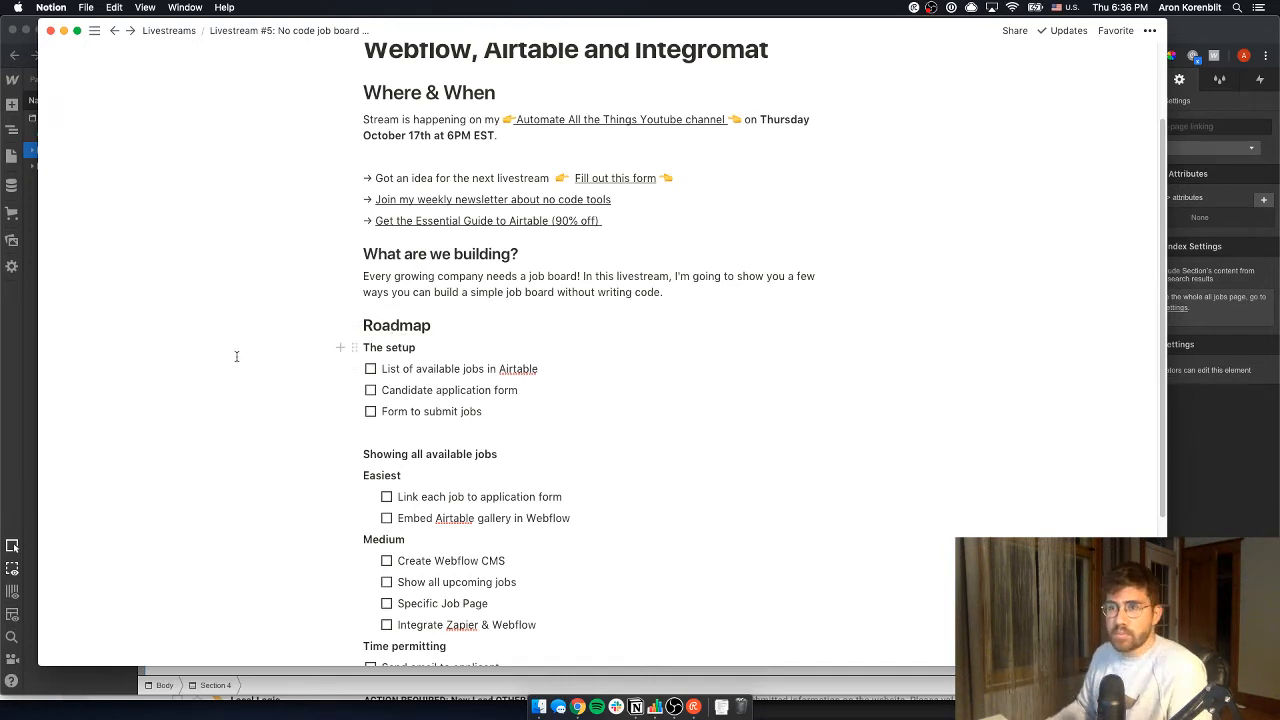
# - Bring Chrome forward and look over the careers jobs page and the application form embed page
pyautogui.click(28, 44)
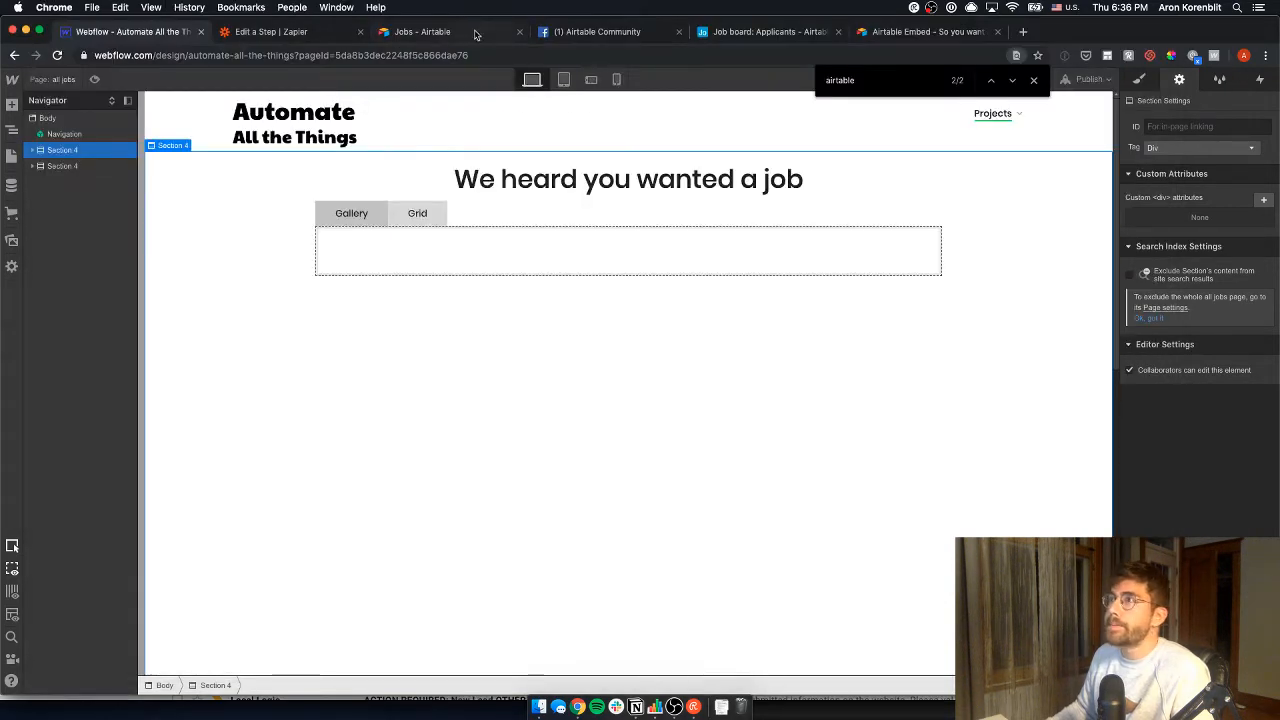
pyautogui.click(441, 34)
pyautogui.click(905, 31)
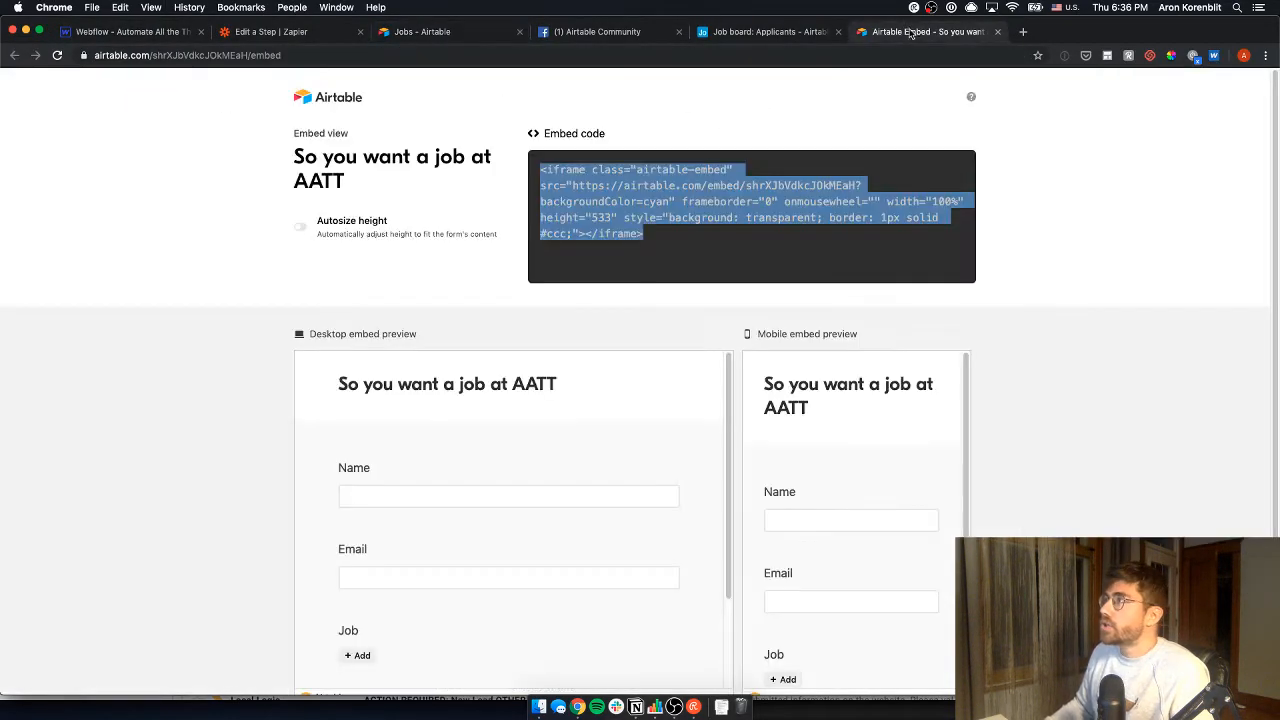
# - In the Job board base, open the Jobs table and widen the Job title column
pyautogui.click(782, 36)
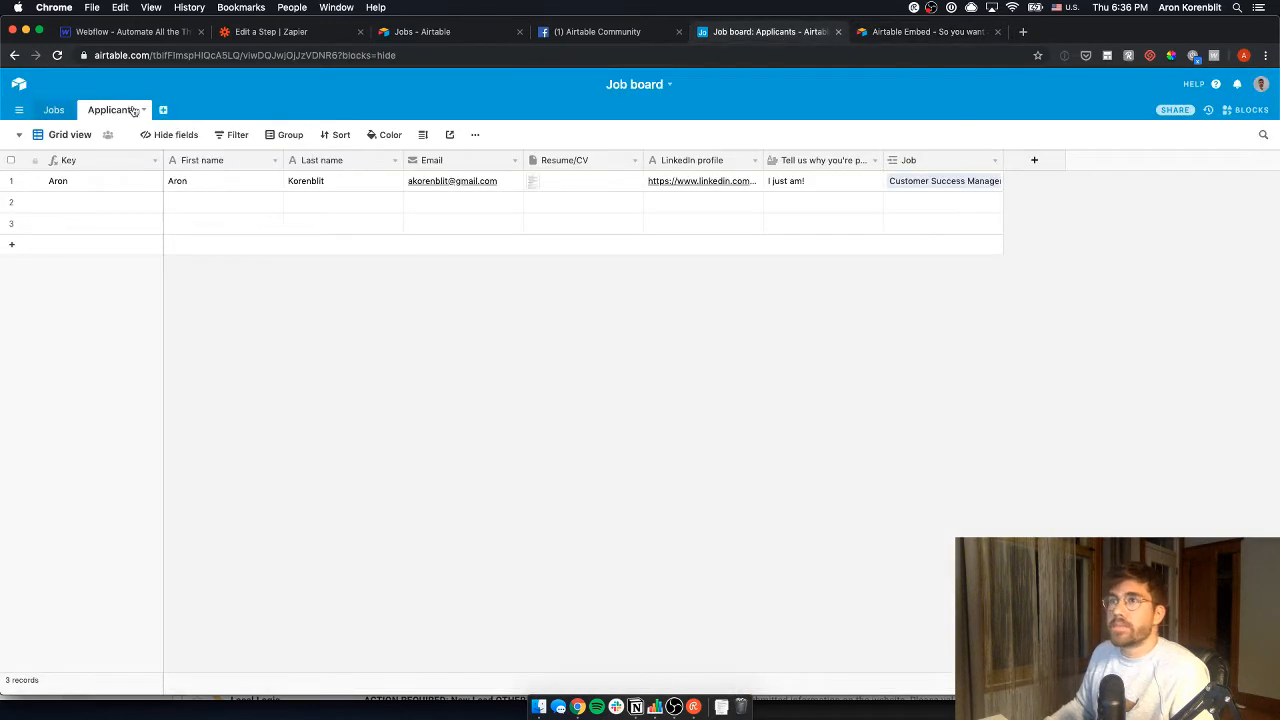
pyautogui.click(58, 110)
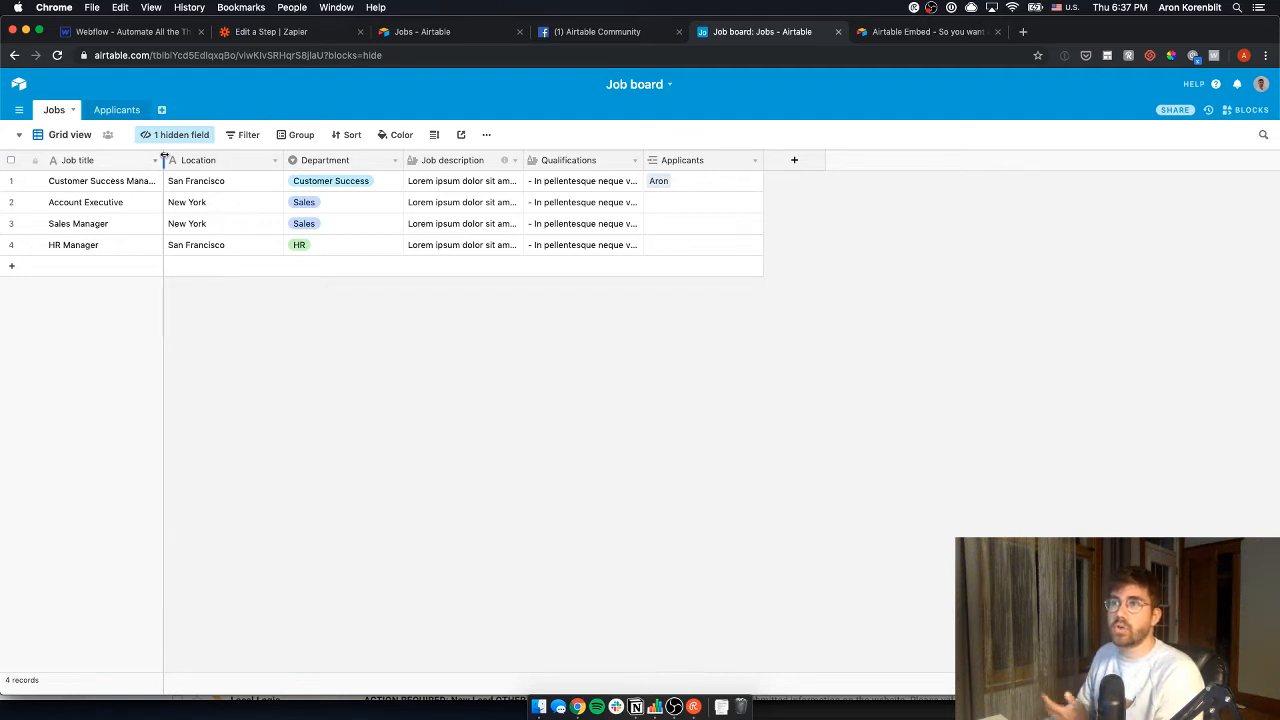
pyautogui.moveTo(163, 160); pyautogui.dragTo(203, 160)
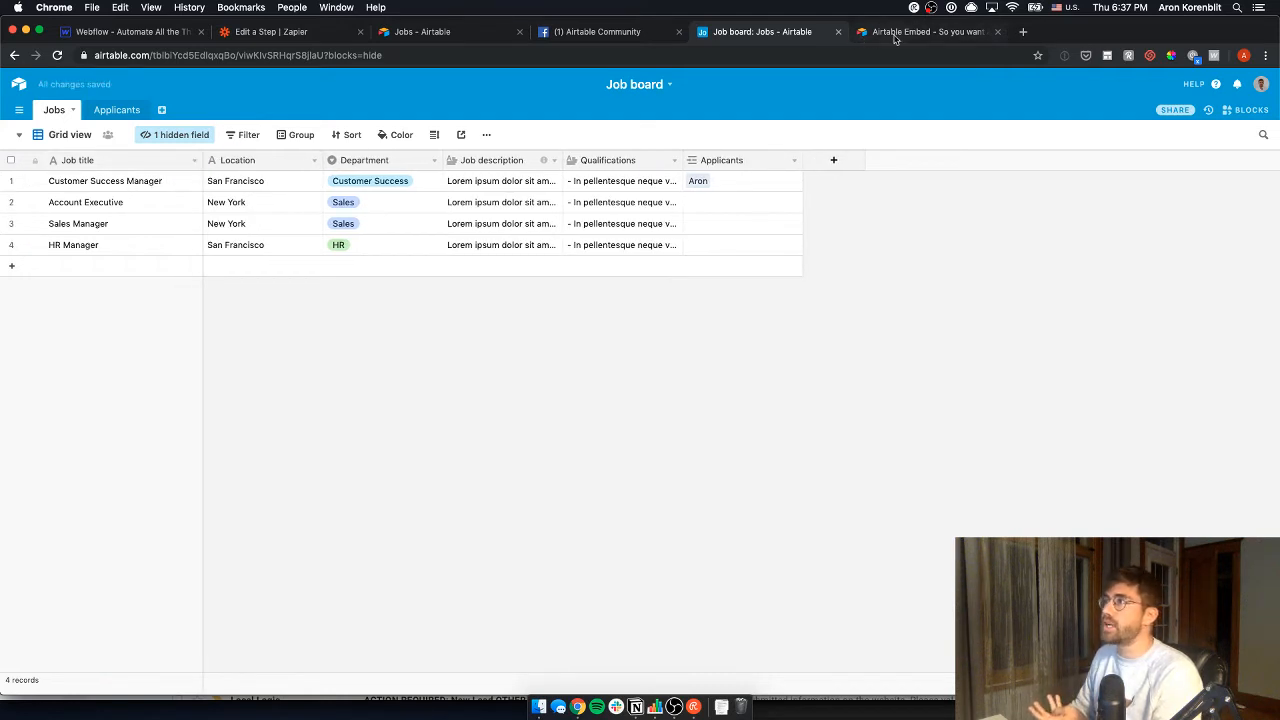
# - On the careers page, close DevTools and open the Customer Success job's application page
pyautogui.click(487, 30)
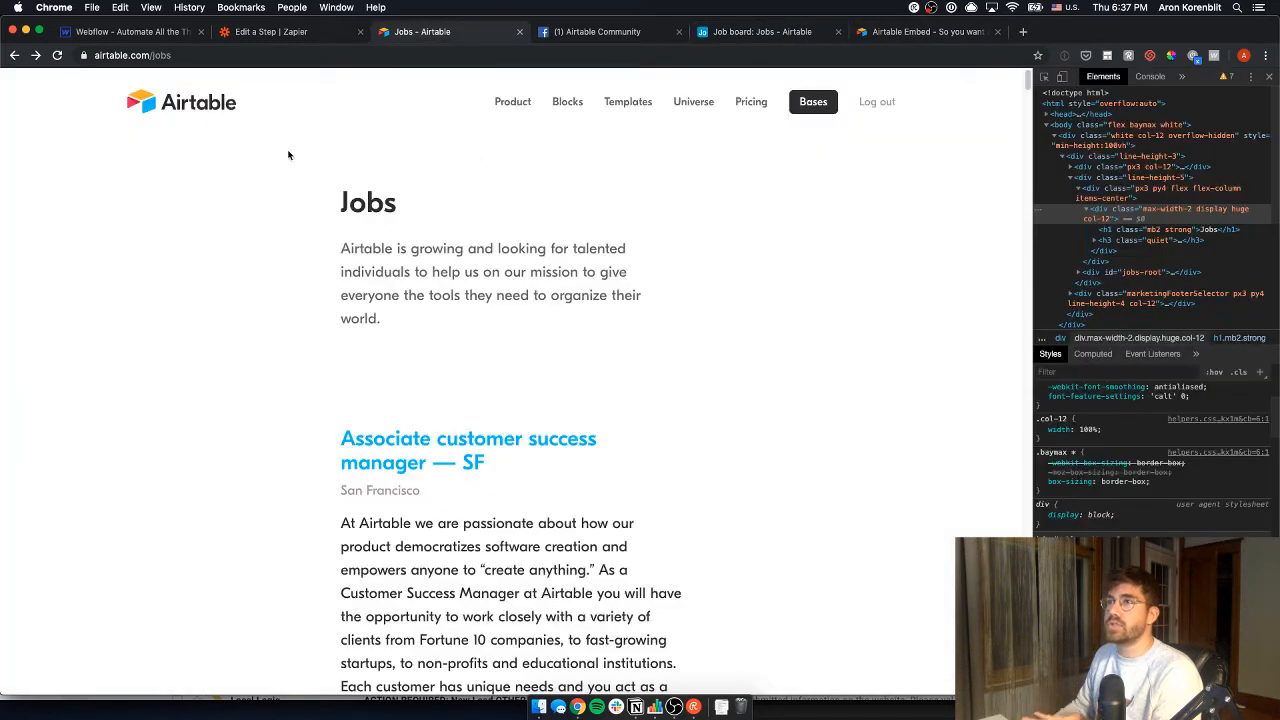
pyautogui.scroll(-5, 471, 349)
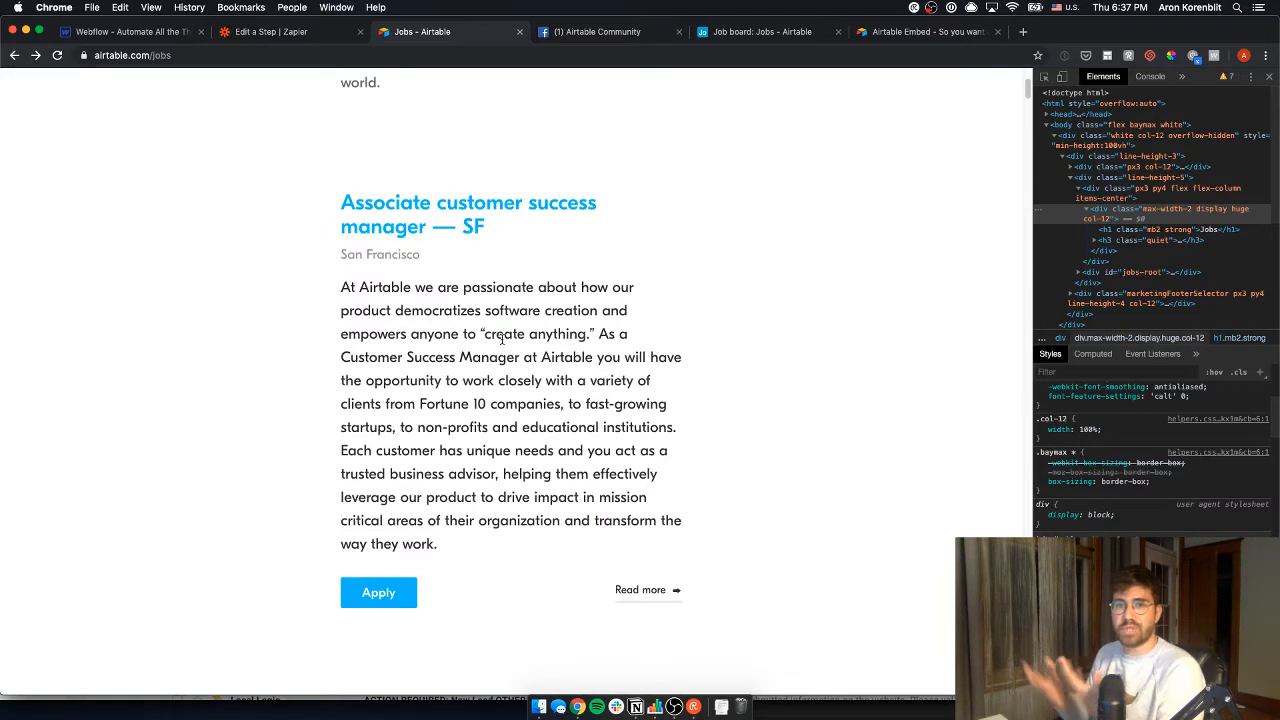
pyautogui.click(1268, 77)
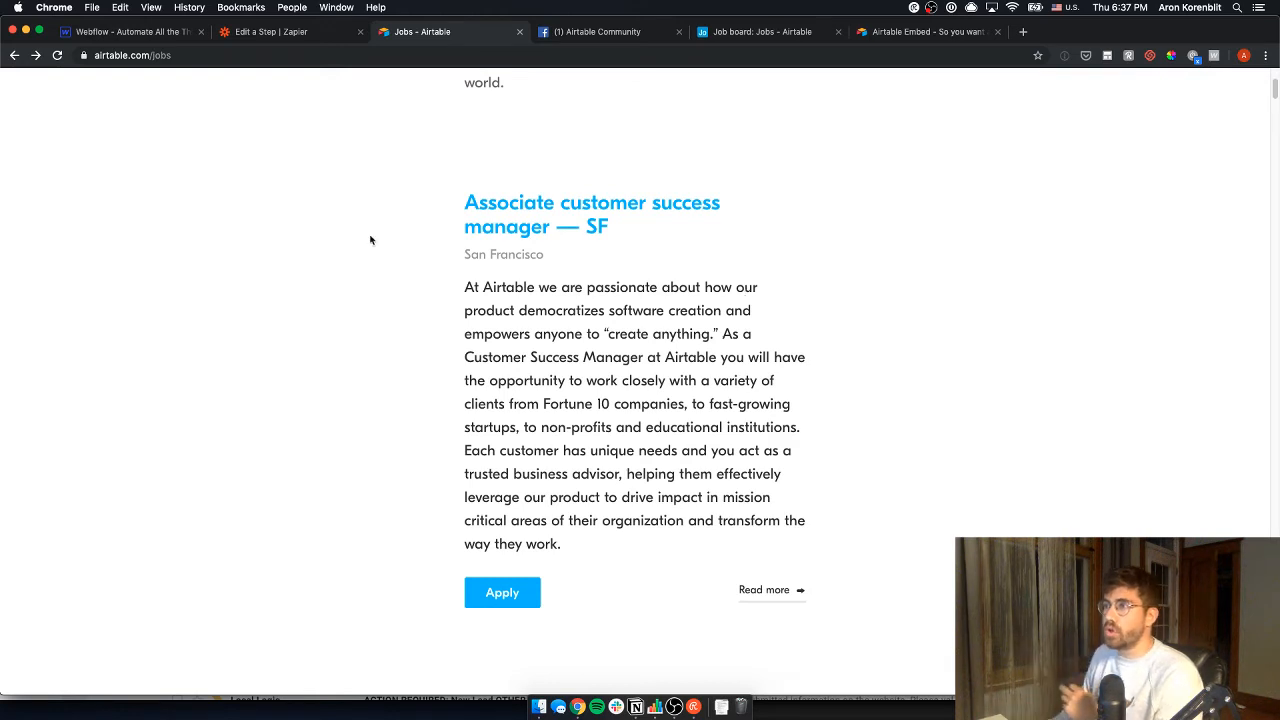
pyautogui.click(528, 598)
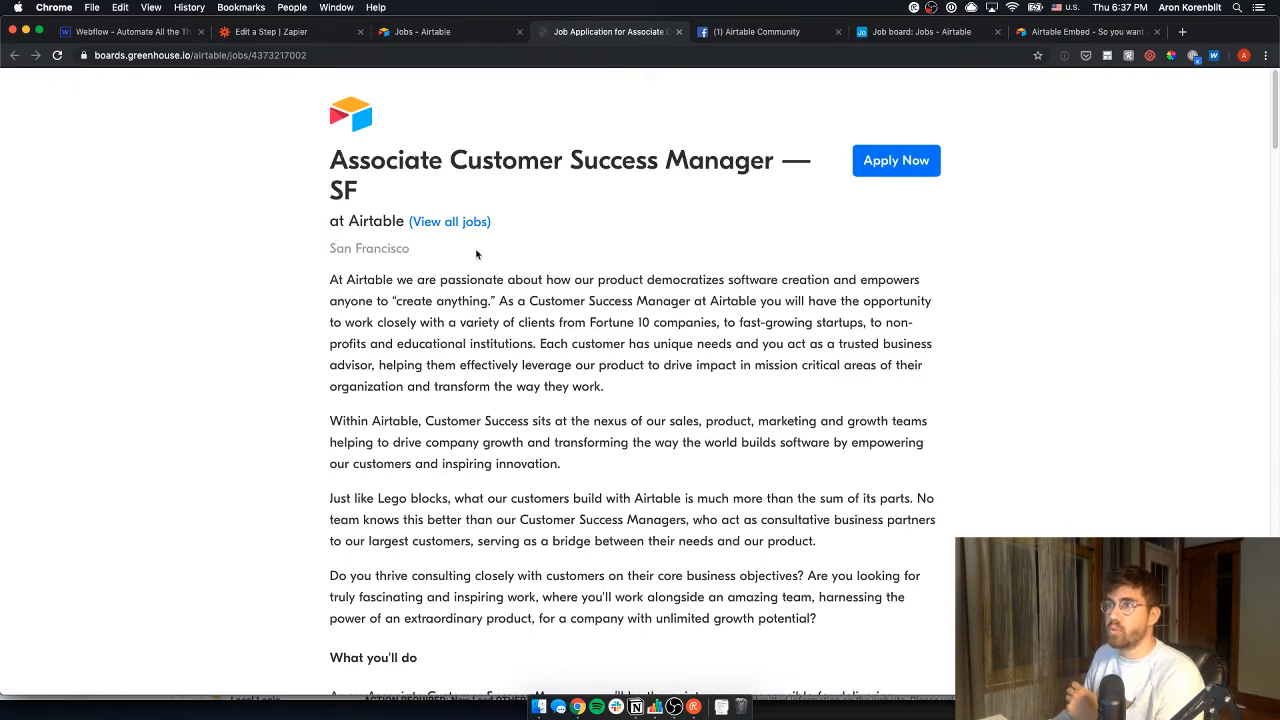
# - Scroll through the posting, close the Airtable Community tab, and move the Job board tab ahead
pyautogui.scroll(-5, 444, 363)
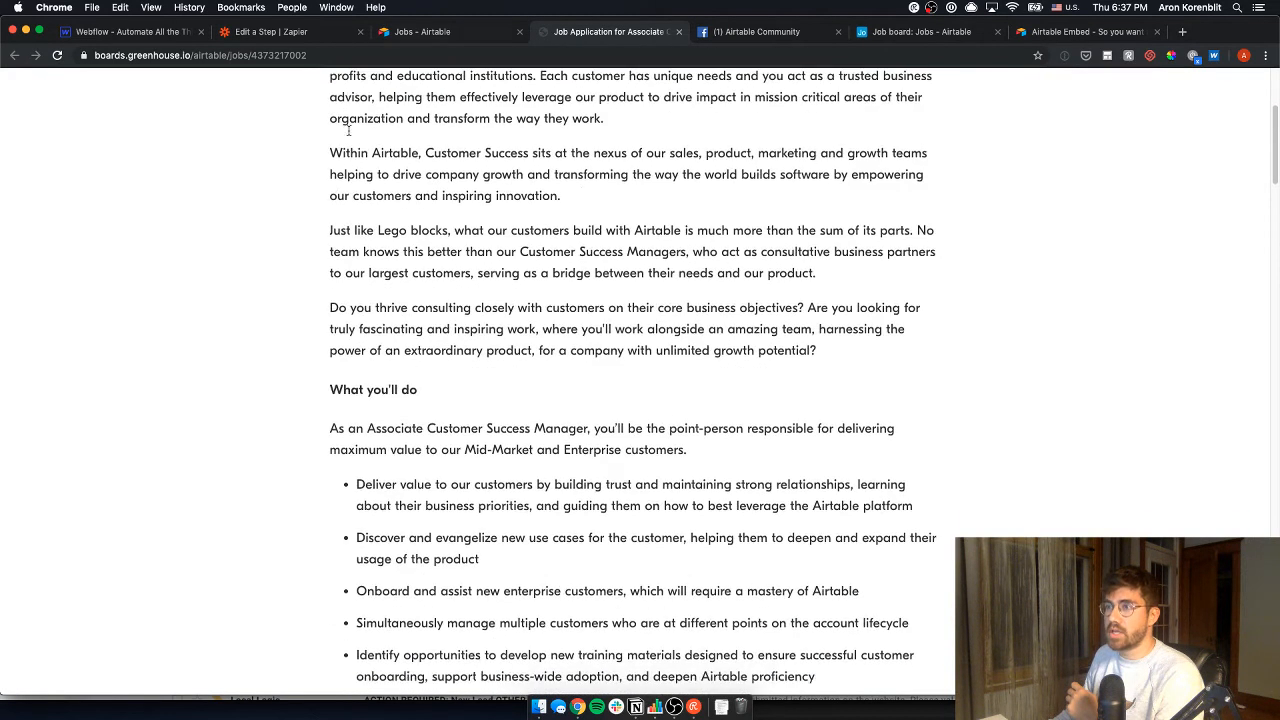
pyautogui.scroll(-9, 626, 388)
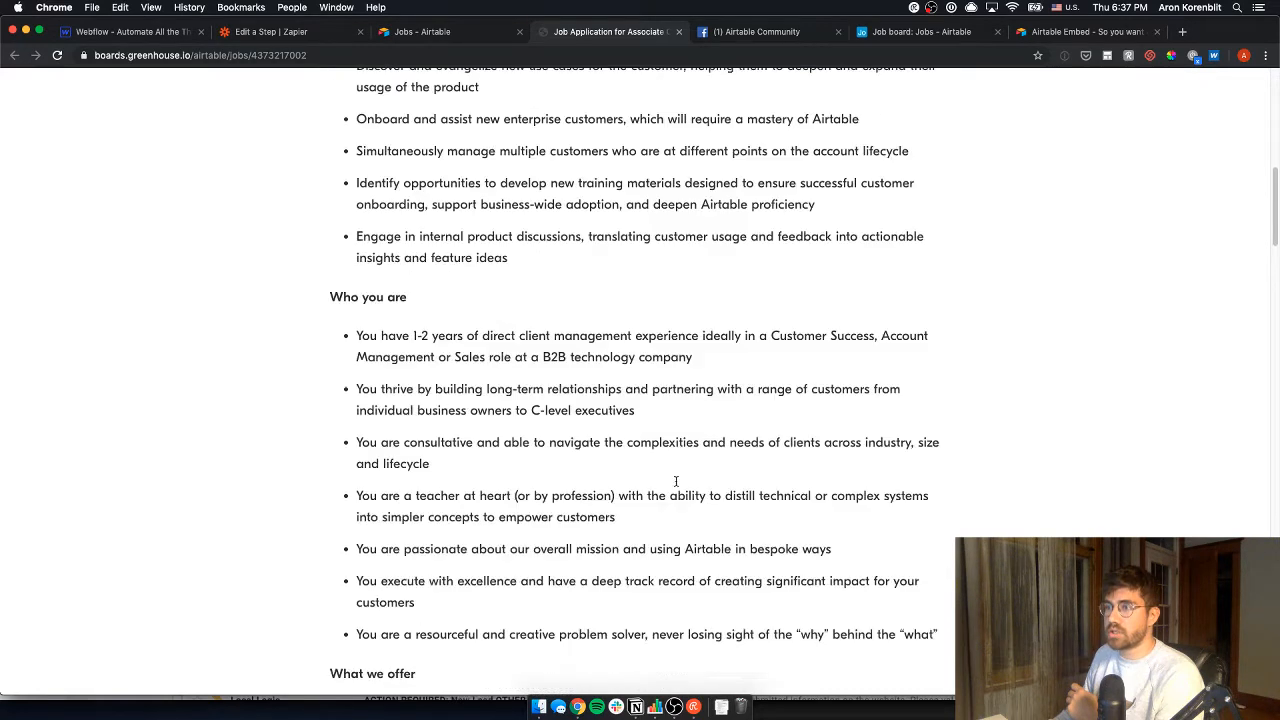
pyautogui.scroll(-11, 635, 555)
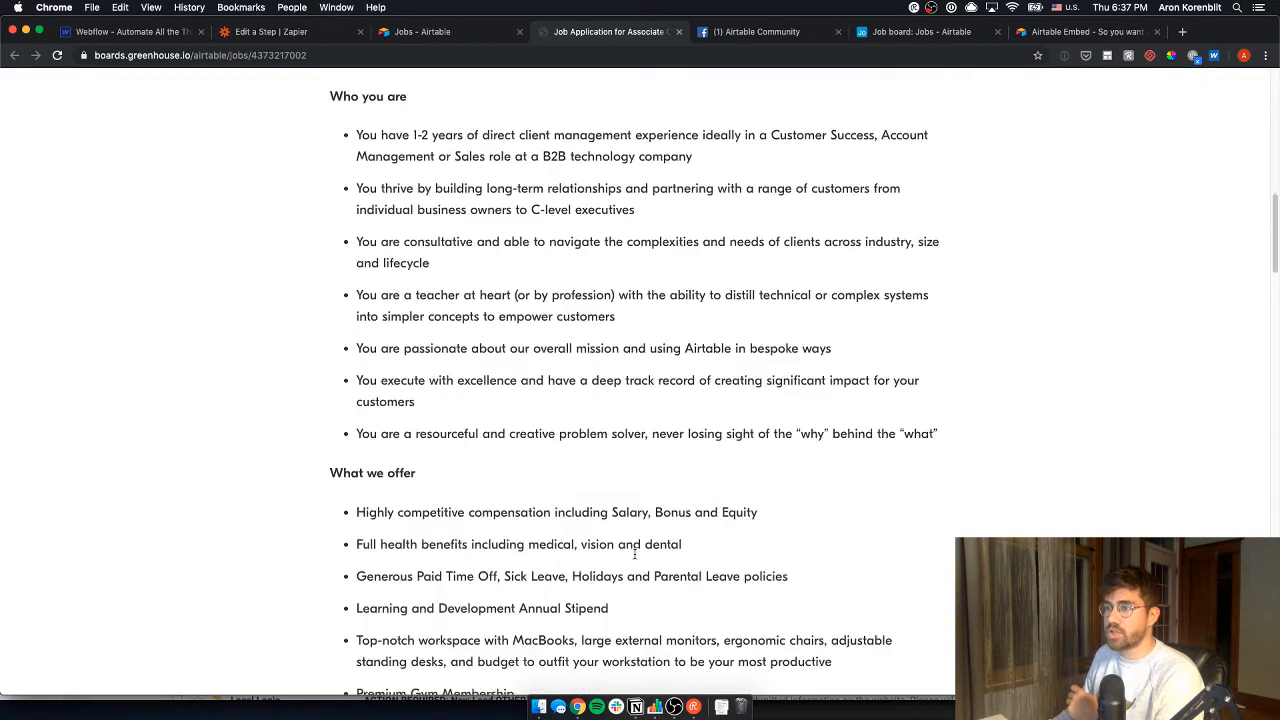
pyautogui.scroll(2, 634, 558)
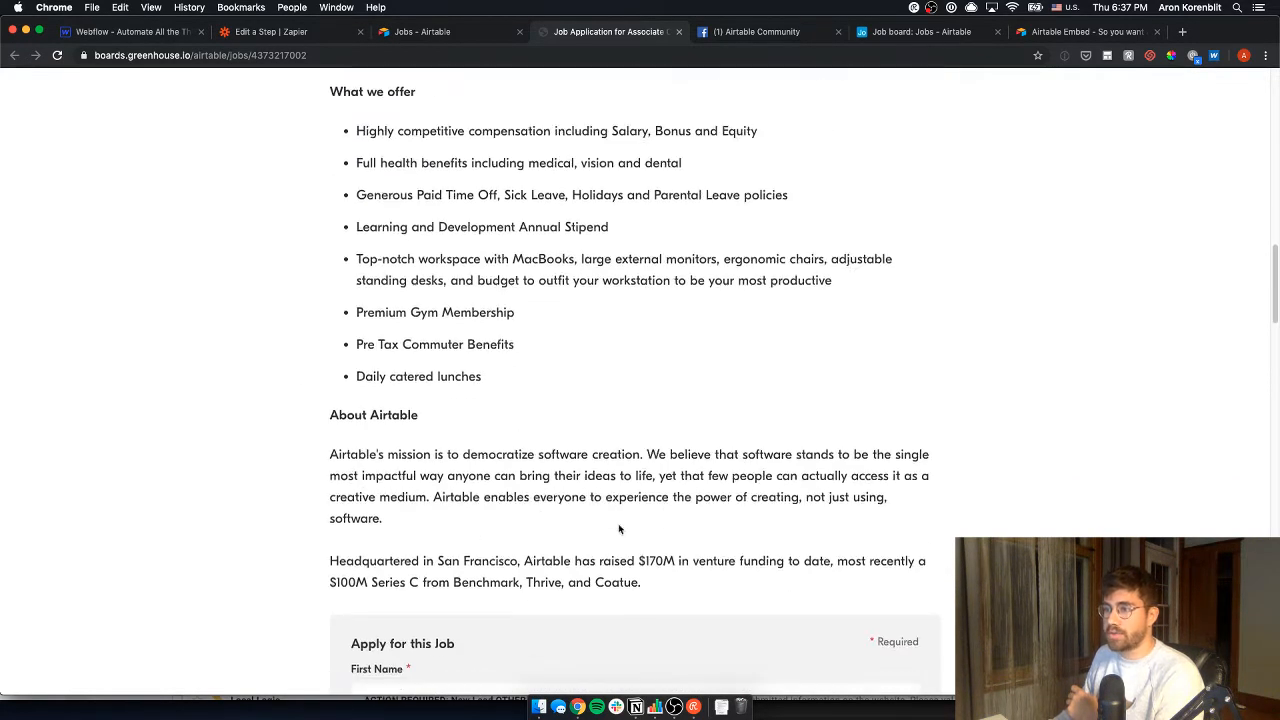
pyautogui.click(838, 31)
pyautogui.click(722, 33)
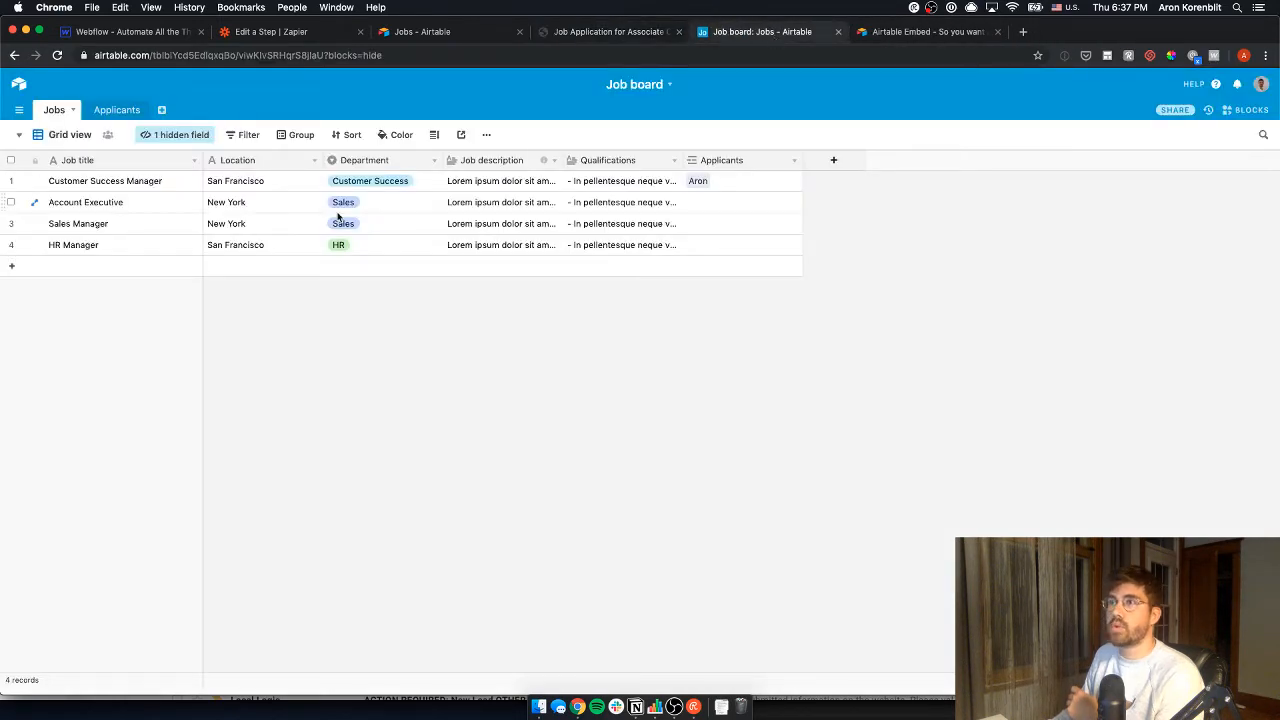
pyautogui.click(584, 31)
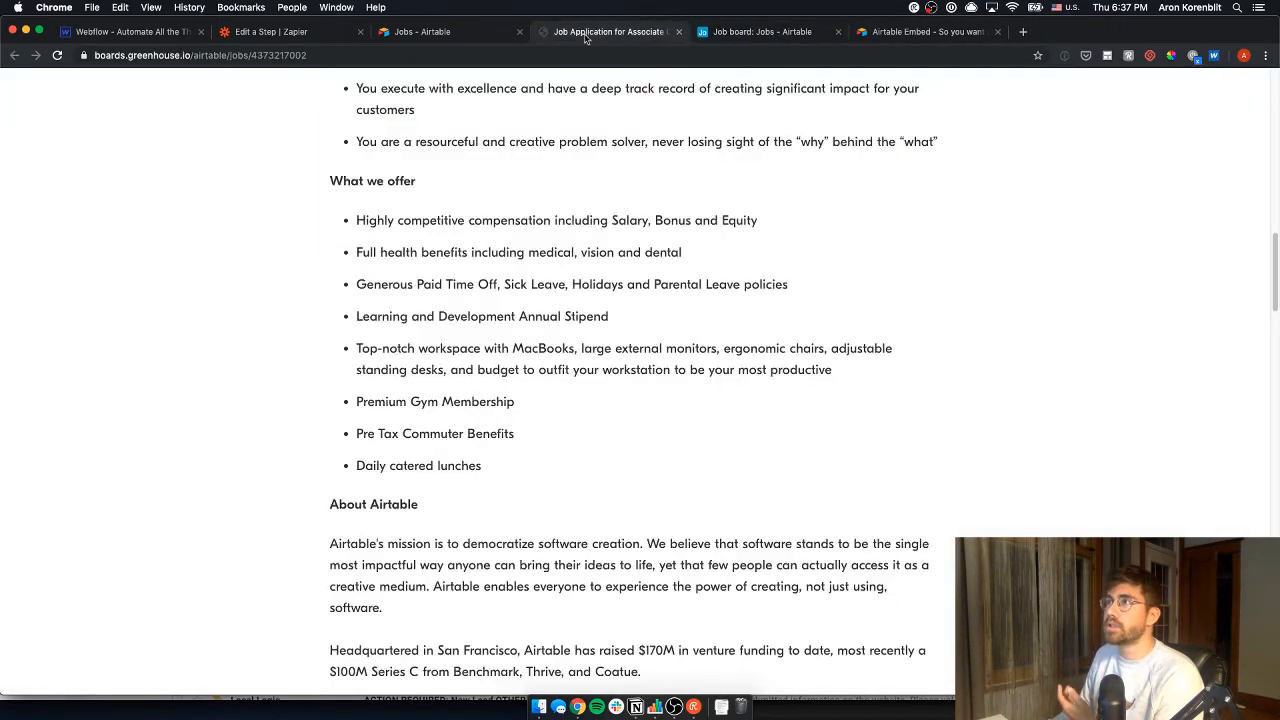
pyautogui.click(412, 38)
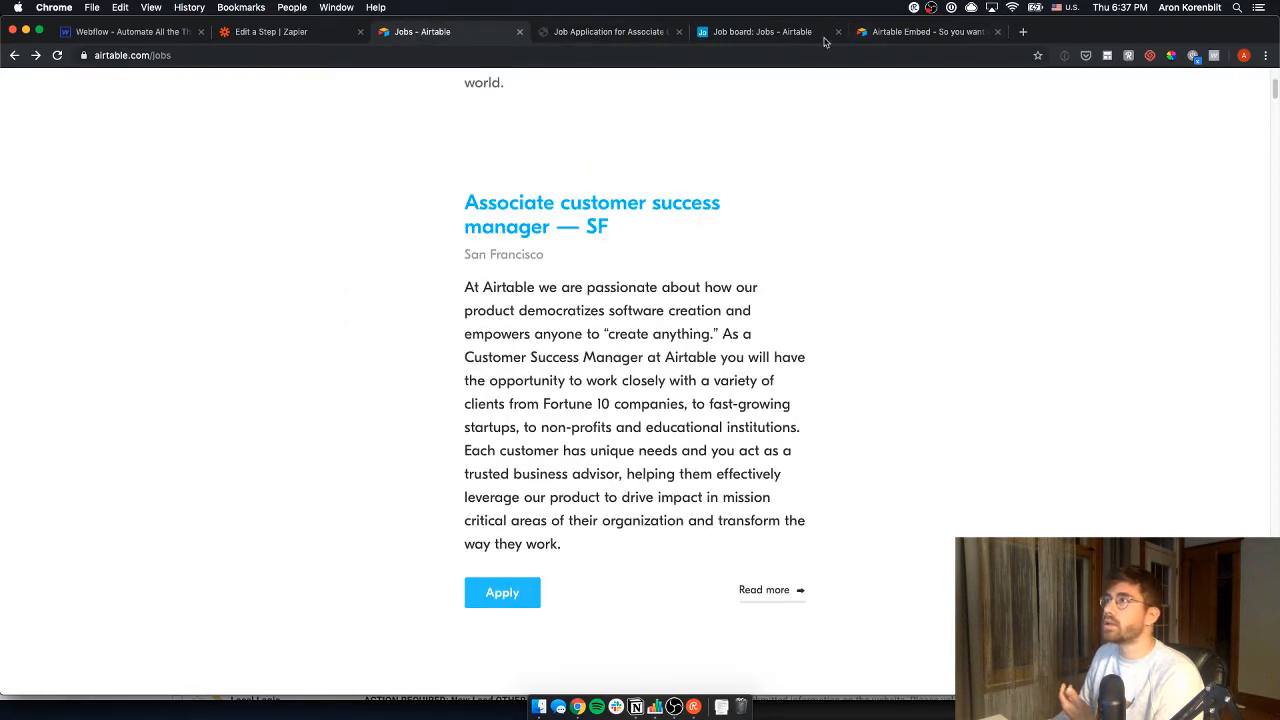
pyautogui.moveTo(801, 37); pyautogui.dragTo(650, 45)
# - Review the first job's title, location and department, then expand its Job description
pyautogui.click(177, 187)
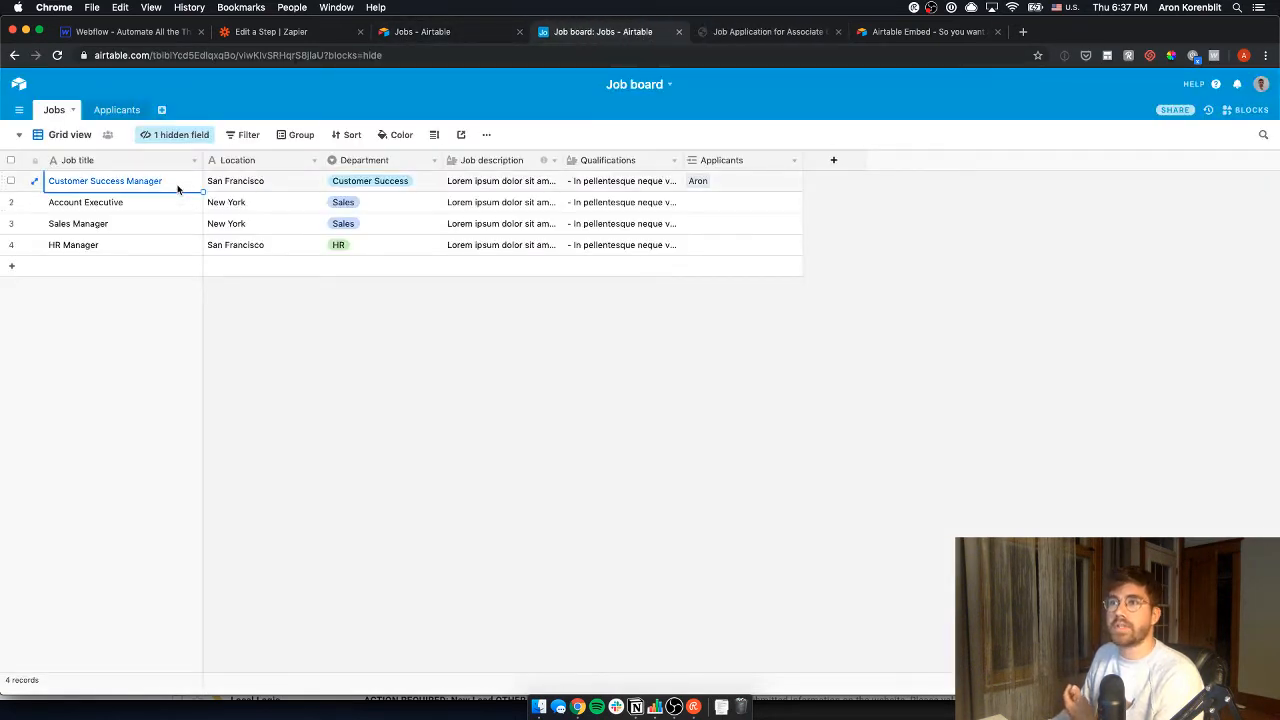
pyautogui.click(274, 179)
pyautogui.click(394, 190)
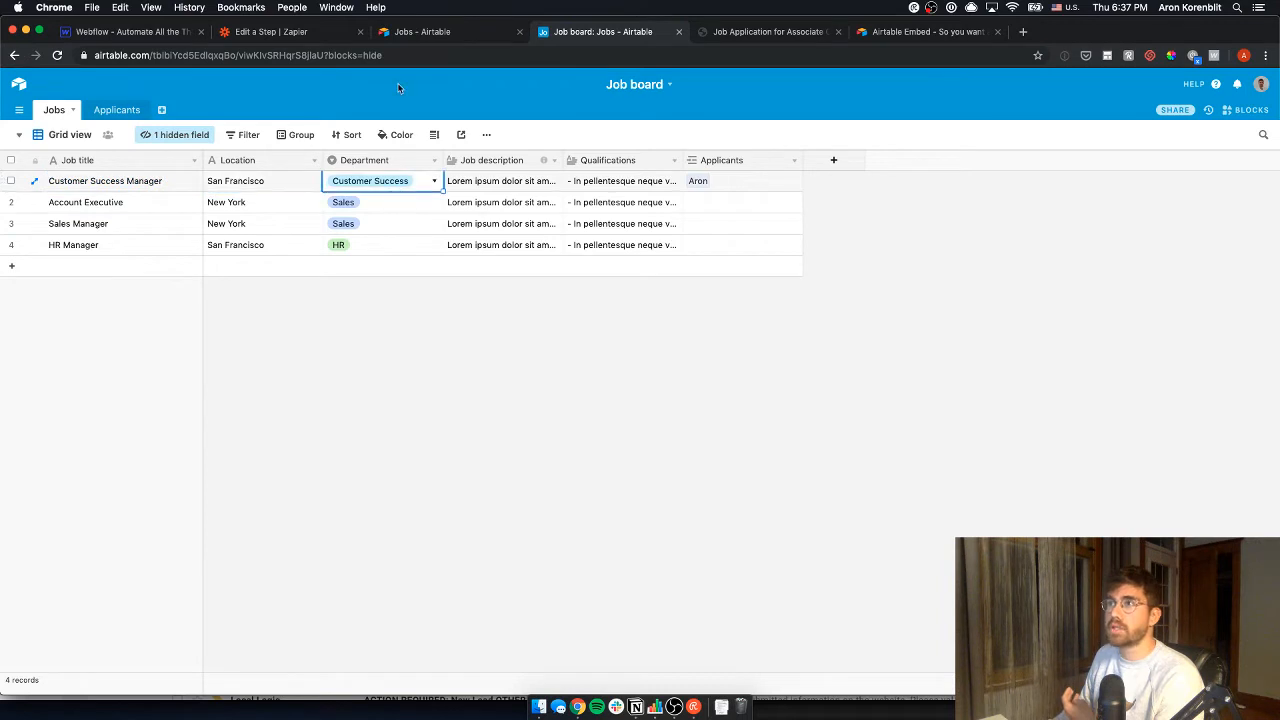
pyautogui.click(405, 38)
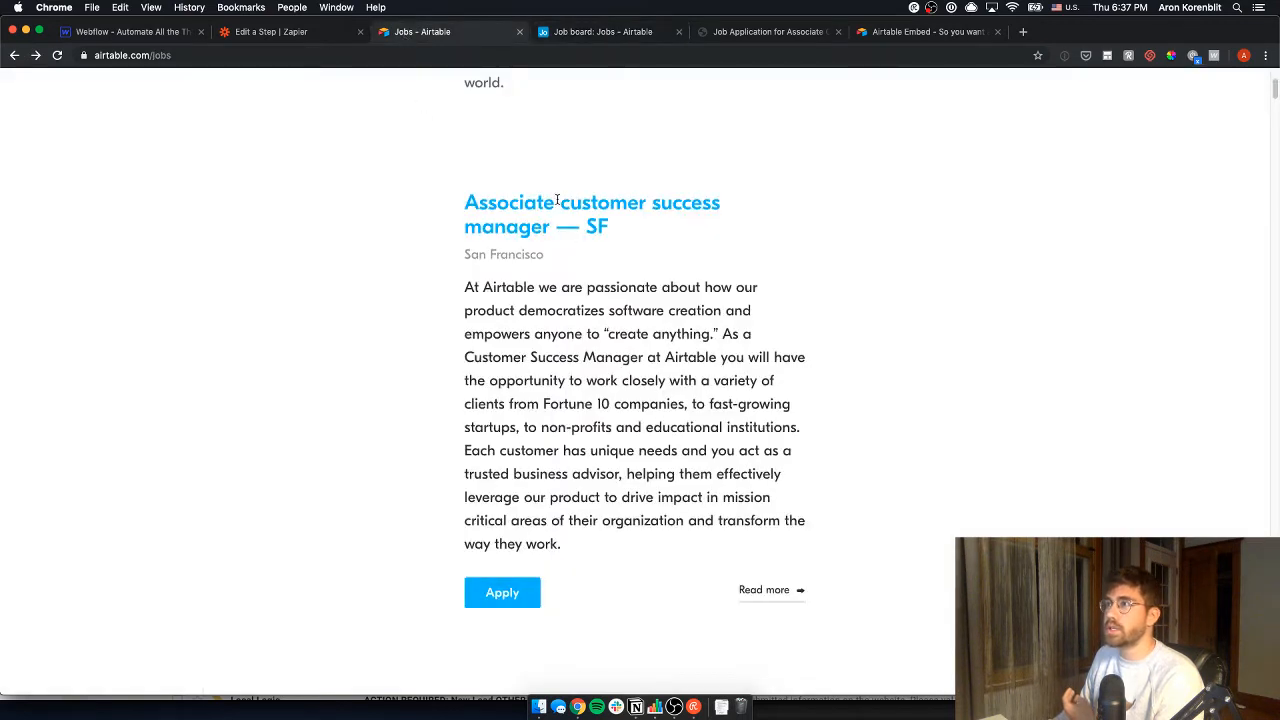
pyautogui.doubleClick(557, 201)
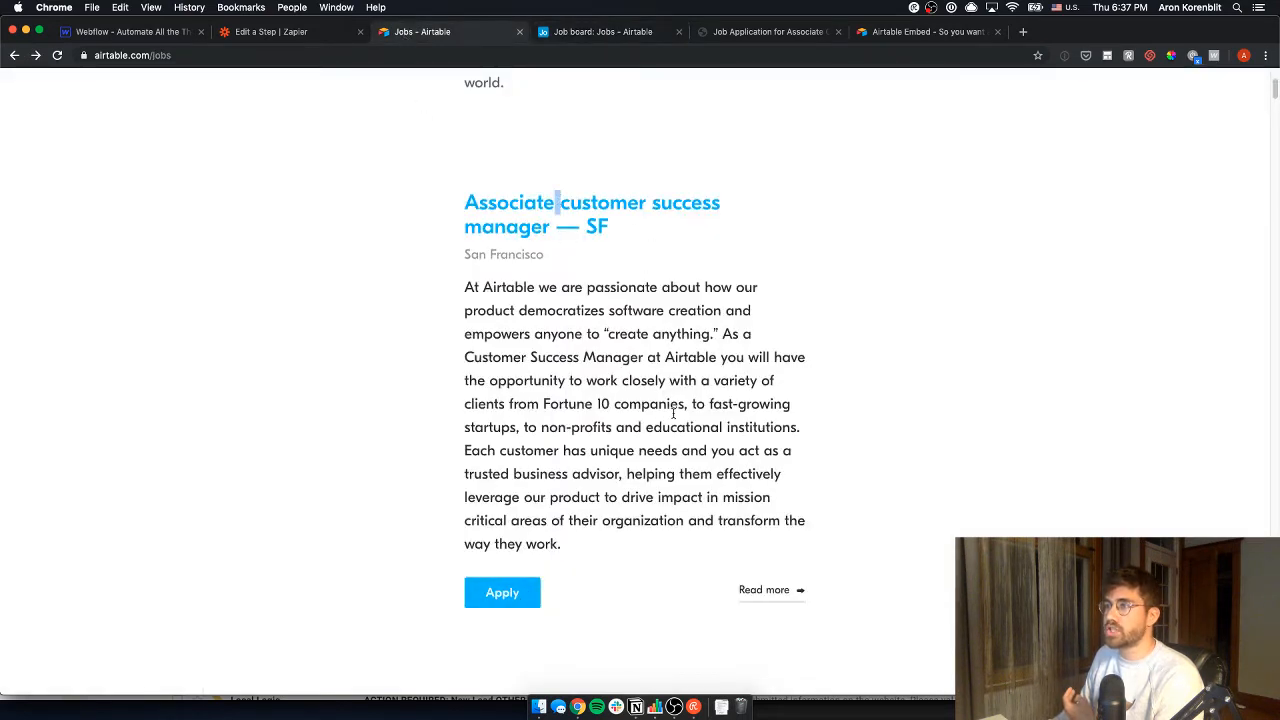
pyautogui.click(584, 33)
pyautogui.click(548, 186)
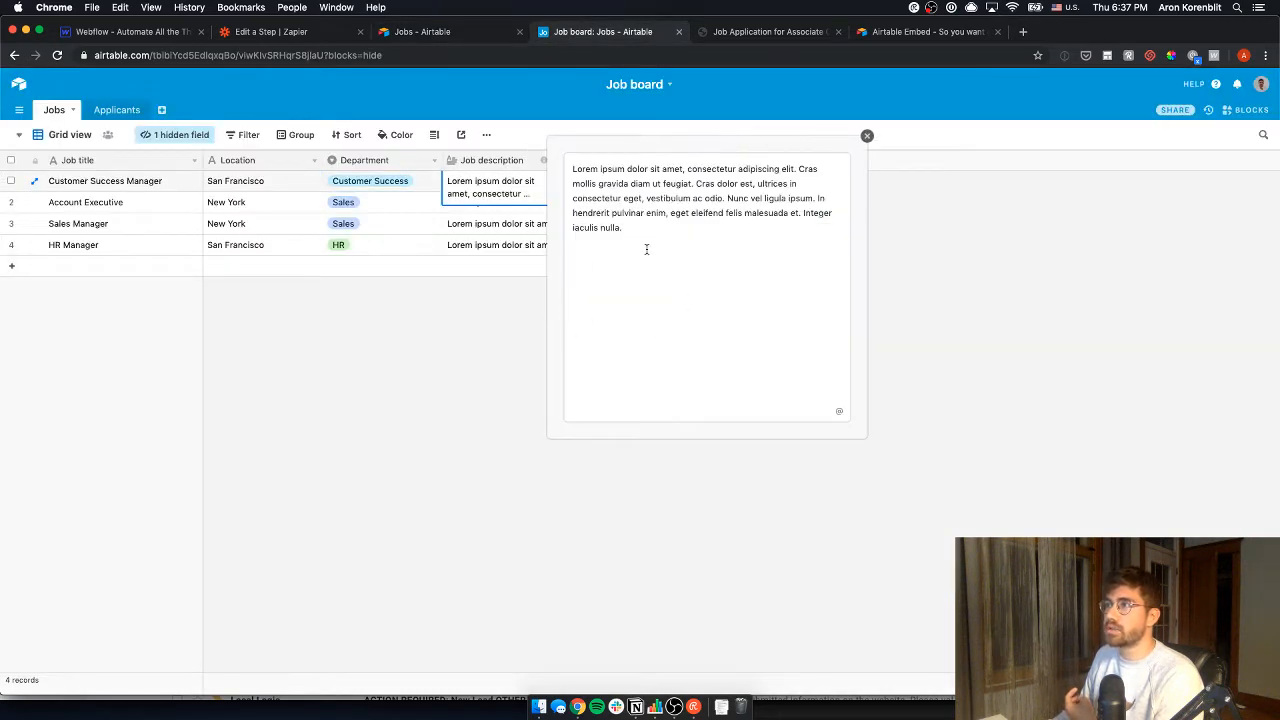
# - Close the expanded description and review the first job's Qualifications text
pyautogui.click(369, 431)
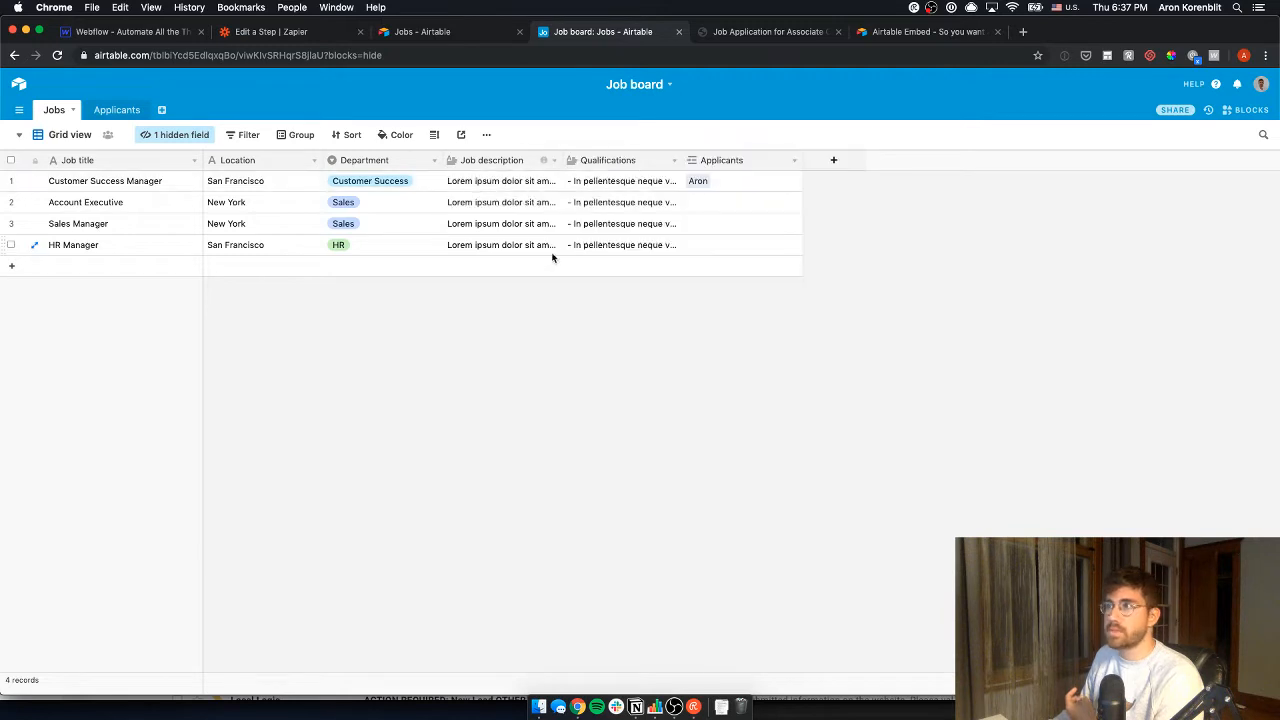
pyautogui.click(610, 186)
pyautogui.click(676, 185)
pyautogui.click(763, 214)
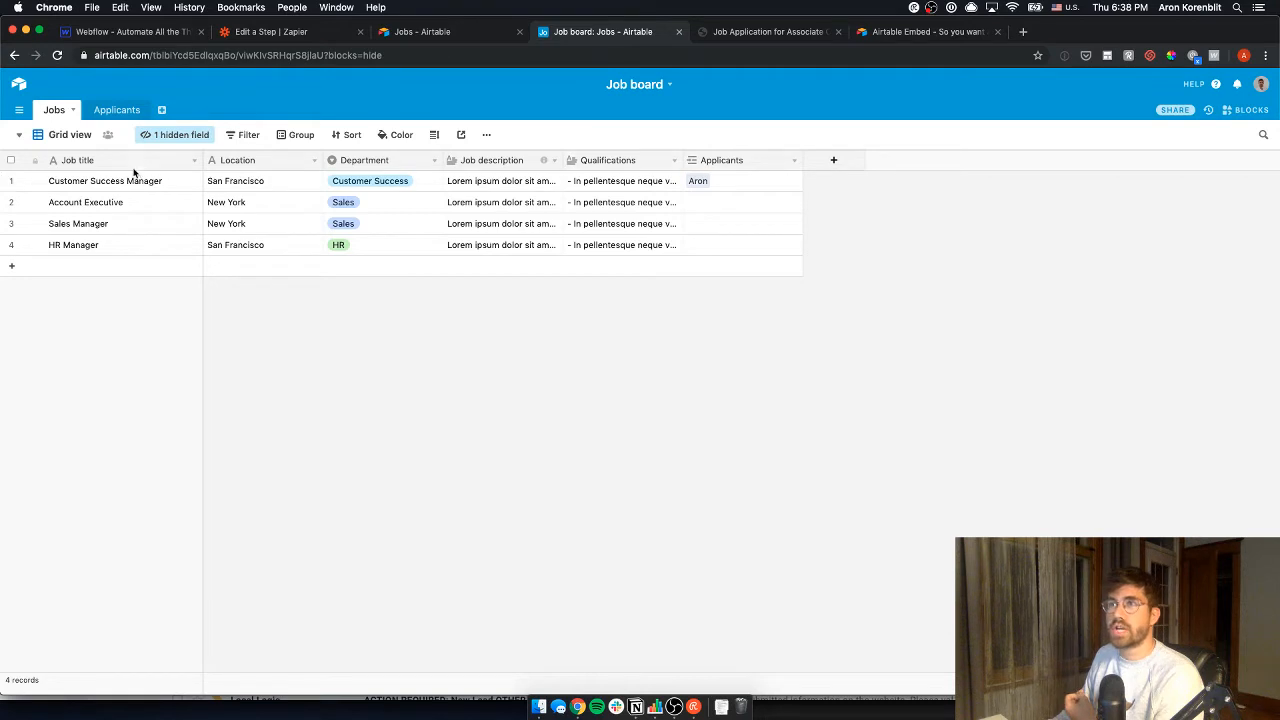
# - Hide the Applicants field from the Jobs grid
pyautogui.click(175, 134)
pyautogui.click(214, 281)
pyautogui.click(451, 286)
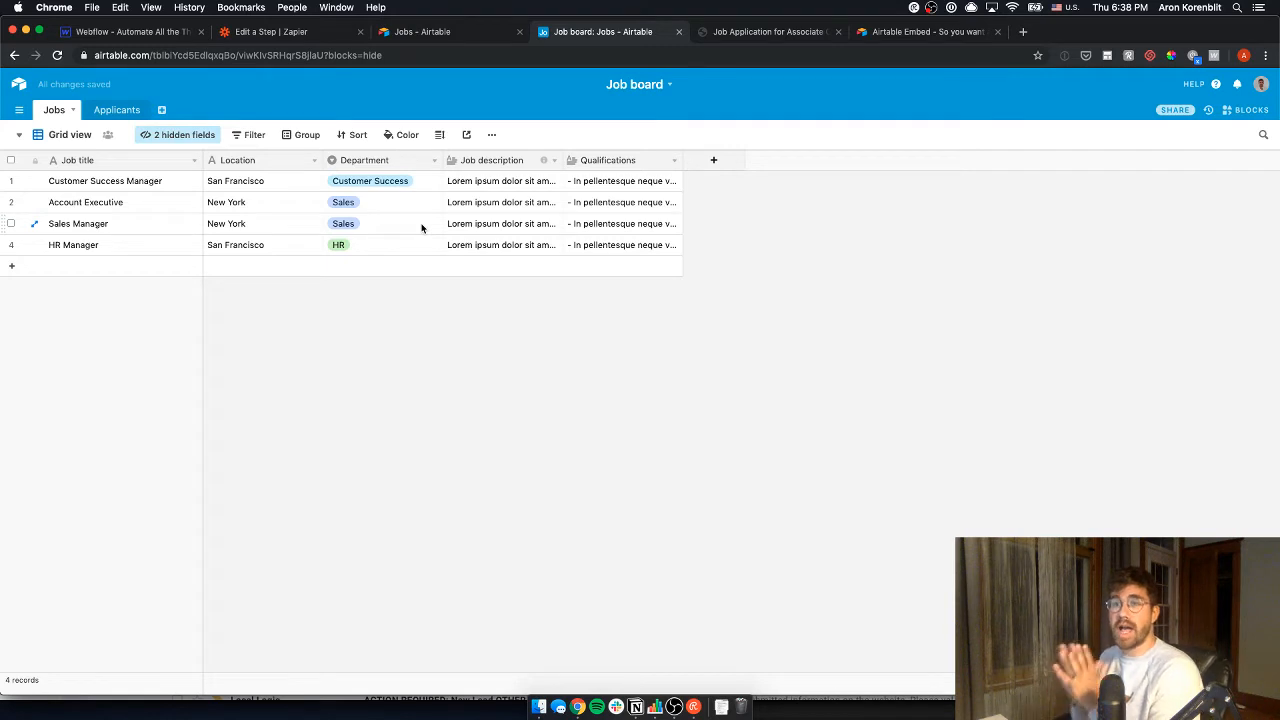
# - Look at the Applicants table, then return to the careers jobs page
pyautogui.click(110, 112)
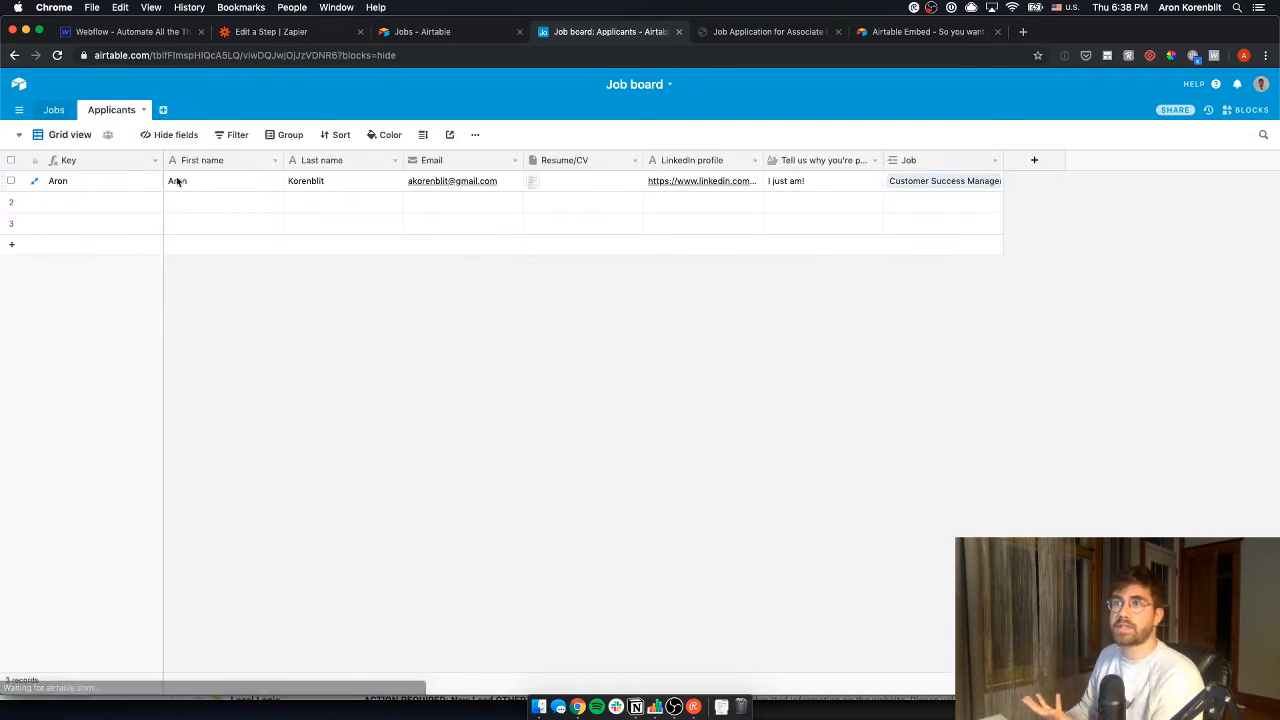
pyautogui.click(146, 183)
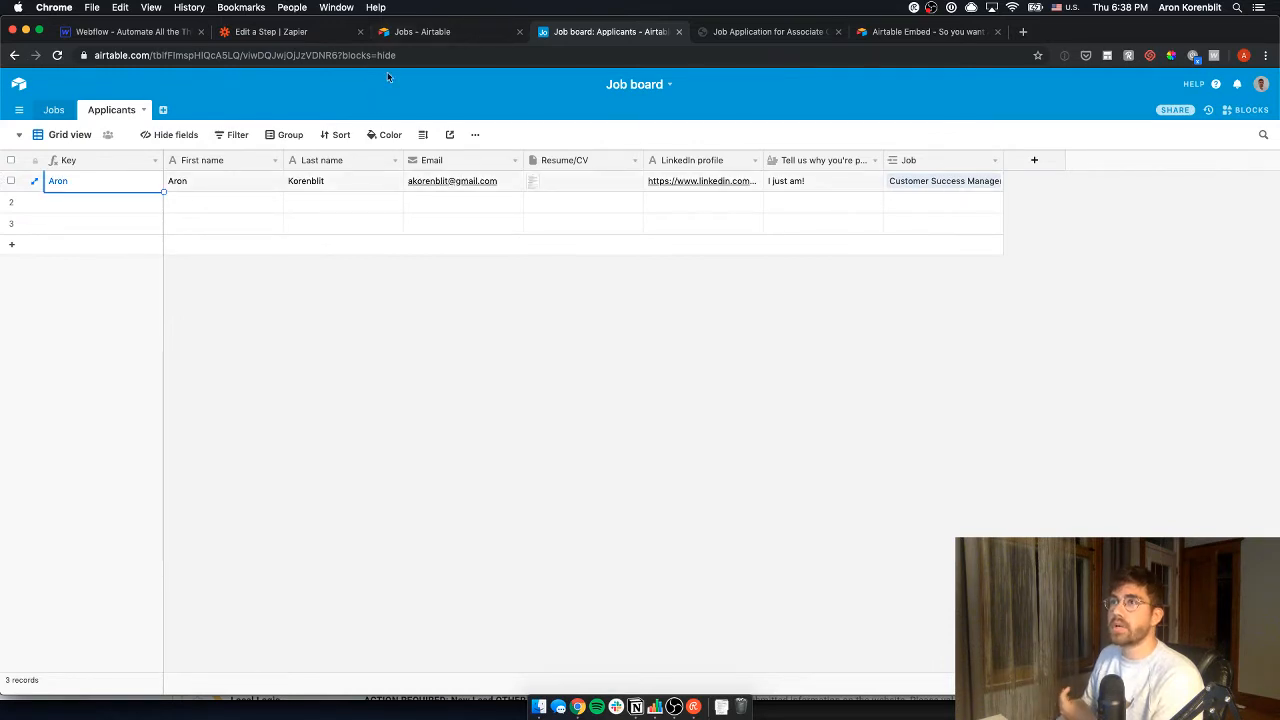
pyautogui.click(432, 38)
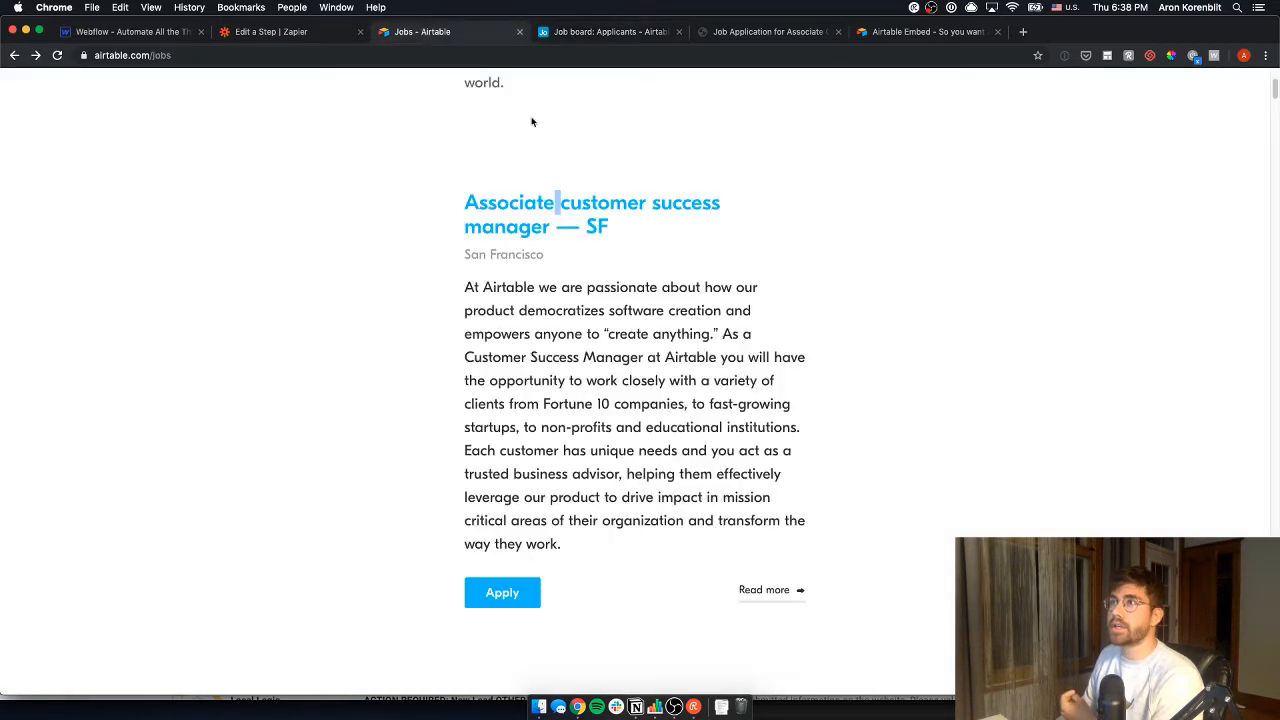
# - Open the Greenhouse application form for the job, scroll through it, then return to Applicants
pyautogui.click(497, 598)
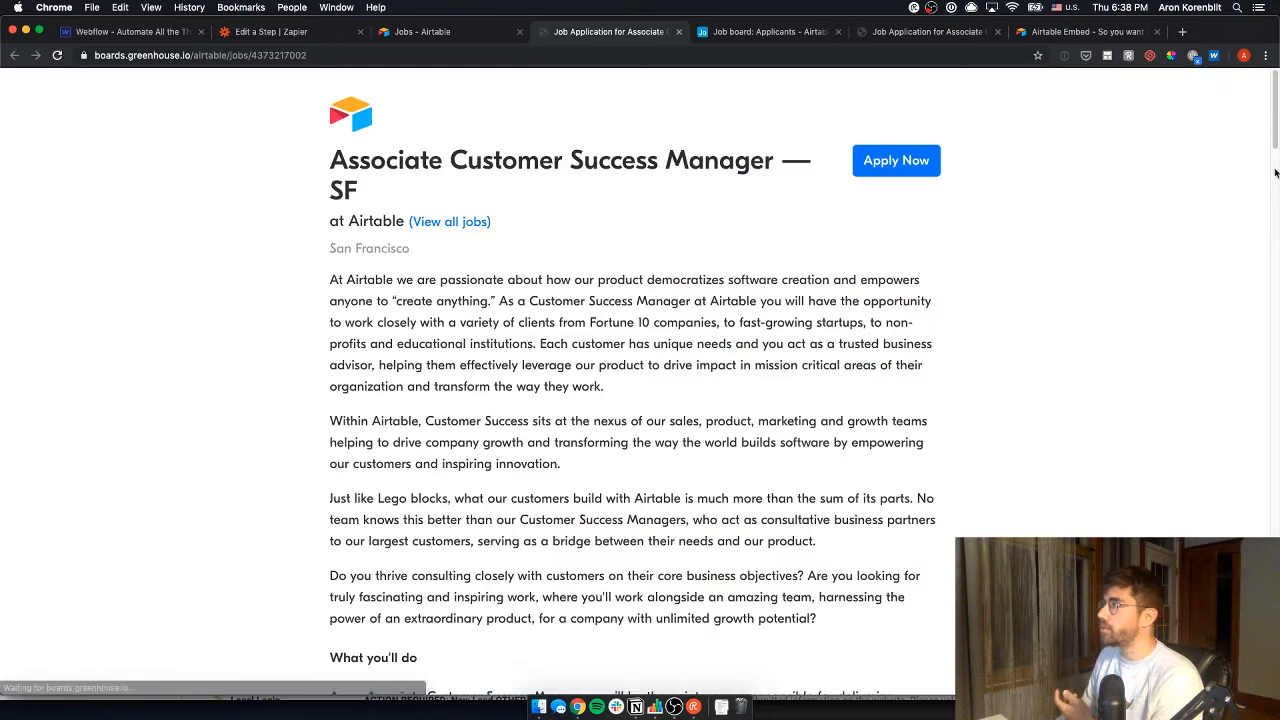
pyautogui.moveTo(1275, 145); pyautogui.dragTo(1275, 370)
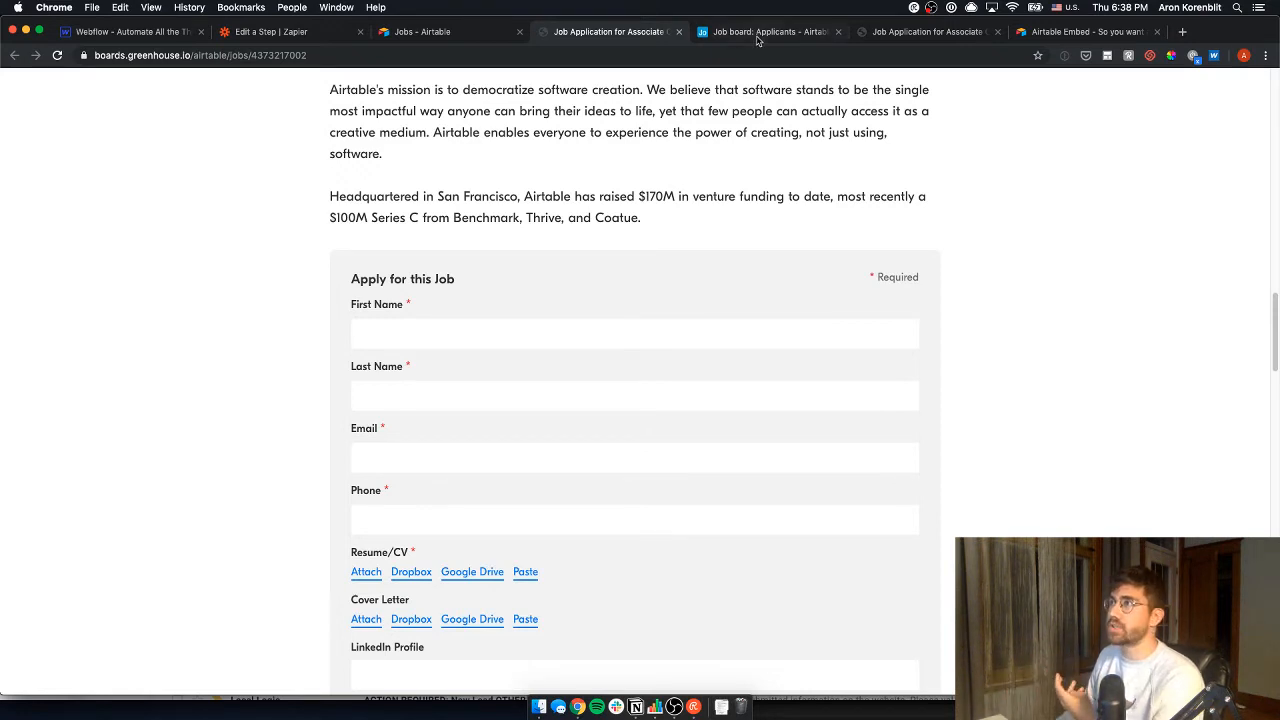
pyautogui.scroll(-2, 430, 486)
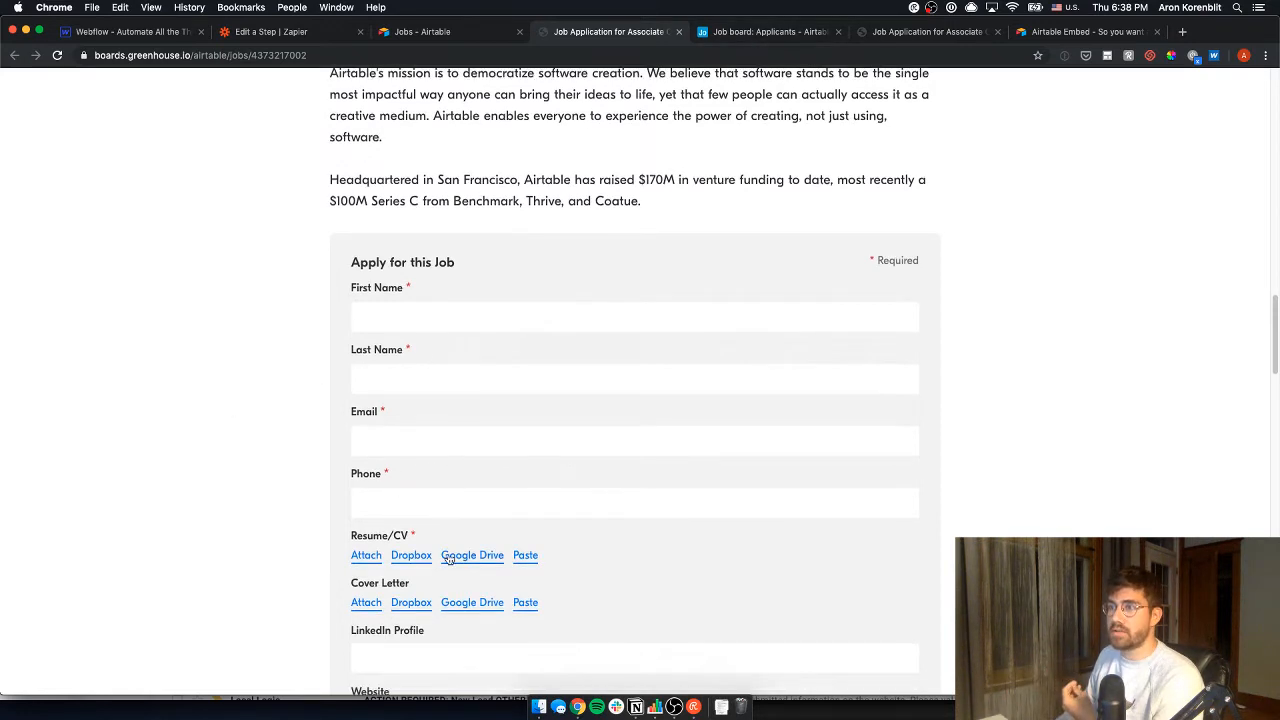
pyautogui.scroll(-8, 374, 449)
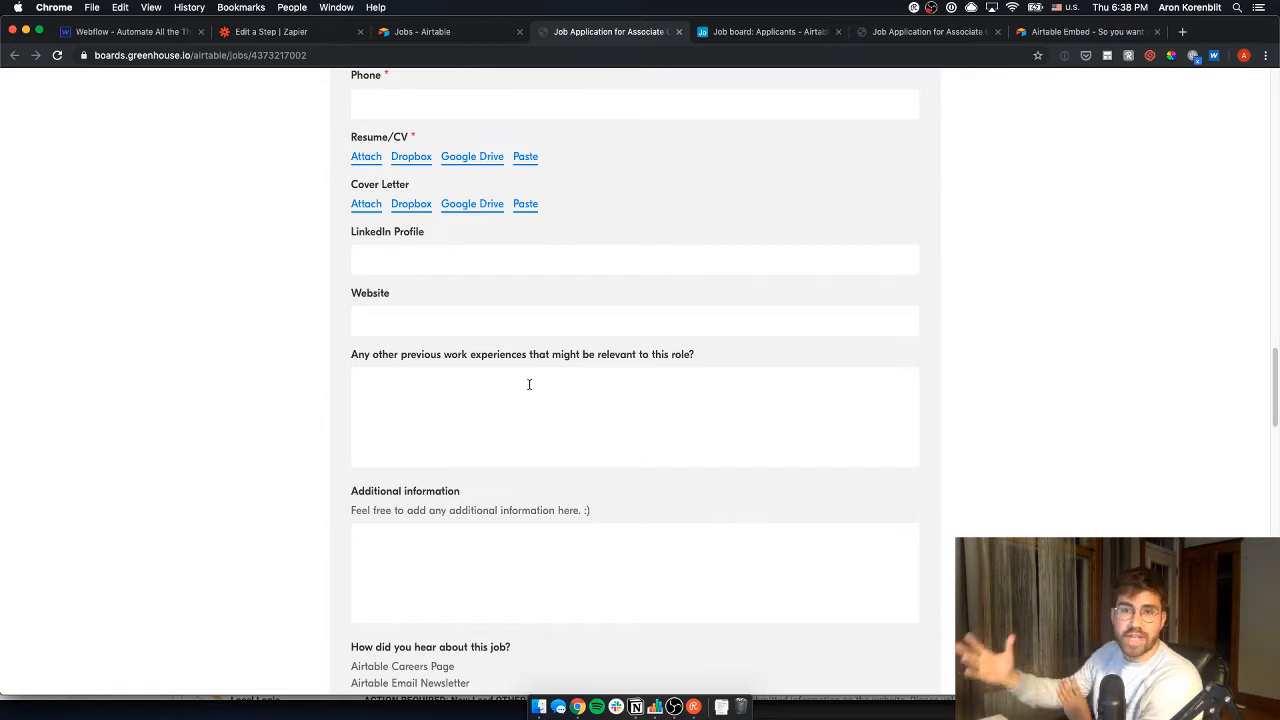
pyautogui.click(718, 34)
# - Inspect the submitted applicant's fields, including the Tell us why field's type, without changes
pyautogui.click(234, 189)
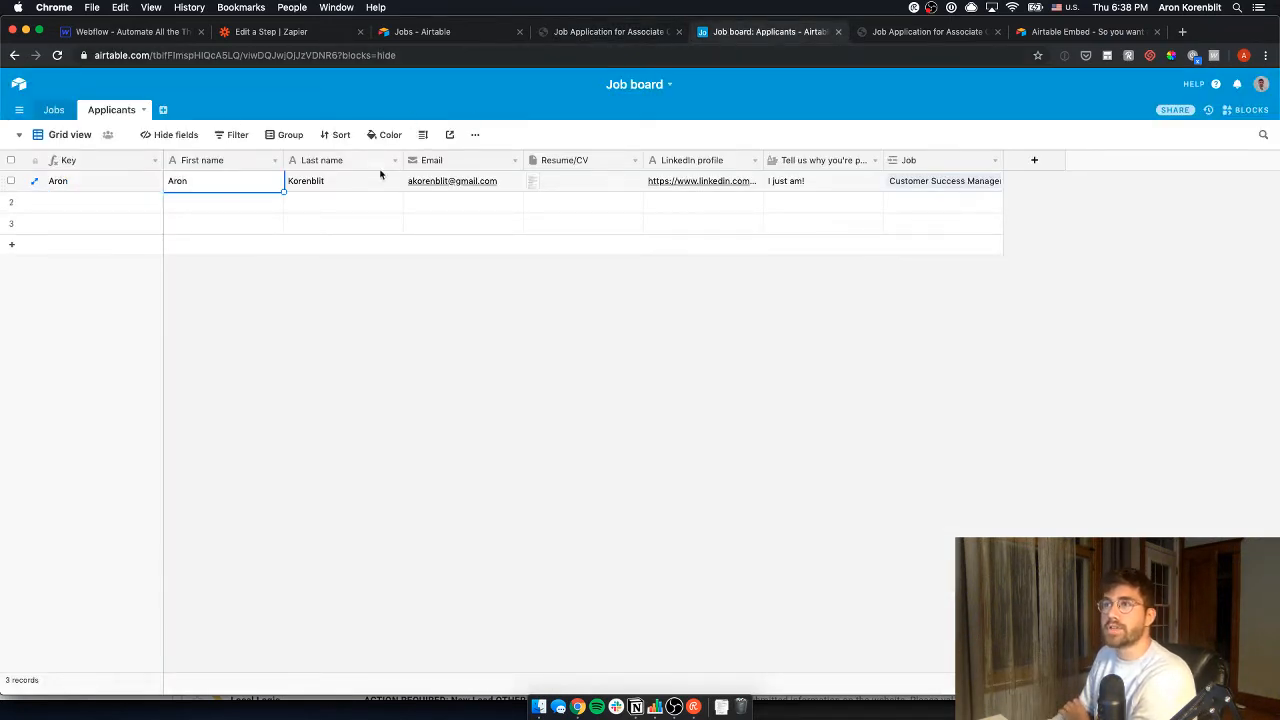
pyautogui.click(384, 177)
pyautogui.click(497, 180)
pyautogui.click(576, 183)
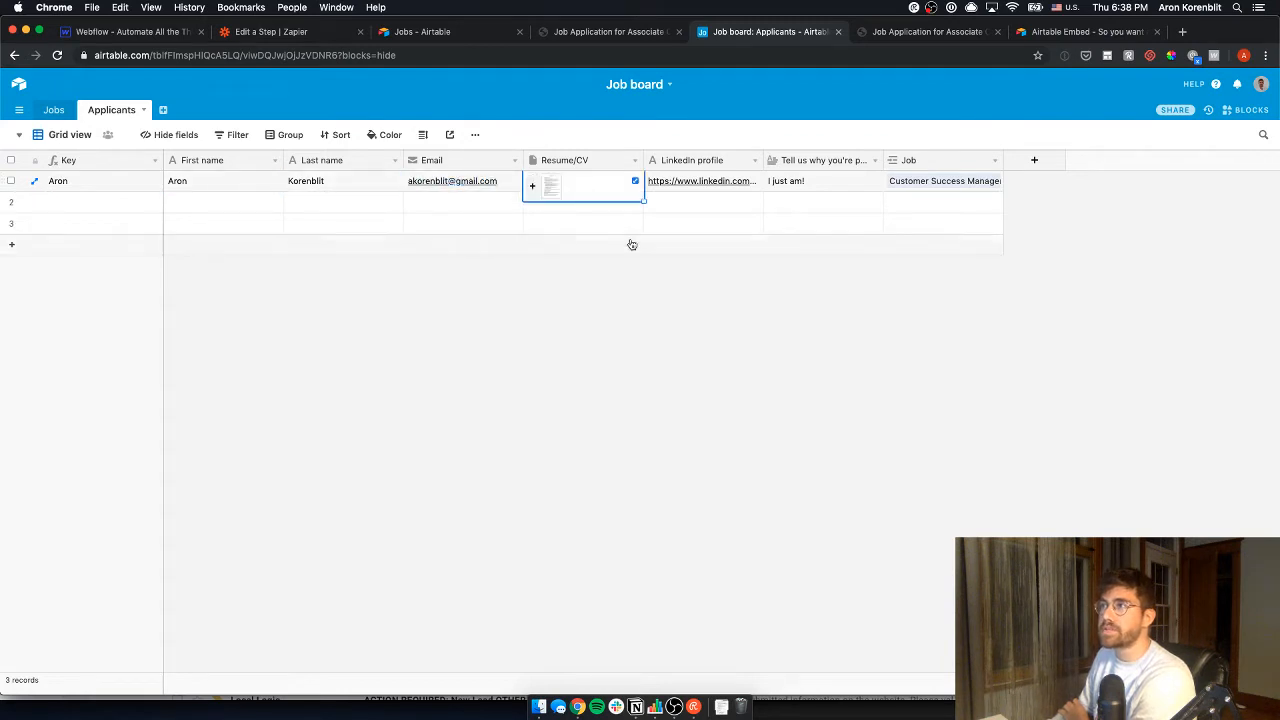
pyautogui.click(760, 183)
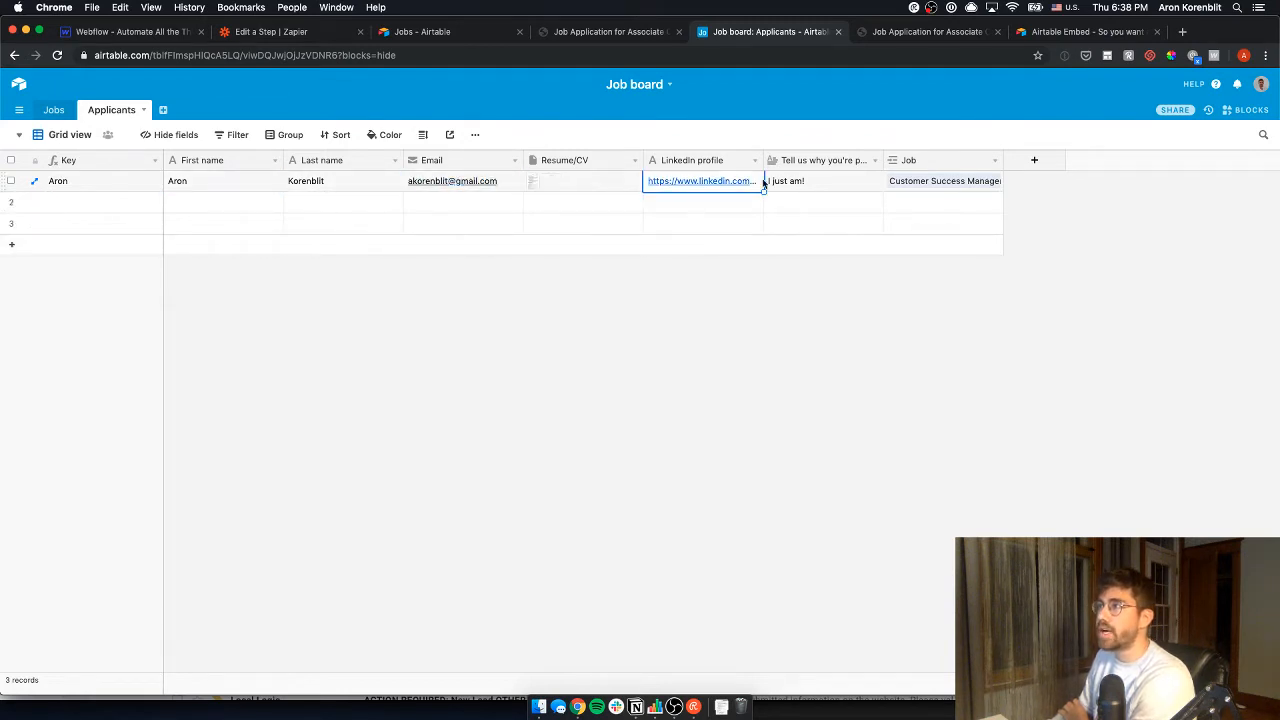
pyautogui.click(826, 183)
pyautogui.click(875, 160)
pyautogui.click(844, 206)
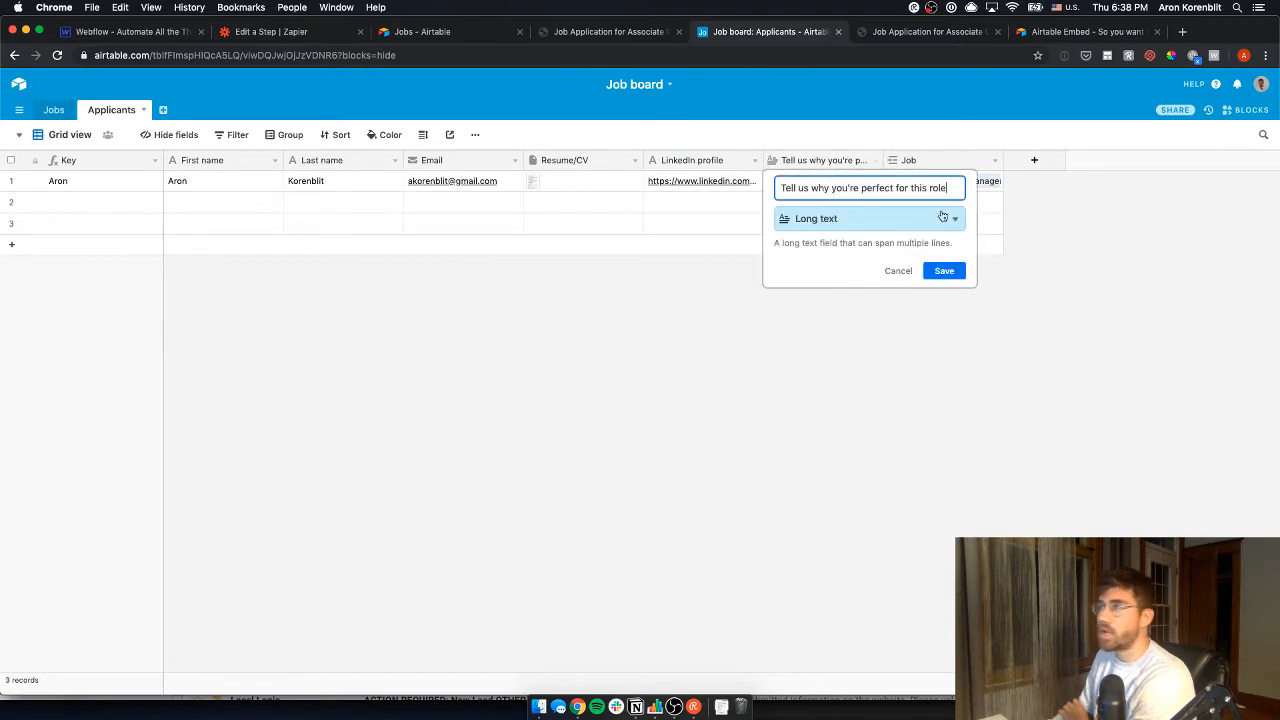
pyautogui.click(995, 196)
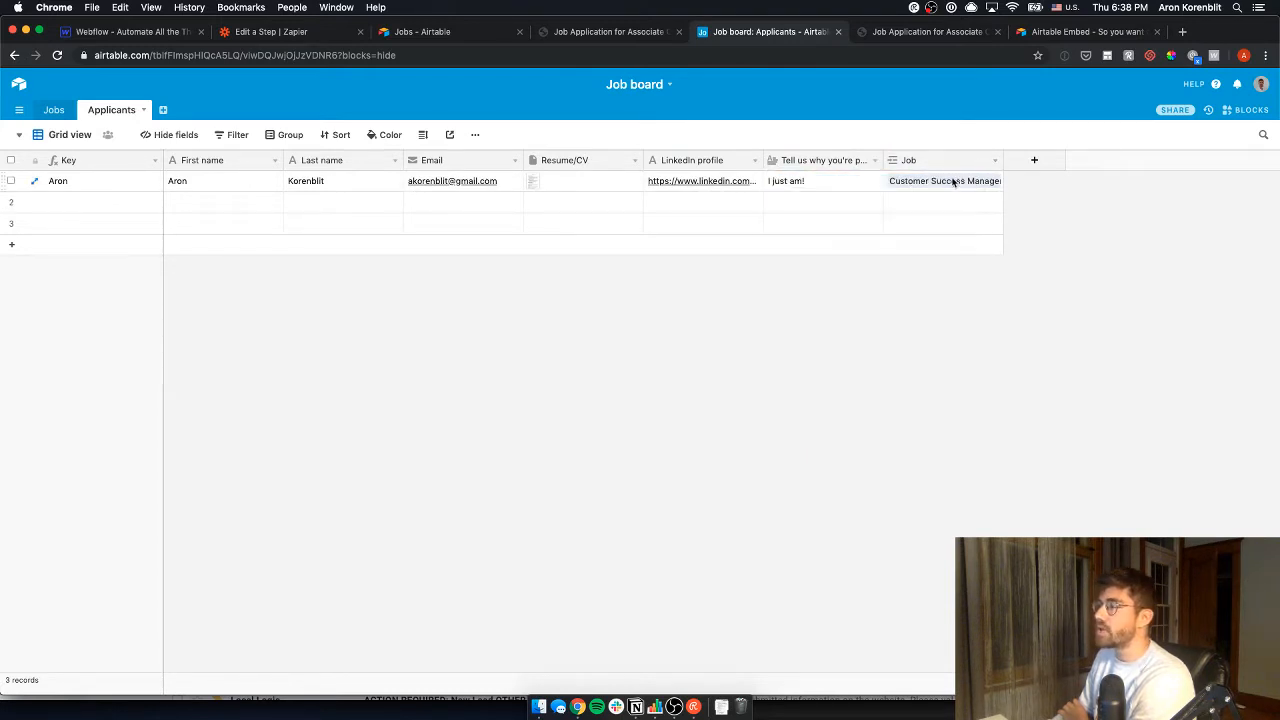
# - Expand the applicant's linked Customer Success Manager job record, then go to the Jobs table
pyautogui.click(950, 183)
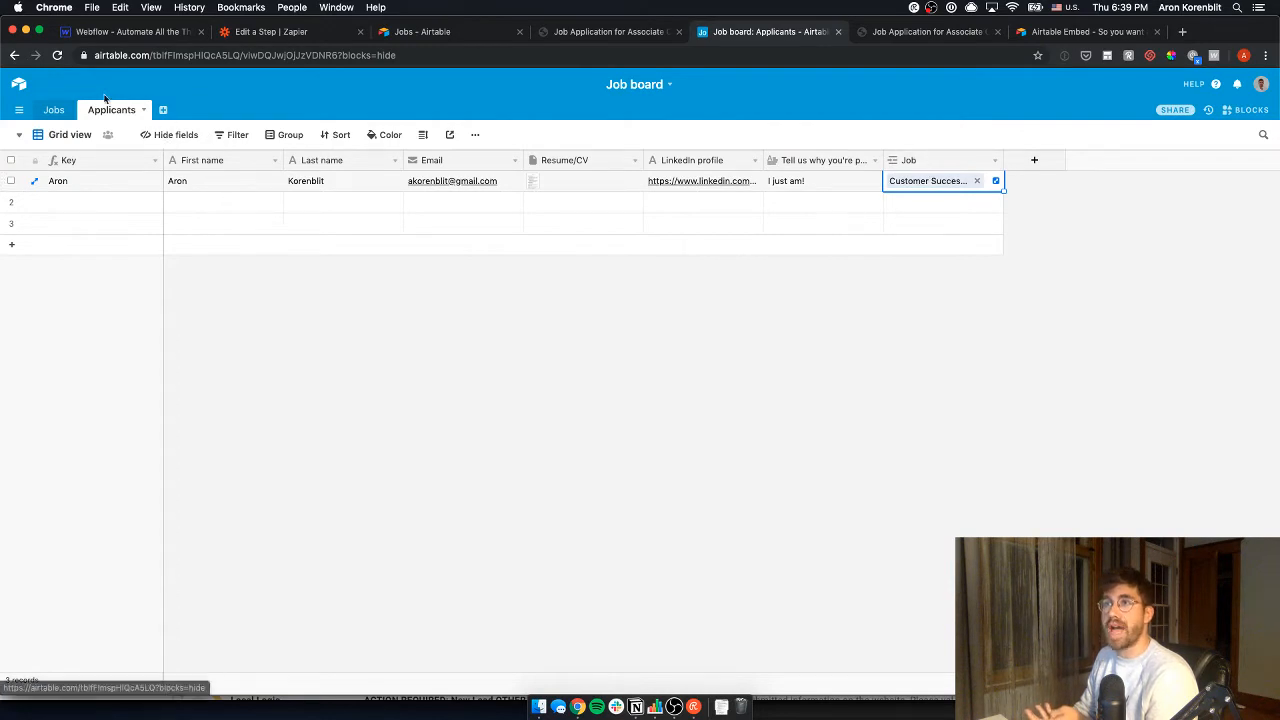
pyautogui.click(54, 110)
pyautogui.click(105, 110)
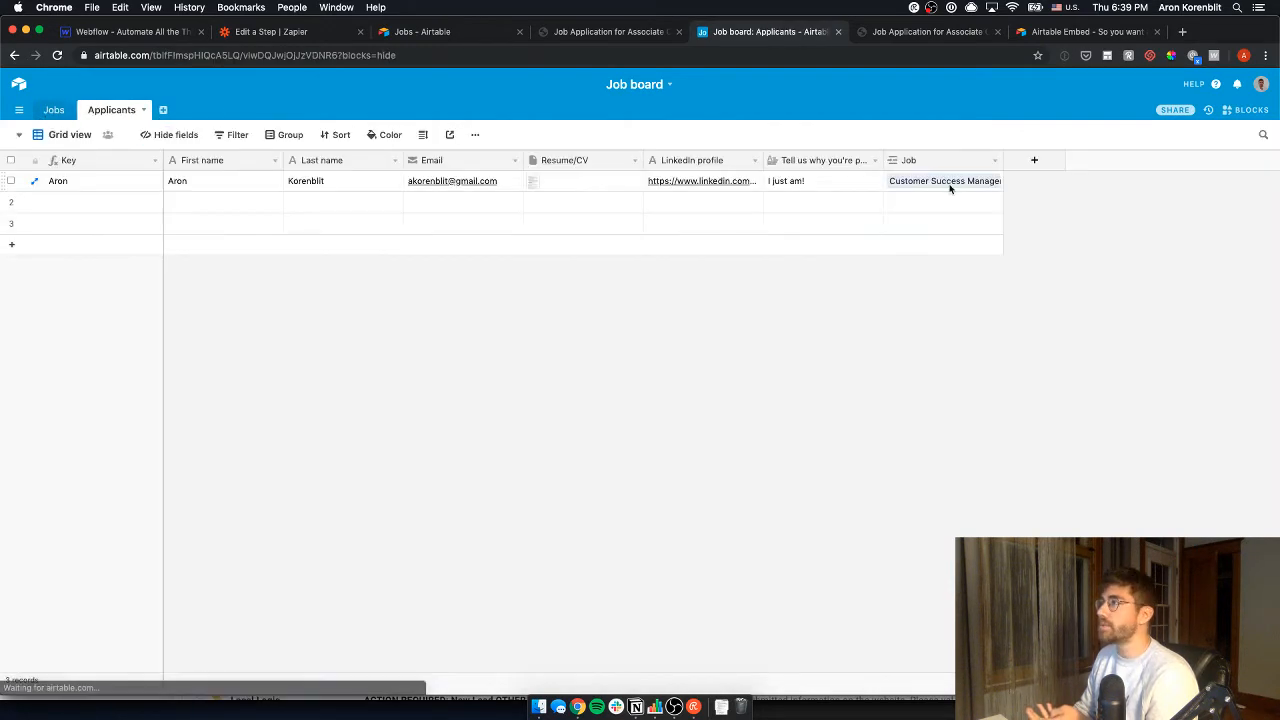
pyautogui.click(948, 182)
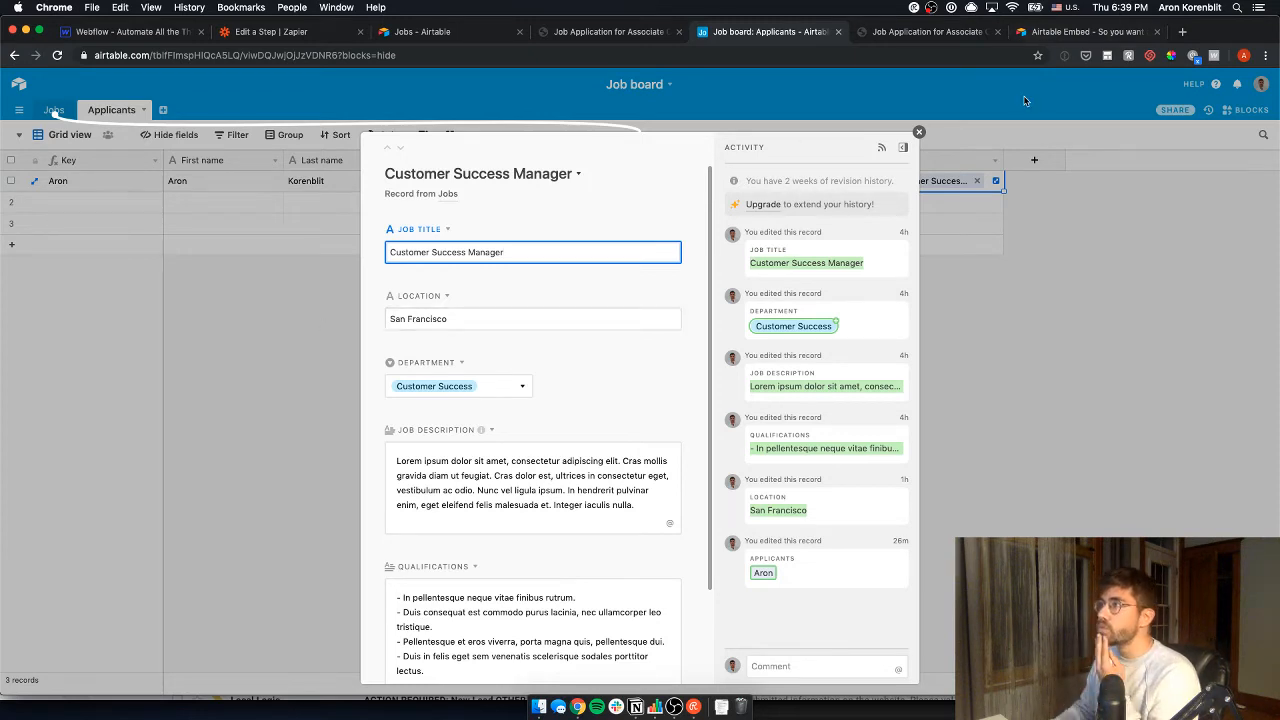
pyautogui.click(919, 133)
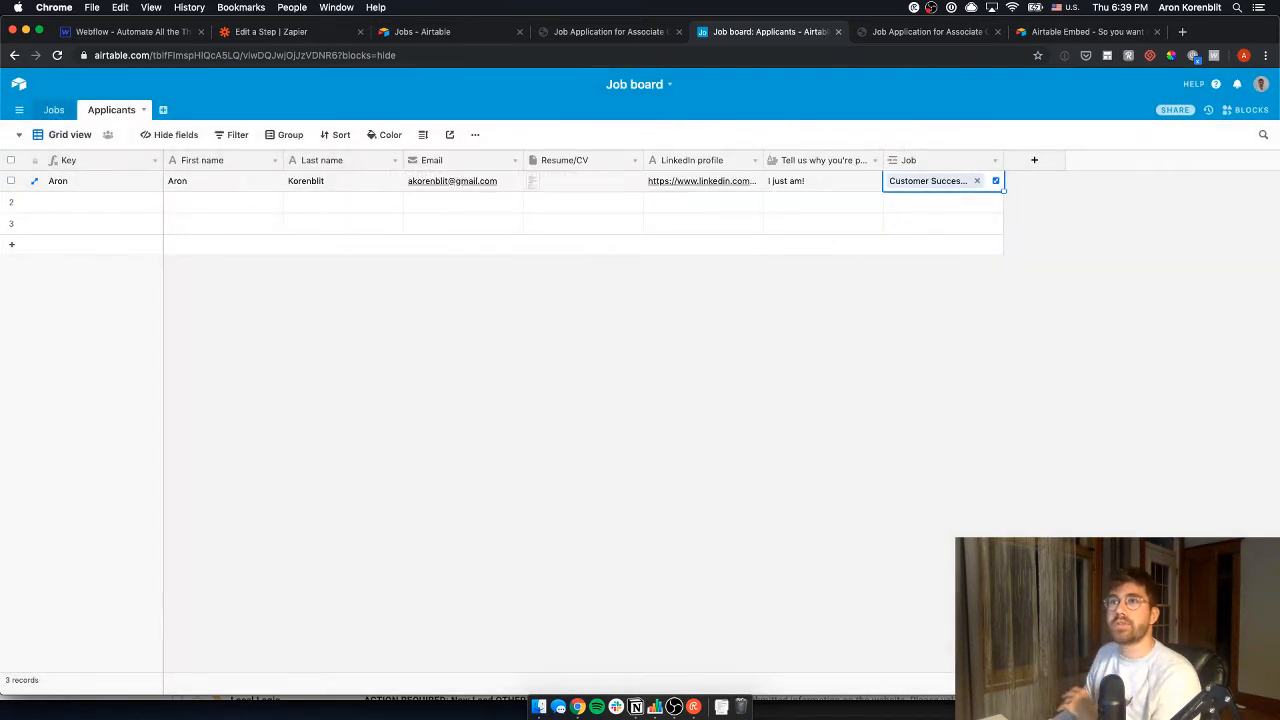
pyautogui.click(54, 110)
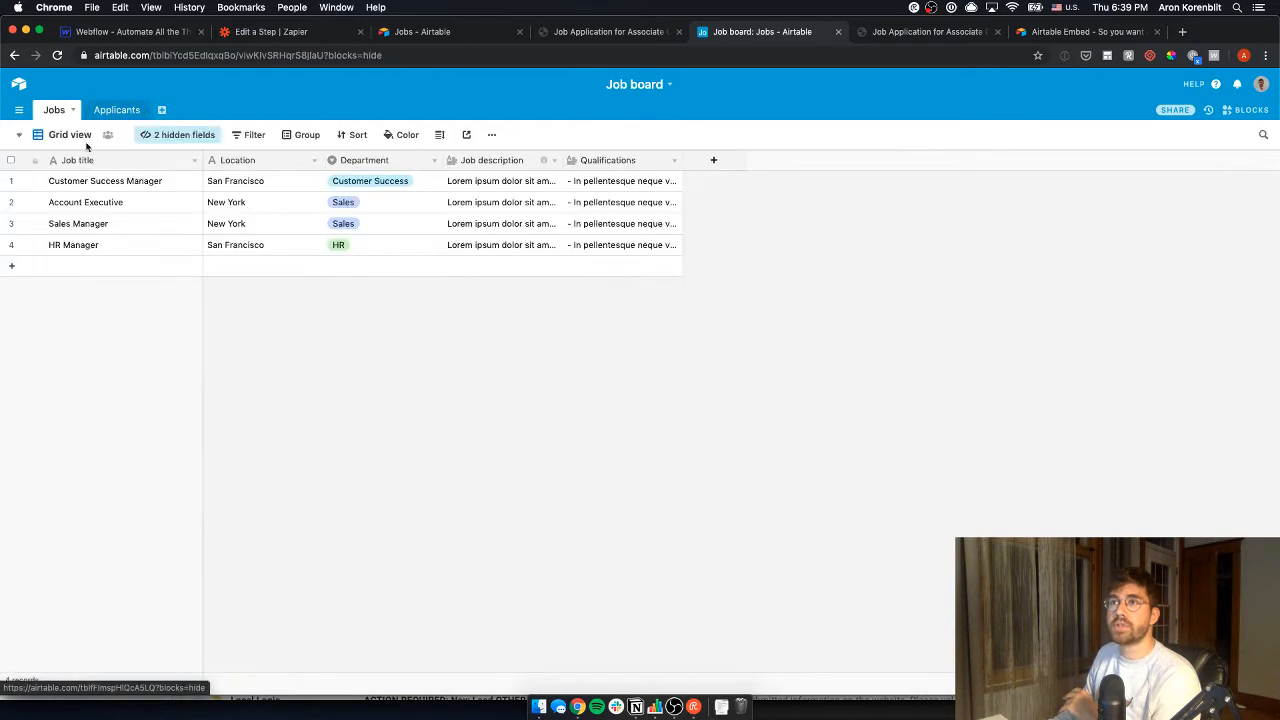
# - Open and close the applicant's linked job record in the Applicants table
pyautogui.click(113, 110)
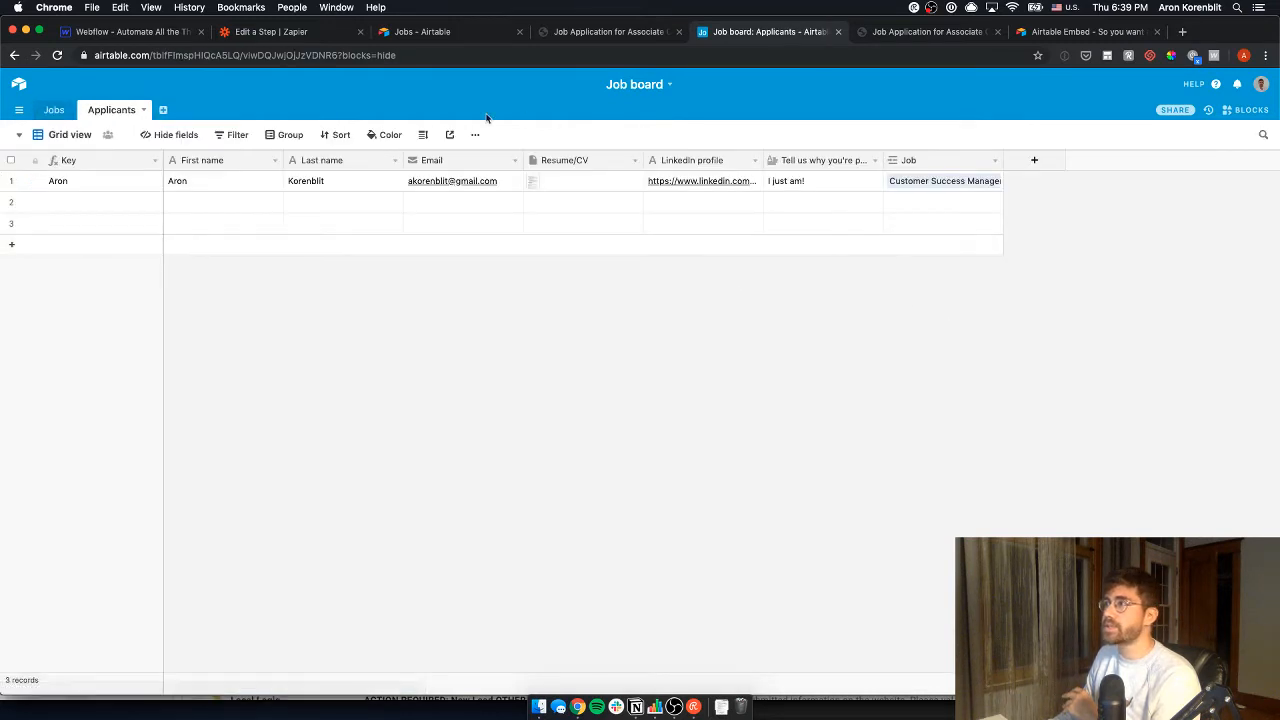
pyautogui.click(934, 187)
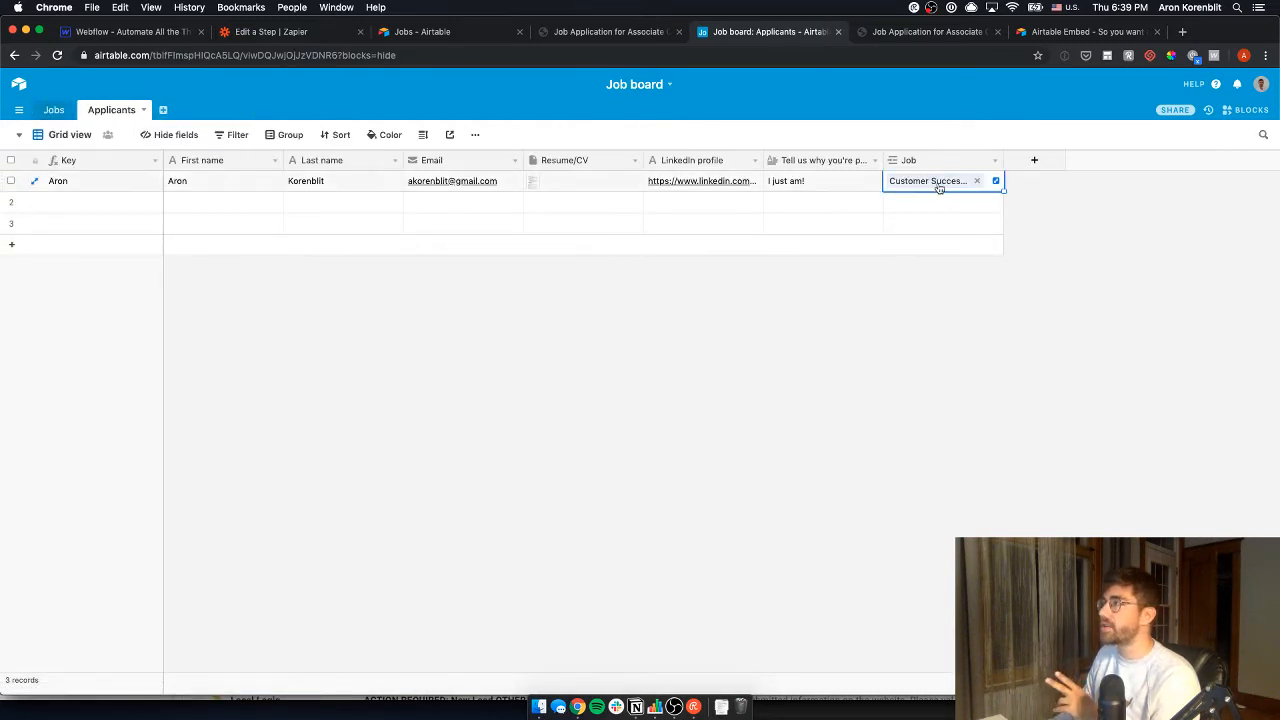
pyautogui.click(937, 186)
pyautogui.click(1042, 291)
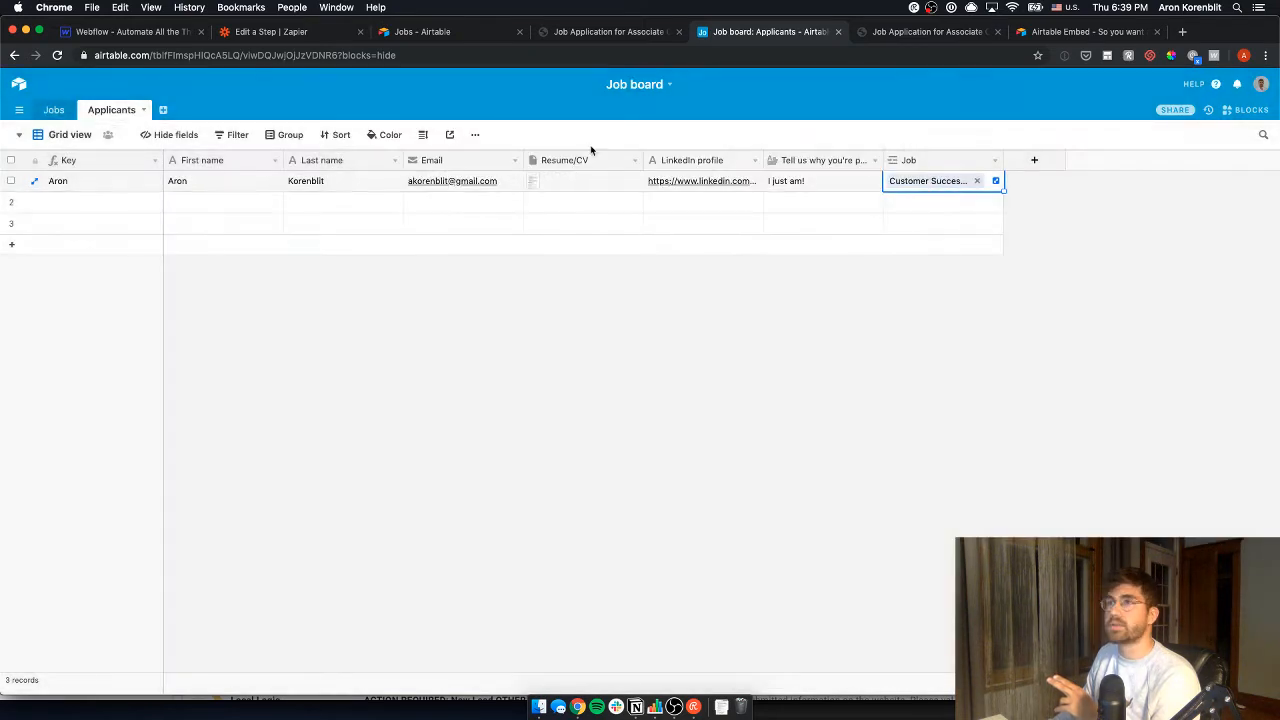
# - Unhide the Applicants field in the Jobs grid
pyautogui.click(50, 111)
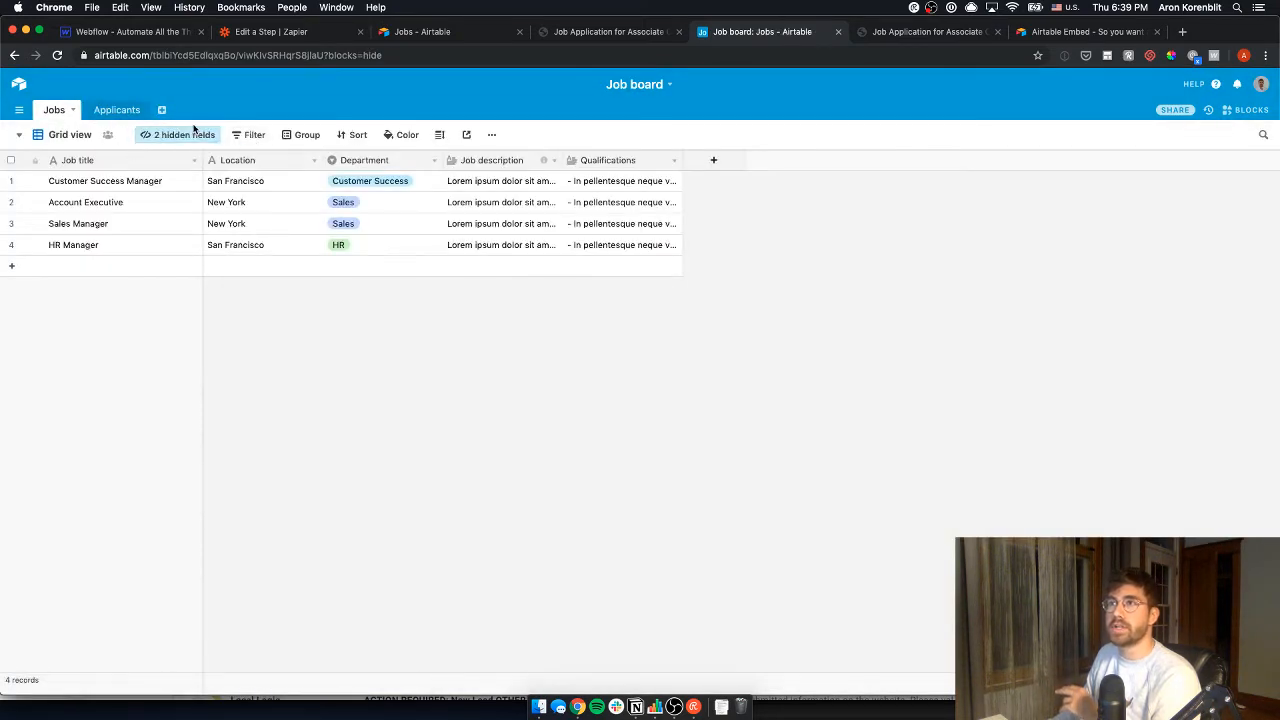
pyautogui.click(194, 130)
pyautogui.click(183, 280)
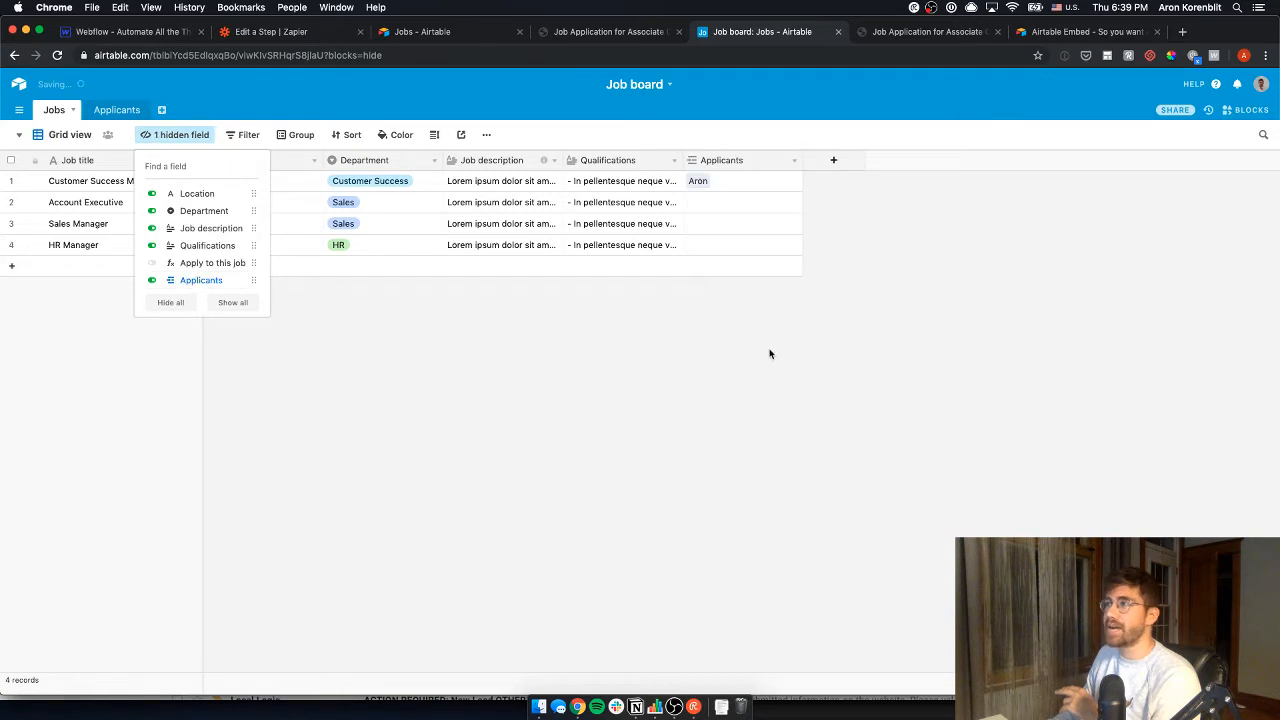
pyautogui.click(770, 353)
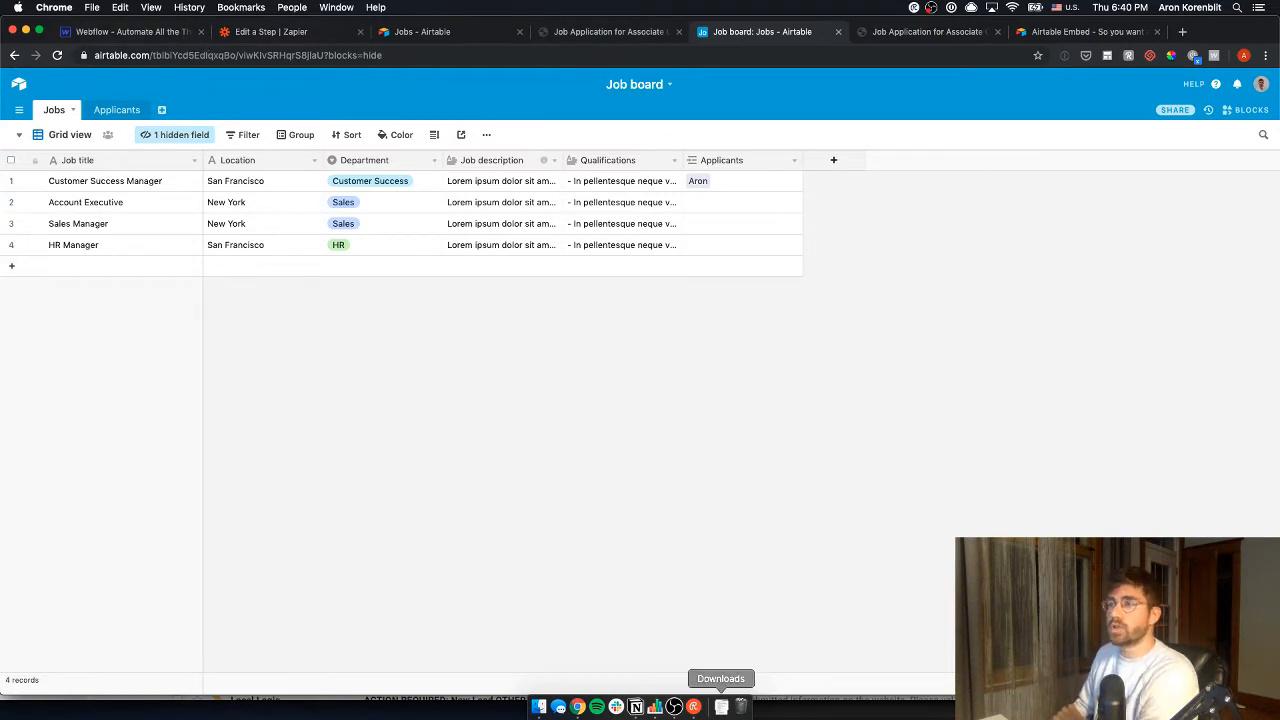
# - Check off 'List of available jobs in Airtable' in the Notion roadmap, then return to Airtable
pyautogui.click(632, 705)
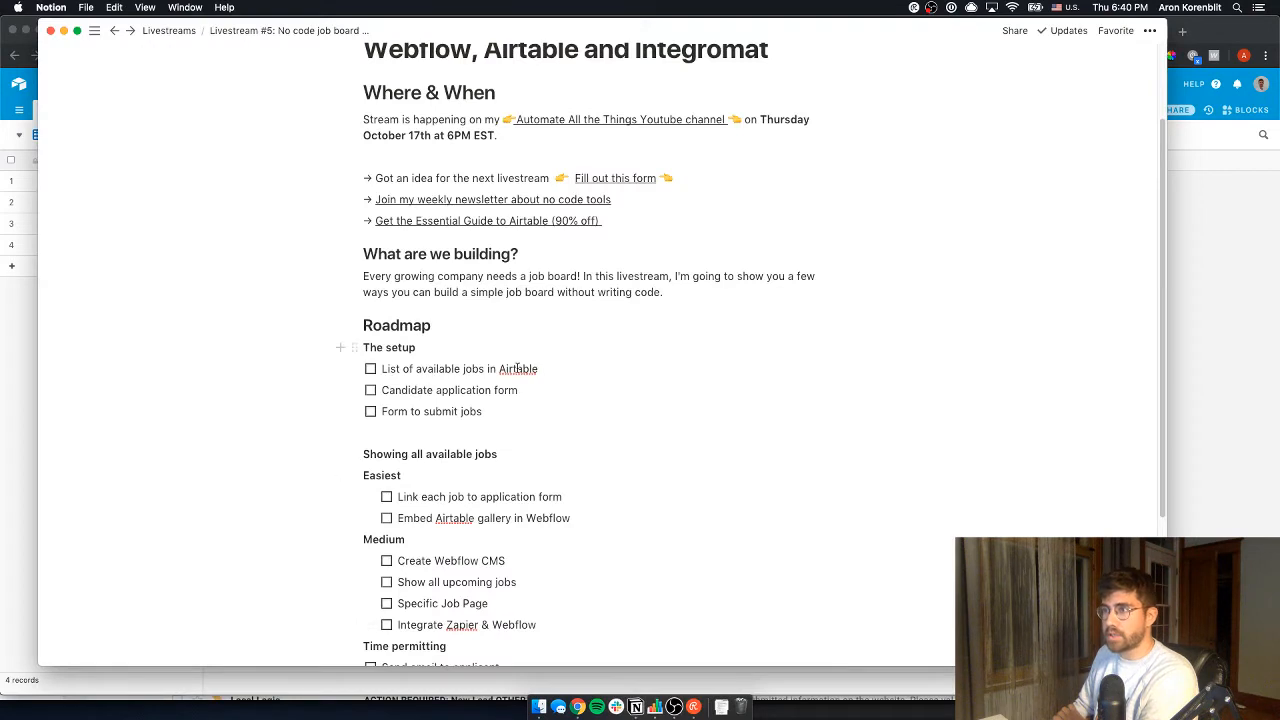
pyautogui.click(371, 371)
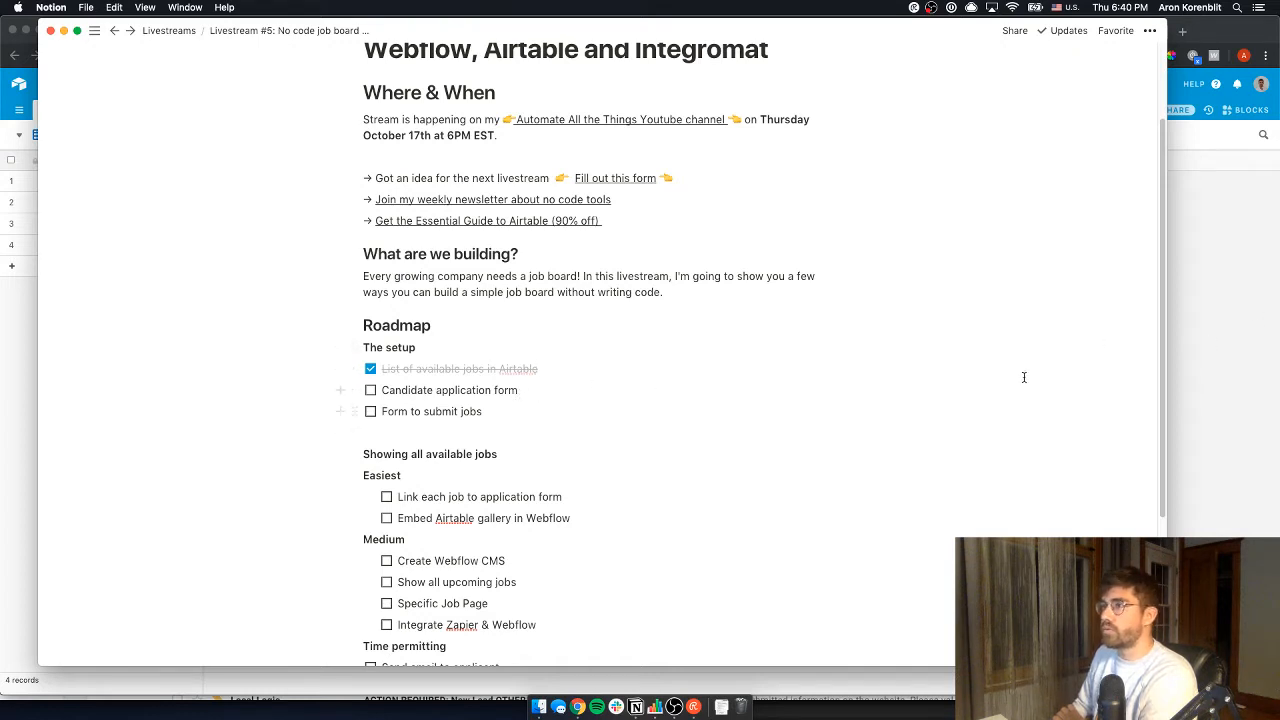
pyautogui.scroll(-1, 392, 444)
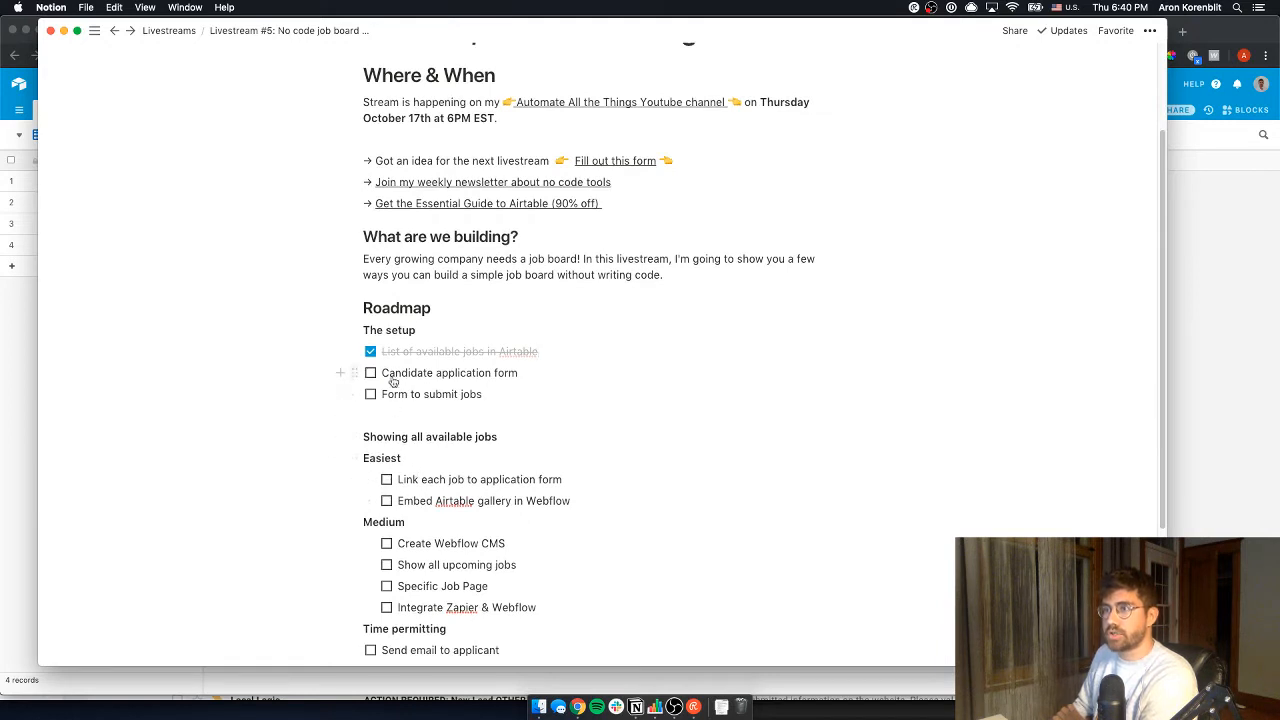
pyautogui.moveTo(383, 373); pyautogui.dragTo(525, 380)
pyautogui.click(527, 377)
pyautogui.click(1188, 337)
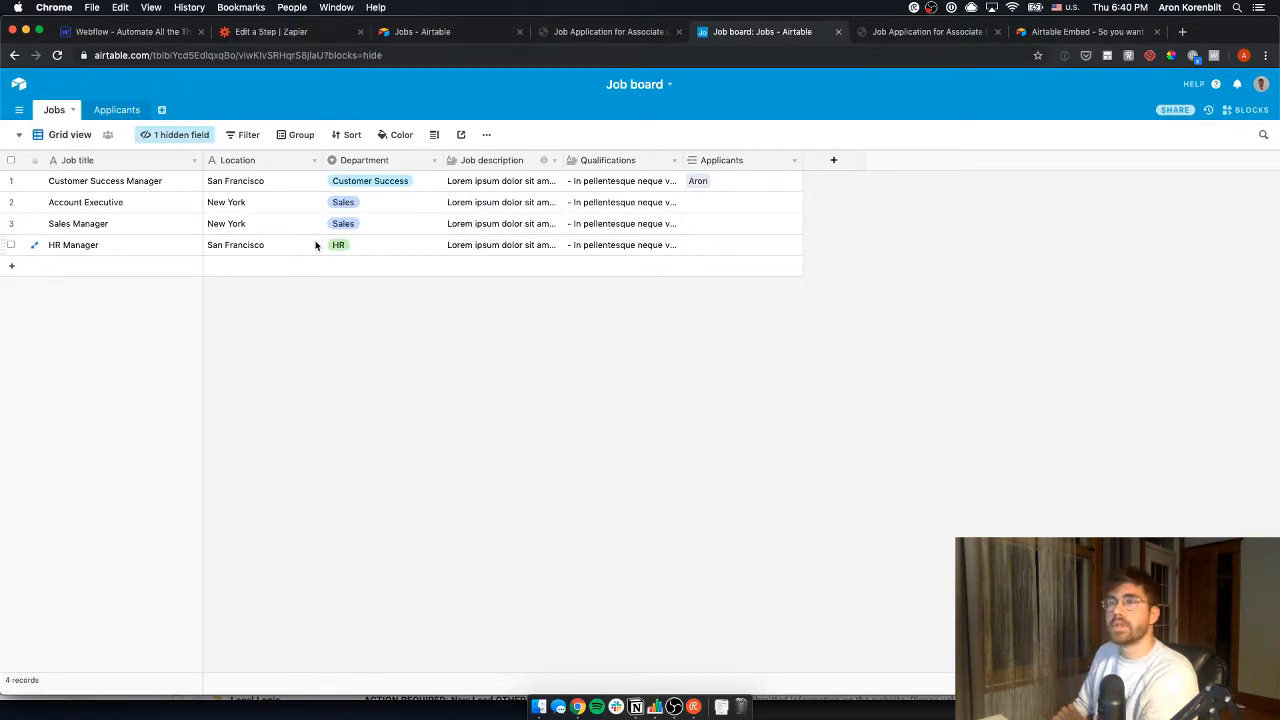
# - Open the Applicants table's 'So you want a job at AATT' form view
pyautogui.click(116, 111)
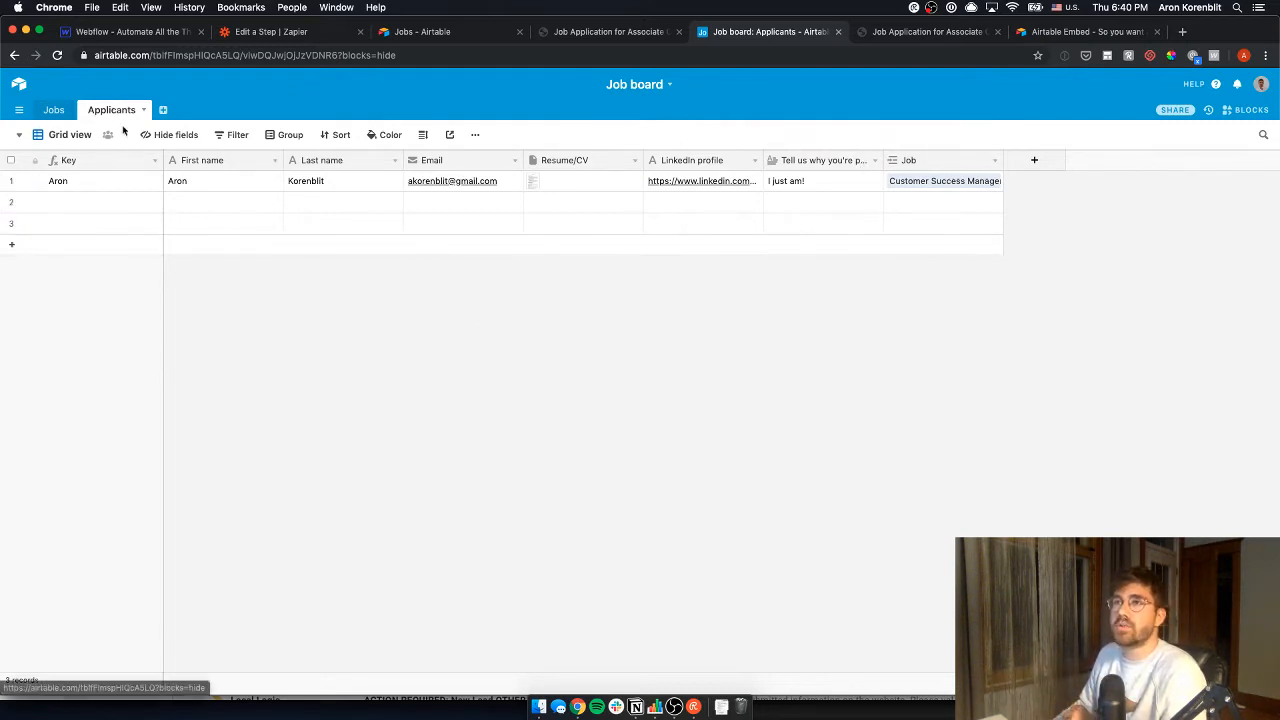
pyautogui.click(20, 134)
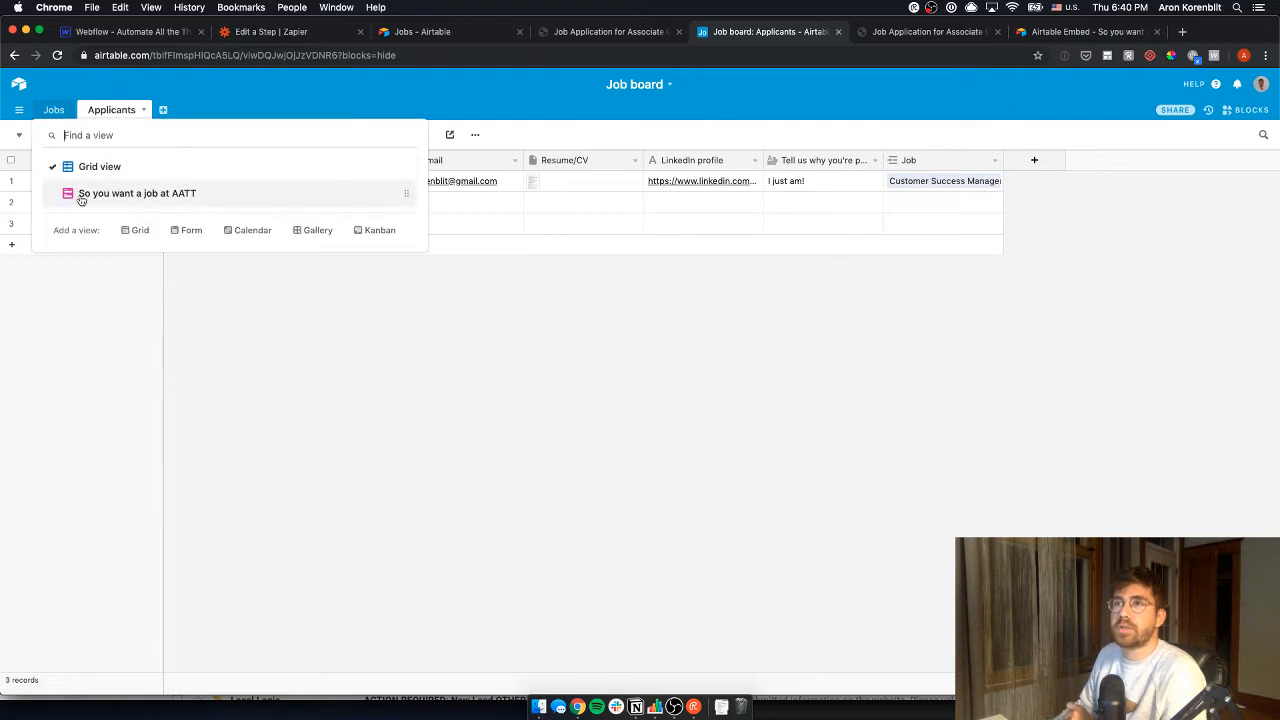
pyautogui.click(298, 199)
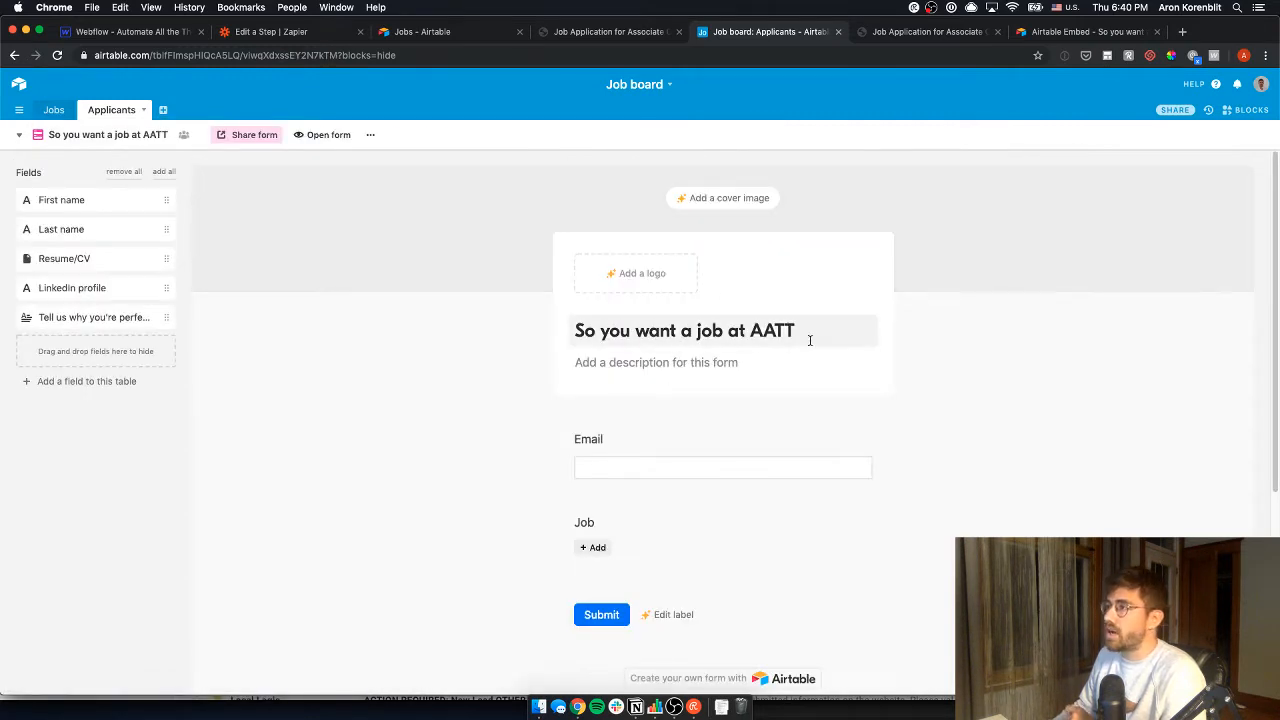
# - Add First name and Last name to the form, making Last name required
pyautogui.scroll(-1, 613, 405)
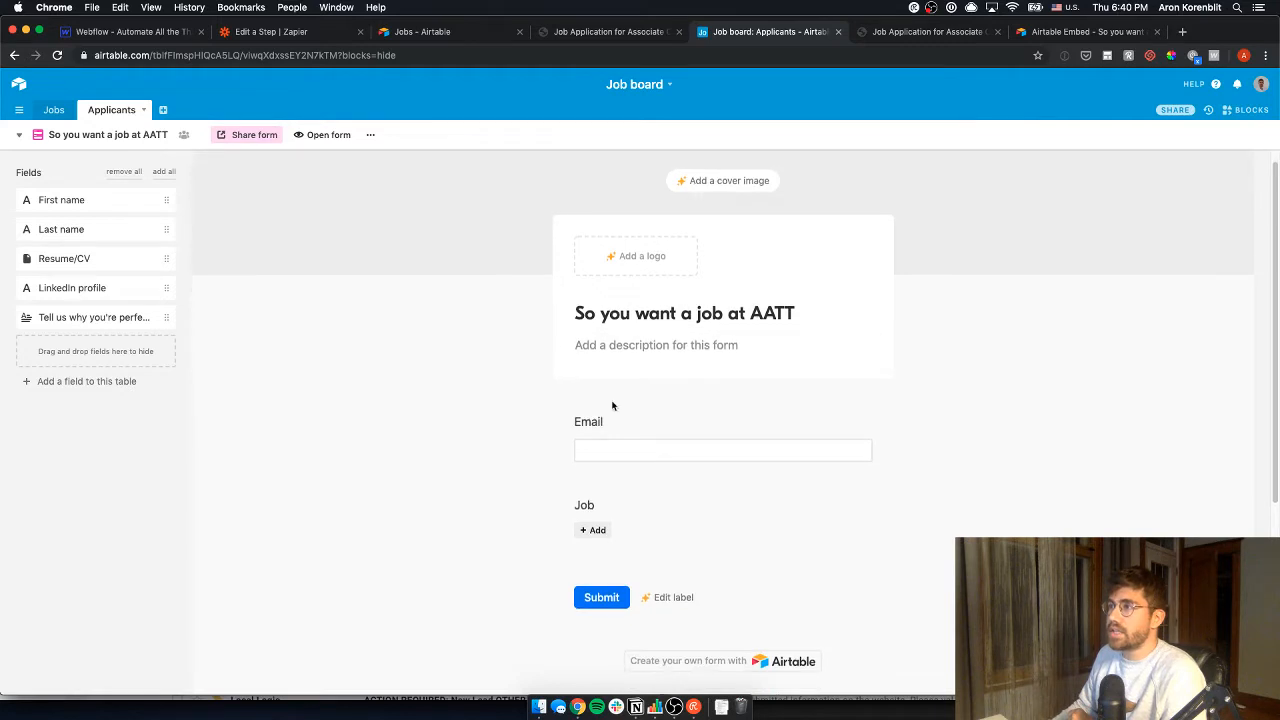
pyautogui.moveTo(98, 203); pyautogui.dragTo(640, 403)
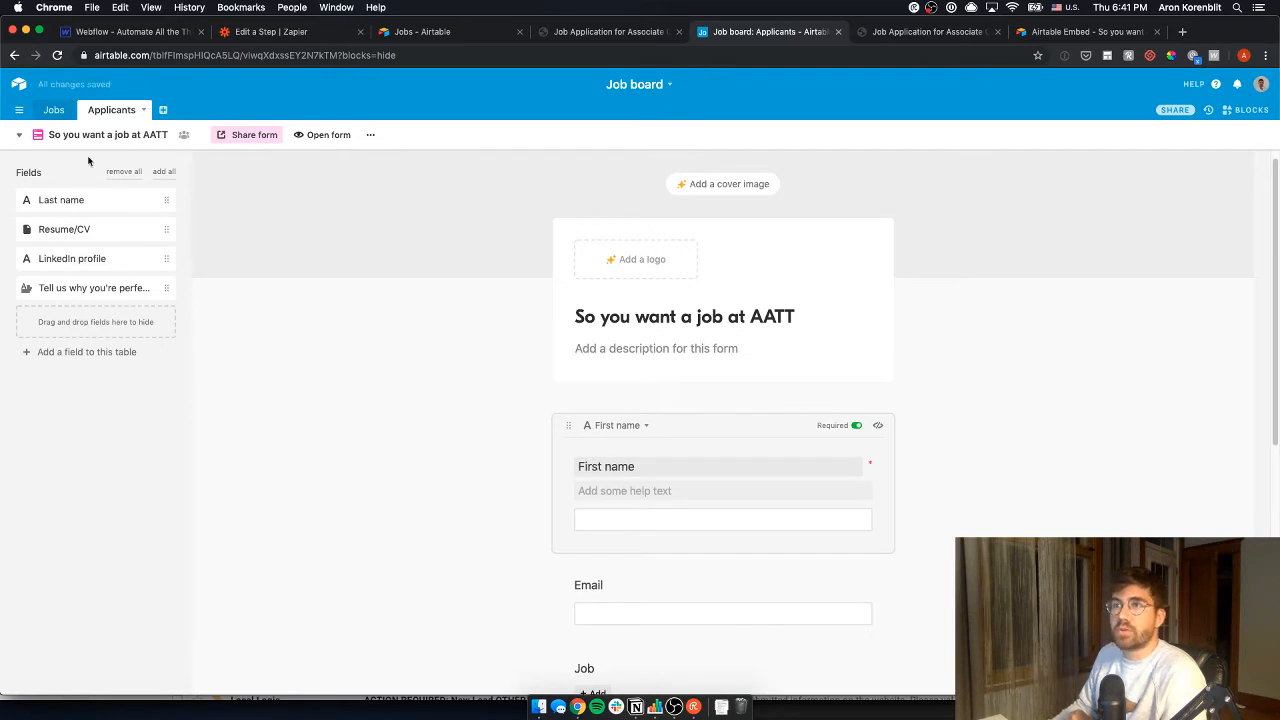
pyautogui.moveTo(80, 200); pyautogui.dragTo(869, 486)
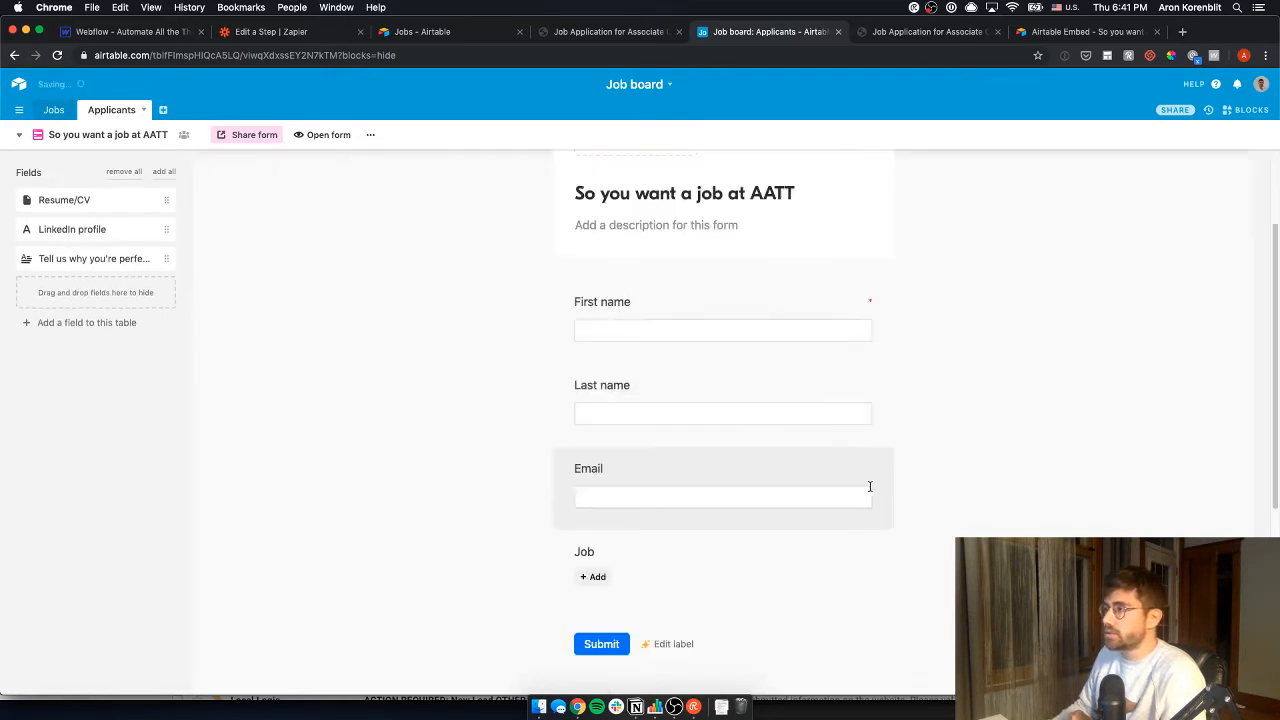
pyautogui.scroll(-2, 869, 484)
pyautogui.click(841, 317)
pyautogui.click(856, 313)
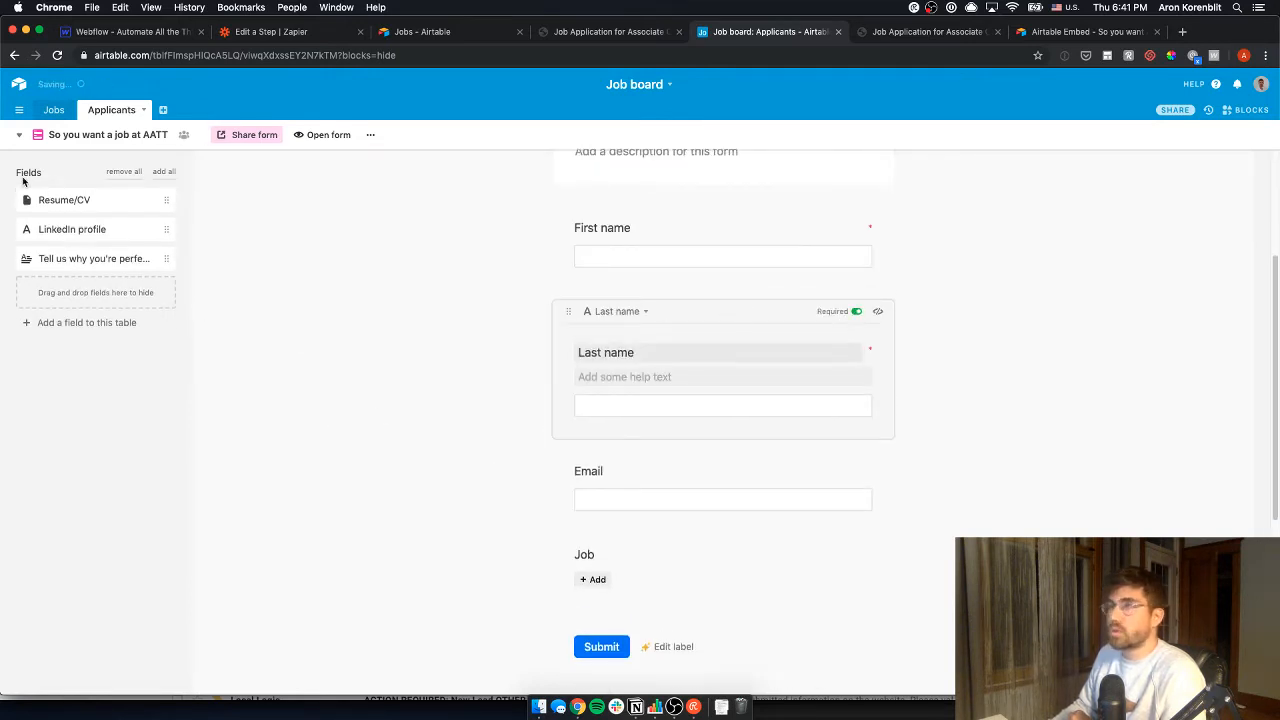
# - Add Resume/CV above Job and make both Email and Resume/CV required
pyautogui.moveTo(63, 206); pyautogui.dragTo(706, 598)
pyautogui.click(871, 395)
pyautogui.click(855, 397)
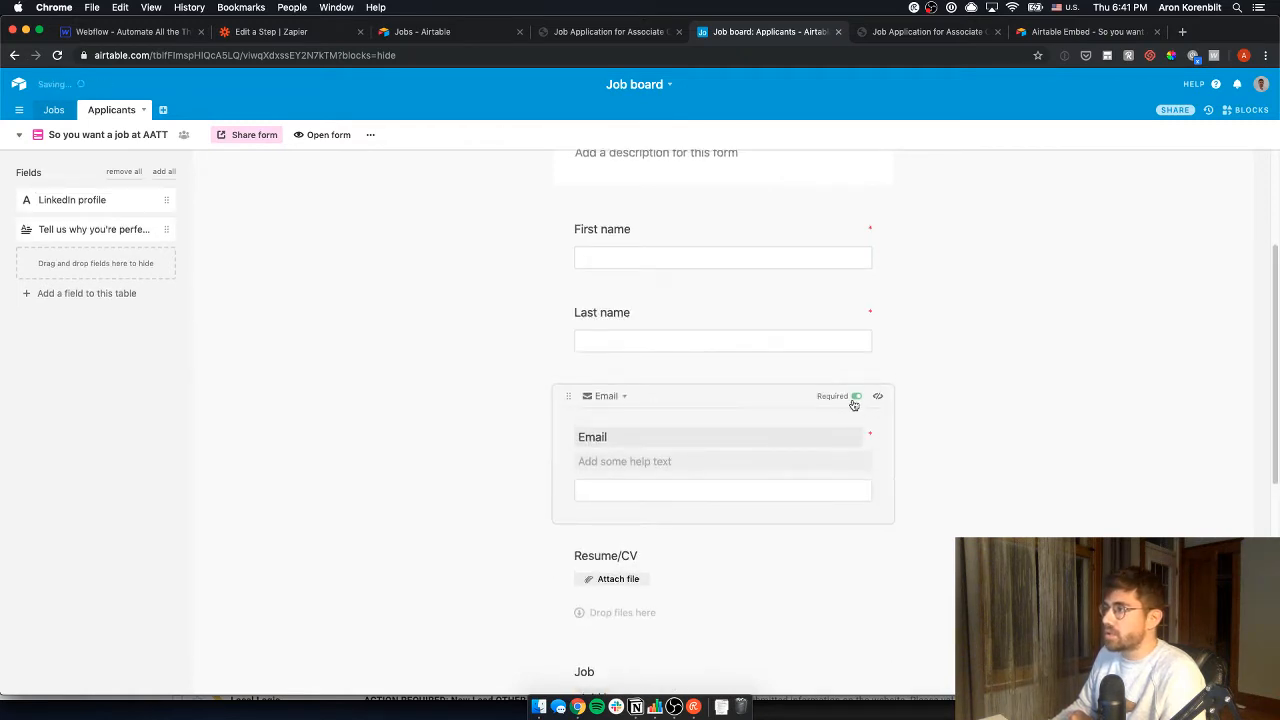
pyautogui.scroll(-1, 746, 514)
pyautogui.click(746, 514)
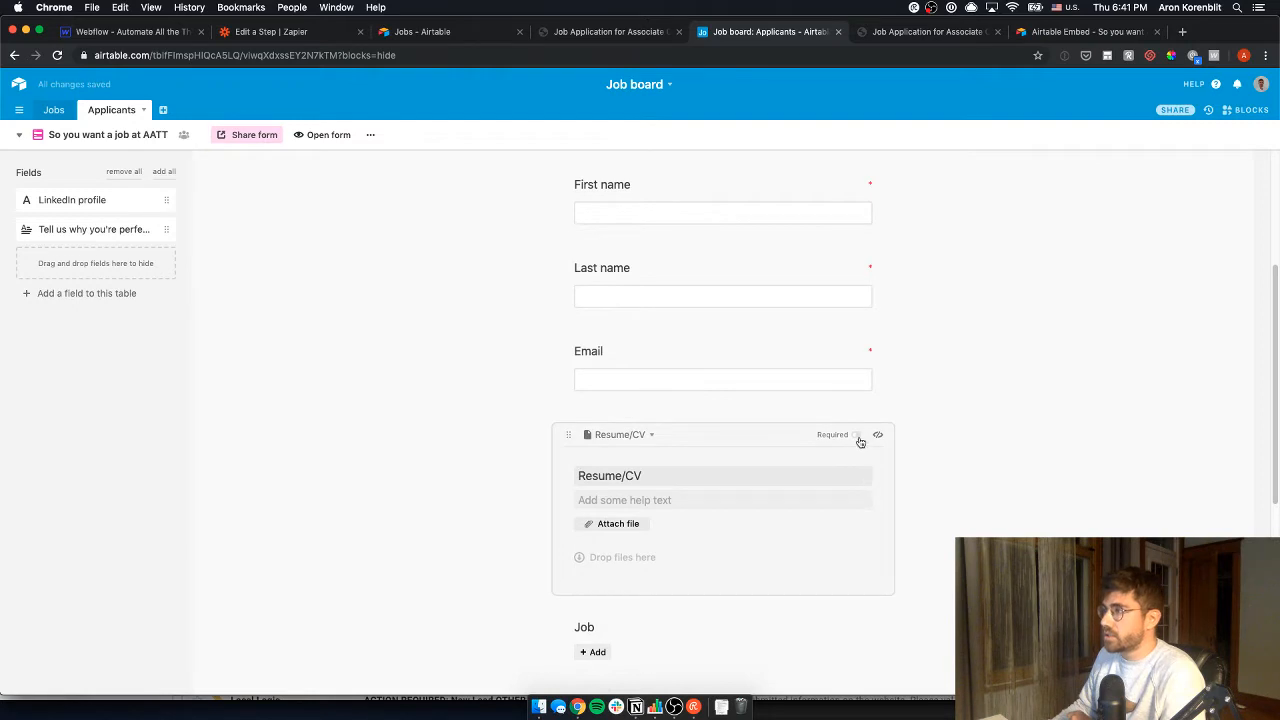
pyautogui.click(858, 438)
# - Add LinkedIn profile and a required Tell us why question, then view applicants as a grid
pyautogui.moveTo(108, 200); pyautogui.dragTo(660, 456)
pyautogui.moveTo(109, 200); pyautogui.dragTo(729, 566)
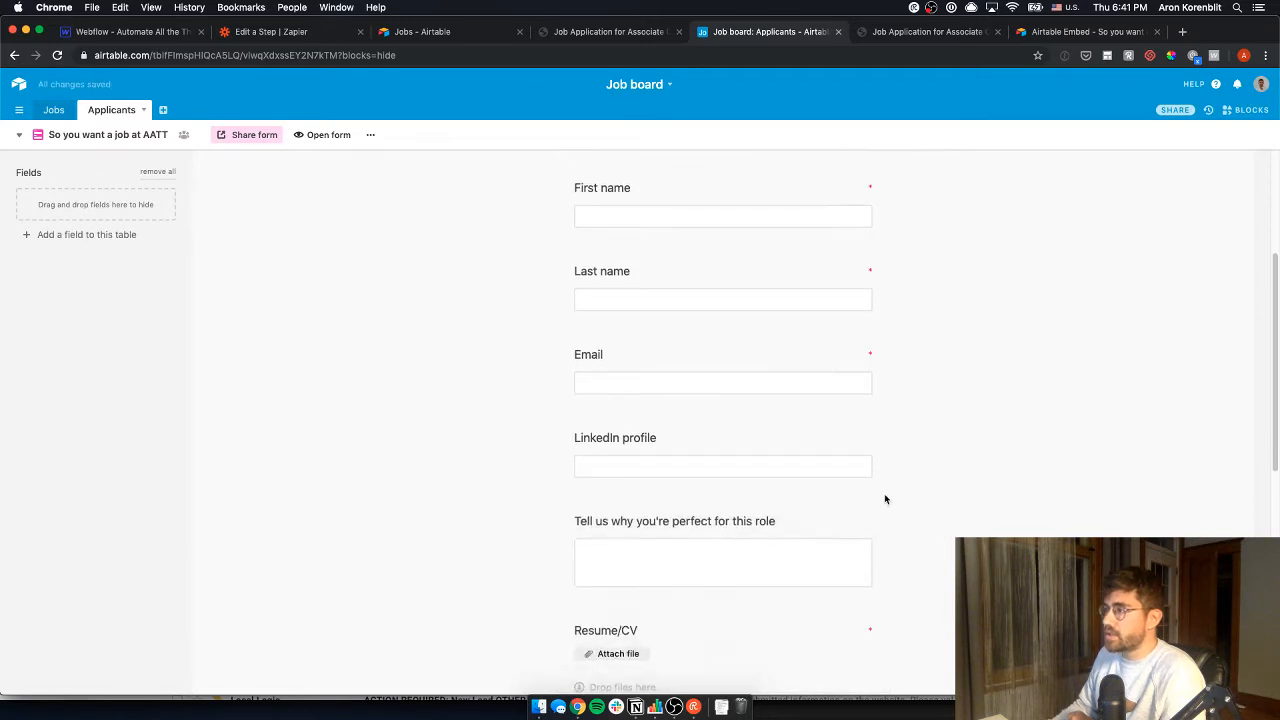
pyautogui.click(852, 520)
pyautogui.scroll(-5, 687, 483)
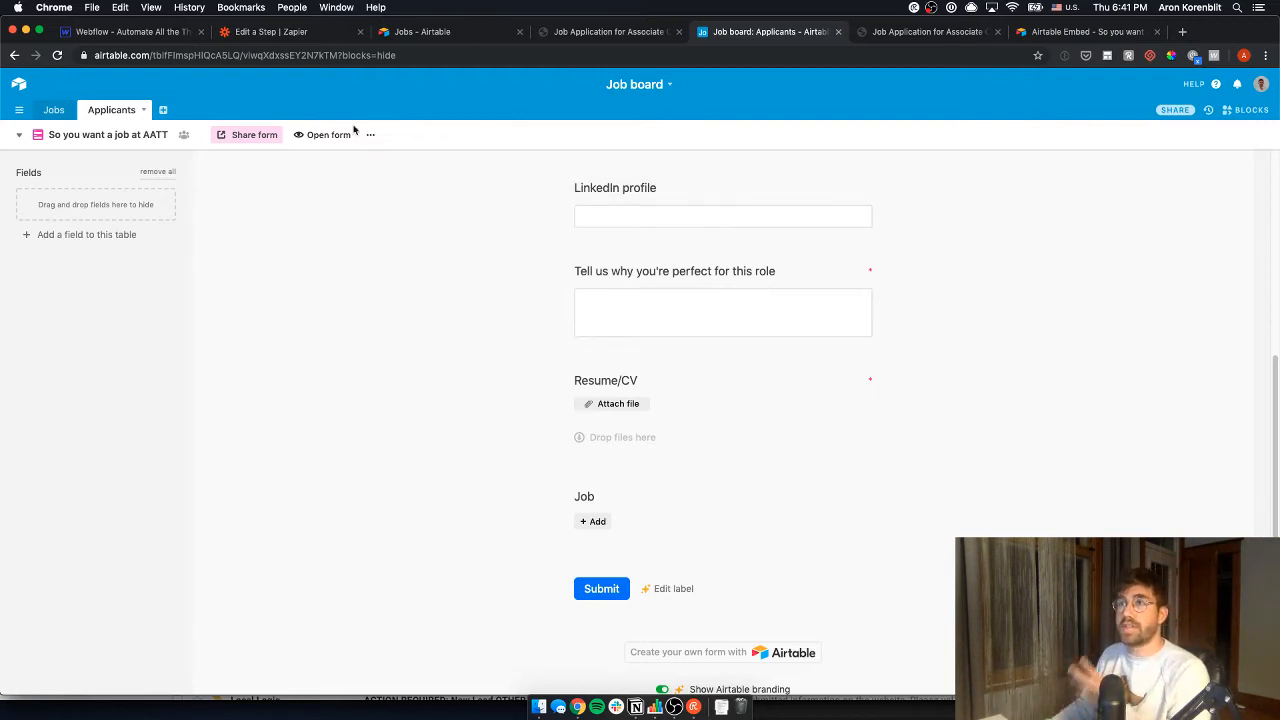
pyautogui.click(62, 135)
pyautogui.click(100, 167)
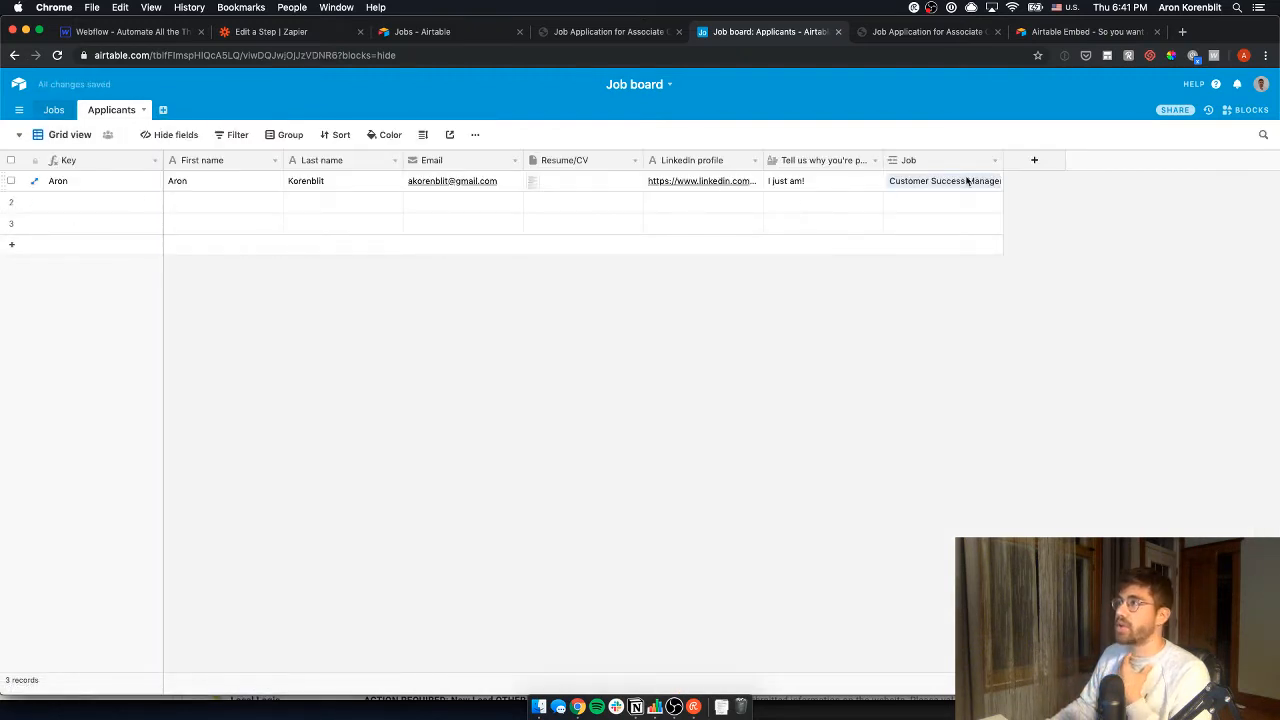
# - Back in the form view, open the Job field's link picker and close it without choosing
pyautogui.click(960, 181)
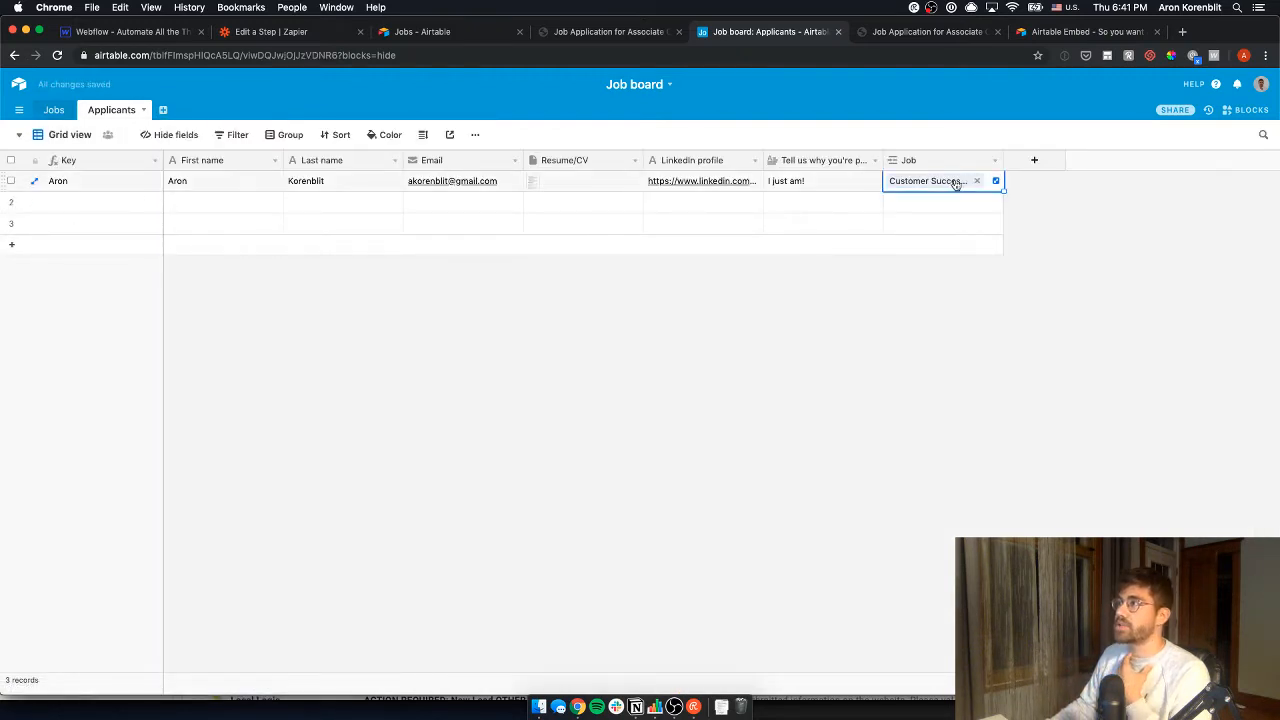
pyautogui.click(62, 135)
pyautogui.click(105, 188)
pyautogui.scroll(-5, 650, 565)
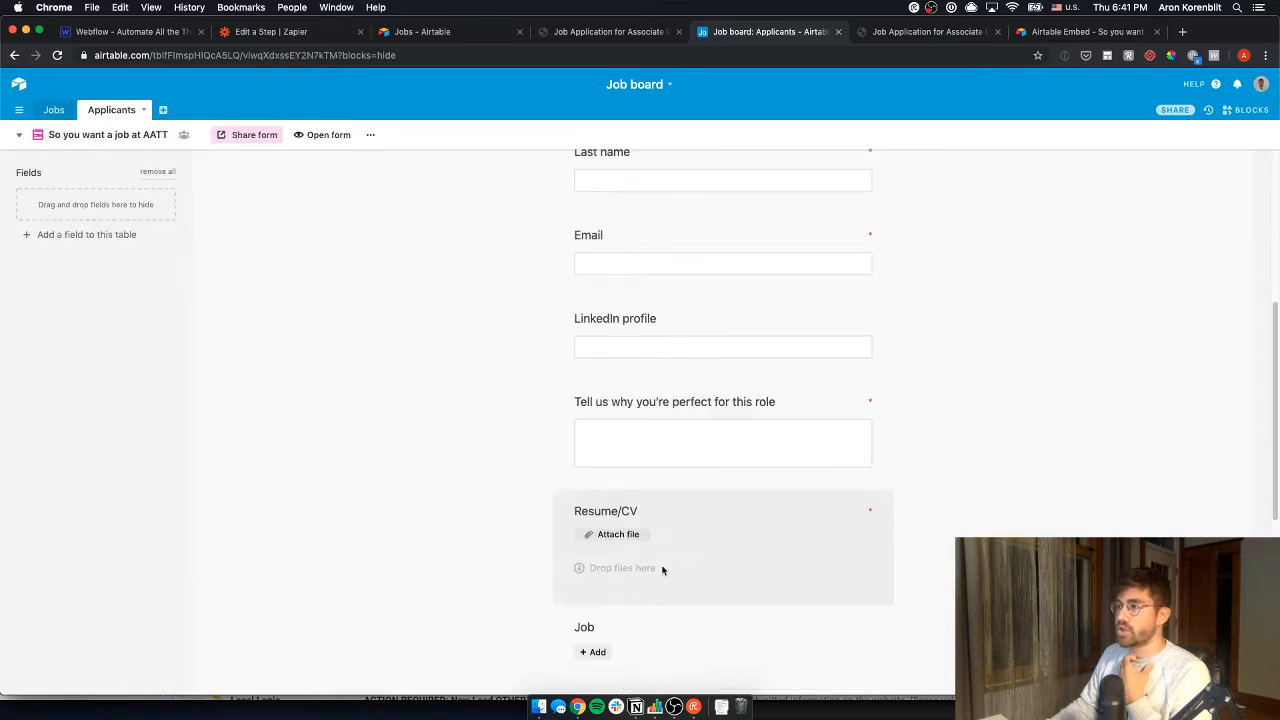
pyautogui.scroll(-3, 658, 534)
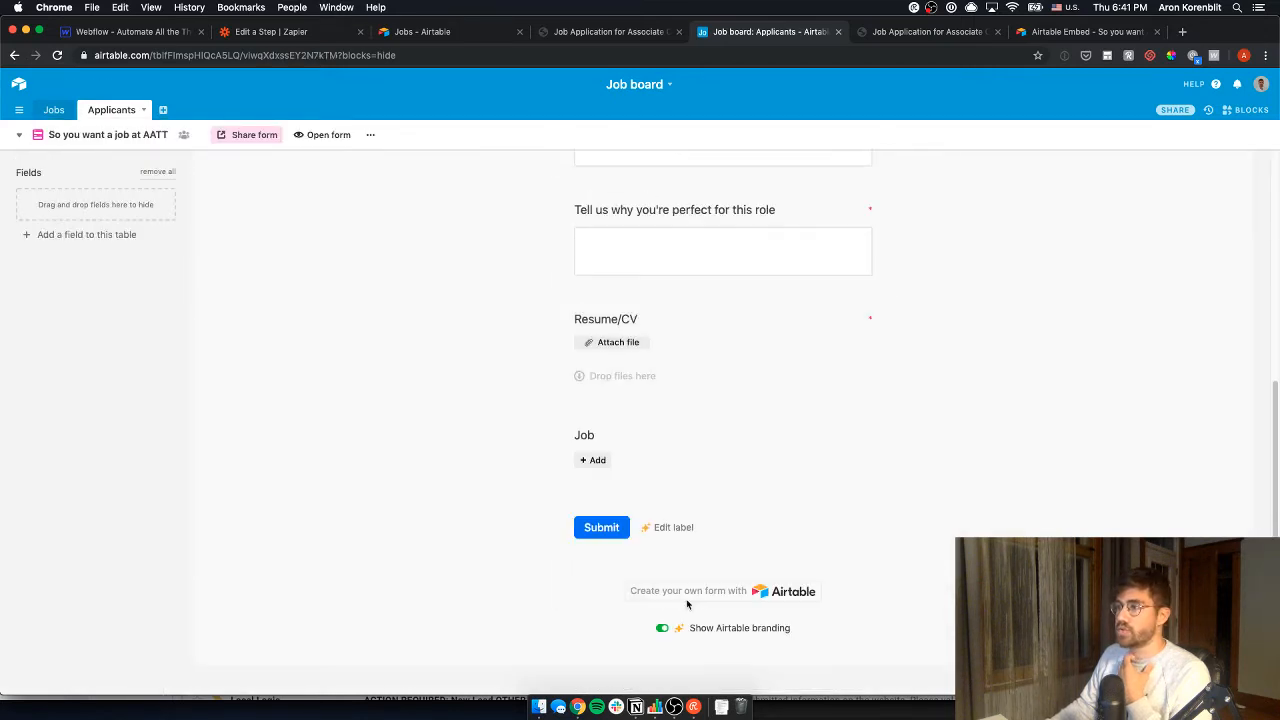
pyautogui.click(597, 461)
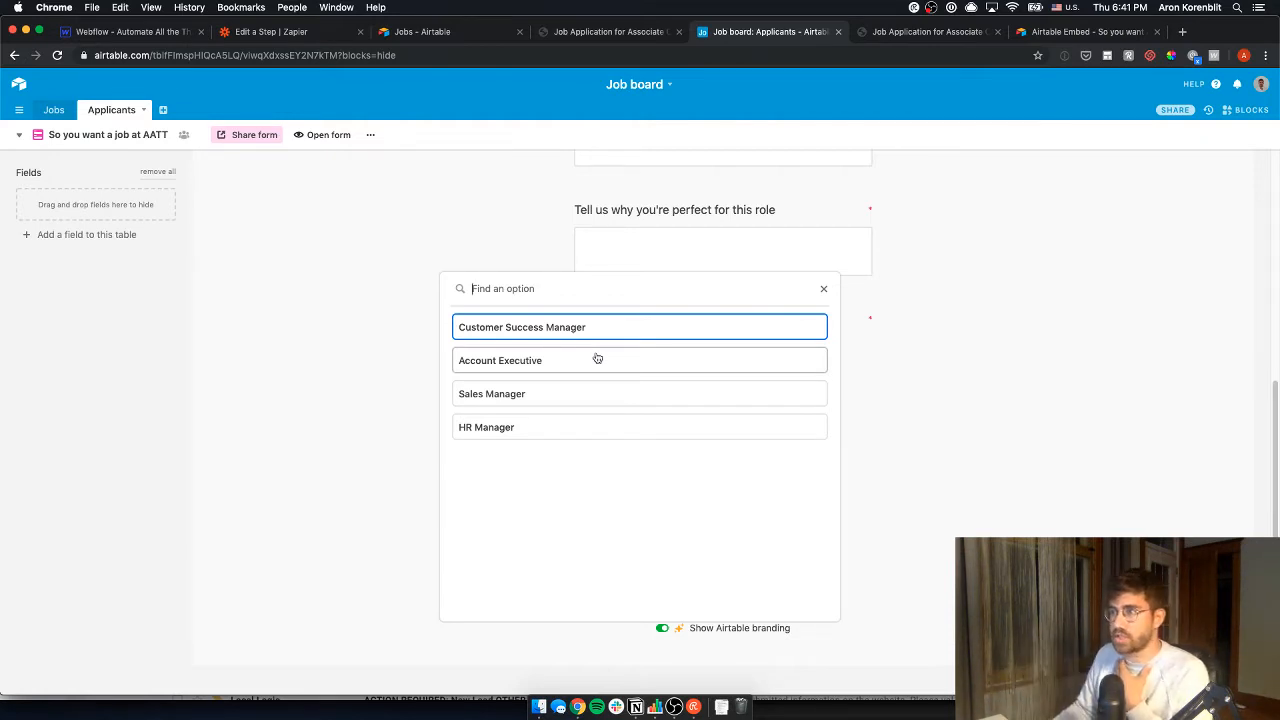
pyautogui.click(915, 383)
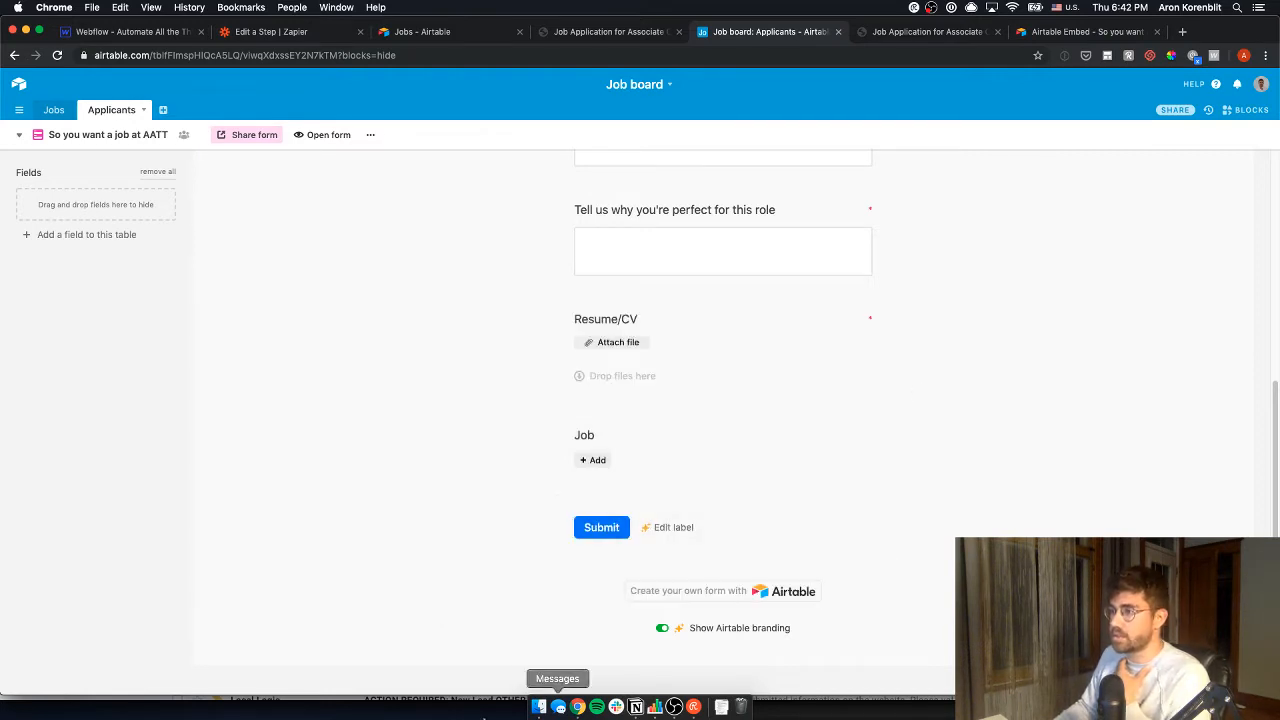
# - Check off 'Candidate application form' in Notion and move 'Form to submit jobs' below 'Send email to applicant'
pyautogui.click(635, 697)
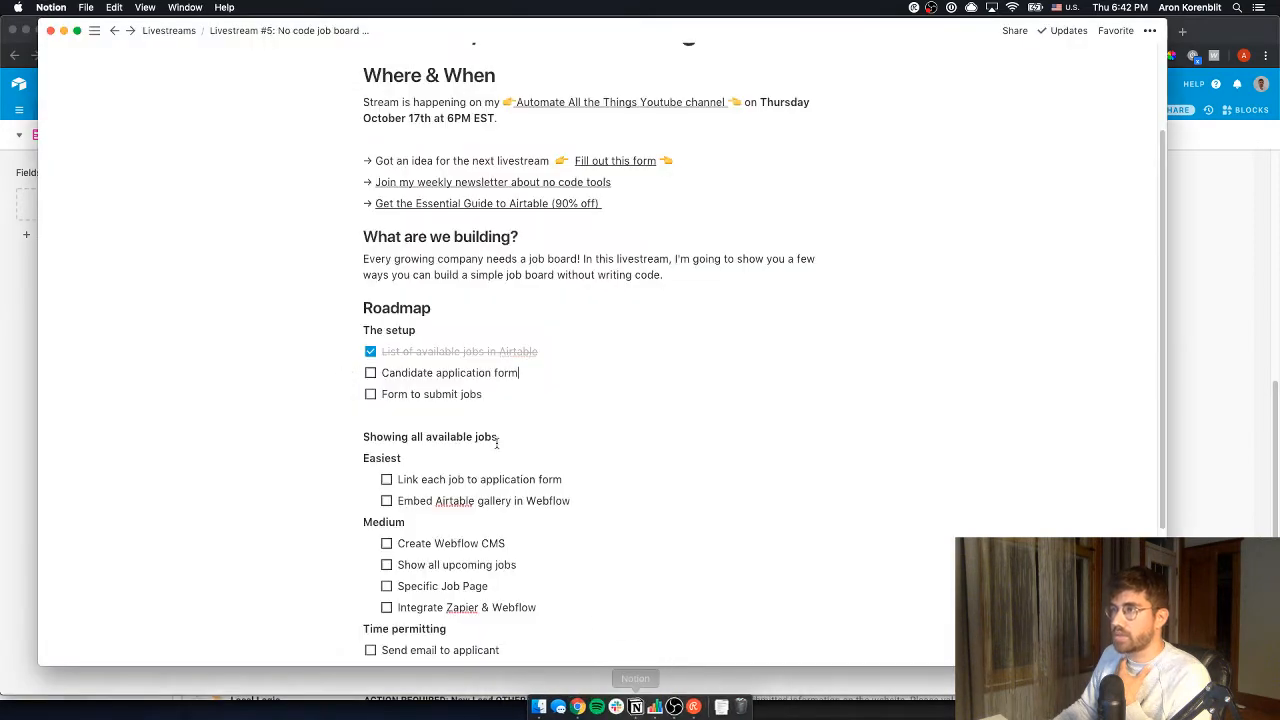
pyautogui.click(370, 372)
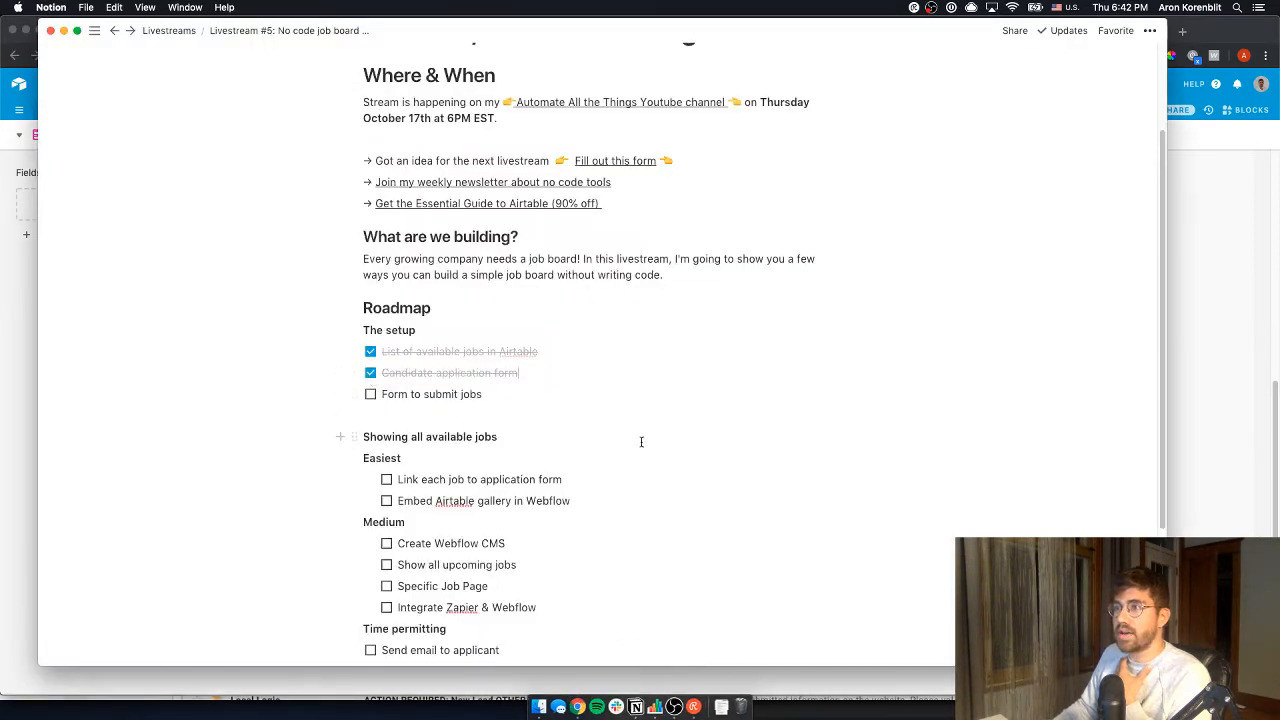
pyautogui.click(513, 380)
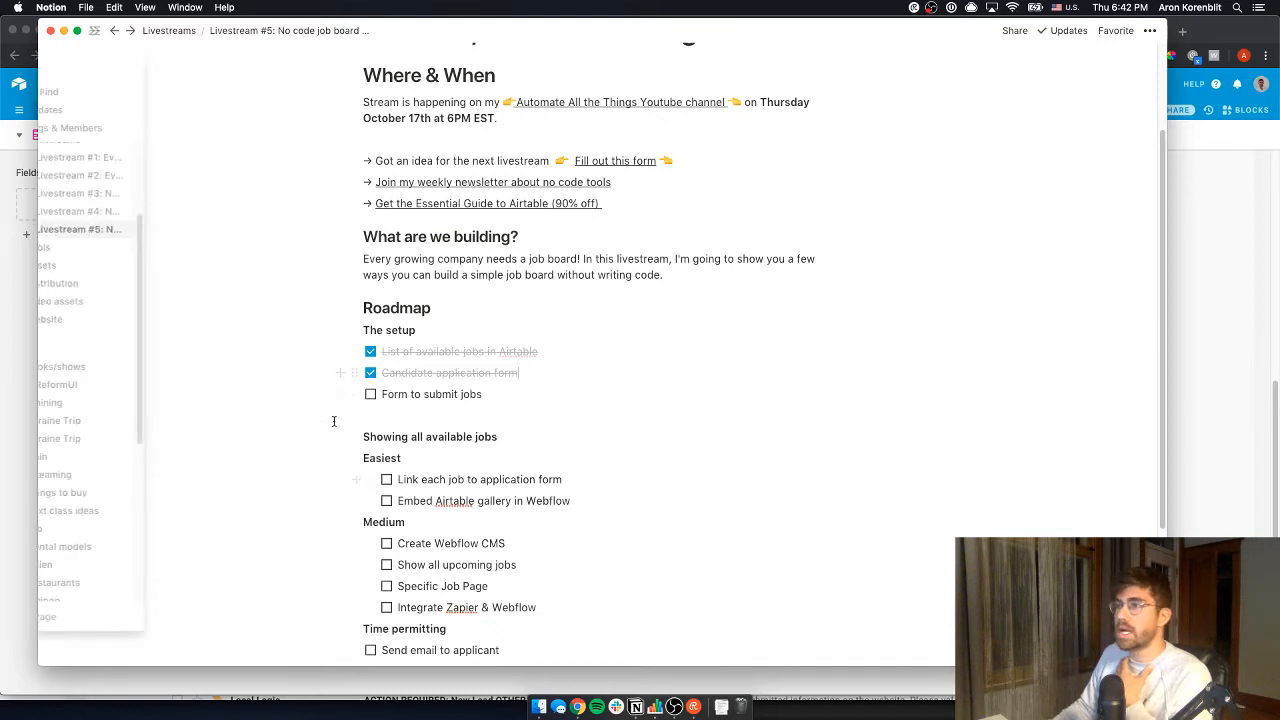
pyautogui.scroll(-2, 430, 401)
pyautogui.moveTo(355, 301); pyautogui.dragTo(366, 566)
# - Show Airtable's Jobs table grid, browse its views list without adding one, then return to Notion
pyautogui.click(1262, 436)
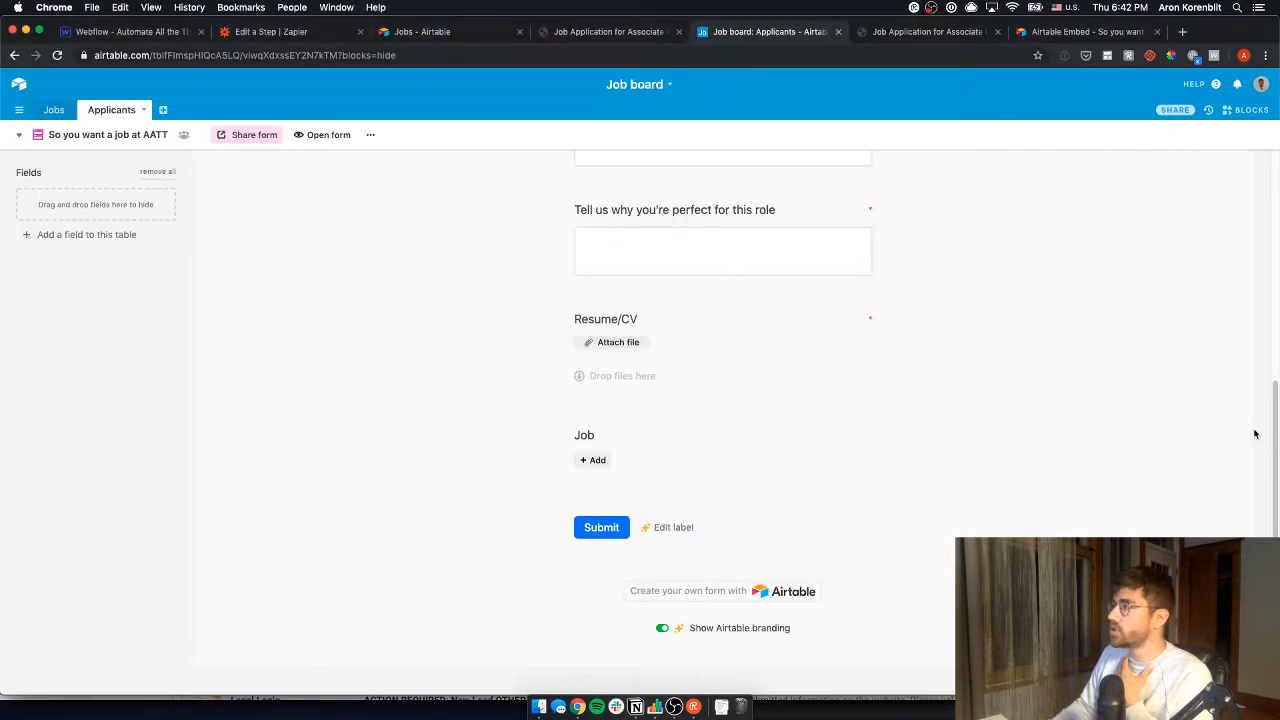
pyautogui.click(58, 113)
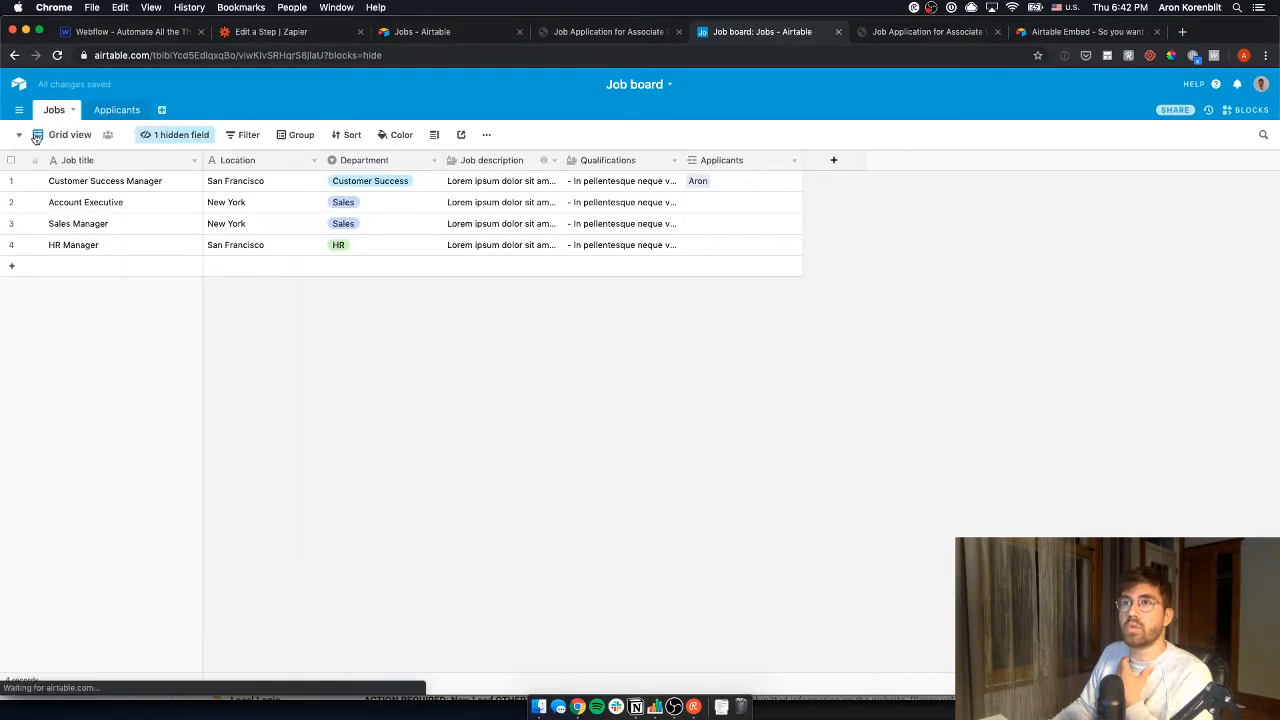
pyautogui.click(24, 135)
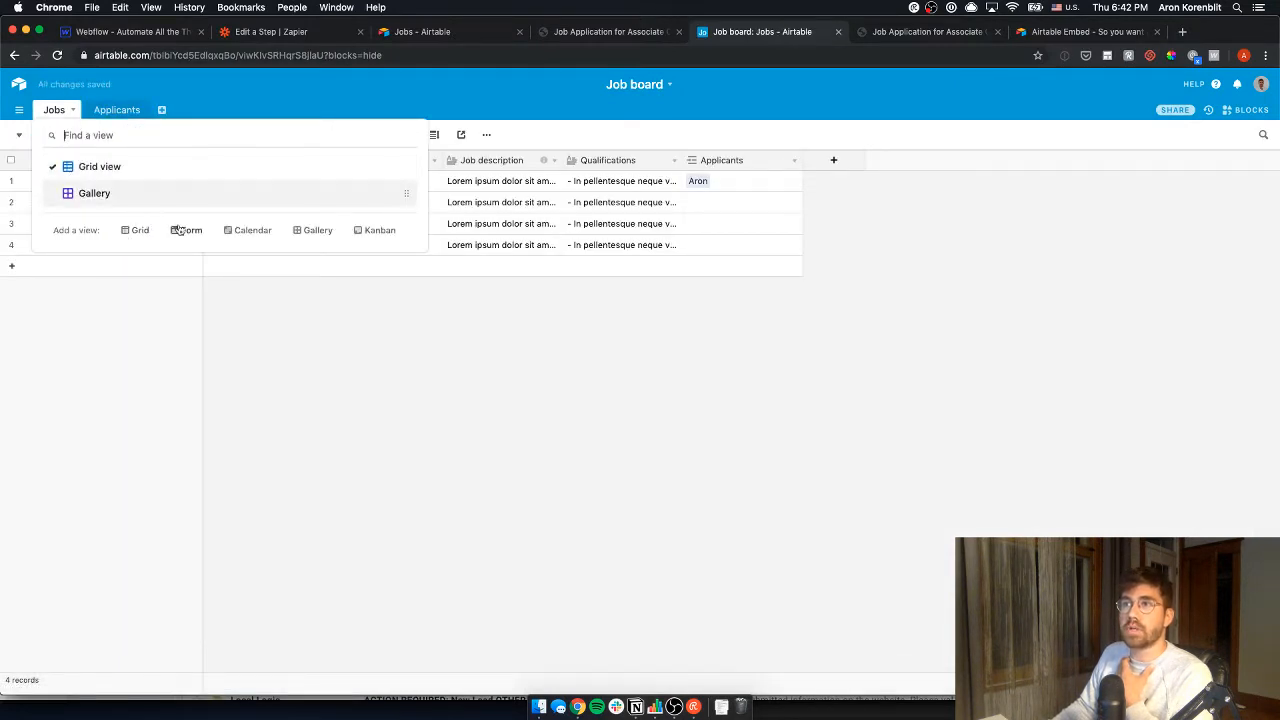
pyautogui.click(666, 451)
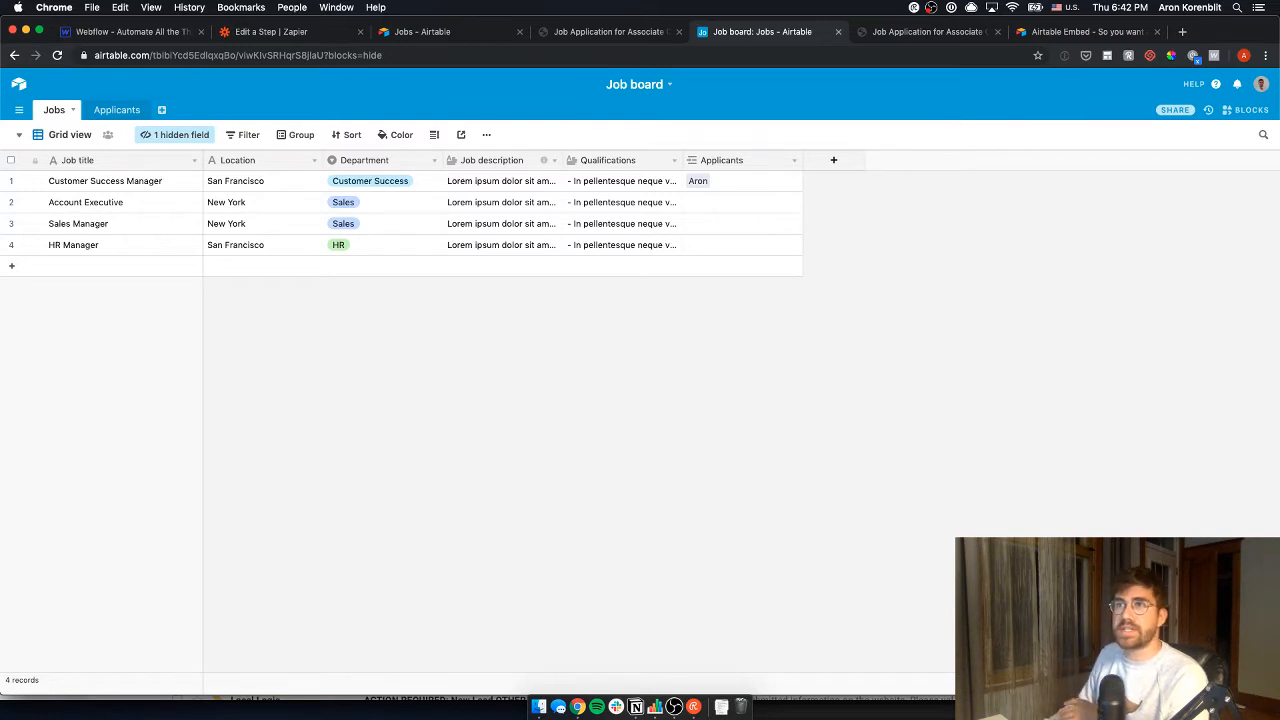
pyautogui.click(18, 139)
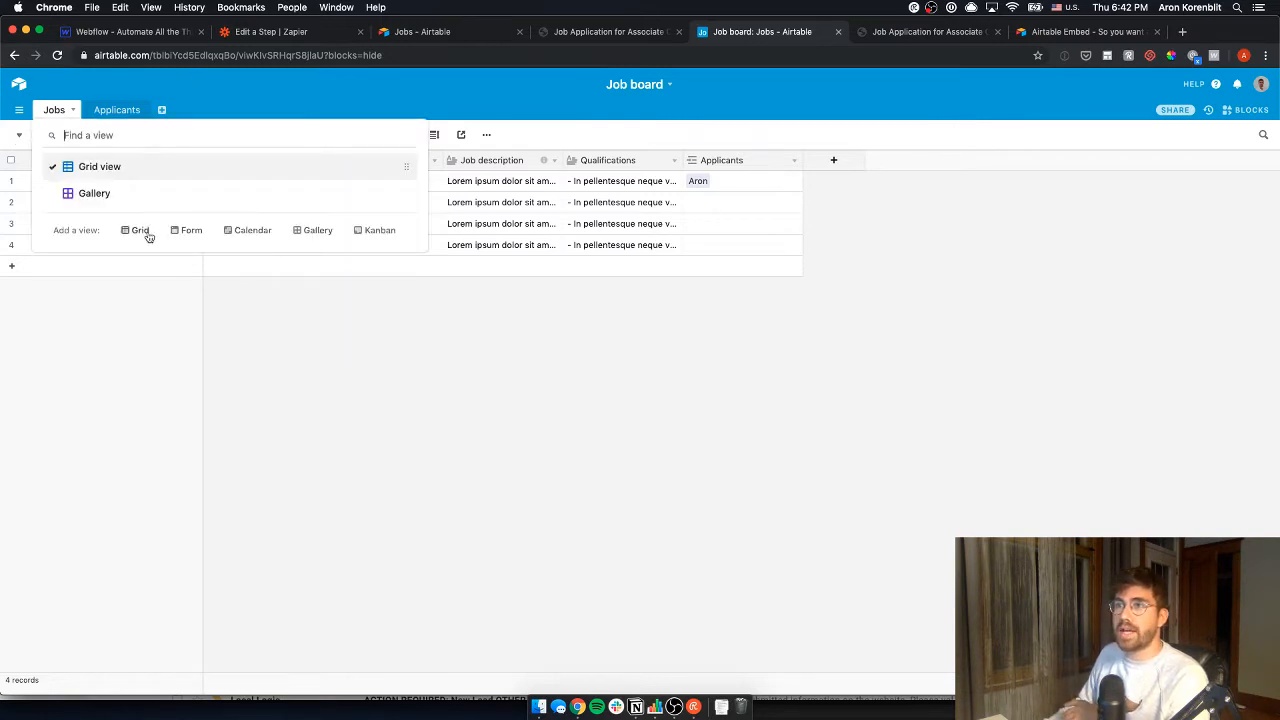
pyautogui.click(350, 354)
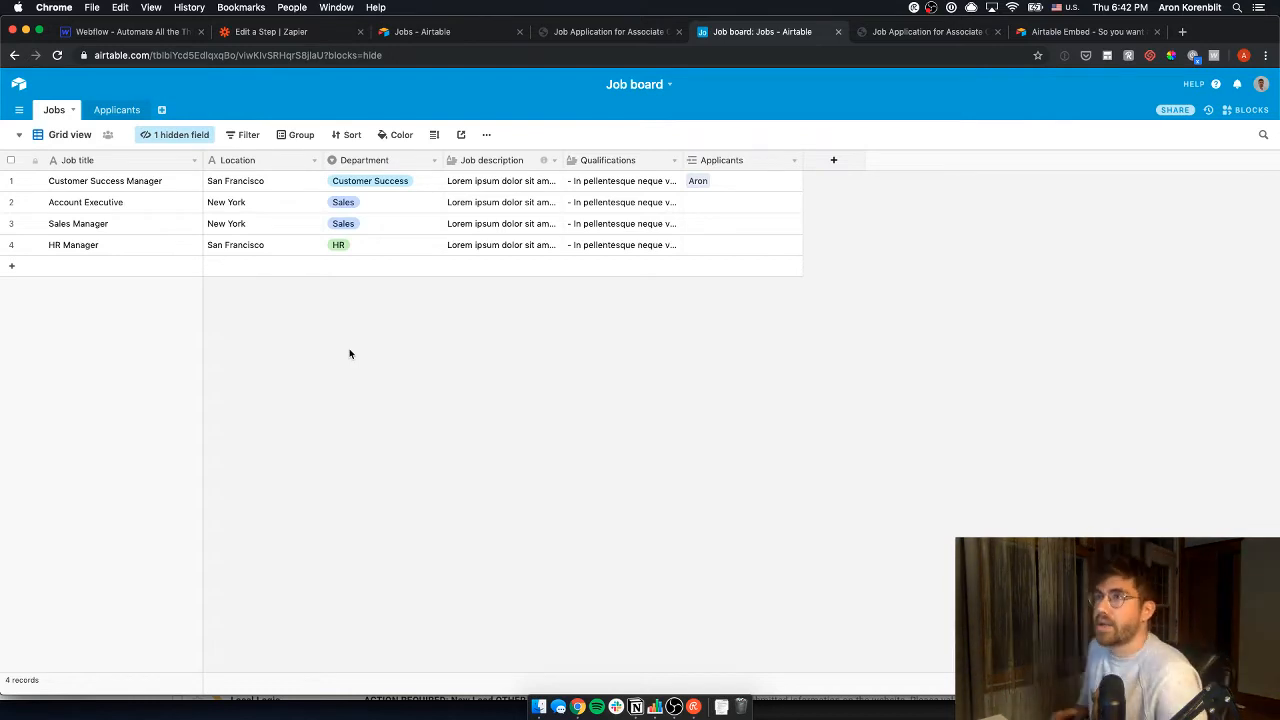
pyautogui.press('super+Tab')
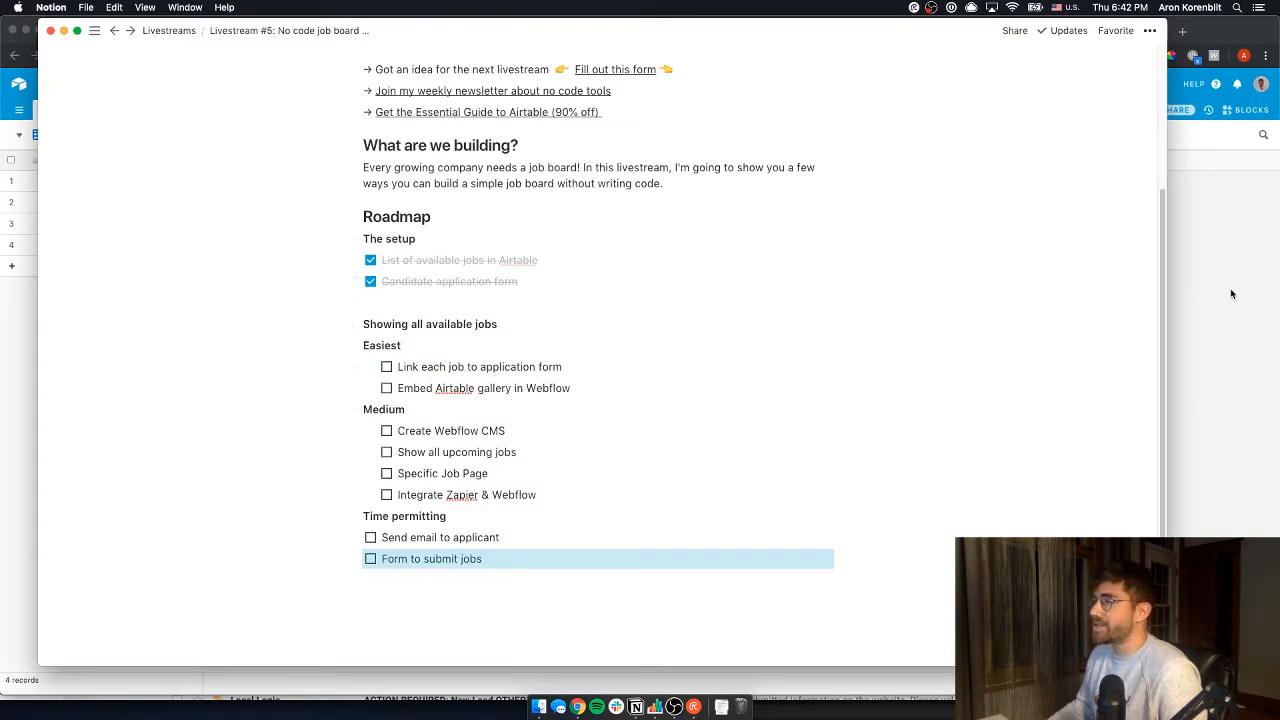
# - Toggle between Airtable and Notion, then bring up the Webflow 'We heard you wanted a job' page
pyautogui.click(1231, 293)
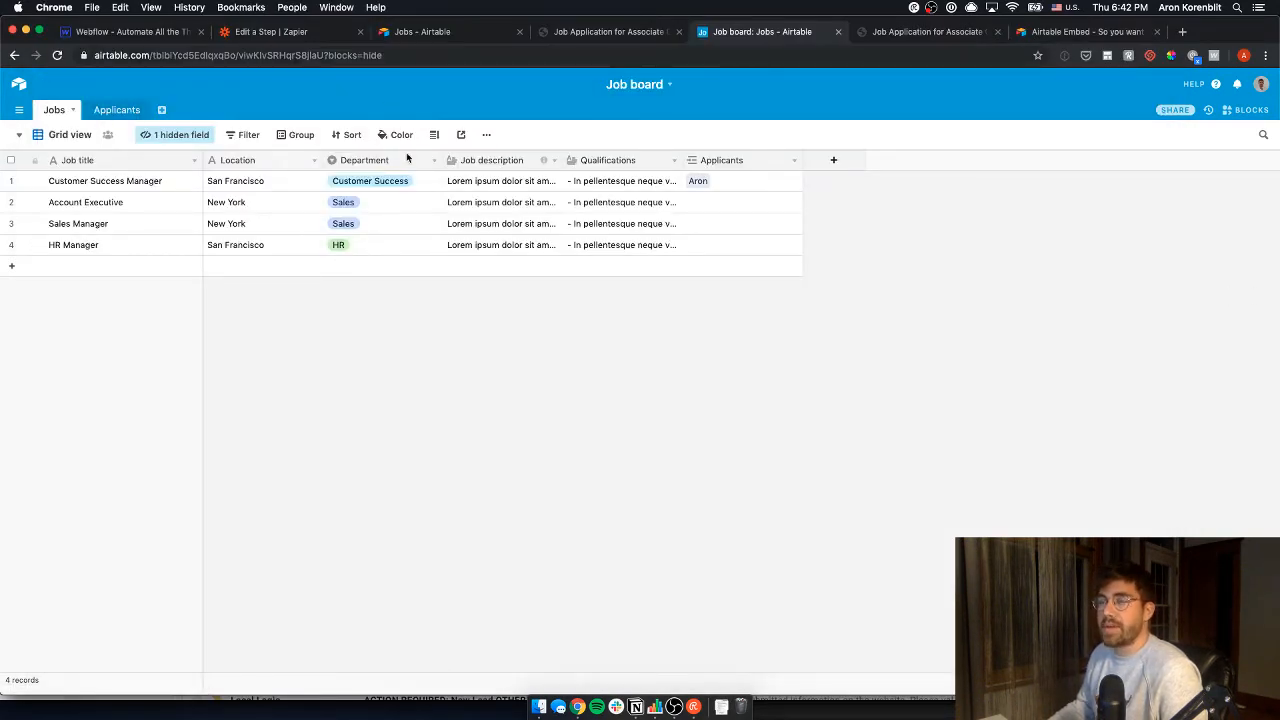
pyautogui.press('super+Tab')
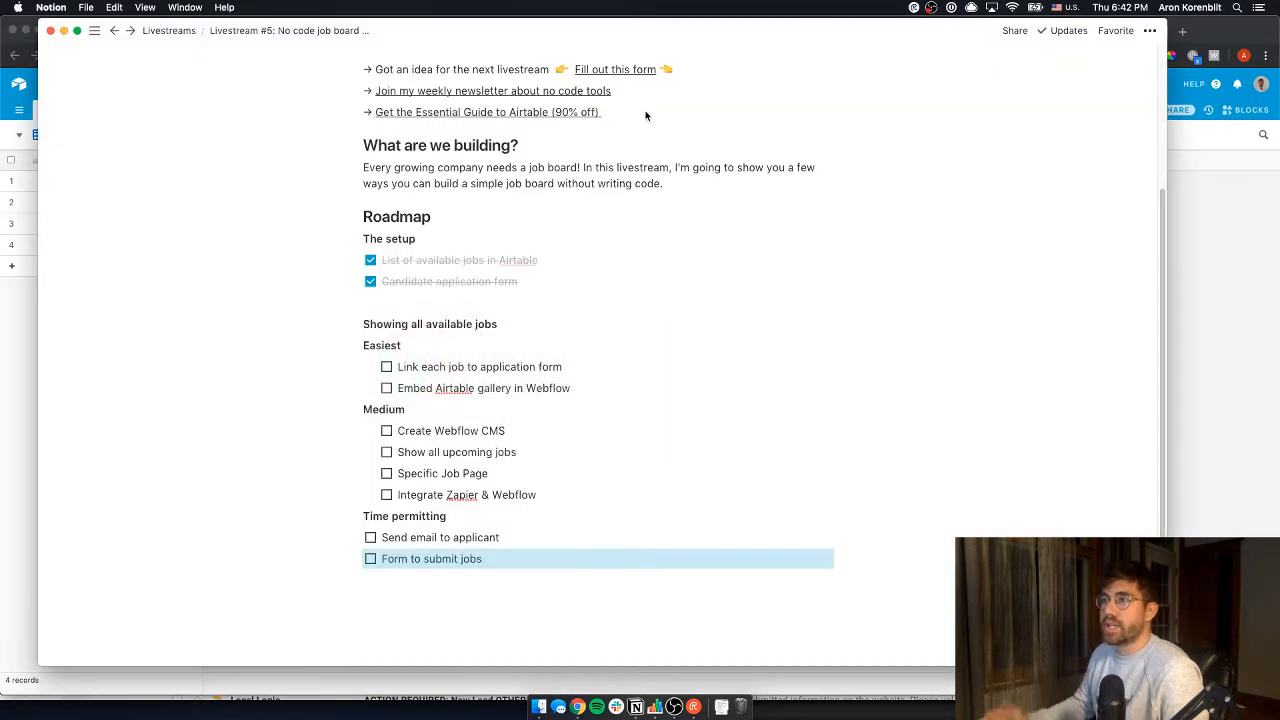
pyautogui.click(1222, 374)
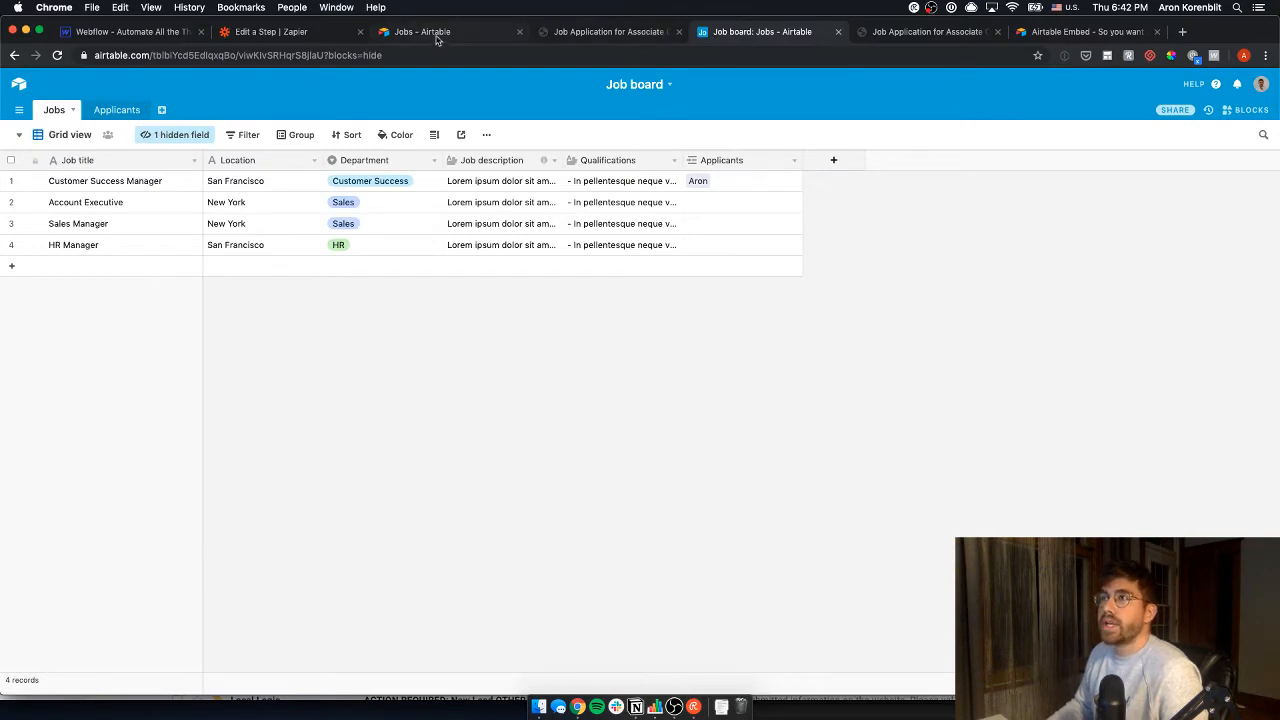
pyautogui.click(143, 38)
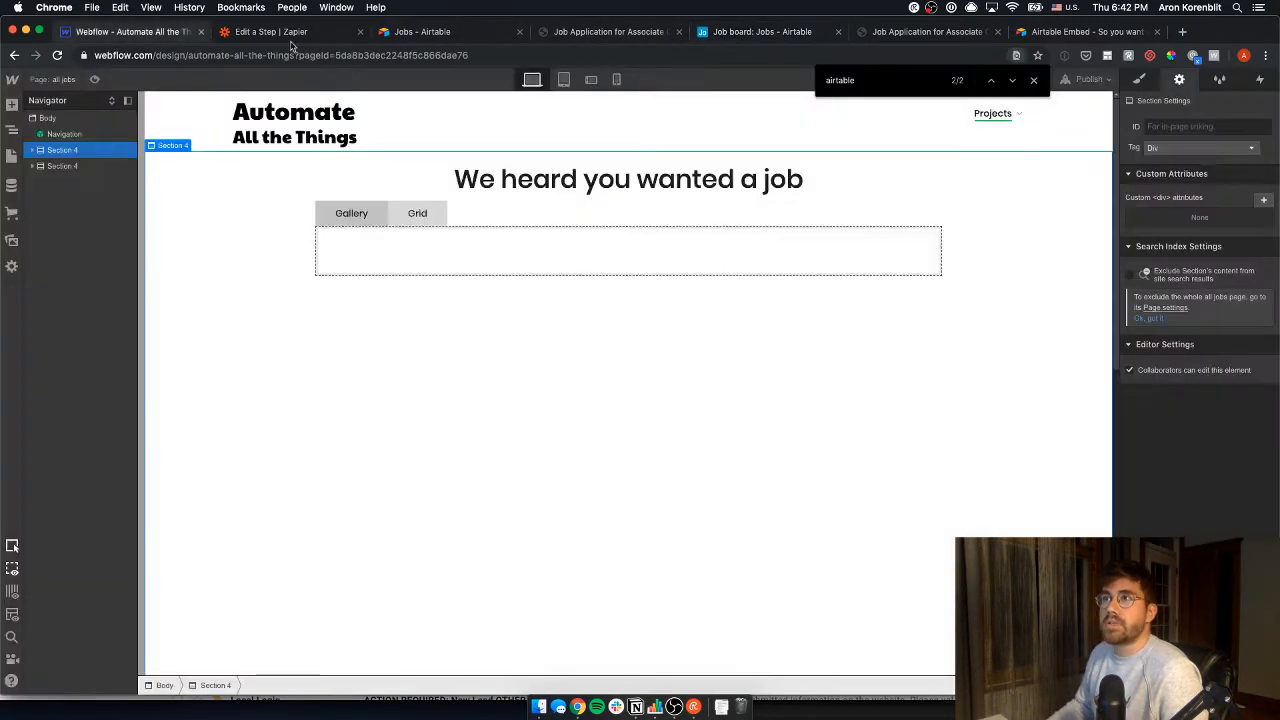
pyautogui.click(375, 258)
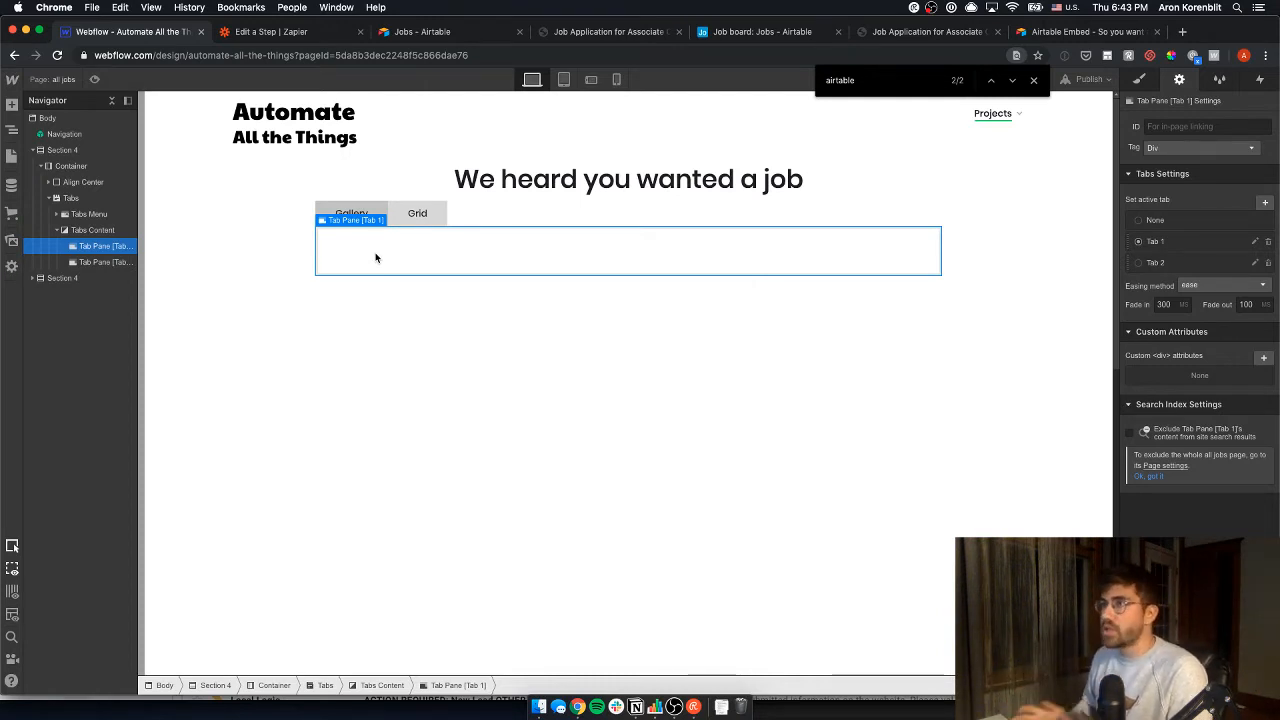
pyautogui.click(587, 179)
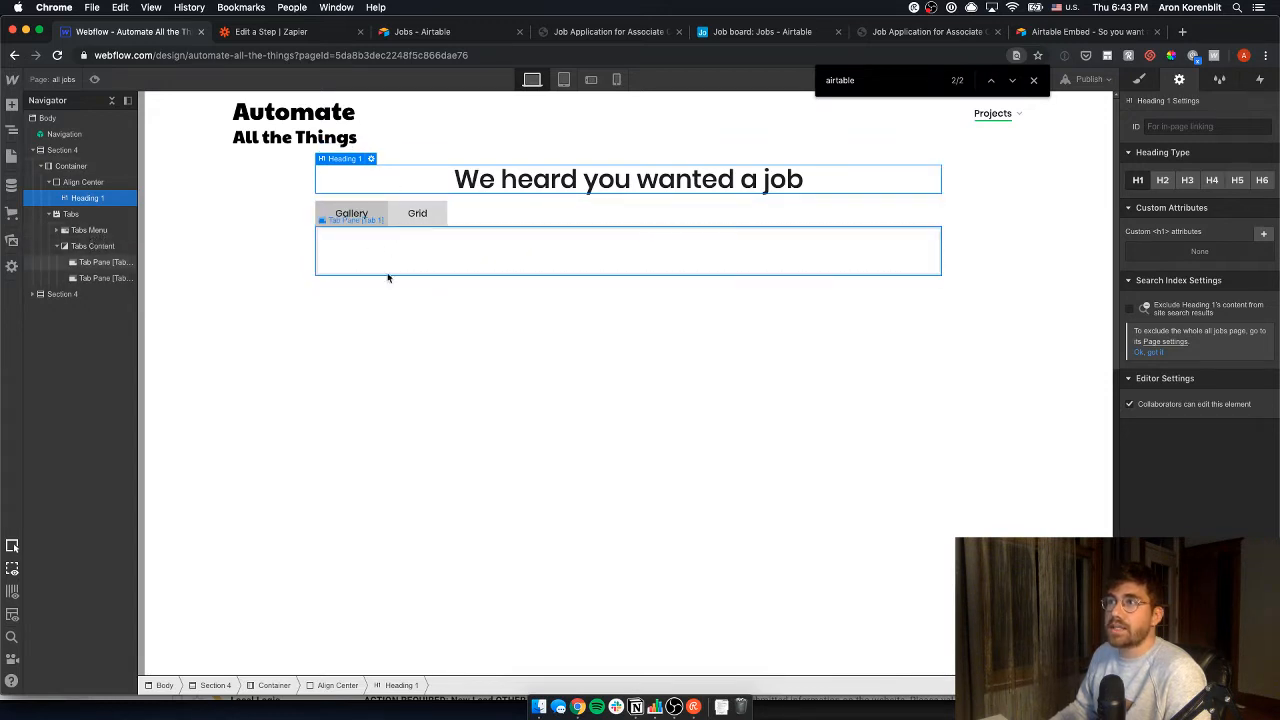
pyautogui.click(92, 246)
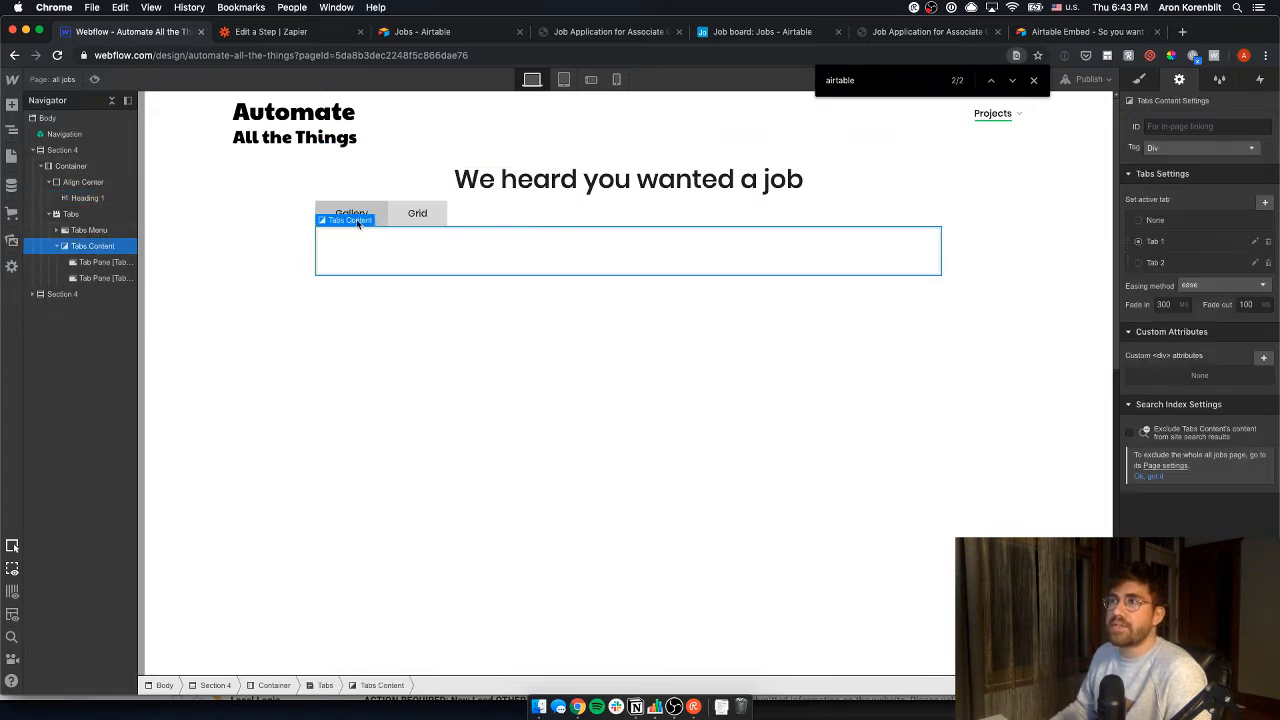
pyautogui.click(376, 213)
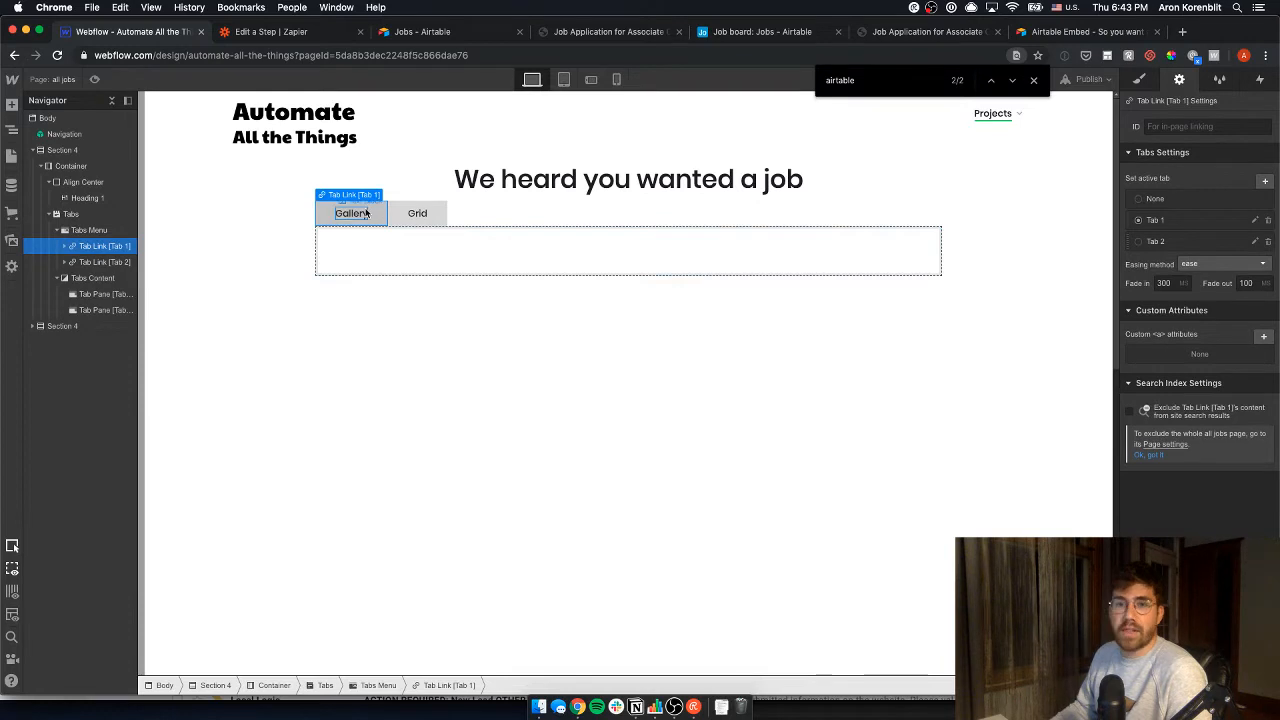
pyautogui.click(417, 213)
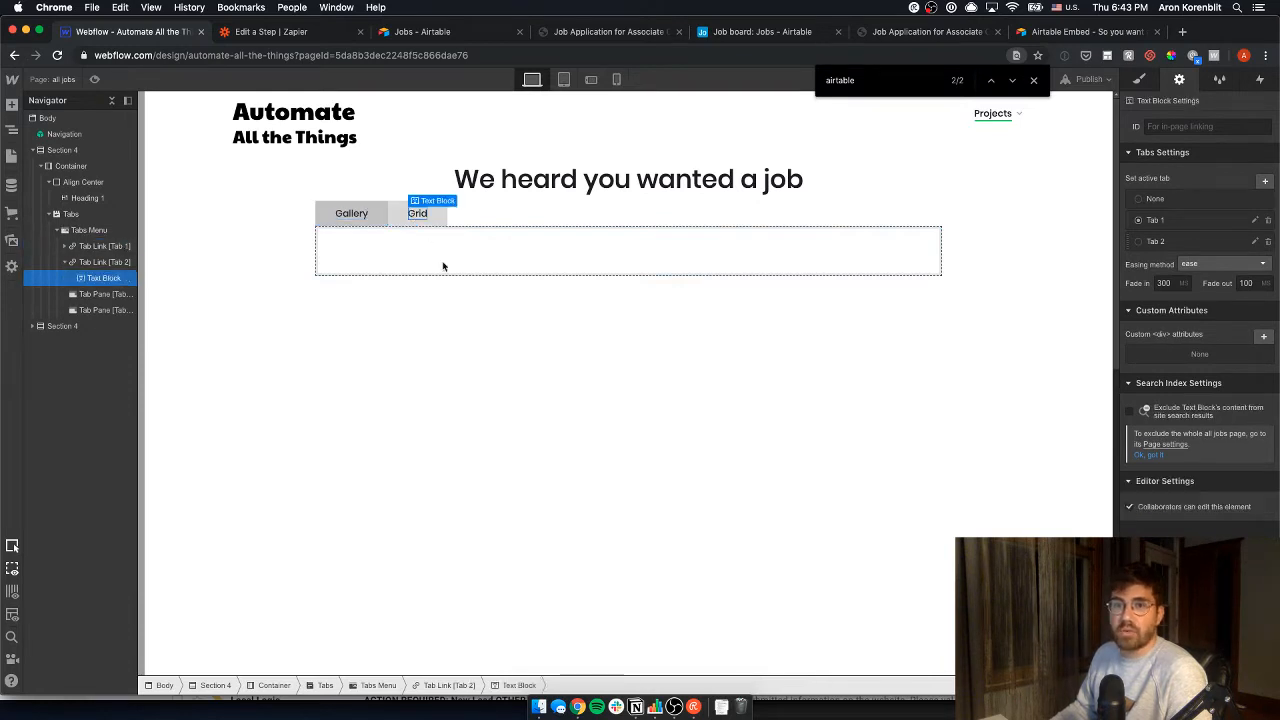
pyautogui.click(410, 239)
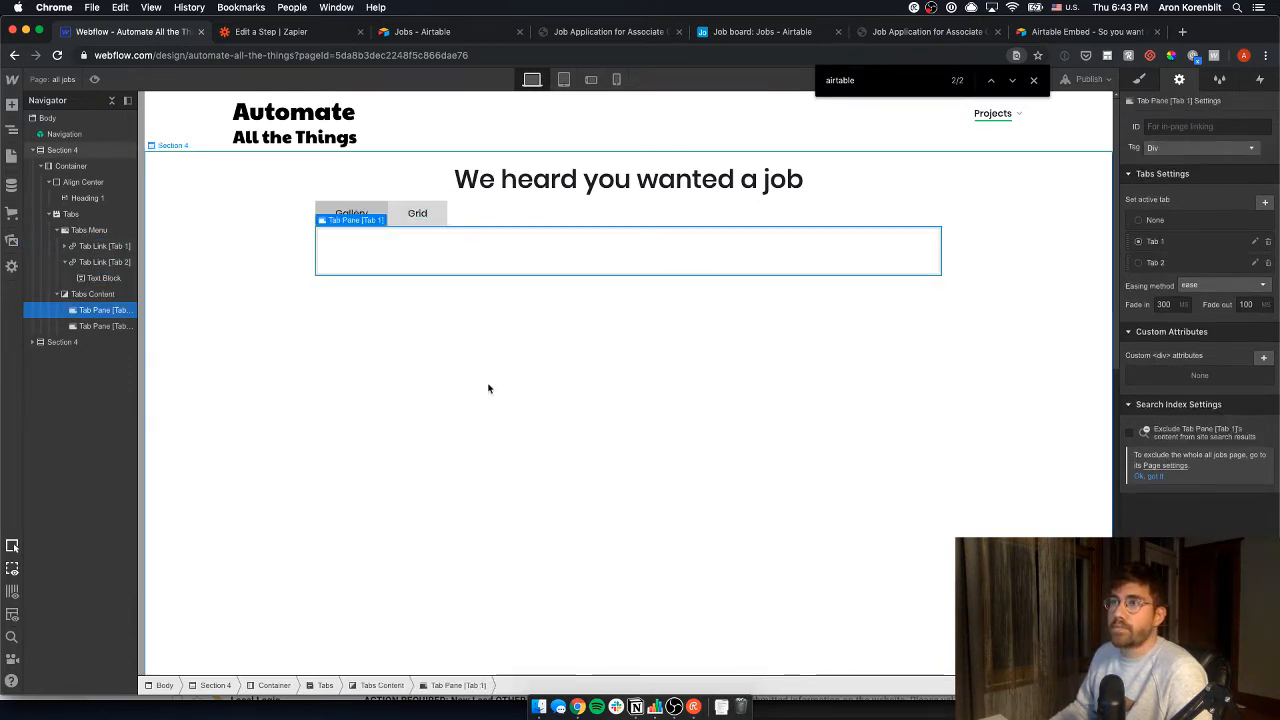
pyautogui.click(489, 387)
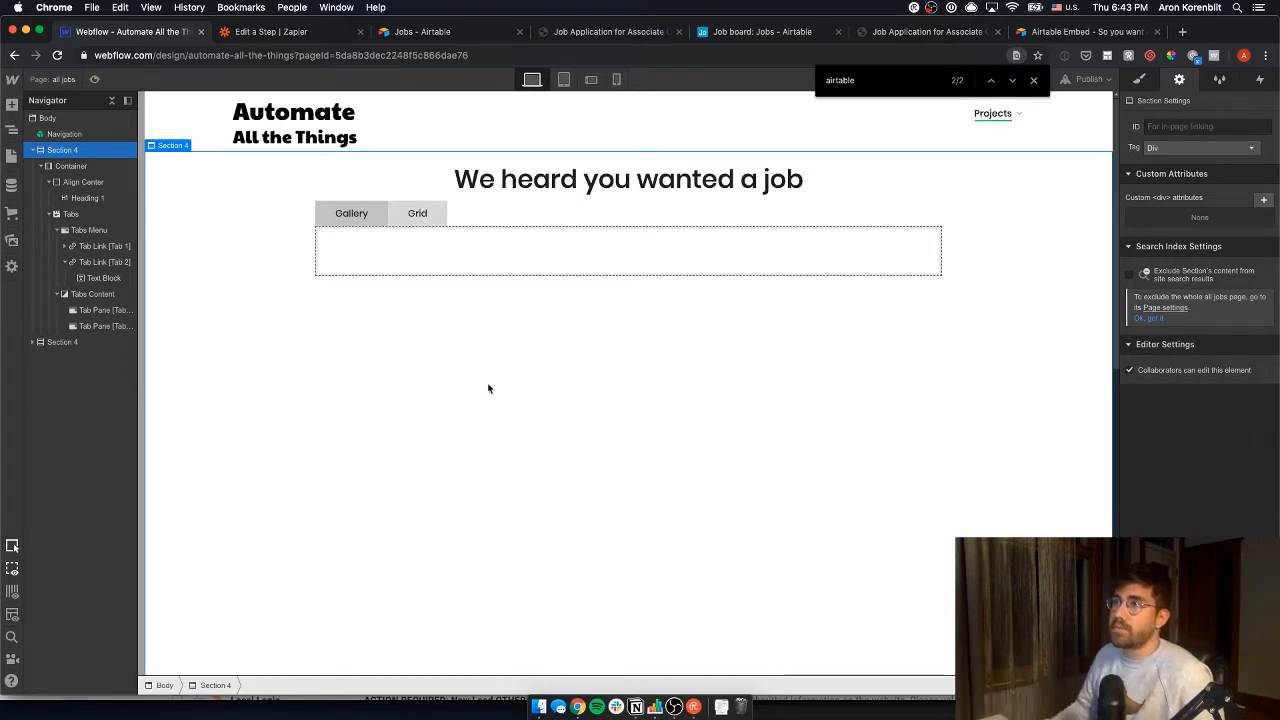
# - Place the job board base beside Webflow and switch the Jobs table to Gallery view
pyautogui.click(430, 32)
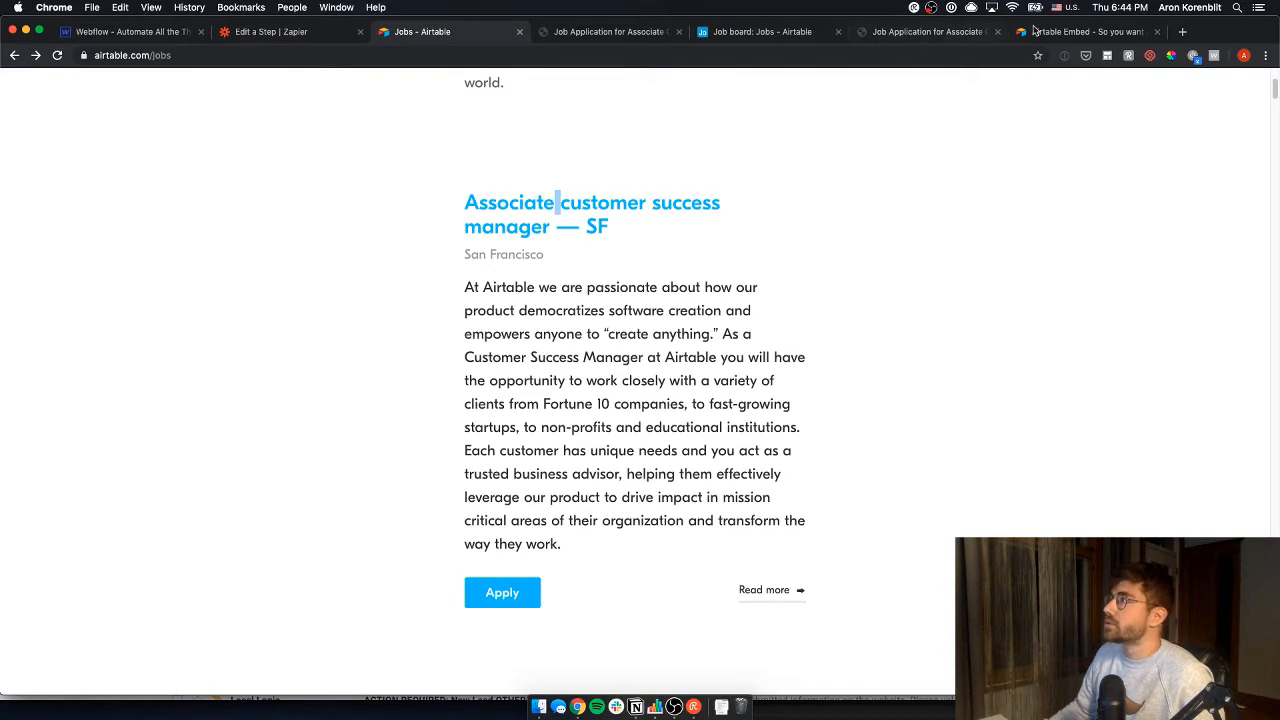
pyautogui.moveTo(1035, 30); pyautogui.dragTo(296, 50)
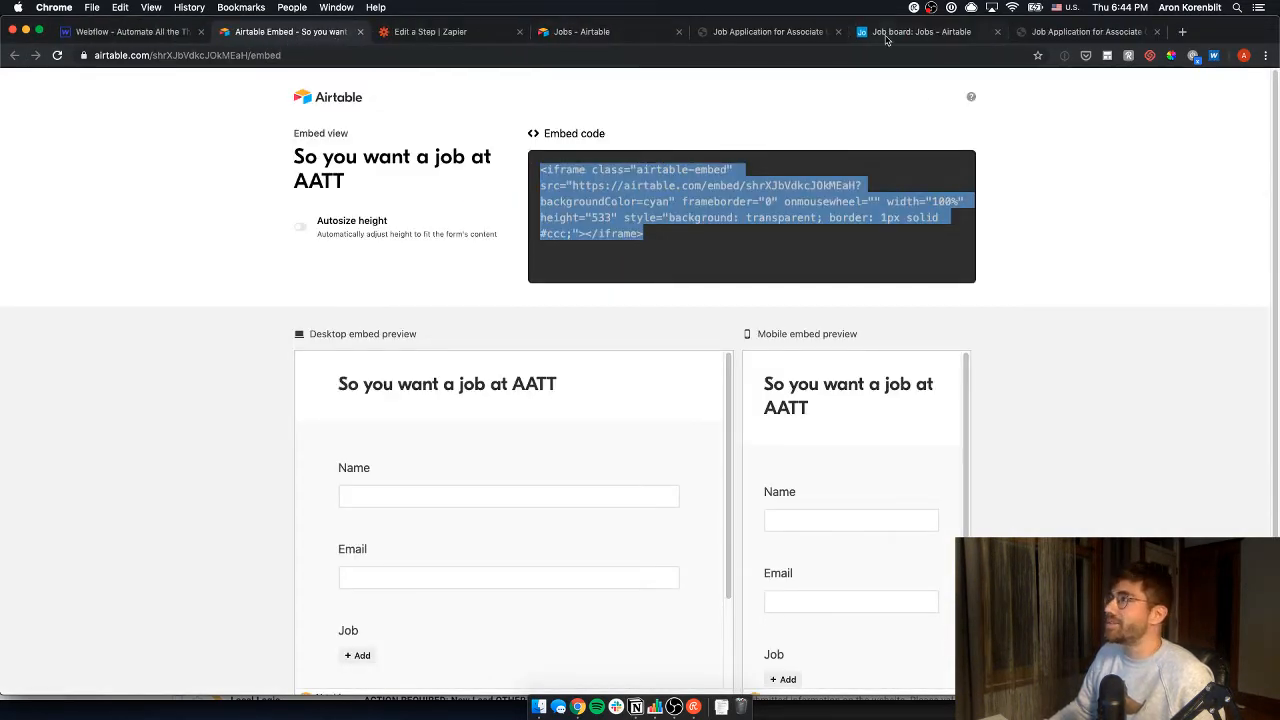
pyautogui.moveTo(885, 40); pyautogui.dragTo(290, 34)
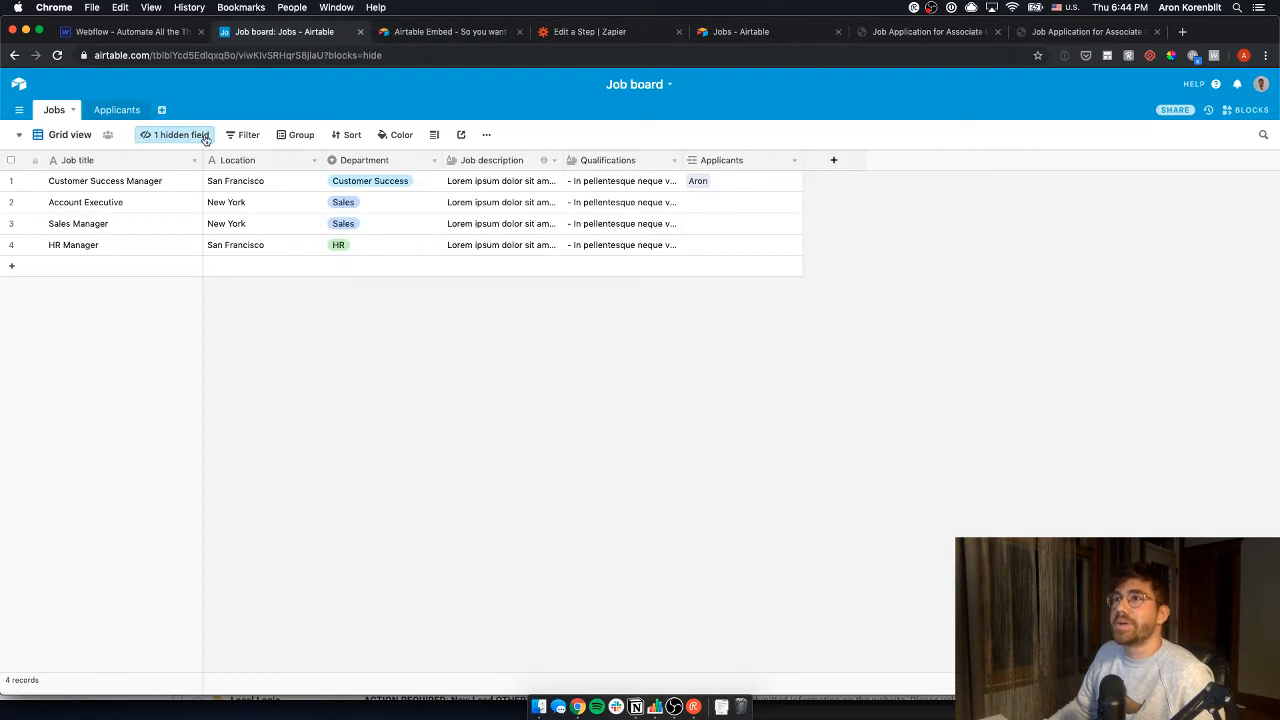
pyautogui.click(57, 137)
pyautogui.click(85, 197)
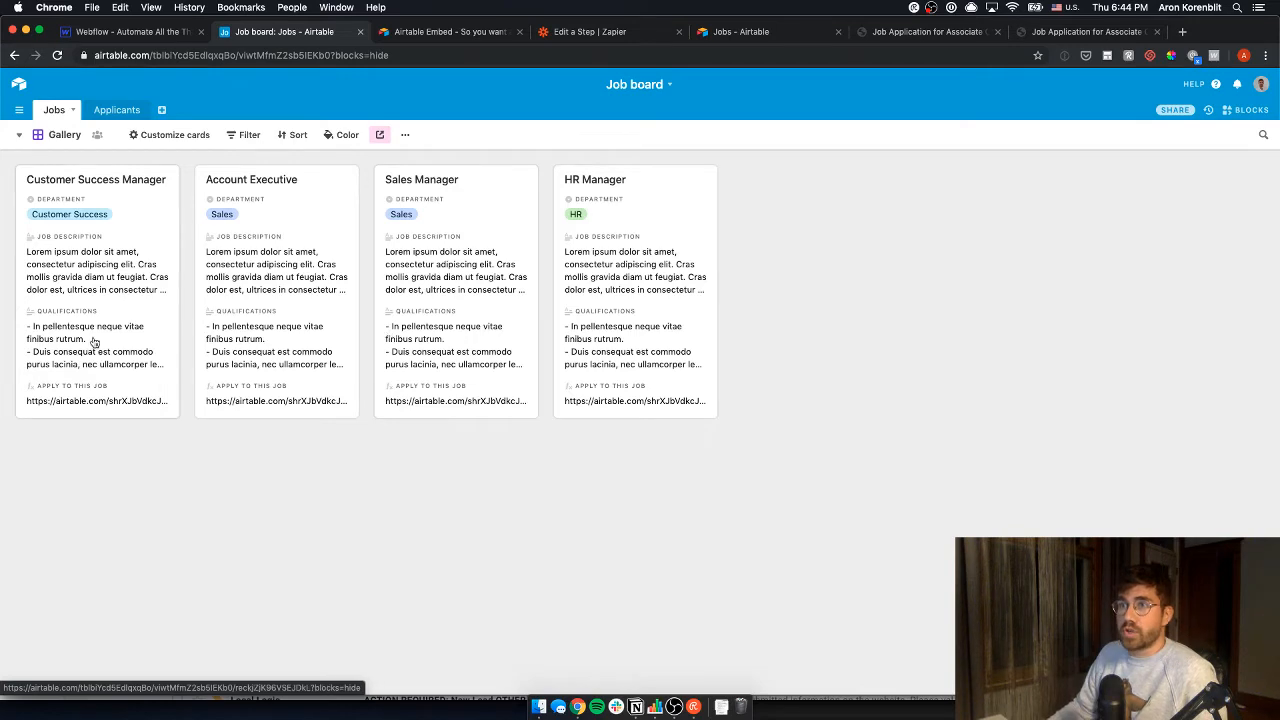
# - Preview the Customer Success Manager record, then open the gallery view's embed page
pyautogui.click(138, 290)
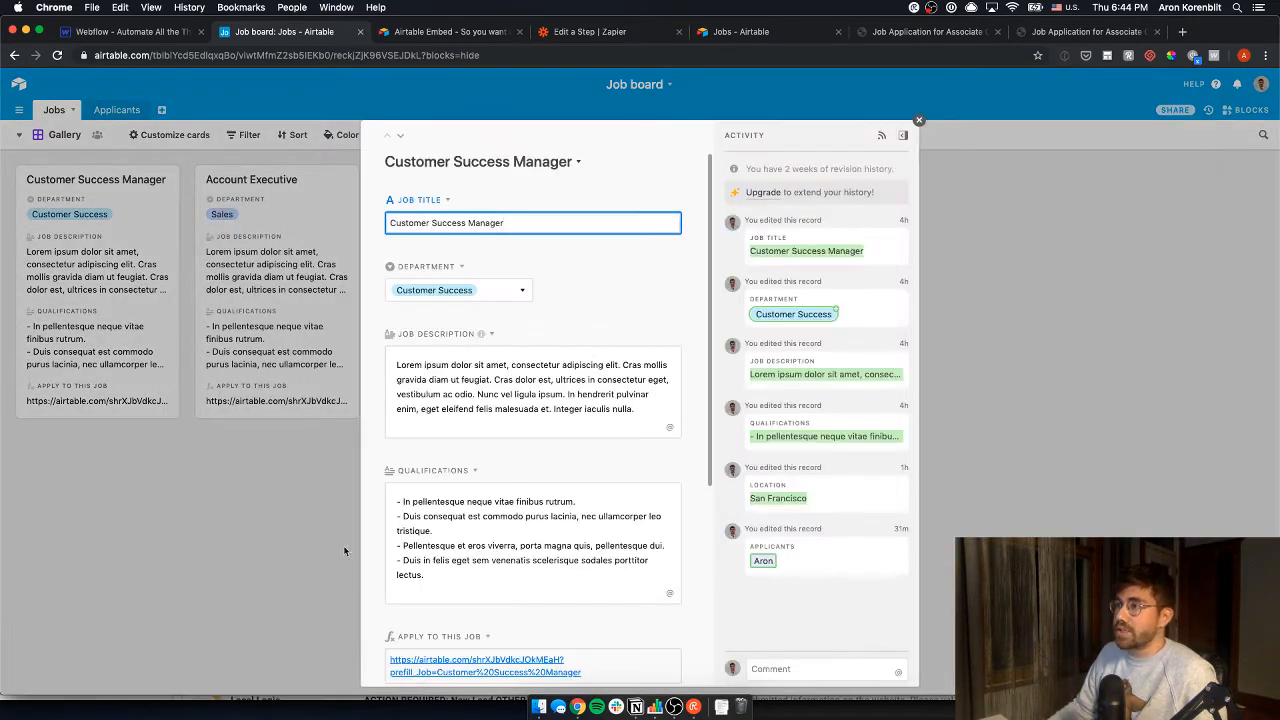
pyautogui.click(277, 511)
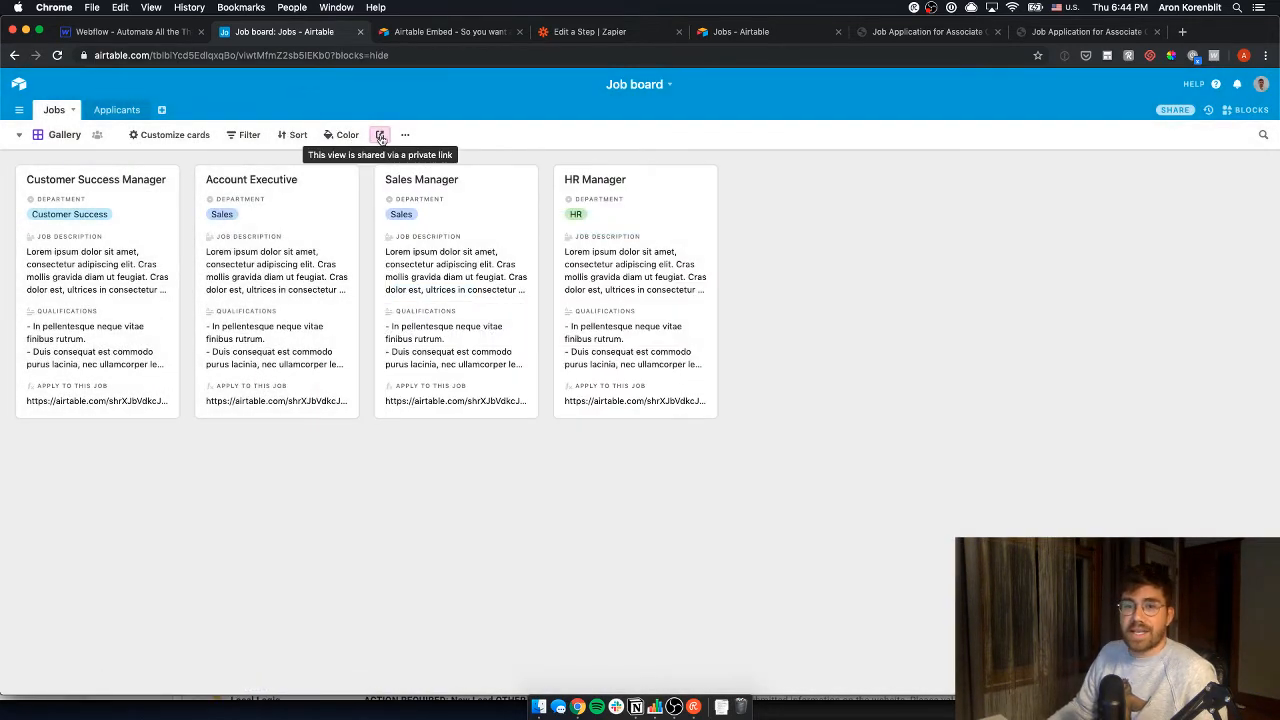
pyautogui.click(381, 137)
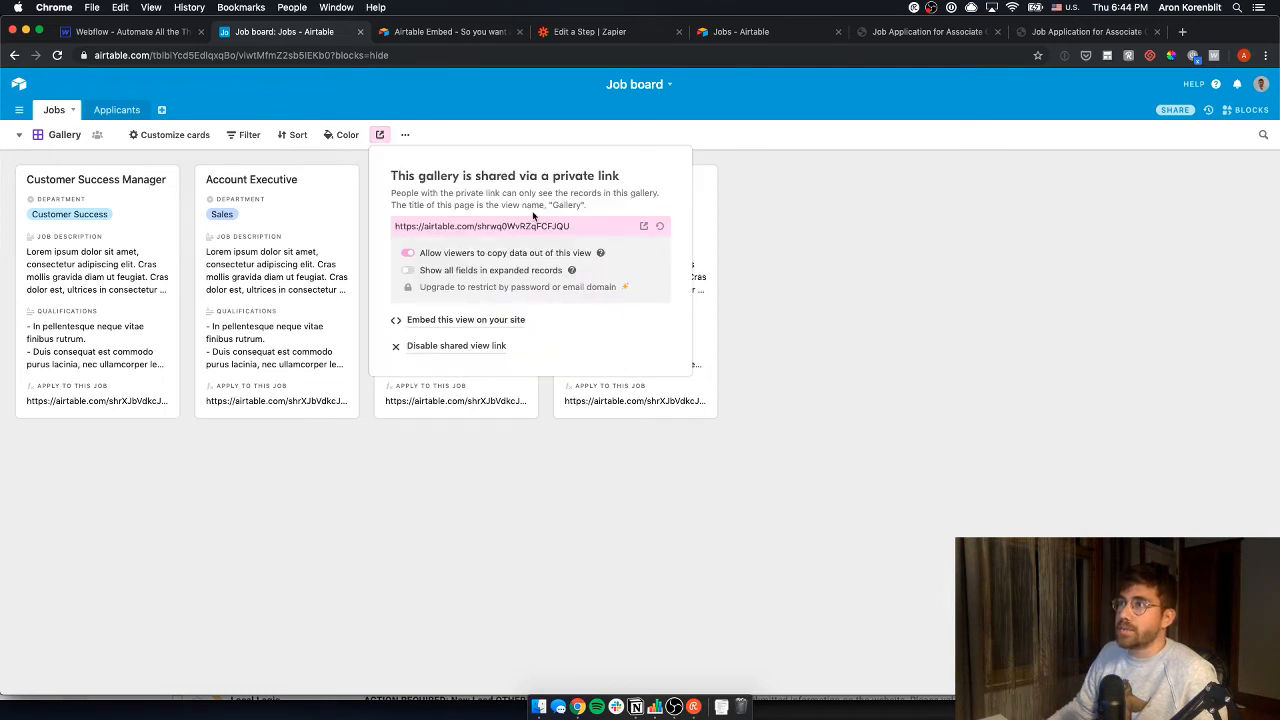
pyautogui.click(470, 320)
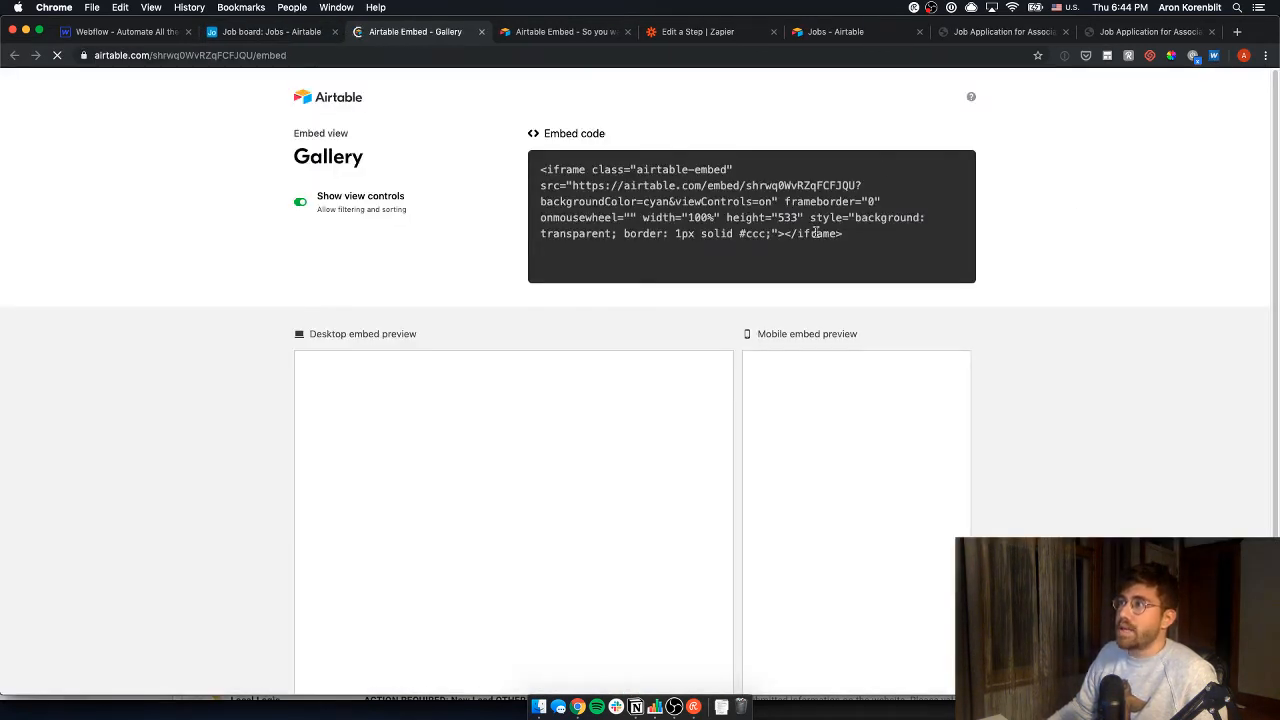
# - Select the gallery's iframe embed code
pyautogui.click(646, 200)
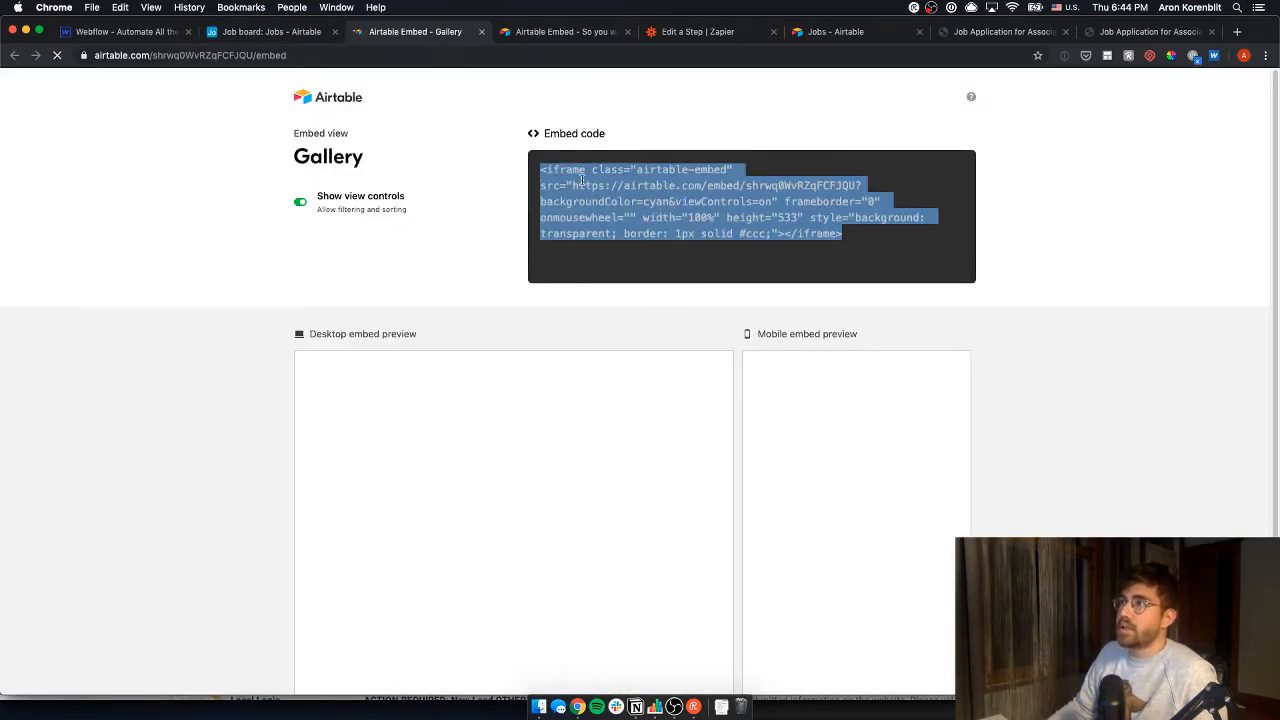
pyautogui.moveTo(582, 180); pyautogui.dragTo(586, 181)
pyautogui.moveTo(867, 239); pyautogui.dragTo(540, 164)
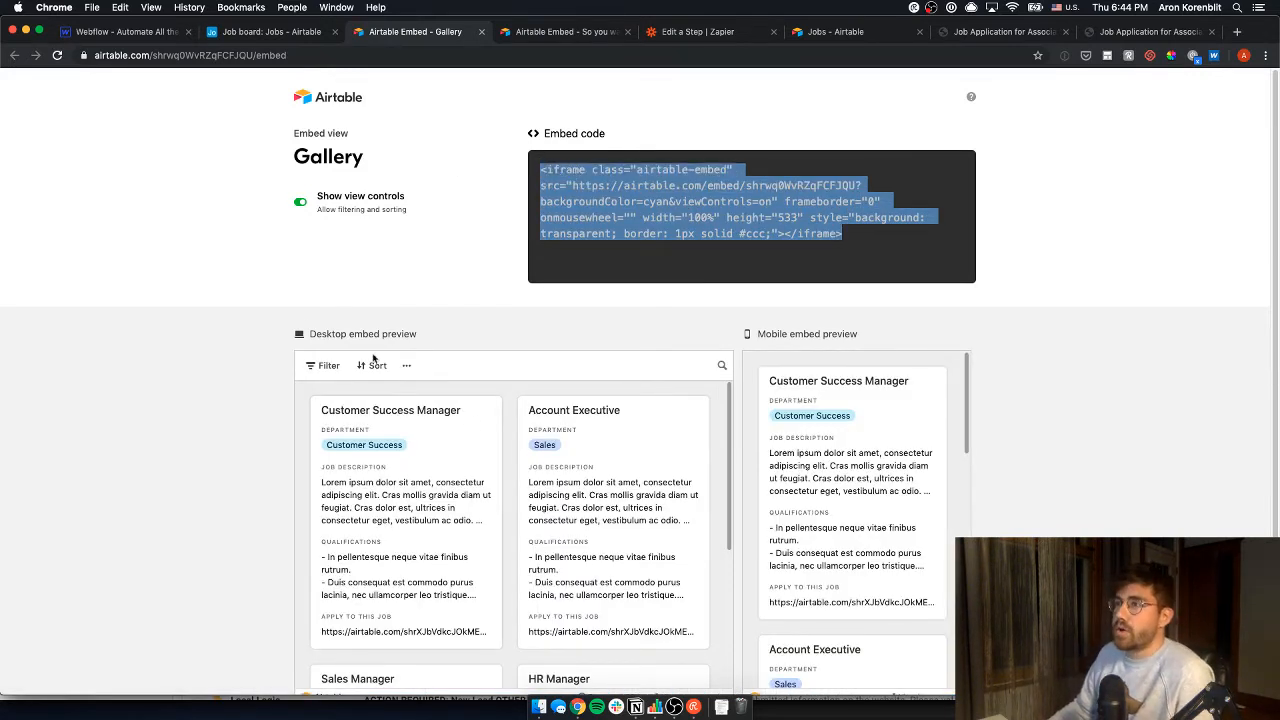
pyautogui.scroll(-2, 376, 361)
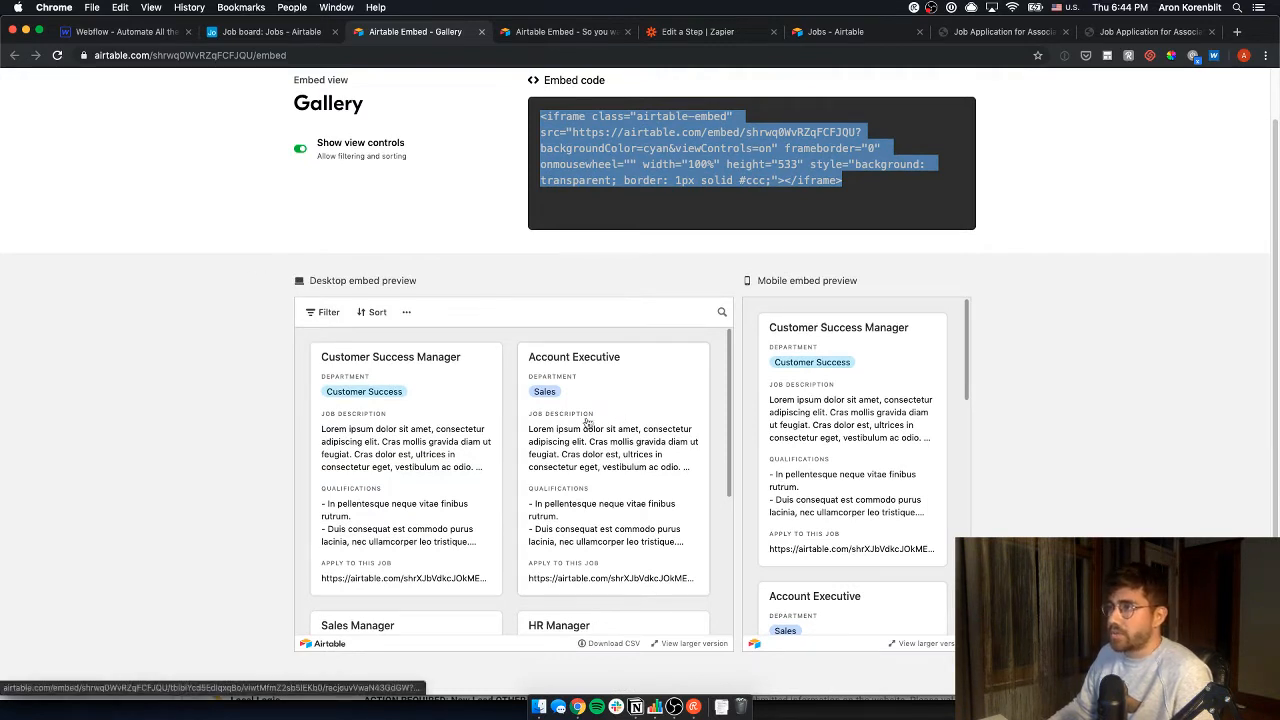
# - Test a Department = Sales filter in the embed preview, then remove it
pyautogui.click(326, 310)
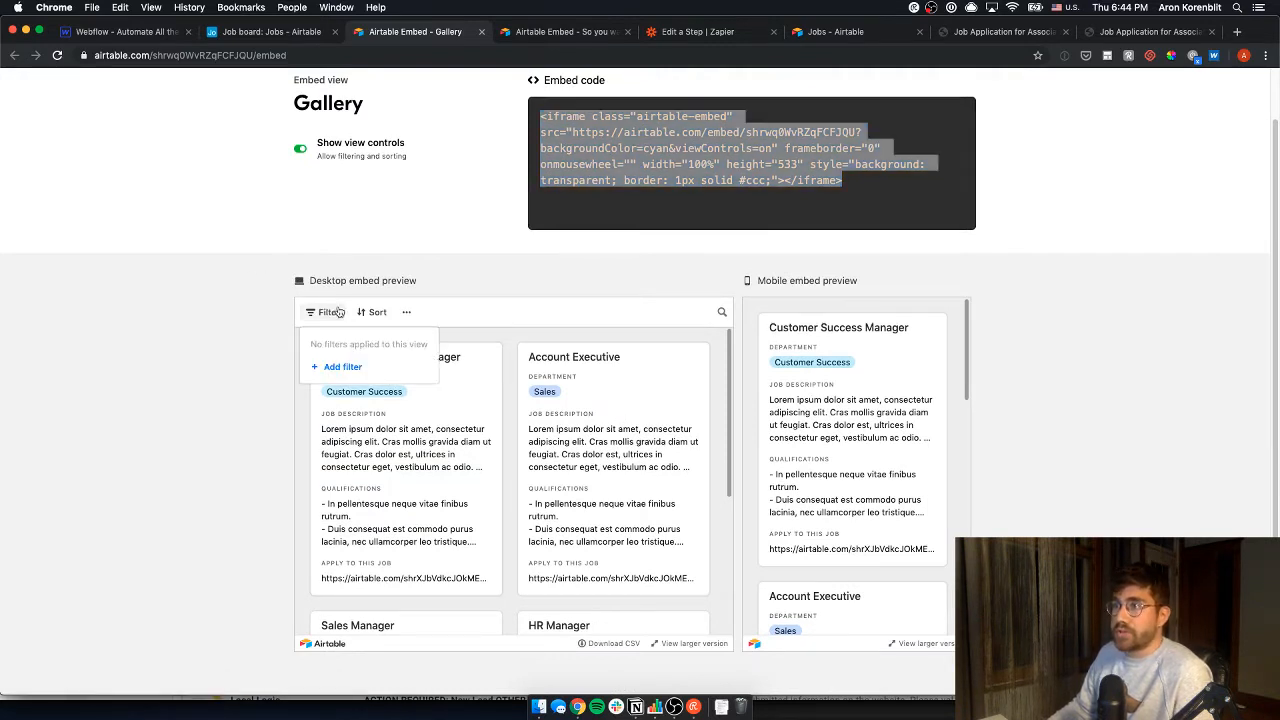
pyautogui.click(348, 376)
pyautogui.click(389, 344)
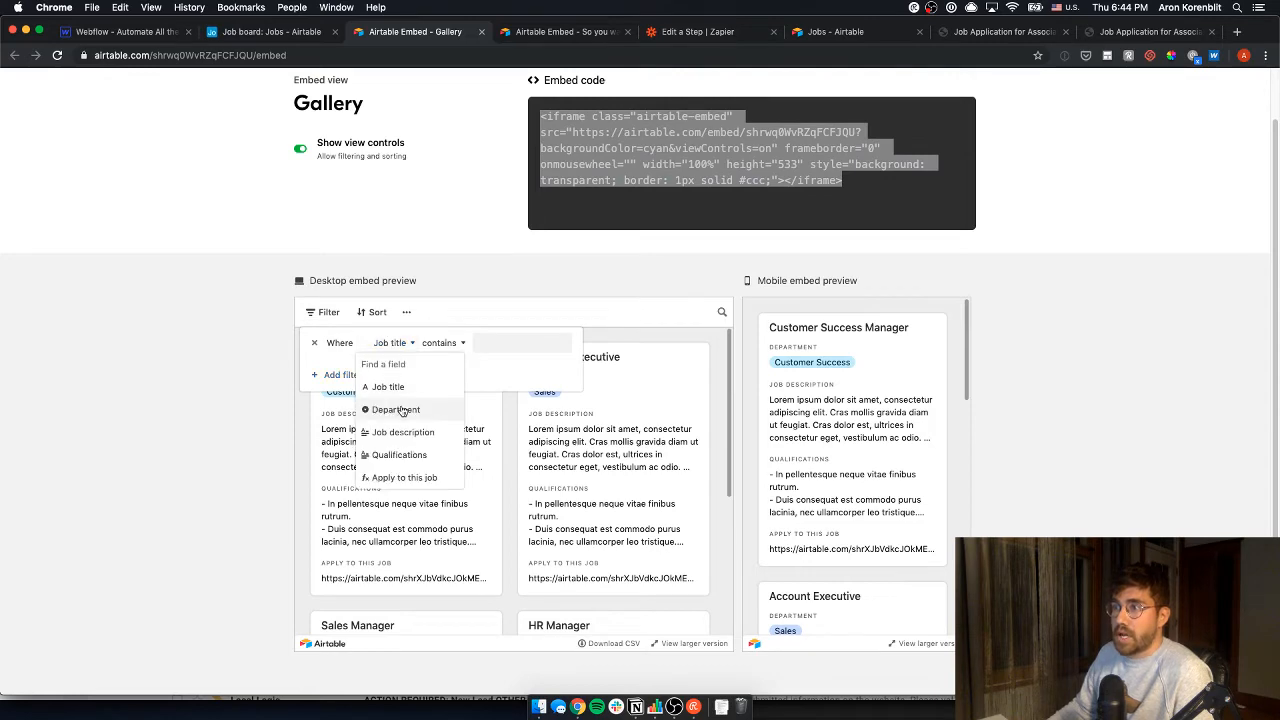
pyautogui.click(400, 408)
pyautogui.click(490, 342)
pyautogui.click(466, 385)
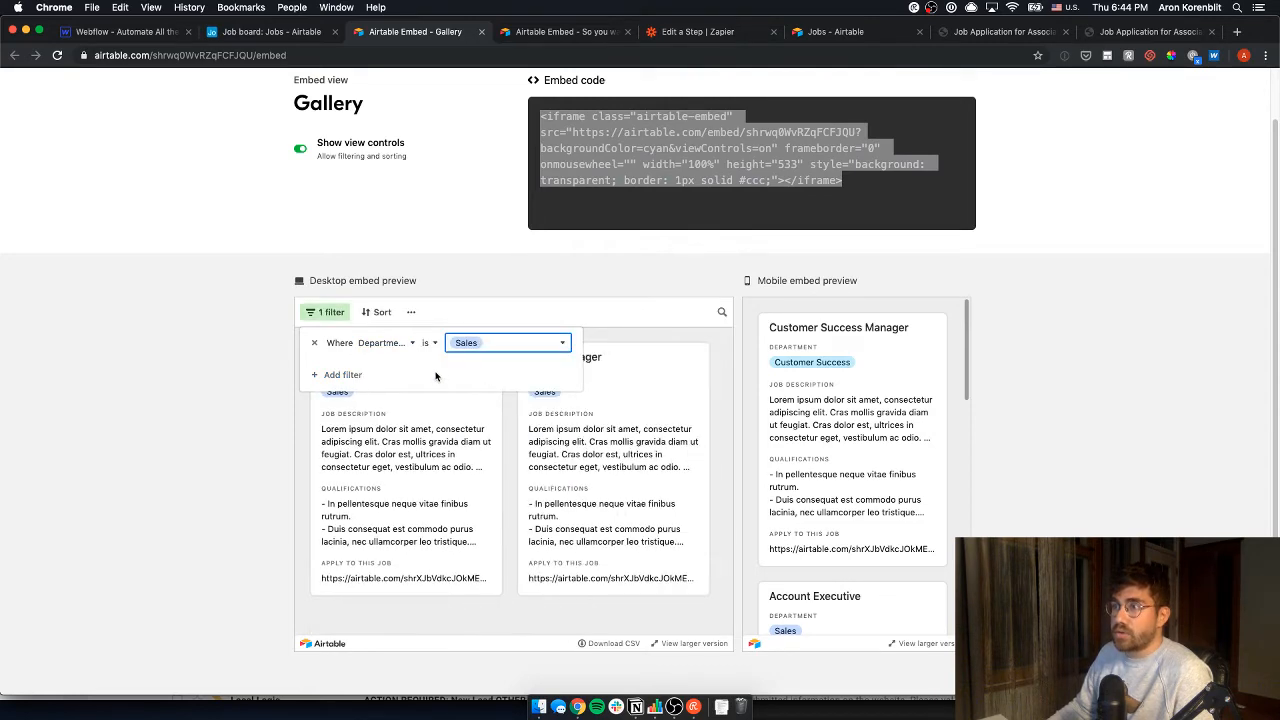
pyautogui.click(313, 342)
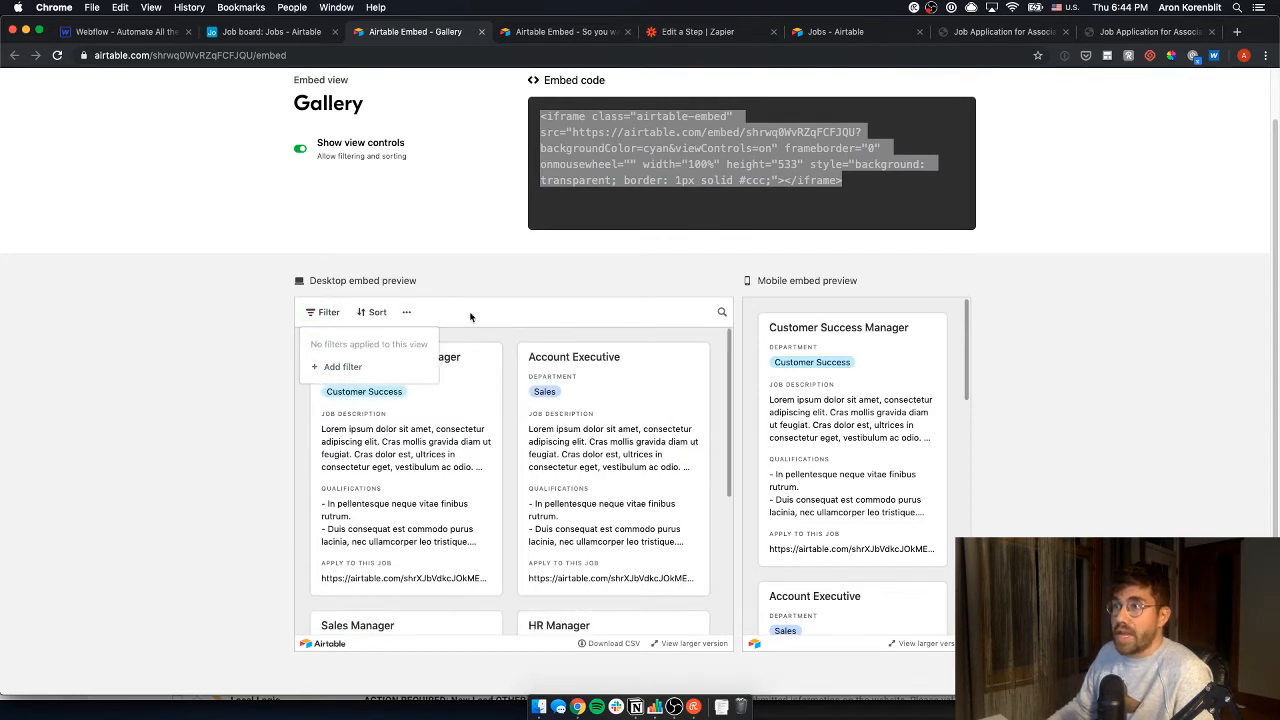
# - Reselect the whole embed code to copy it and return to the Job board base
pyautogui.click(486, 277)
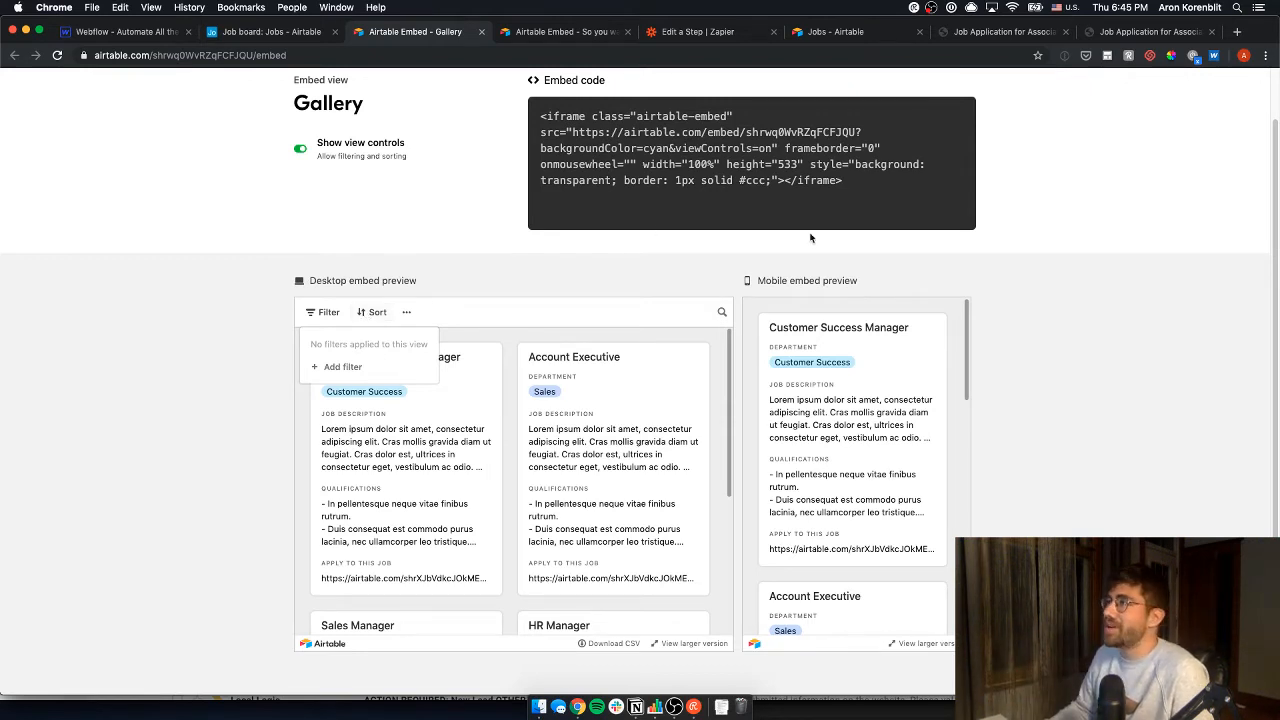
pyautogui.click(876, 199)
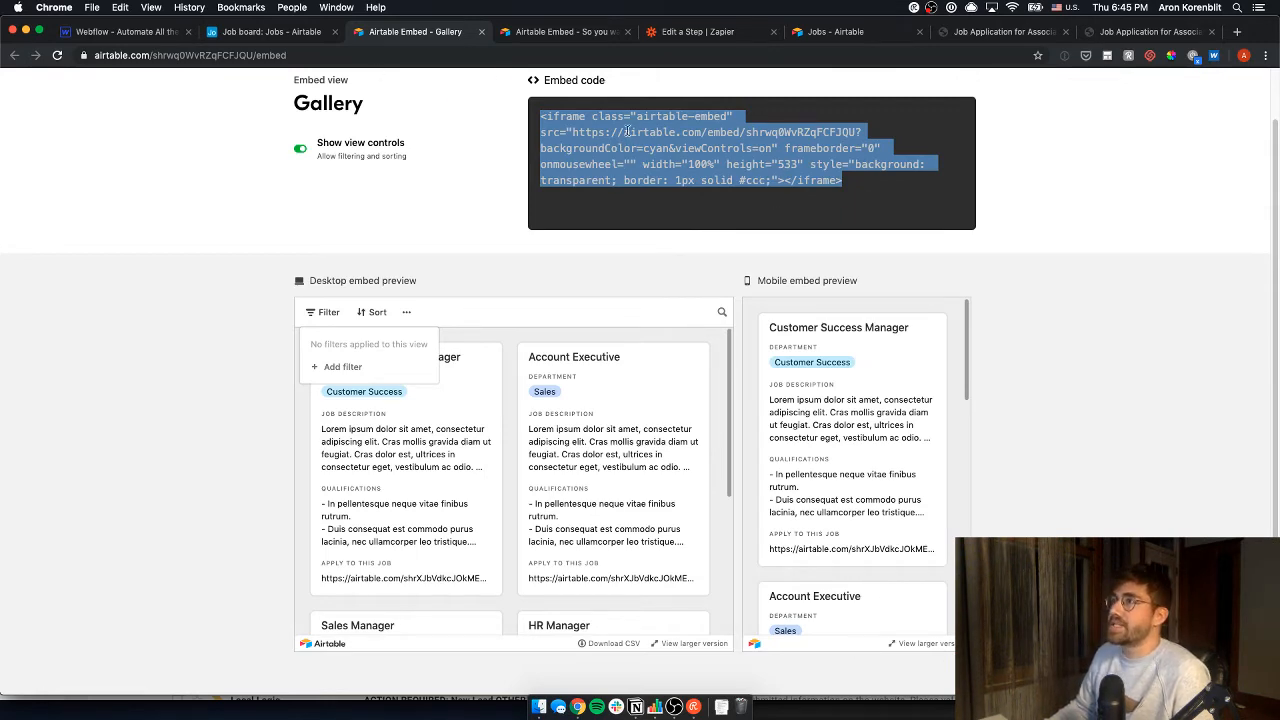
pyautogui.click(297, 36)
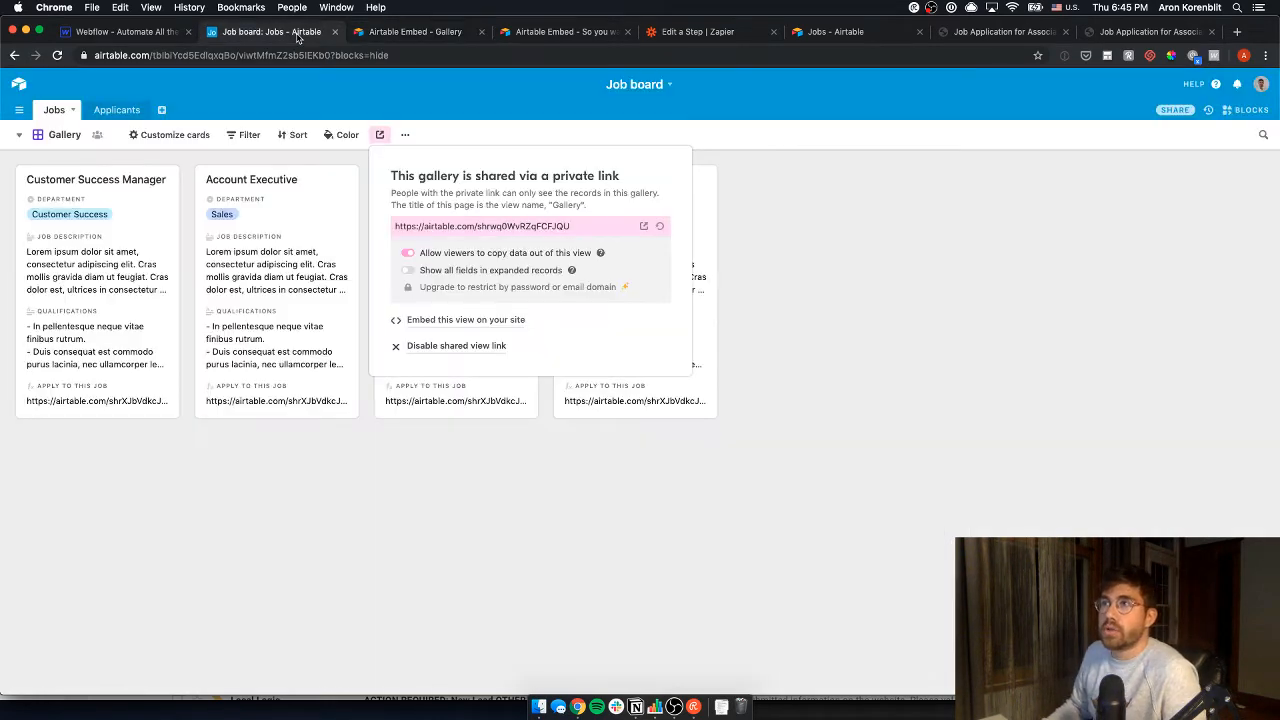
# - Drop an HTML Embed into the Gallery tab pane with the pasted Airtable gallery iframe code
pyautogui.click(165, 30)
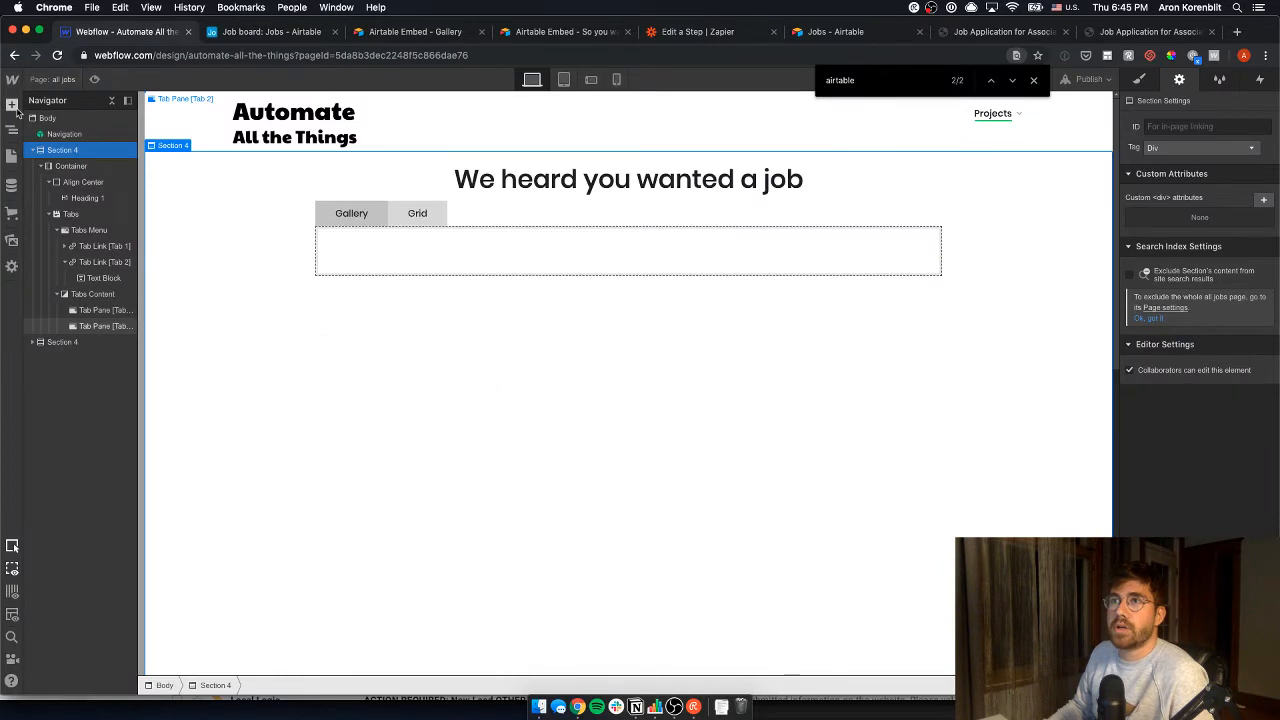
pyautogui.click(13, 105)
pyautogui.scroll(-3, 100, 450)
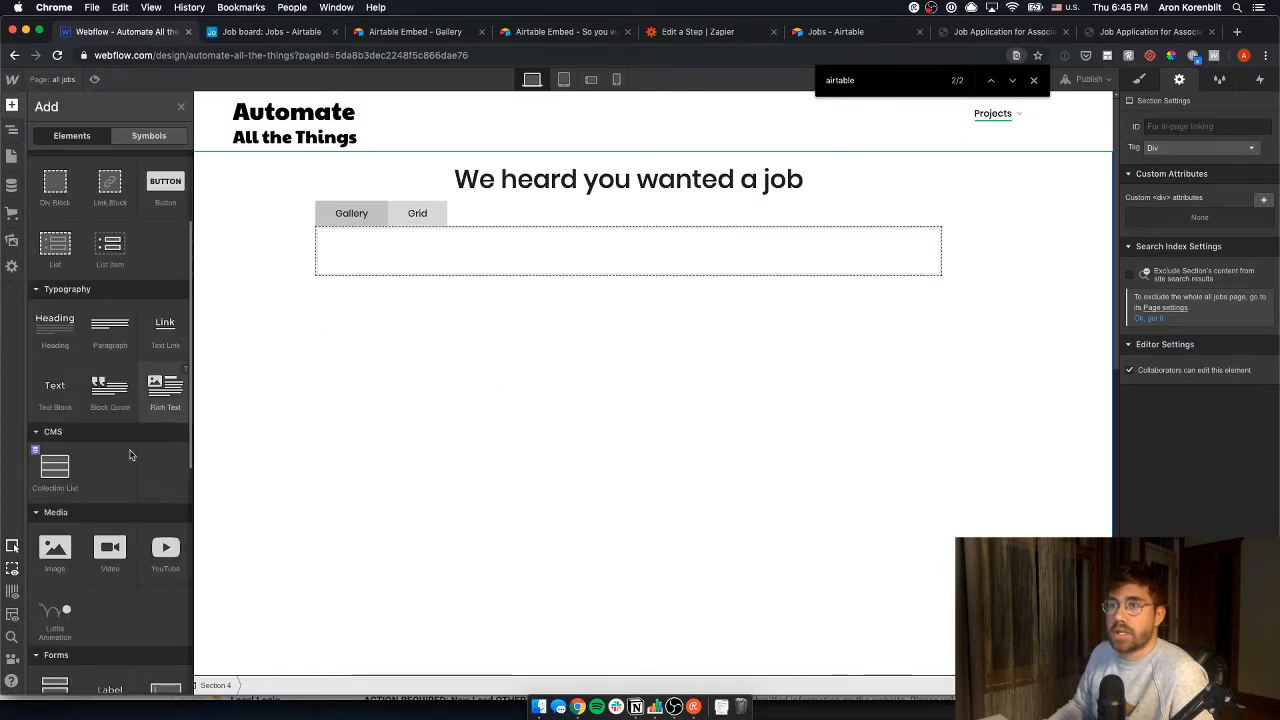
pyautogui.scroll(-5, 129, 455)
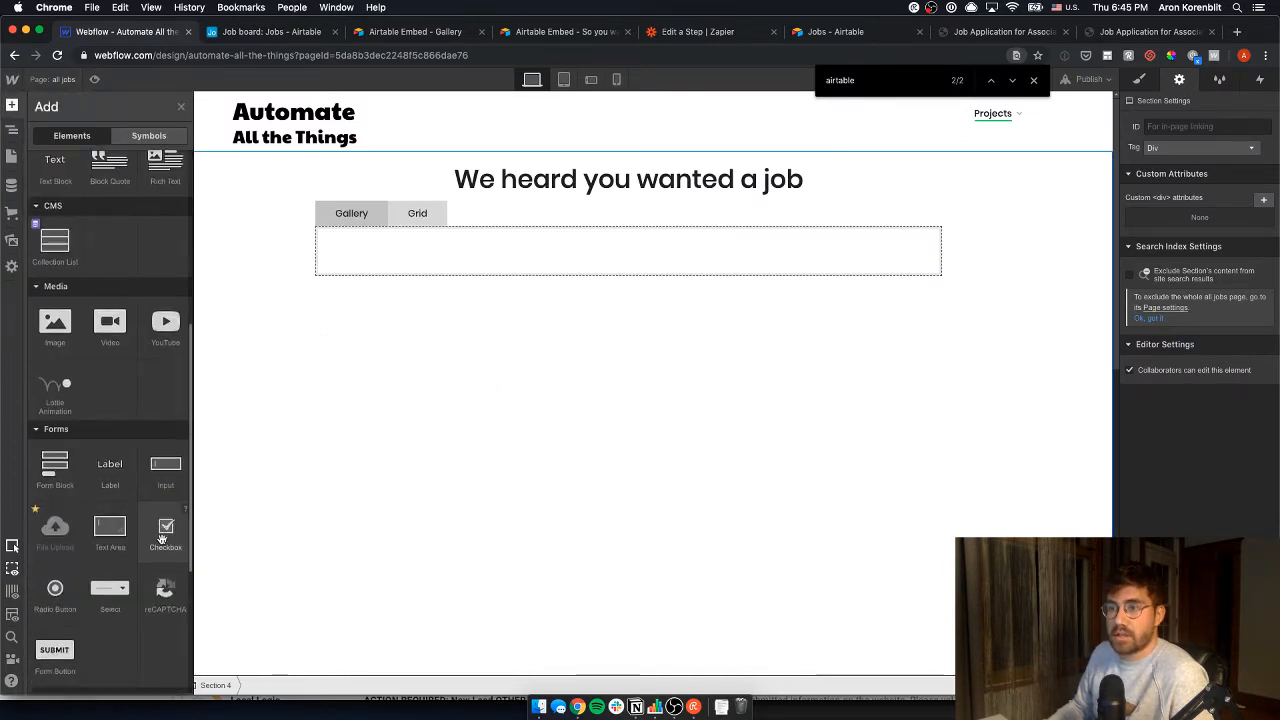
pyautogui.scroll(-3, 163, 539)
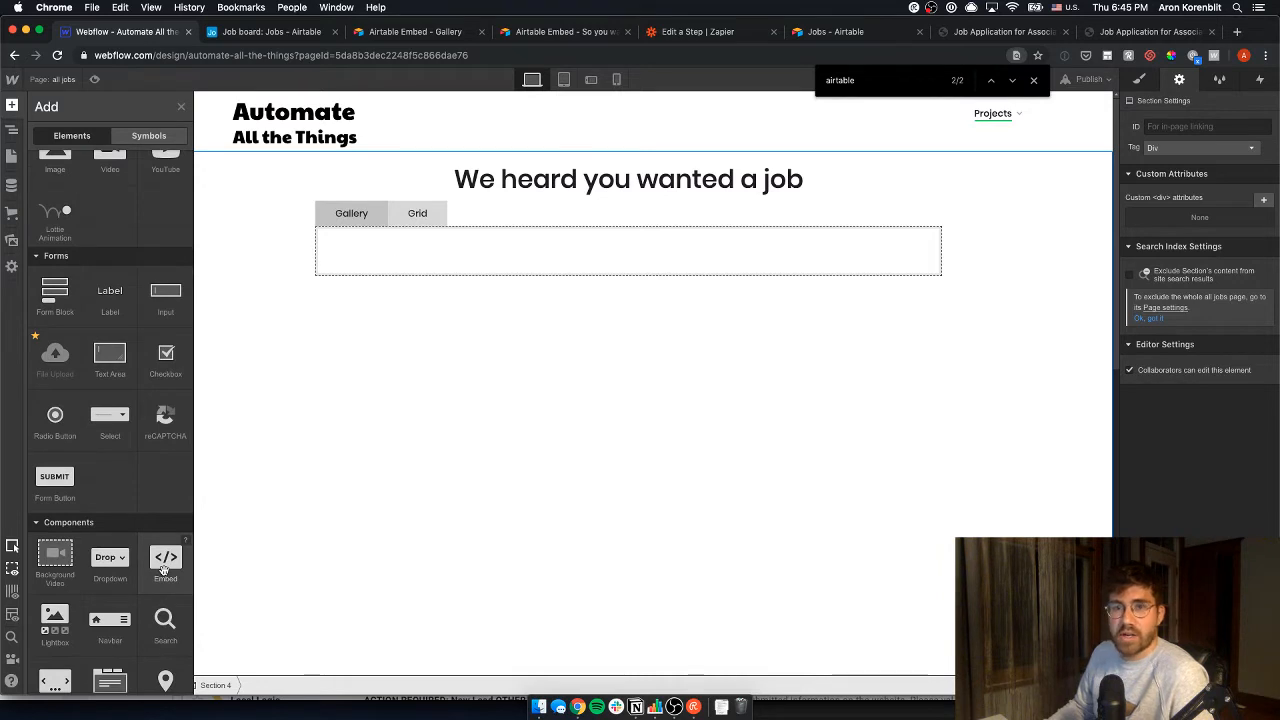
pyautogui.moveTo(165, 570); pyautogui.dragTo(370, 256)
pyautogui.press('super+v')
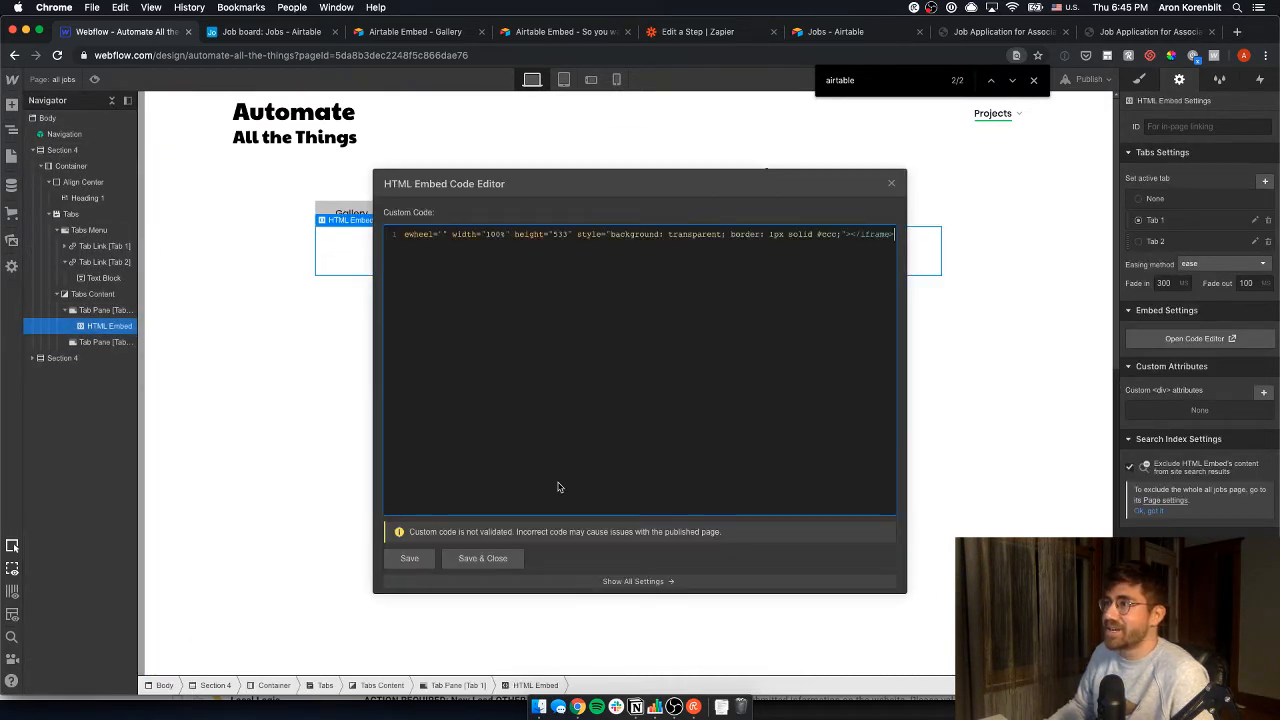
pyautogui.click(472, 562)
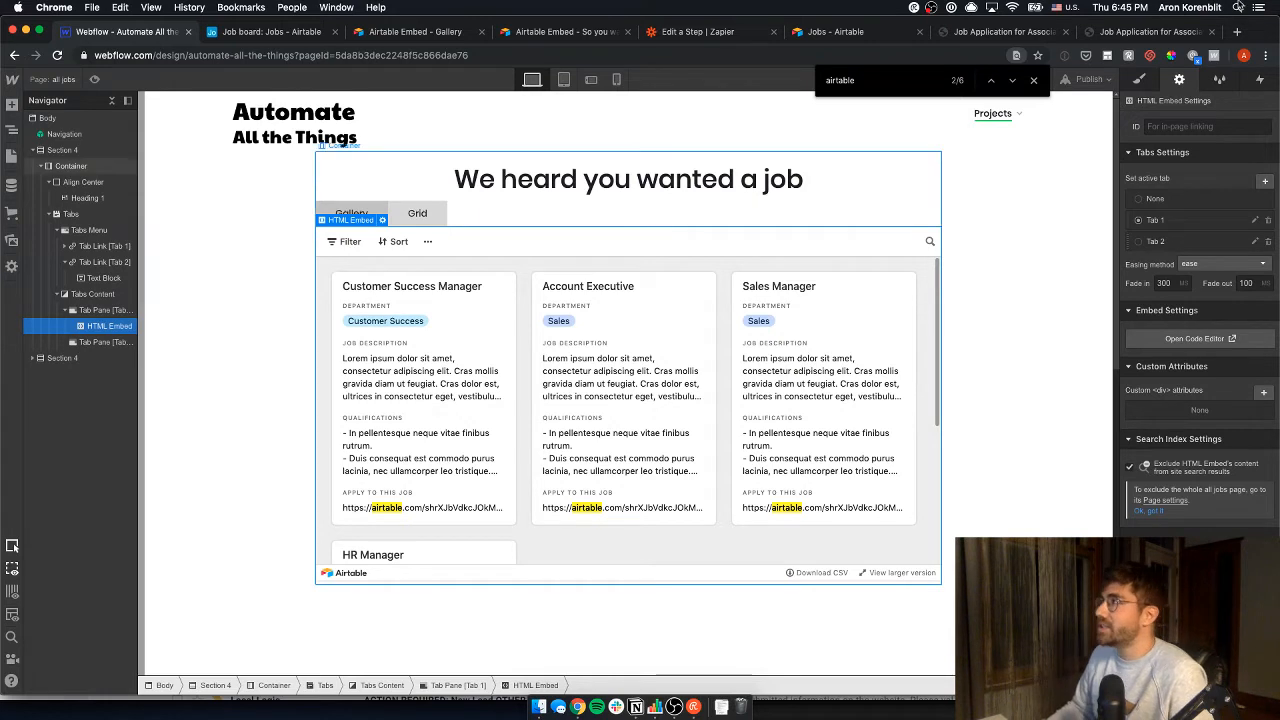
# - Close the page search, select Section 4, then reselect the HTML Embed
pyautogui.click(1033, 80)
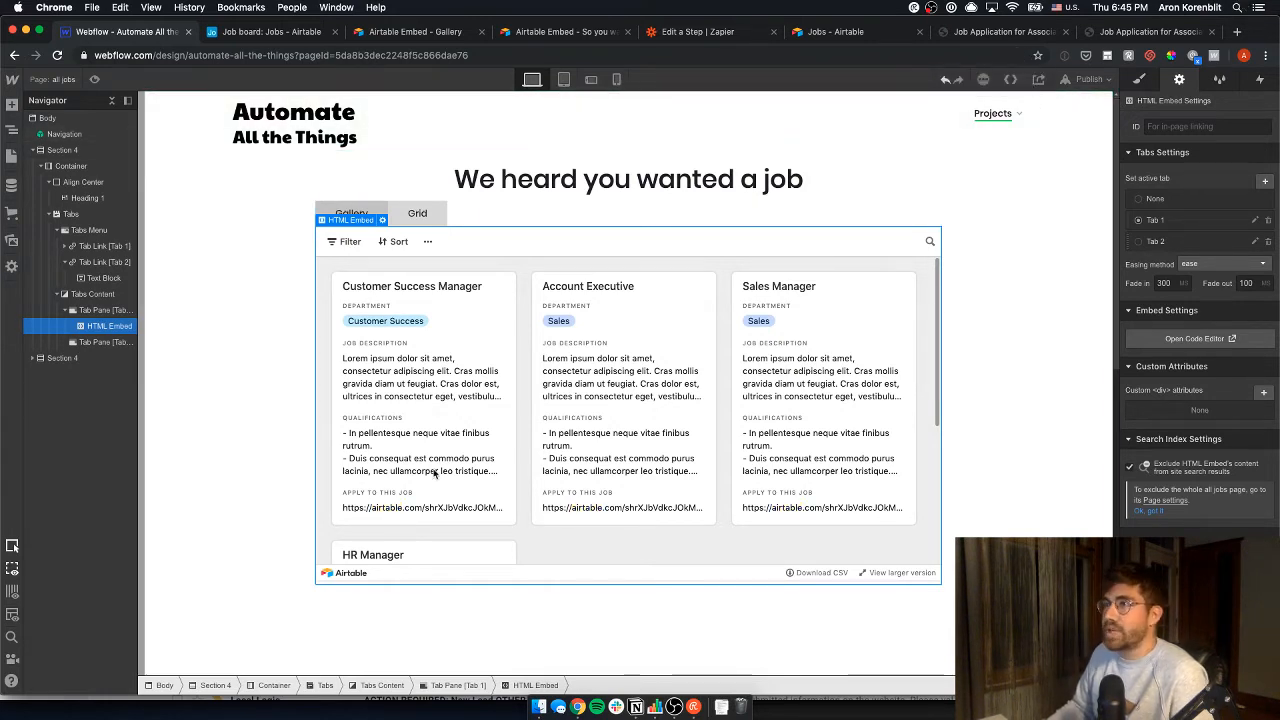
pyautogui.click(246, 292)
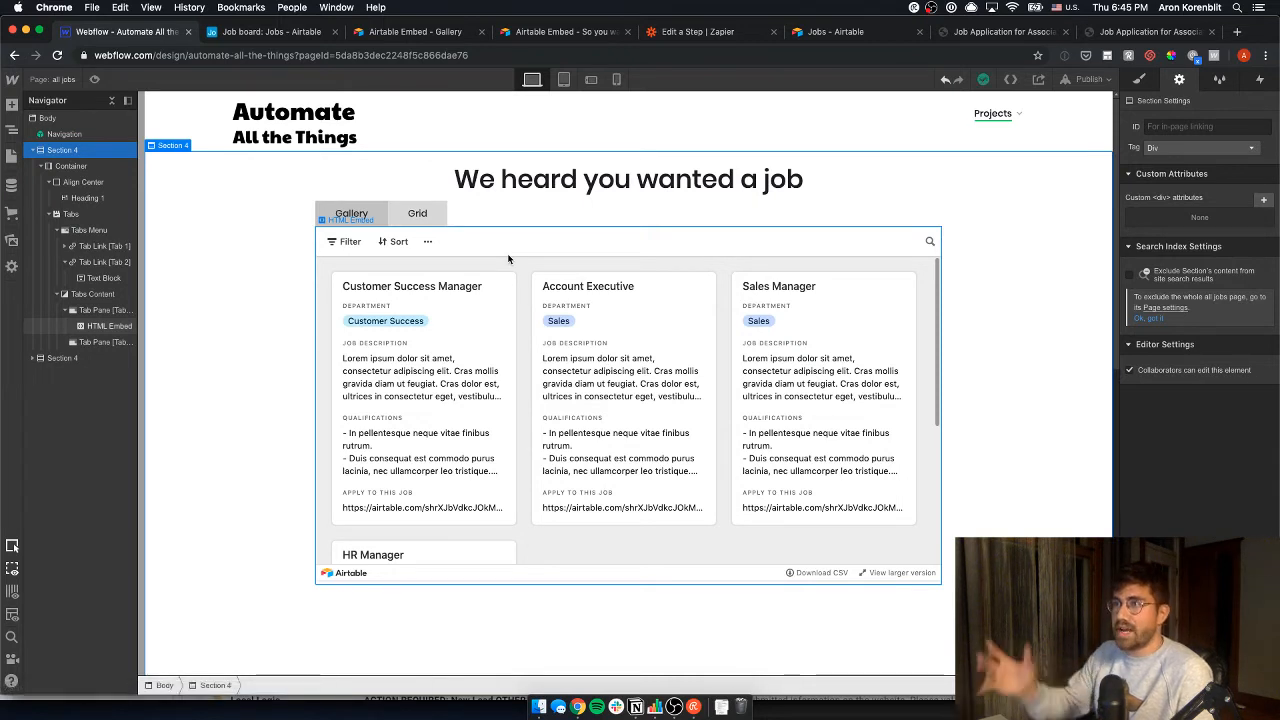
pyautogui.click(465, 383)
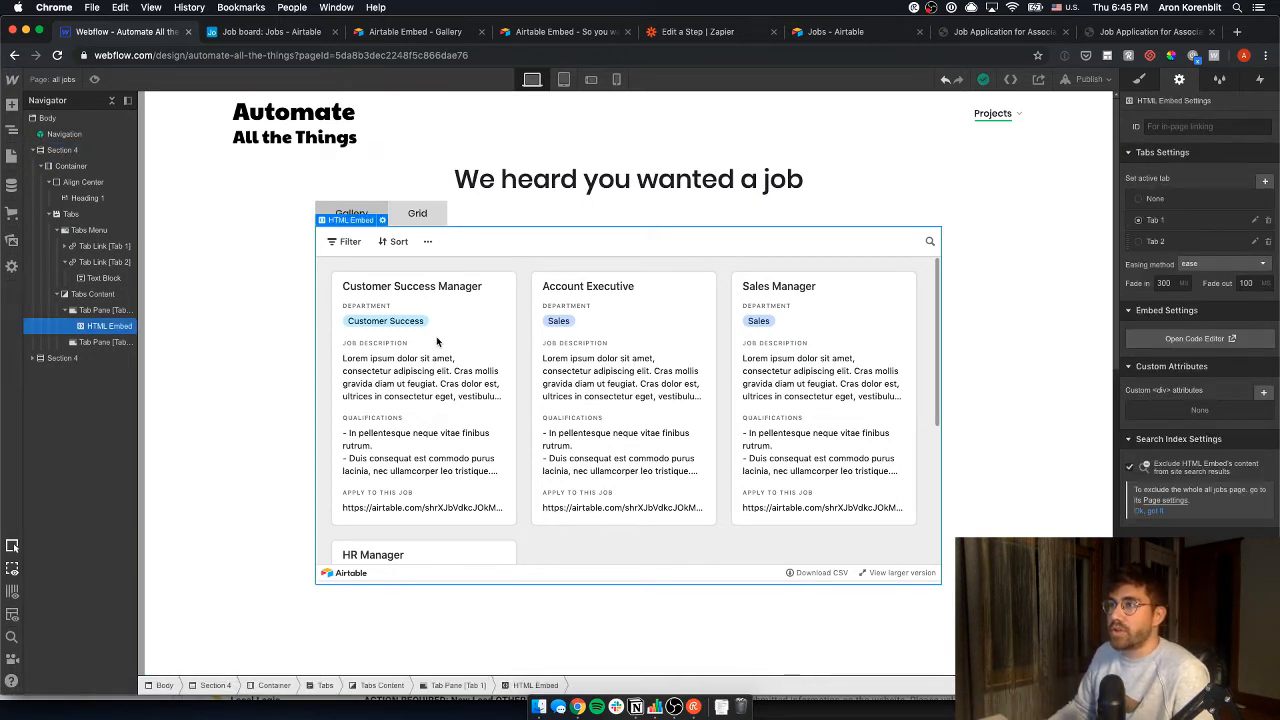
# - Check Webflow's publishing options, then return to the Airtable Job board tab
pyautogui.click(1080, 79)
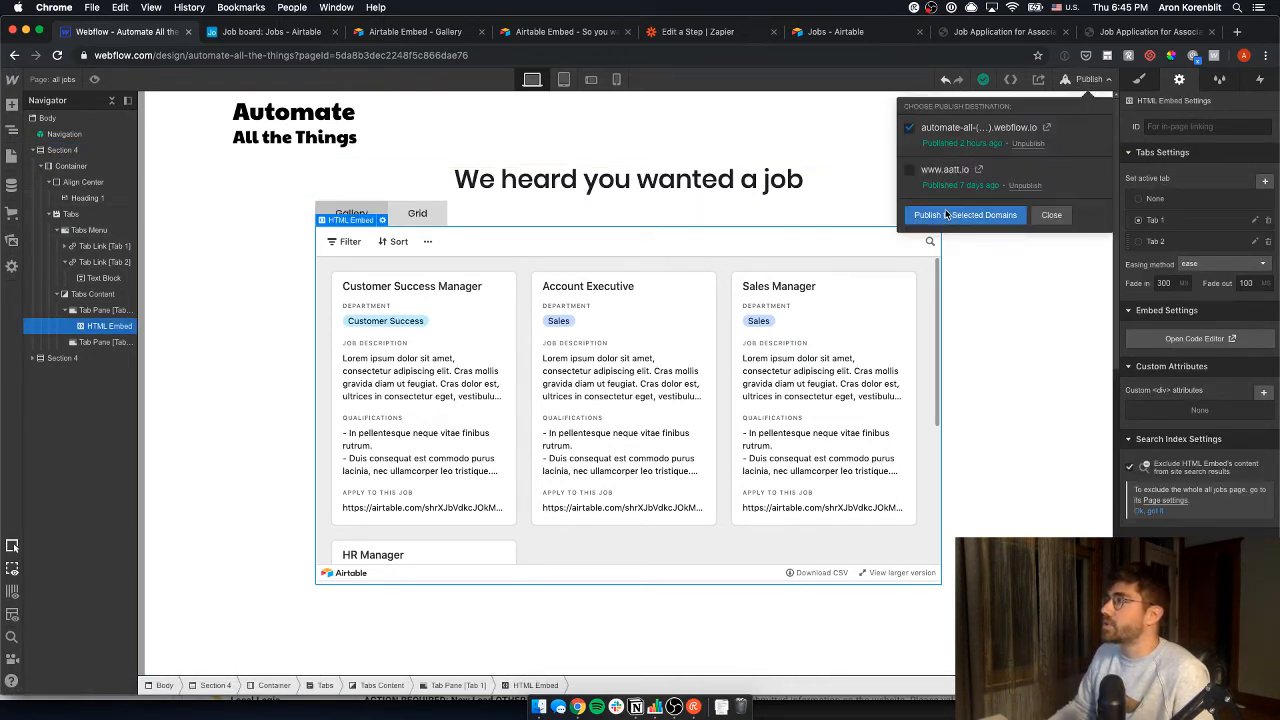
pyautogui.click(960, 362)
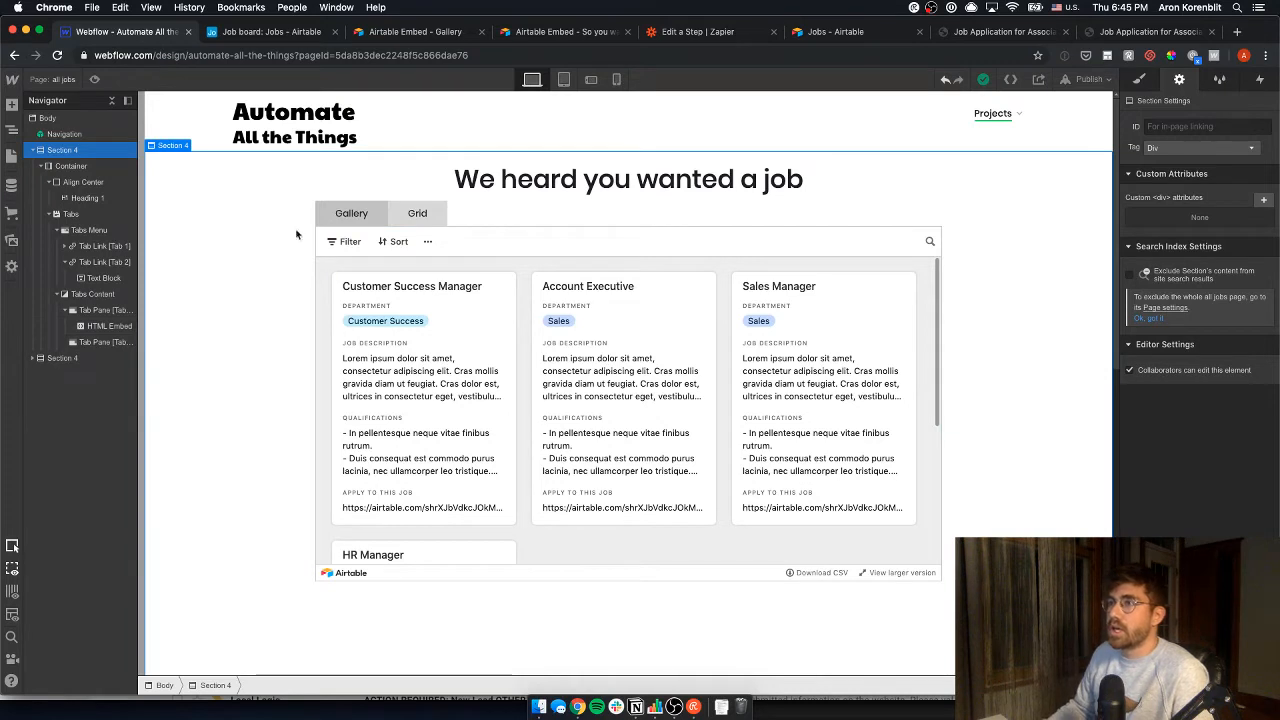
pyautogui.click(1089, 79)
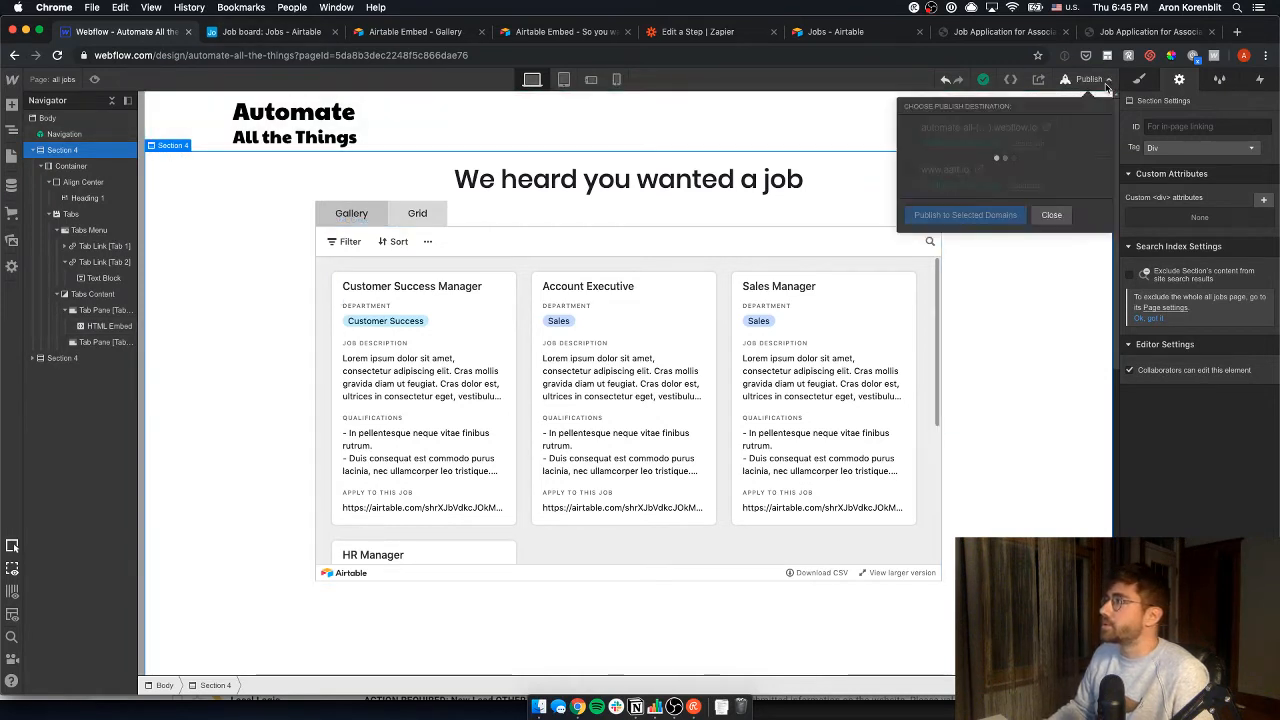
pyautogui.click(1035, 326)
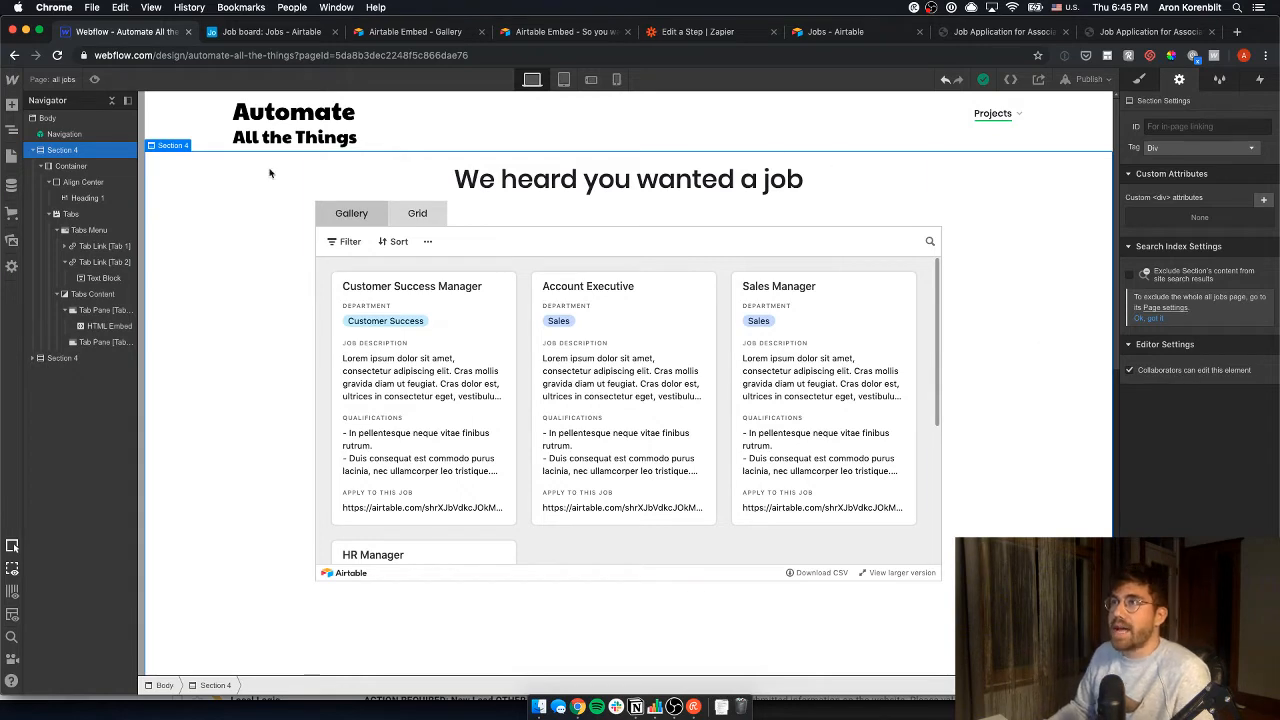
pyautogui.click(276, 33)
# - Switch Jobs to Grid view, share it via link, and copy its iframe embed code
pyautogui.click(20, 135)
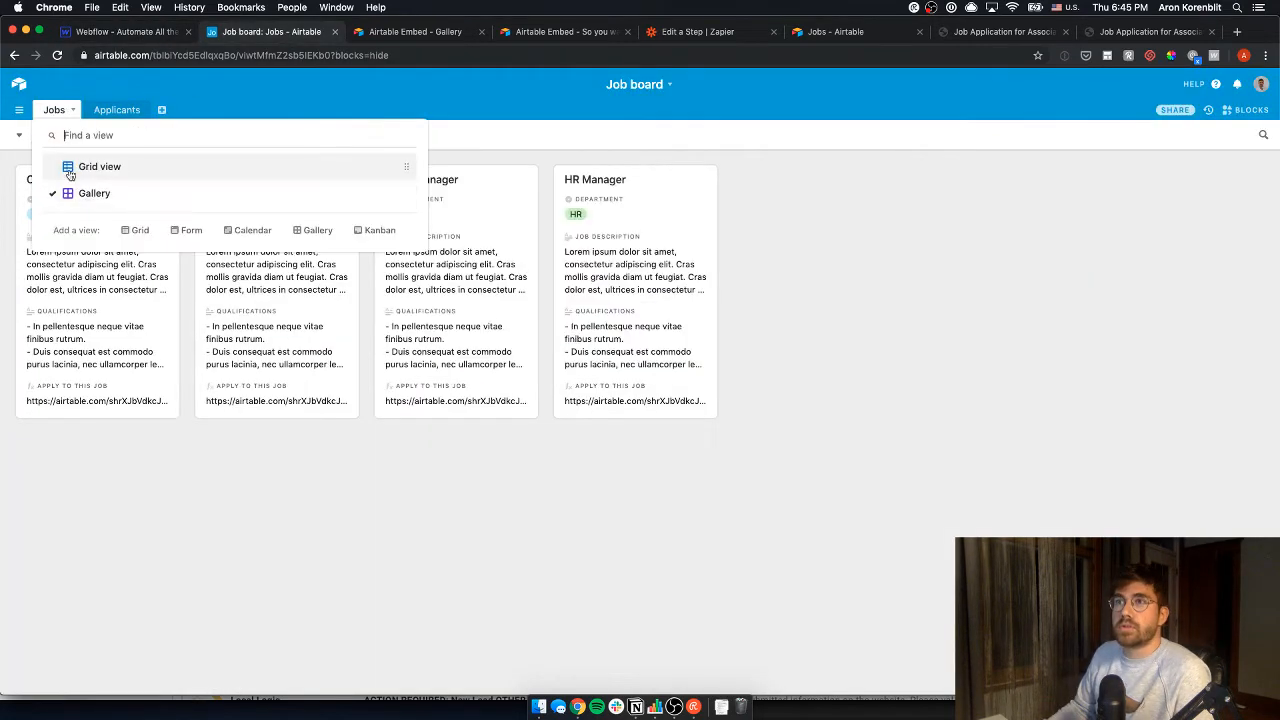
pyautogui.click(85, 166)
pyautogui.click(461, 134)
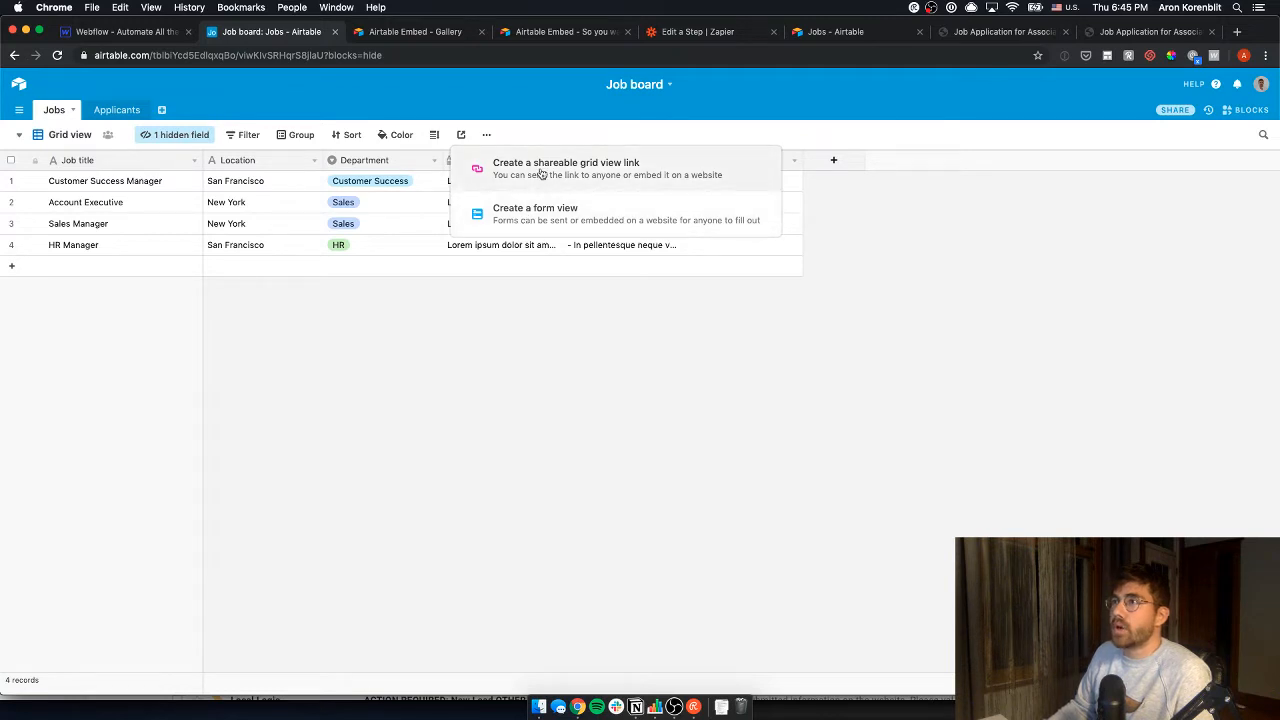
pyautogui.click(569, 184)
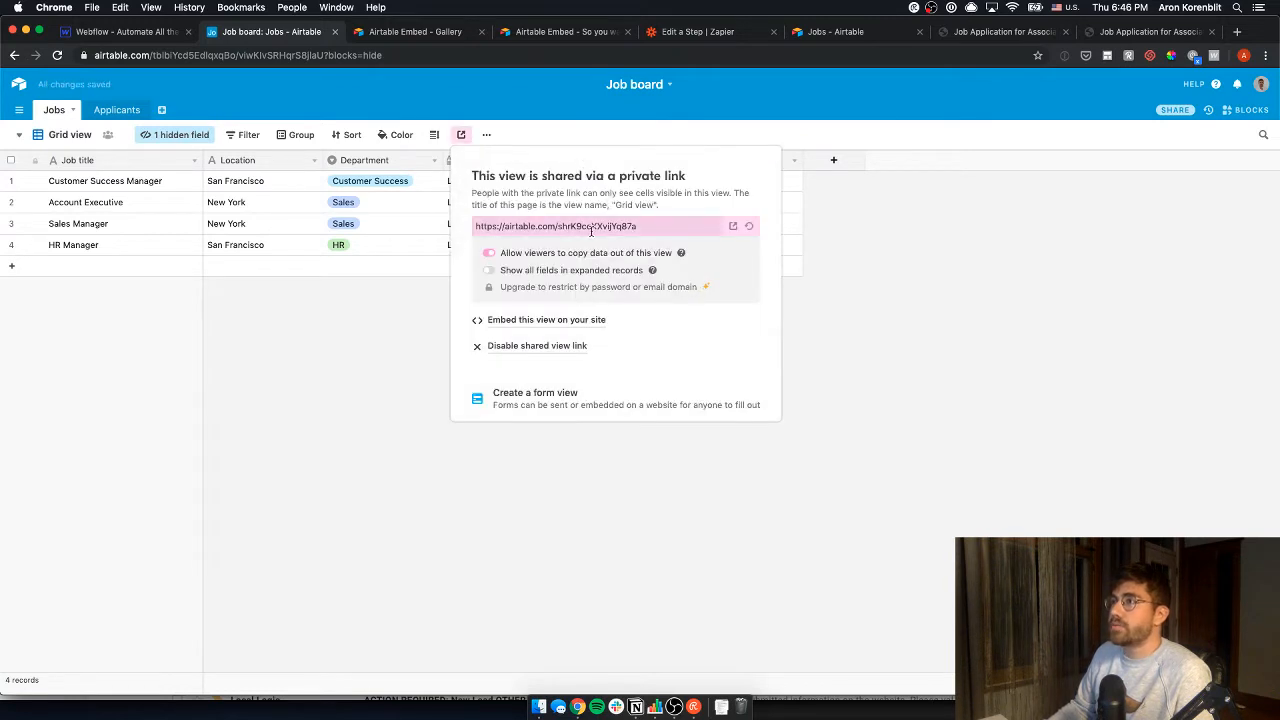
pyautogui.click(519, 322)
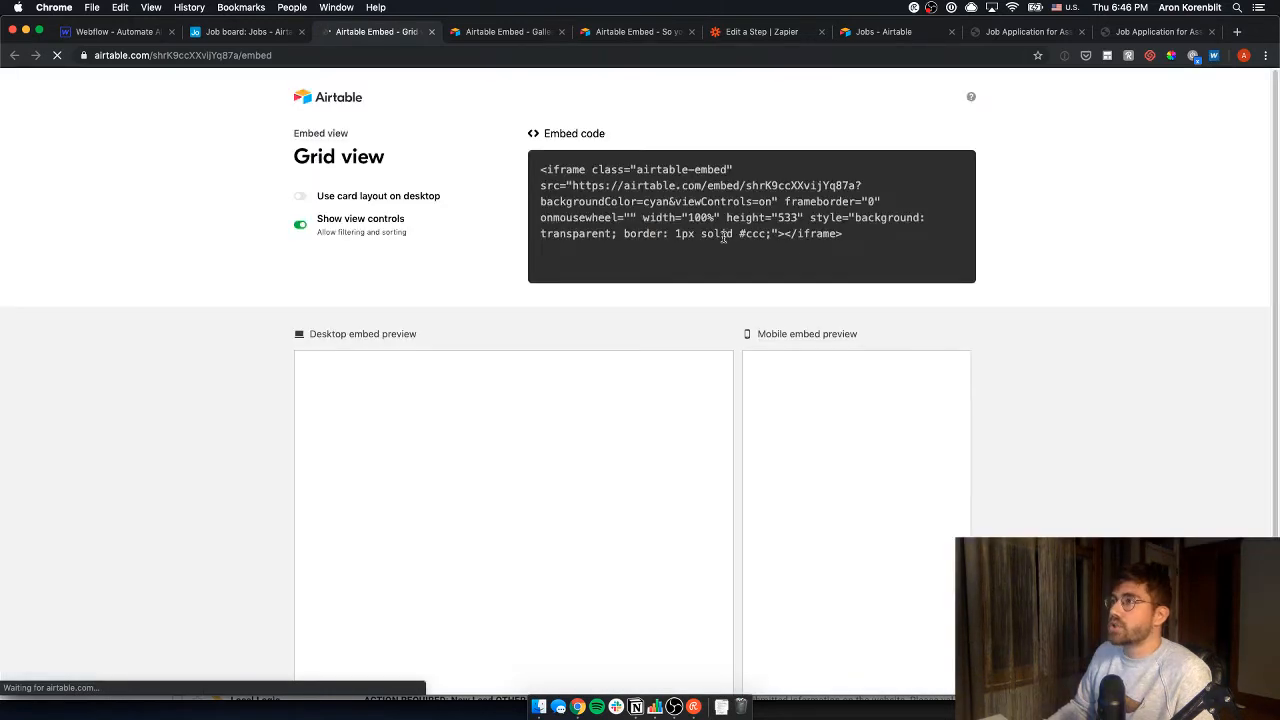
pyautogui.moveTo(856, 232); pyautogui.dragTo(517, 166)
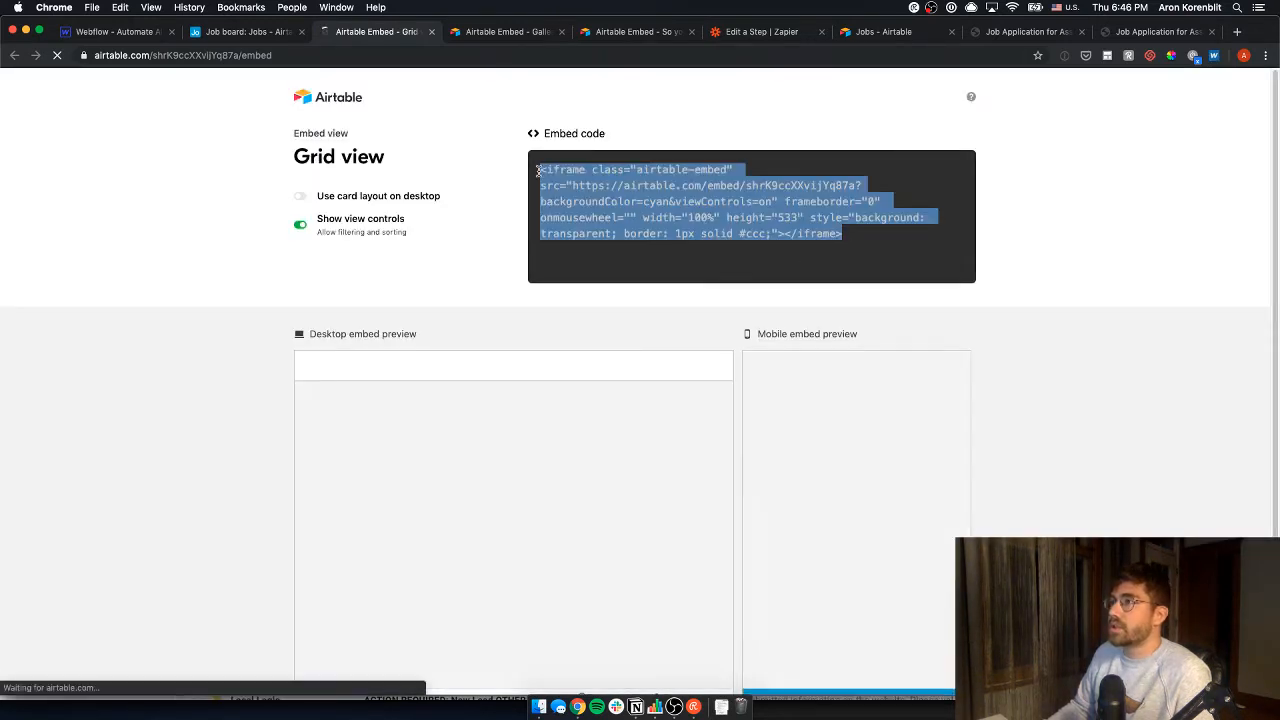
pyautogui.click(205, 33)
pyautogui.click(122, 31)
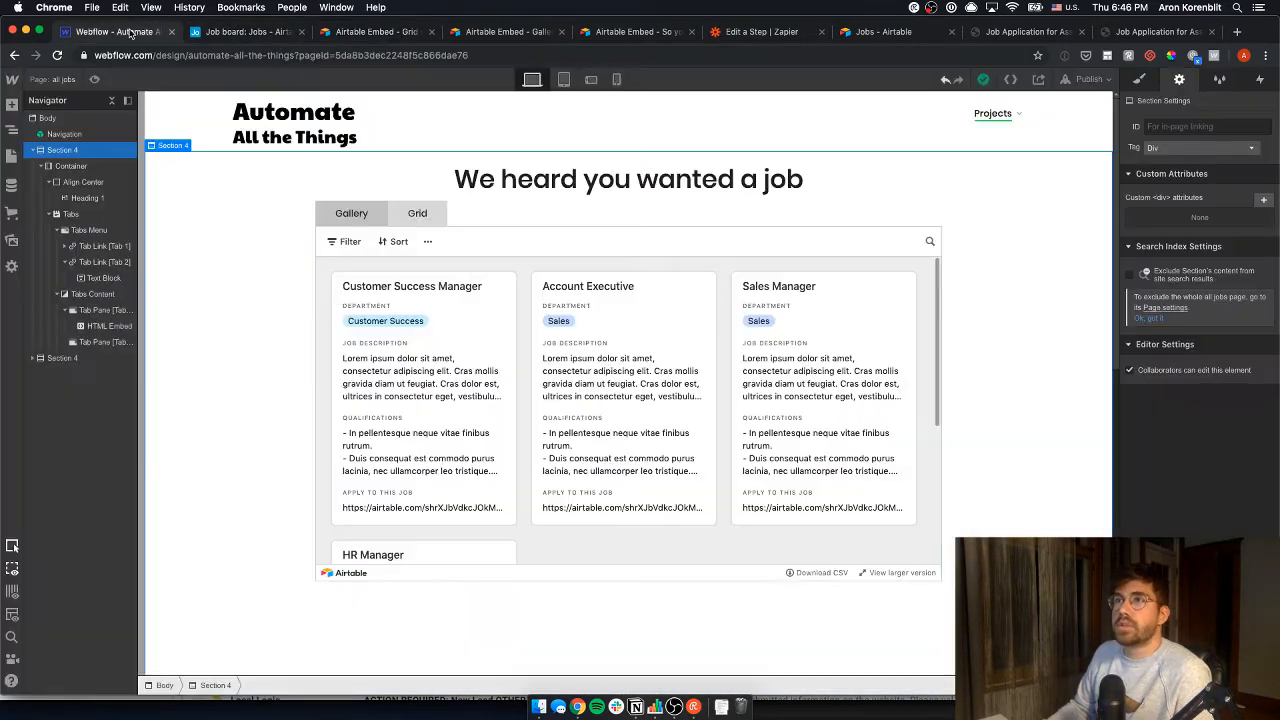
# - Add a second HTML Embed with the Airtable grid iframe and move it into the tab pane
pyautogui.click(452, 244)
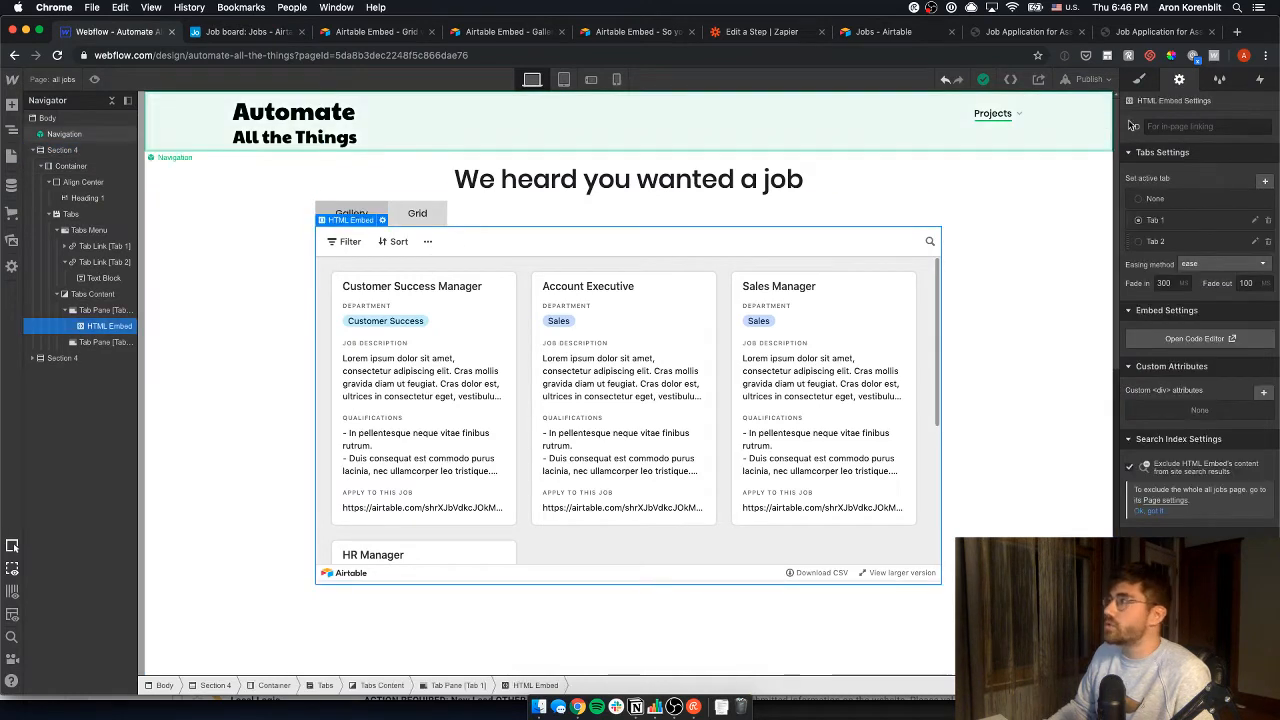
pyautogui.click(1160, 241)
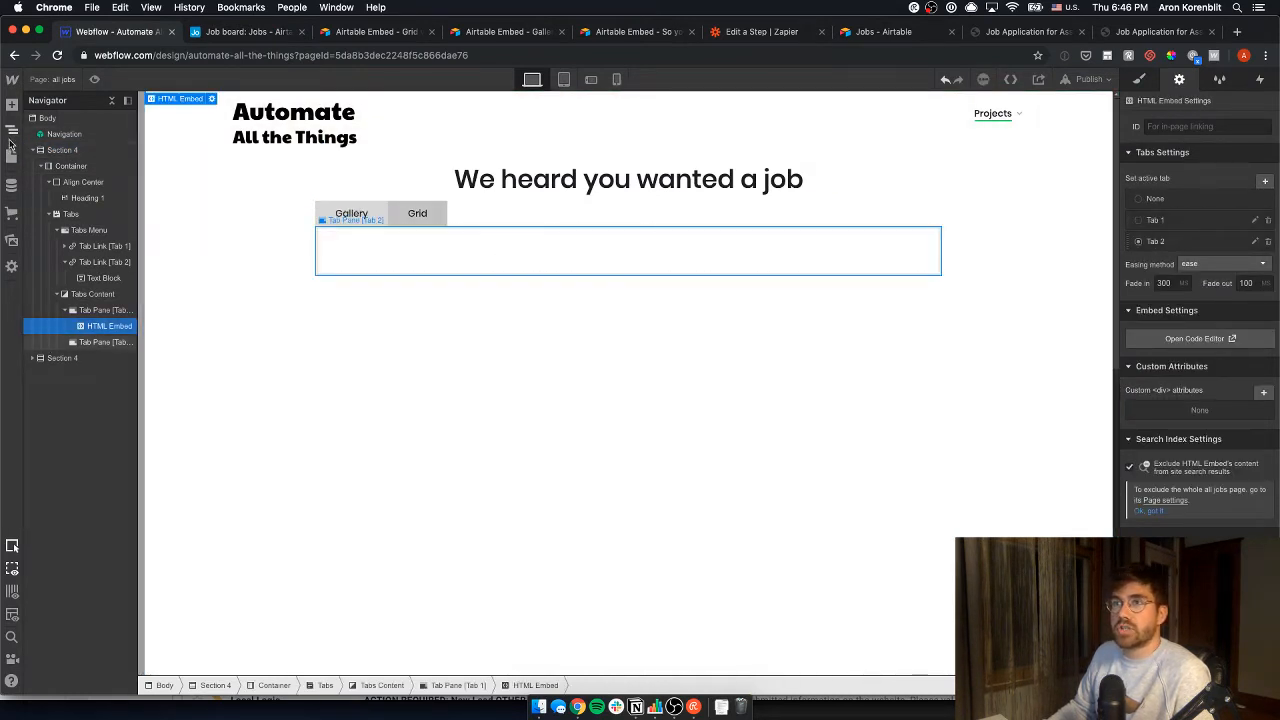
pyautogui.click(12, 104)
pyautogui.scroll(-10, 150, 432)
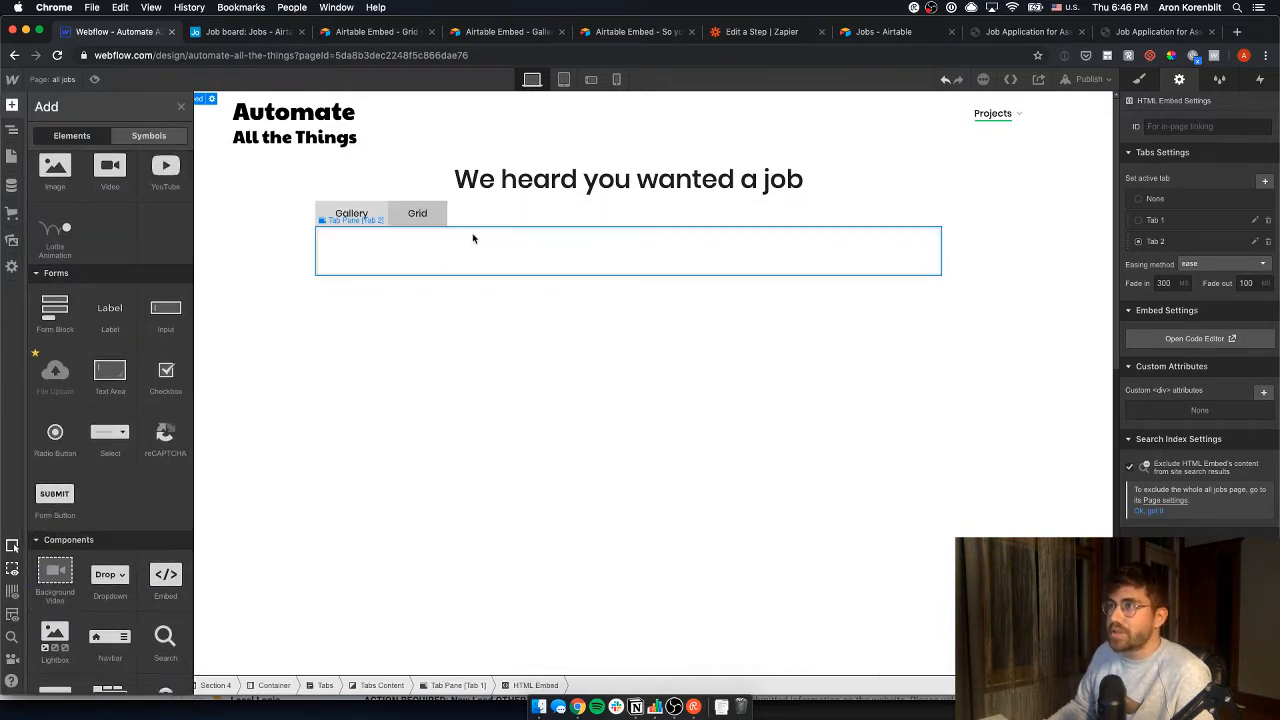
pyautogui.moveTo(166, 575); pyautogui.dragTo(651, 254)
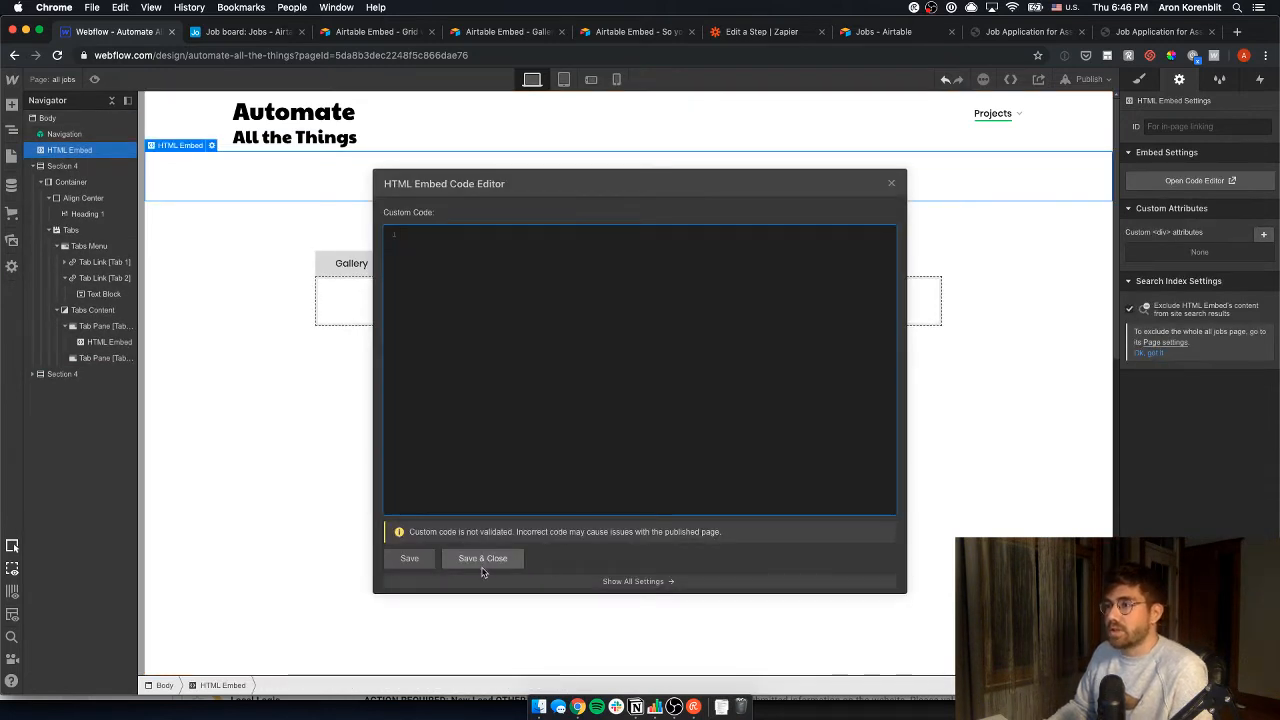
pyautogui.press('super+v')
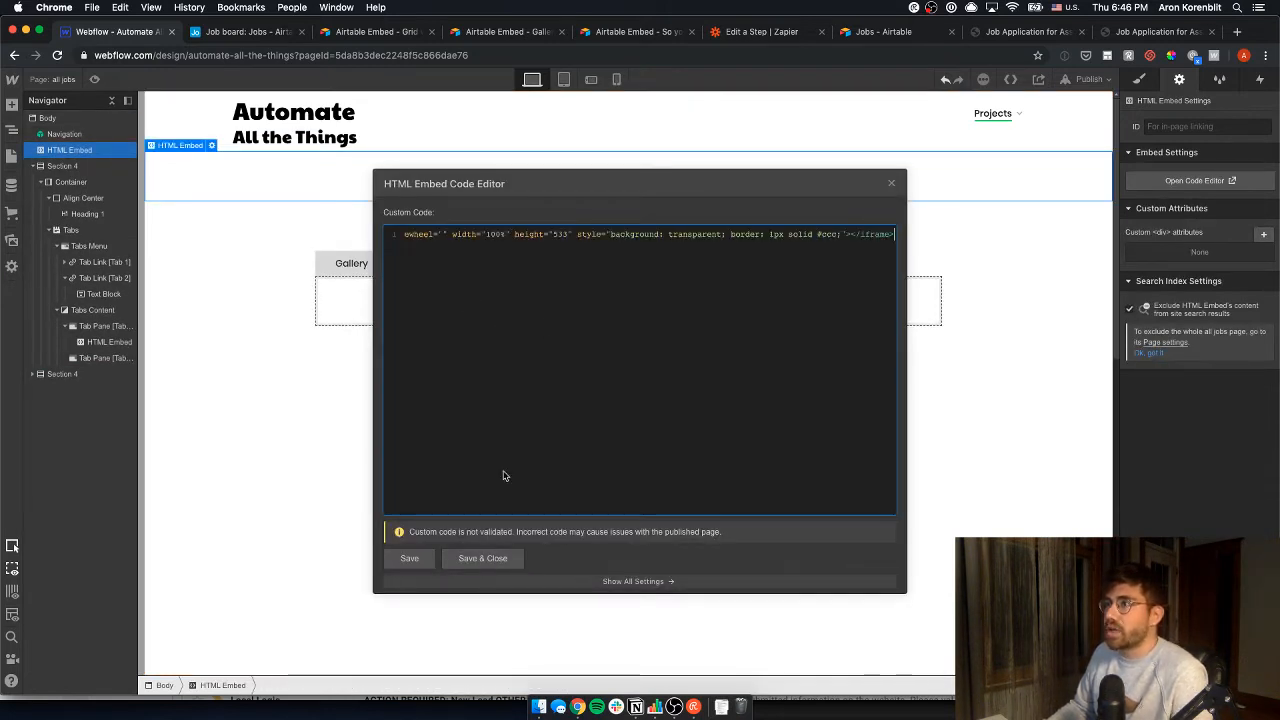
pyautogui.click(482, 558)
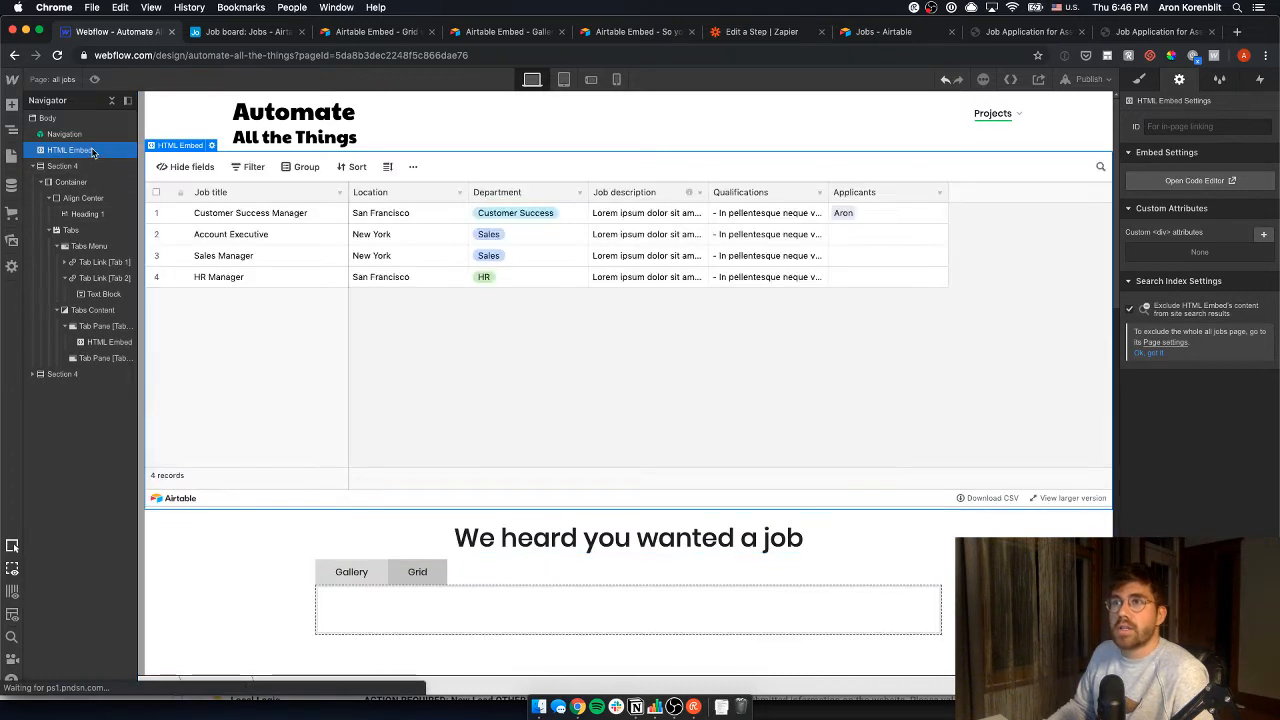
pyautogui.moveTo(92, 152); pyautogui.dragTo(113, 362)
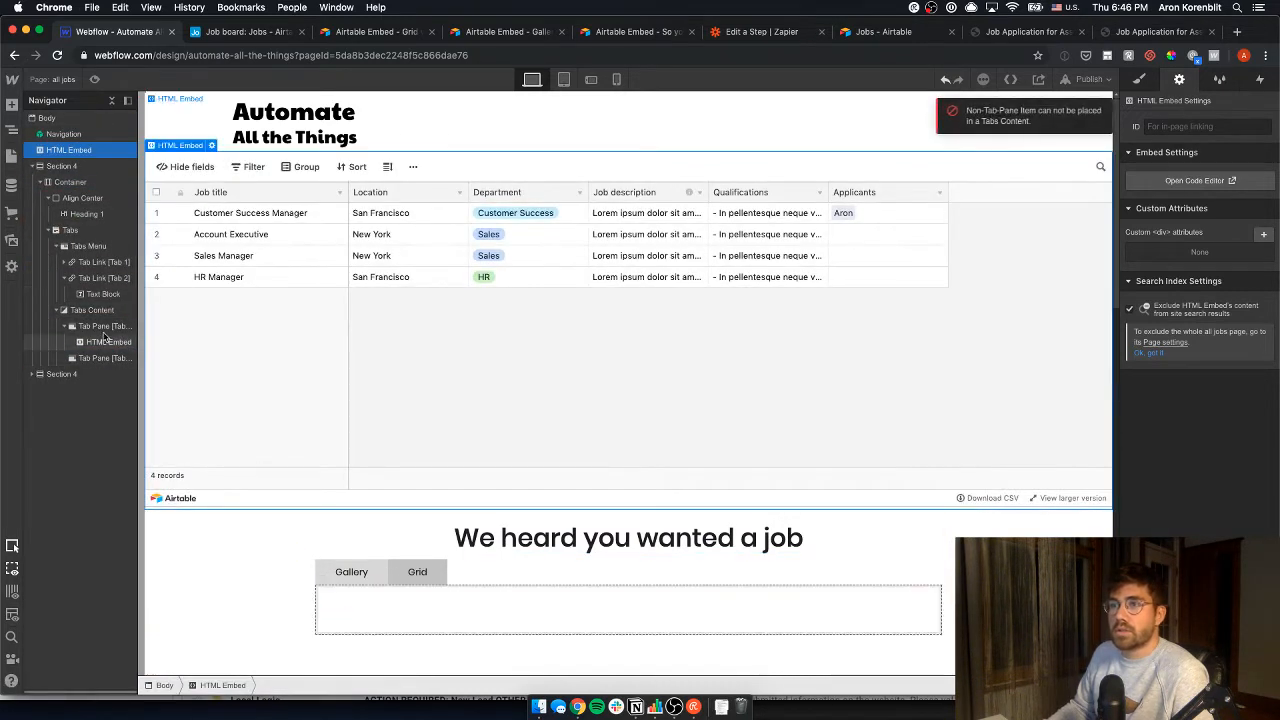
pyautogui.moveTo(68, 150); pyautogui.dragTo(101, 345)
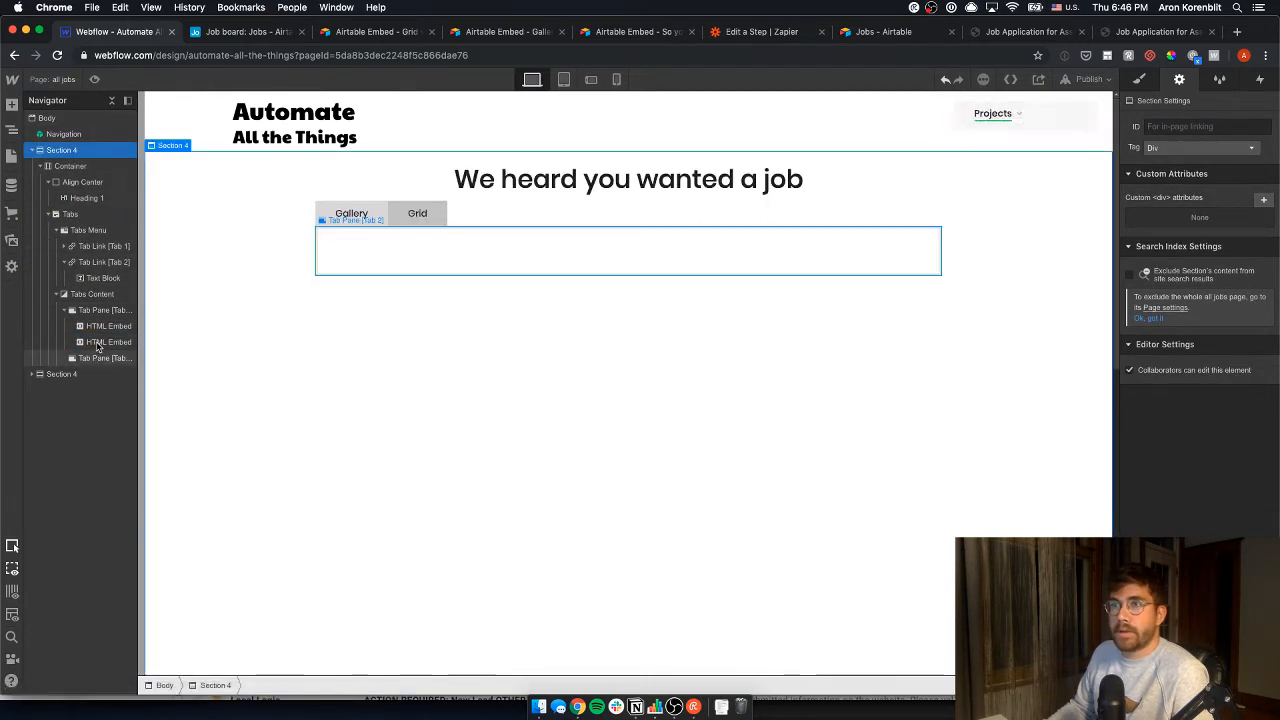
# - Undo the misplaced embed move and select the Grid tab's content pane
pyautogui.moveTo(100, 346); pyautogui.dragTo(98, 205)
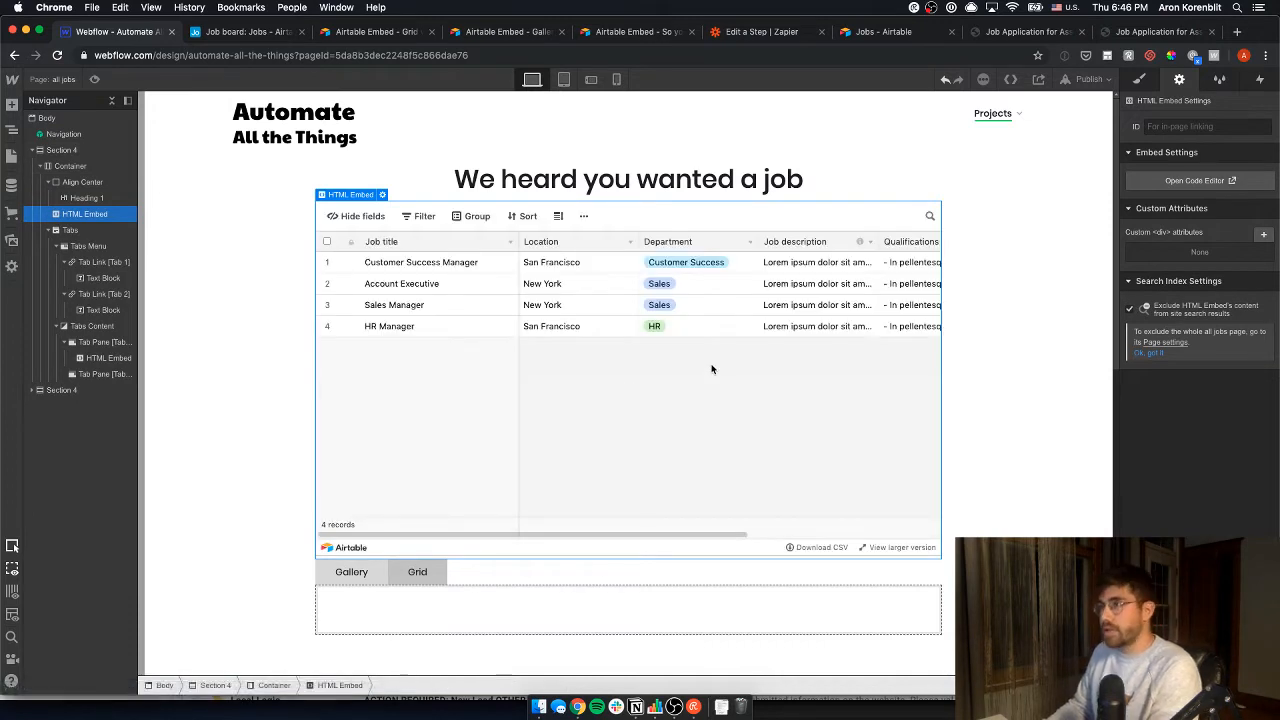
pyautogui.press('super+z')
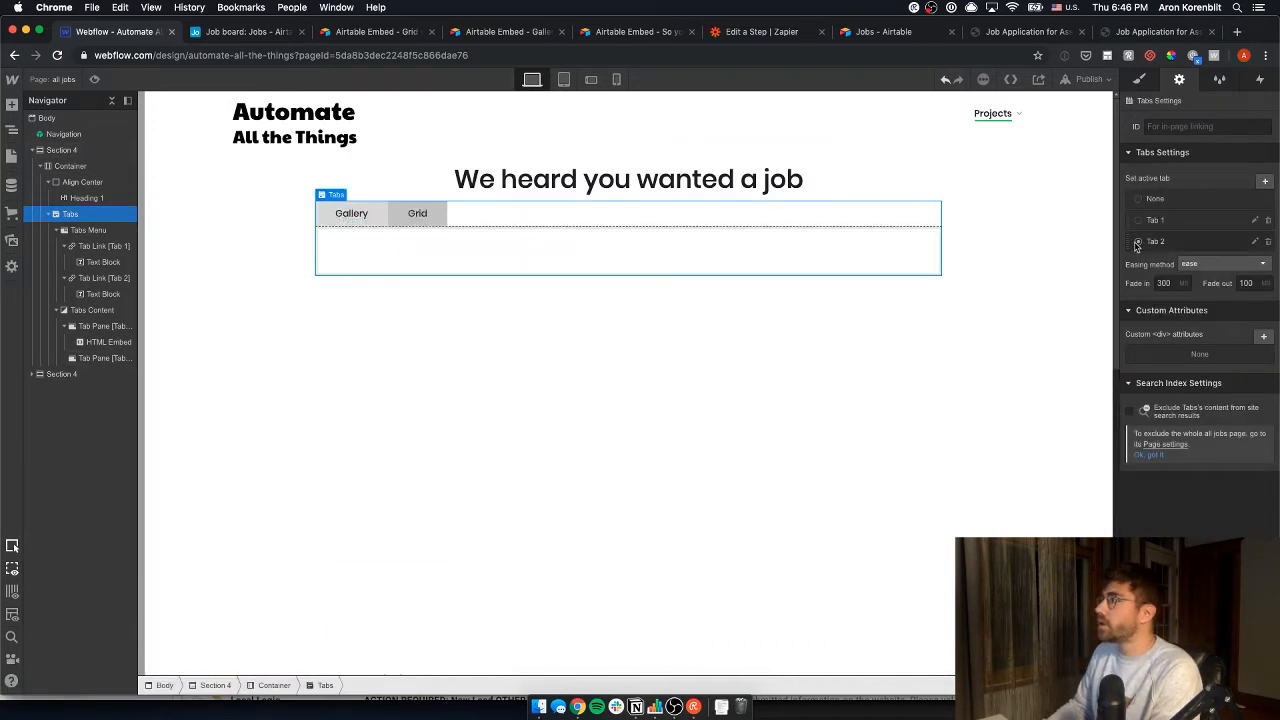
pyautogui.click(100, 278)
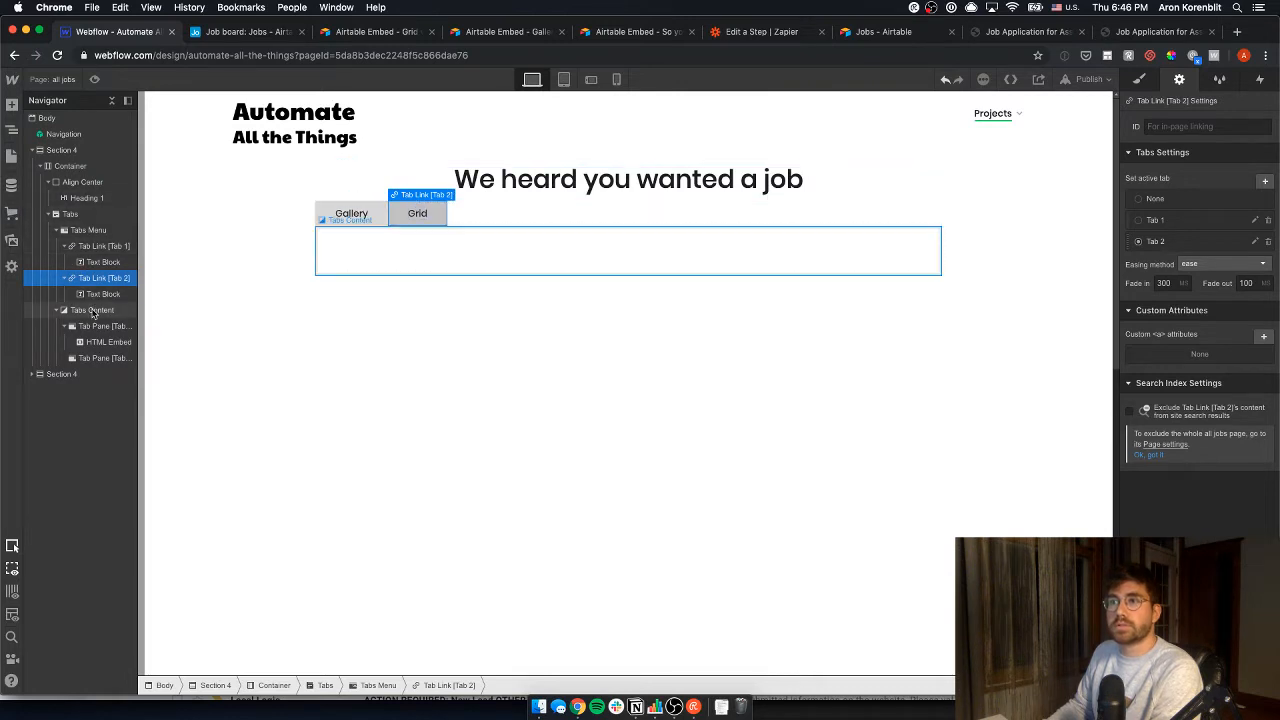
pyautogui.click(100, 358)
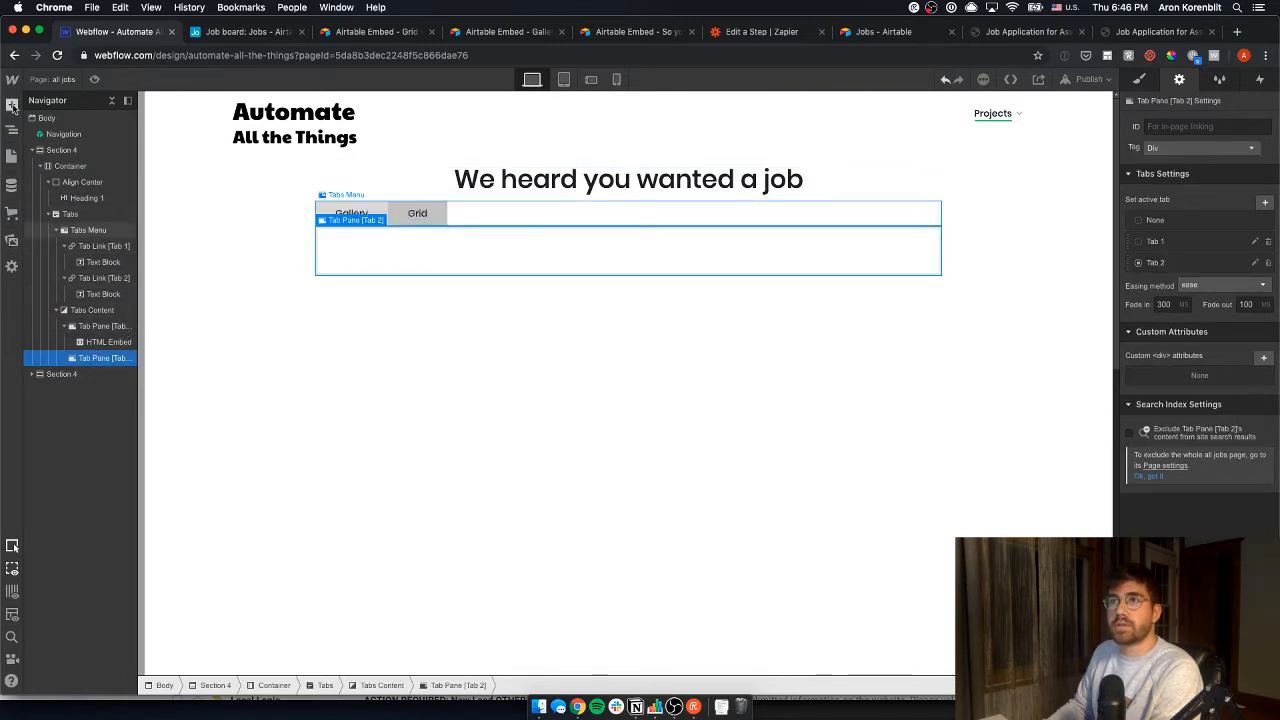
# - Drop an HTML Embed into the Grid tab pane holding the Airtable grid iframe code
pyautogui.click(12, 105)
pyautogui.scroll(-10, 160, 550)
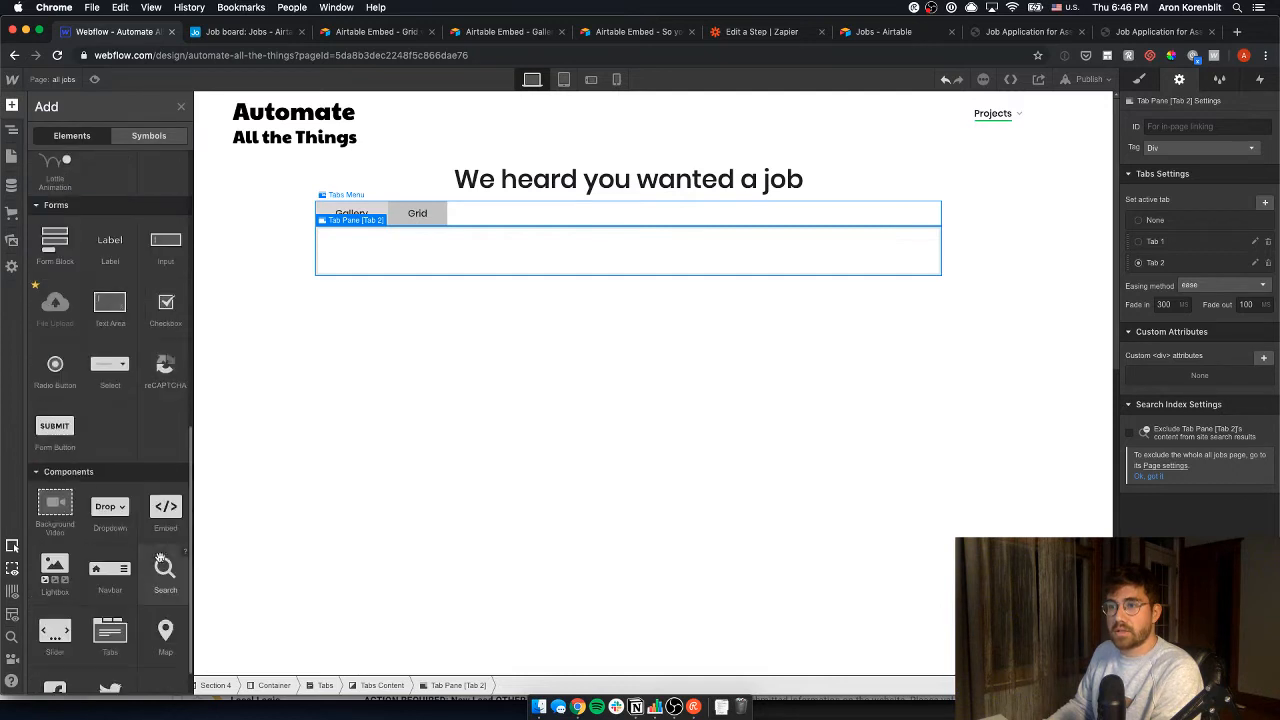
pyautogui.moveTo(157, 519); pyautogui.dragTo(420, 254)
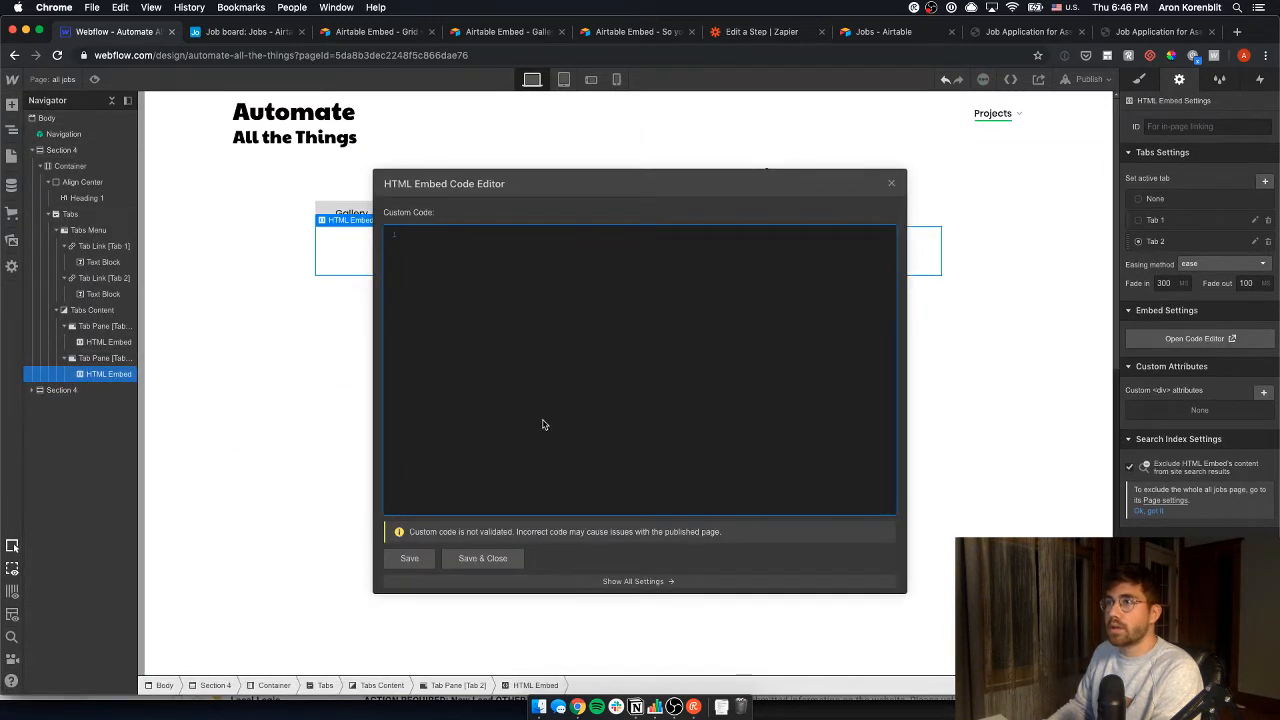
pyautogui.press('super+v')
pyautogui.click(482, 559)
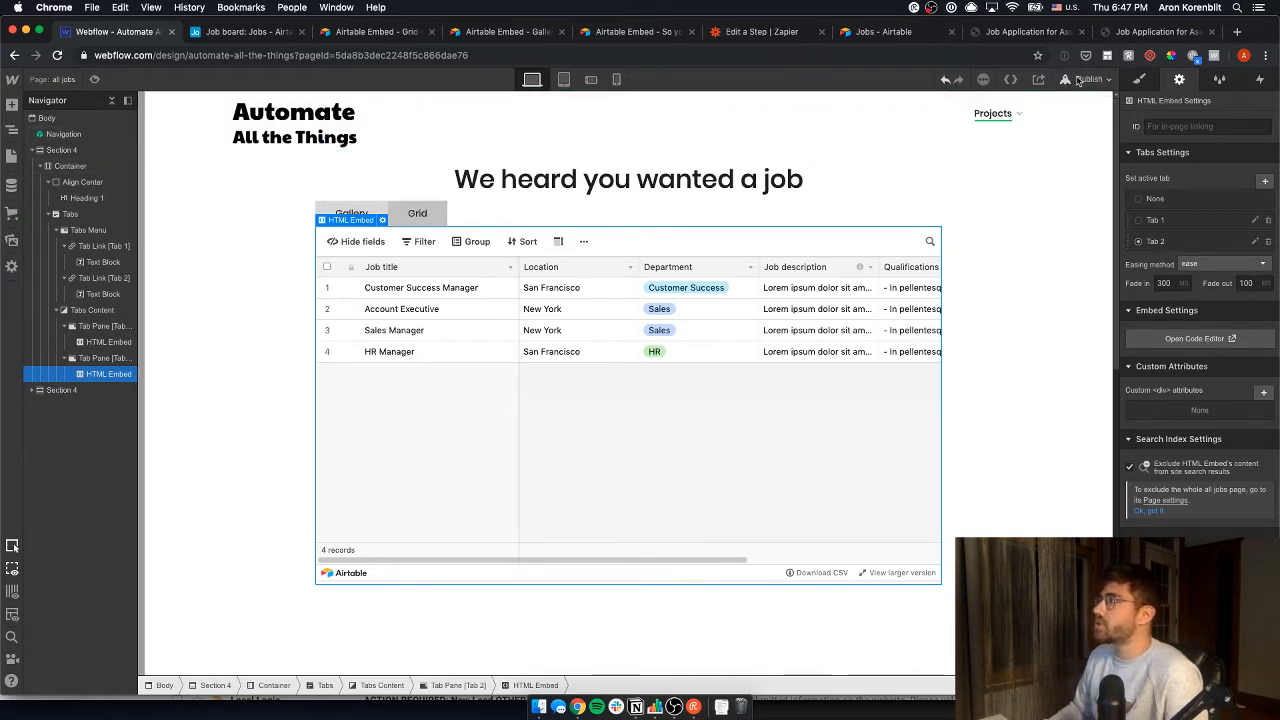
pyautogui.click(1088, 79)
# - Publish the site to the webflow.io domain and open the live all jobs page
pyautogui.click(1000, 214)
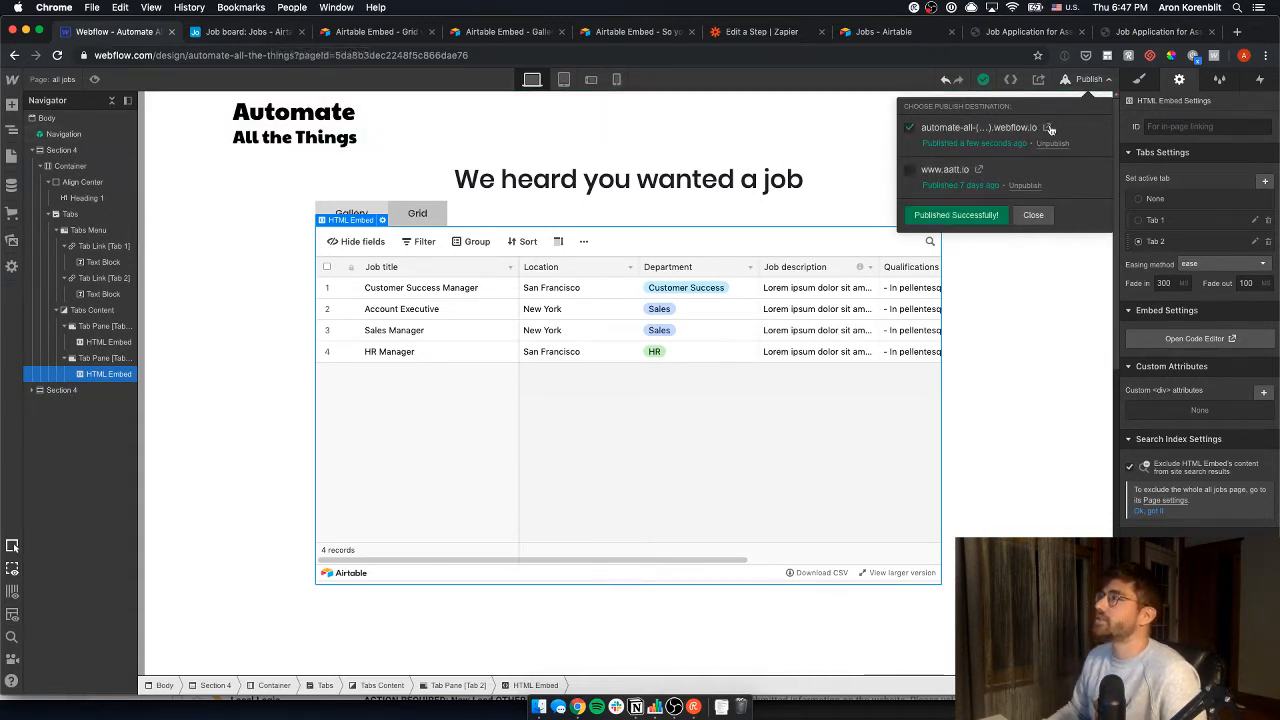
pyautogui.click(1048, 129)
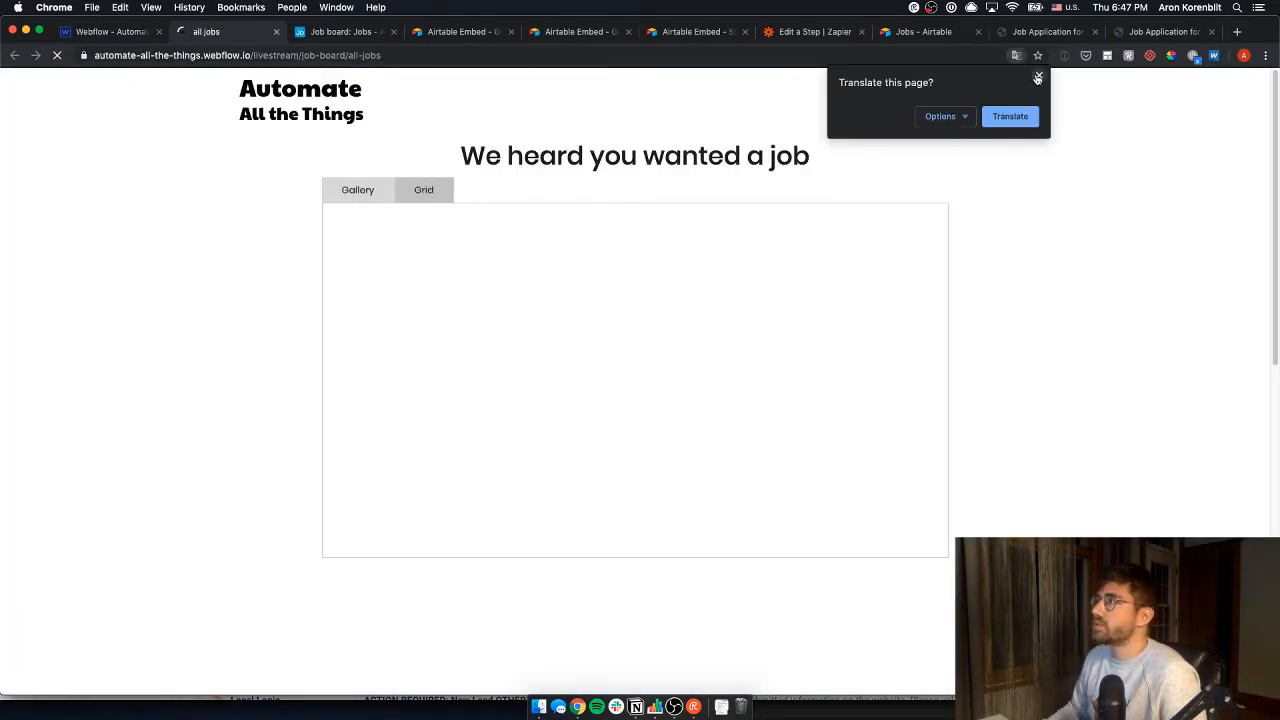
# - On the live Webflow job board, view the Gallery tab and preview the Customer Success Manager job
pyautogui.click(1038, 76)
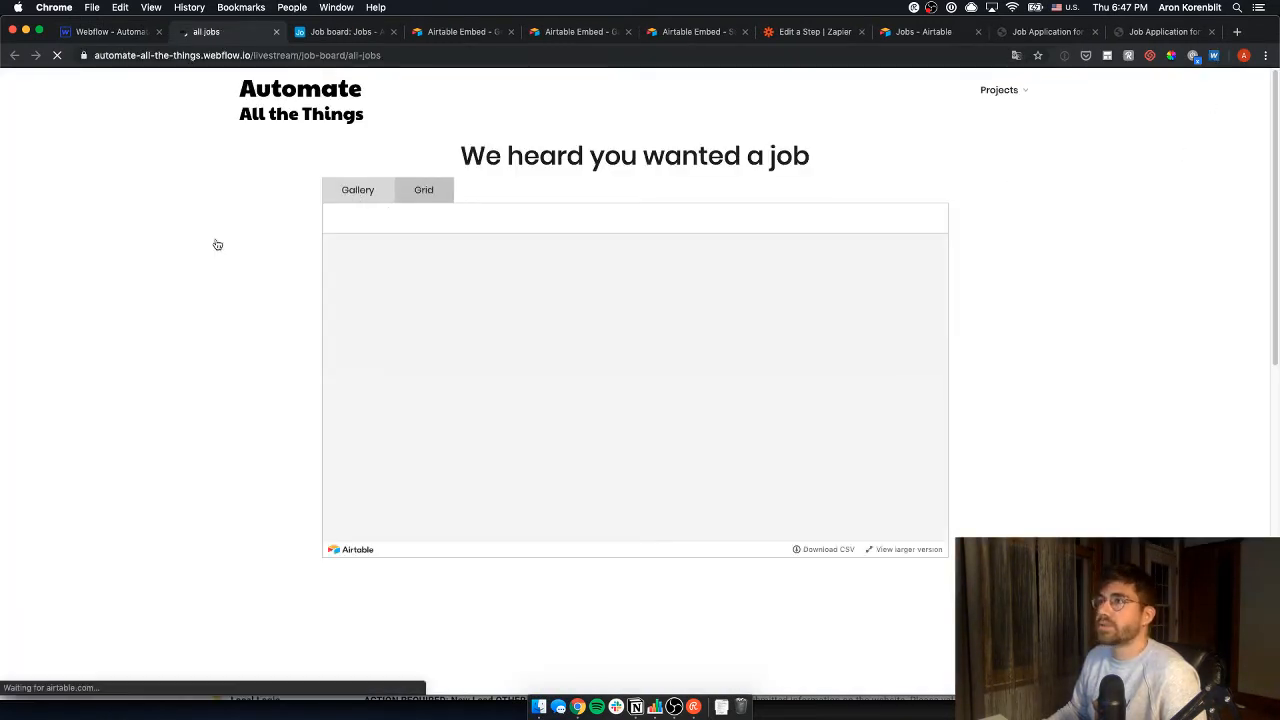
pyautogui.click(376, 194)
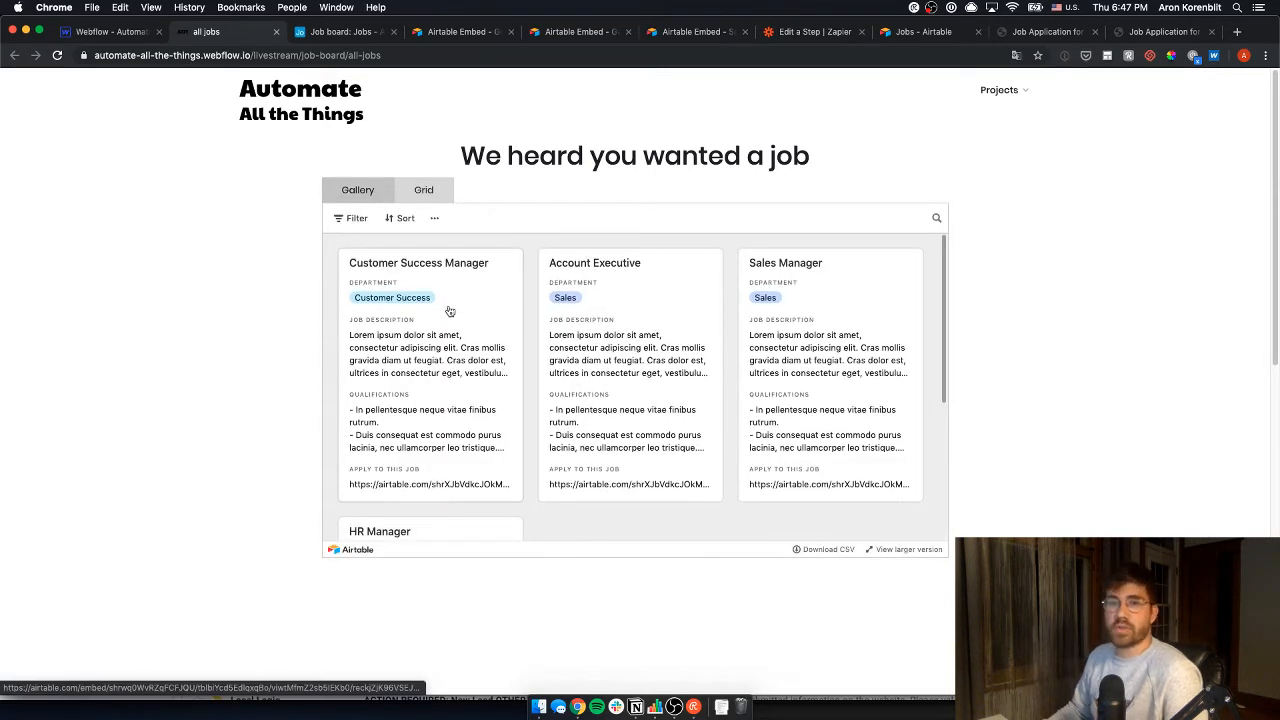
pyautogui.click(447, 354)
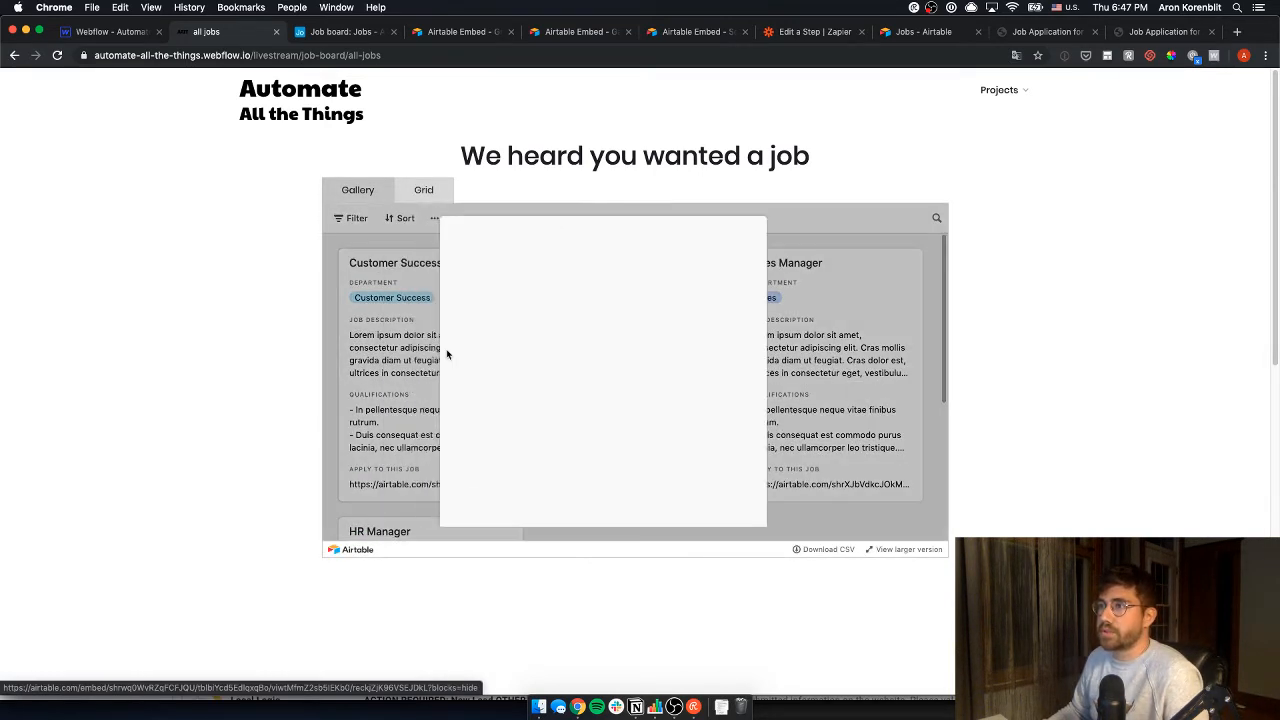
pyautogui.scroll(-3, 626, 349)
pyautogui.scroll(3, 622, 346)
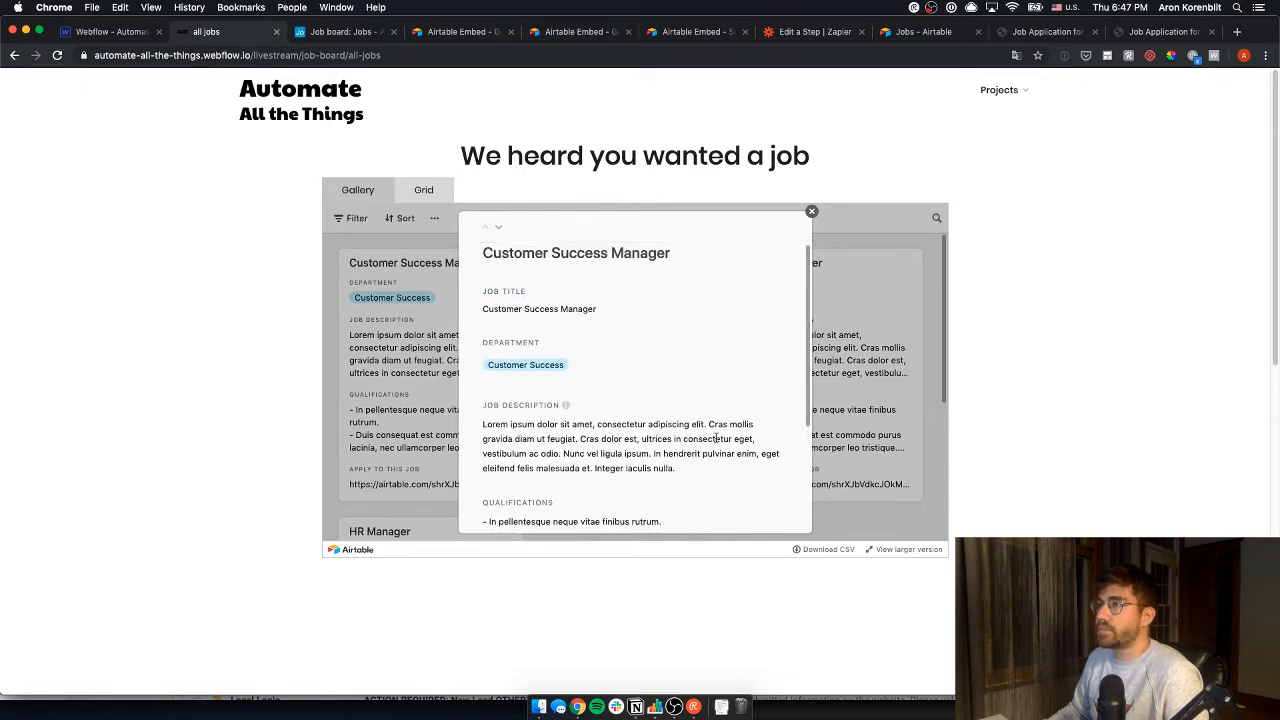
pyautogui.click(812, 213)
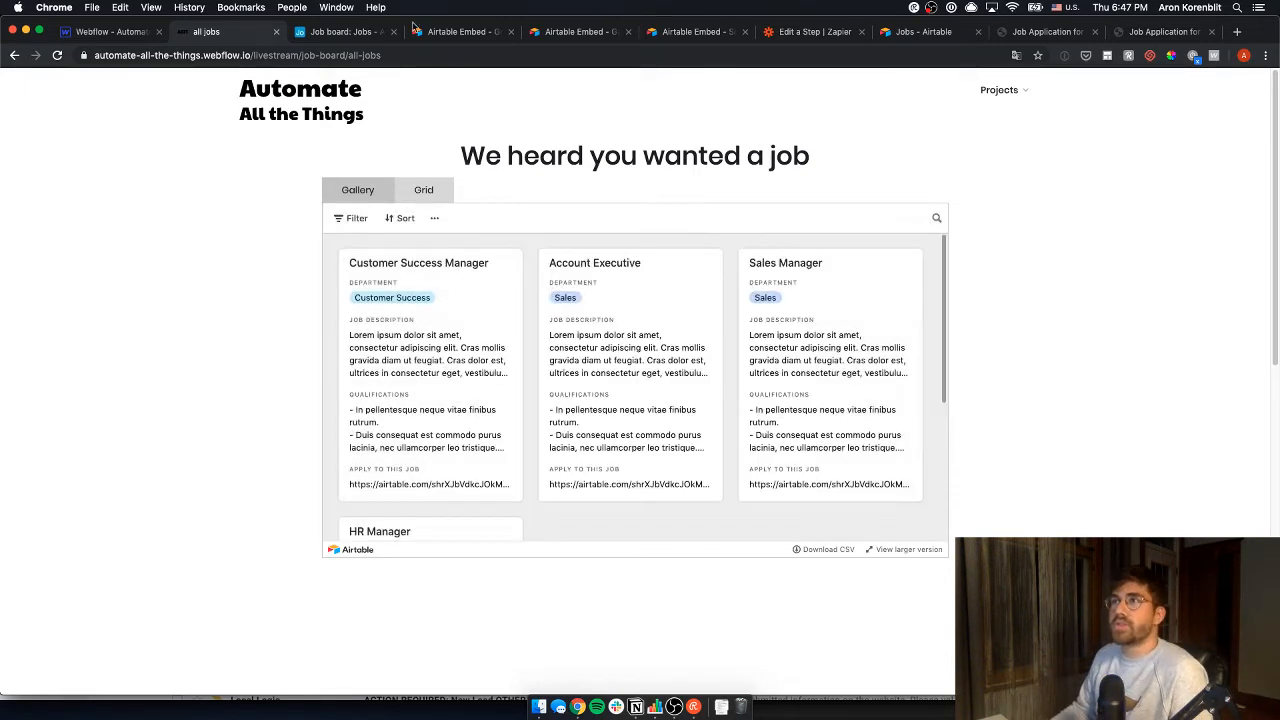
pyautogui.click(368, 28)
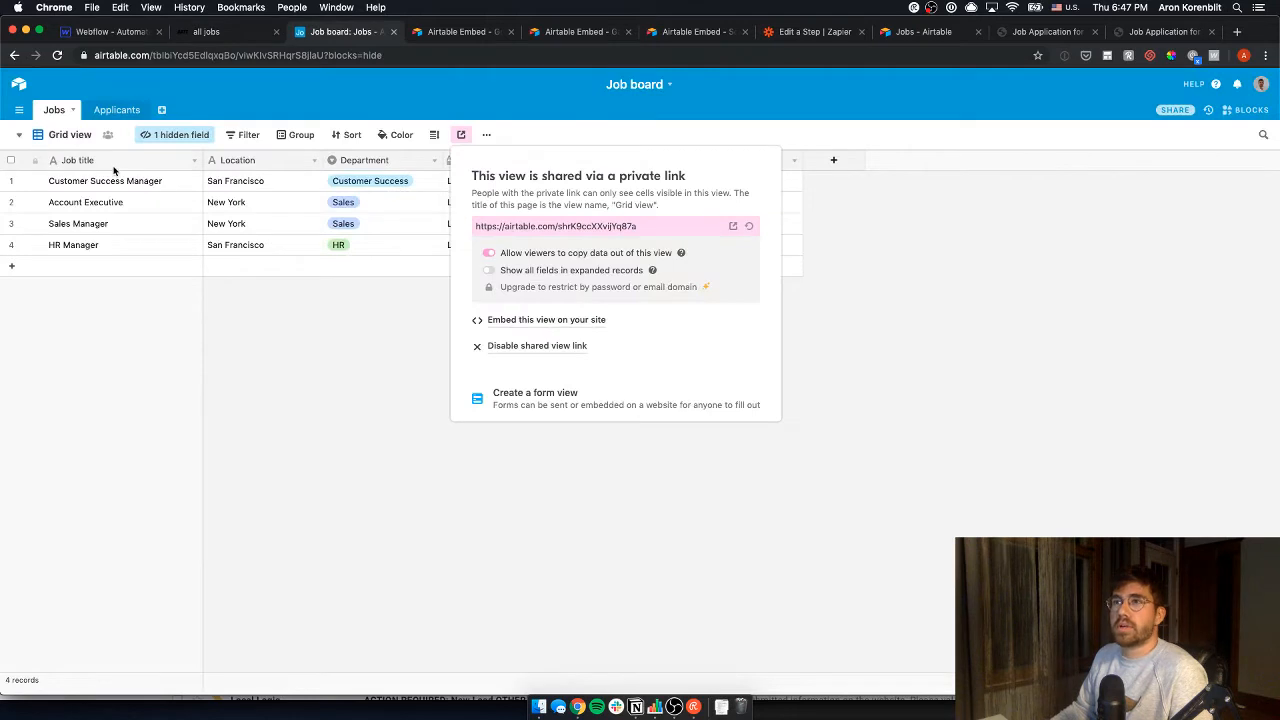
# - Open the Applicants table's application form in its own browser tab
pyautogui.click(294, 407)
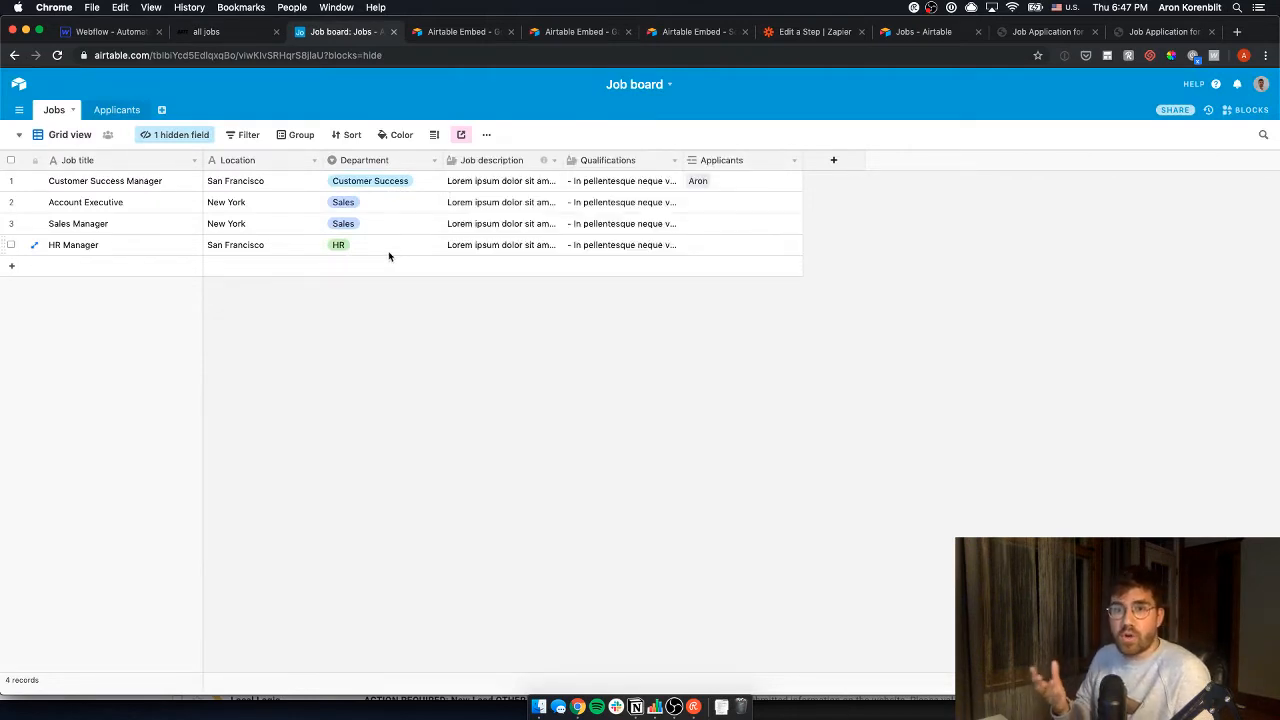
pyautogui.click(111, 110)
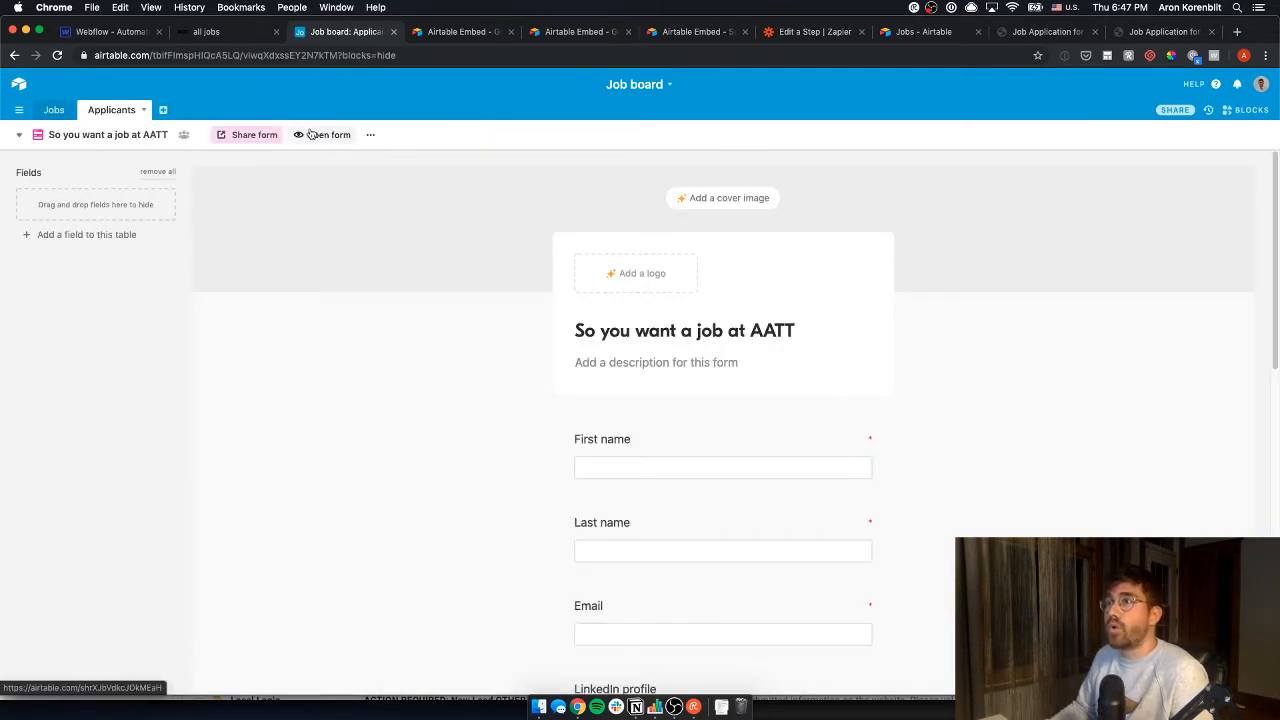
pyautogui.click(328, 134)
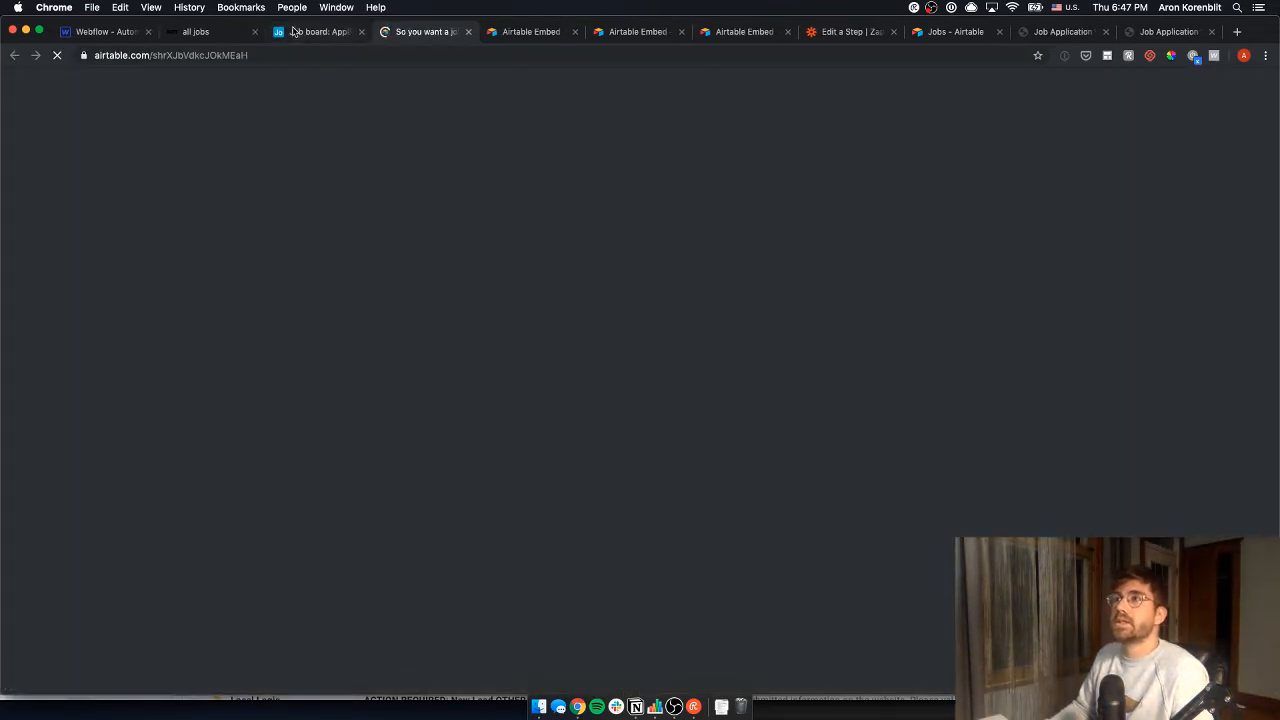
pyautogui.click(200, 32)
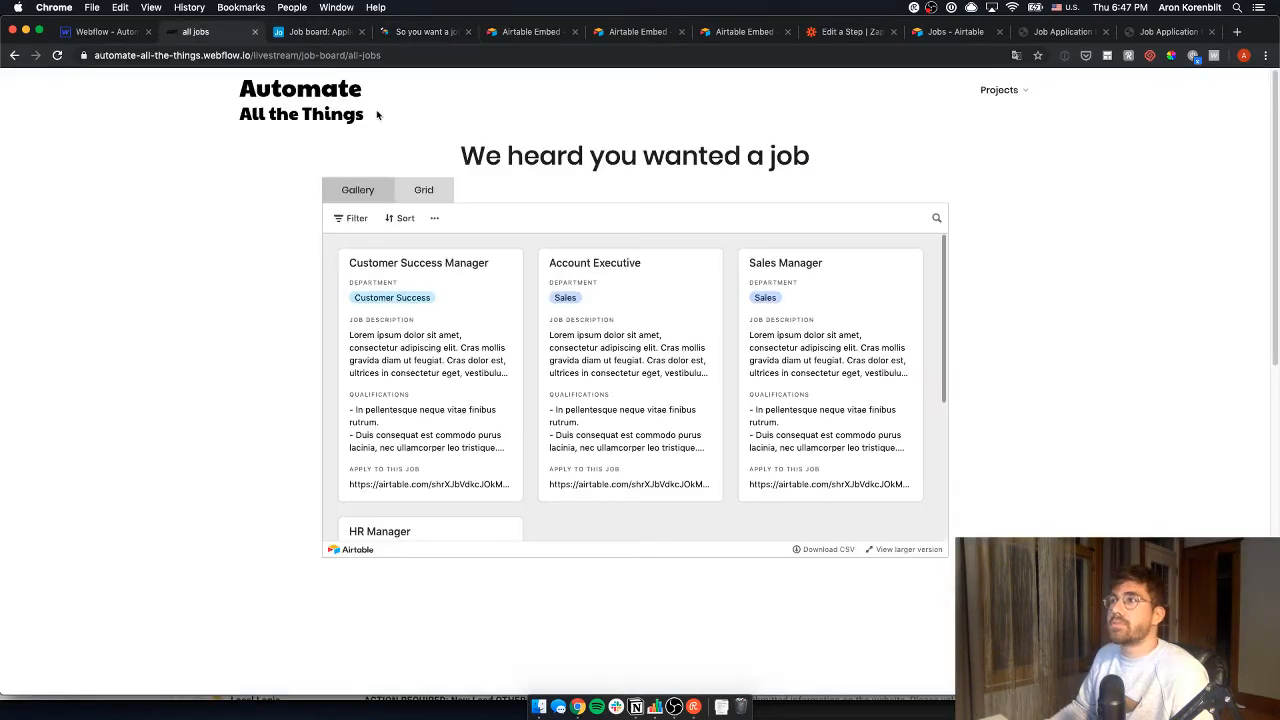
# - Preview the Customer Success Manager job on the live page, then return to the Airtable form
pyautogui.click(415, 282)
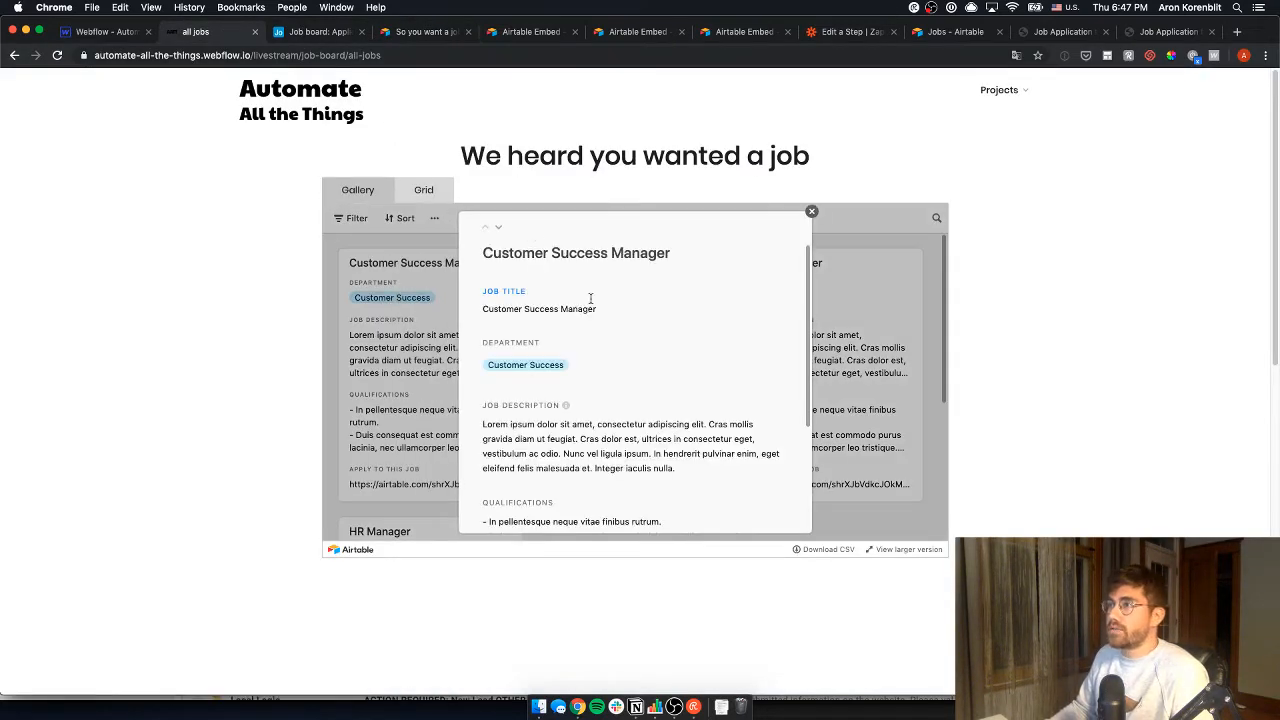
pyautogui.scroll(-2, 805, 232)
pyautogui.scroll(2, 805, 232)
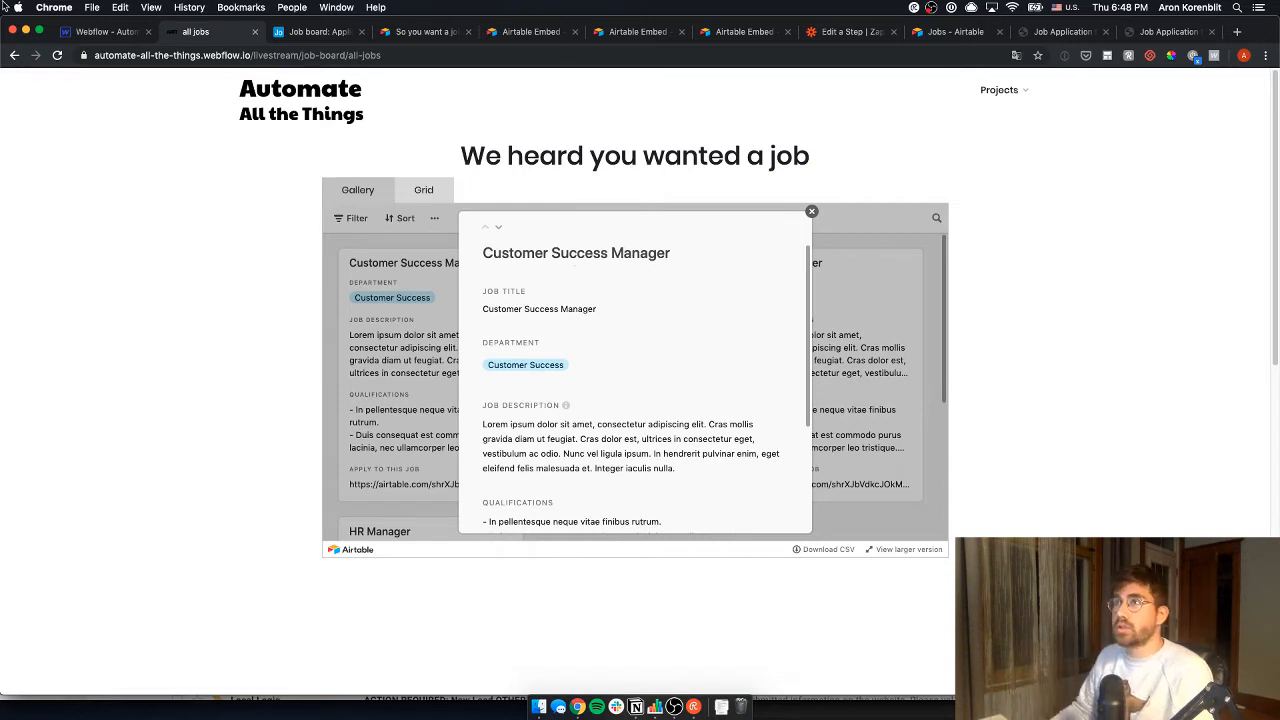
pyautogui.click(320, 31)
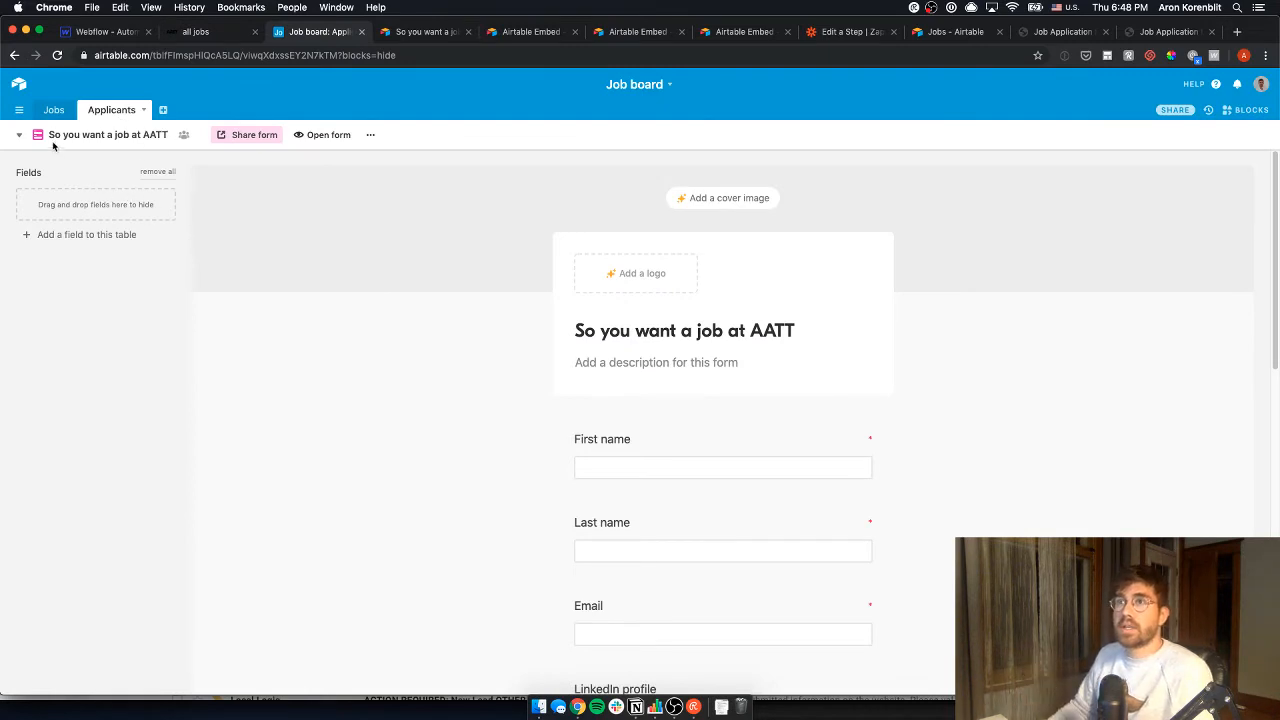
# - Copy the private share link of the 'So you want a job at AATT' form
pyautogui.scroll(-5, 651, 523)
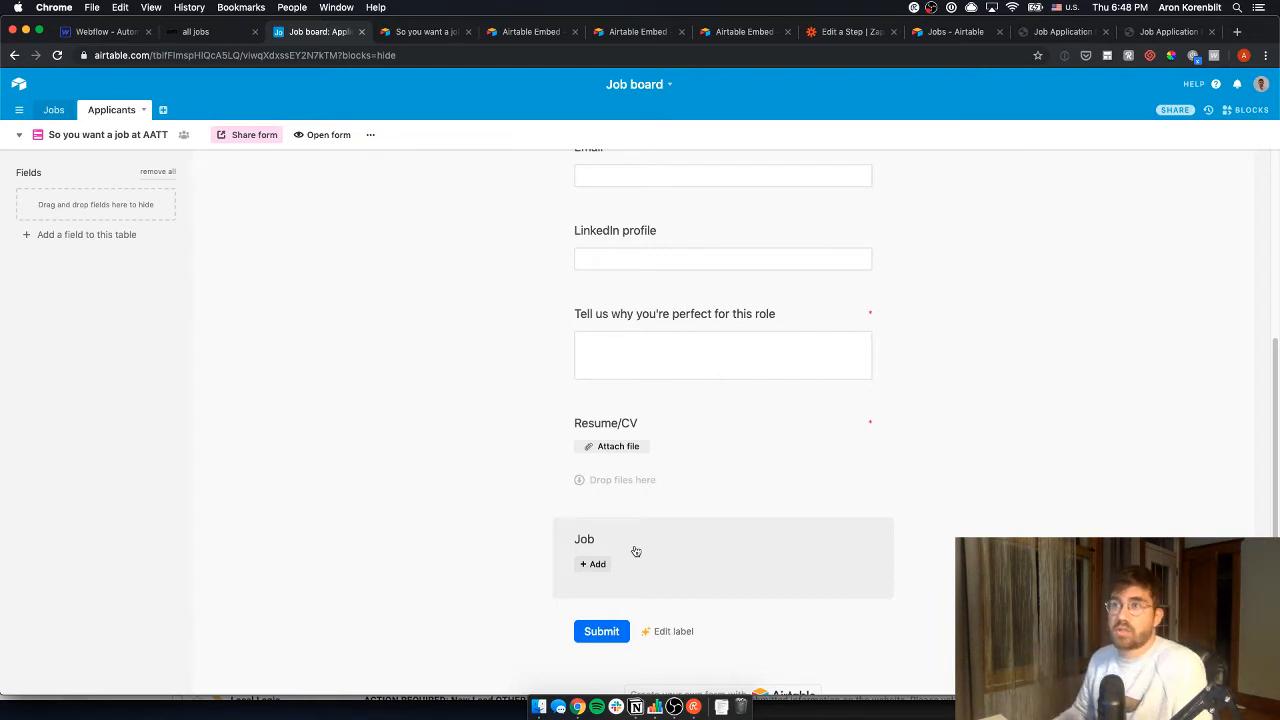
pyautogui.click(53, 112)
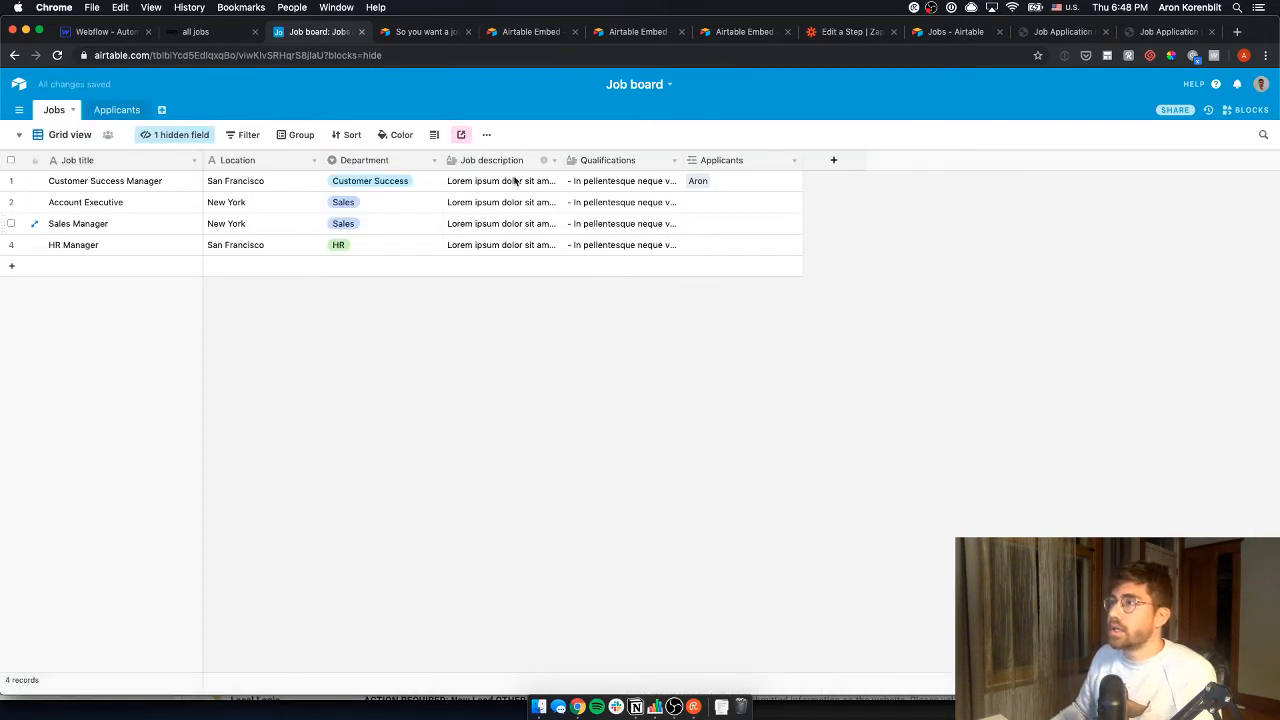
pyautogui.click(120, 113)
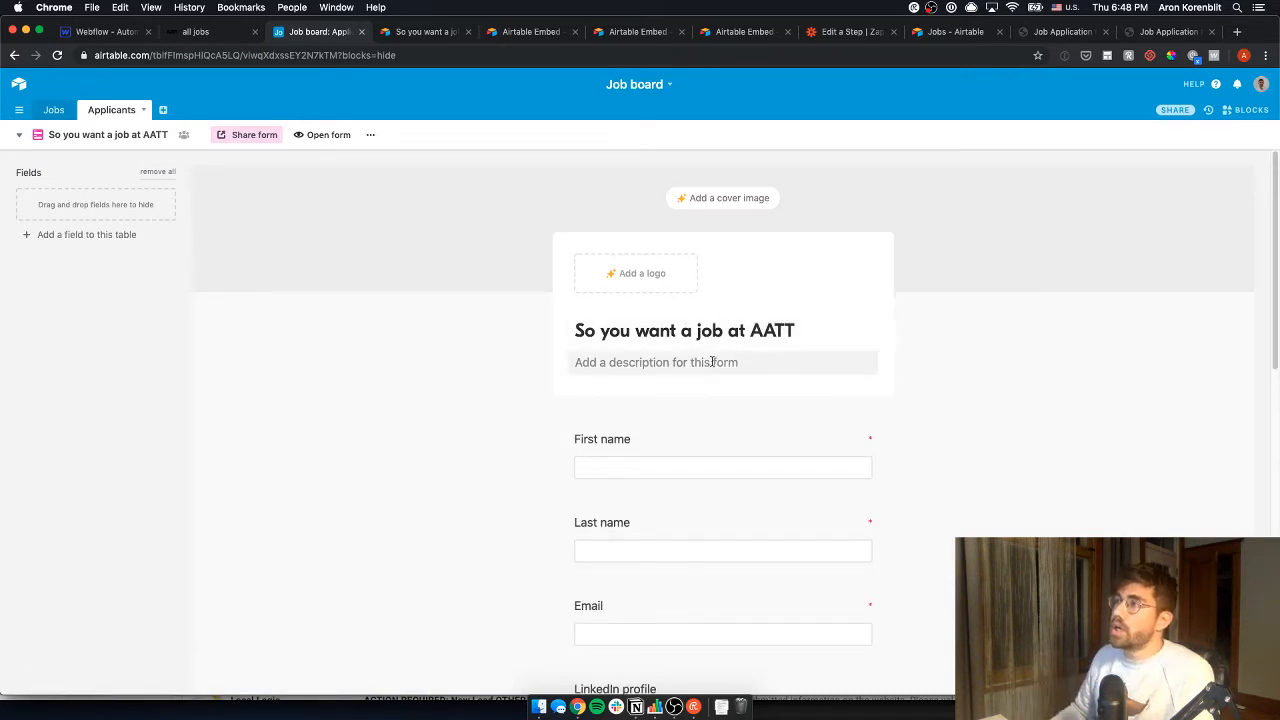
pyautogui.scroll(-3, 714, 363)
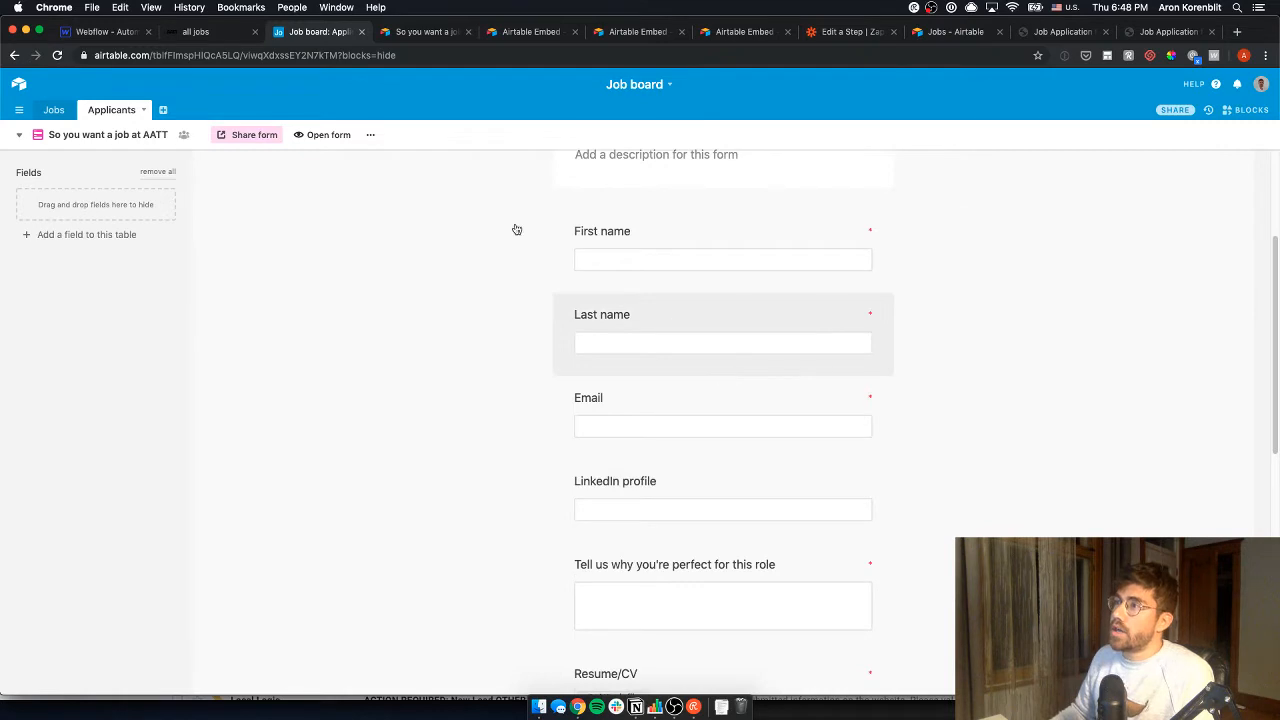
pyautogui.click(268, 135)
pyautogui.click(380, 228)
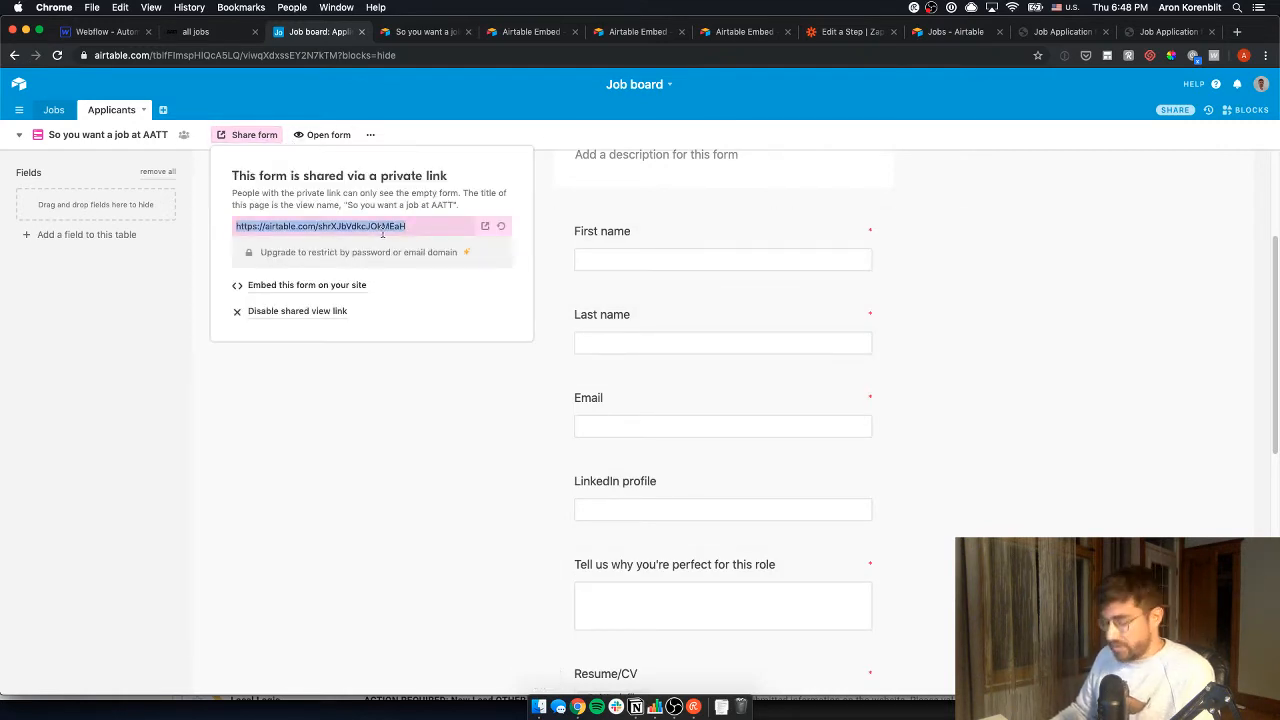
# - Add a URL field named 'Application form' to the Jobs table
pyautogui.click(52, 110)
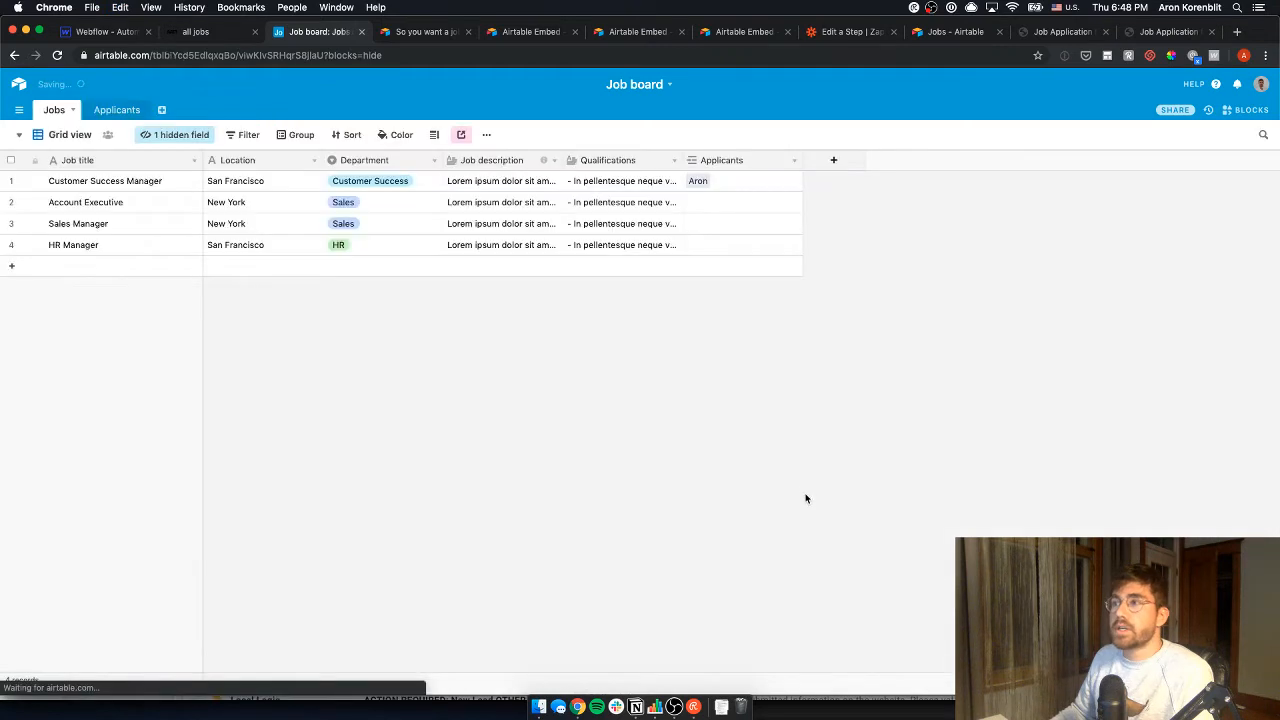
pyautogui.click(836, 160)
pyautogui.write('J')
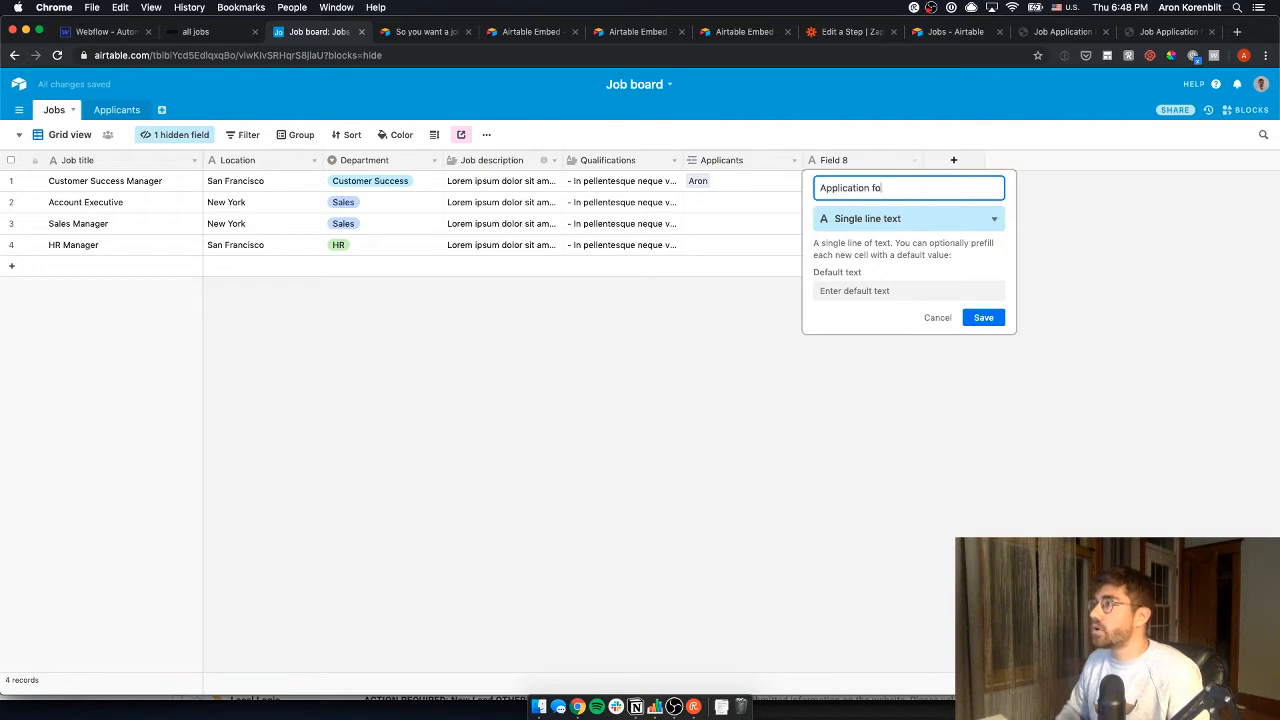
pyautogui.click(940, 217)
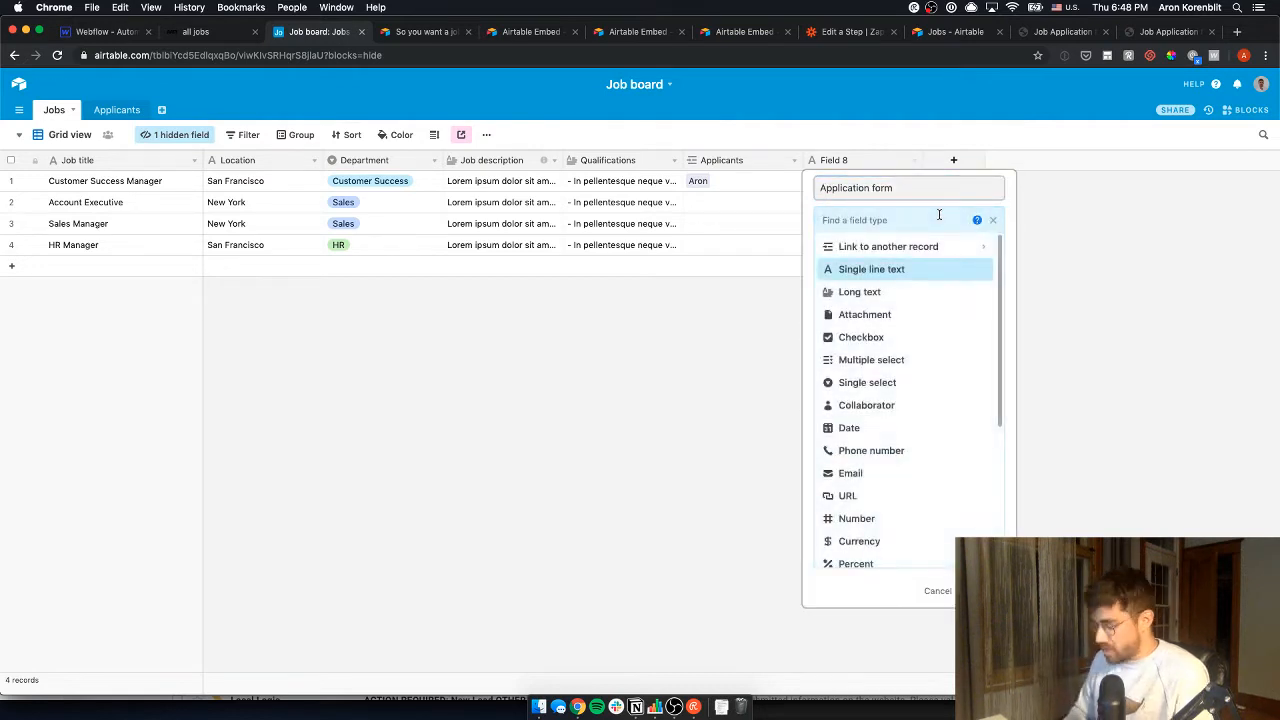
pyautogui.write('u')
pyautogui.press('BackSpace')
pyautogui.write('link')
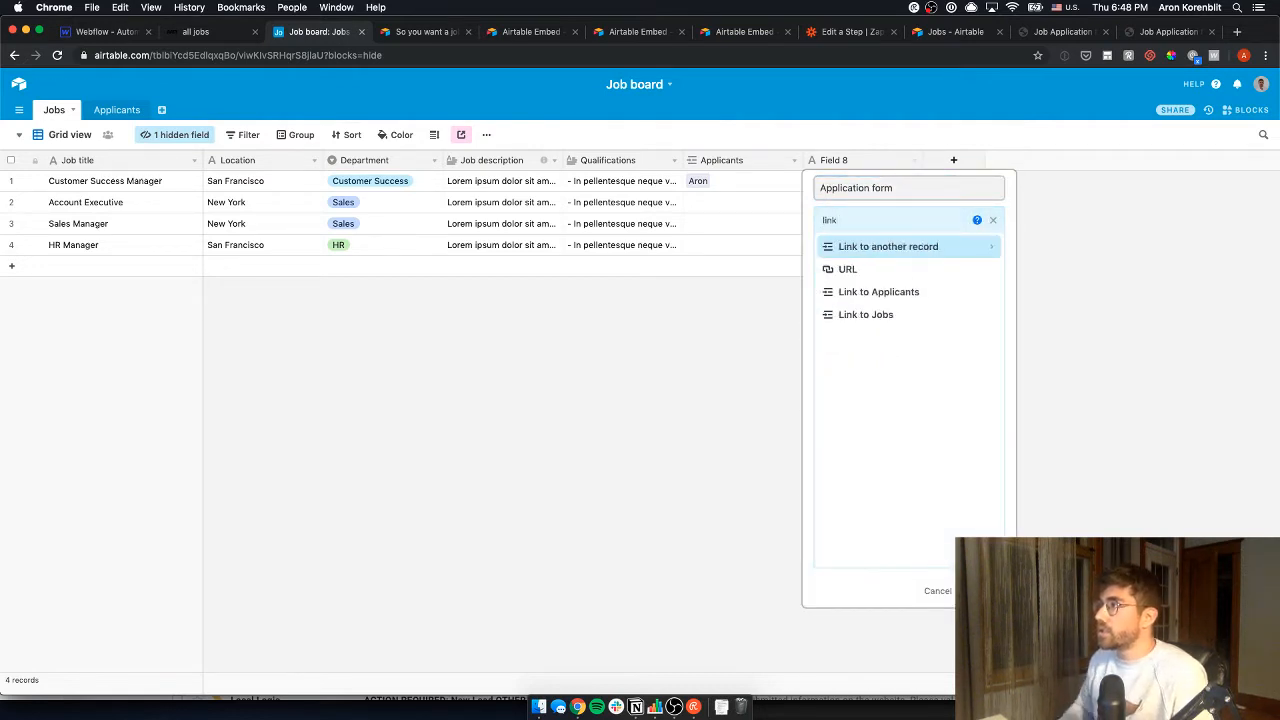
pyautogui.click(847, 269)
pyautogui.click(984, 283)
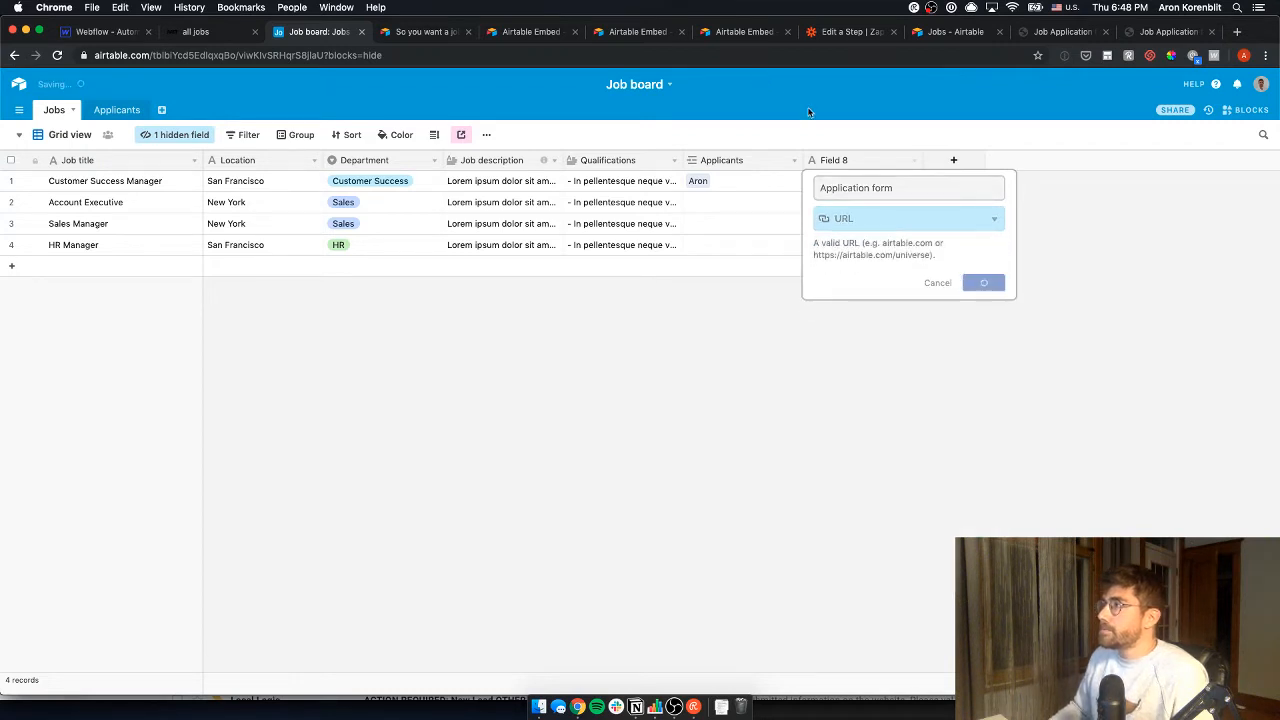
# - Paste the copied form link into Application form for all four job rows
pyautogui.click(856, 182)
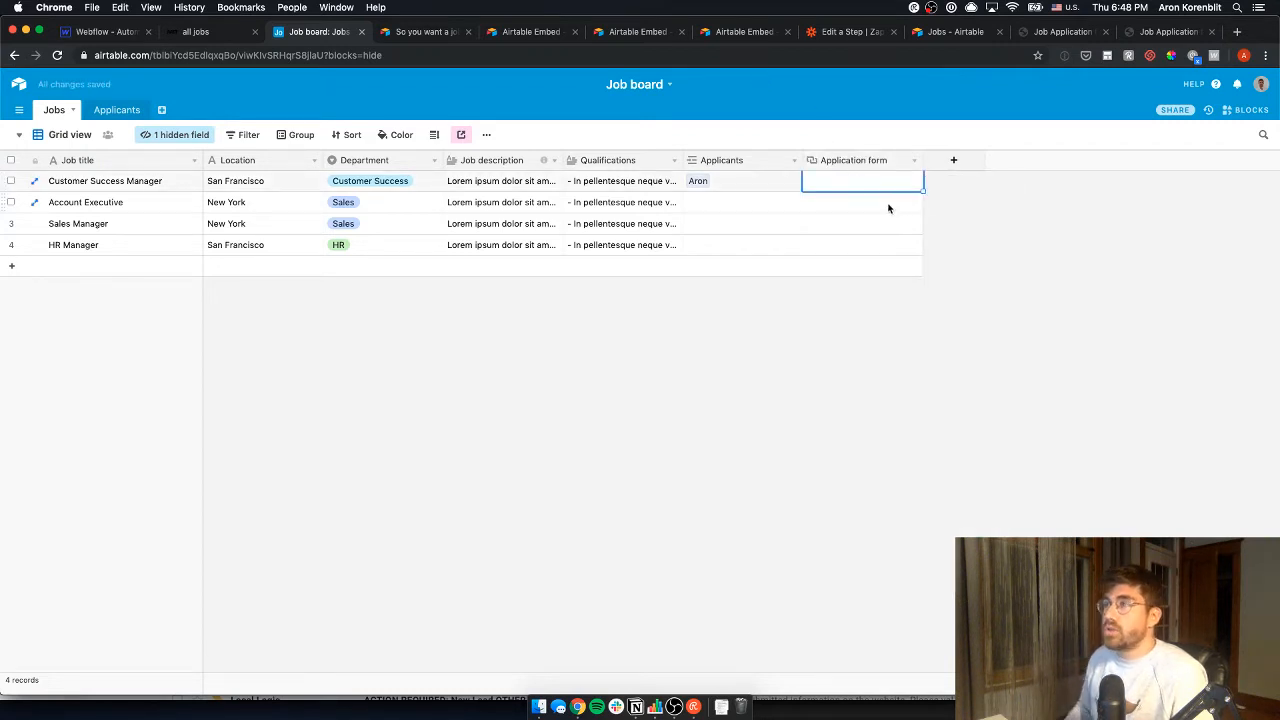
pyautogui.press('super+v')
pyautogui.press('Down')
pyautogui.press('super+v')
pyautogui.press('Down')
pyautogui.press('super+v')
pyautogui.press('Down')
pyautogui.press('super+v')
pyautogui.press('Up')
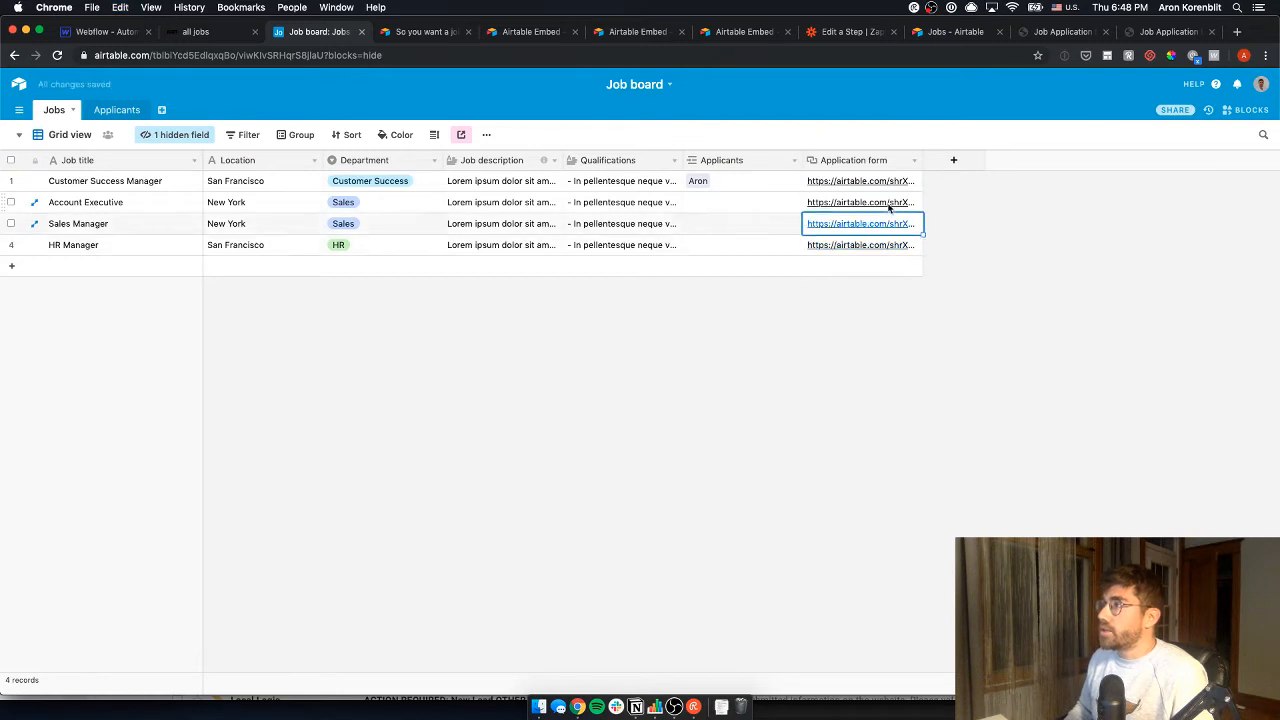
pyautogui.press('Up')
pyautogui.press('Up')
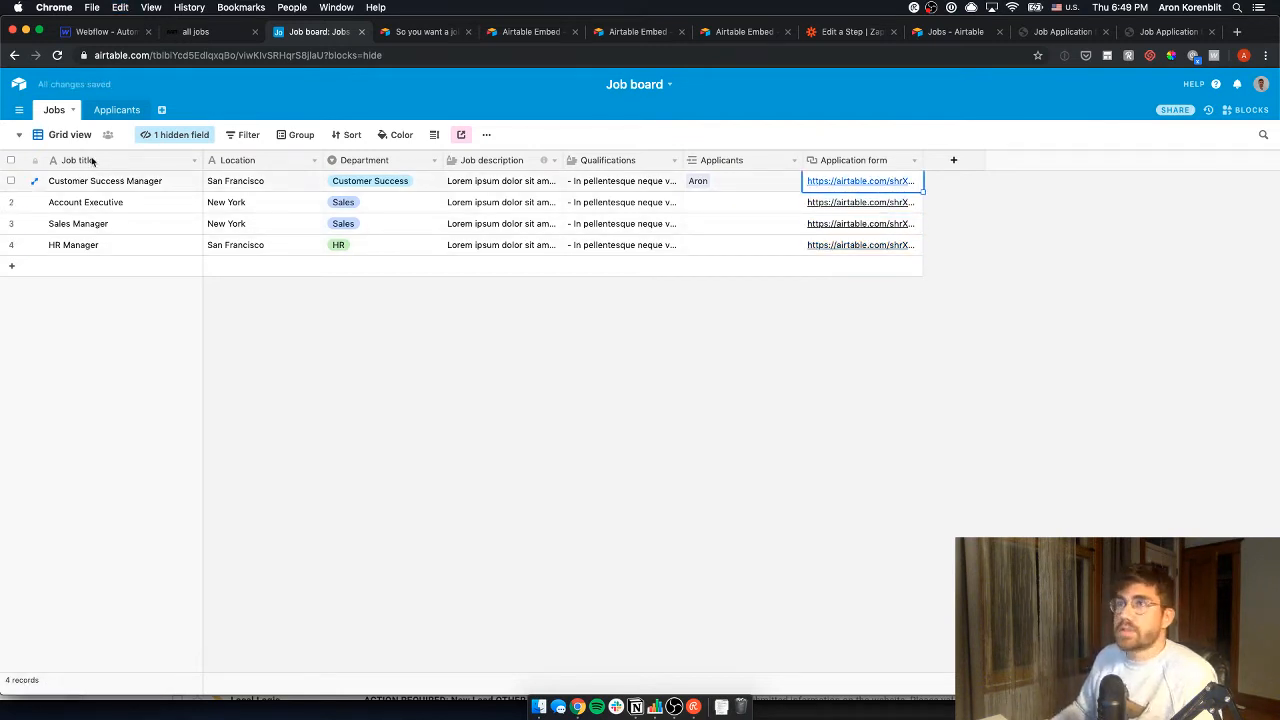
# - In Jobs Gallery view, replace 'Apply to this job' with 'Application form' on the cards
pyautogui.click(60, 134)
pyautogui.click(94, 194)
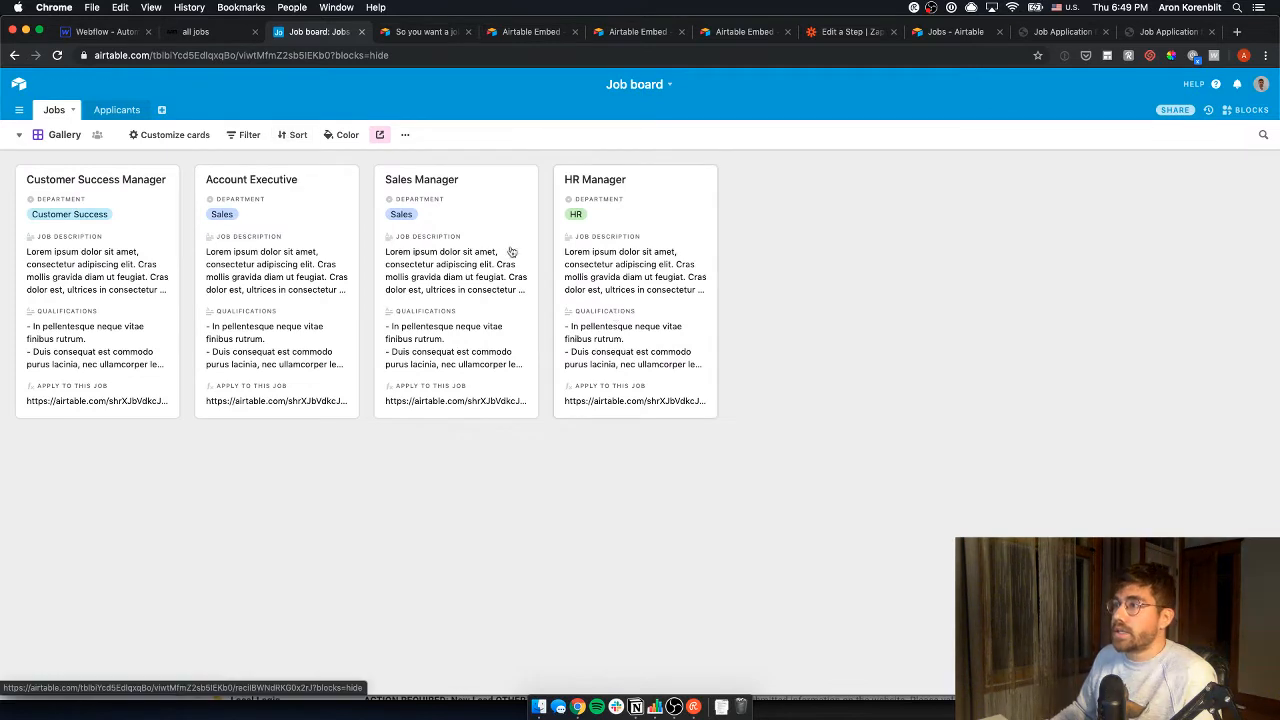
pyautogui.click(245, 135)
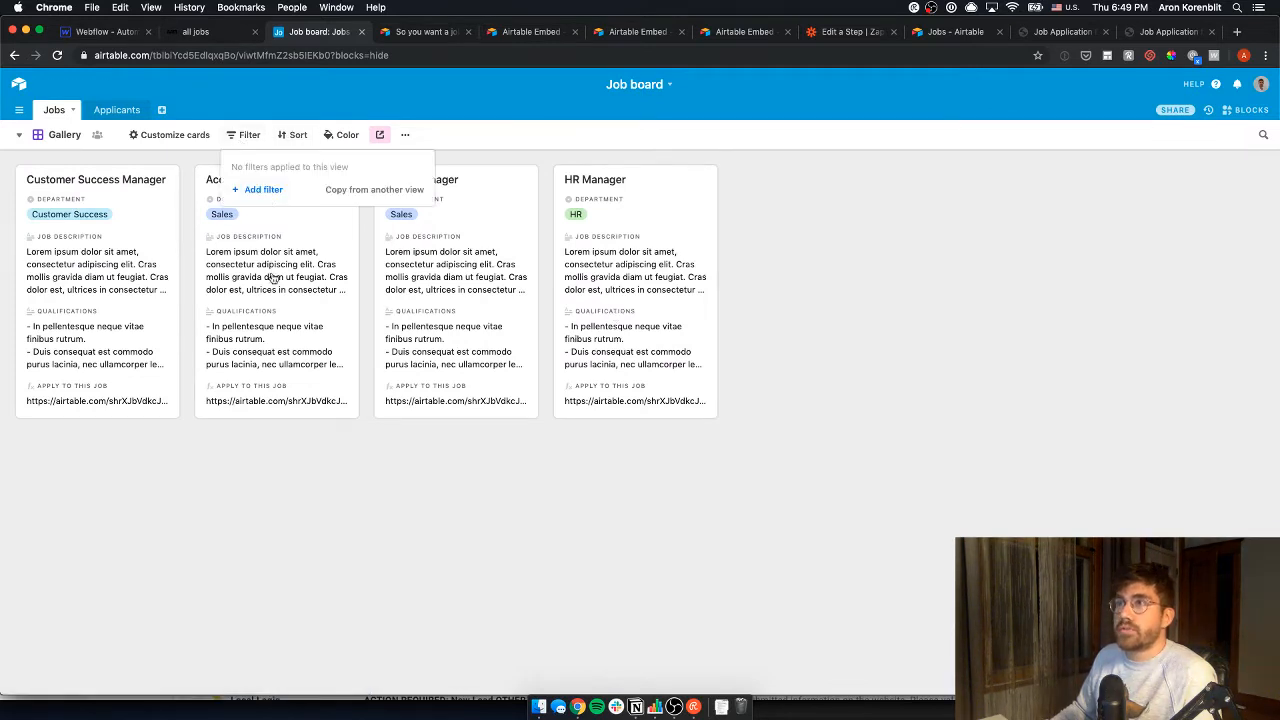
pyautogui.click(170, 134)
pyautogui.click(141, 263)
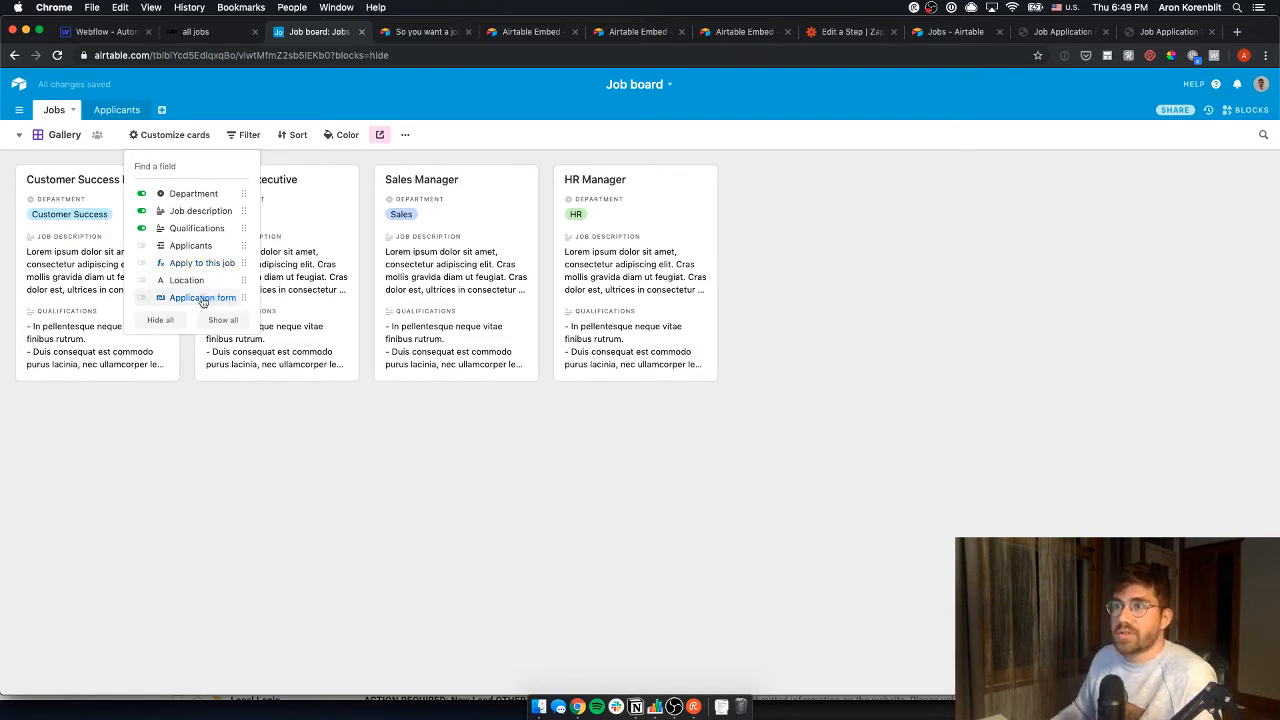
pyautogui.click(203, 300)
pyautogui.click(318, 460)
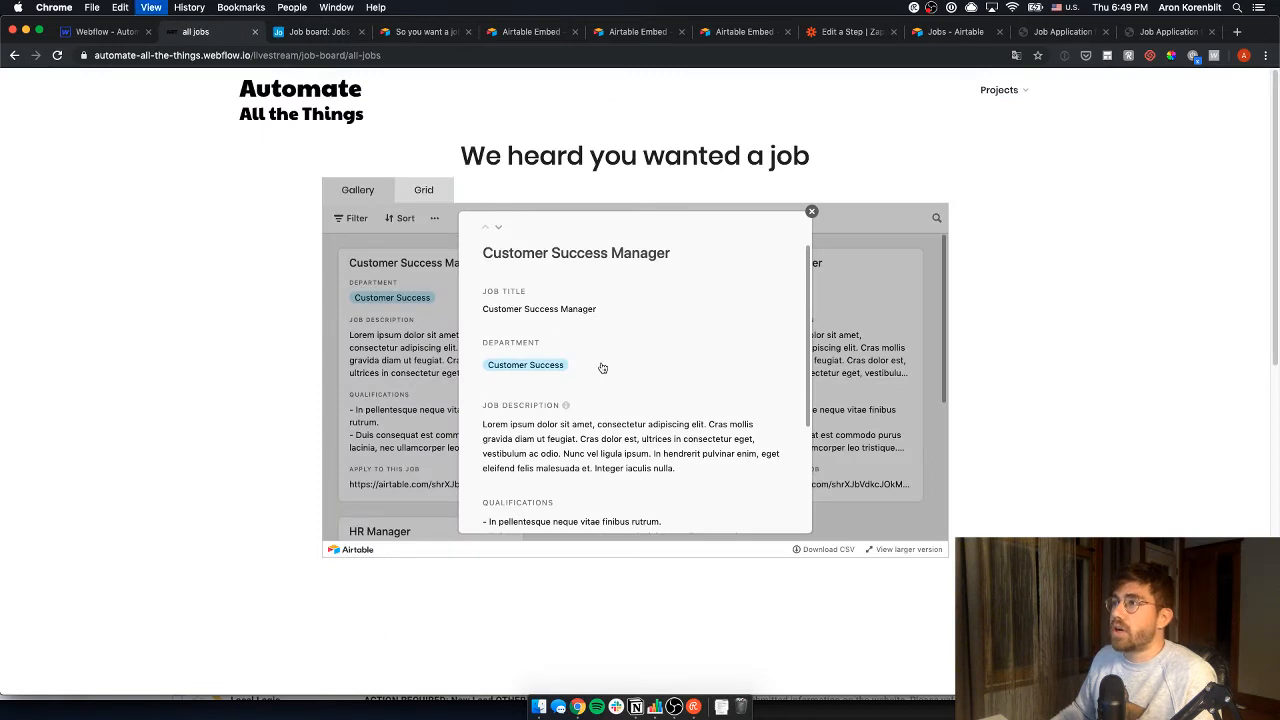
# - Reload the Webflow jobs page and follow the Customer Success Manager job's application form link
pyautogui.press('super+r')
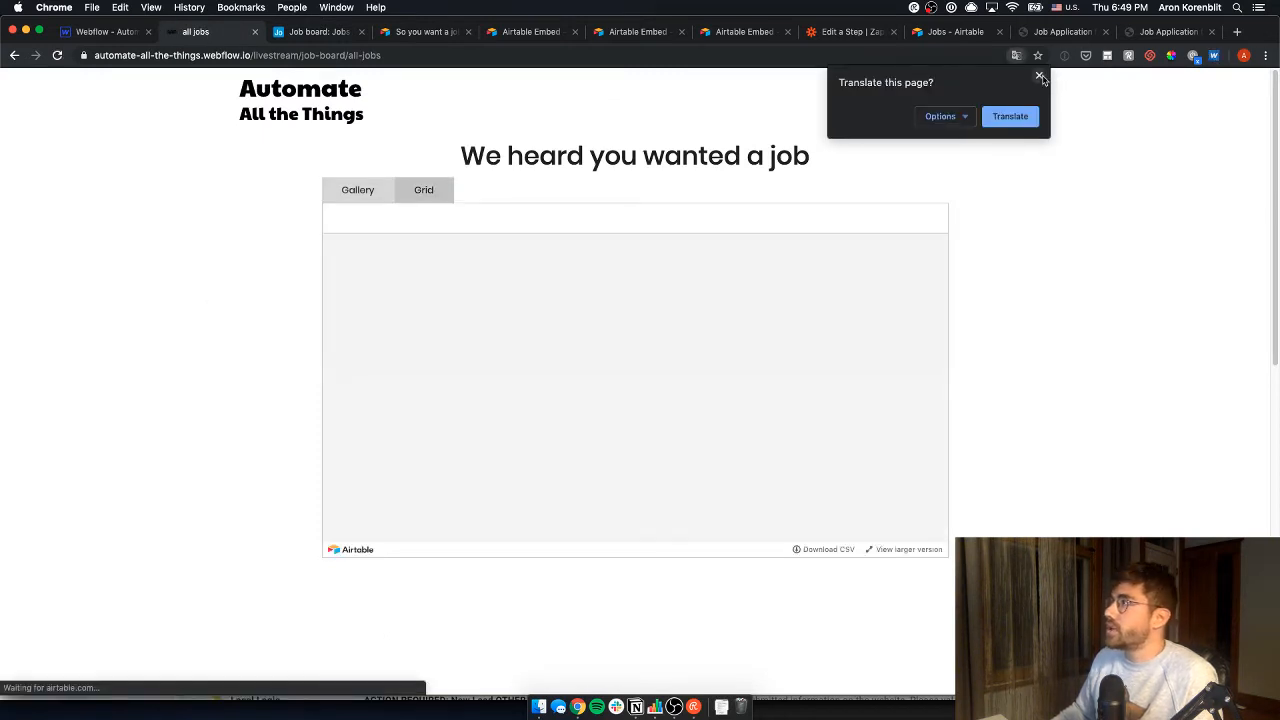
pyautogui.click(1039, 76)
pyautogui.click(345, 195)
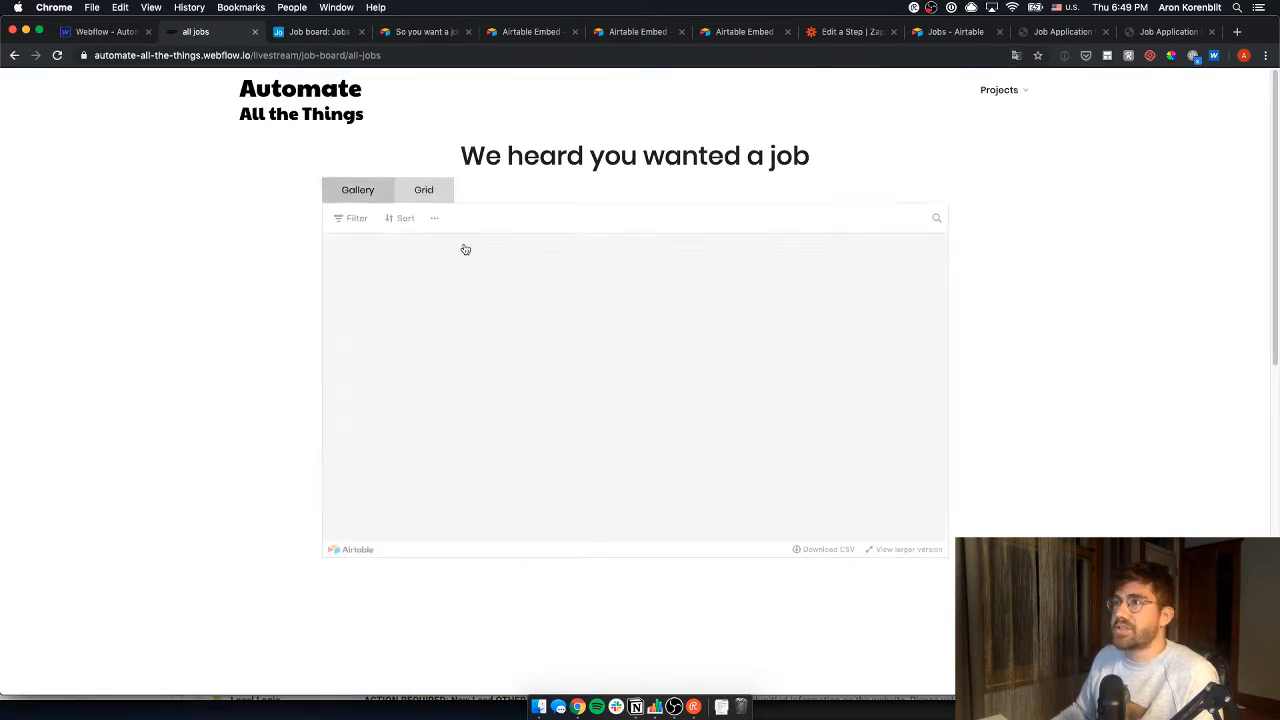
pyautogui.click(400, 338)
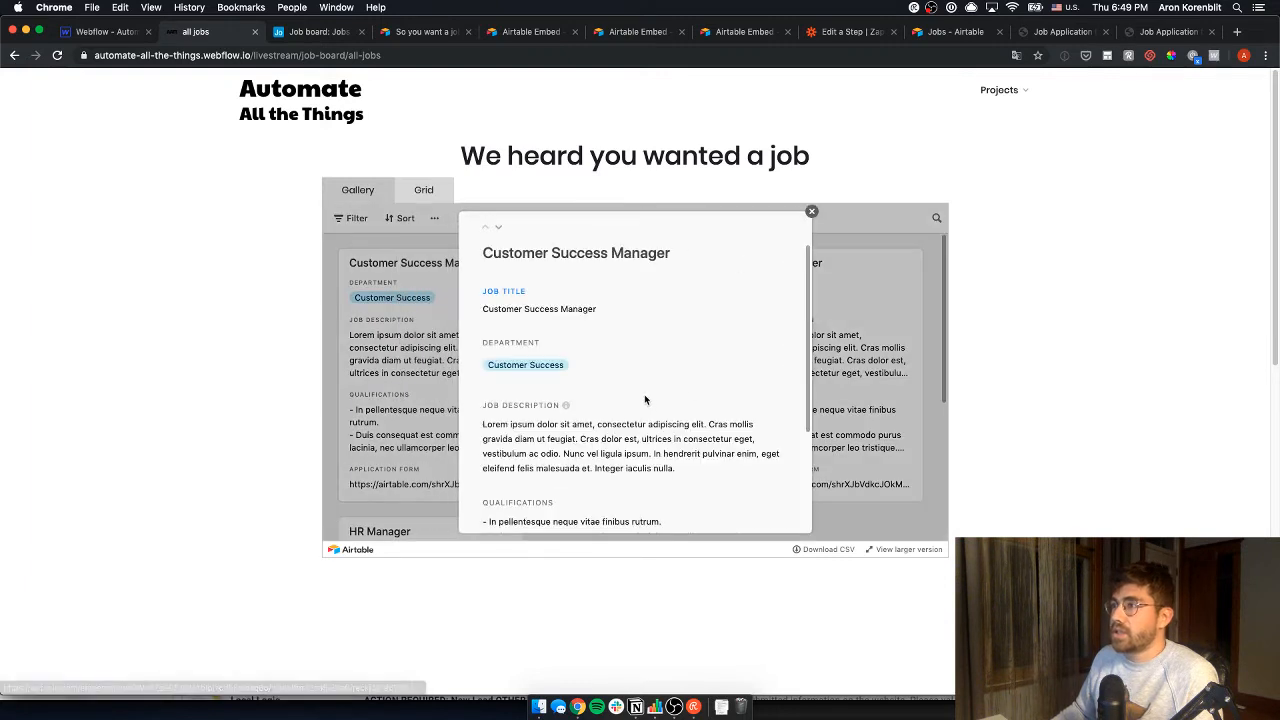
pyautogui.scroll(-3, 640, 405)
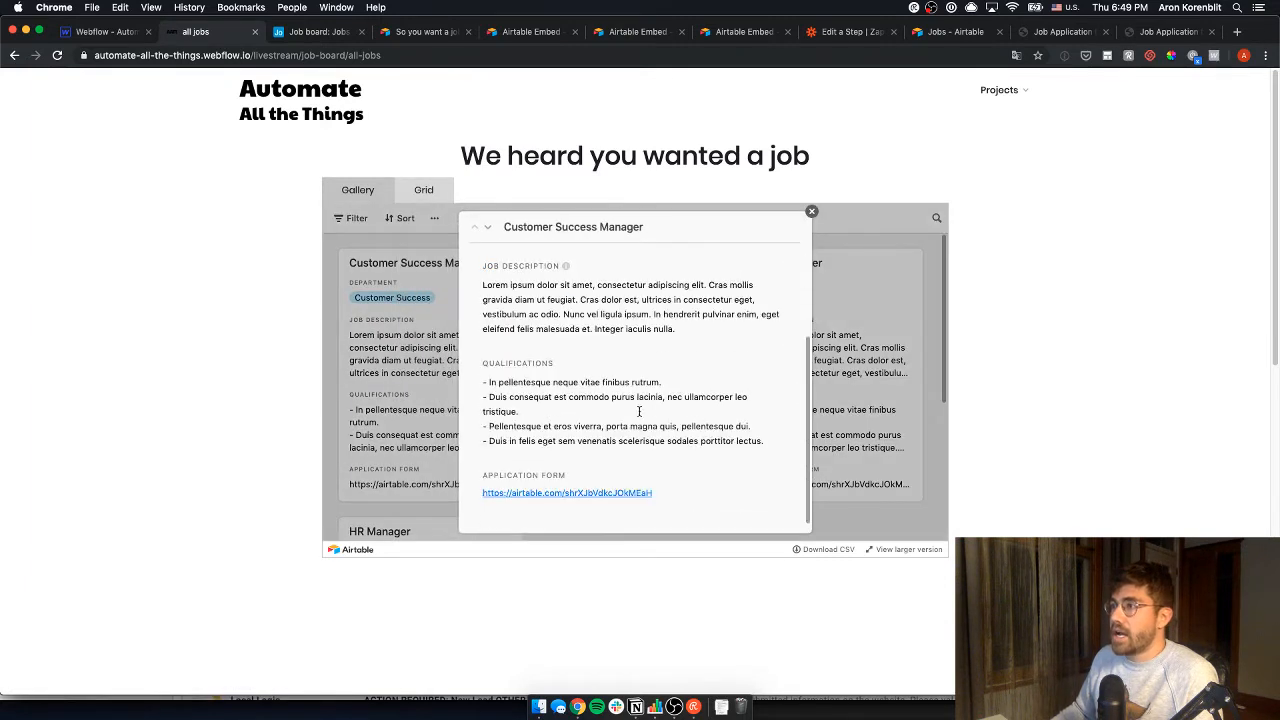
pyautogui.click(580, 493)
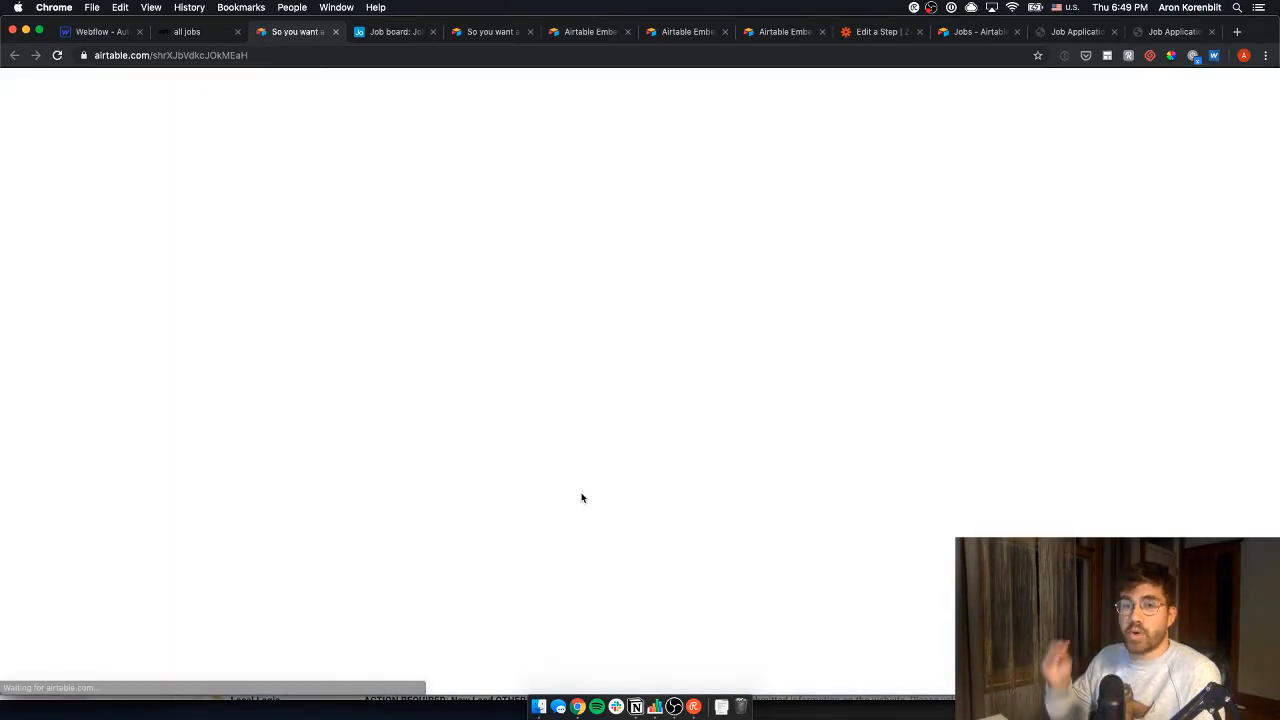
# - Check the form's Job field options without choosing a job, leaving it blank
pyautogui.scroll(-1, 499, 274)
pyautogui.scroll(-5, 499, 274)
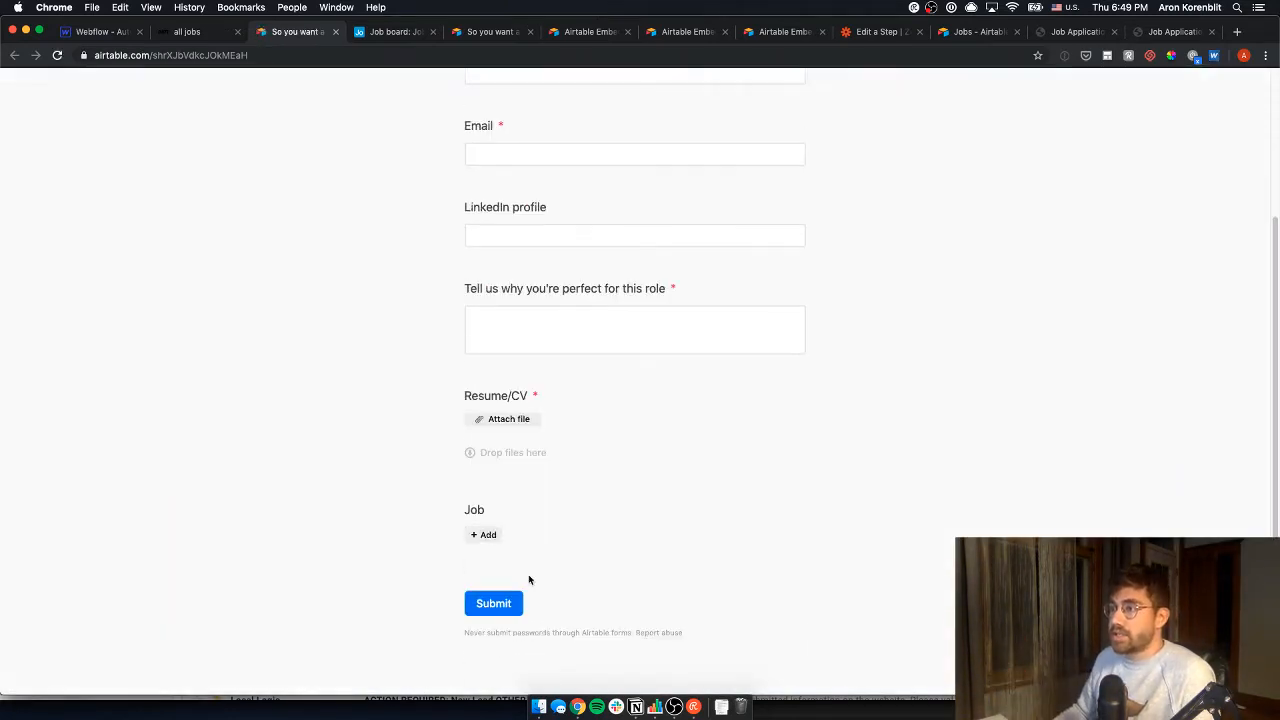
pyautogui.click(486, 534)
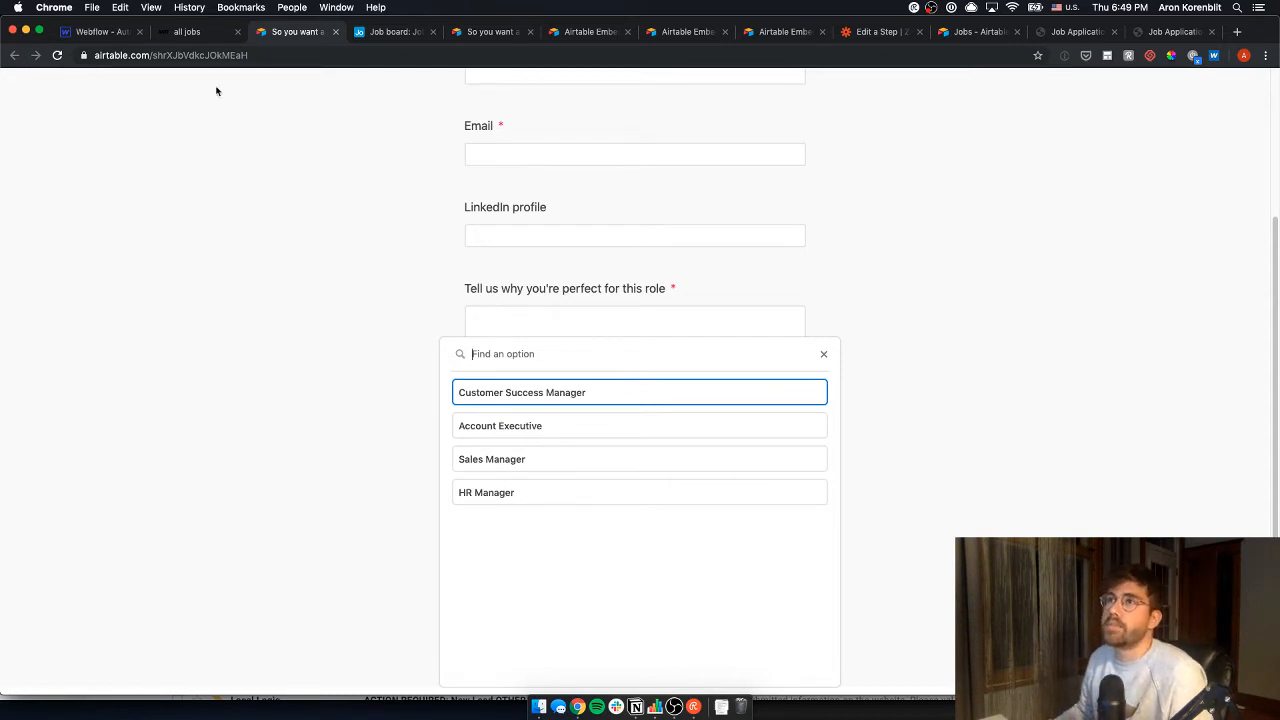
pyautogui.click(301, 290)
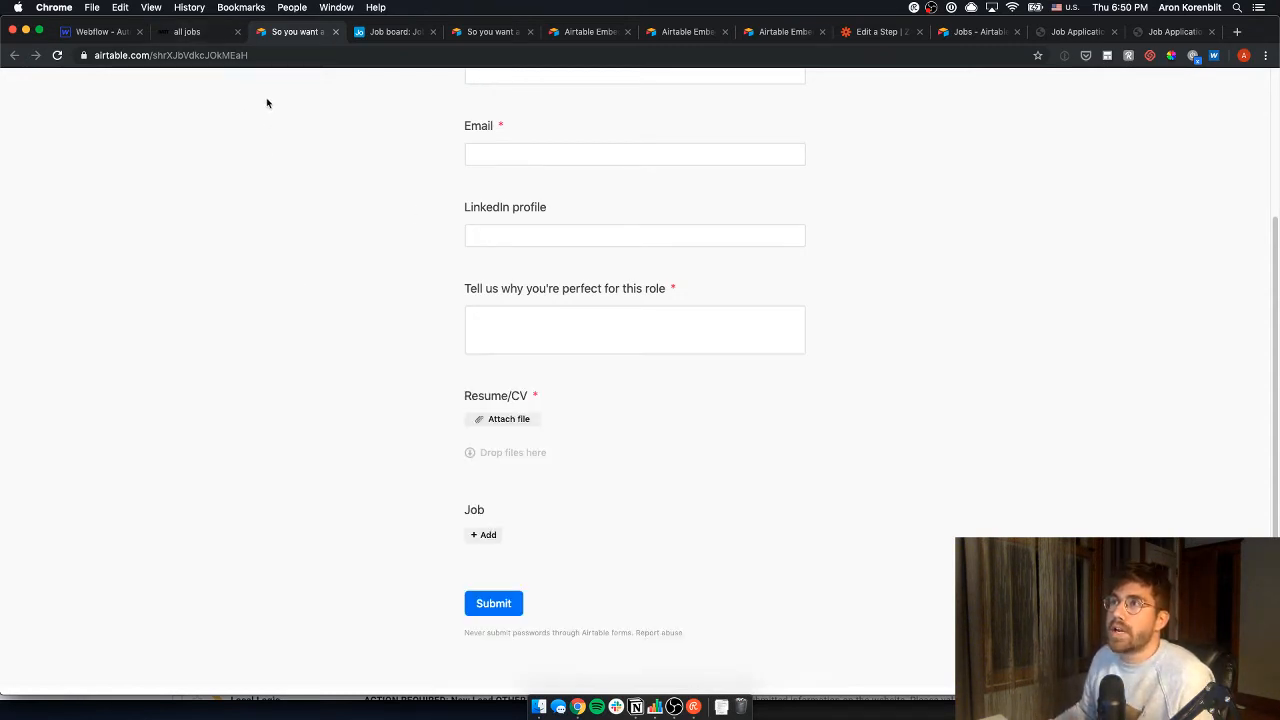
pyautogui.click(280, 55)
# - Load the form with '?prefill_name=test' appended to its URL
pyautogui.write('?prefille')
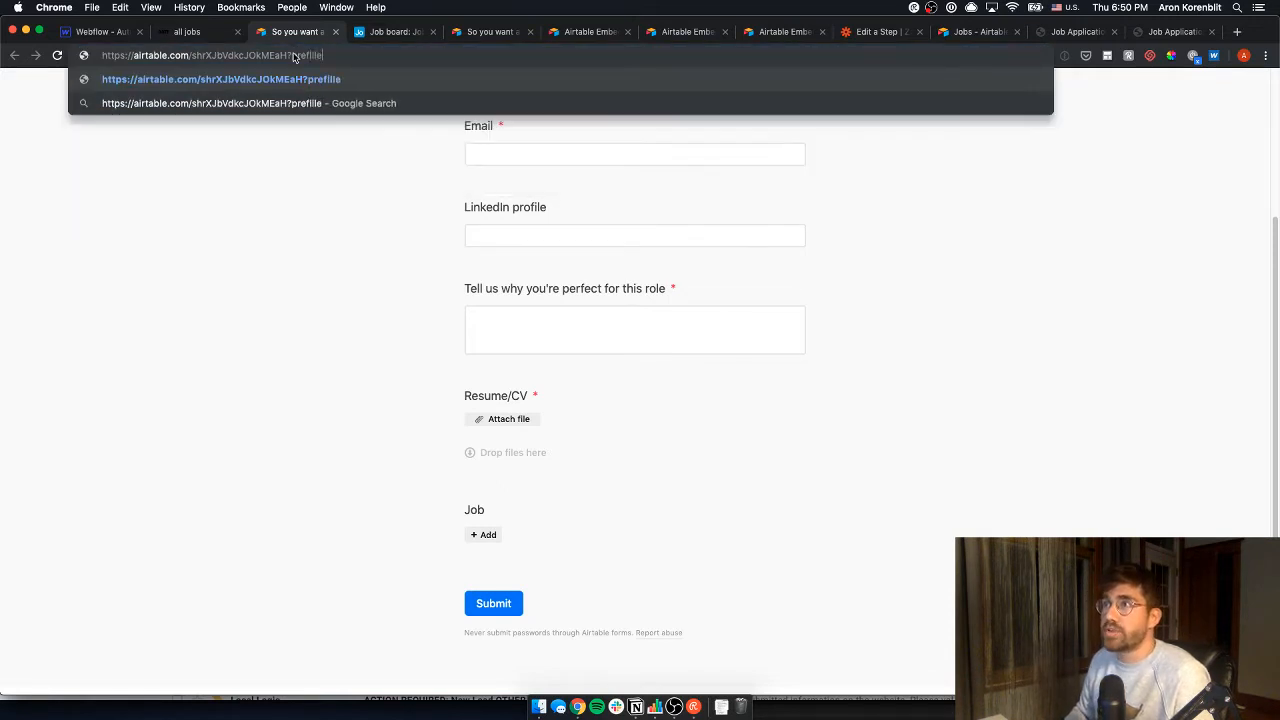
pyautogui.press('BackSpace')
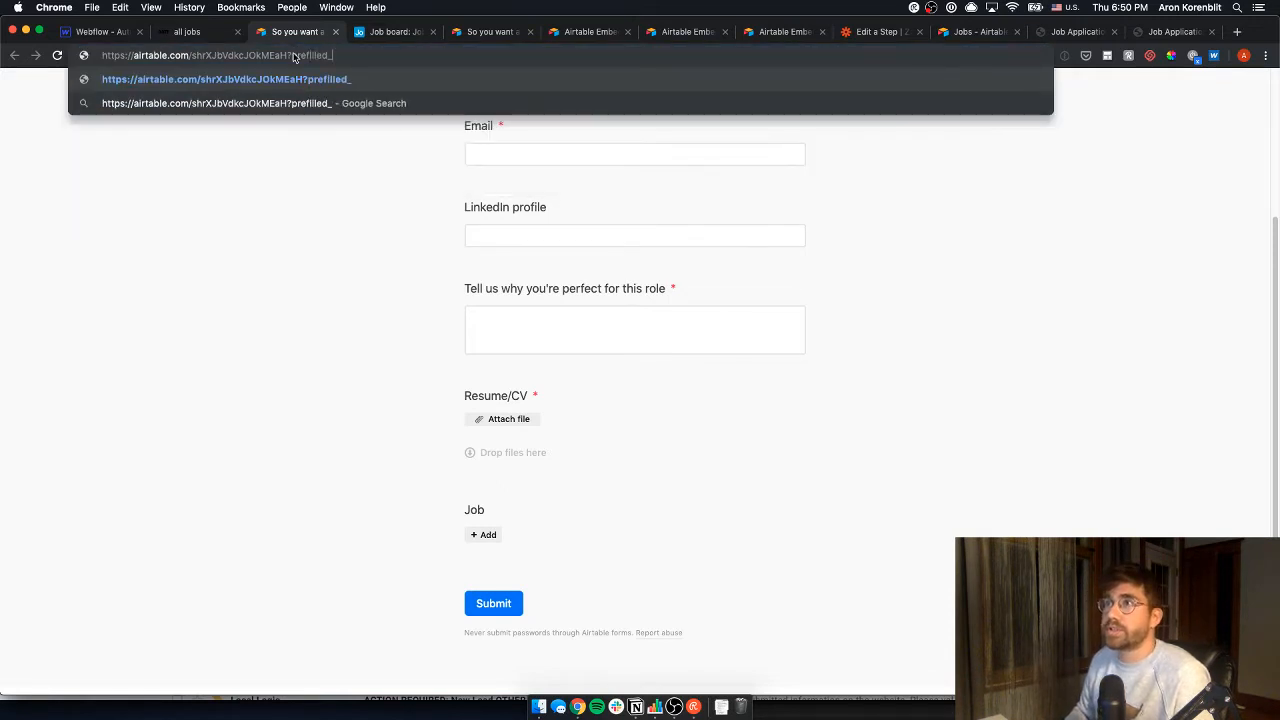
pyautogui.write('_job=')
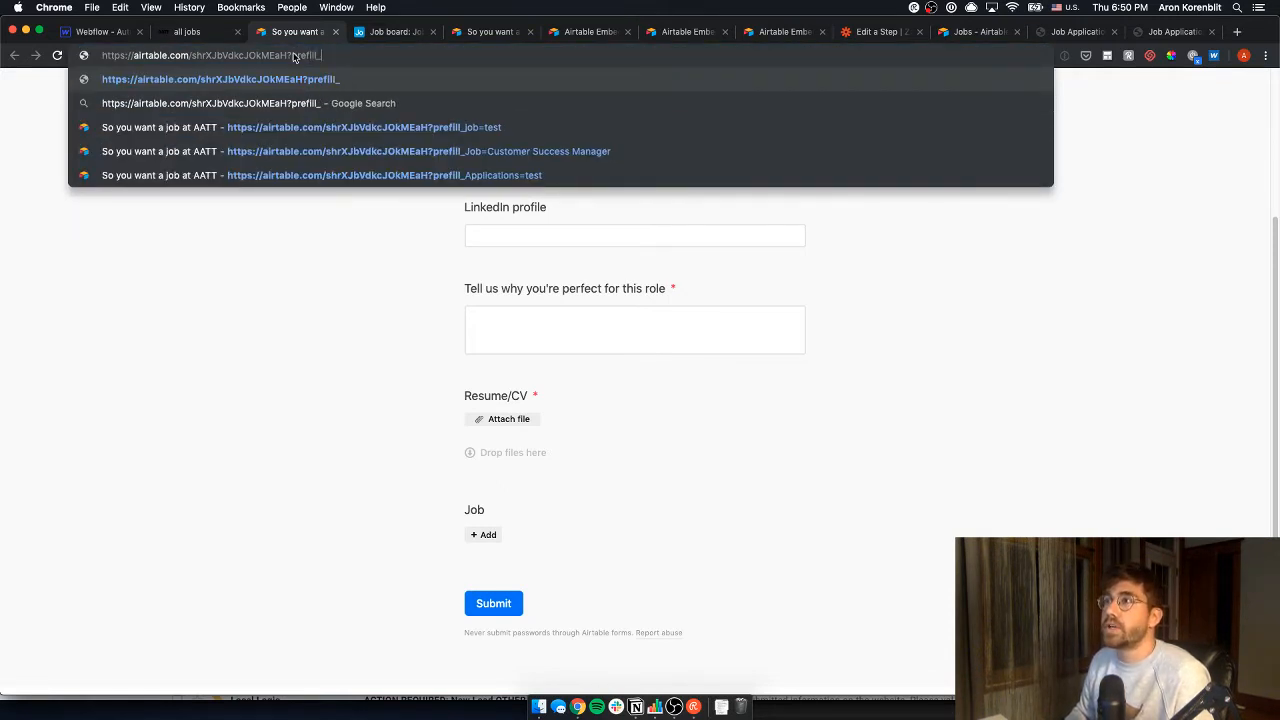
pyautogui.press('BackSpace')
pyautogui.press('BackSpace')
pyautogui.press('BackSpace')
pyautogui.press('BackSpace')
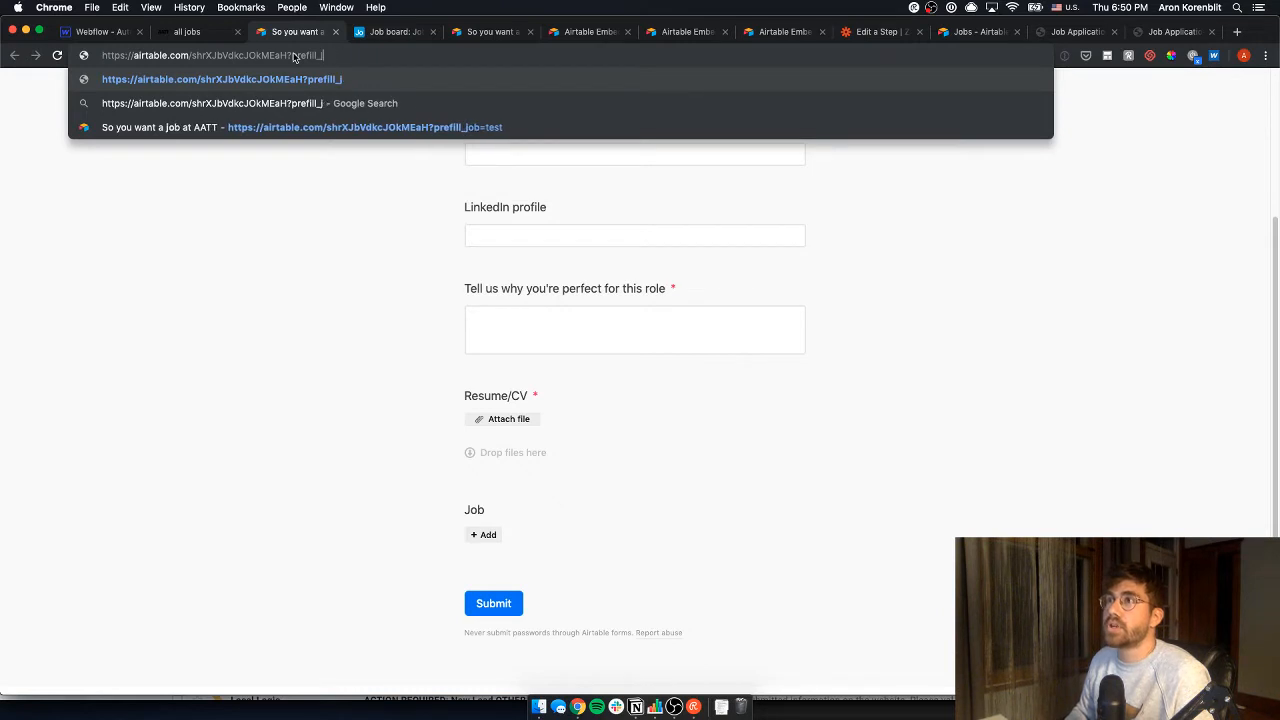
pyautogui.write('name=test')
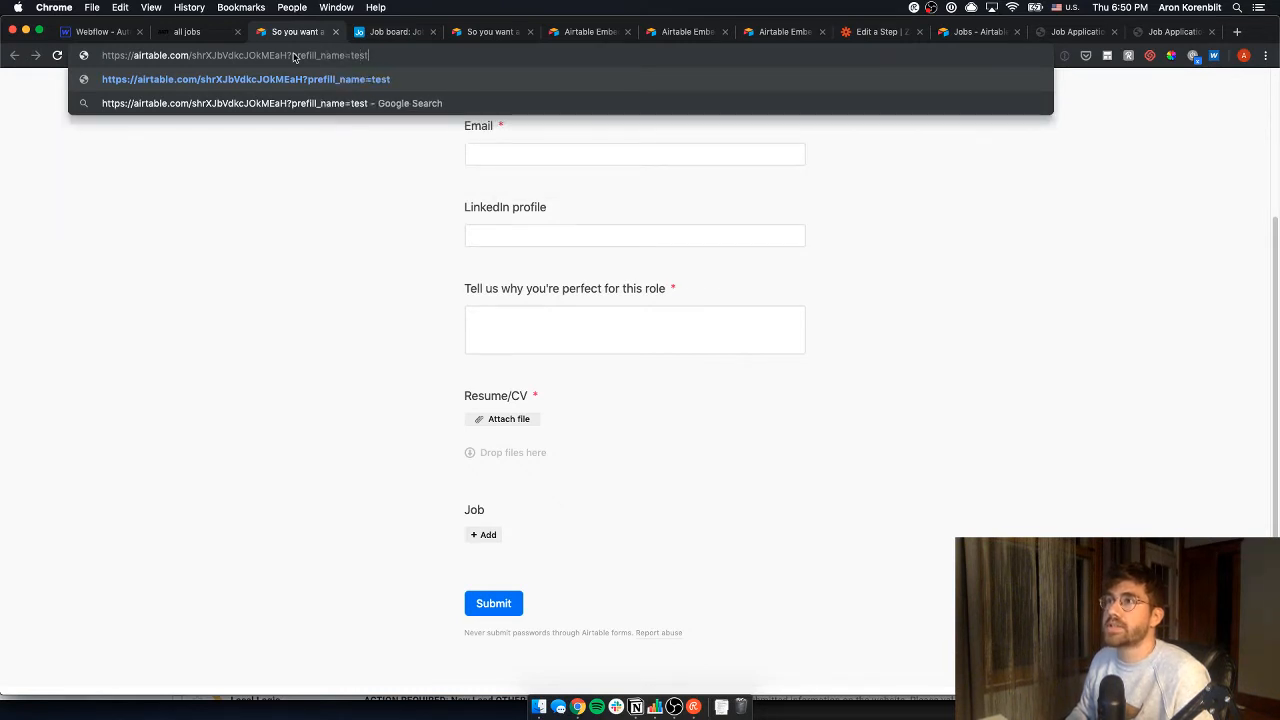
pyautogui.press('Return')
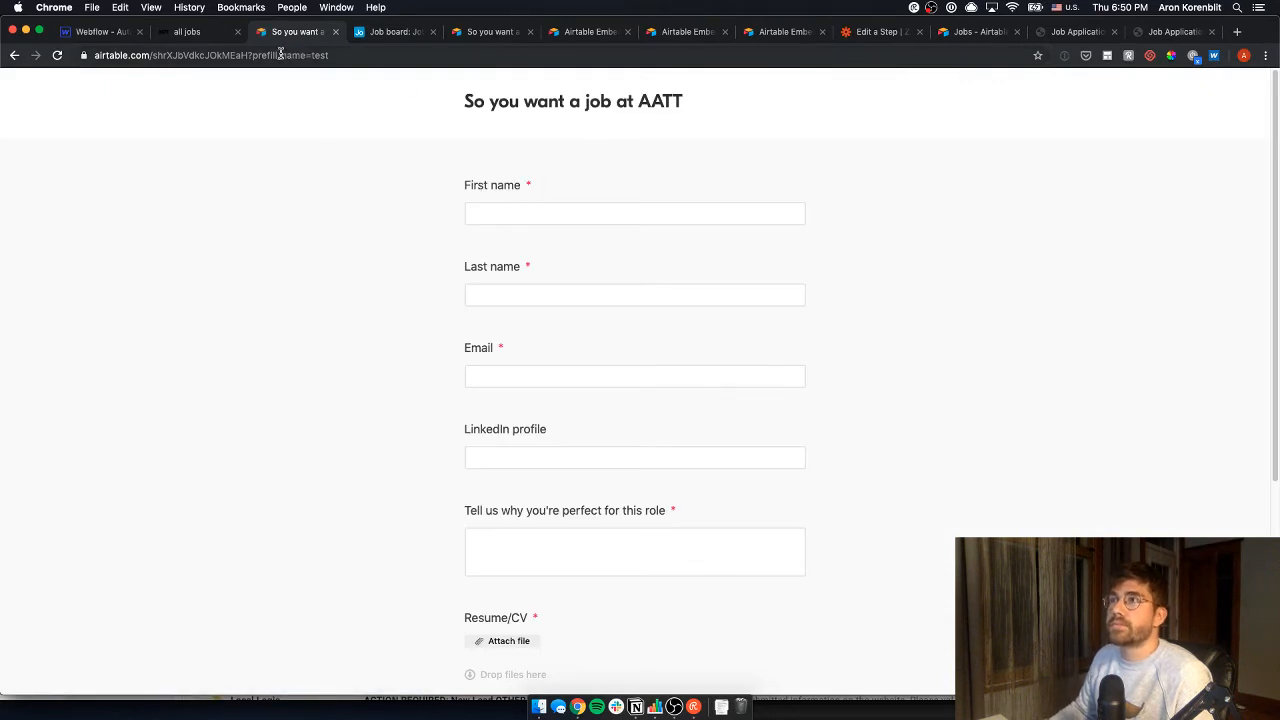
# - Change the URL parameter to 'prefill_Email=test' so the Email field shows test
pyautogui.click(284, 55)
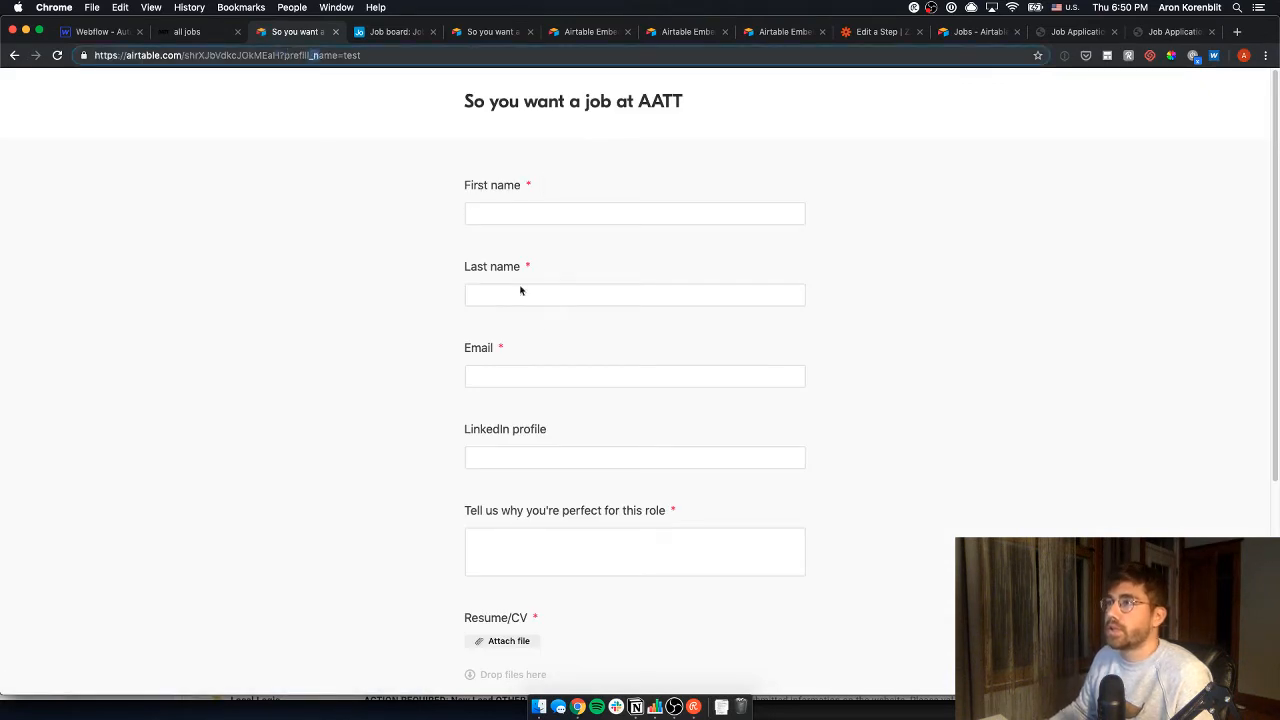
pyautogui.doubleClick(314, 55)
pyautogui.click(332, 55)
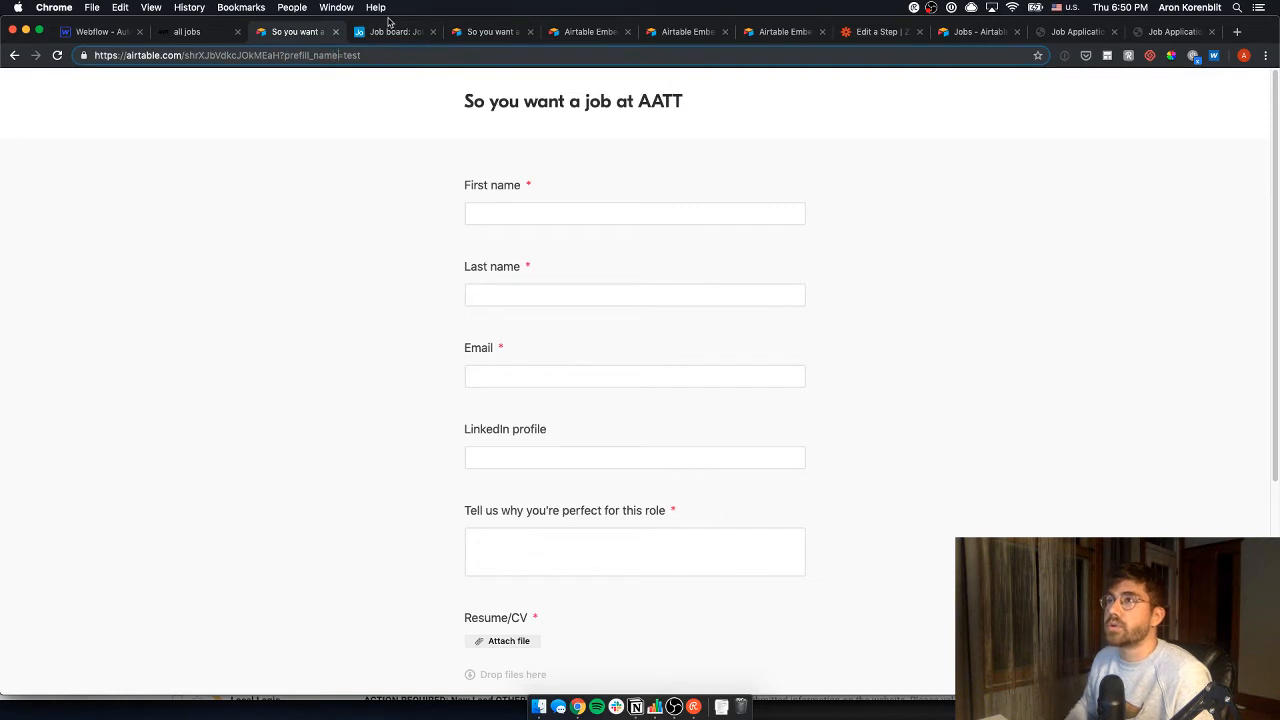
pyautogui.press('BackSpace')
pyautogui.press('BackSpace')
pyautogui.press('BackSpace')
pyautogui.press('BackSpace')
pyautogui.write('email')
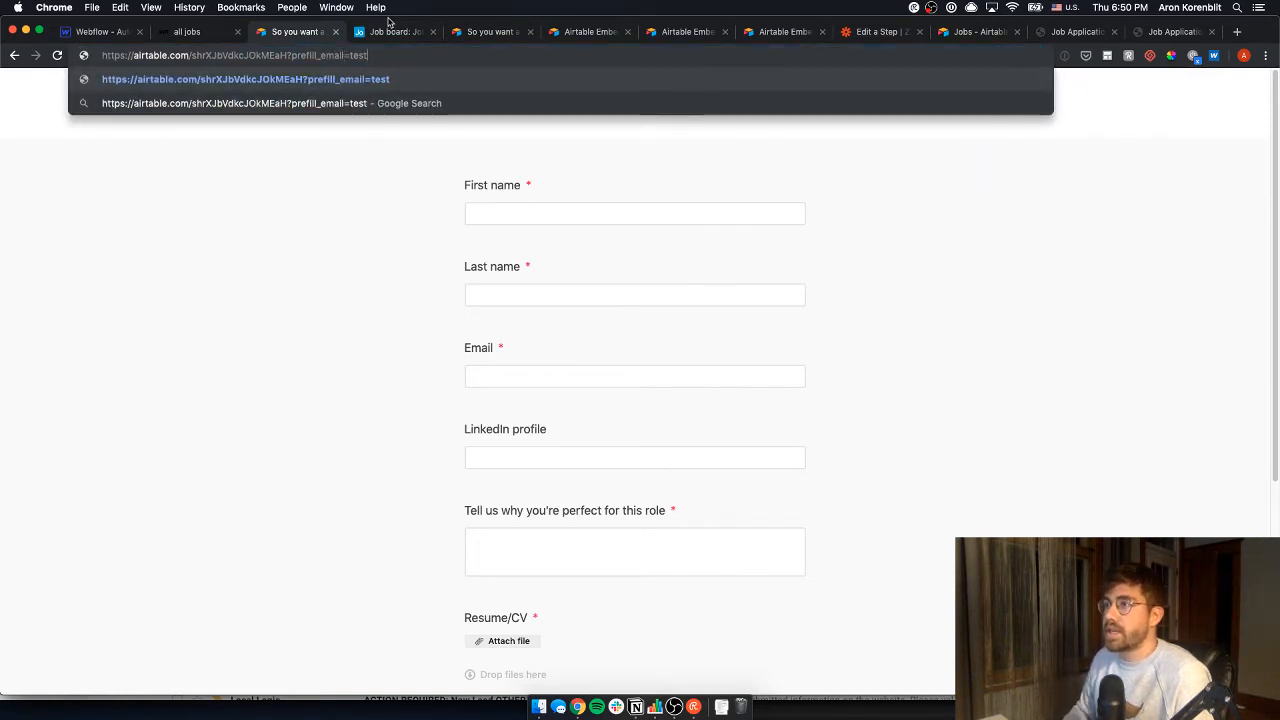
pyautogui.press('Return')
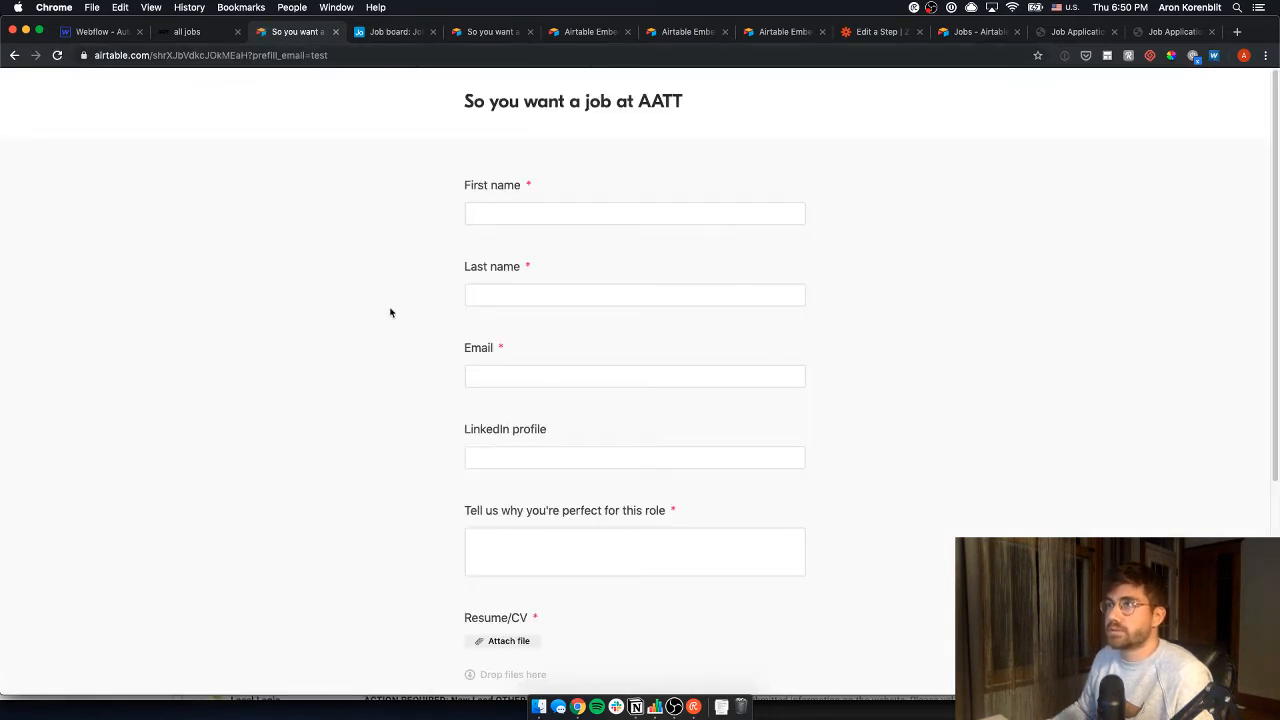
pyautogui.click(314, 56)
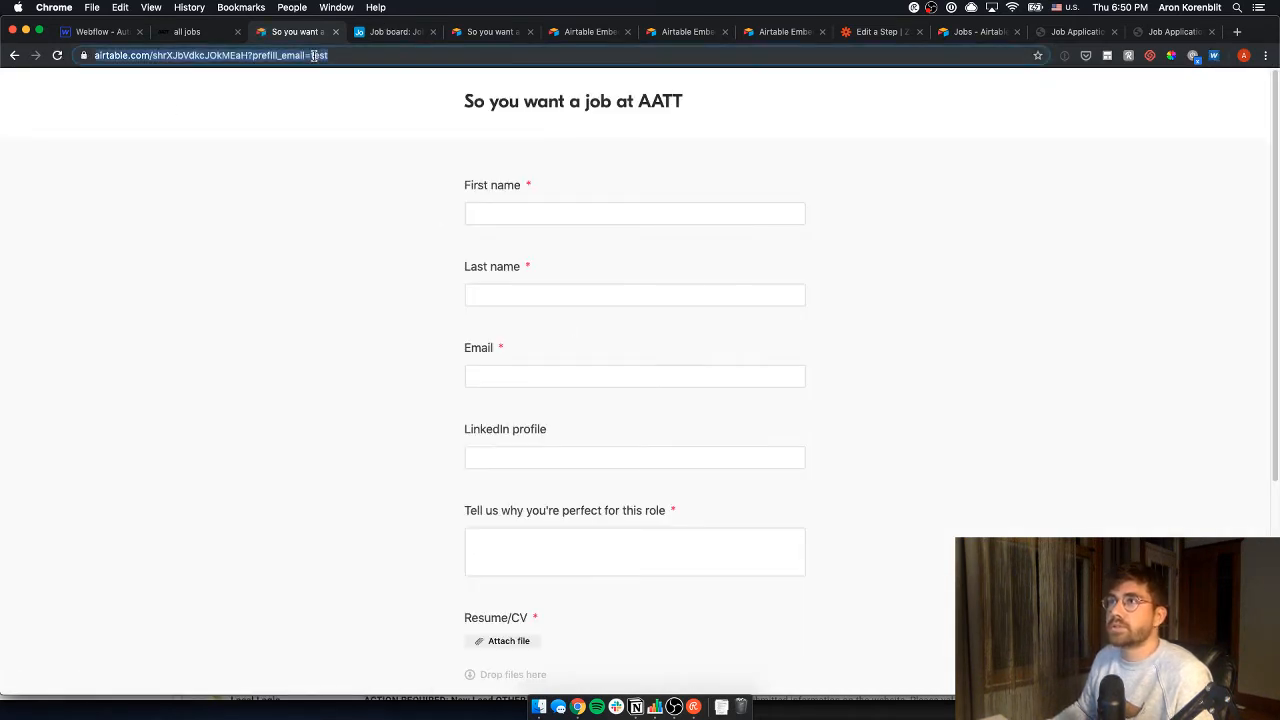
pyautogui.click(296, 55)
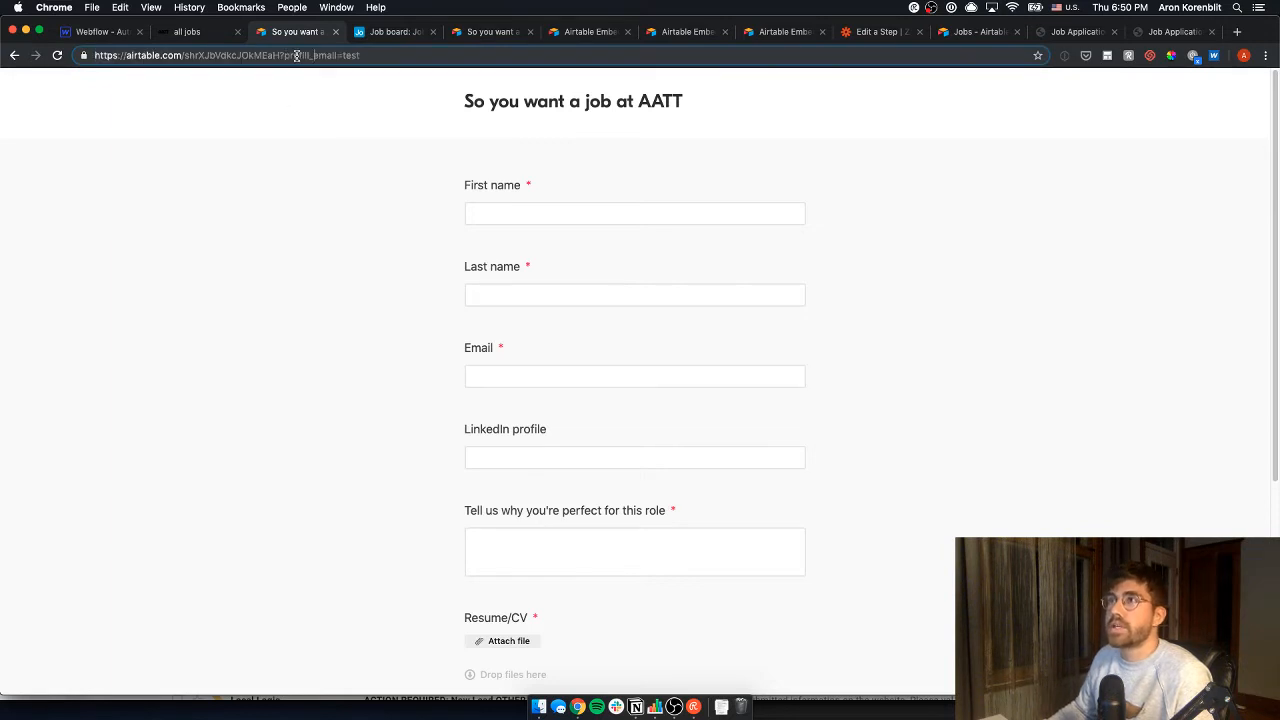
pyautogui.press('BackSpace')
pyautogui.write('E')
pyautogui.press('Return')
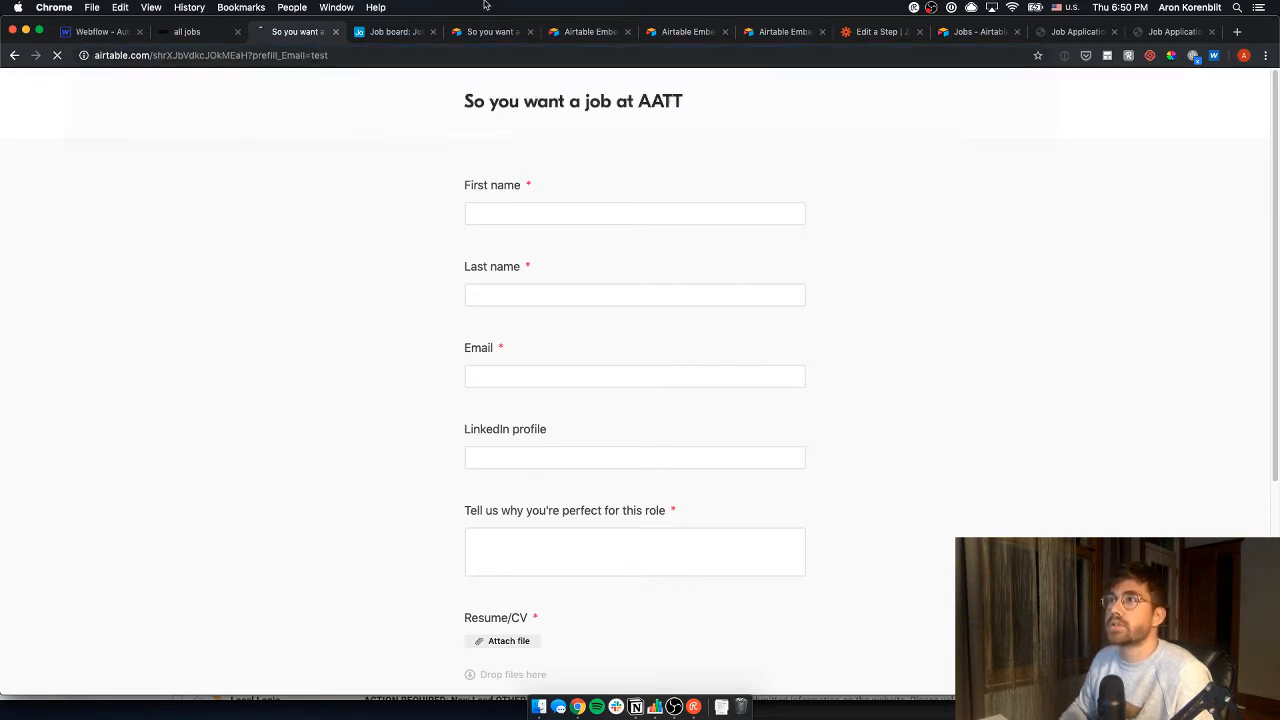
# - Confirm the Job field still has no prefilled job
pyautogui.moveTo(252, 55); pyautogui.dragTo(302, 57)
pyautogui.click(292, 57)
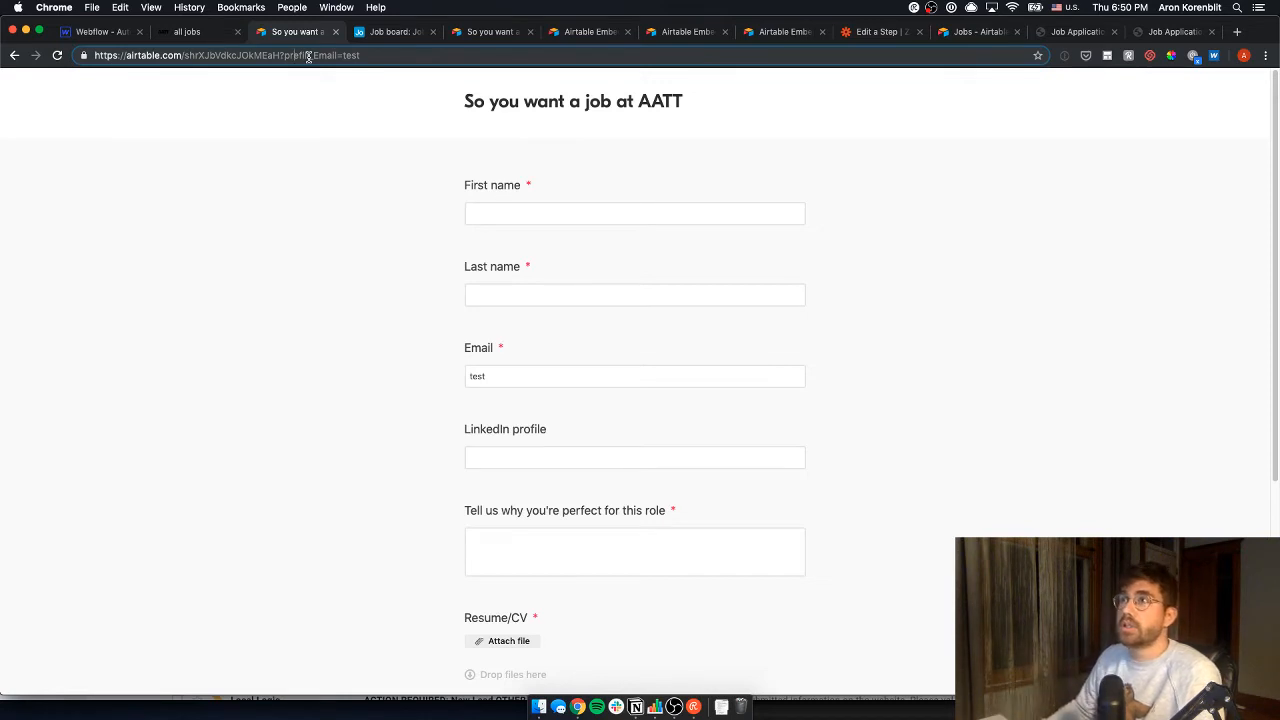
pyautogui.moveTo(314, 56); pyautogui.dragTo(375, 56)
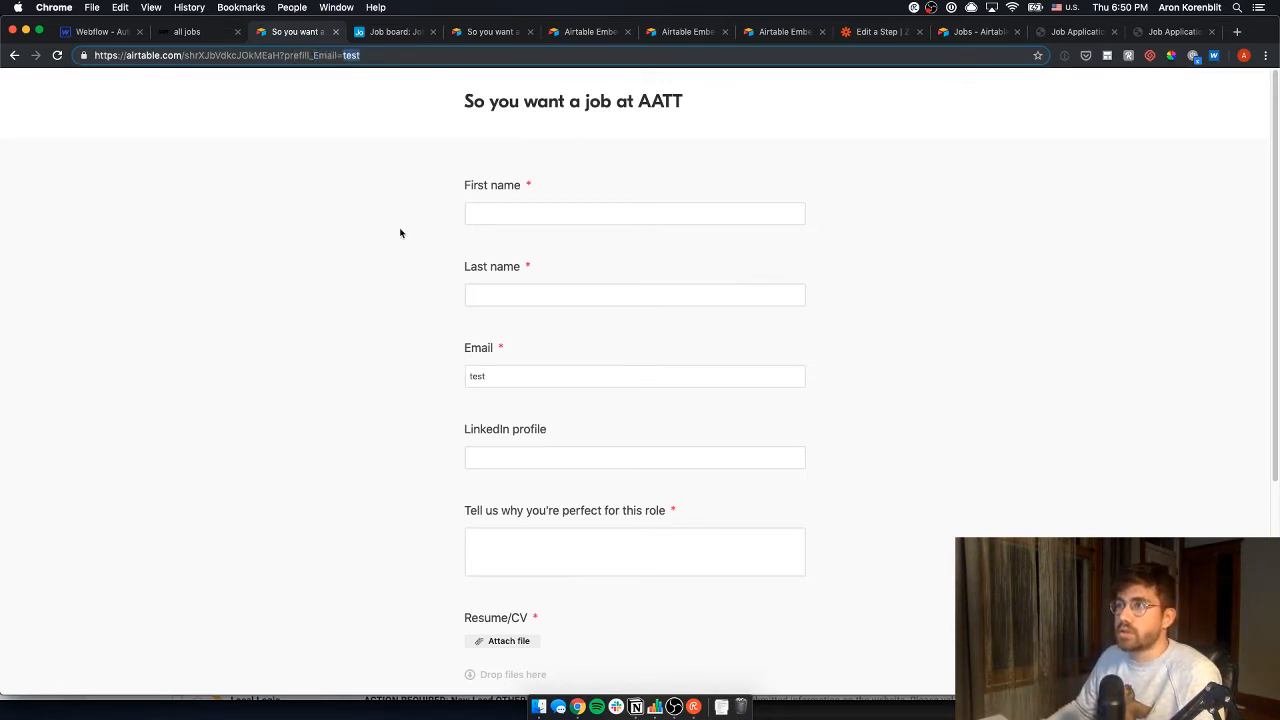
pyautogui.click(382, 198)
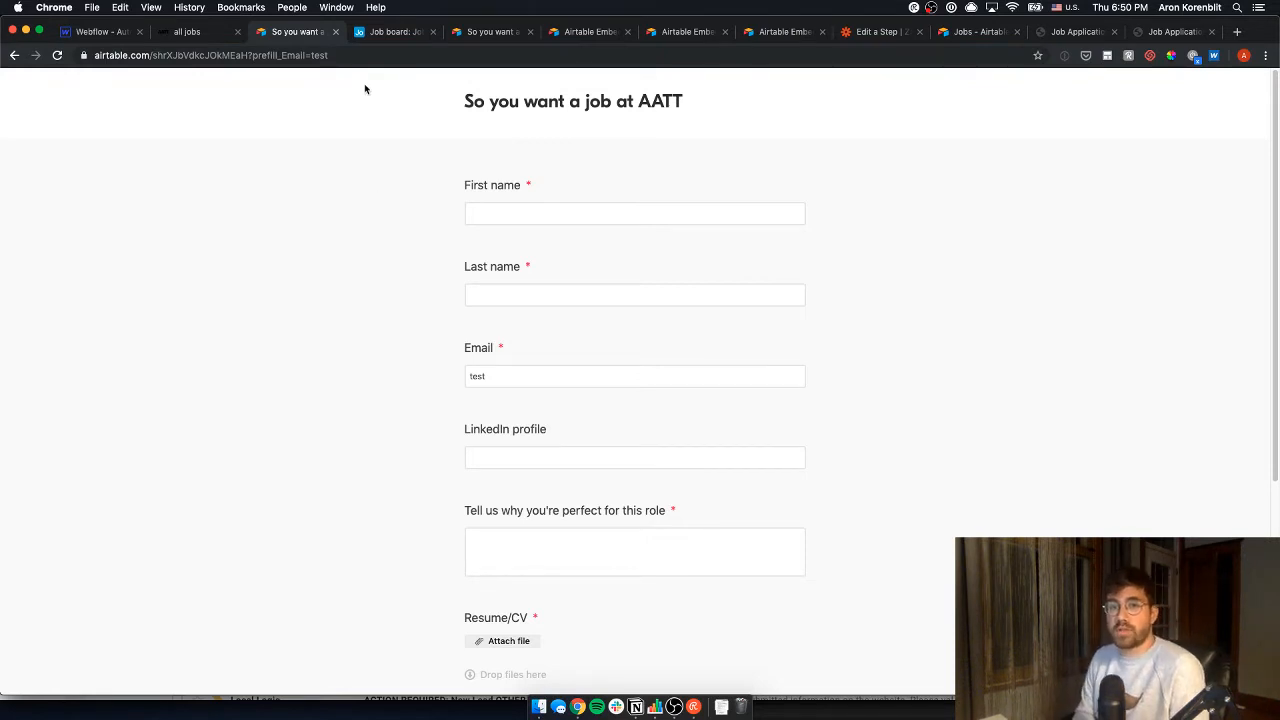
pyautogui.scroll(-3, 401, 251)
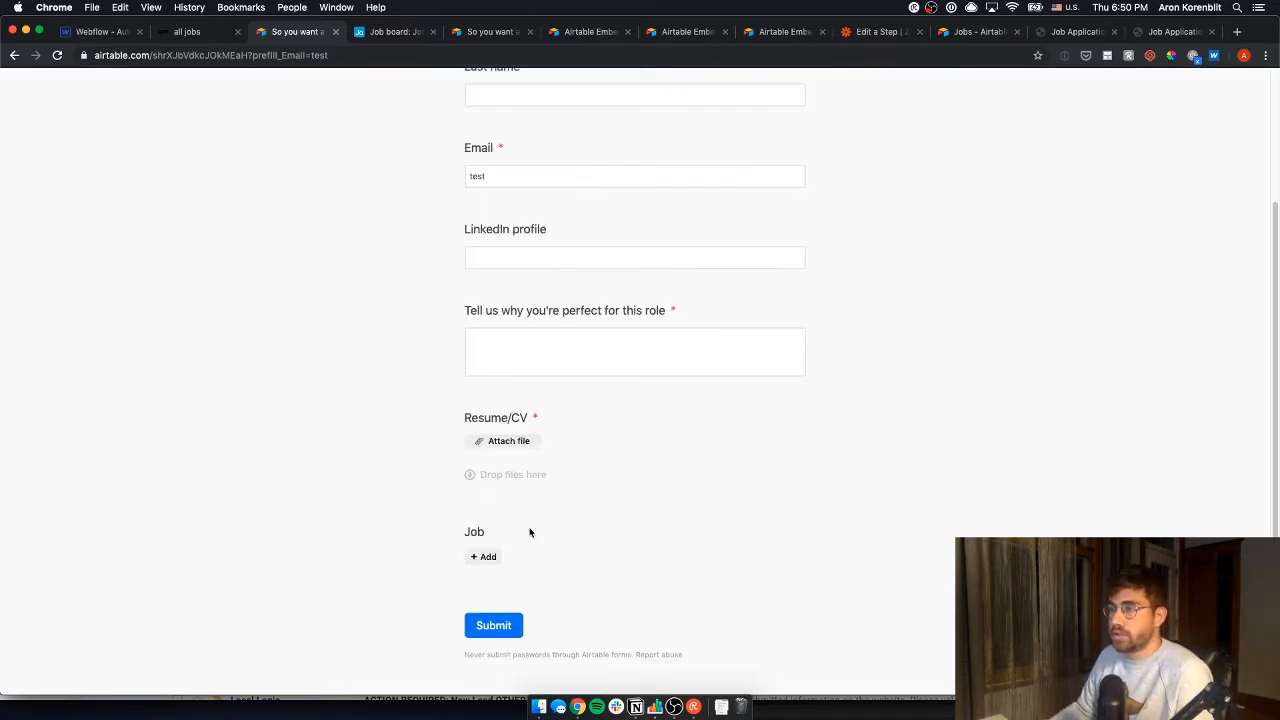
pyautogui.click(483, 557)
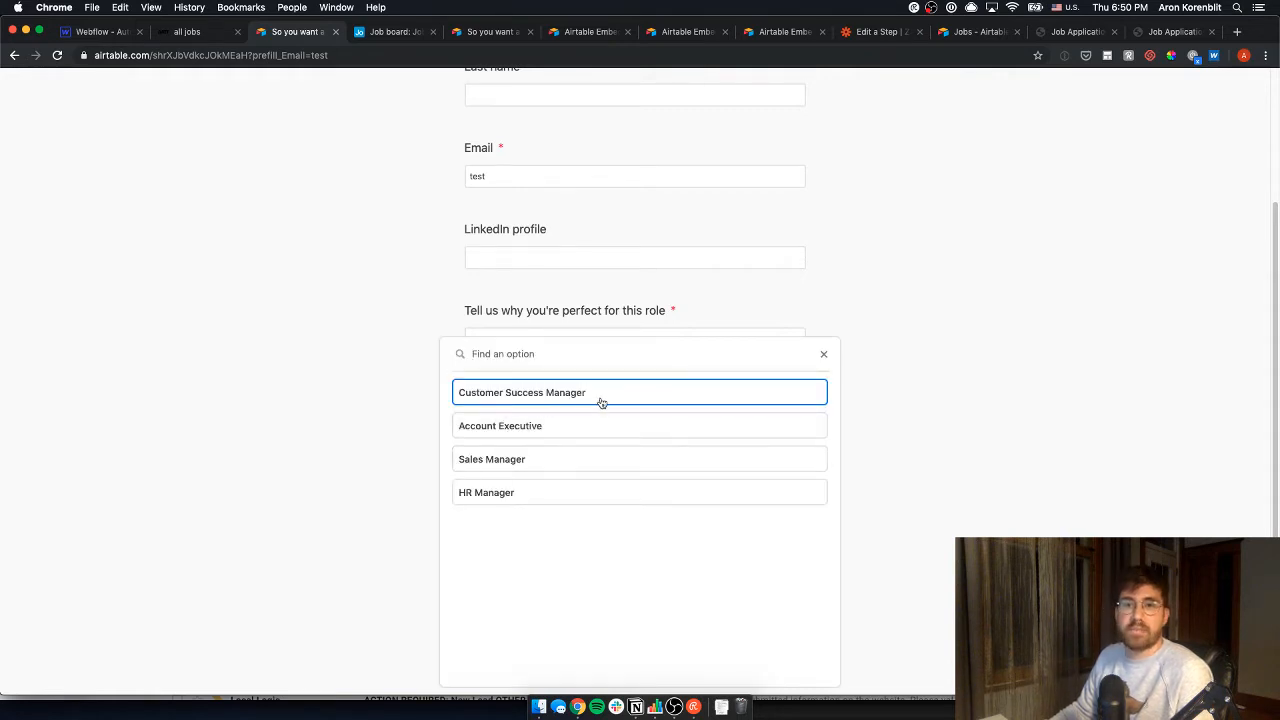
pyautogui.click(294, 375)
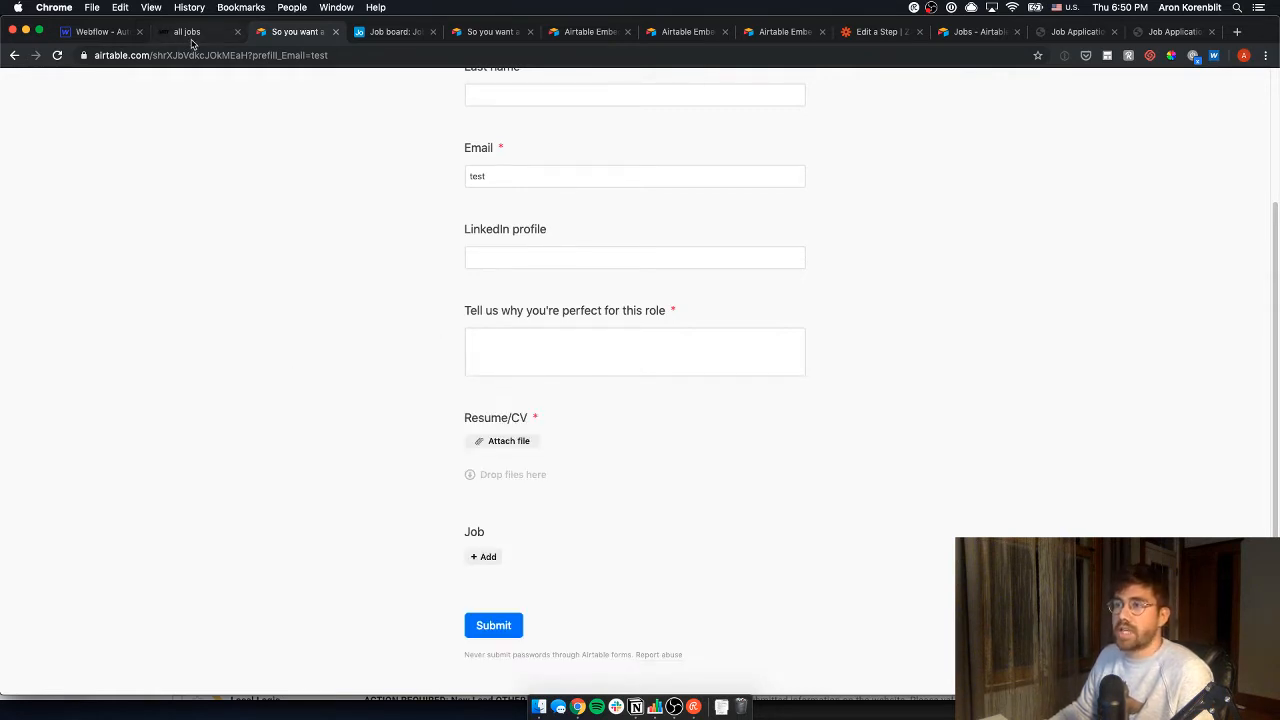
pyautogui.click(188, 32)
pyautogui.click(300, 32)
# - Switch the Jobs table in the Job board base to Grid view
pyautogui.click(400, 32)
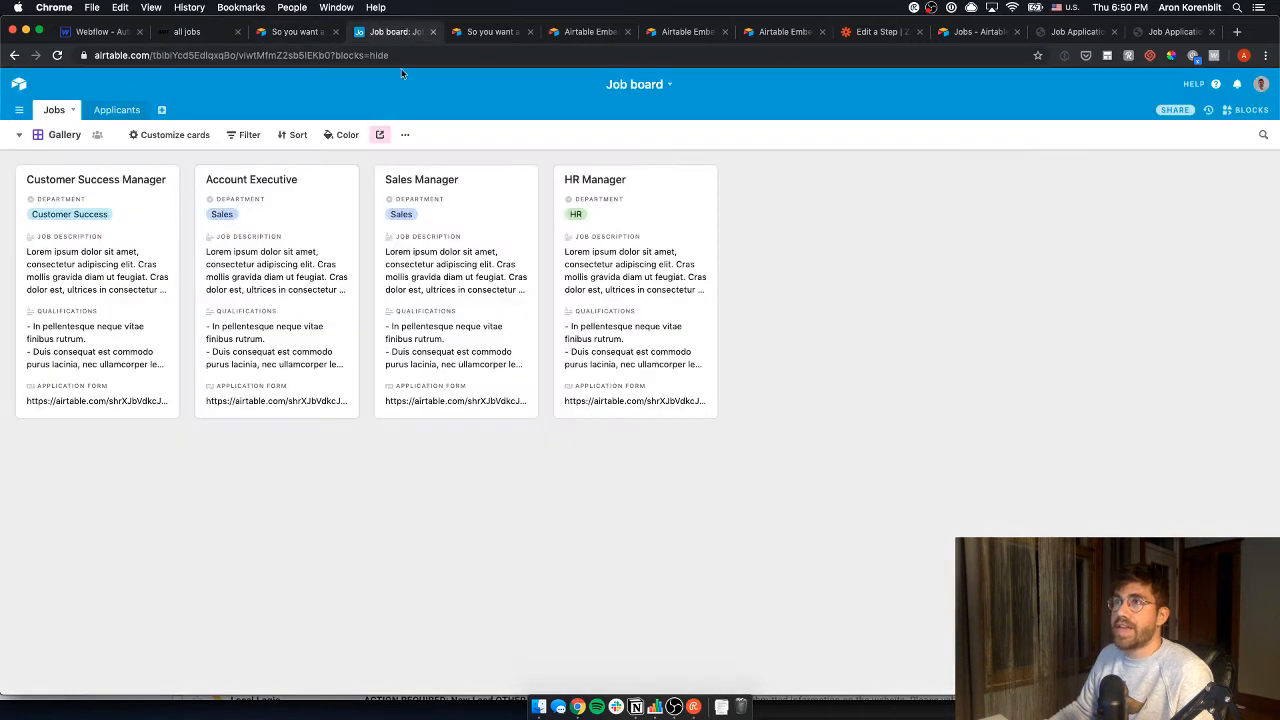
pyautogui.click(19, 134)
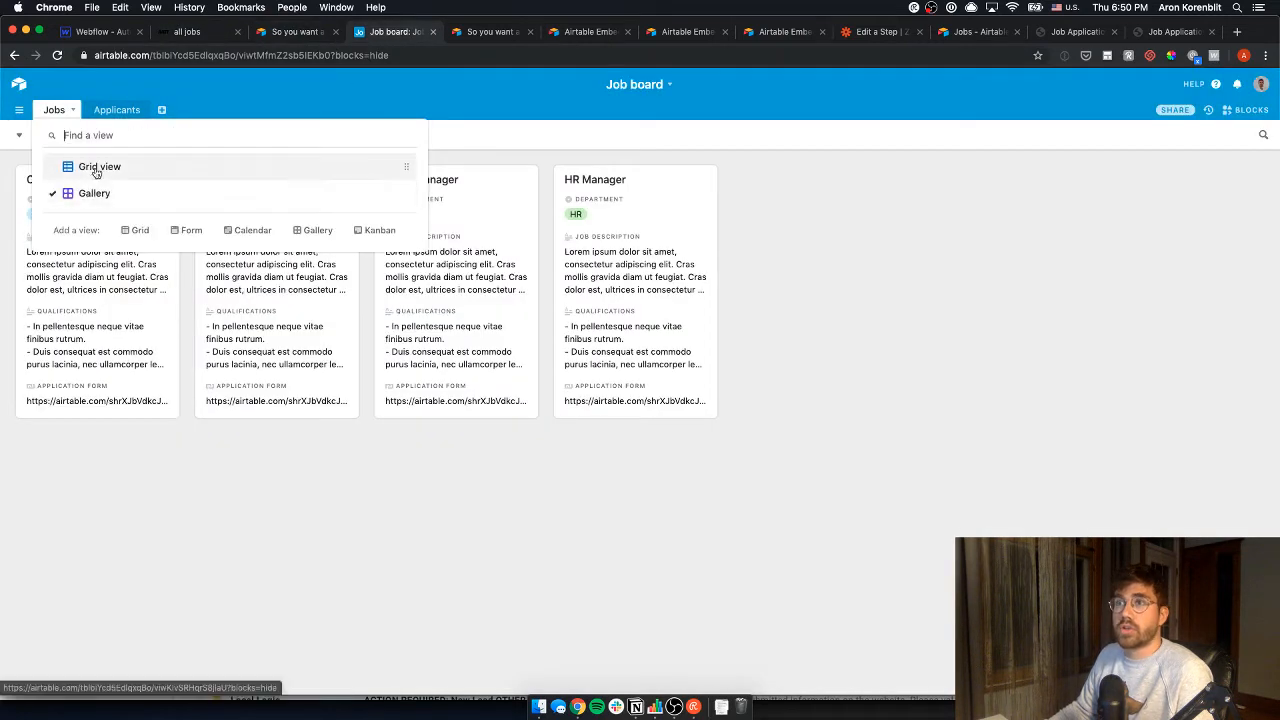
pyautogui.click(86, 163)
pyautogui.moveTo(132, 180)
pyautogui.mouseDown()
pyautogui.moveTo(137, 243)
pyautogui.moveTo(144, 185)
pyautogui.mouseUp()
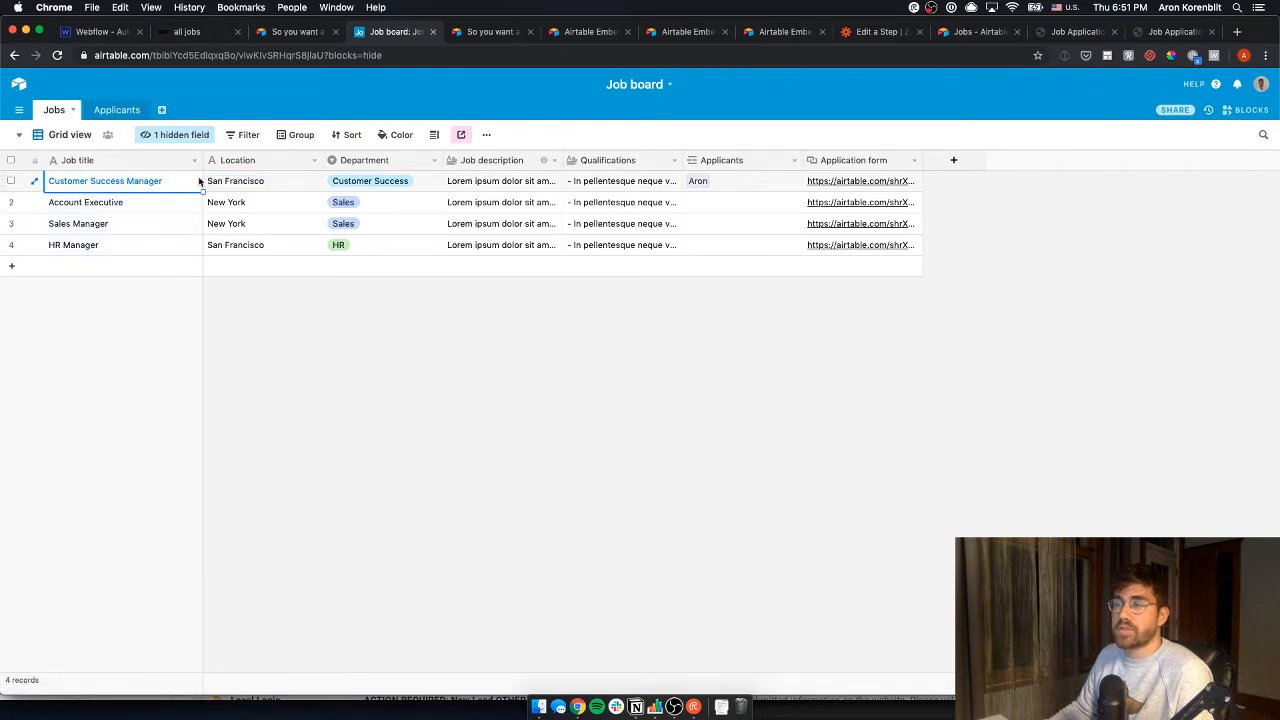
# - Add a Formula field named 'Link to application form' to the Jobs table
pyautogui.click(961, 166)
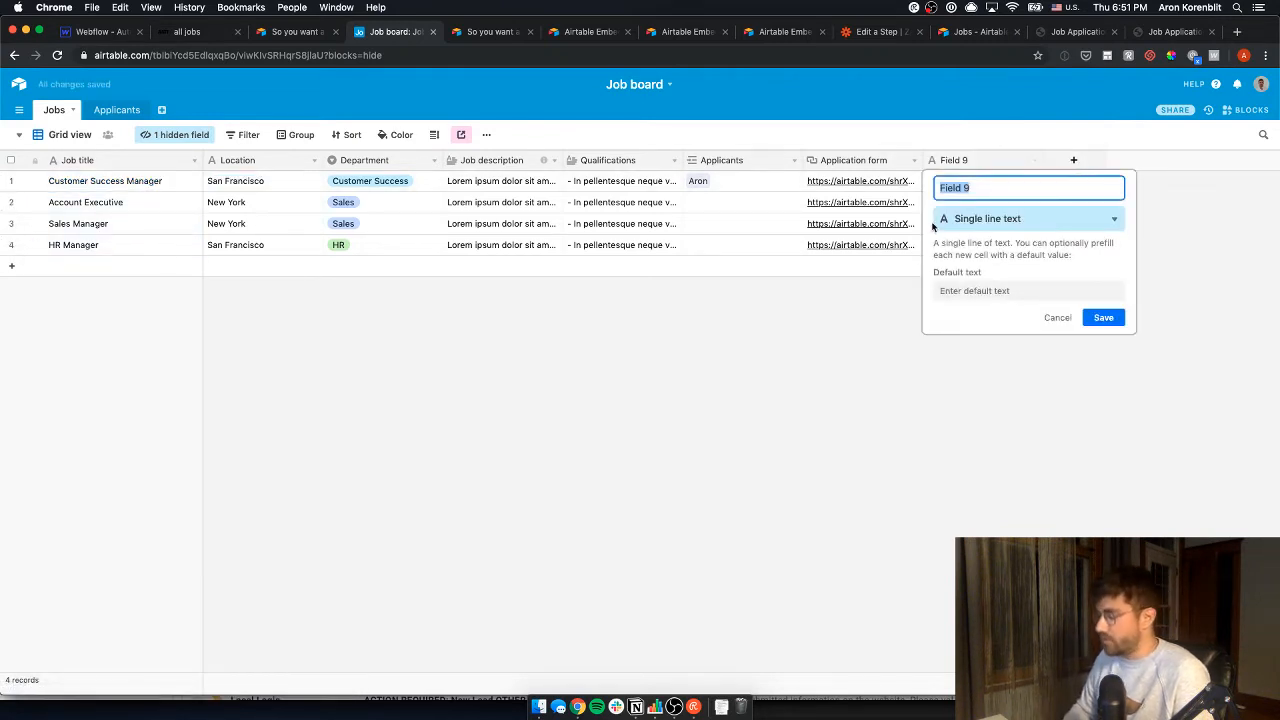
pyautogui.press('BackSpace')
pyautogui.write('J')
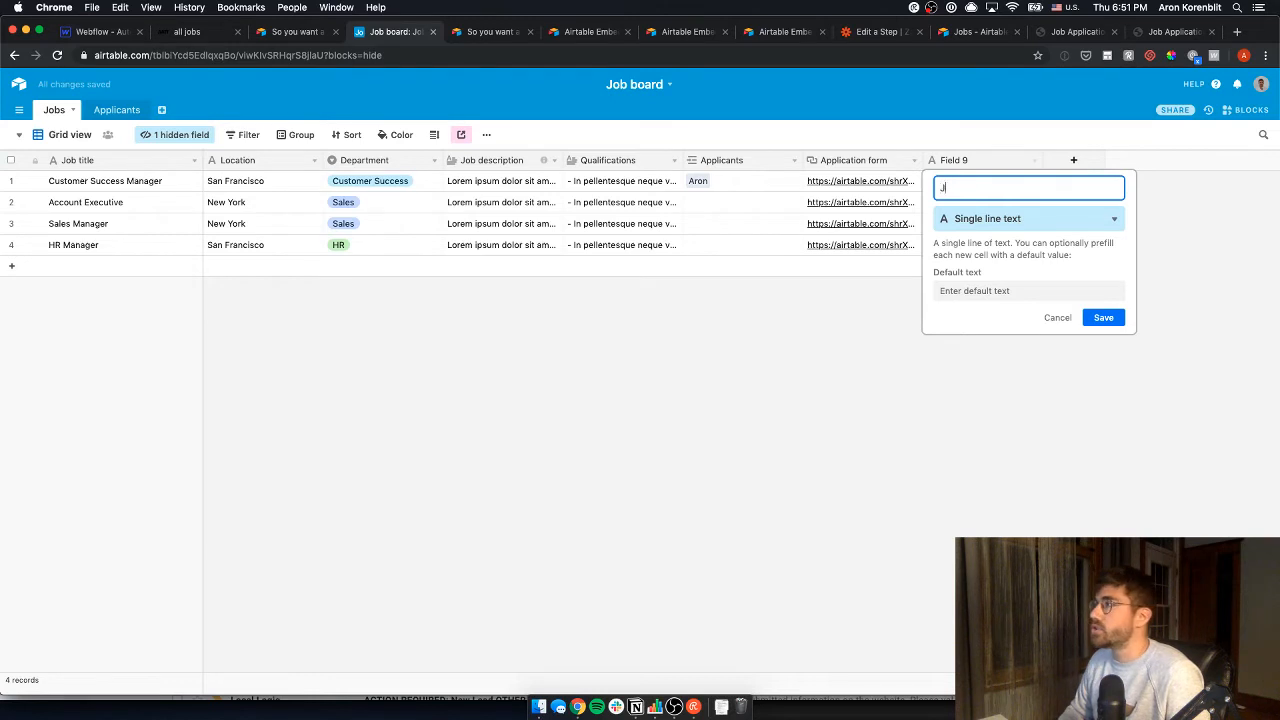
pyautogui.write('ob')
pyautogui.press('BackSpace')
pyautogui.press('BackSpace')
pyautogui.press('BackSpace')
pyautogui.write('Link t')
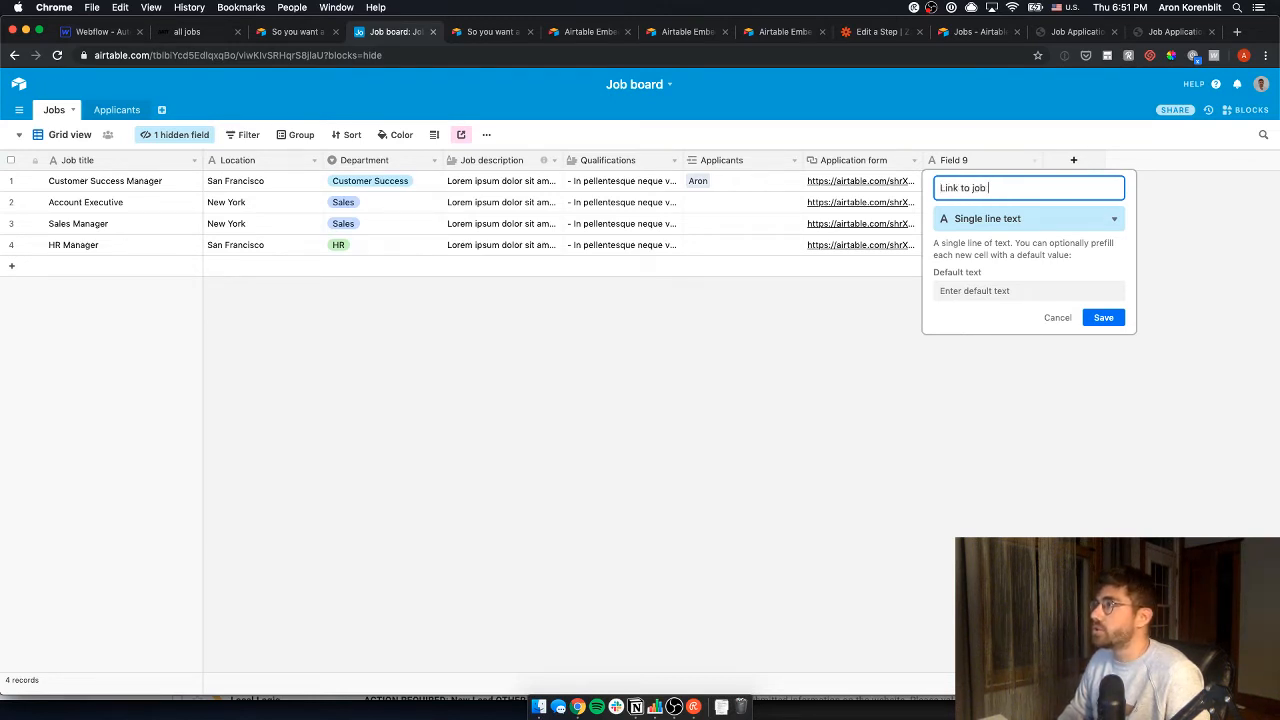
pyautogui.write('o application form')
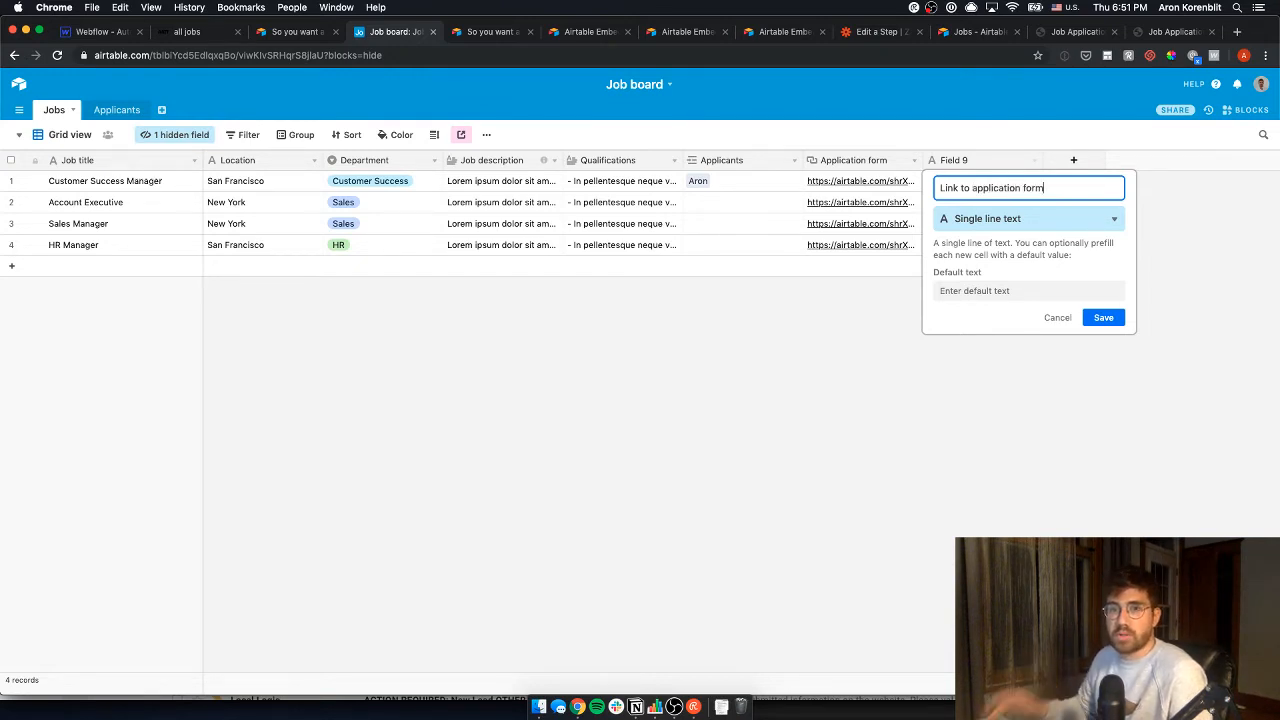
pyautogui.click(968, 222)
pyautogui.write('form')
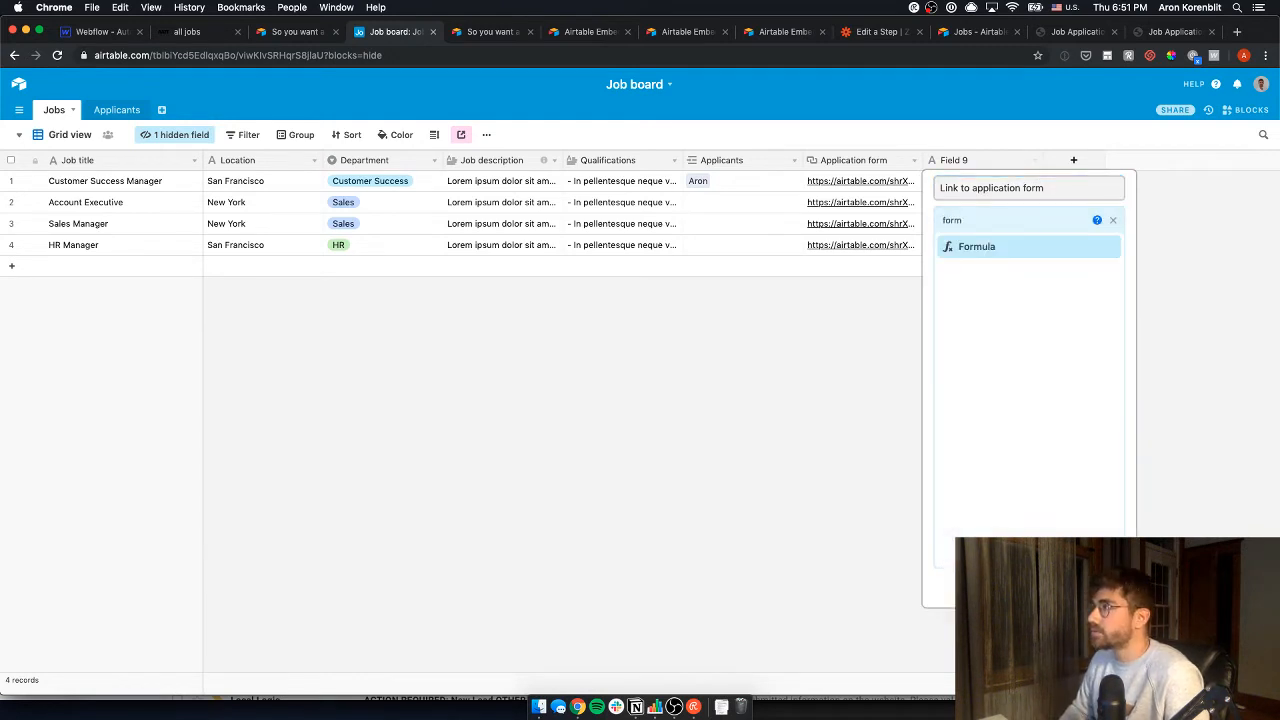
pyautogui.press('Return')
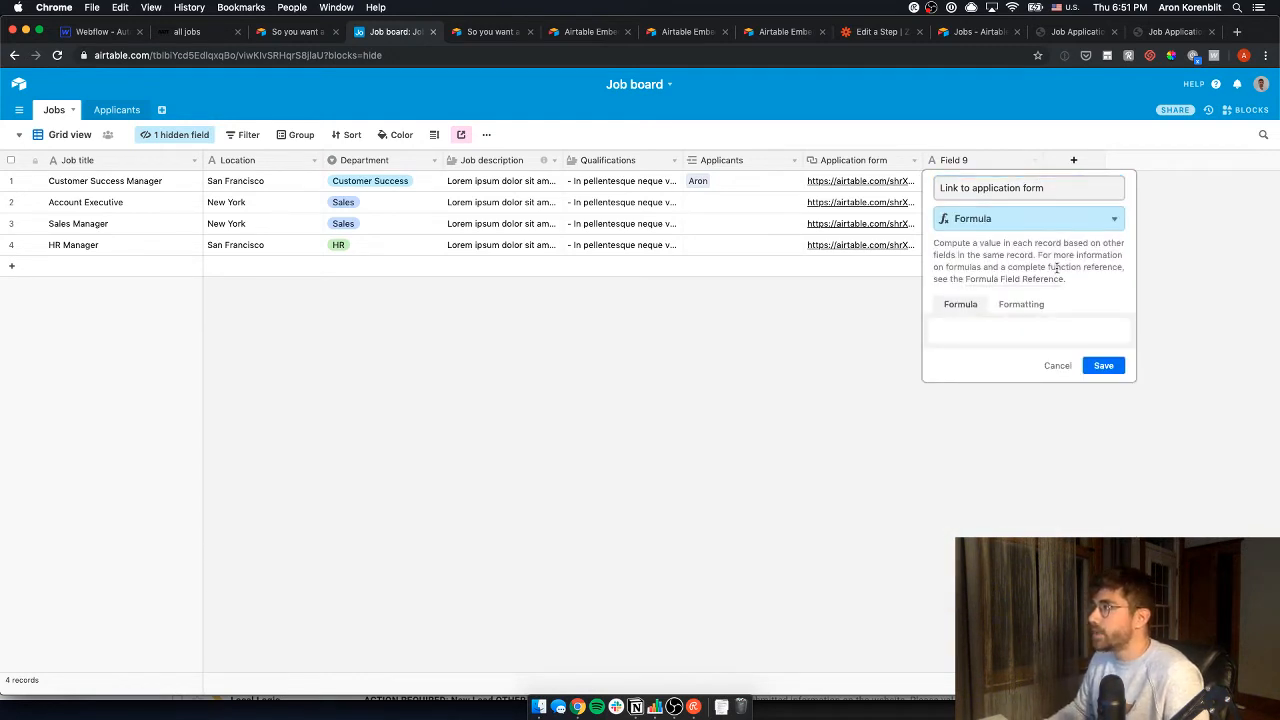
# - Enter DATESTR() as the field's formula and save it, producing #ERROR! in every row
pyautogui.click(1032, 335)
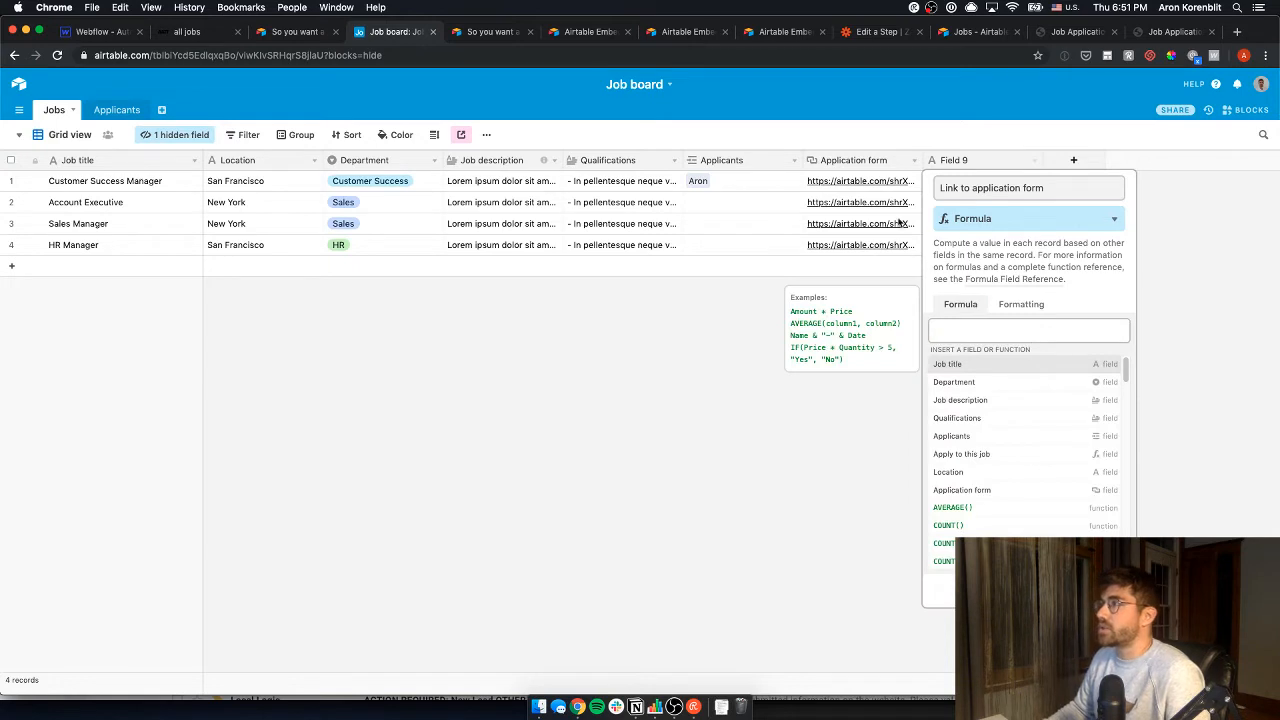
pyautogui.press('Return')
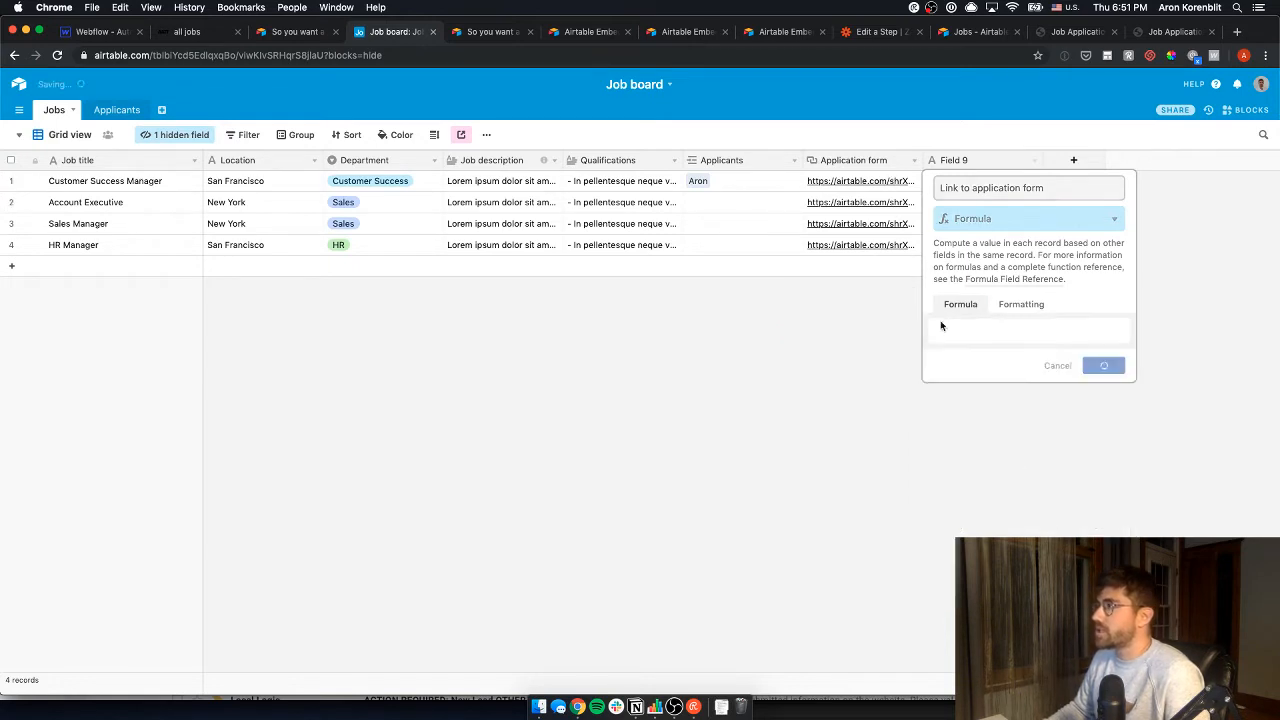
pyautogui.click(1000, 355)
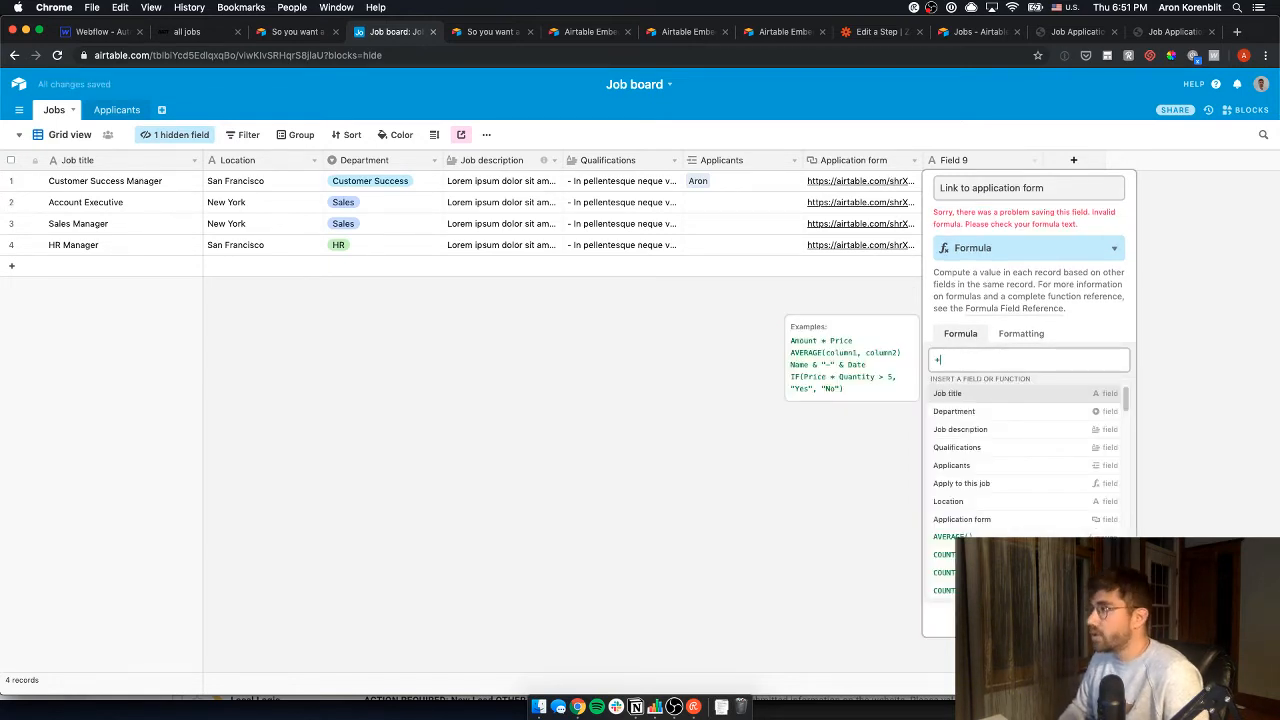
pyautogui.write('test')
pyautogui.press('Tab')
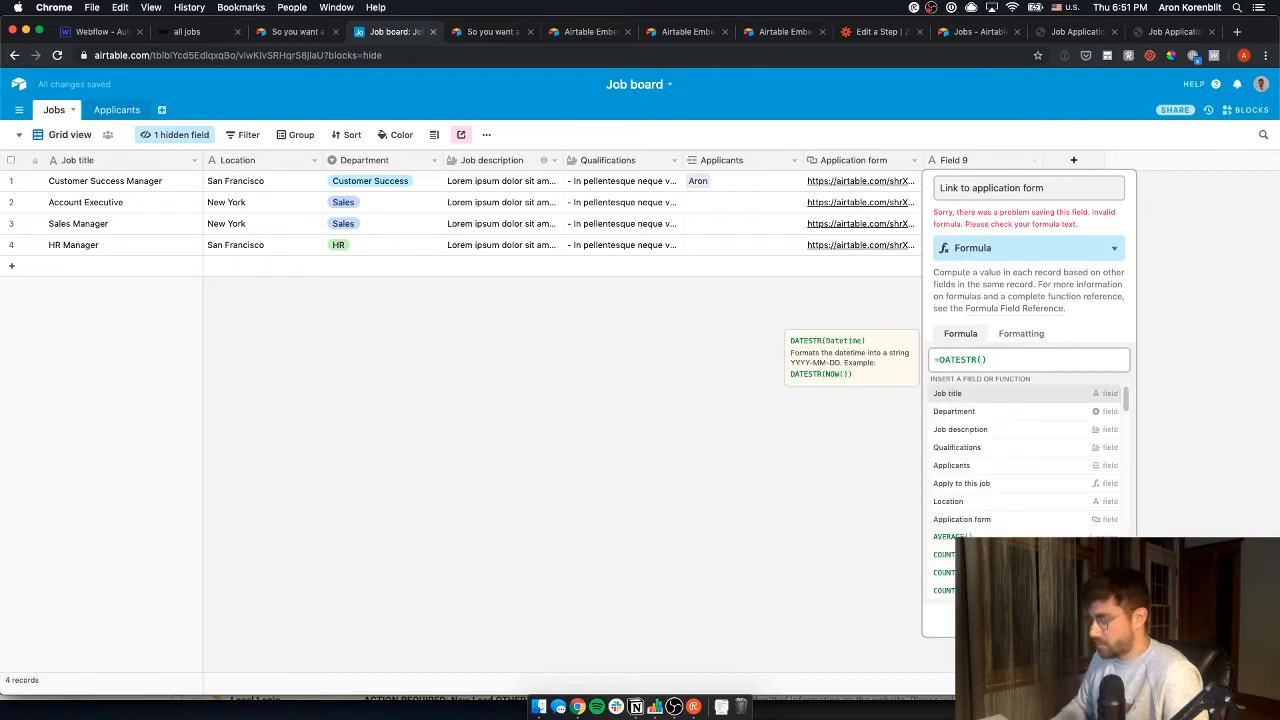
pyautogui.press('Escape')
pyautogui.press('Escape')
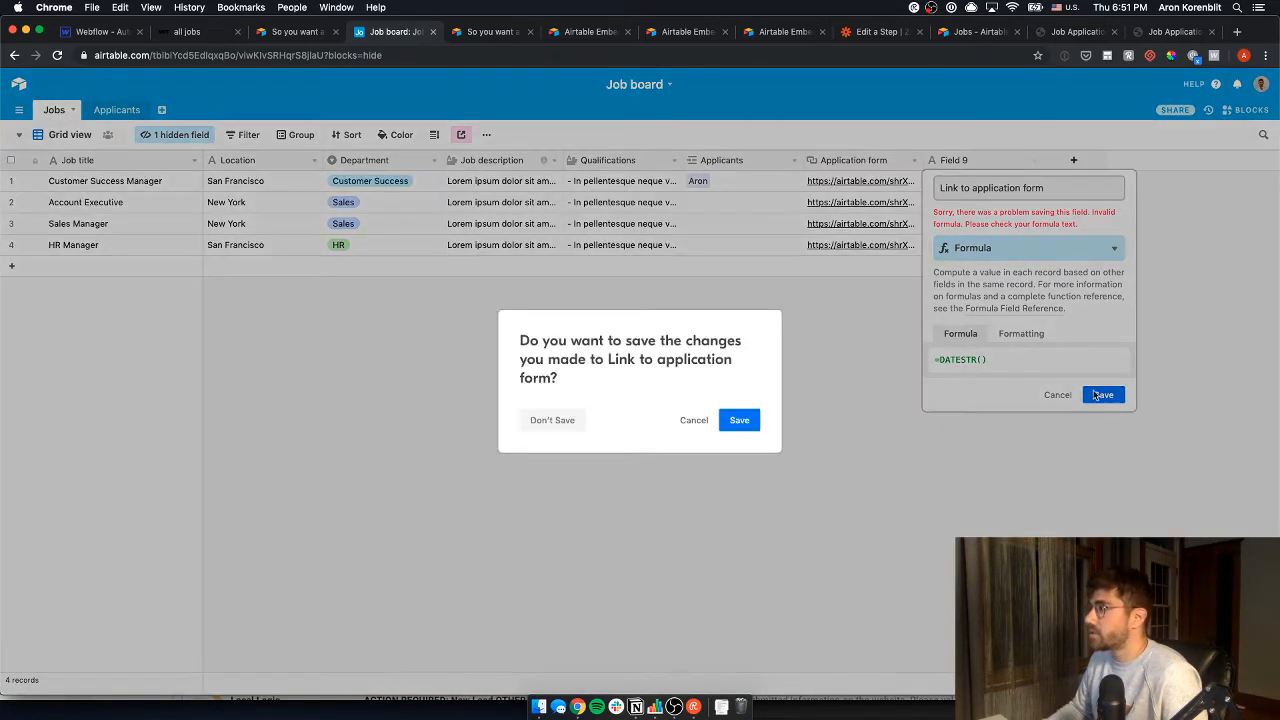
pyautogui.press('Escape')
pyautogui.click(1103, 394)
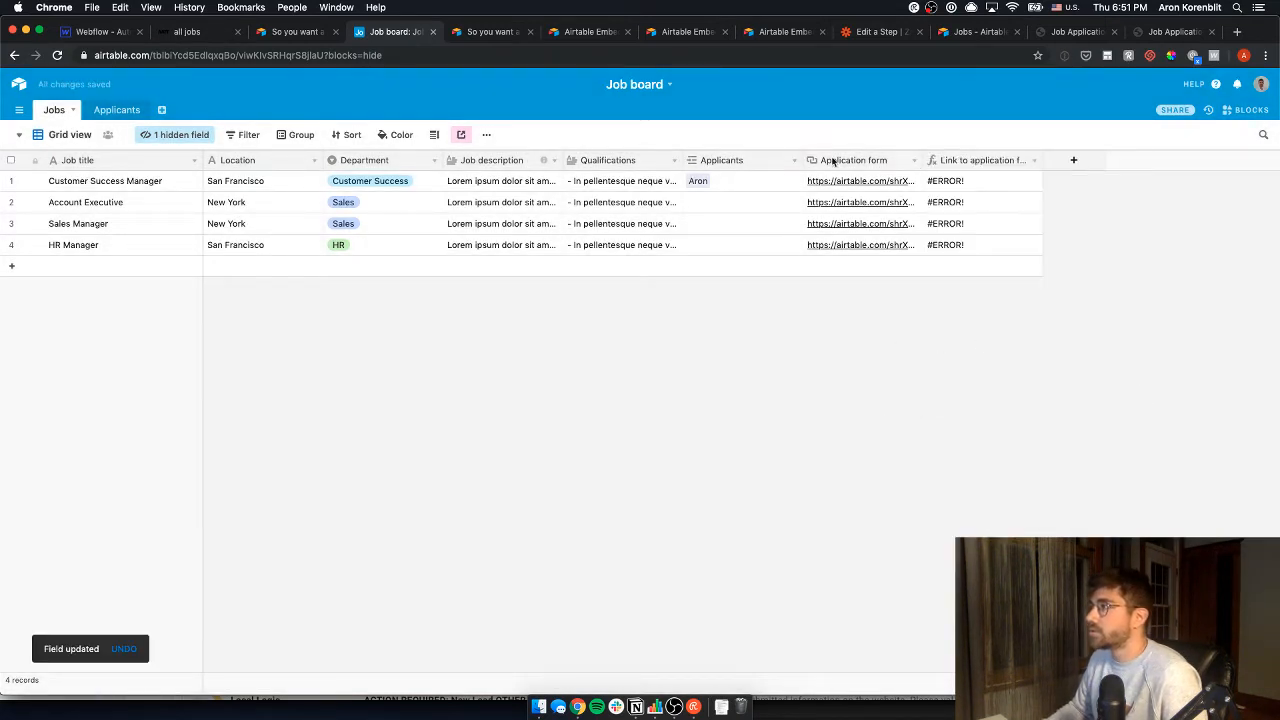
pyautogui.click(855, 181)
# - Replace the DATESTR() formula with the copied application form share URL in quotes
pyautogui.press('super+c')
pyautogui.click(1033, 161)
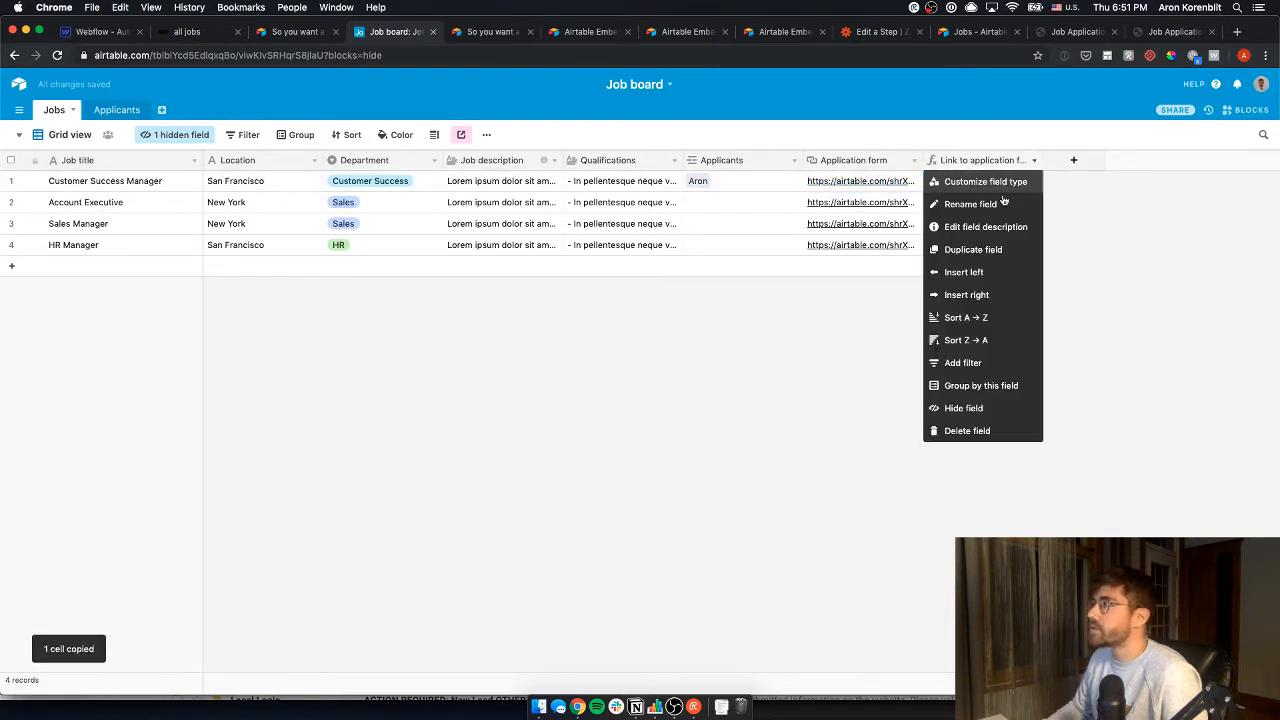
pyautogui.click(988, 181)
pyautogui.moveTo(1008, 340); pyautogui.dragTo(923, 334)
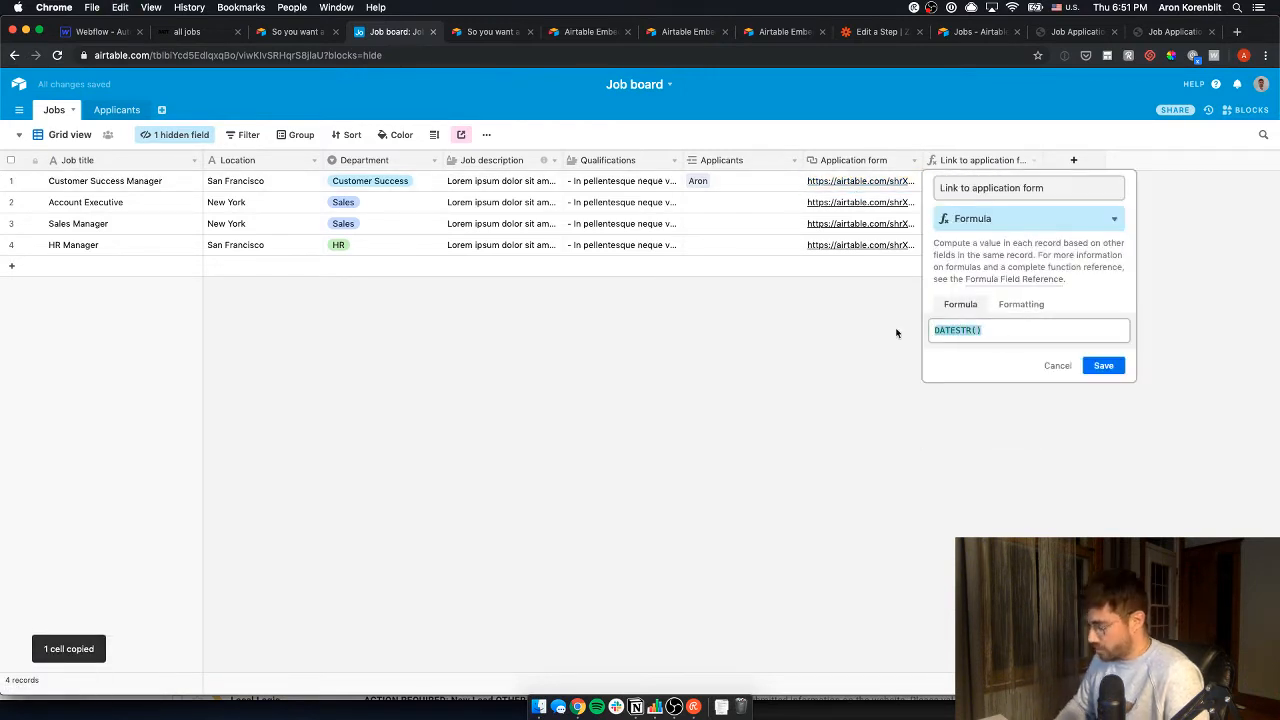
pyautogui.write('="')
pyautogui.press('super+v')
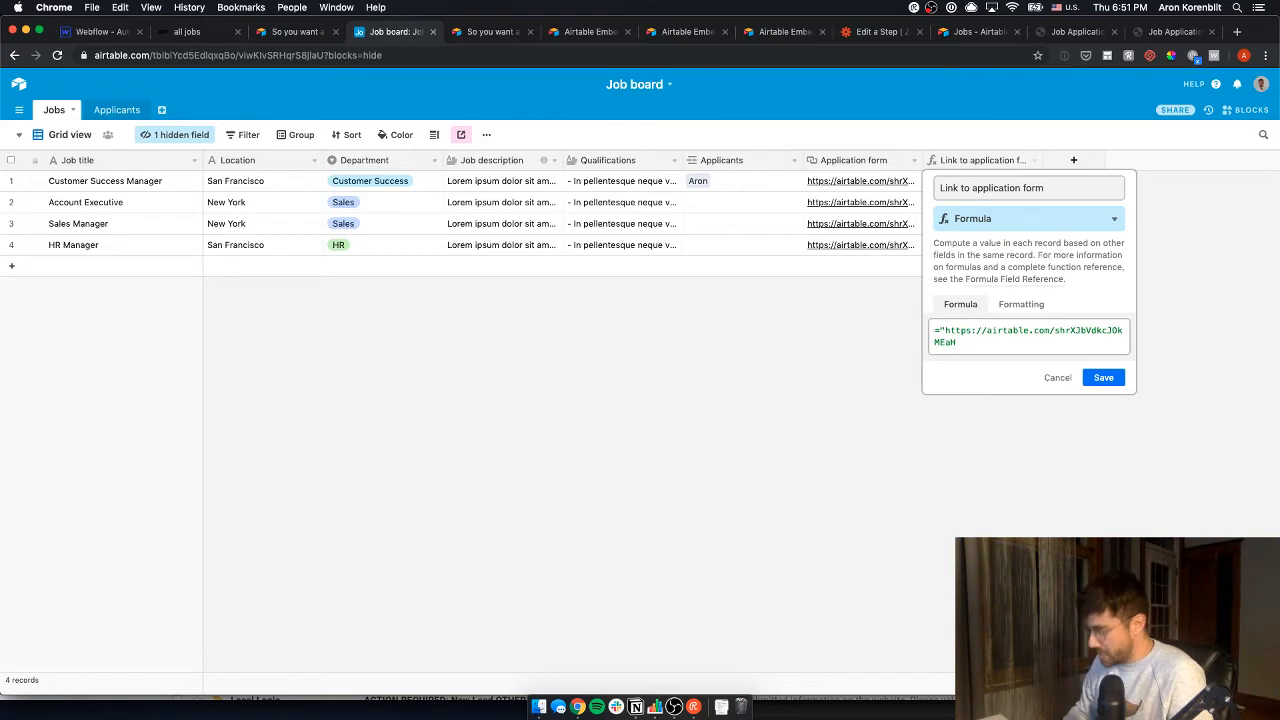
pyautogui.write('"')
pyautogui.press('BackSpace')
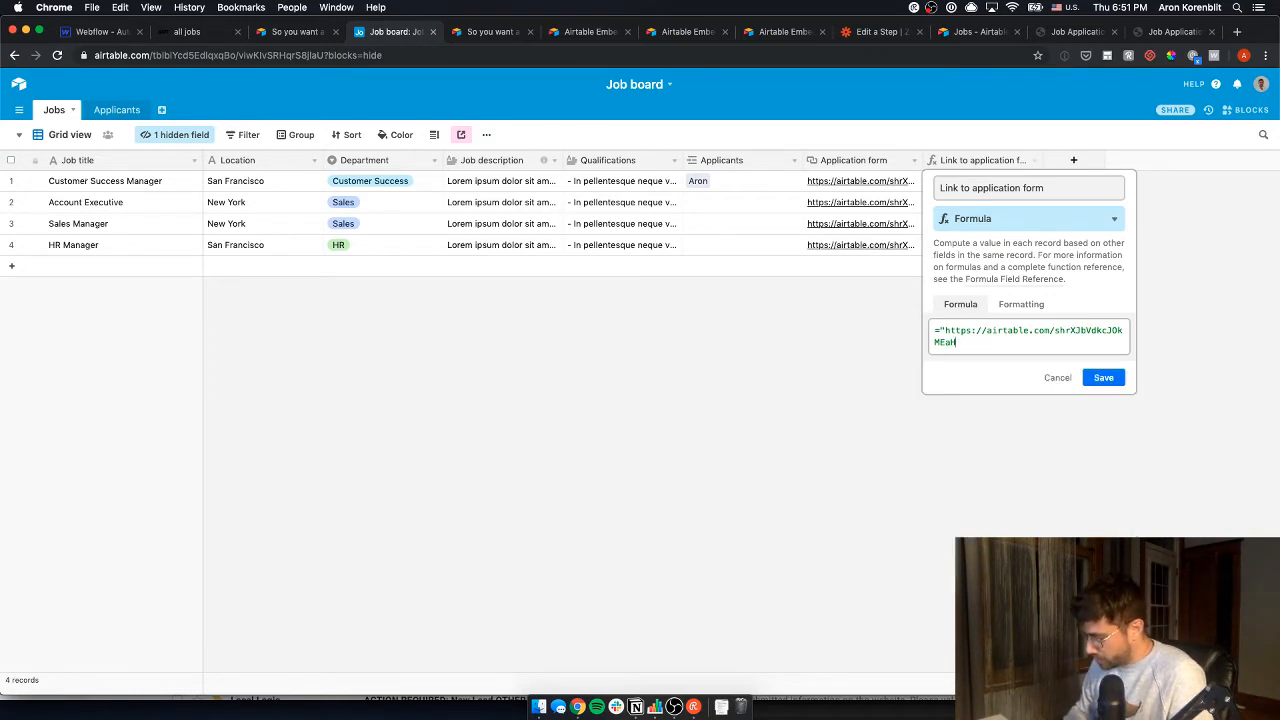
# - Append ?prefill_Job= and the {Job title} field to the formula and try saving
pyautogui.write('?pre')
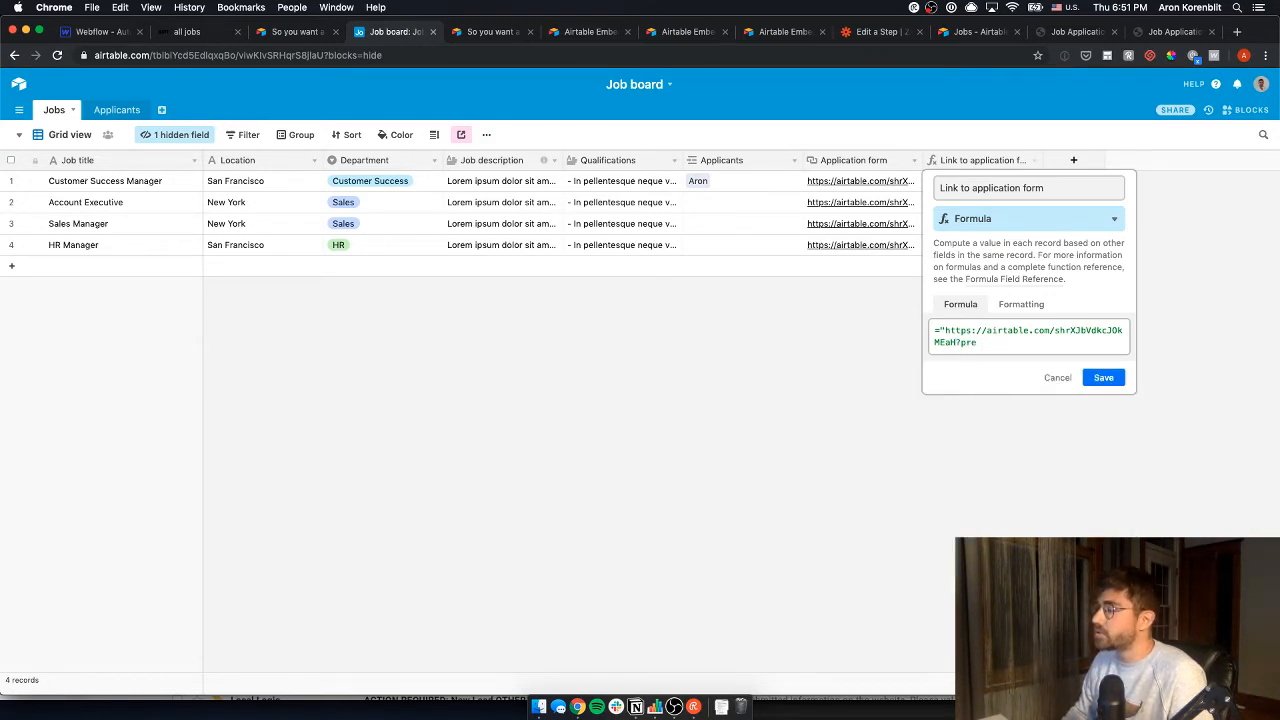
pyautogui.write('fill_Job')
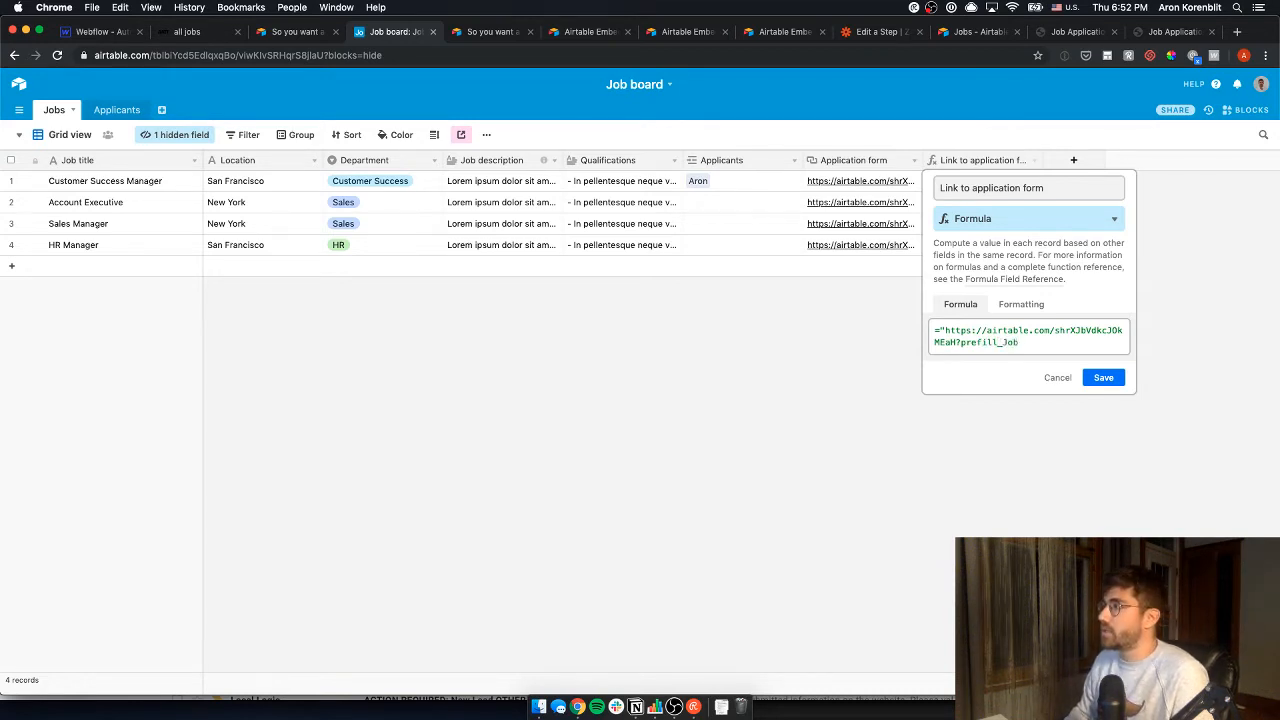
pyautogui.write('=')
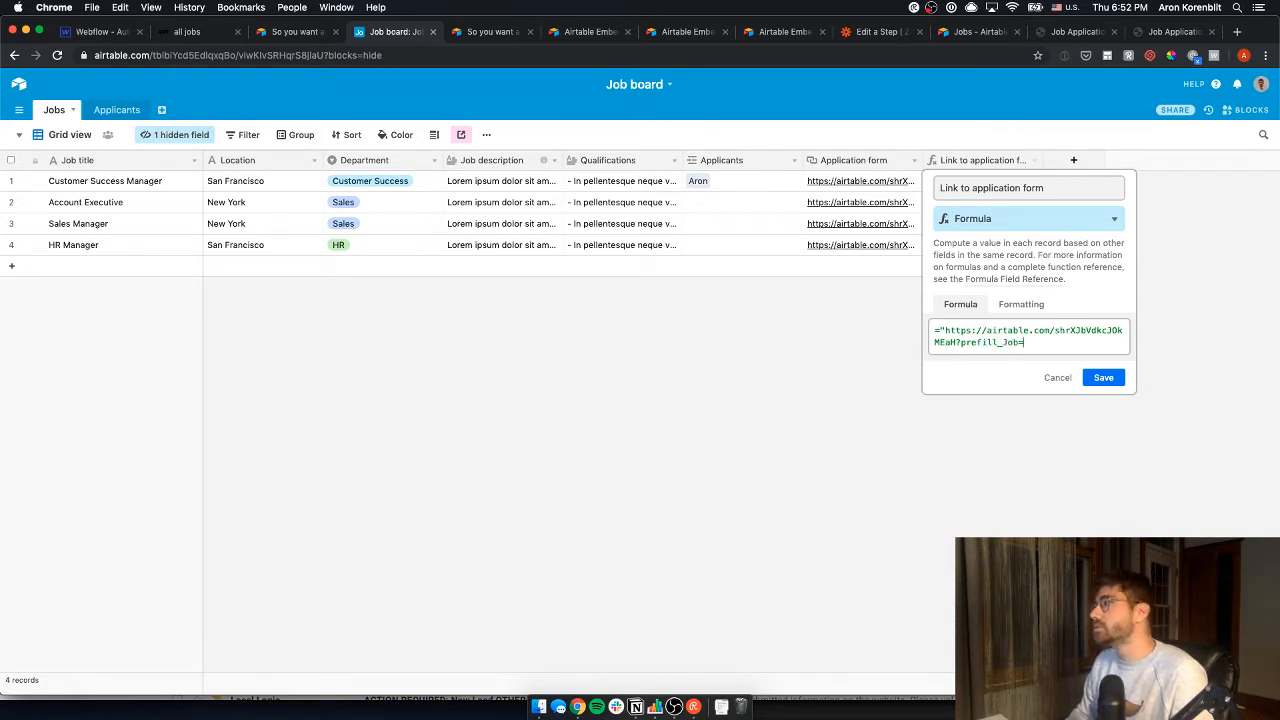
pyautogui.write('"')
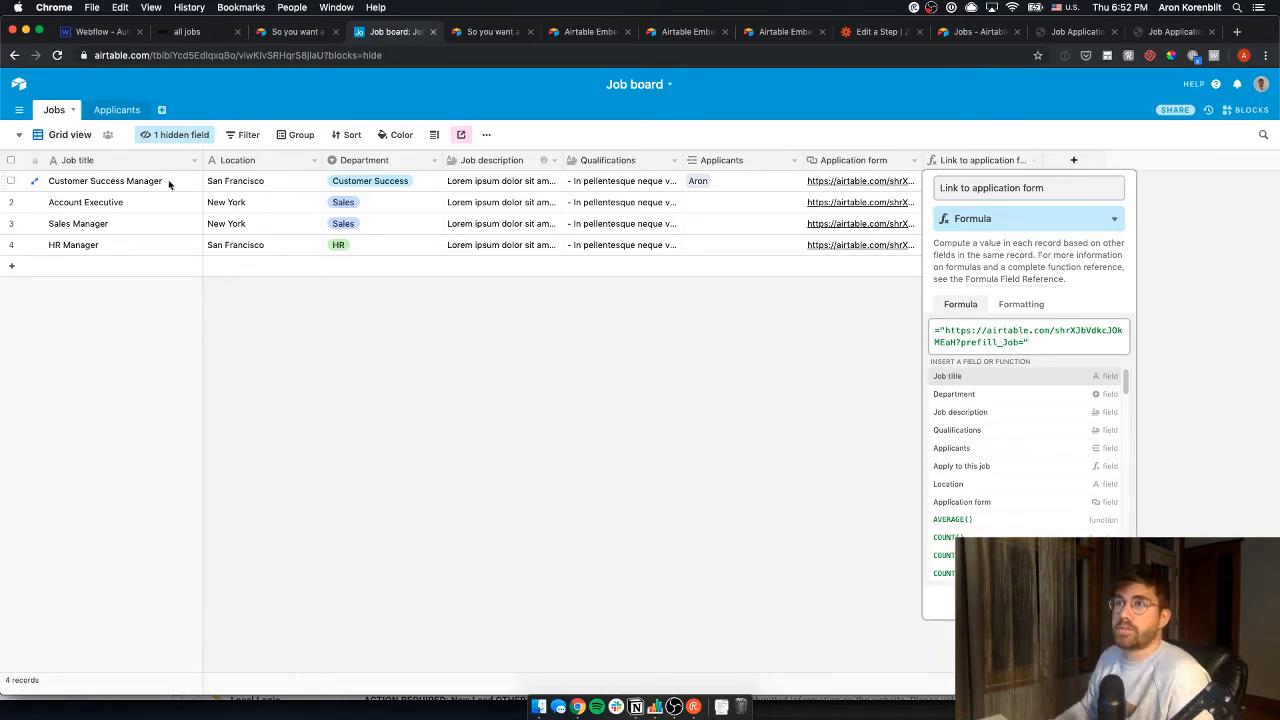
pyautogui.write('job')
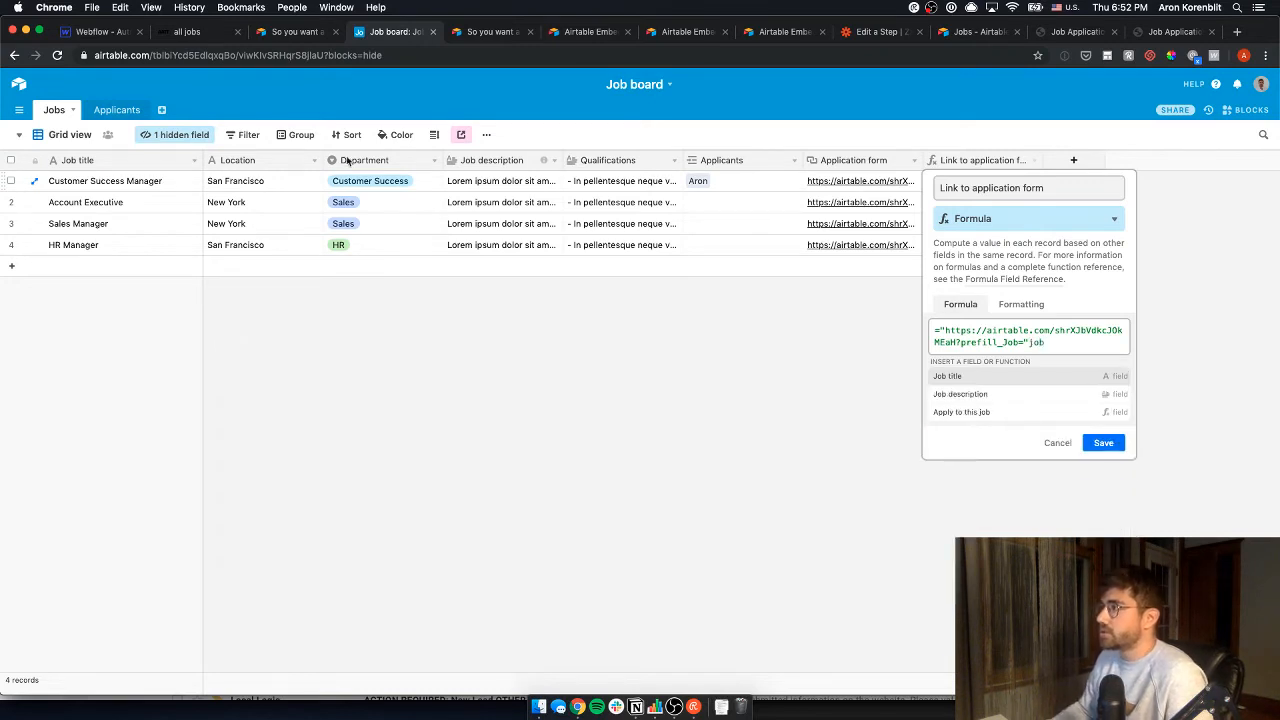
pyautogui.click(946, 376)
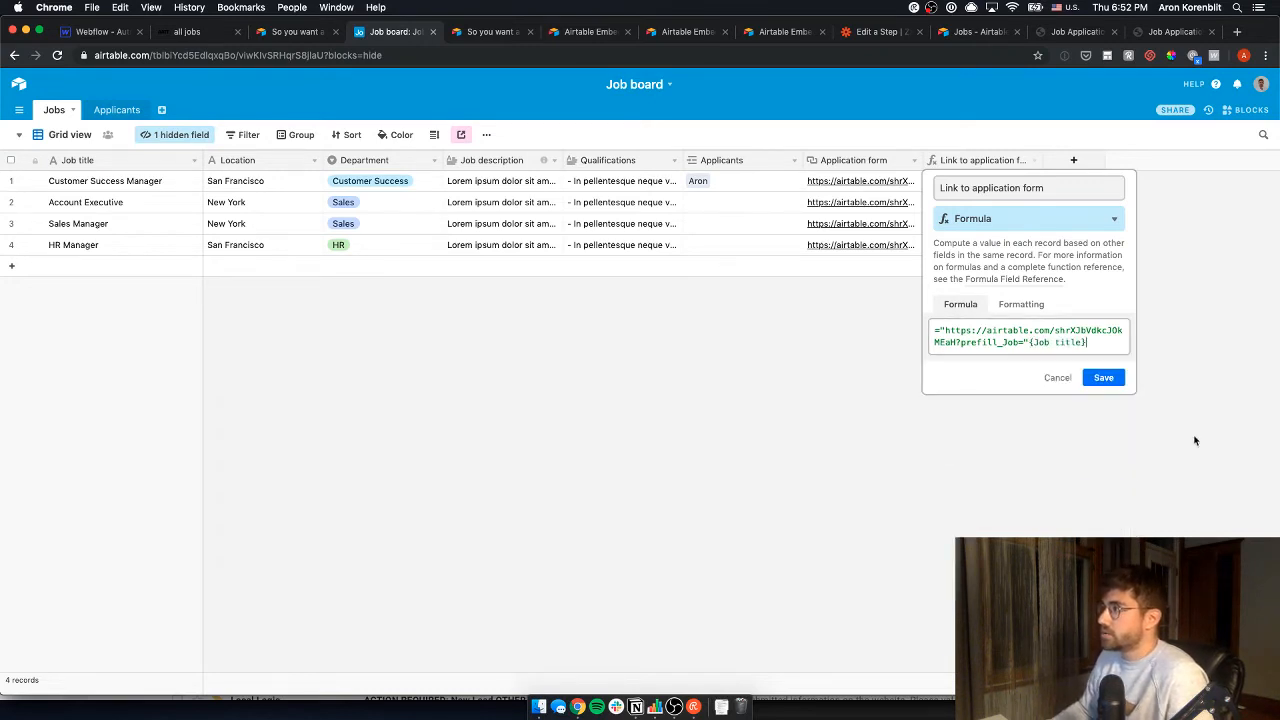
pyautogui.click(1083, 377)
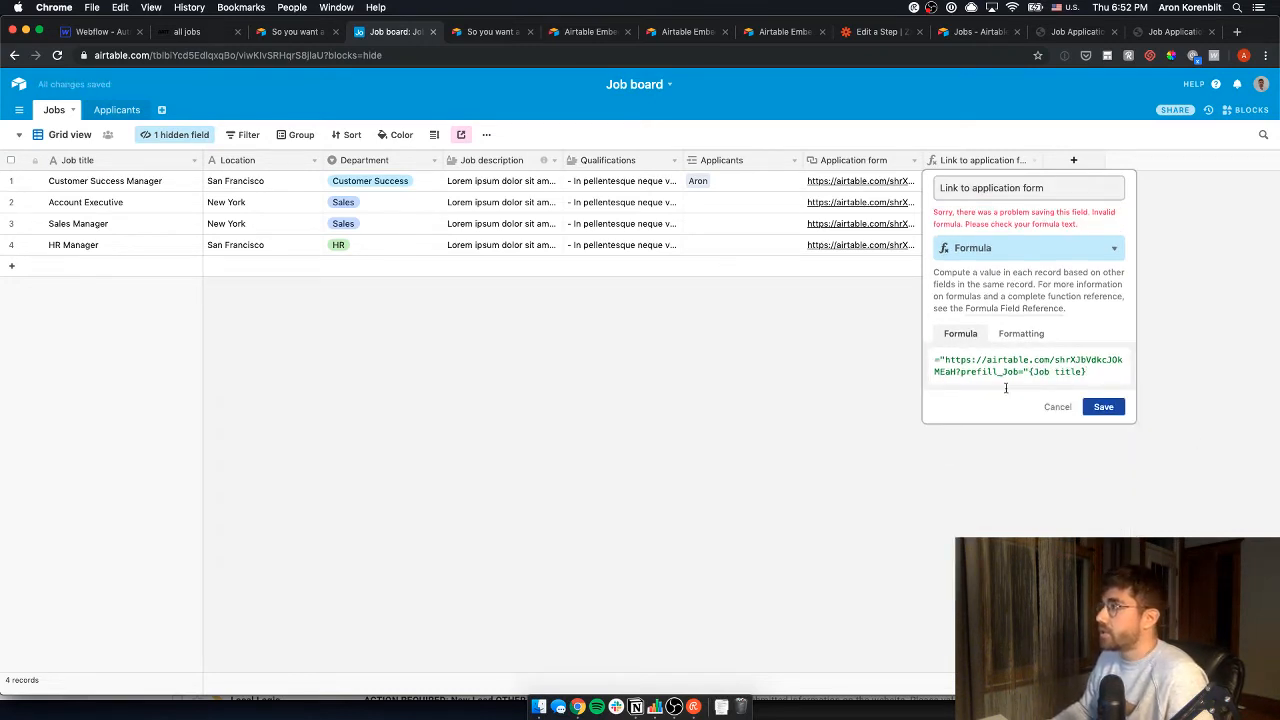
# - Add the missing & before {Job title}, remove the duplicate reference, and save the formula
pyautogui.click(1025, 373)
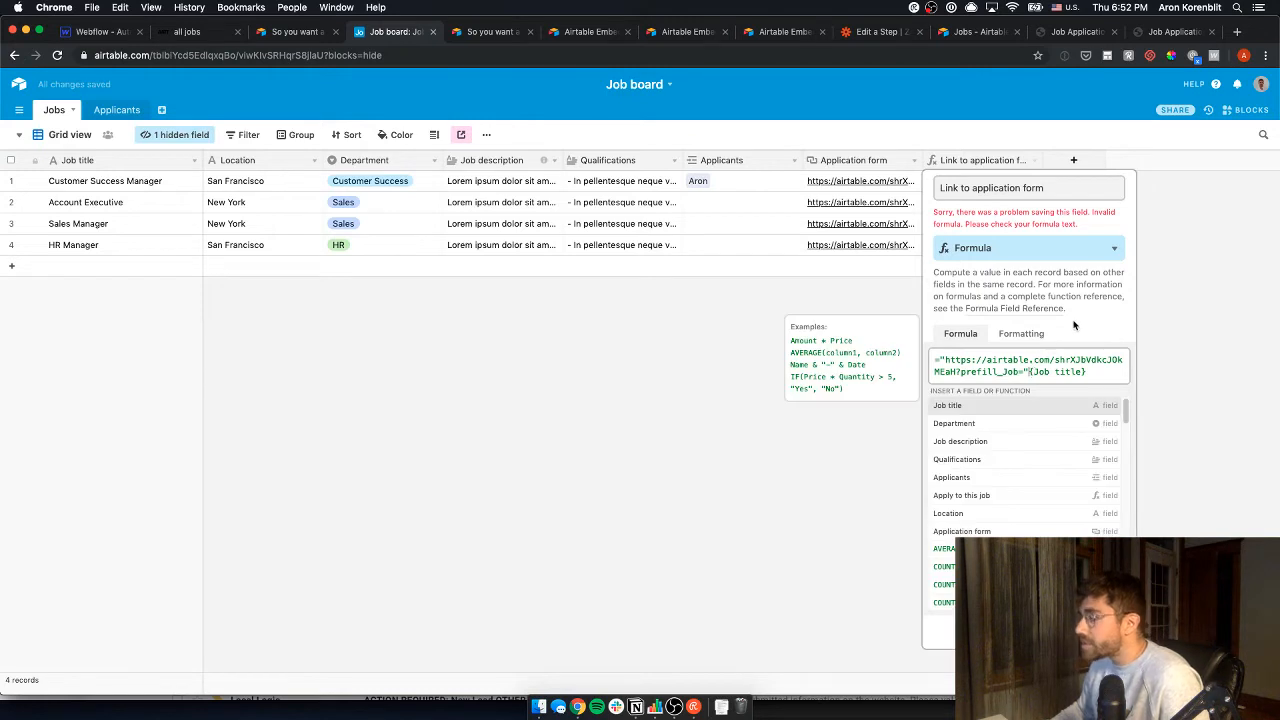
pyautogui.write('&')
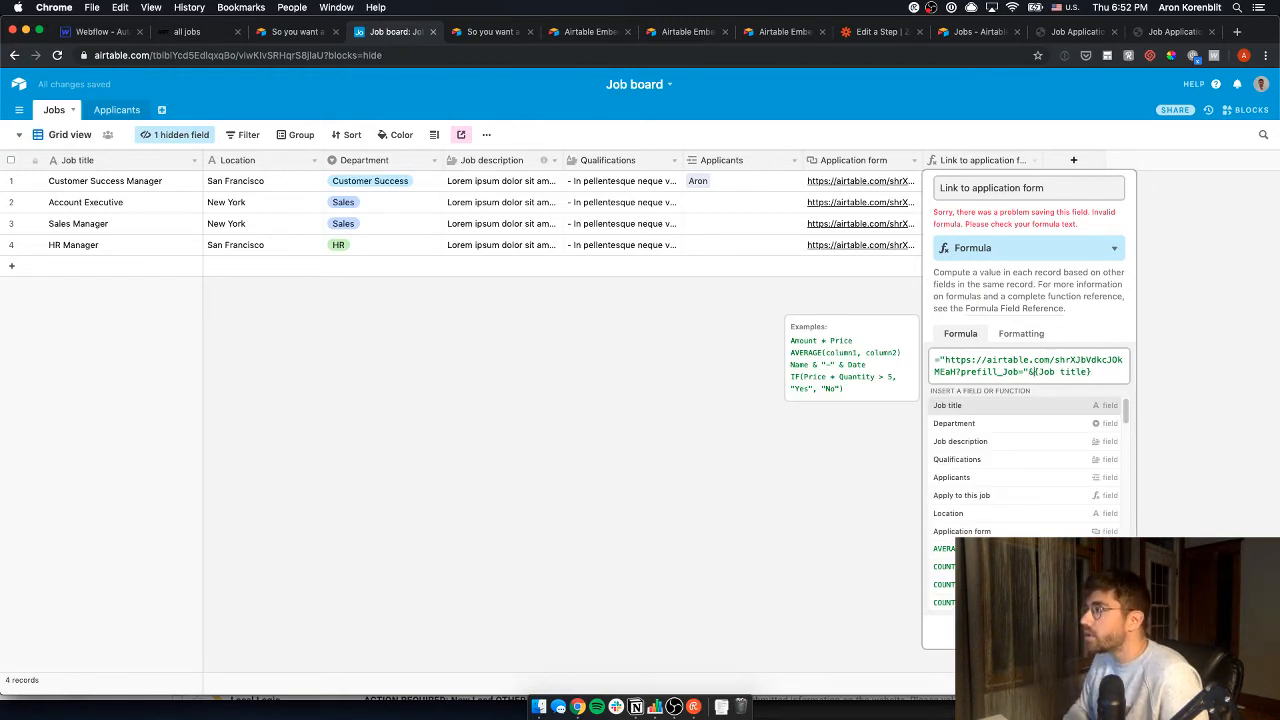
pyautogui.press('Return')
pyautogui.press('BackSpace')
pyautogui.press('BackSpace')
pyautogui.press('BackSpace')
pyautogui.press('BackSpace')
pyautogui.press('BackSpace')
pyautogui.press('BackSpace')
pyautogui.press('BackSpace')
pyautogui.press('BackSpace')
pyautogui.press('BackSpace')
pyautogui.press('BackSpace')
pyautogui.press('BackSpace')
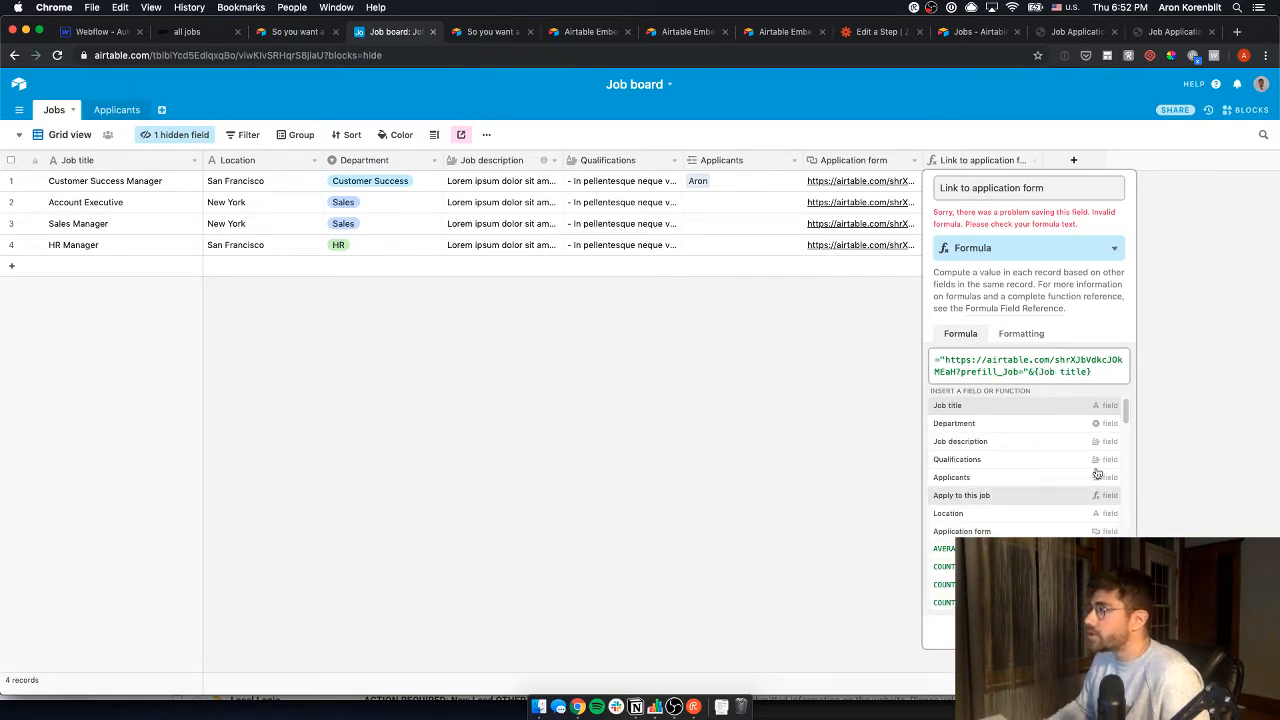
pyautogui.click(1126, 410)
pyautogui.click(1104, 408)
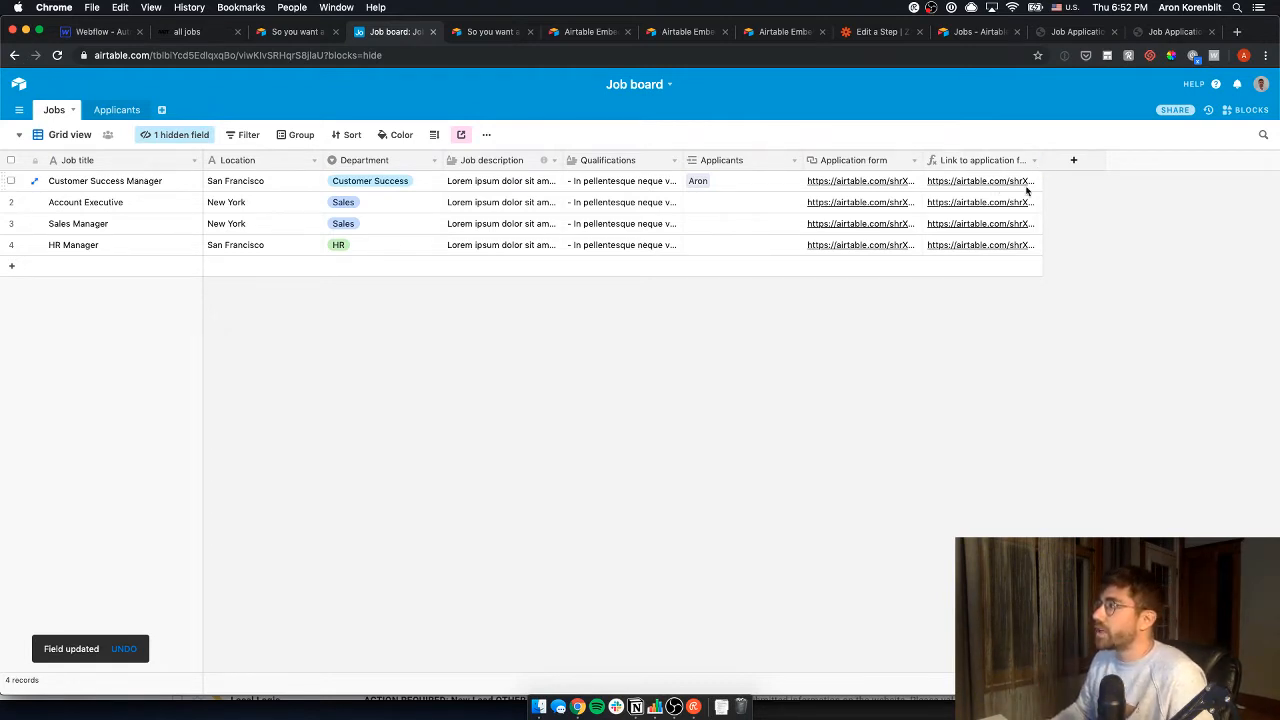
pyautogui.click(1018, 188)
# - Open the Customer Success Manager link's form, check its prefill_Job URL, and return to the Job board
pyautogui.click(1015, 186)
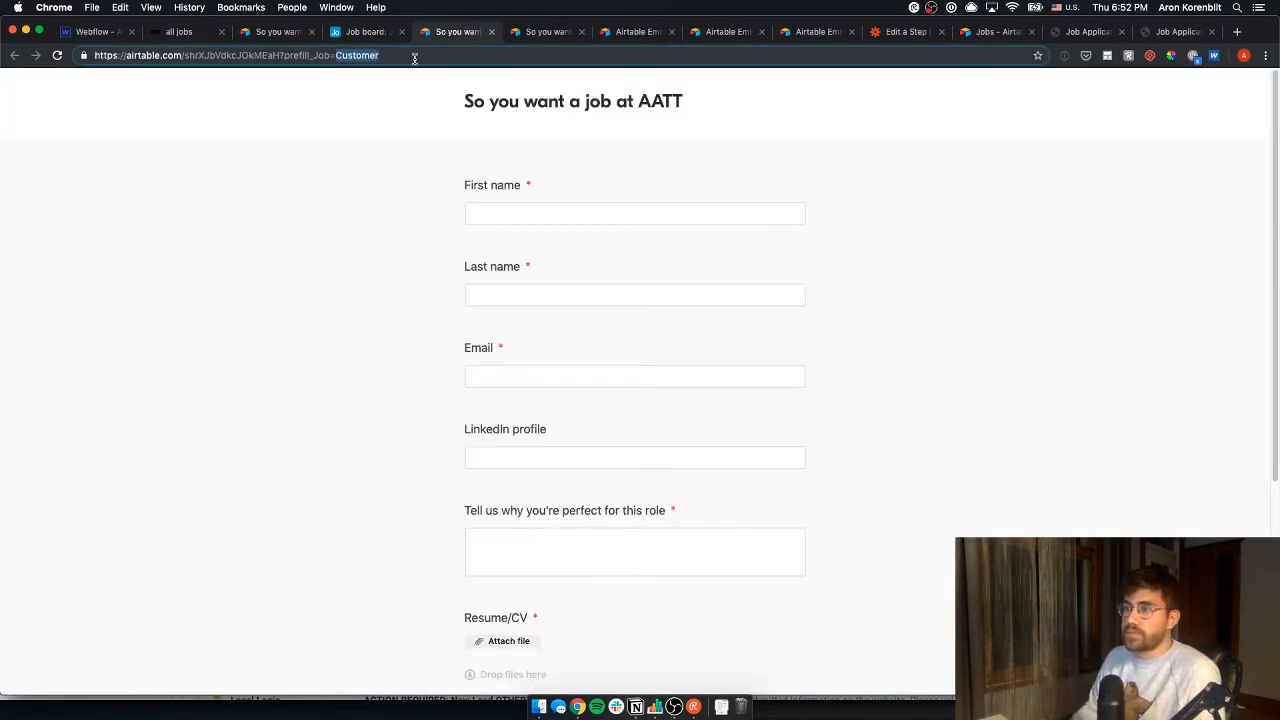
pyautogui.scroll(-3, 434, 169)
pyautogui.scroll(3, 430, 440)
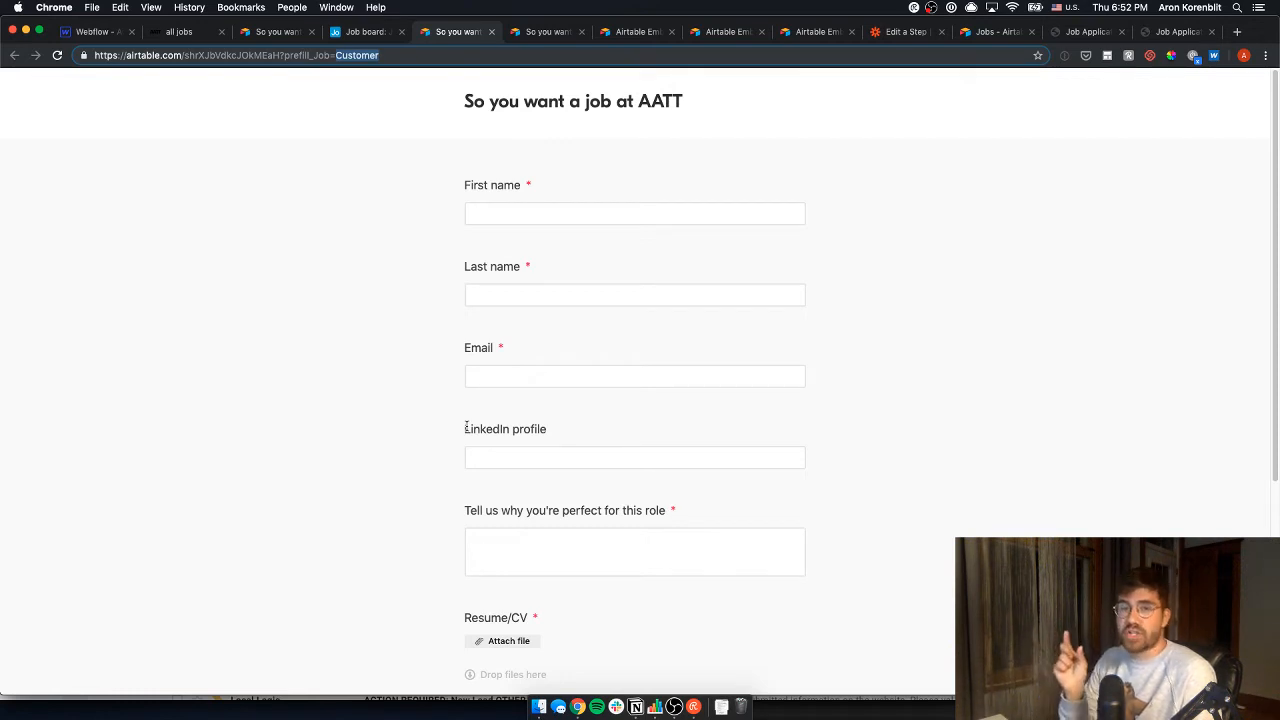
pyautogui.click(389, 55)
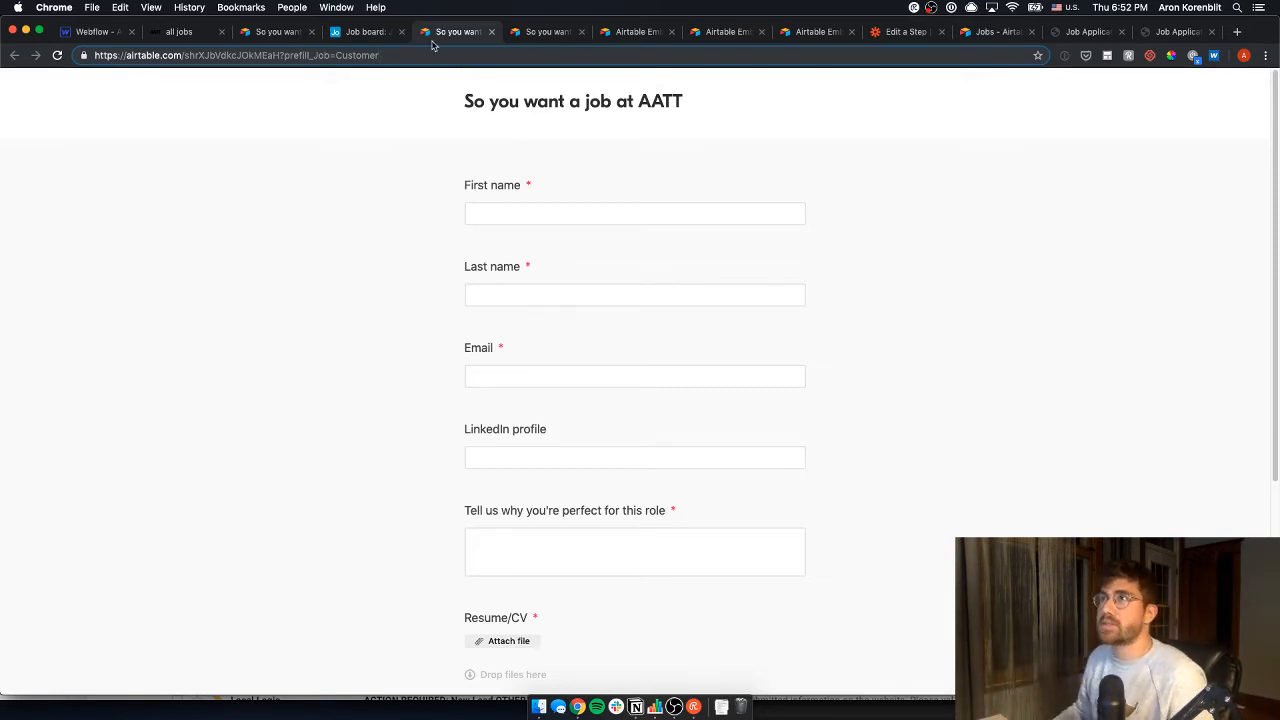
pyautogui.click(379, 40)
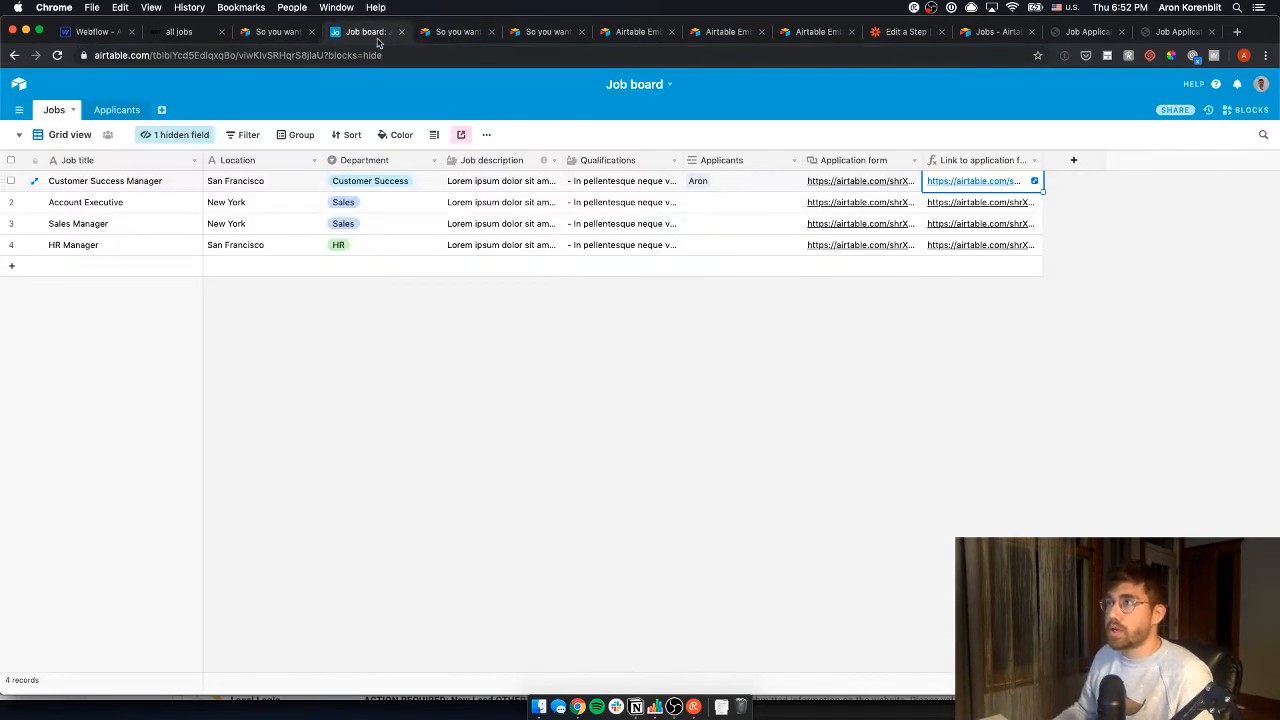
# - Expand the Customer Success Manager link cell to inspect the full generated URL
pyautogui.click(1036, 182)
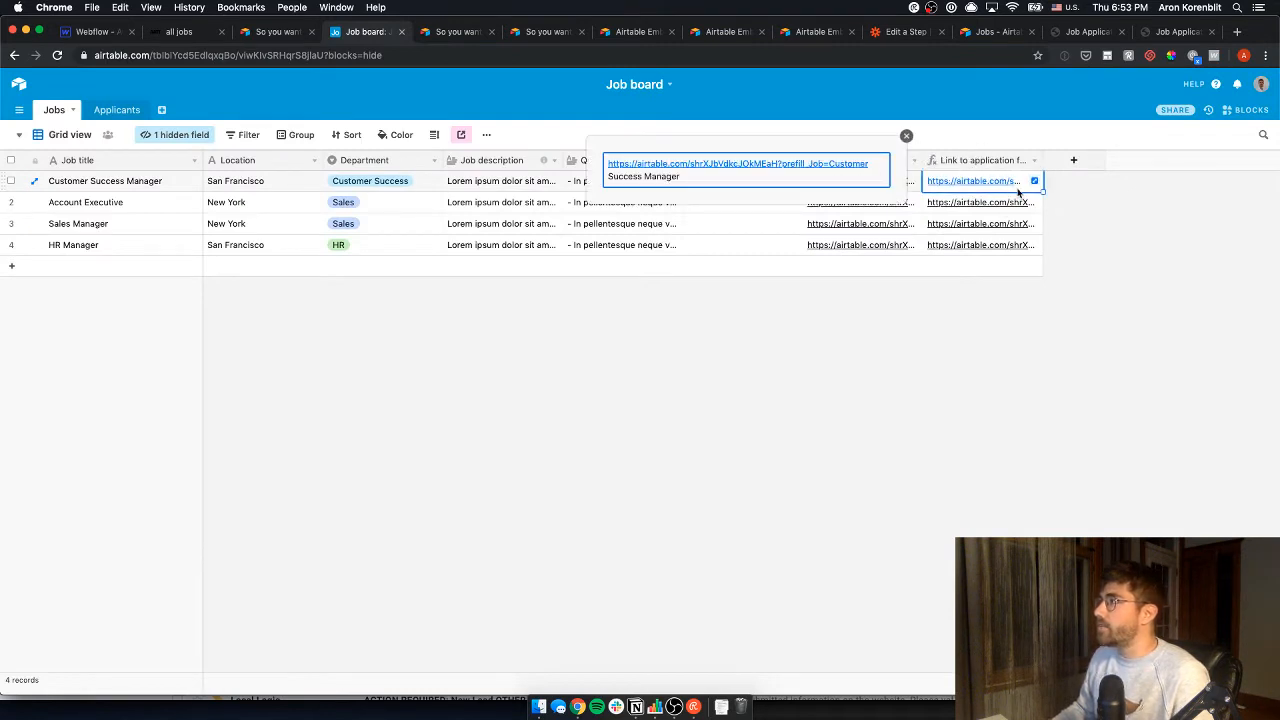
pyautogui.click(1017, 192)
pyautogui.click(1030, 185)
pyautogui.click(1034, 181)
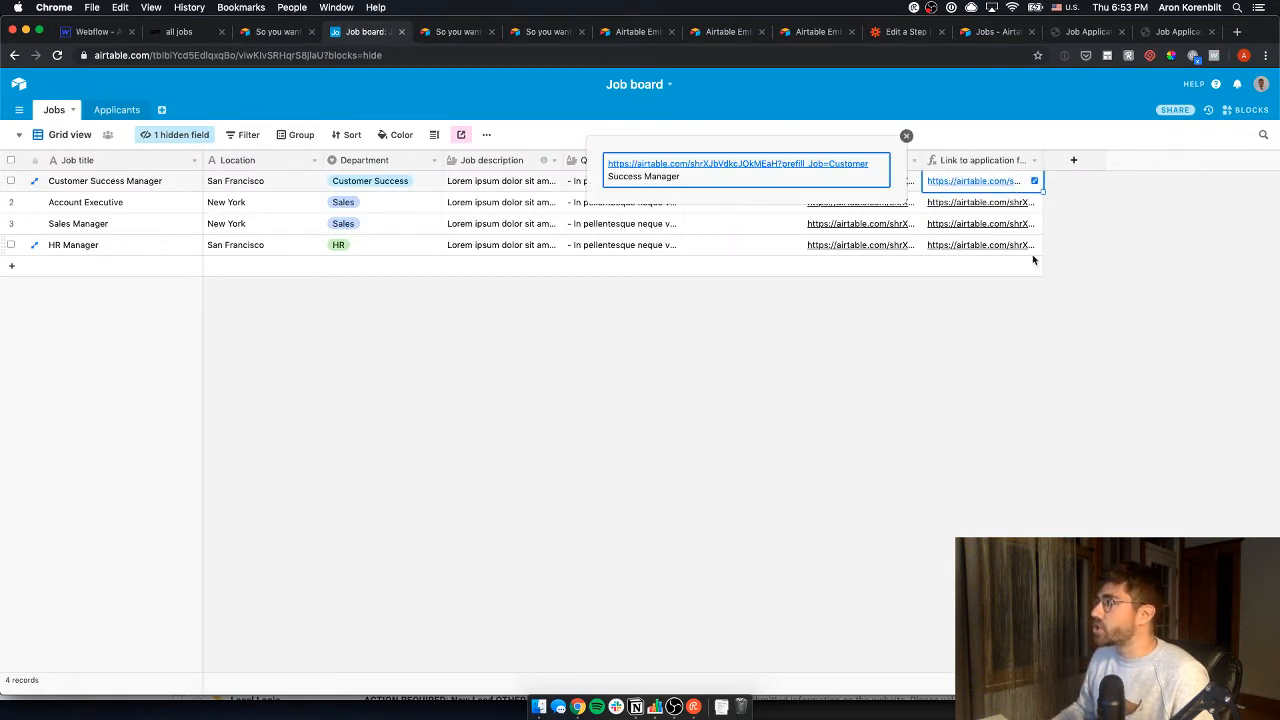
# - Wrap {Job title} in ENCODE_URL_COMPONENT() inside the link field's formula
pyautogui.click(1034, 160)
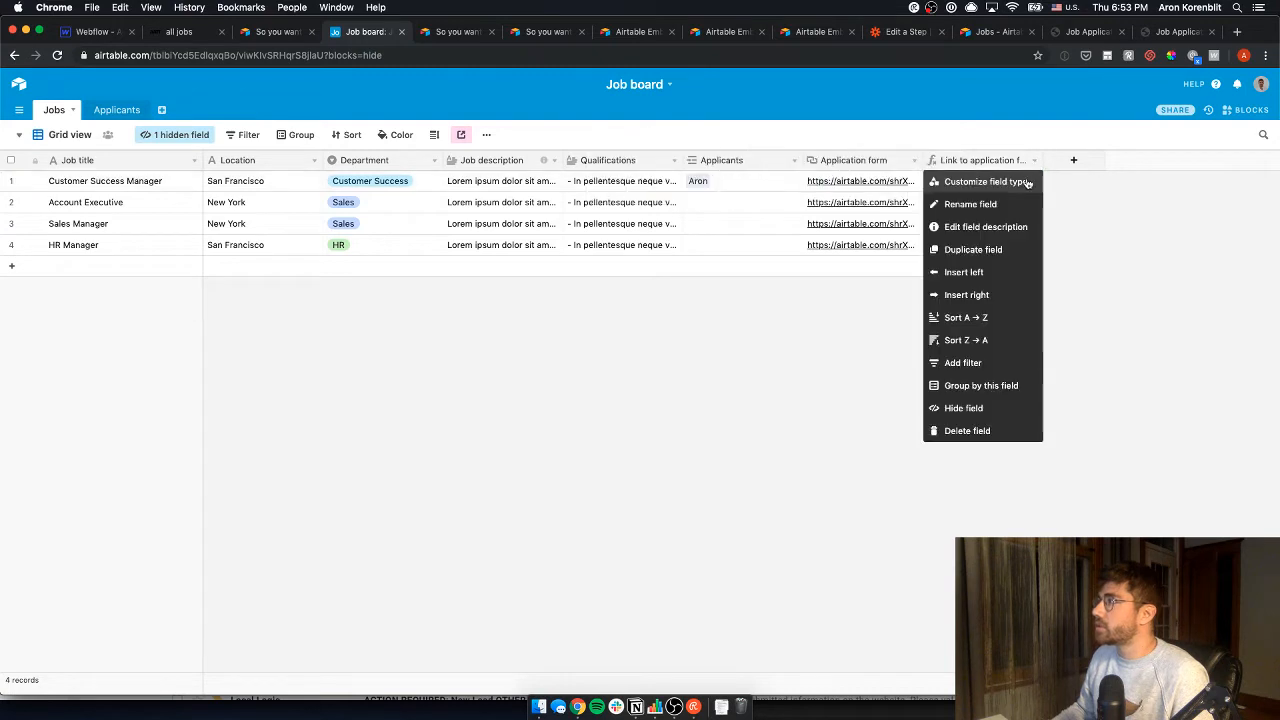
pyautogui.click(985, 181)
pyautogui.click(1034, 342)
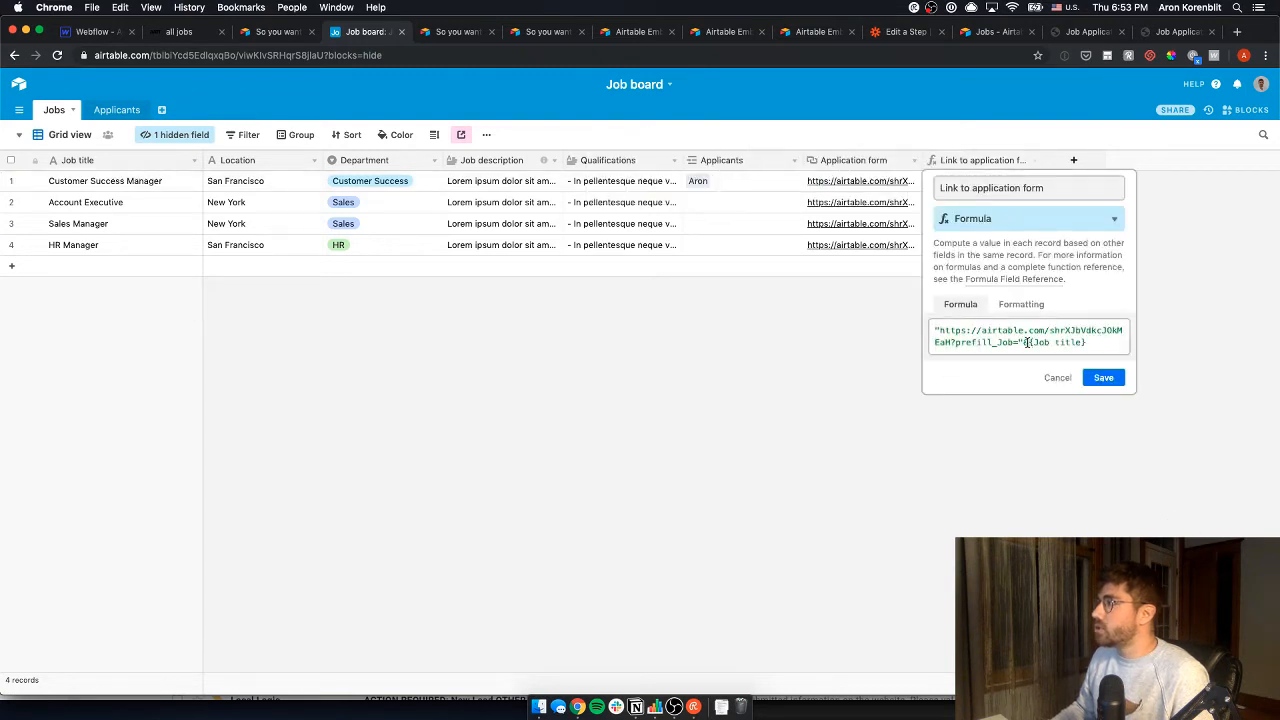
pyautogui.write('url')
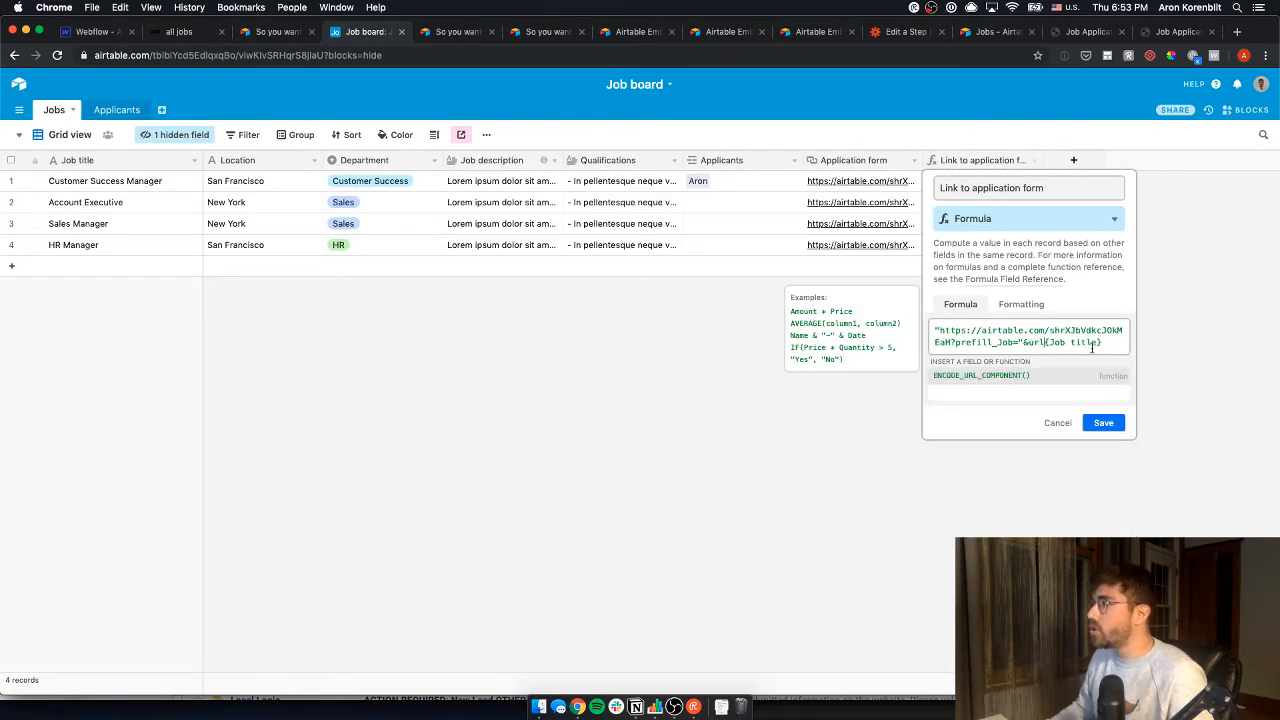
pyautogui.click(1072, 376)
pyautogui.moveTo(1012, 369); pyautogui.dragTo(910, 370)
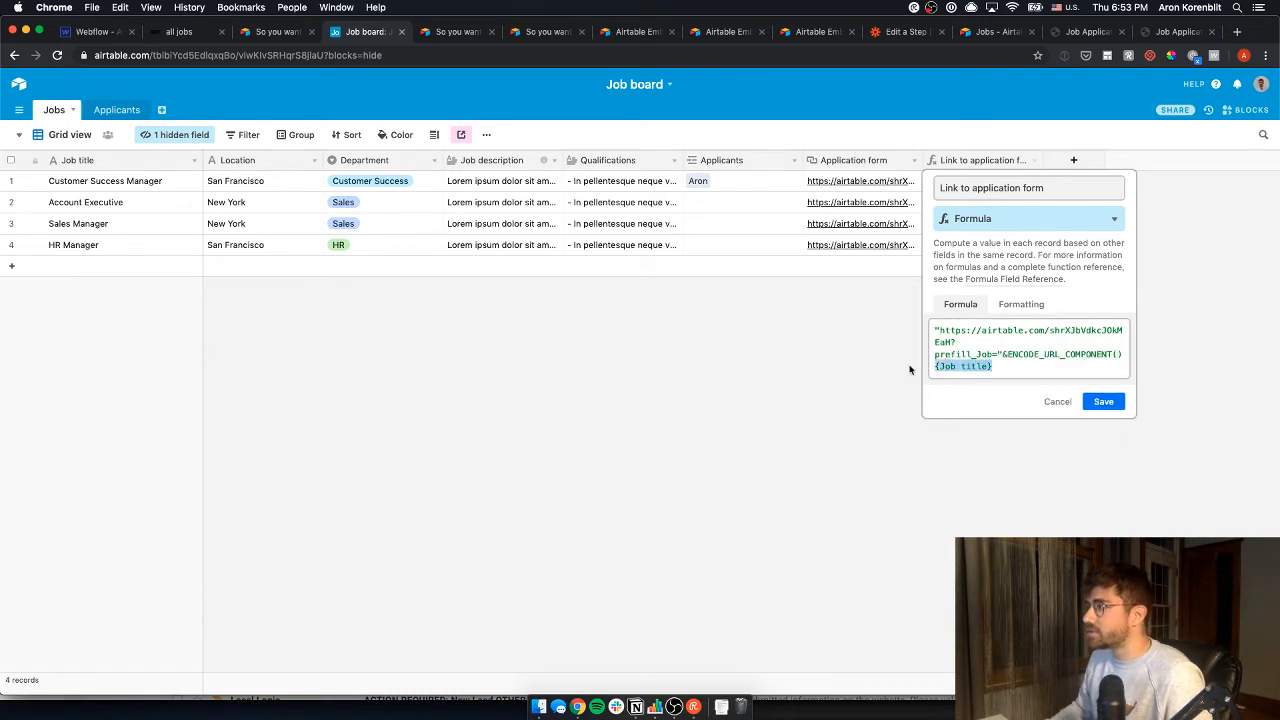
pyautogui.hotkey('ctrl', 'x')
pyautogui.click(1116, 354)
pyautogui.hotkey('ctrl', 'v')
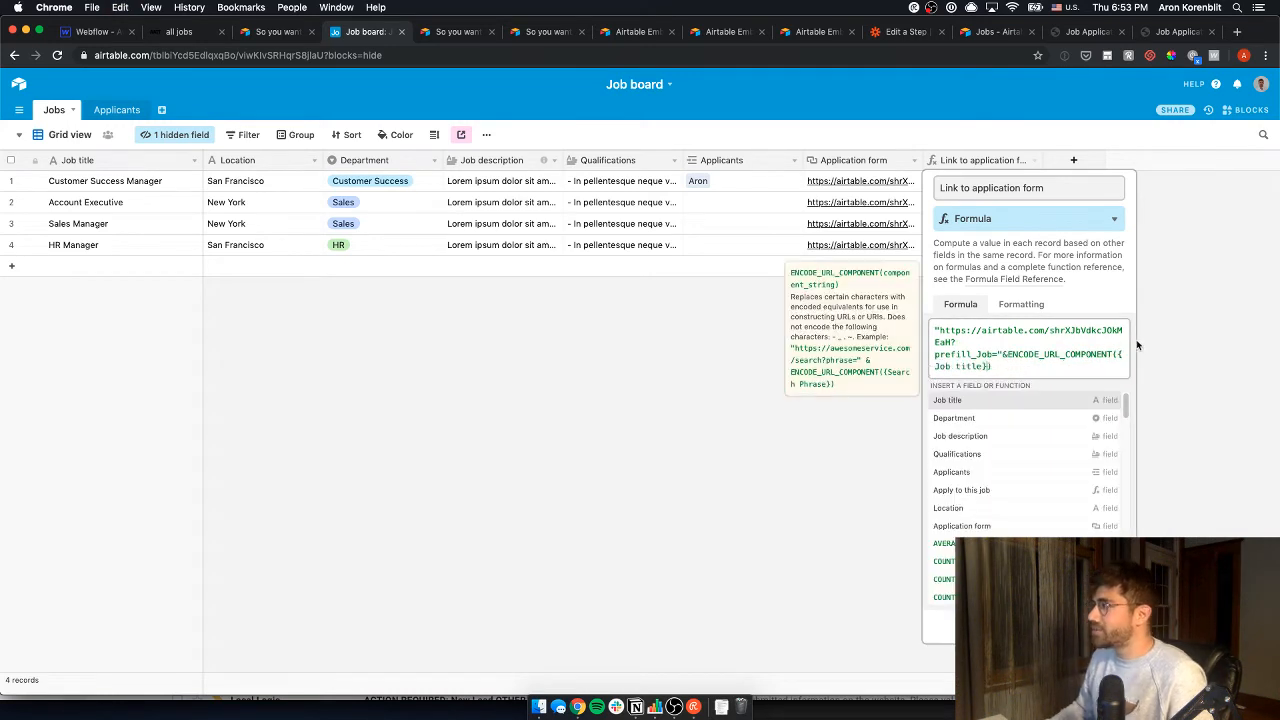
pyautogui.click(1056, 364)
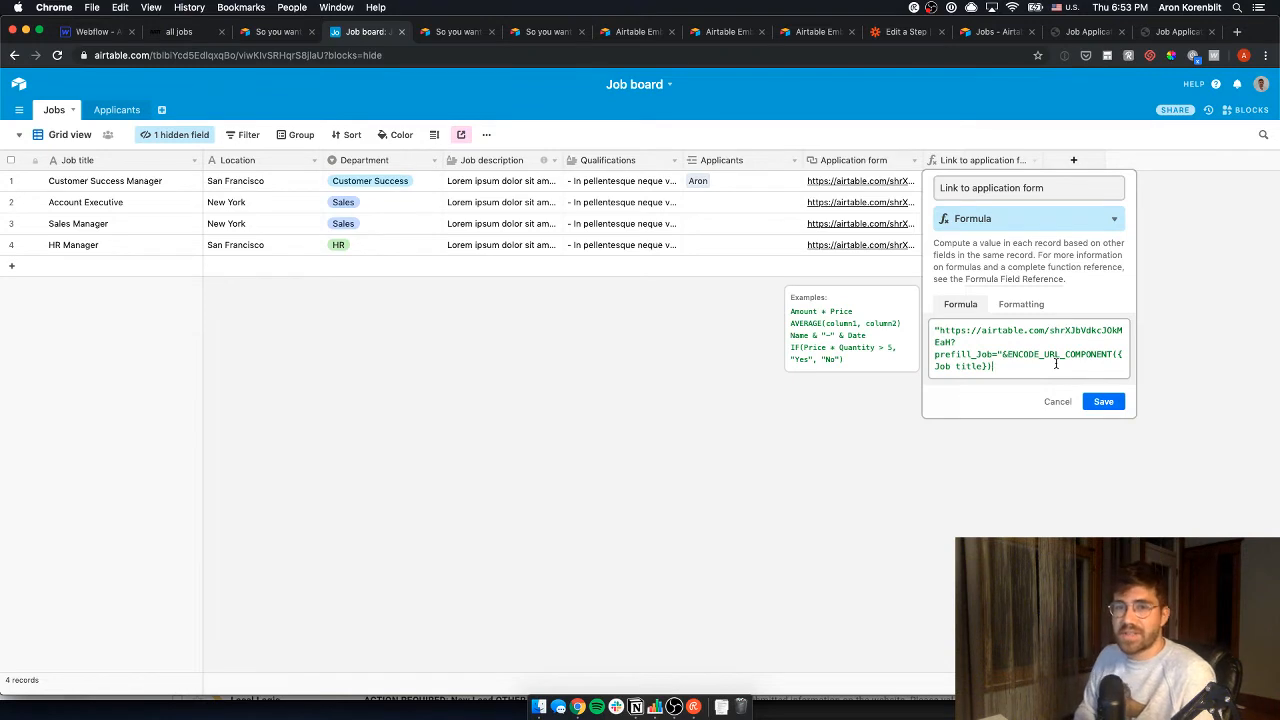
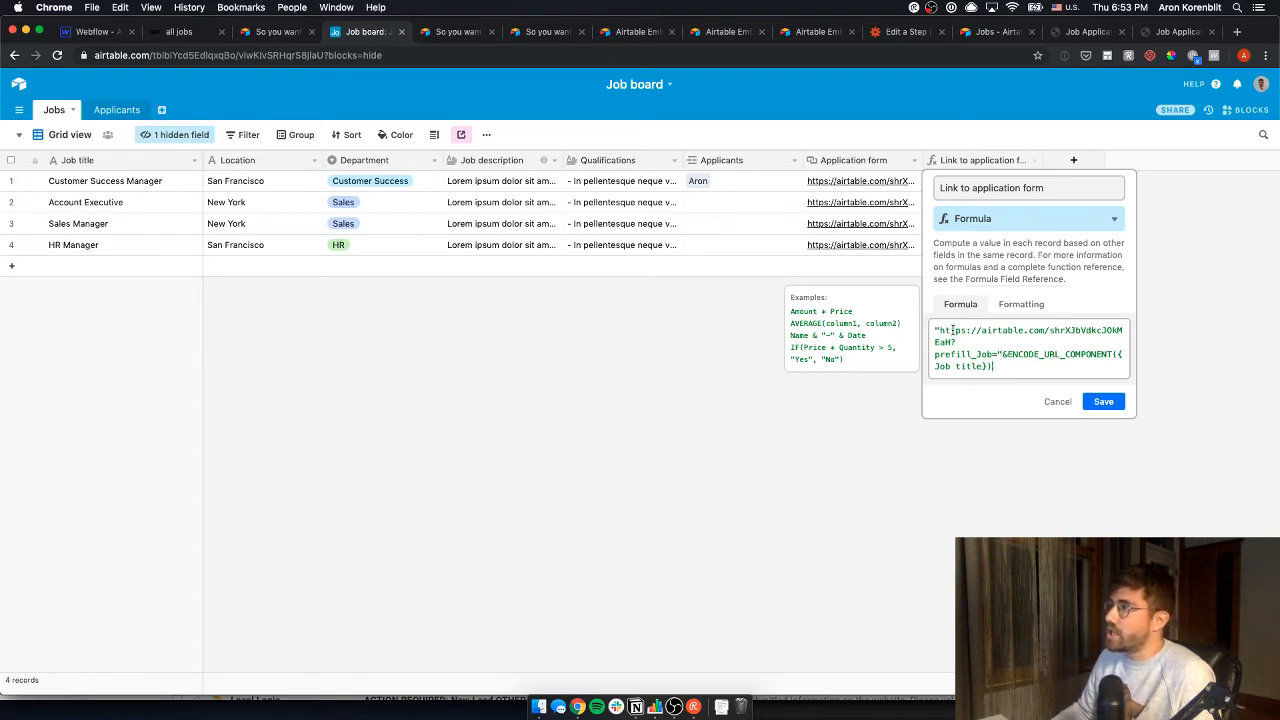
# - Review the ENCODE_URL_COMPONENT prefill URL in the Link to application form formula and save it
pyautogui.moveTo(940, 330); pyautogui.dragTo(1010, 337)
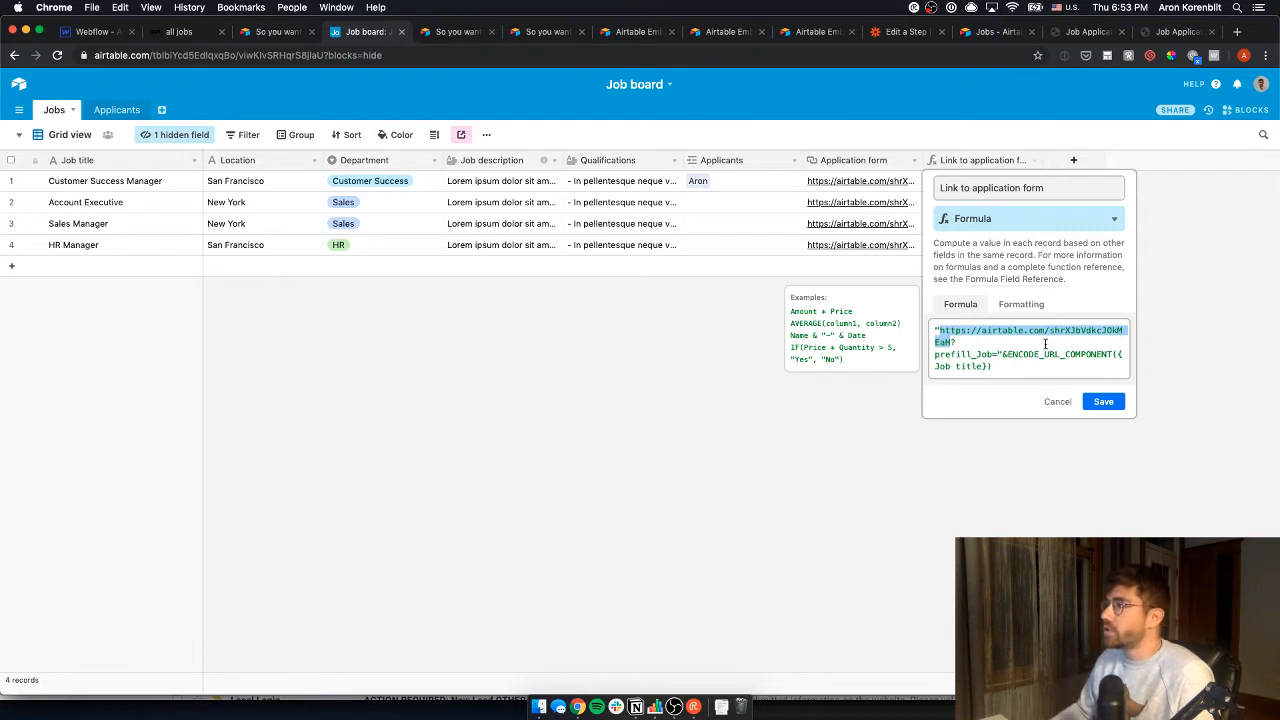
pyautogui.click(978, 354)
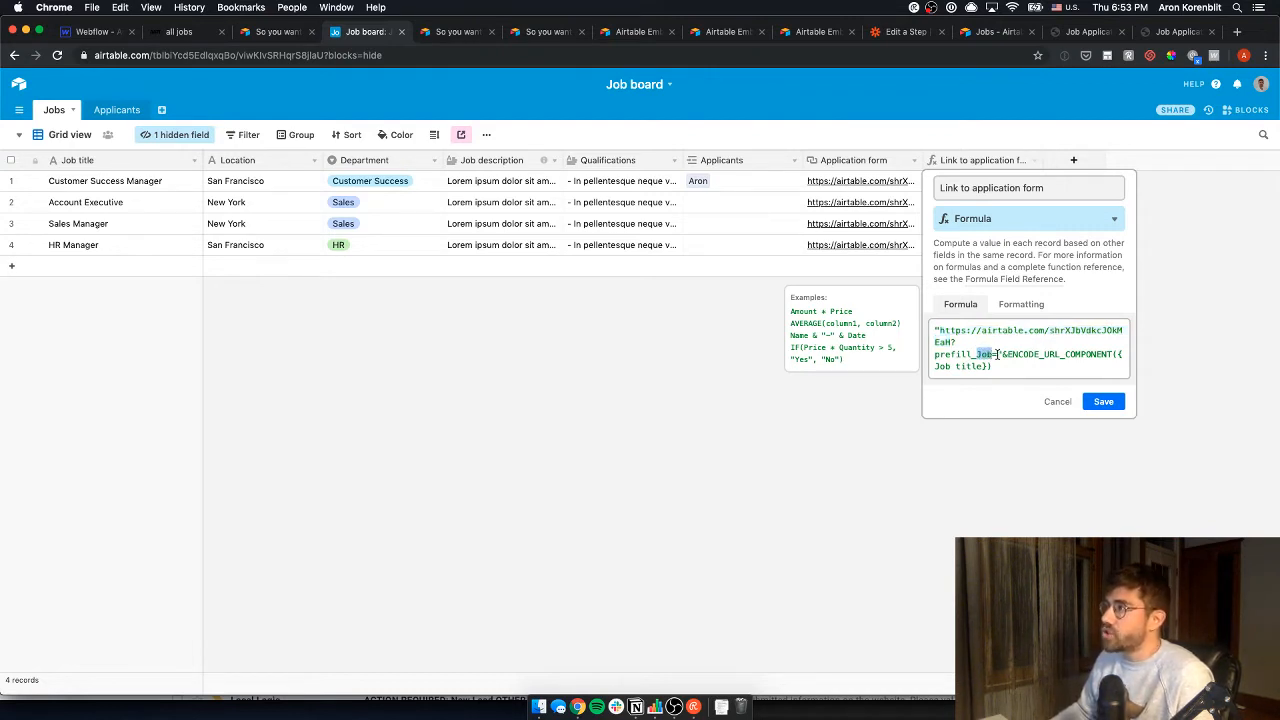
pyautogui.click(1003, 354)
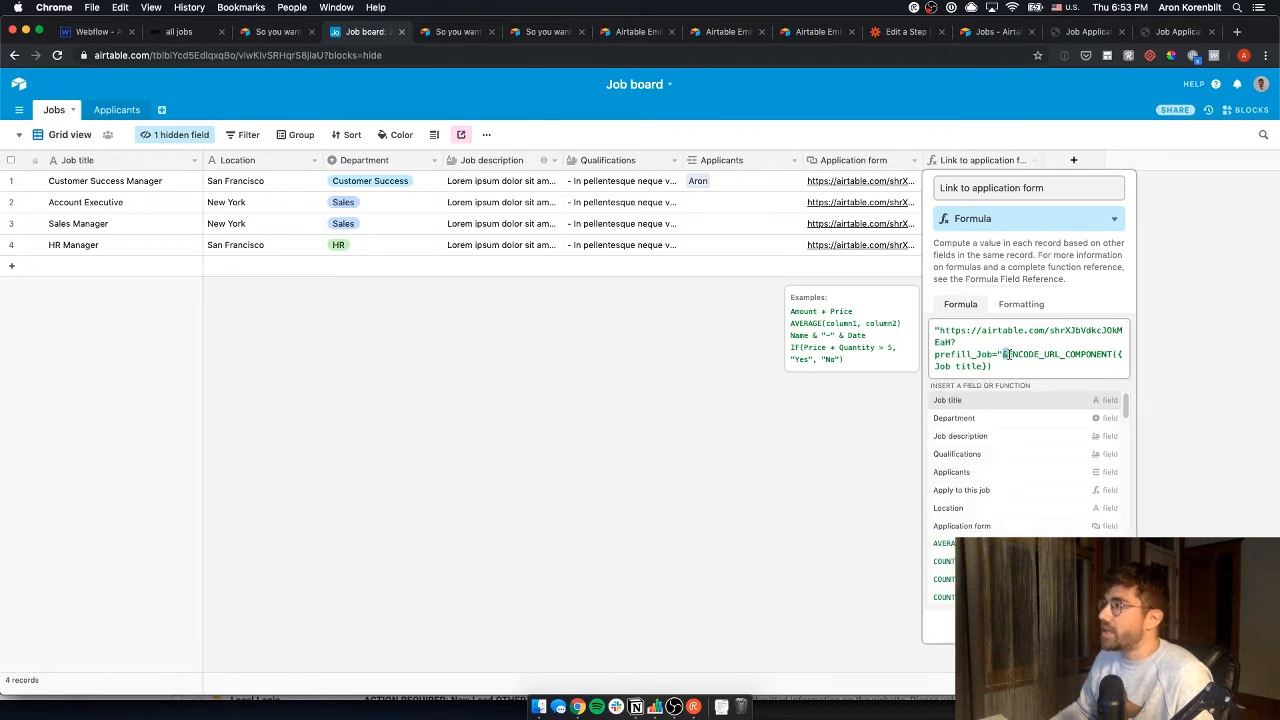
pyautogui.moveTo(1004, 354); pyautogui.dragTo(1116, 355)
pyautogui.click(1007, 372)
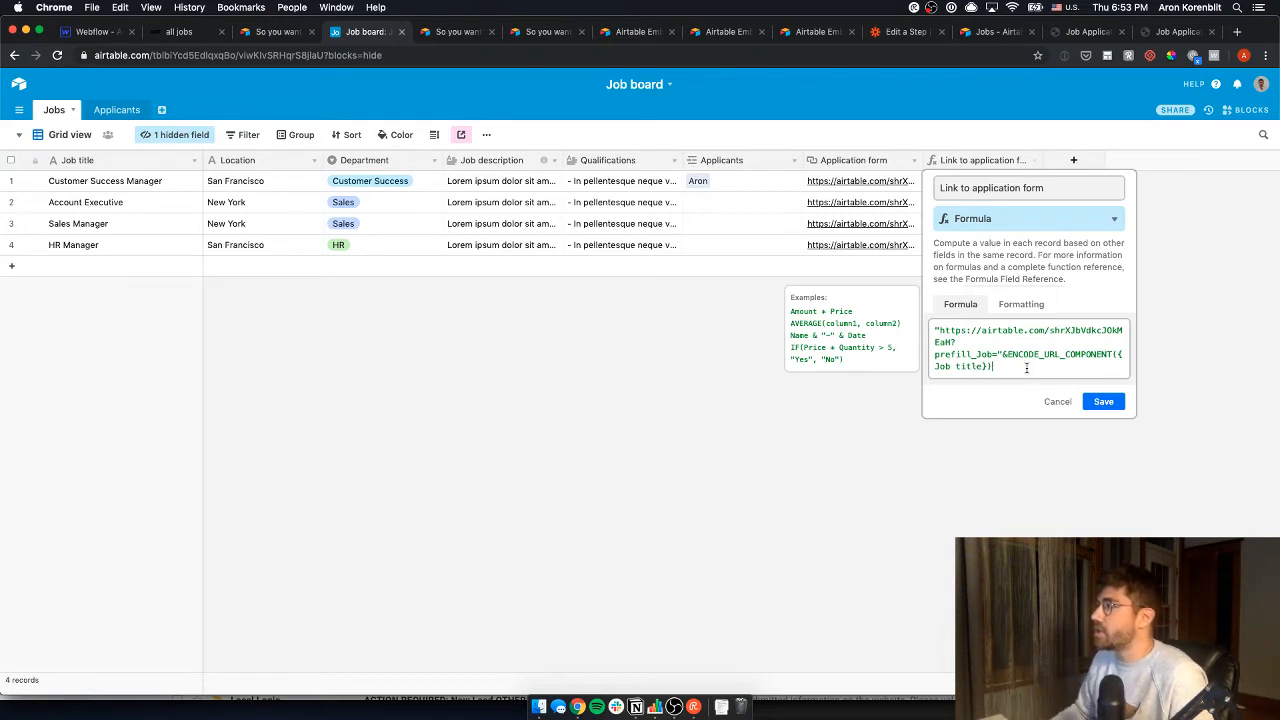
pyautogui.click(1103, 402)
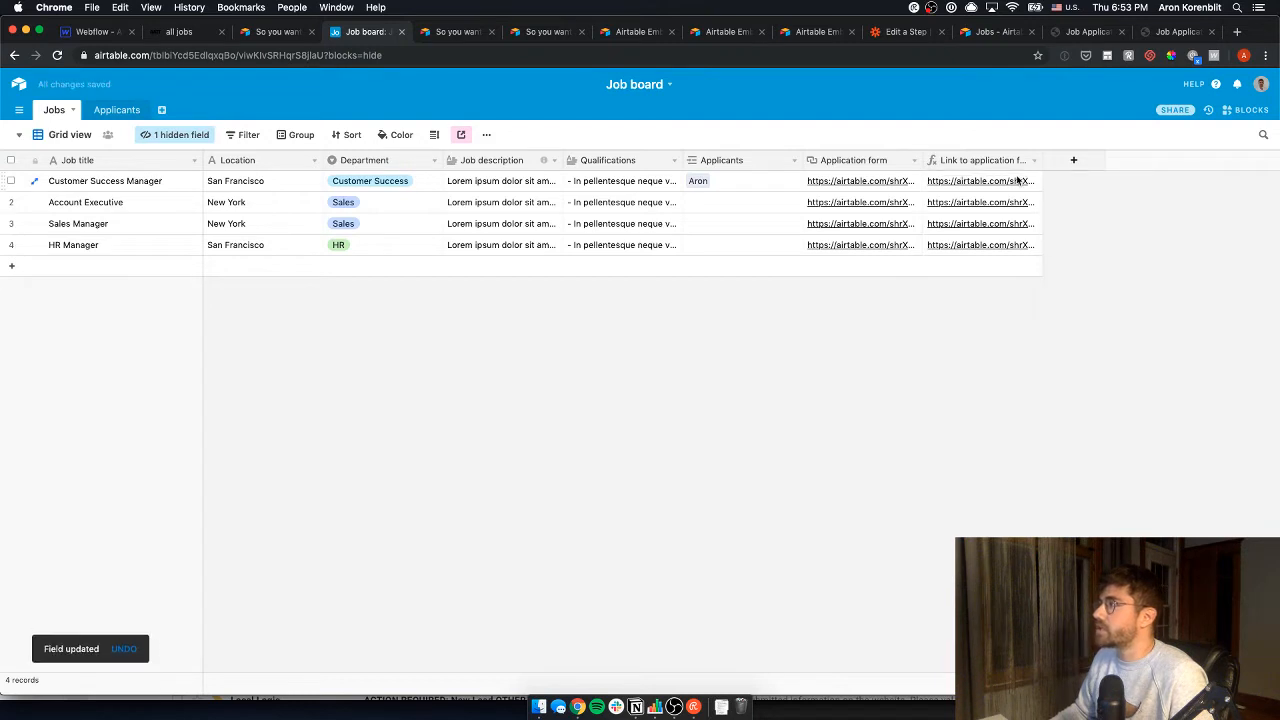
# - Open Customer Success Manager's prefilled form link and confirm the Job field is filled in
pyautogui.click(1013, 183)
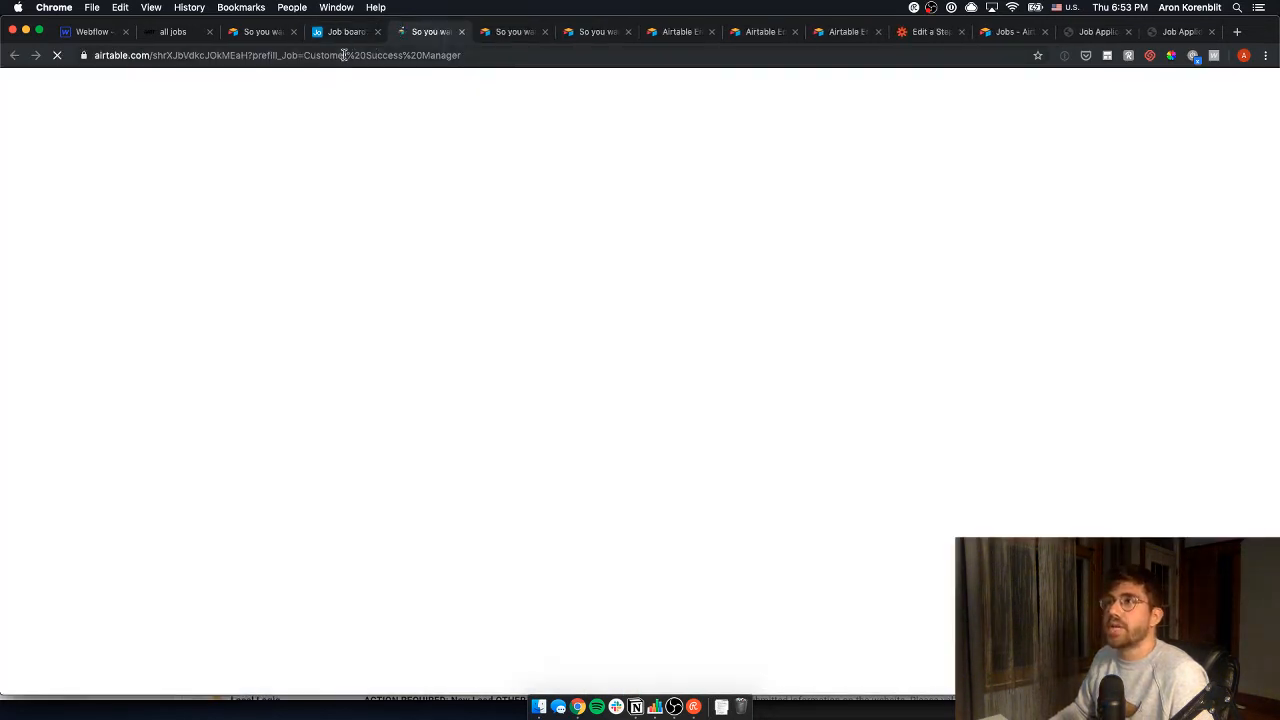
pyautogui.moveTo(343, 55); pyautogui.dragTo(368, 55)
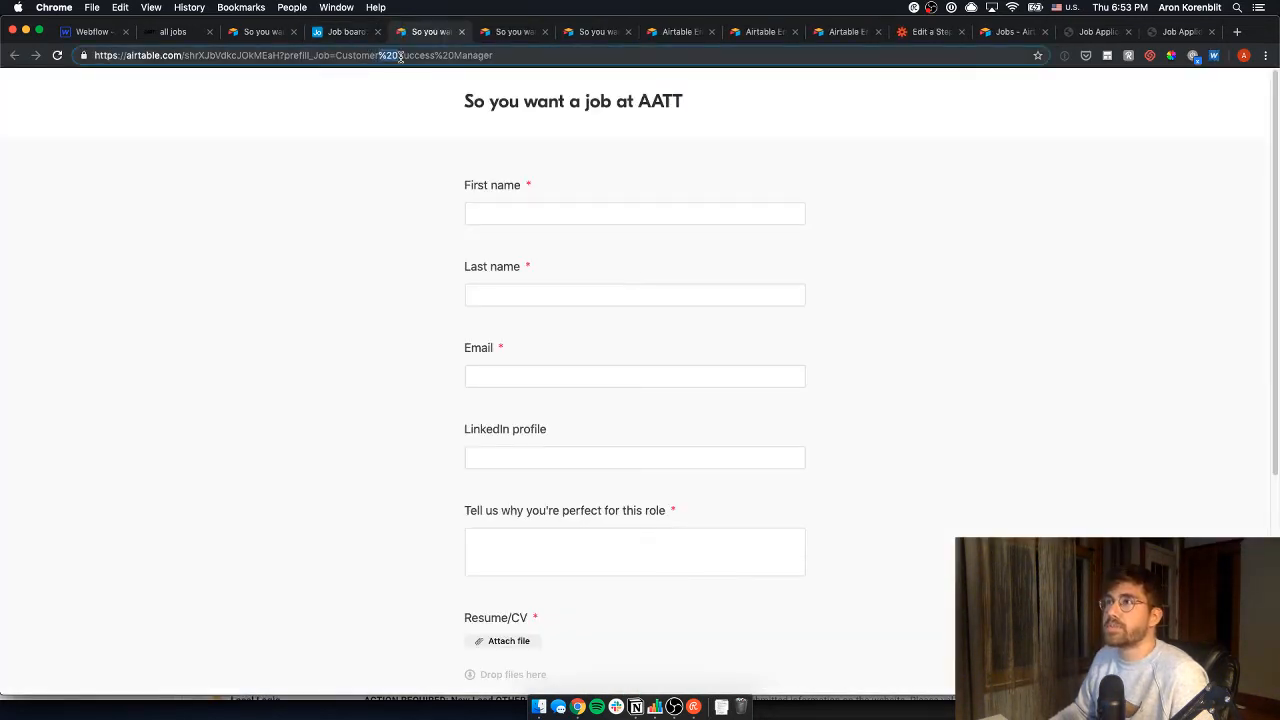
pyautogui.click(400, 302)
pyautogui.scroll(-3, 400, 302)
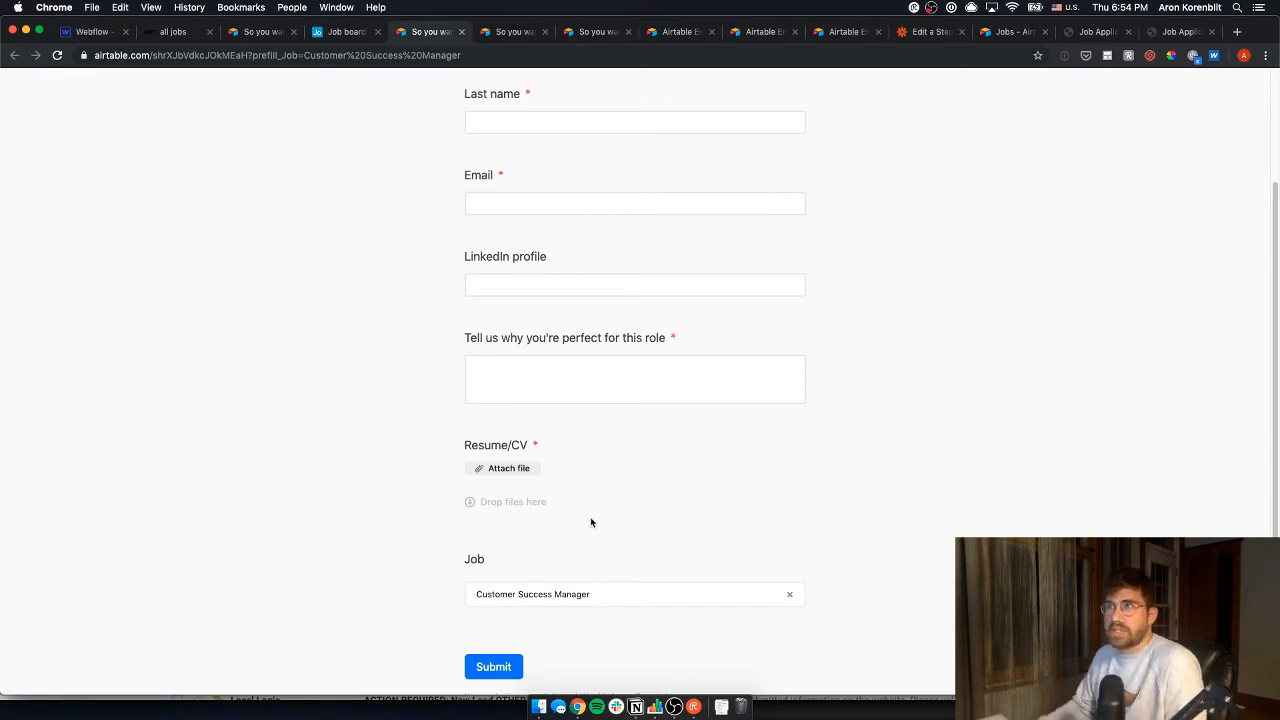
# - Return to the Job board and switch the Jobs view to Gallery
pyautogui.click(328, 32)
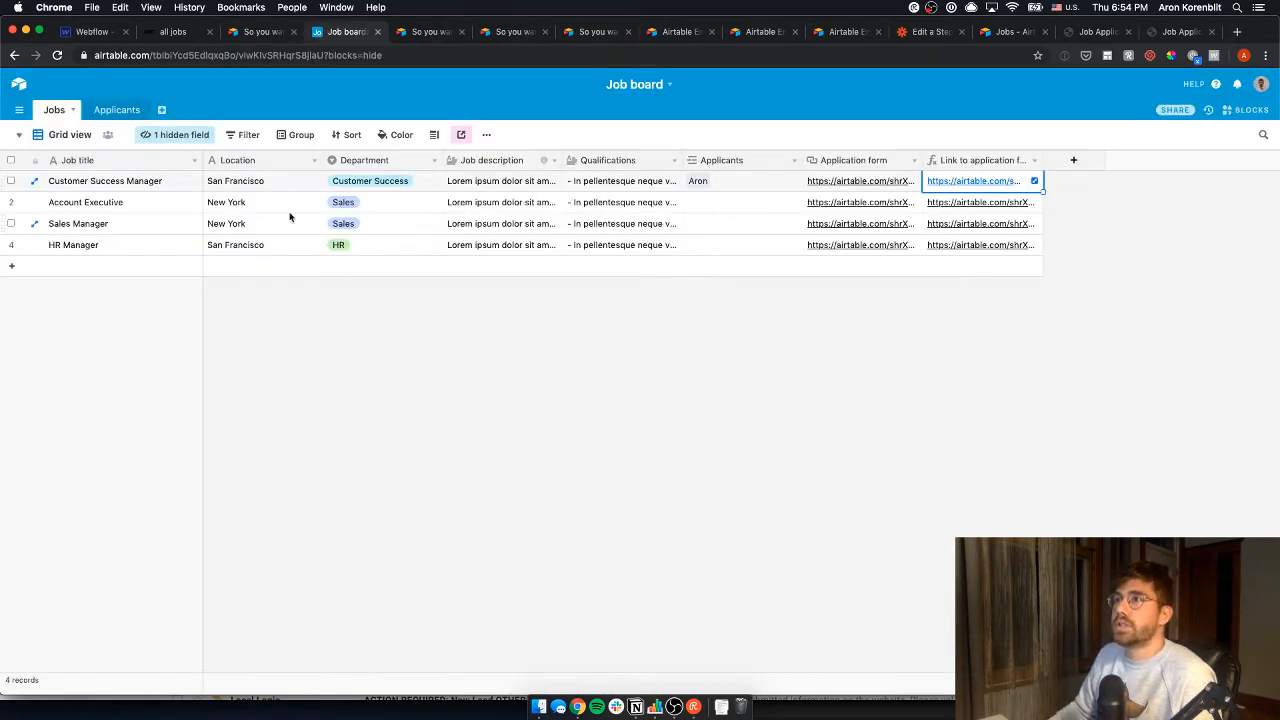
pyautogui.click(175, 183)
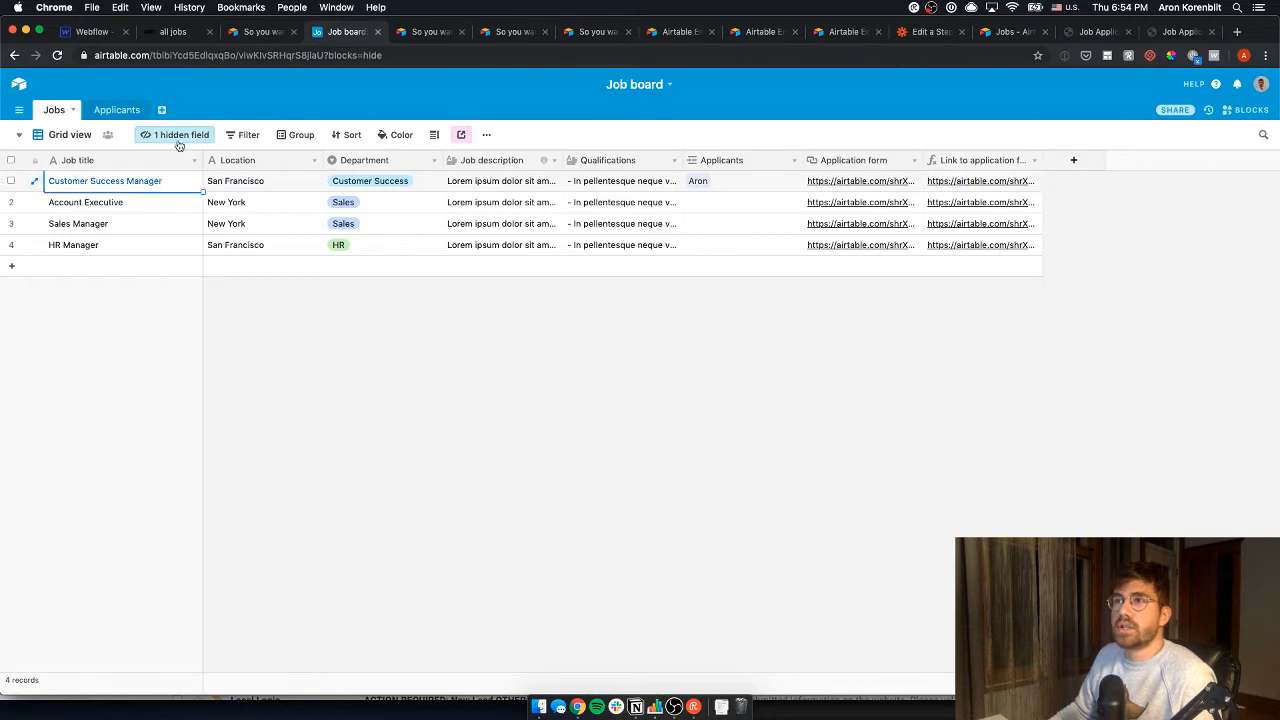
pyautogui.click(57, 134)
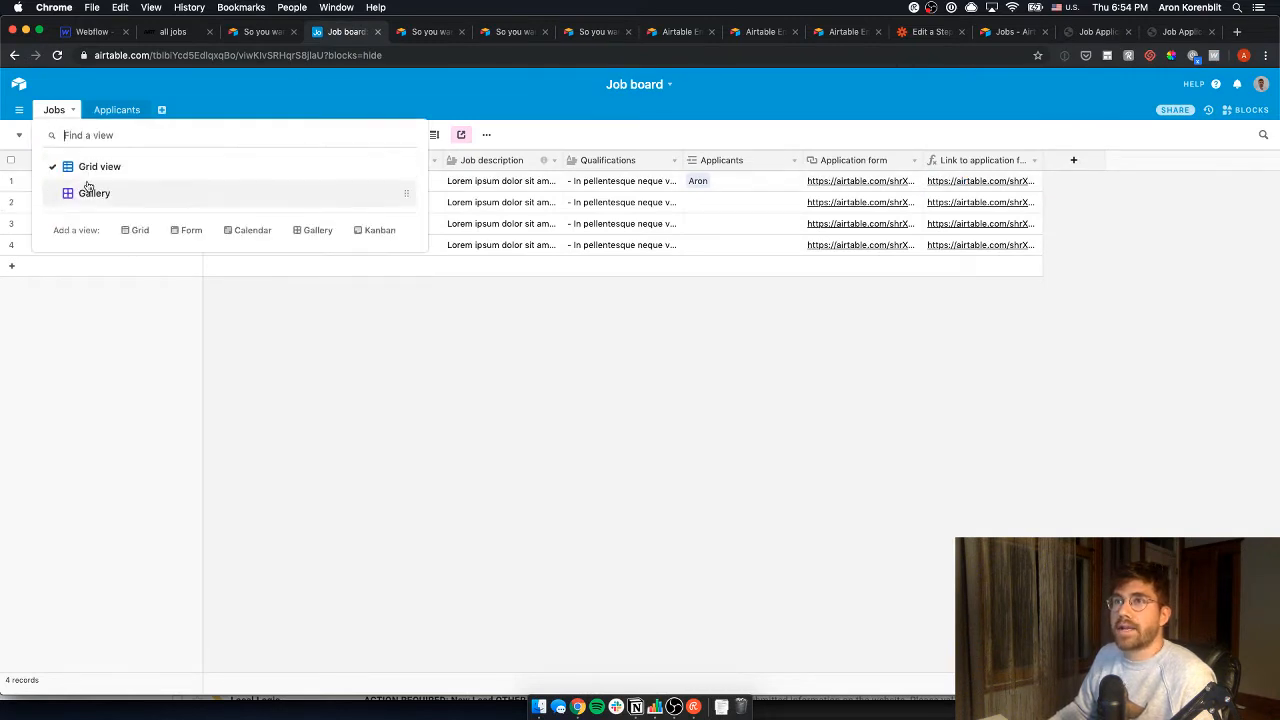
pyautogui.click(86, 191)
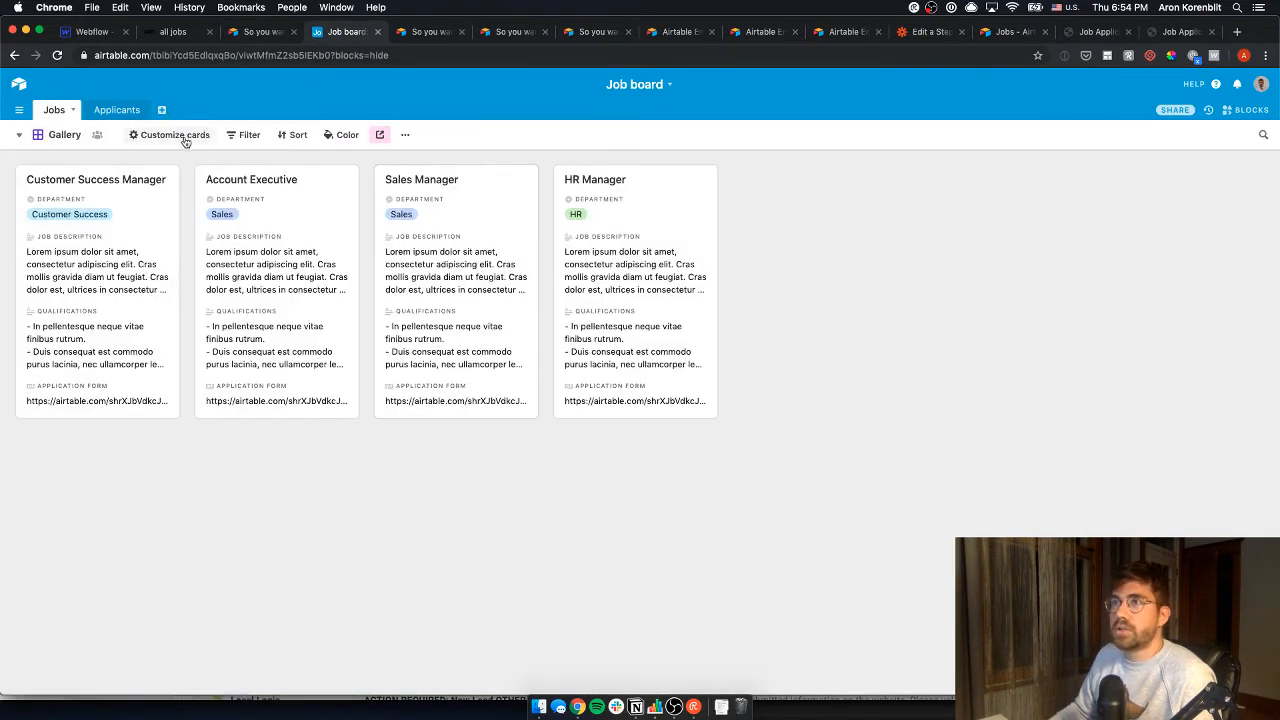
# - Show Link to application form instead of Application form on the gallery cards
pyautogui.click(176, 136)
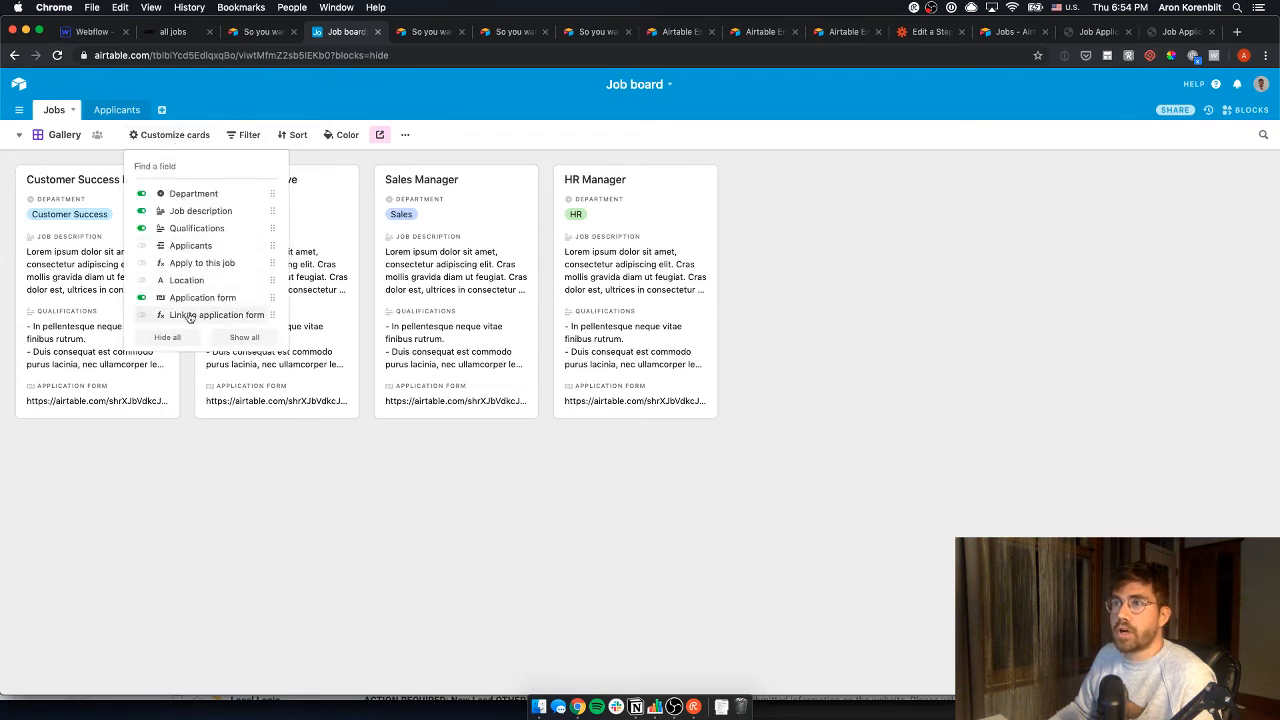
pyautogui.click(142, 313)
pyautogui.click(141, 298)
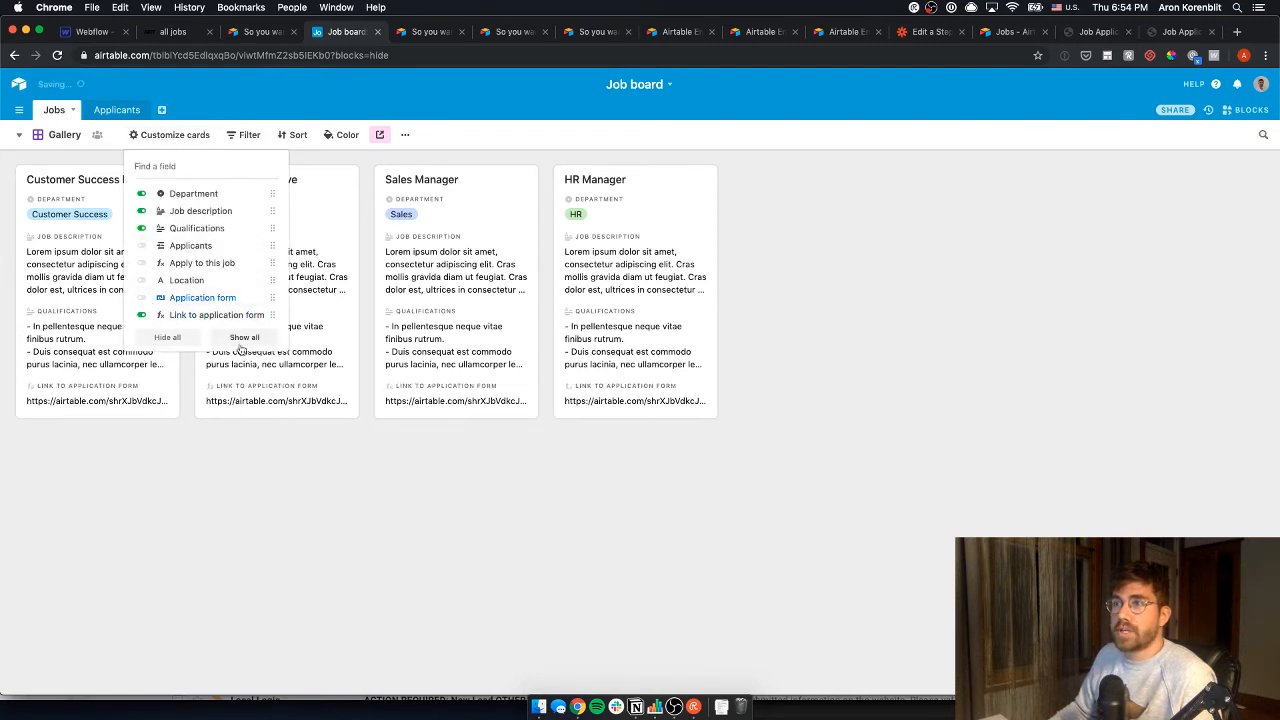
pyautogui.click(210, 443)
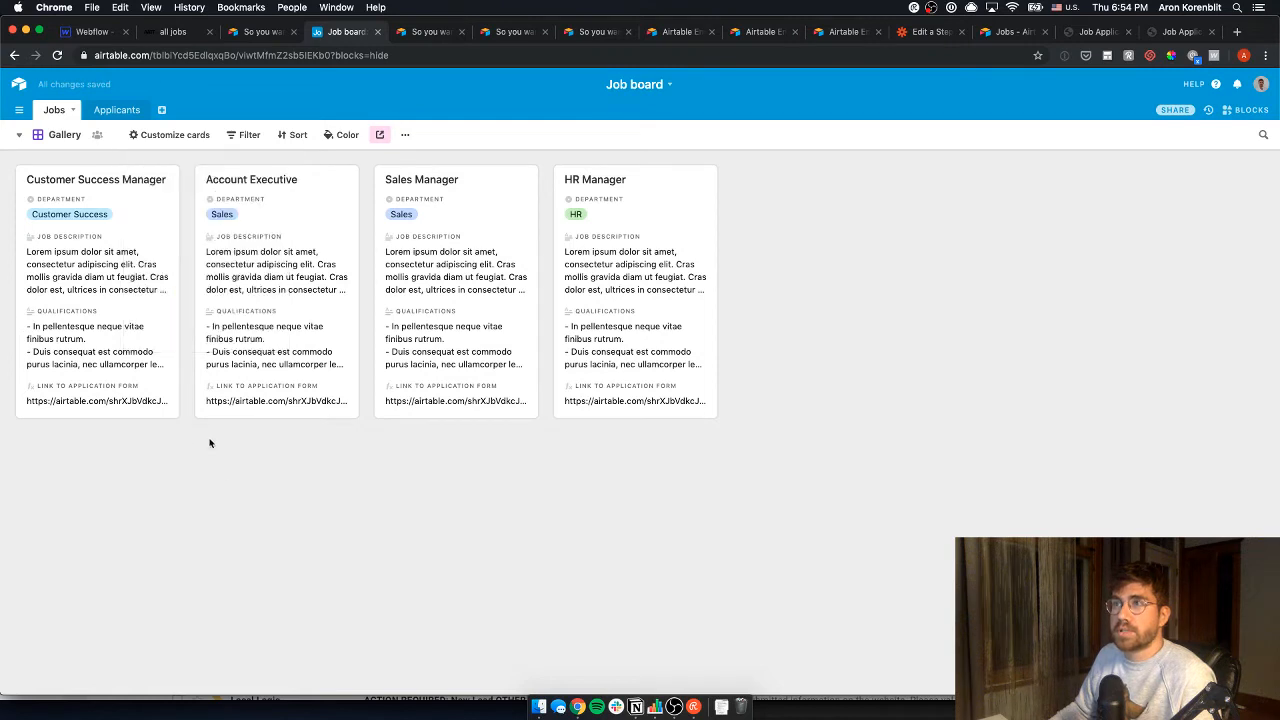
pyautogui.click(182, 32)
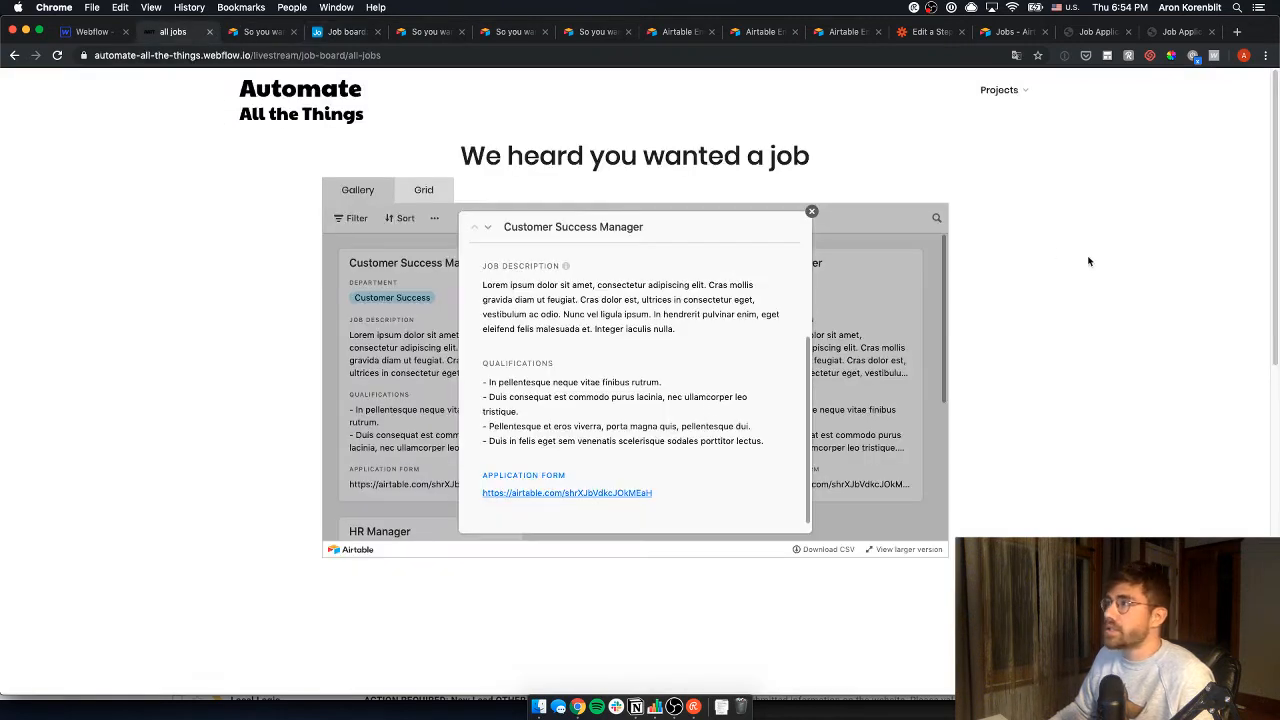
# - Reload the Webflow jobs page and open Customer Success Manager's application link from the embedded gallery
pyautogui.press('super+r')
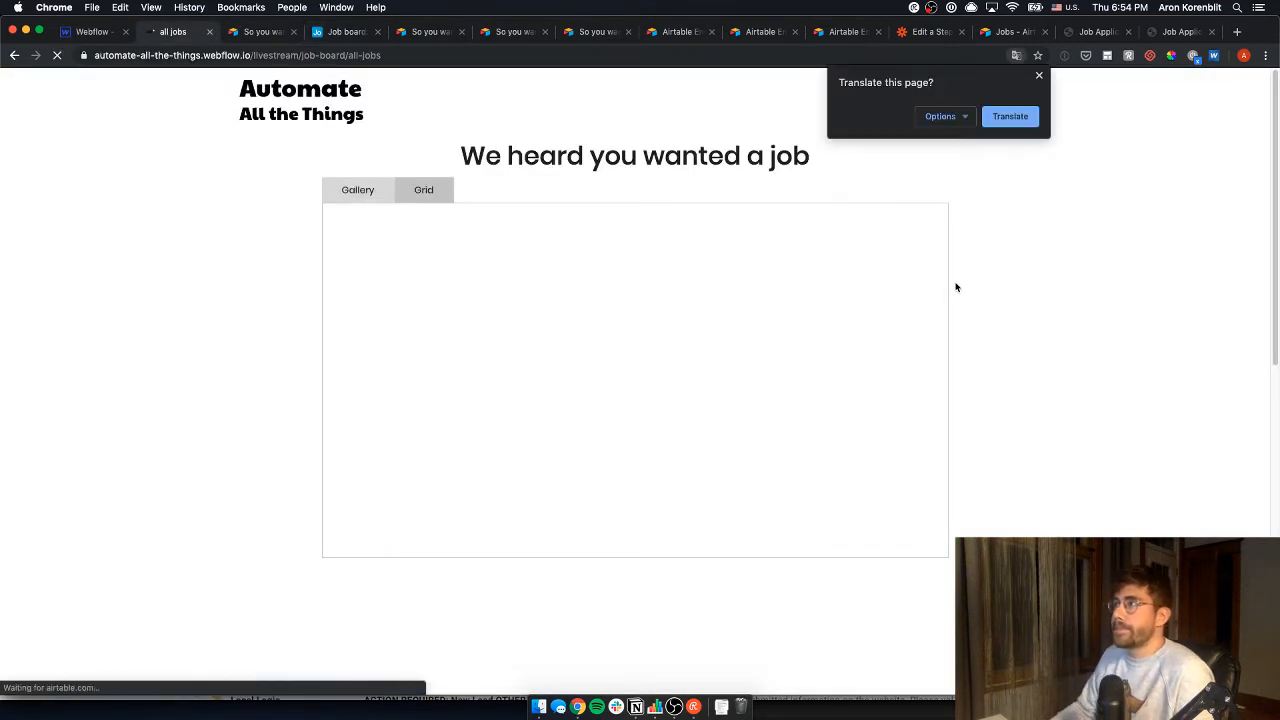
pyautogui.click(1039, 77)
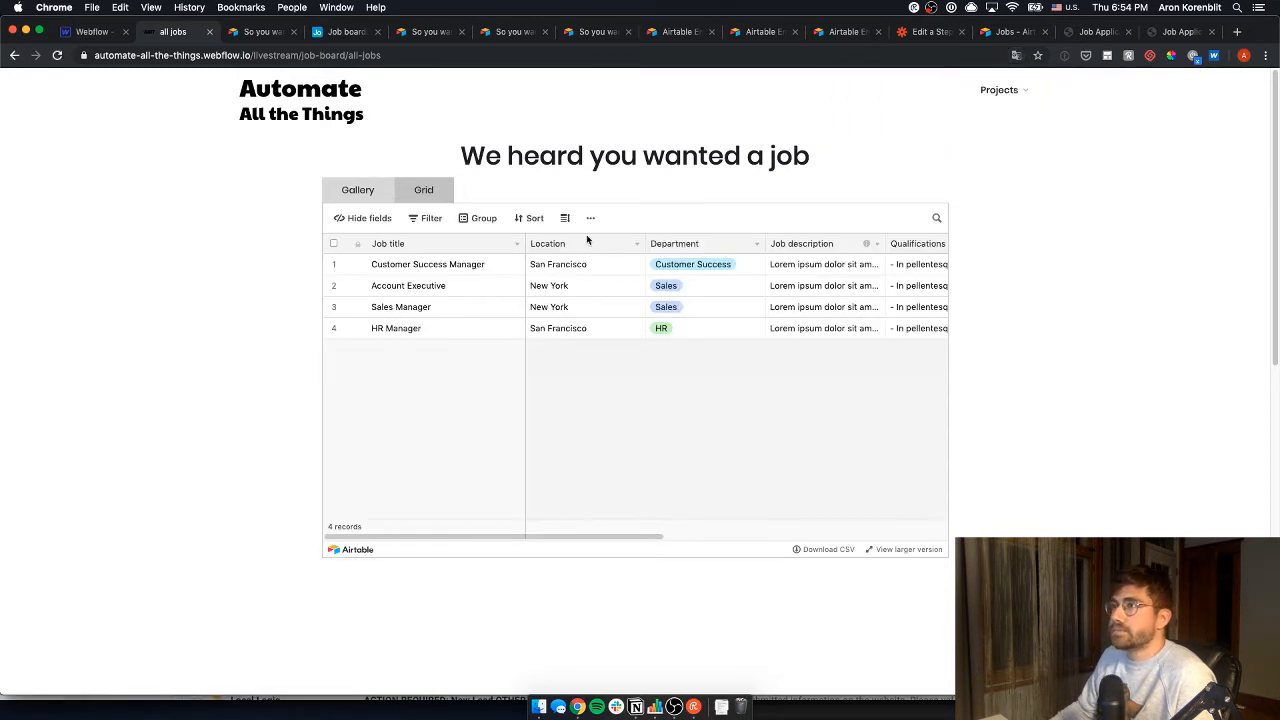
pyautogui.click(357, 190)
pyautogui.click(476, 333)
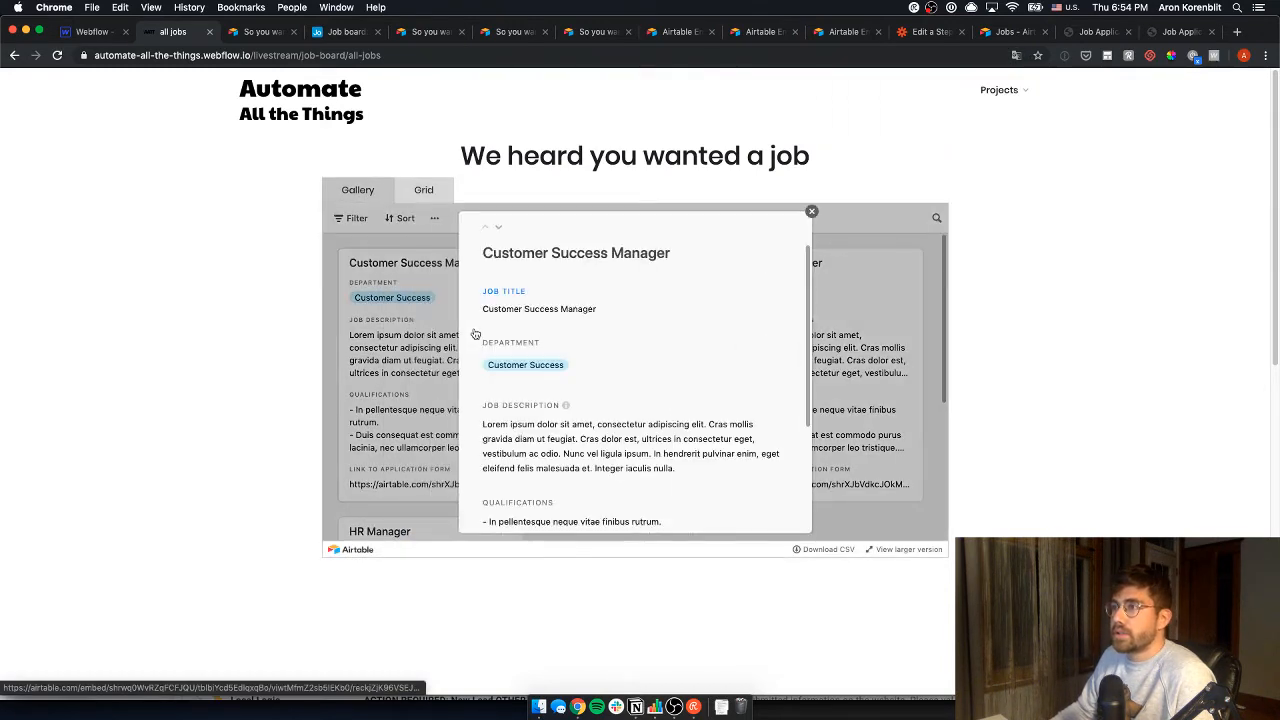
pyautogui.scroll(-1, 548, 346)
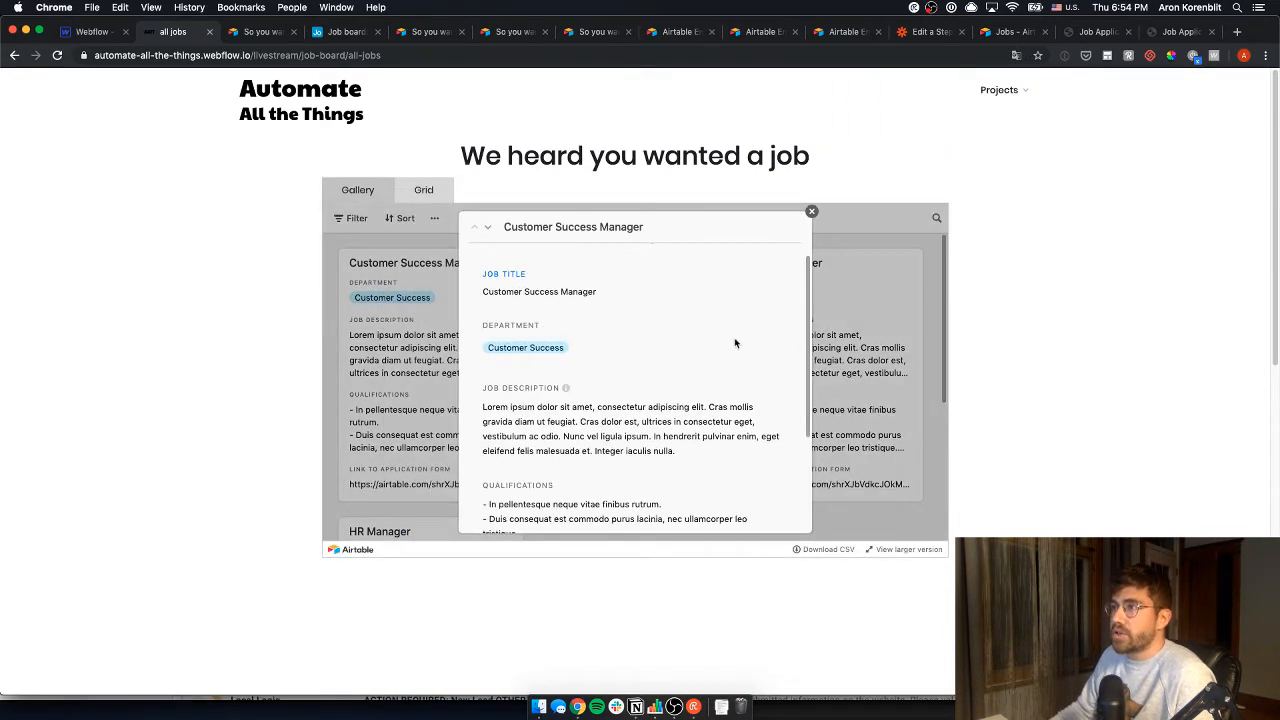
pyautogui.moveTo(809, 324); pyautogui.dragTo(815, 418)
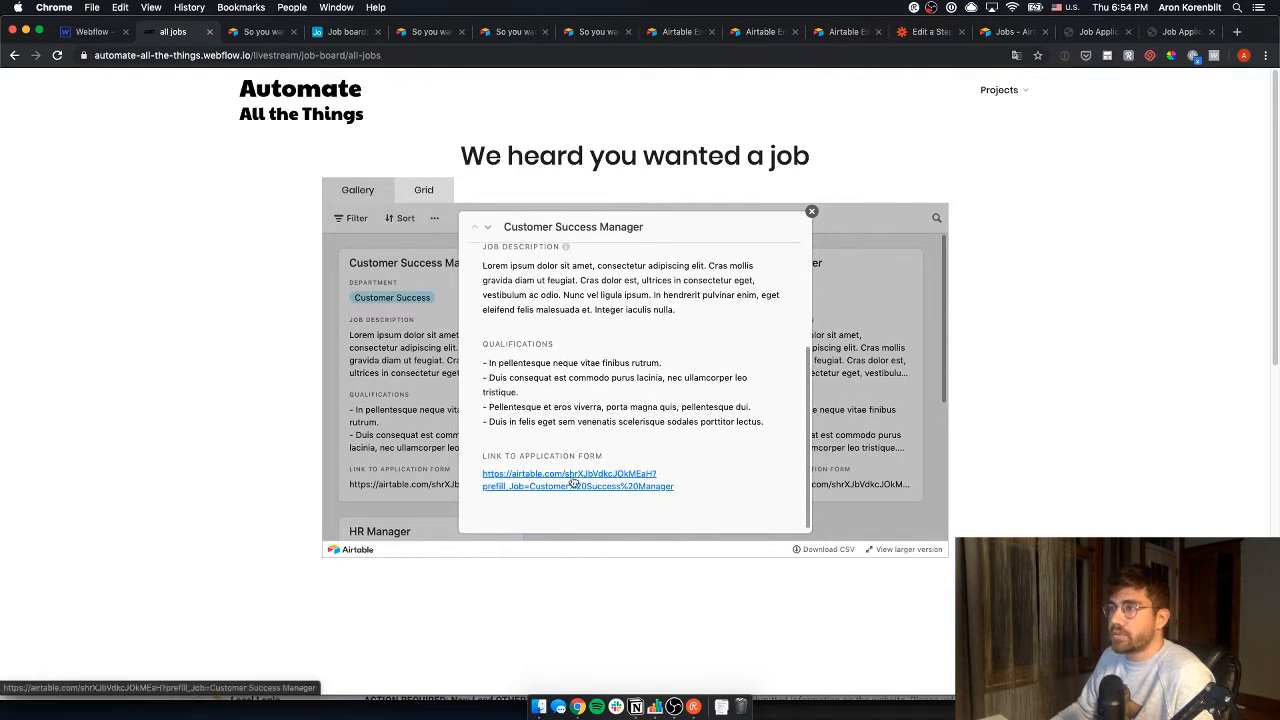
pyautogui.click(573, 482)
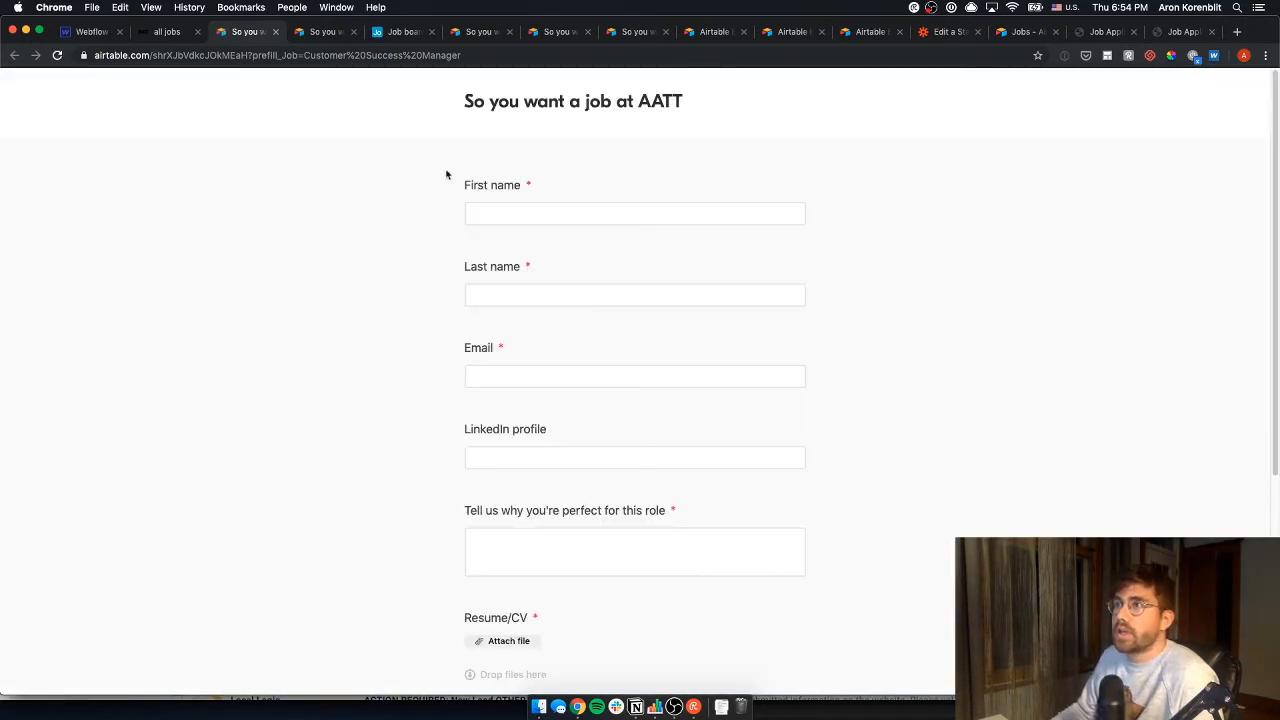
# - Fill in the applicant's name and e-mail, LinkedIn 'doesnt matter', and 'I am just the best candidate ever'
pyautogui.scroll(-2, 490, 400)
pyautogui.scroll(1, 510, 300)
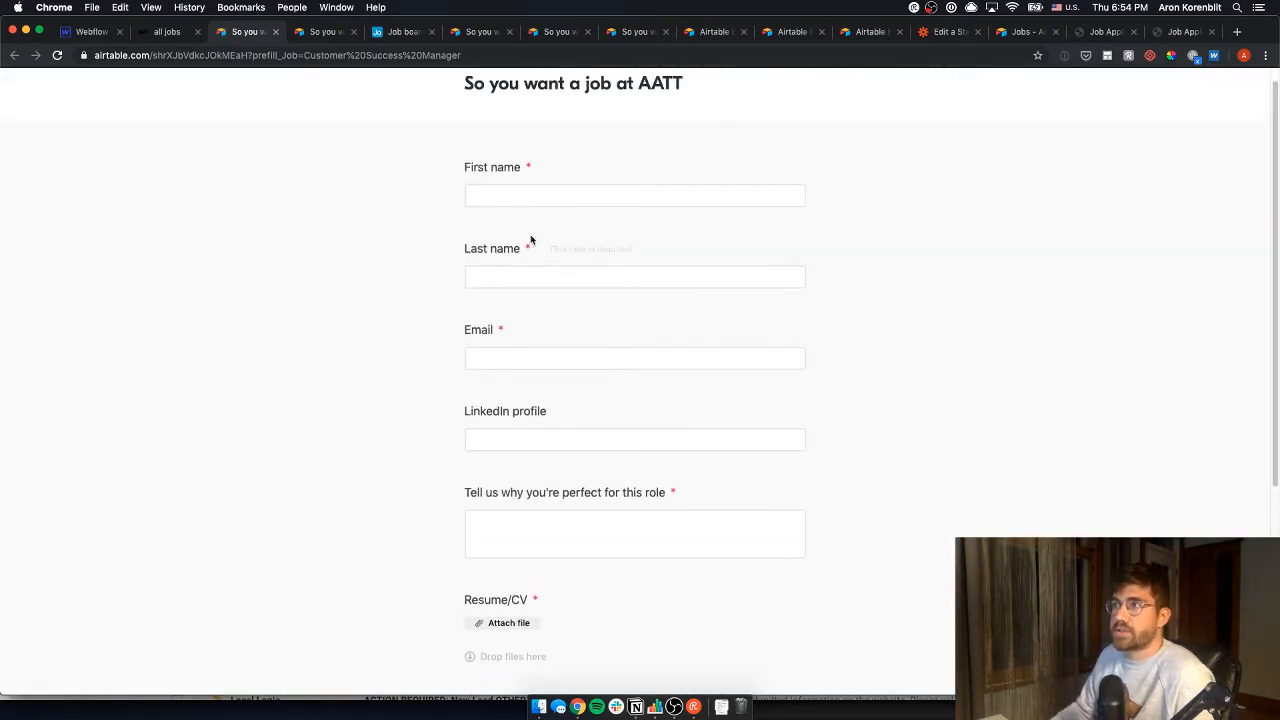
pyautogui.click(540, 190)
pyautogui.press('Tab')
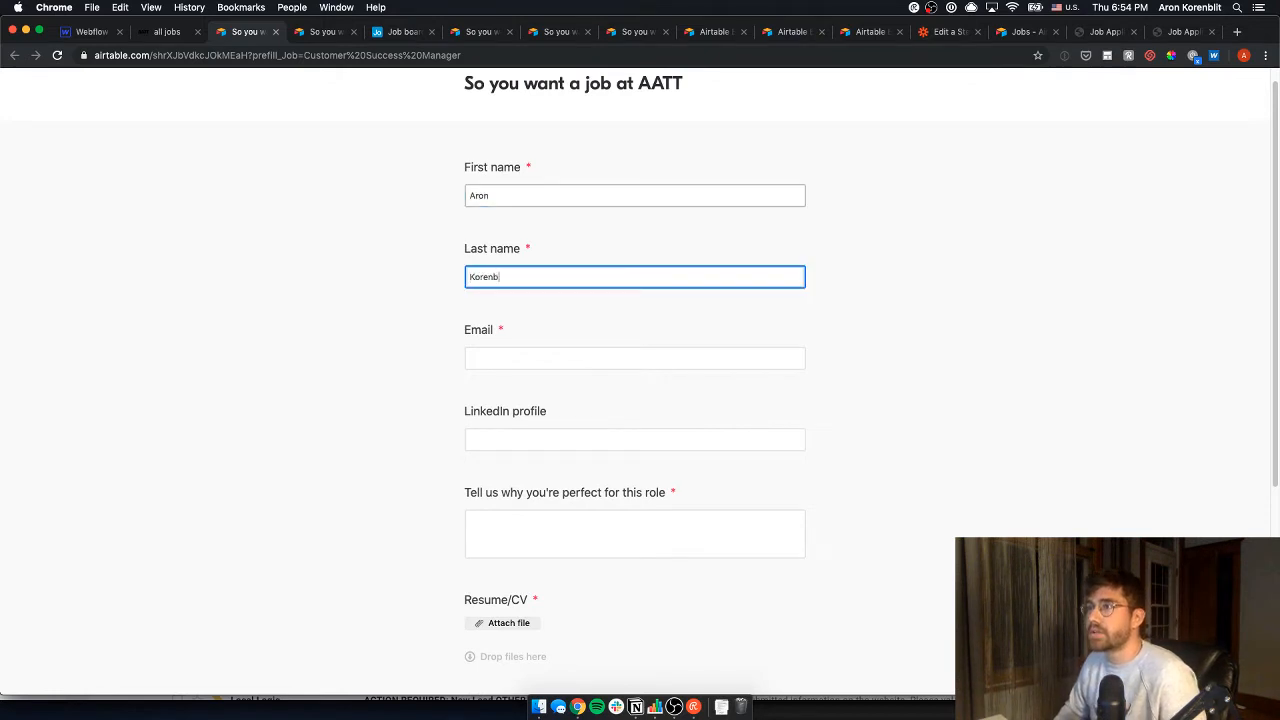
pyautogui.press('Tab')
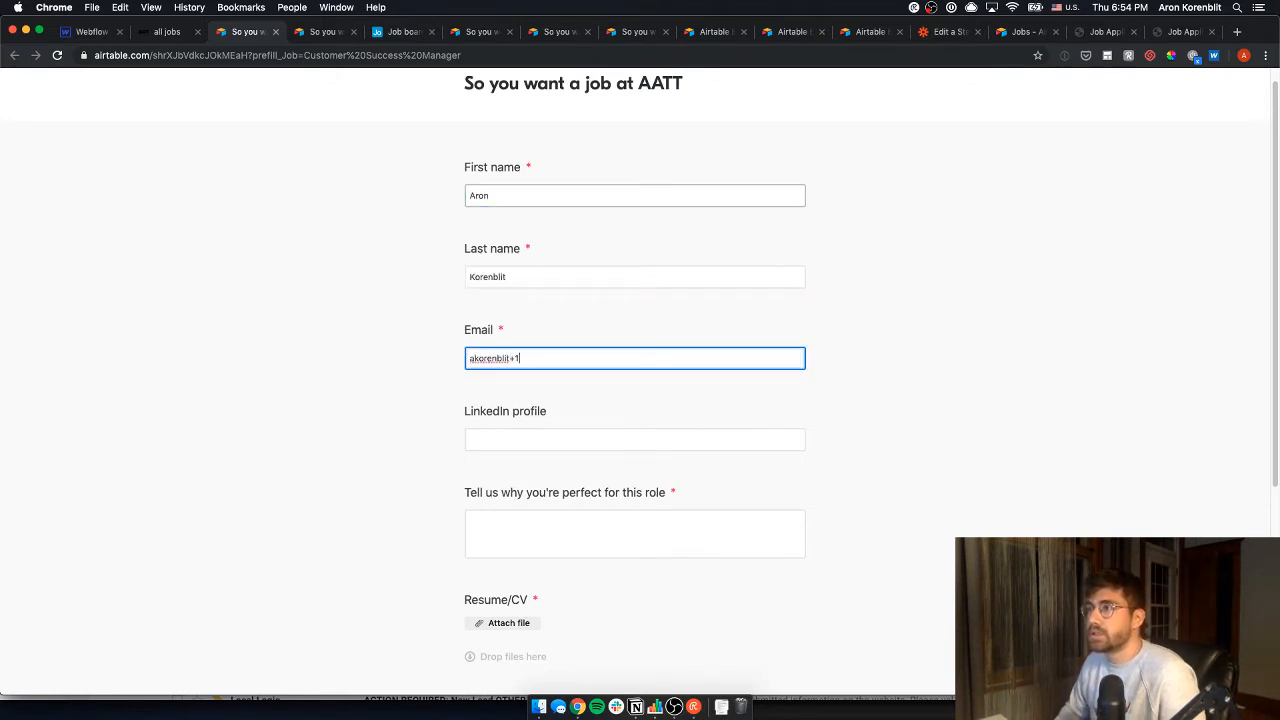
pyautogui.press('Tab')
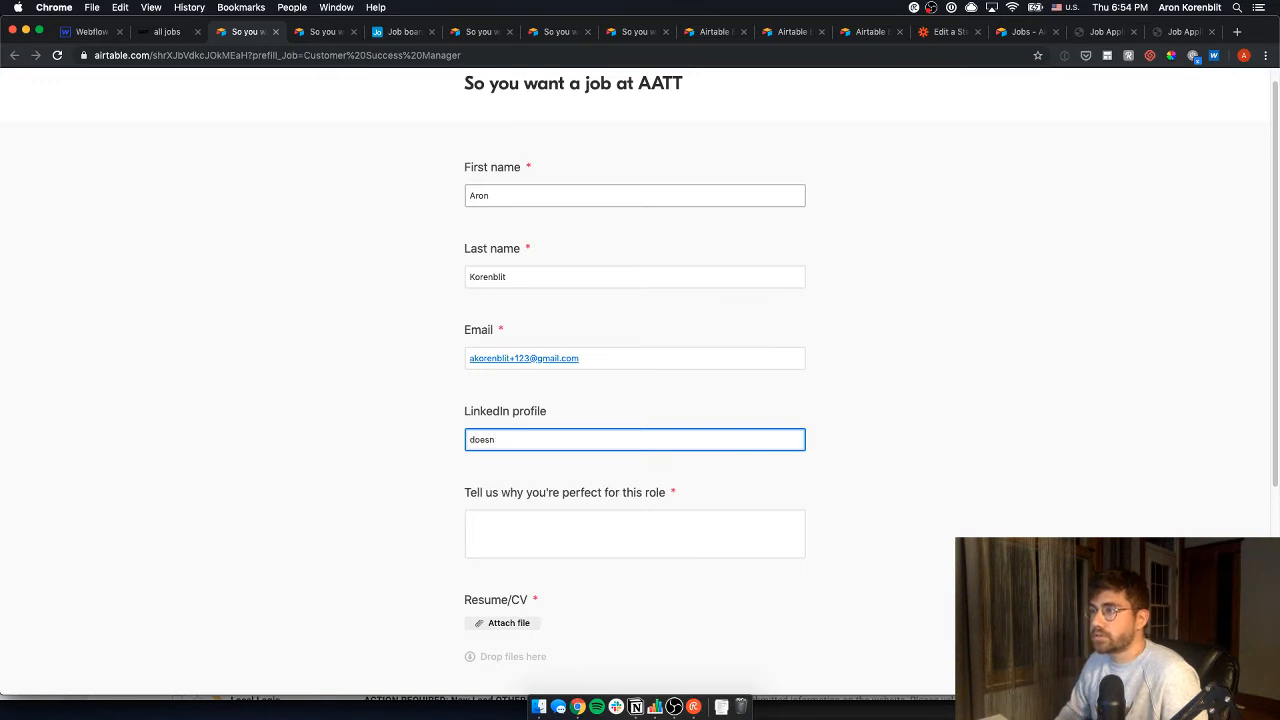
pyautogui.write('doesnt matter')
pyautogui.press('Tab')
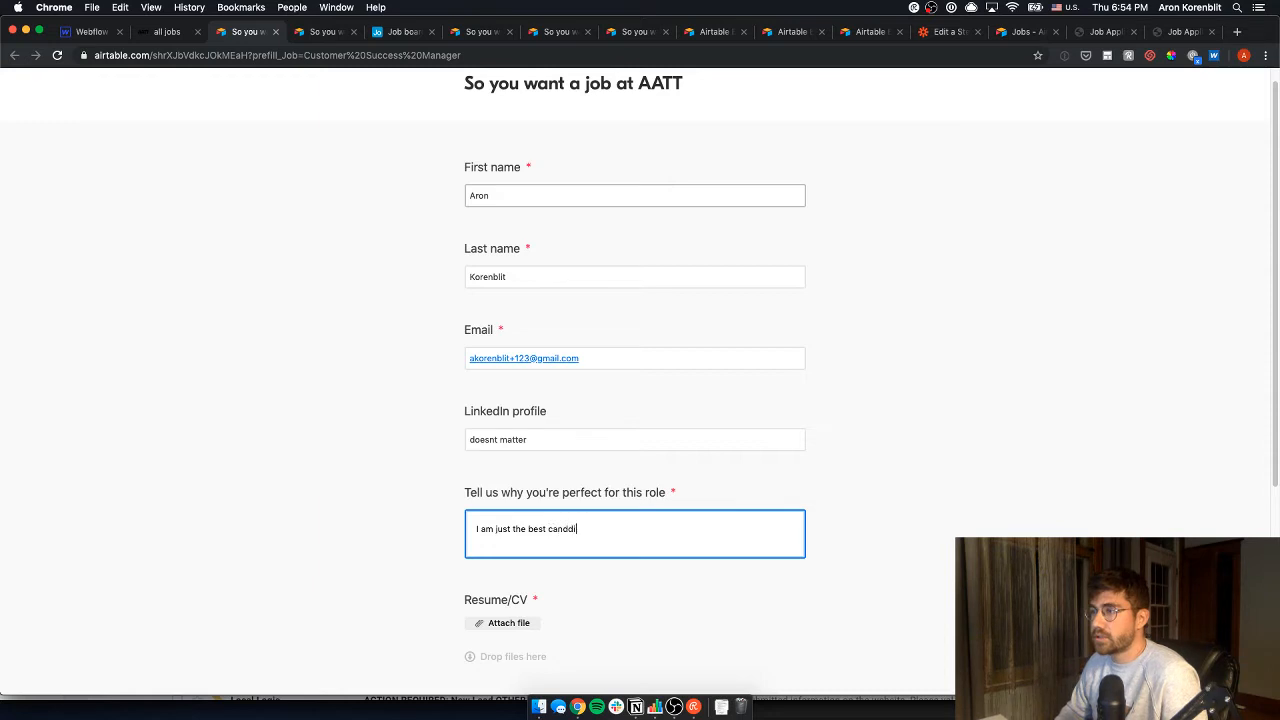
pyautogui.write('I am just the best candidate ever')
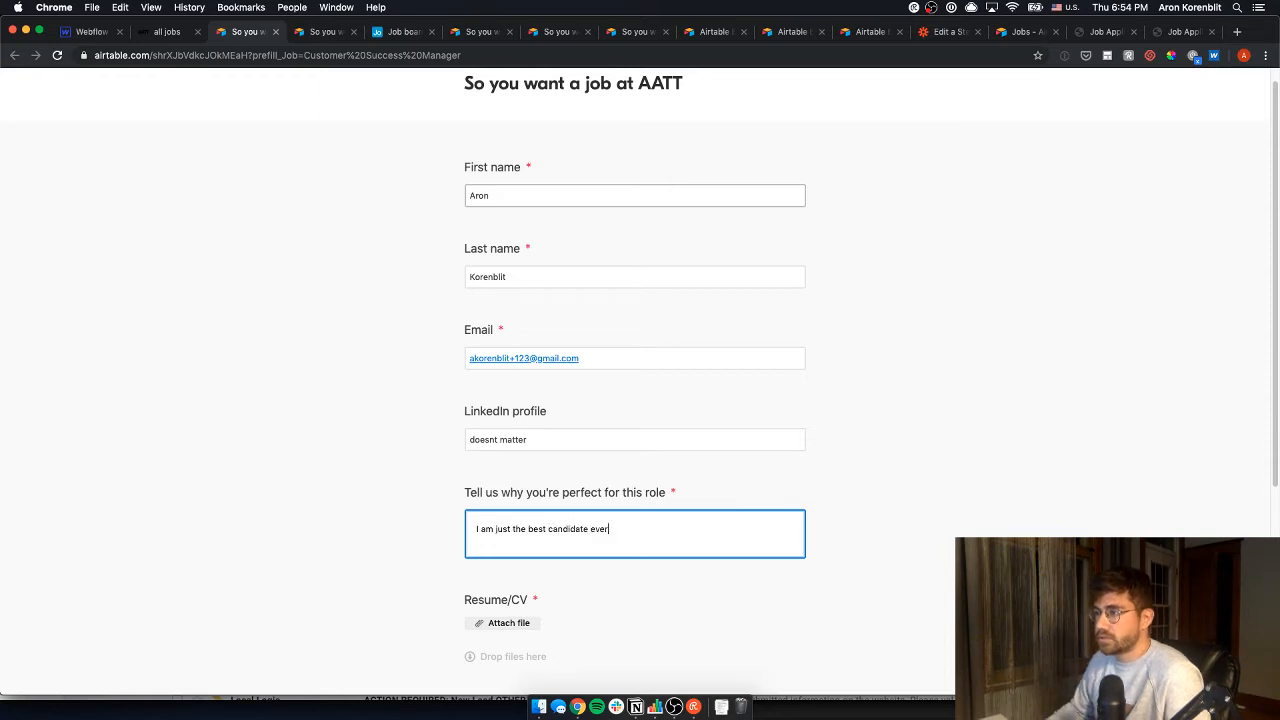
# - Attach the résumé PDF from Downloads to the CV upload field
pyautogui.scroll(-3, 430, 566)
pyautogui.click(517, 421)
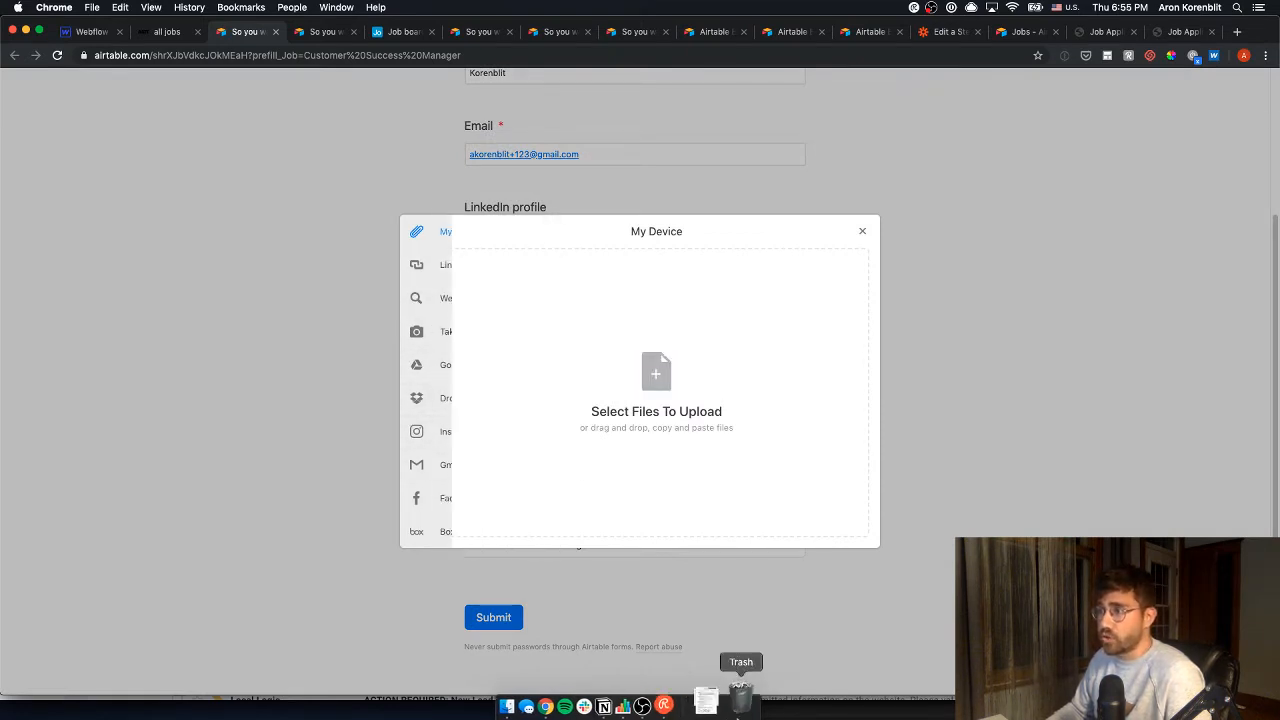
pyautogui.click(721, 707)
pyautogui.moveTo(730, 652); pyautogui.dragTo(605, 395)
pyautogui.click(853, 529)
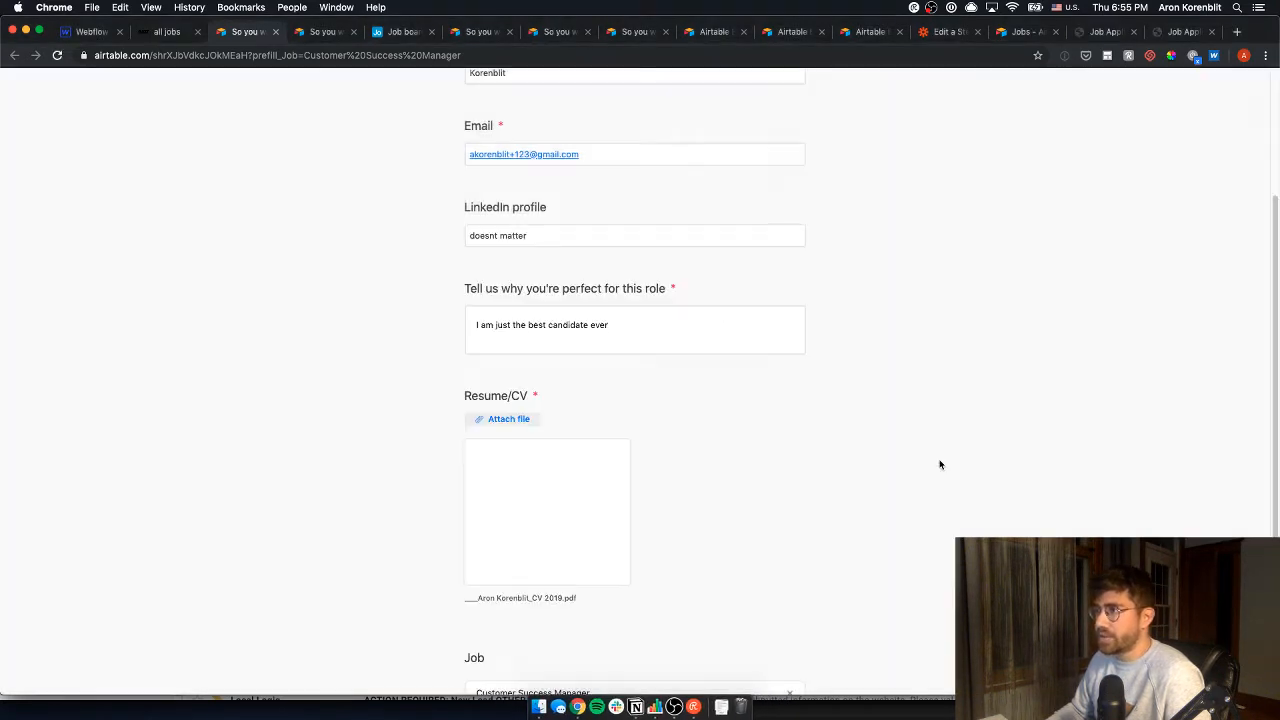
# - Submit the application and return to the Job board base
pyautogui.scroll(-1, 607, 491)
pyautogui.scroll(-1, 527, 653)
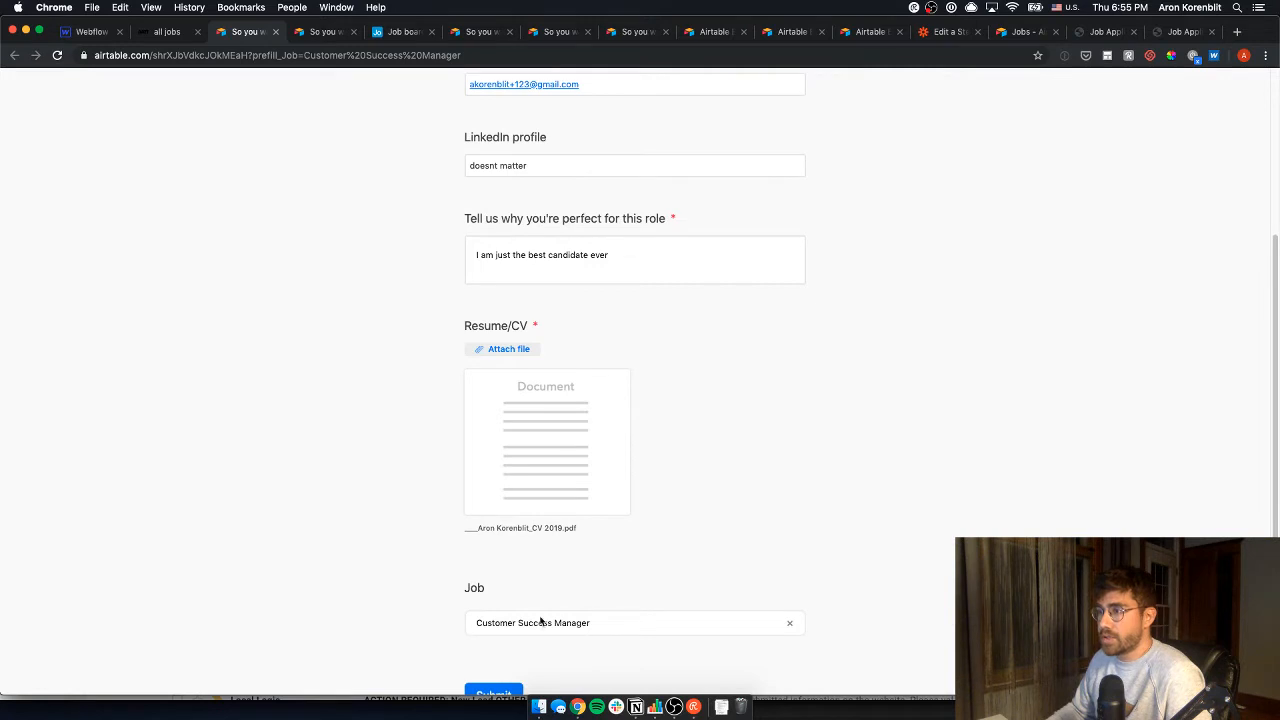
pyautogui.scroll(-5, 556, 608)
pyautogui.click(492, 529)
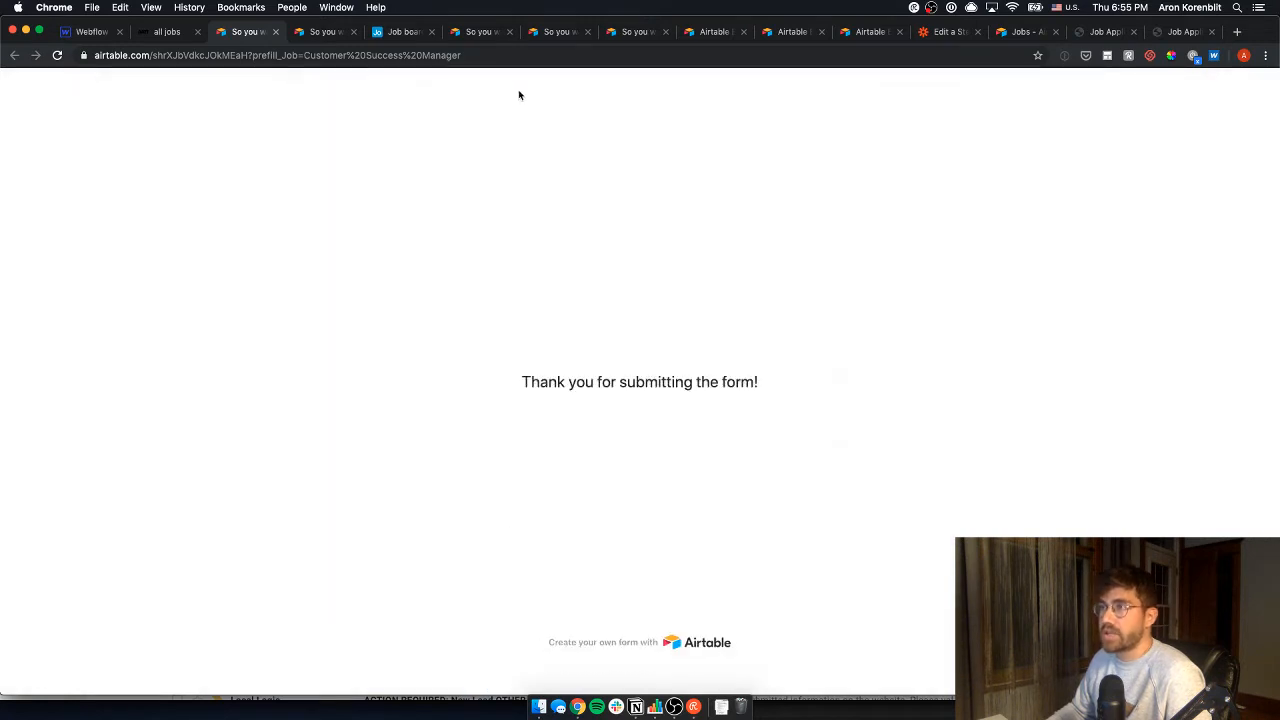
pyautogui.click(394, 36)
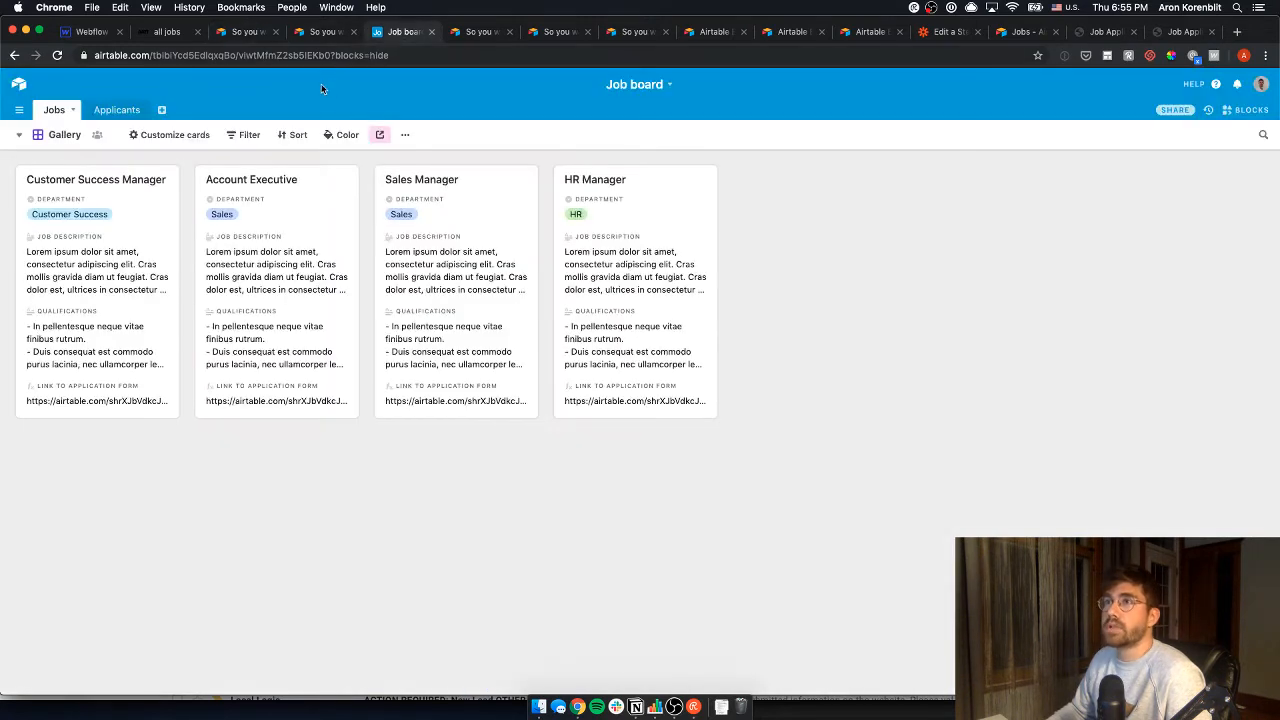
# - Inspect the new fourth applicant in the Applicants grid, then go back to the Jobs table
pyautogui.click(130, 110)
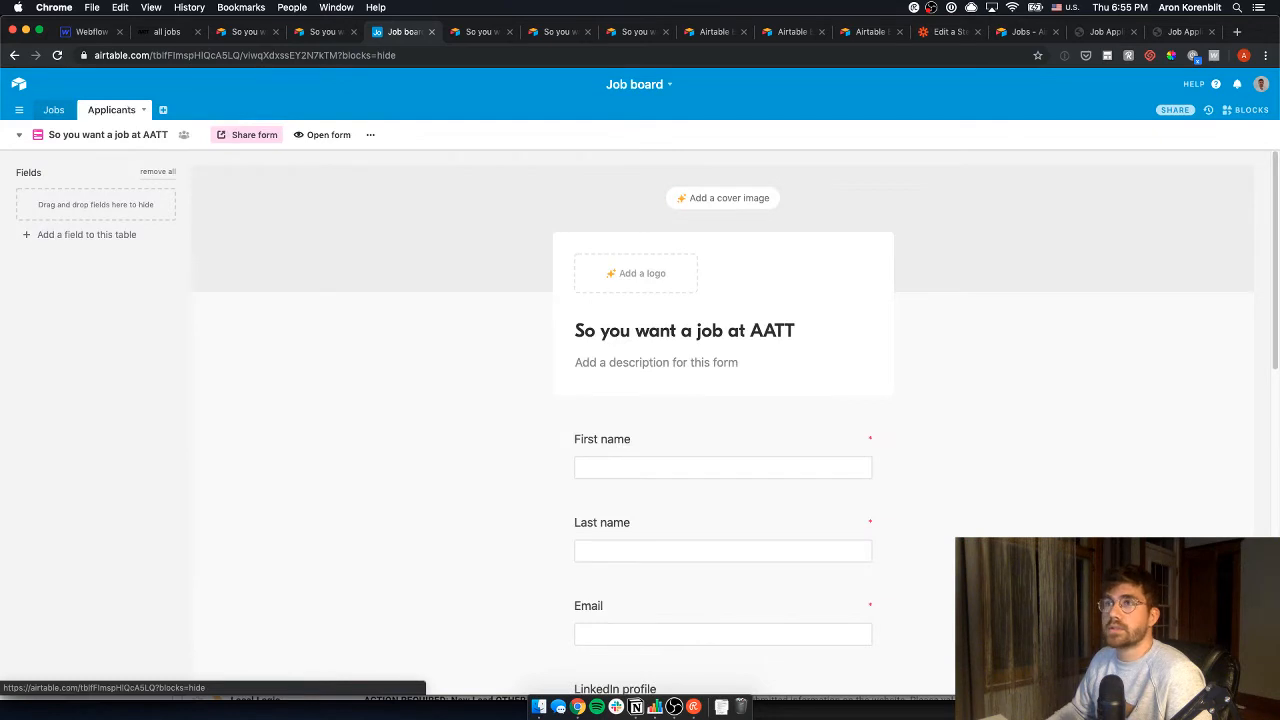
pyautogui.click(36, 134)
pyautogui.click(100, 166)
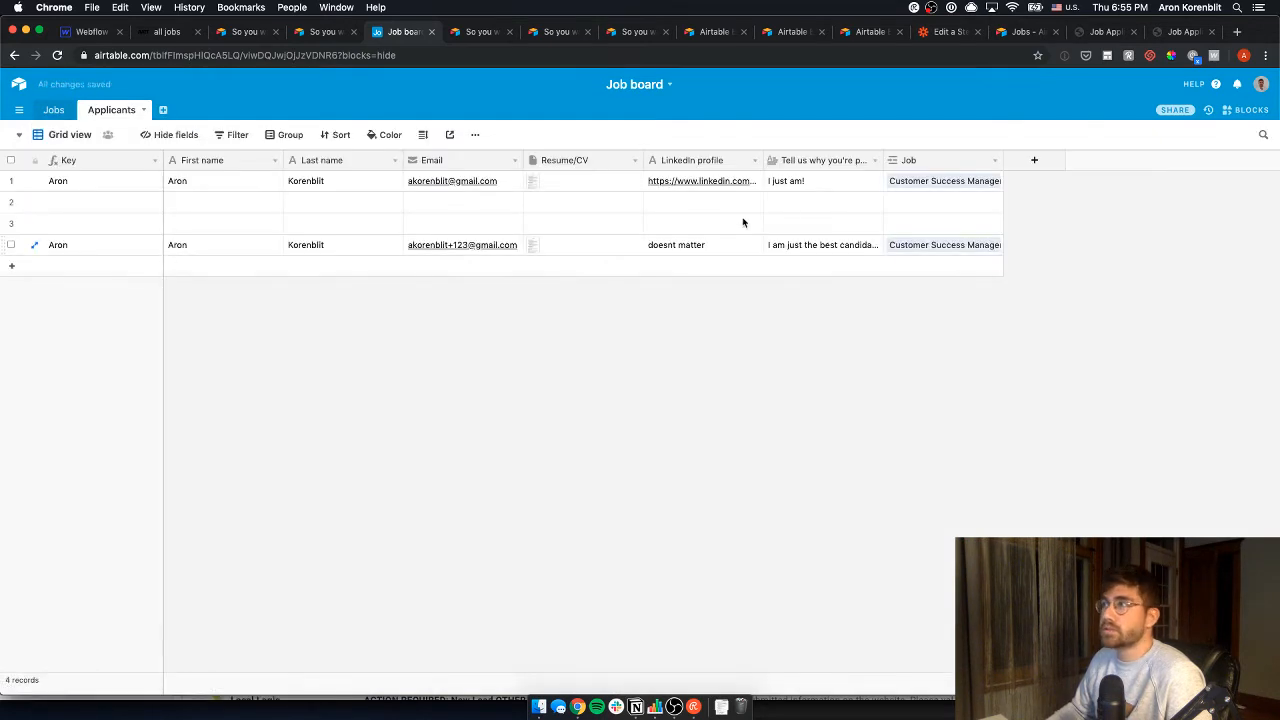
pyautogui.moveTo(922, 251); pyautogui.dragTo(232, 245)
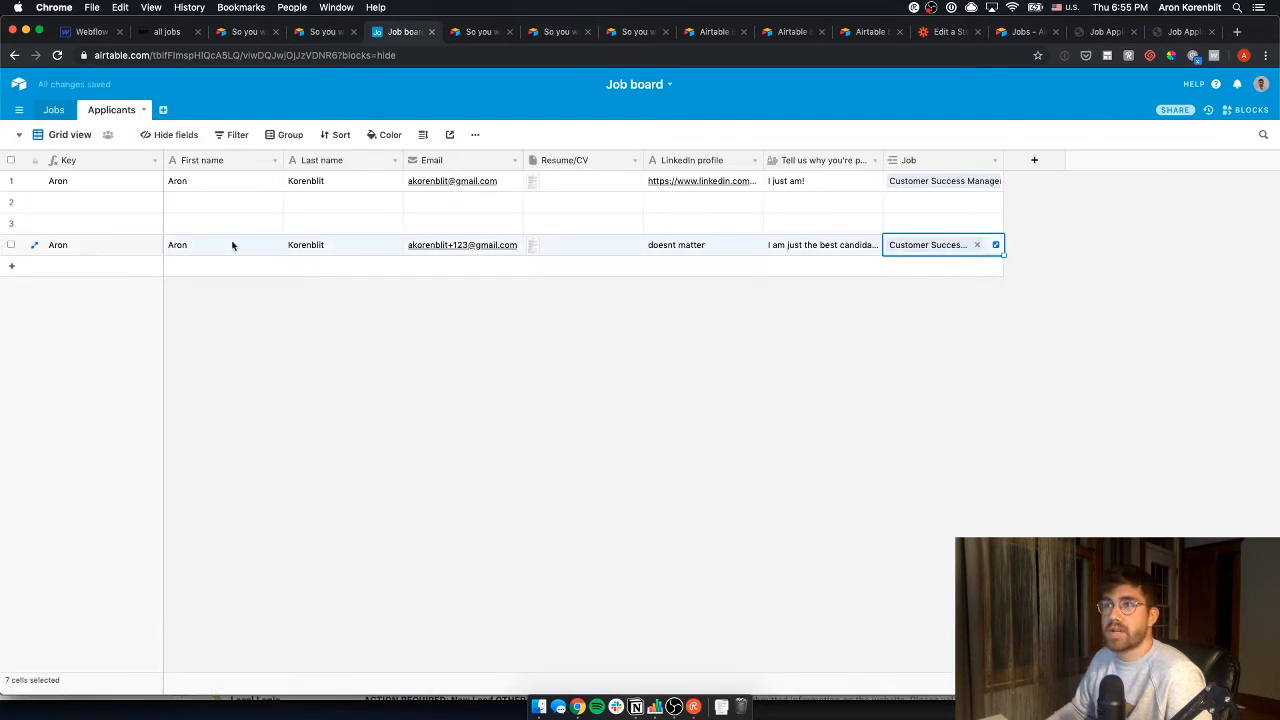
pyautogui.click(150, 249)
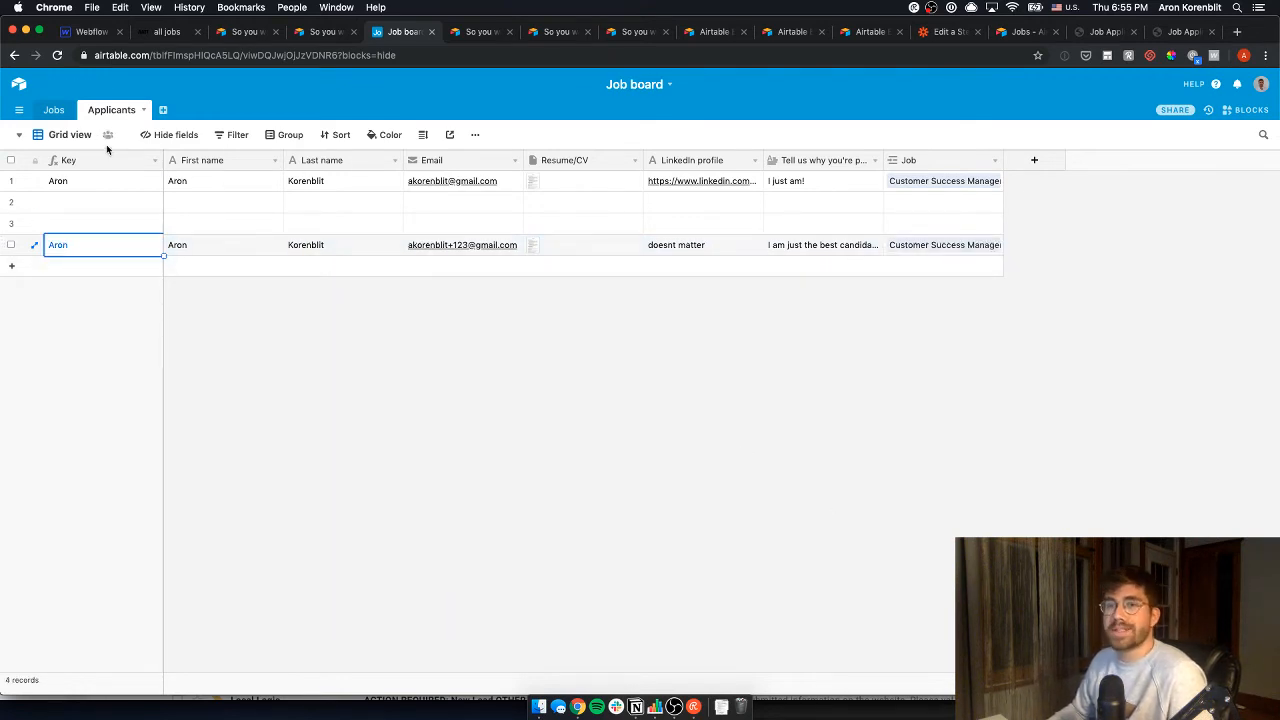
pyautogui.click(53, 110)
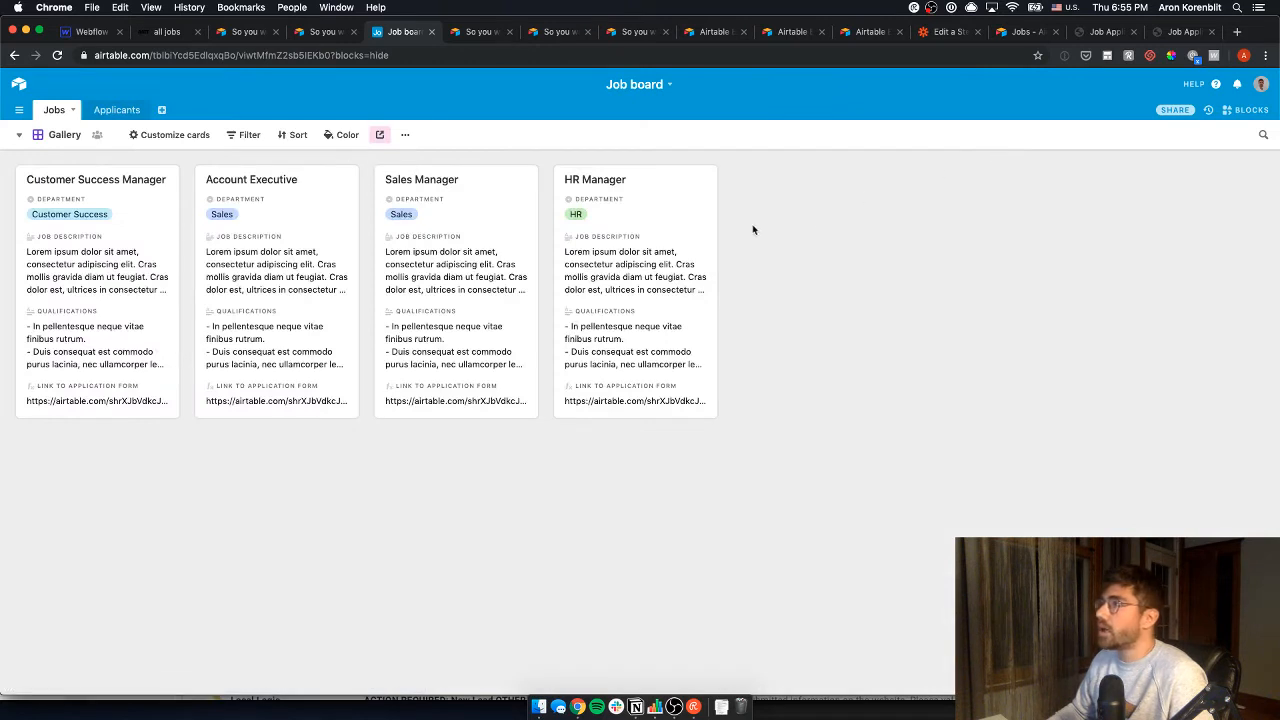
pyautogui.click(18, 134)
# - Add a Count field to the Jobs grid counting linked Applicants
pyautogui.click(69, 163)
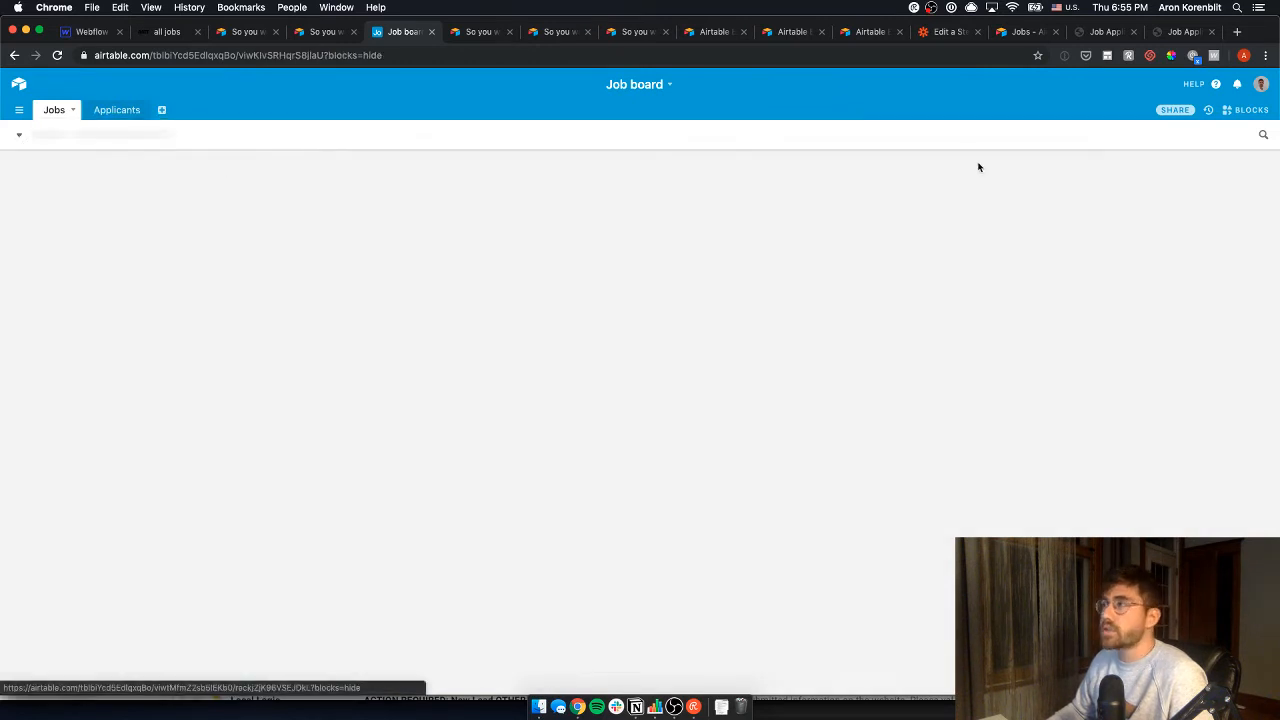
pyautogui.click(1066, 159)
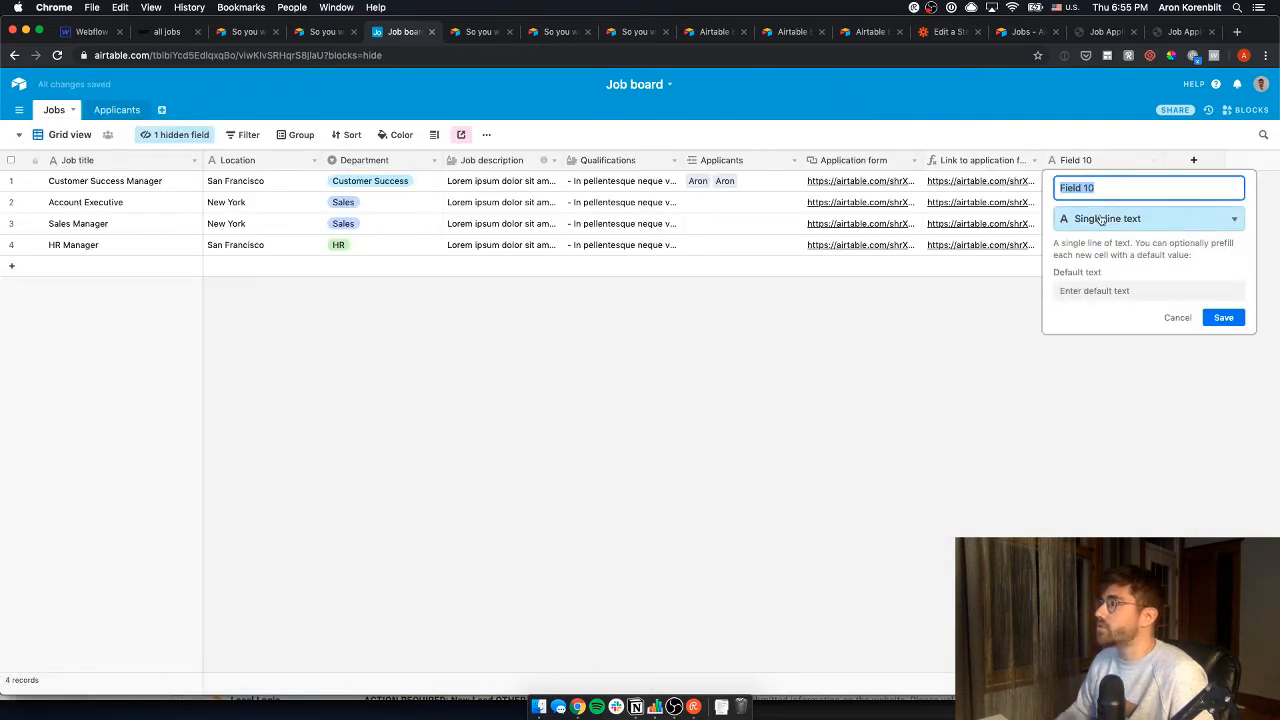
pyautogui.click(1101, 218)
pyautogui.write('co')
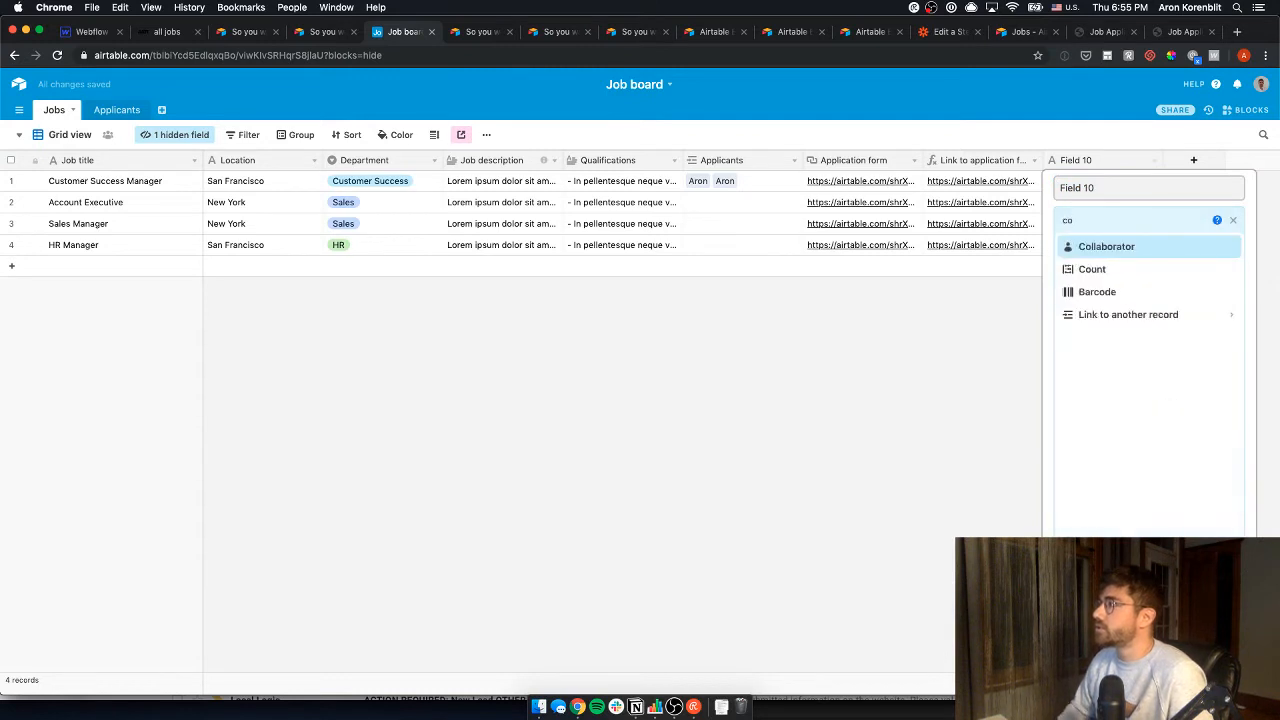
pyautogui.click(1092, 269)
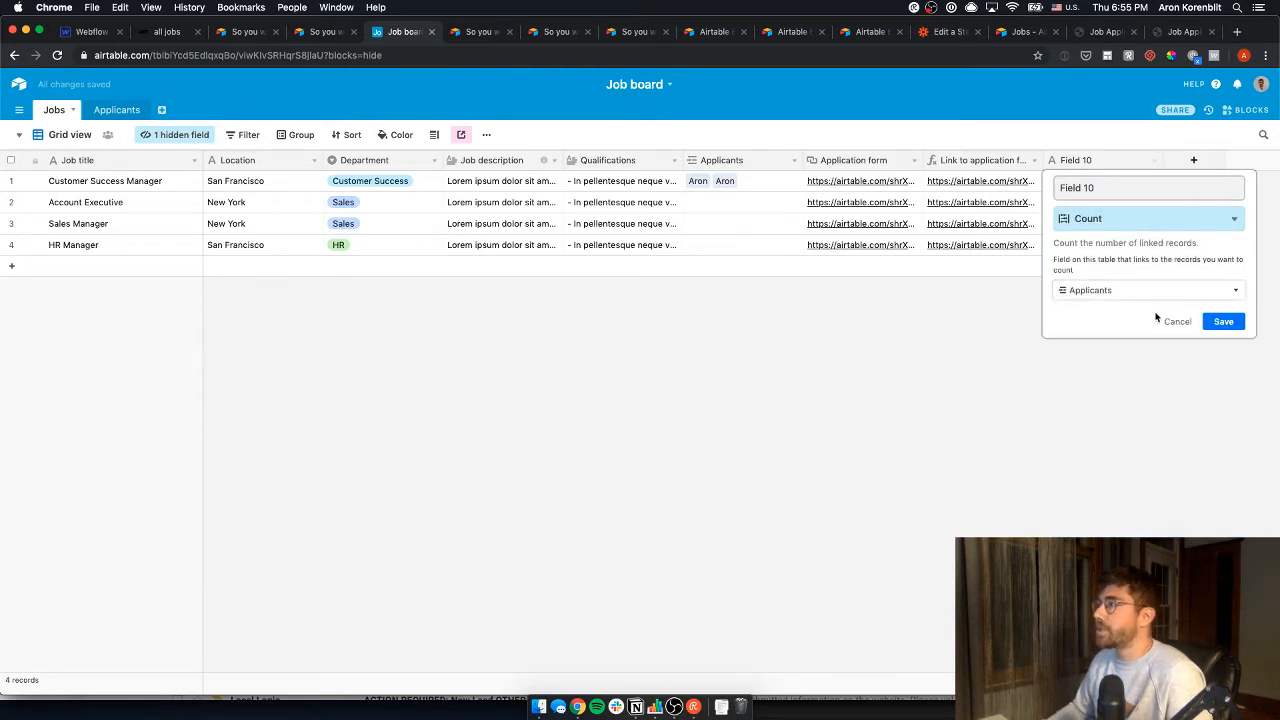
pyautogui.click(1162, 321)
pyautogui.click(1224, 321)
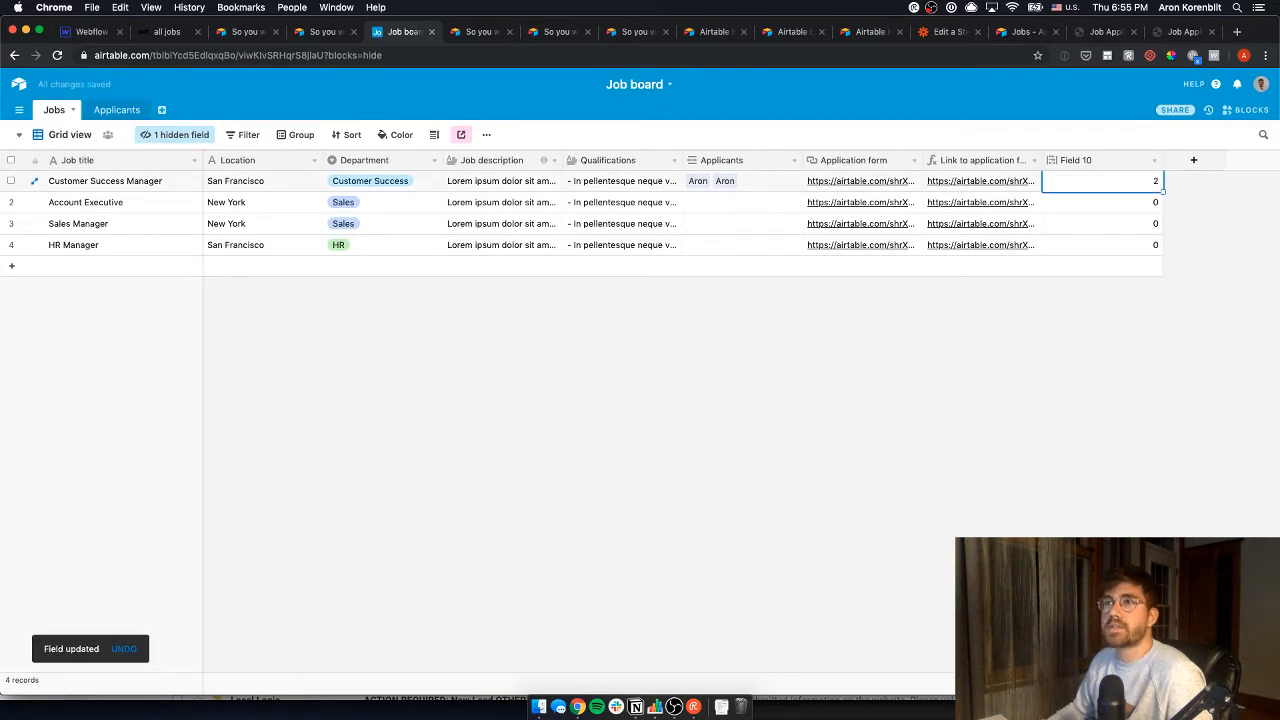
# - Show the new Field 10 count on every job card in Gallery view
pyautogui.click(78, 134)
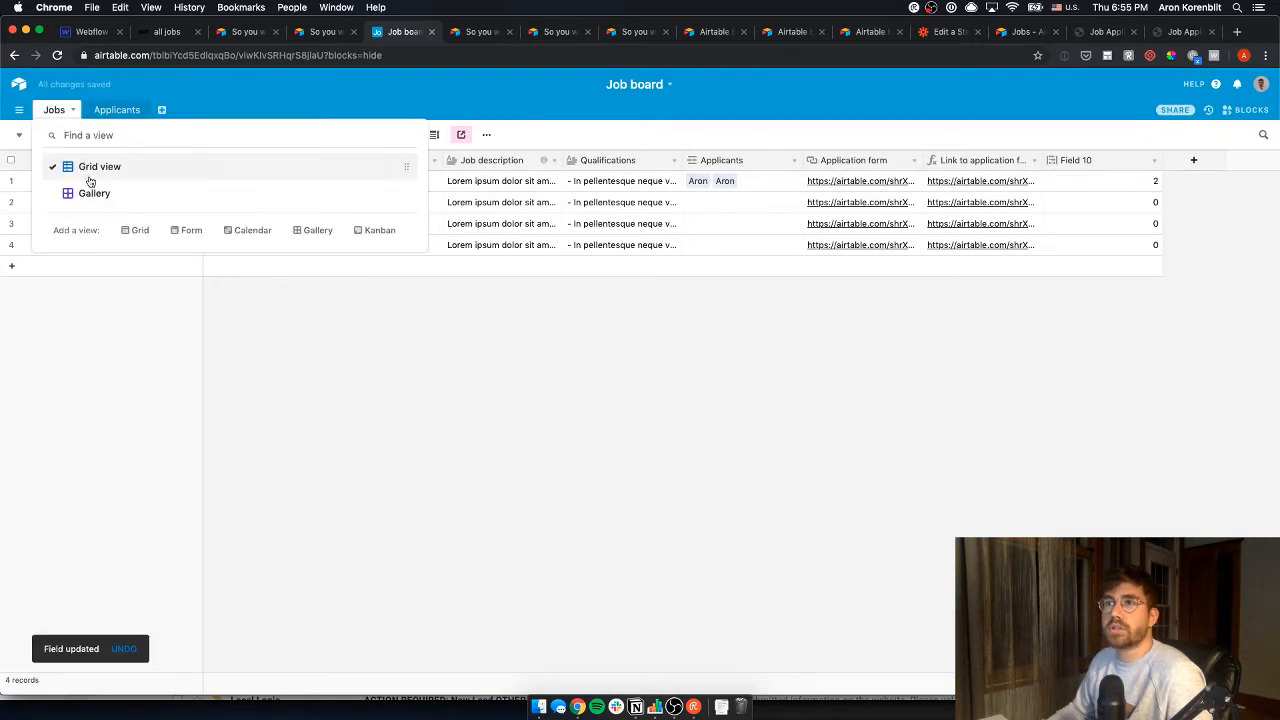
pyautogui.click(100, 191)
pyautogui.click(114, 337)
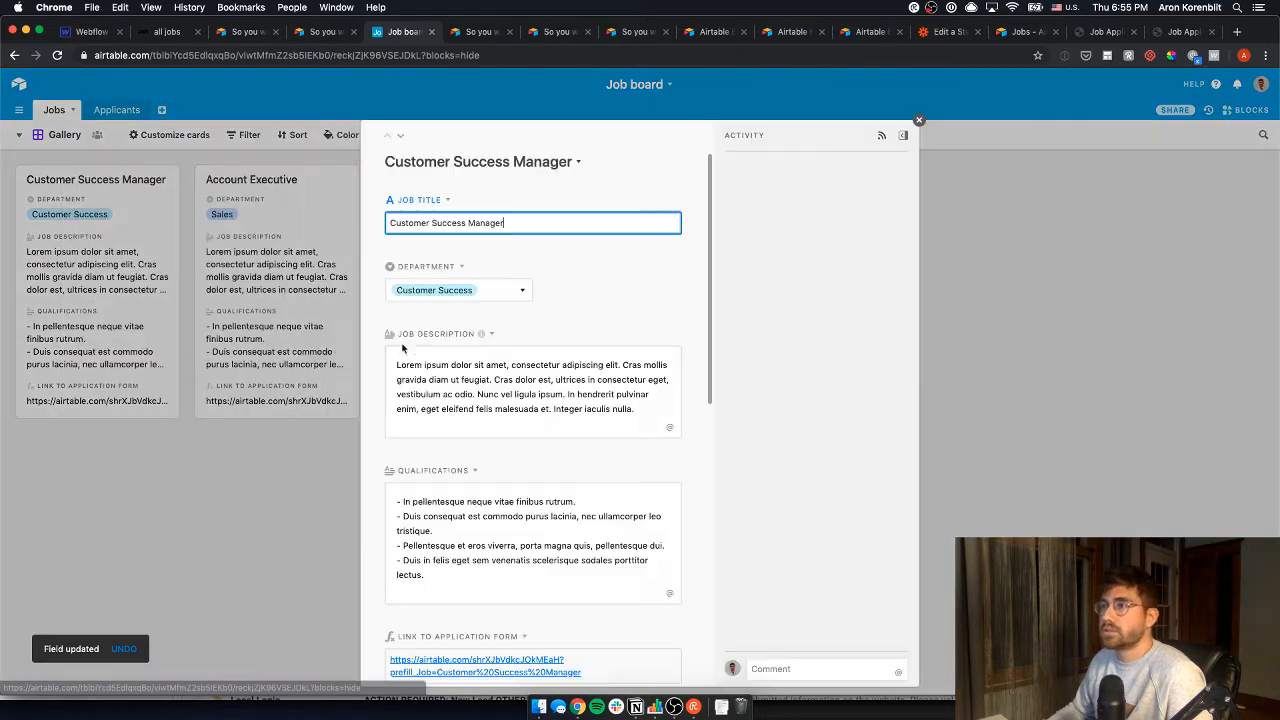
pyautogui.press('Escape')
pyautogui.click(170, 134)
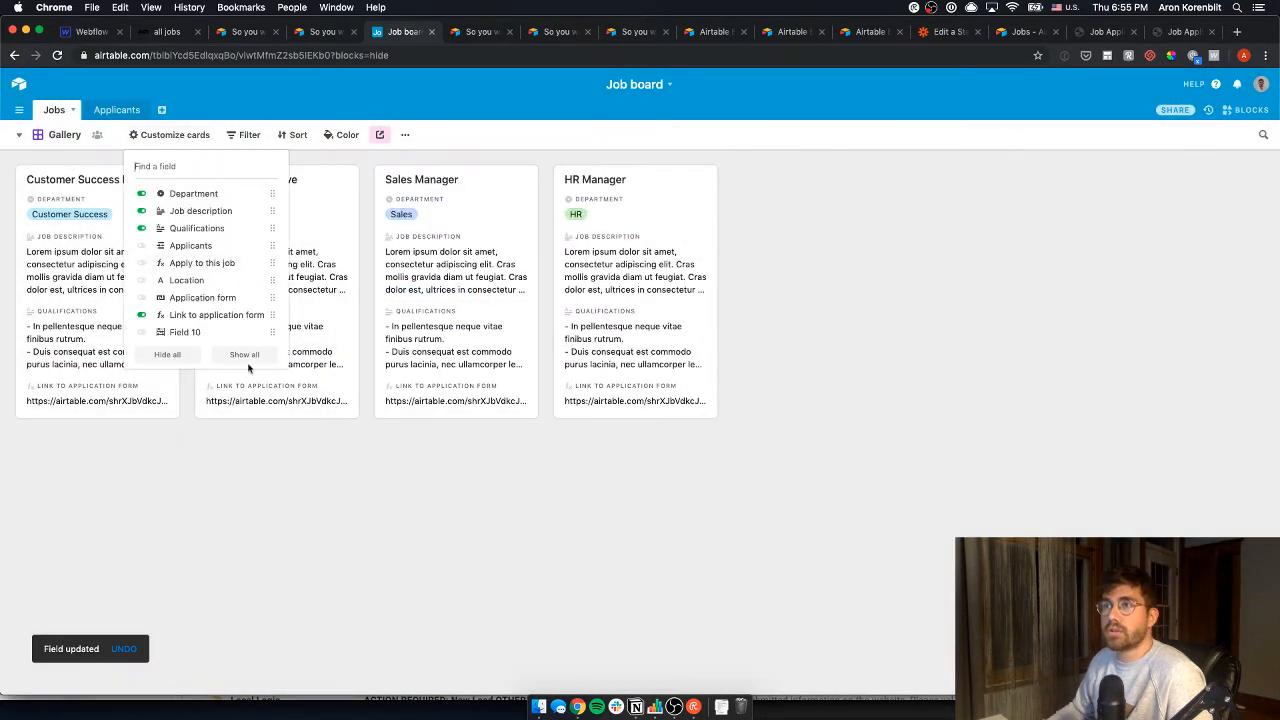
pyautogui.click(175, 336)
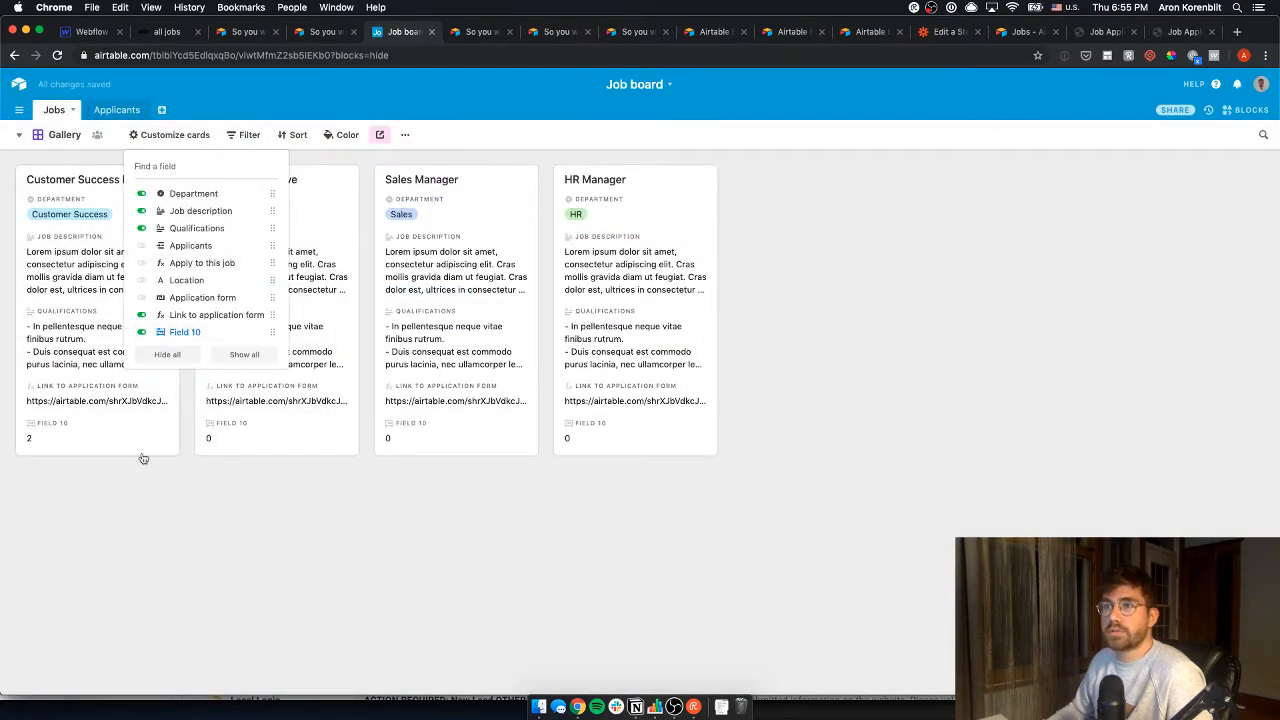
pyautogui.click(160, 530)
# - Rename Field 10 to 'Number of applicants' in the Jobs grid
pyautogui.click(63, 136)
pyautogui.click(85, 166)
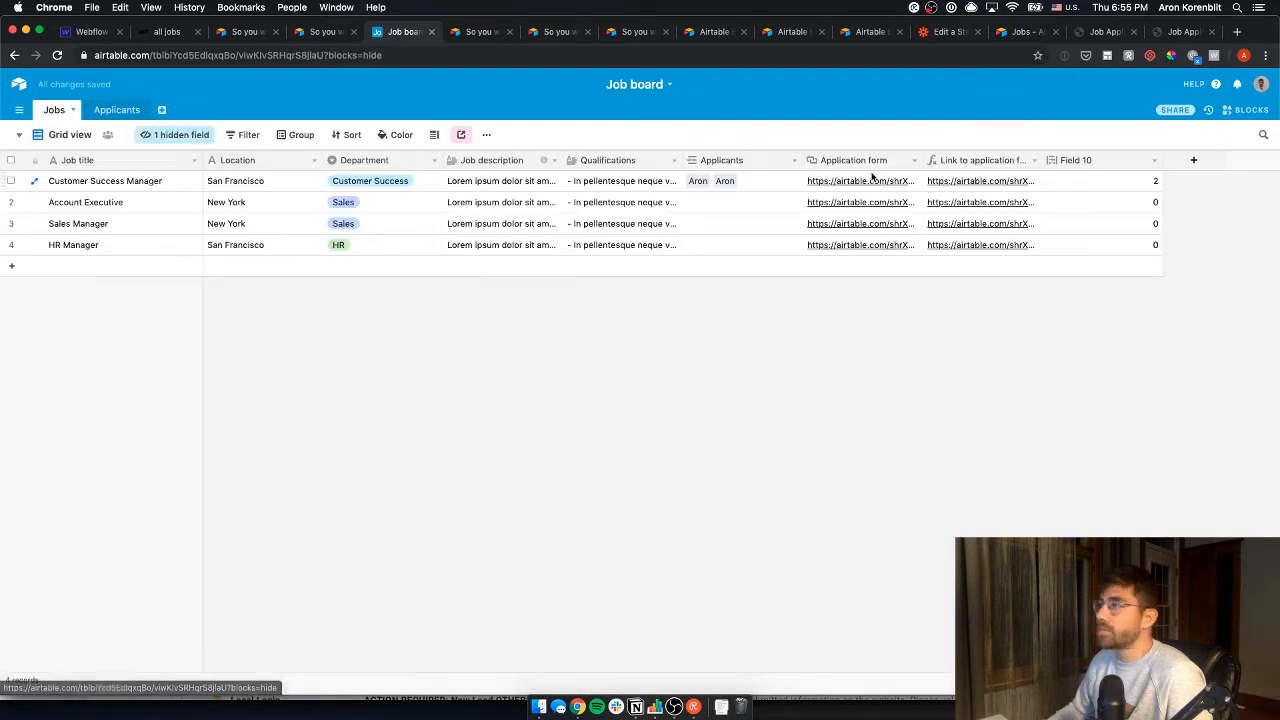
pyautogui.click(1155, 167)
pyautogui.click(1140, 176)
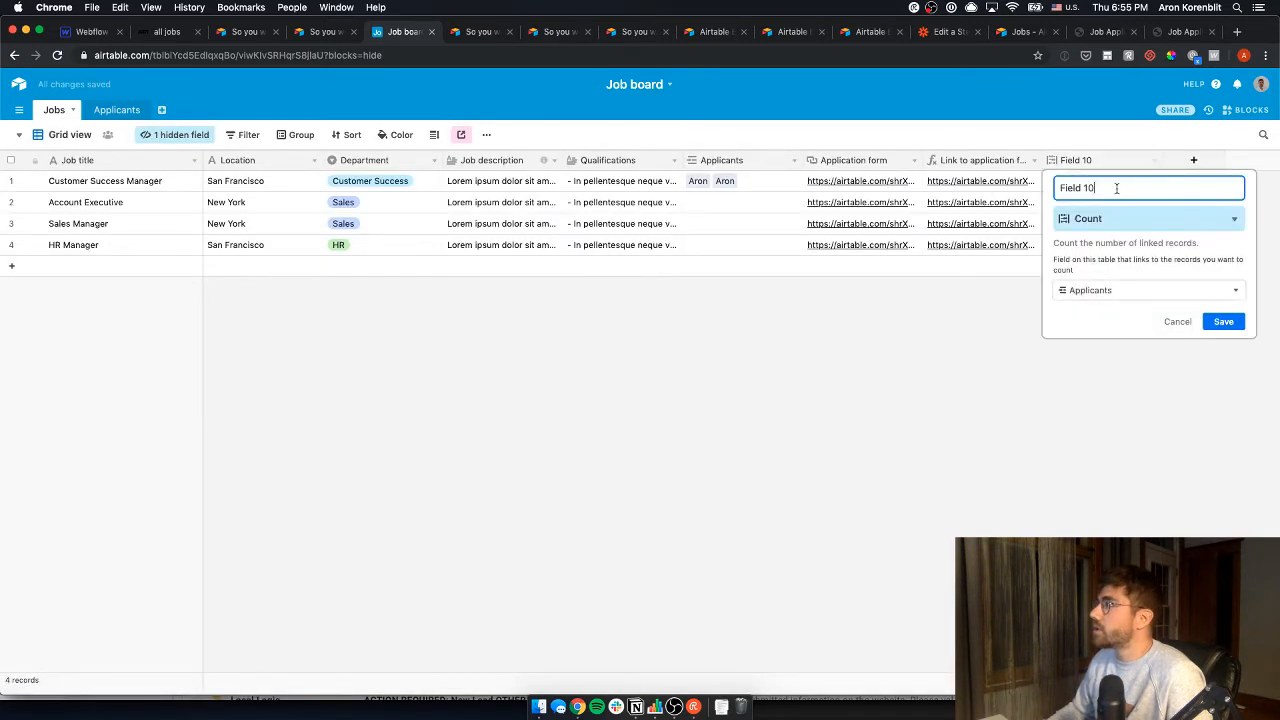
pyautogui.doubleClick(1117, 184)
pyautogui.press('super+a')
pyautogui.write('N')
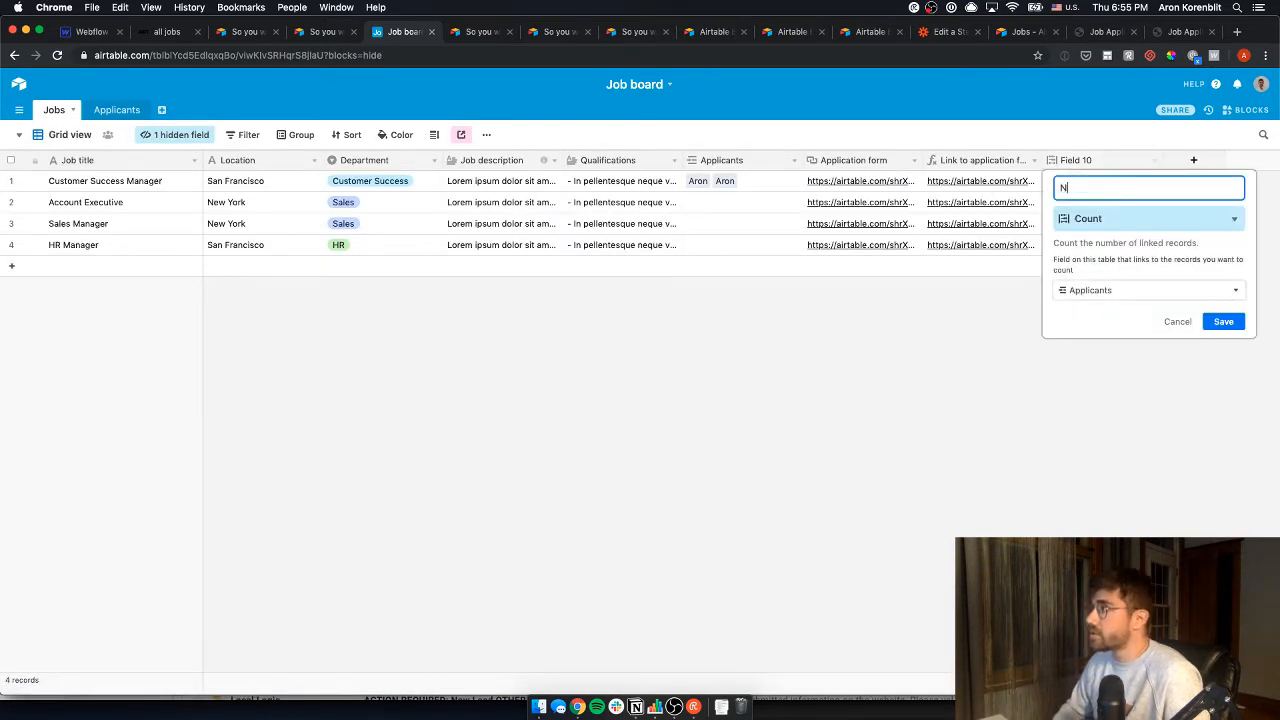
pyautogui.write('umber fo')
pyautogui.press('BackSpace')
pyautogui.write('a')
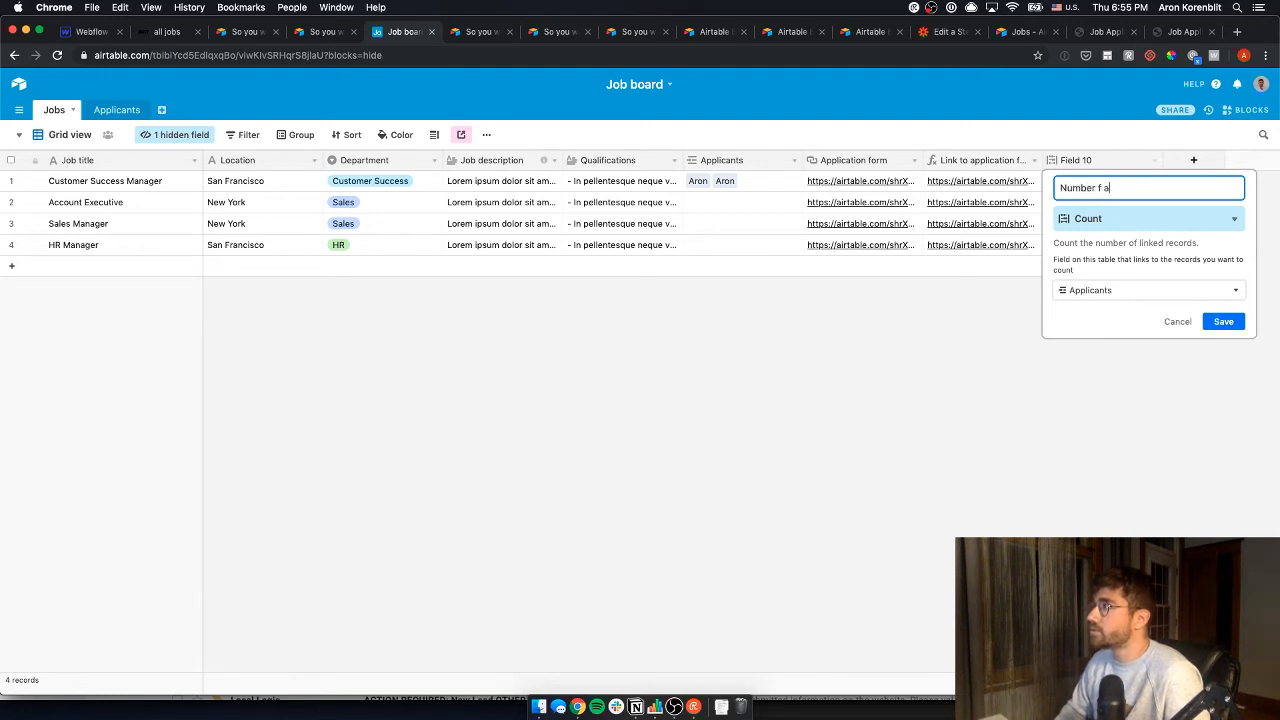
pyautogui.write('pplicants')
pyautogui.press('Return')
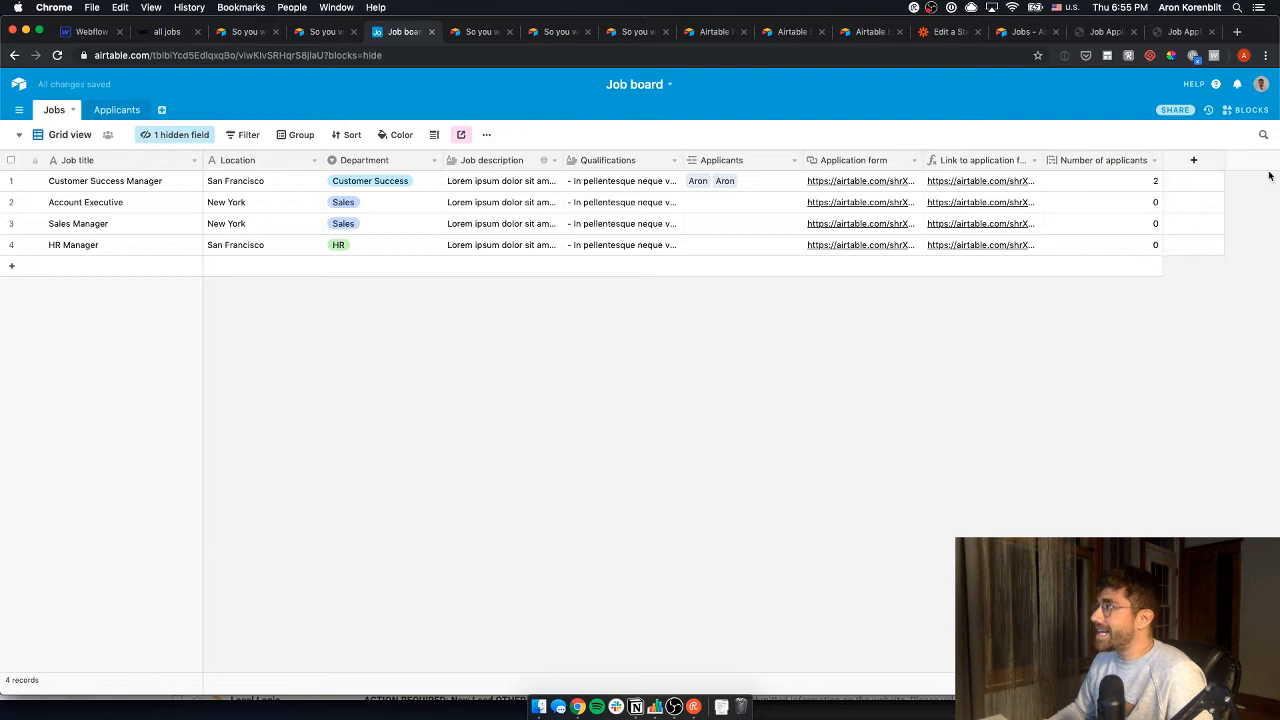
pyautogui.click(1193, 160)
# - Create a date-only Created time field named 'Date of job post'
pyautogui.write('Date of post')
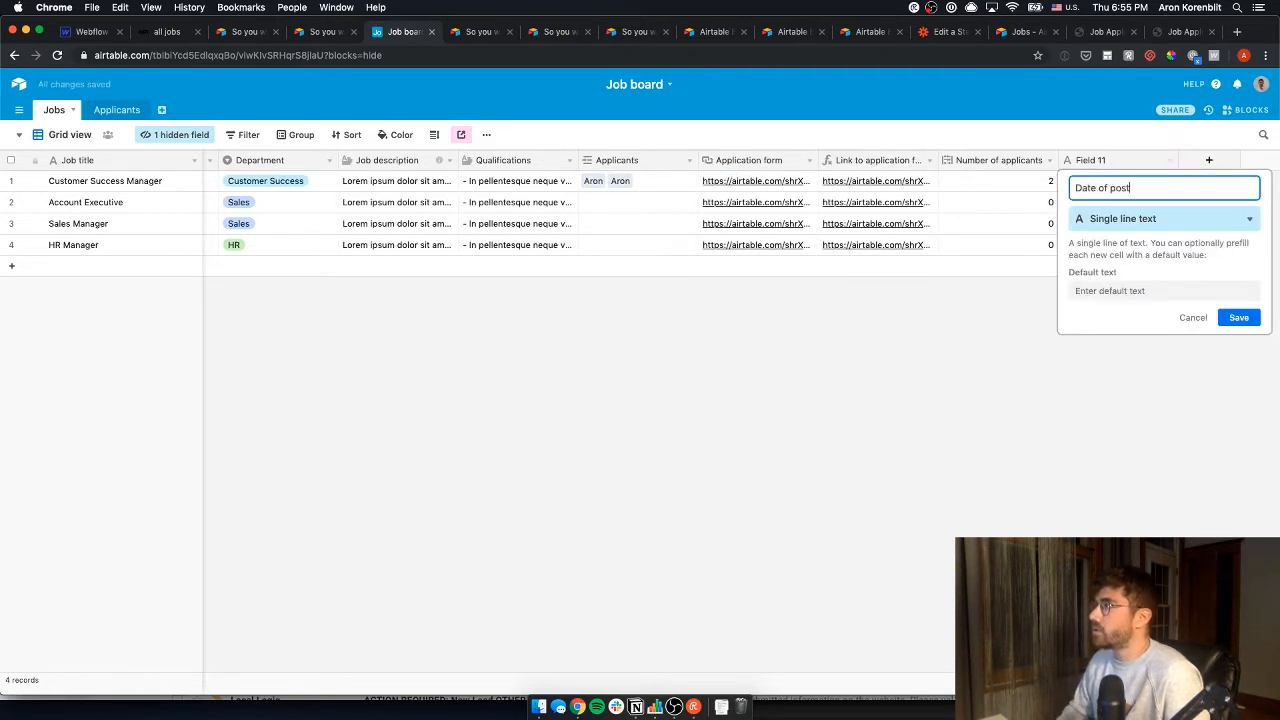
pyautogui.press('super+a')
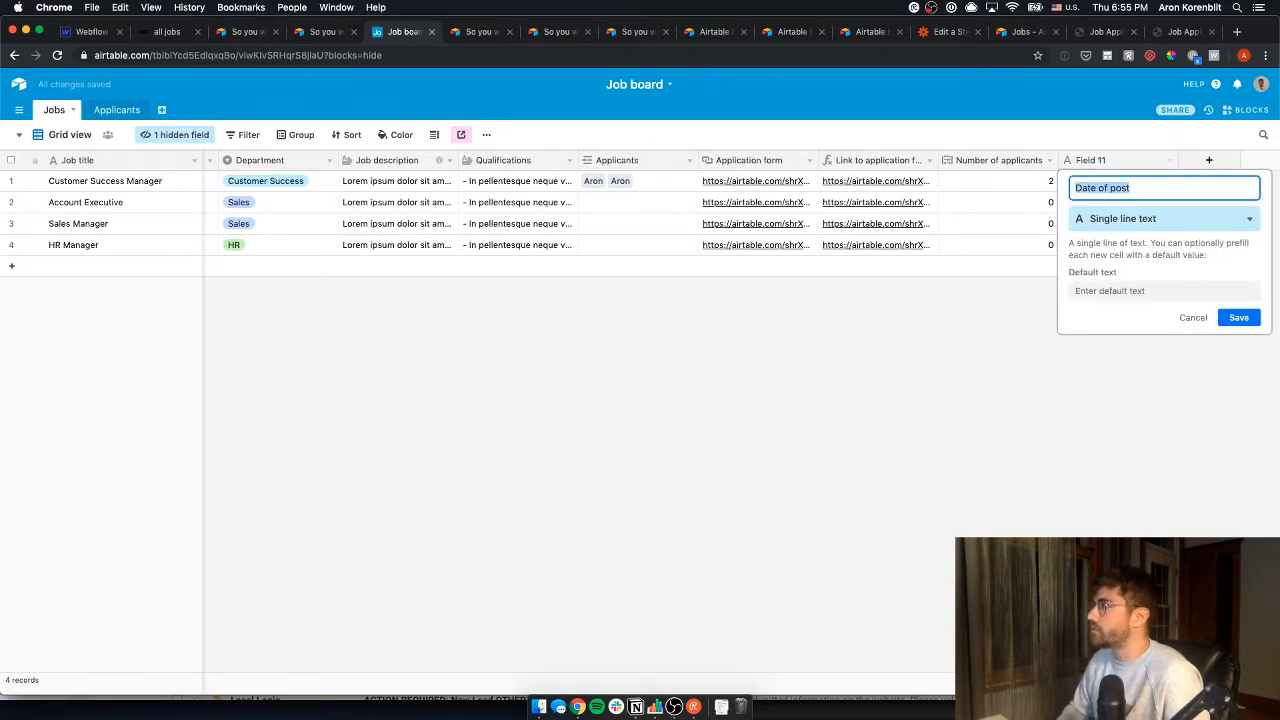
pyautogui.press('BackSpace')
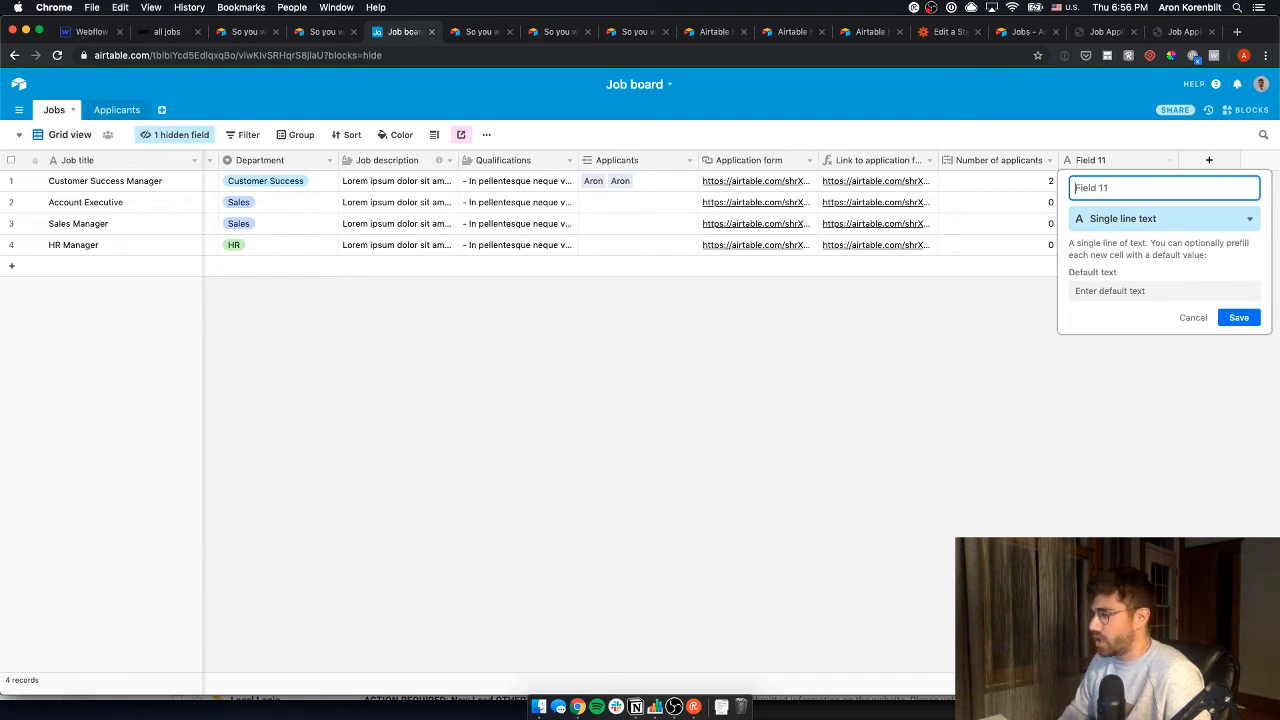
pyautogui.write('Job')
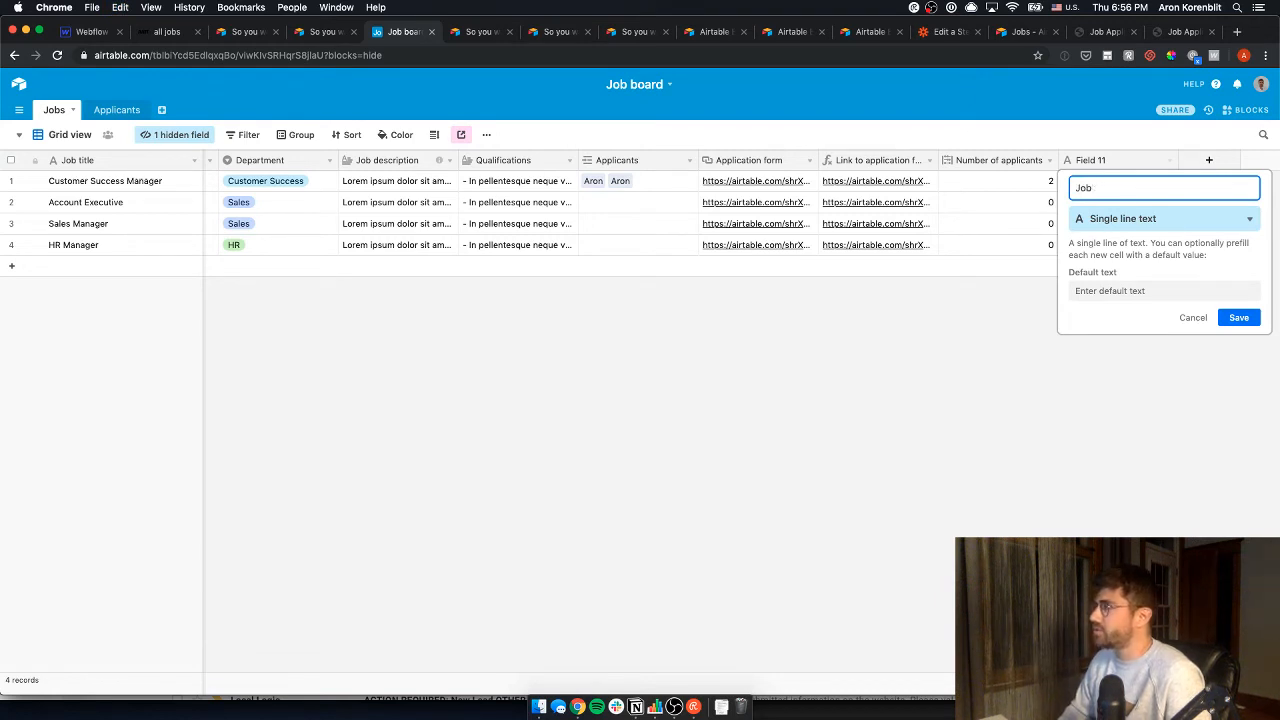
pyautogui.press('BackSpace')
pyautogui.press('BackSpace')
pyautogui.press('BackSpace')
pyautogui.write('Date of job post')
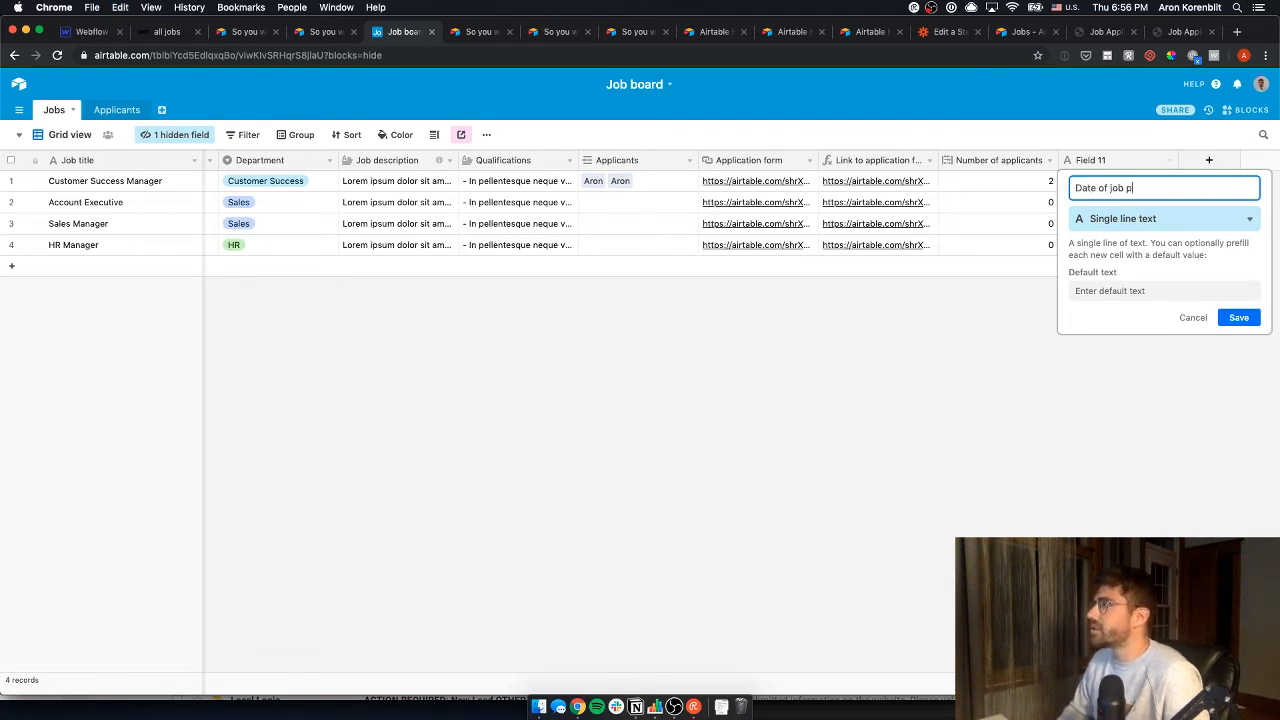
pyautogui.click(1200, 224)
pyautogui.write('date')
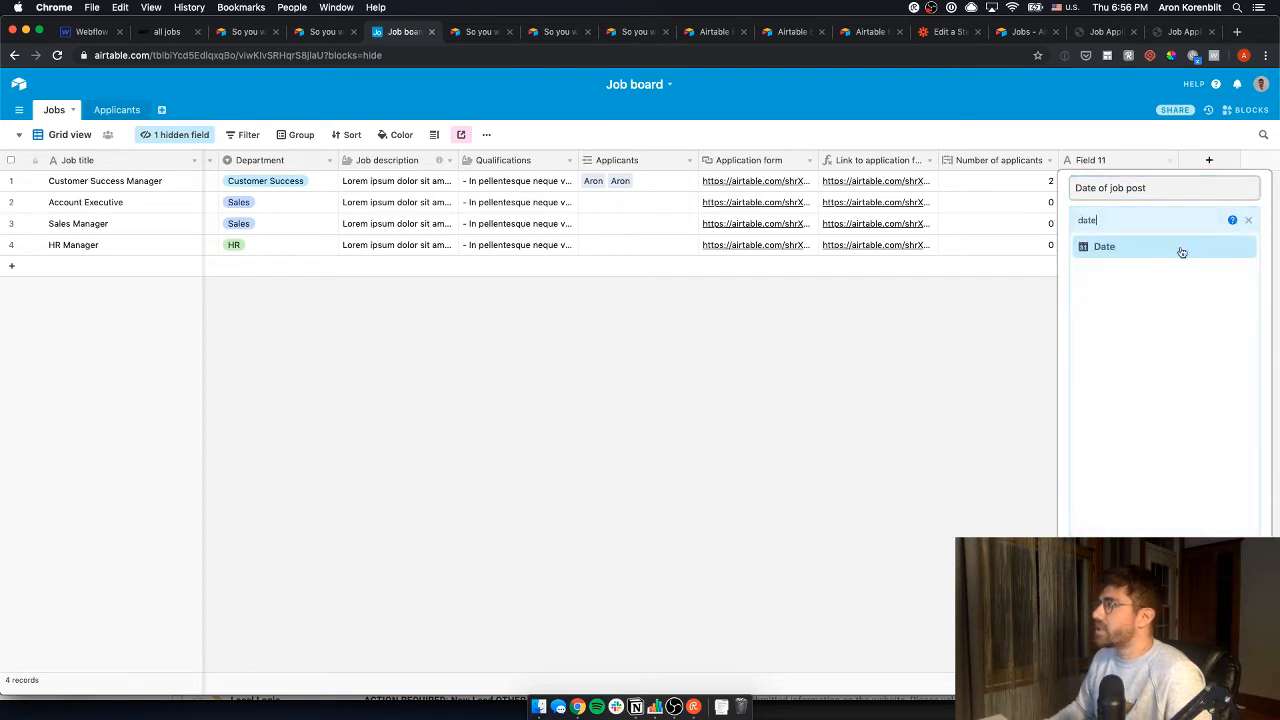
pyautogui.press('super+a')
pyautogui.write('crea')
pyautogui.click(1177, 250)
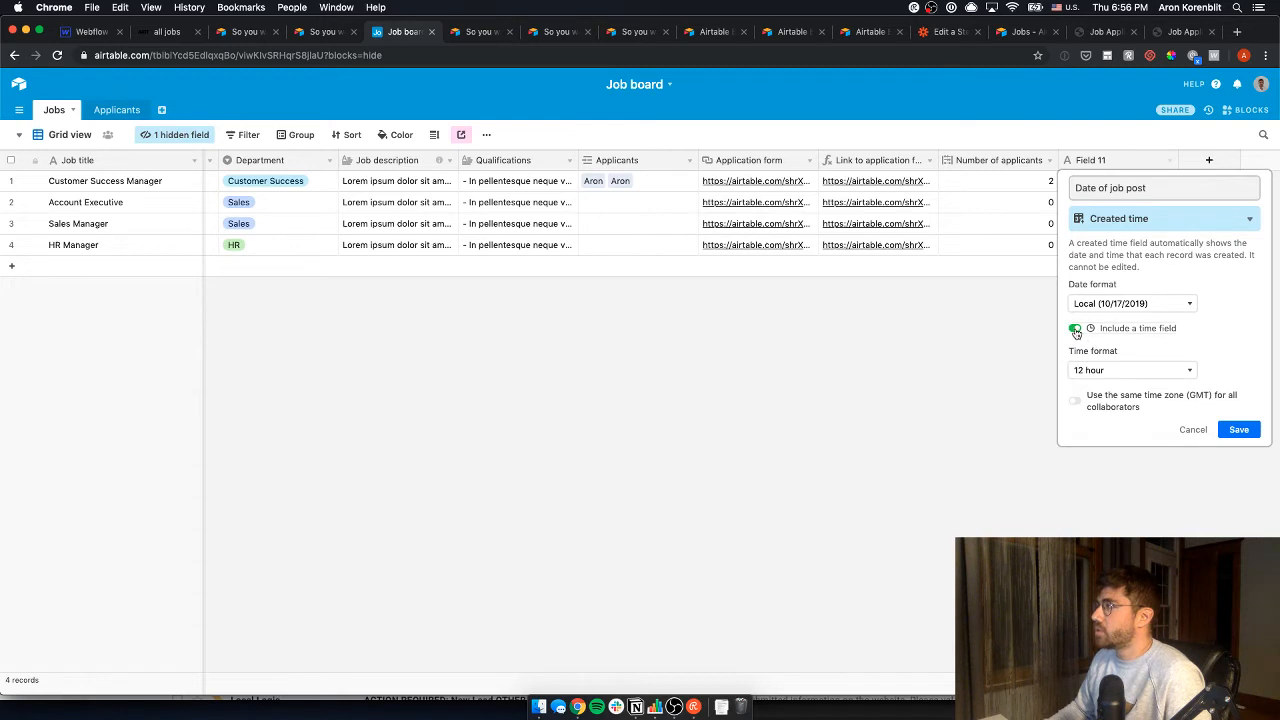
pyautogui.click(1076, 328)
pyautogui.click(1238, 429)
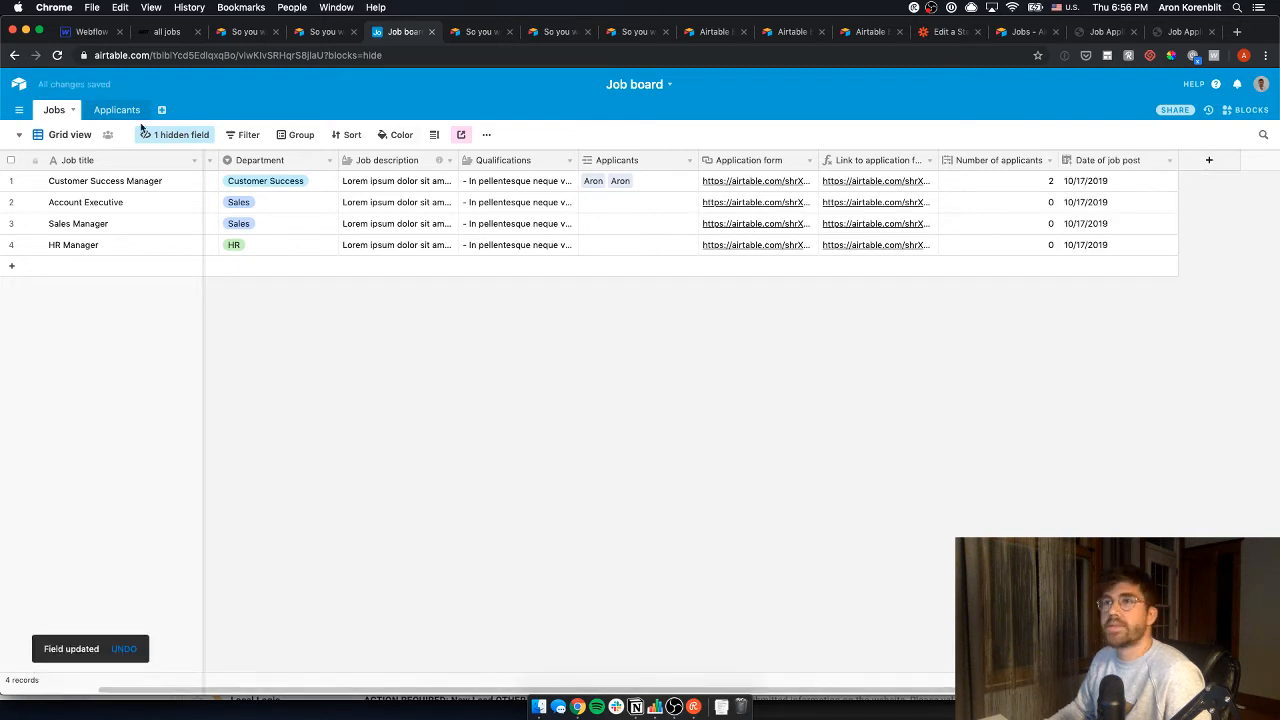
# - Switch Jobs to the gallery layout and inspect the Customer Success Manager record
pyautogui.click(78, 140)
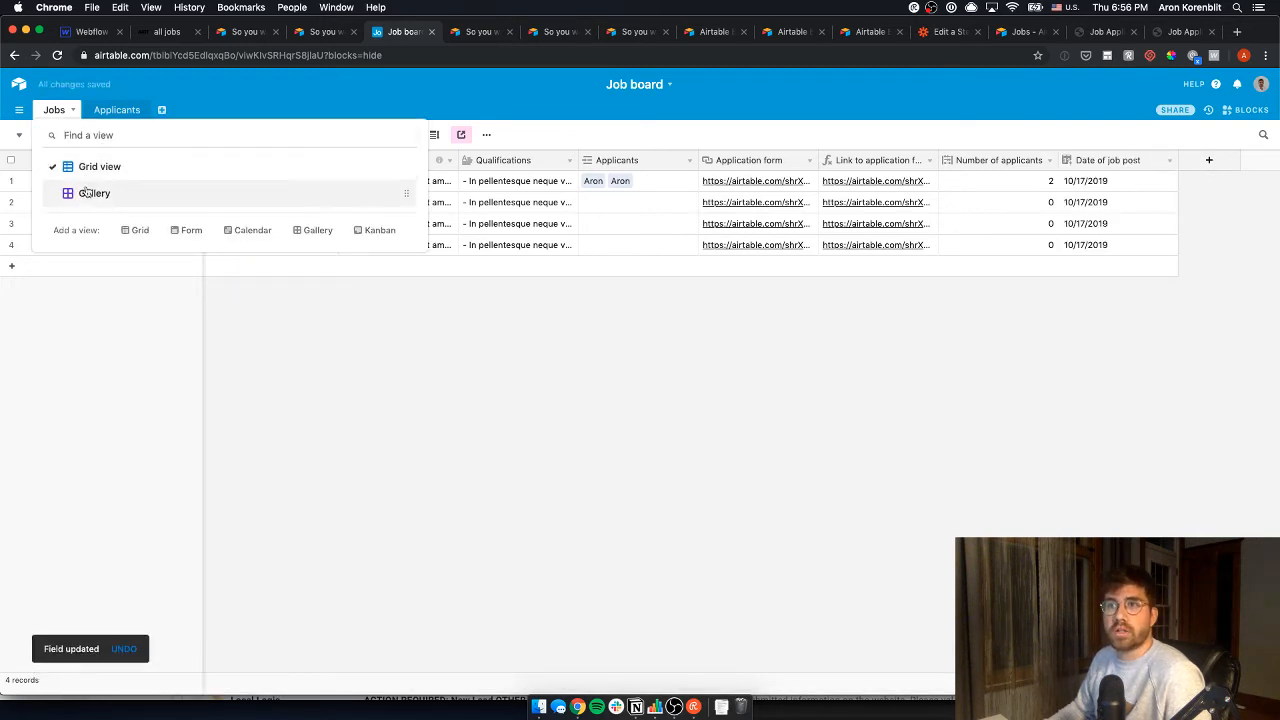
pyautogui.click(90, 193)
pyautogui.click(107, 355)
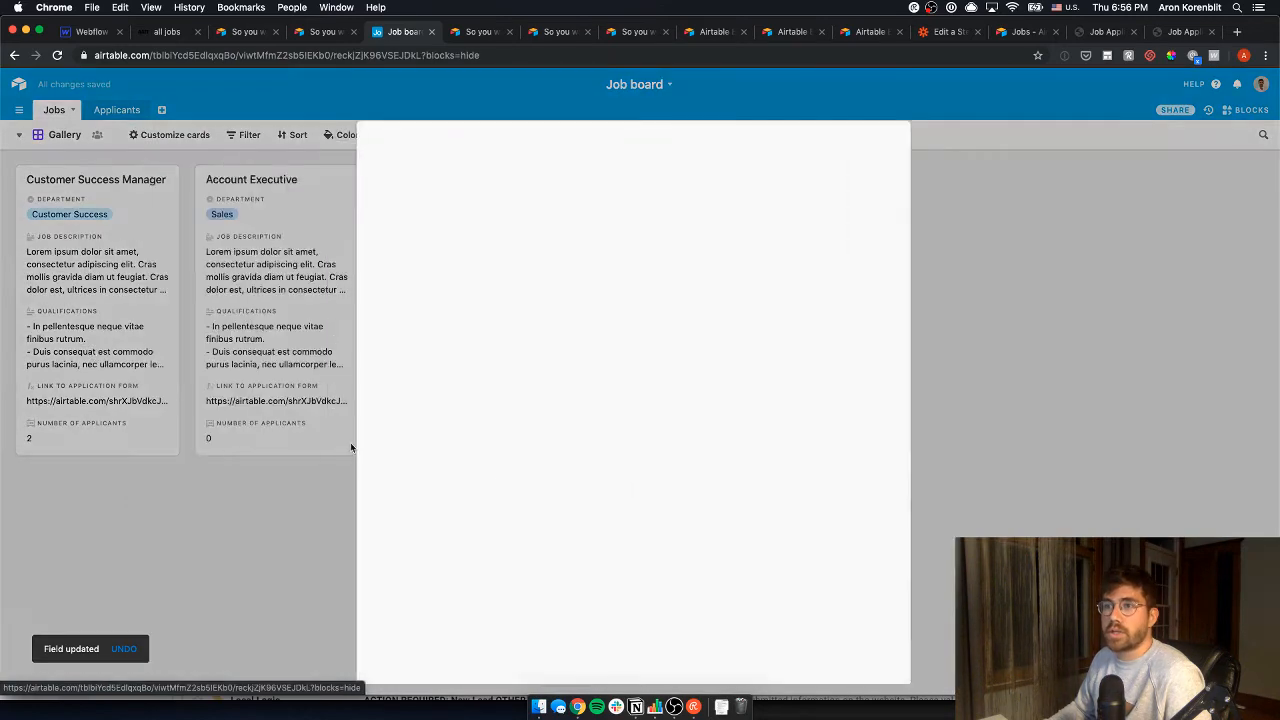
pyautogui.scroll(-2, 550, 400)
pyautogui.click(70, 148)
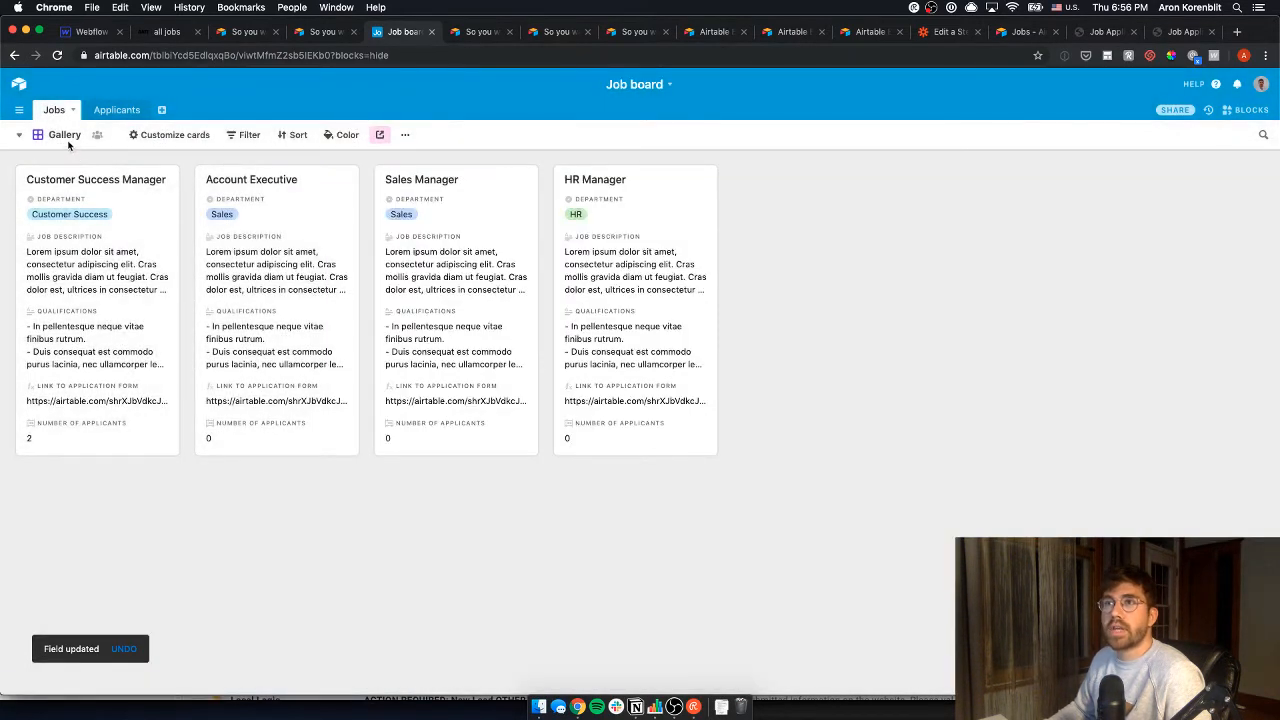
pyautogui.click(64, 137)
pyautogui.click(103, 345)
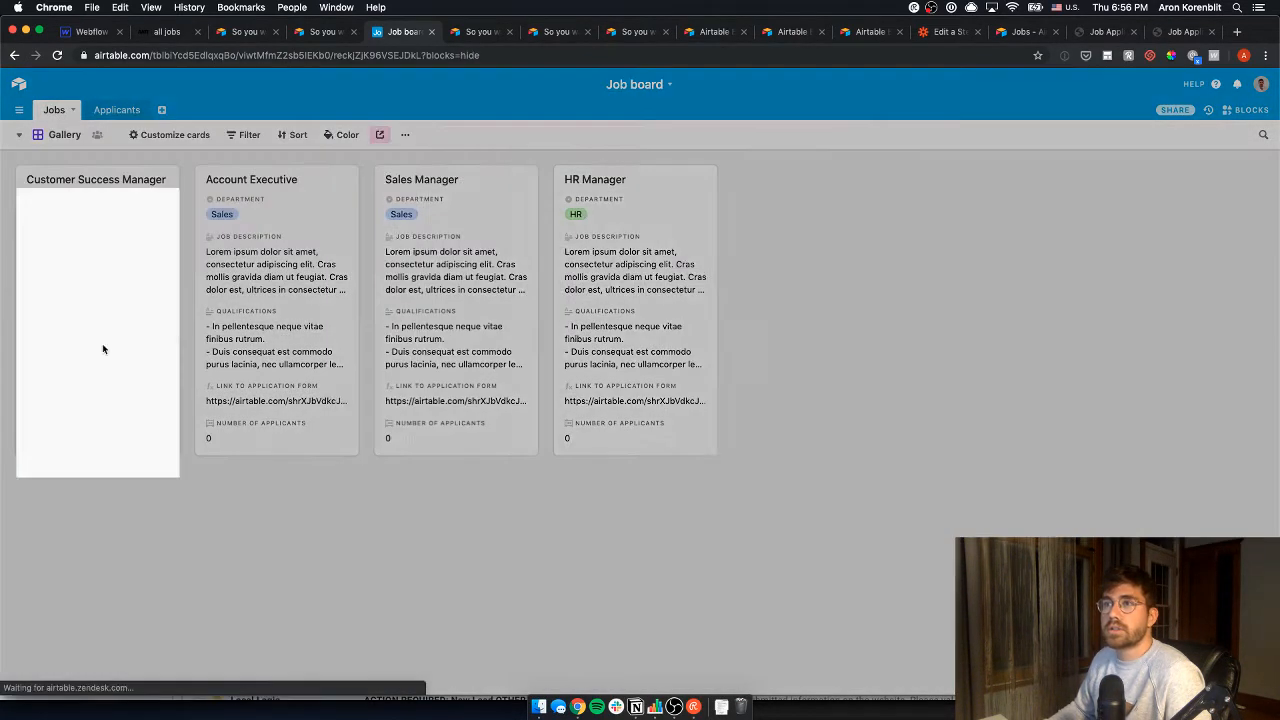
pyautogui.click(120, 343)
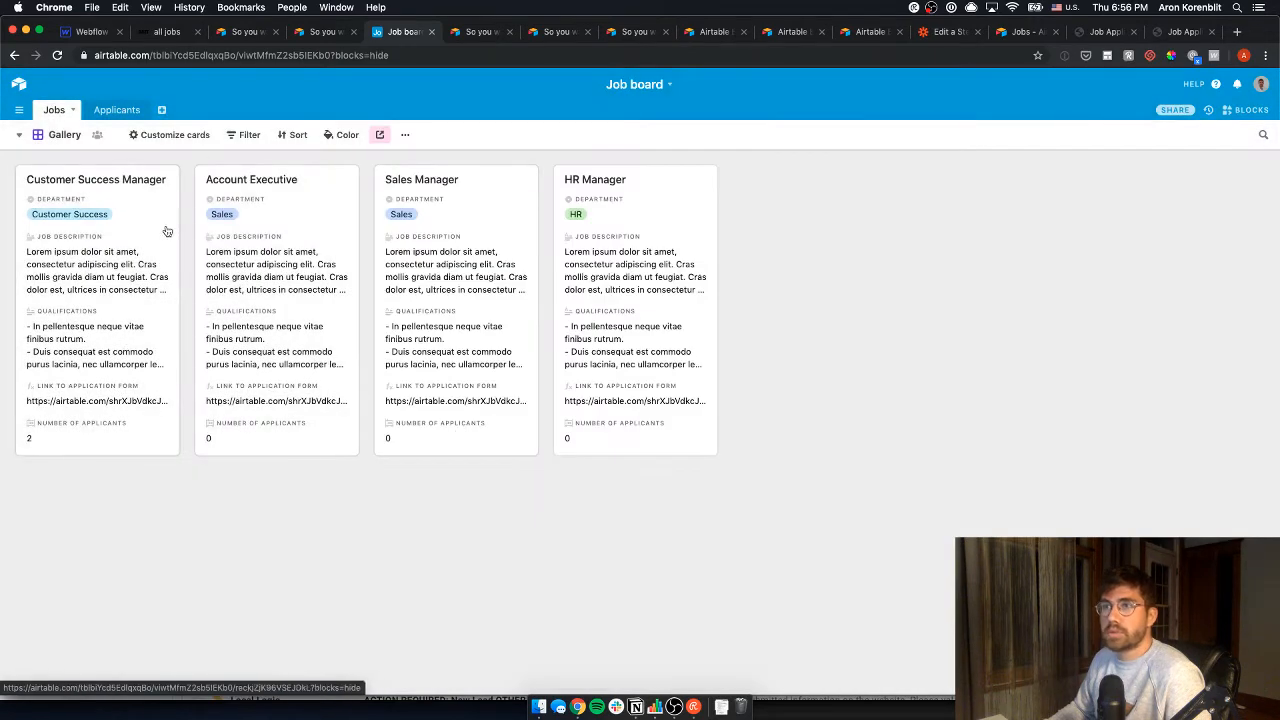
# - Show Date of job post on the job cards and reload the live all jobs page
pyautogui.click(182, 135)
pyautogui.click(190, 349)
pyautogui.click(146, 460)
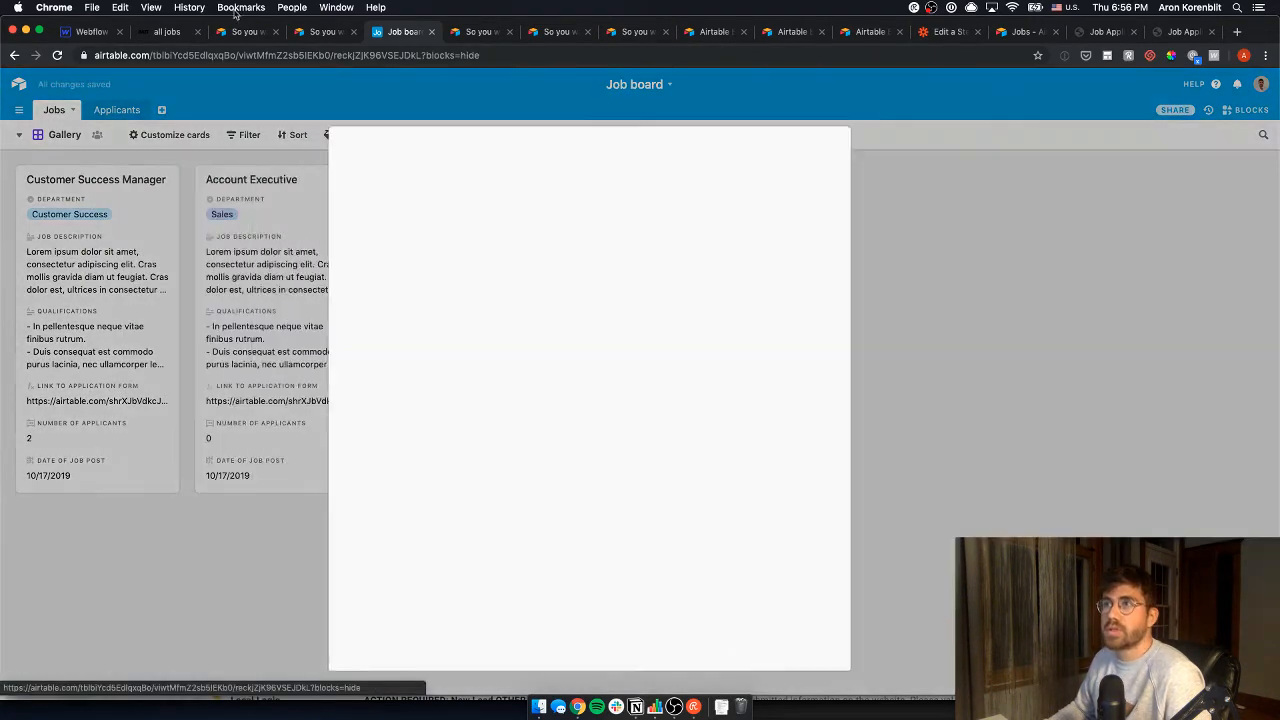
pyautogui.press('Escape')
pyautogui.click(167, 31)
pyautogui.press('super+r')
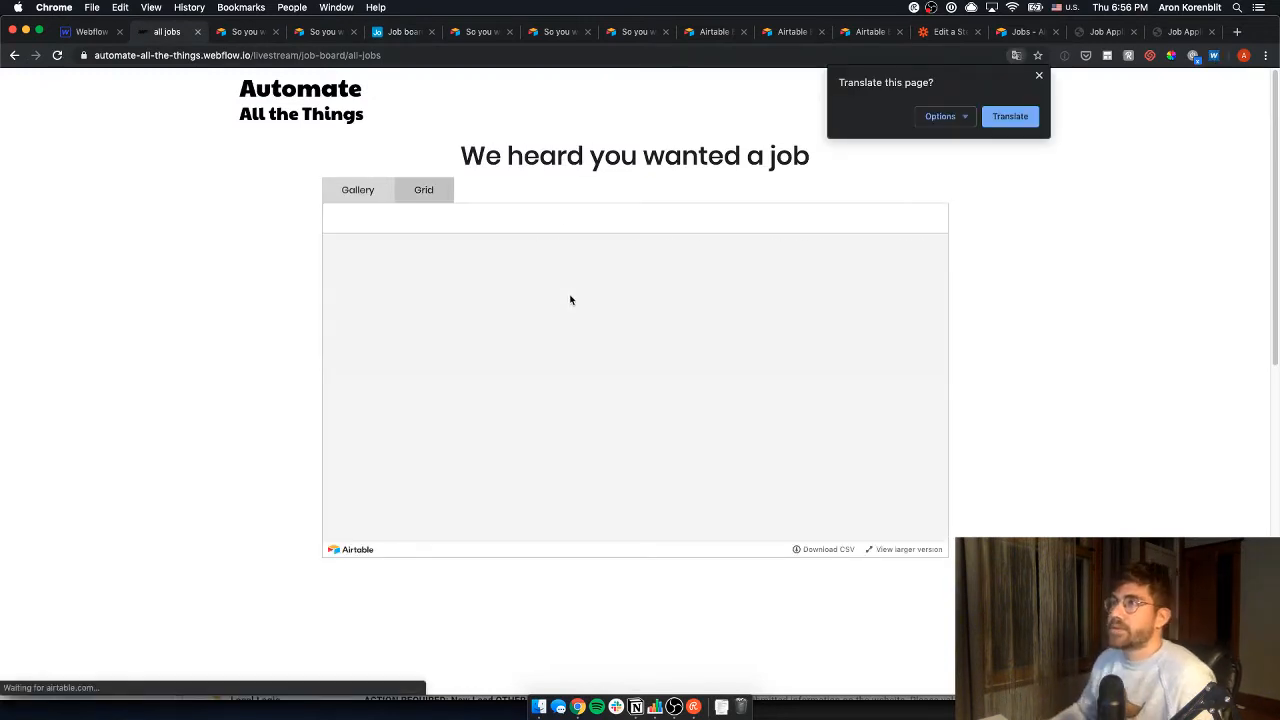
# - Open the embedded Customer Success Manager record to confirm its 10/17/2019 job post date
pyautogui.click(357, 190)
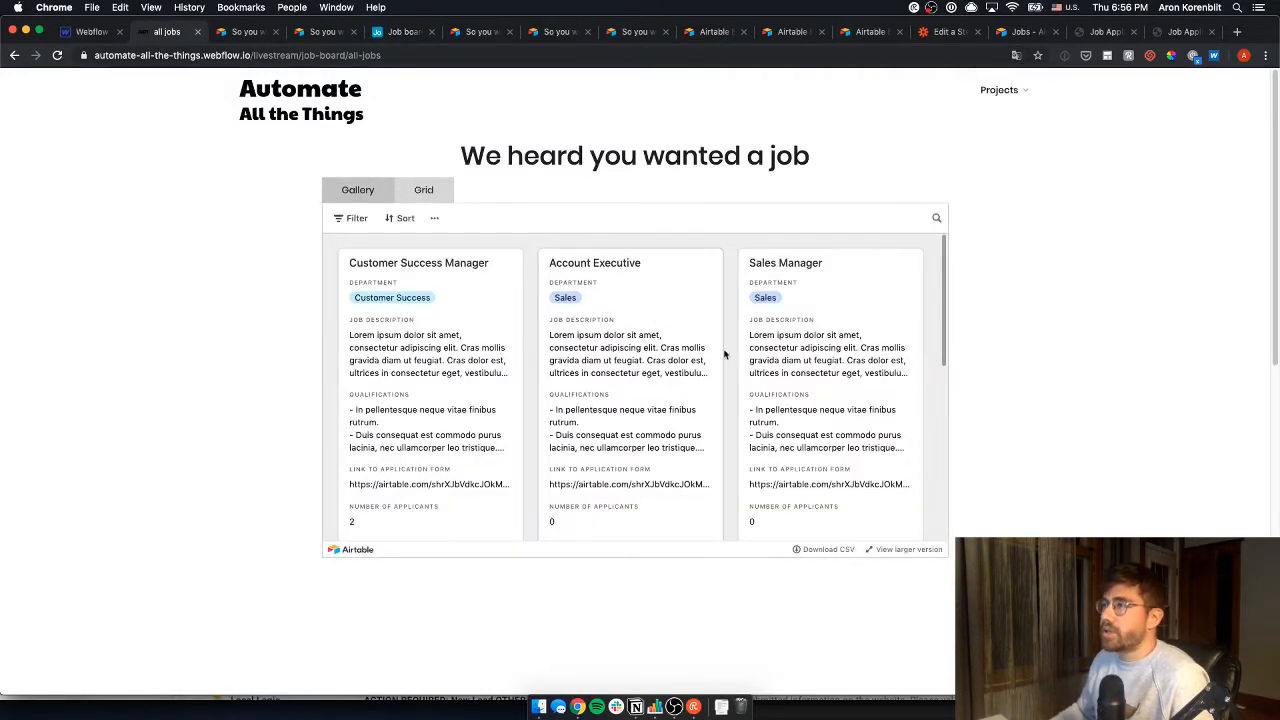
pyautogui.click(402, 389)
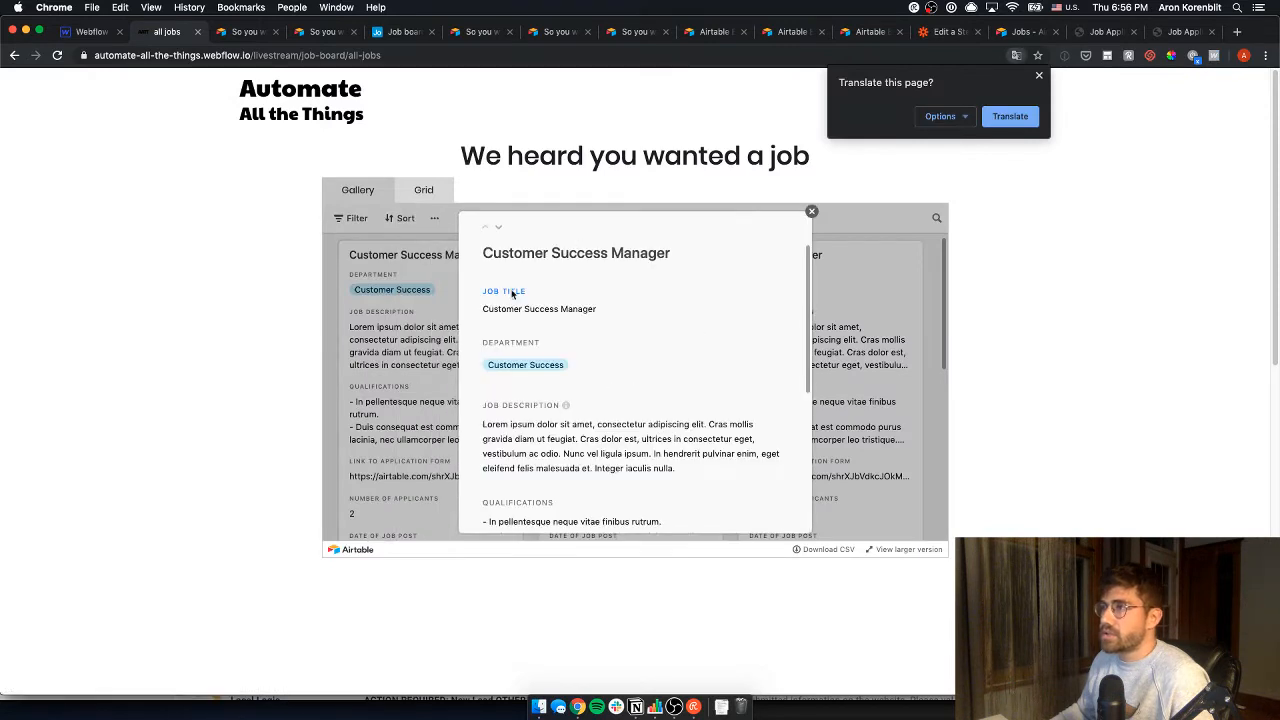
pyautogui.scroll(-5, 576, 400)
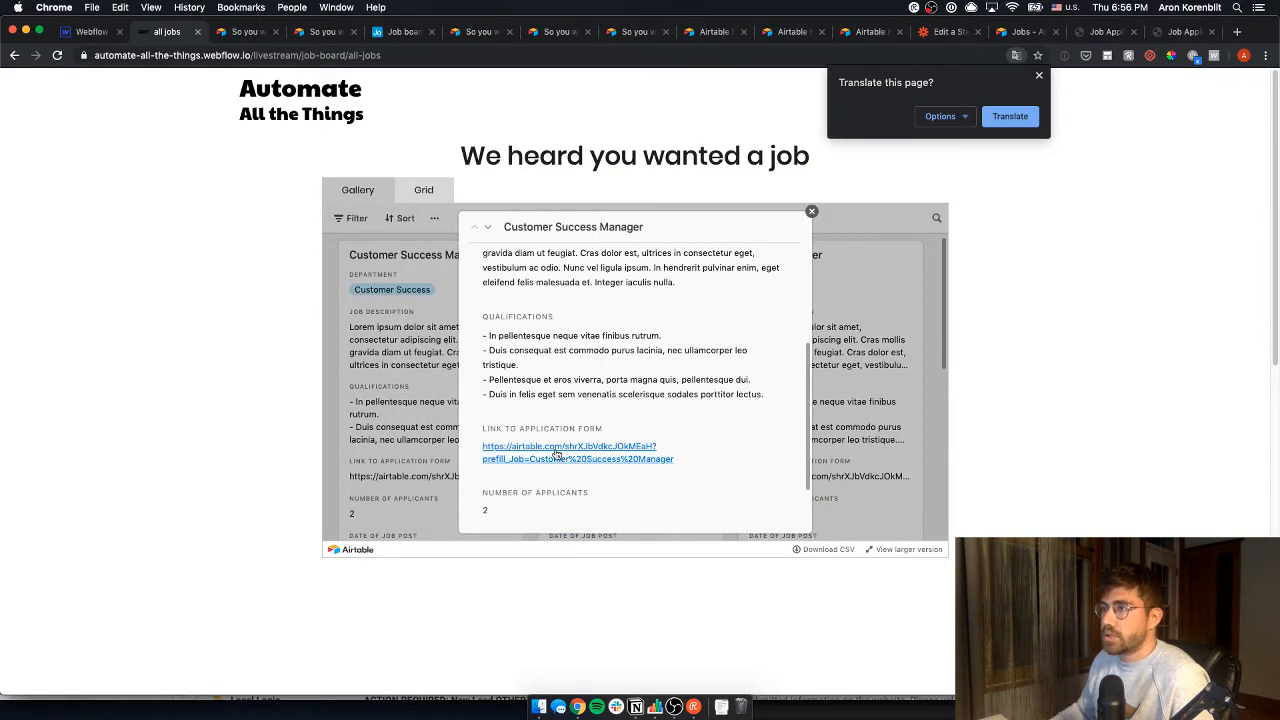
pyautogui.scroll(-2, 550, 490)
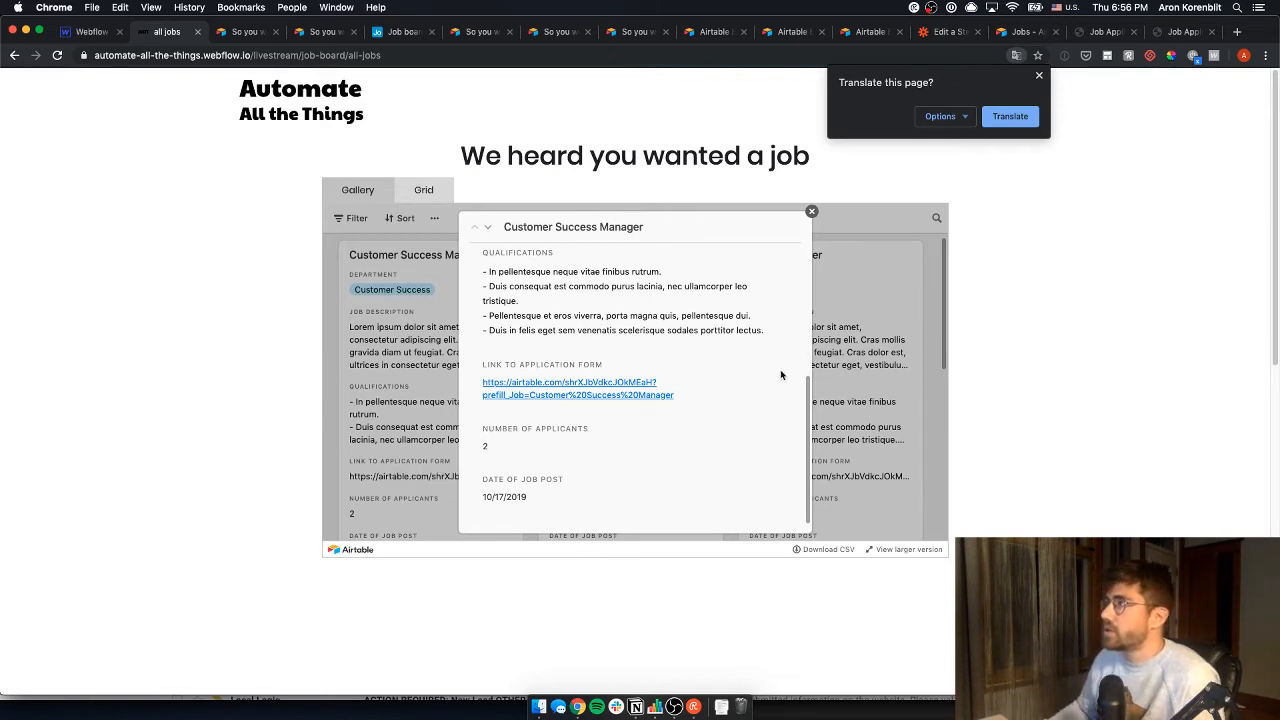
pyautogui.click(1039, 75)
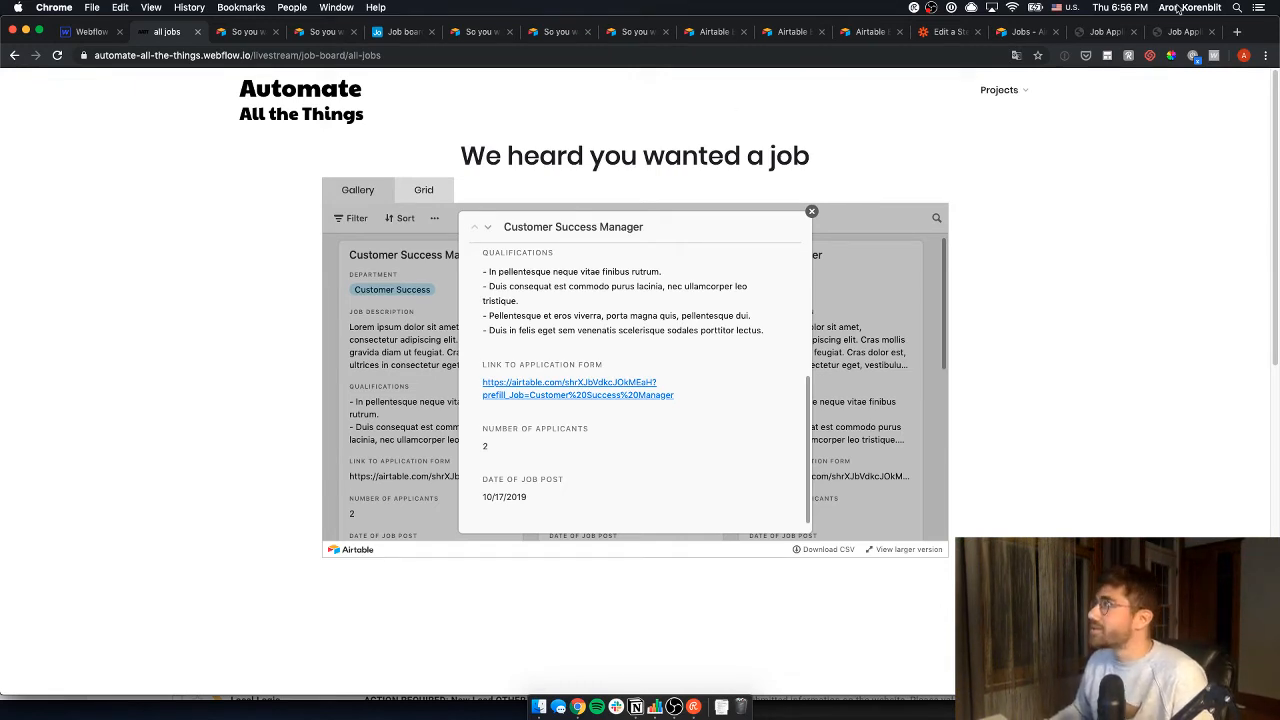
pyautogui.click(635, 707)
# - Check off the job-linking and Embed Airtable gallery tasks and add '(26 minutes)' to Easiest
pyautogui.click(386, 367)
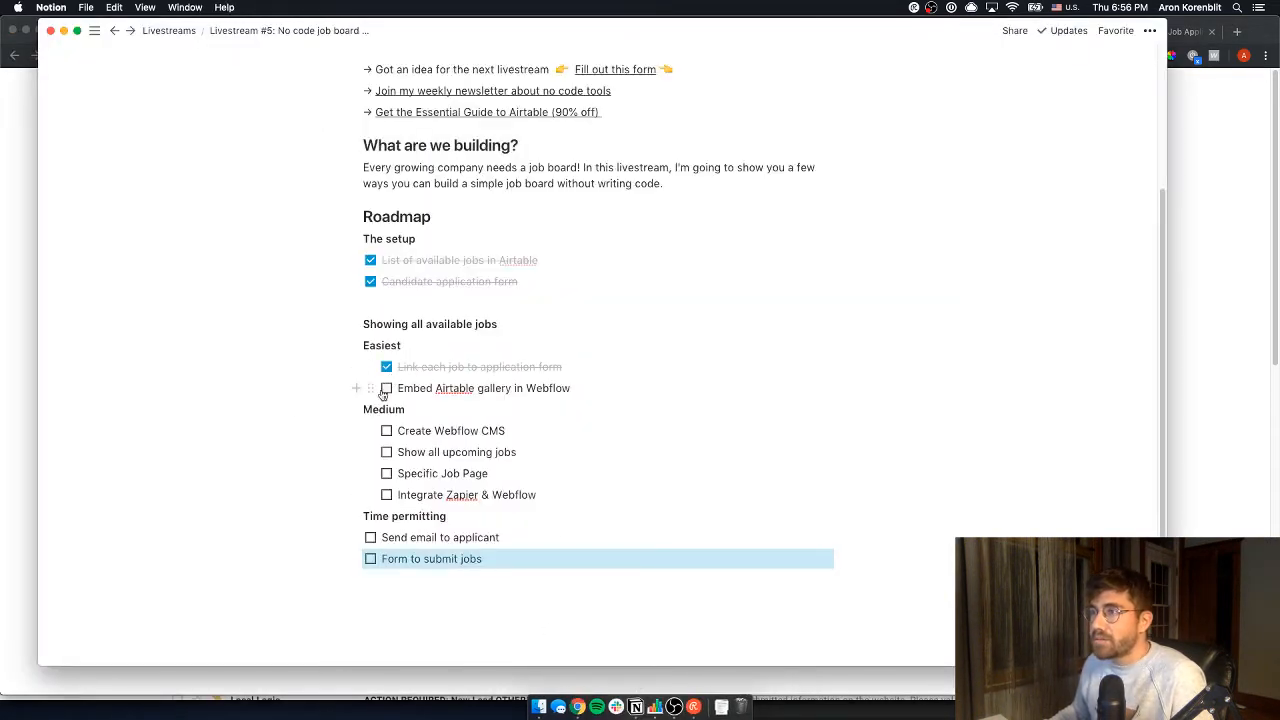
pyautogui.click(386, 388)
pyautogui.write('(26 minutes')
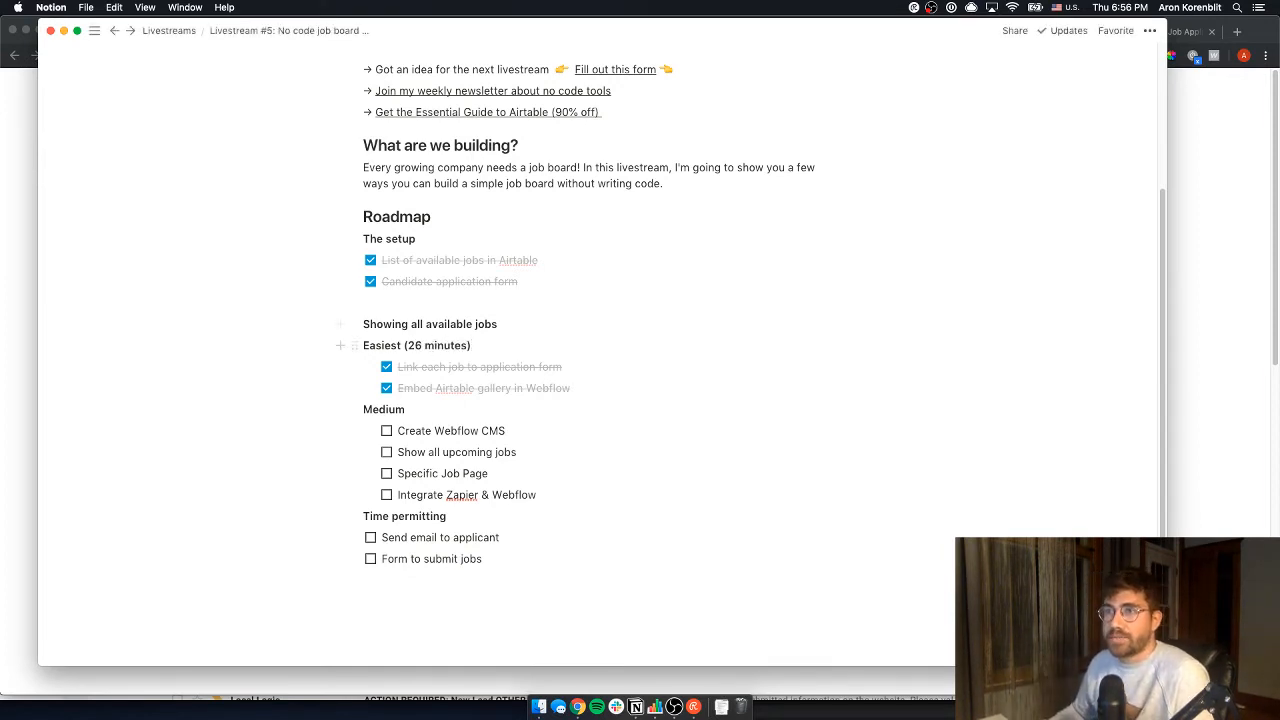
pyautogui.press('super+Tab')
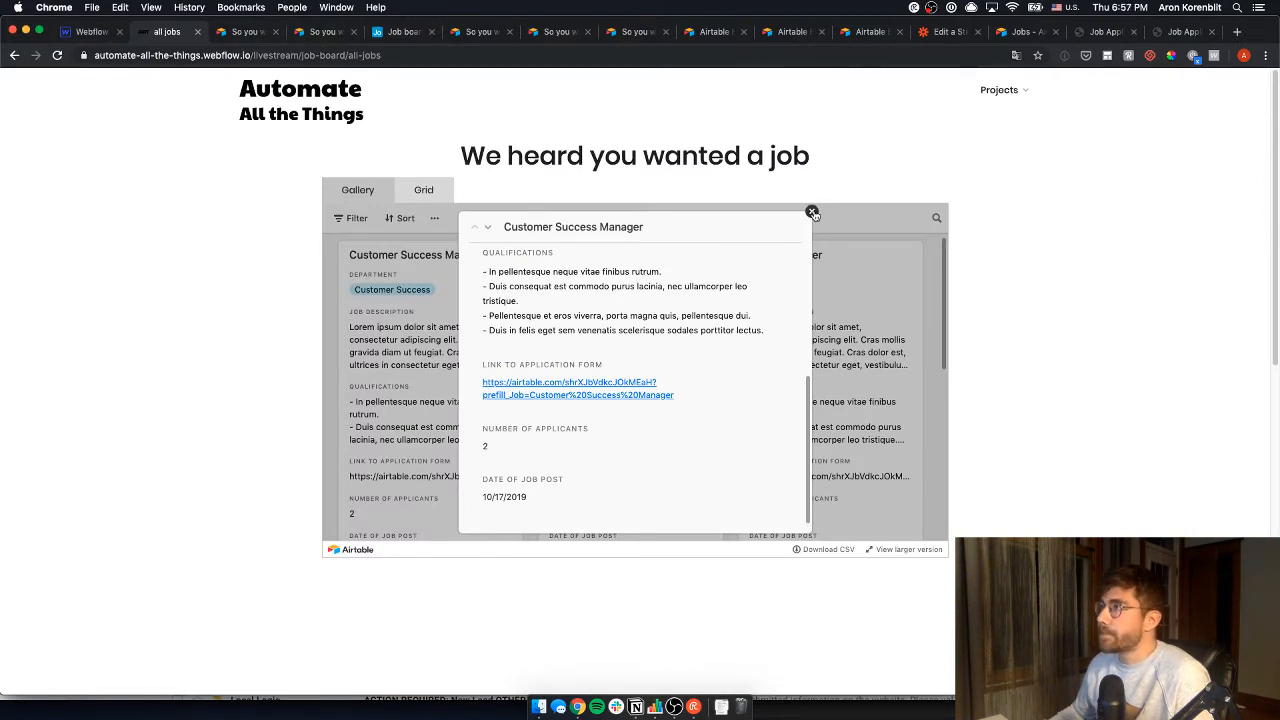
# - Close the job record and make the Gallery tab the default active tab in the Designer
pyautogui.click(811, 211)
pyautogui.scroll(-1, 650, 365)
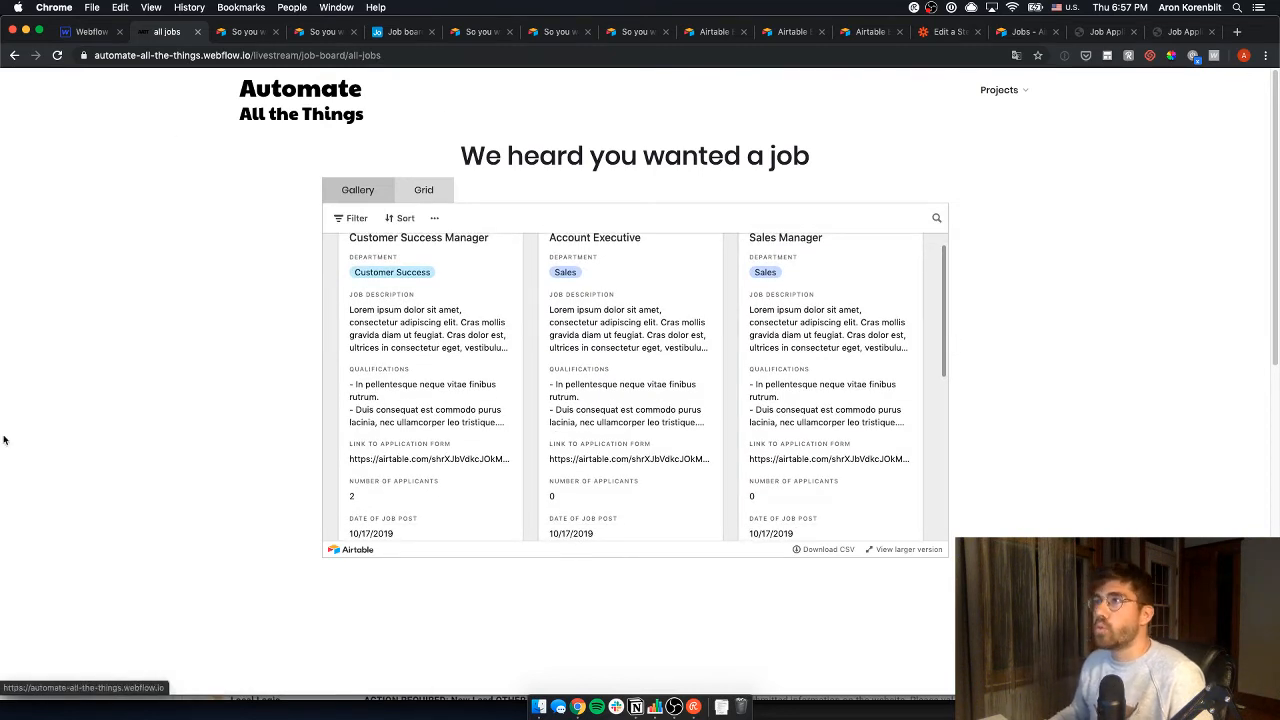
pyautogui.click(100, 31)
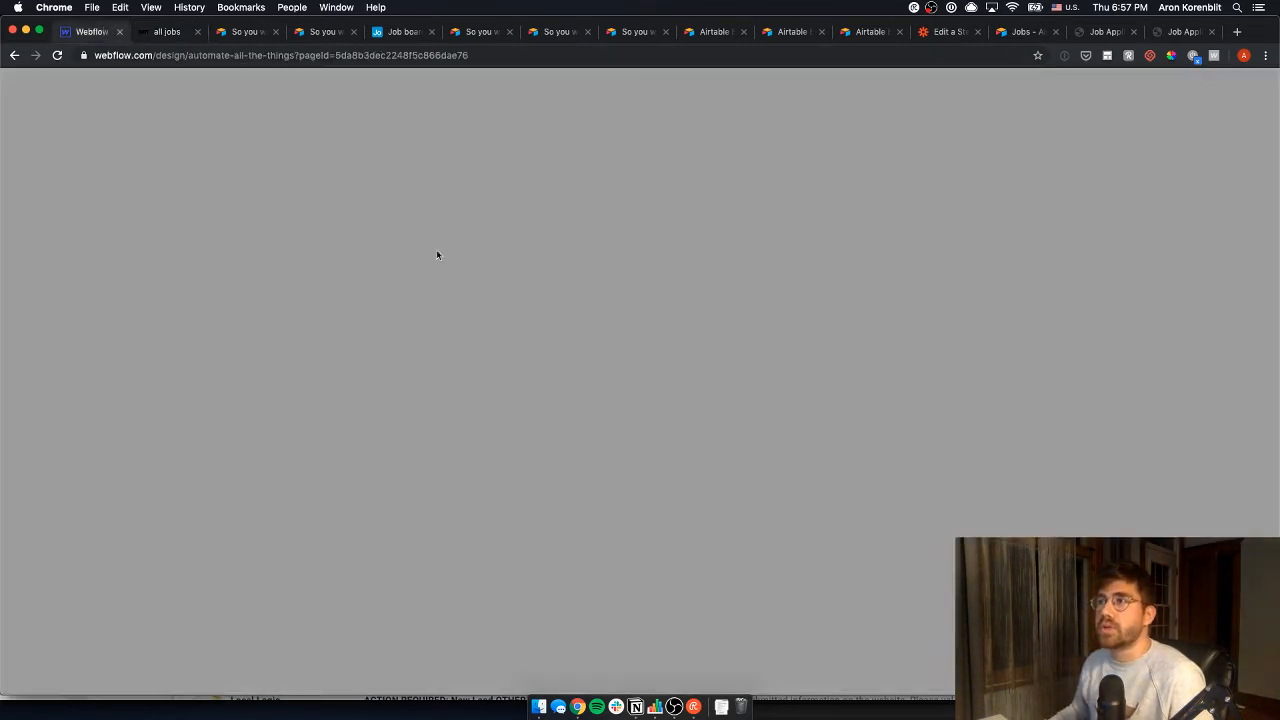
pyautogui.click(1155, 219)
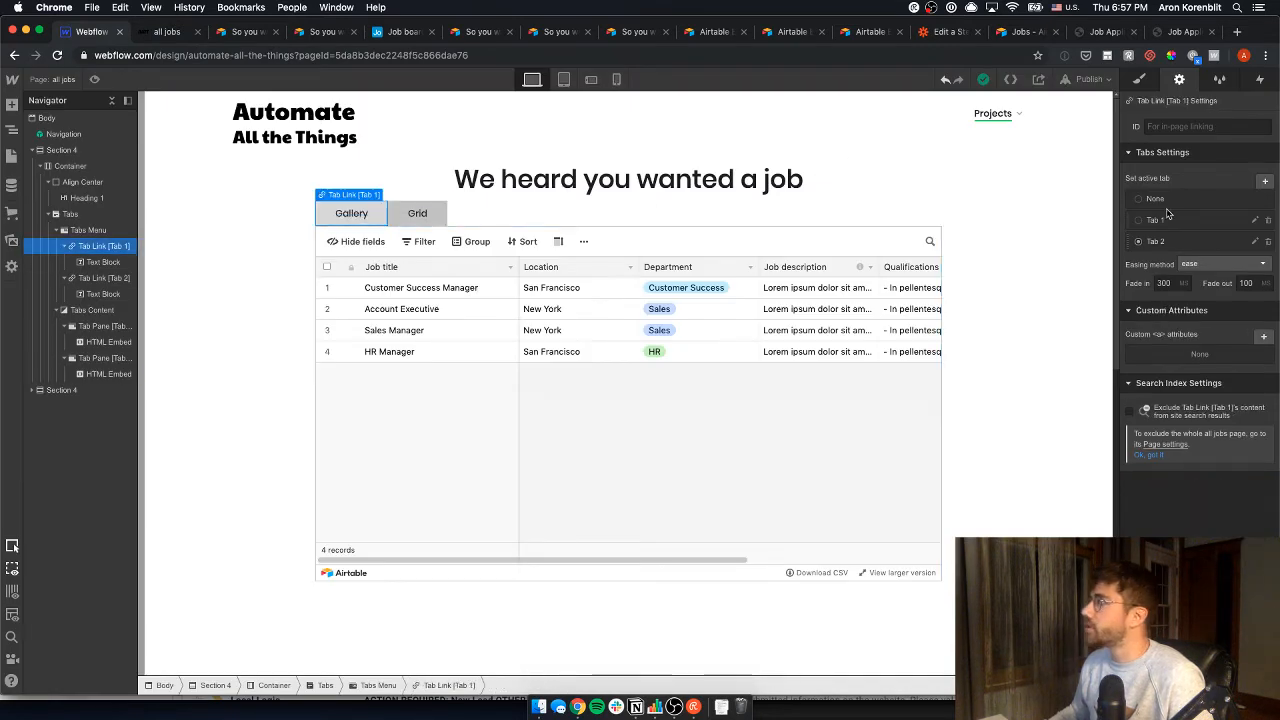
# - Publish the site to the selected domain and reload the live all jobs page
pyautogui.click(1089, 79)
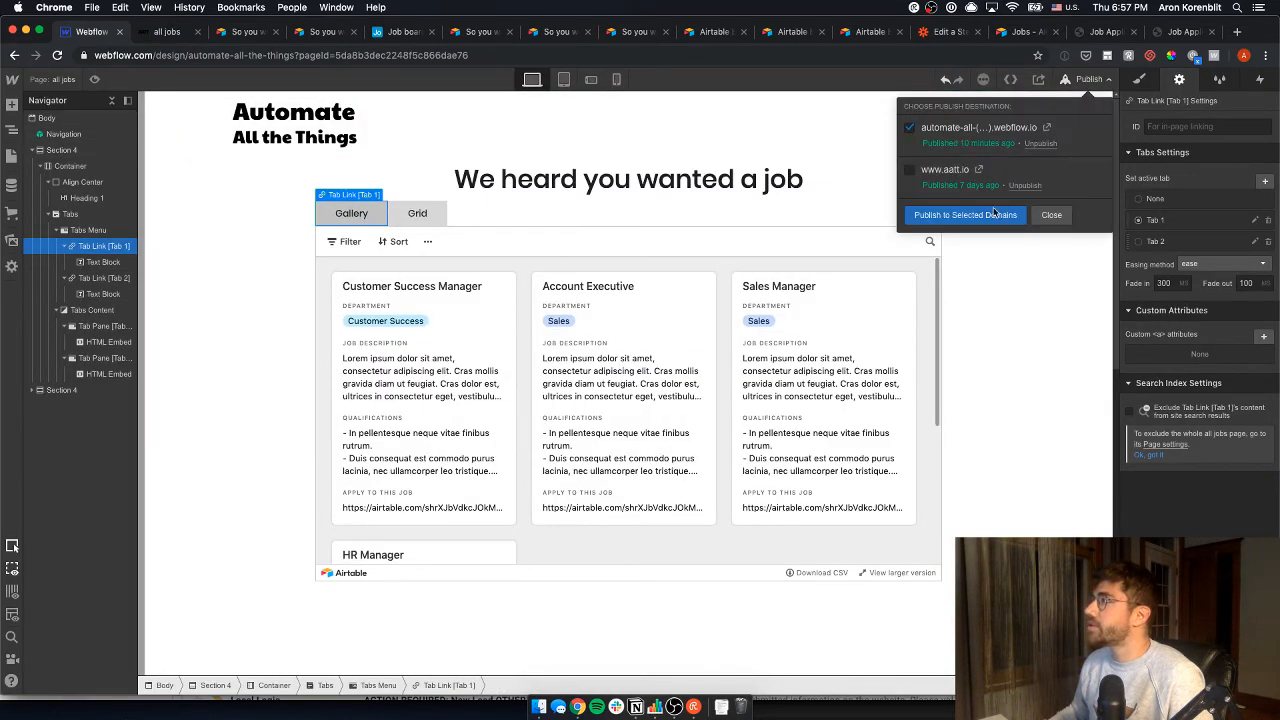
pyautogui.click(965, 215)
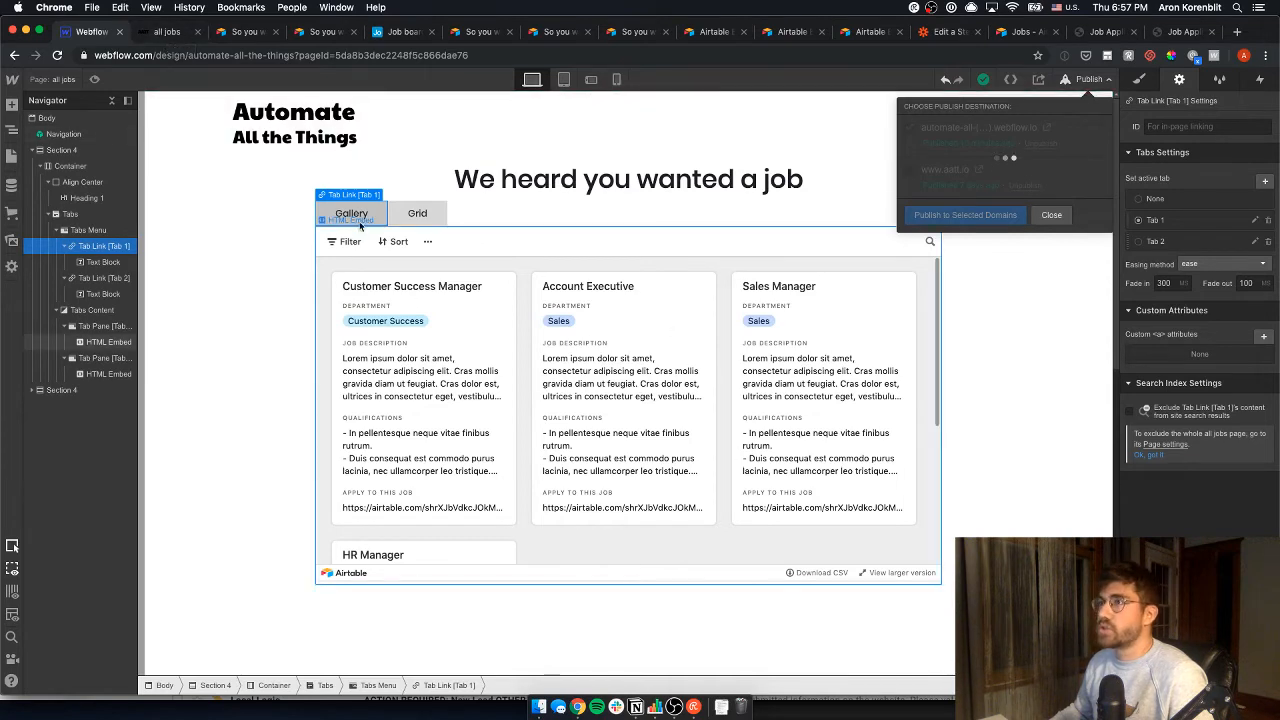
pyautogui.click(258, 210)
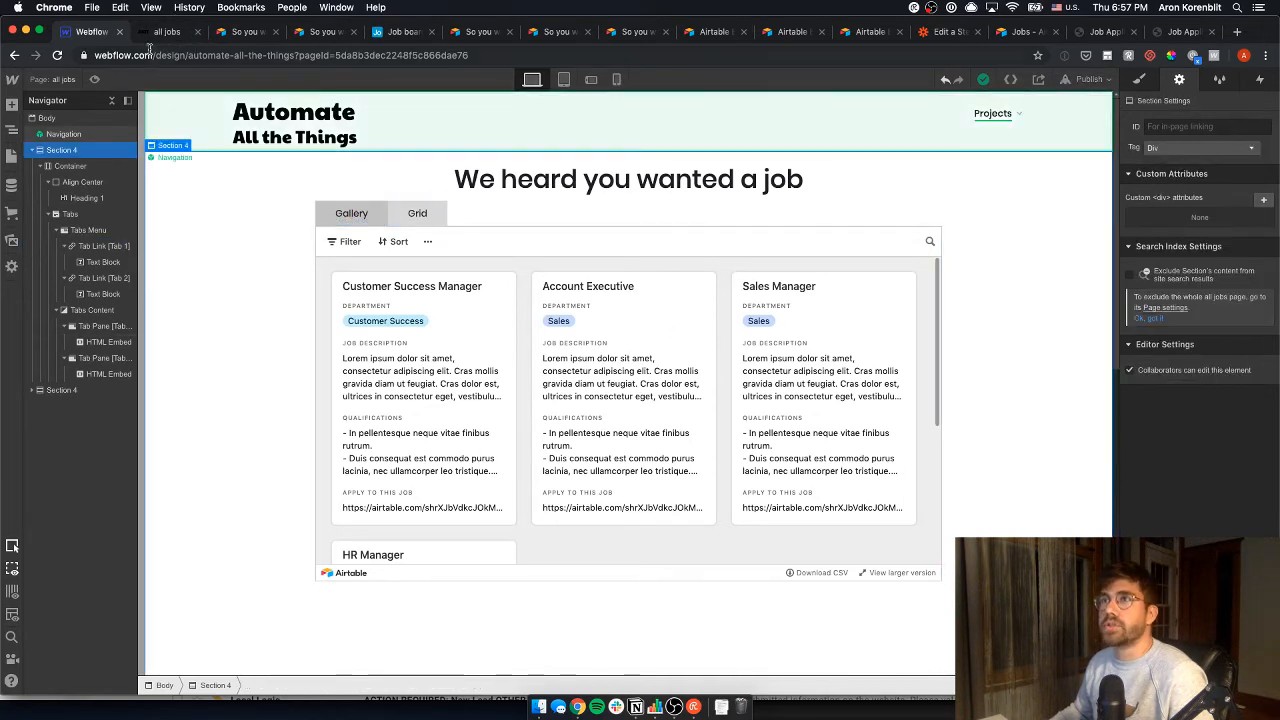
pyautogui.click(157, 38)
pyautogui.press('super+r')
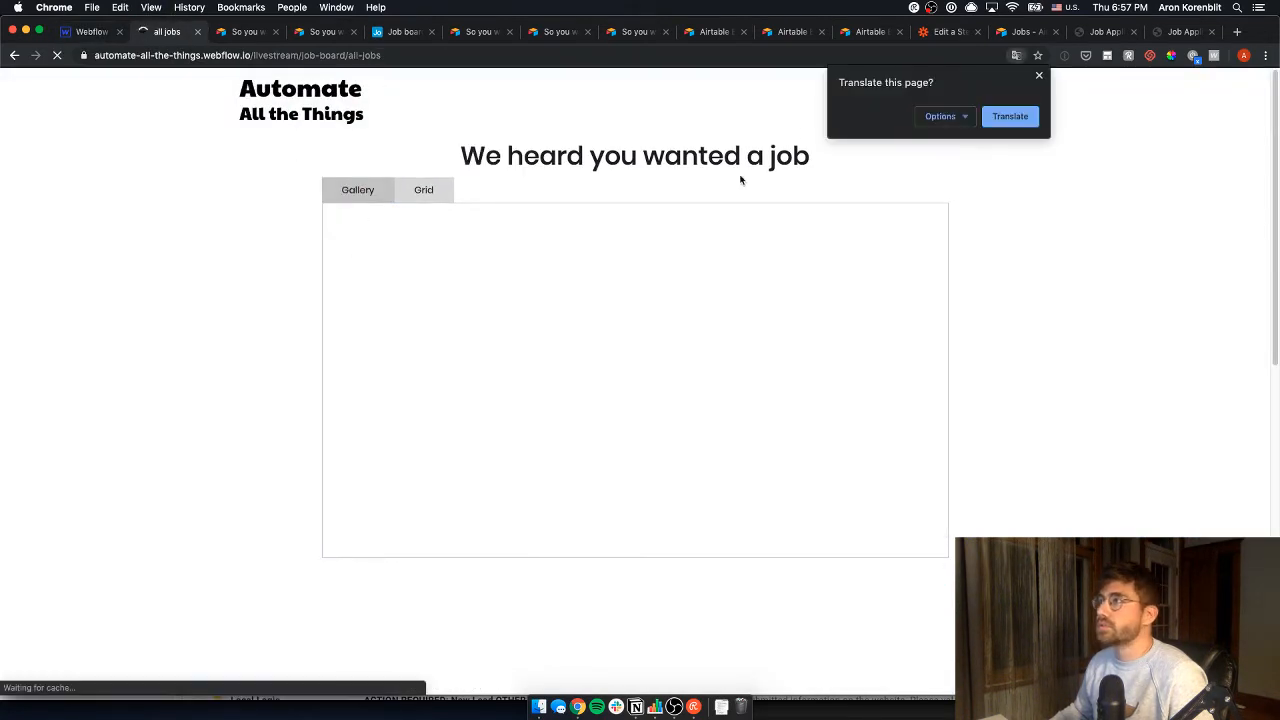
# - Dismiss the translation offer and check that the live job board now opens on the gallery
pyautogui.click(1040, 76)
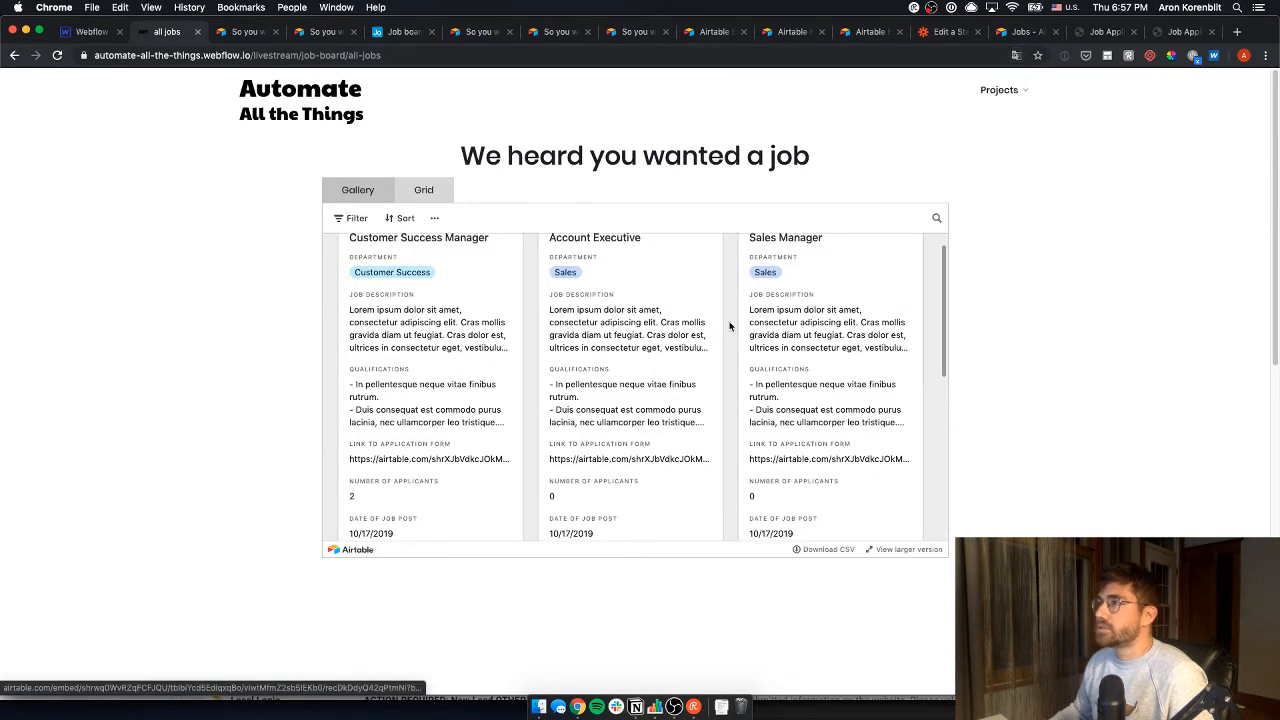
pyautogui.scroll(1, 769, 366)
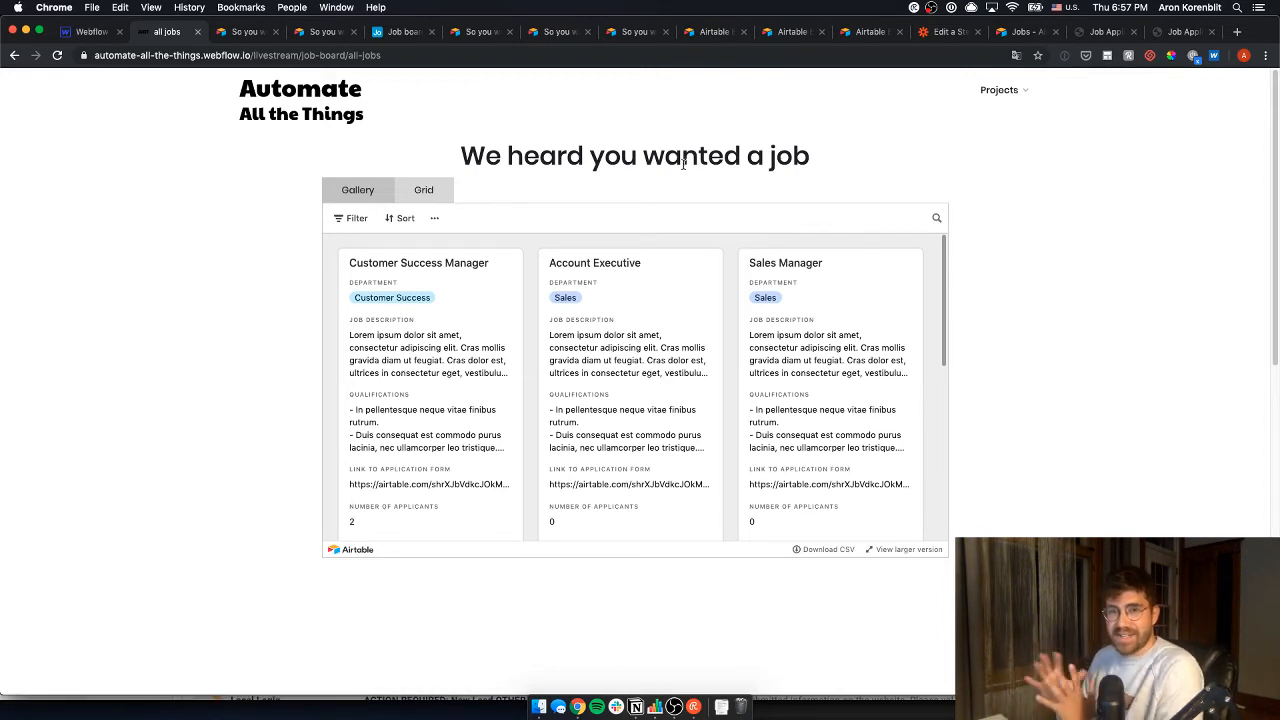
pyautogui.click(97, 32)
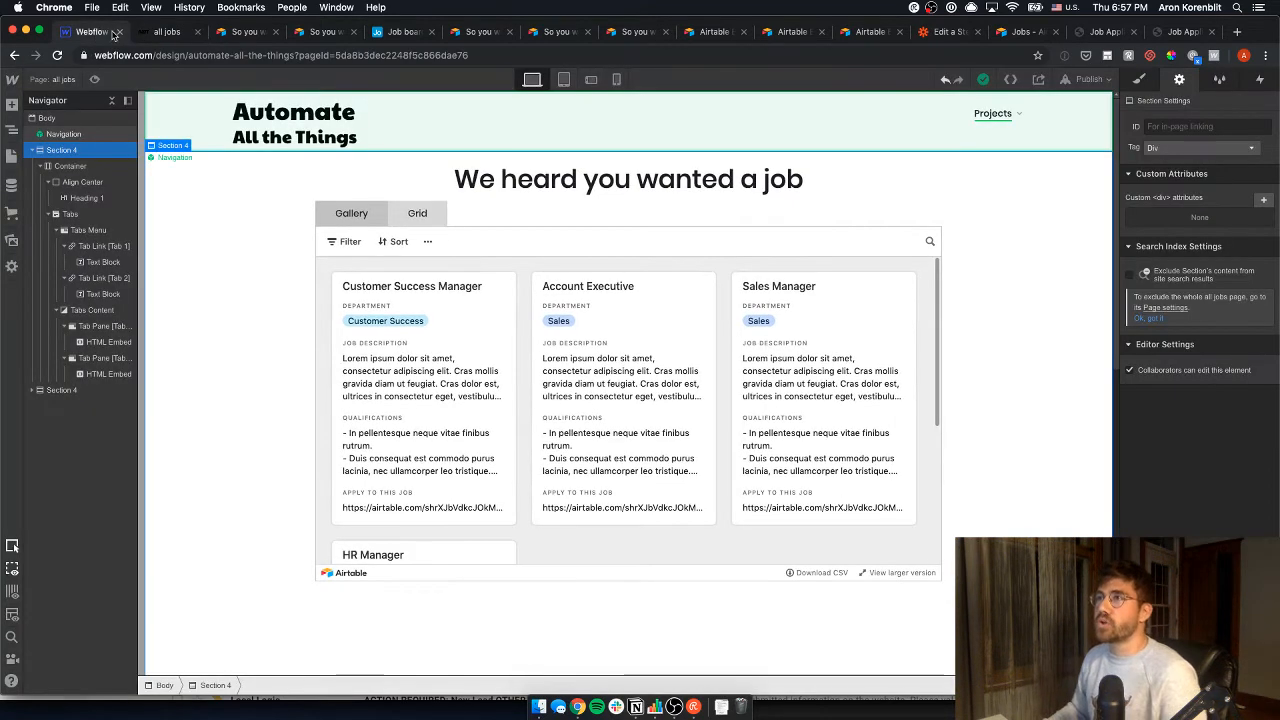
pyautogui.click(152, 32)
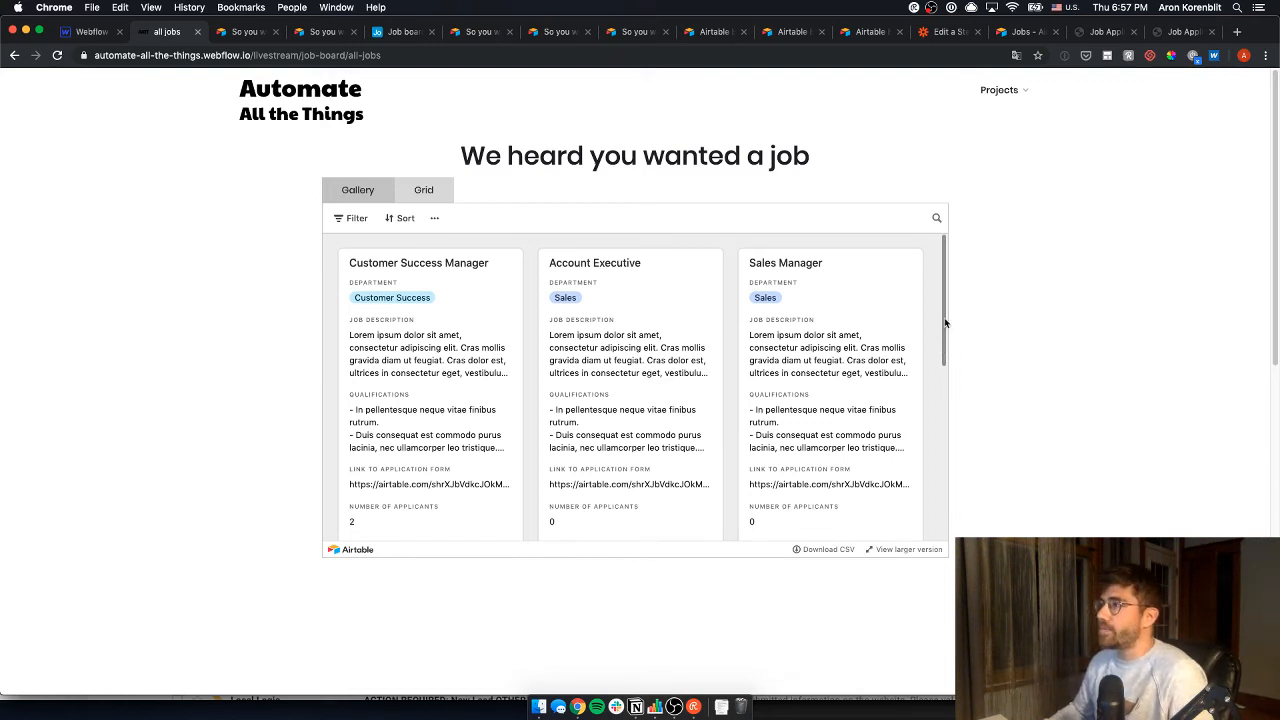
pyautogui.scroll(-1, 945, 330)
pyautogui.scroll(1, 945, 330)
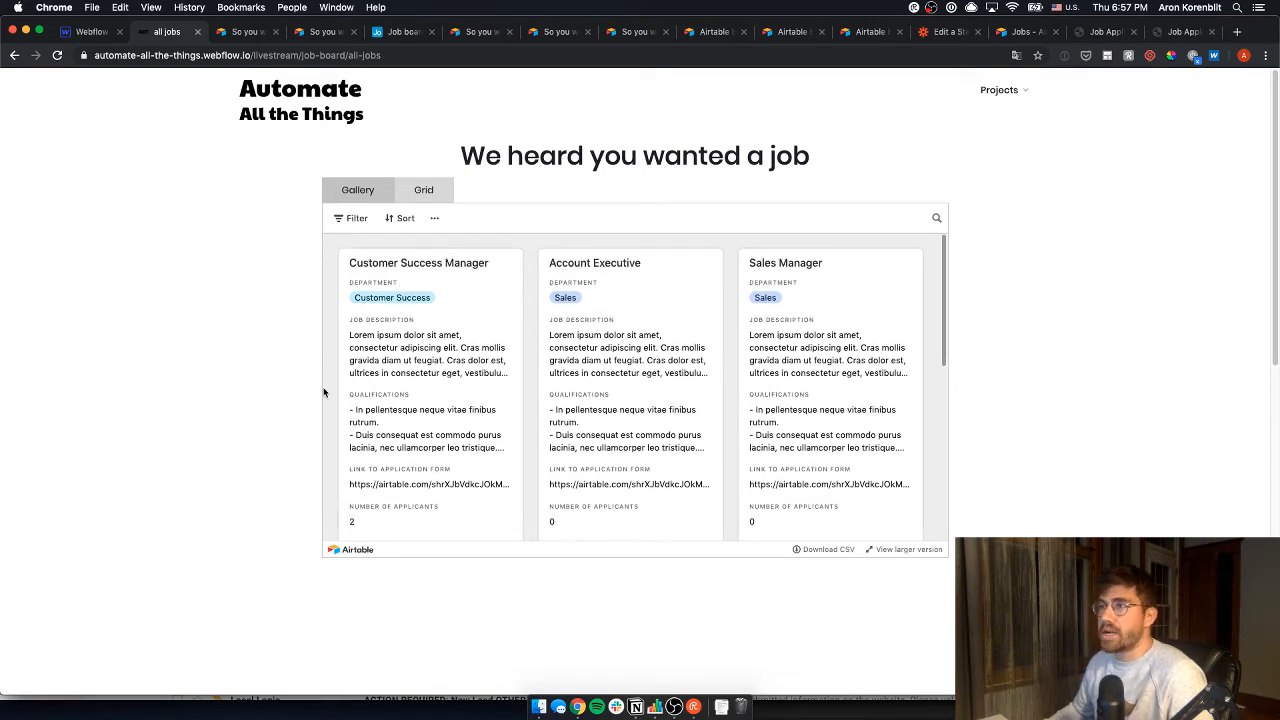
# - Open the Customer Success Manager record and its prefilled application form
pyautogui.click(410, 392)
pyautogui.scroll(-5, 612, 372)
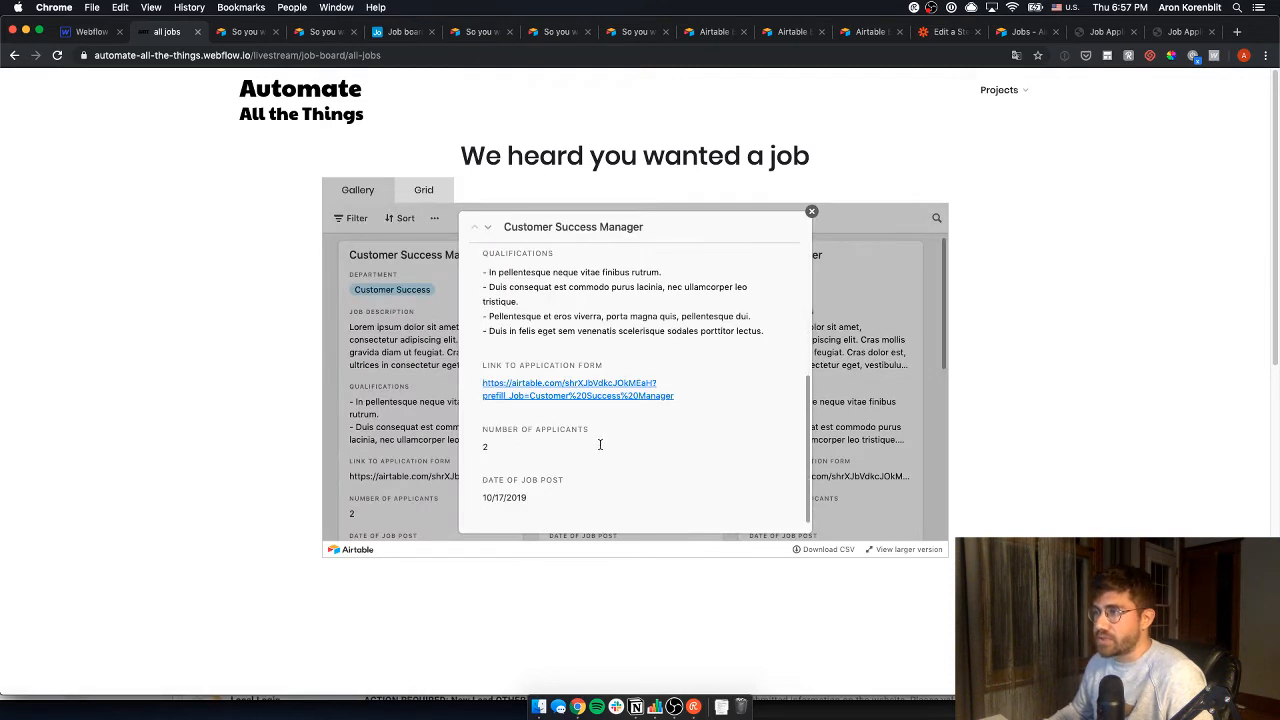
pyautogui.click(545, 397)
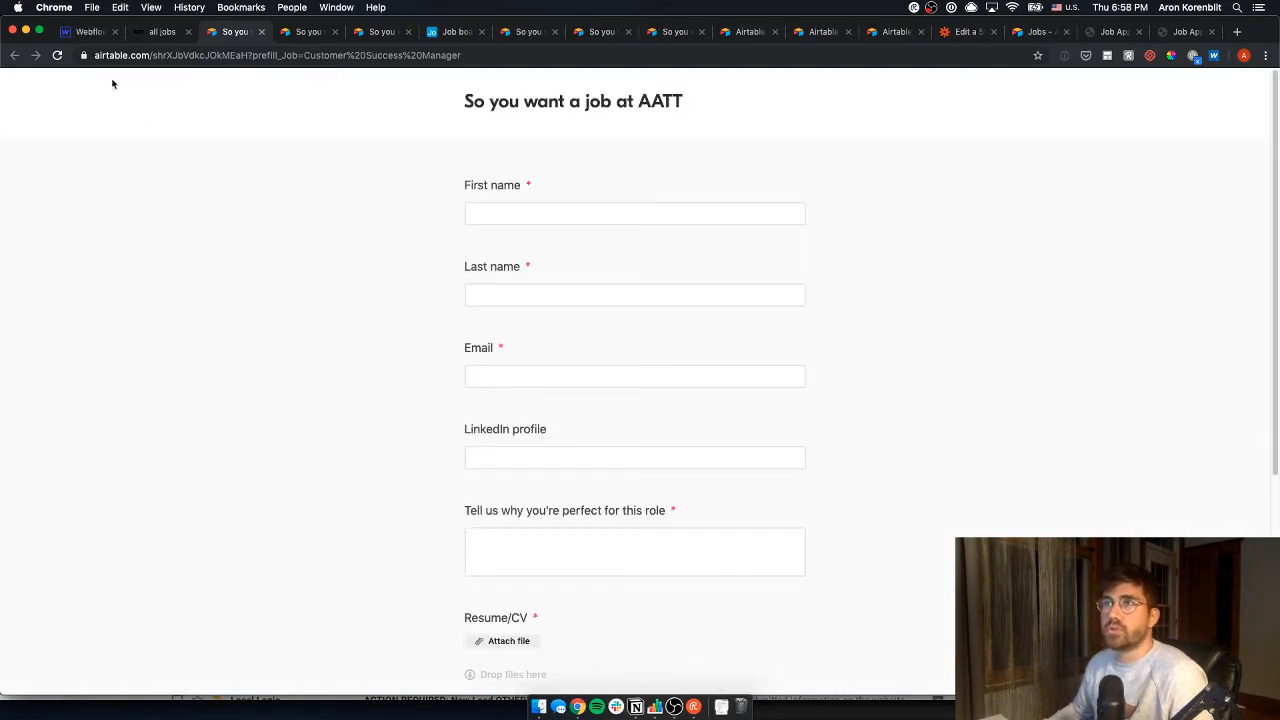
# - Check the prefilled Job field on the Customer Success Manager form, then close the form tab
pyautogui.scroll(-5, 934, 243)
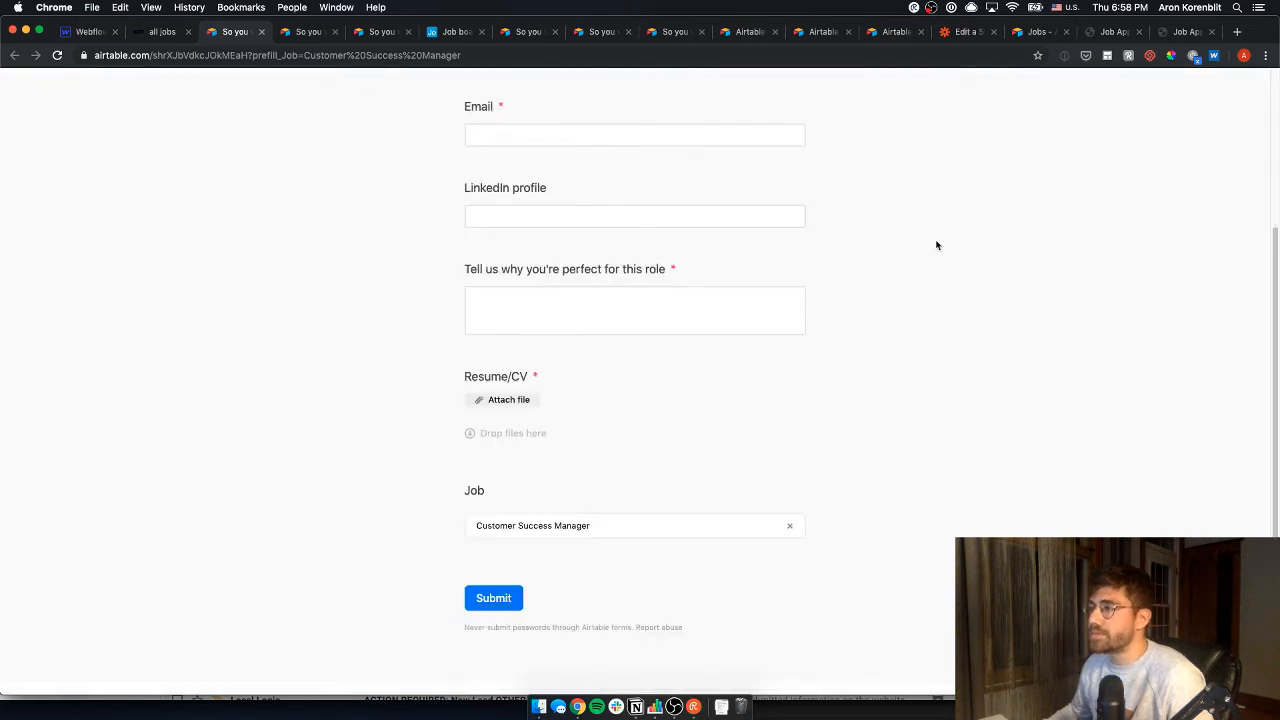
pyautogui.scroll(5, 934, 243)
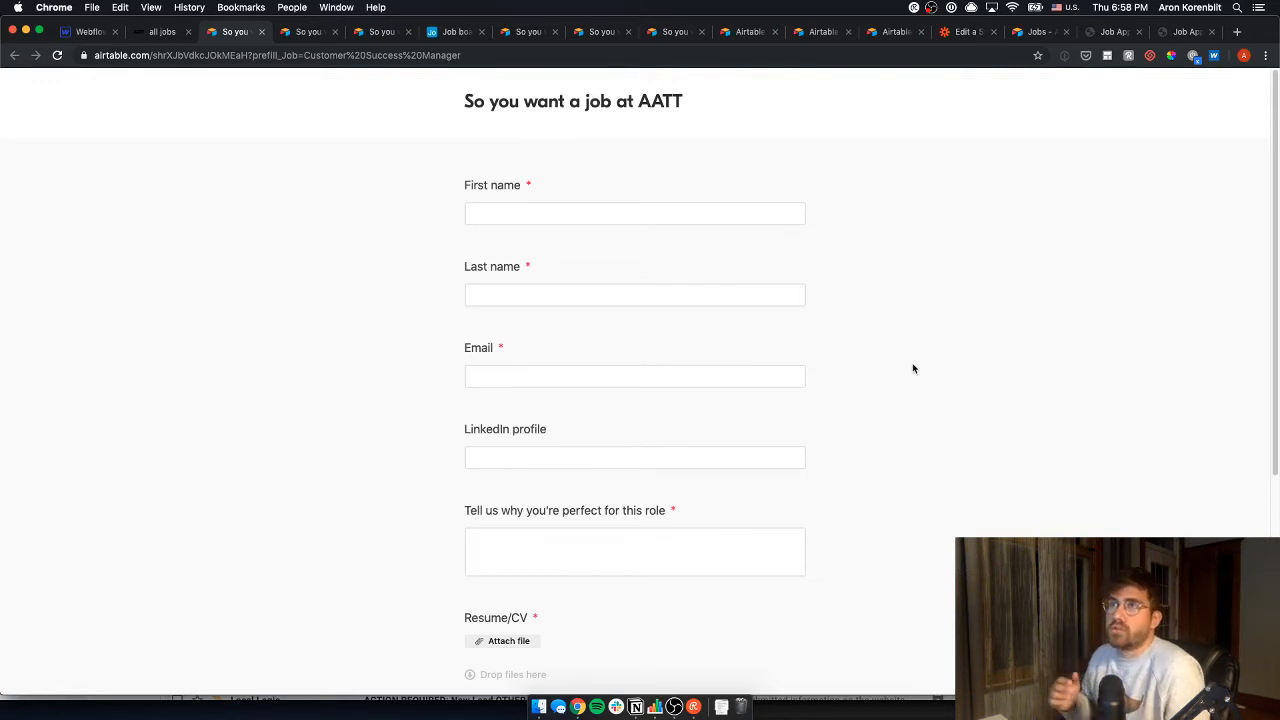
pyautogui.press('super+w')
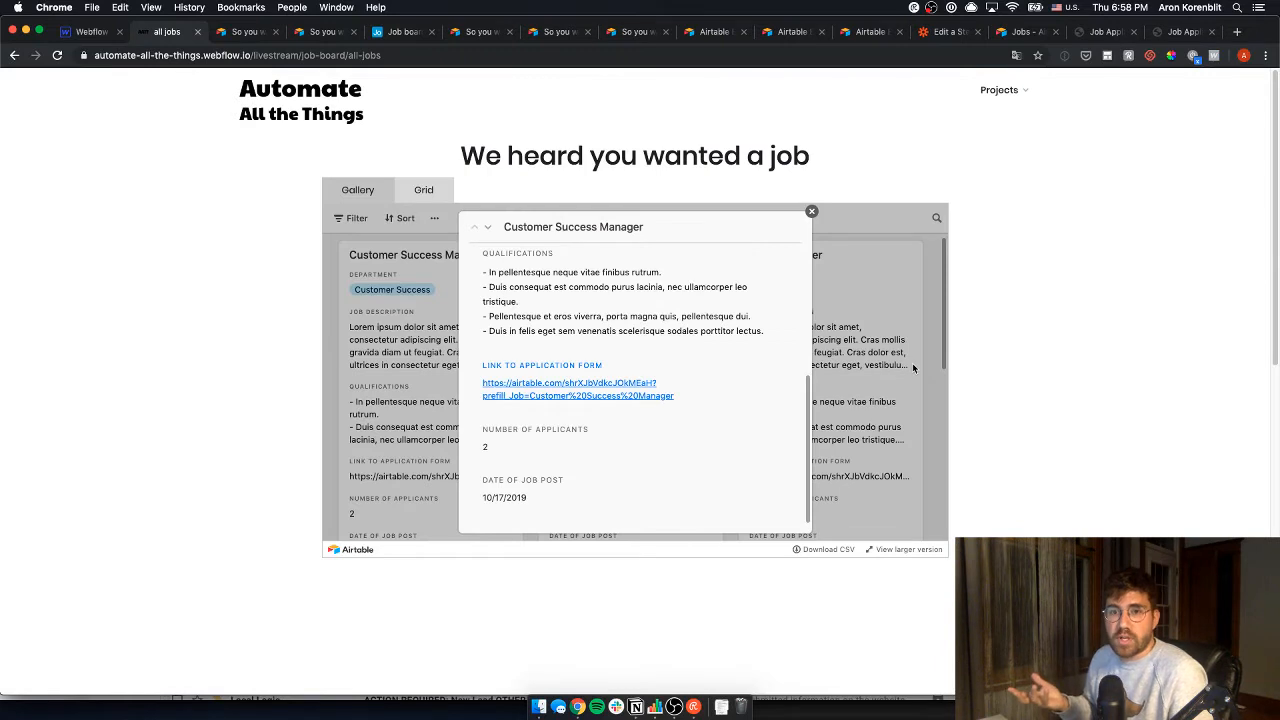
# - Close the job detail popup, glance at the Notion roadmap, and return to the browser
pyautogui.click(811, 211)
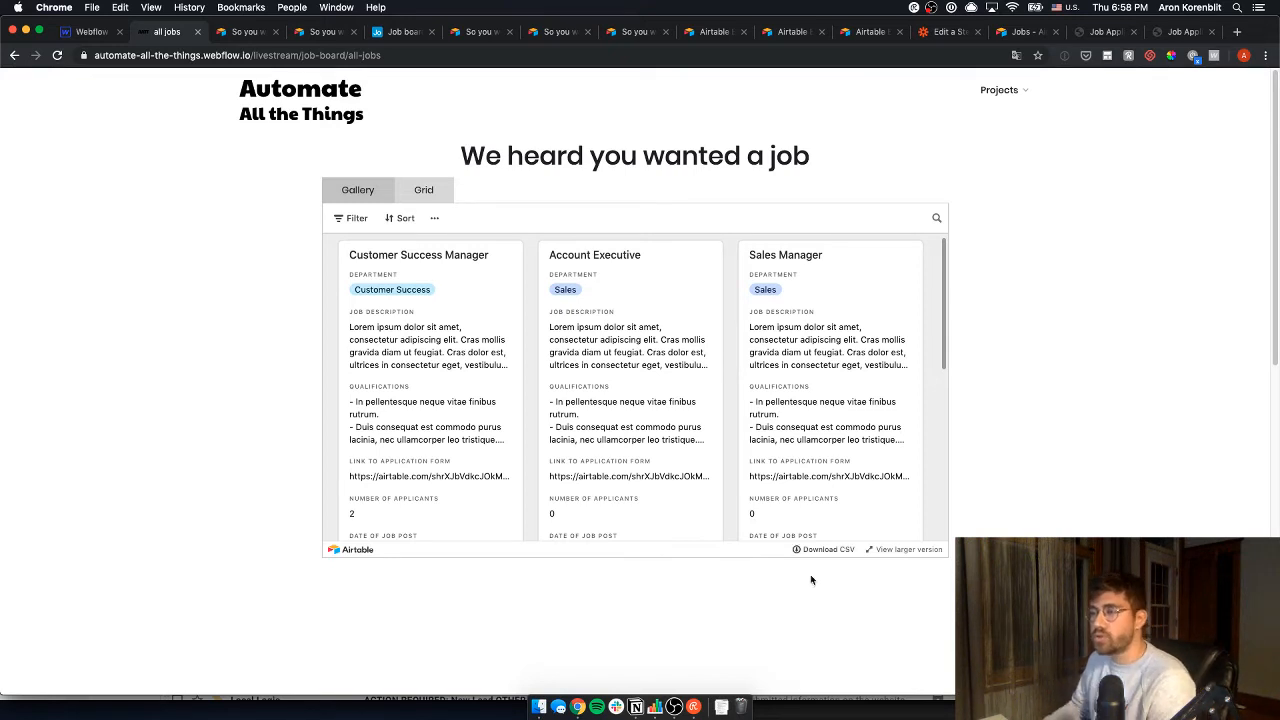
pyautogui.click(636, 707)
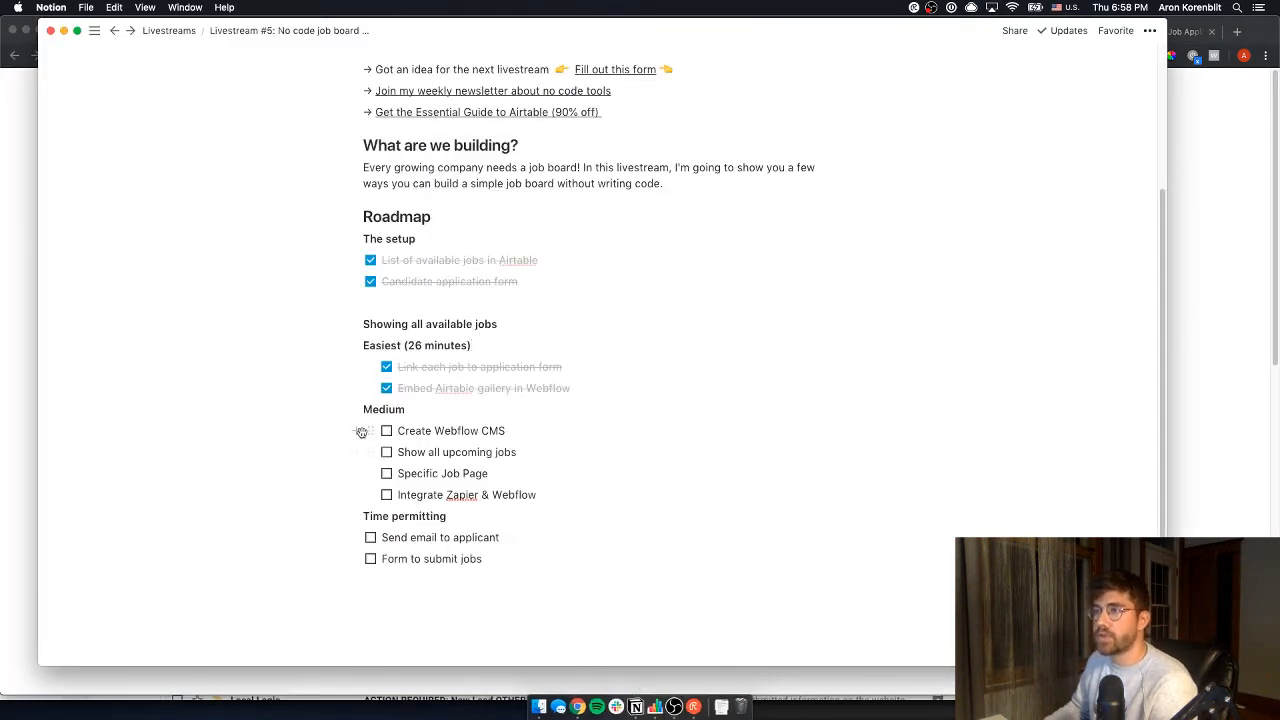
pyautogui.press('super+Tab')
# - Return to the Webflow Designer and scroll through the all jobs page canvas
pyautogui.click(92, 32)
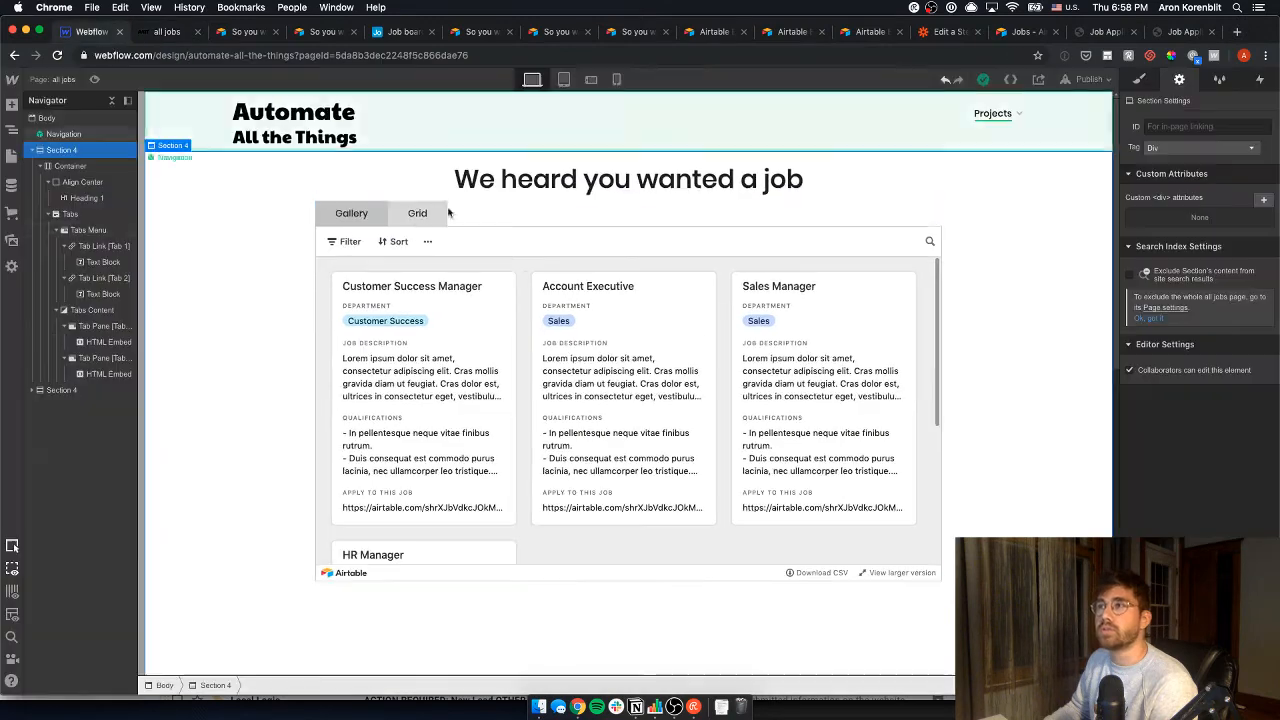
pyautogui.scroll(-5, 628, 361)
pyautogui.scroll(-3, 628, 361)
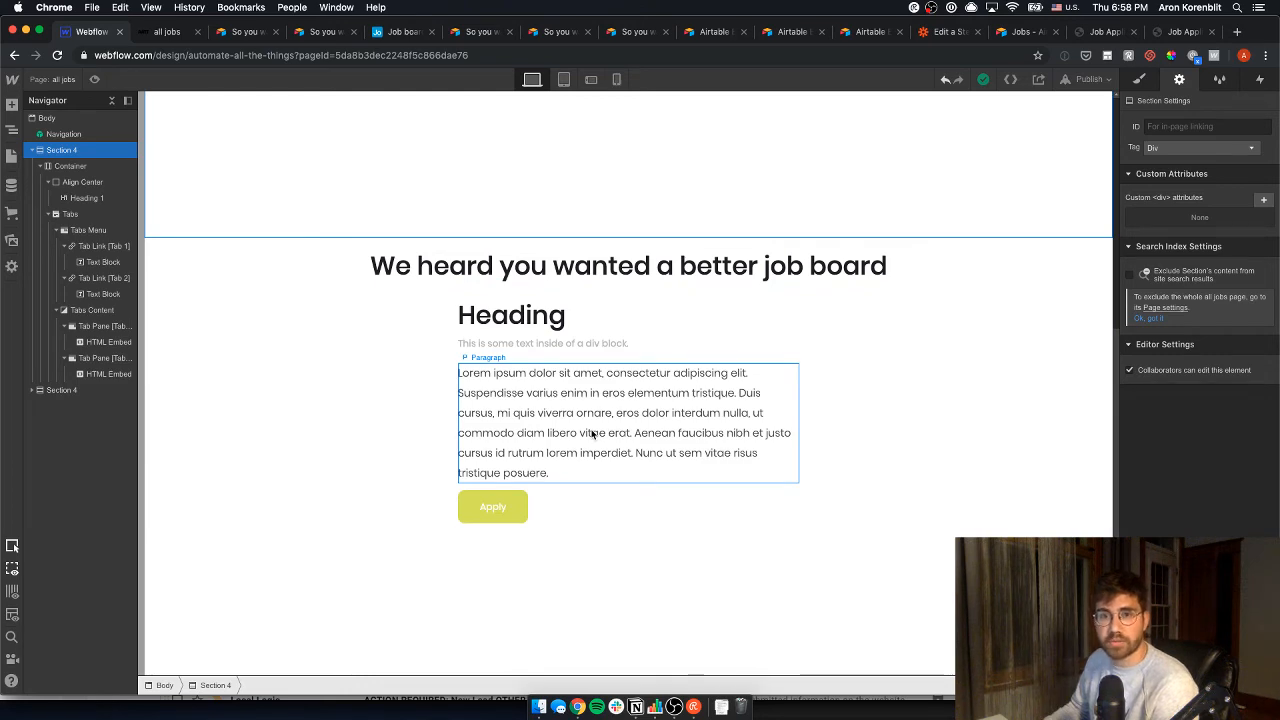
pyautogui.scroll(5, 540, 300)
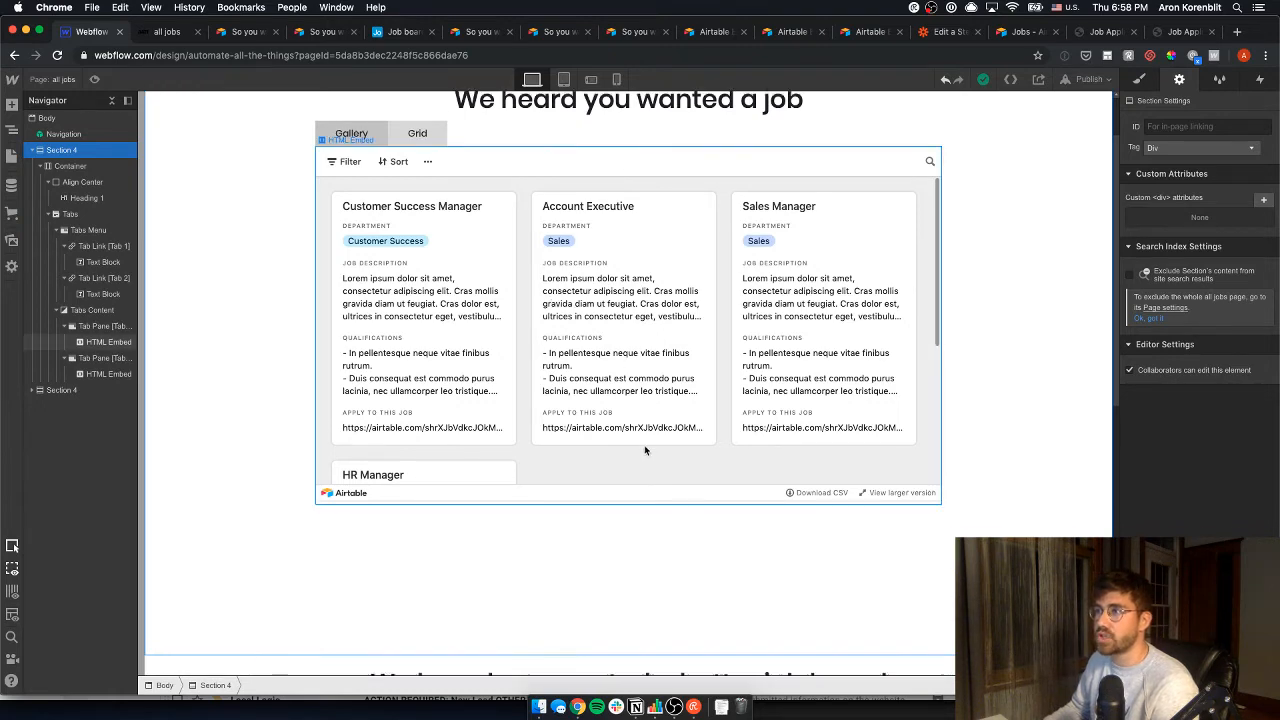
pyautogui.scroll(-1, 645, 451)
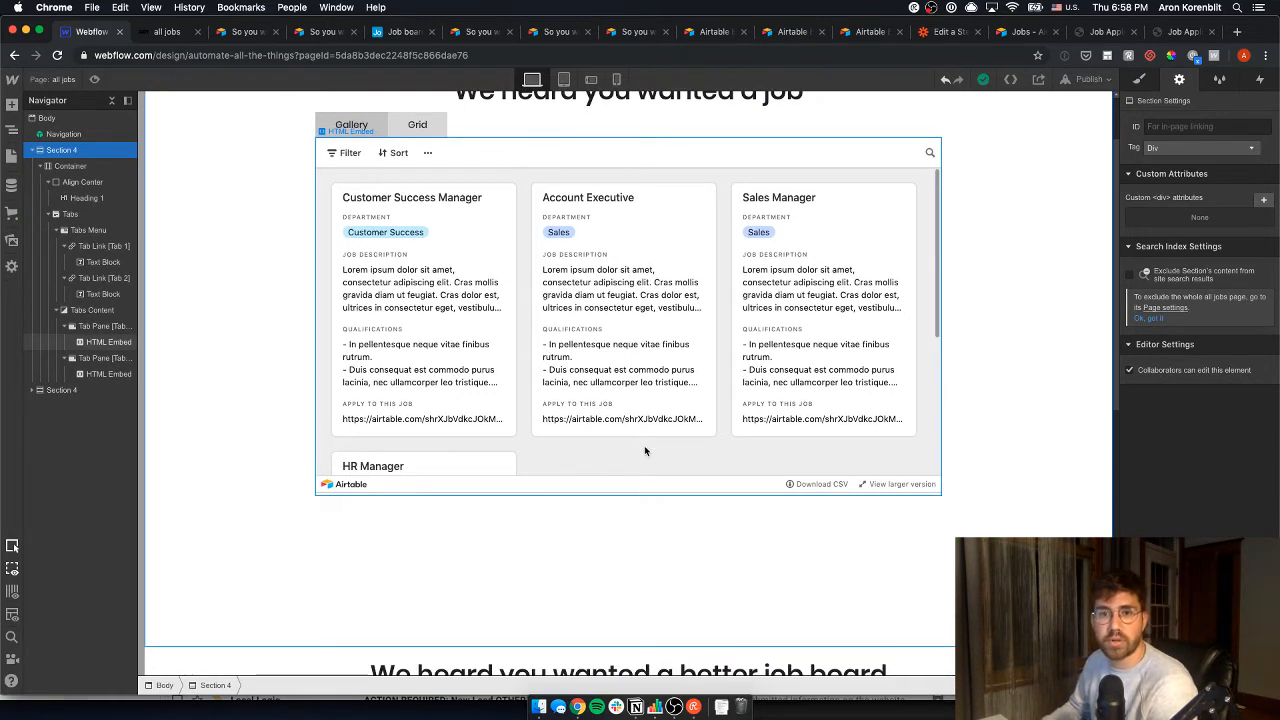
pyautogui.scroll(-5, 645, 451)
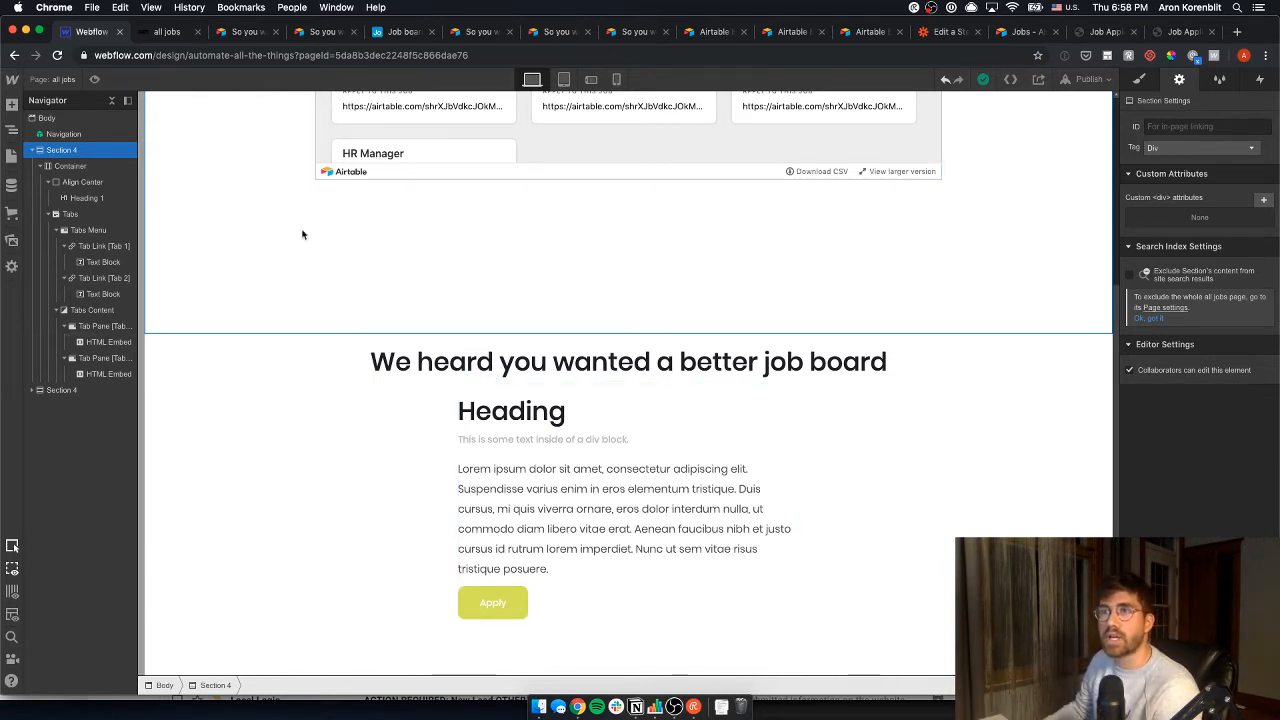
# - Open the Jobs Template page from the Pages panel
pyautogui.click(11, 155)
pyautogui.scroll(-5, 91, 593)
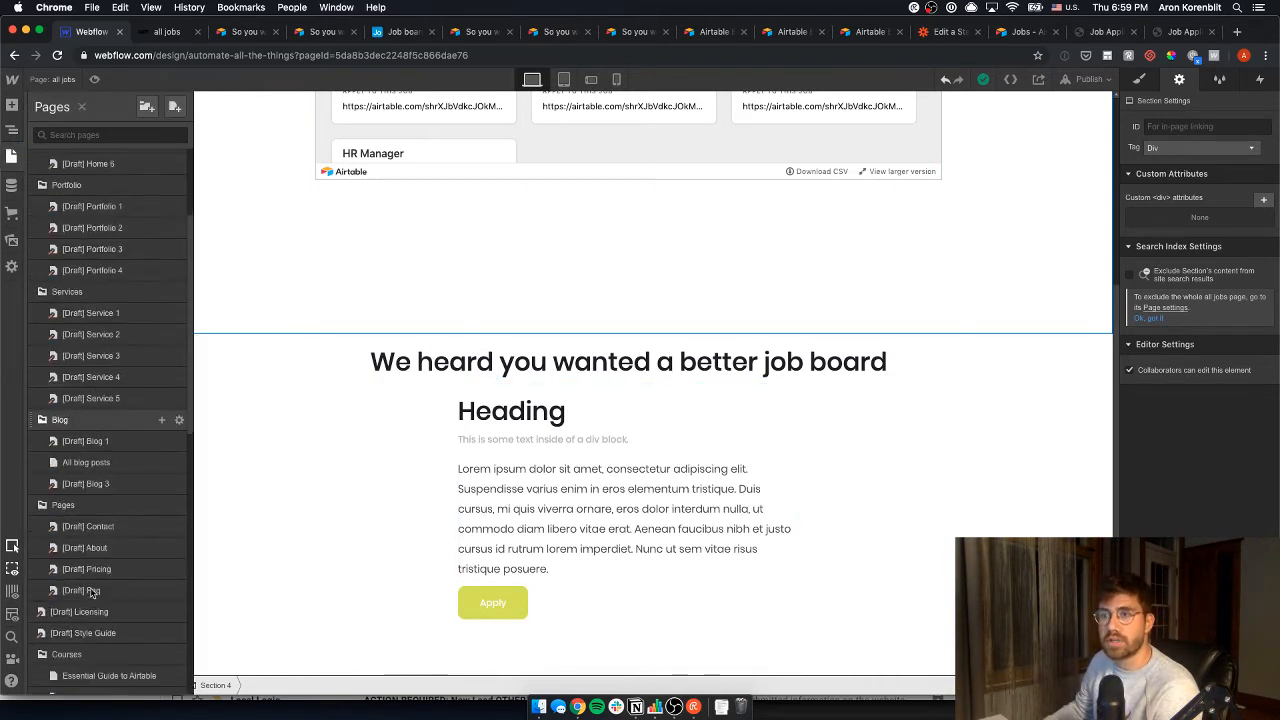
pyautogui.scroll(-3, 91, 593)
pyautogui.click(95, 612)
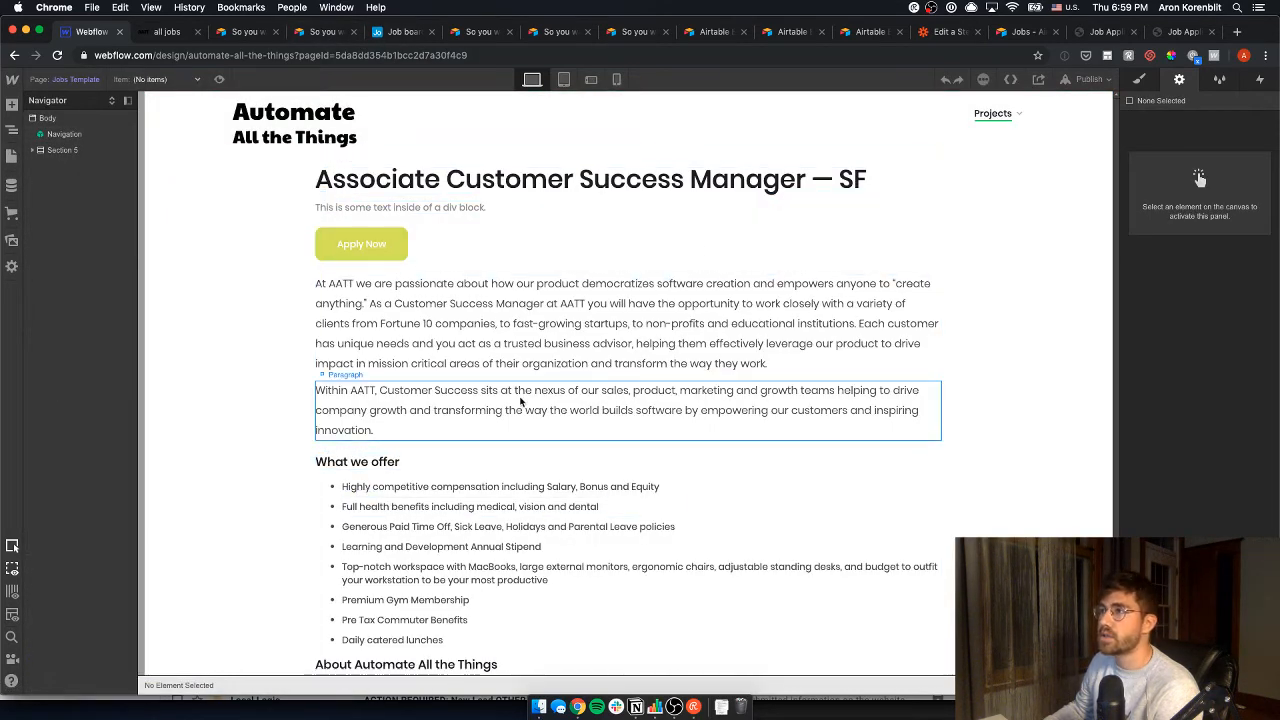
pyautogui.scroll(-3, 586, 286)
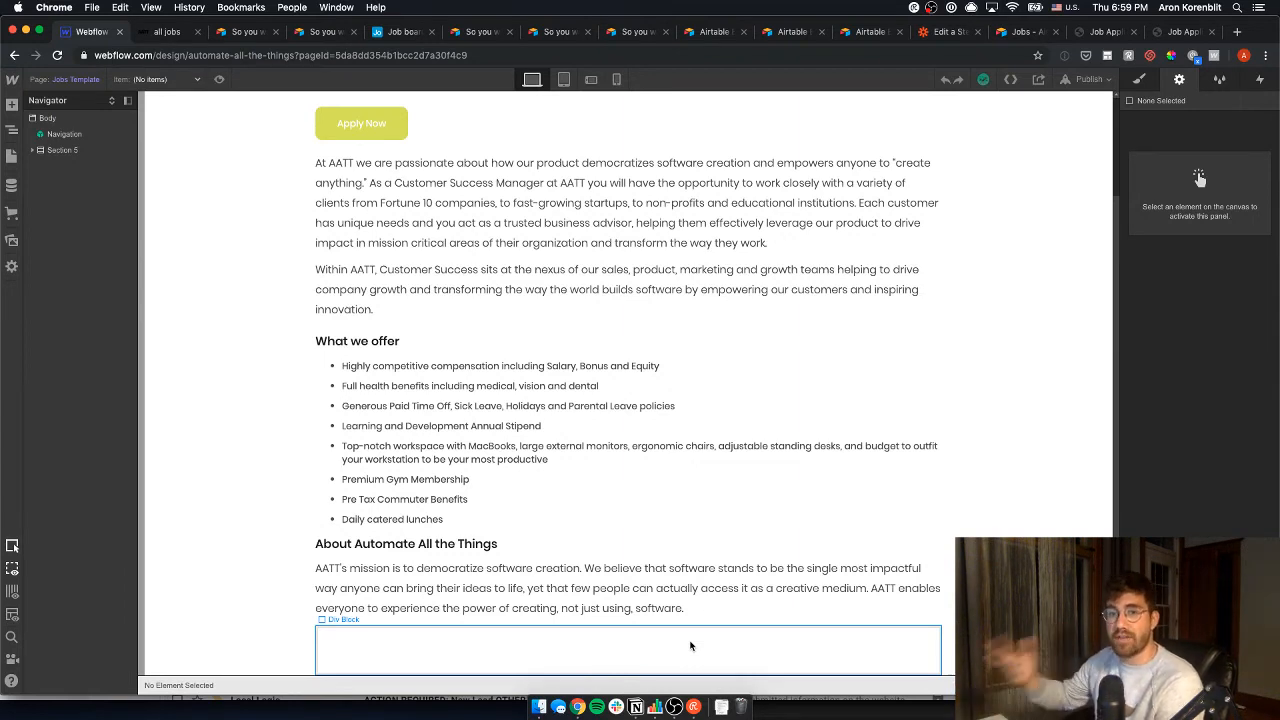
# - Close the leftover Airtable form, thank-you, Grid view and Gallery embed tabs
pyautogui.click(250, 30)
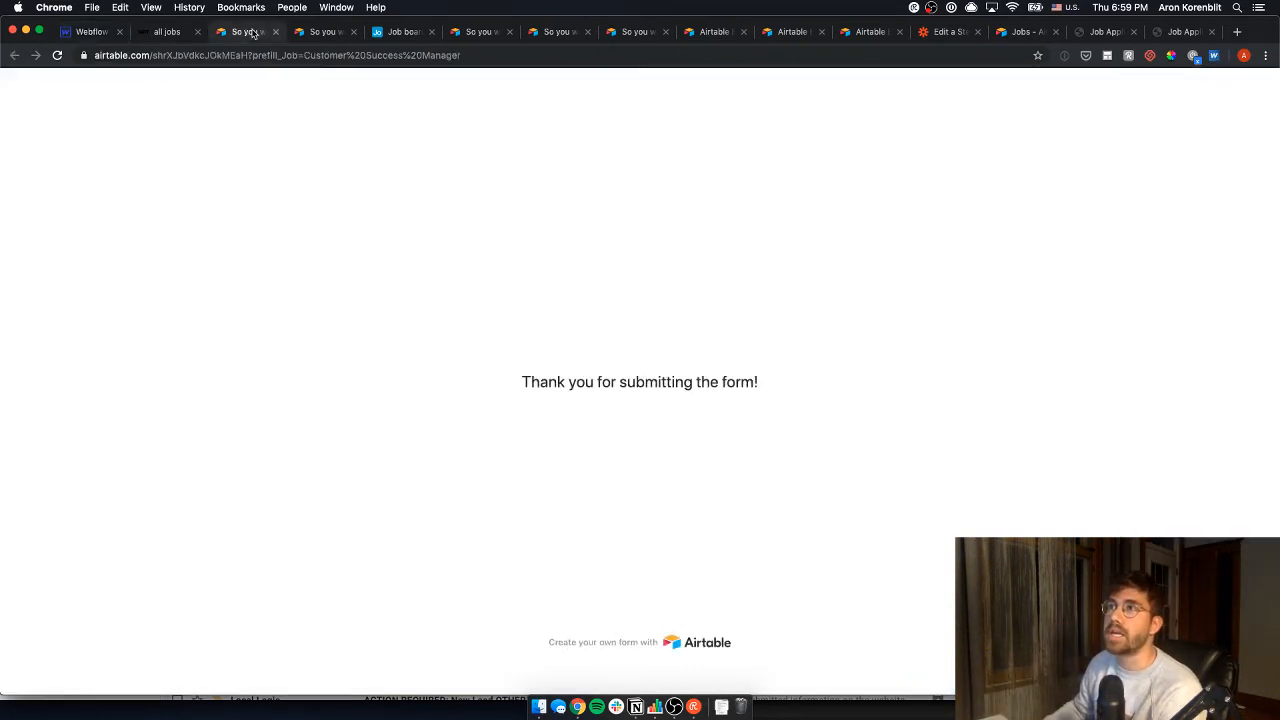
pyautogui.click(312, 36)
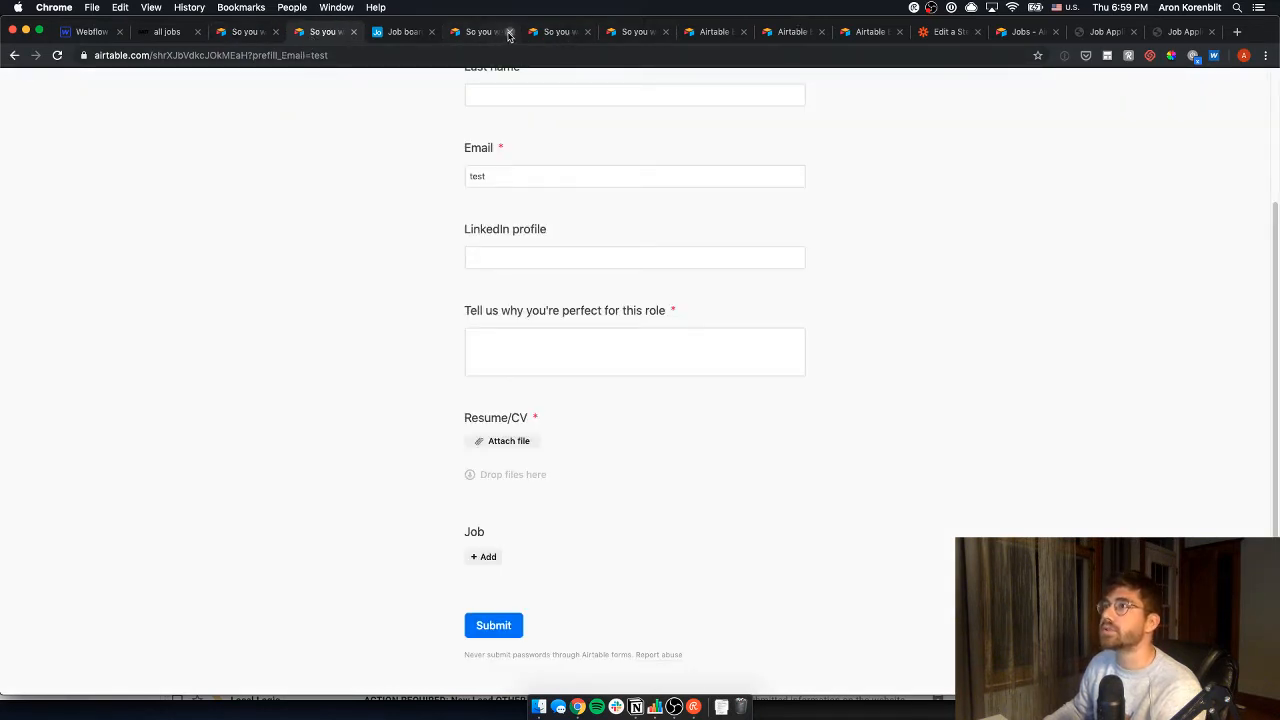
pyautogui.click(507, 33)
pyautogui.click(746, 238)
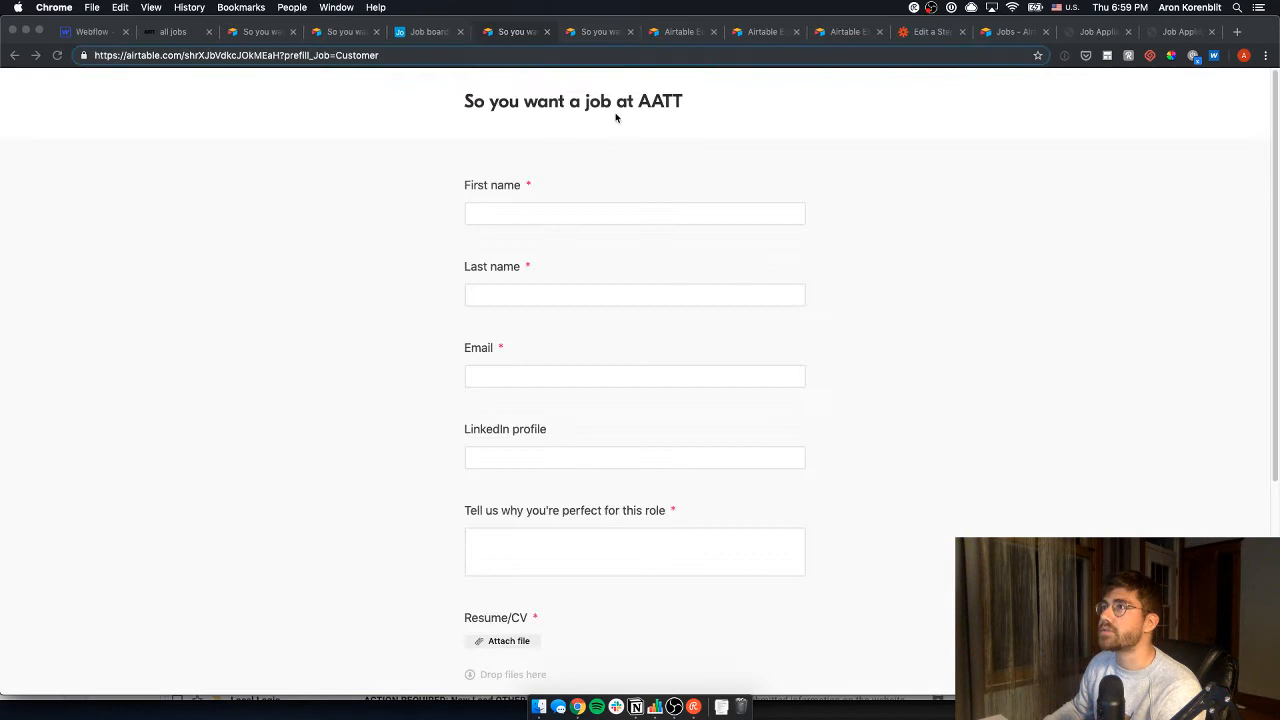
pyautogui.click(541, 33)
pyautogui.press('super+w')
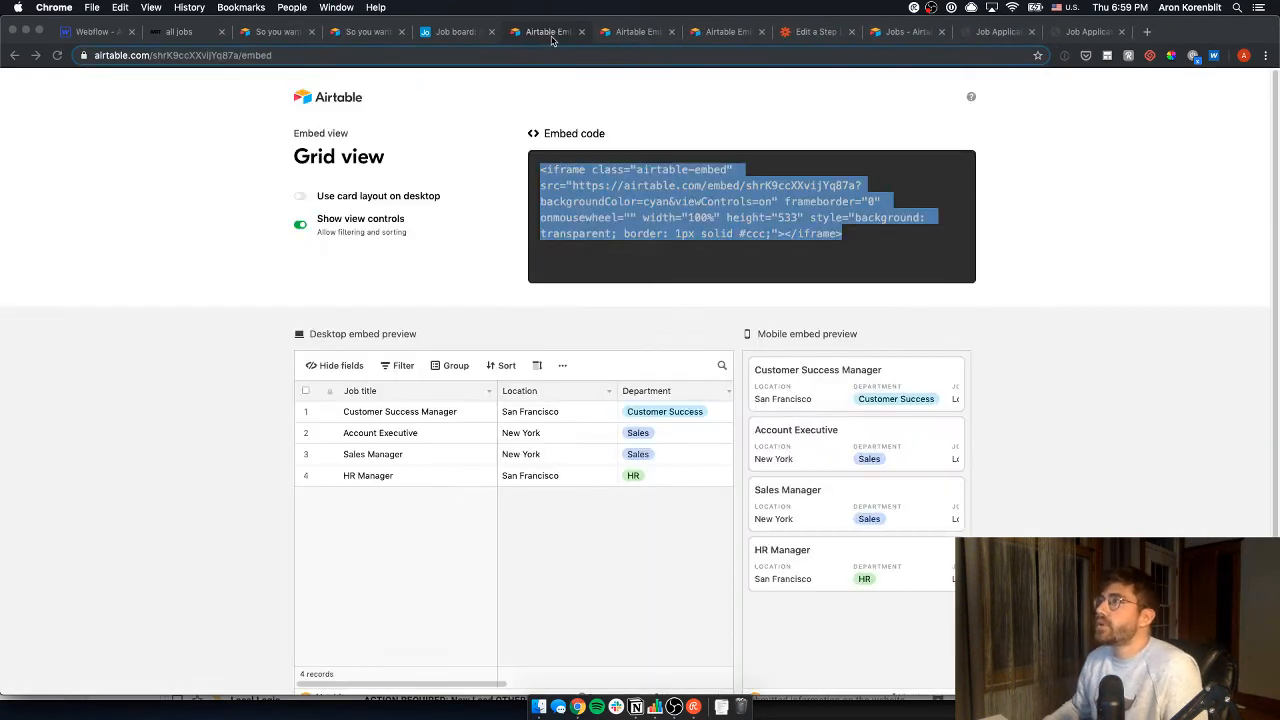
pyautogui.press('super+w')
pyautogui.press('super+w')
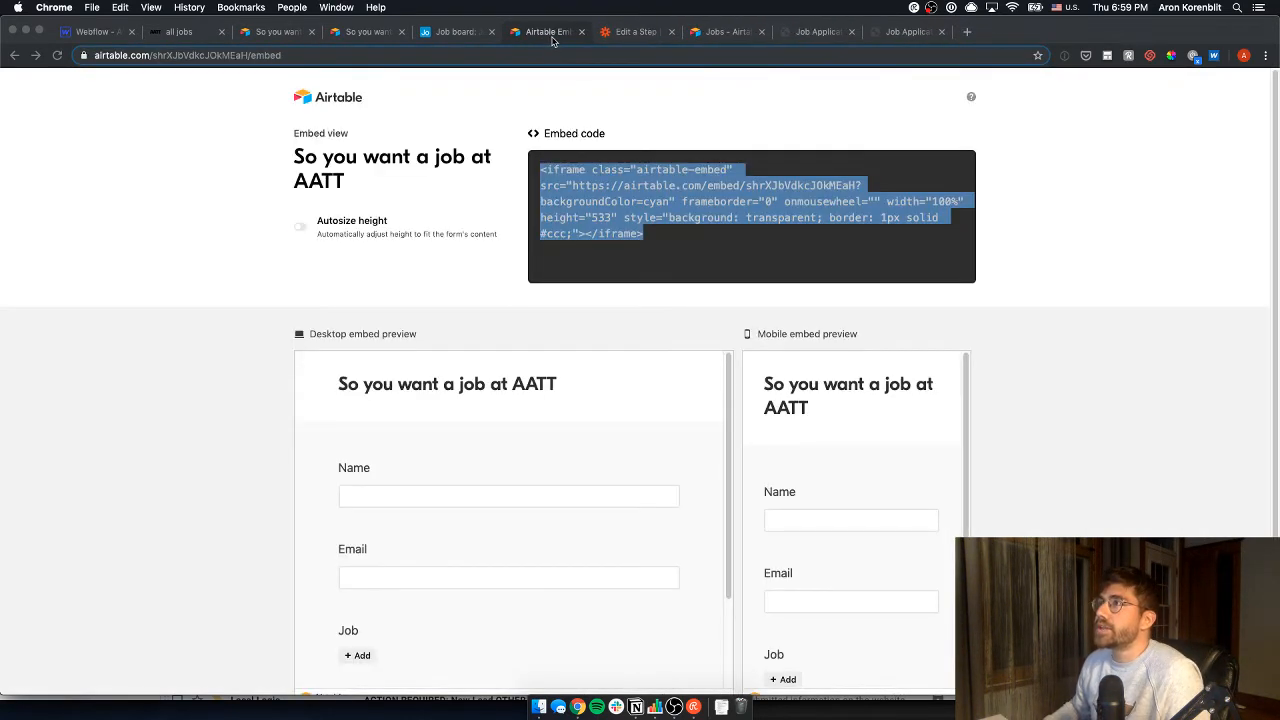
pyautogui.press('super+w')
# - Review the Airtable Jobs page, clear the stray title selection, and return to Webflow
pyautogui.click(645, 33)
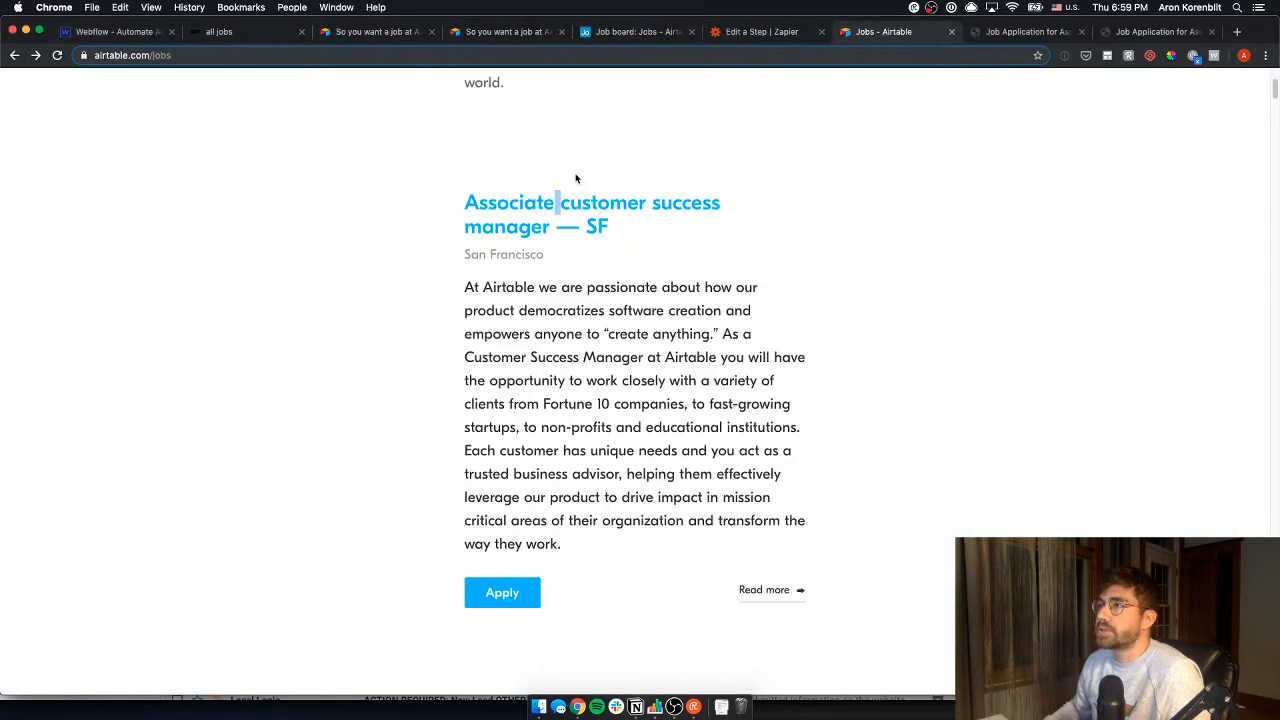
pyautogui.scroll(4, 574, 177)
pyautogui.click(556, 381)
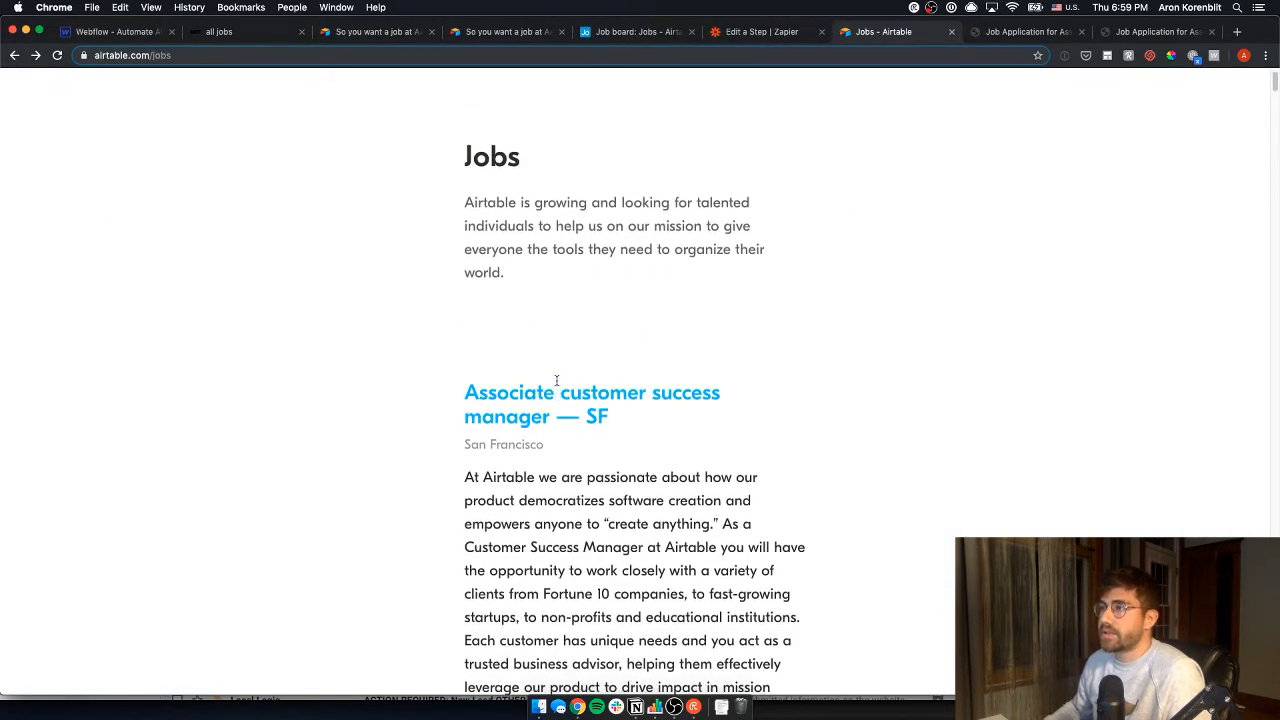
pyautogui.scroll(-4, 561, 238)
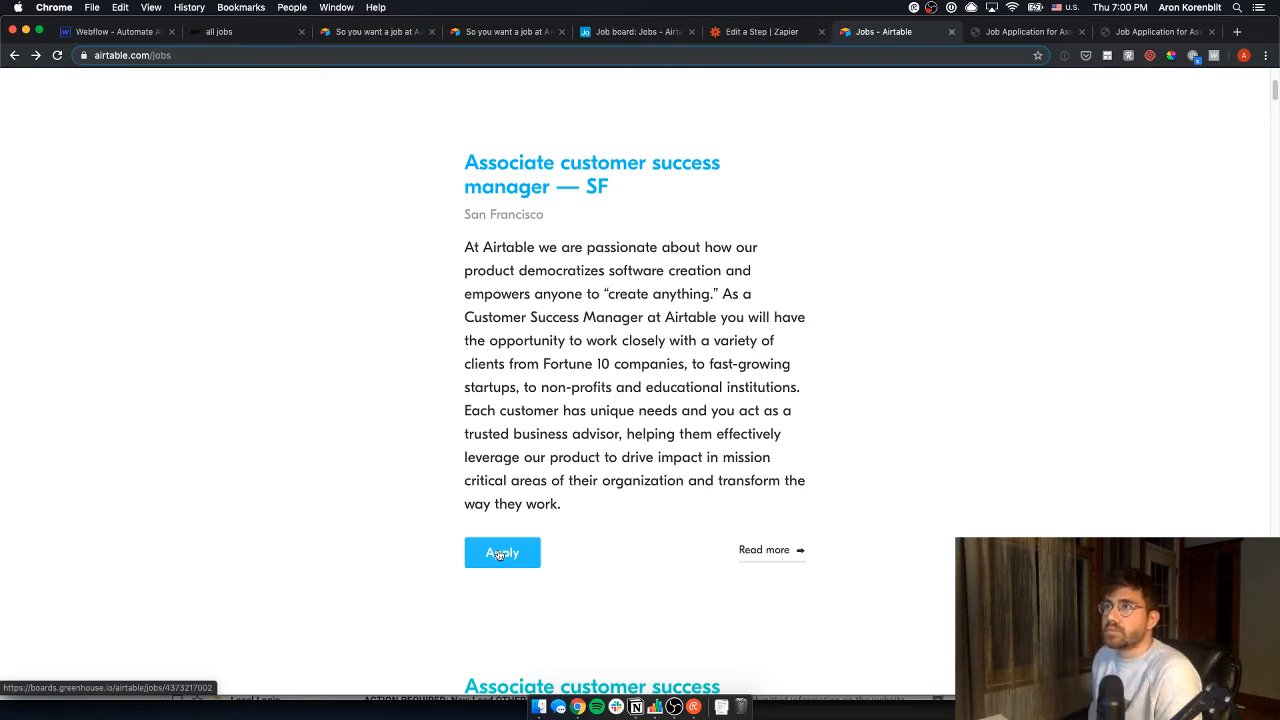
pyautogui.press('super+1')
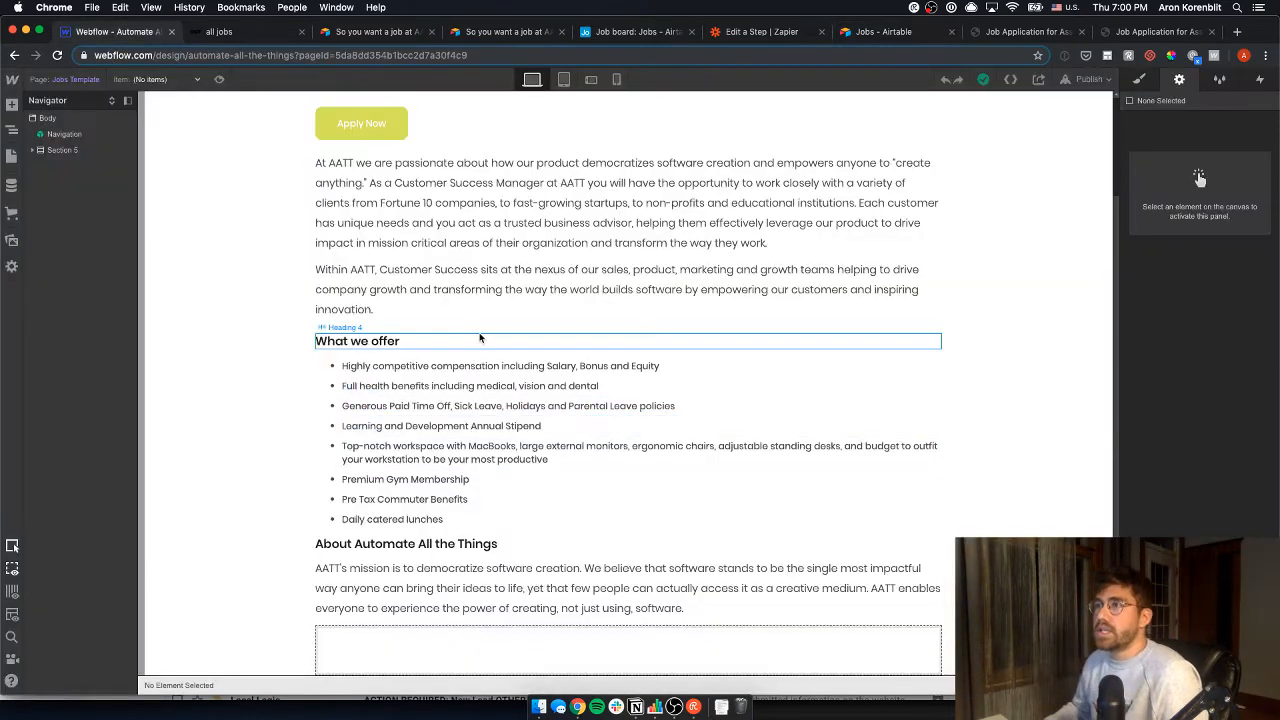
# - Open the all jobs page in the Designer and glance at the Notion roadmap
pyautogui.press('super+Tab')
pyautogui.scroll(3, 440, 250)
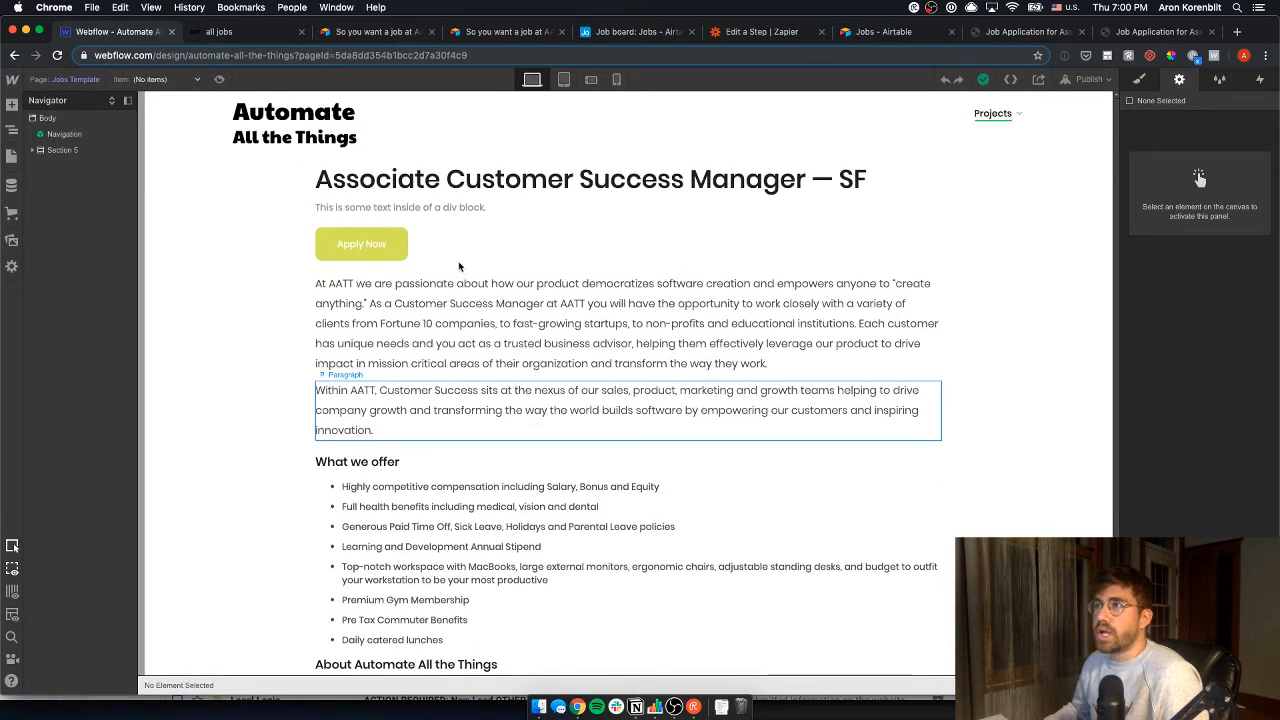
pyautogui.click(13, 157)
pyautogui.scroll(-10, 118, 410)
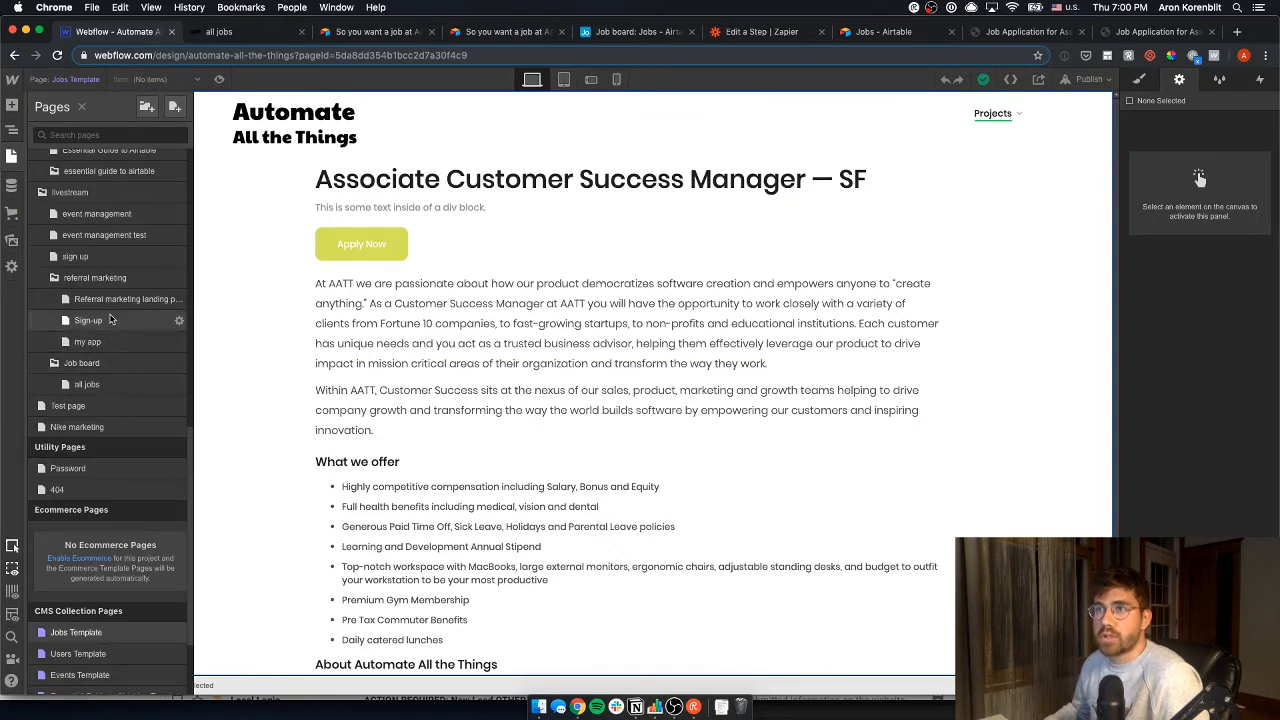
pyautogui.click(86, 385)
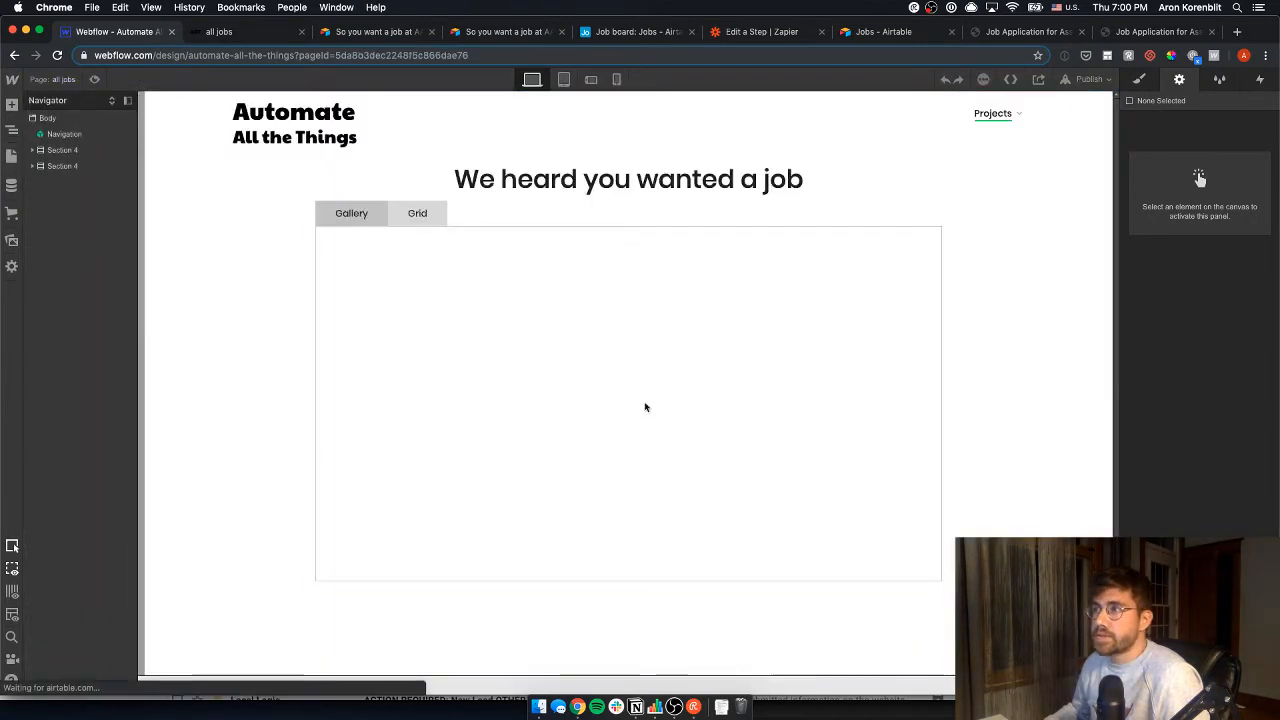
pyautogui.scroll(-5, 871, 486)
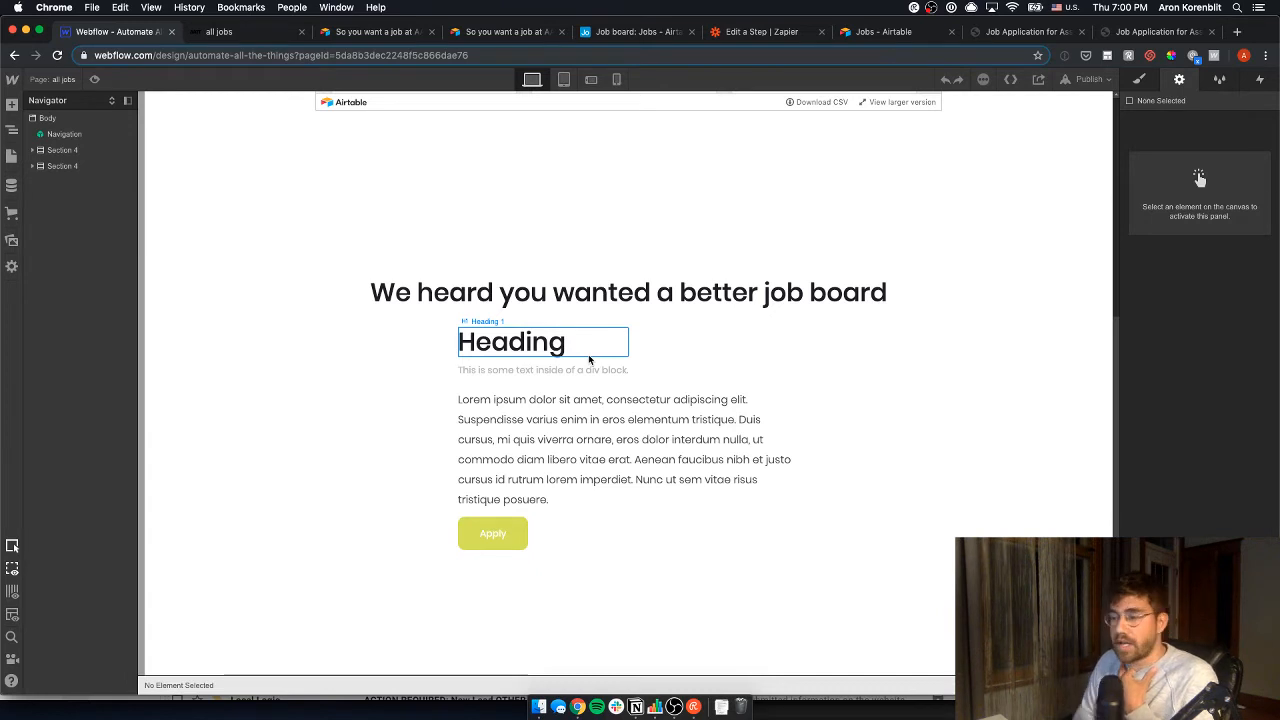
pyautogui.click(635, 707)
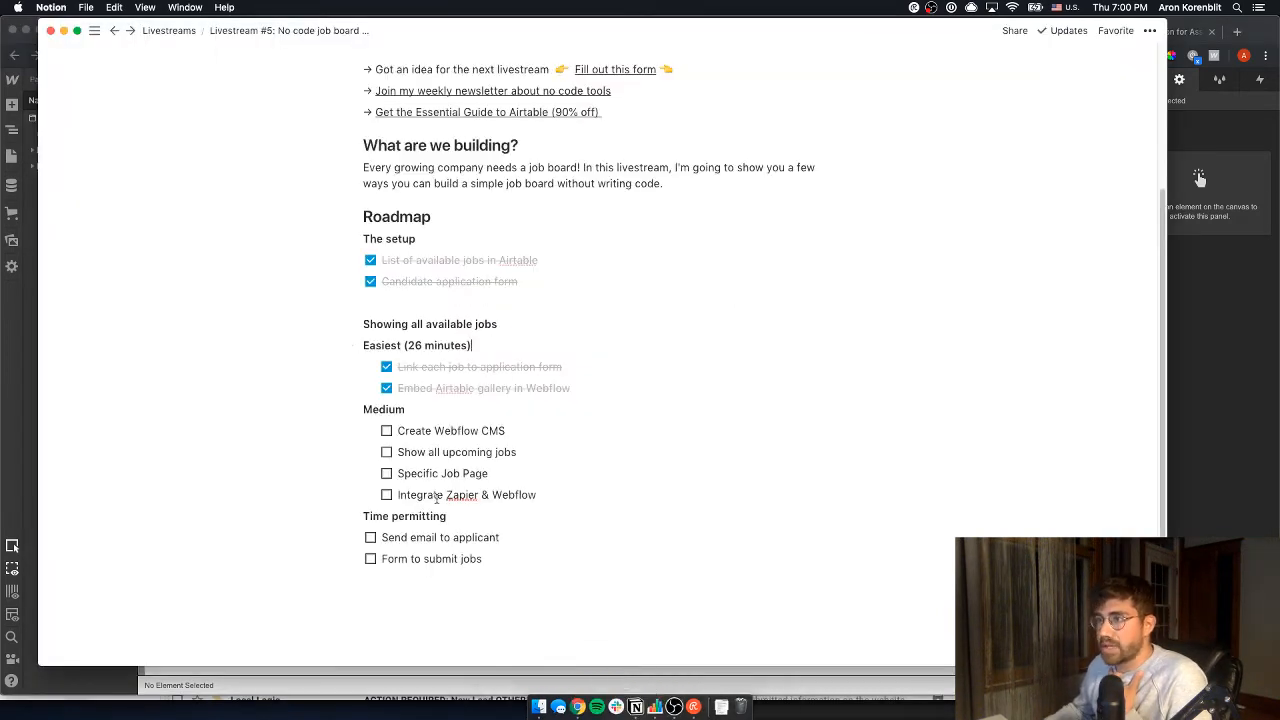
pyautogui.click(697, 680)
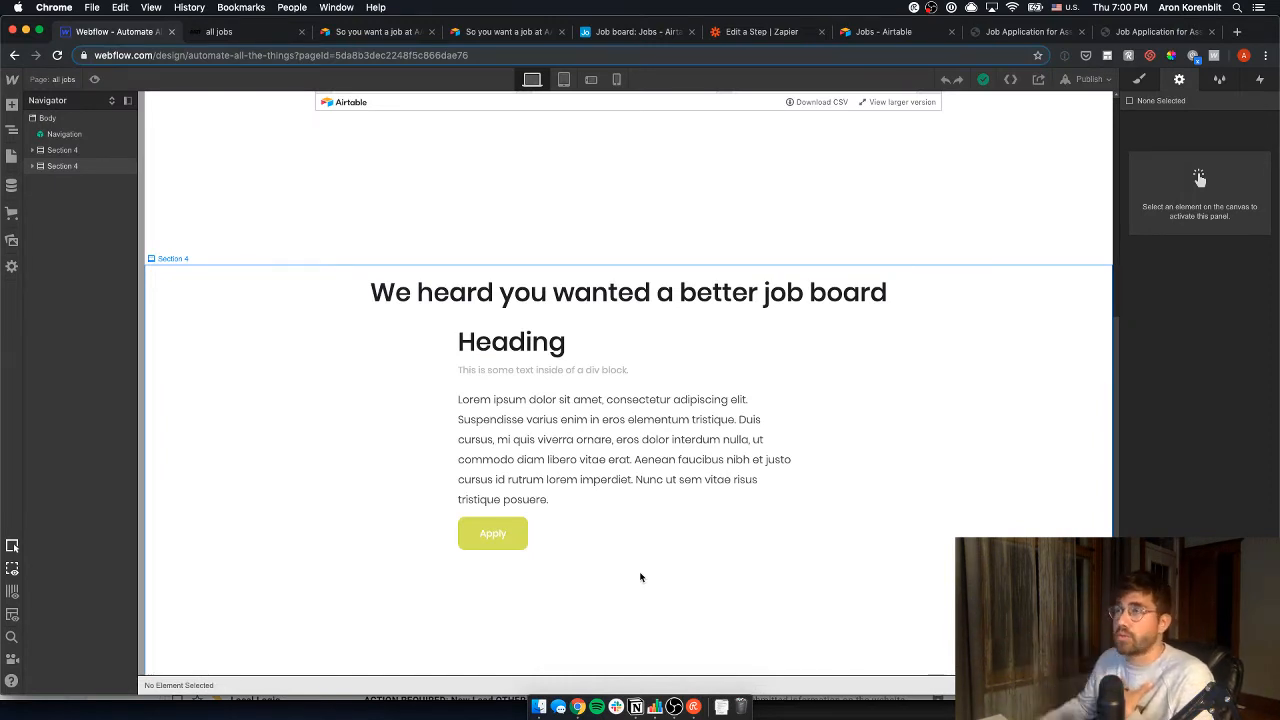
# - Switch the Airtable Jobs table to Grid view, then open Webflow's CMS collections list
pyautogui.click(625, 32)
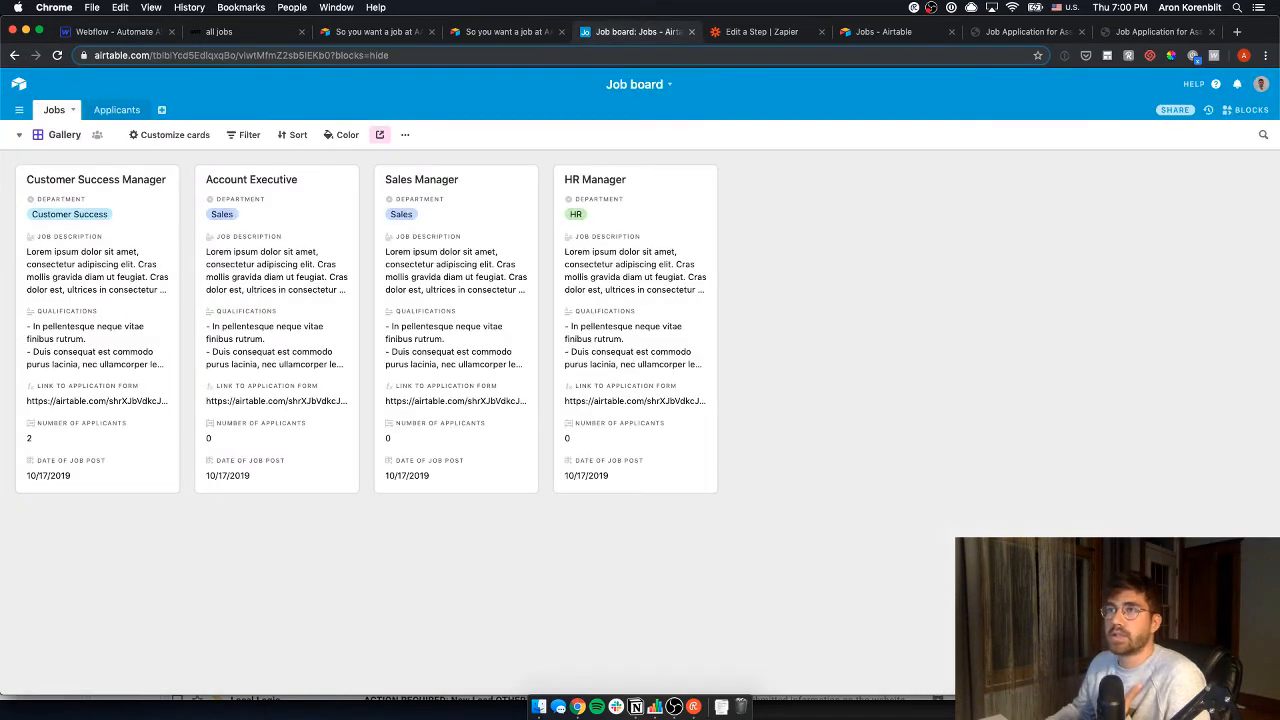
pyautogui.click(18, 134)
pyautogui.click(90, 166)
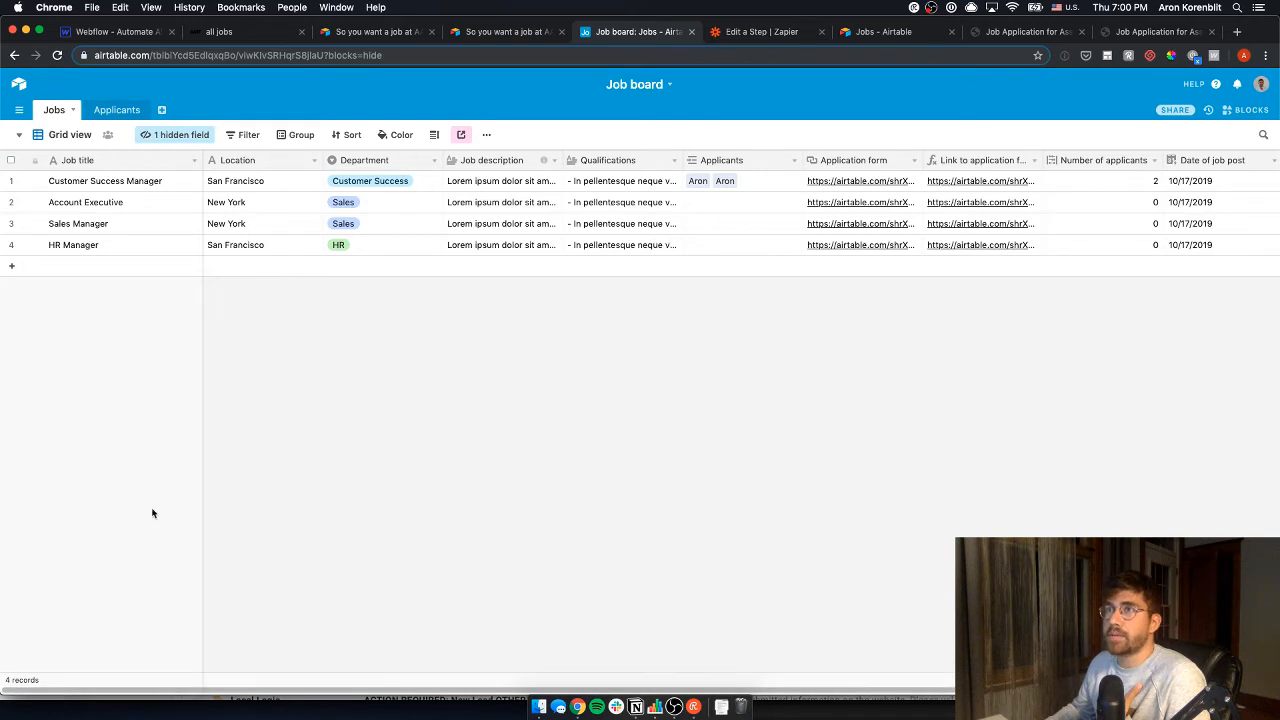
pyautogui.click(113, 32)
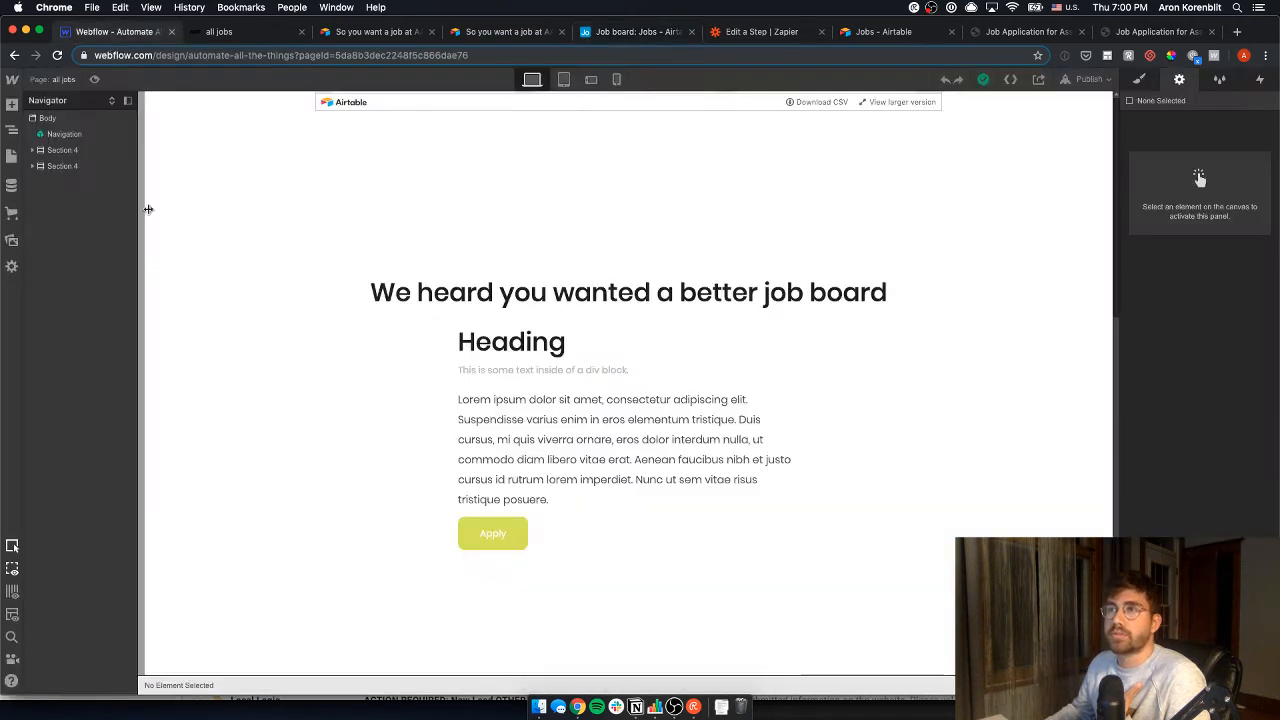
pyautogui.click(11, 185)
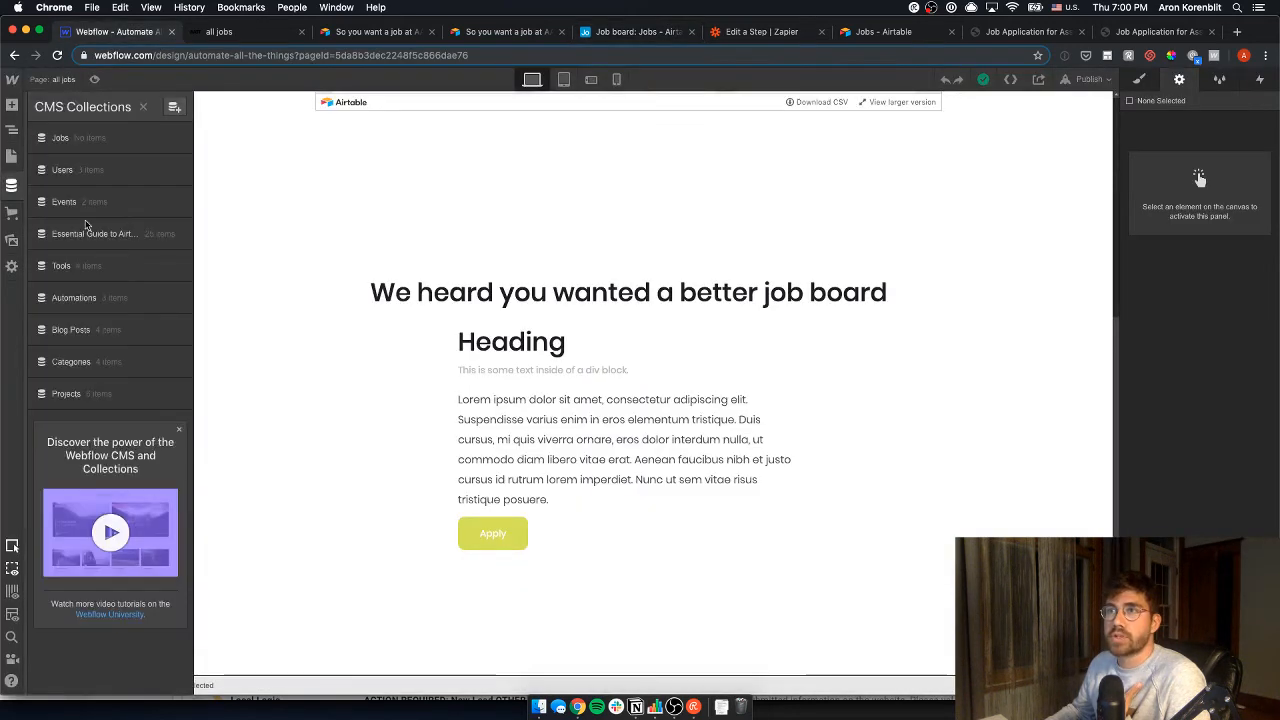
# - Rename the Jobs collection's Name field label to 'Title'
pyautogui.click(98, 140)
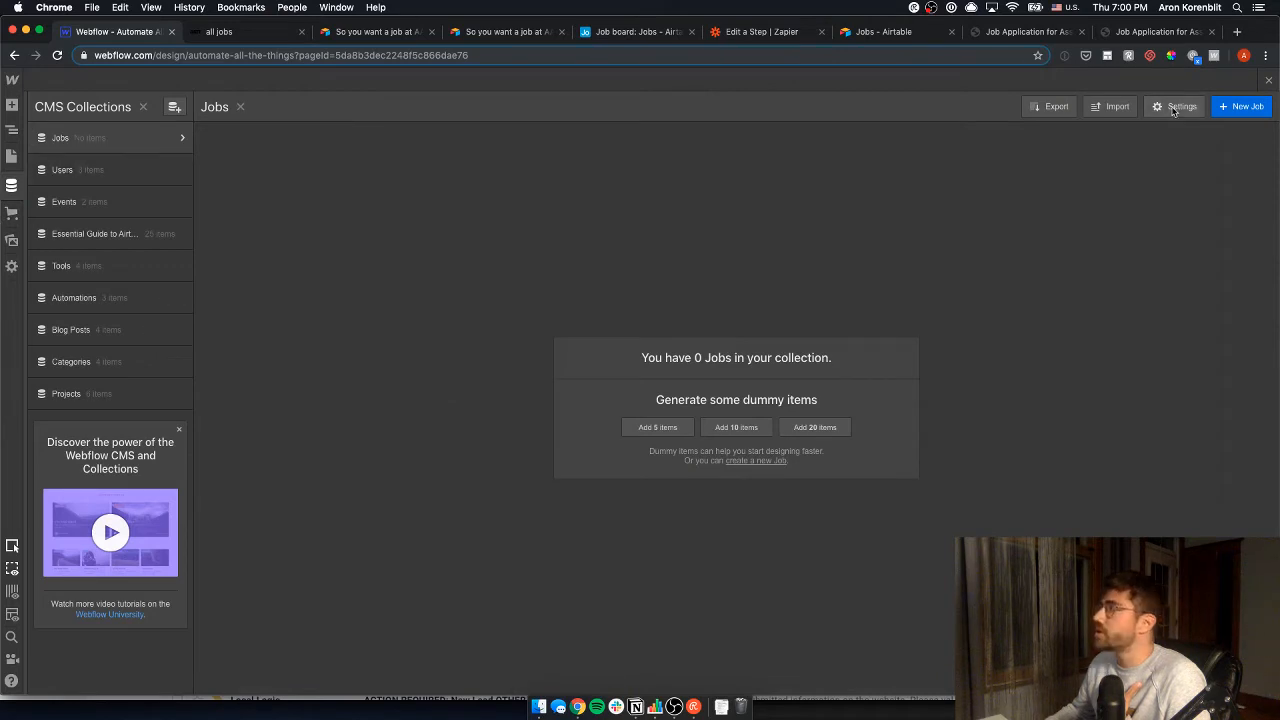
pyautogui.click(1177, 106)
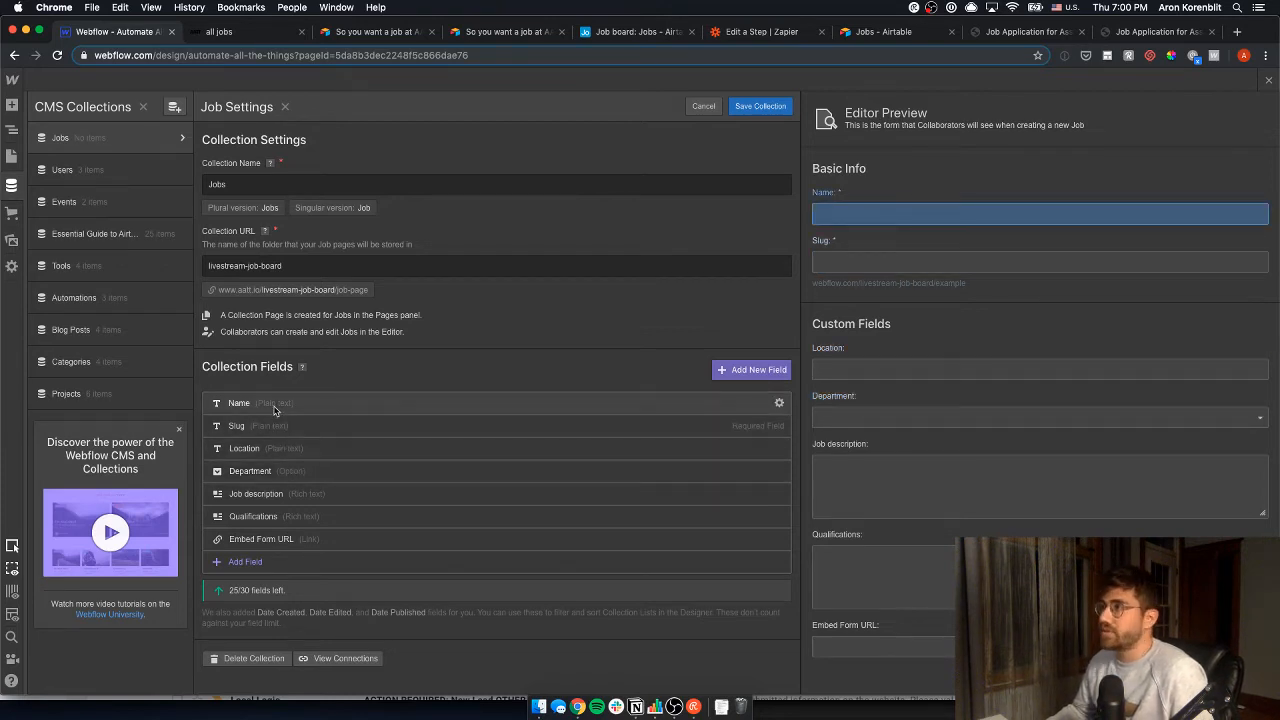
pyautogui.click(779, 403)
pyautogui.doubleClick(334, 366)
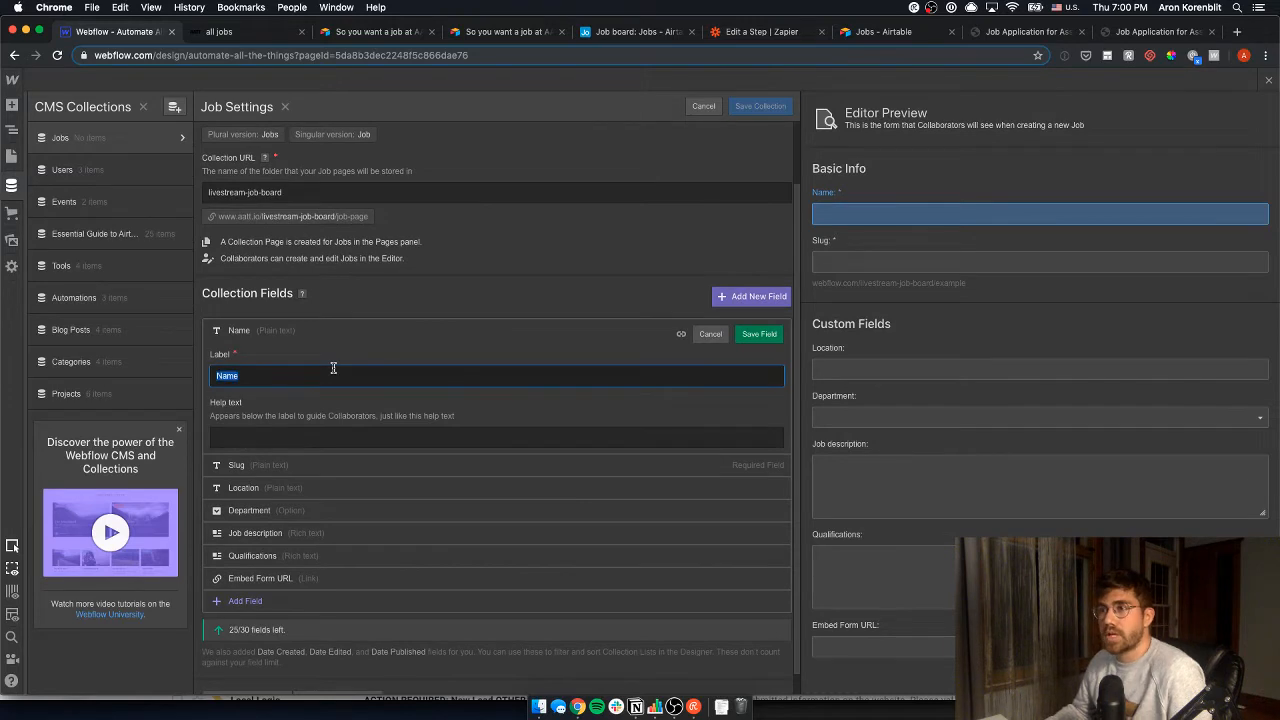
pyautogui.write('Ti')
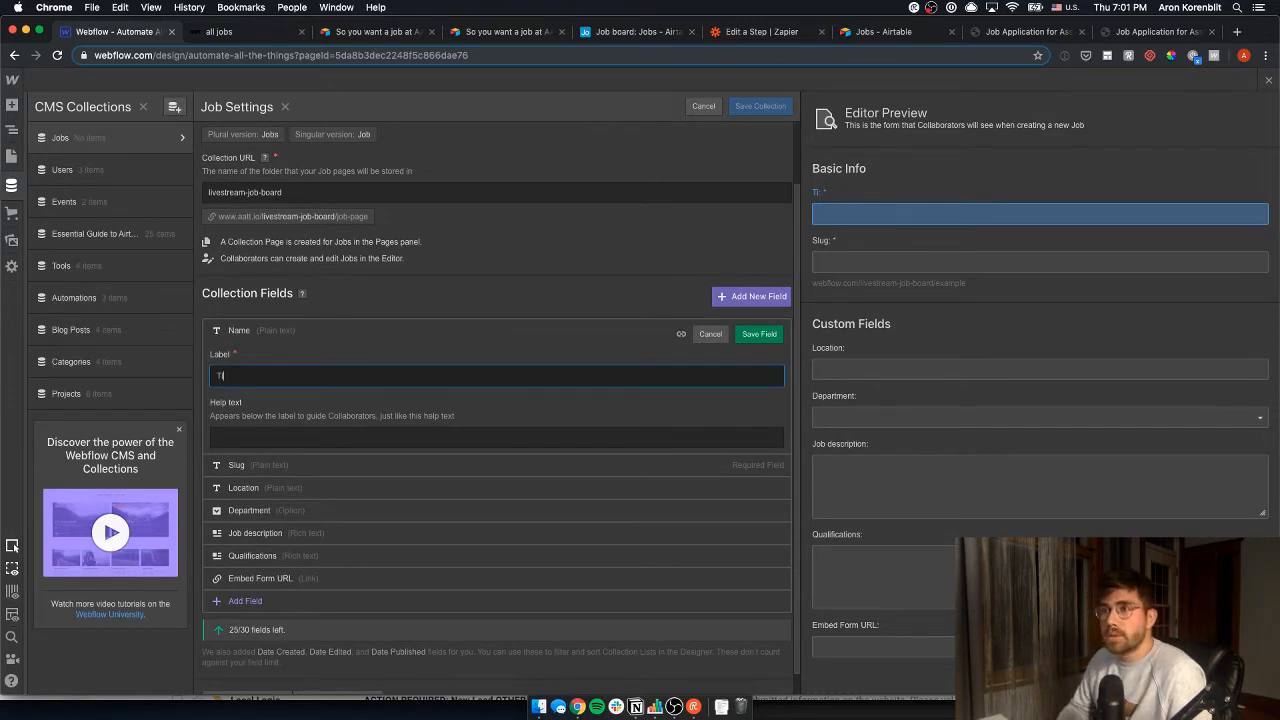
pyautogui.write('tle')
pyautogui.press('Return')
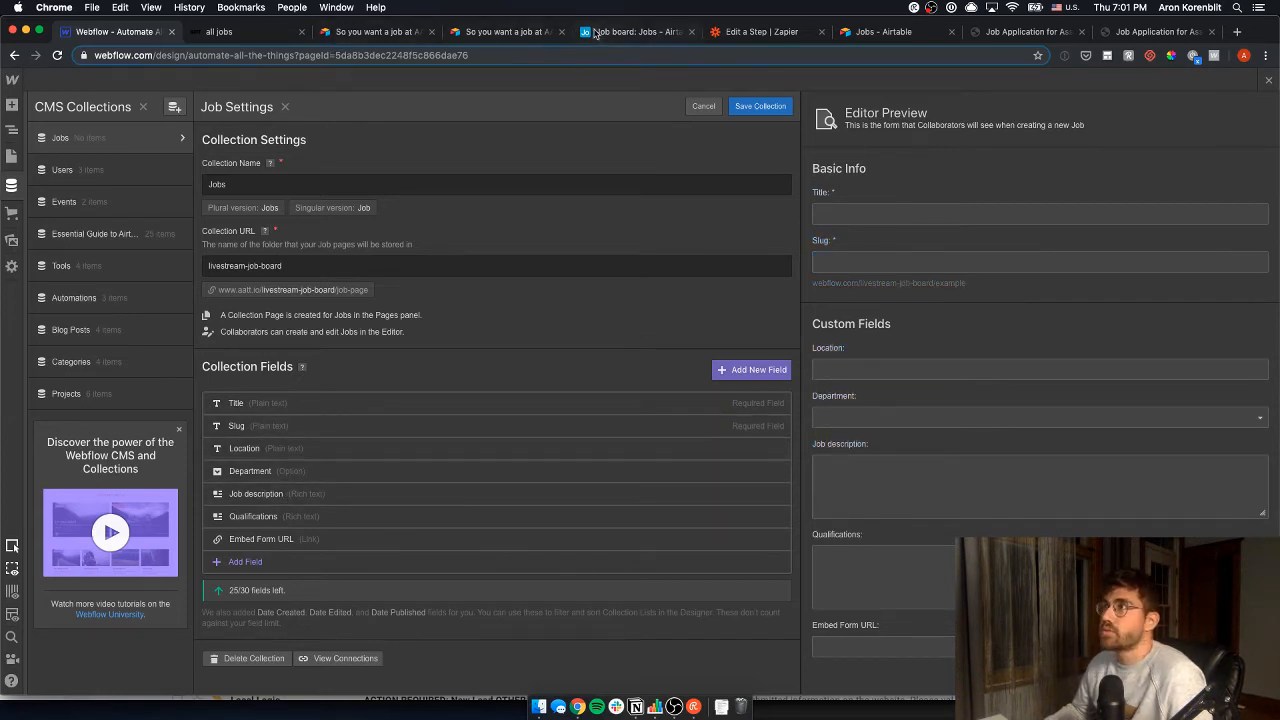
# - Glance at the Airtable Job board and return to the Jobs collection settings
pyautogui.moveTo(594, 33); pyautogui.dragTo(205, 32)
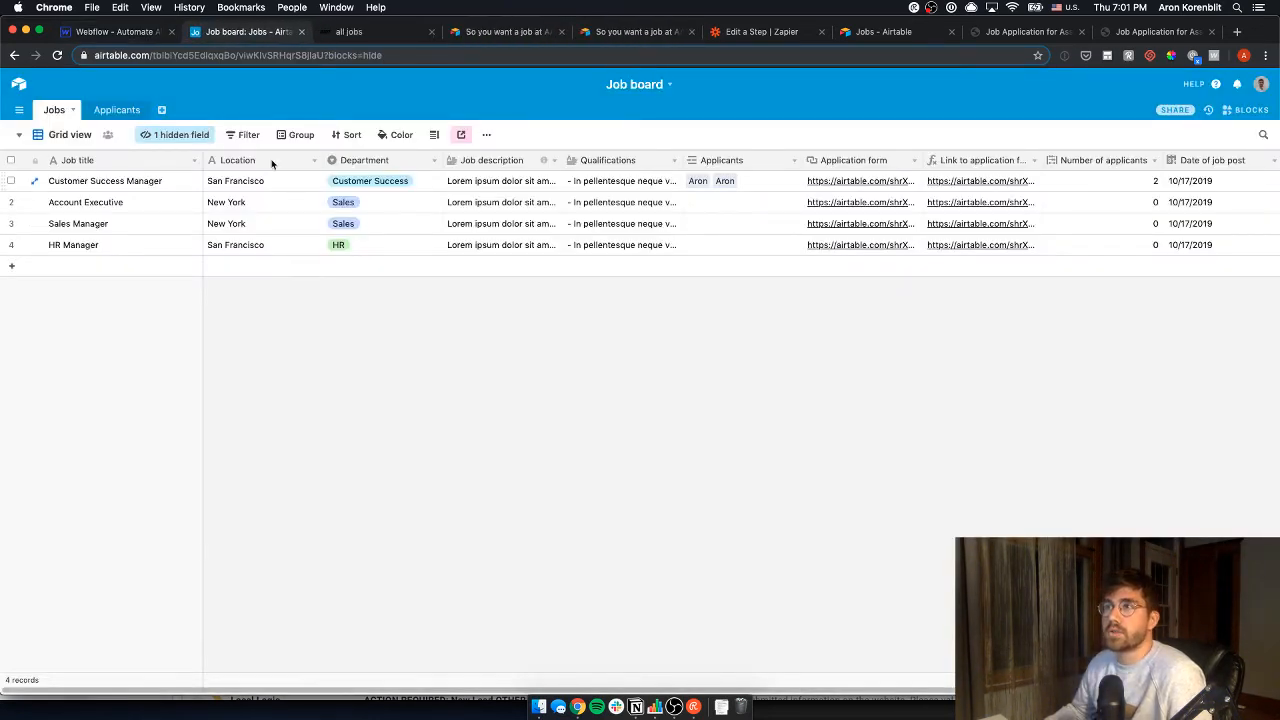
pyautogui.click(120, 32)
pyautogui.hotkey('ctrl', 'Tab')
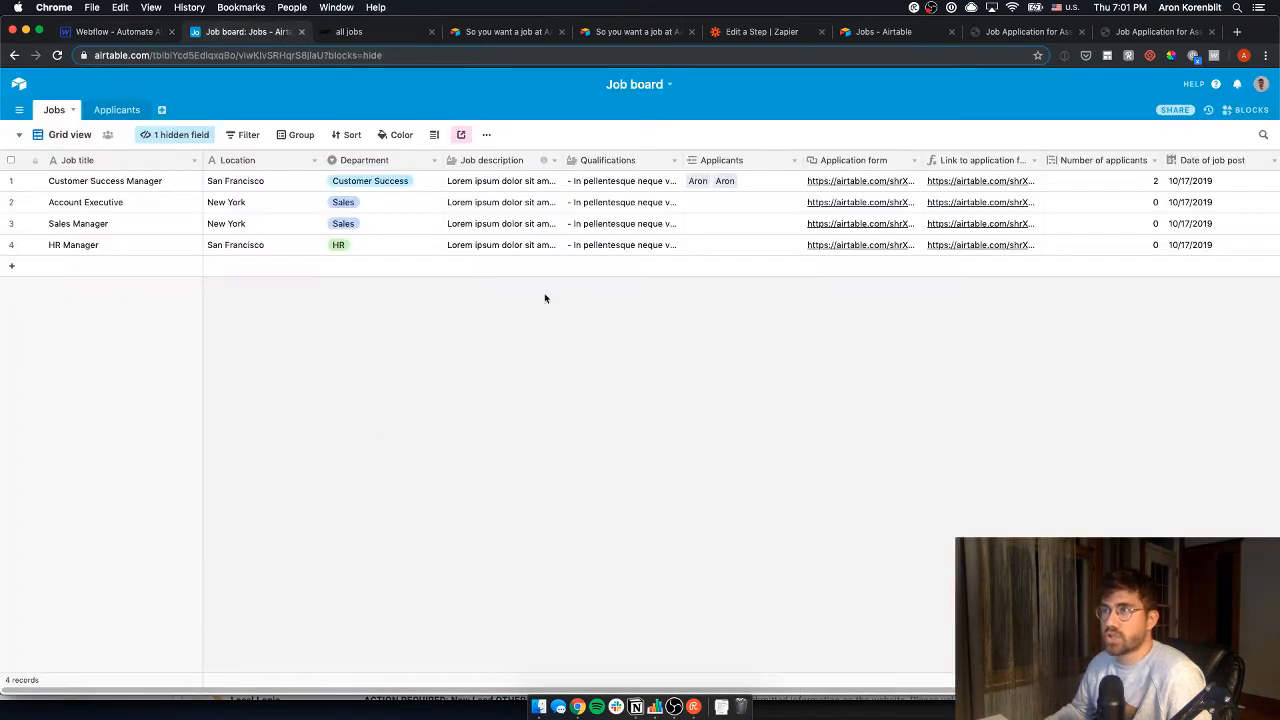
pyautogui.hotkey('ctrl', 'shift', 'Tab')
# - Inspect row 1's application form link, applicant count and post date in Airtable, then return to Webflow
pyautogui.hotkey('ctrl', 'Tab')
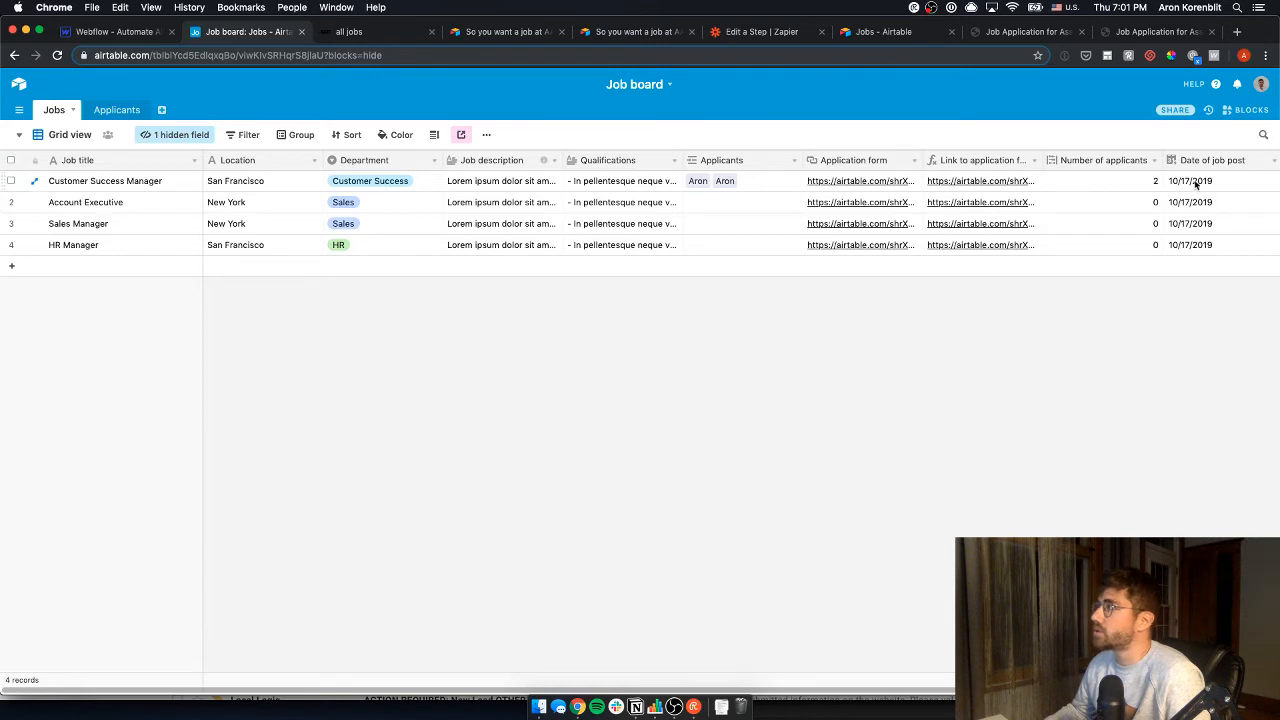
pyautogui.click(1008, 180)
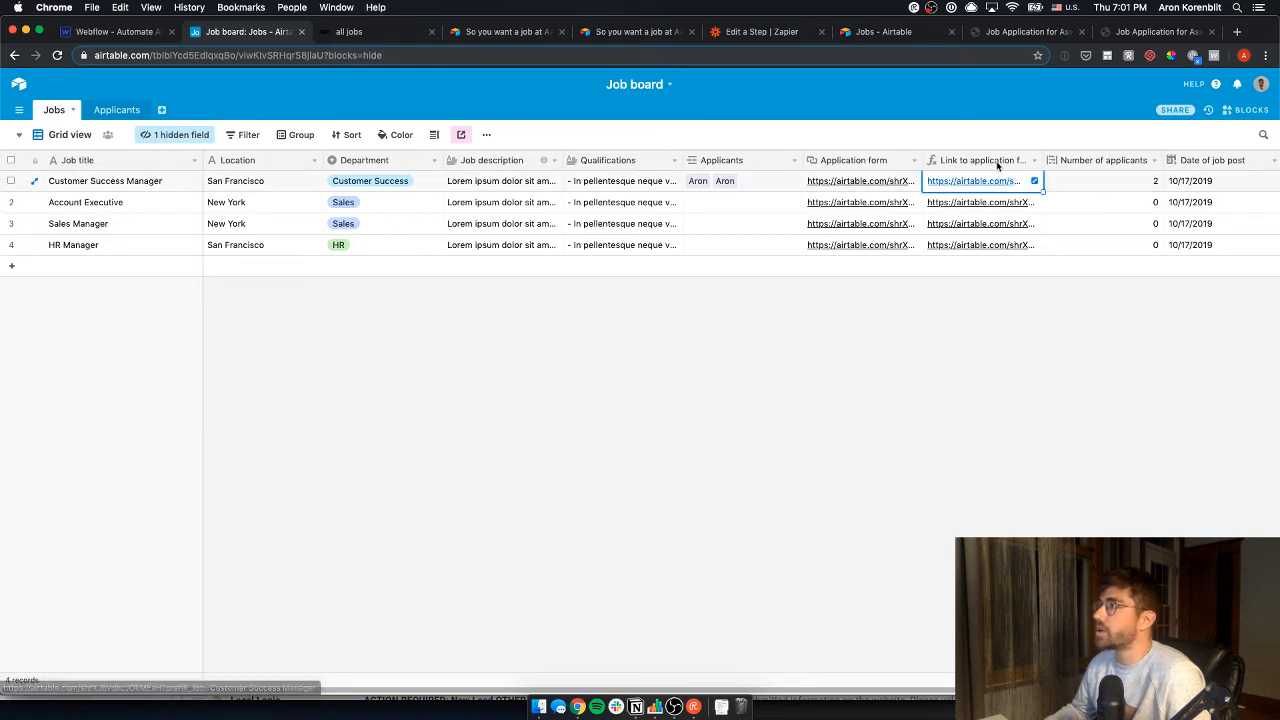
pyautogui.click(1130, 186)
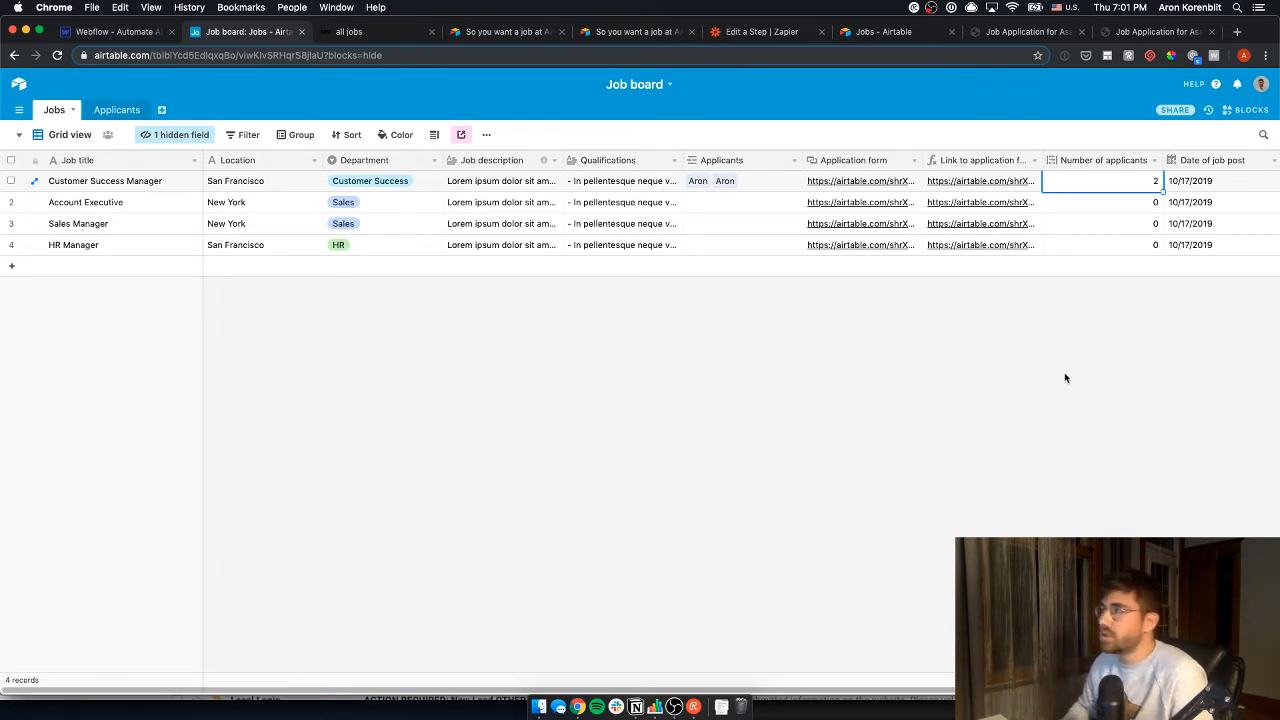
pyautogui.press('Right')
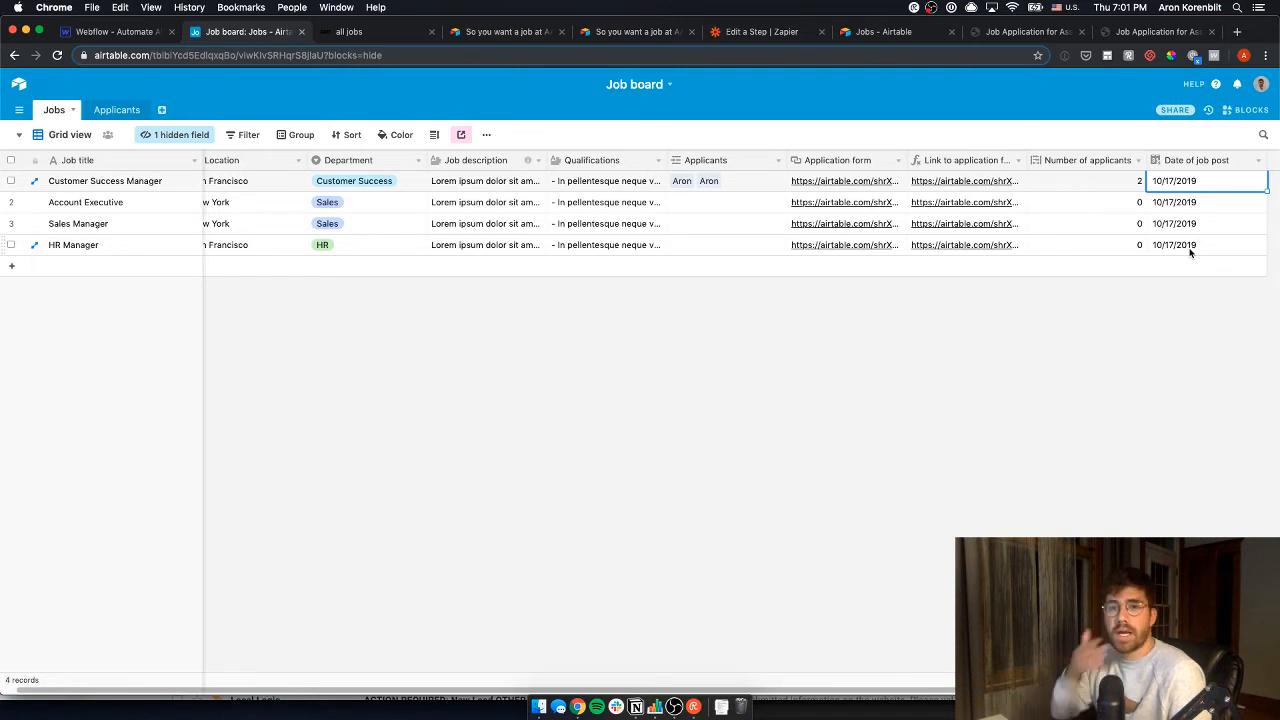
pyautogui.hotkey('ctrl', 'shift', 'Tab')
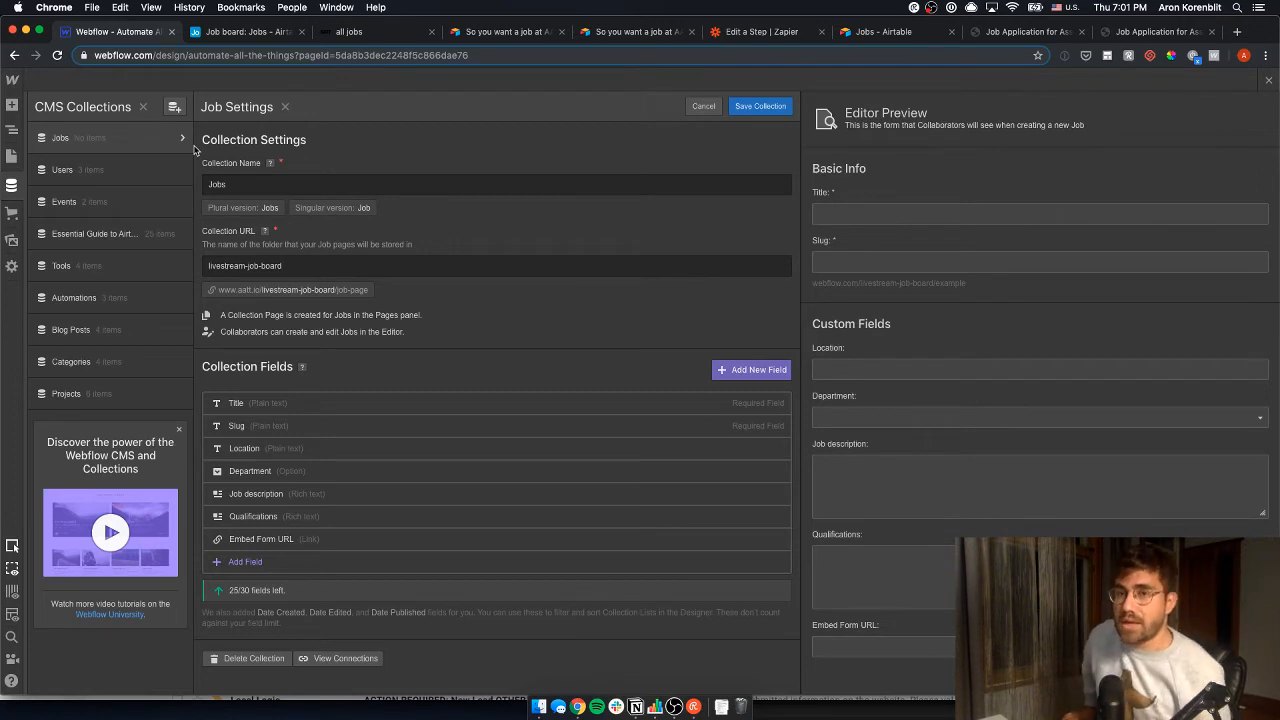
# - Save the collection settings and start a 'Customer Success Manager' job in the Customer Success department
pyautogui.click(760, 106)
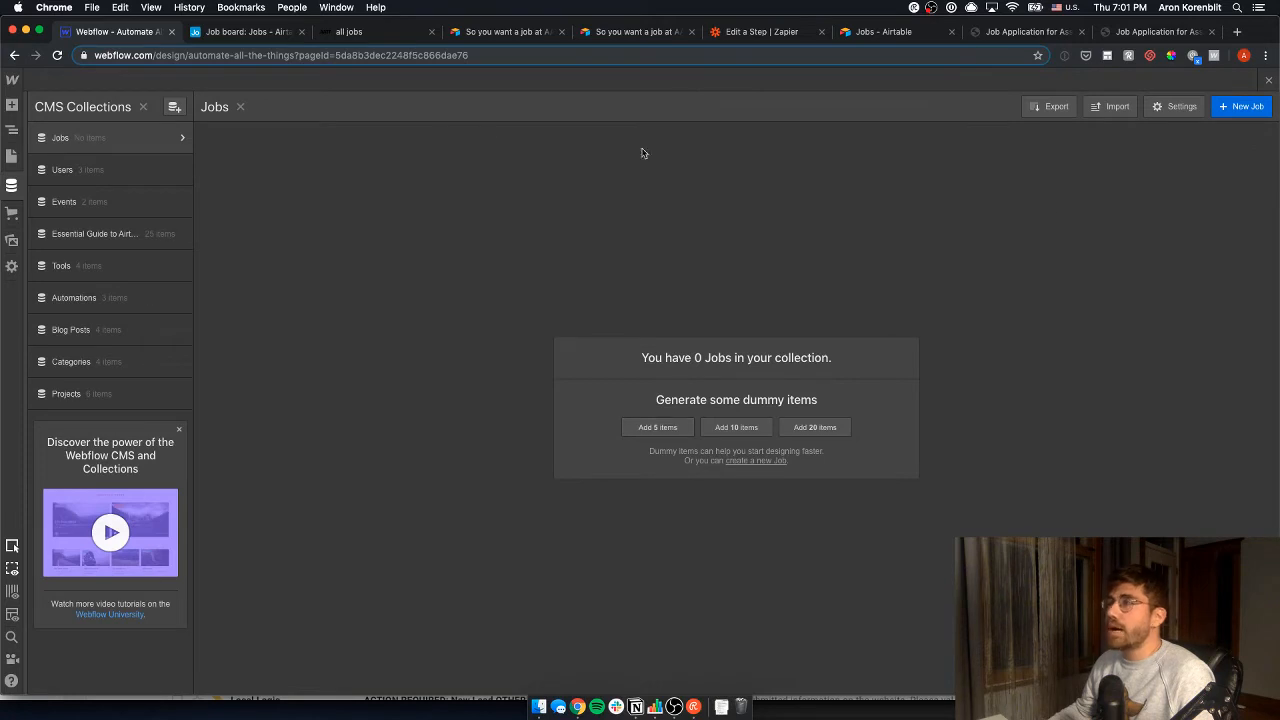
pyautogui.click(1240, 110)
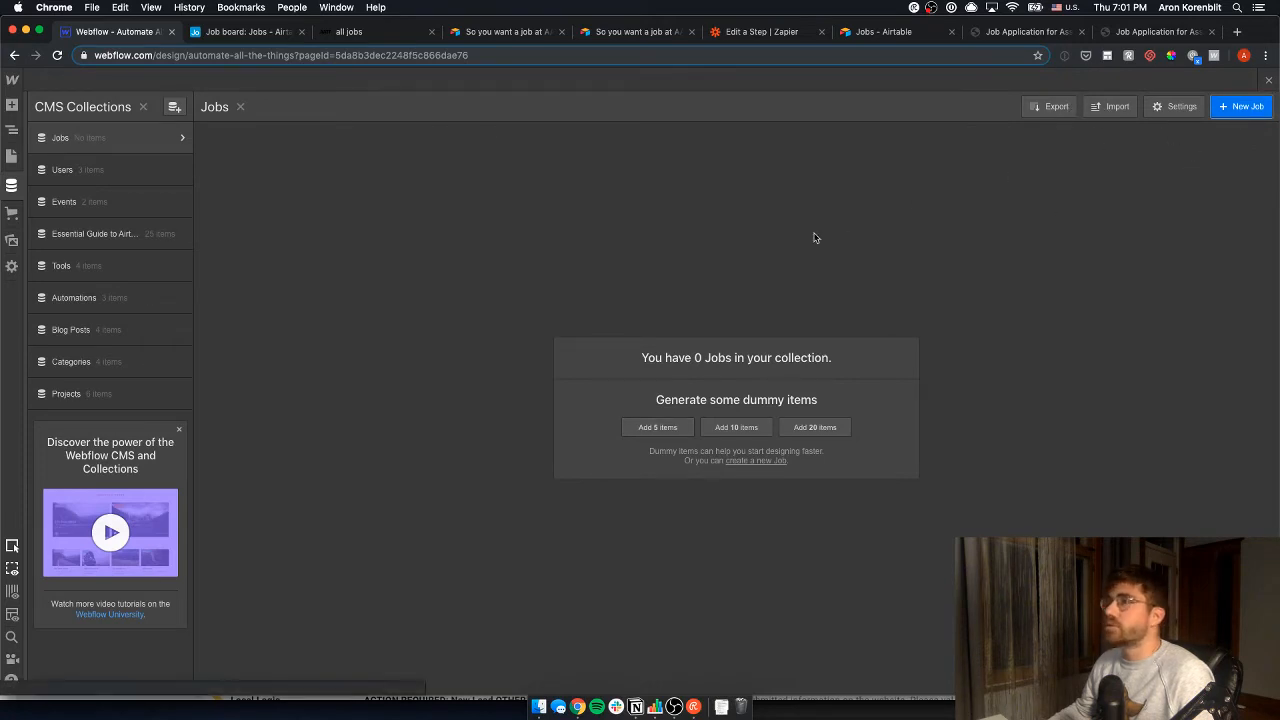
pyautogui.hotkey('ctrl', 'Tab')
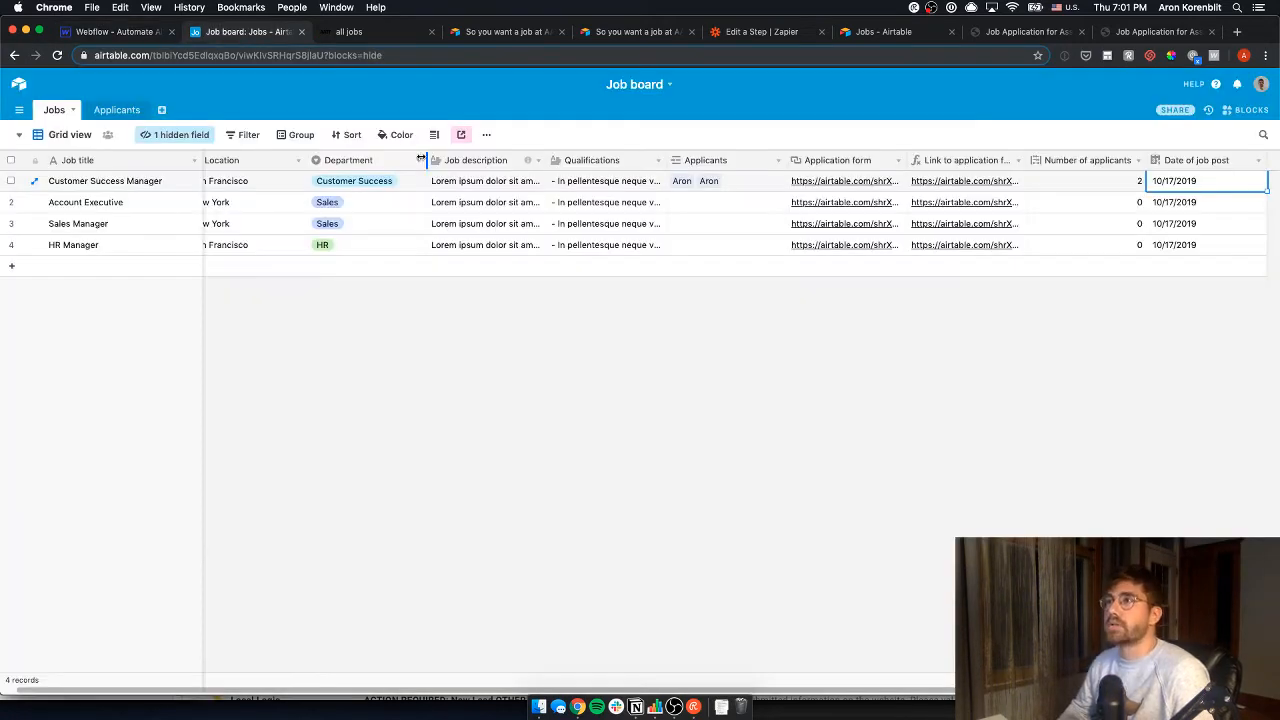
pyautogui.hotkey('ctrl', 'shift', 'Tab')
pyautogui.write('Custome')
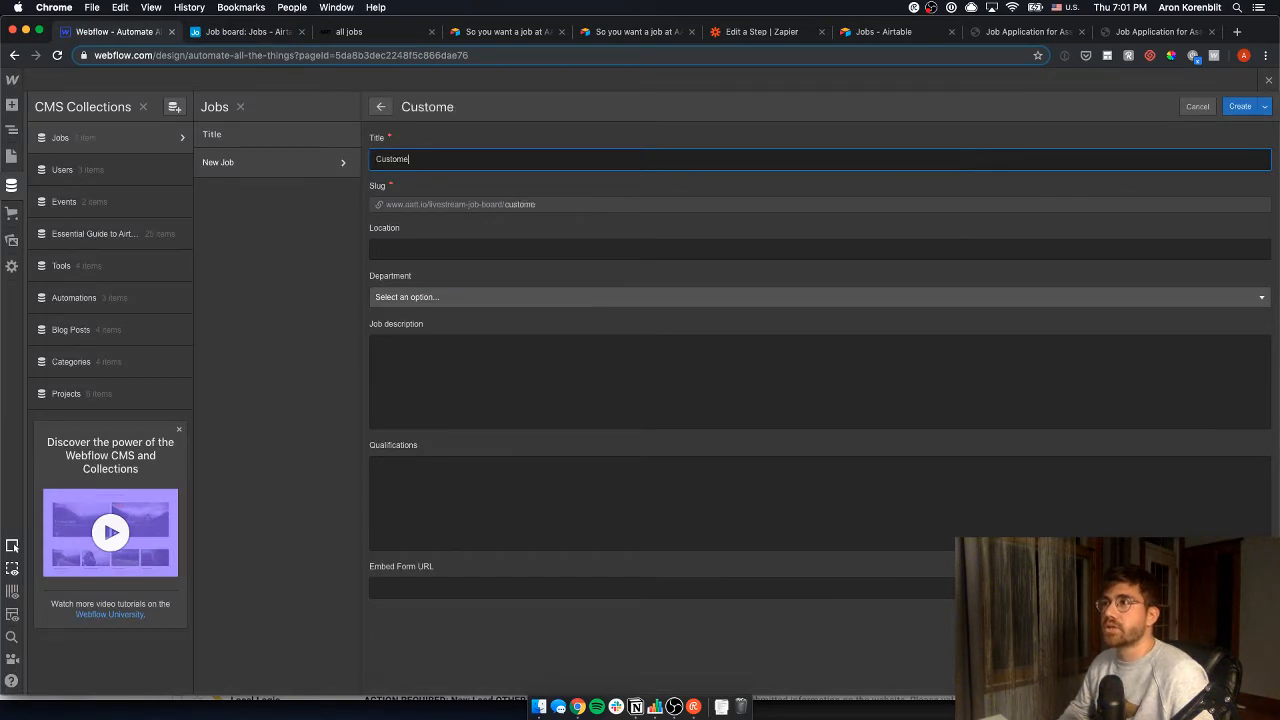
pyautogui.write('r Success Manage')
pyautogui.press('BackSpace')
pyautogui.press('BackSpace')
pyautogui.press('BackSpace')
pyautogui.press('BackSpace')
pyautogui.press('BackSpace')
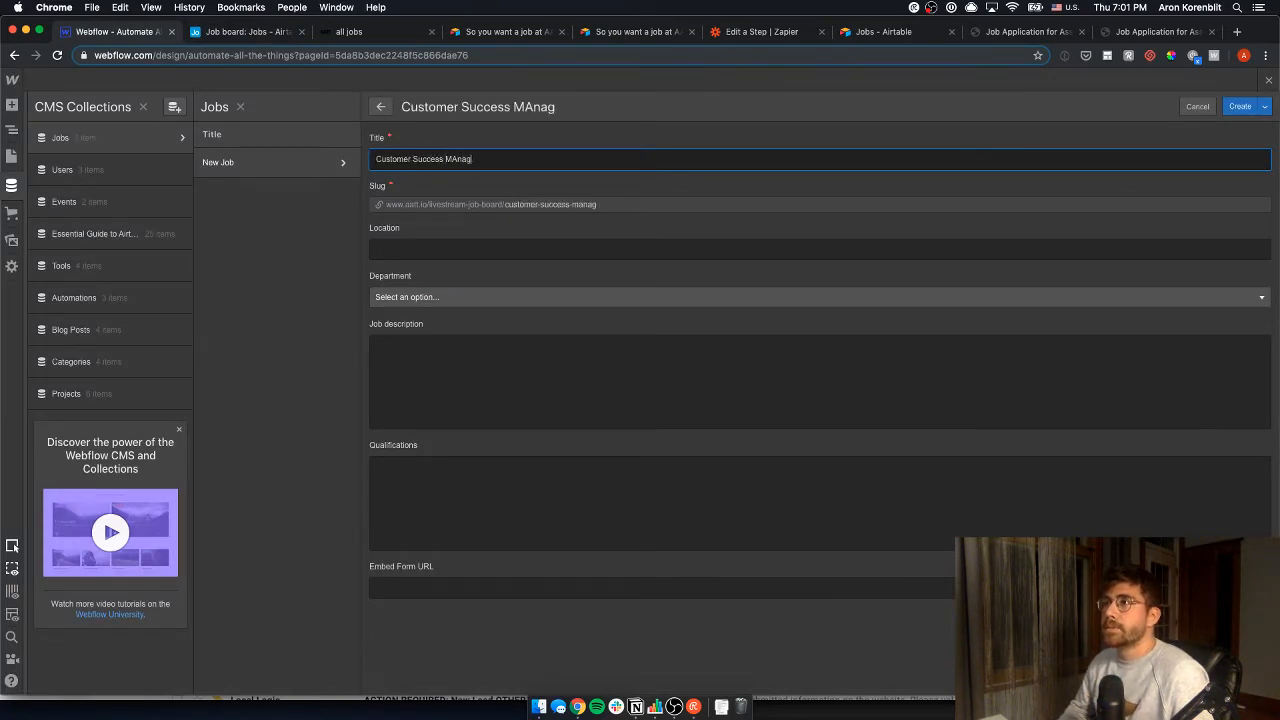
pyautogui.write('anager')
pyautogui.press('Tab')
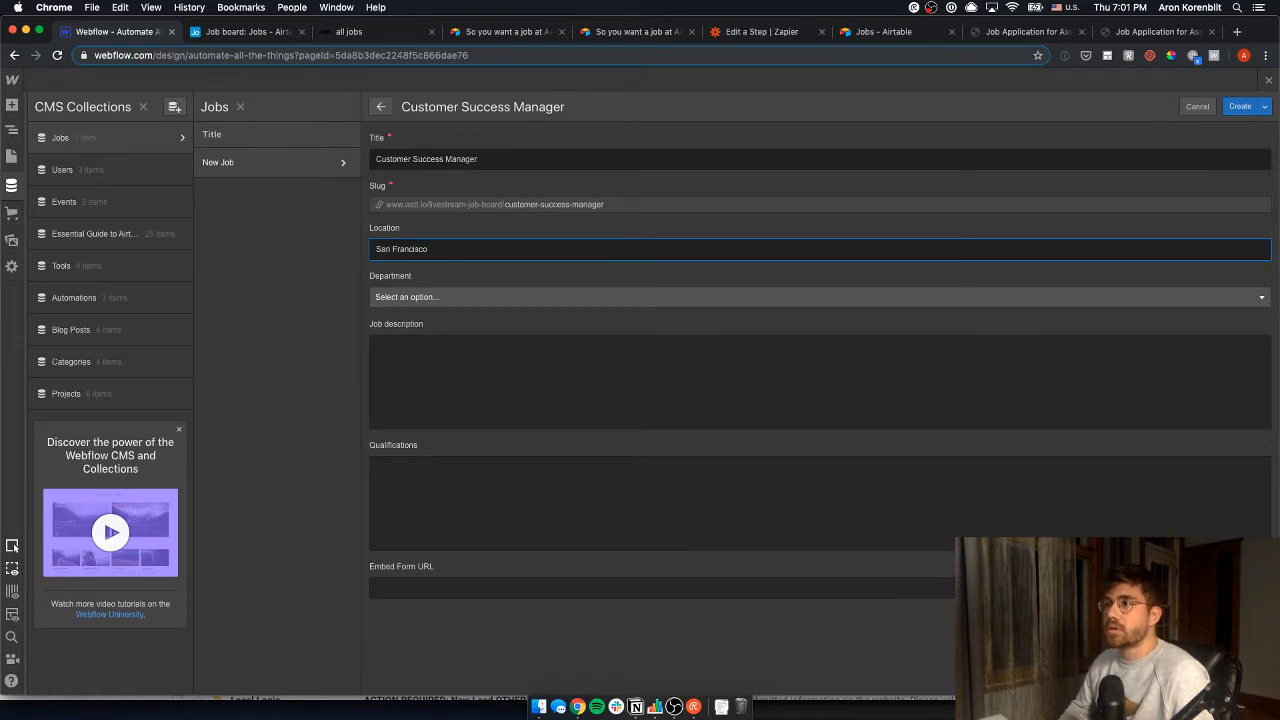
pyautogui.click(510, 297)
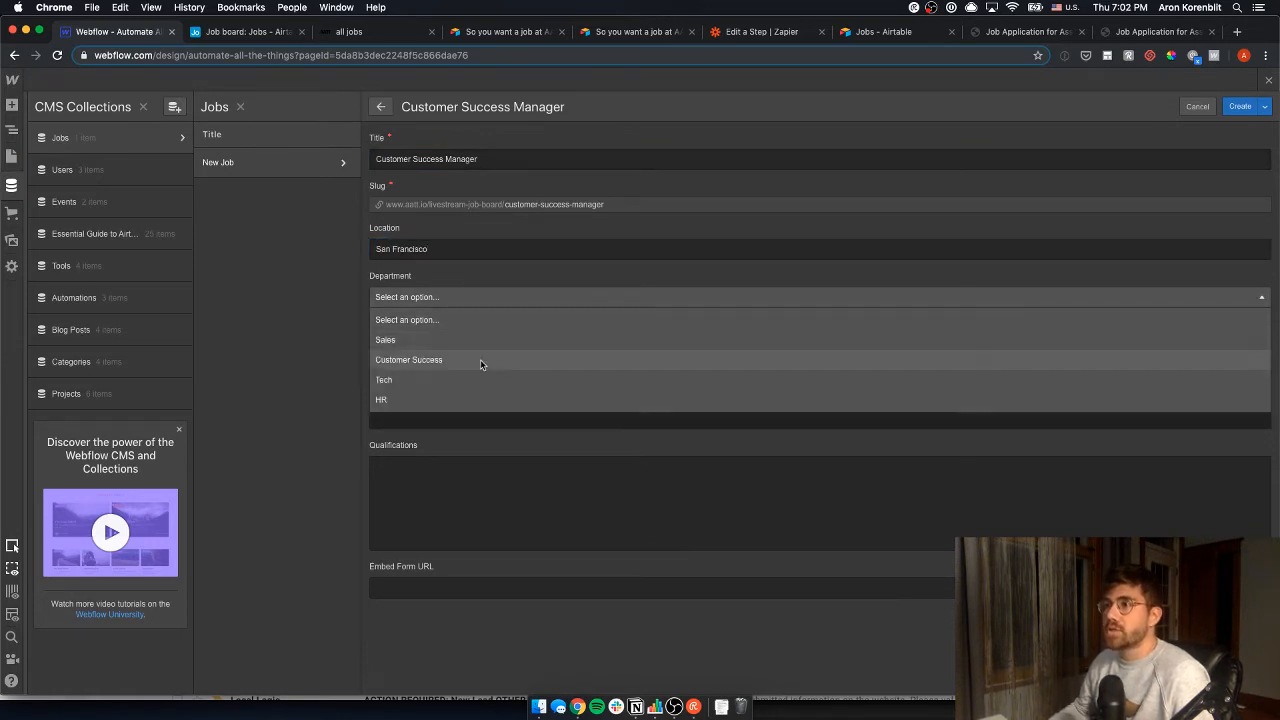
pyautogui.click(480, 359)
# - Paste the Job description and Qualifications from Airtable row 1 into the new job
pyautogui.hotkey('ctrl', 'Tab')
pyautogui.click(466, 188)
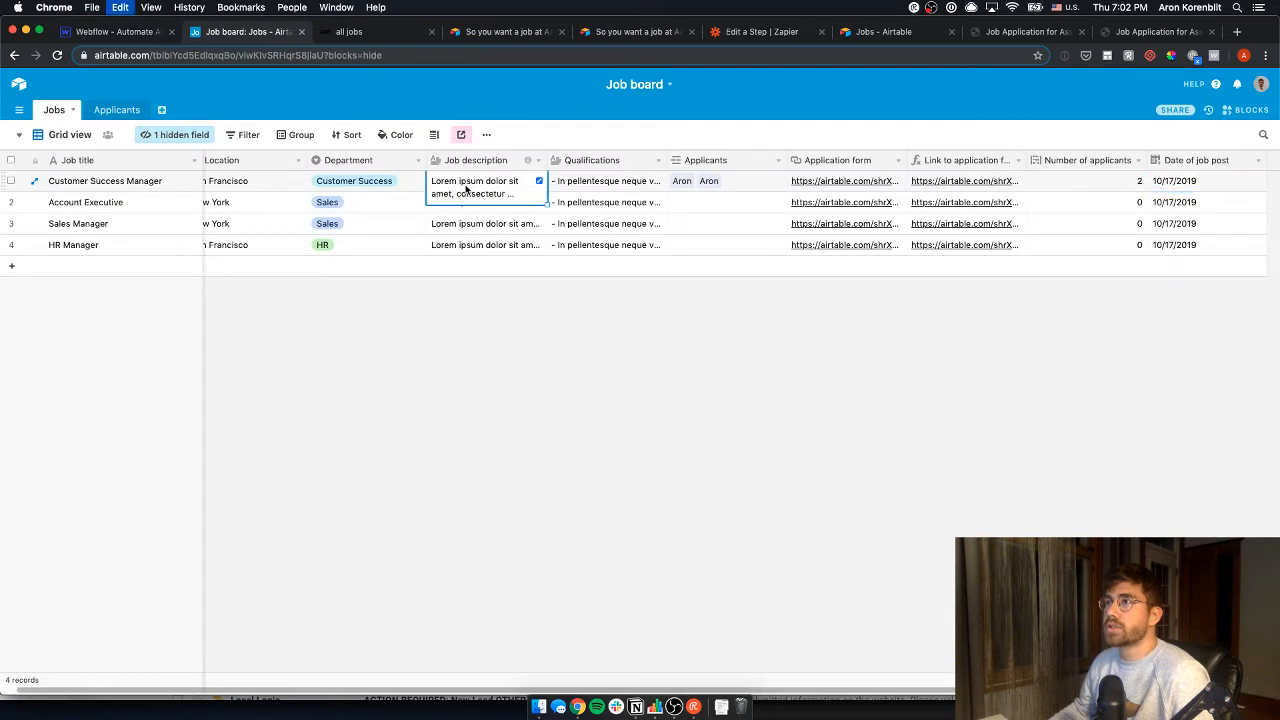
pyautogui.hotkey('ctrl', 'c')
pyautogui.hotkey('ctrl', 'shift', 'Tab')
pyautogui.hotkey('ctrl', 'v')
pyautogui.hotkey('ctrl', 'Tab')
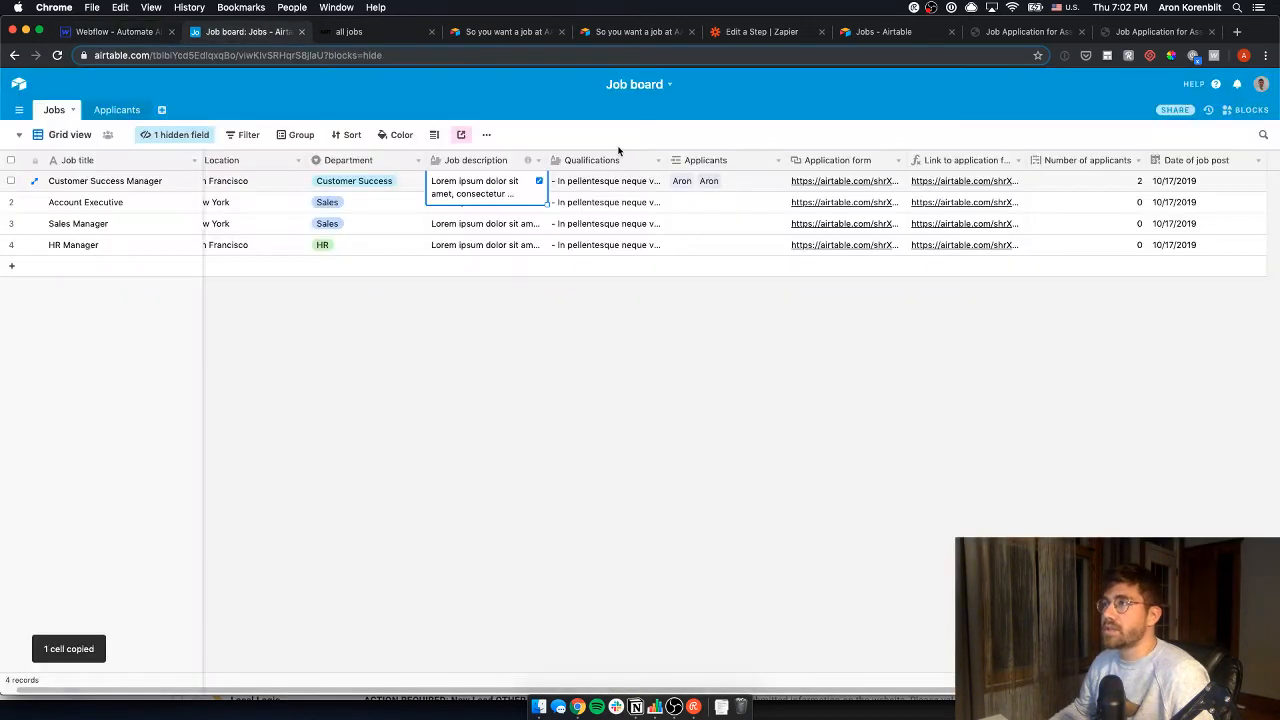
pyautogui.click(623, 180)
pyautogui.hotkey('ctrl', 'shift', 'Tab')
pyautogui.click(534, 500)
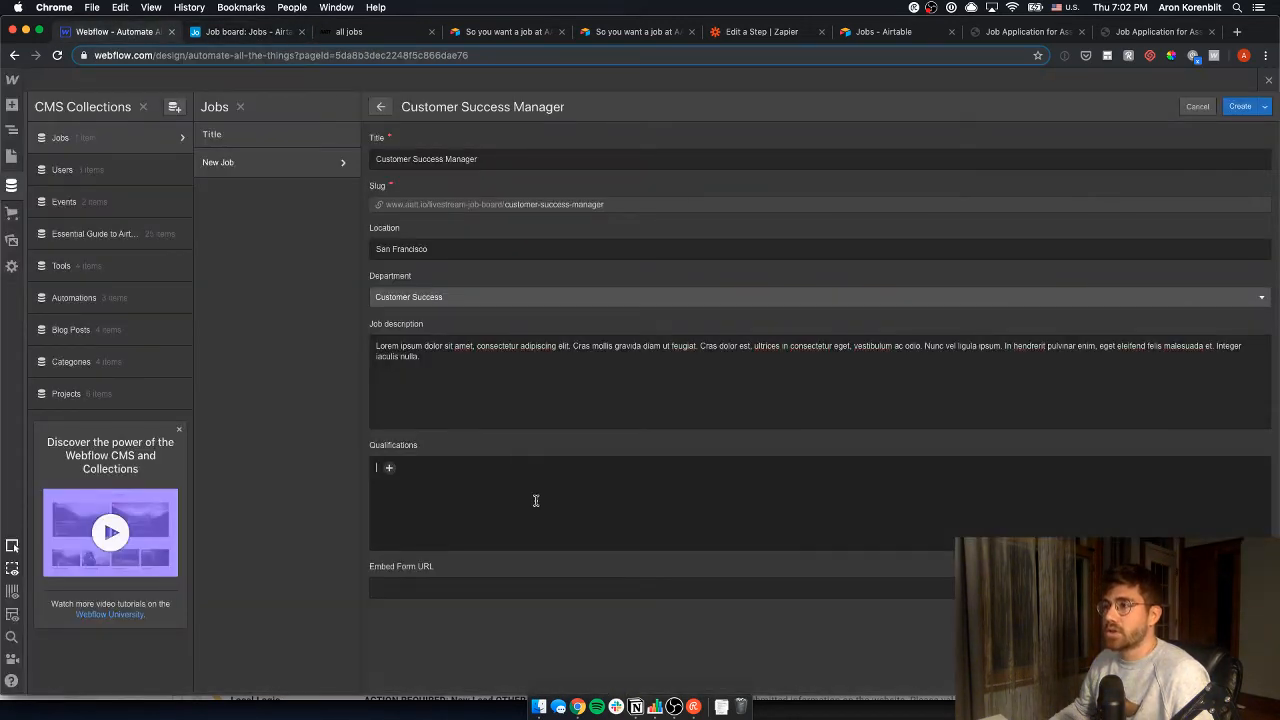
pyautogui.hotkey('ctrl', 'v')
# - Paste row 1's prefilled application form link as the Embed Form URL and create the job
pyautogui.hotkey('ctrl', 'Tab')
pyautogui.hotkey('ctrl', 'Tab')
pyautogui.hotkey('ctrl', 'shift', 'Tab')
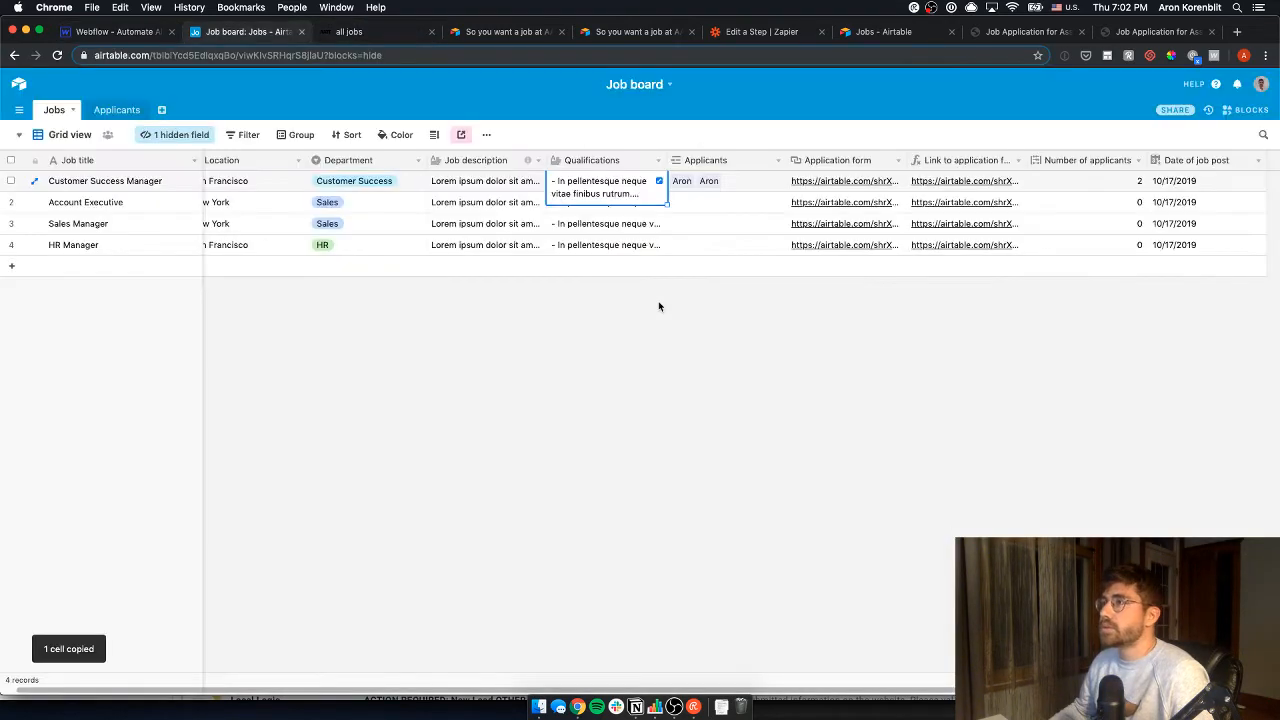
pyautogui.hotkey('ctrl', 'shift', 'Tab')
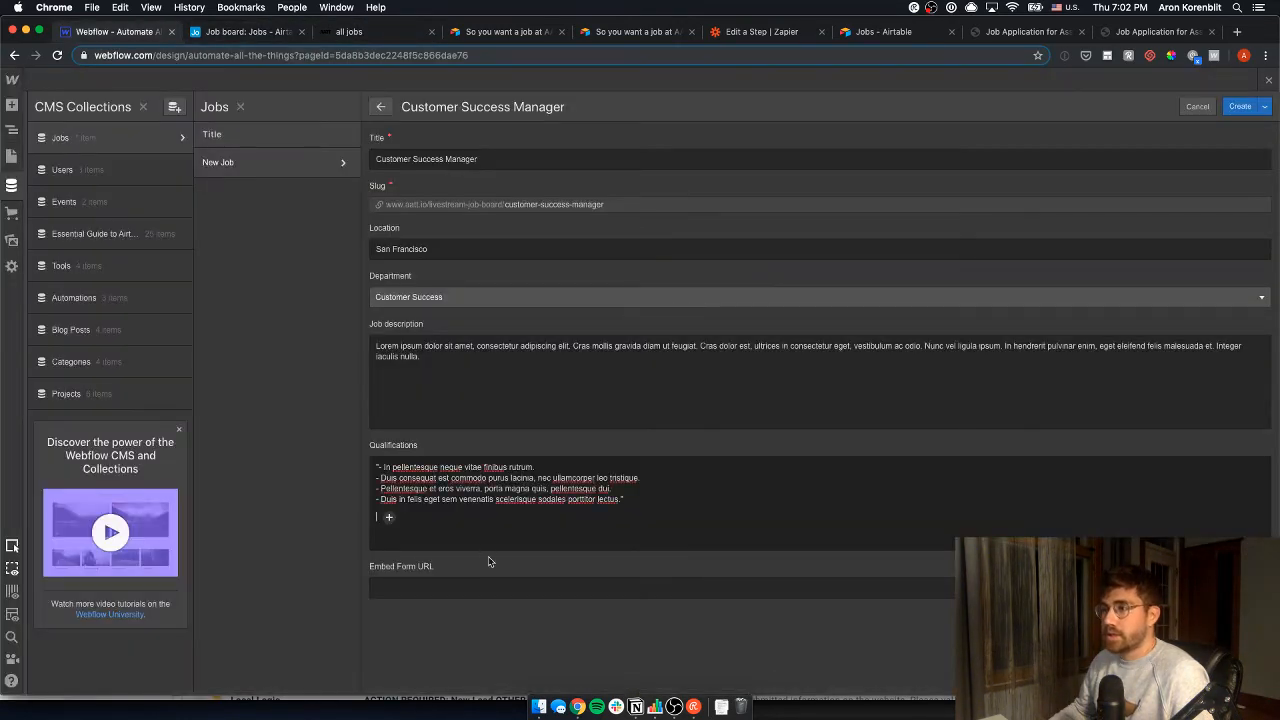
pyautogui.hotkey('ctrl', 'Tab')
pyautogui.hotkey('ctrl', 'Tab')
pyautogui.hotkey('ctrl', 'Tab')
pyautogui.hotkey('ctrl', 'shift', 'Tab')
pyautogui.hotkey('ctrl', 'shift', 'Tab')
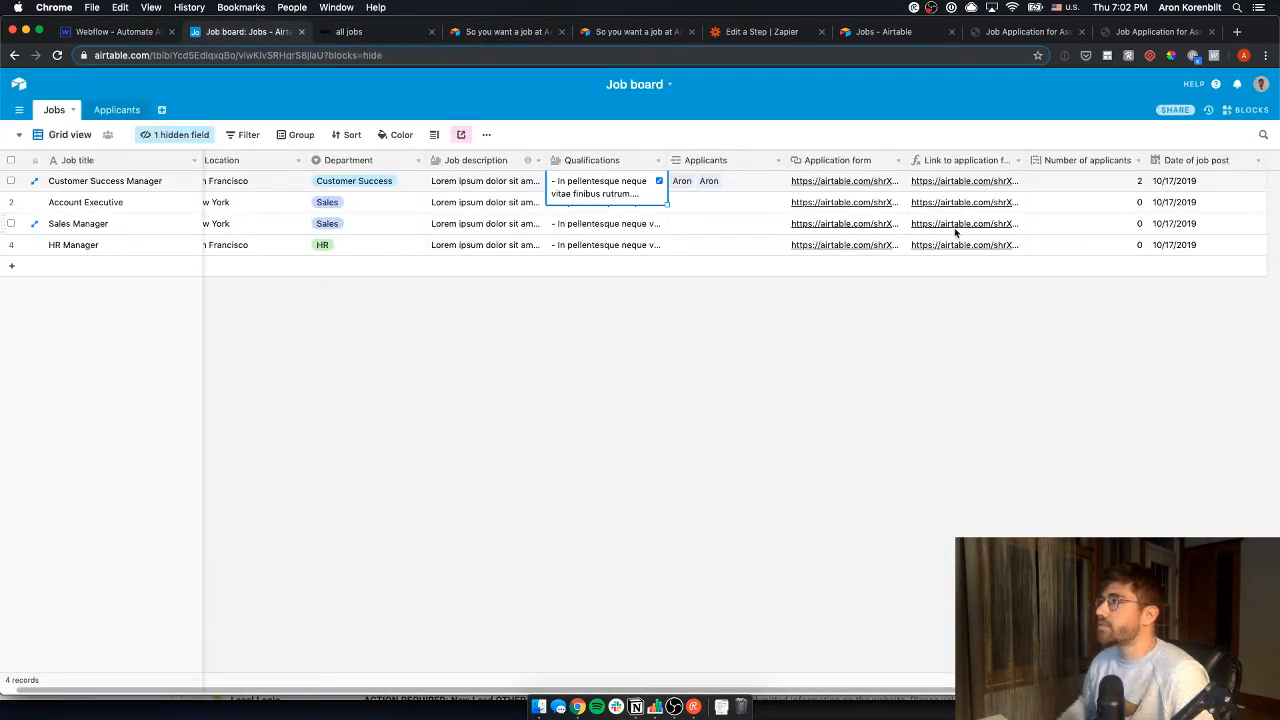
pyautogui.press('Right')
pyautogui.press('super+c')
pyautogui.hotkey('ctrl', 'shift', 'Tab')
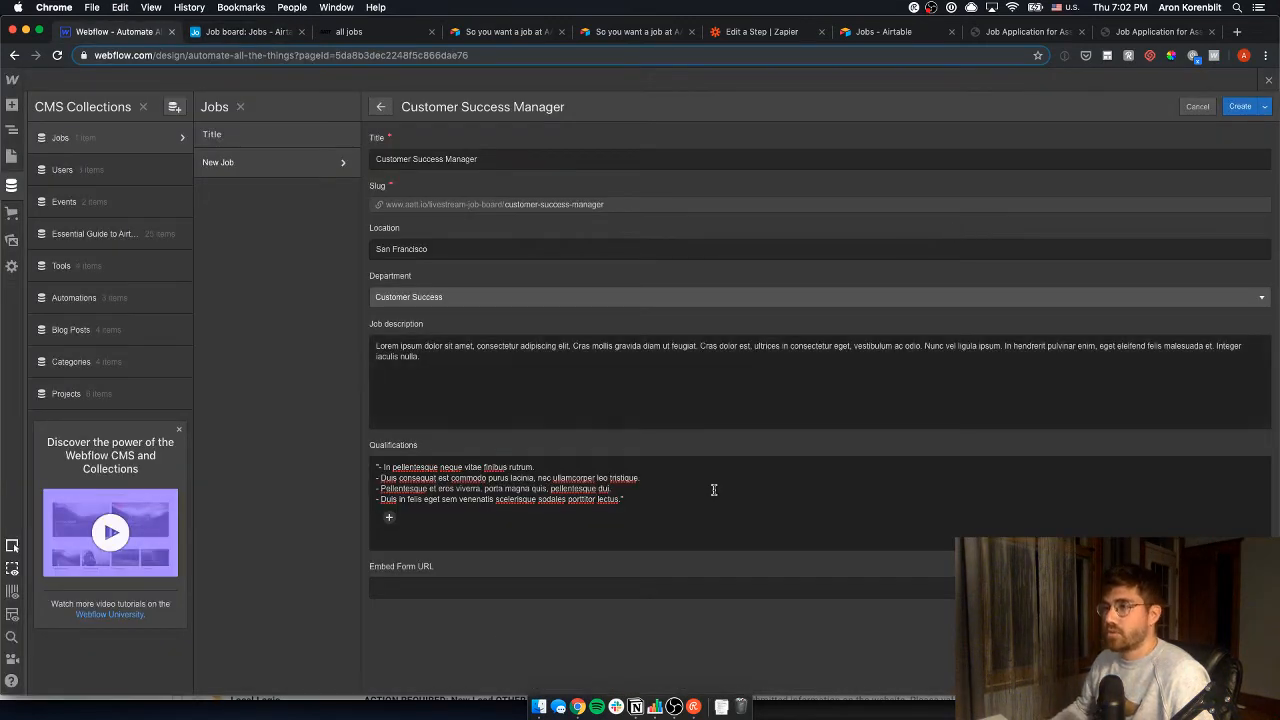
pyautogui.click(482, 592)
pyautogui.press('super+v')
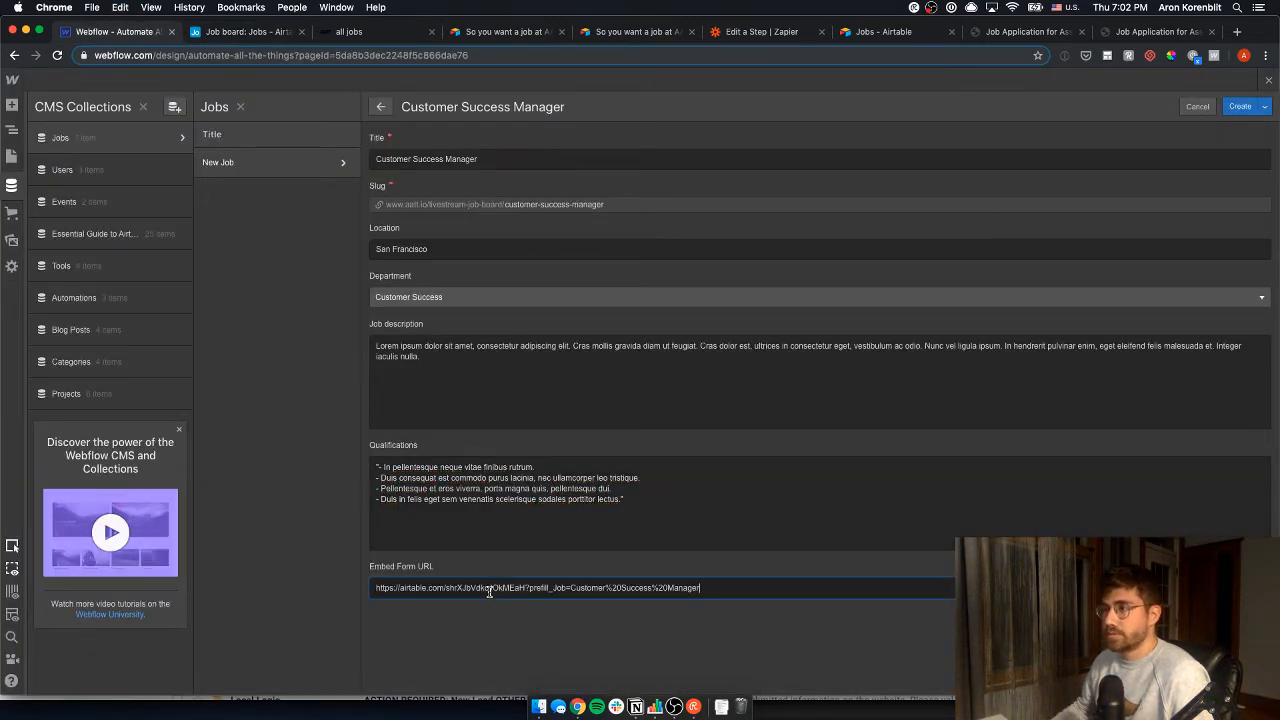
pyautogui.click(1240, 106)
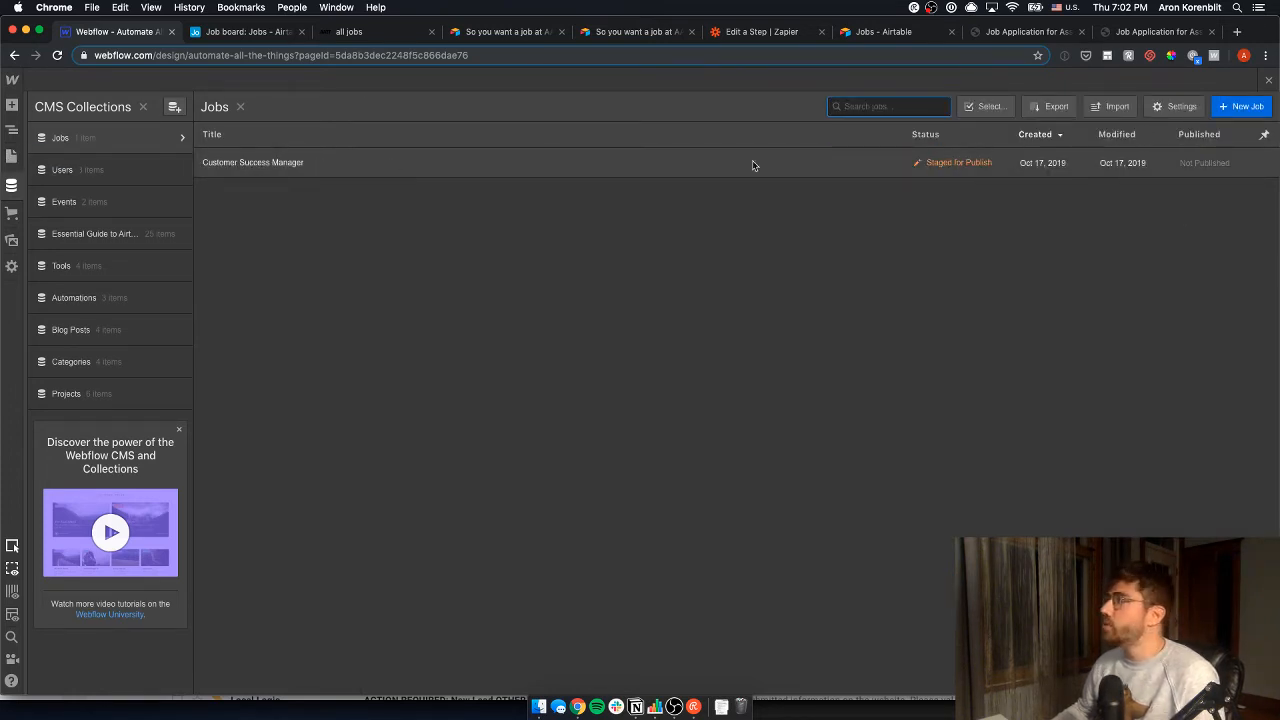
# - Check and uncheck the Customer Success Manager item in Jobs selection mode, then leave selection mode
pyautogui.click(985, 106)
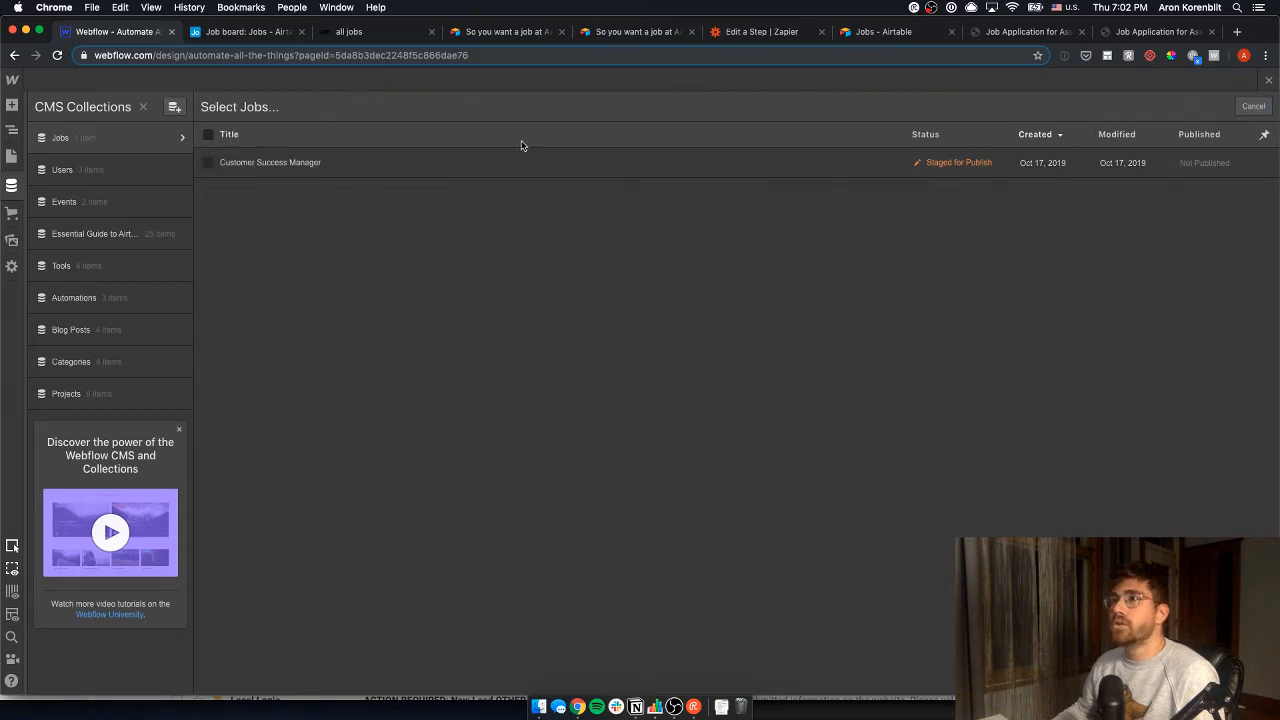
pyautogui.click(560, 158)
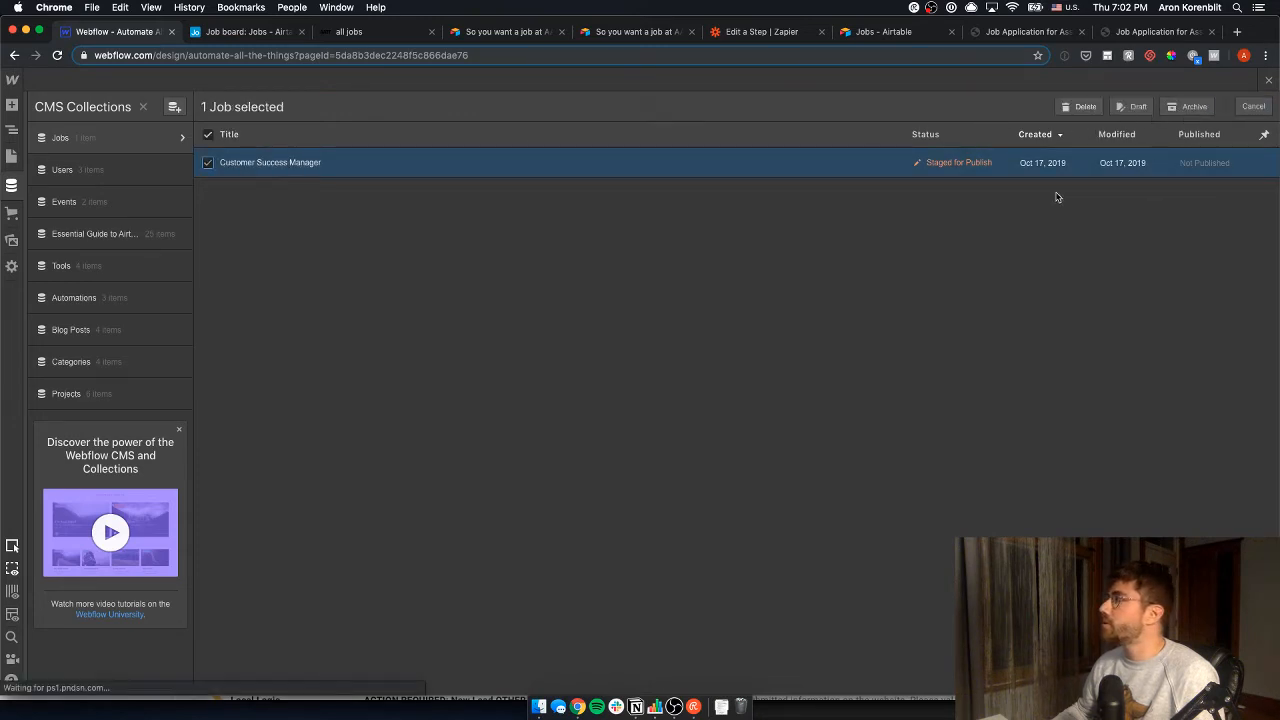
pyautogui.click(208, 162)
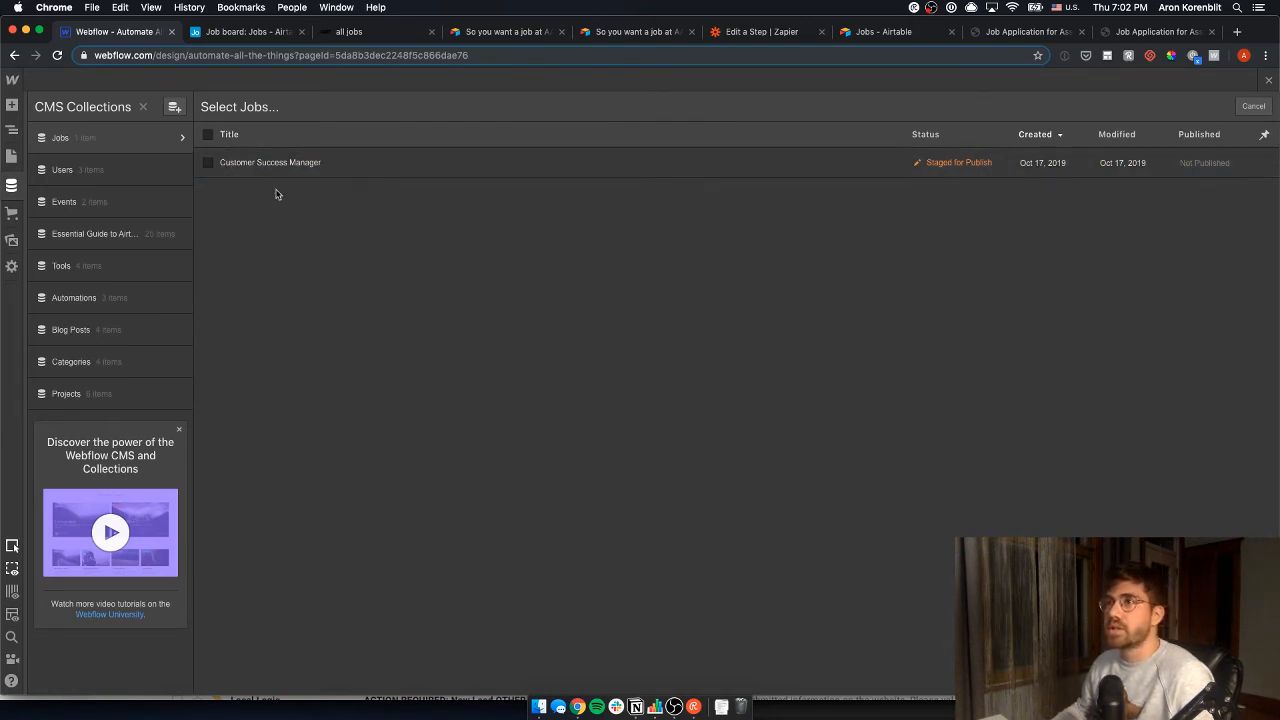
pyautogui.click(1254, 107)
# - Start a new Account Executive job with location New York and department Sales
pyautogui.click(1250, 107)
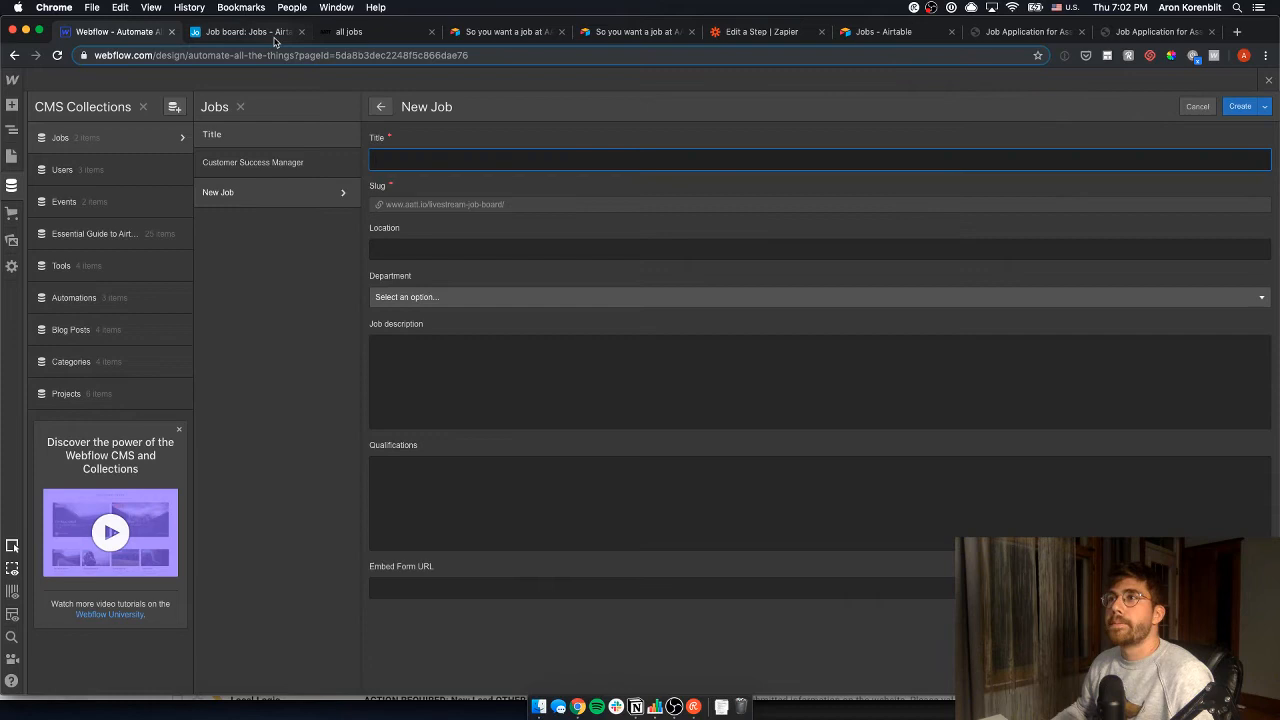
pyautogui.click(245, 32)
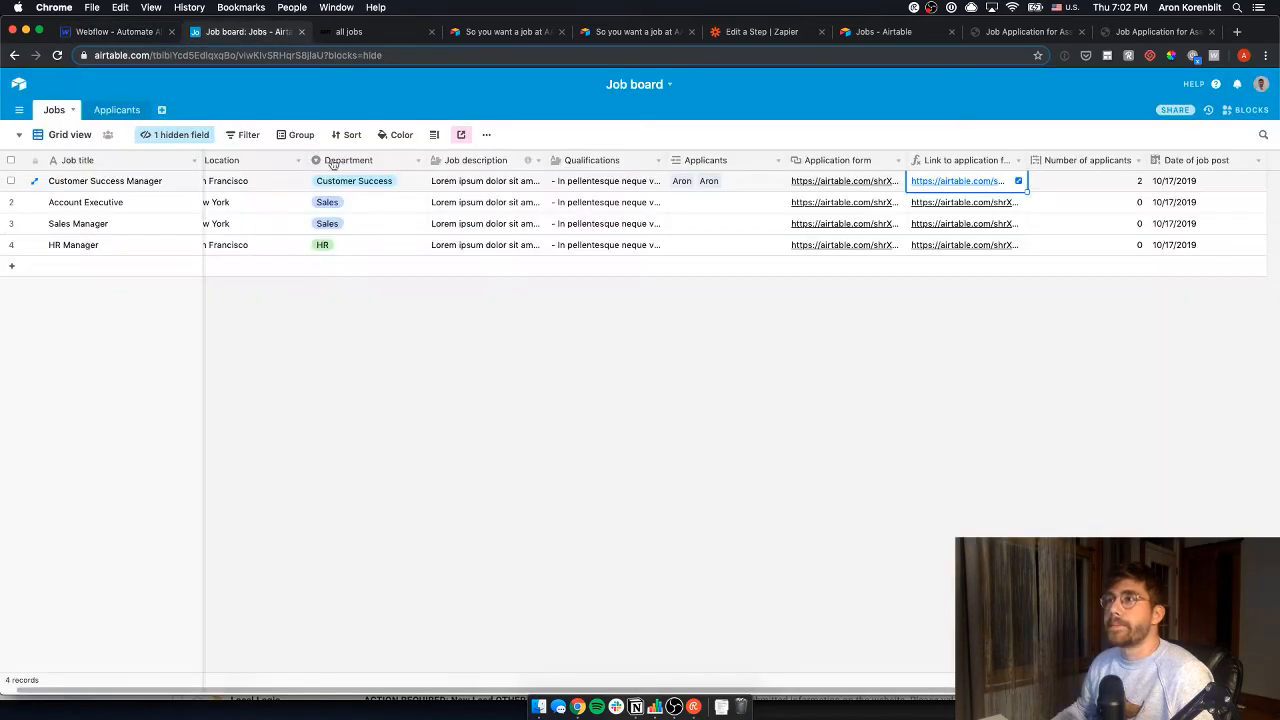
pyautogui.click(132, 208)
pyautogui.press('super+c')
pyautogui.press('super+1')
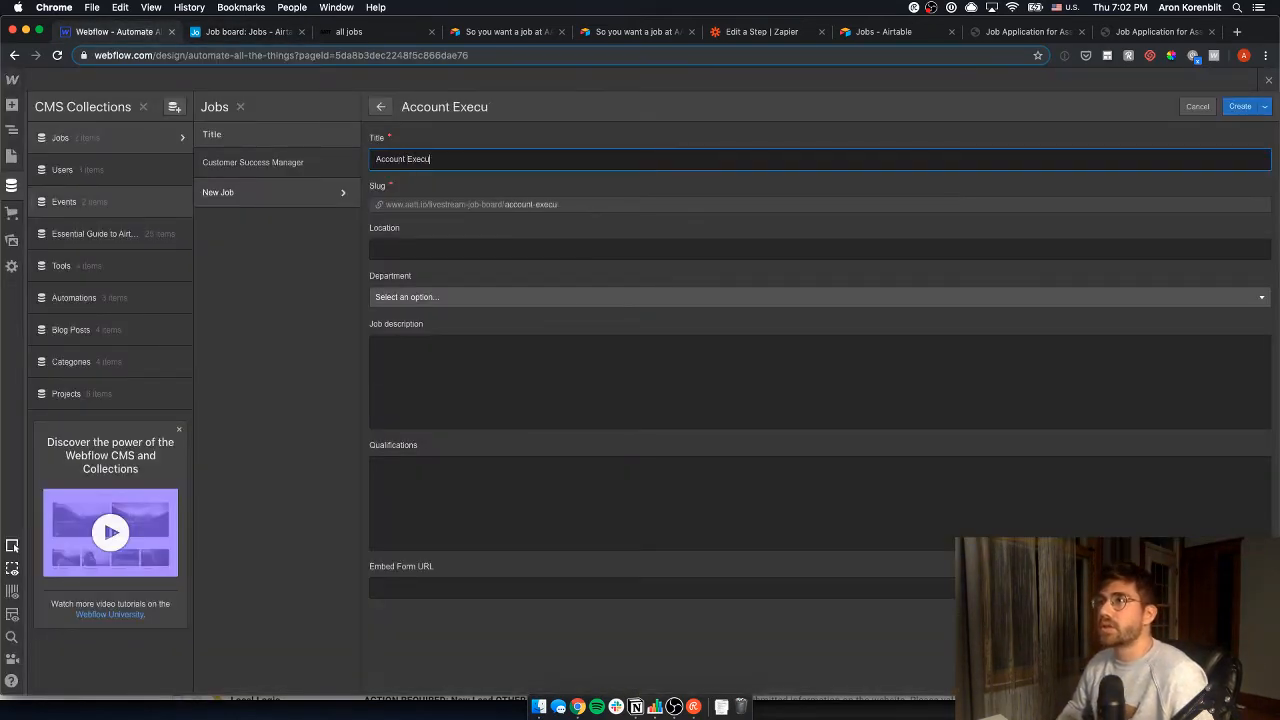
pyautogui.press('Tab')
pyautogui.write('New Yor')
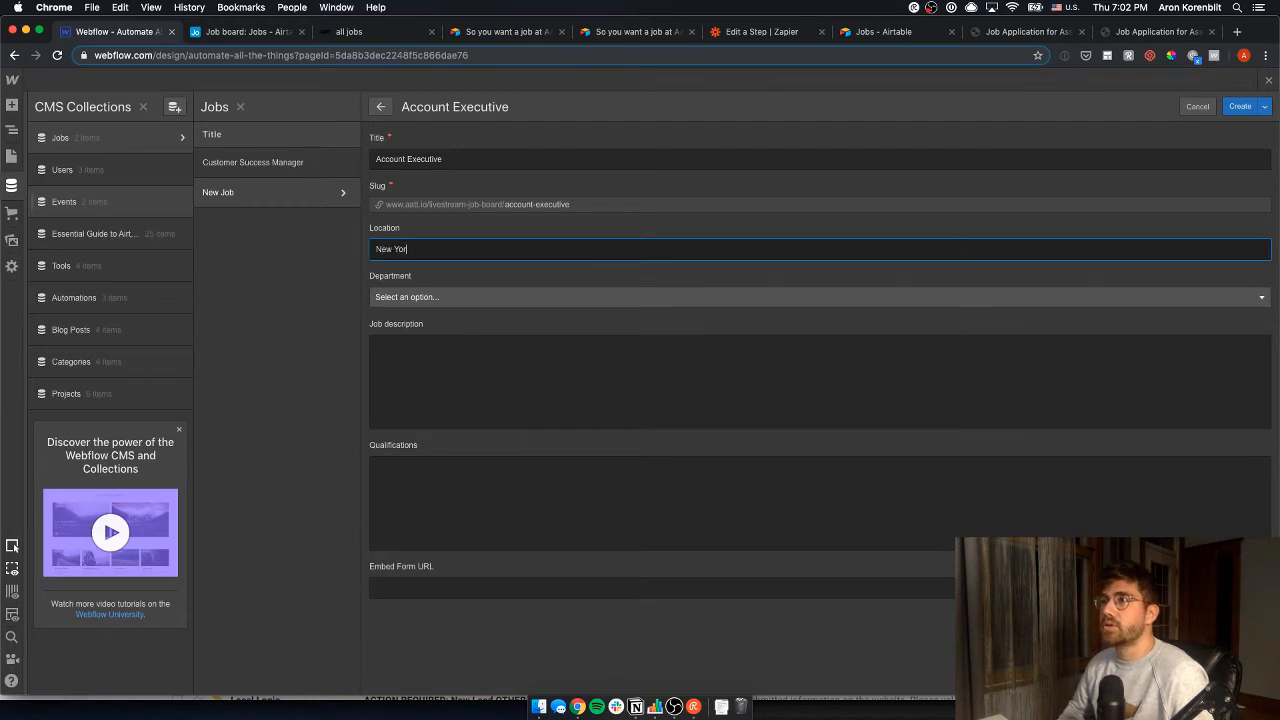
pyautogui.write('k')
pyautogui.click(430, 297)
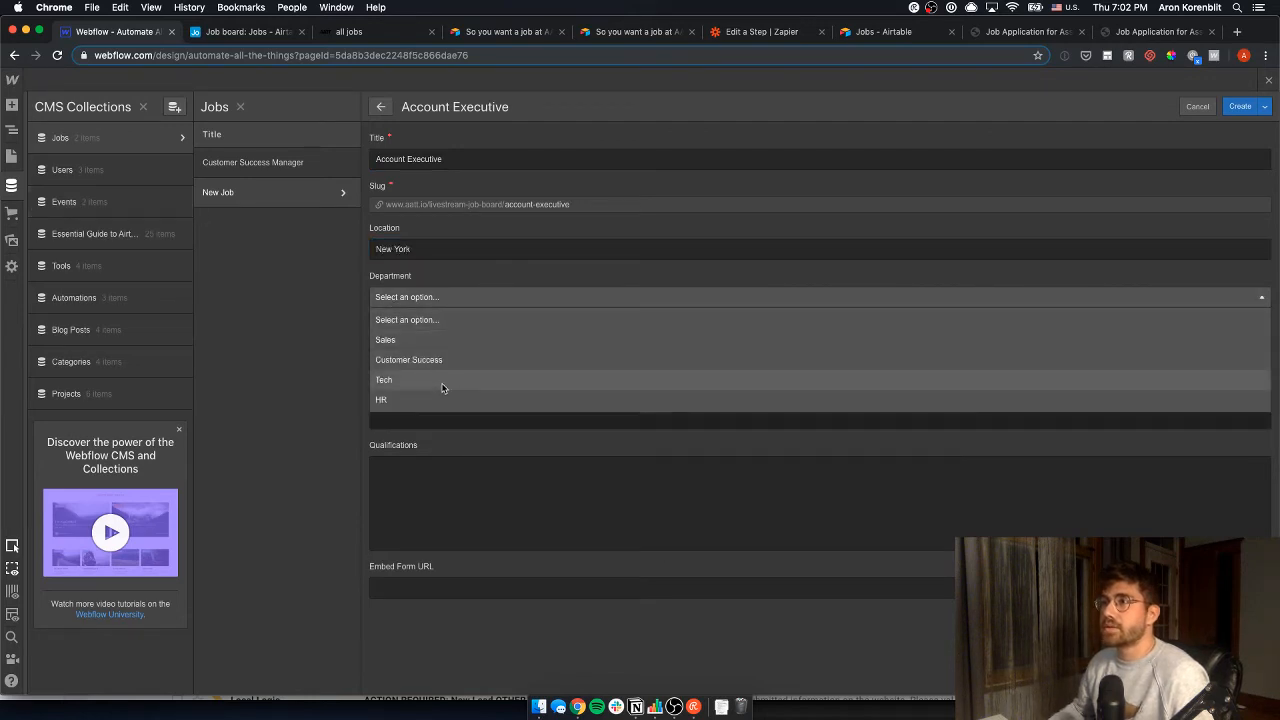
pyautogui.click(431, 340)
# - Paste the job description from Airtable into the Job description field
pyautogui.press('super+2')
pyautogui.click(505, 192)
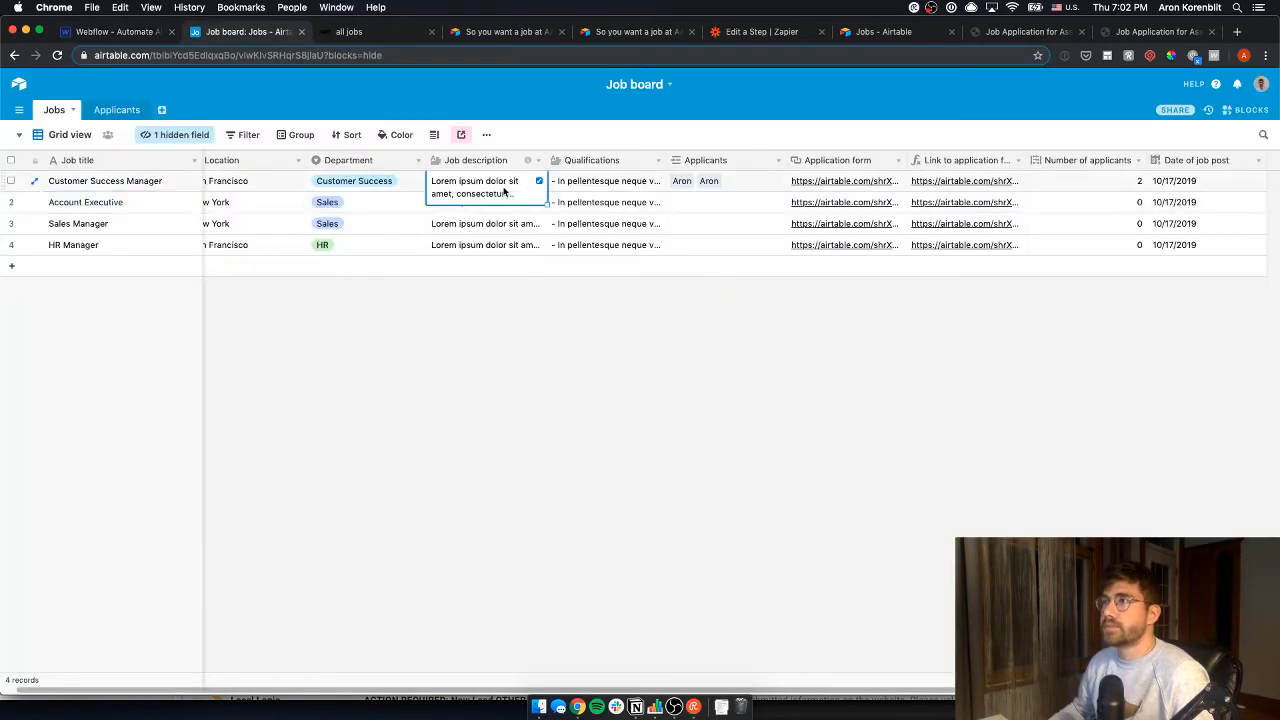
pyautogui.hotkey('ctrl', 'c')
pyautogui.press('super+1')
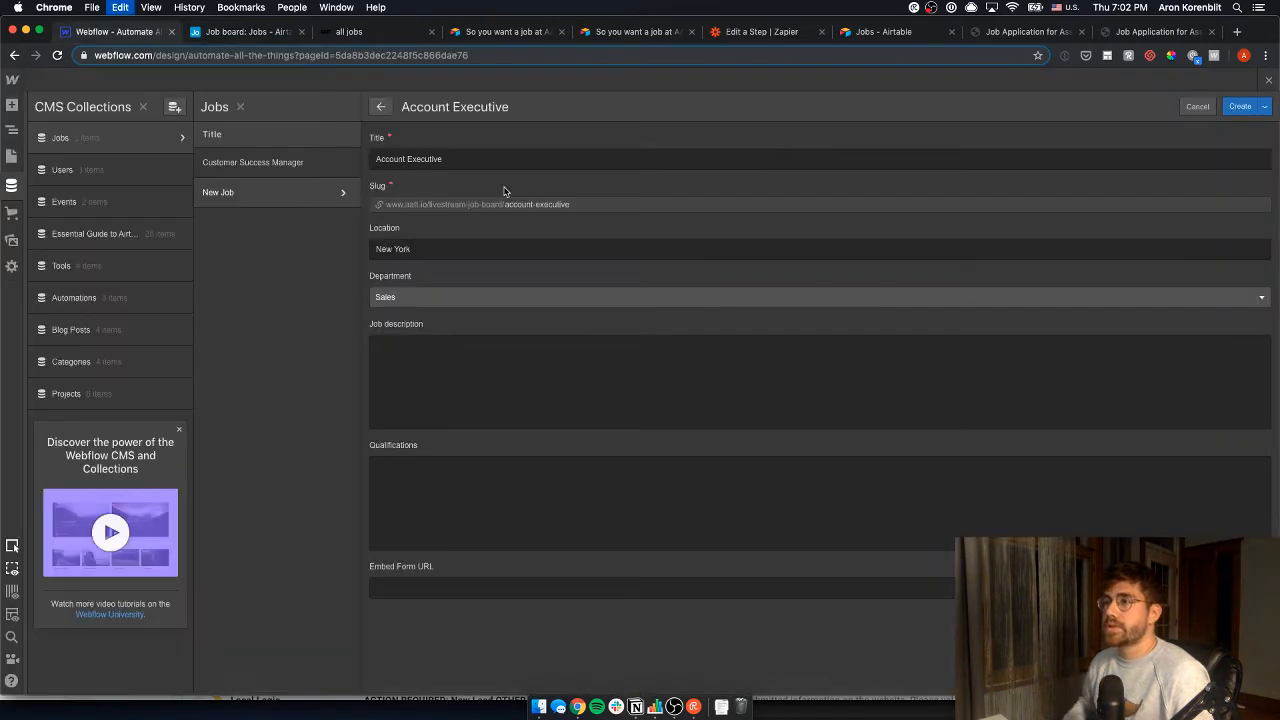
pyautogui.click(489, 390)
pyautogui.press('super+v')
# - Paste the qualifications from Airtable into the Qualifications field
pyautogui.press('super+3')
pyautogui.press('super+4')
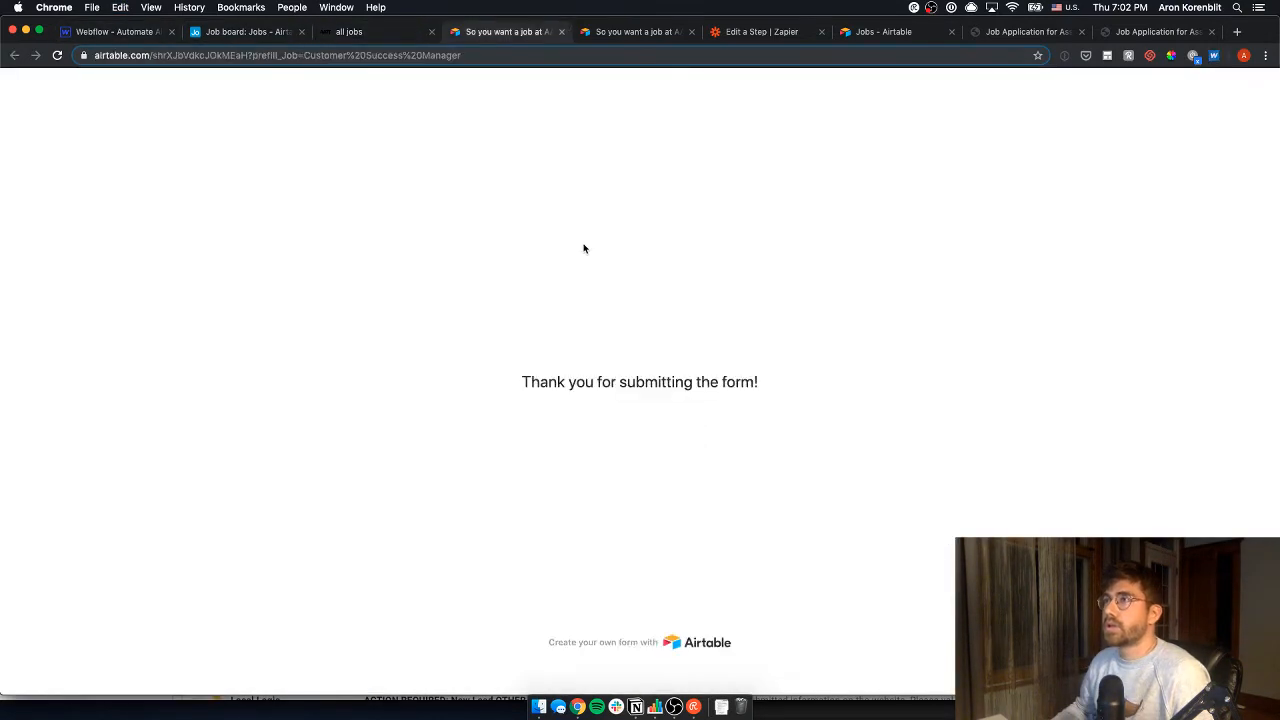
pyautogui.press('super+2')
pyautogui.click(607, 183)
pyautogui.press('super+c')
pyautogui.press('super+1')
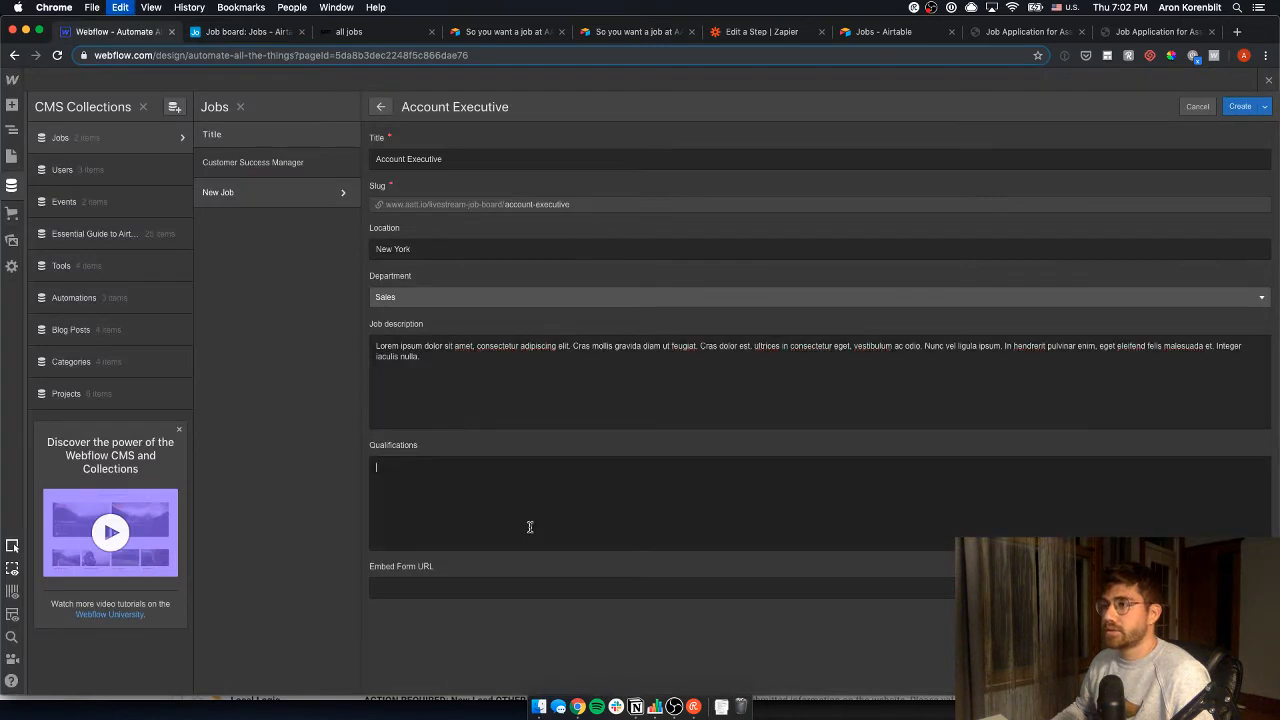
pyautogui.press('super+v')
# - Paste the Airtable application form link into Embed Form URL and create the job
pyautogui.press('super+3')
pyautogui.press('super+2')
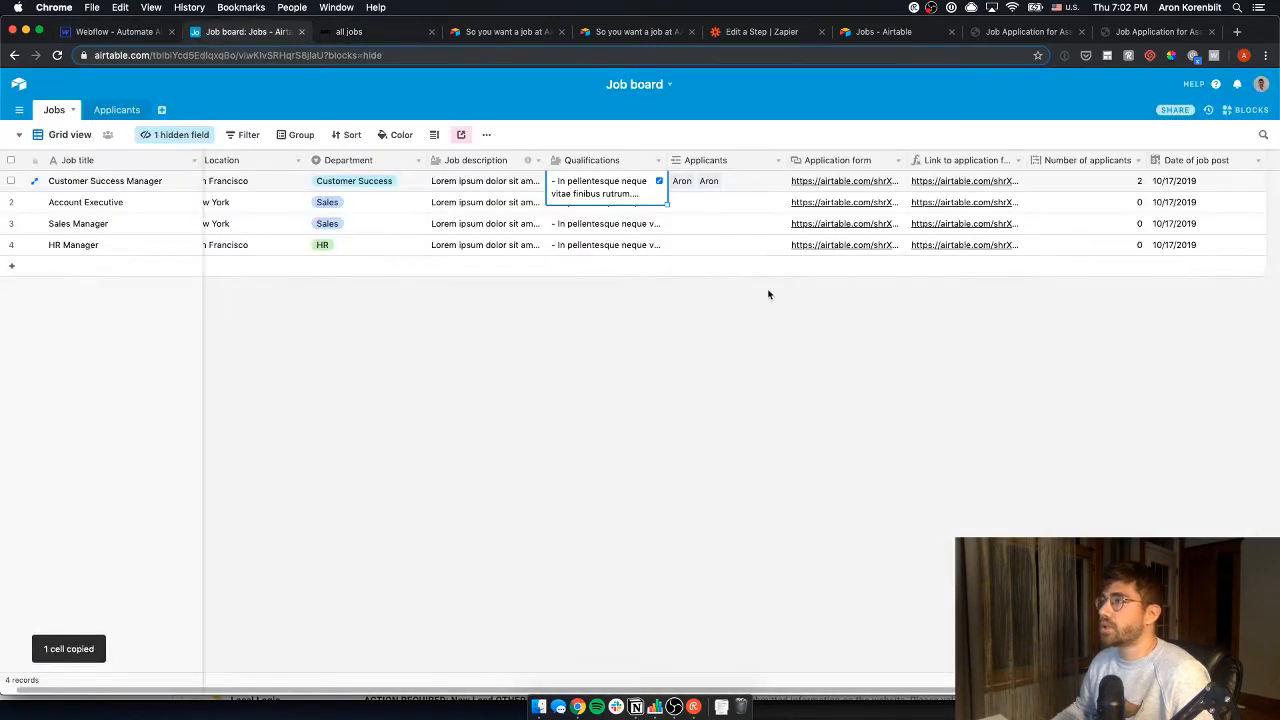
pyautogui.click(960, 181)
pyautogui.press('super+c')
pyautogui.press('super+1')
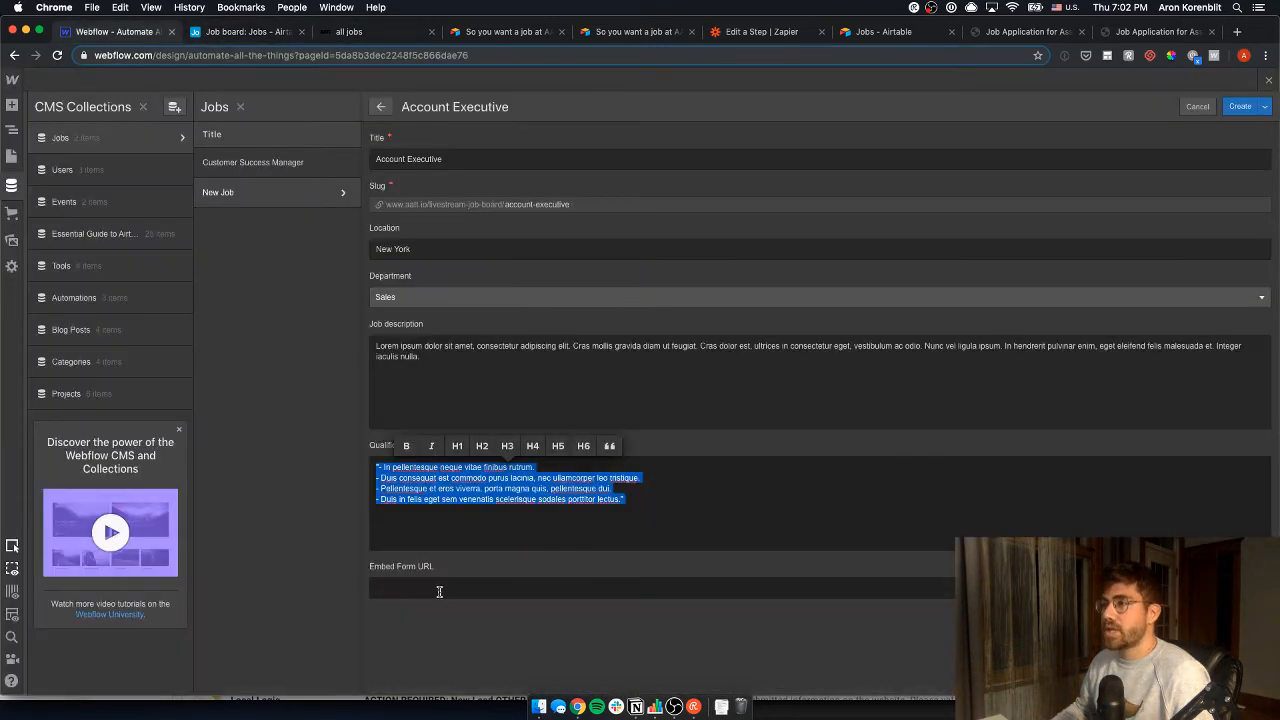
pyautogui.click(439, 591)
pyautogui.press('super+v')
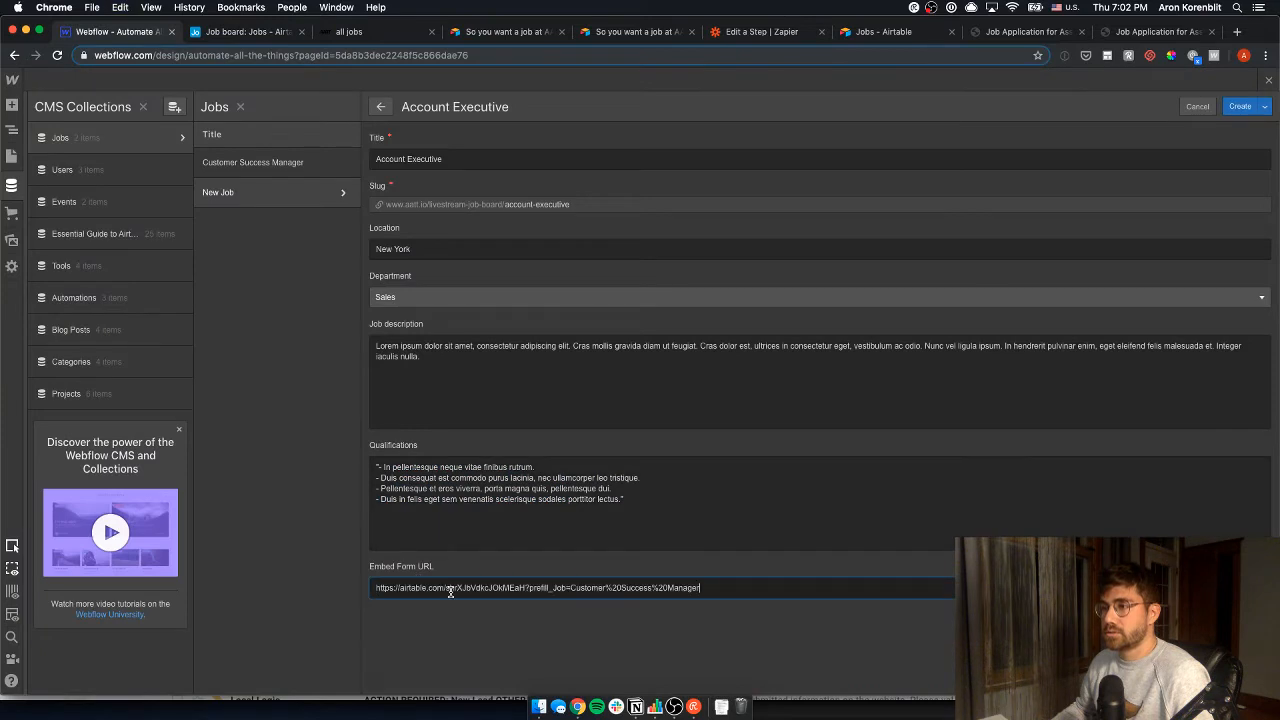
pyautogui.click(378, 466)
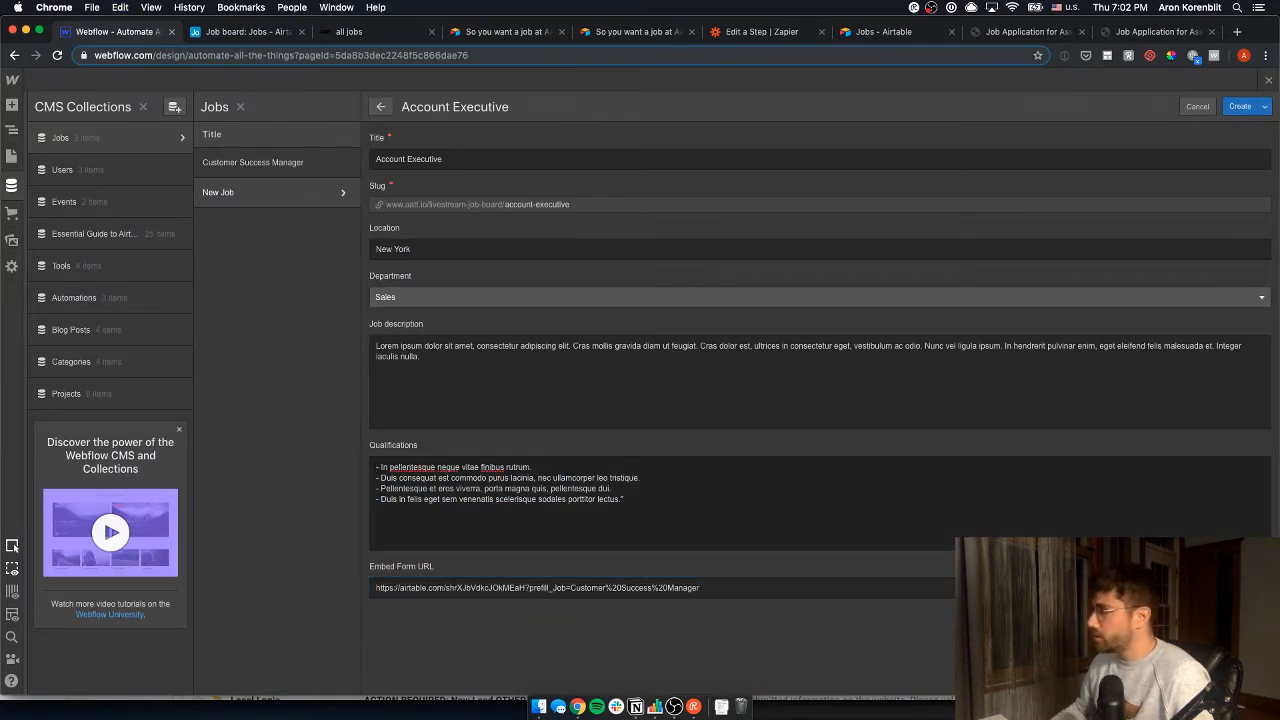
pyautogui.click(1240, 106)
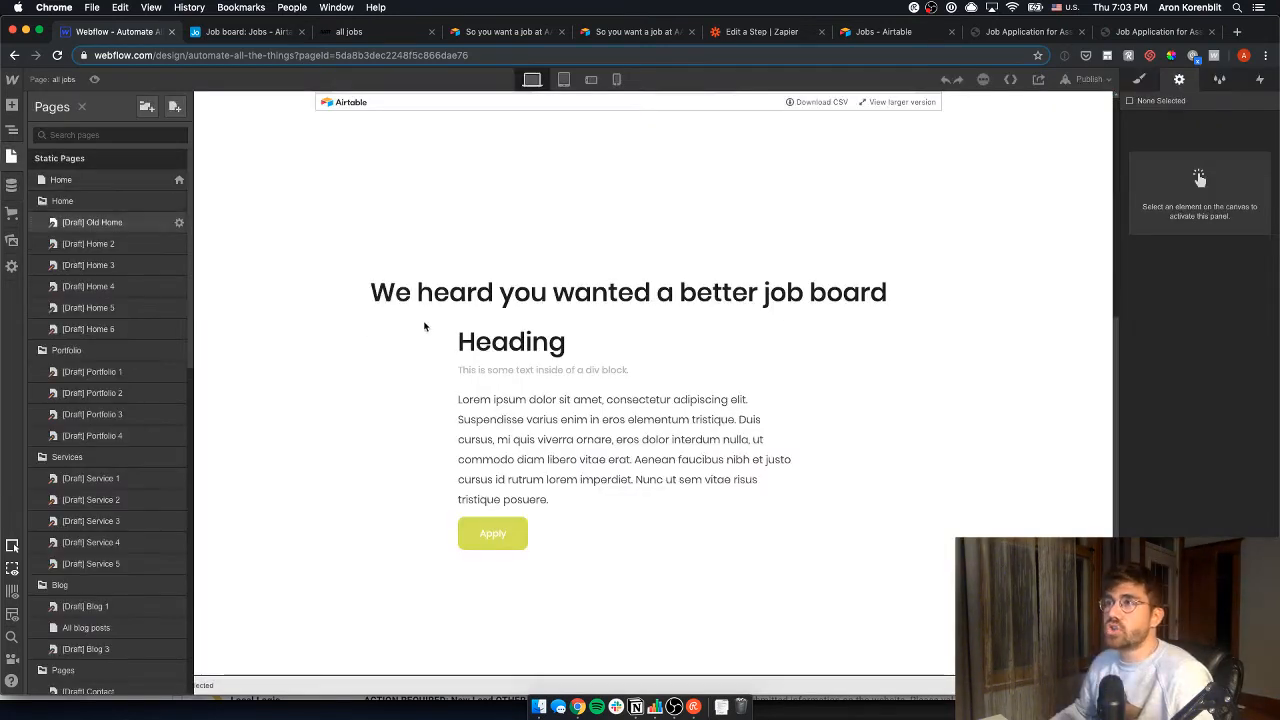
# - Close the CMS panel and view the all jobs page
pyautogui.click(11, 160)
pyautogui.scroll(-2, 737, 329)
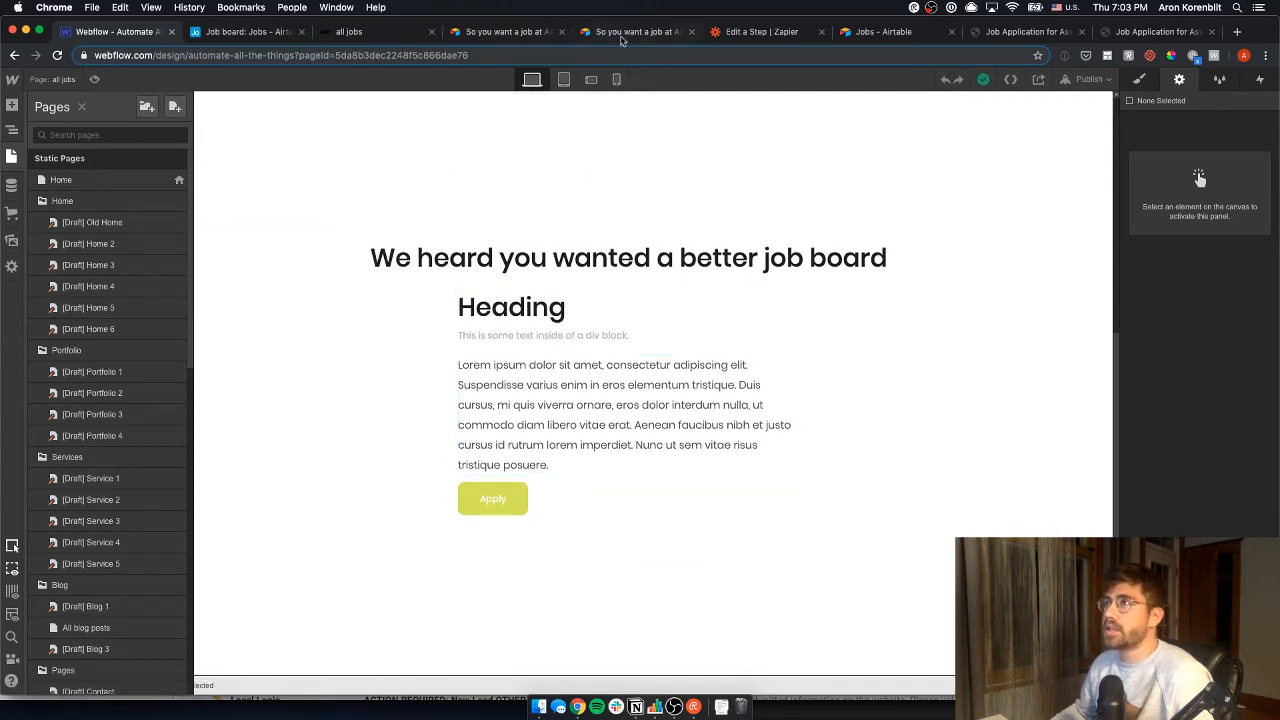
# - Scroll Airtable's careers page down to the NYC listing, then return to the Webflow Designer
pyautogui.click(897, 33)
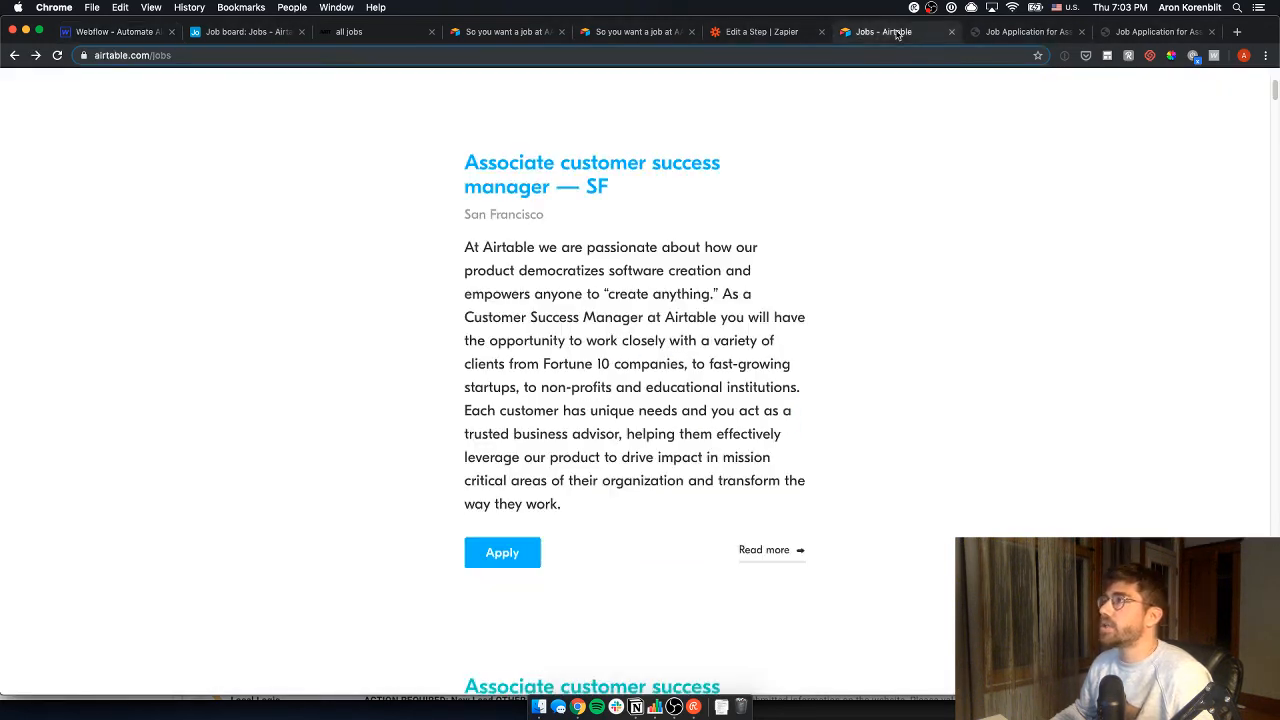
pyautogui.scroll(-9, 617, 523)
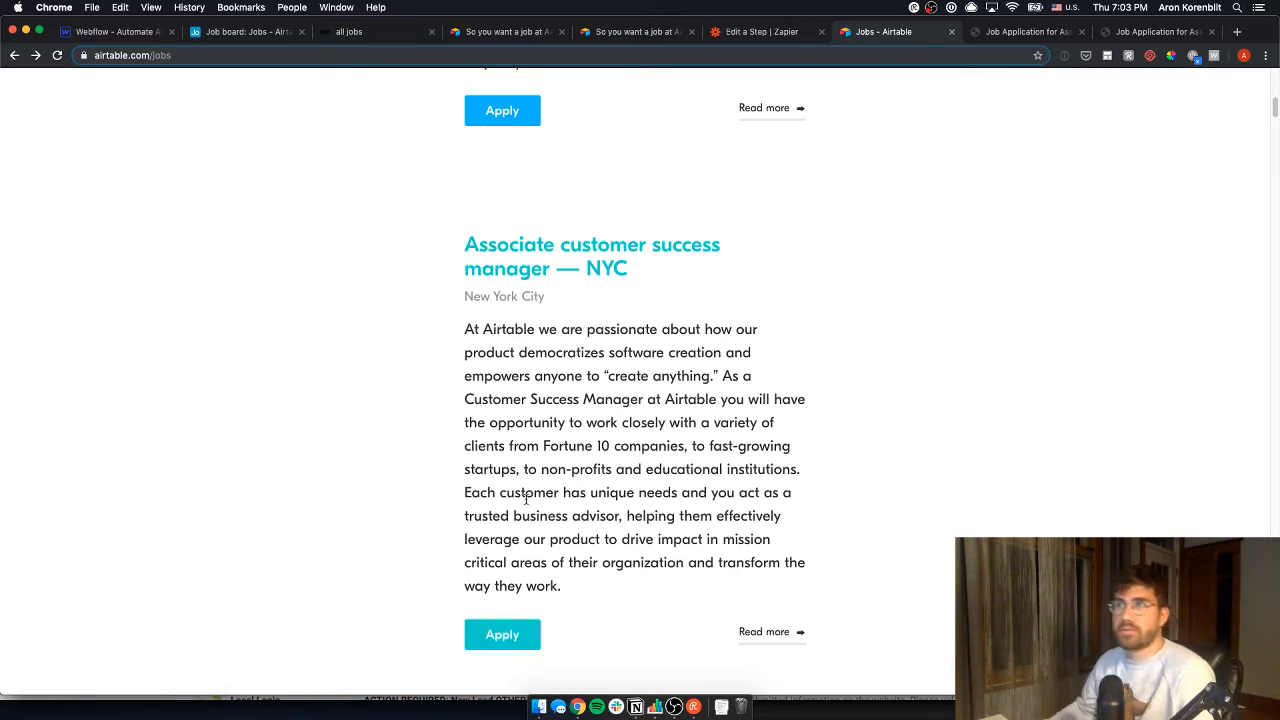
pyautogui.press('super+1')
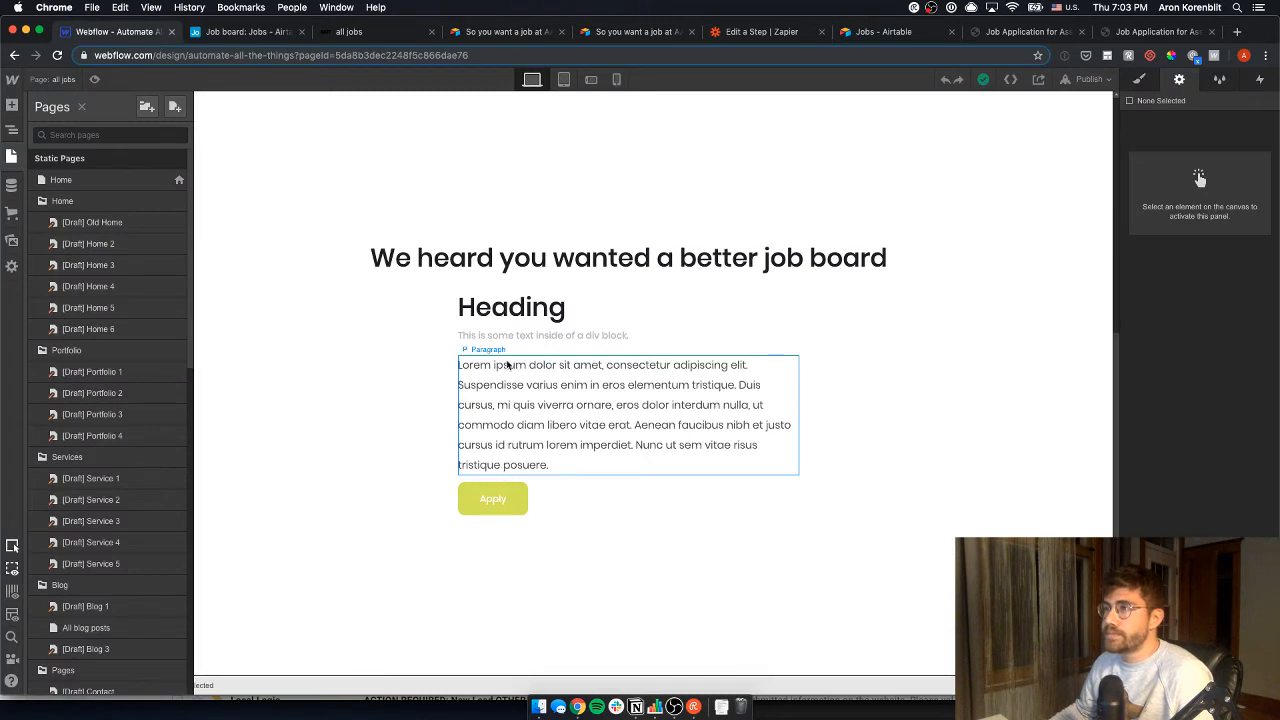
# - Add a Collection List inside the Container and connect it to the Jobs collection
pyautogui.click(505, 305)
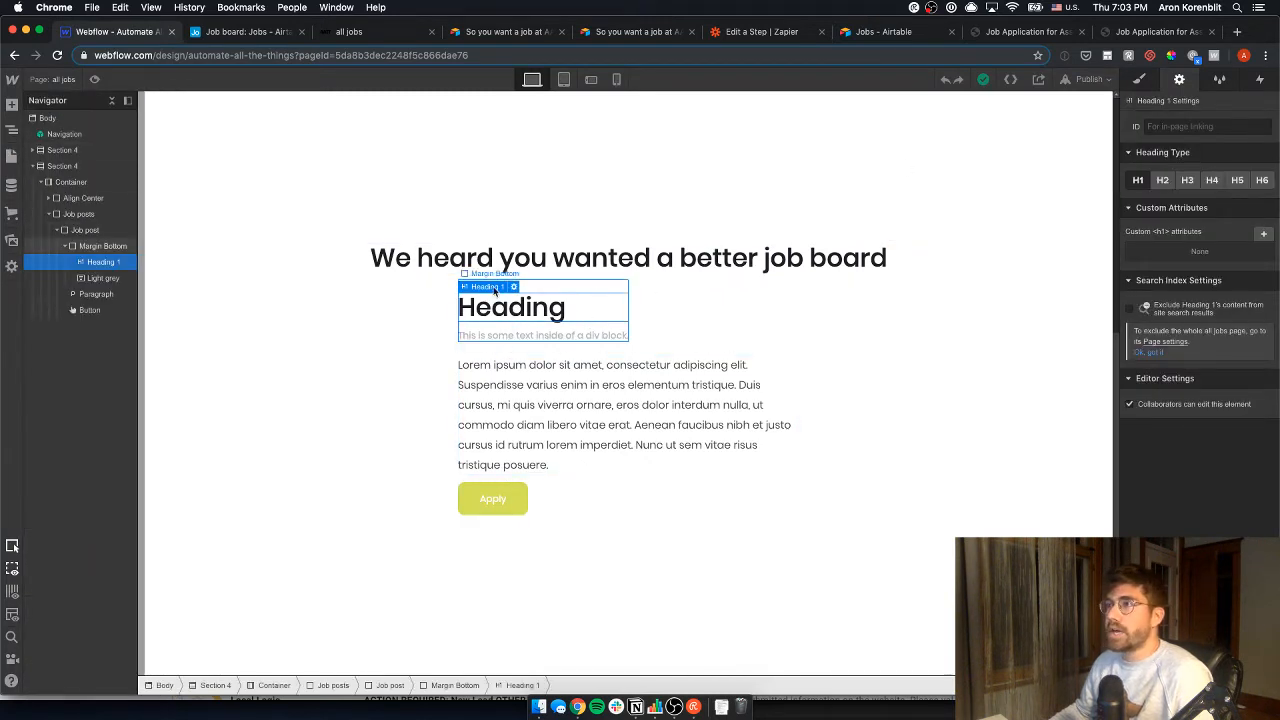
pyautogui.click(12, 105)
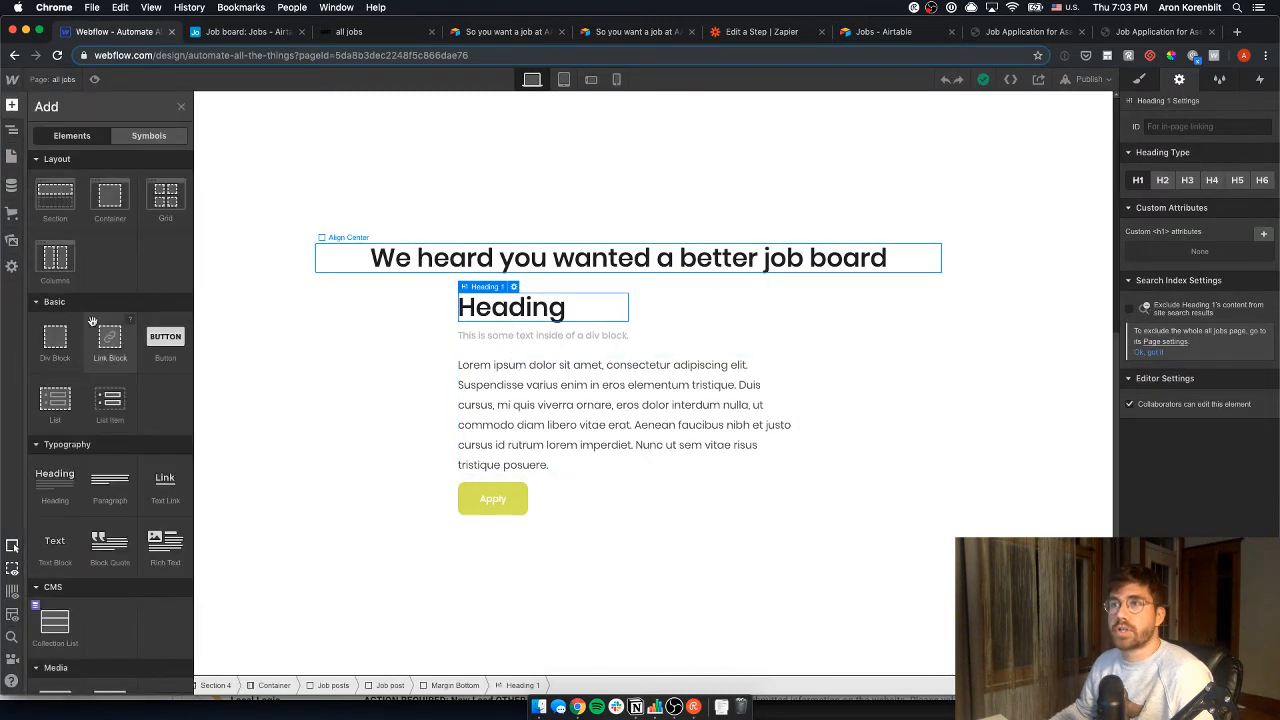
pyautogui.scroll(-3, 100, 380)
pyautogui.moveTo(51, 458); pyautogui.dragTo(520, 550)
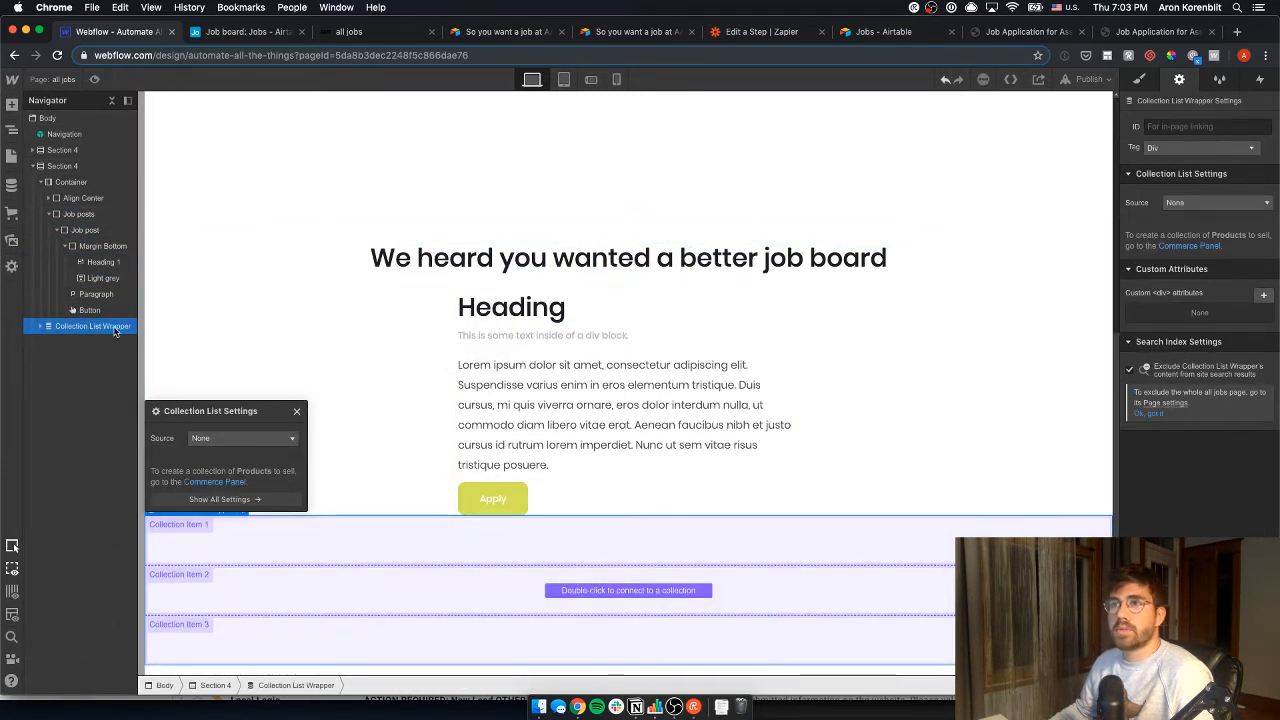
pyautogui.moveTo(115, 332); pyautogui.dragTo(72, 200)
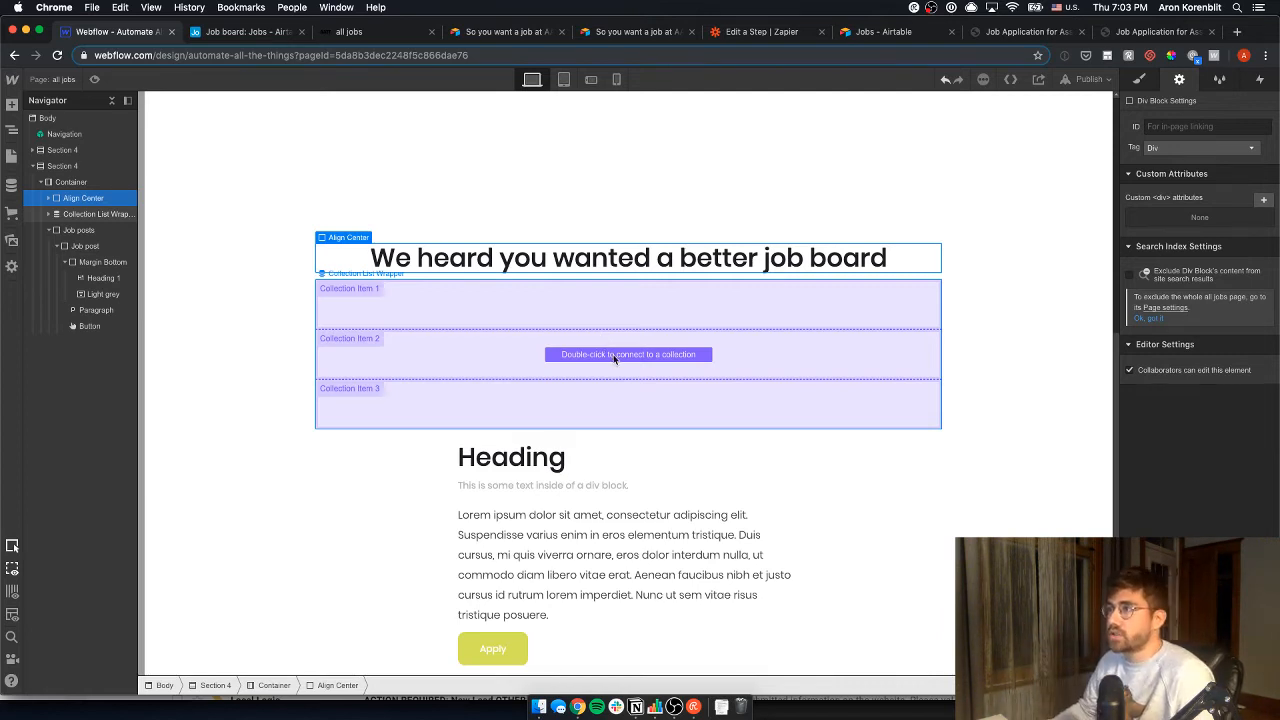
pyautogui.doubleClick(615, 358)
pyautogui.click(385, 471)
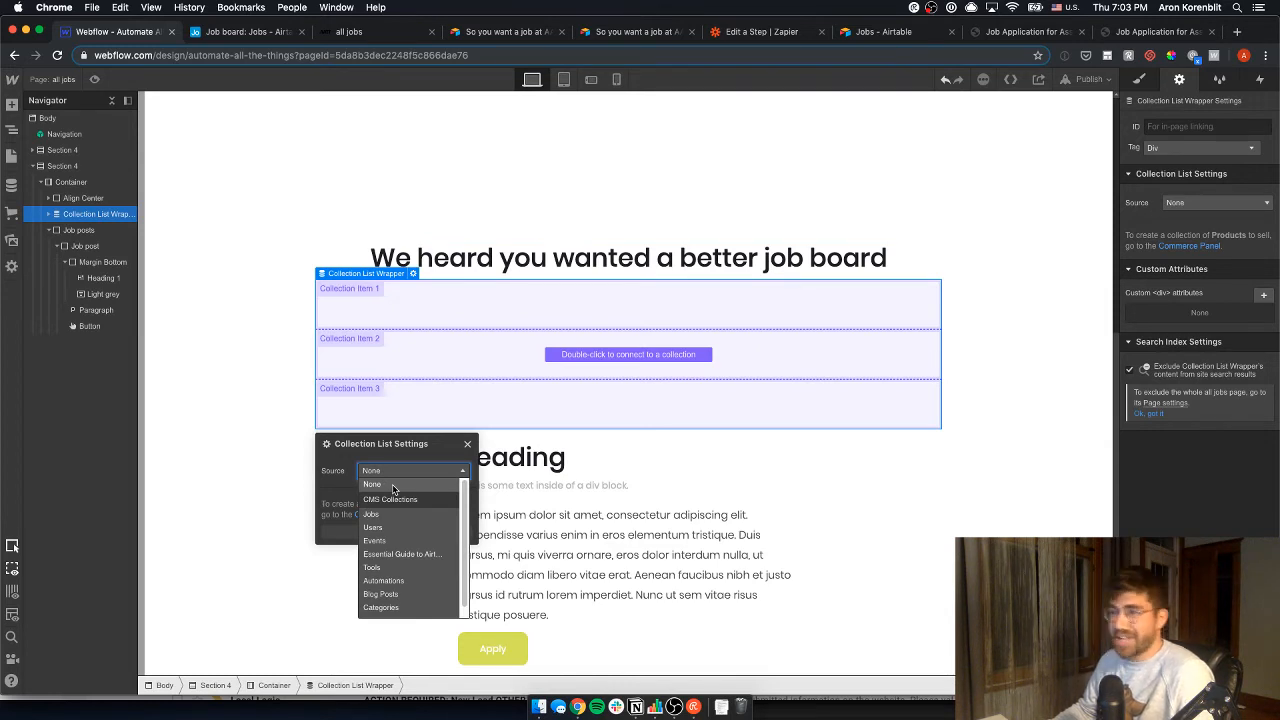
pyautogui.click(403, 514)
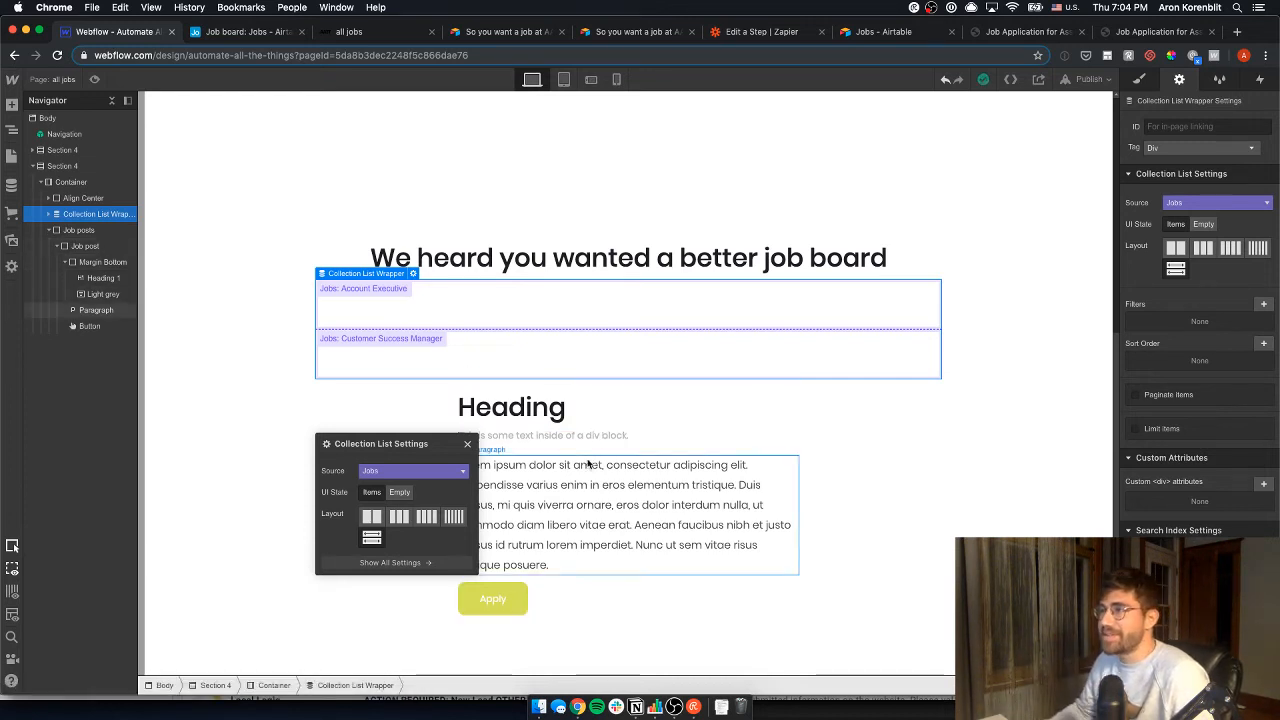
# - Move the Job post block into the Collection Item
pyautogui.click(556, 405)
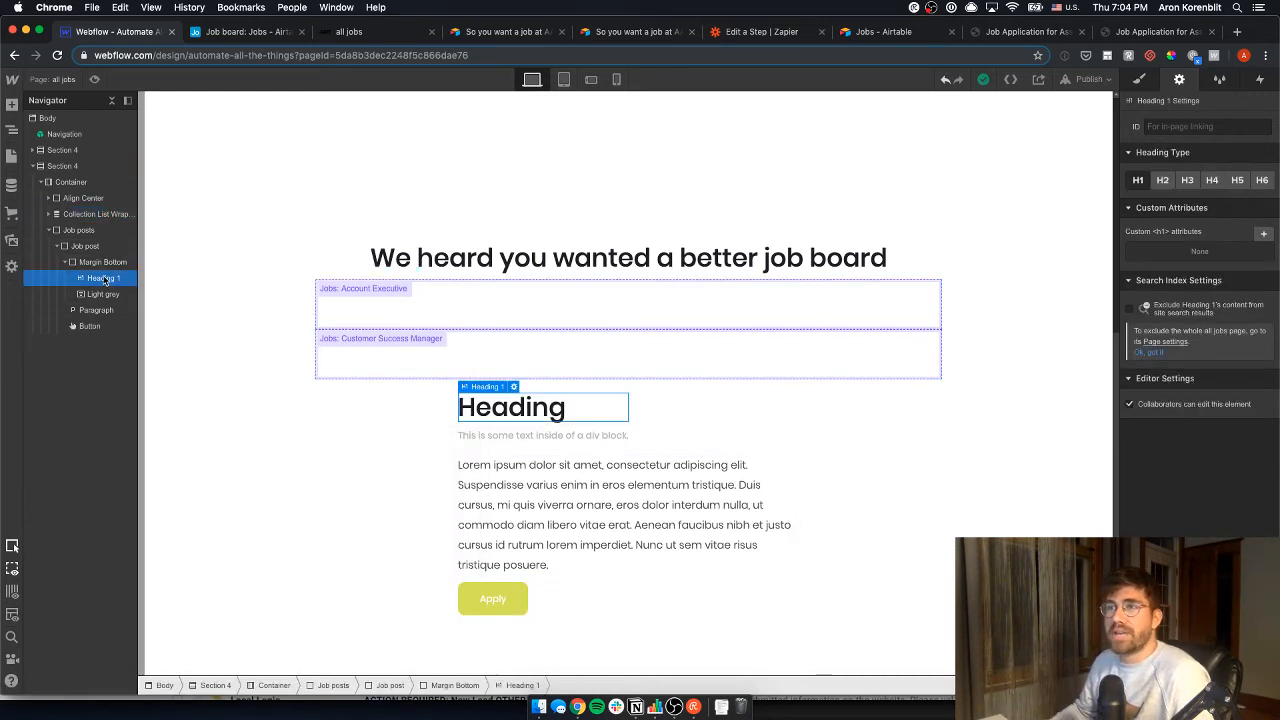
pyautogui.click(88, 246)
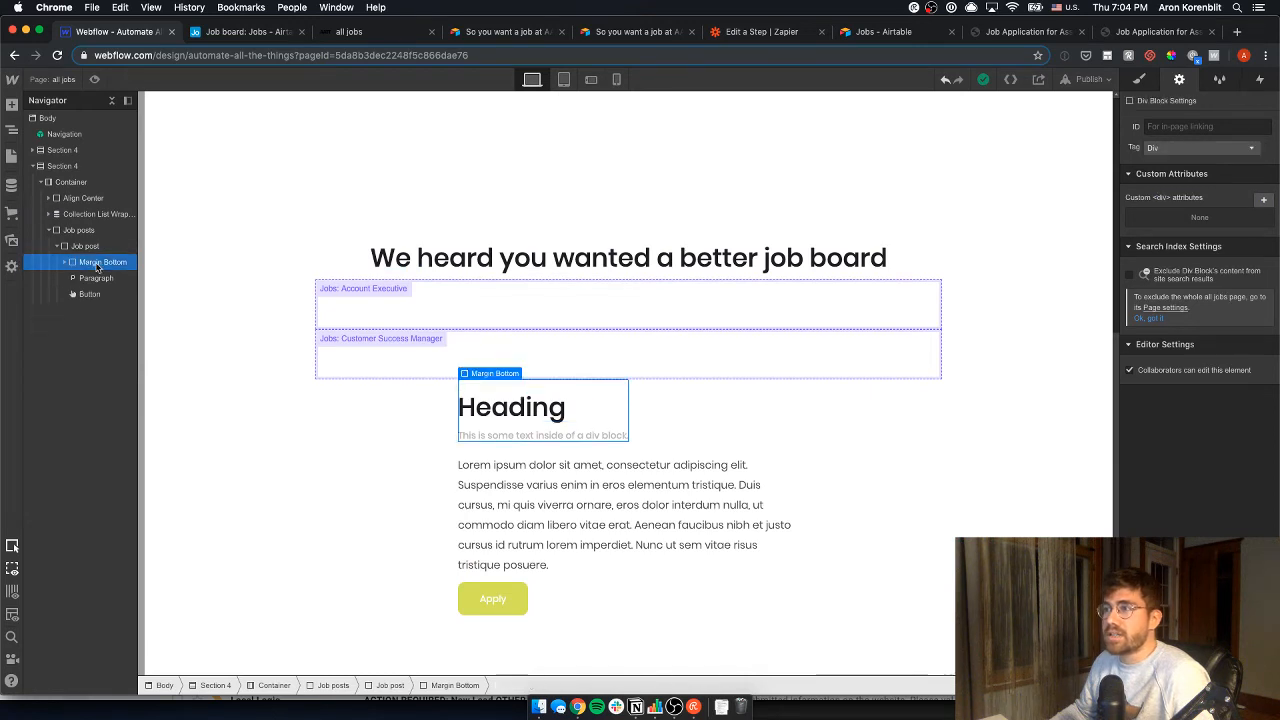
pyautogui.moveTo(90, 246); pyautogui.dragTo(518, 302)
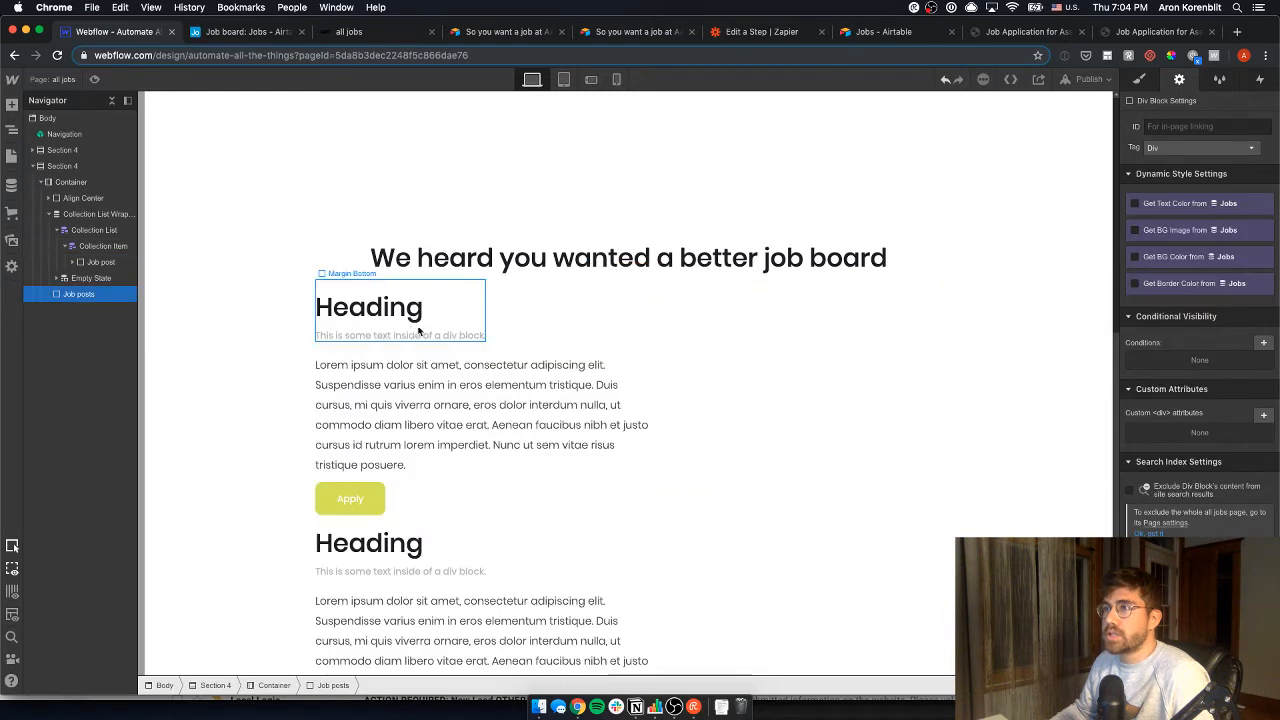
pyautogui.scroll(-1, 529, 466)
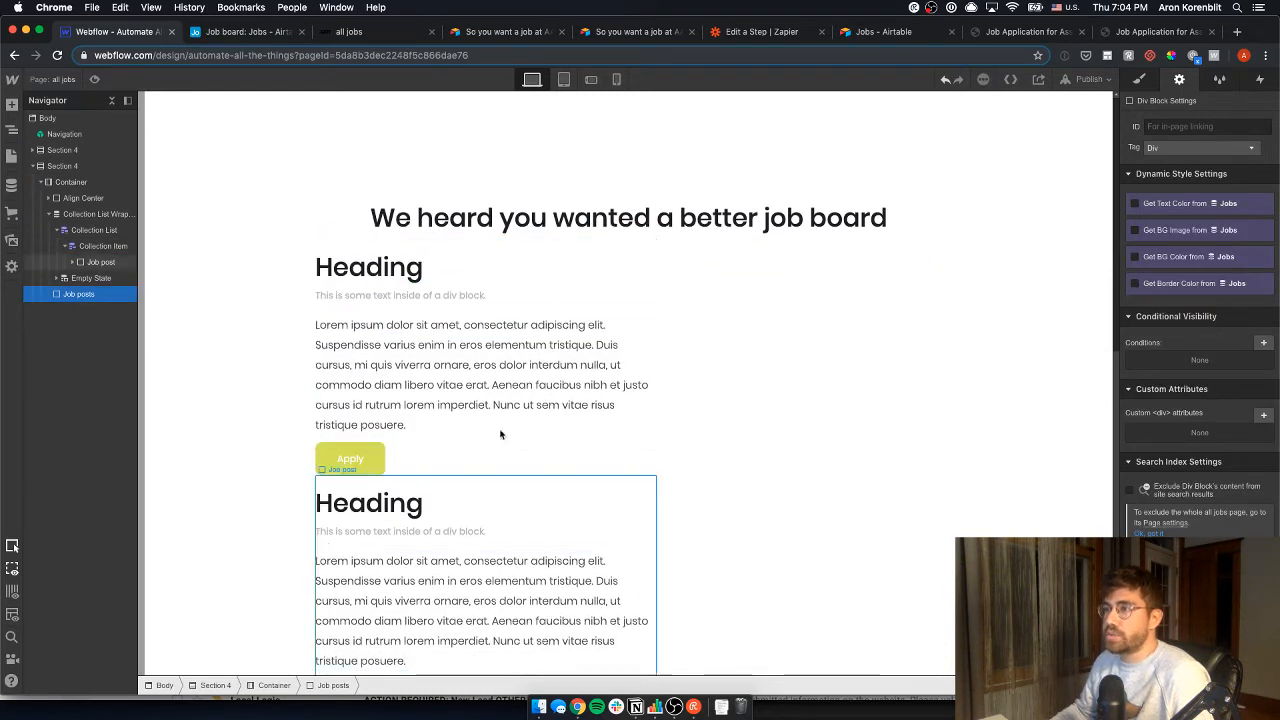
# - Bind the job post heading to the Jobs Title field
pyautogui.click(404, 270)
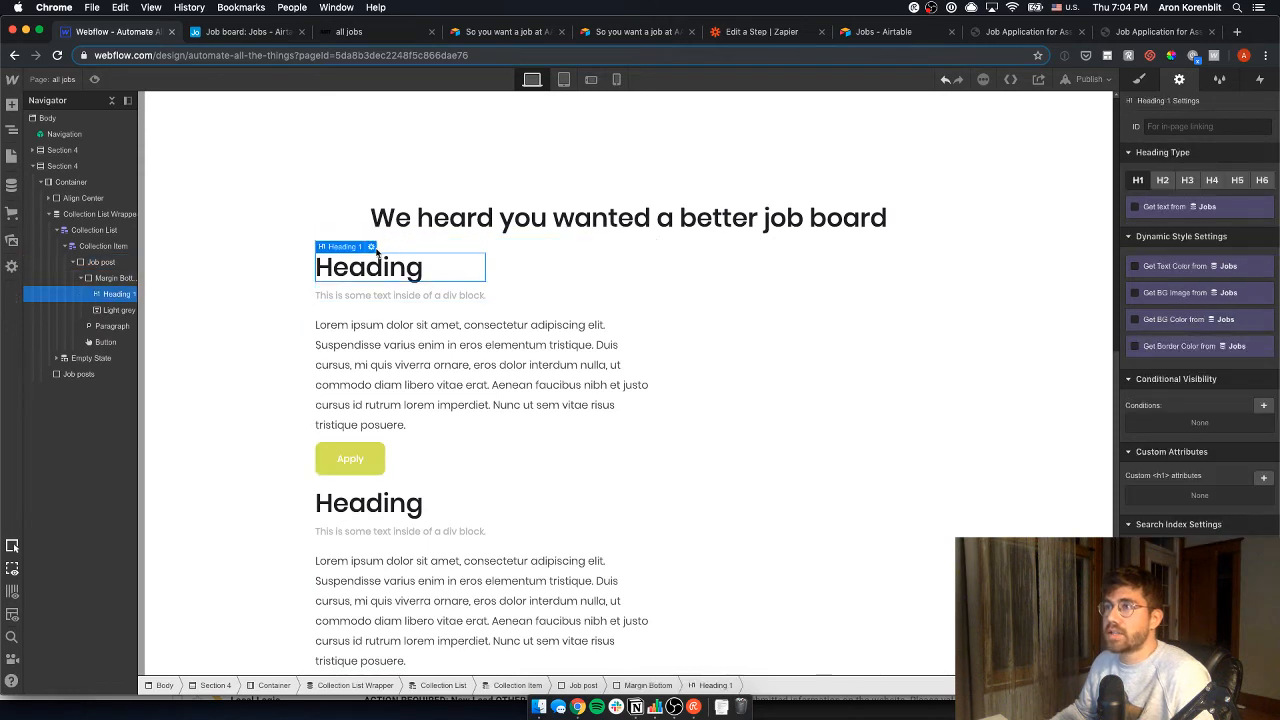
pyautogui.press('Return')
pyautogui.click(354, 358)
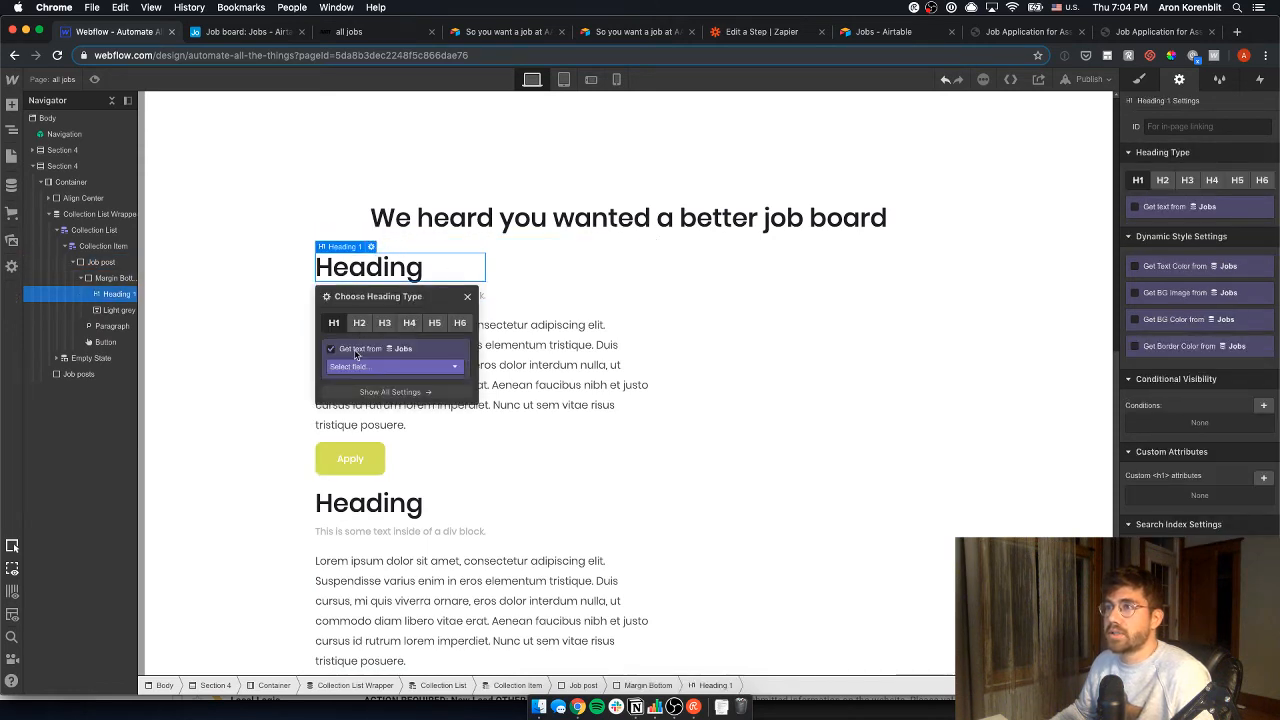
pyautogui.click(405, 366)
pyautogui.click(409, 394)
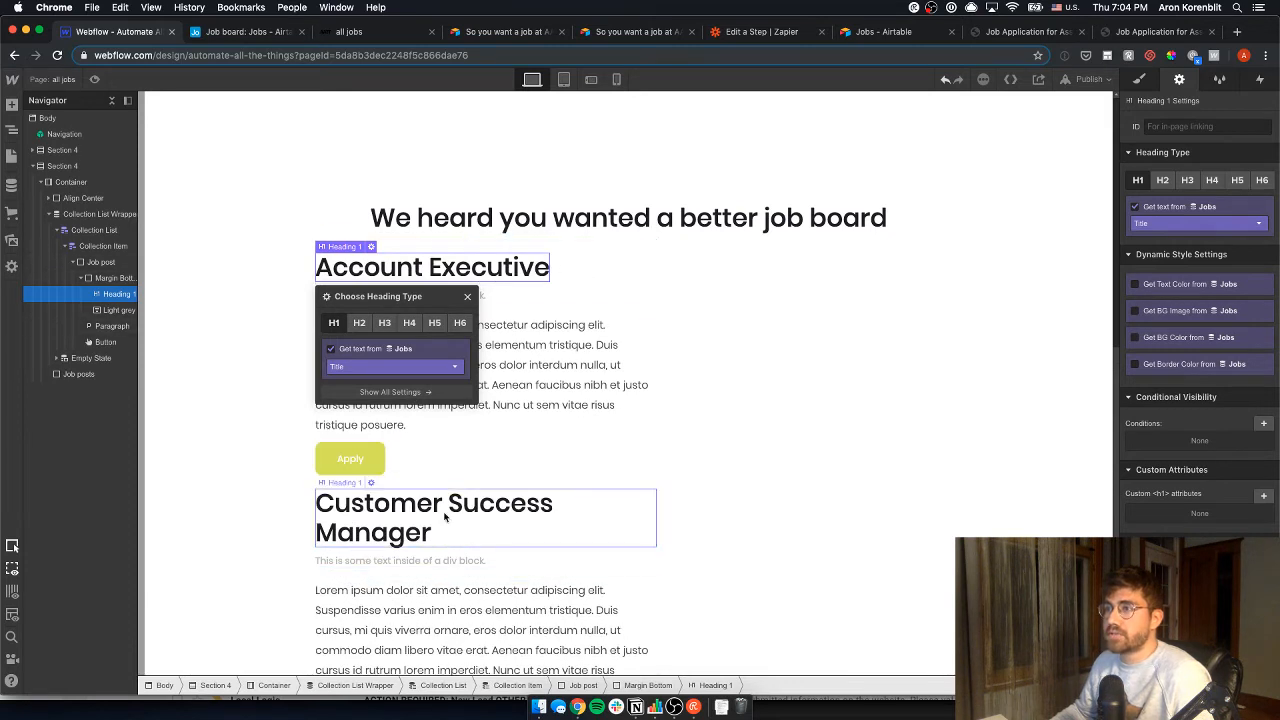
pyautogui.click(530, 373)
# - Bind the grey text under the heading to the Jobs Location field
pyautogui.click(458, 305)
pyautogui.click(455, 296)
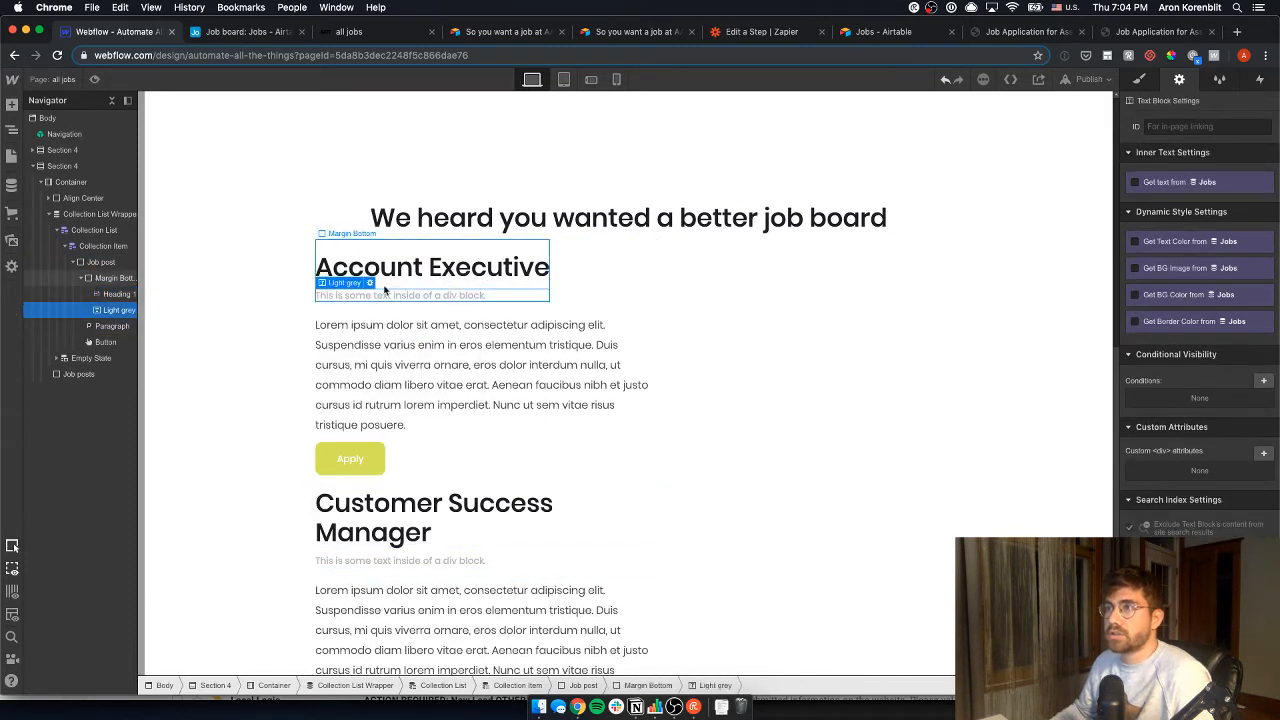
pyautogui.click(369, 283)
pyautogui.click(381, 361)
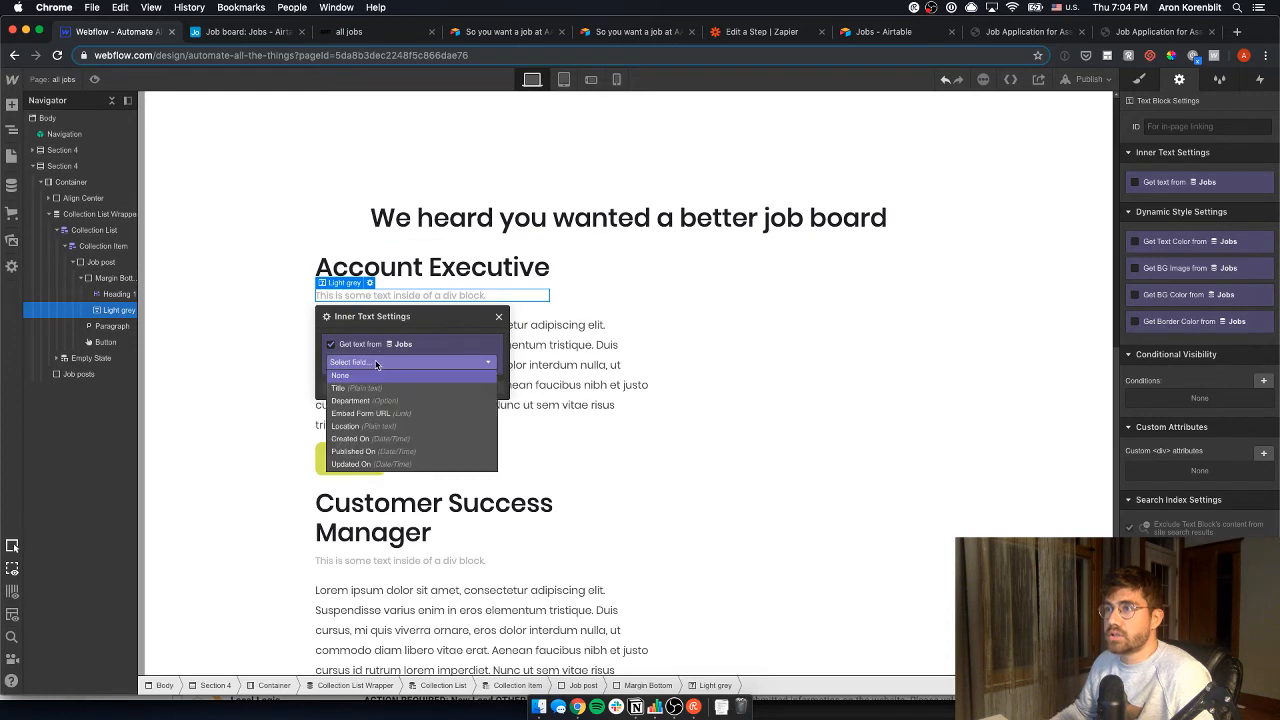
pyautogui.click(385, 440)
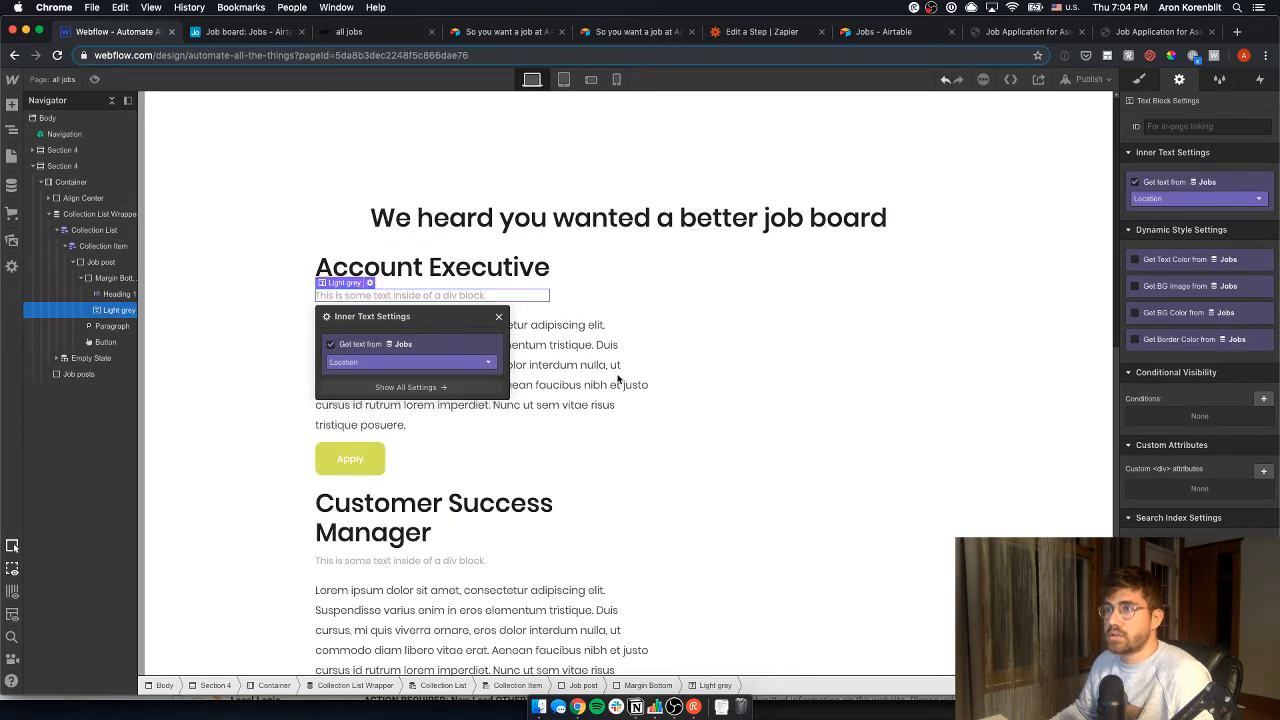
pyautogui.click(718, 362)
# - Look for a Jobs description field for the Lorem ipsum paragraph, leaving it unbound
pyautogui.click(436, 366)
pyautogui.click(397, 386)
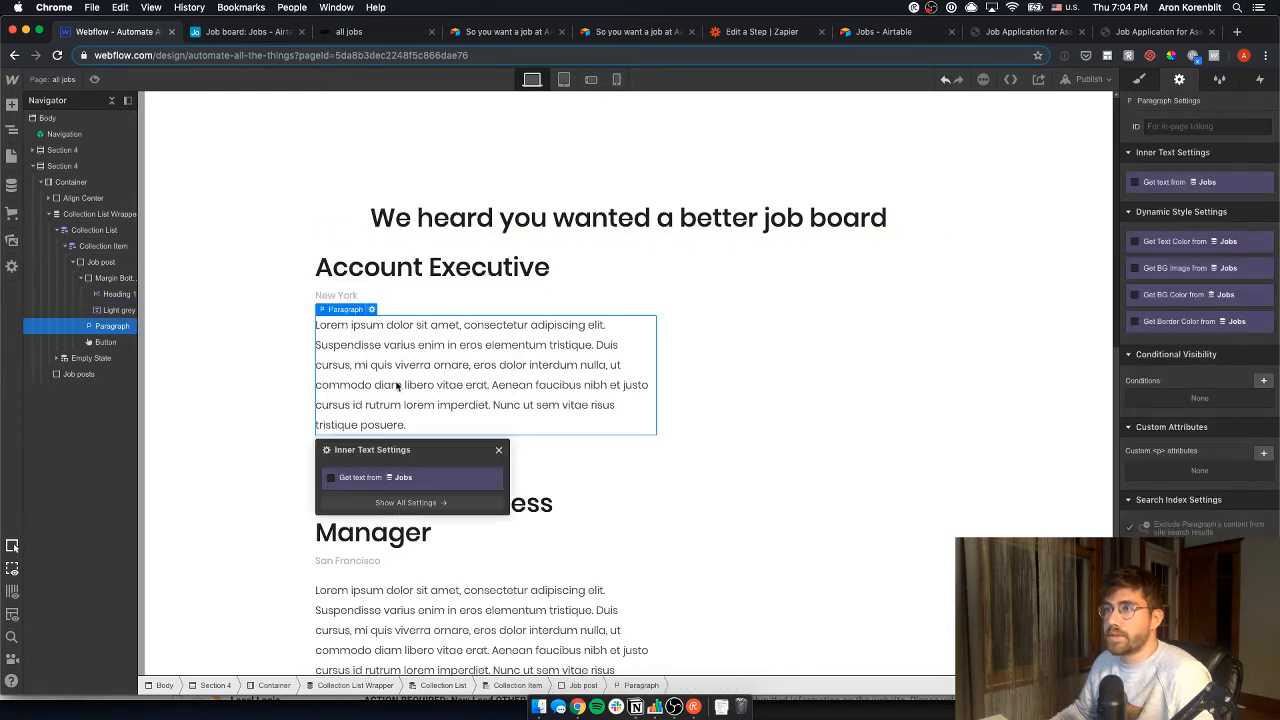
pyautogui.click(375, 476)
pyautogui.click(402, 496)
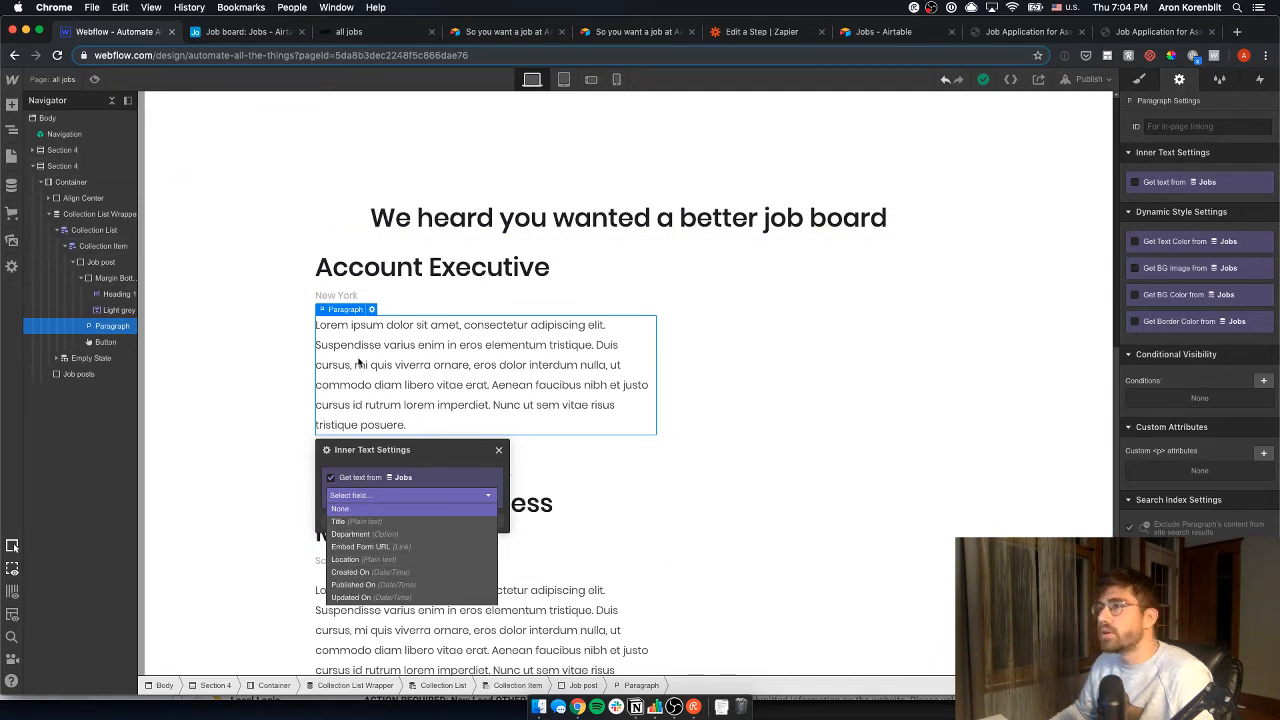
pyautogui.click(338, 335)
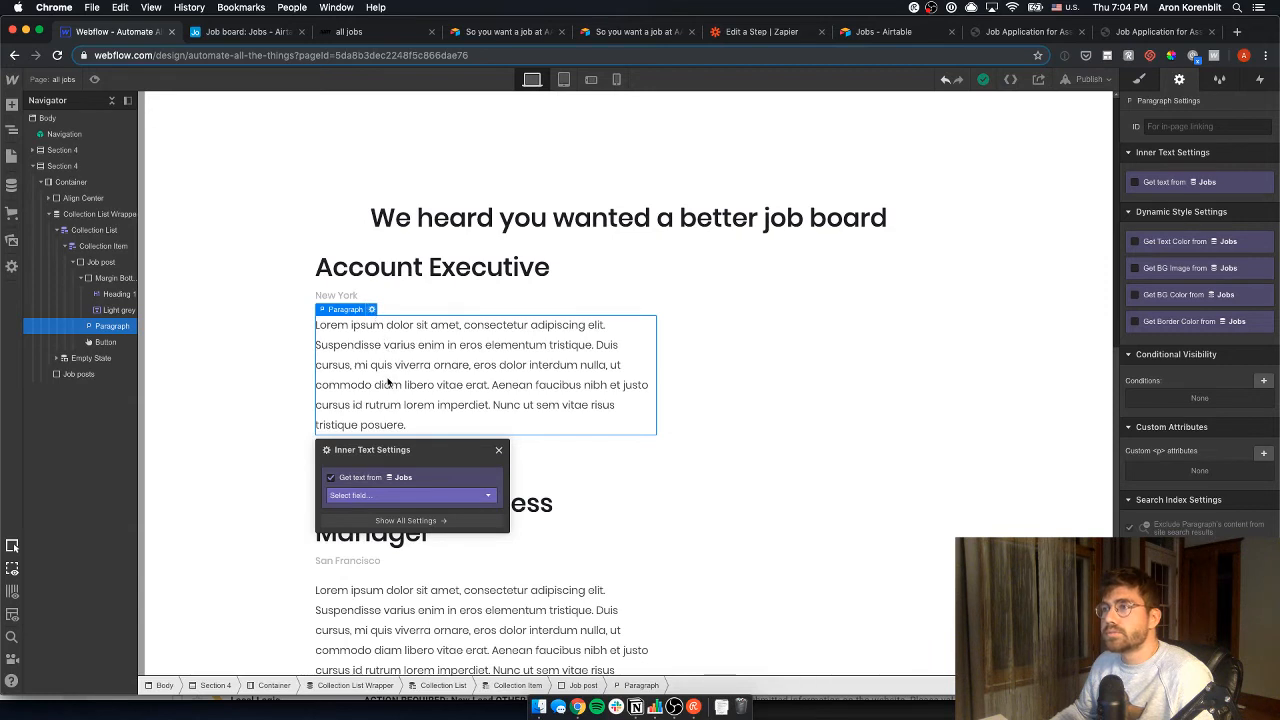
pyautogui.click(385, 494)
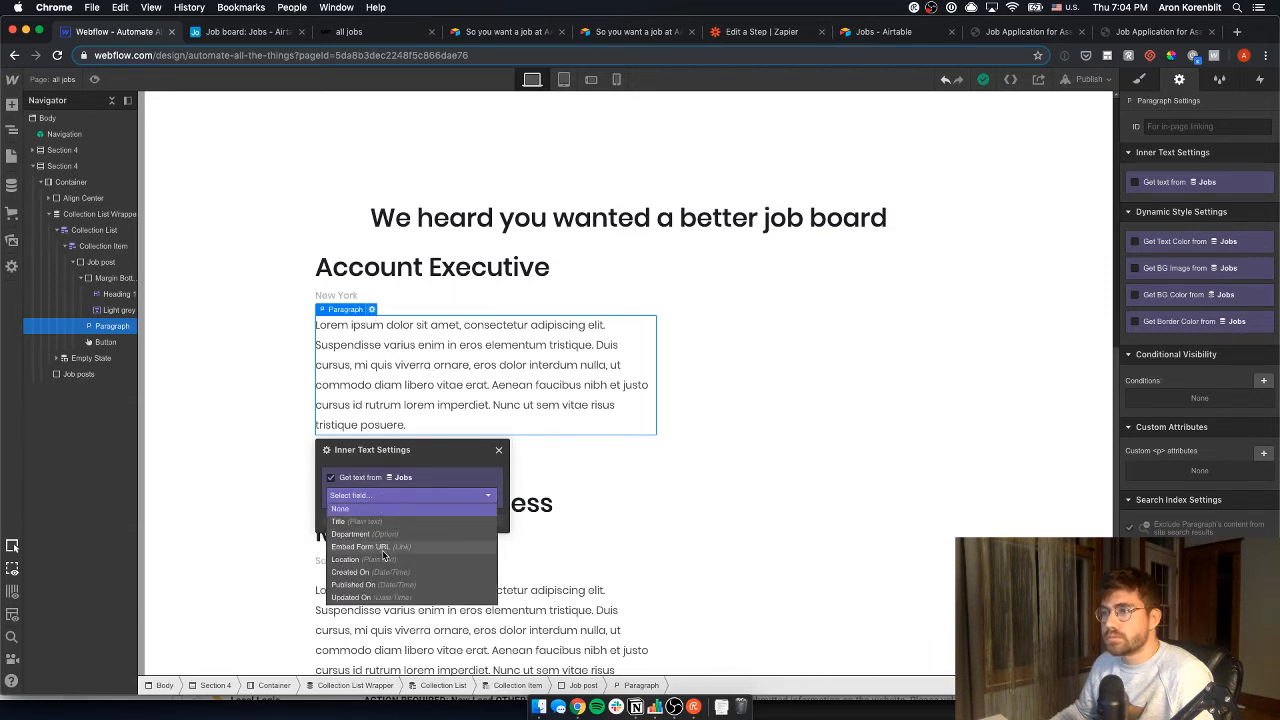
pyautogui.click(102, 246)
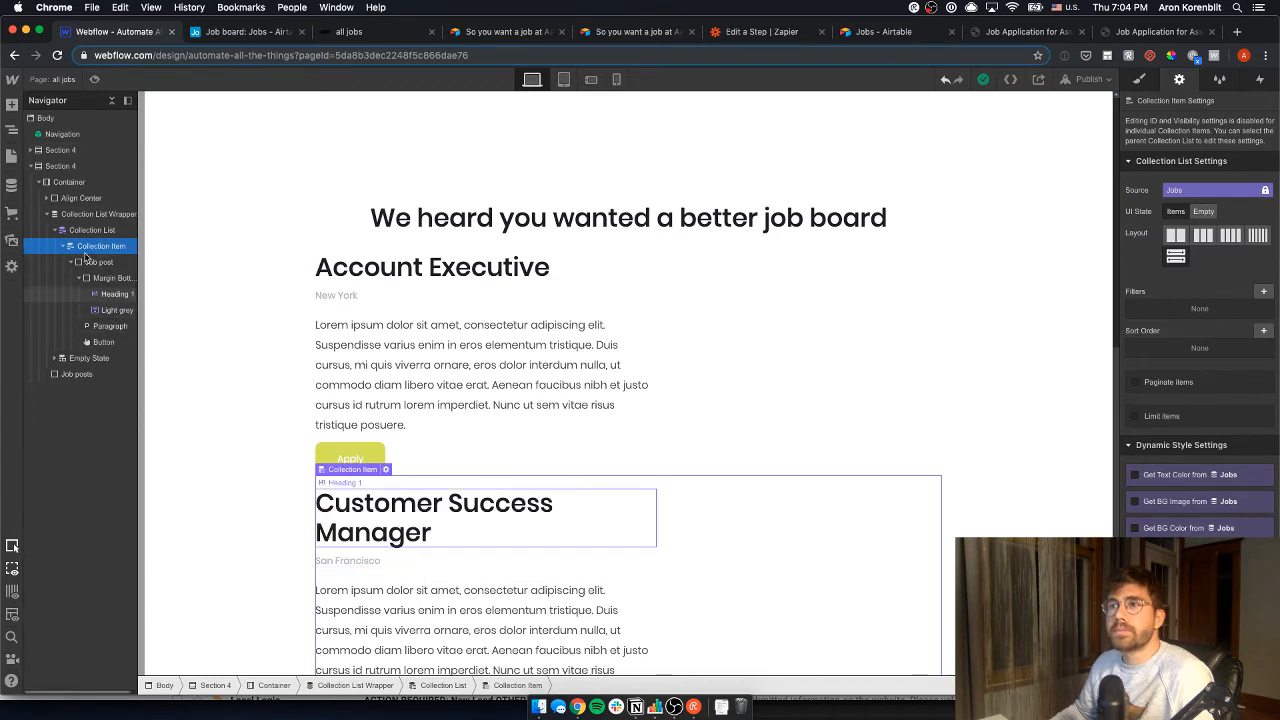
# - Open the Jobs Template page and review the Jobs collection's fields
pyautogui.click(9, 156)
pyautogui.scroll(-6, 110, 400)
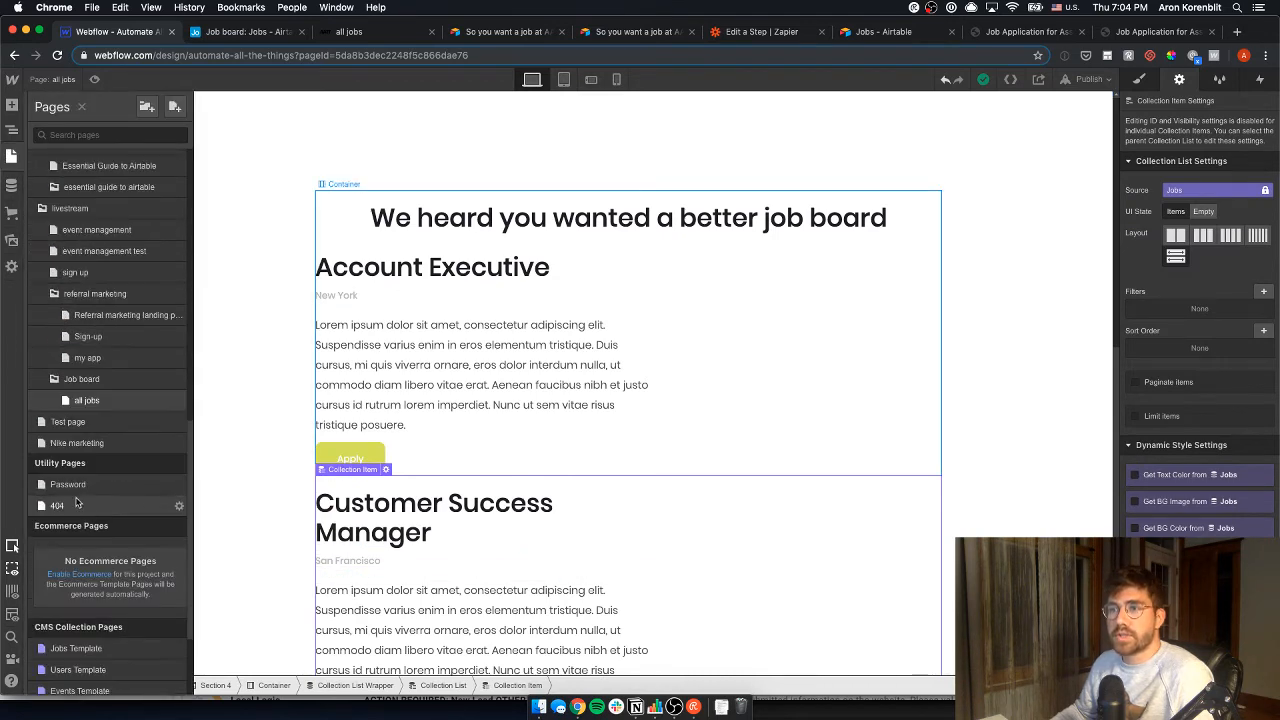
pyautogui.scroll(-3, 104, 426)
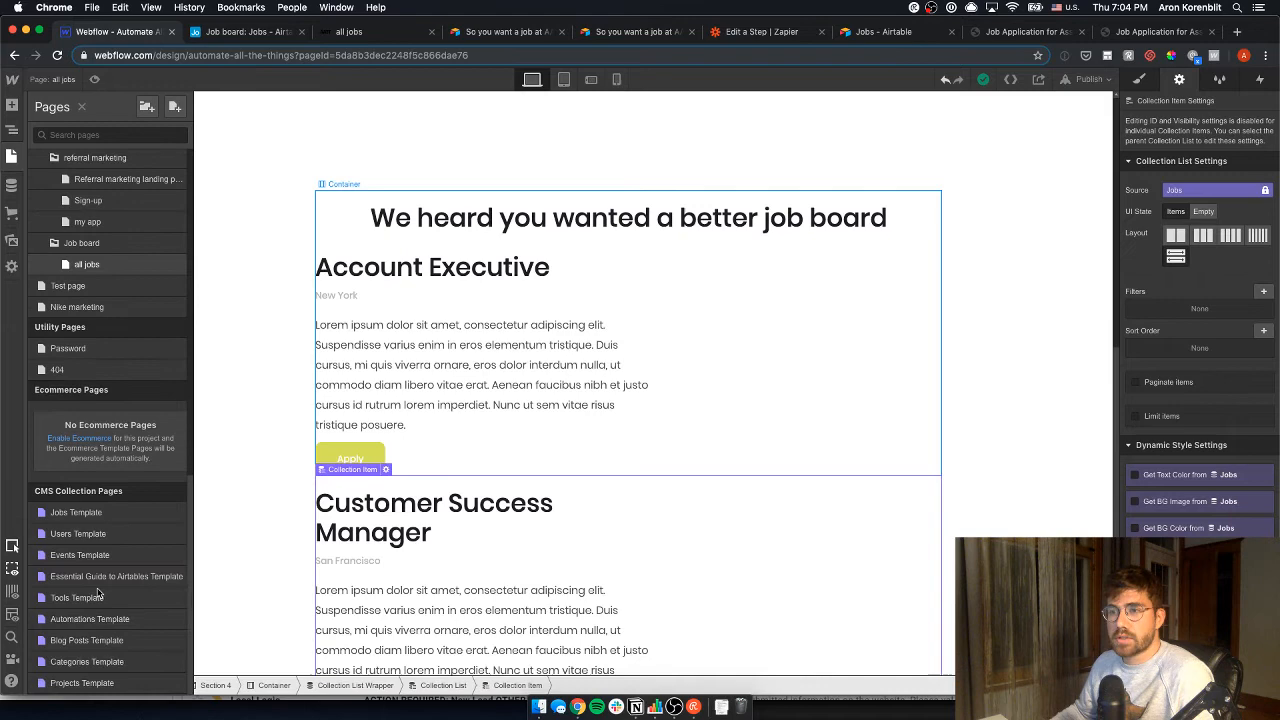
pyautogui.click(98, 511)
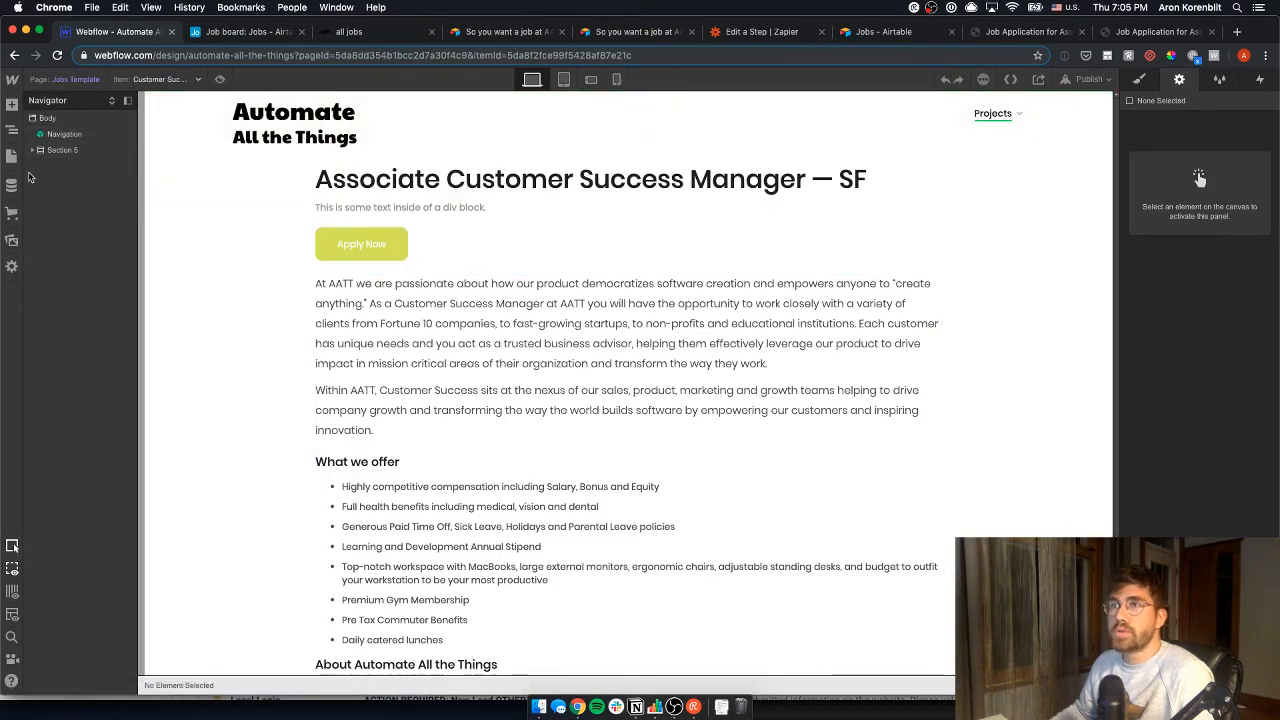
pyautogui.click(12, 184)
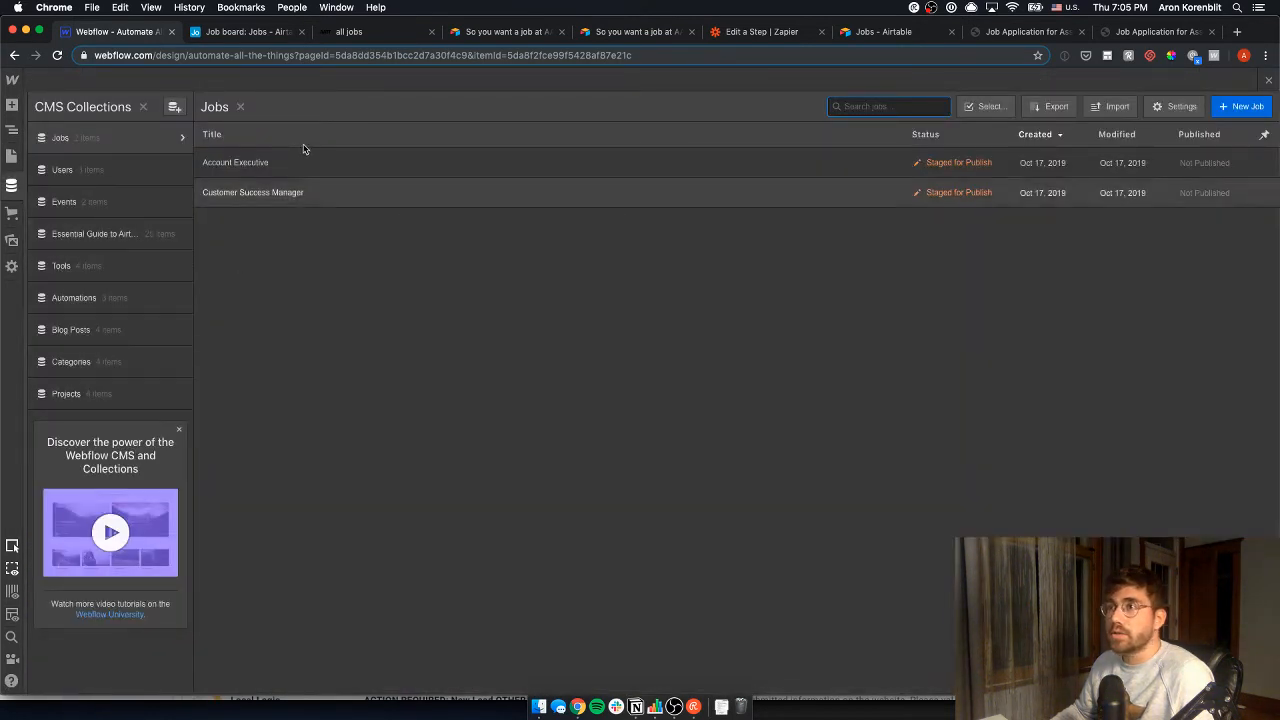
pyautogui.click(1168, 107)
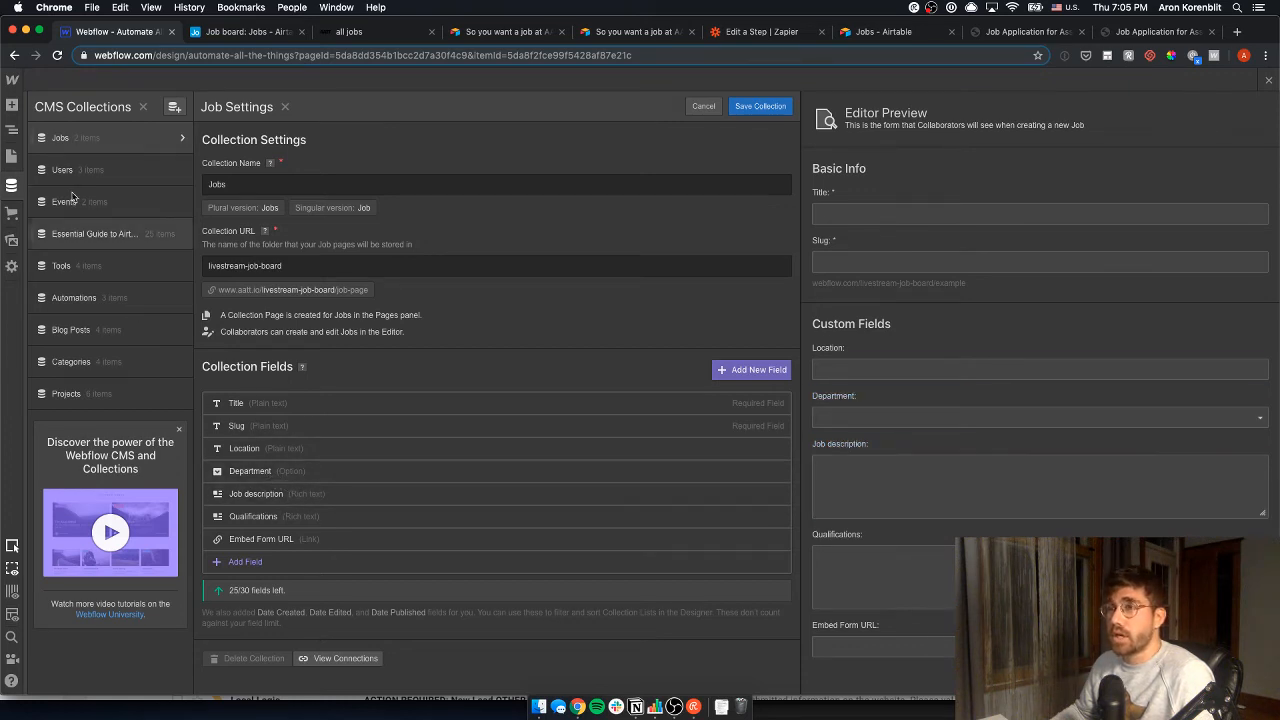
pyautogui.click(11, 157)
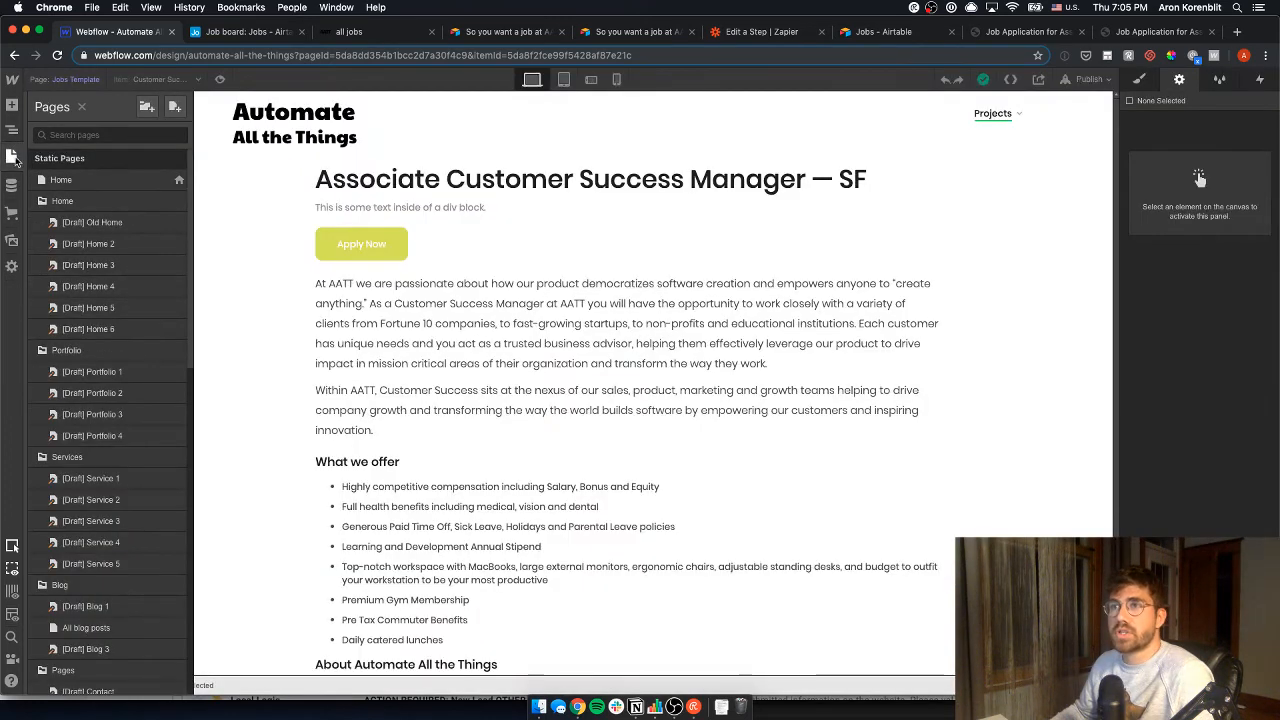
pyautogui.click(11, 131)
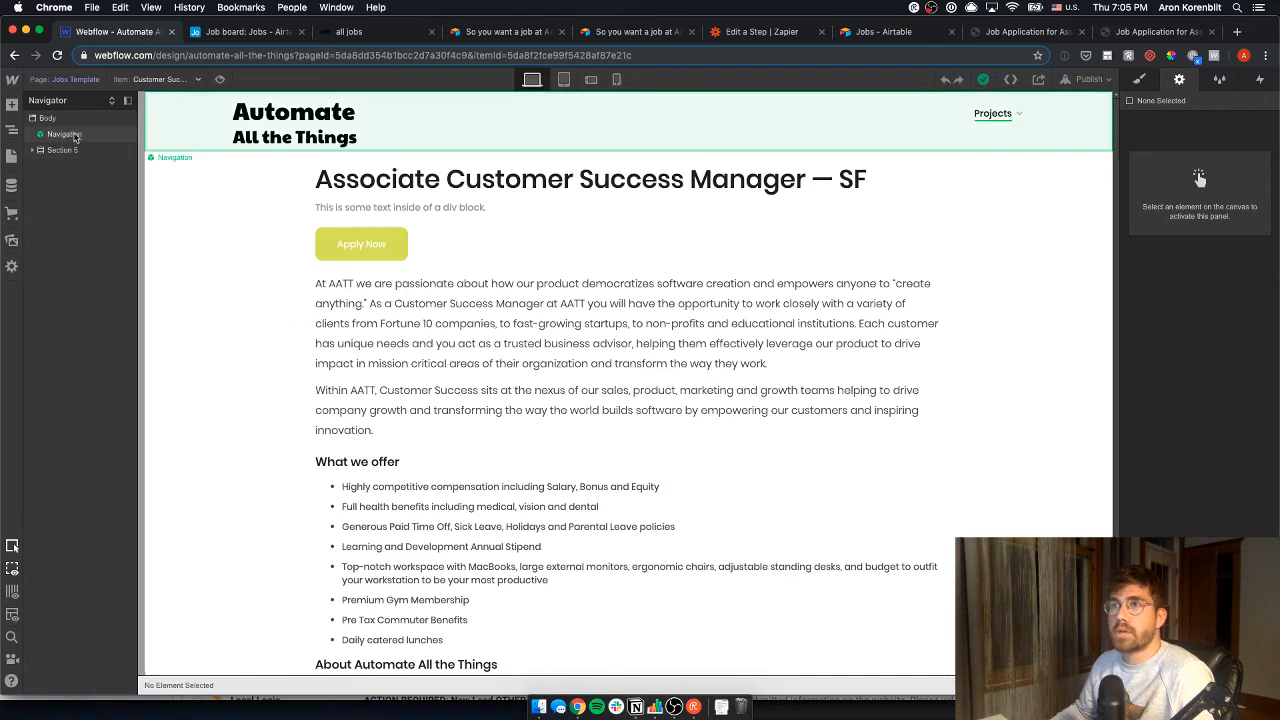
# - Return to the all jobs page in the Pages panel
pyautogui.click(11, 157)
pyautogui.scroll(-5, 95, 505)
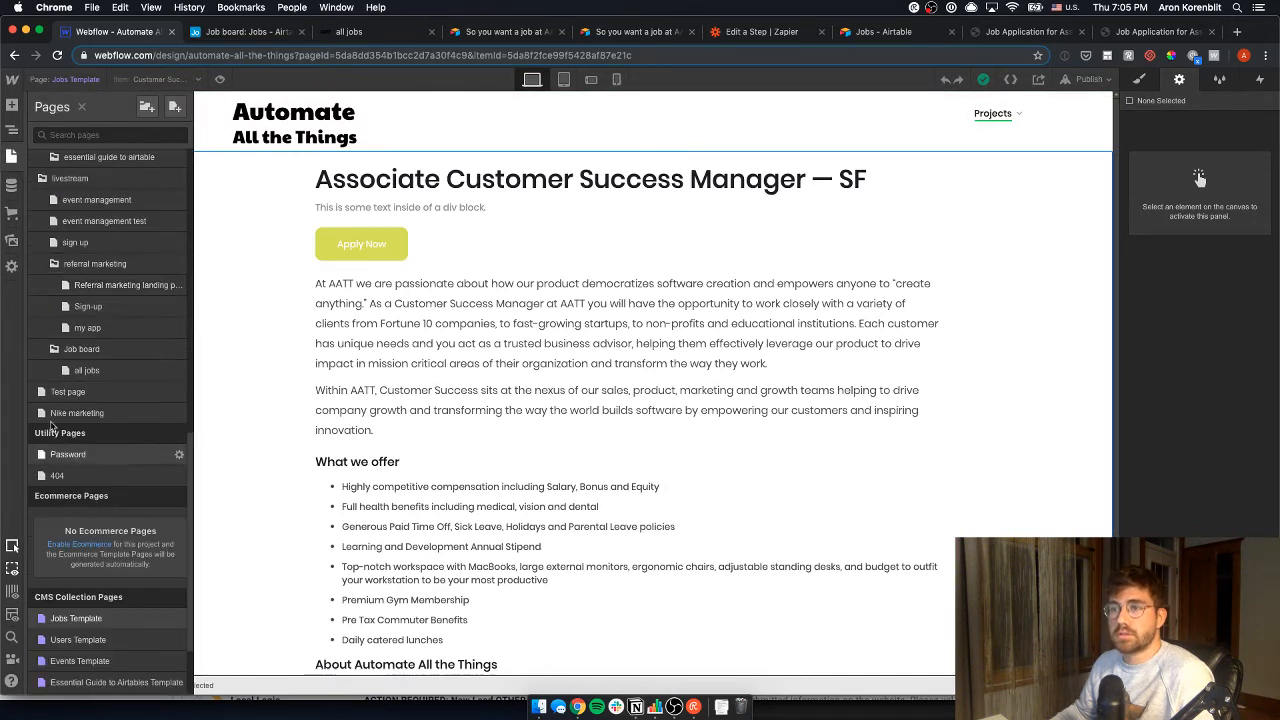
pyautogui.click(87, 370)
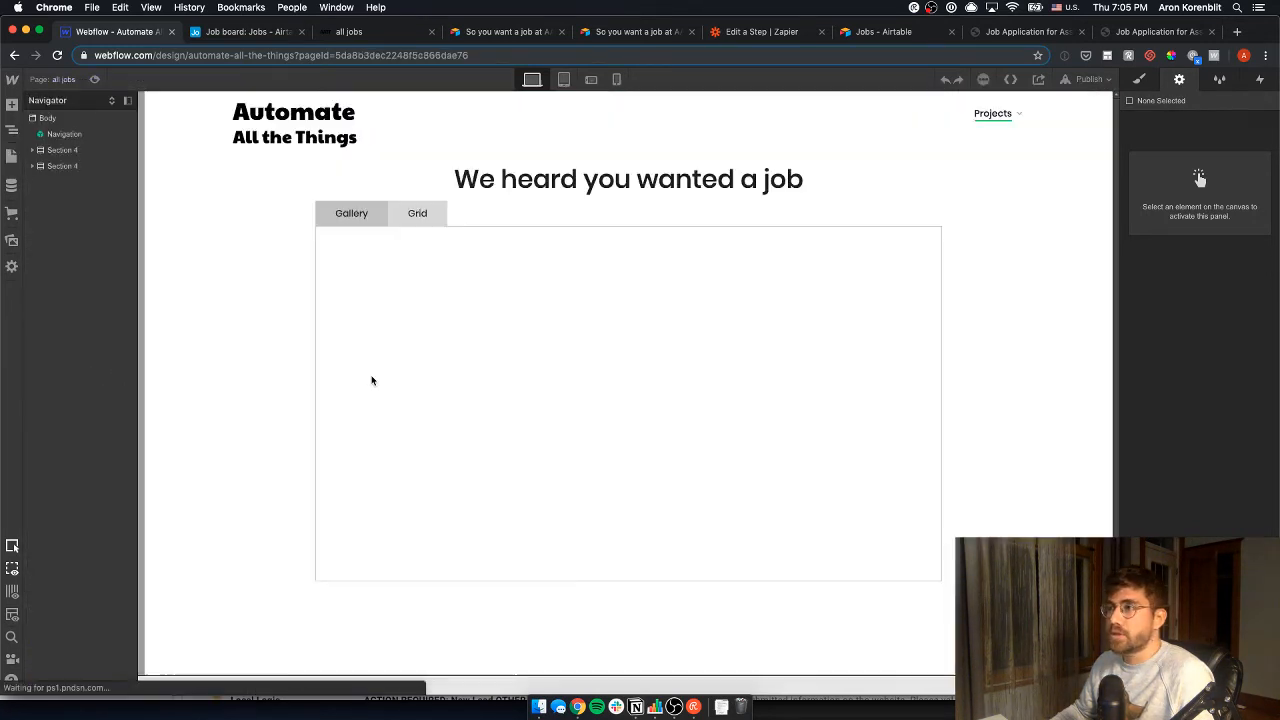
pyautogui.scroll(-3, 470, 450)
pyautogui.scroll(3, 447, 453)
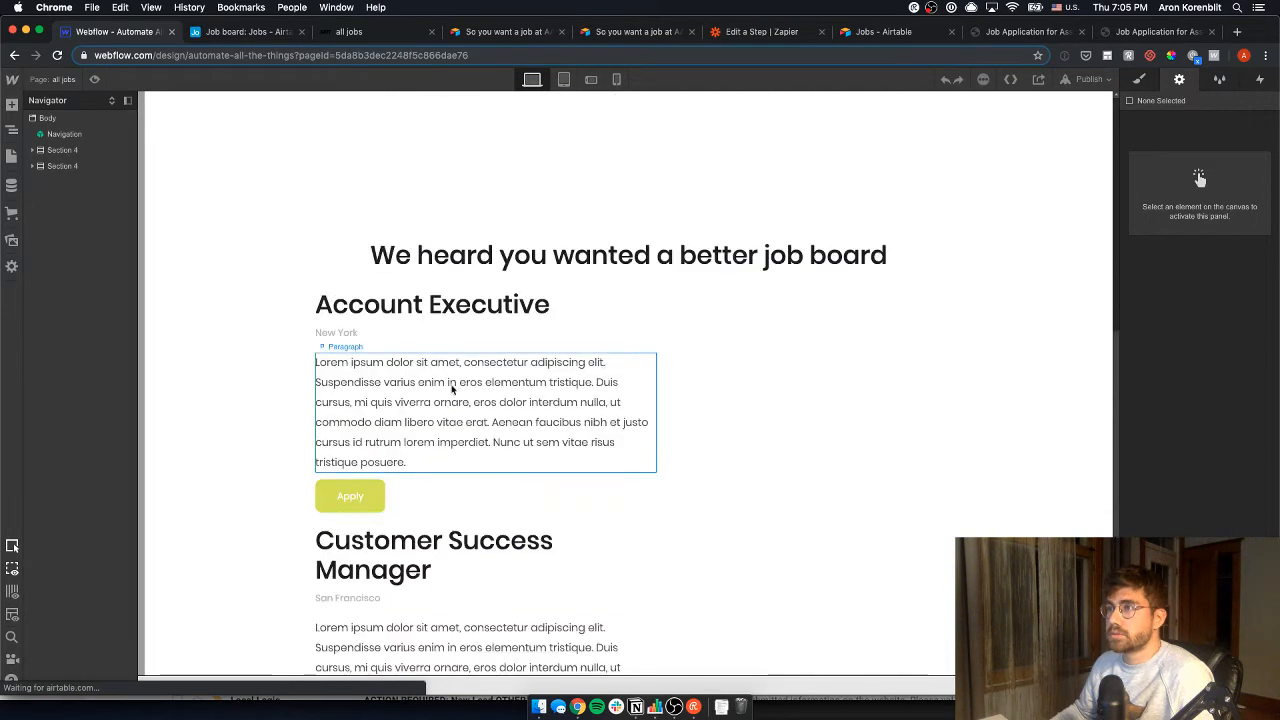
# - Add a Rich Text block to the job post and delete the old Lorem ipsum paragraph
pyautogui.click(12, 106)
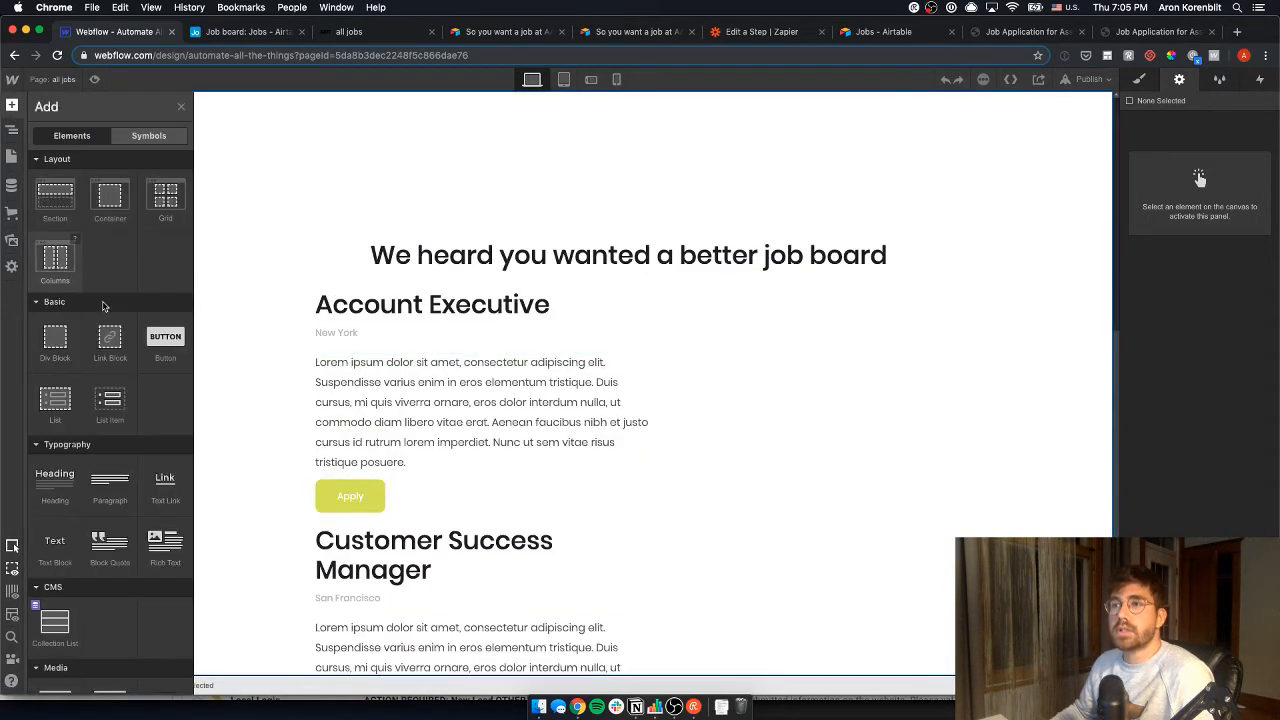
pyautogui.scroll(-5, 78, 400)
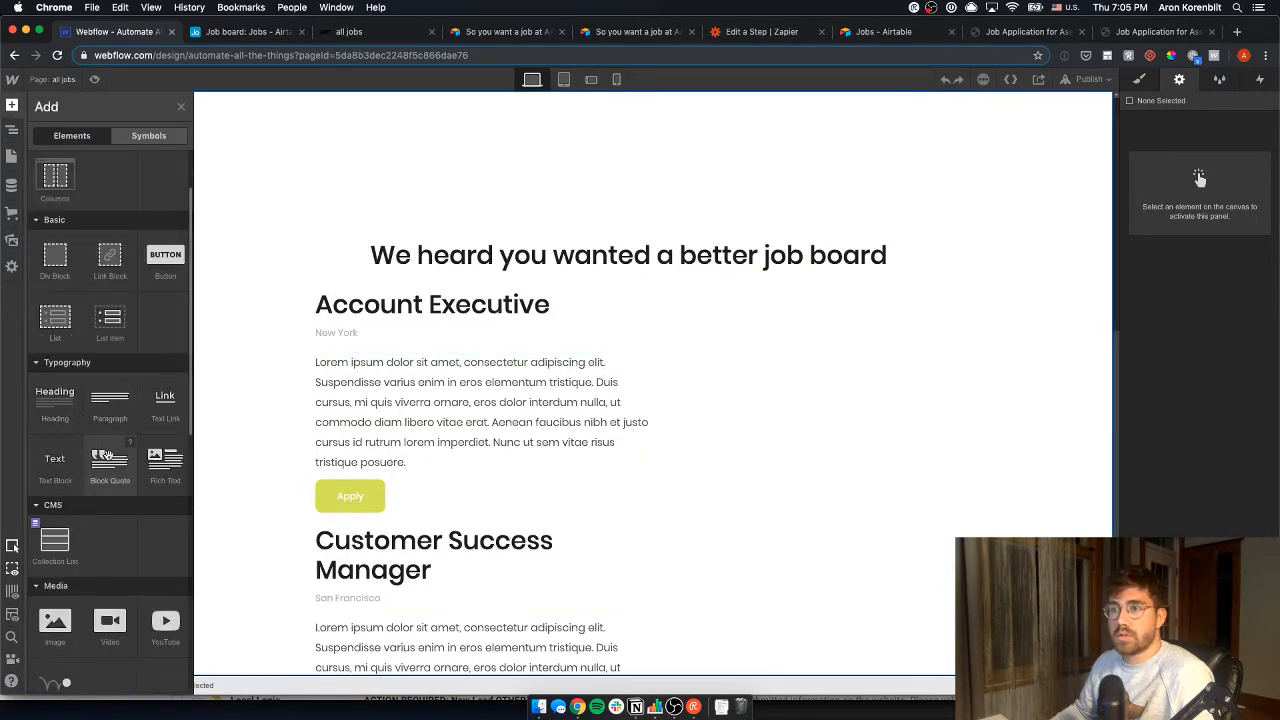
pyautogui.moveTo(165, 462); pyautogui.dragTo(416, 353)
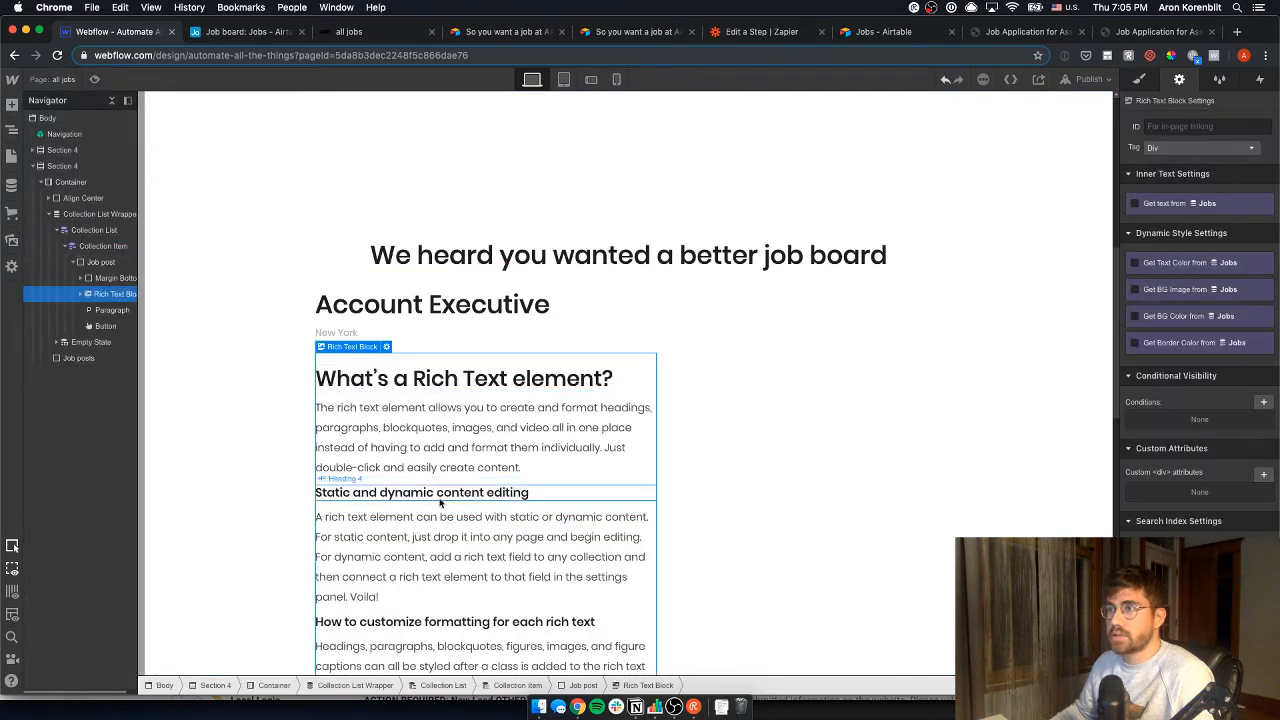
pyautogui.scroll(-5, 452, 493)
pyautogui.click(476, 518)
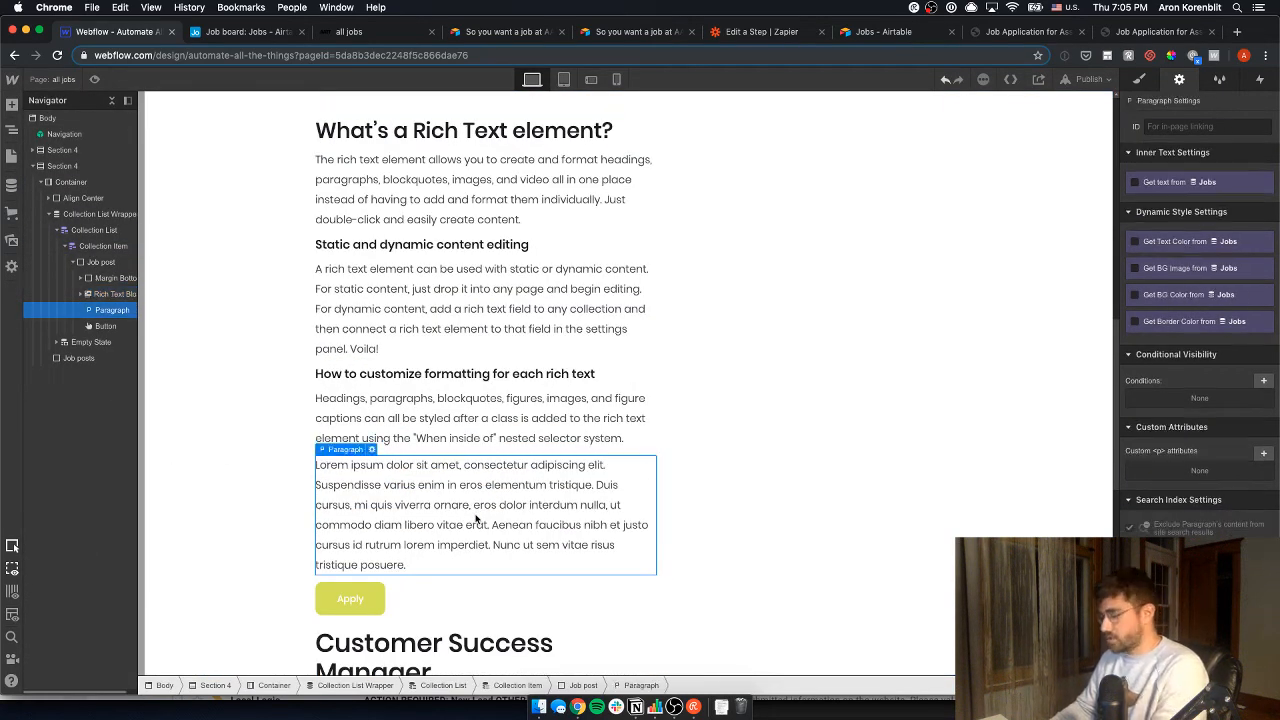
pyautogui.press('Delete')
pyautogui.scroll(1, 420, 330)
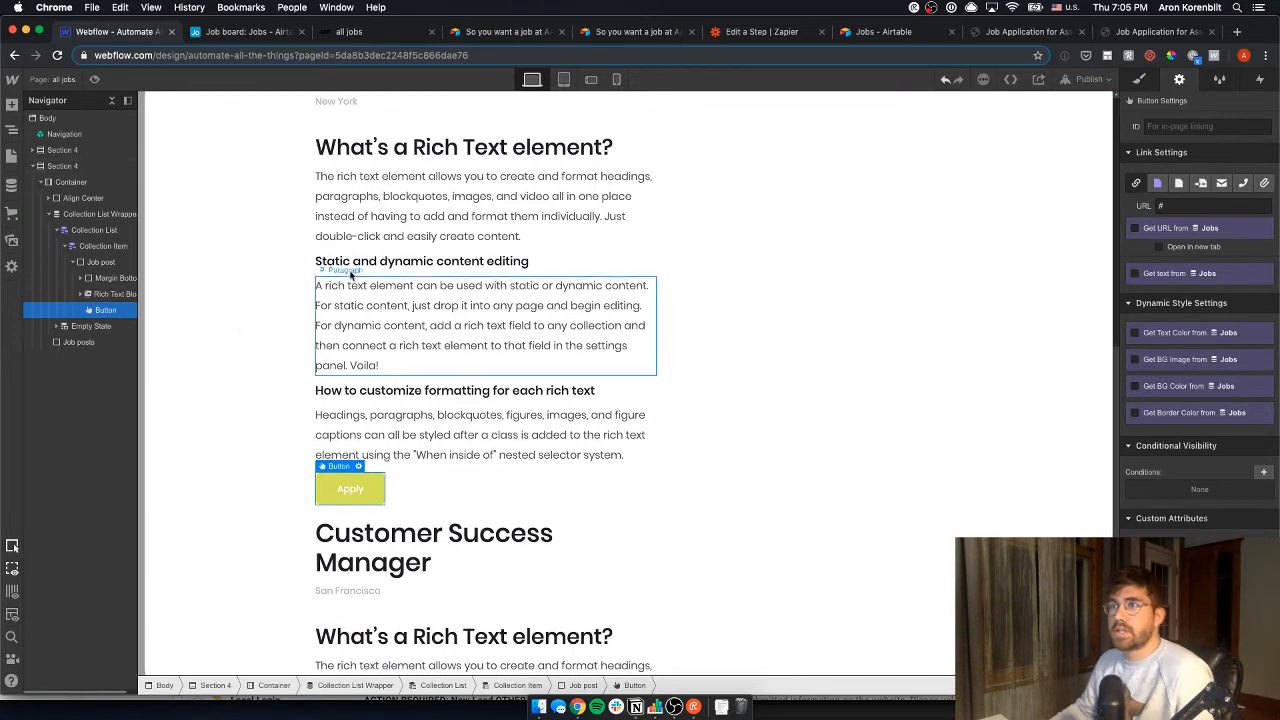
# - Bind the rich text block to a Jobs rich text field
pyautogui.click(388, 148)
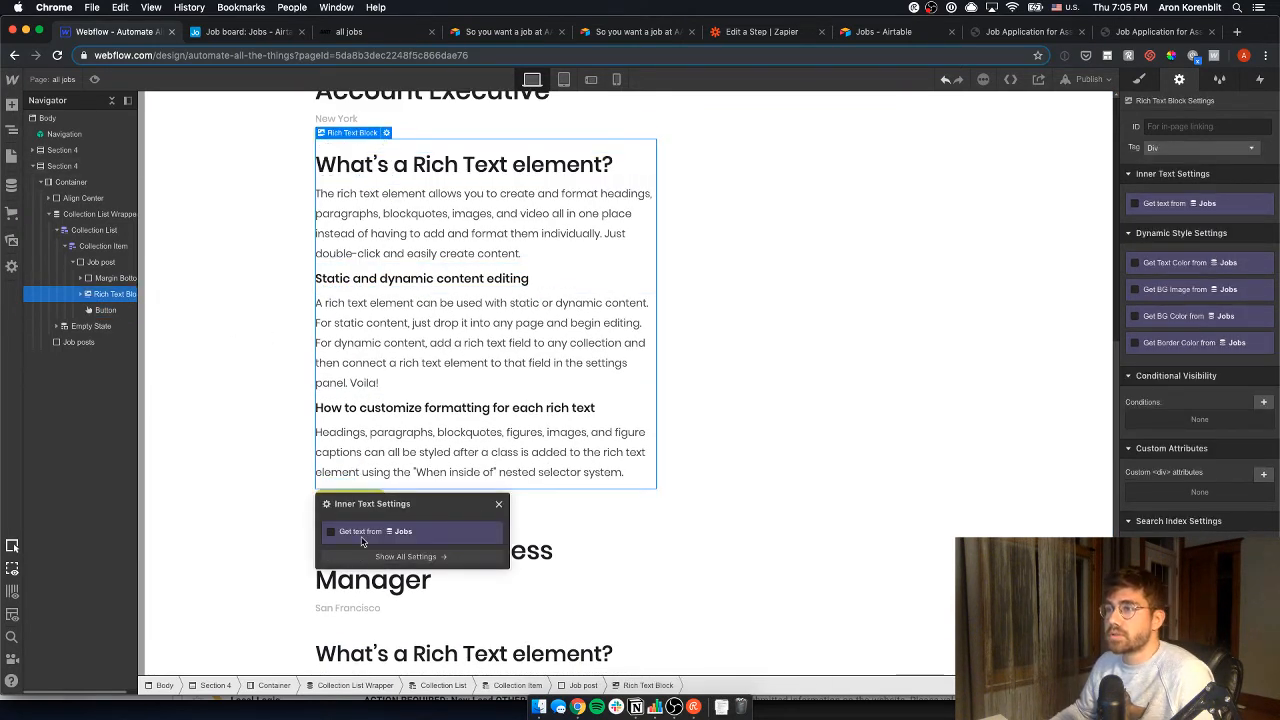
pyautogui.click(362, 537)
pyautogui.click(374, 550)
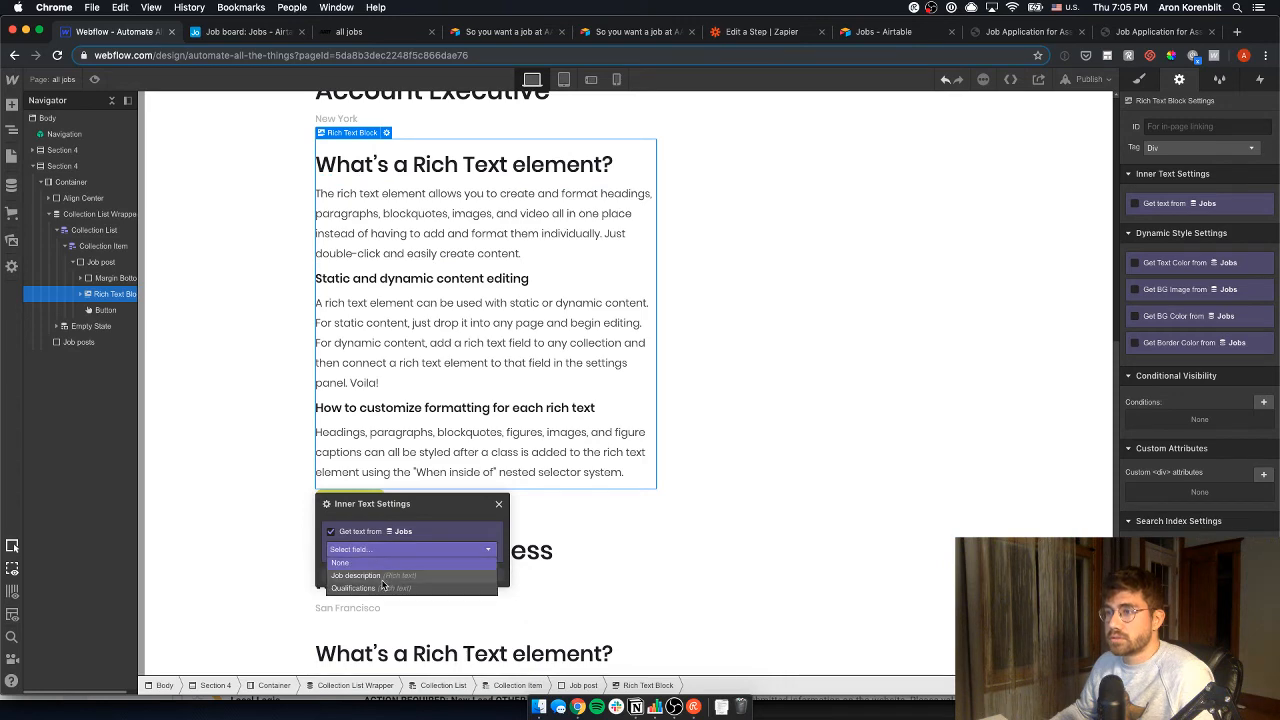
pyautogui.click(382, 578)
pyautogui.click(774, 310)
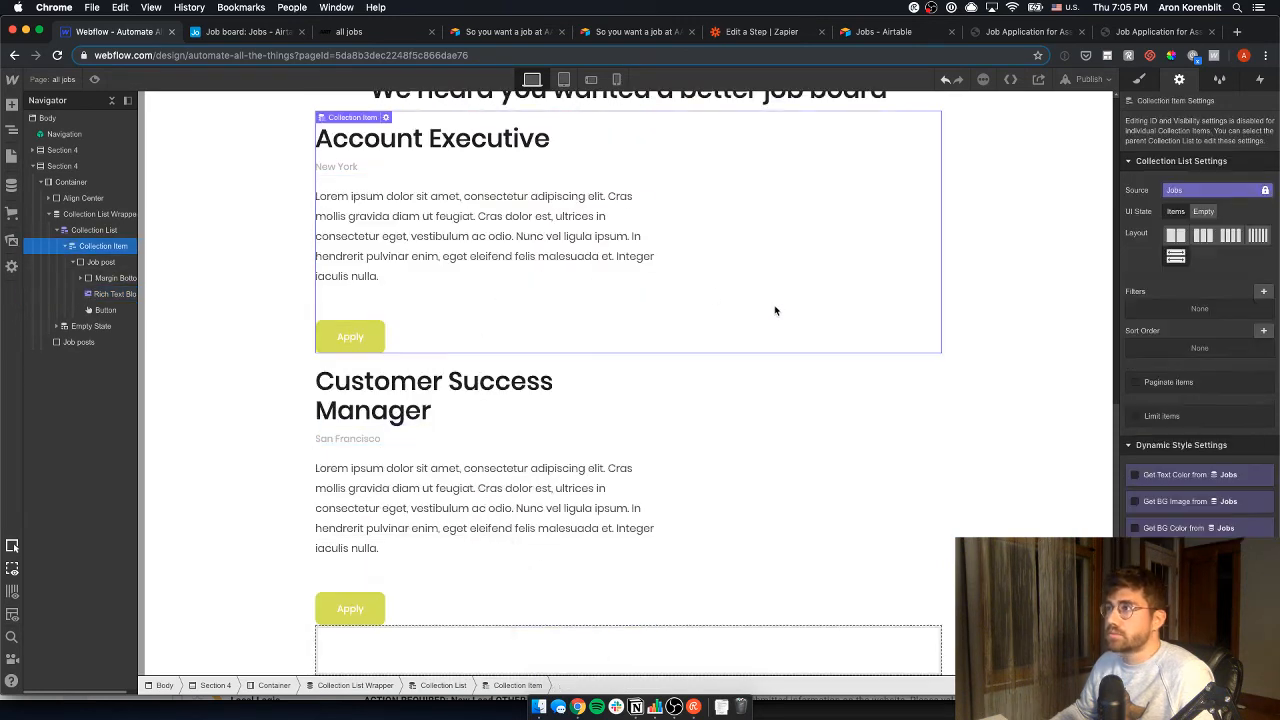
# - Link the Apply button to the Current Job collection page and delete the empty Job posts block
pyautogui.click(365, 343)
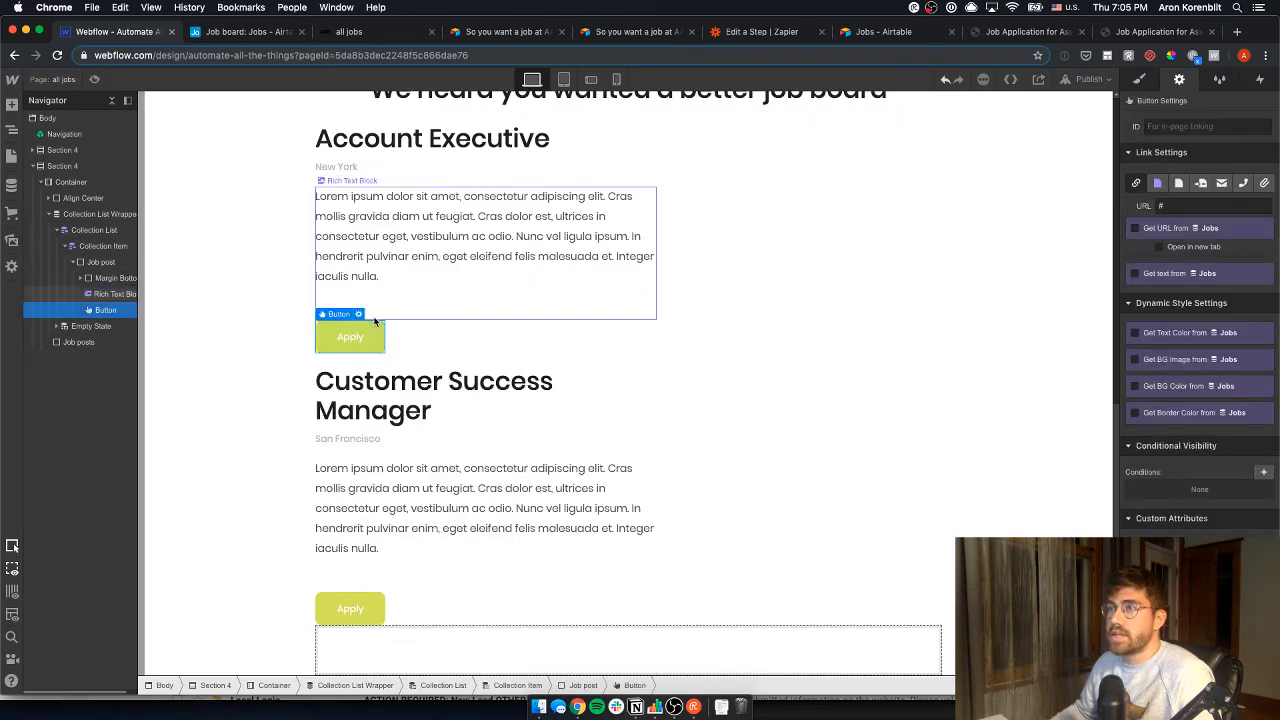
pyautogui.click(359, 314)
pyautogui.click(356, 398)
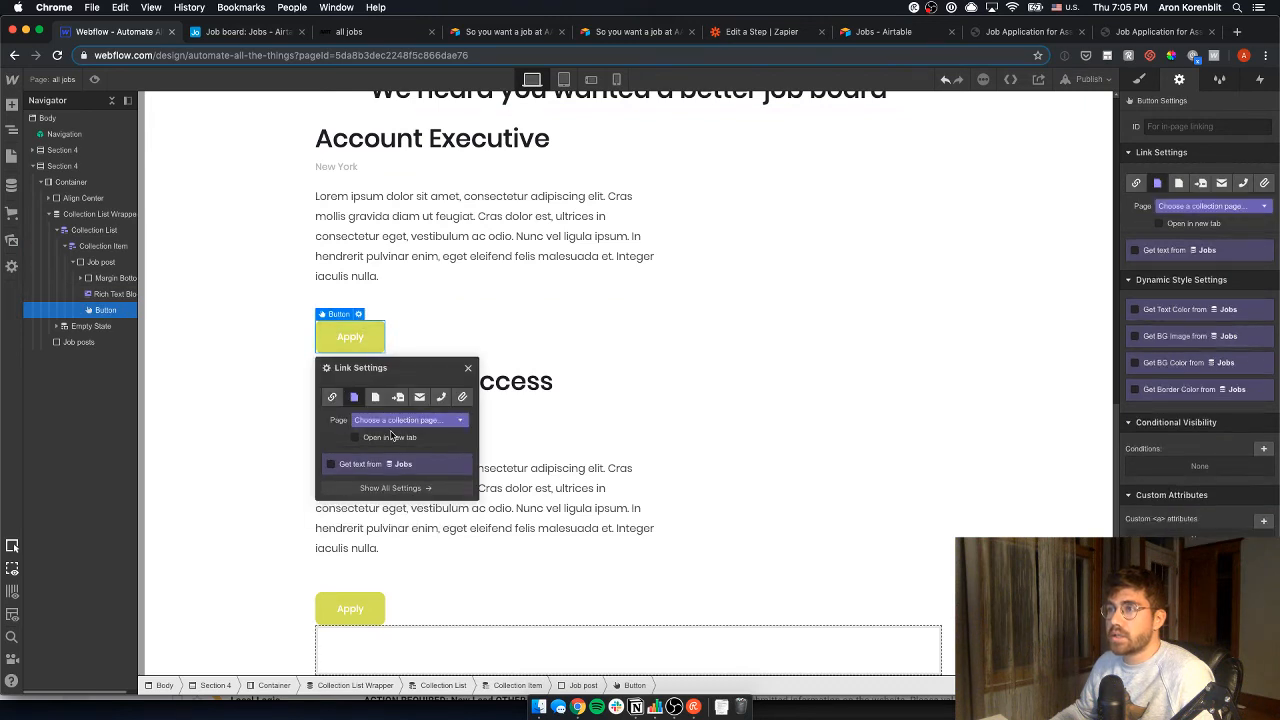
pyautogui.click(401, 422)
pyautogui.click(398, 447)
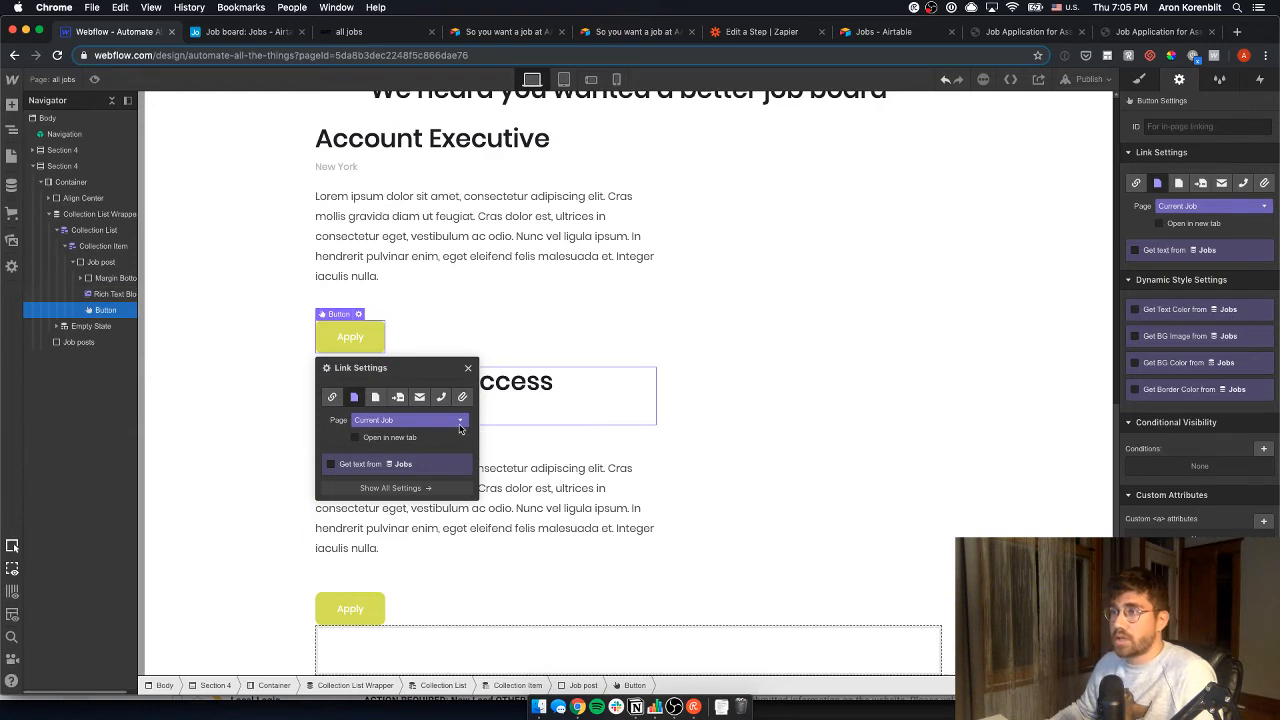
pyautogui.click(574, 350)
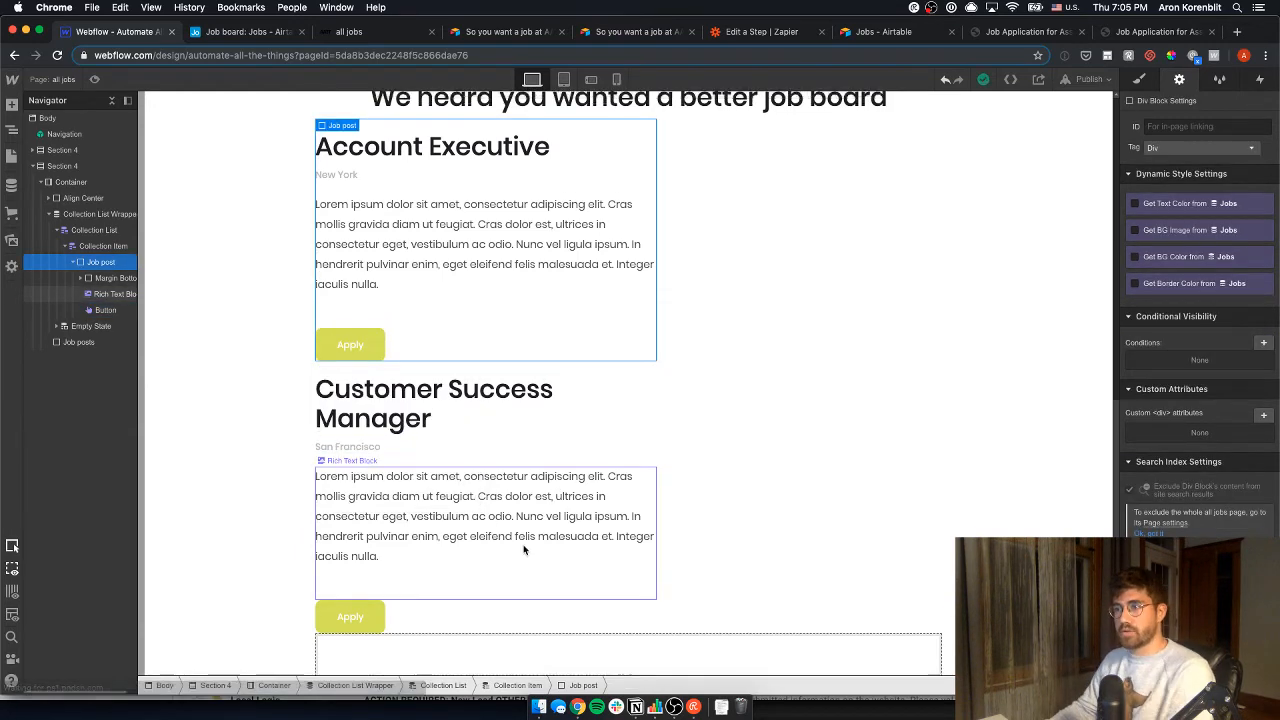
pyautogui.click(659, 637)
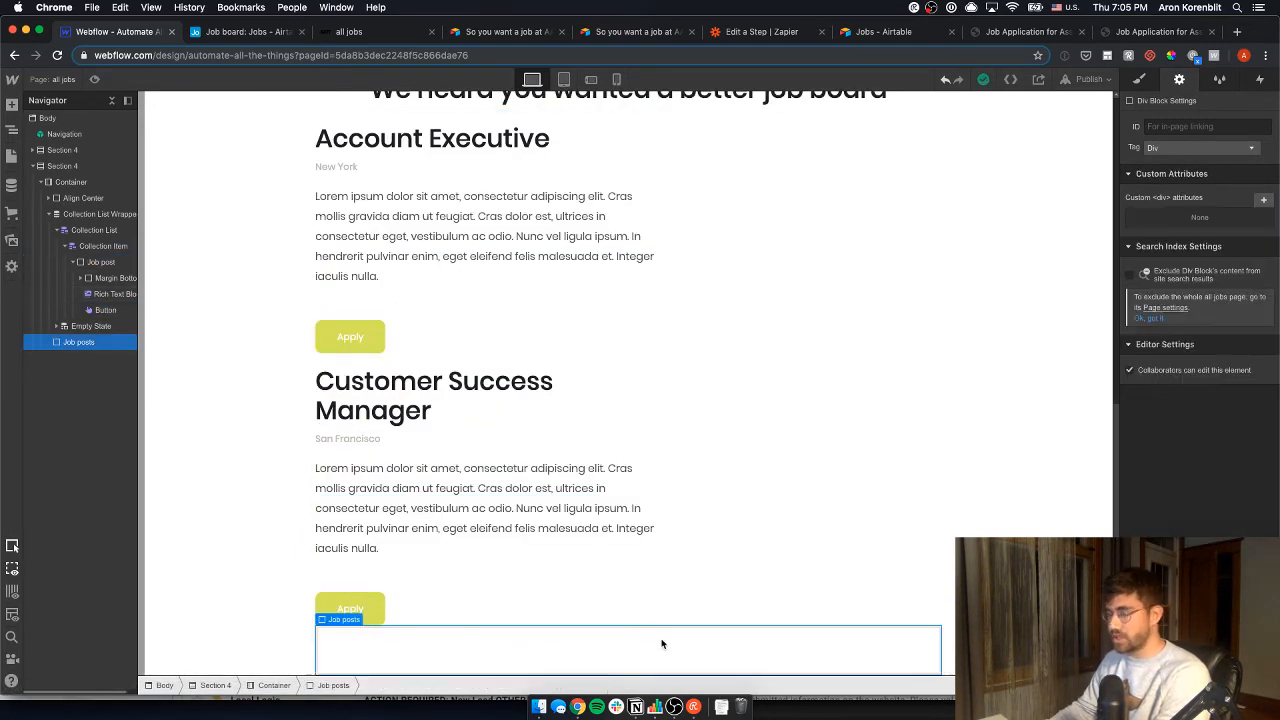
pyautogui.press('Delete')
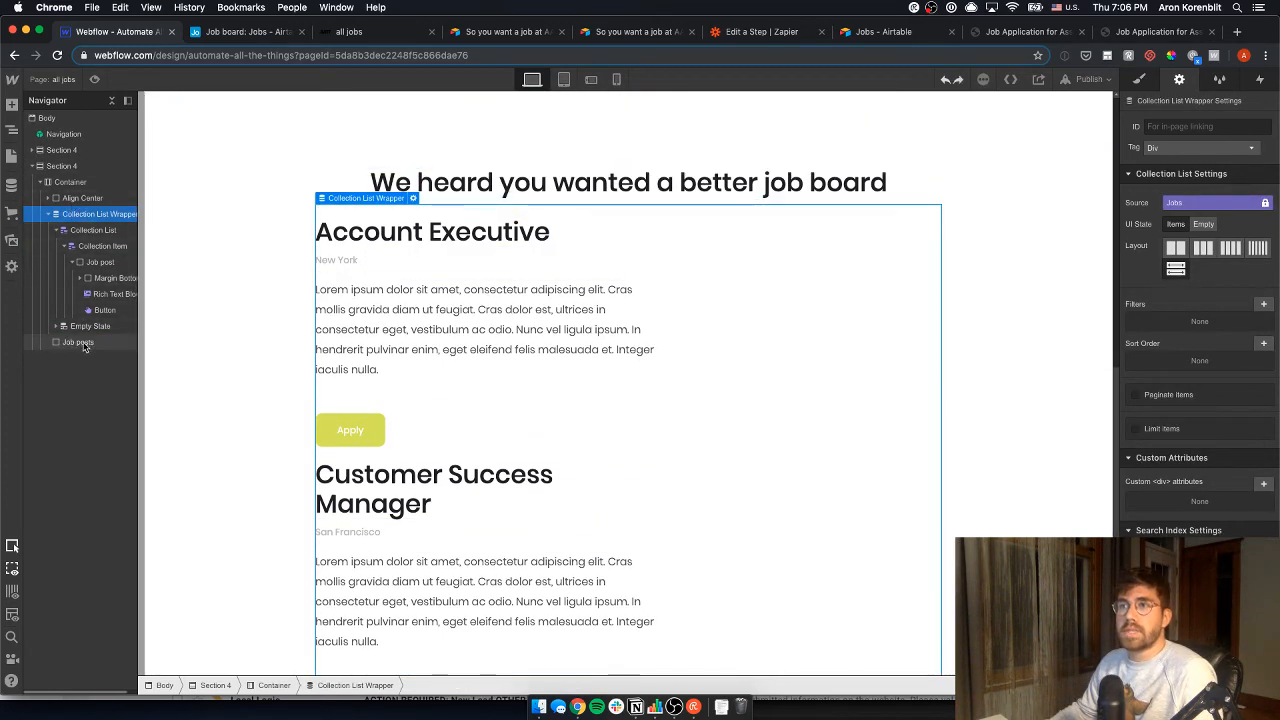
# - Restore the deleted Job posts block, nest the Collection List Wrapper inside it, then view the Airtable Job board
pyautogui.press('cmd+z')
pyautogui.moveTo(72, 214); pyautogui.dragTo(80, 215)
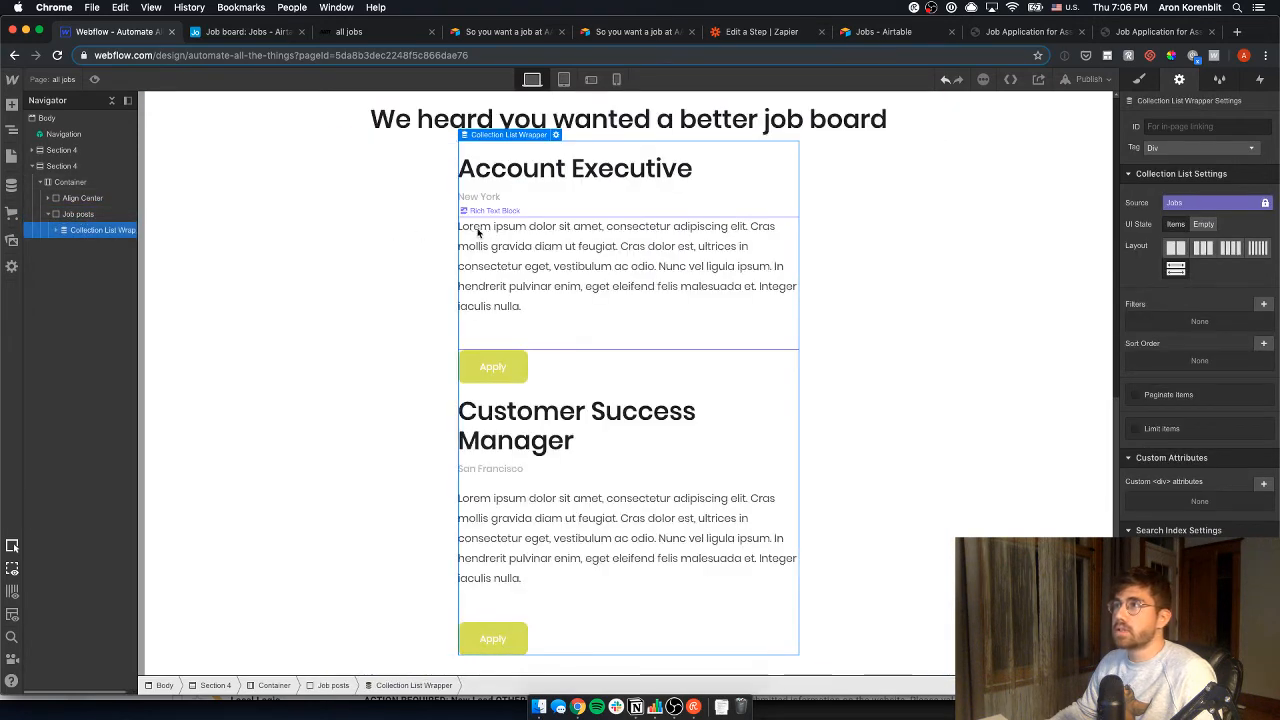
pyautogui.click(446, 196)
pyautogui.scroll(1, 640, 214)
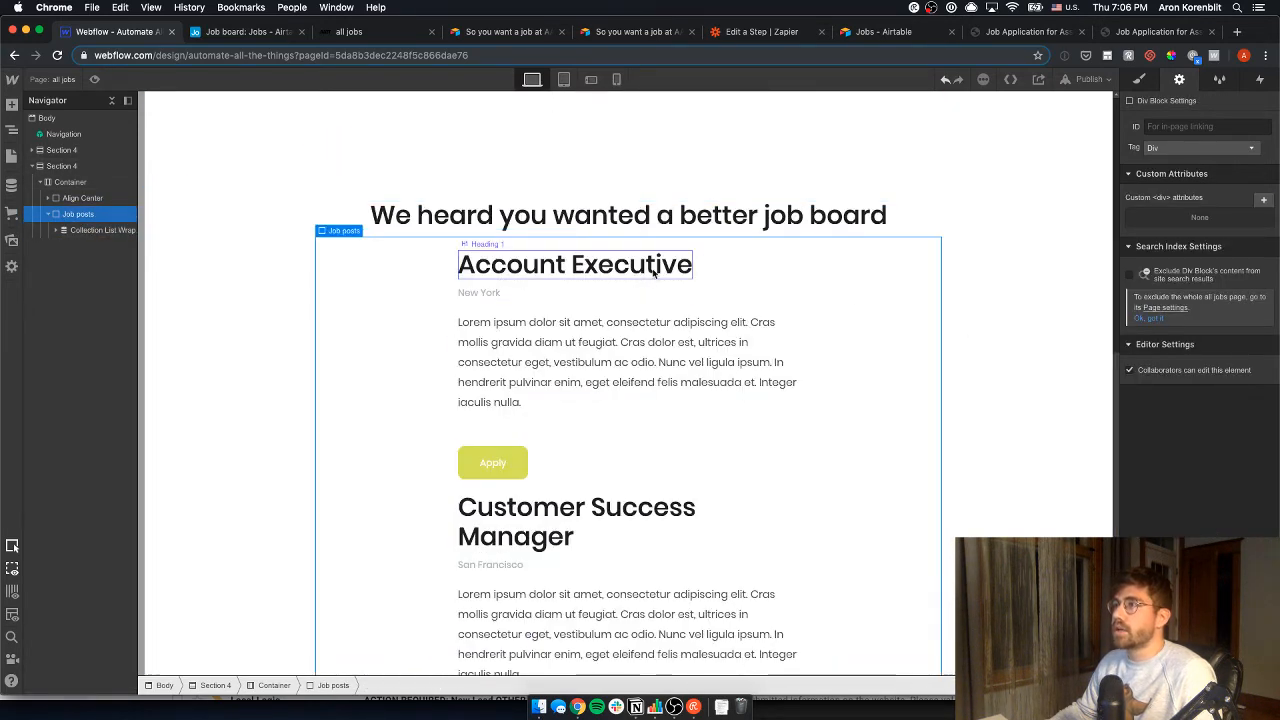
pyautogui.click(247, 33)
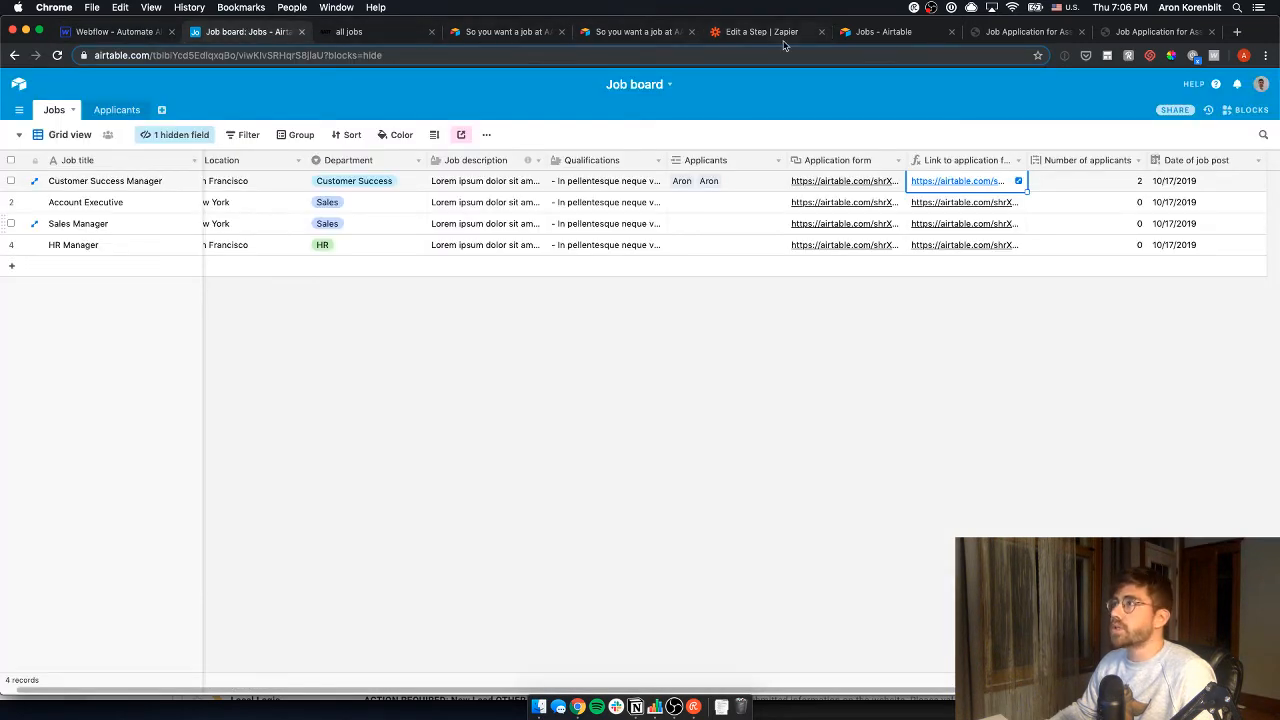
# - Move the Jobs - Airtable tab to second position, then return to the Webflow Designer
pyautogui.moveTo(896, 33); pyautogui.dragTo(235, 32)
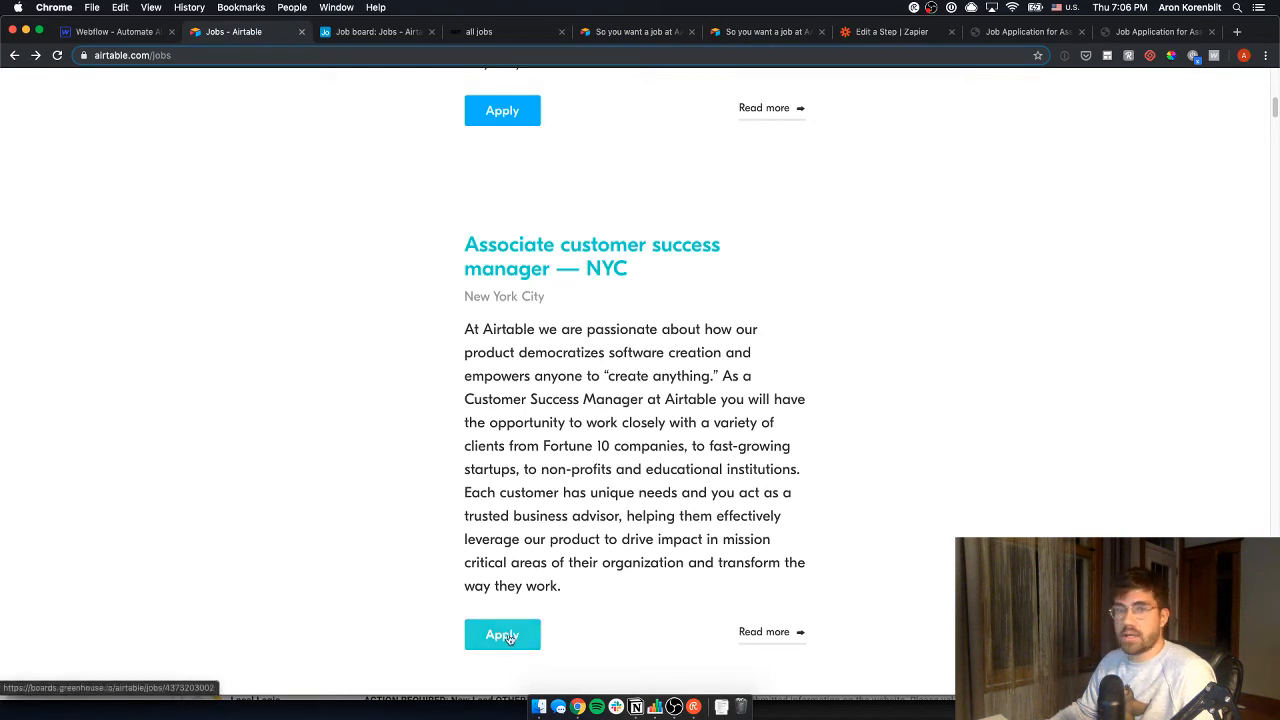
pyautogui.click(143, 34)
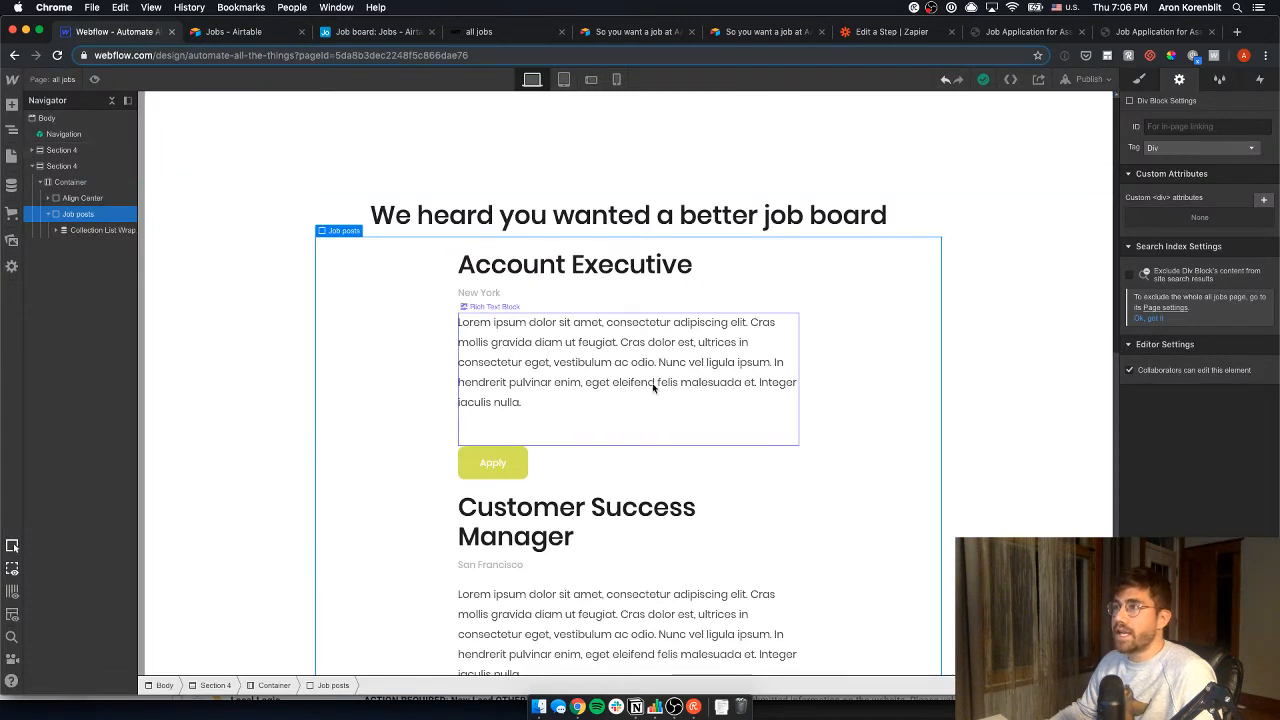
pyautogui.scroll(-2, 626, 420)
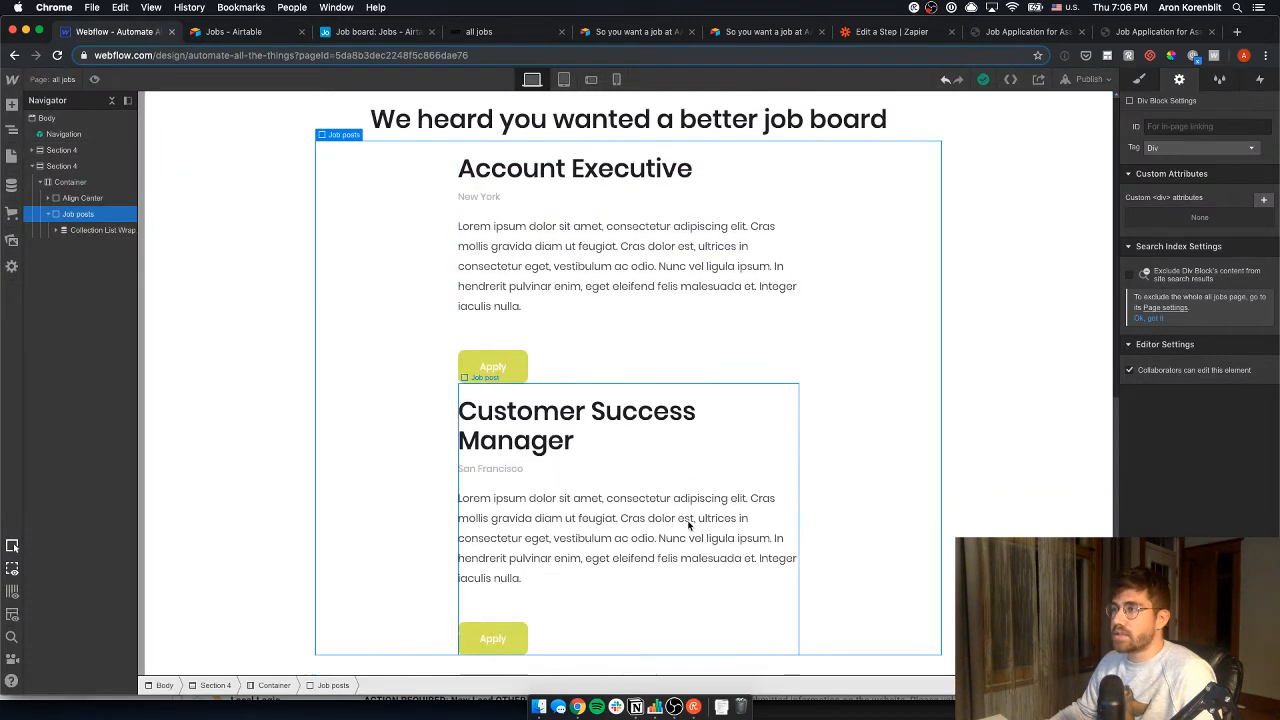
pyautogui.scroll(3, 686, 526)
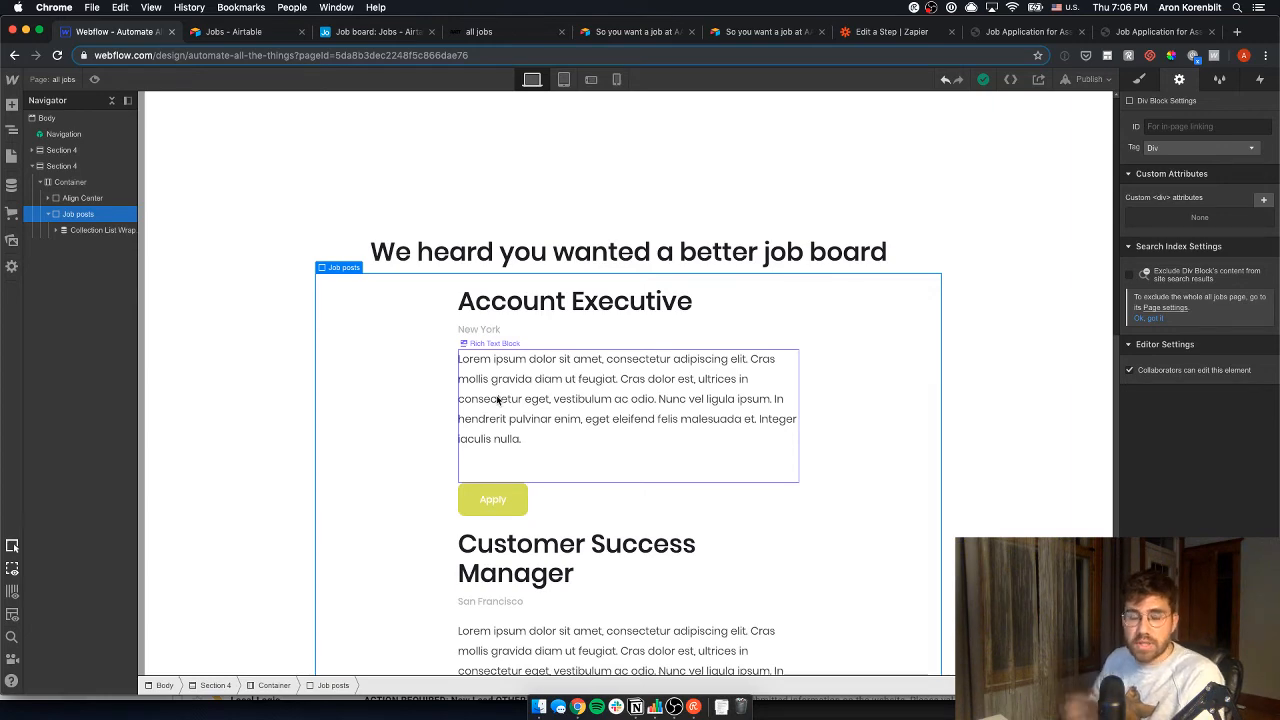
pyautogui.scroll(10, 497, 399)
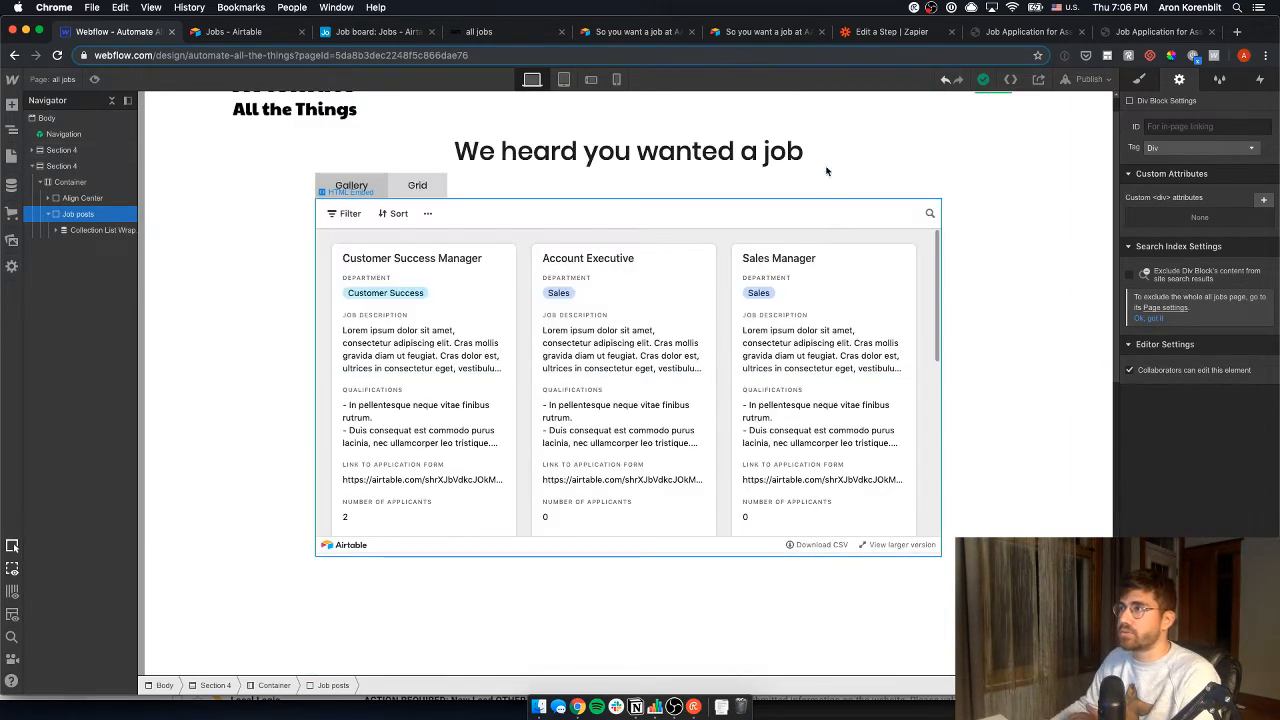
pyautogui.click(778, 340)
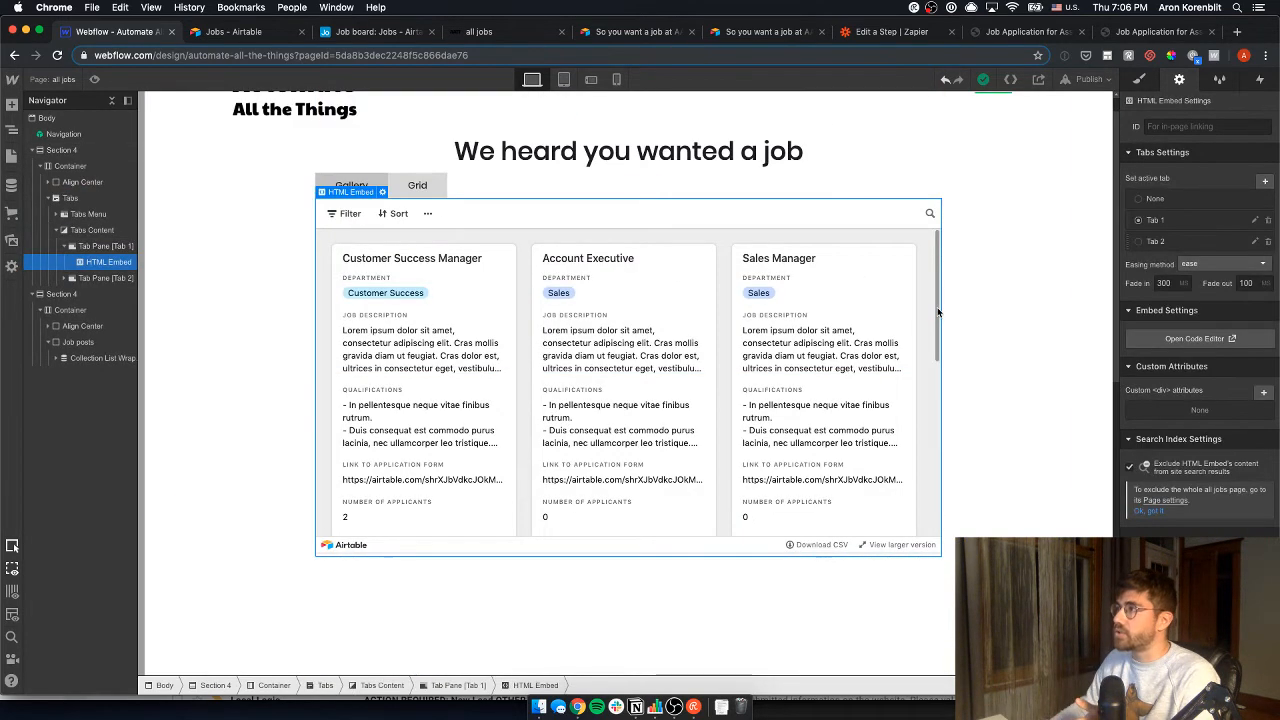
pyautogui.scroll(-10, 778, 340)
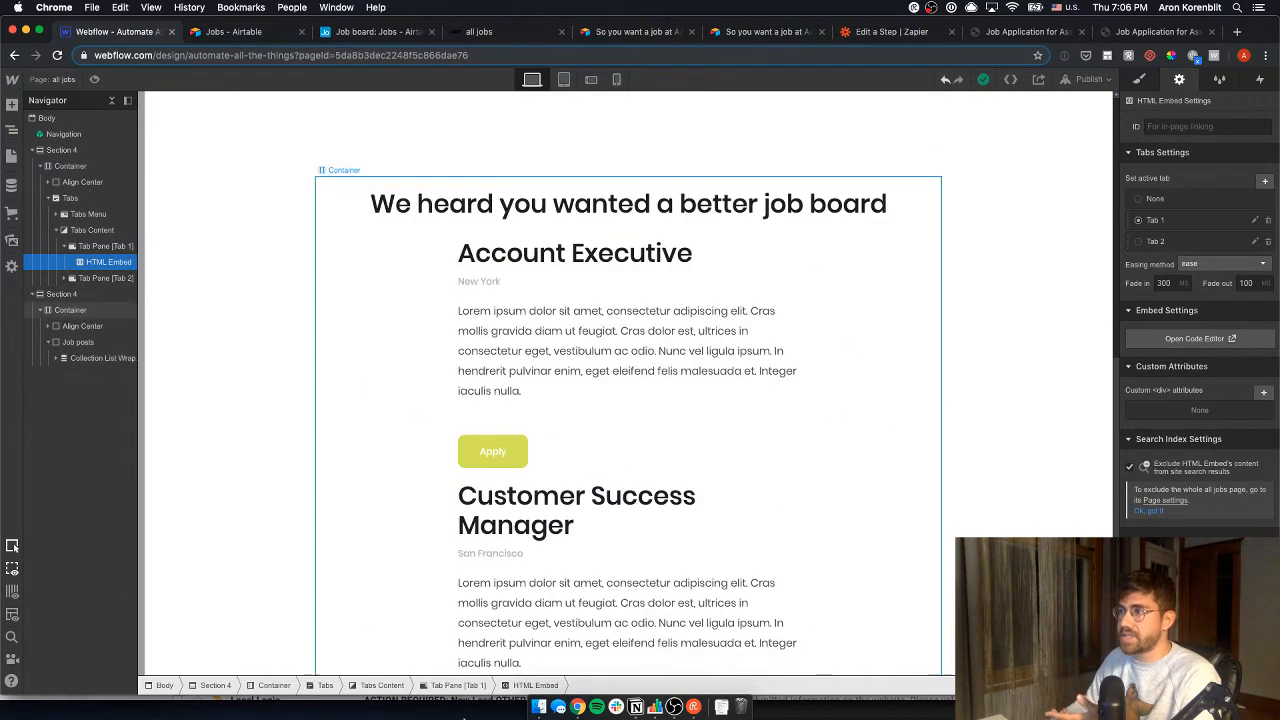
pyautogui.scroll(3, 816, 357)
pyautogui.scroll(3, 816, 357)
pyautogui.scroll(-6, 737, 366)
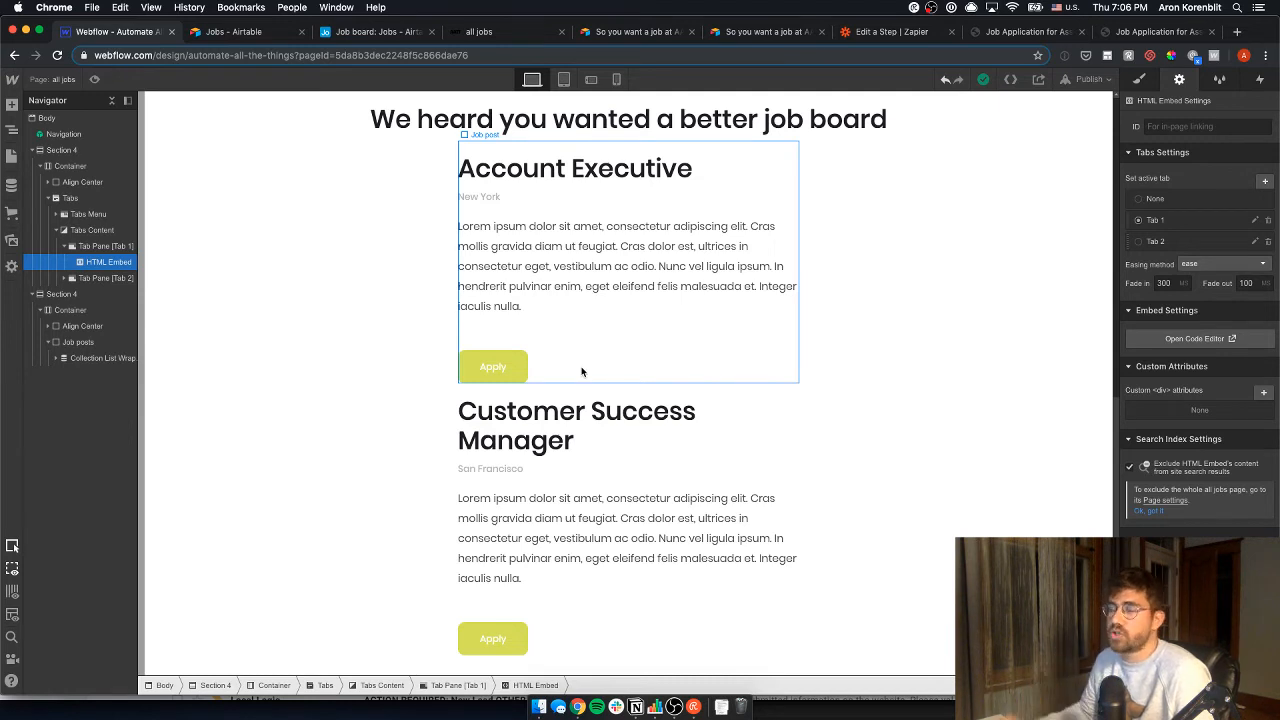
# - Open the Jobs Template collection page and scroll through the Associate Customer Success Manager — SF post
pyautogui.click(11, 153)
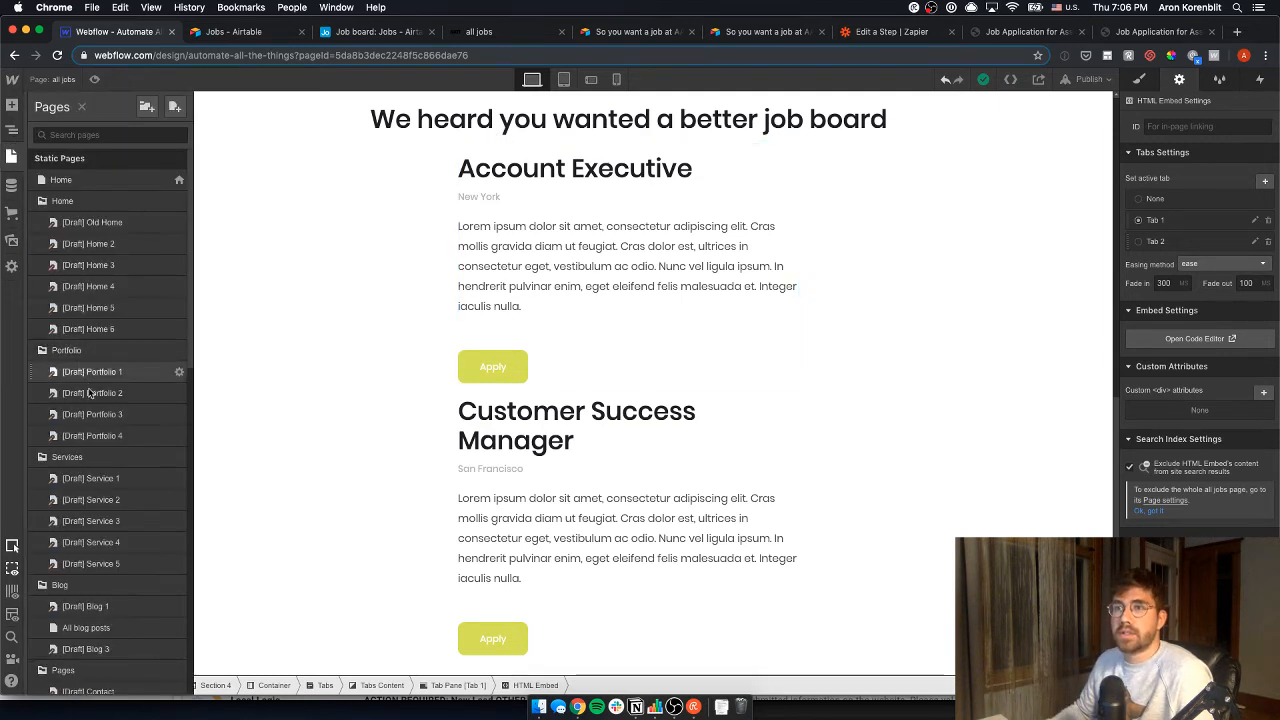
pyautogui.scroll(-10, 100, 400)
pyautogui.scroll(-2, 90, 580)
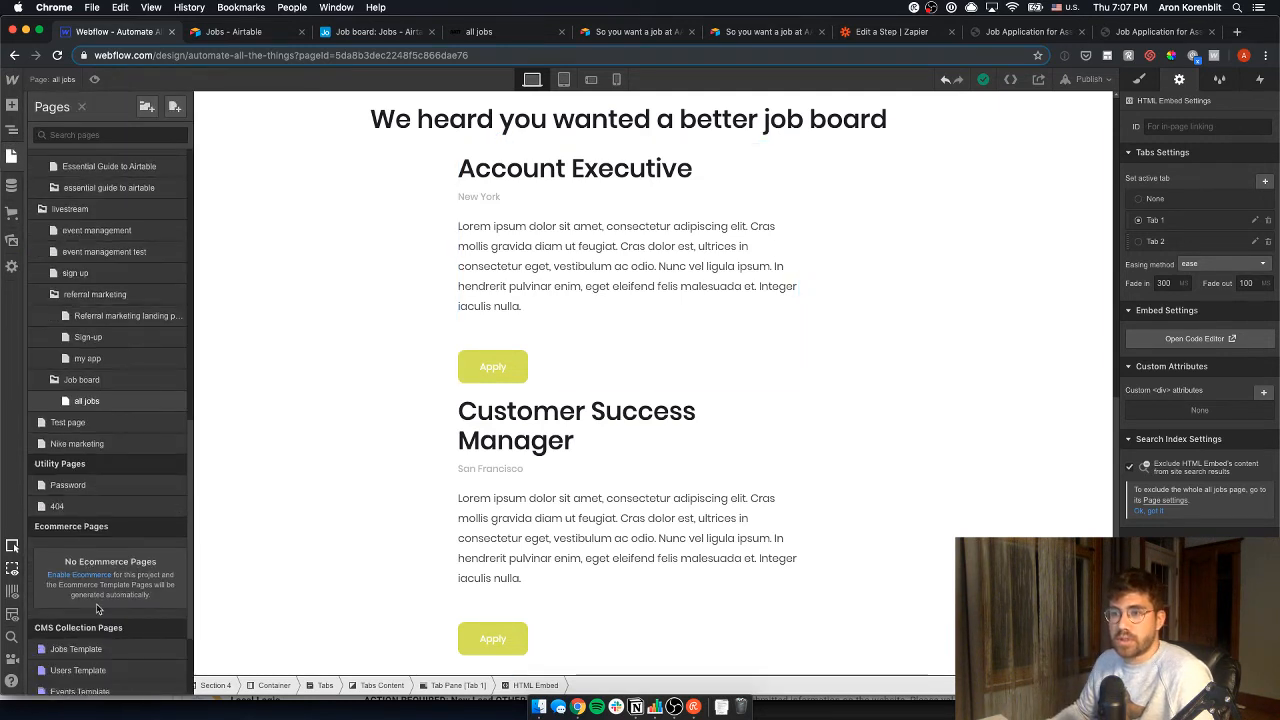
pyautogui.click(101, 655)
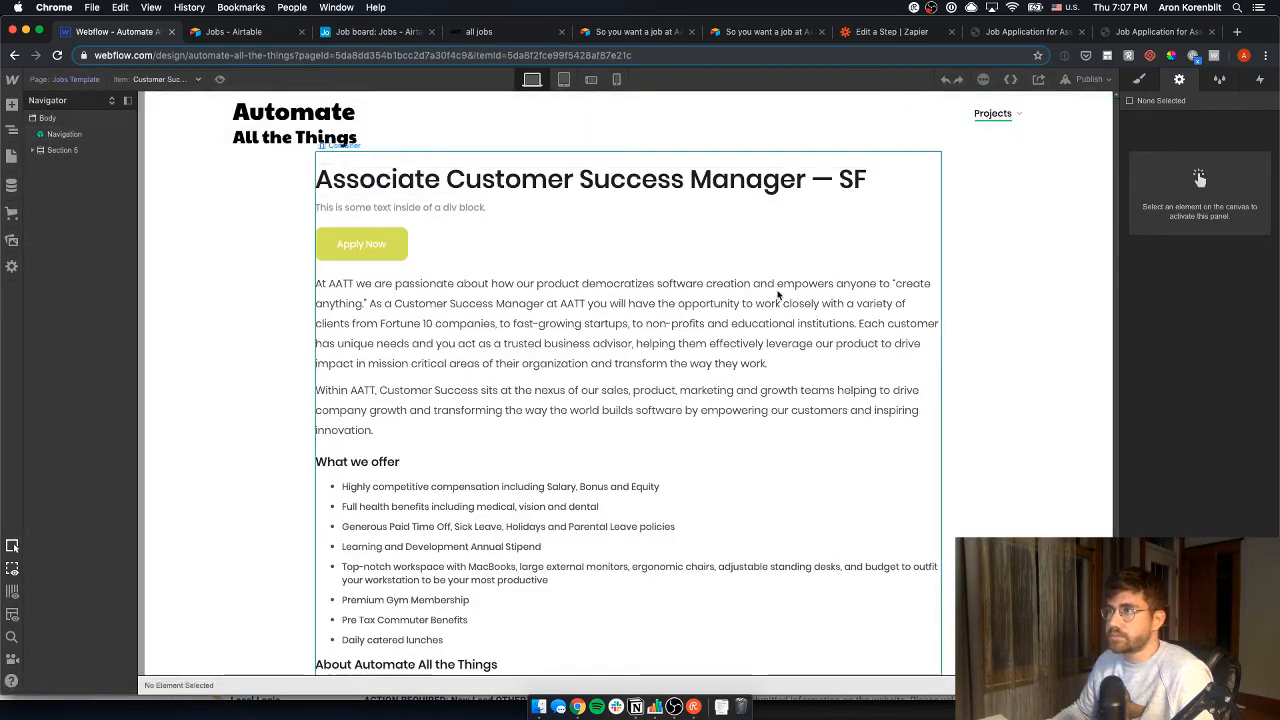
pyautogui.scroll(-3, 613, 478)
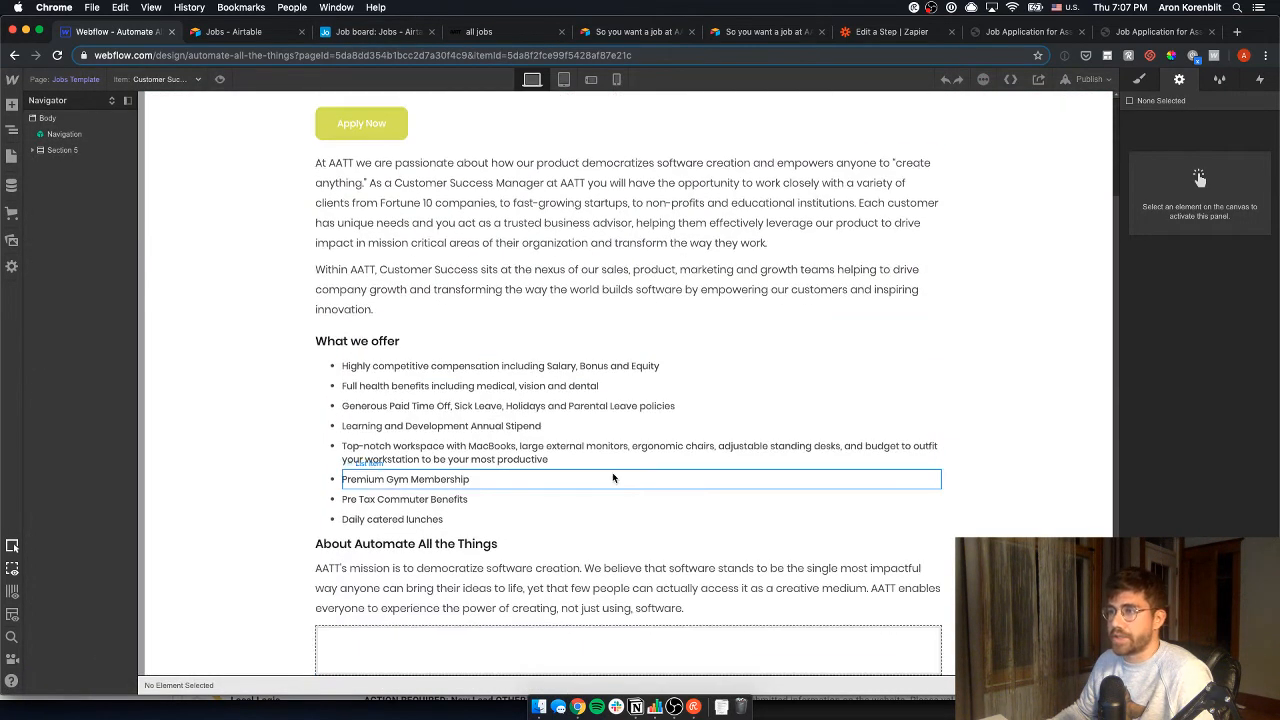
pyautogui.scroll(3, 616, 473)
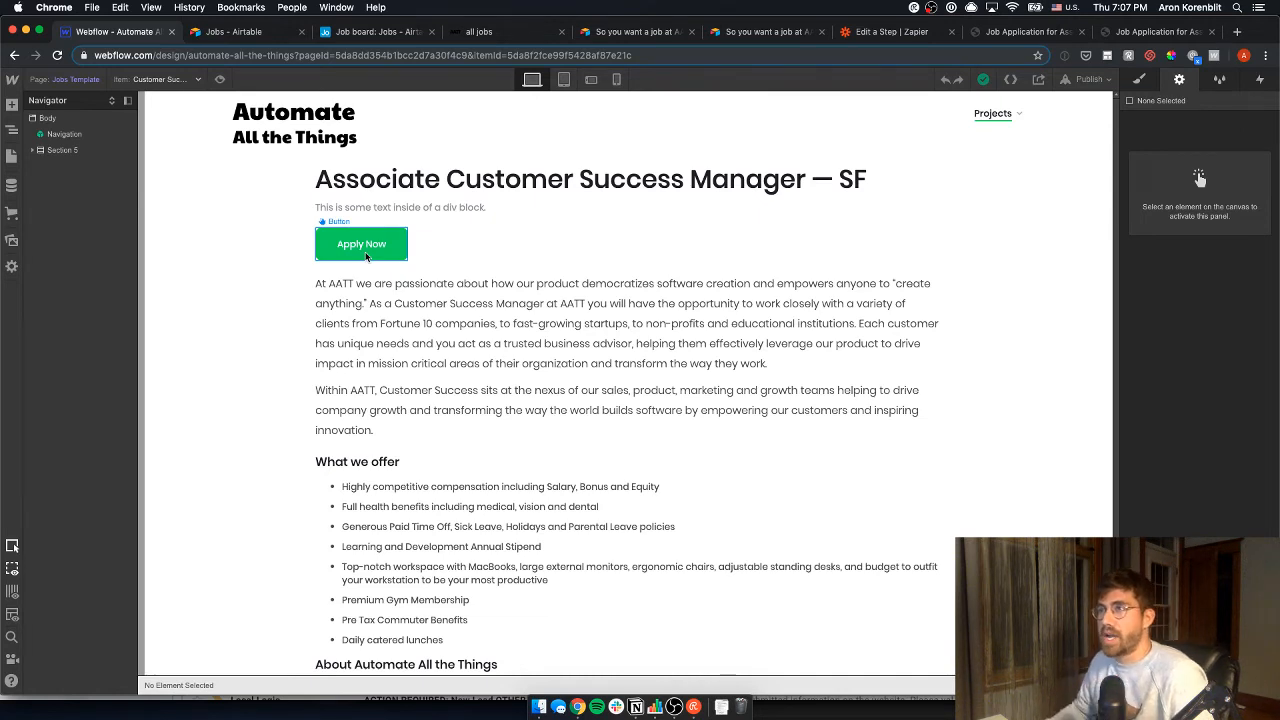
pyautogui.scroll(-3, 500, 450)
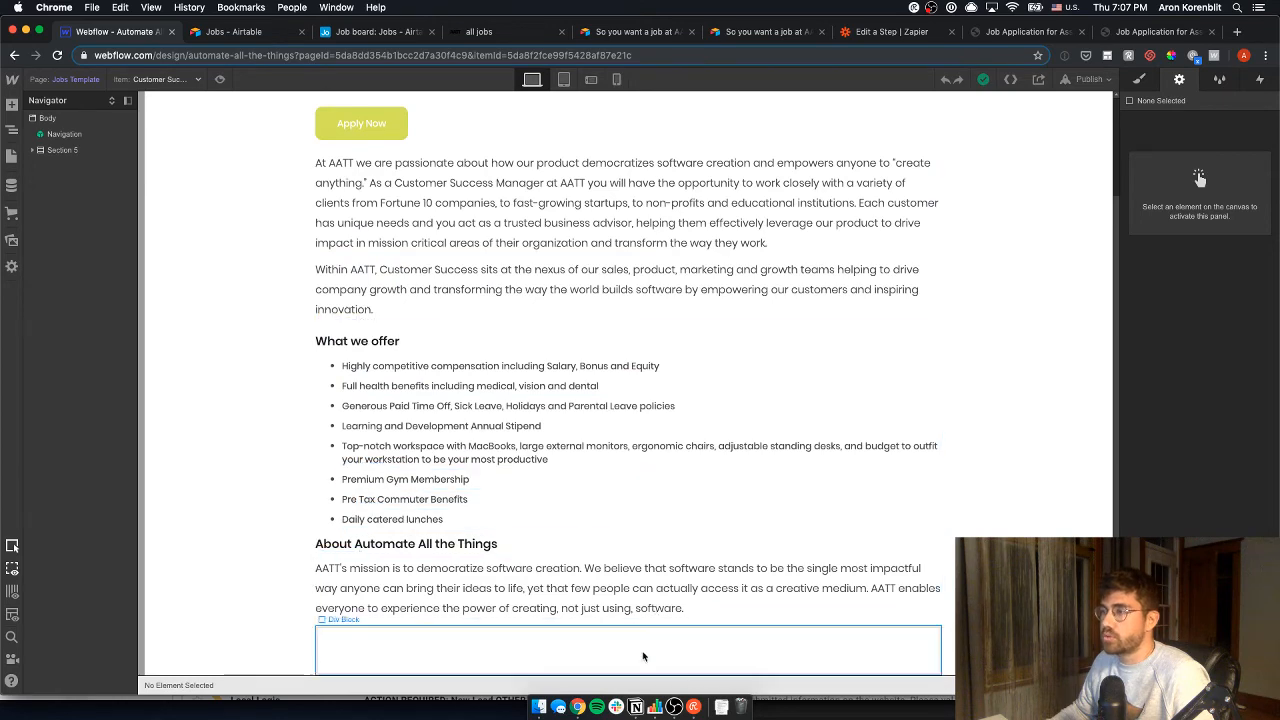
pyautogui.scroll(3, 415, 338)
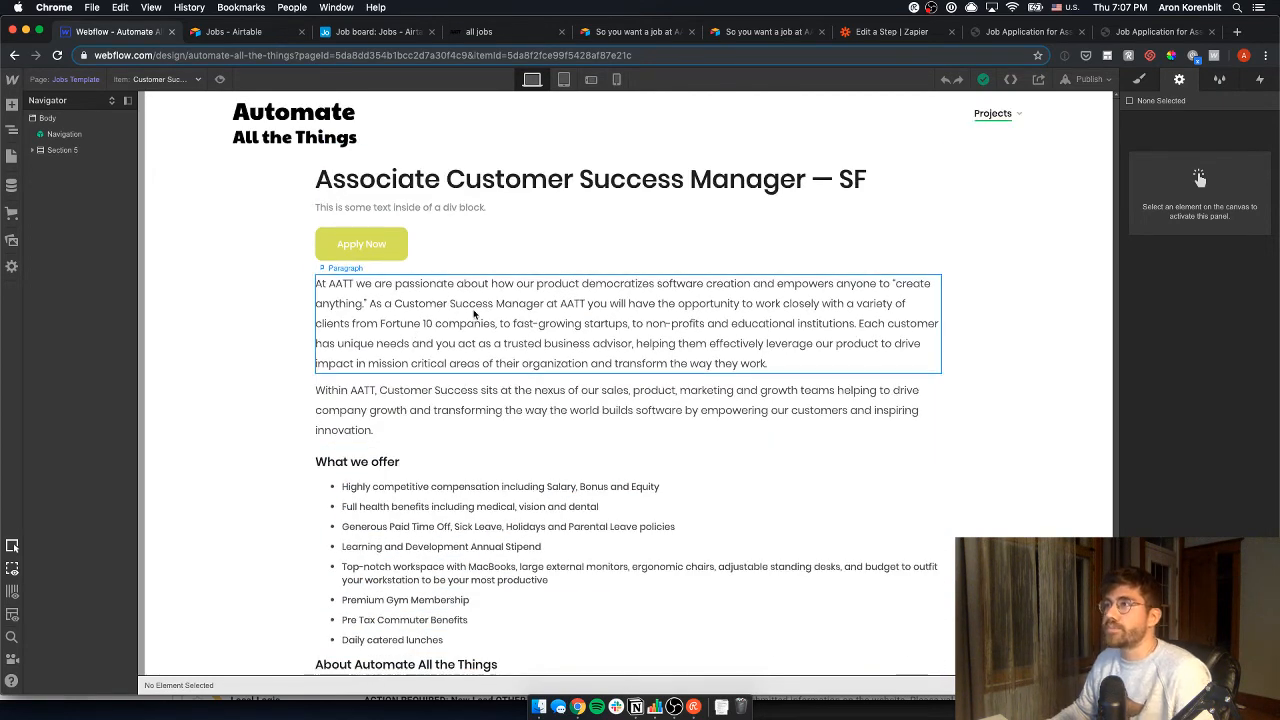
pyautogui.scroll(-1, 449, 494)
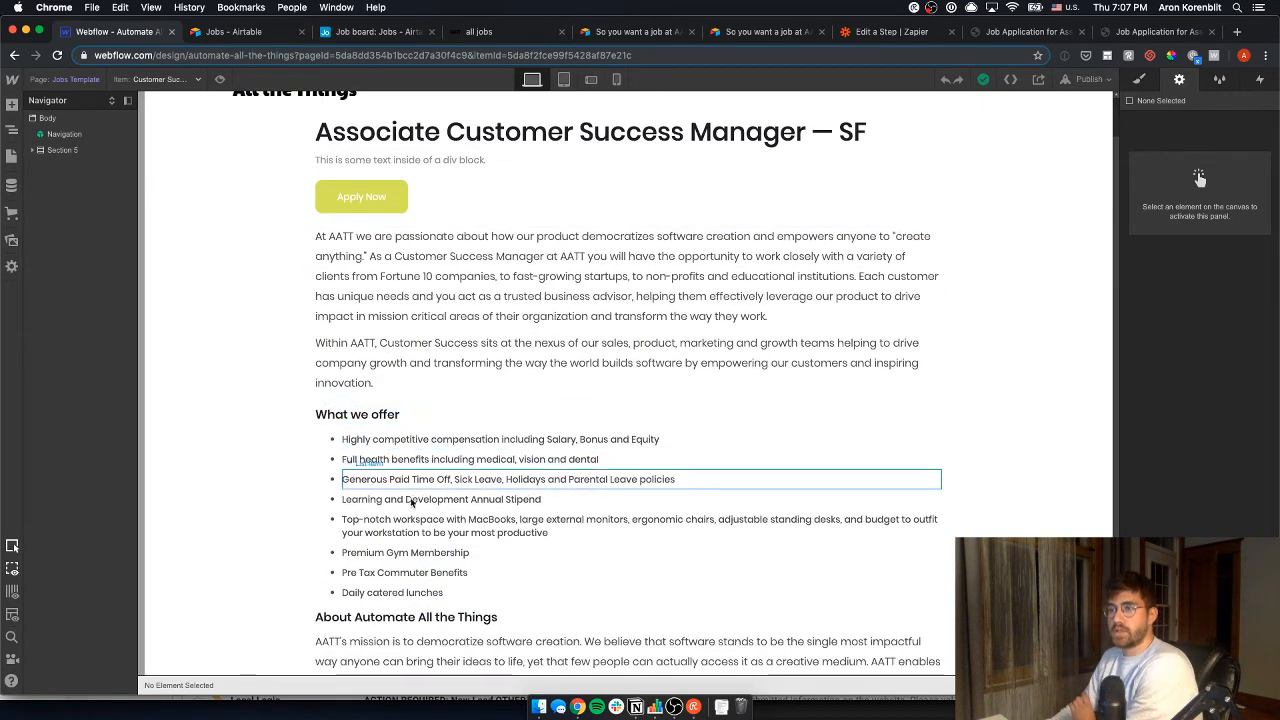
pyautogui.scroll(-2, 425, 640)
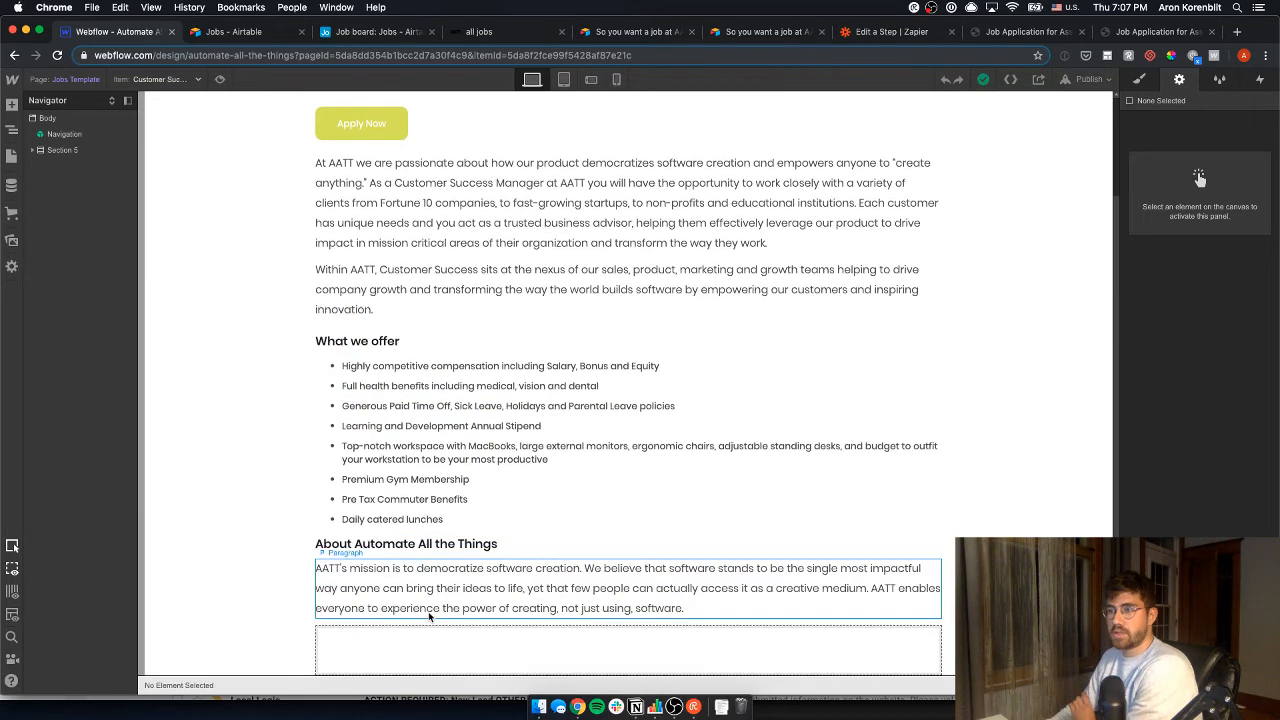
pyautogui.scroll(2, 445, 538)
# - Open the Greenhouse posting for the NYC customer success job and scroll to its application fields
pyautogui.click(375, 33)
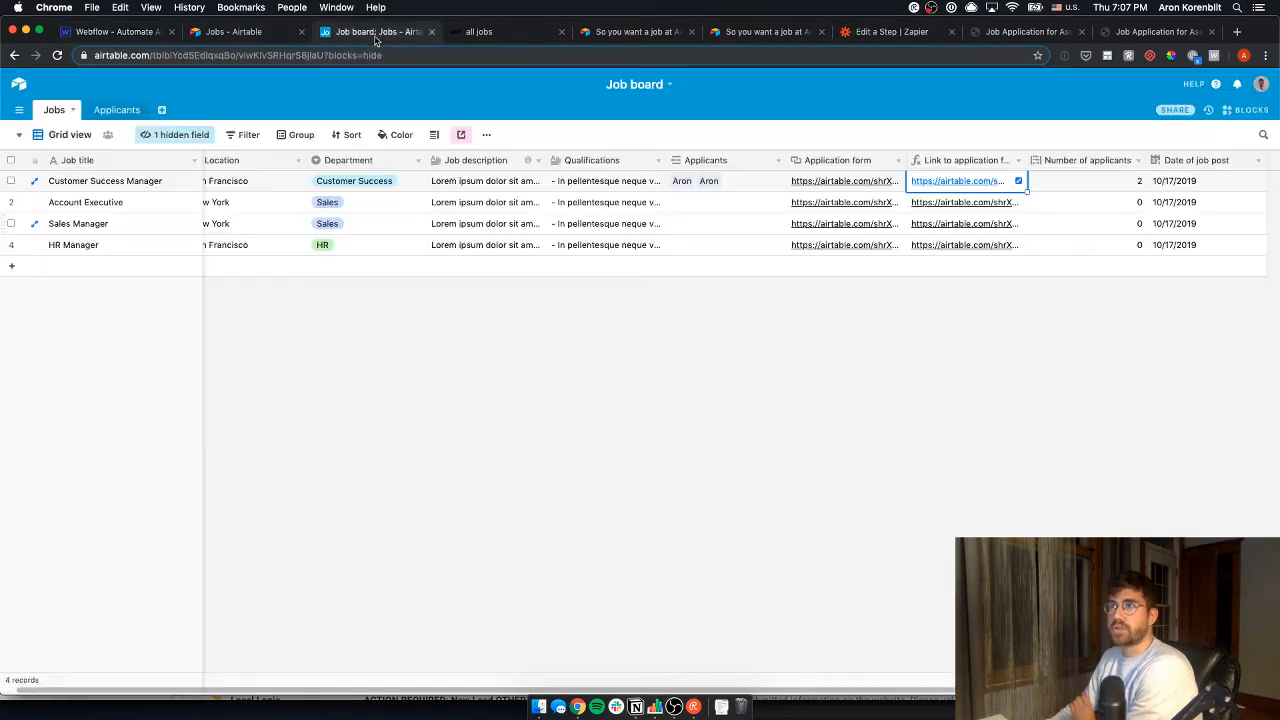
pyautogui.click(225, 31)
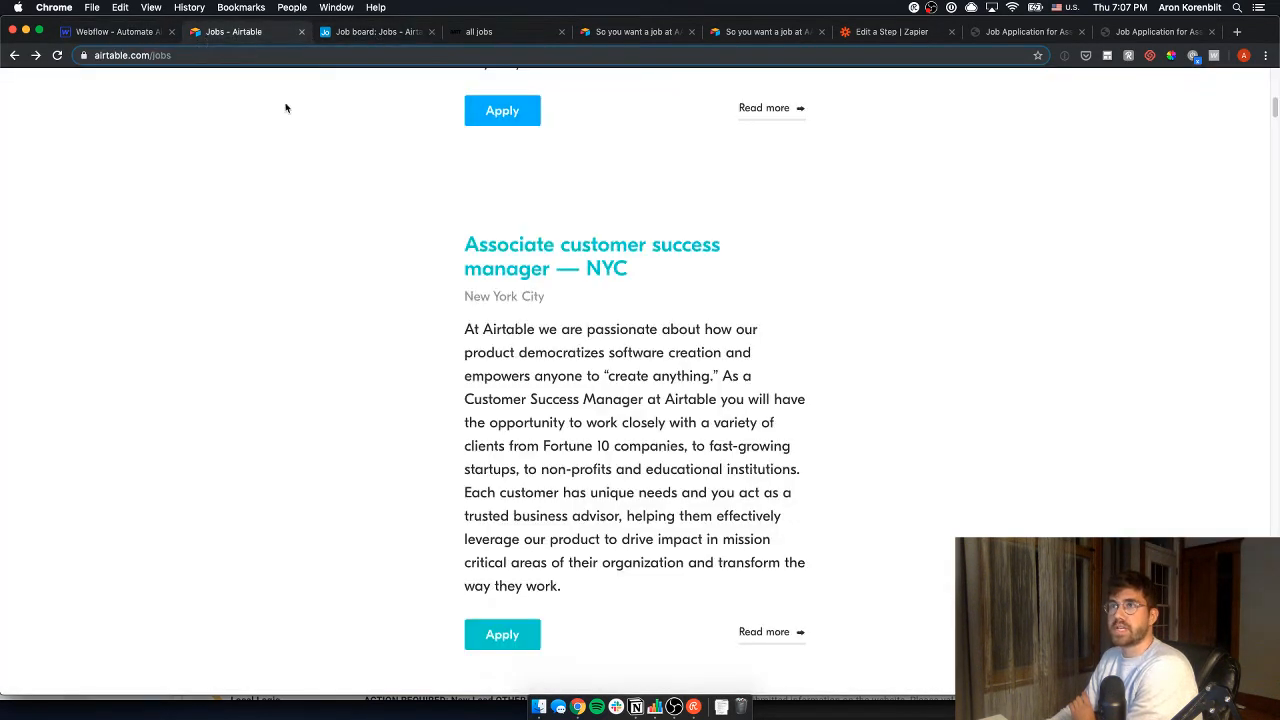
pyautogui.click(512, 625)
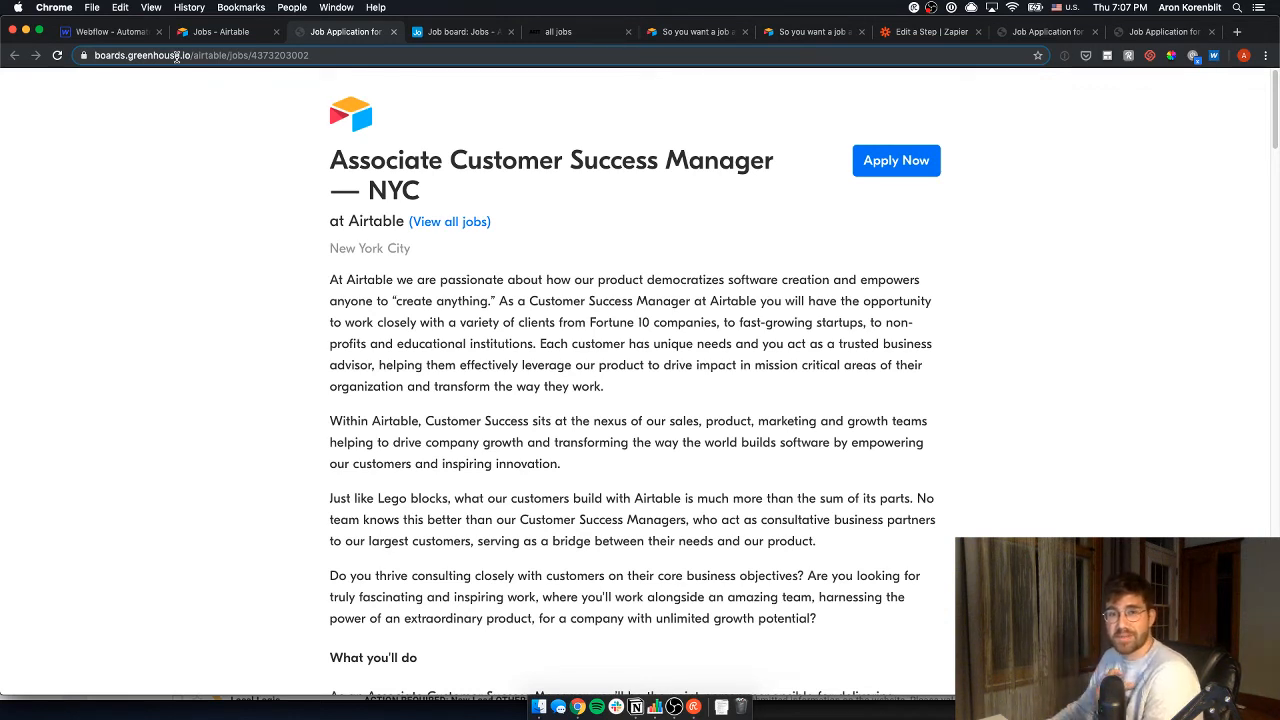
pyautogui.scroll(-1, 725, 531)
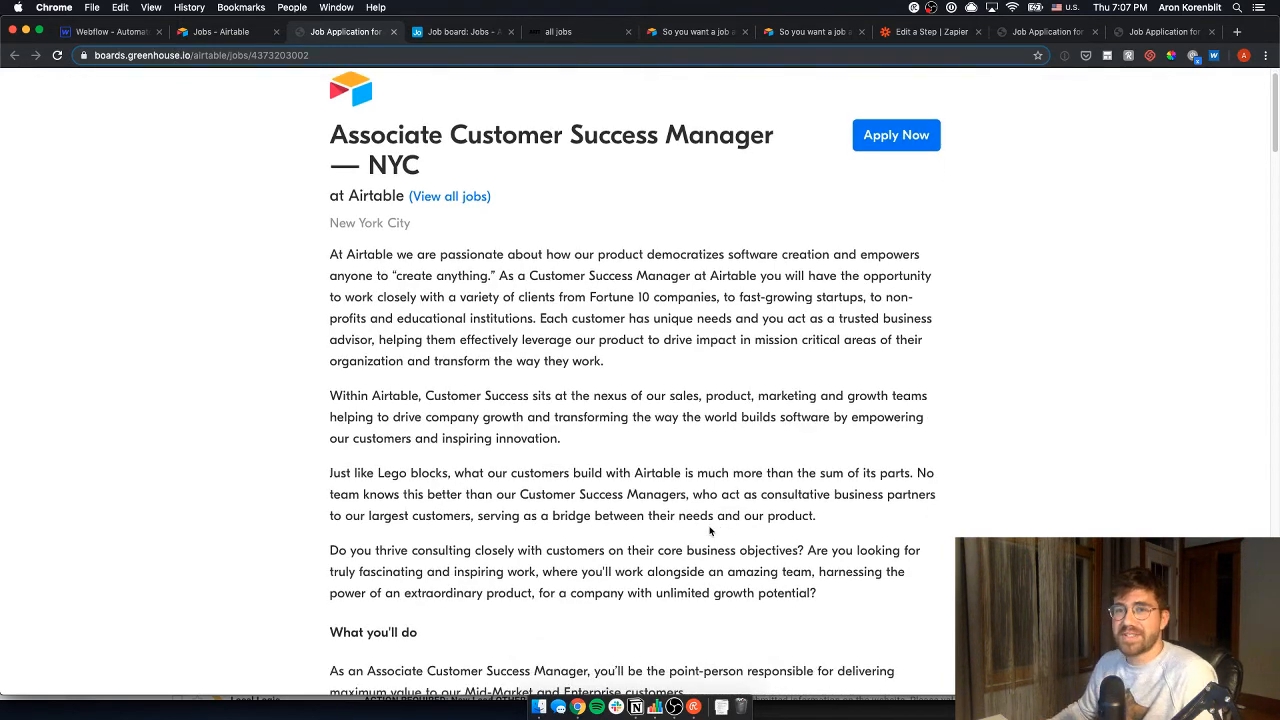
pyautogui.scroll(-4, 710, 531)
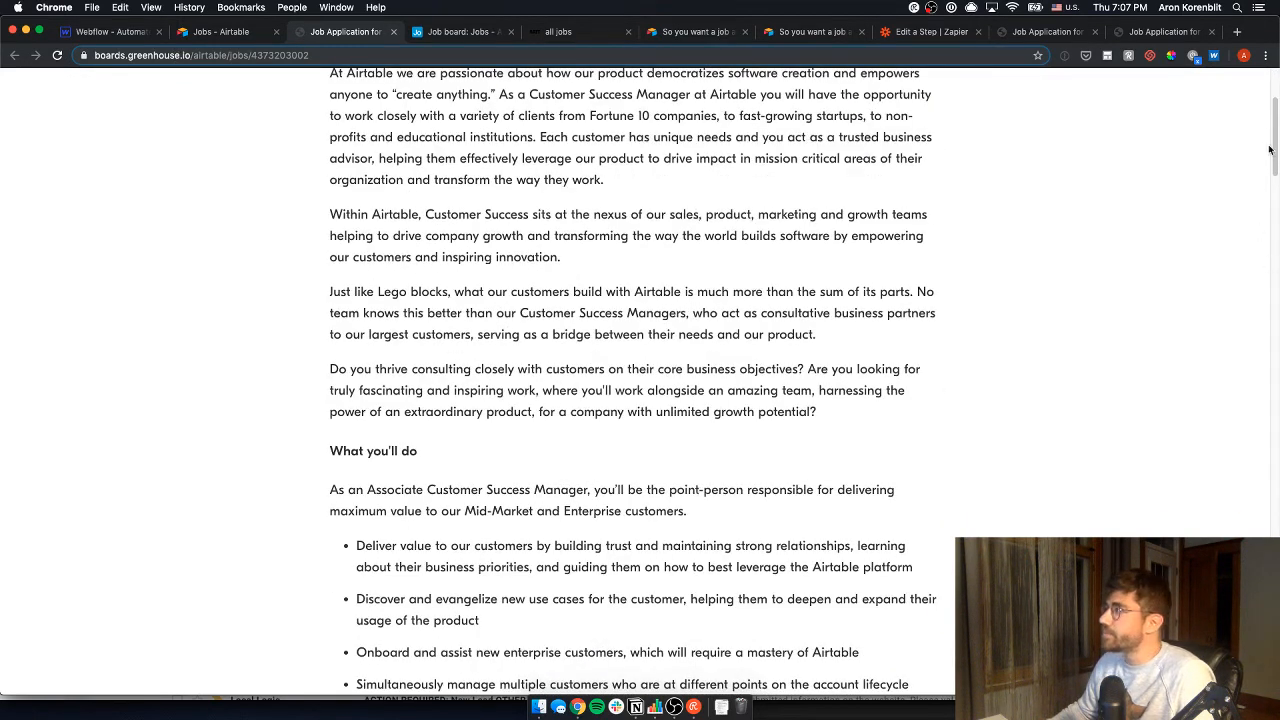
pyautogui.moveTo(1270, 149); pyautogui.dragTo(1276, 376)
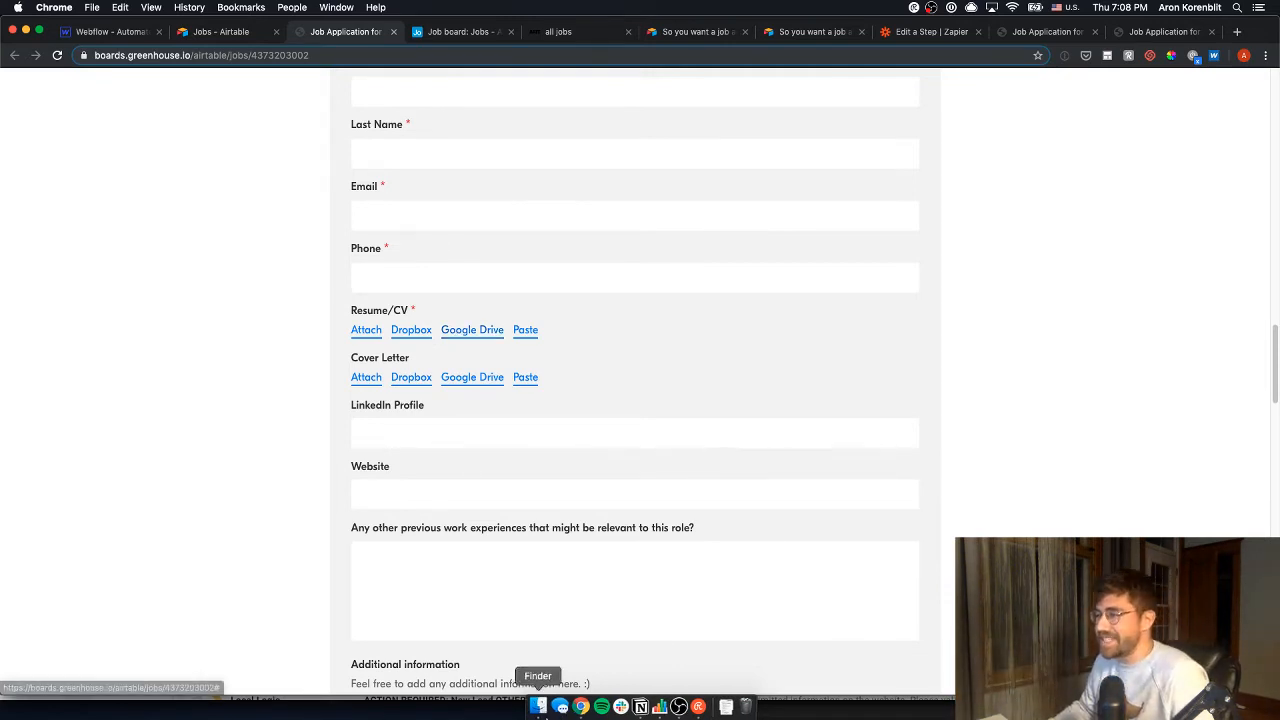
# - Tick the Create Webflow CMS and Show all upcoming jobs to-dos in Notion, then return to Chrome
pyautogui.click(636, 707)
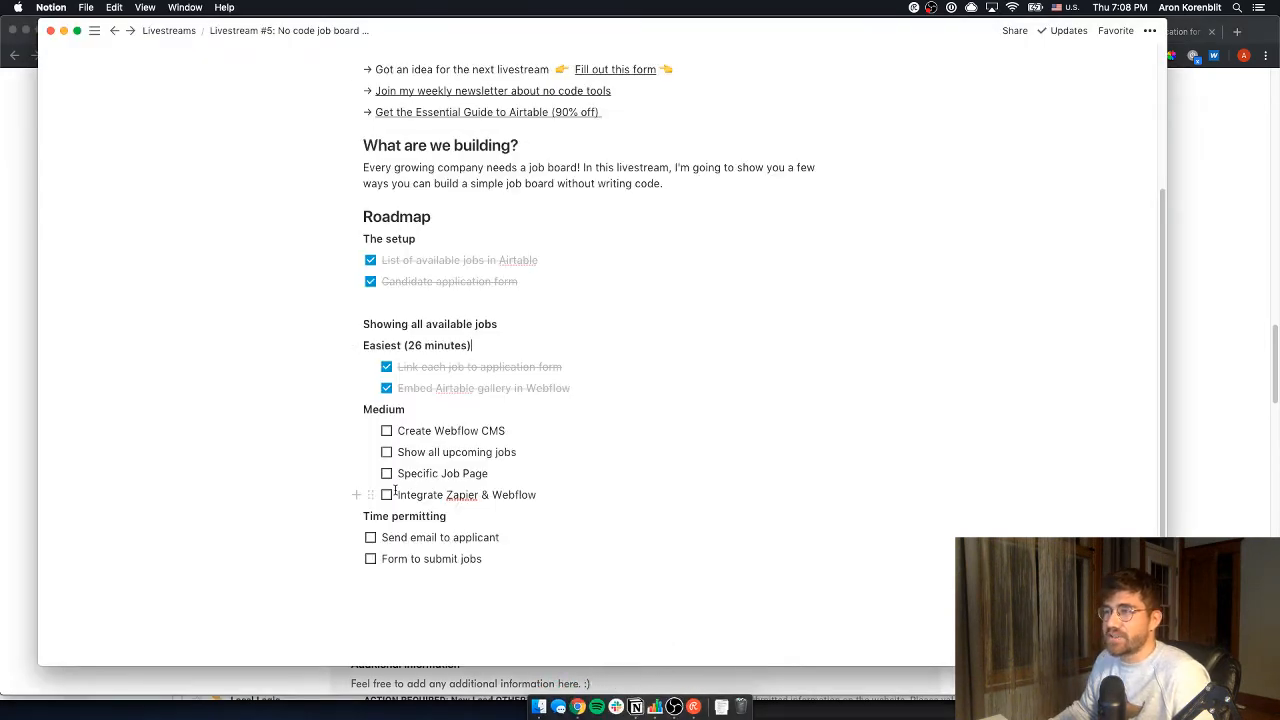
pyautogui.moveTo(395, 490)
pyautogui.mouseDown()
pyautogui.moveTo(495, 497)
pyautogui.moveTo(396, 492)
pyautogui.mouseUp()
pyautogui.click(387, 431)
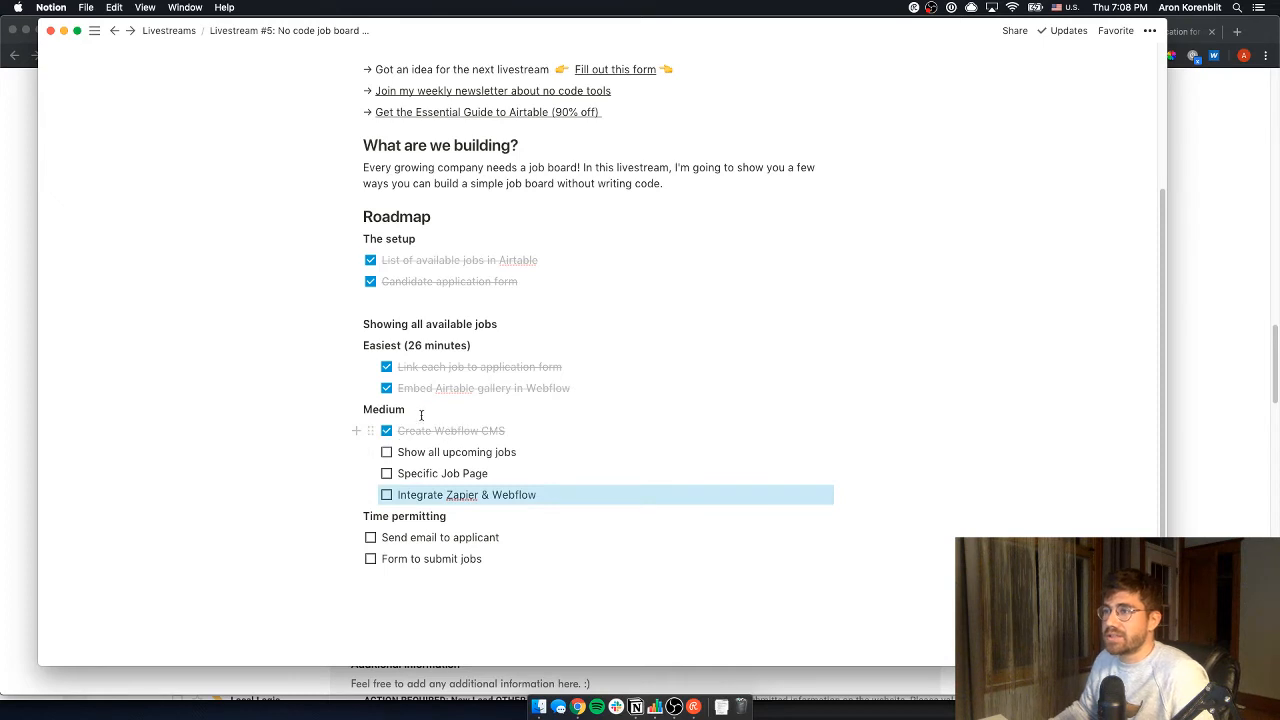
pyautogui.click(388, 453)
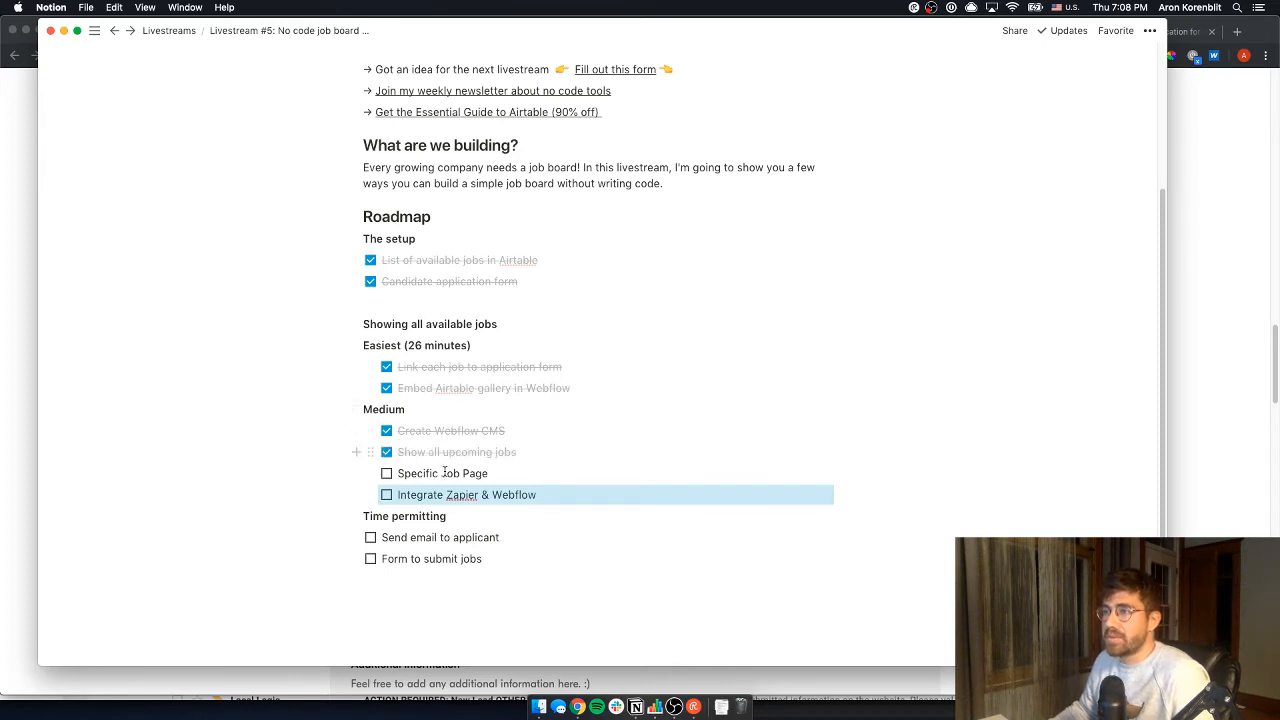
pyautogui.click(441, 474)
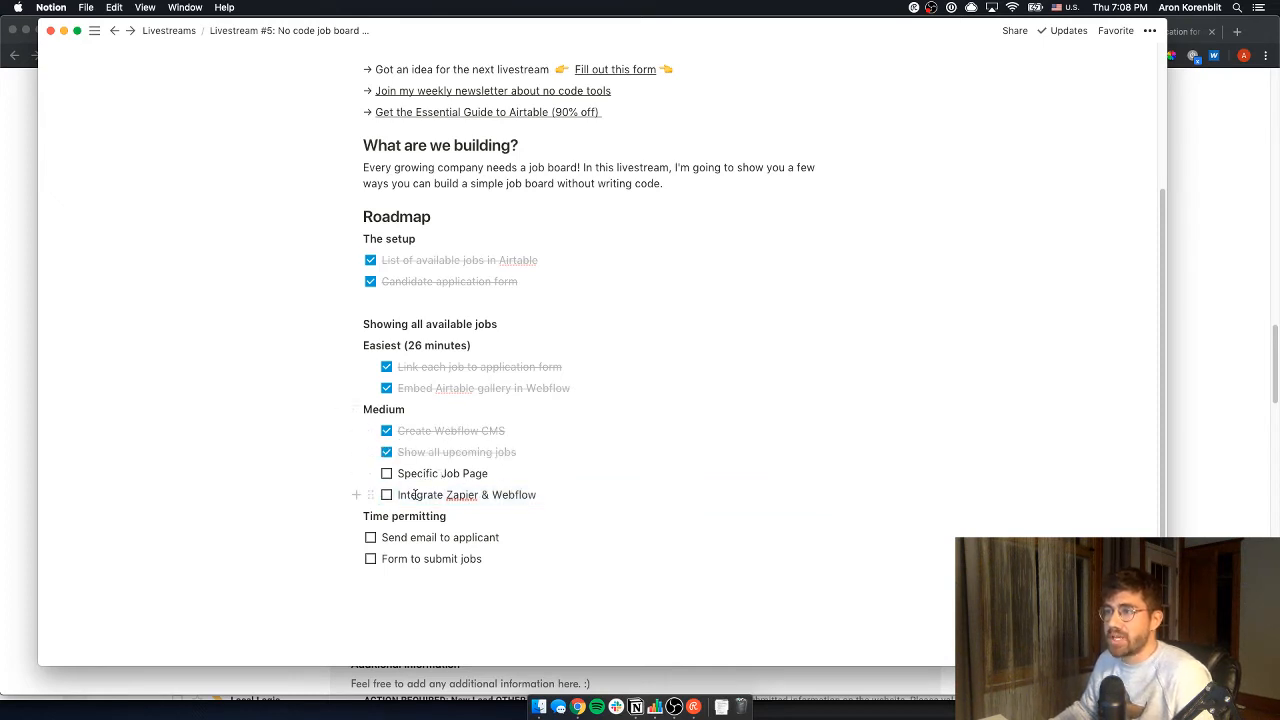
pyautogui.moveTo(396, 495)
pyautogui.mouseDown()
pyautogui.moveTo(411, 495)
pyautogui.moveTo(398, 495)
pyautogui.mouseUp()
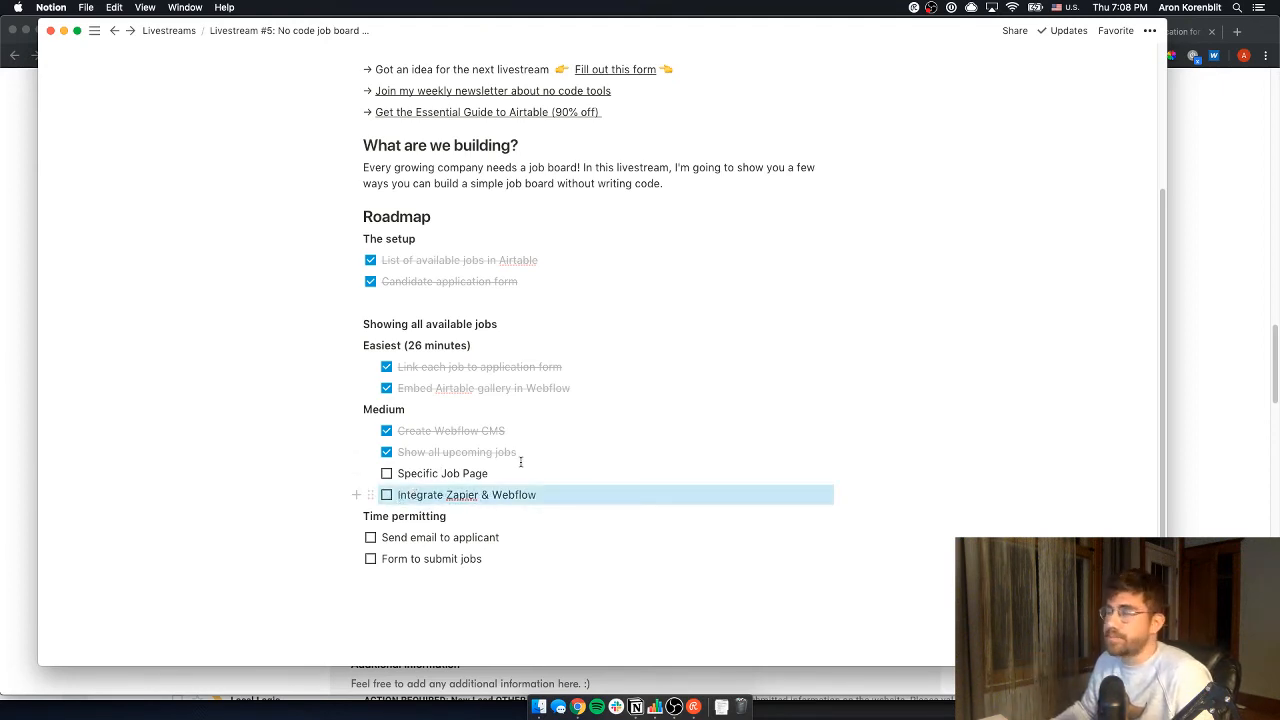
pyautogui.click(1198, 367)
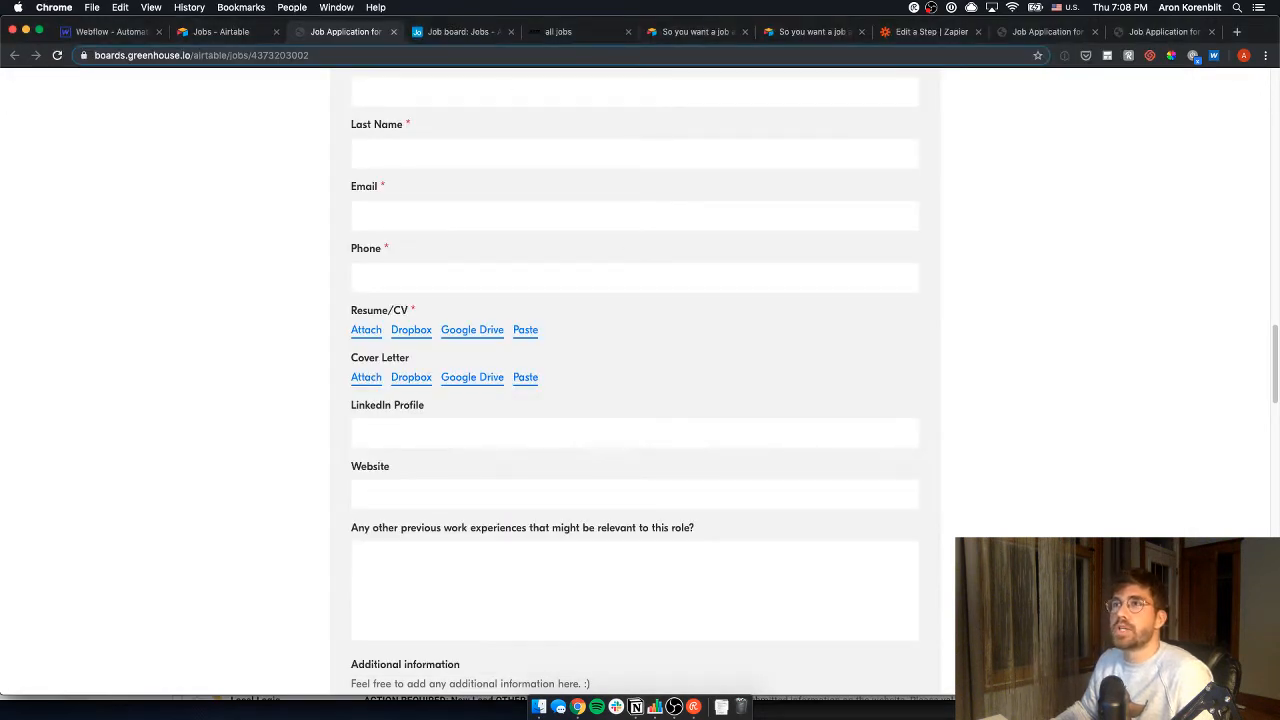
# - Bind the Jobs Template heading to the job Title field
pyautogui.click(110, 31)
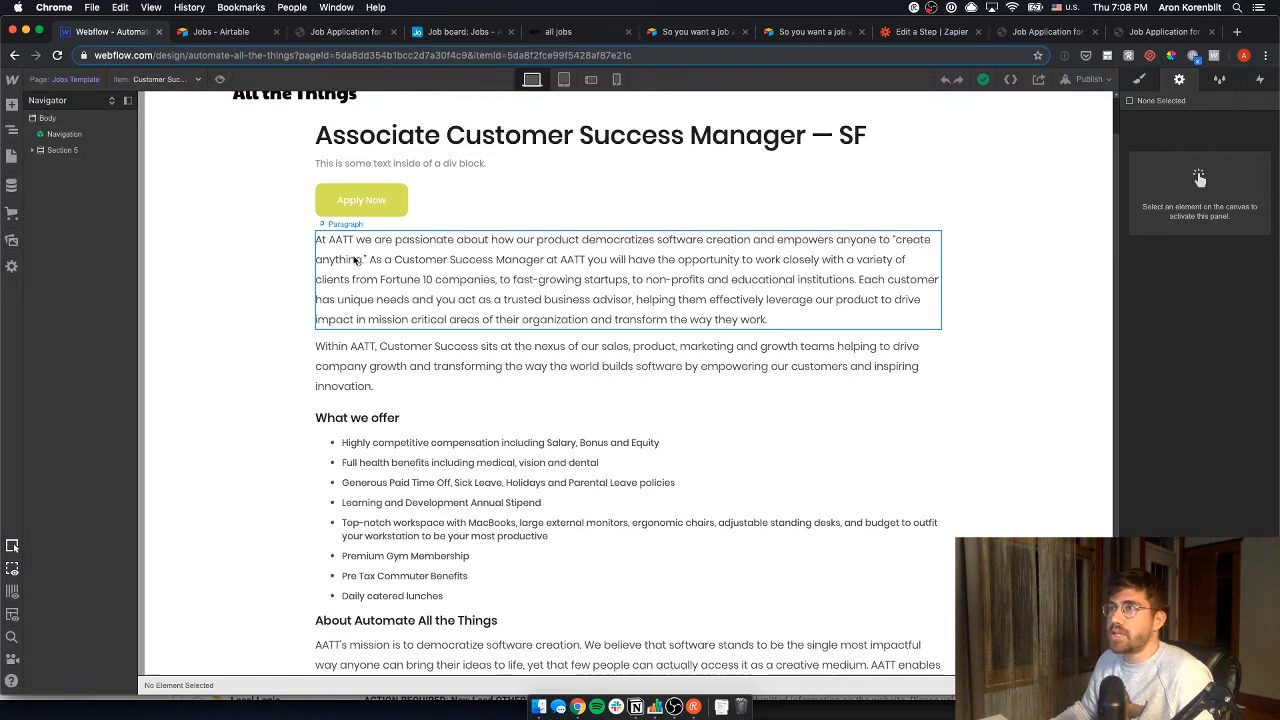
pyautogui.click(365, 180)
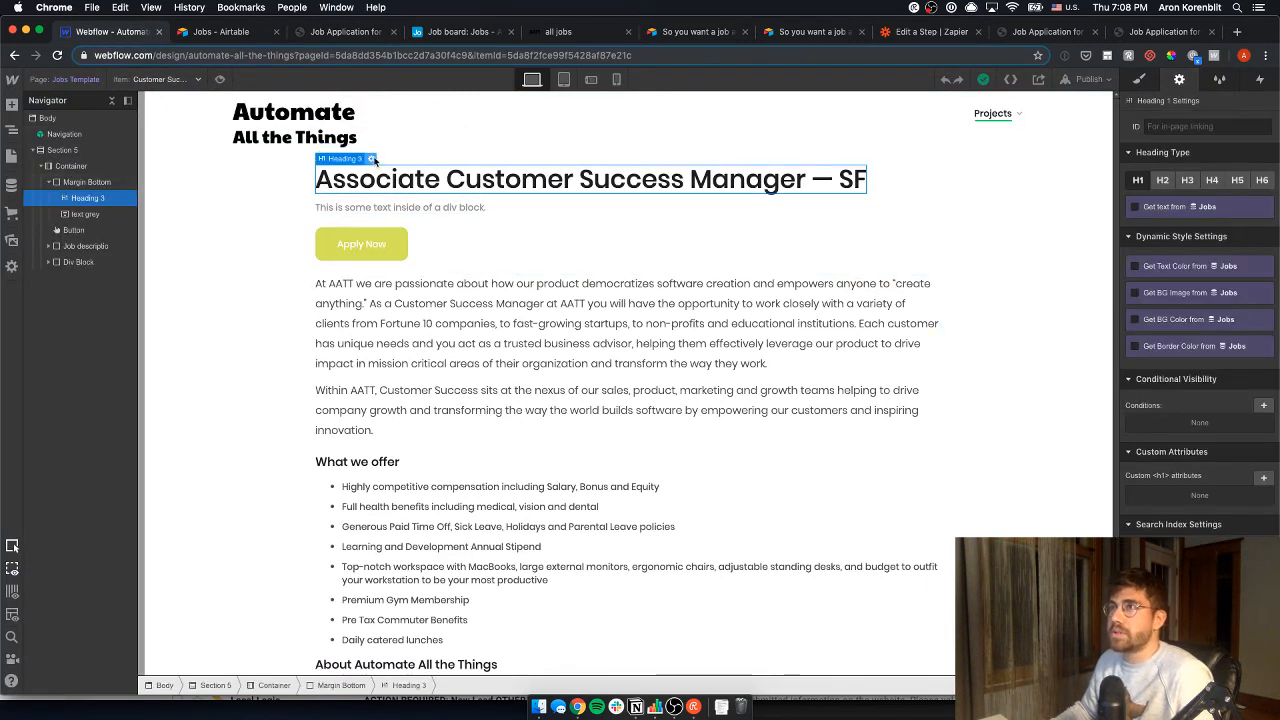
pyautogui.click(371, 158)
pyautogui.click(335, 260)
pyautogui.click(408, 279)
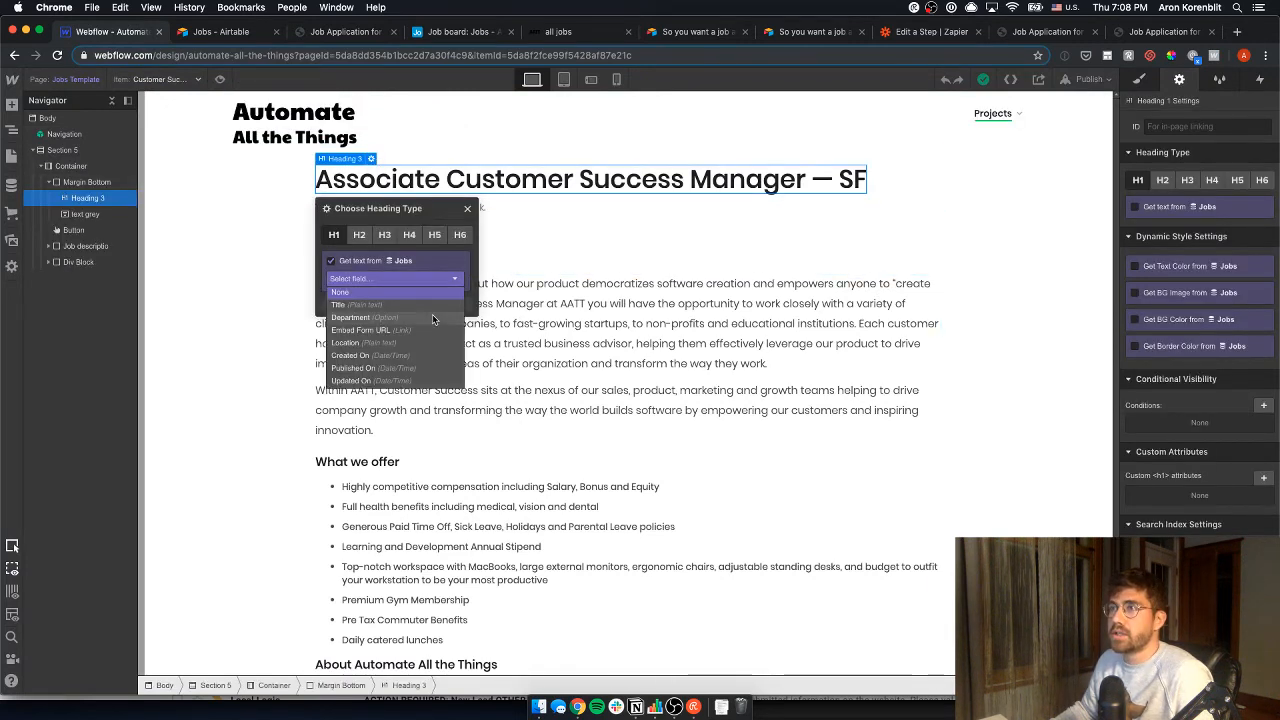
pyautogui.click(403, 305)
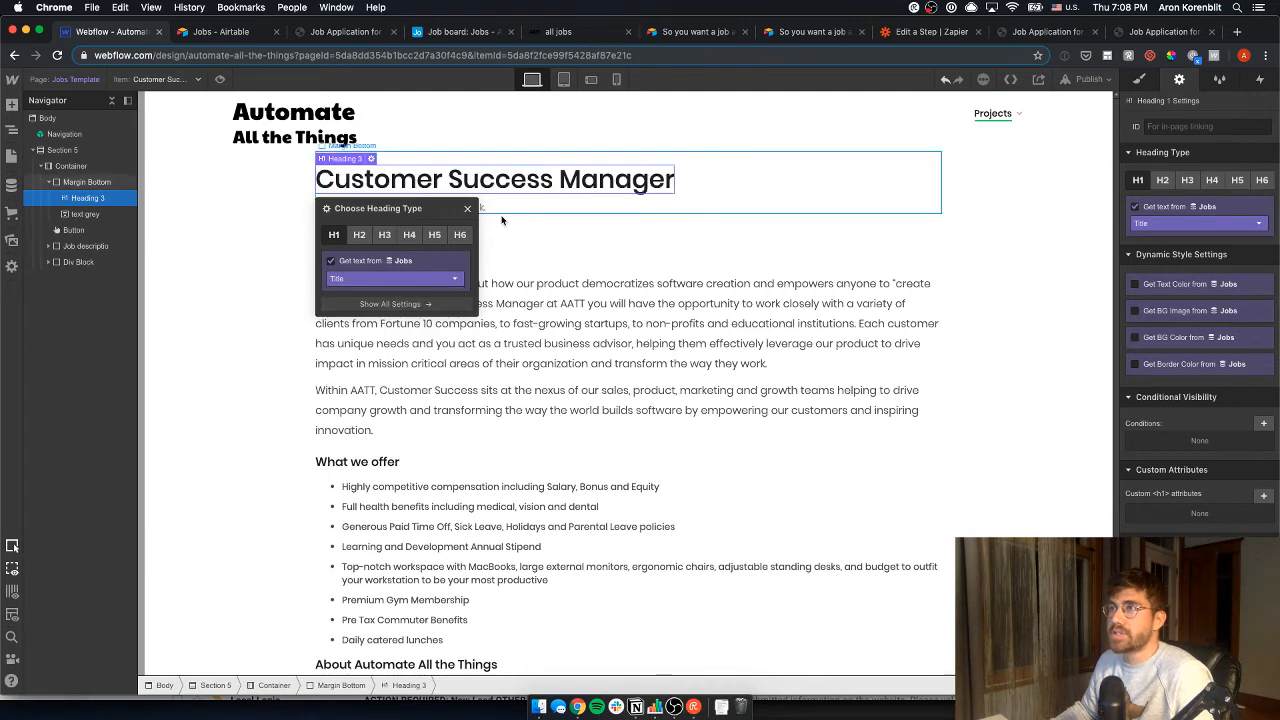
# - Bind the grey line under the heading to the Location field
pyautogui.click(446, 211)
pyautogui.click(366, 195)
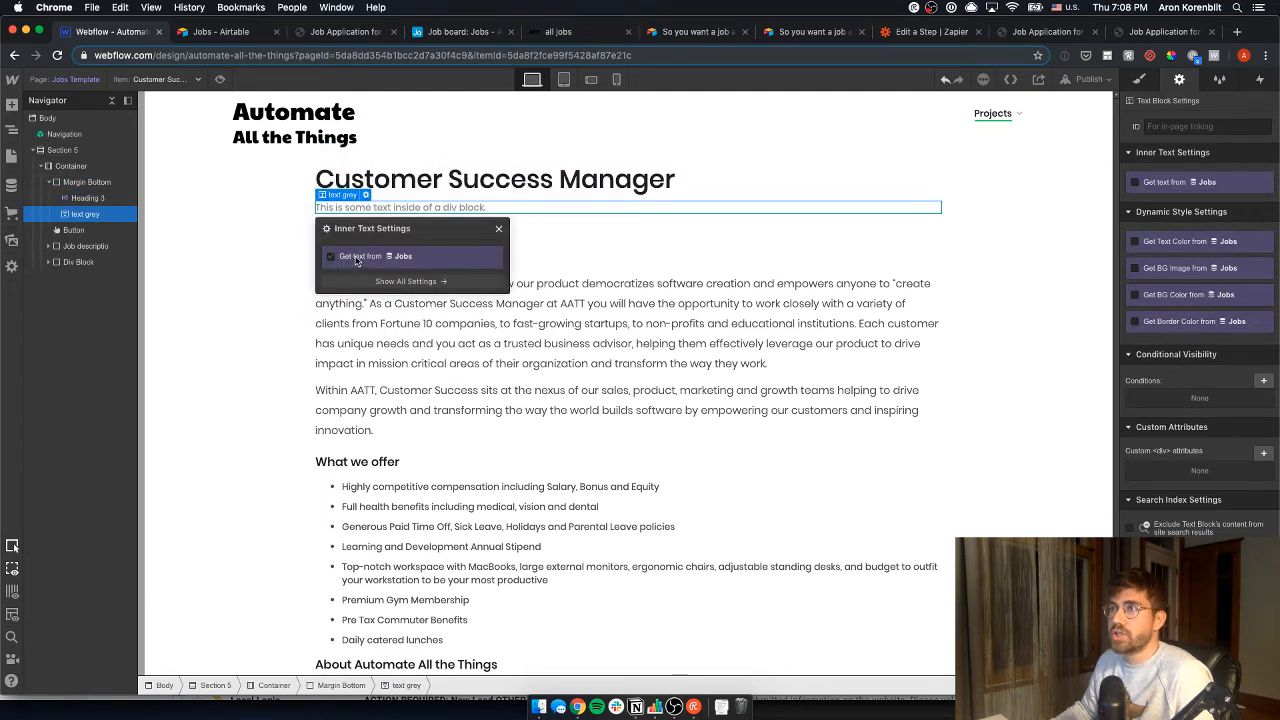
pyautogui.click(357, 260)
pyautogui.click(368, 275)
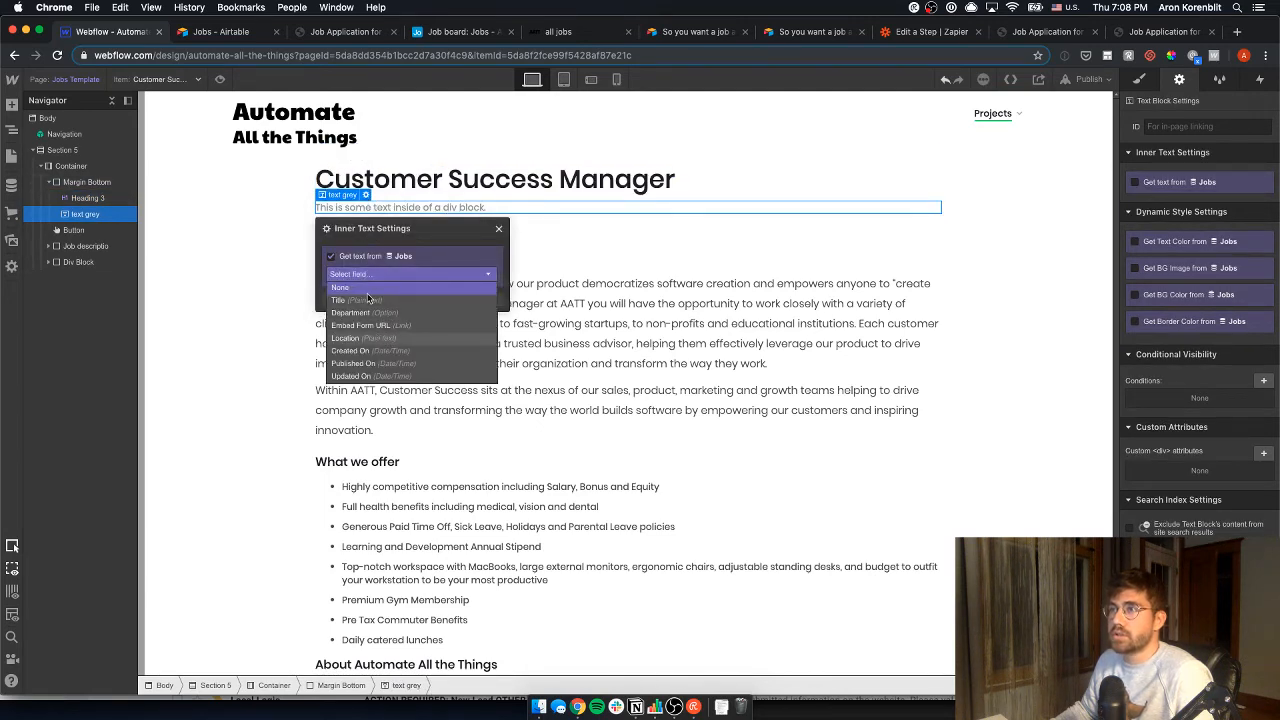
pyautogui.click(362, 338)
pyautogui.click(291, 269)
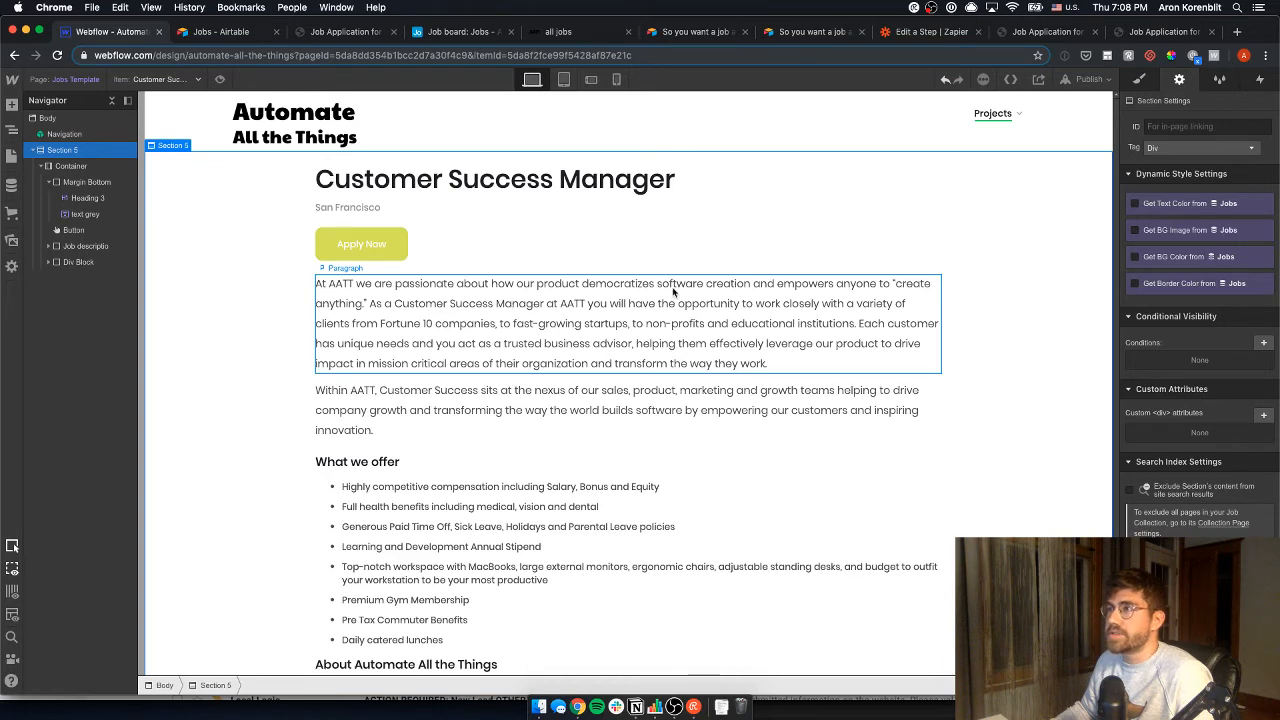
# - Review the description paragraphs and compare them with the Airtable jobs page
pyautogui.click(664, 320)
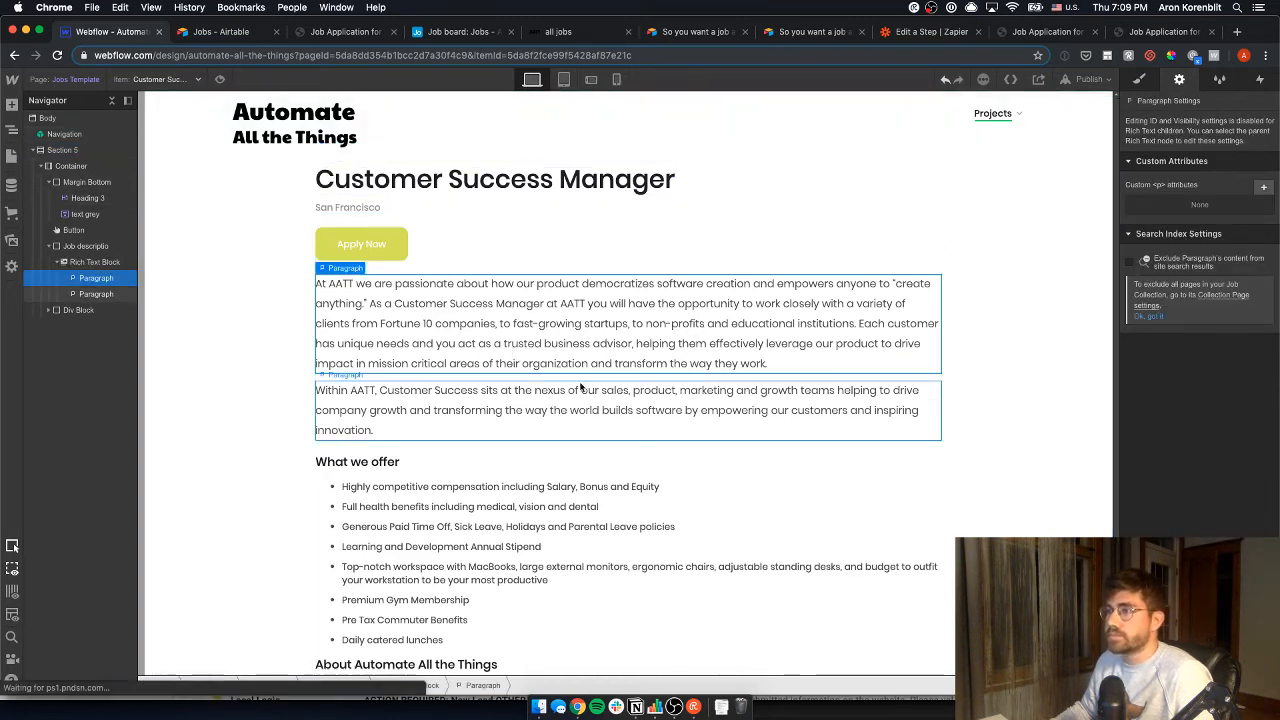
pyautogui.scroll(-3, 630, 350)
pyautogui.scroll(1, 389, 382)
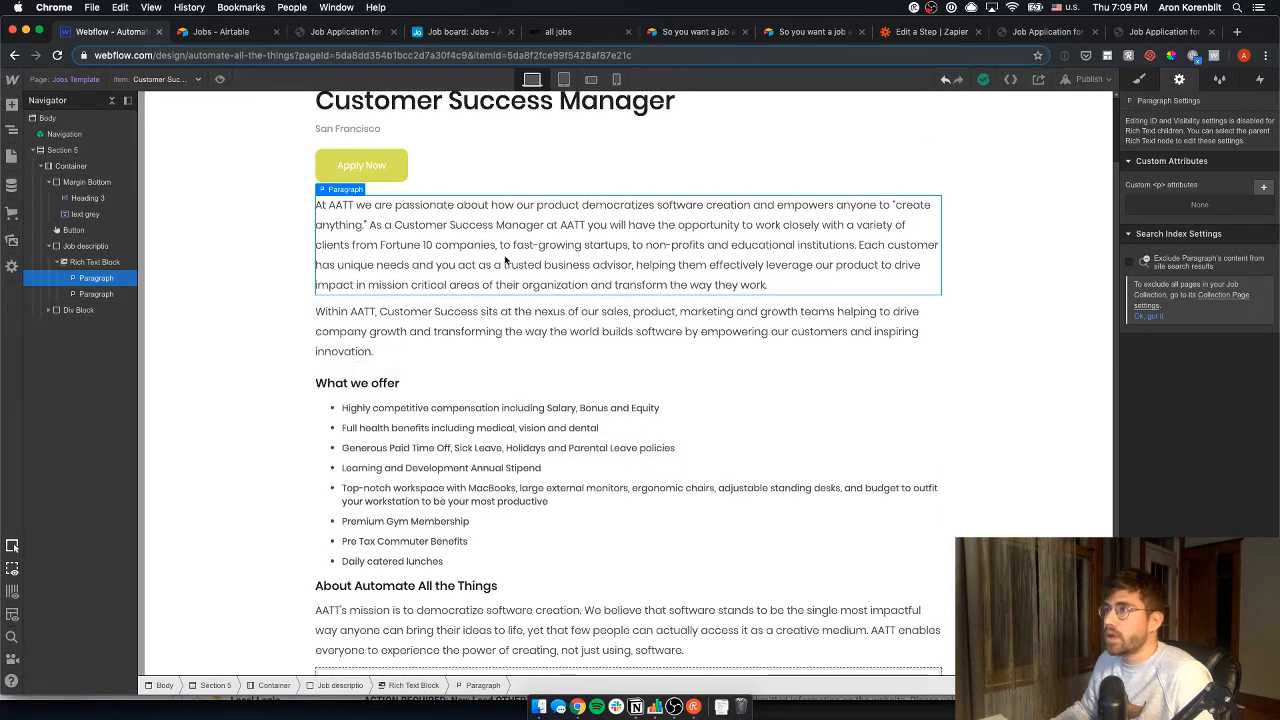
pyautogui.click(222, 32)
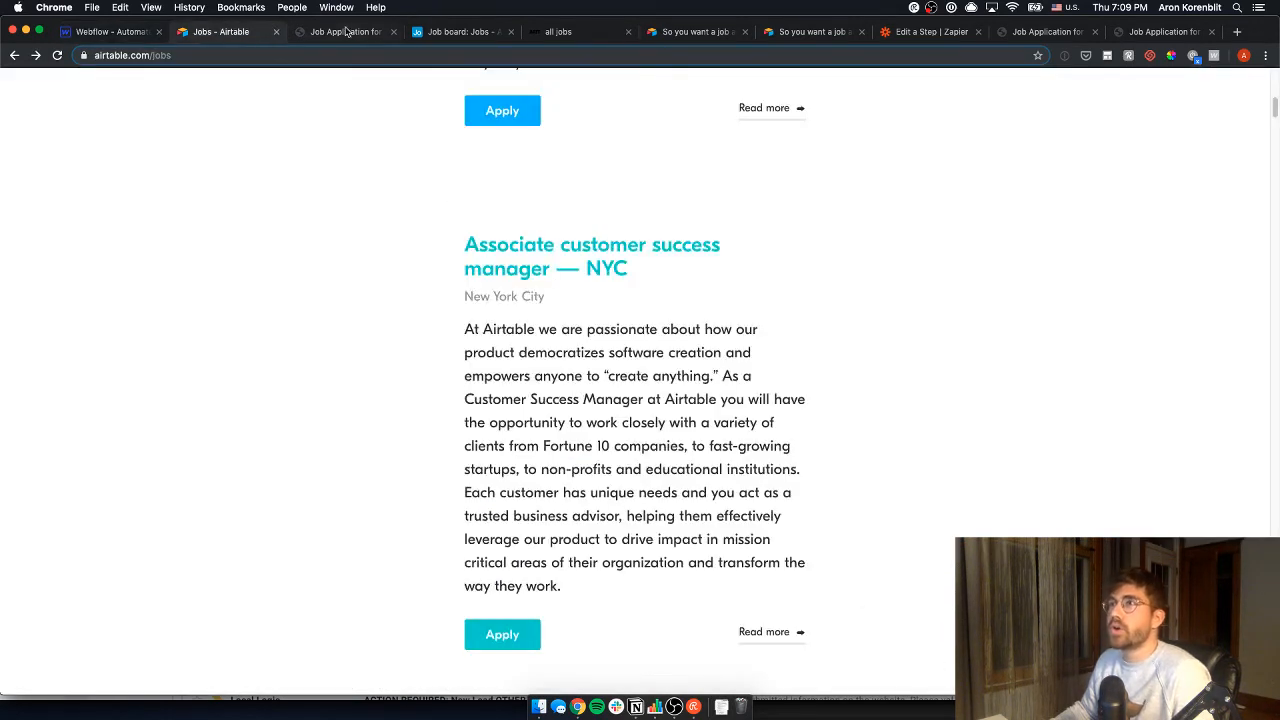
pyautogui.click(118, 33)
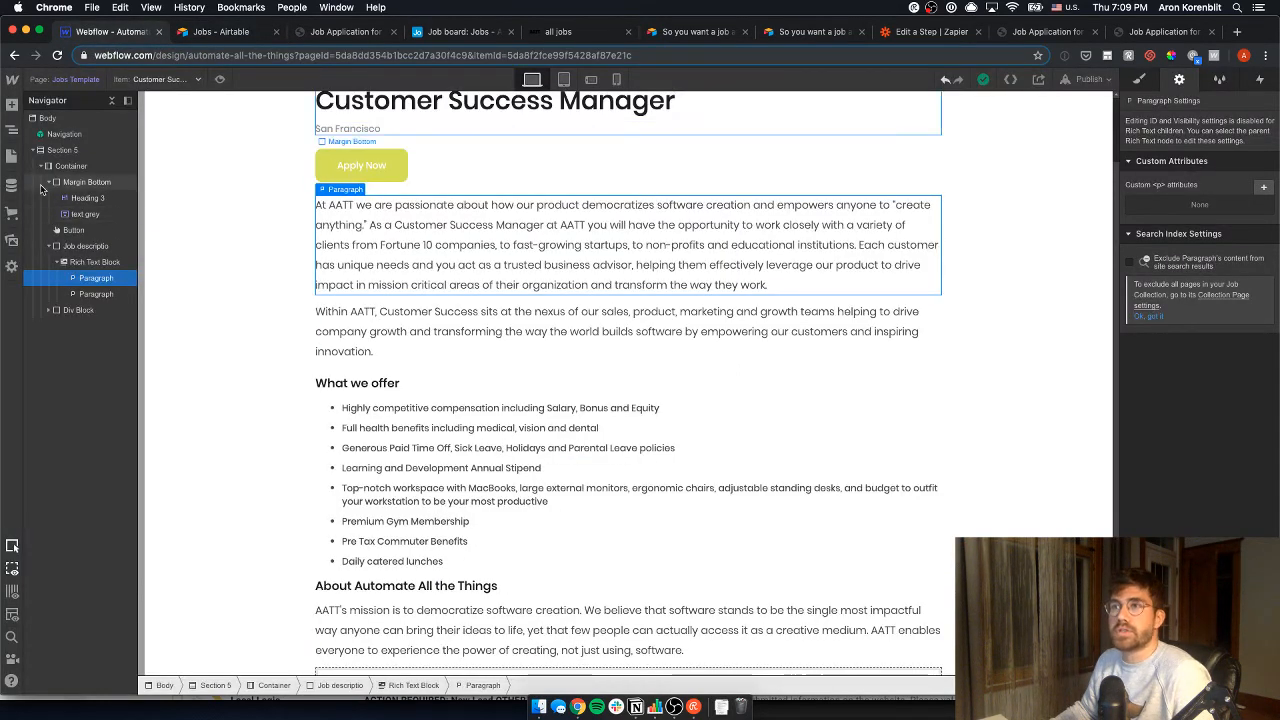
# - Bind the rich text block to Job description and add a second Rich Text block beneath it
pyautogui.click(95, 262)
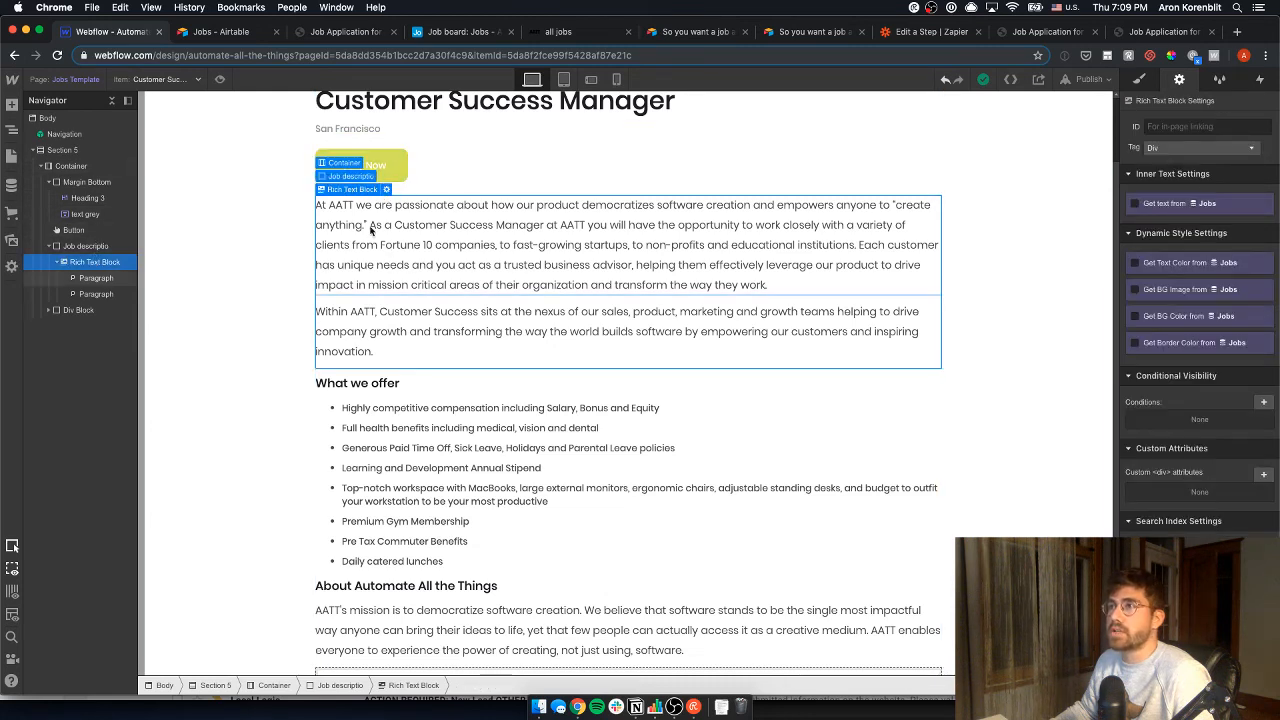
pyautogui.click(387, 190)
pyautogui.click(398, 411)
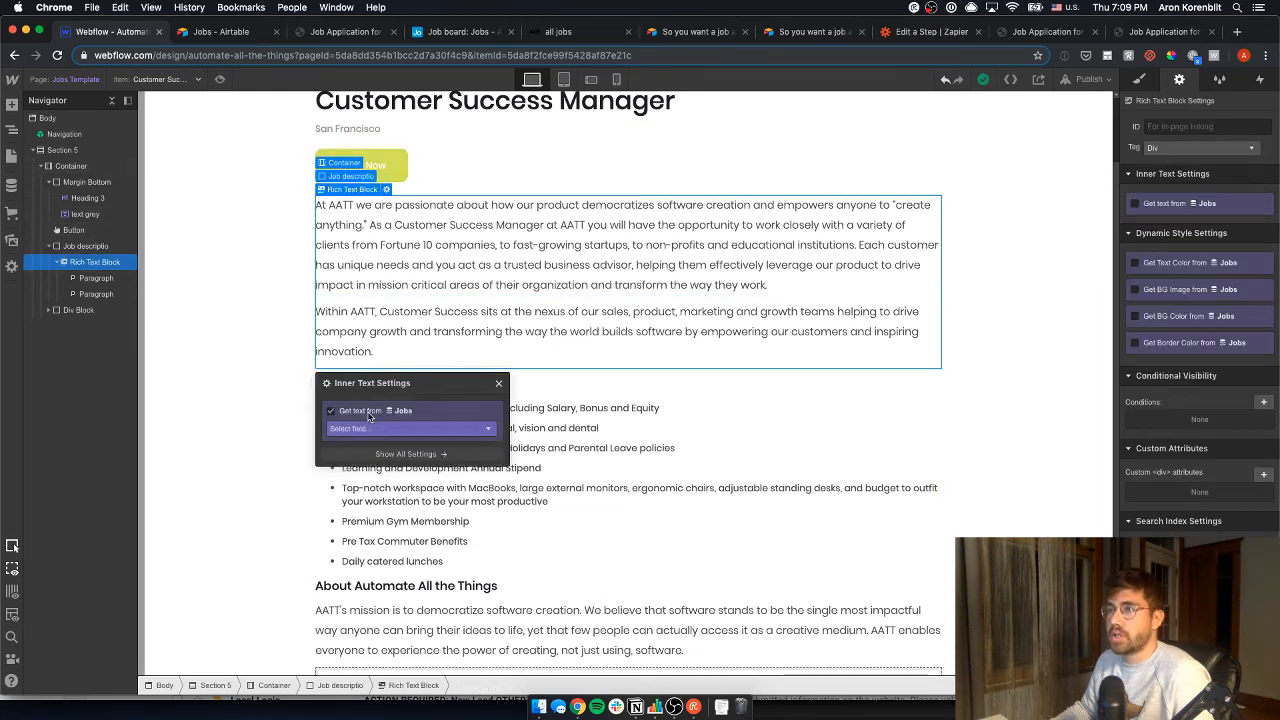
pyautogui.click(380, 430)
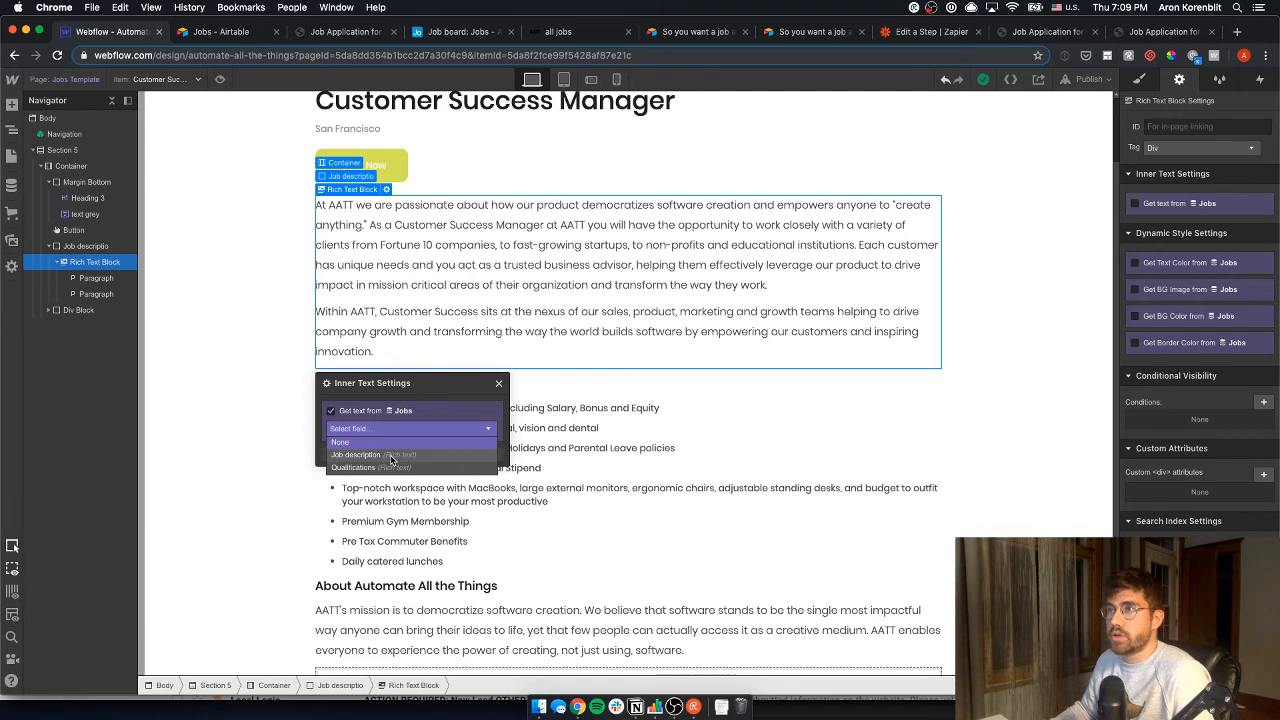
pyautogui.click(391, 456)
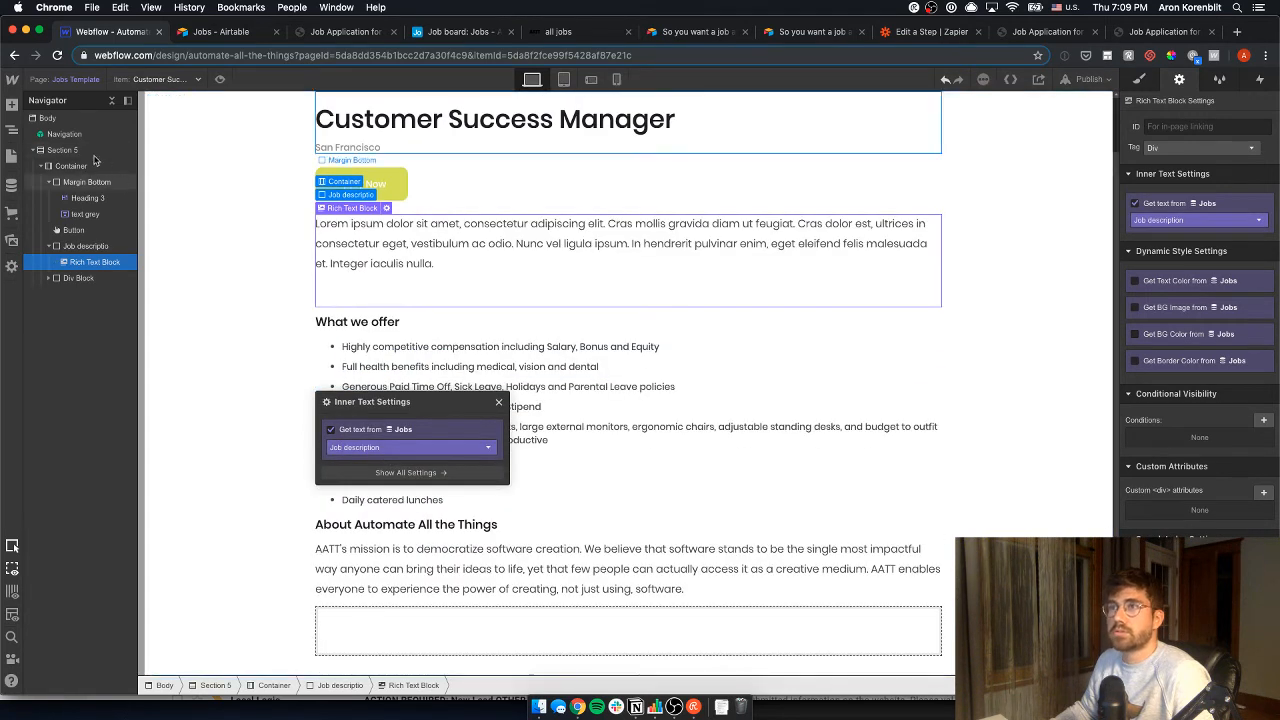
pyautogui.click(12, 104)
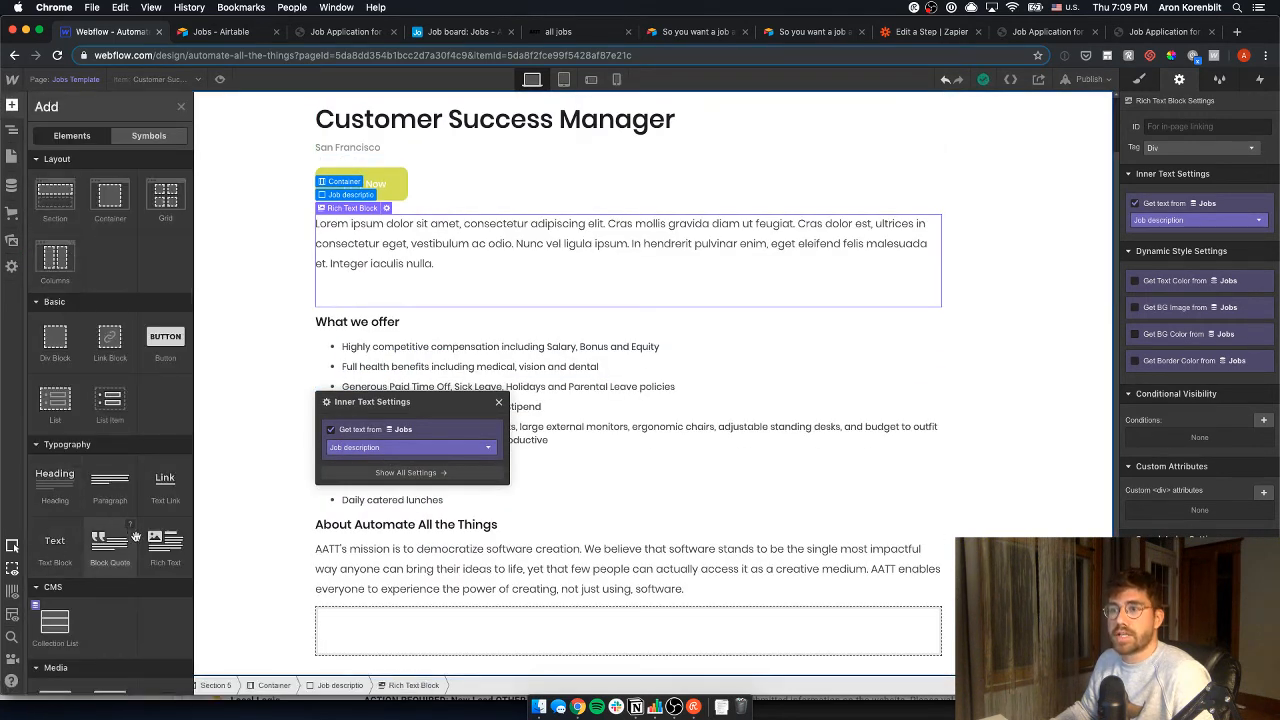
pyautogui.moveTo(160, 545); pyautogui.dragTo(364, 306)
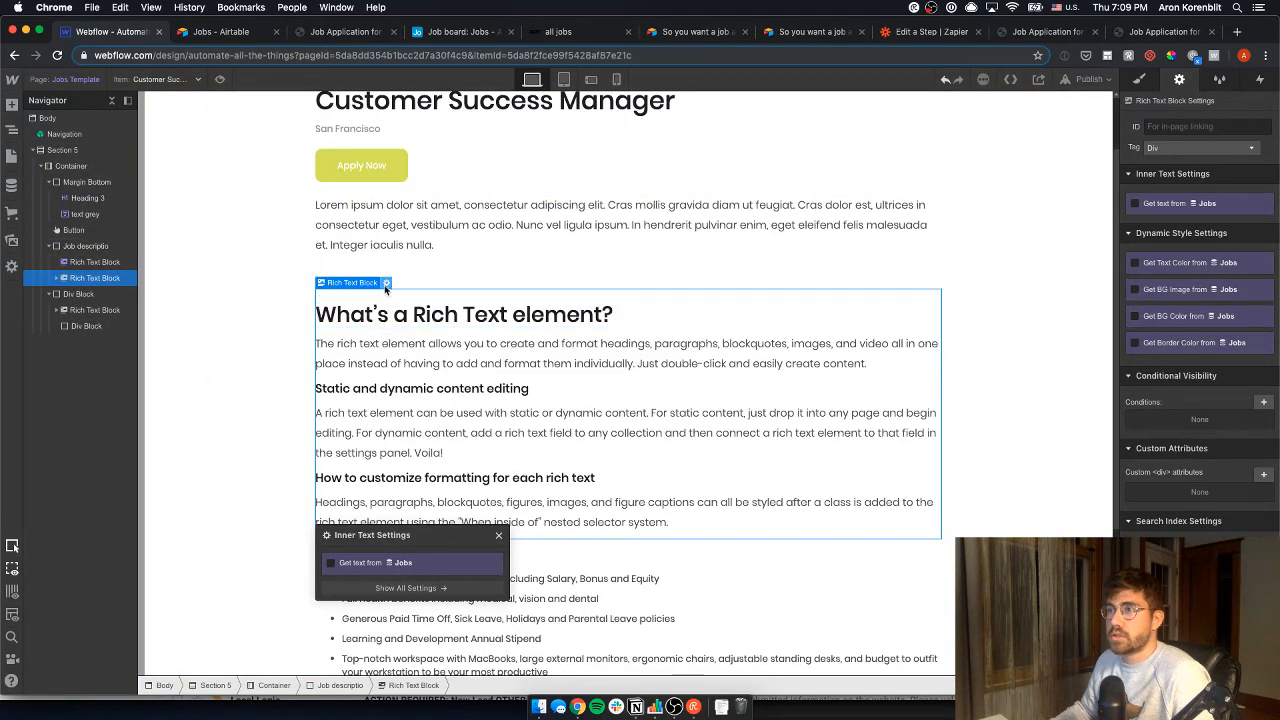
# - Bind the new rich text block to the Qualifications field and check both blocks
pyautogui.click(379, 563)
pyautogui.click(380, 580)
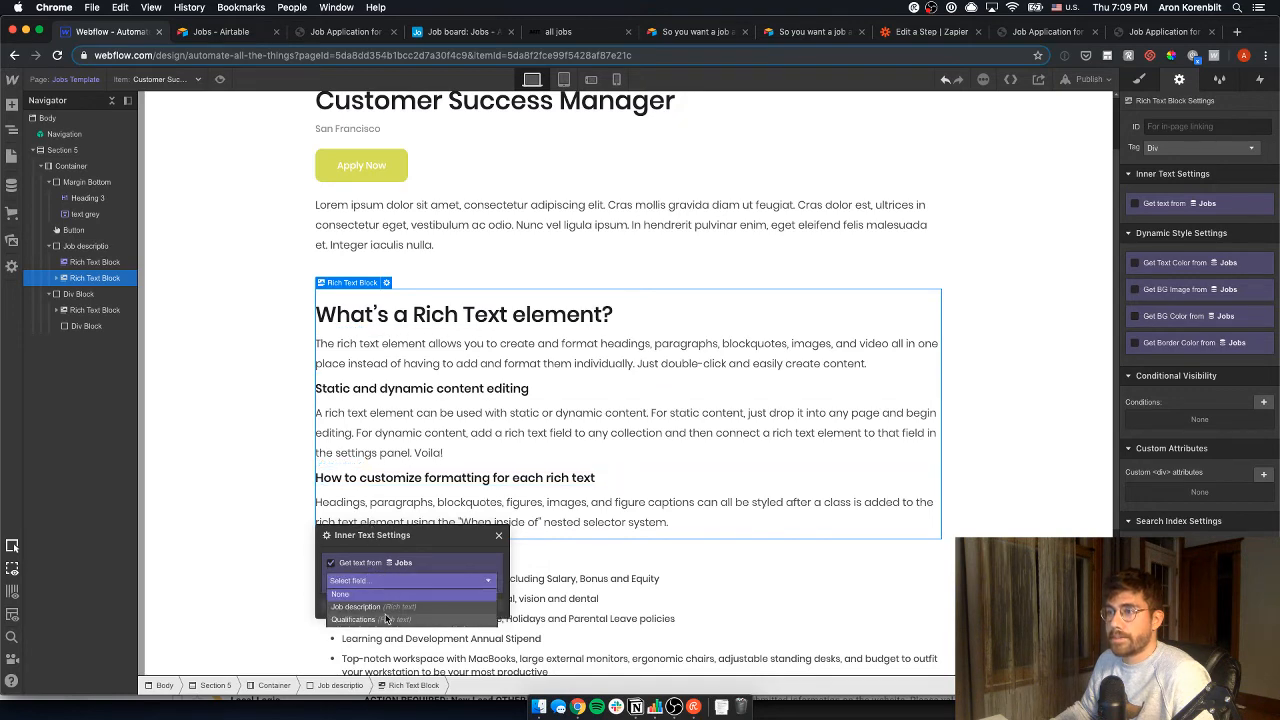
pyautogui.click(386, 607)
pyautogui.click(450, 284)
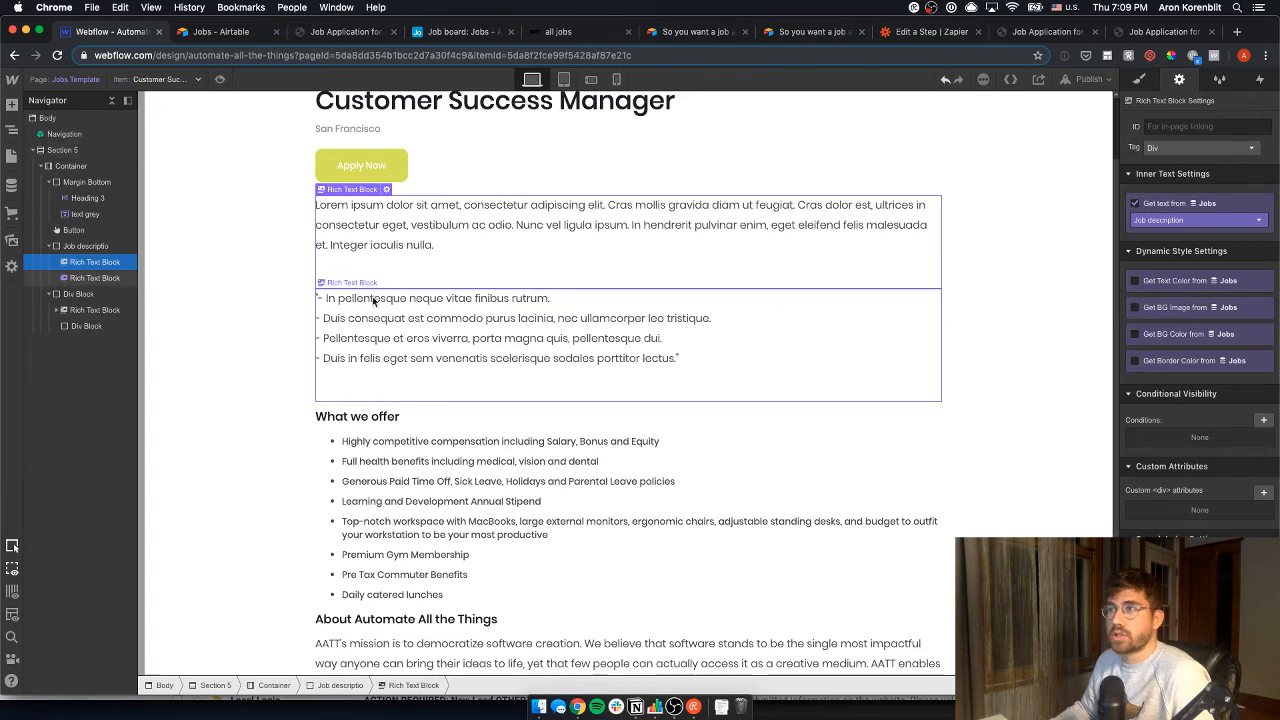
pyautogui.click(372, 300)
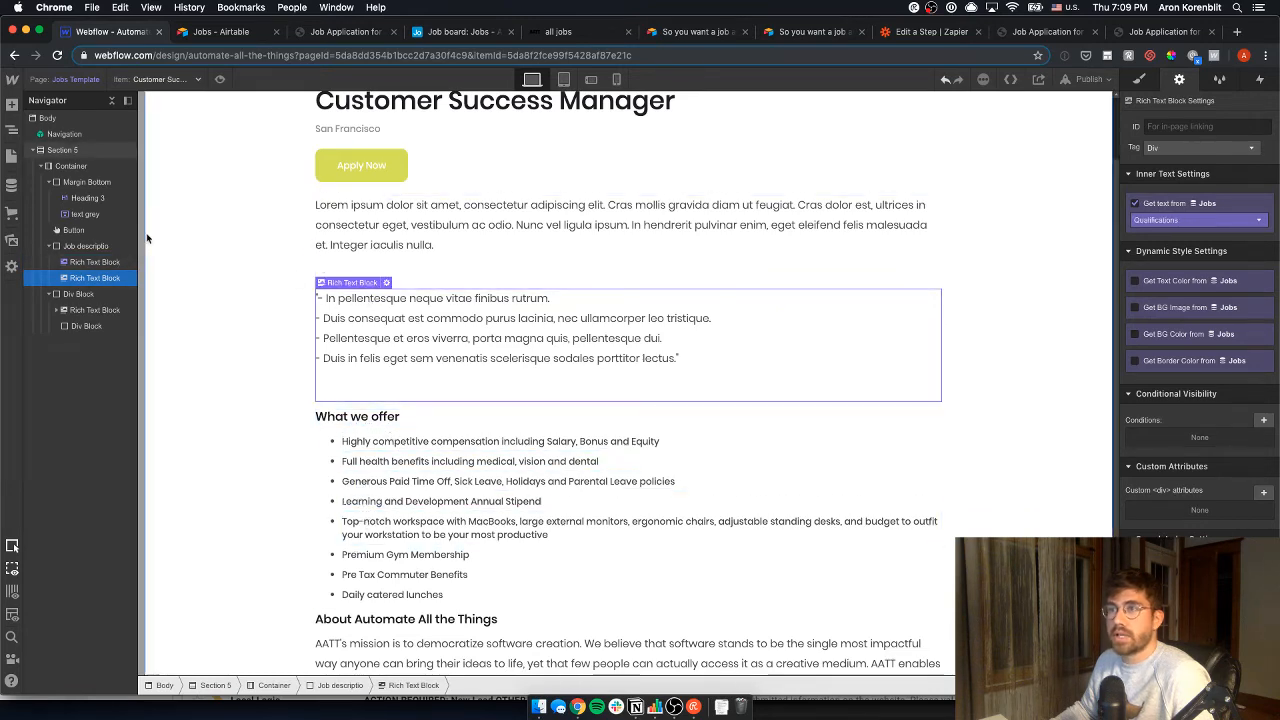
pyautogui.click(12, 104)
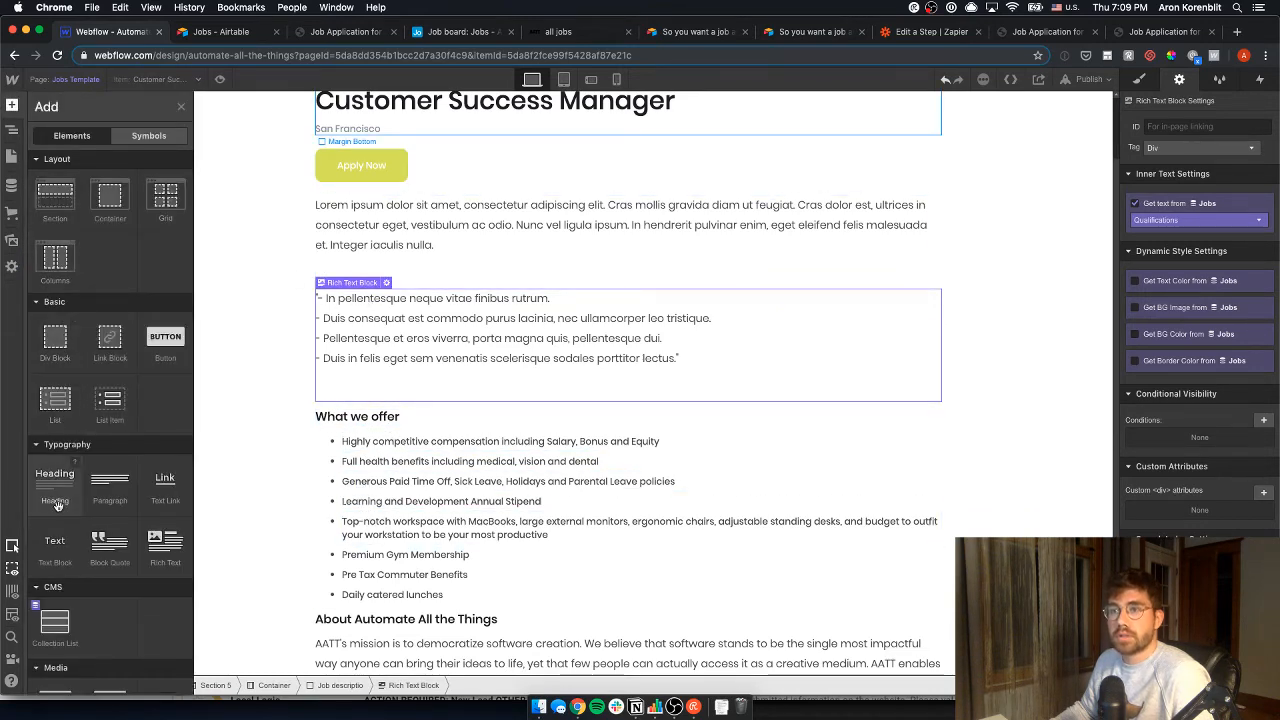
# - Insert a heading above the qualifications text and set it to H3
pyautogui.moveTo(88, 478); pyautogui.dragTo(407, 304)
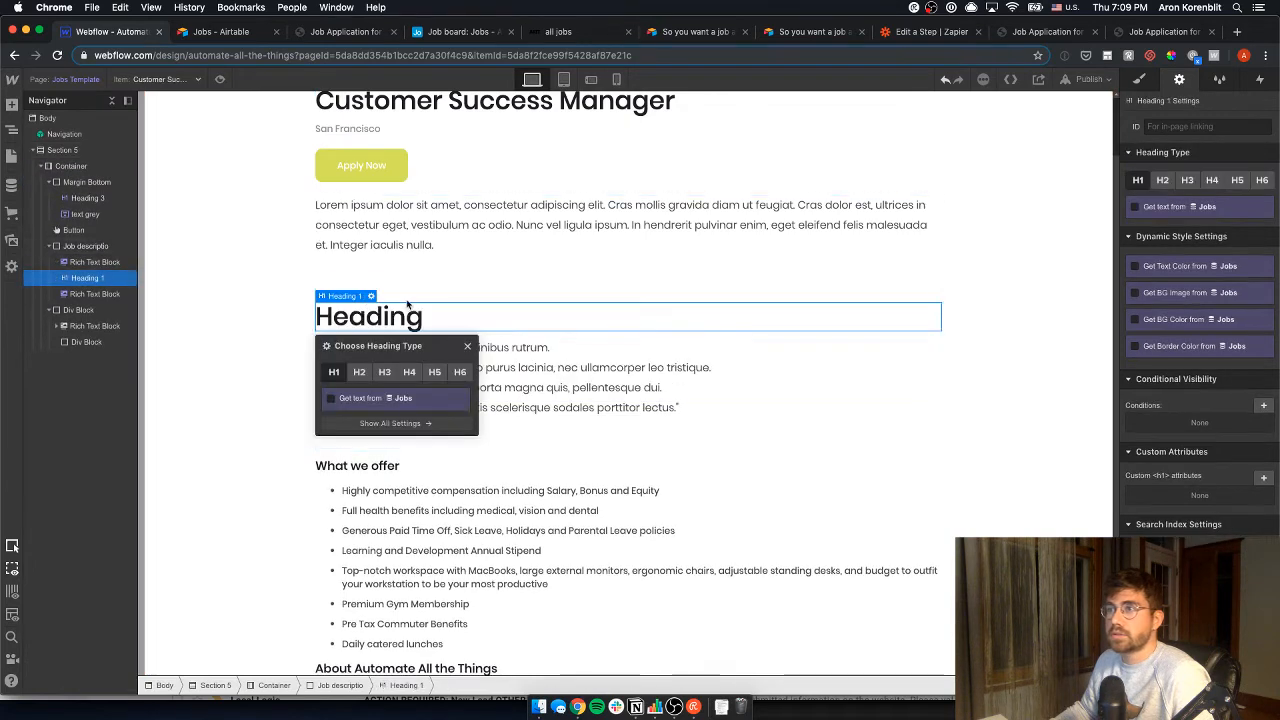
pyautogui.doubleClick(388, 319)
pyautogui.click(458, 319)
pyautogui.click(439, 282)
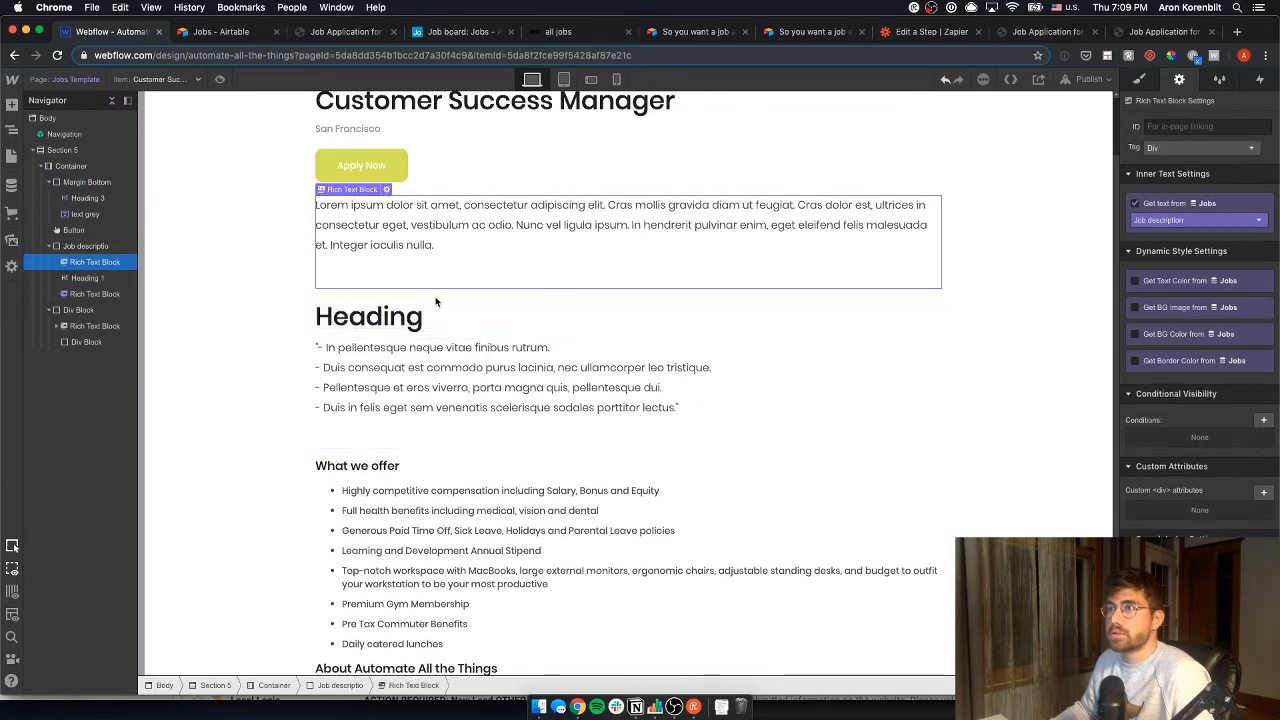
pyautogui.click(388, 327)
pyautogui.press('Return')
pyautogui.click(384, 371)
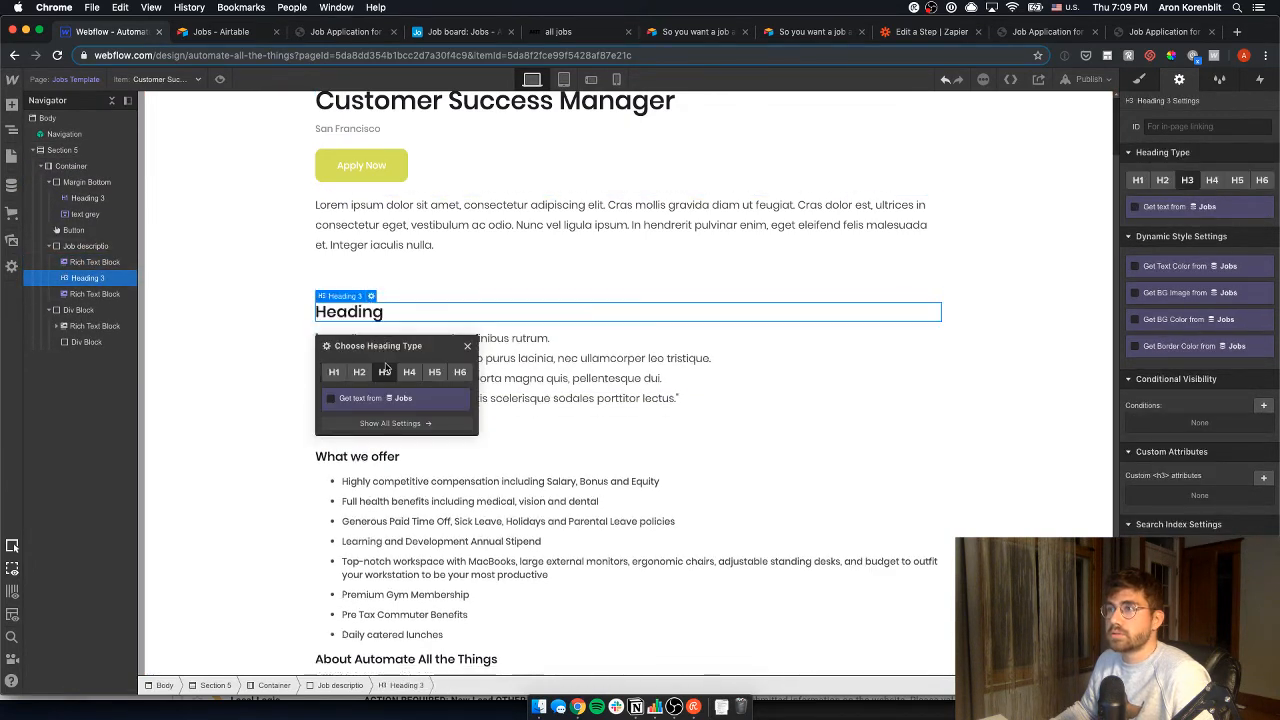
# - Rename the heading to 'Your qualification' and change it to H4
pyautogui.doubleClick(394, 312)
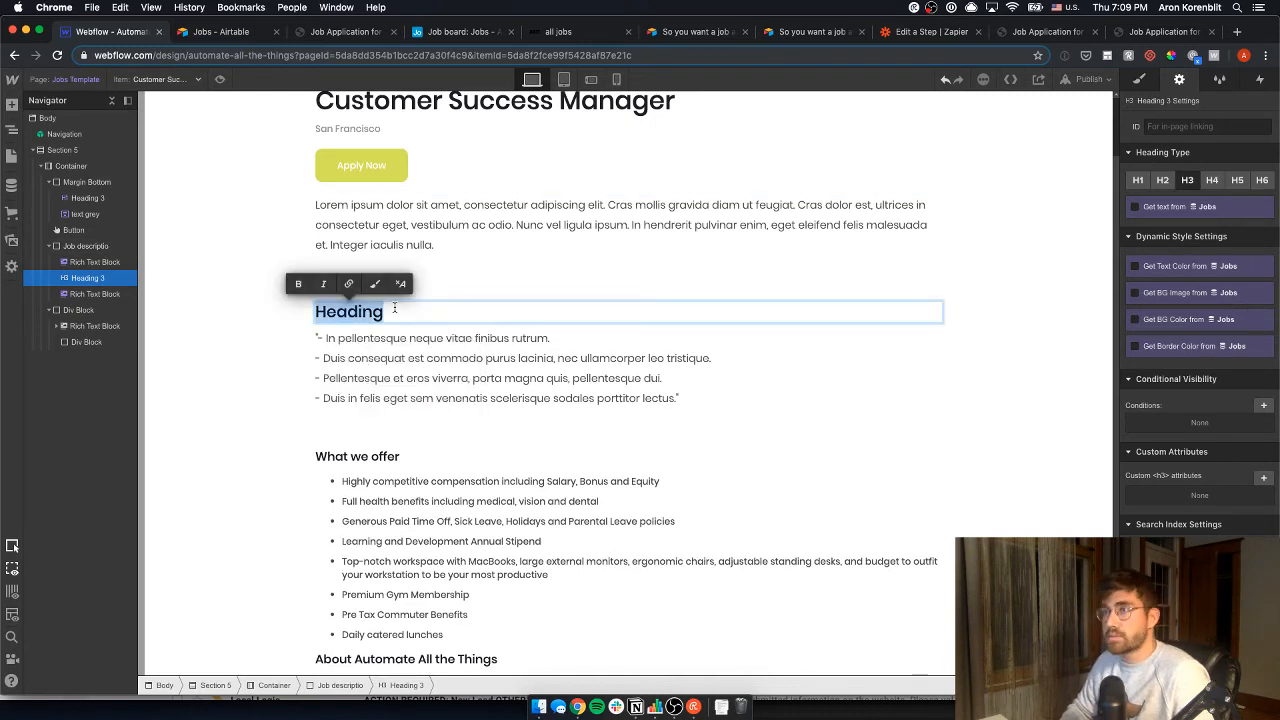
pyautogui.write('Your qu')
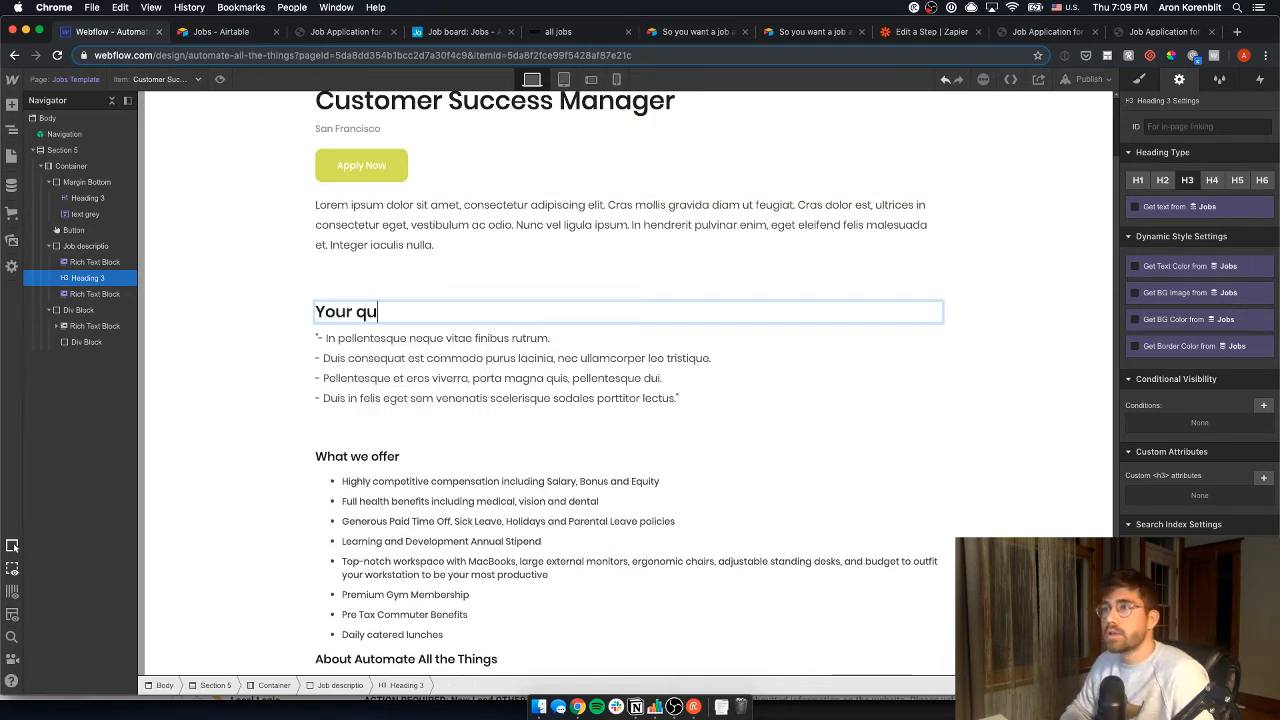
pyautogui.write('alification')
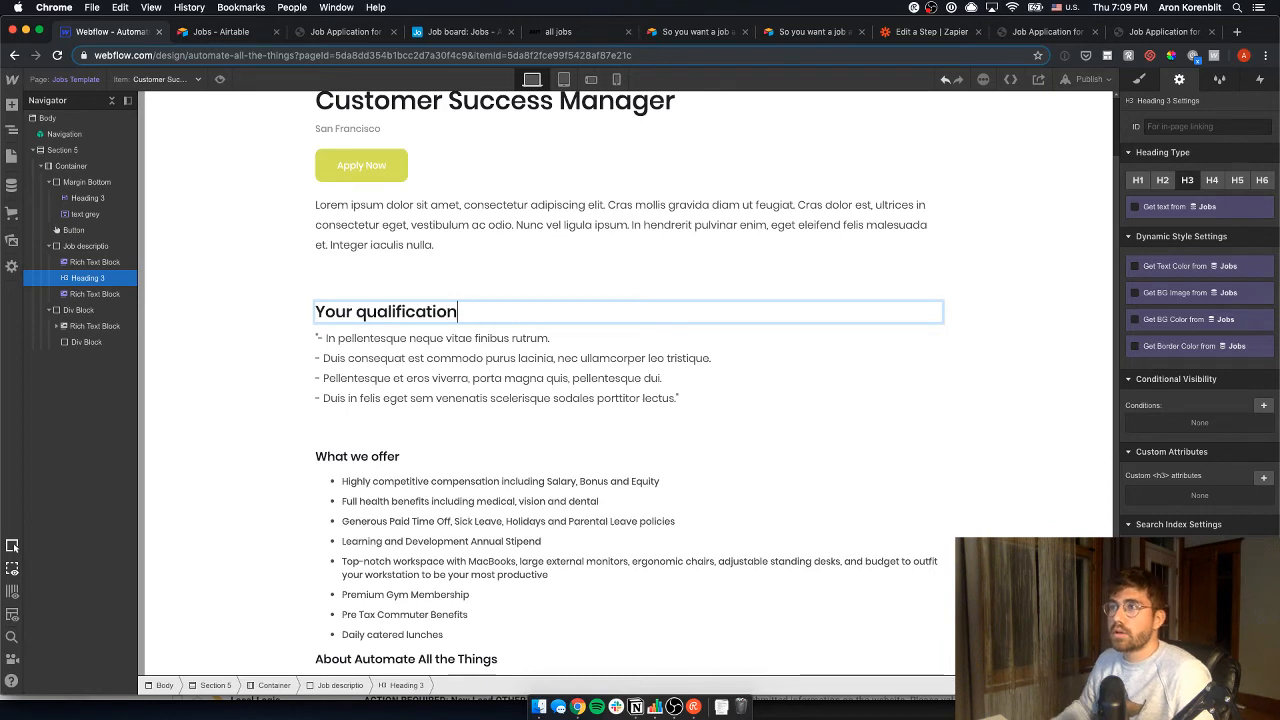
pyautogui.click(395, 456)
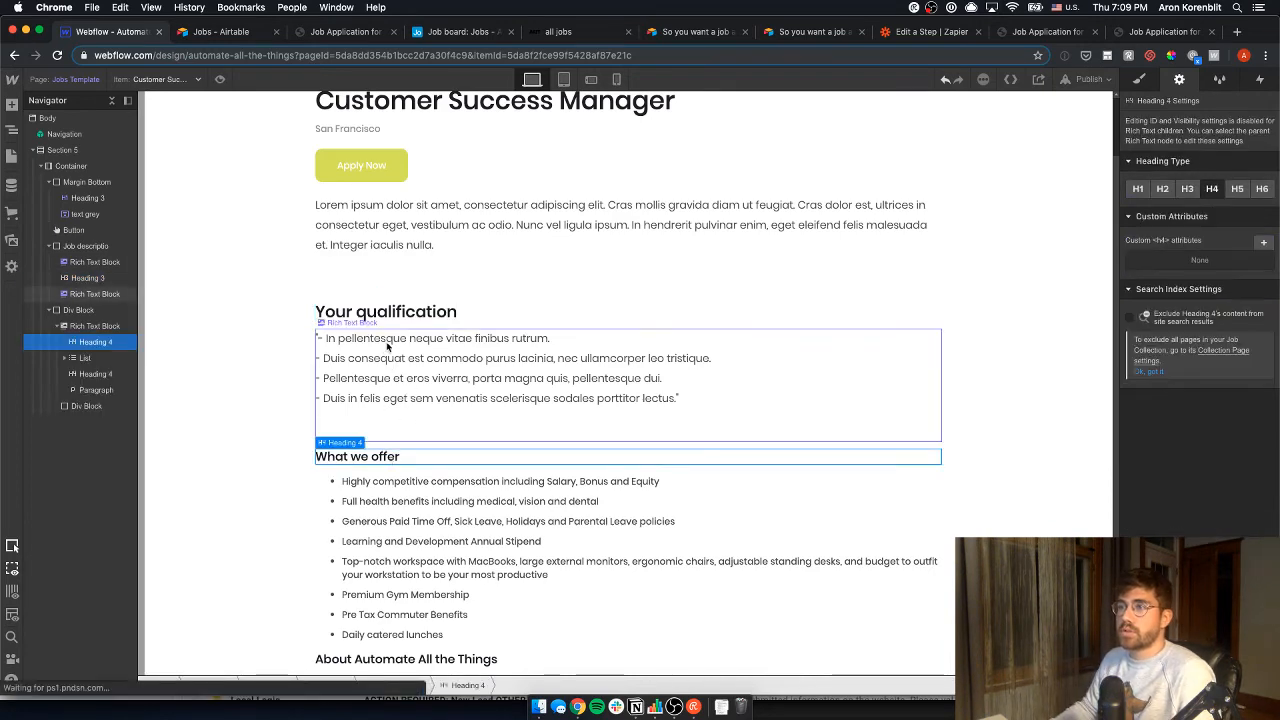
pyautogui.click(370, 309)
pyautogui.click(370, 298)
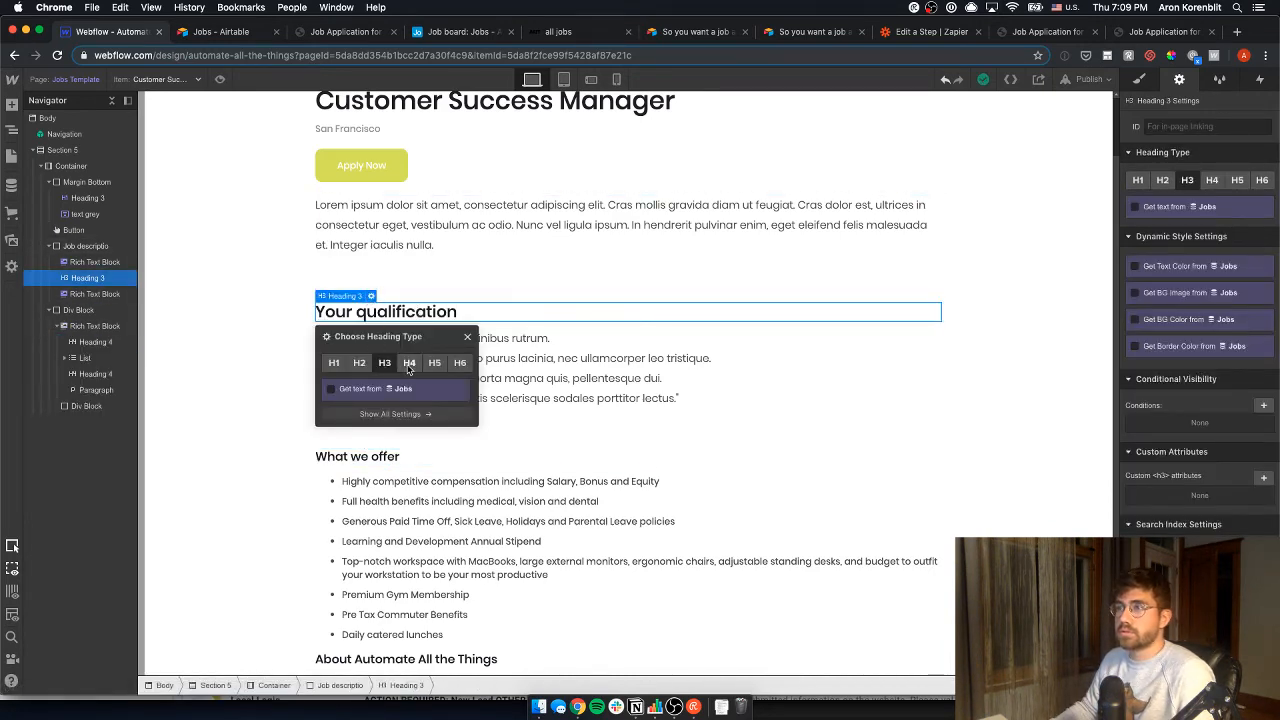
pyautogui.click(405, 364)
pyautogui.click(387, 208)
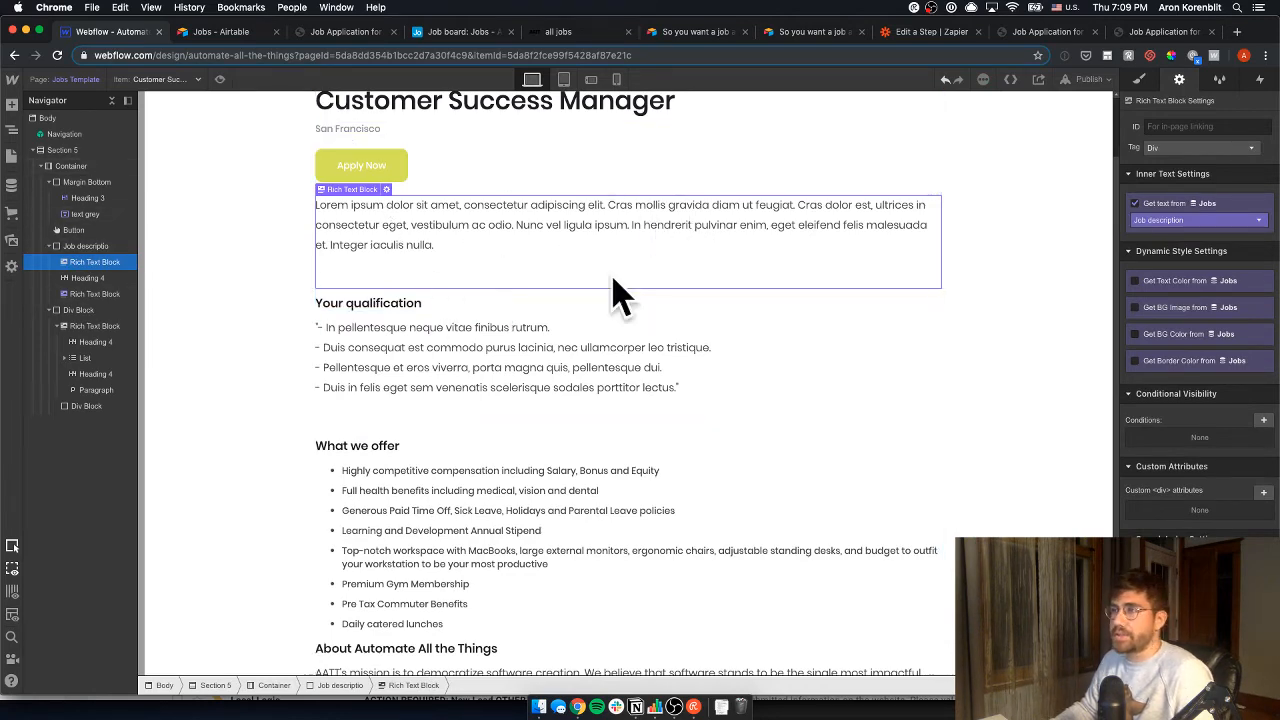
# - Scroll down the canvas to review the finished job page, then switch to the Airtable jobs listings
pyautogui.scroll(-1, 415, 315)
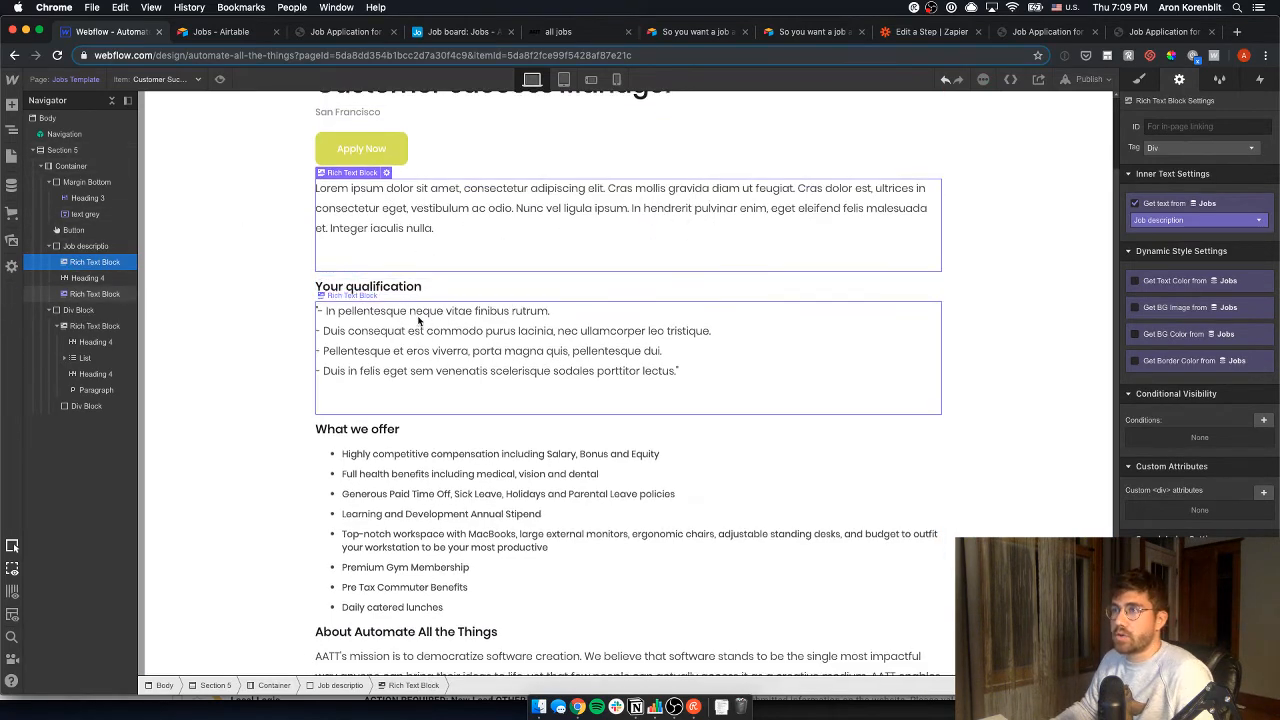
pyautogui.scroll(-3, 420, 330)
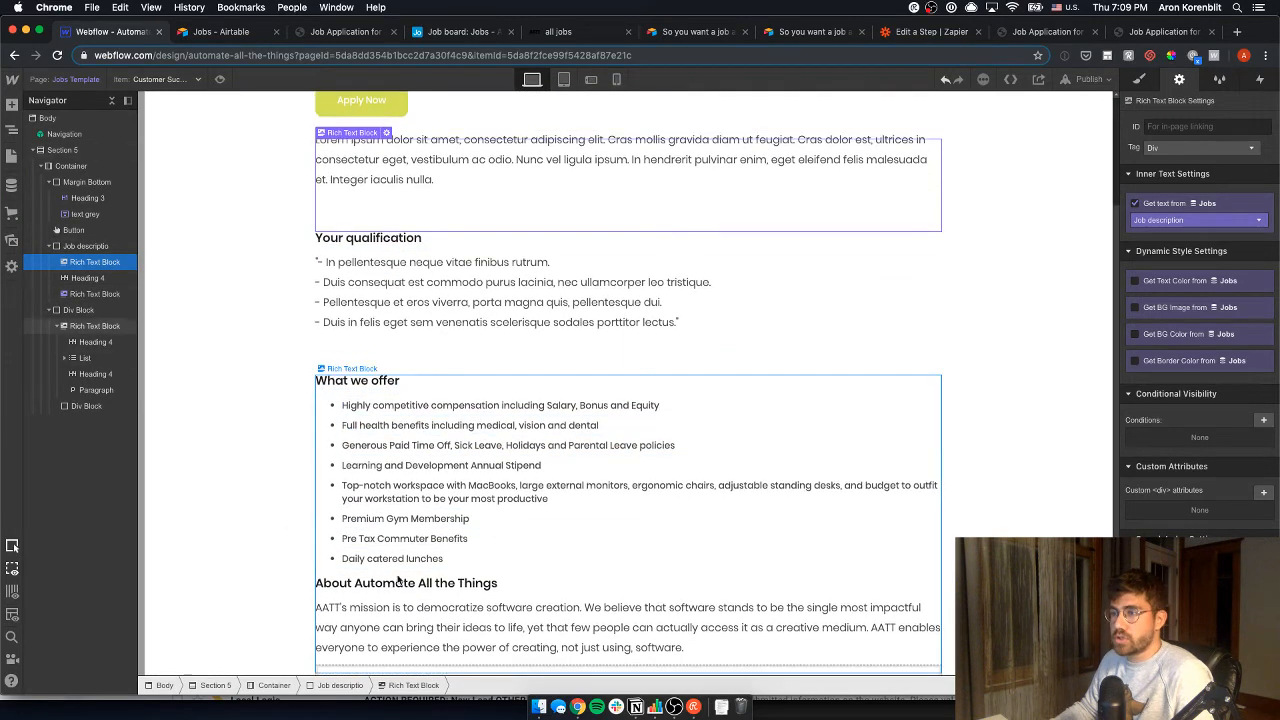
pyautogui.scroll(-2, 398, 578)
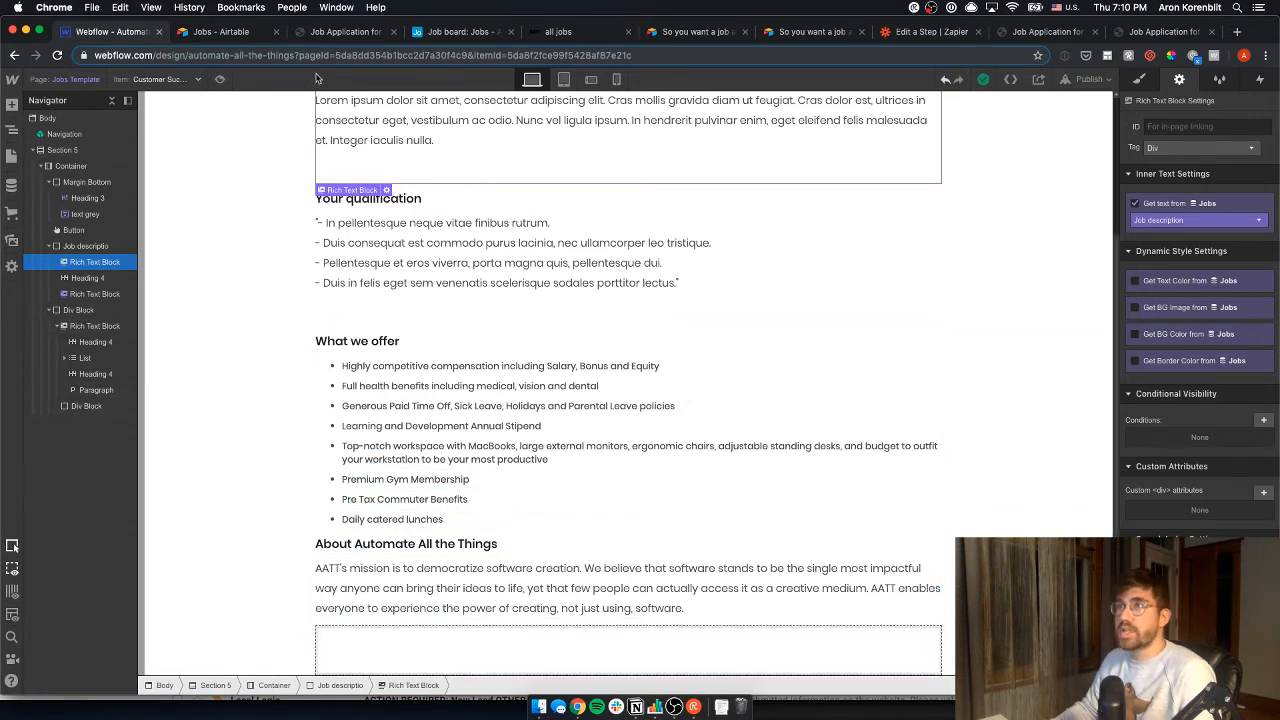
pyautogui.click(245, 29)
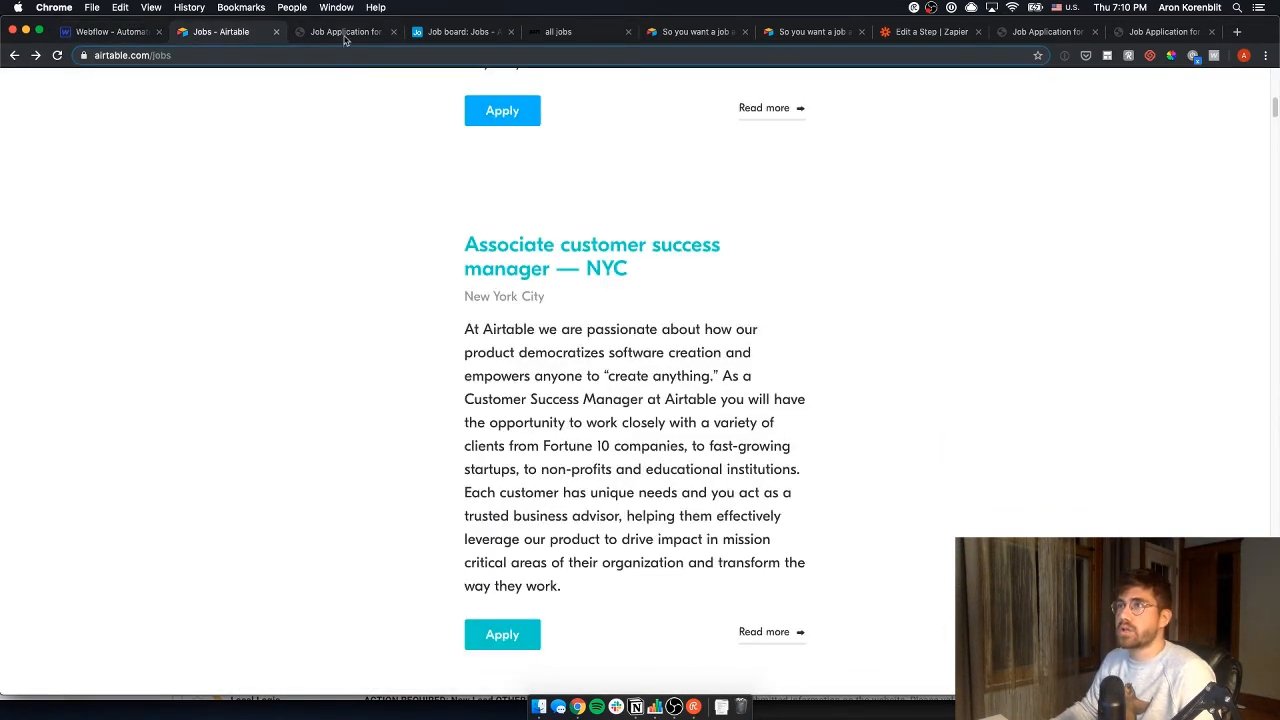
# - Look over the Greenhouse application page for the NYC customer success role, then return to Webflow
pyautogui.click(345, 37)
pyautogui.scroll(15, 660, 360)
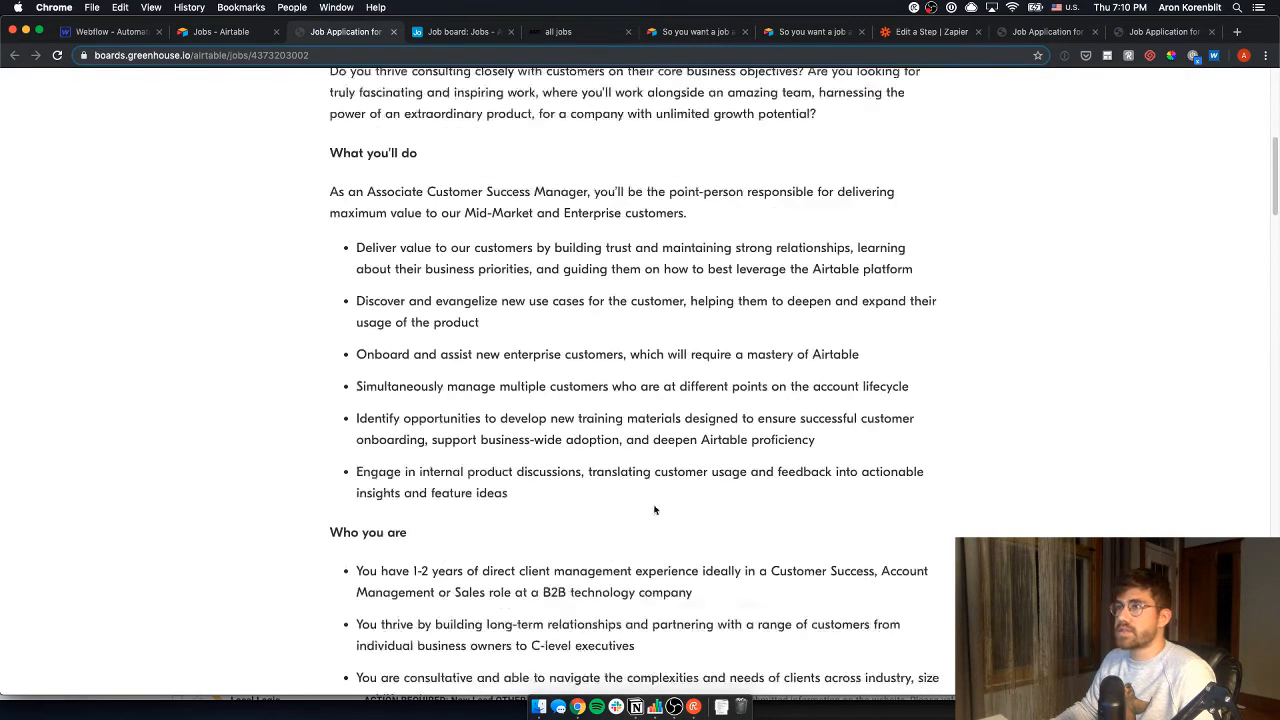
pyautogui.scroll(5, 655, 510)
pyautogui.scroll(3, 1270, 152)
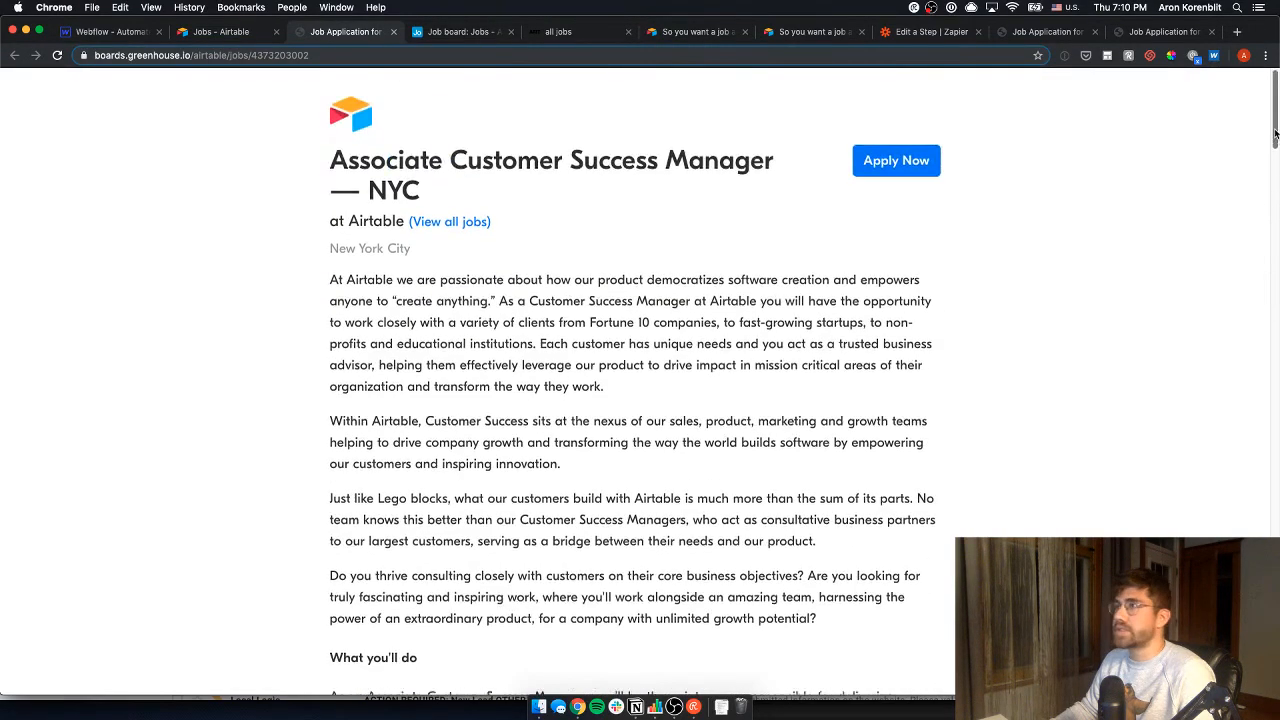
pyautogui.scroll(-6, 1270, 152)
pyautogui.scroll(6, 1270, 152)
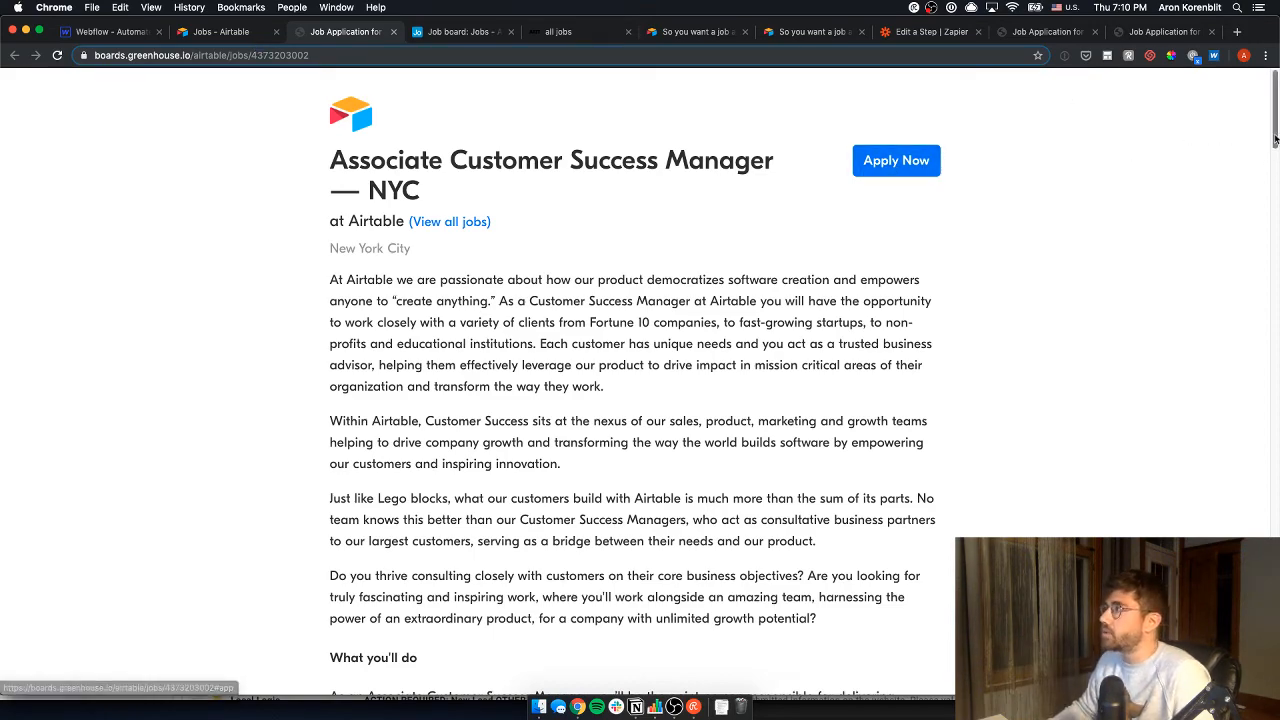
pyautogui.moveTo(1276, 143); pyautogui.dragTo(1270, 356)
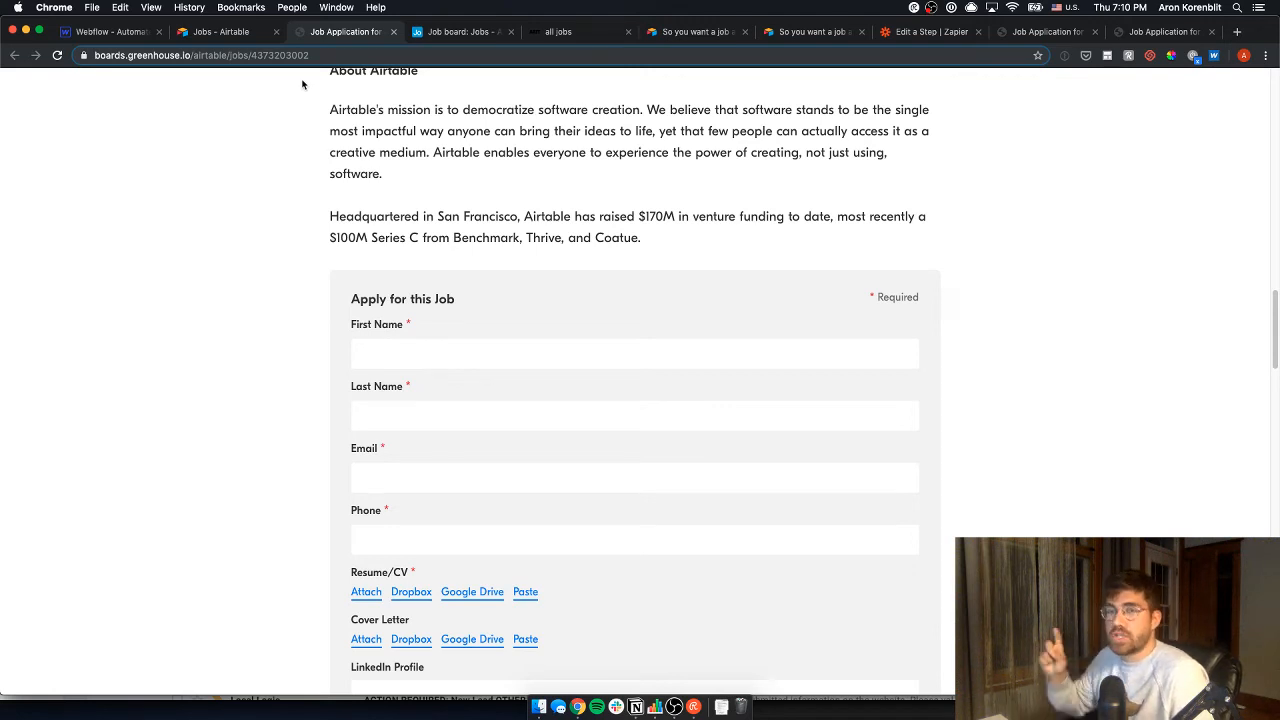
pyautogui.hotkey('ctrl', 'shift', 'Tab')
pyautogui.hotkey('ctrl', 'shift', 'Tab')
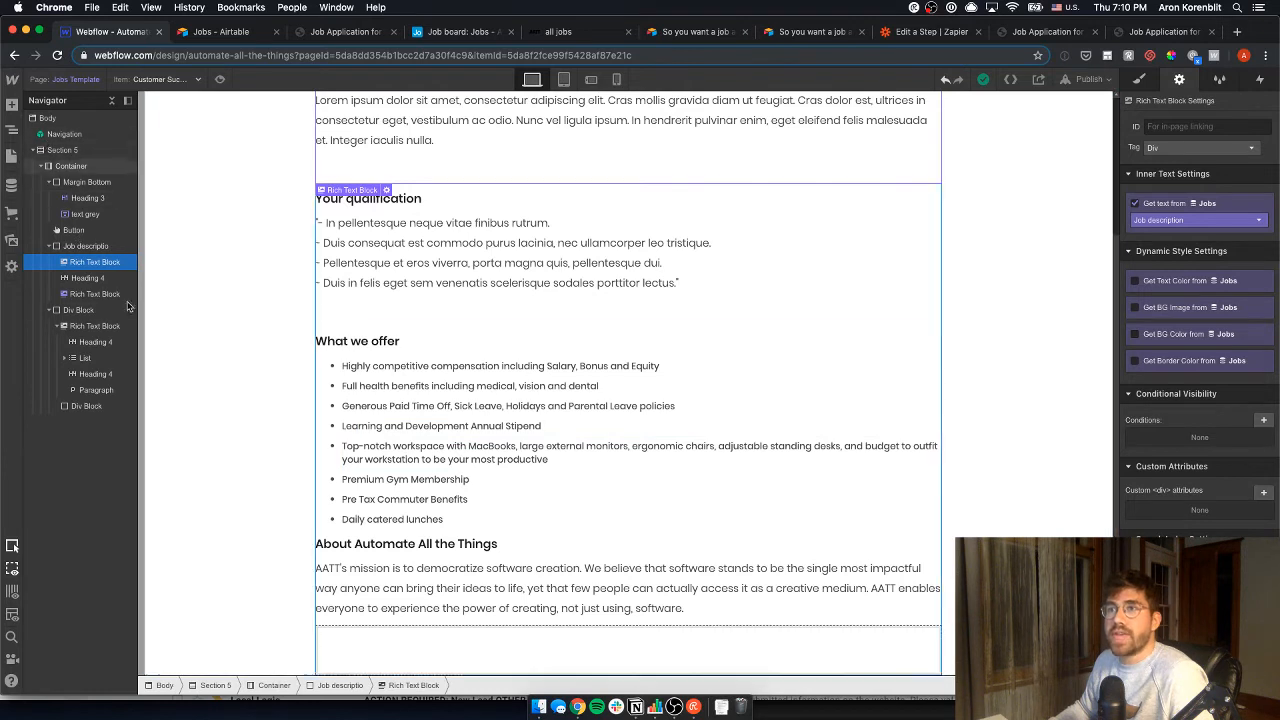
# - Add an HTML Embed inside the empty div block at the bottom of the job page
pyautogui.click(369, 646)
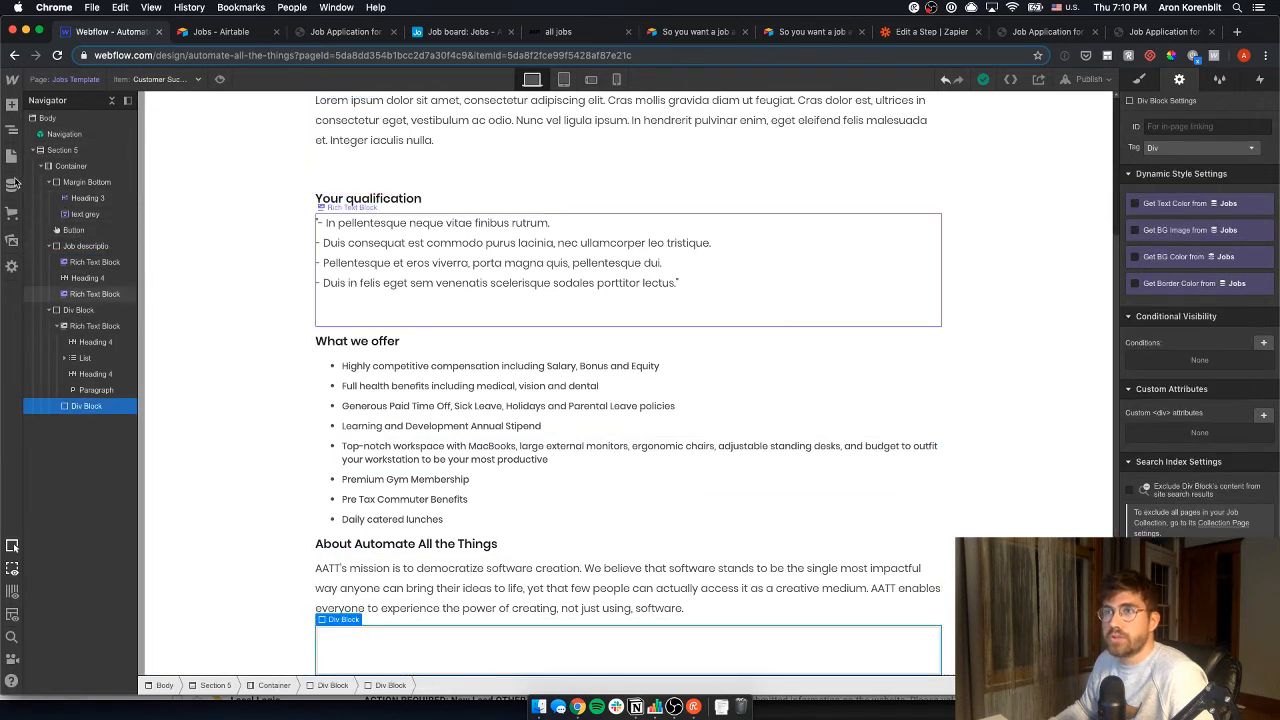
pyautogui.press('a')
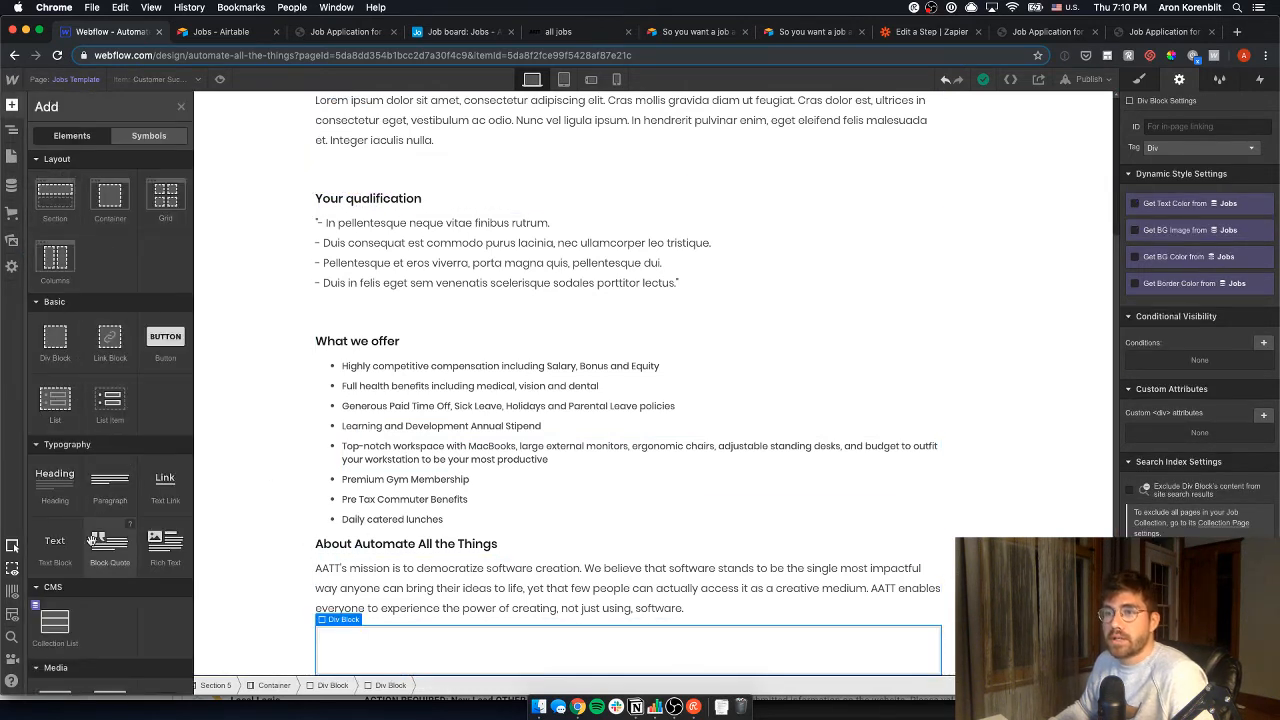
pyautogui.scroll(-3, 90, 480)
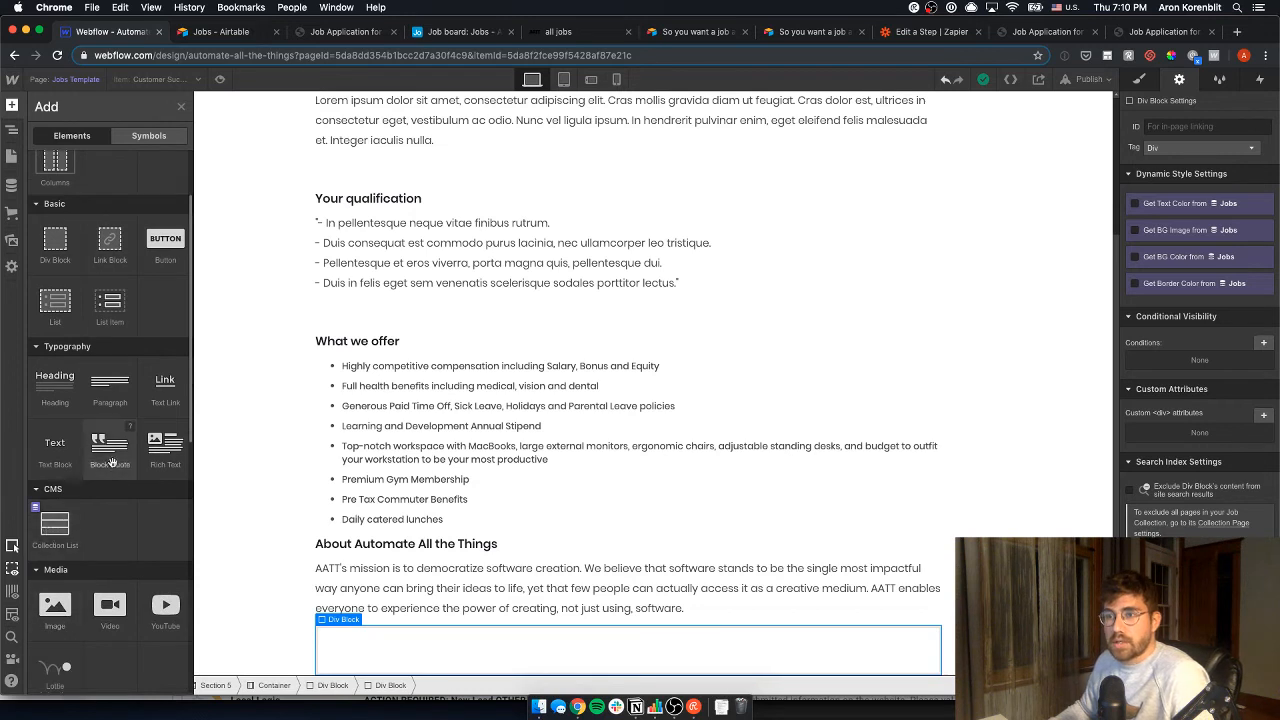
pyautogui.scroll(-6, 125, 480)
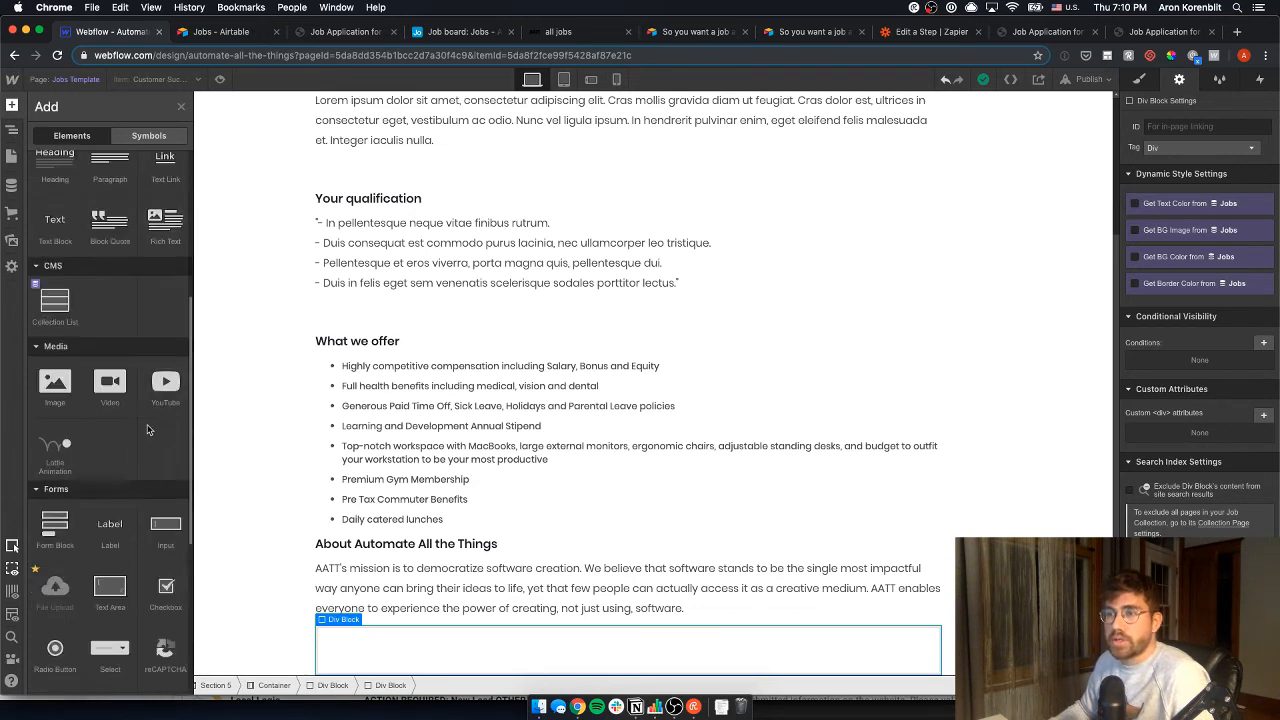
pyautogui.scroll(-5, 120, 510)
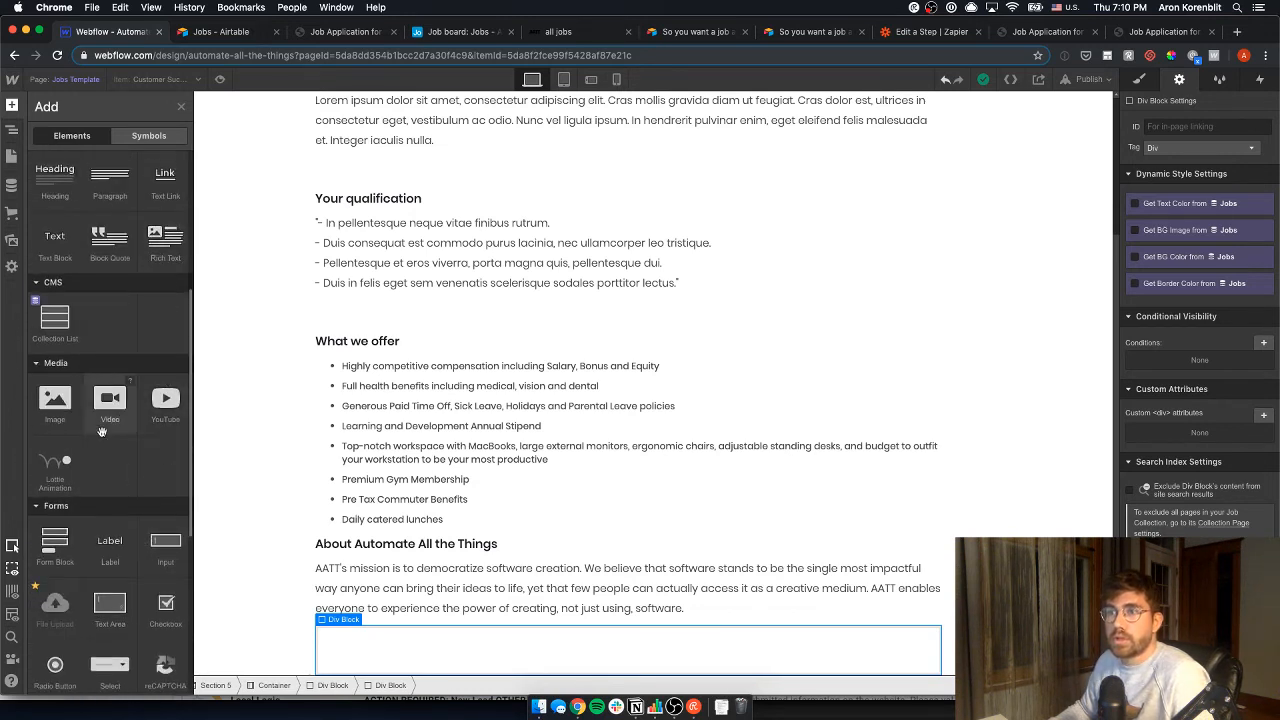
pyautogui.moveTo(165, 598); pyautogui.dragTo(345, 660)
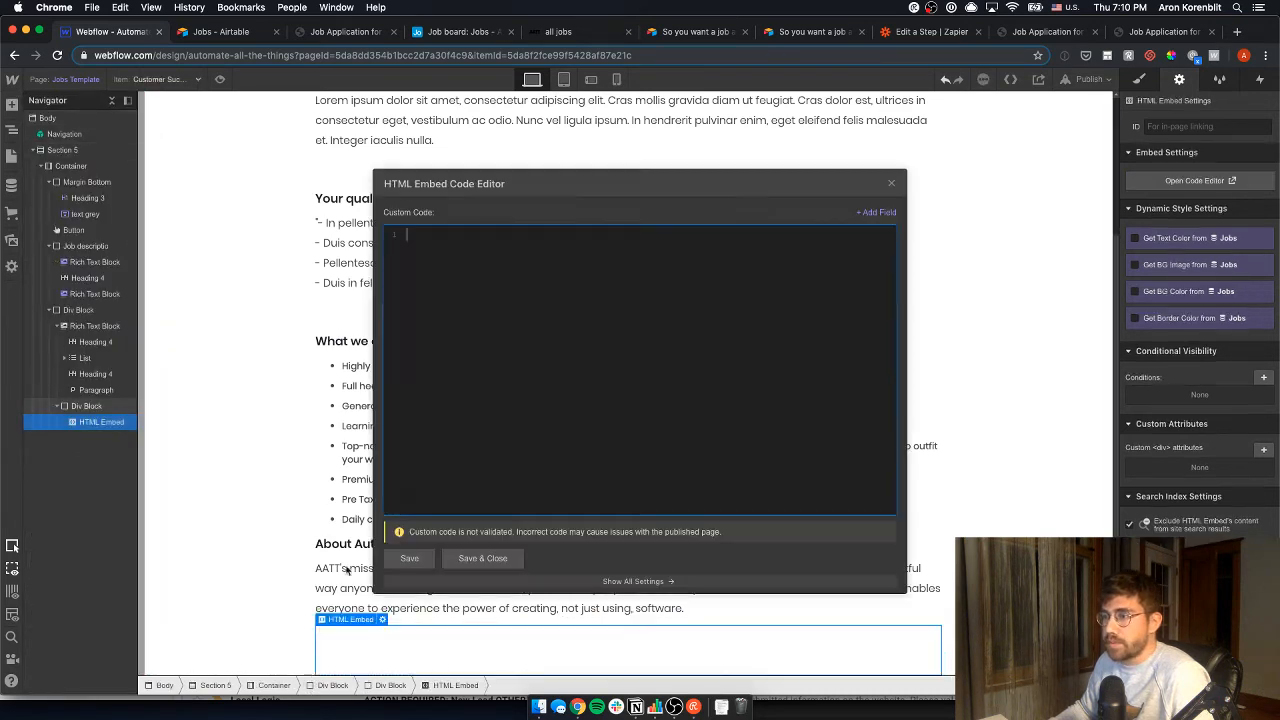
# - Move through the Chrome tabs to the Airtable Job board base
pyautogui.click(335, 32)
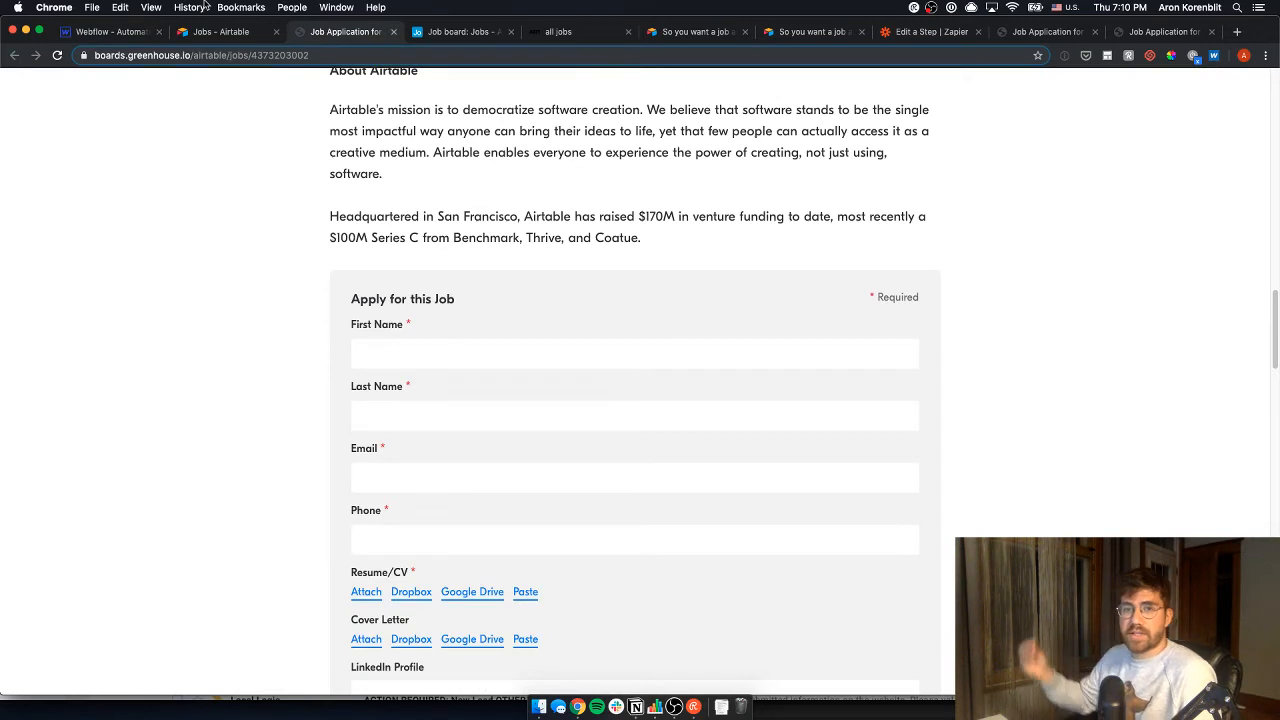
pyautogui.click(224, 33)
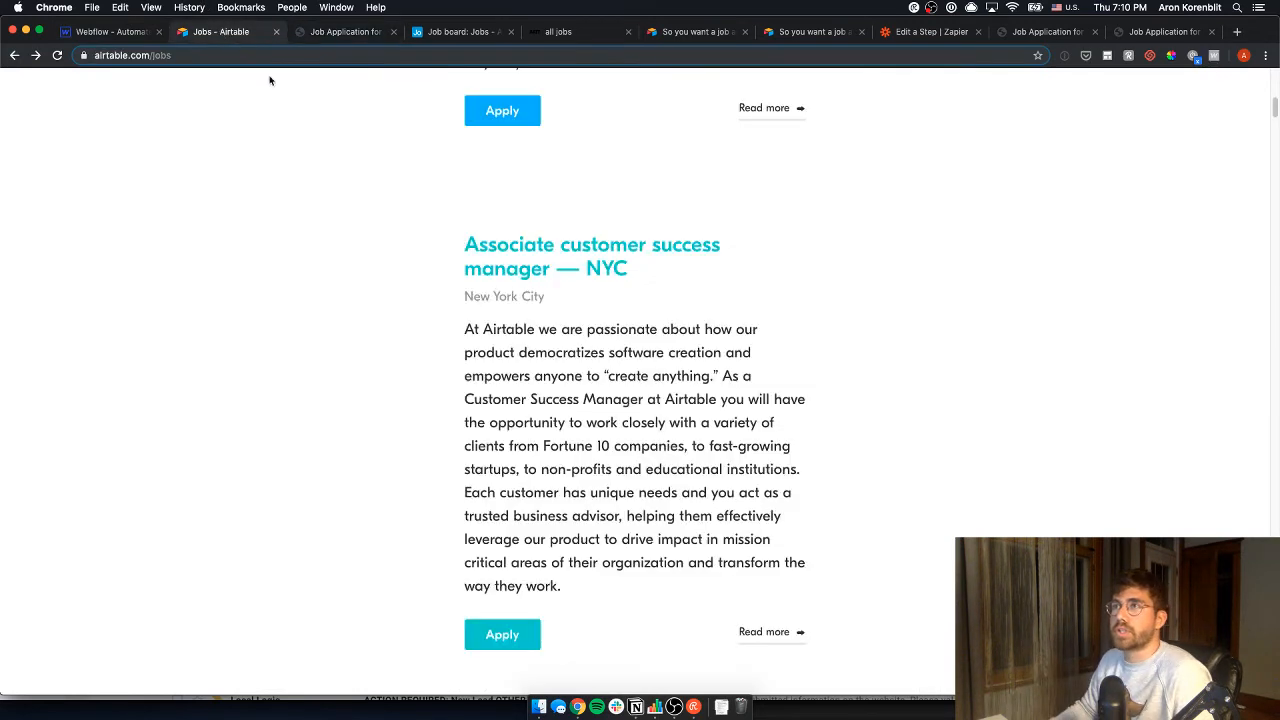
pyautogui.click(455, 31)
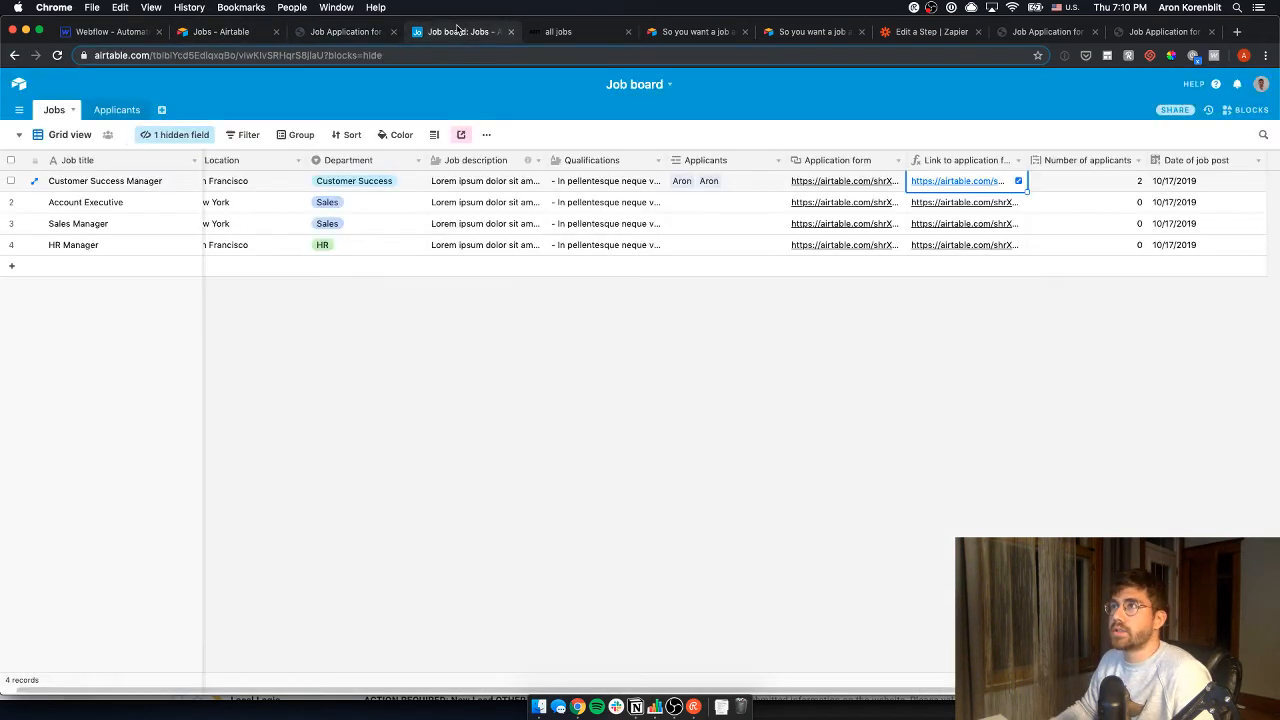
# - Open the Applicants table's 'So you want a job at AATT' form view
pyautogui.click(117, 110)
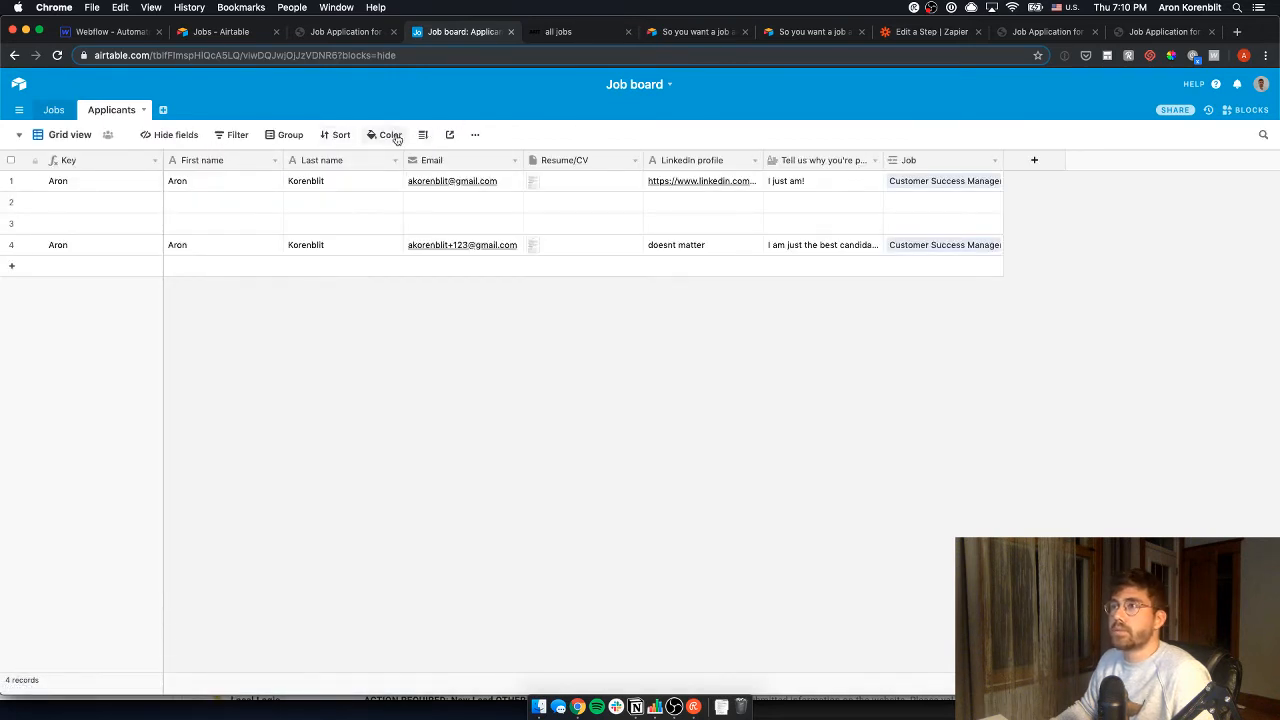
pyautogui.click(449, 134)
pyautogui.click(76, 139)
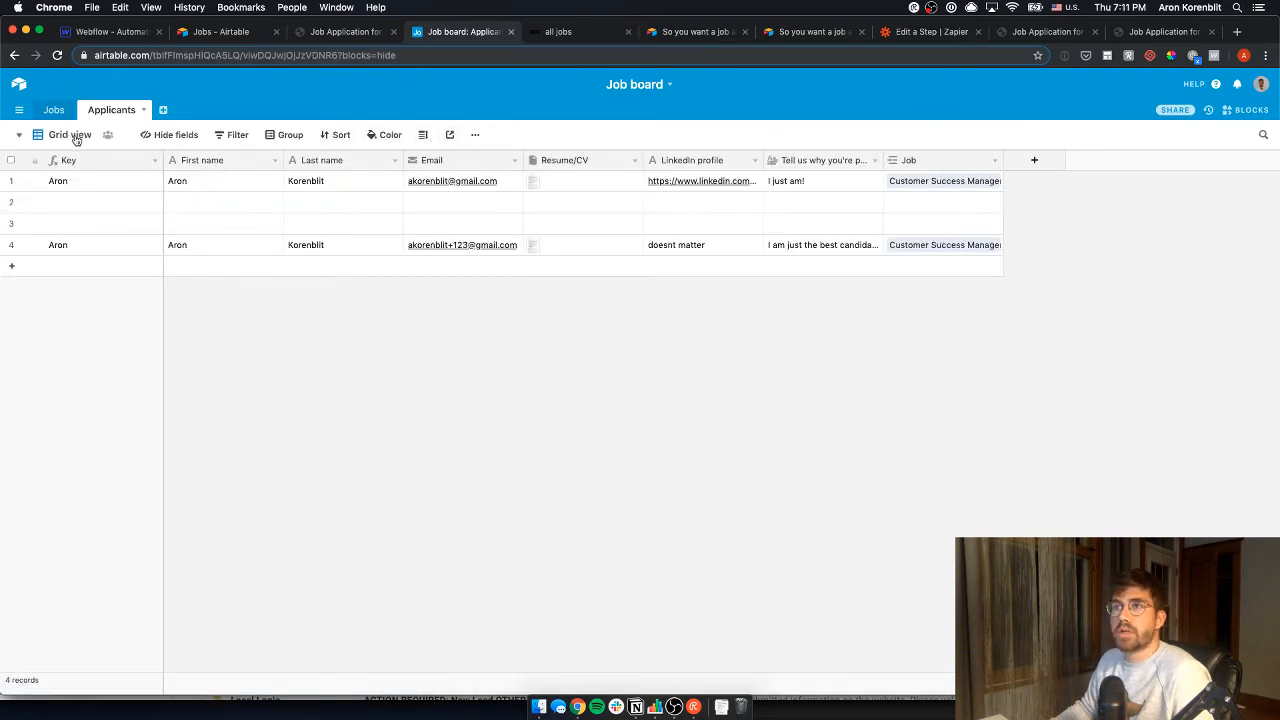
pyautogui.click(90, 189)
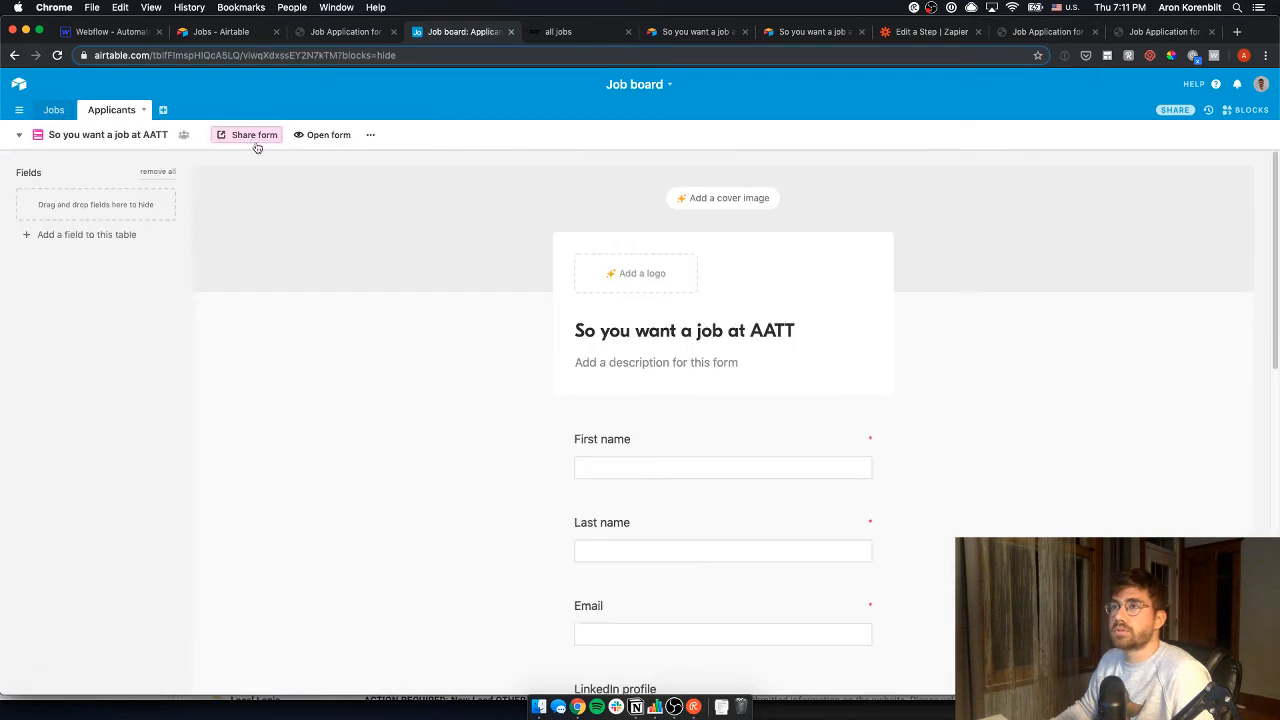
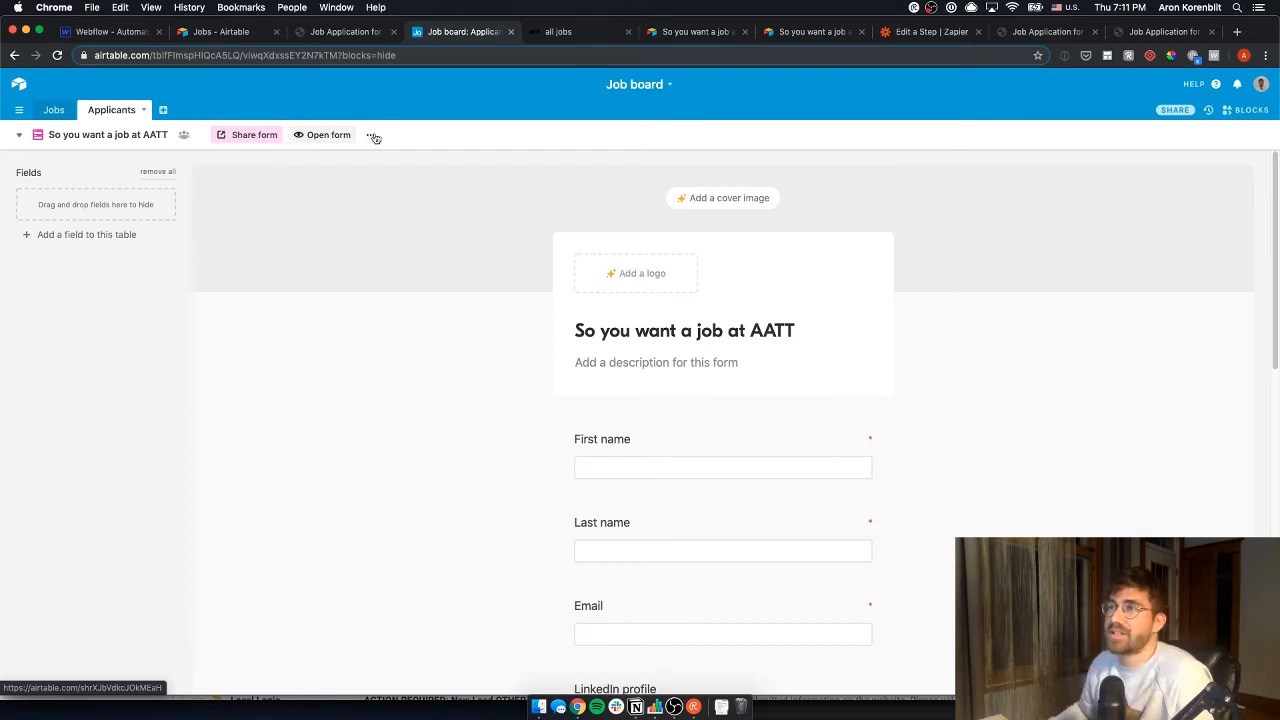
# - Copy the Airtable form's iframe embed code and paste it into Webflow's HTML Embed editor
pyautogui.click(250, 135)
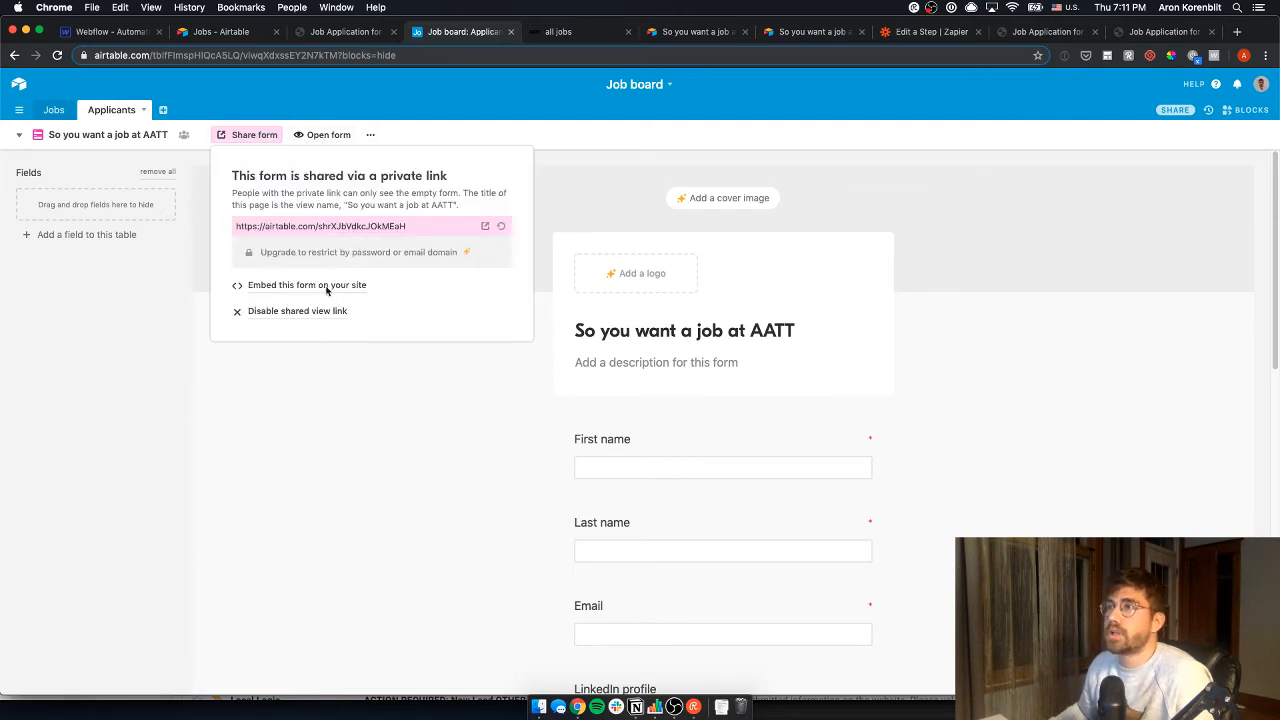
pyautogui.click(328, 286)
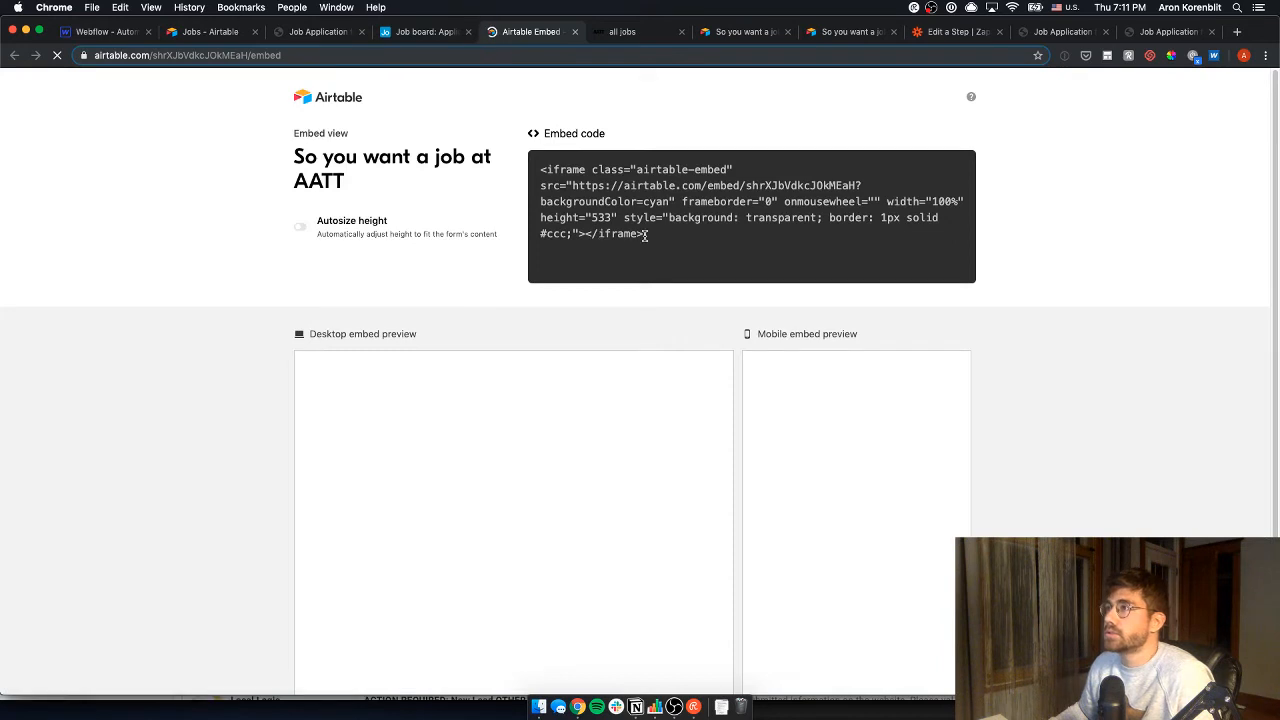
pyautogui.moveTo(533, 166); pyautogui.dragTo(646, 234)
pyautogui.press('super+c')
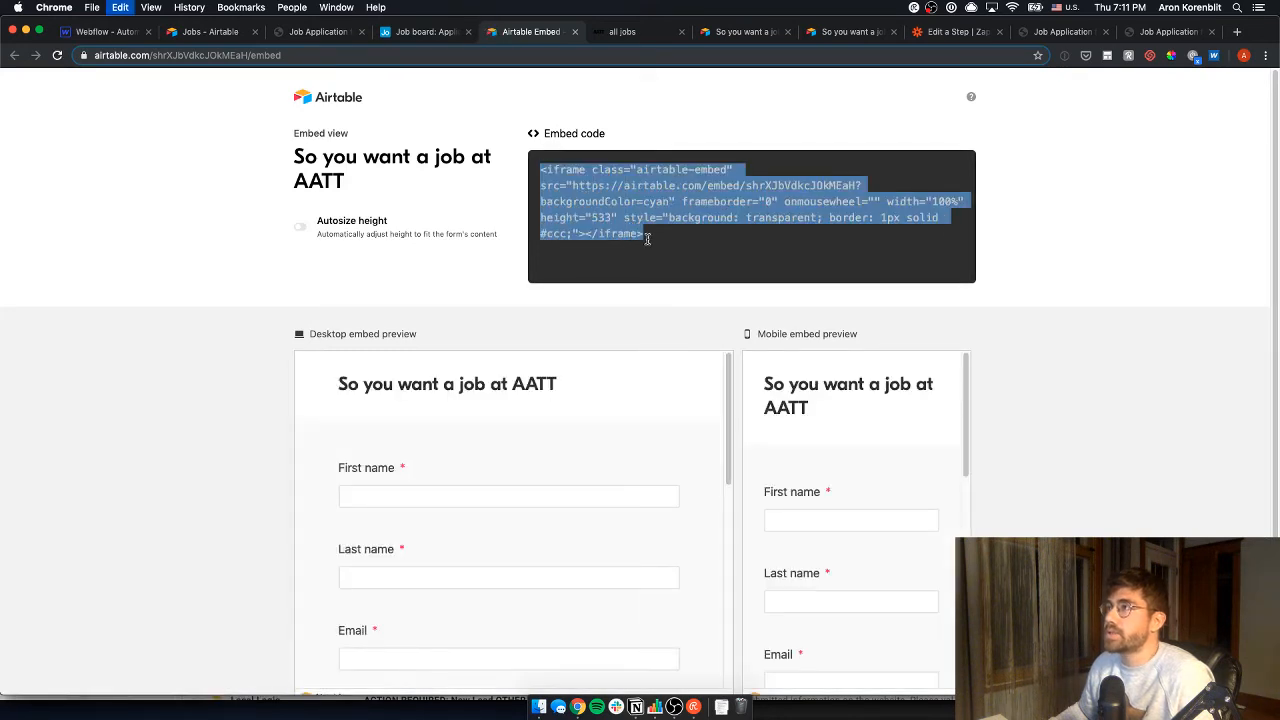
pyautogui.click(197, 31)
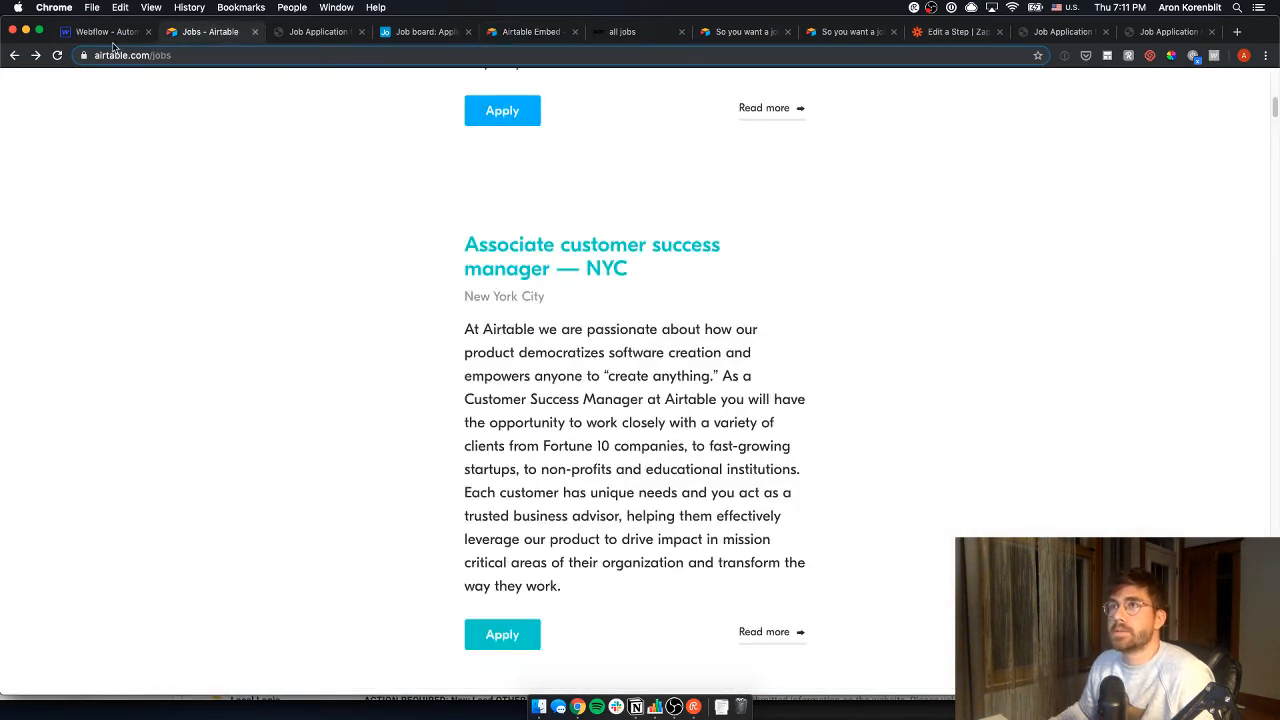
pyautogui.click(112, 40)
pyautogui.press('super+v')
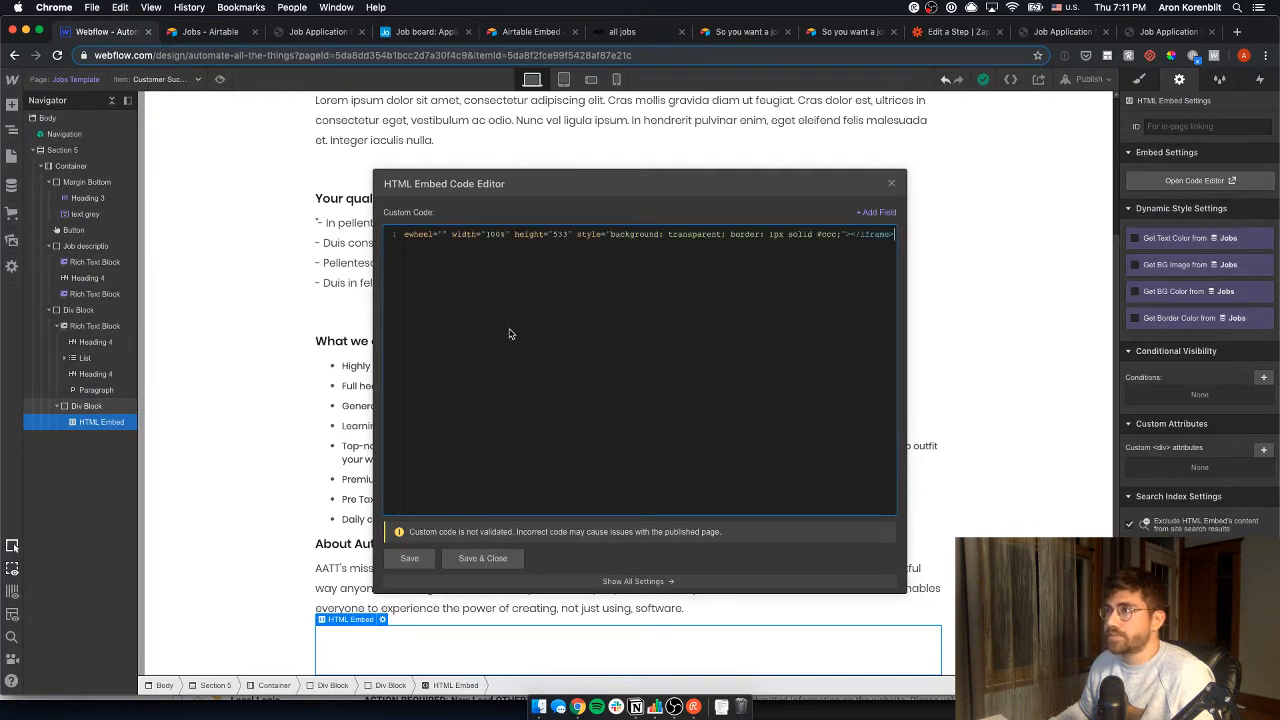
# - Save the embed, publish the site to the webflow.io domain, and open the live job page
pyautogui.click(508, 561)
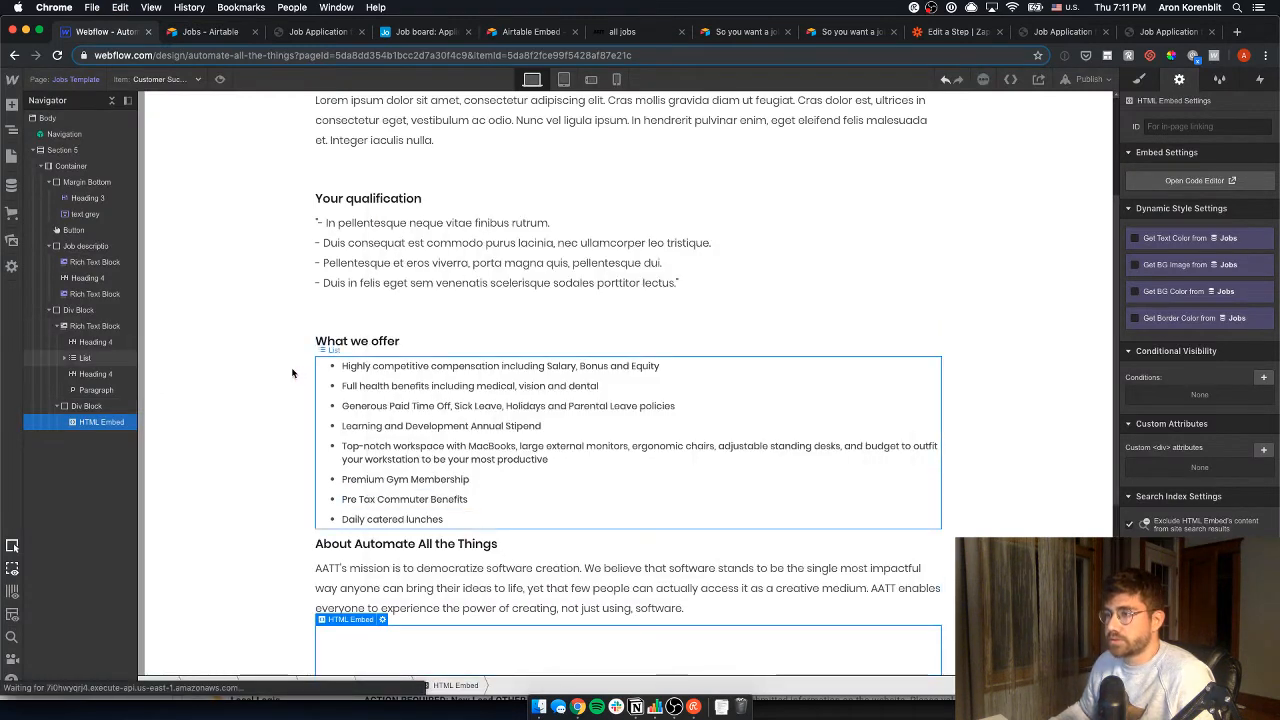
pyautogui.scroll(-6, 308, 383)
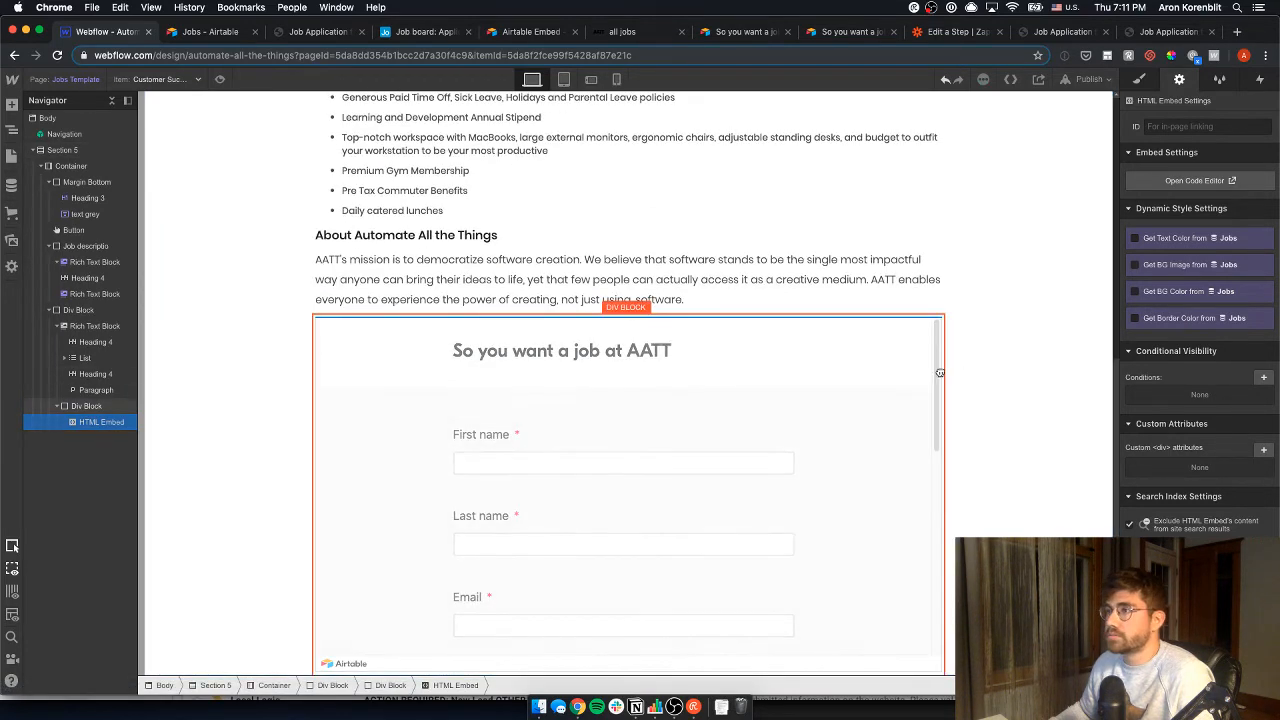
pyautogui.click(1092, 79)
pyautogui.click(963, 222)
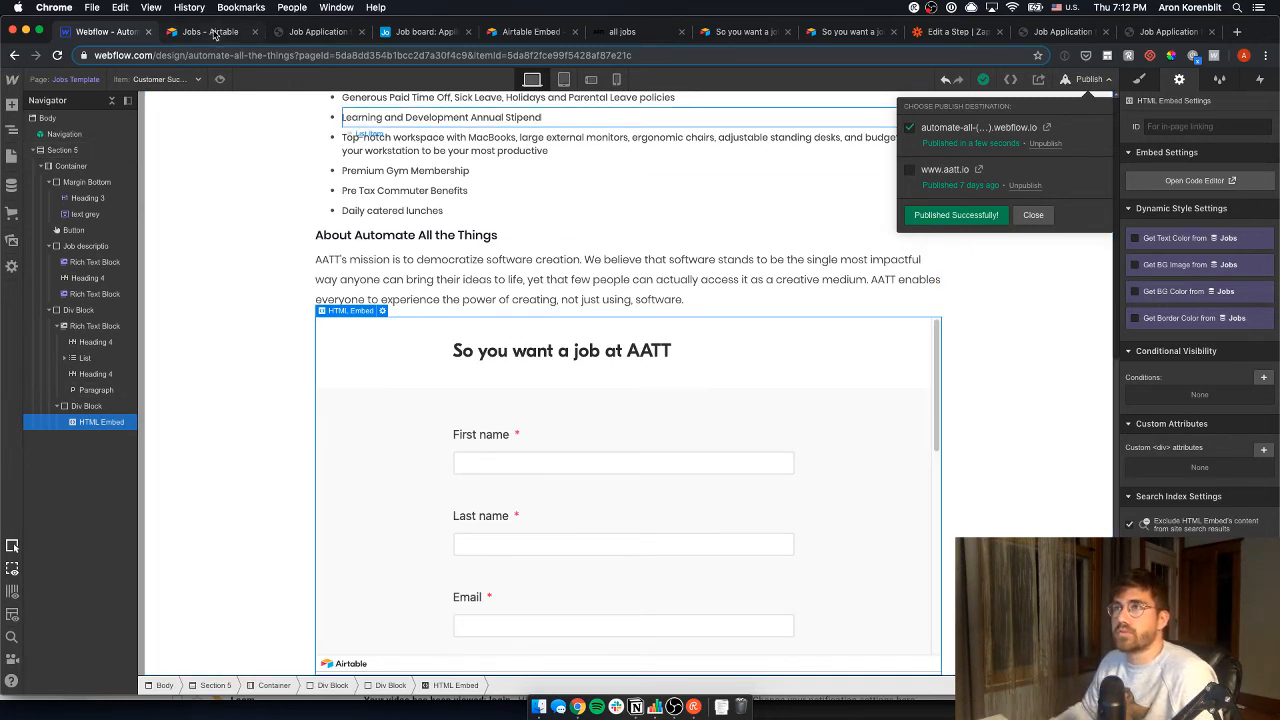
pyautogui.click(1046, 128)
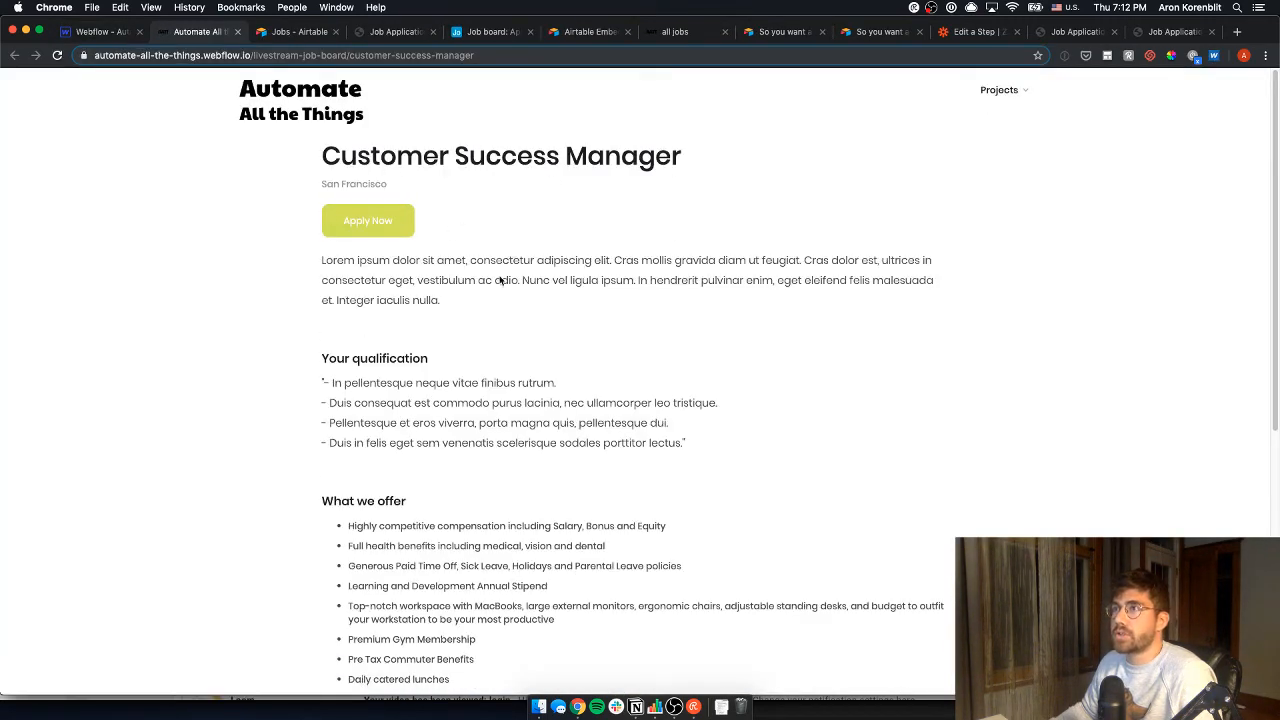
# - Test the live embedded form's First name field and Job picker, which lists four roles
pyautogui.scroll(-5, 420, 290)
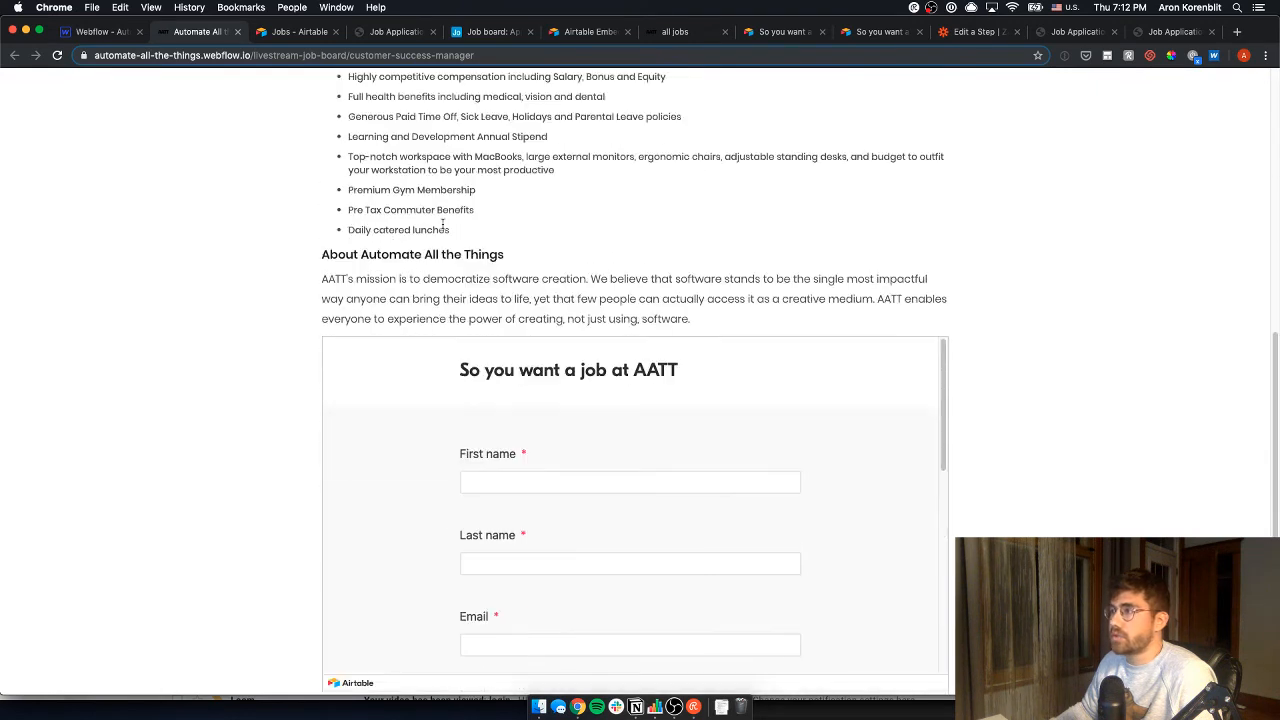
pyautogui.scroll(-1, 946, 390)
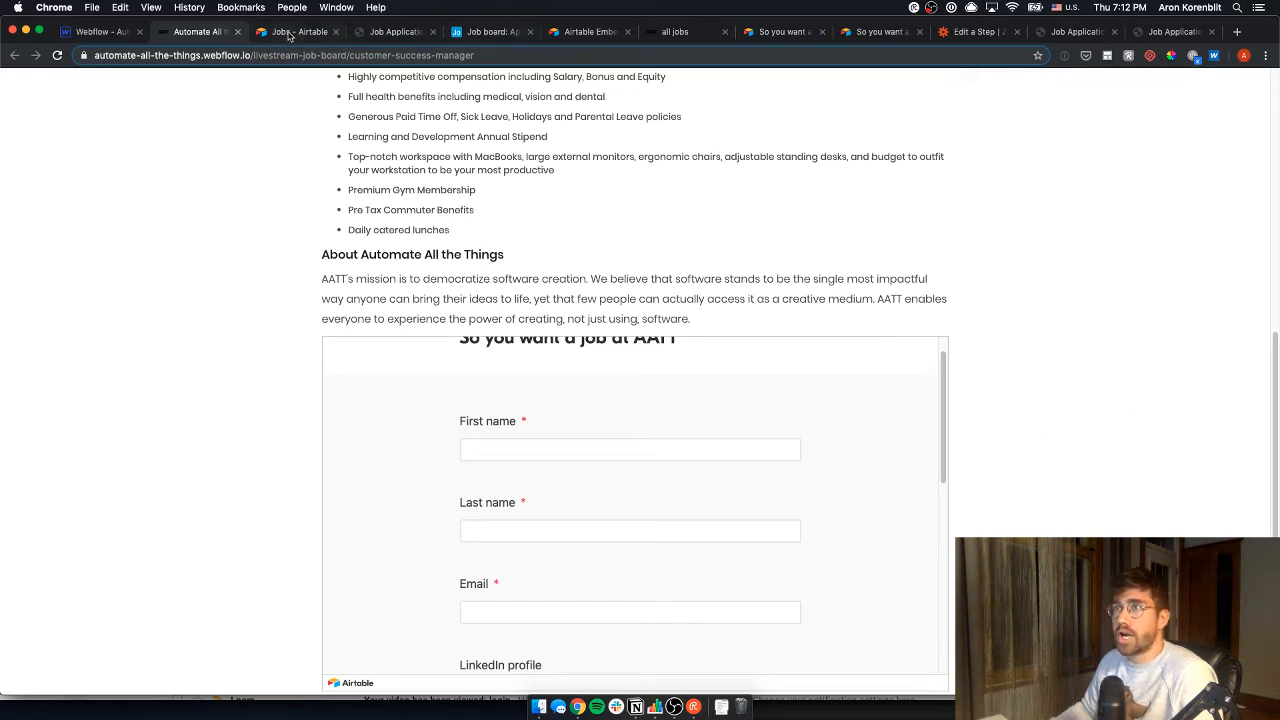
pyautogui.scroll(-3, 935, 400)
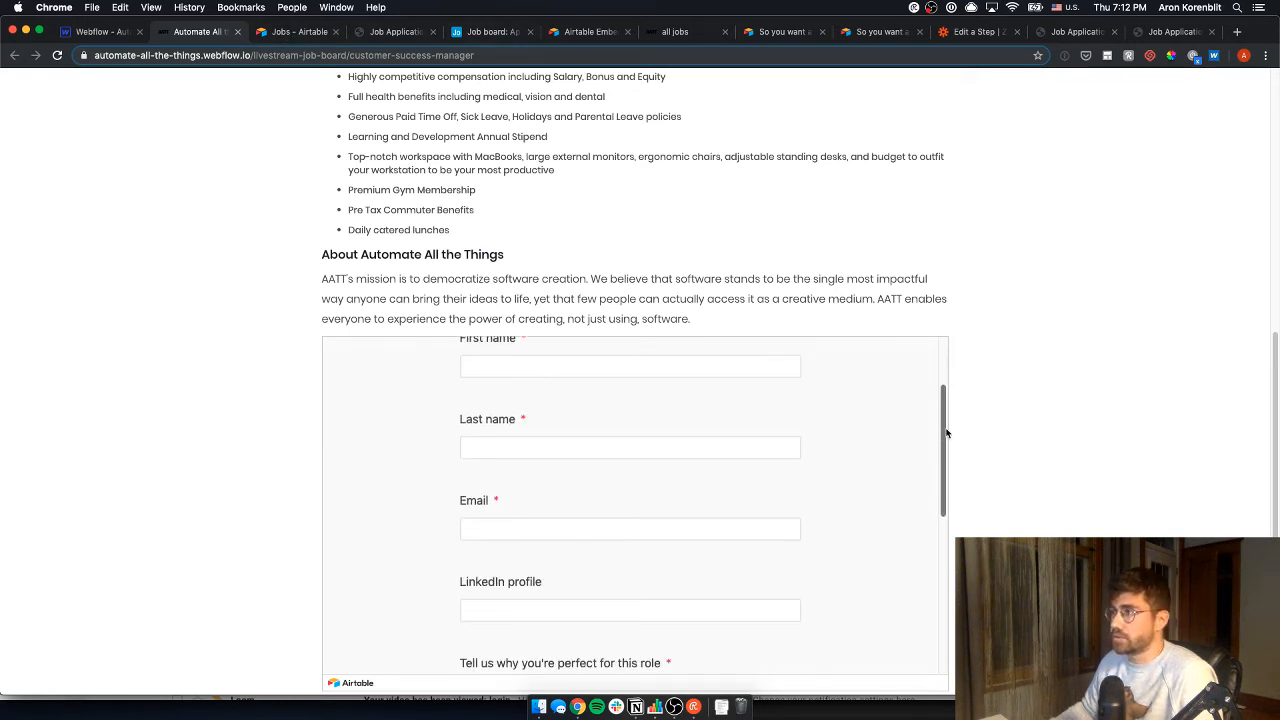
pyautogui.scroll(2, 946, 430)
pyautogui.scroll(2, 935, 400)
pyautogui.click(608, 474)
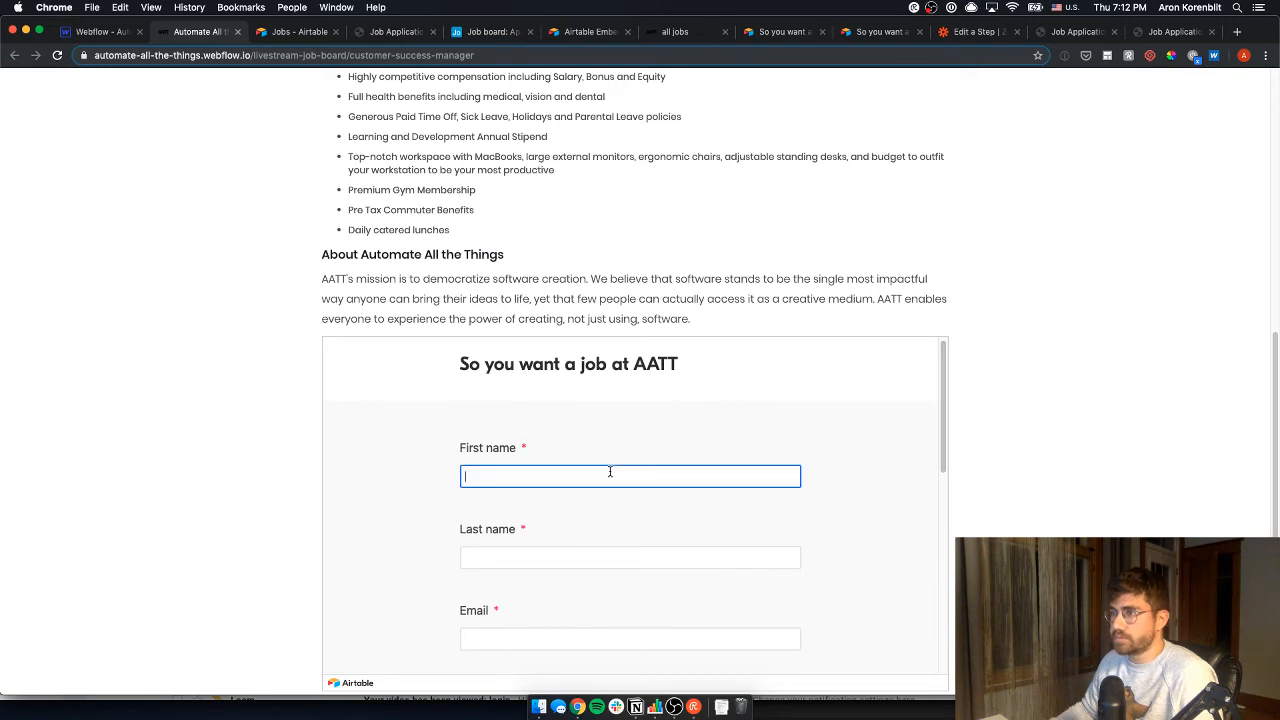
pyautogui.scroll(-5, 583, 476)
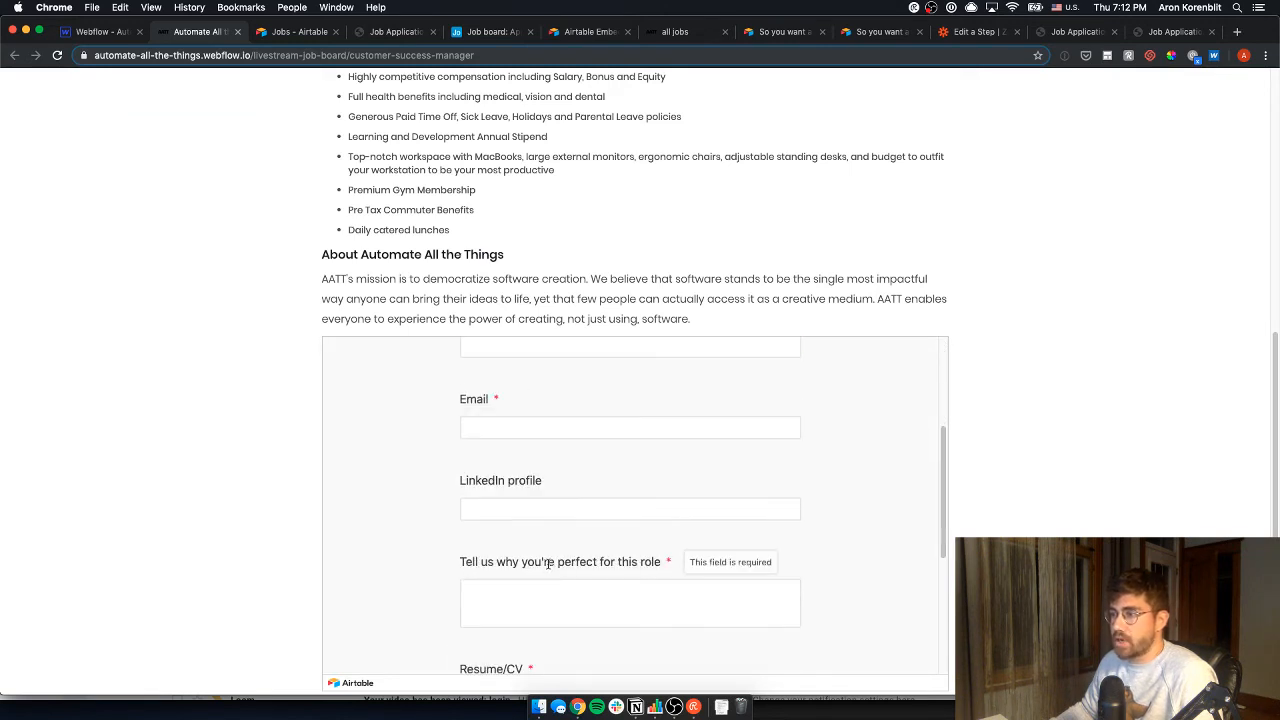
pyautogui.scroll(-1, 518, 610)
pyautogui.click(481, 592)
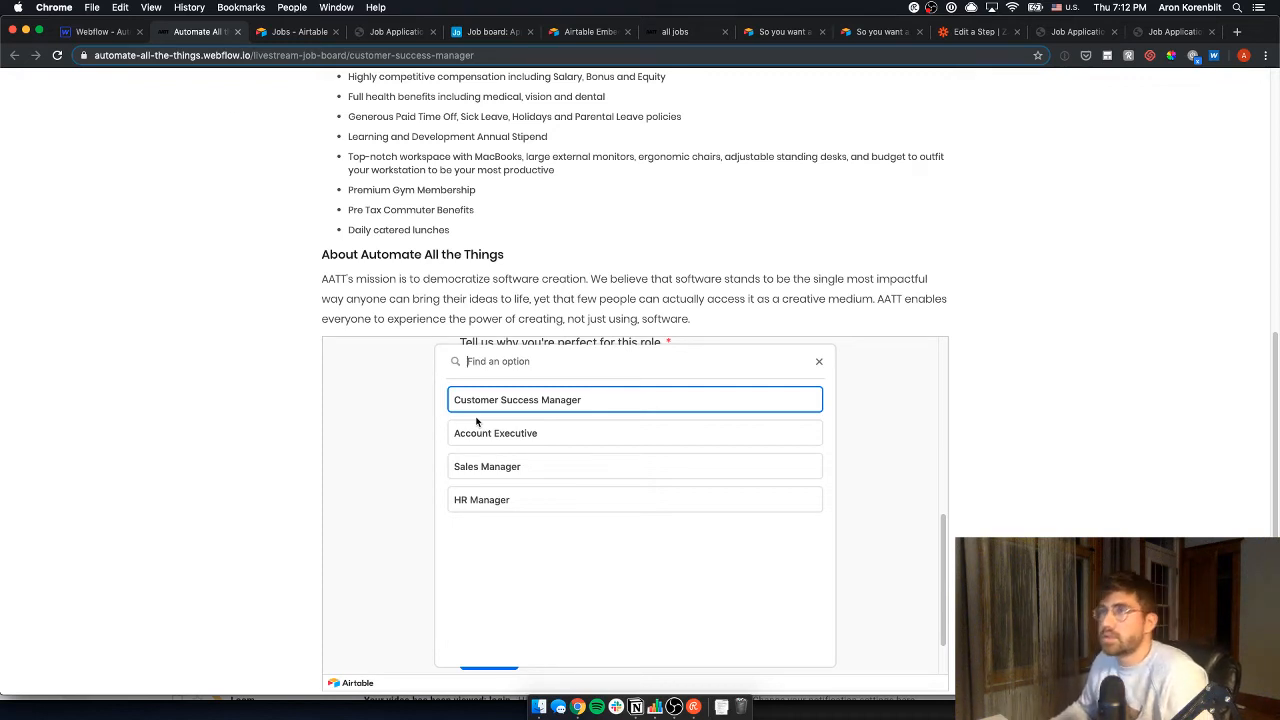
pyautogui.click(307, 33)
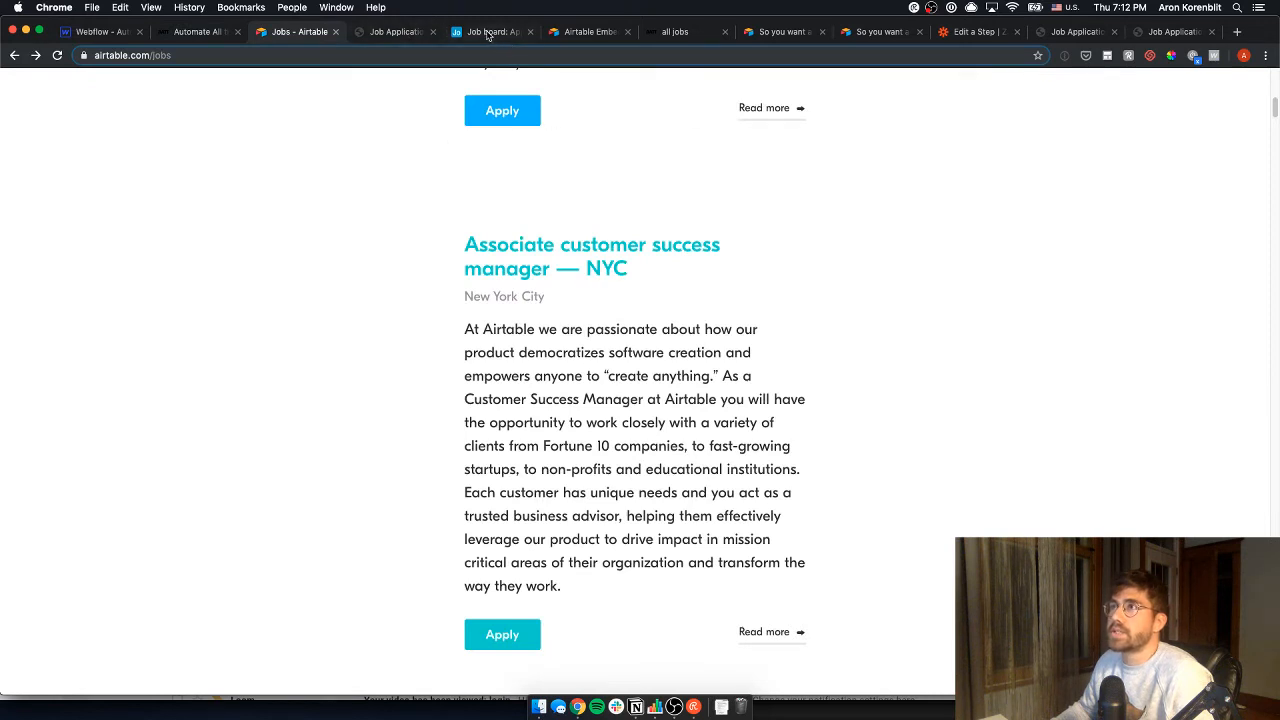
# - Flip between the Webflow, Job board form, Greenhouse form and Airtable jobs tabs
pyautogui.press('super+1')
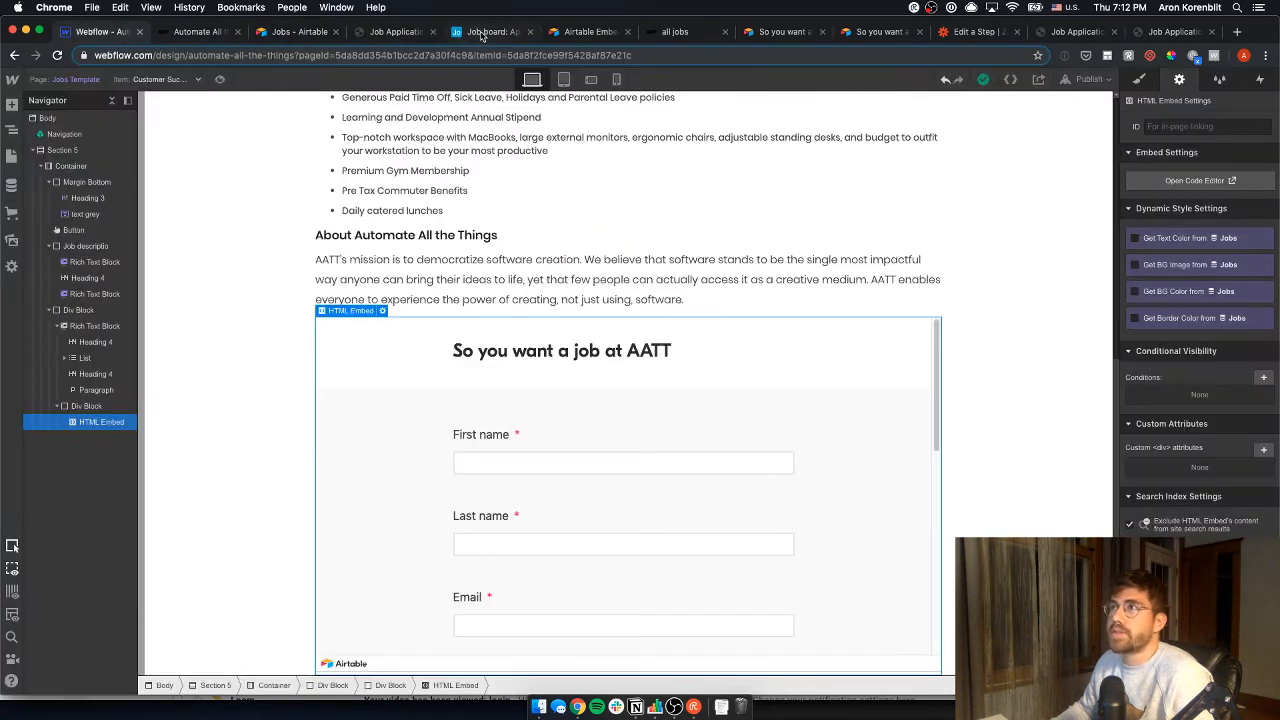
pyautogui.click(481, 33)
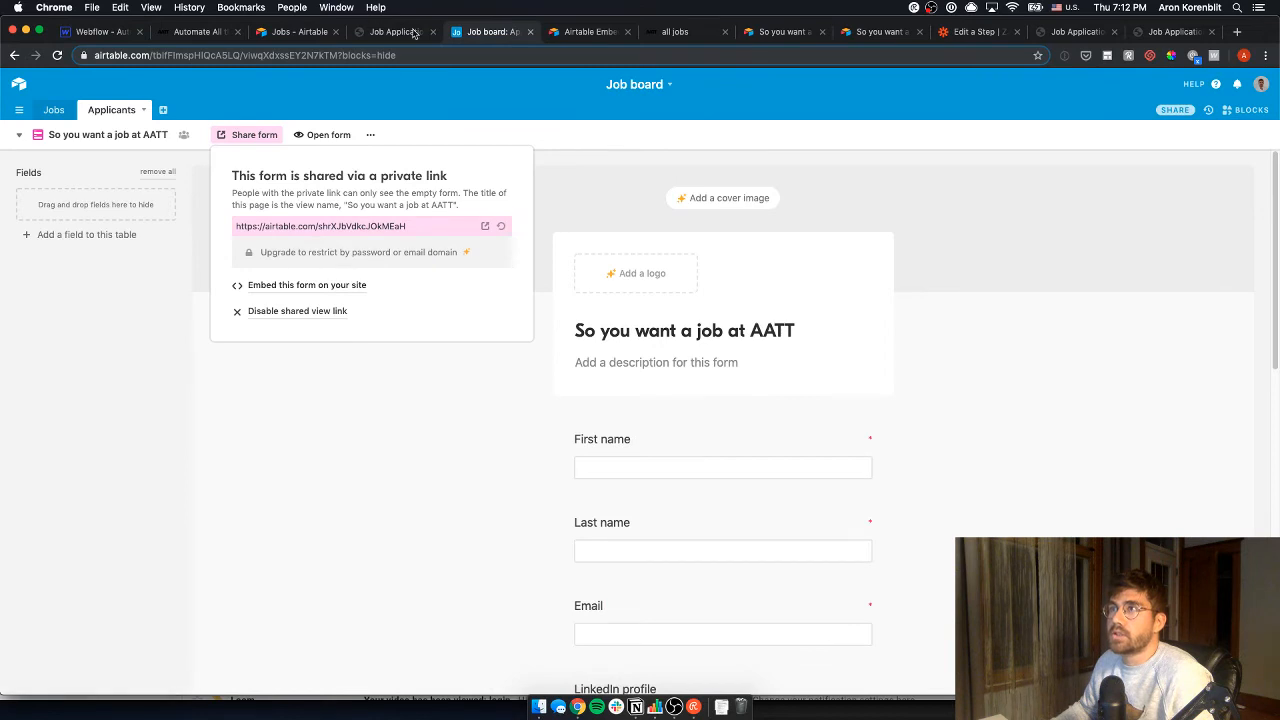
pyautogui.click(409, 34)
pyautogui.scroll(1, 576, 212)
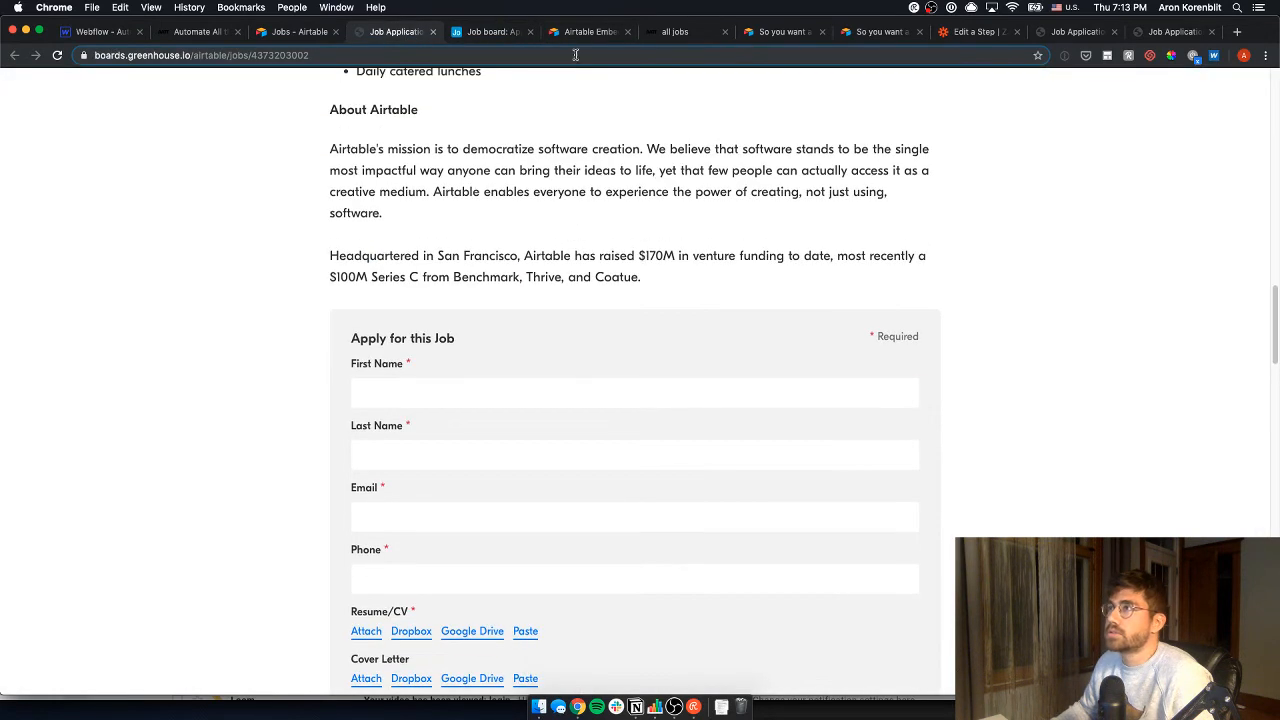
pyautogui.click(285, 32)
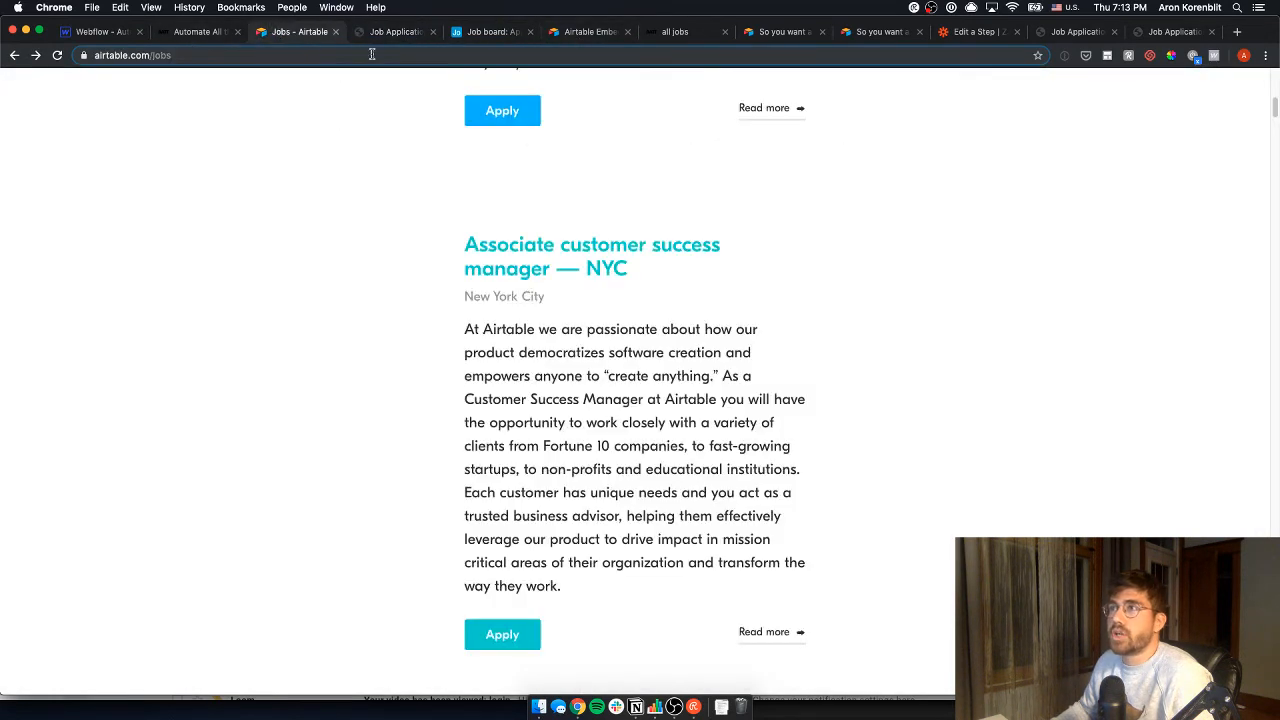
pyautogui.click(380, 36)
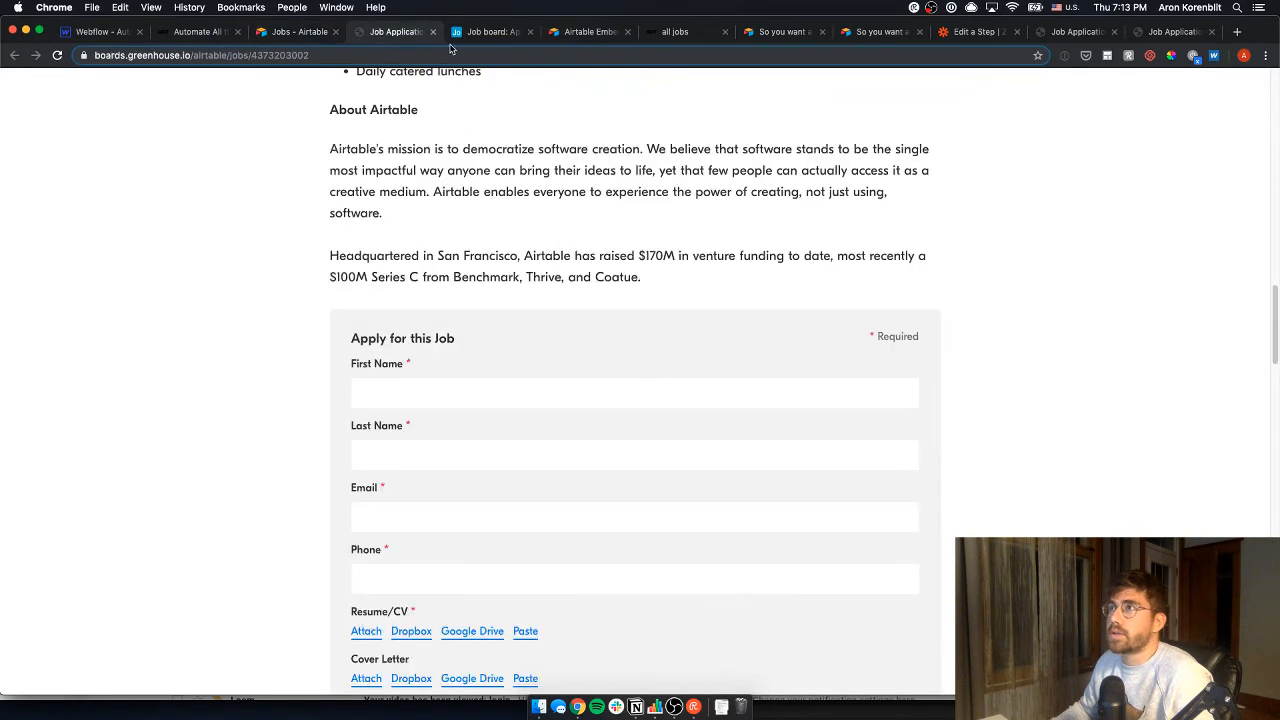
pyautogui.click(588, 32)
# - Select the form's share ID in the embed URL, then open the Job board's Jobs table
pyautogui.click(785, 246)
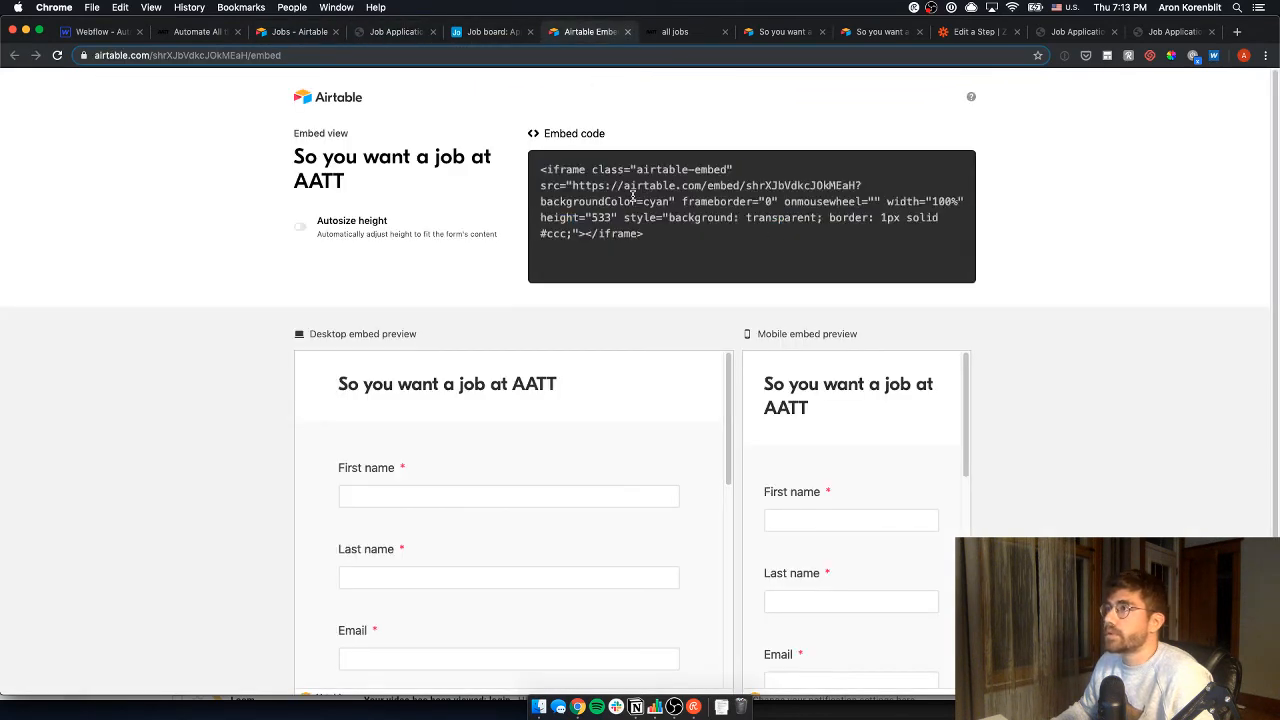
pyautogui.moveTo(573, 186); pyautogui.dragTo(841, 185)
pyautogui.click(842, 185)
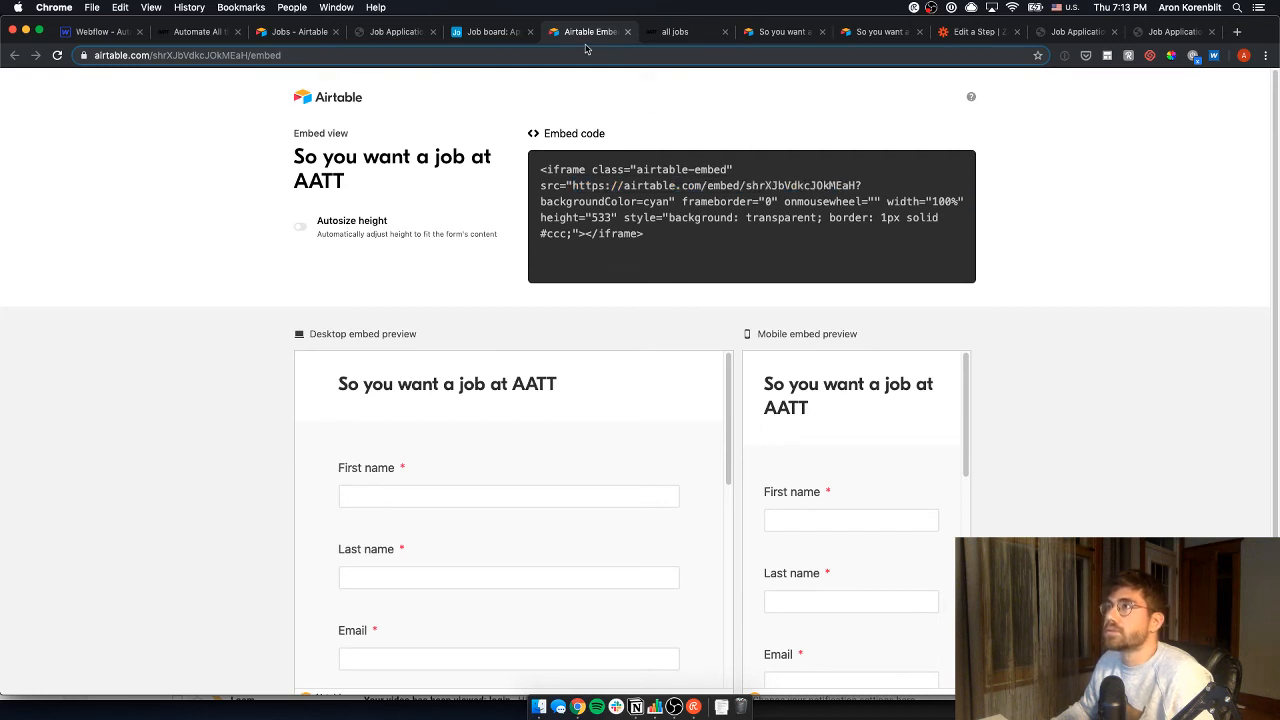
pyautogui.moveTo(592, 35); pyautogui.dragTo(300, 33)
pyautogui.moveTo(573, 186); pyautogui.dragTo(860, 185)
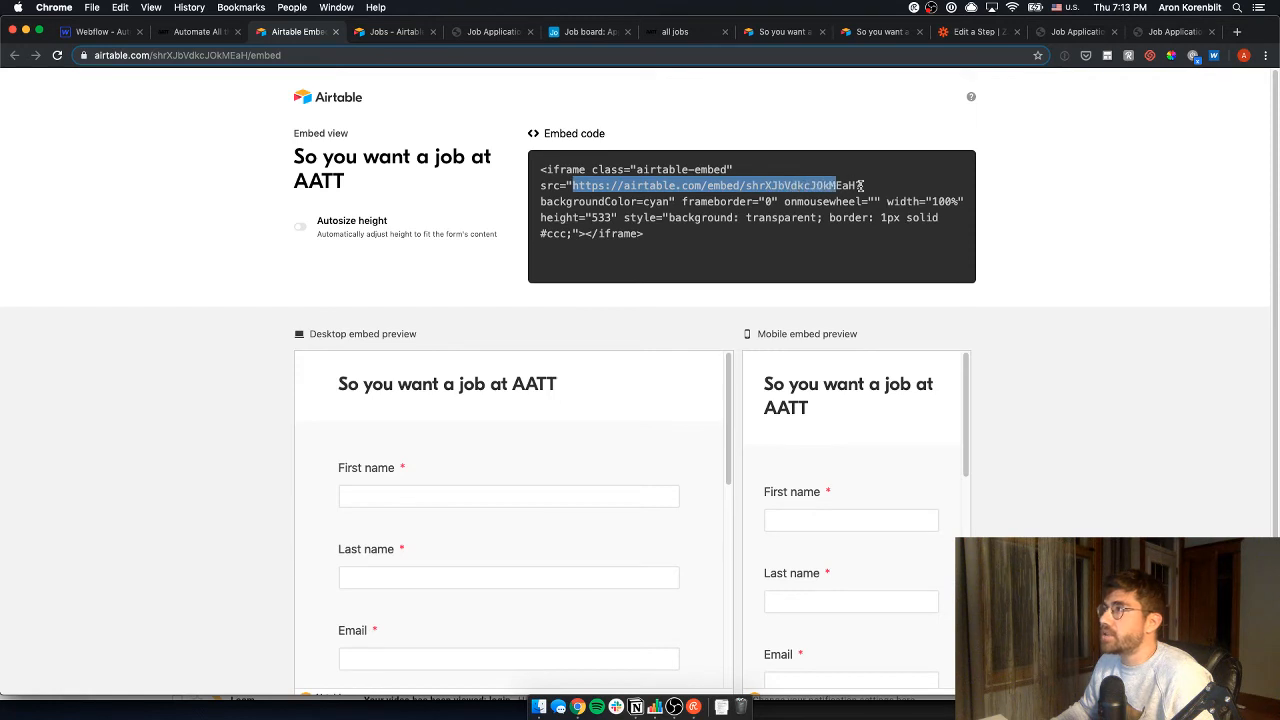
pyautogui.doubleClick(755, 186)
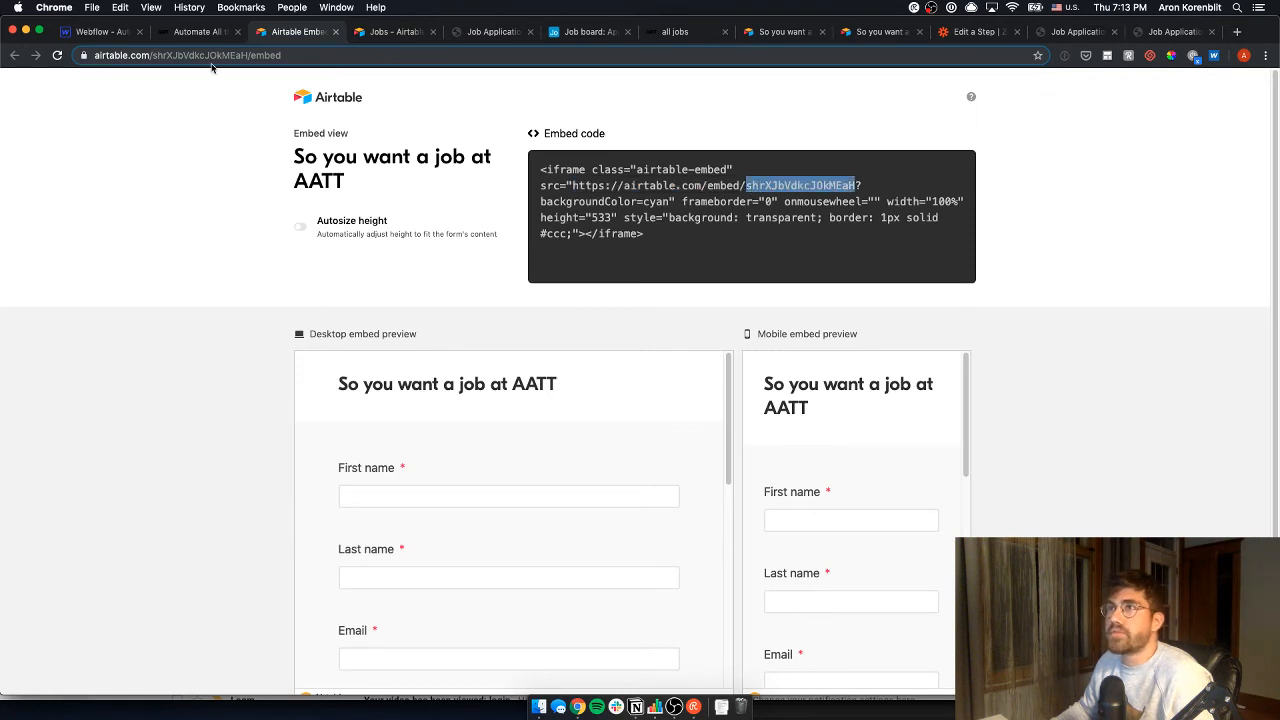
pyautogui.click(597, 36)
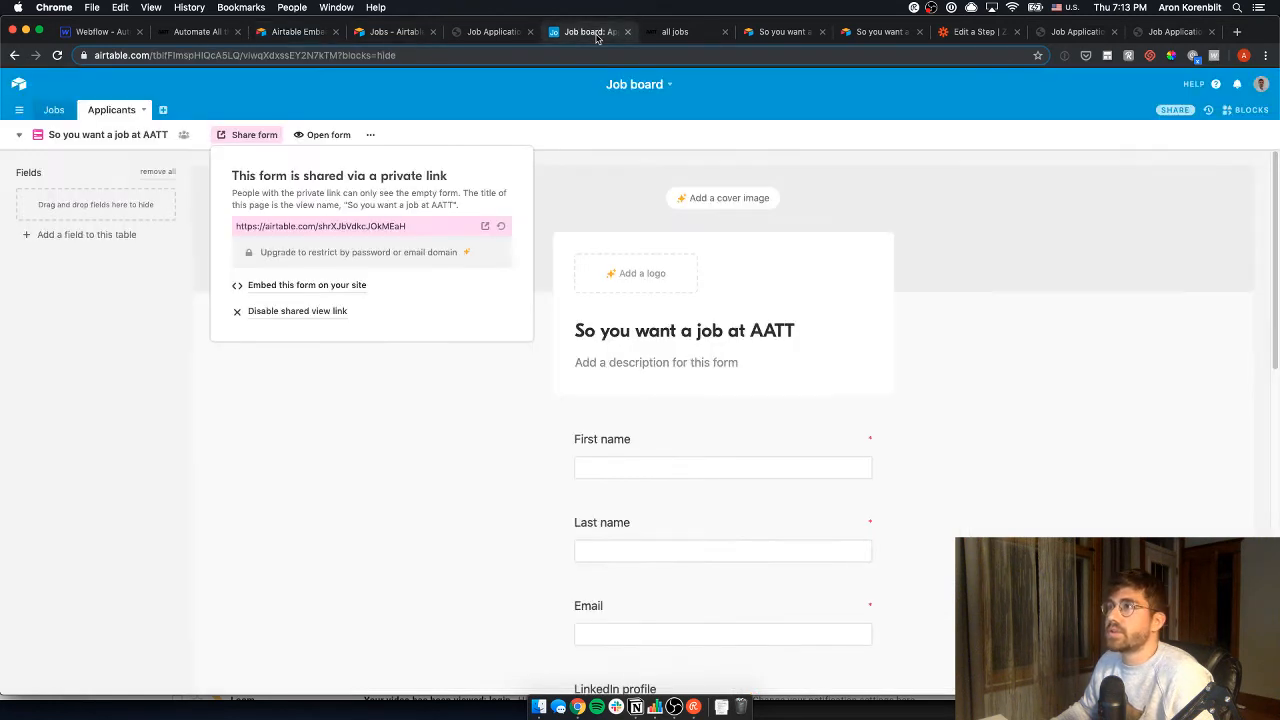
pyautogui.click(54, 110)
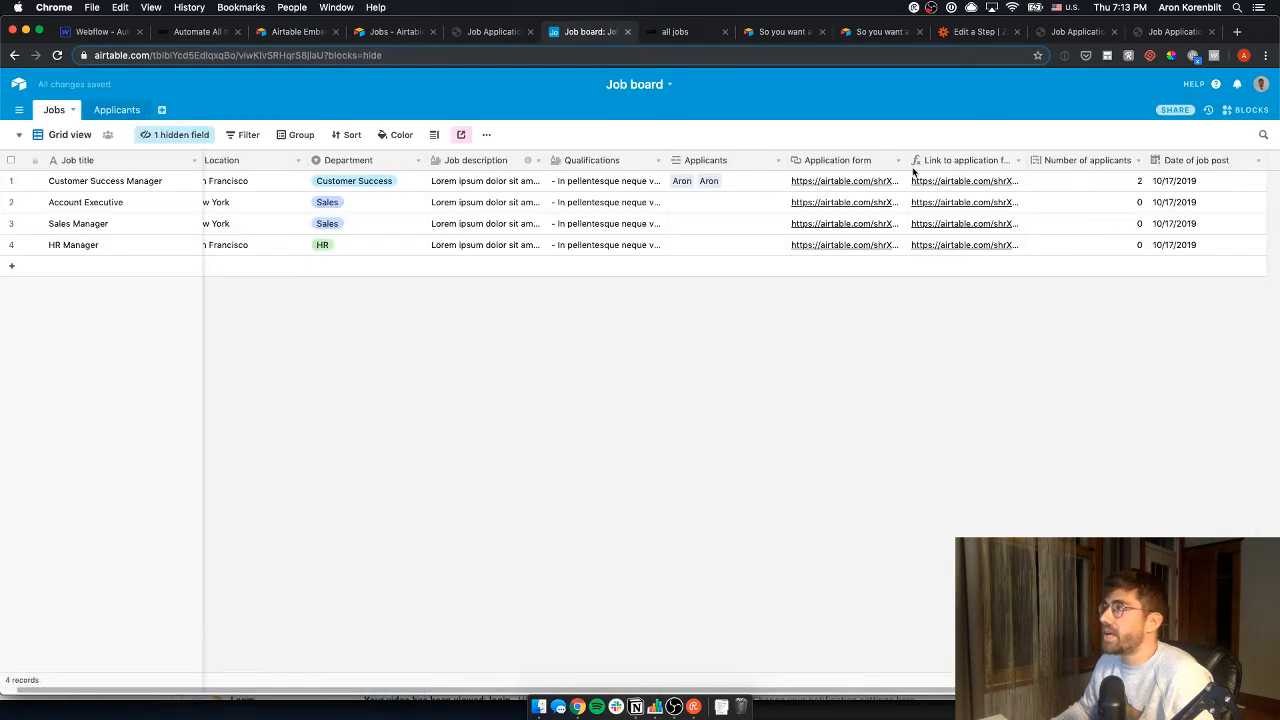
# - Widen the Application form column and expand row 1's full prefilled application link
pyautogui.moveTo(907, 160); pyautogui.dragTo(1017, 160)
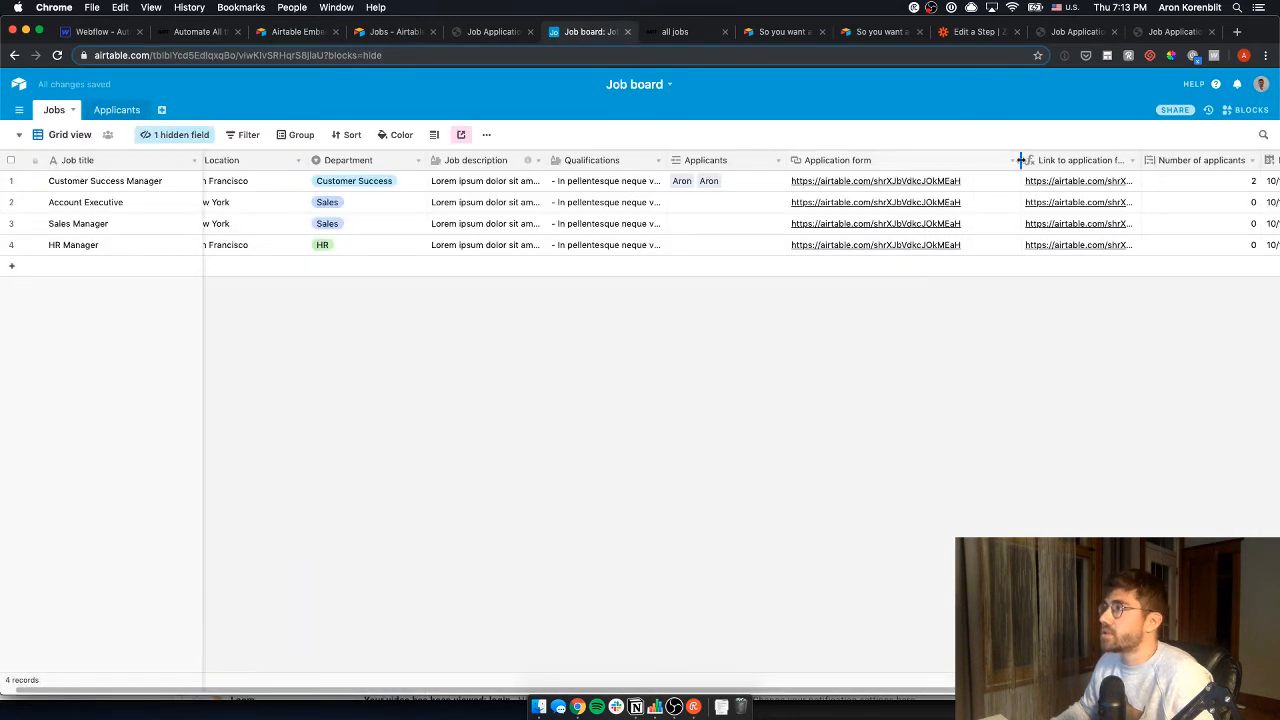
pyautogui.click(870, 186)
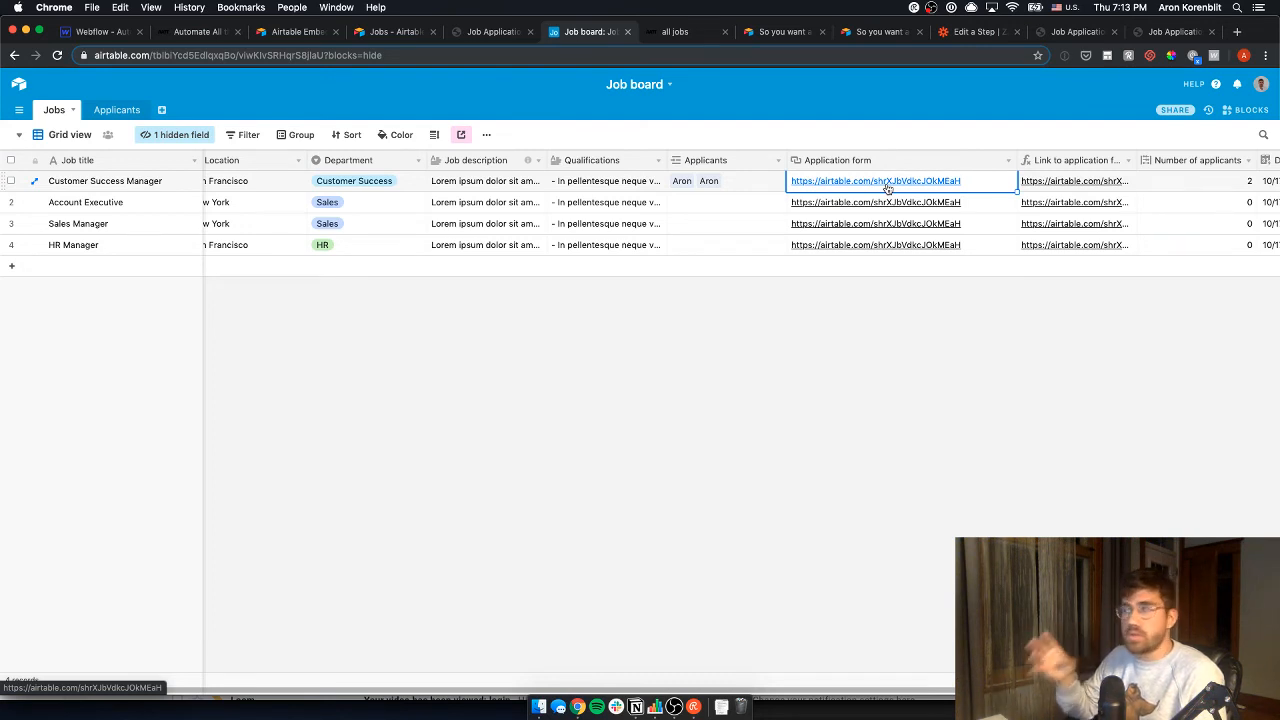
pyautogui.click(1112, 184)
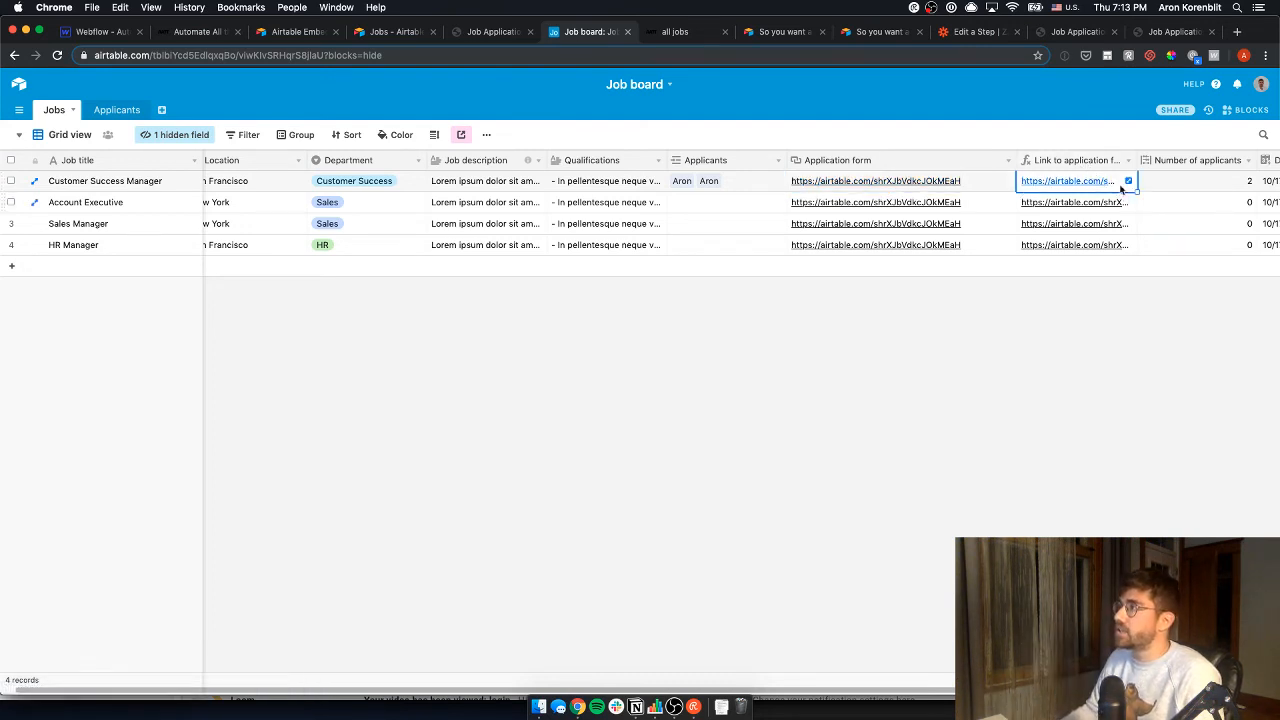
pyautogui.click(1128, 181)
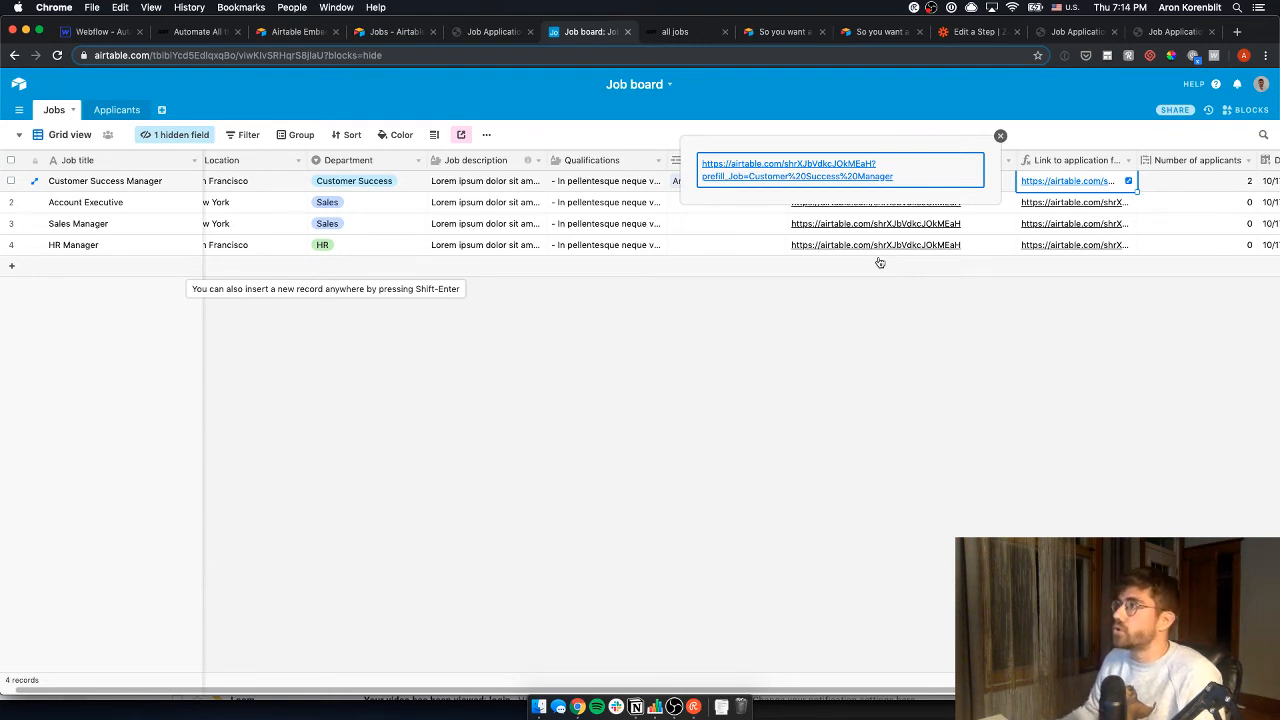
# - Close the expanded link and start a new field at the end of the Jobs grid
pyautogui.press('Escape')
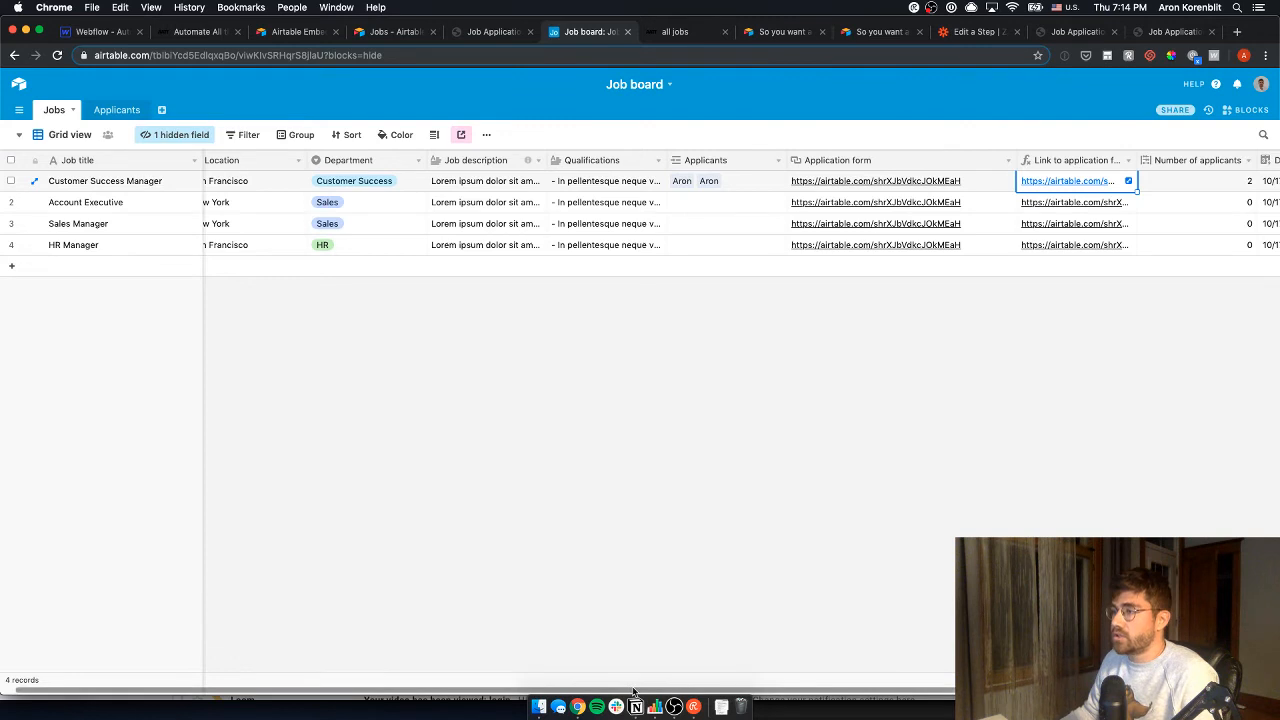
pyautogui.hscroll(5, 633, 692)
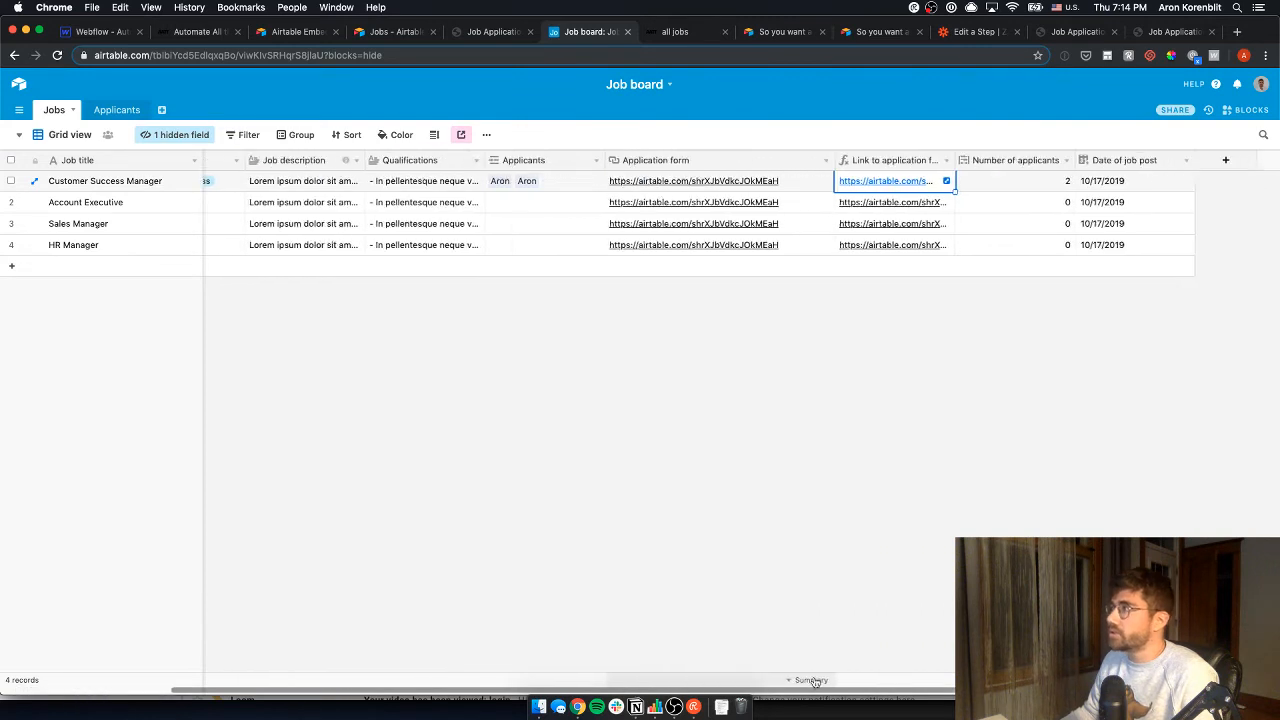
pyautogui.click(1209, 160)
# - Begin naming the new field 'Emb', then discard the change and close its settings
pyautogui.press('Right')
pyautogui.press('BackSpace')
pyautogui.press('super+a')
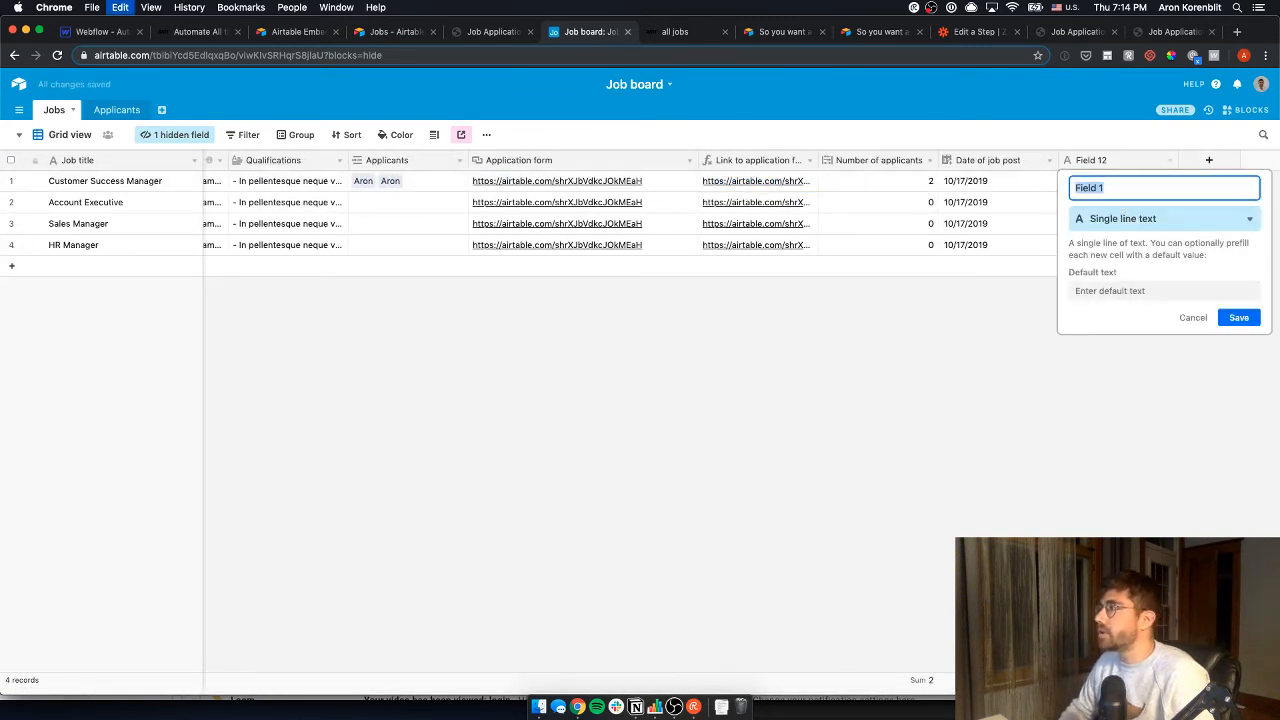
pyautogui.write('Embed URL')
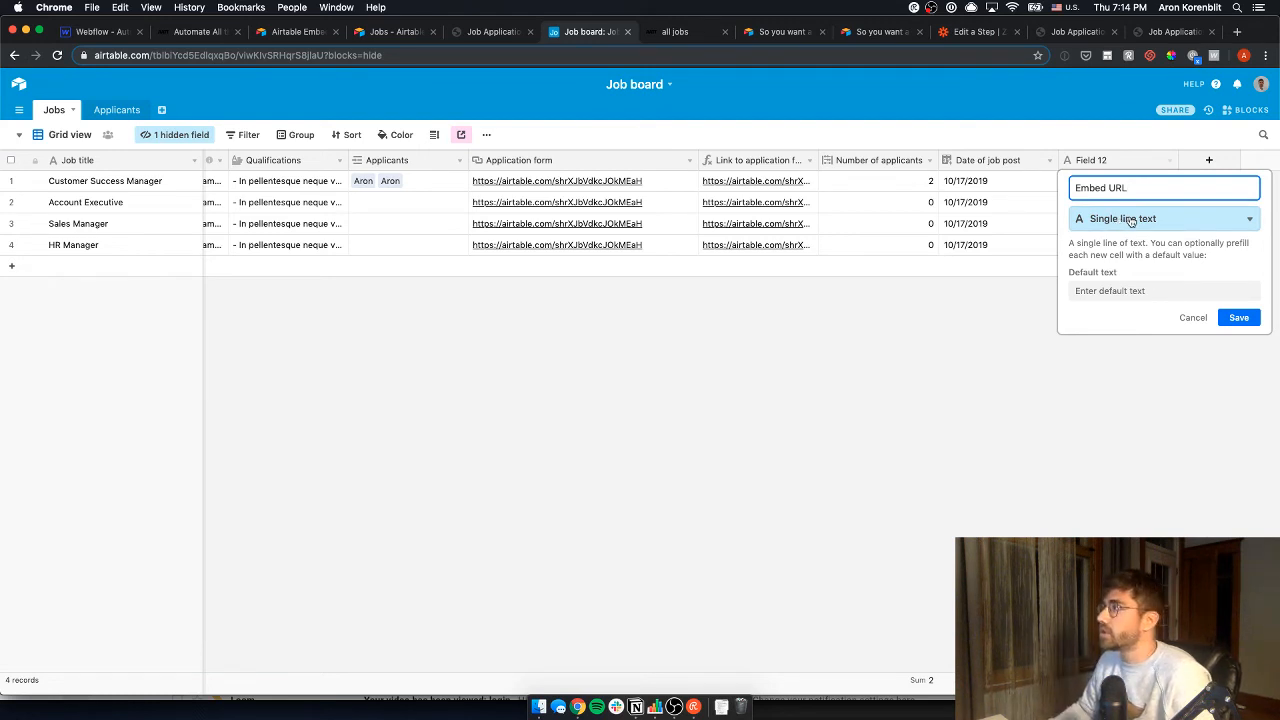
pyautogui.click(757, 190)
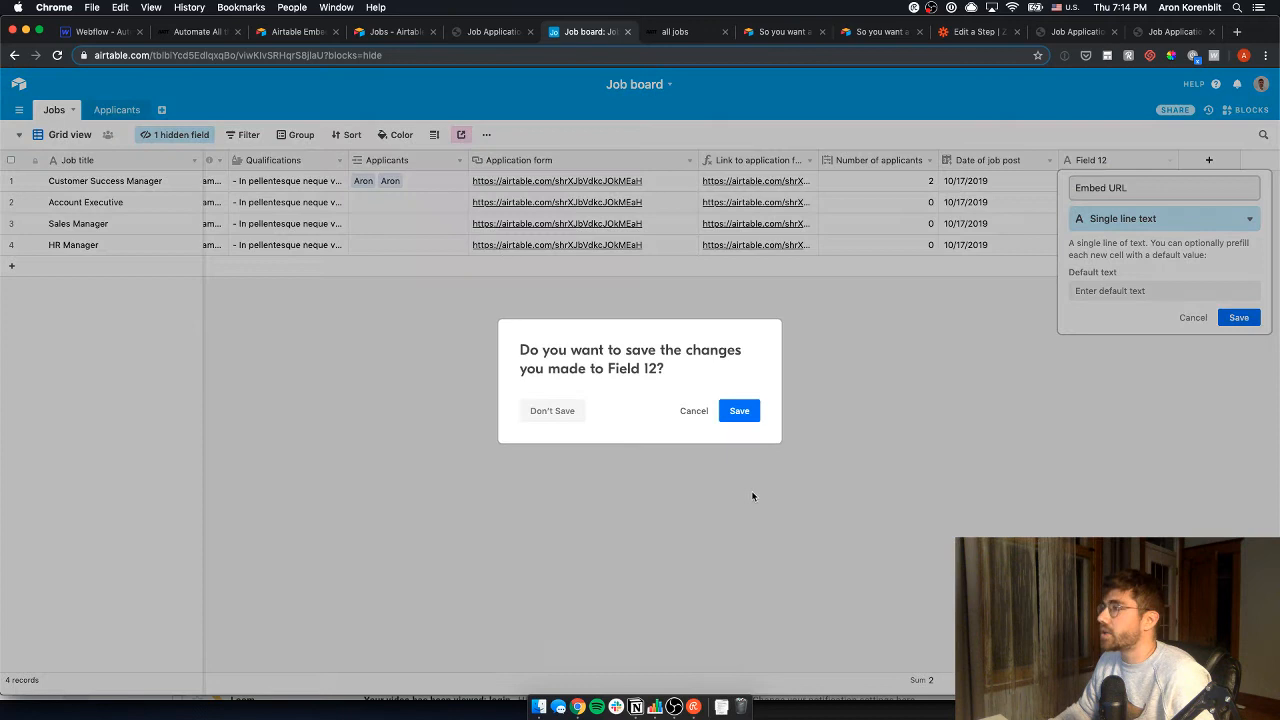
pyautogui.click(694, 411)
pyautogui.click(1193, 317)
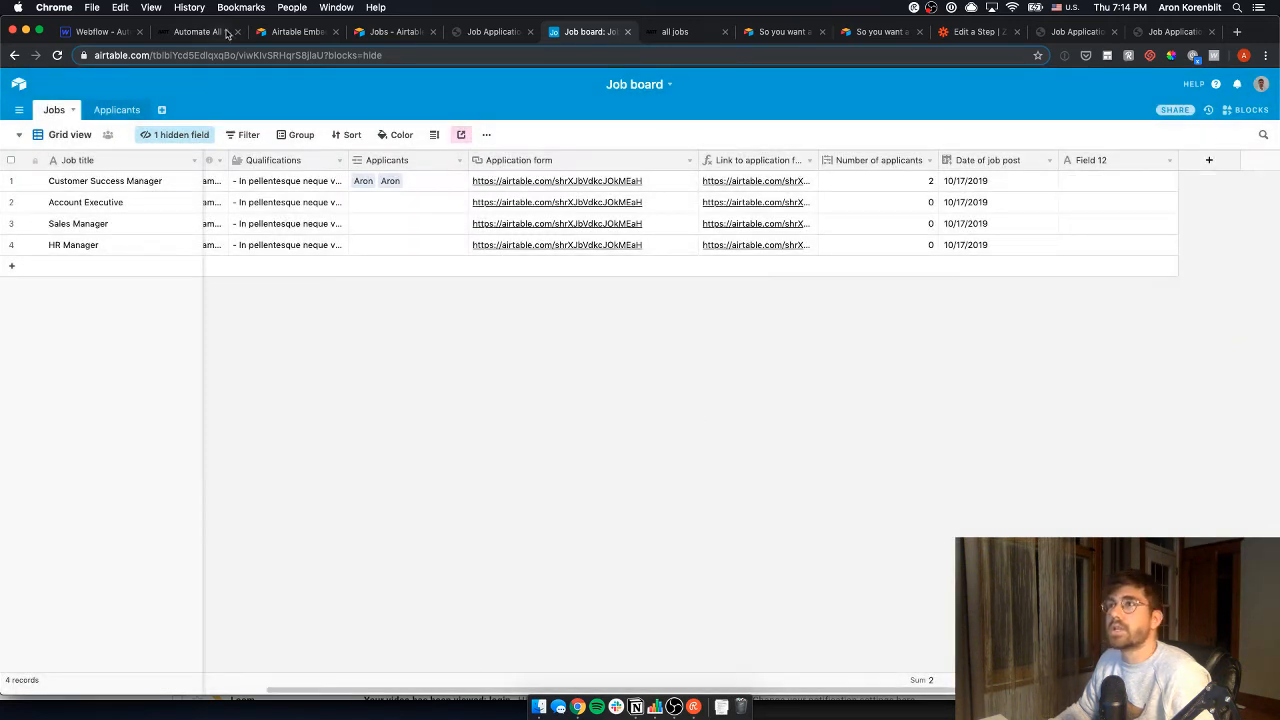
# - Copy the form's embed src URL from the embed code page and return to the Job board
pyautogui.click(290, 32)
pyautogui.click(697, 205)
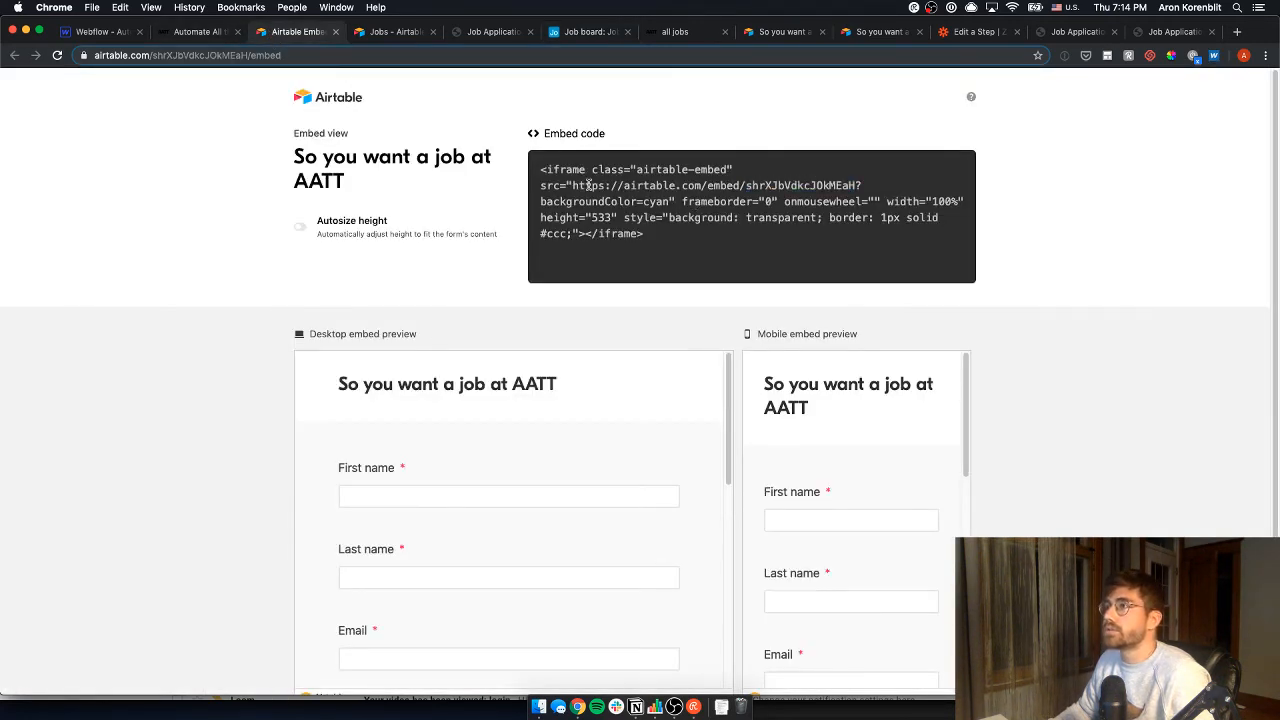
pyautogui.moveTo(573, 186); pyautogui.dragTo(855, 185)
pyautogui.press('super+c')
pyautogui.hotkey('ctrl', 'shift', 'Tab')
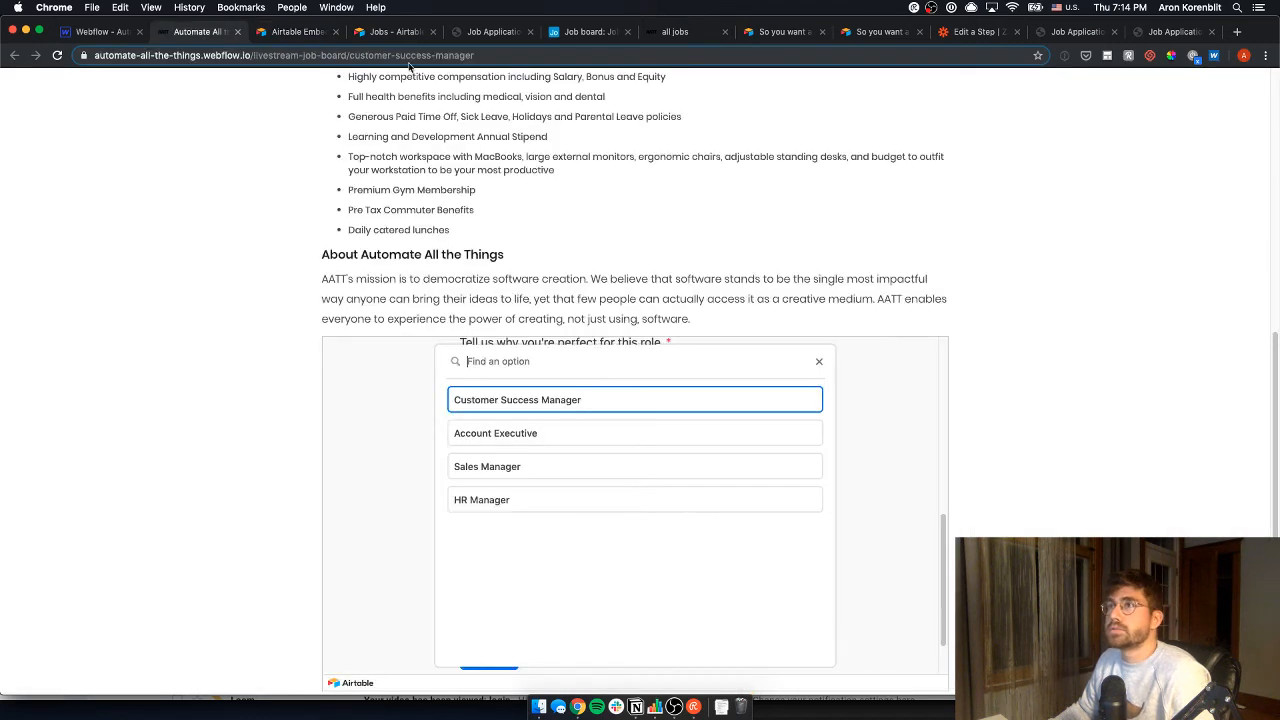
pyautogui.hotkey('ctrl', 'Tab')
pyautogui.moveTo(566, 34); pyautogui.dragTo(298, 32)
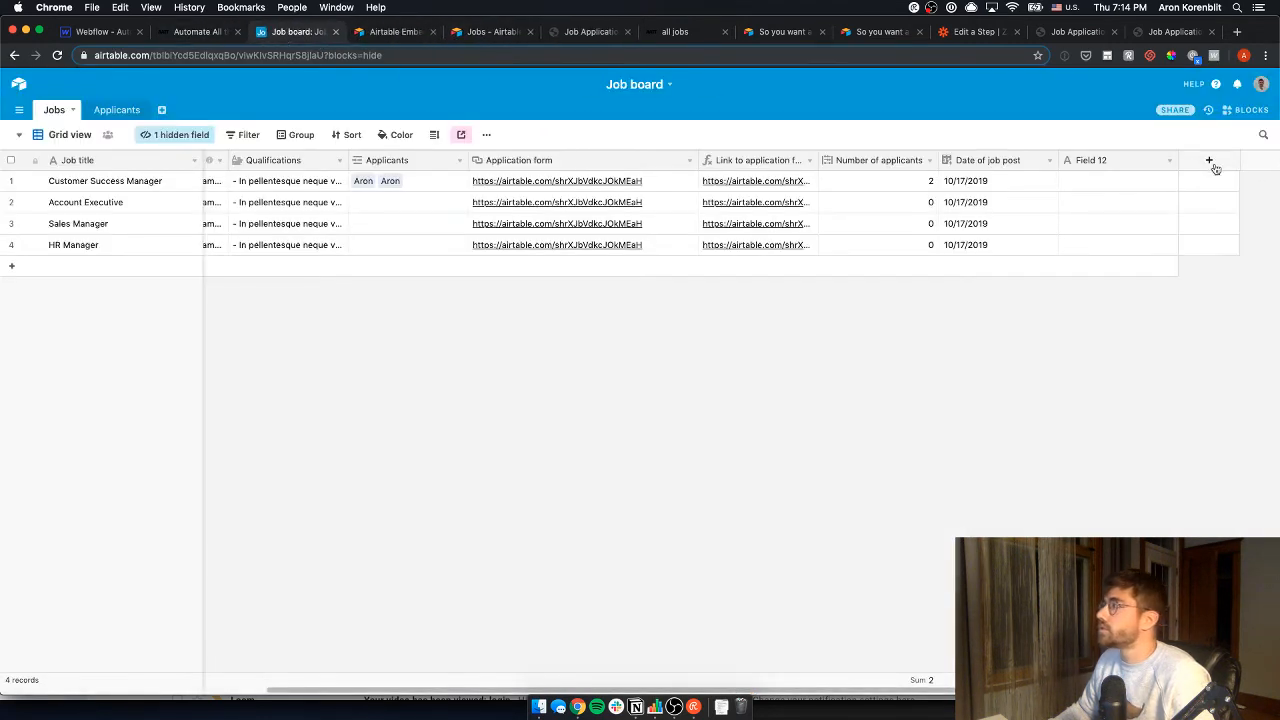
# - Change Field 12's type to Formula
pyautogui.click(1170, 162)
pyautogui.click(1103, 180)
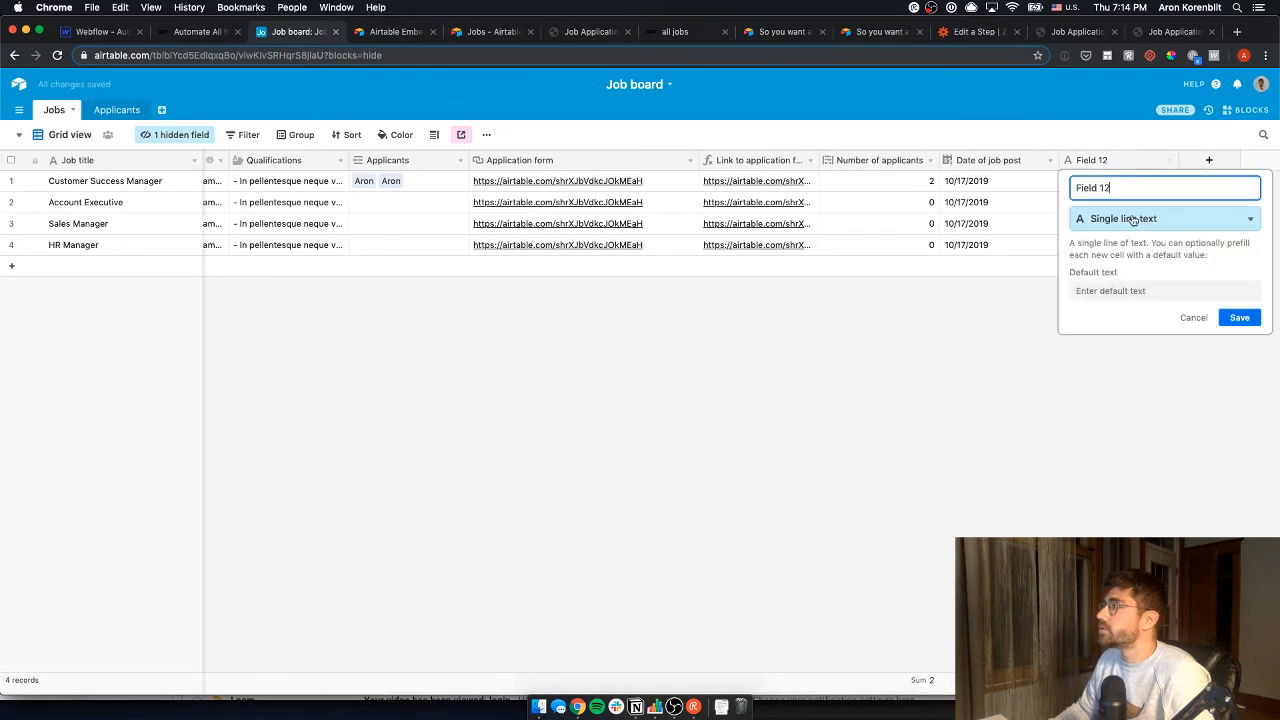
pyautogui.click(1150, 216)
pyautogui.write('formu')
pyautogui.press('Return')
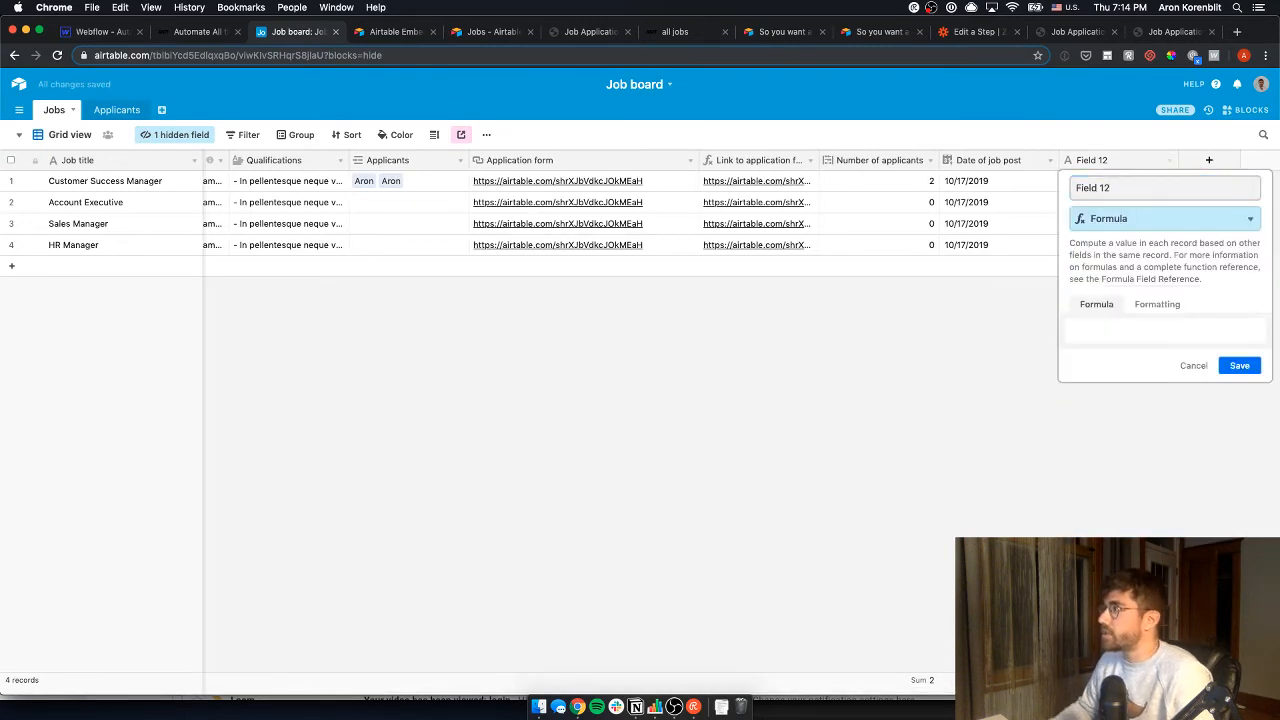
# - Start the formula with the pasted embed URL in quotes, followed by a '?' query
pyautogui.click(1102, 345)
pyautogui.write('="')
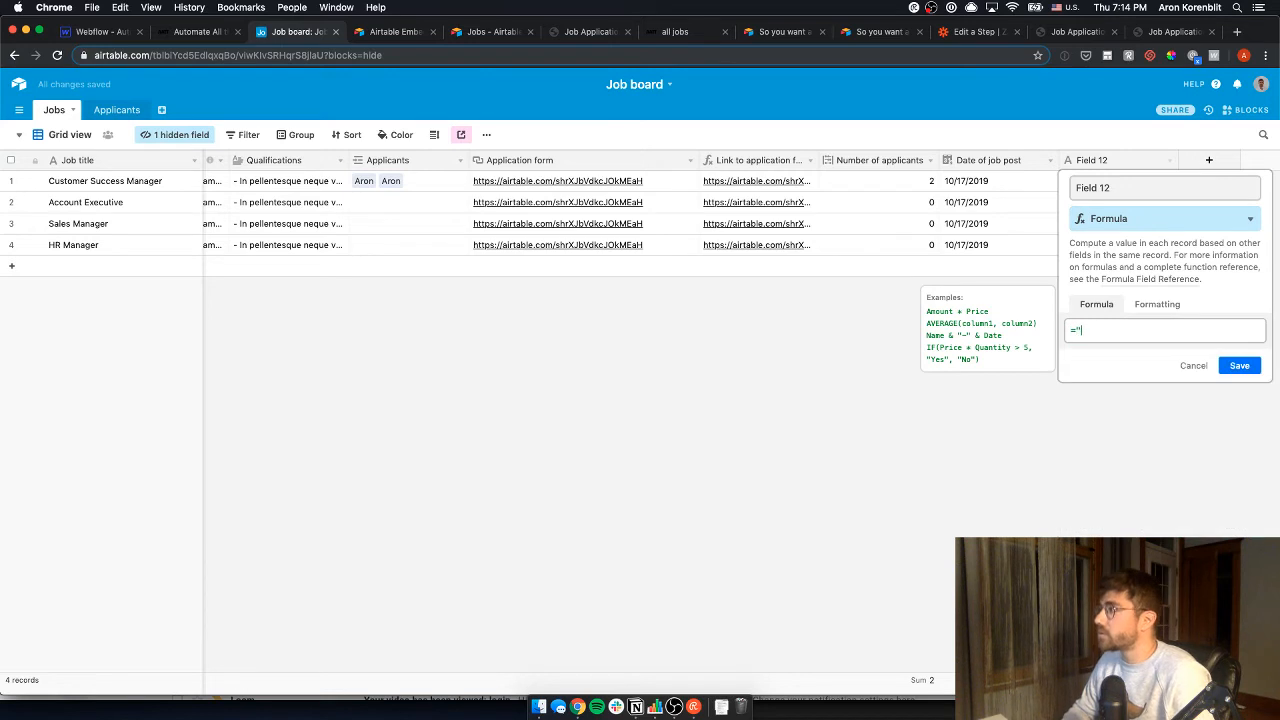
pyautogui.press('super+v')
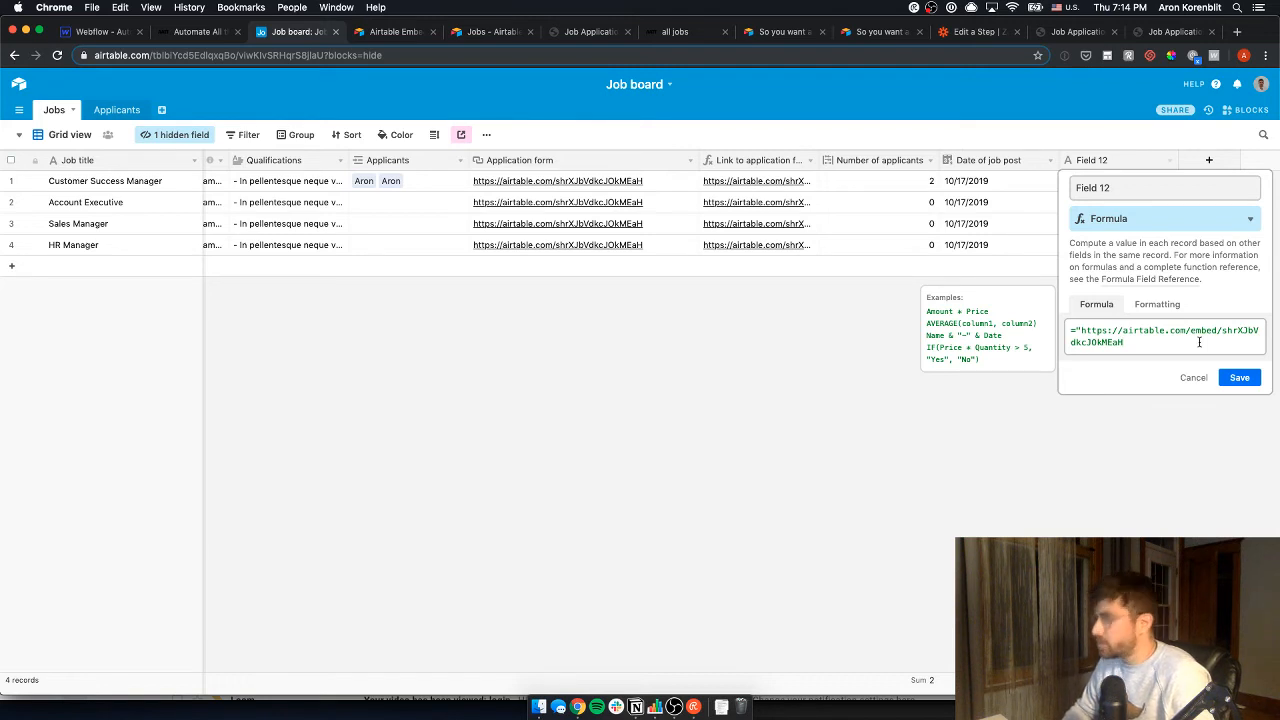
pyautogui.write('"')
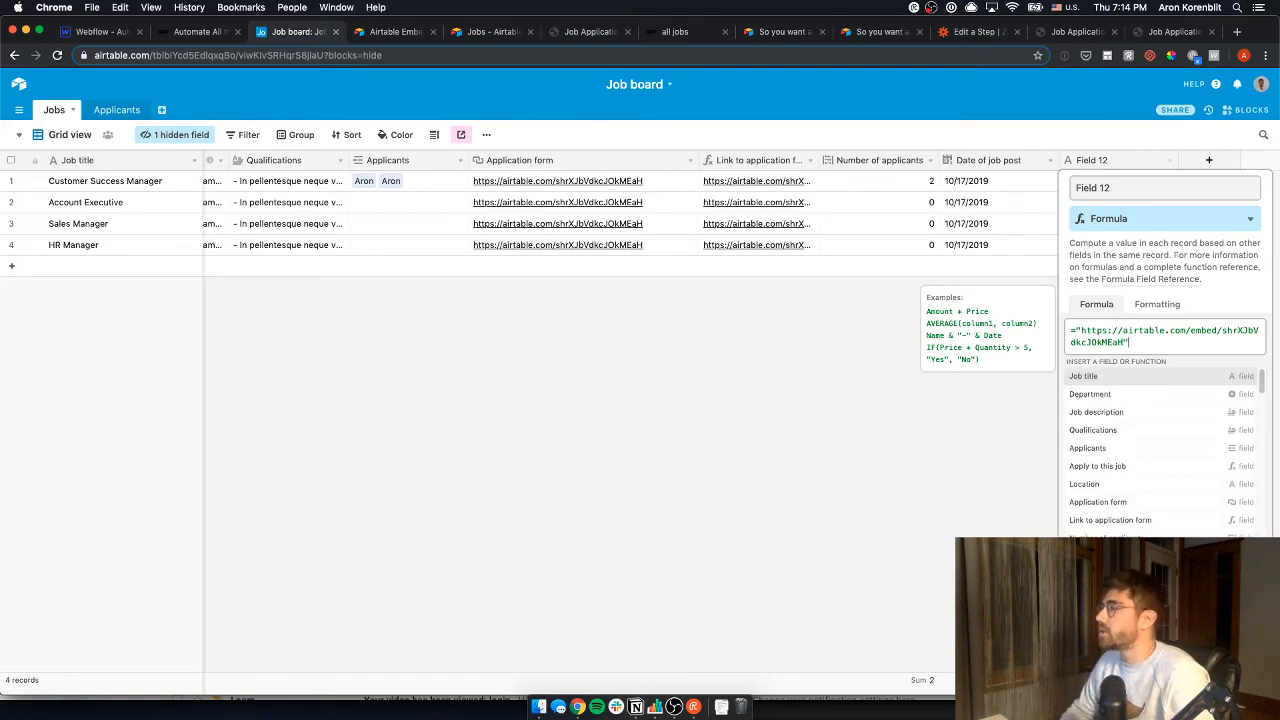
pyautogui.press('BackSpace')
pyautogui.write('?prefill_Job=')
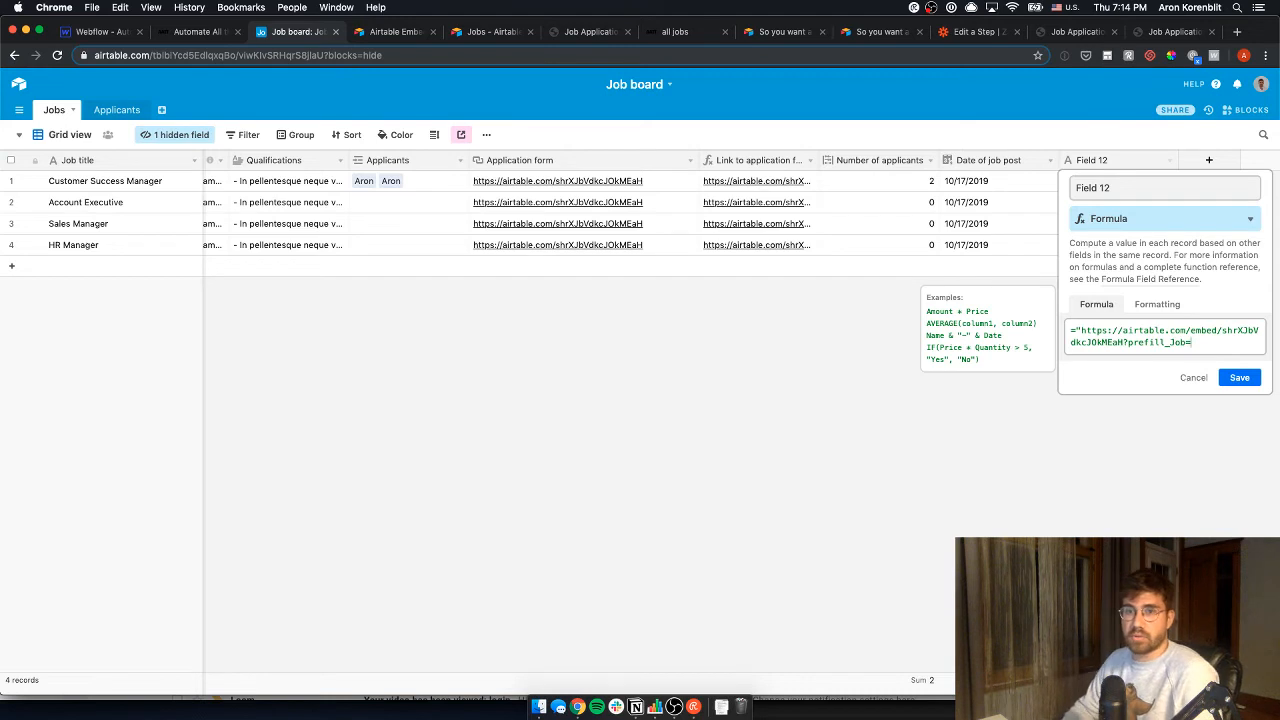
# - Append &ENCODE_URL_COMPONENT({Job title}) to the prefill_Job= URL and save the formula
pyautogui.write('"')
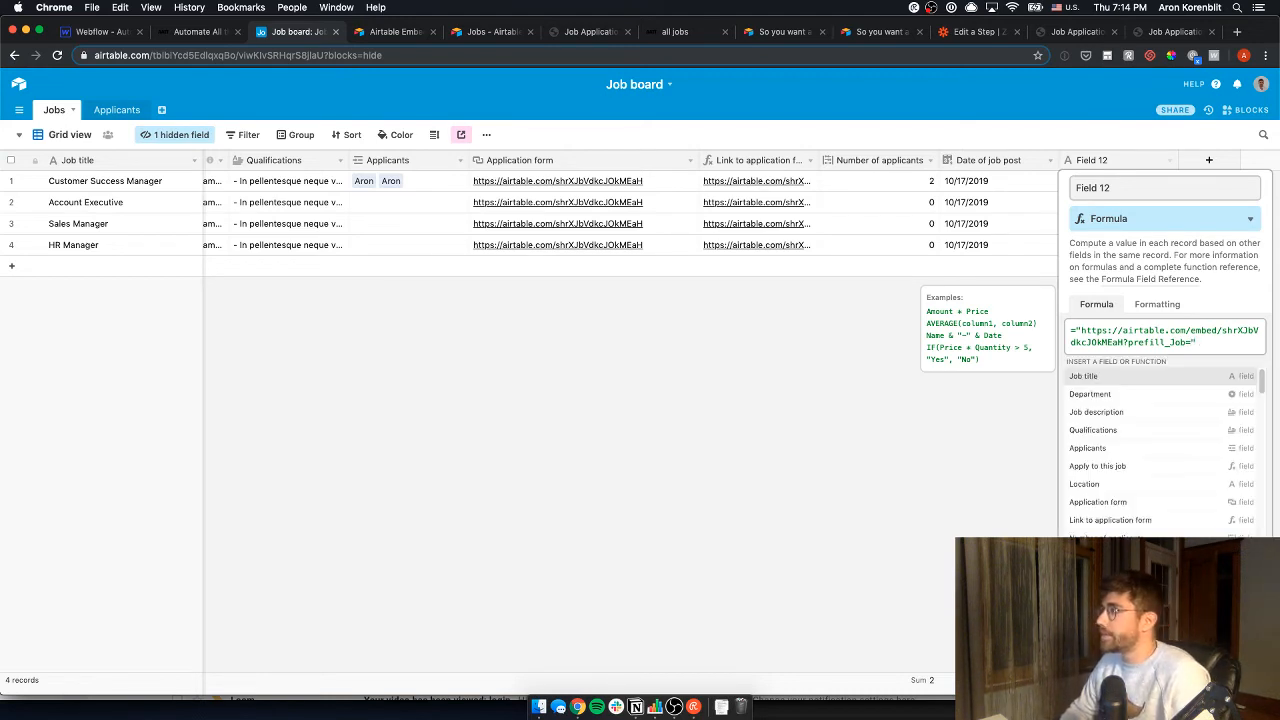
pyautogui.write('enco')
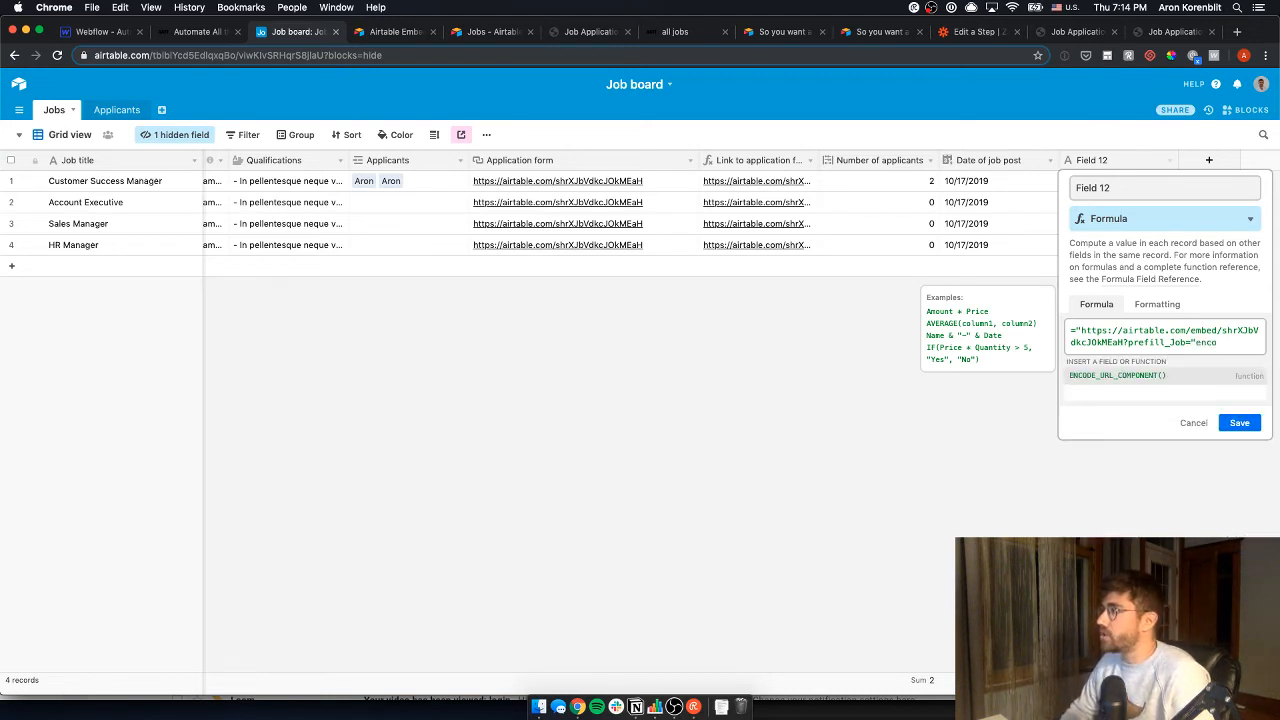
pyautogui.press('Tab')
pyautogui.write('job')
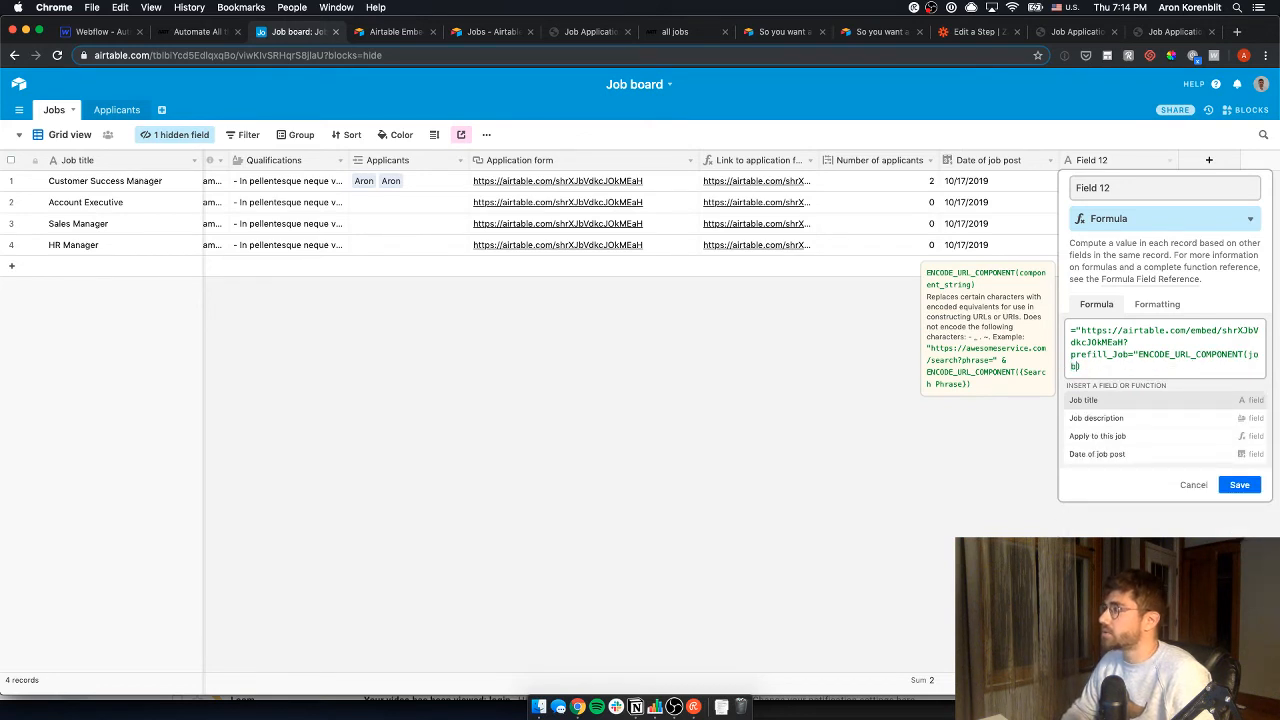
pyautogui.press('Tab')
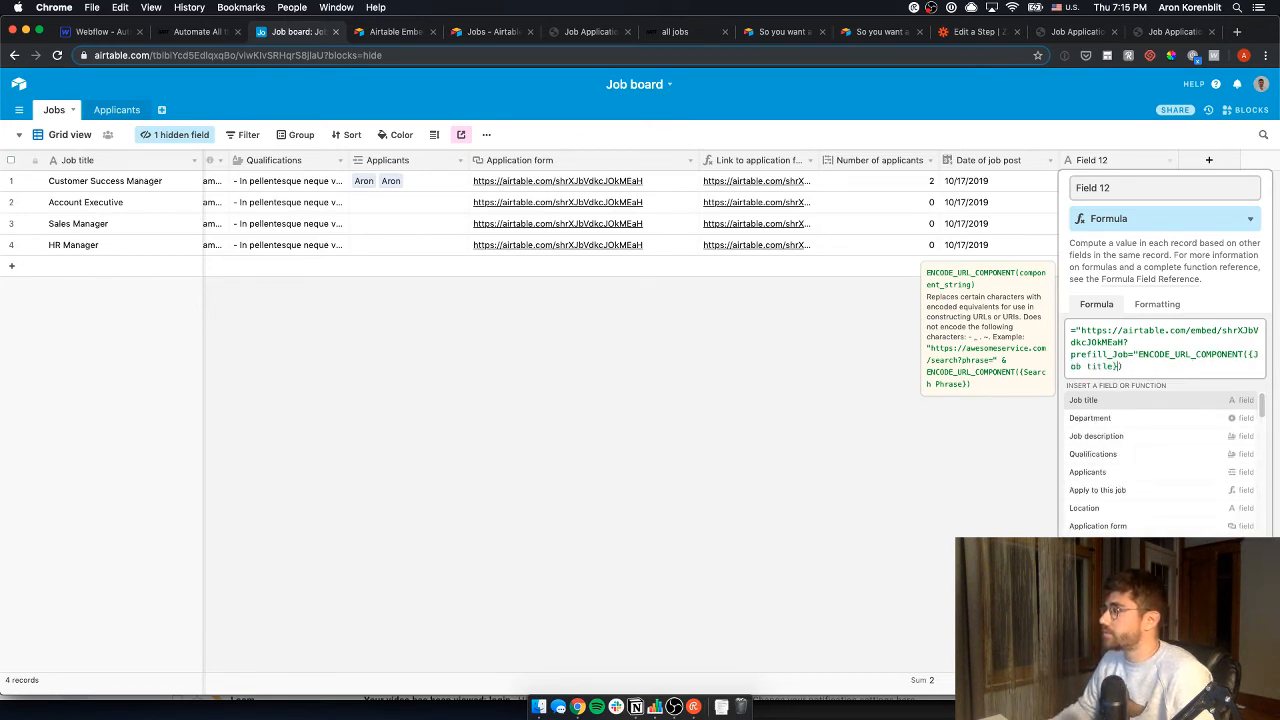
pyautogui.press('Return')
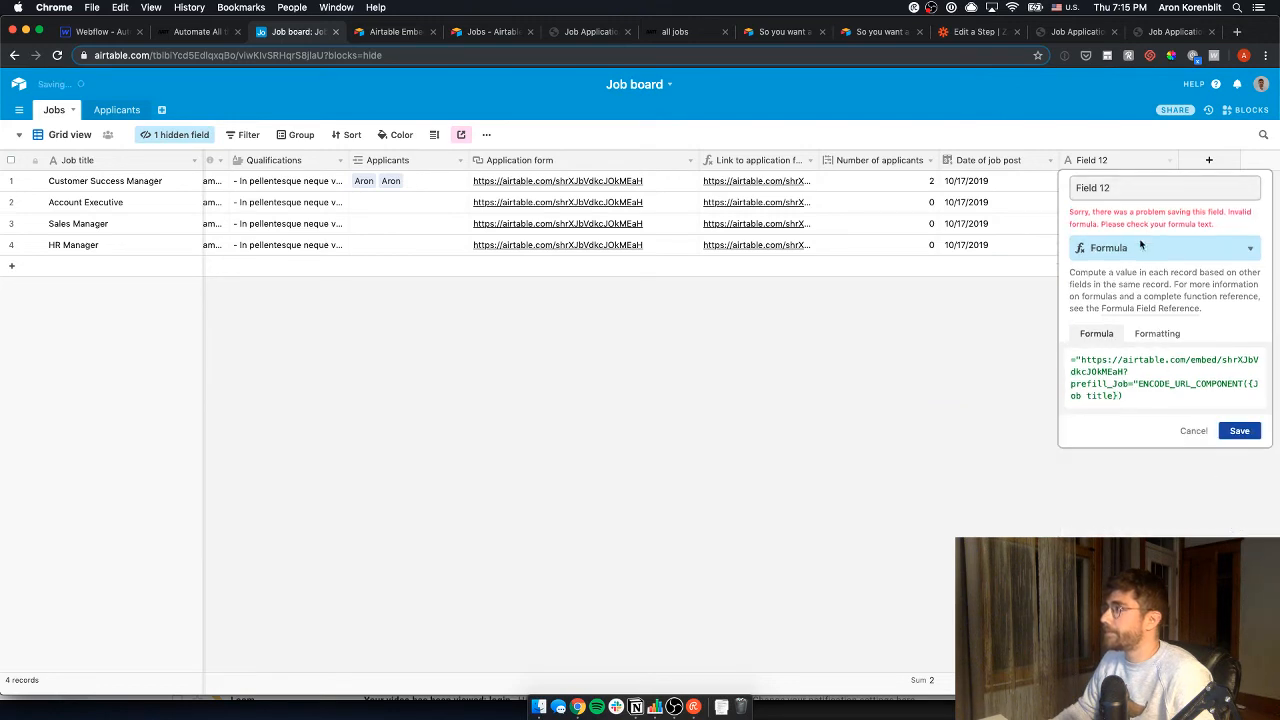
pyautogui.click(1133, 383)
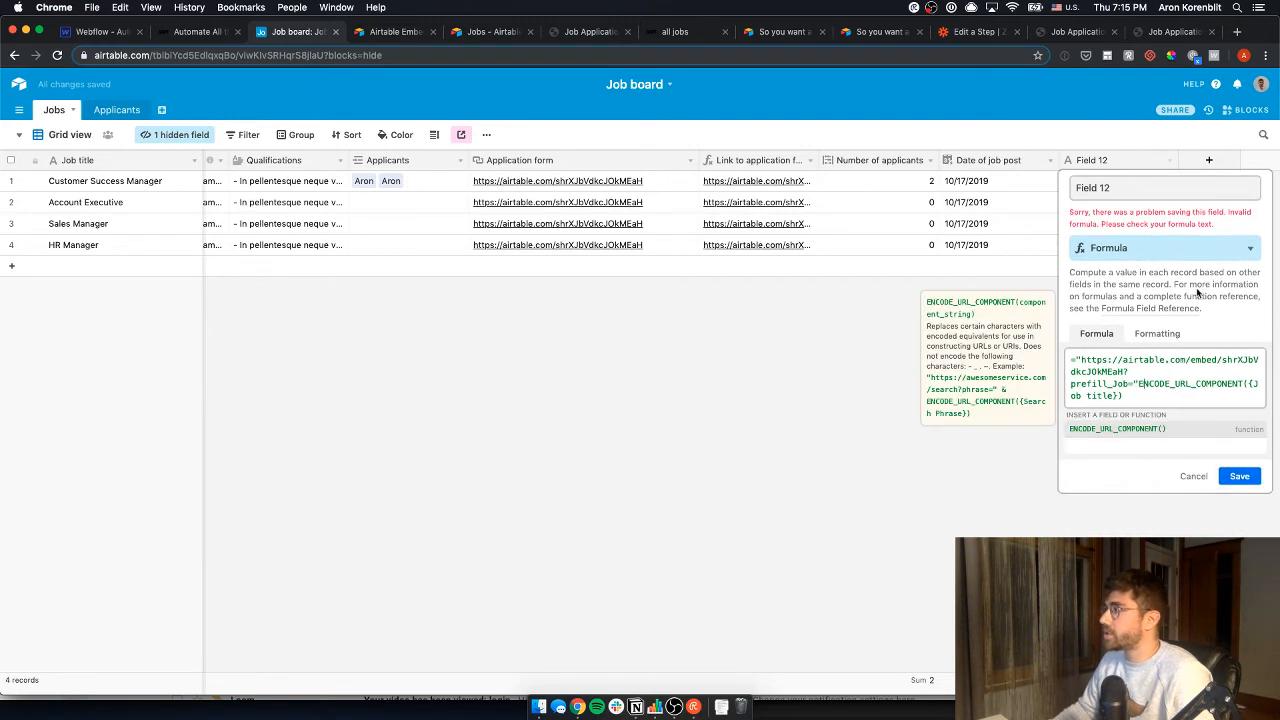
pyautogui.write('&')
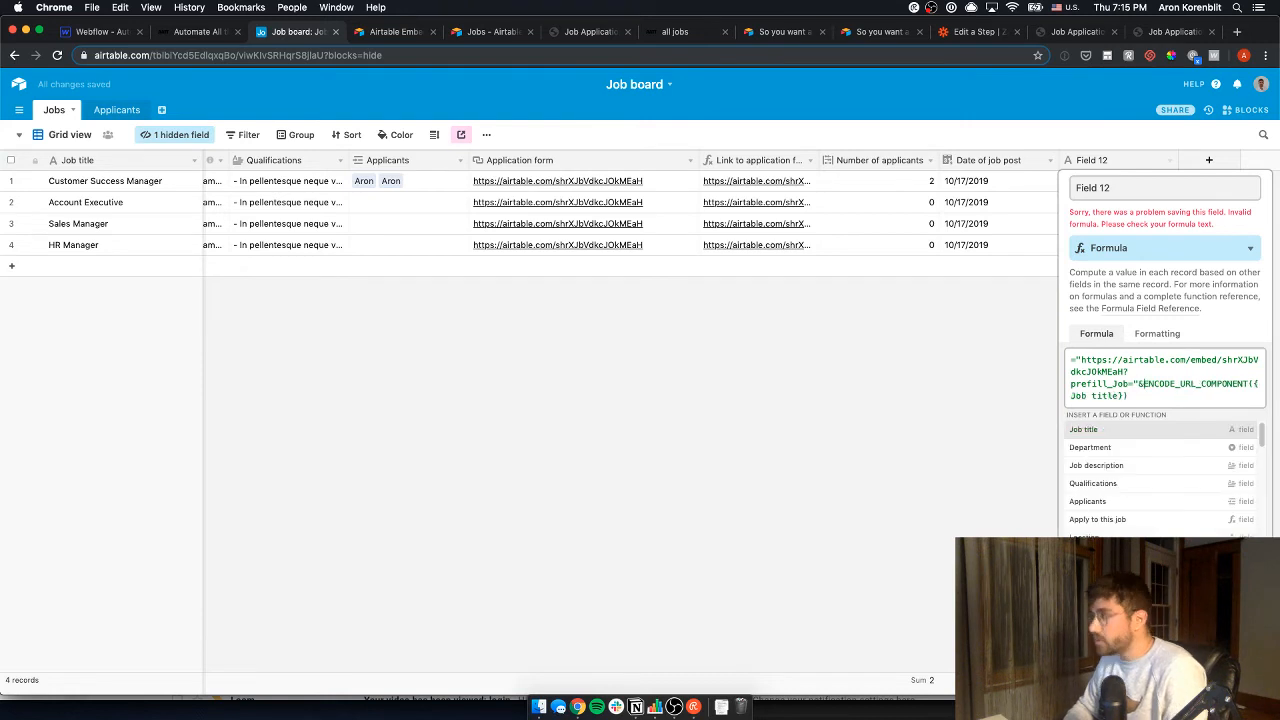
pyautogui.press('Return')
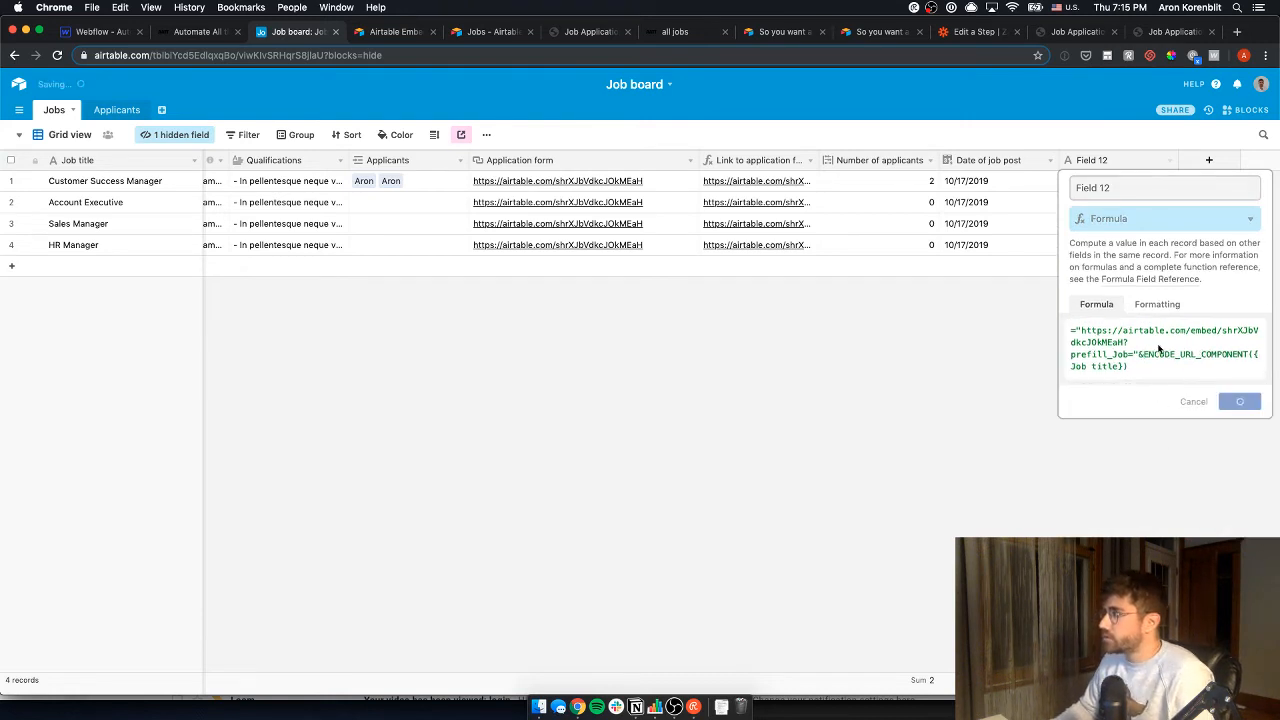
# - Rename Field 12 to 'Embed URL'
pyautogui.click(1135, 189)
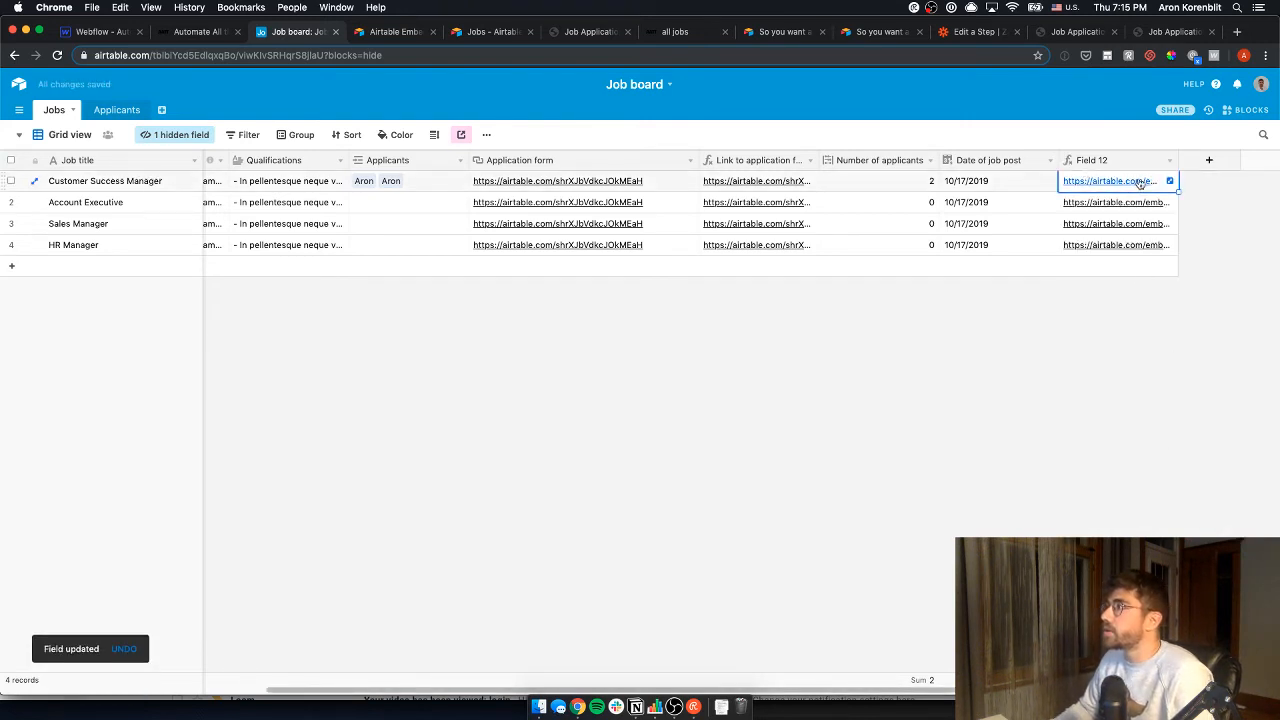
pyautogui.click(1169, 161)
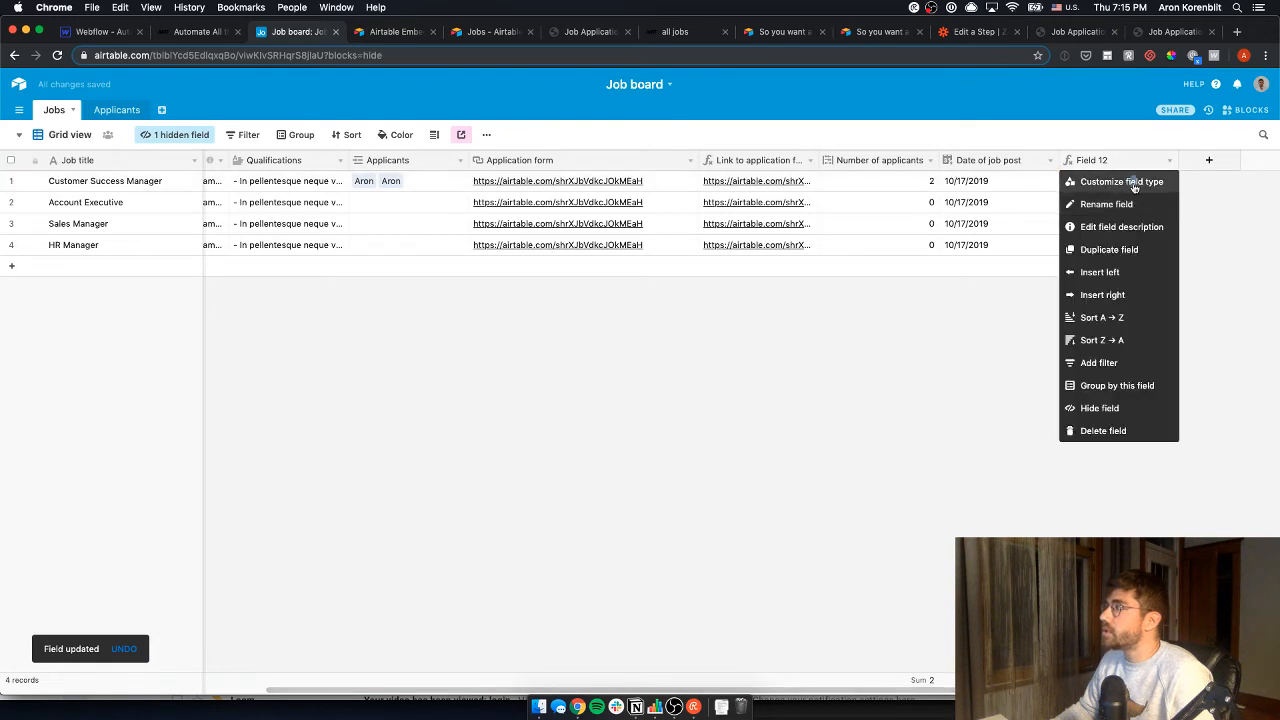
pyautogui.click(1134, 188)
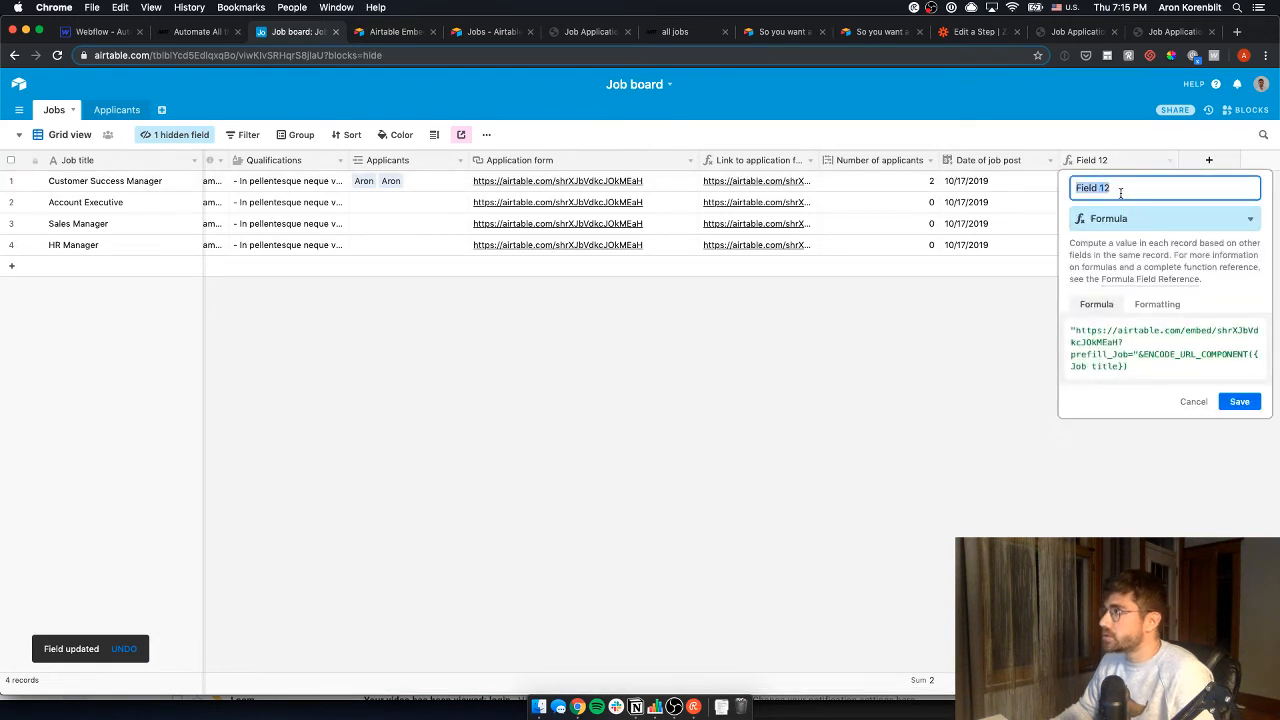
pyautogui.write('Embed URL')
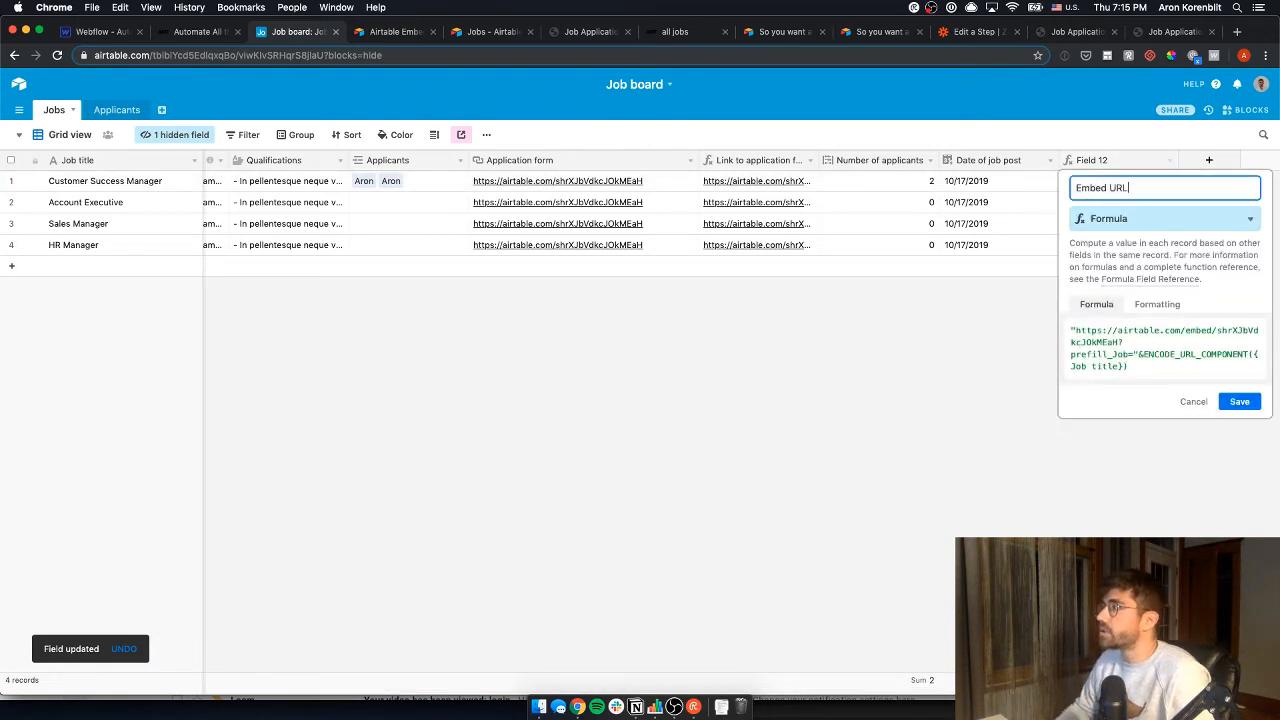
pyautogui.click(1240, 406)
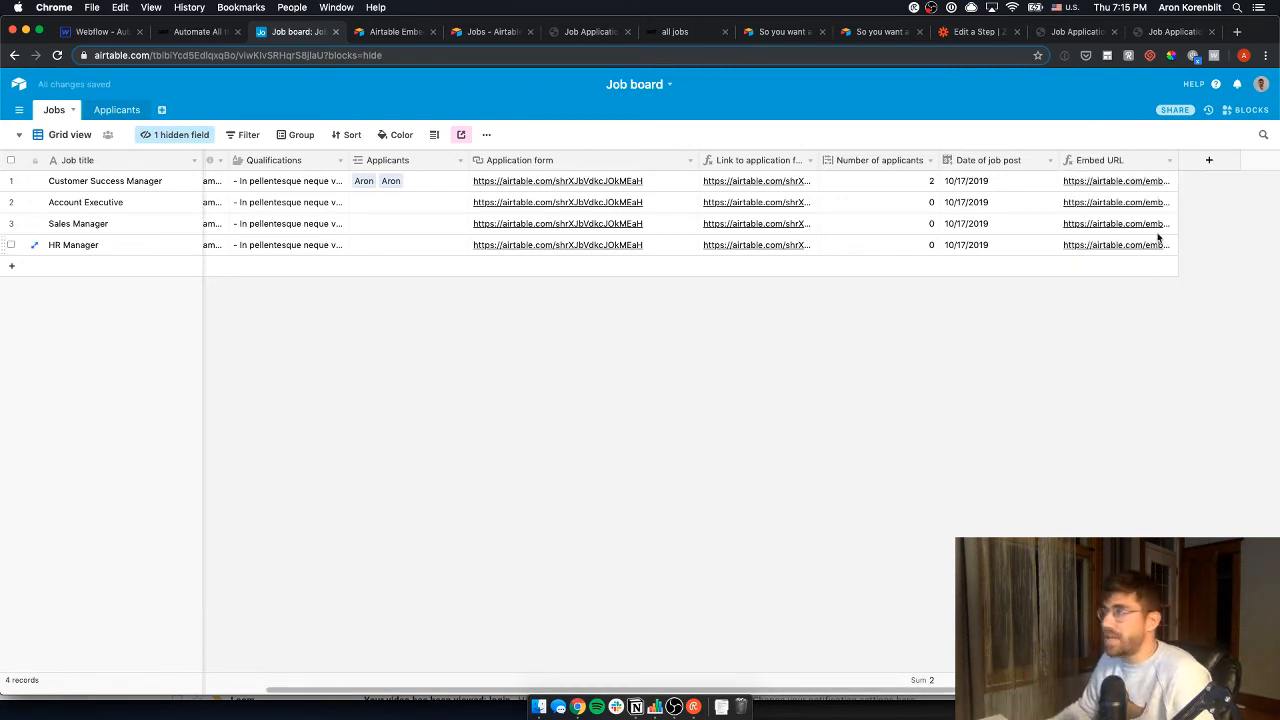
# - Copy the Customer Success Manager row's Embed URL value
pyautogui.click(1157, 181)
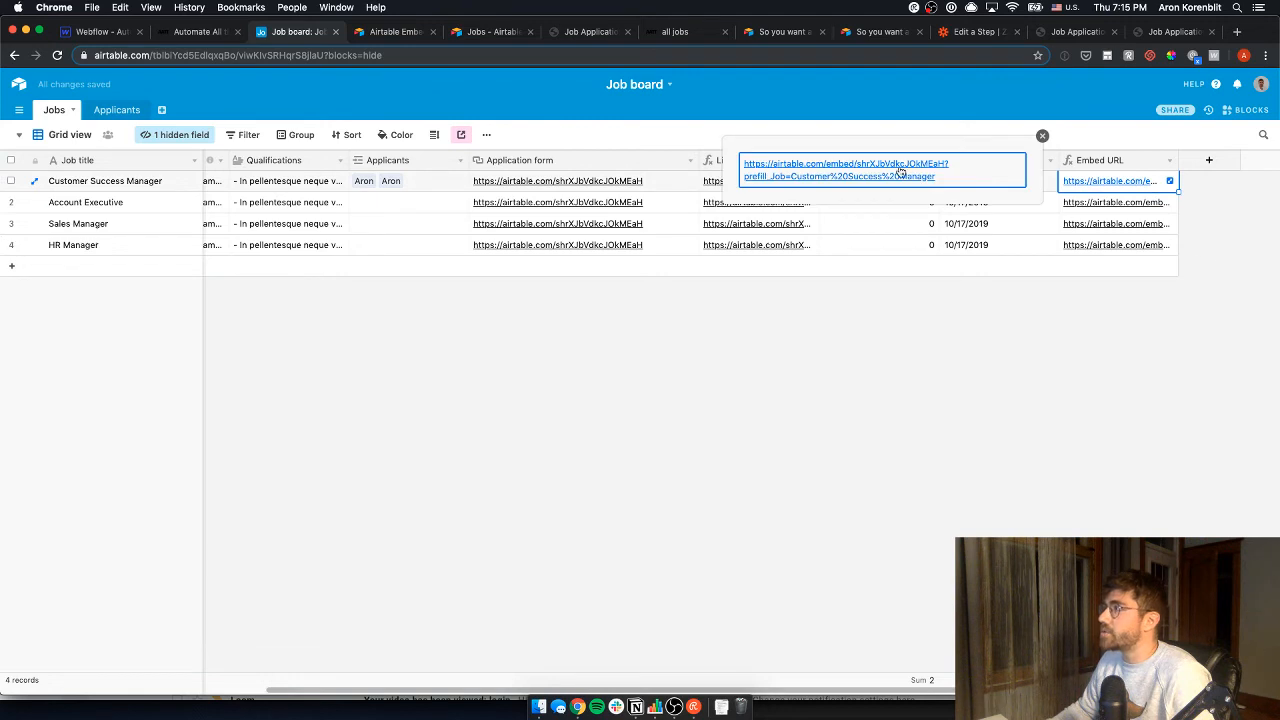
pyautogui.press('super+c')
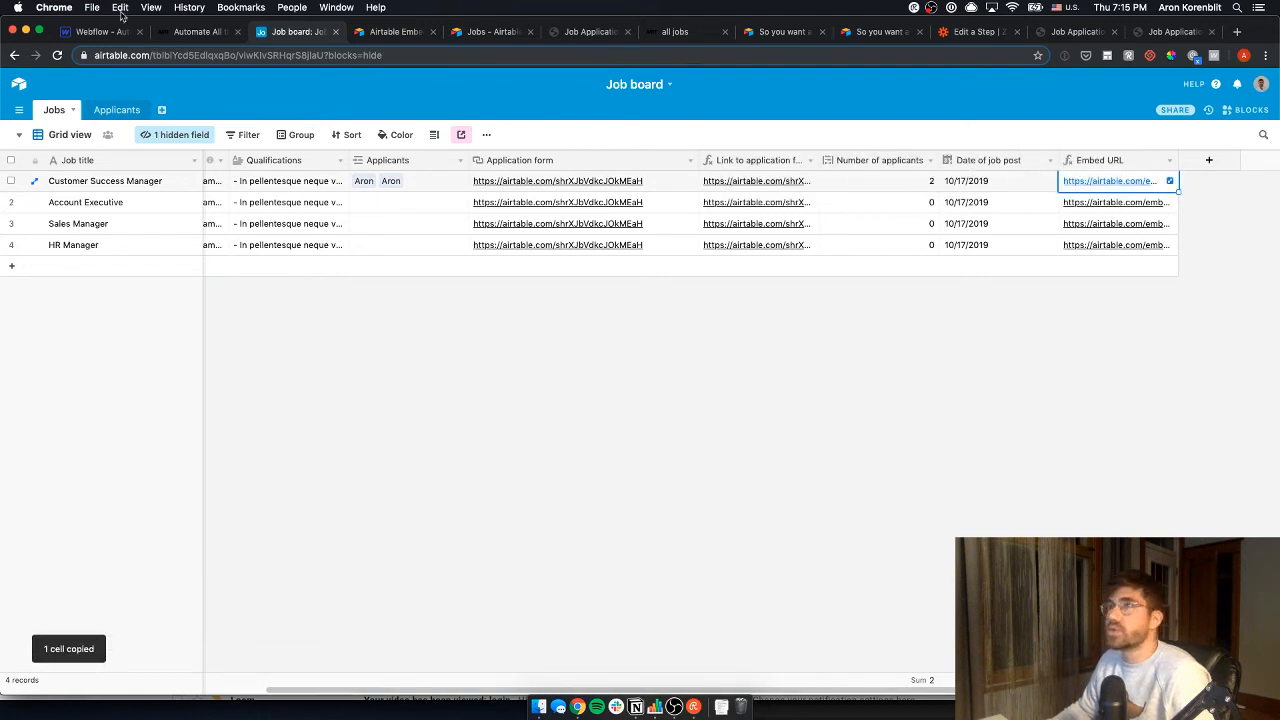
pyautogui.click(66, 34)
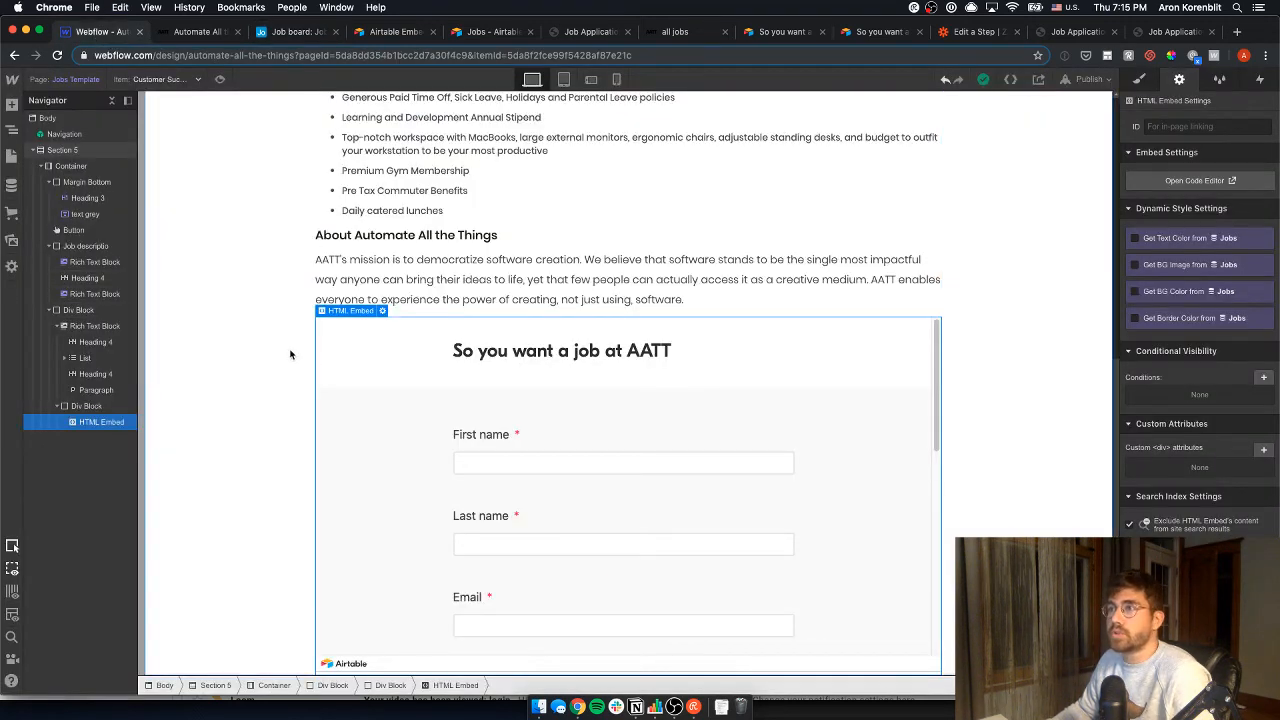
# - Check the Embed Form URL field in the Jobs collection settings and save the collection
pyautogui.click(12, 185)
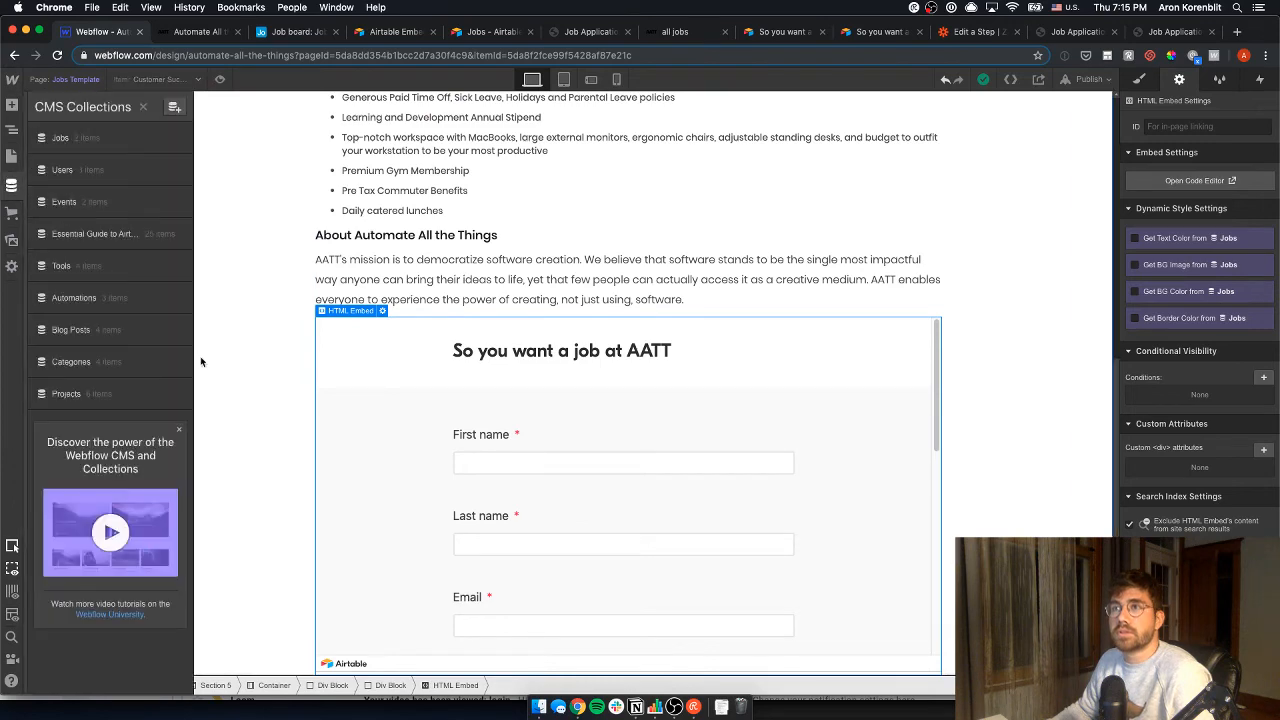
pyautogui.click(78, 137)
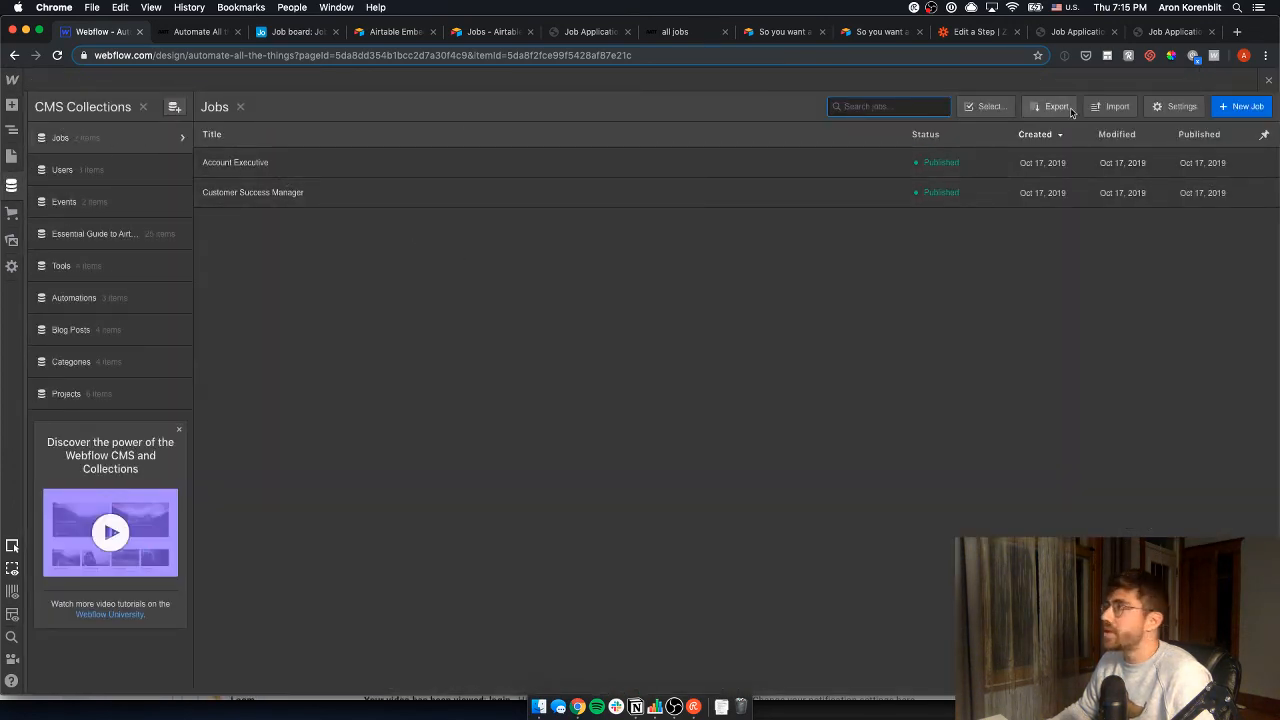
pyautogui.click(1184, 114)
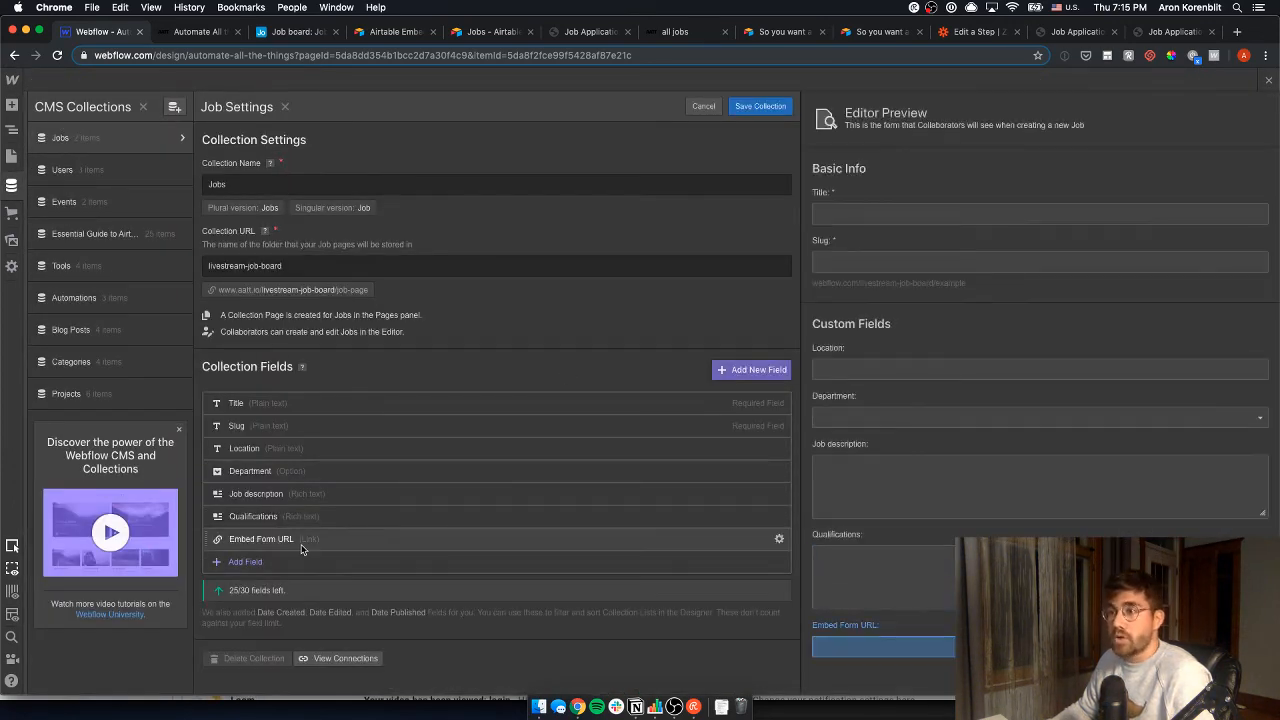
pyautogui.click(309, 537)
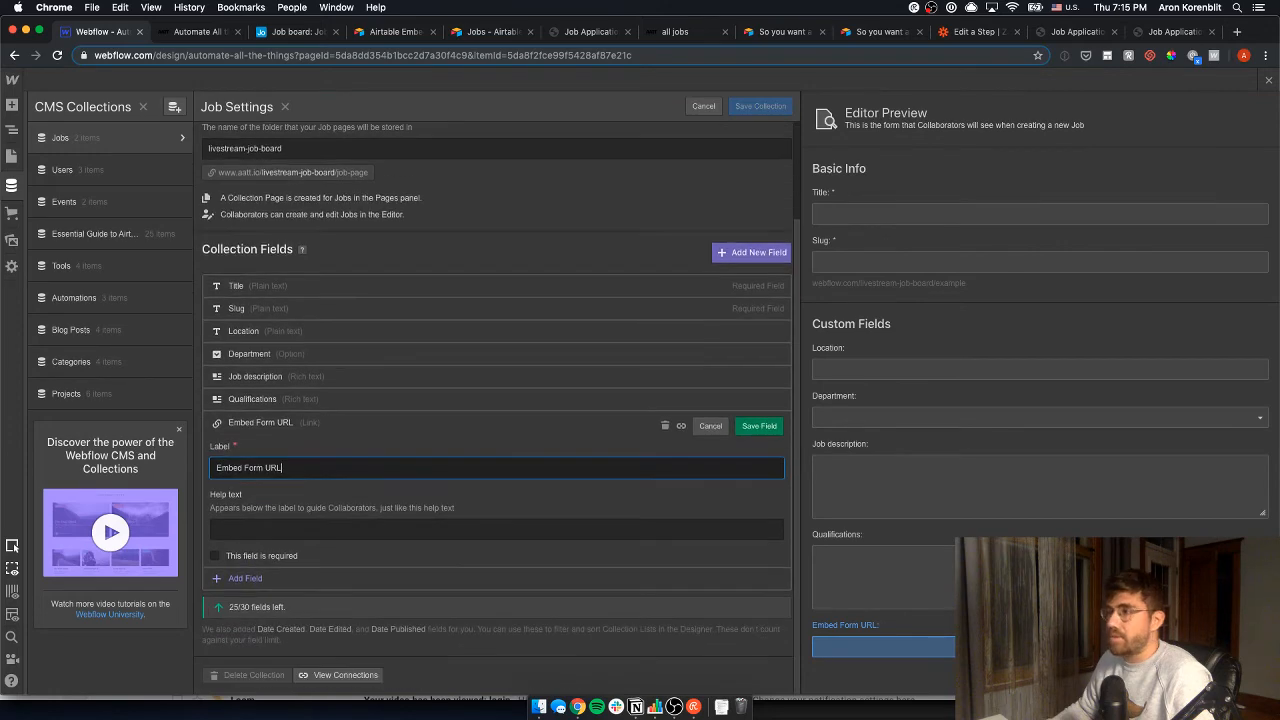
pyautogui.click(1268, 79)
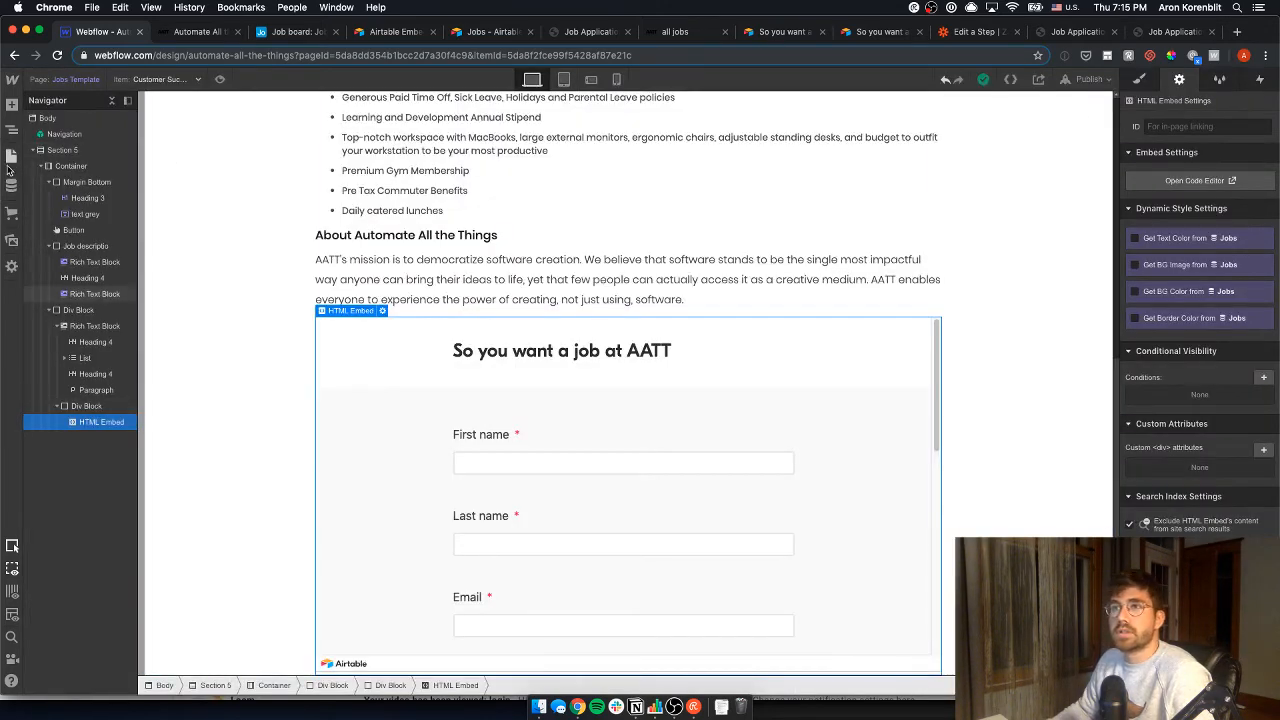
pyautogui.click(11, 186)
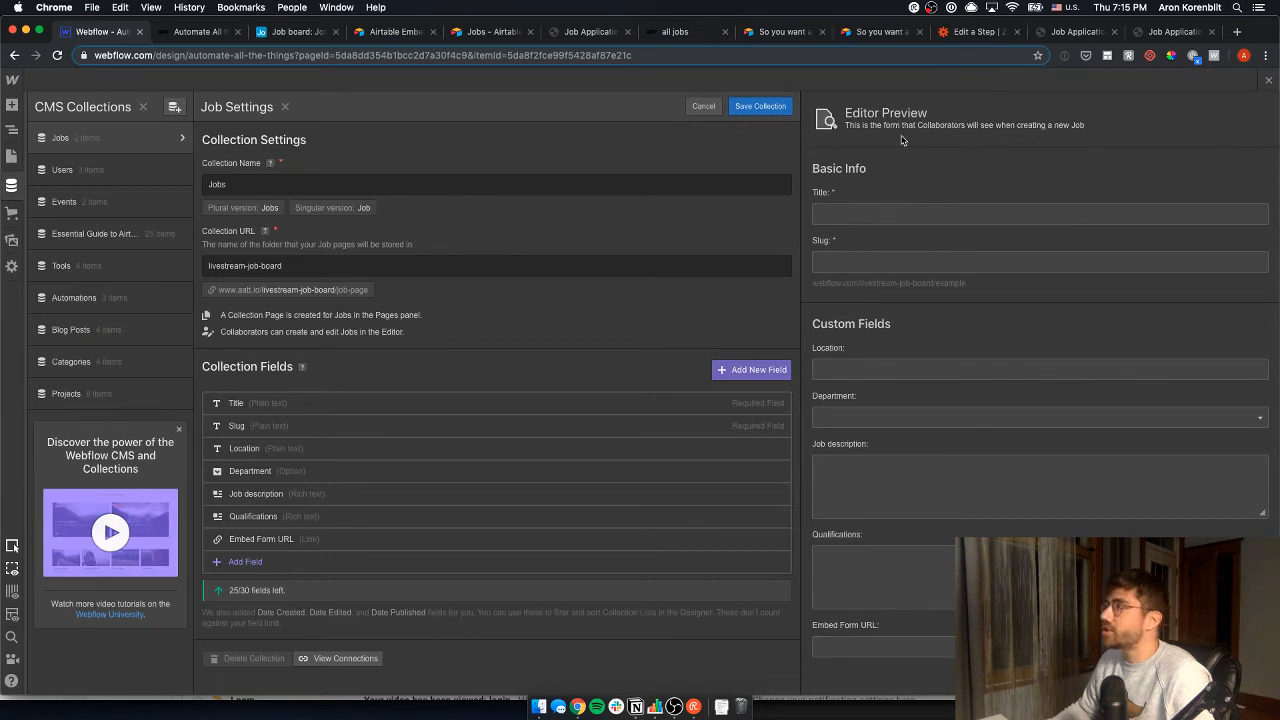
pyautogui.click(760, 106)
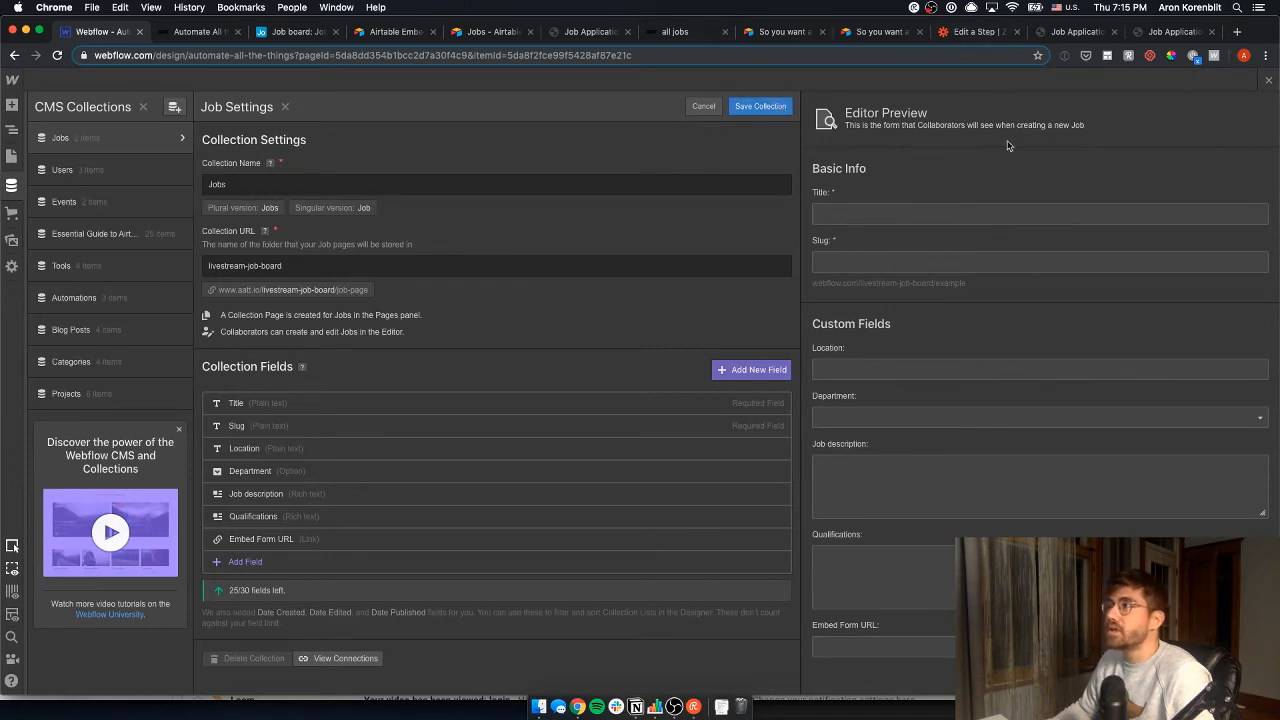
# - Open the Account Executive job item and compare it with the live page and Job board
pyautogui.click(280, 164)
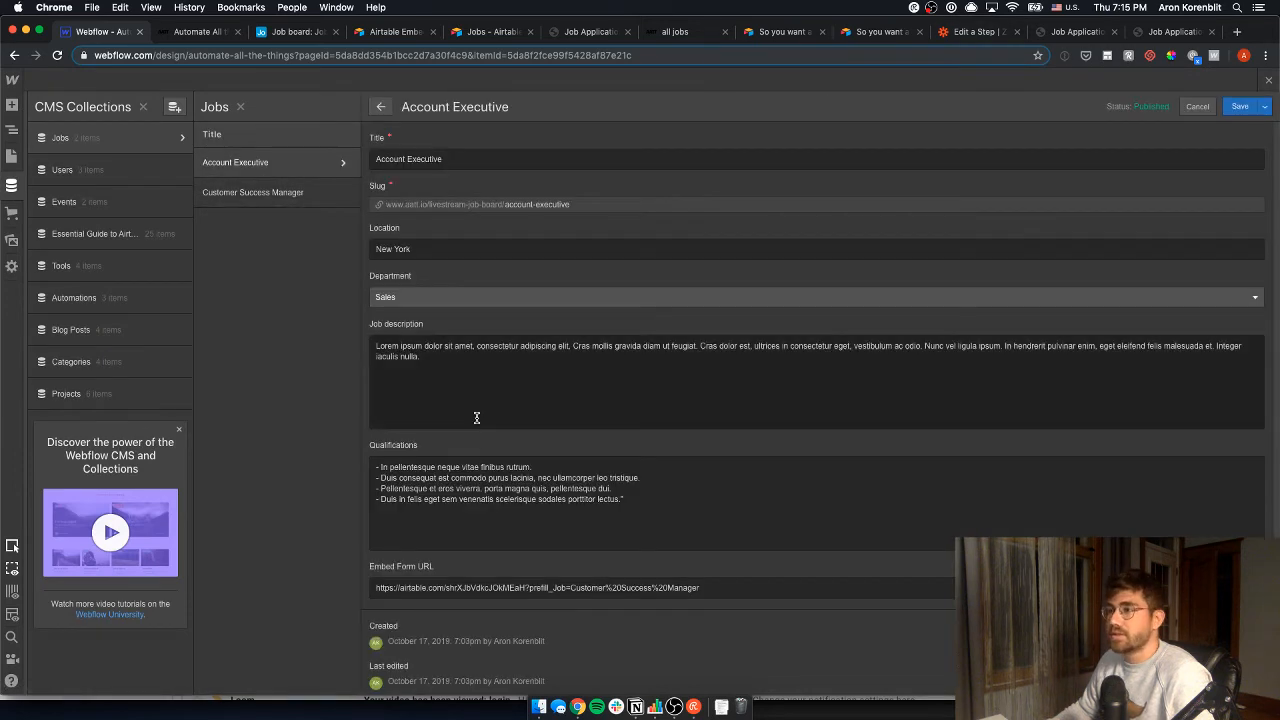
pyautogui.scroll(-2, 523, 460)
pyautogui.scroll(2, 523, 460)
pyautogui.click(196, 31)
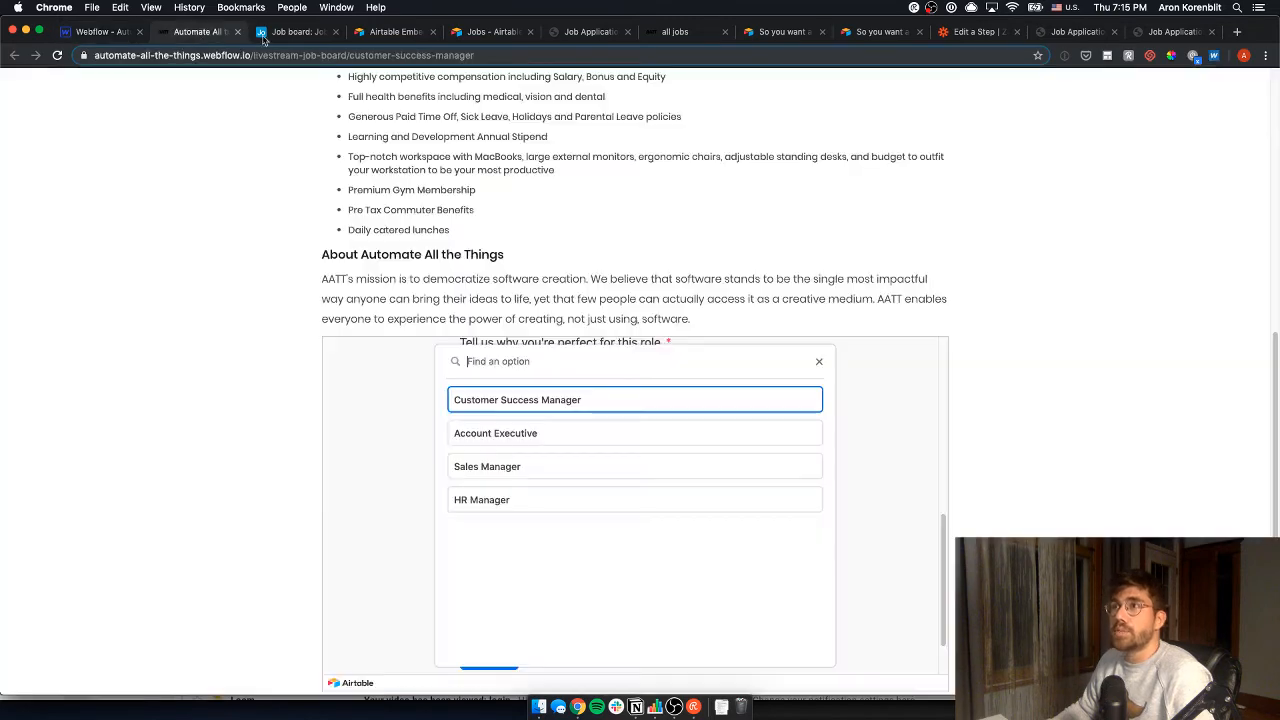
pyautogui.click(300, 32)
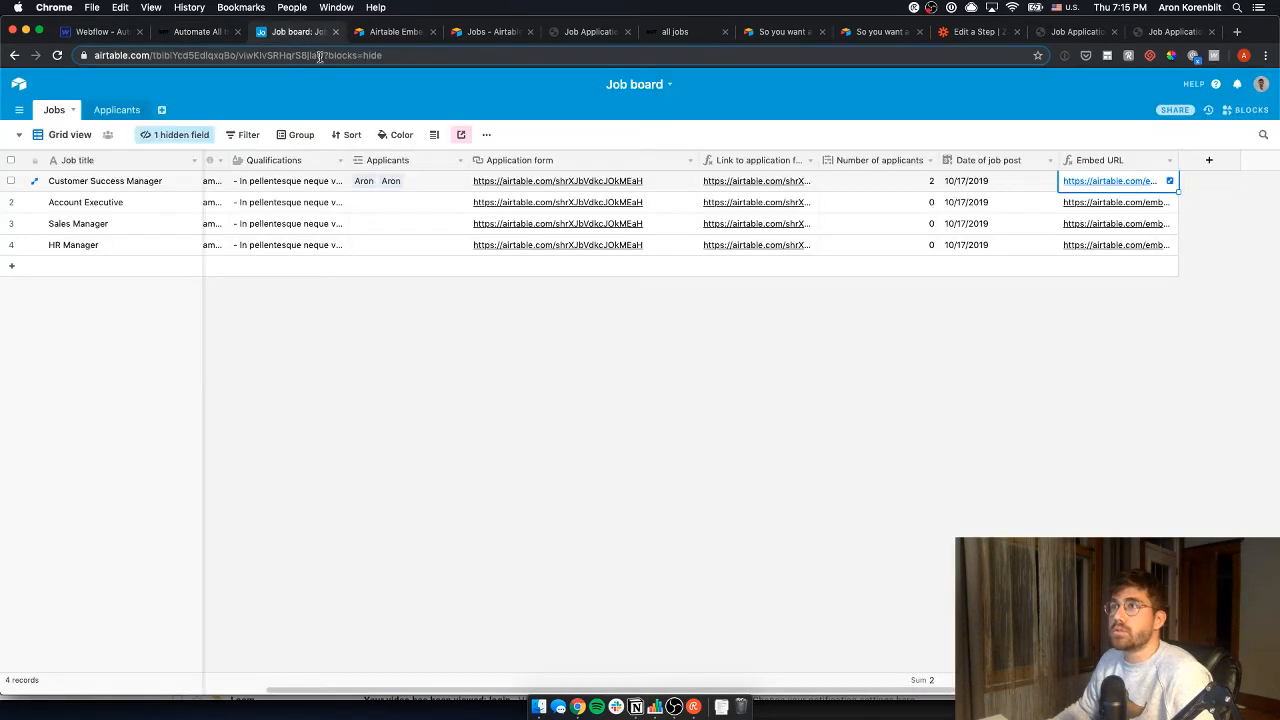
pyautogui.click(100, 32)
pyautogui.scroll(-2, 392, 362)
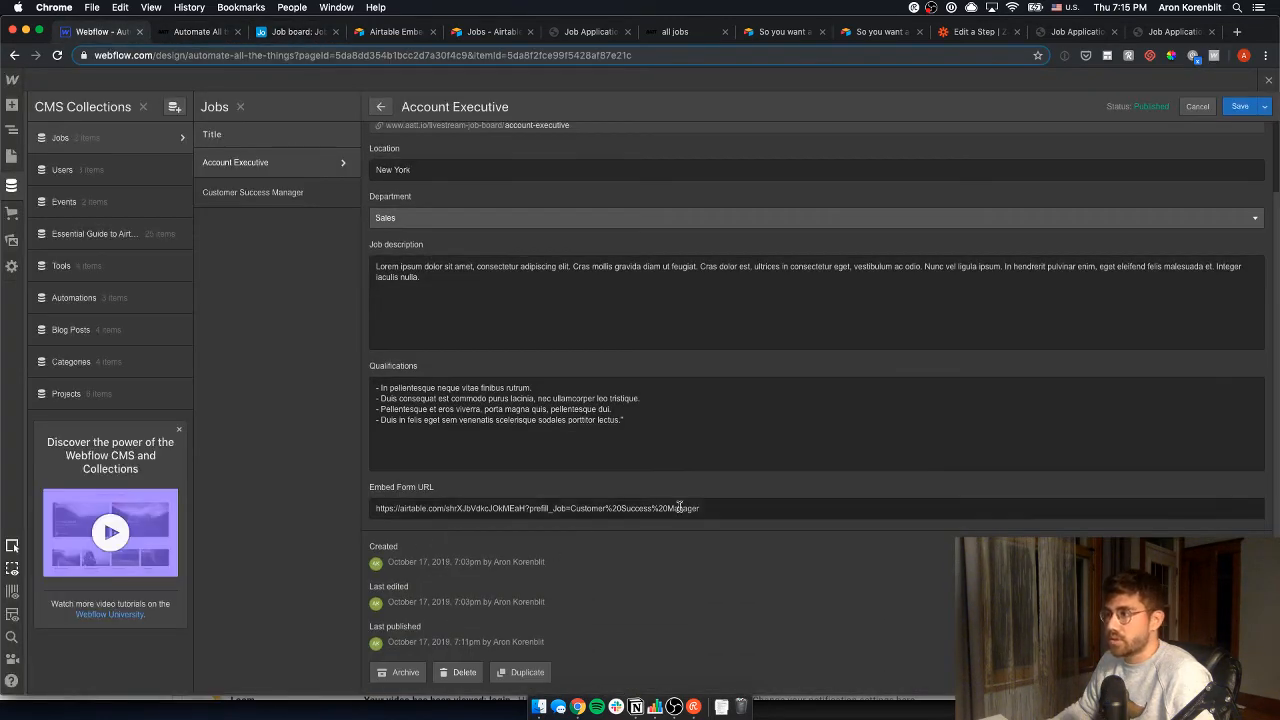
# - Try pasting the /embed/ URL into Account Executive's Embed Form URL, then discard the edits
pyautogui.moveTo(715, 511); pyautogui.dragTo(304, 495)
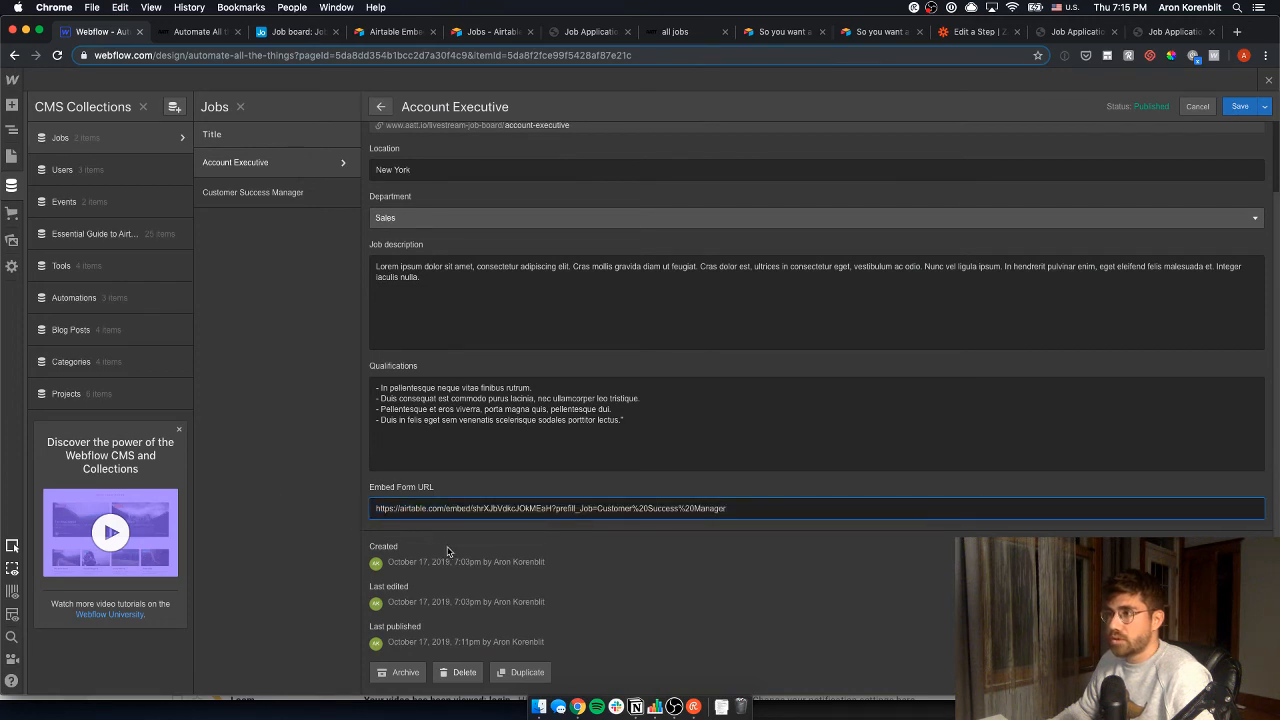
pyautogui.press('super+a')
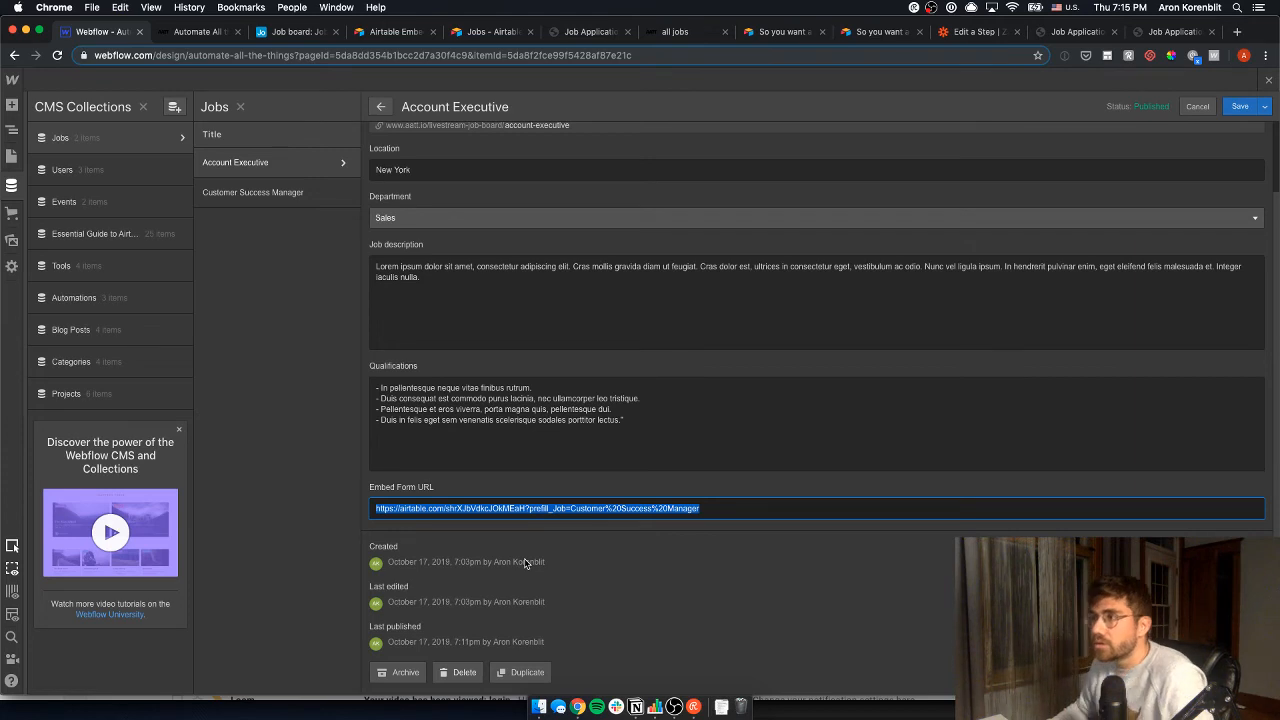
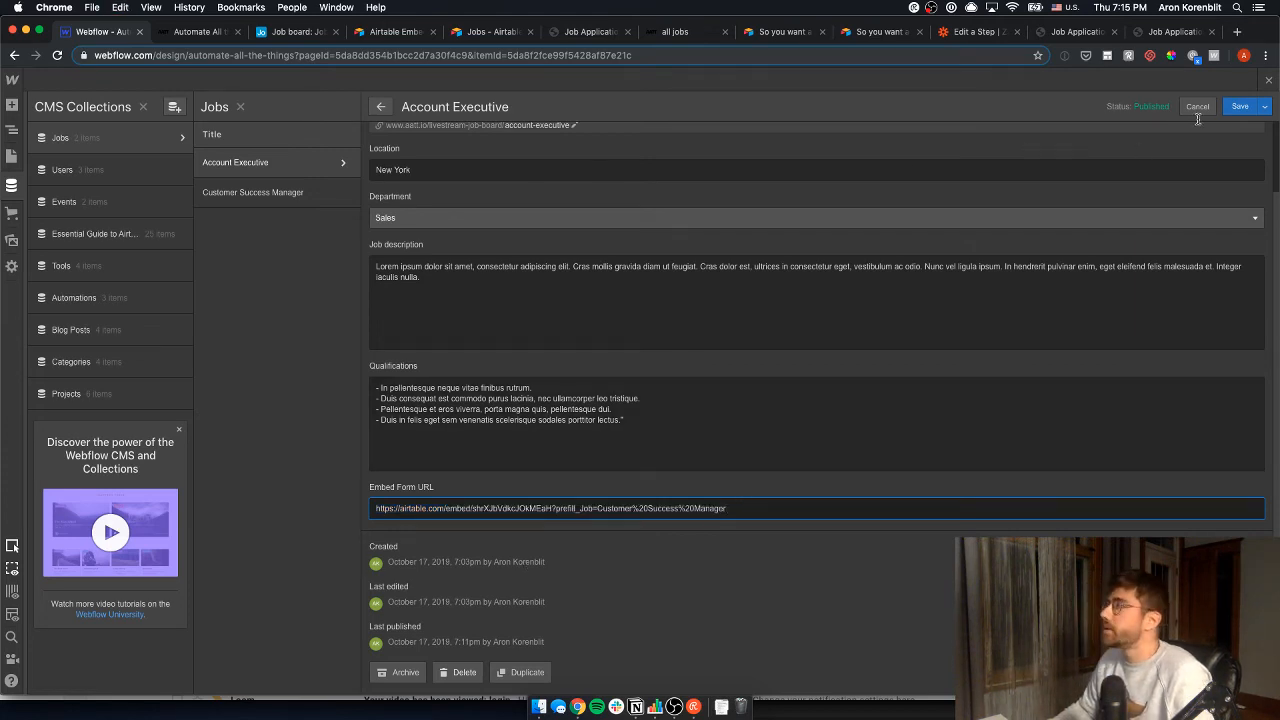
pyautogui.press('super+a')
pyautogui.press('super+c')
pyautogui.press('BackSpace')
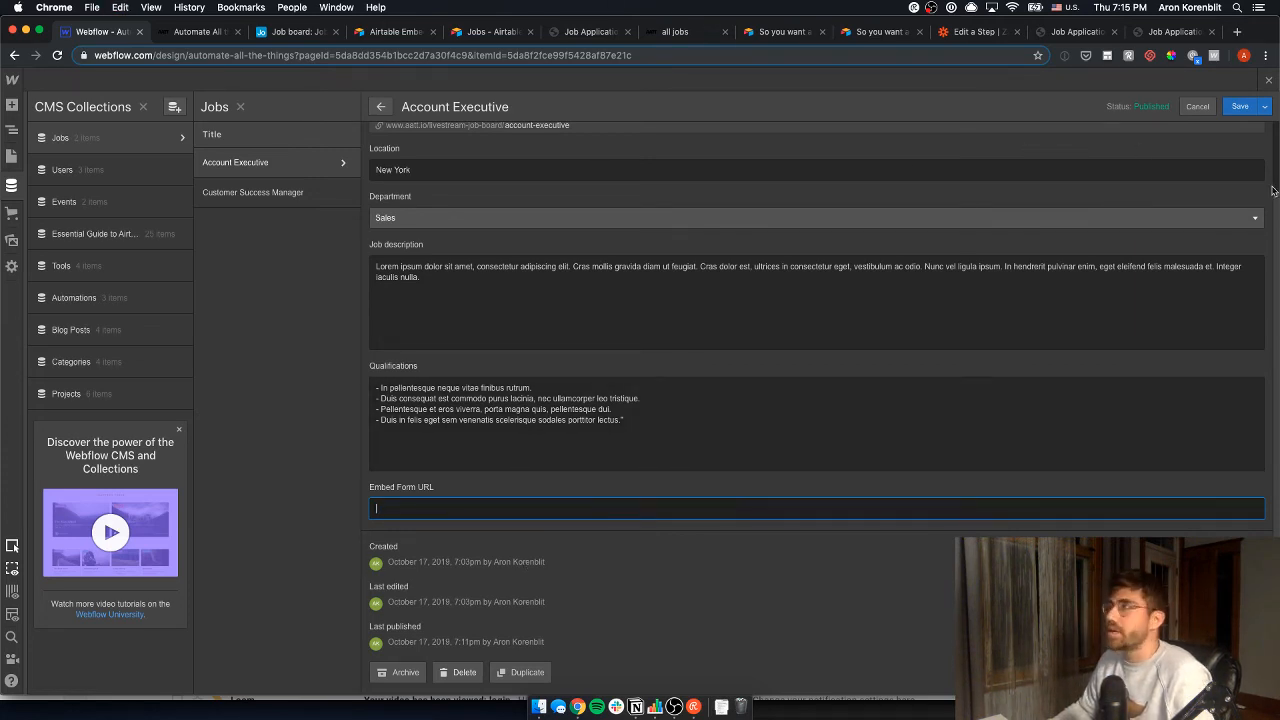
pyautogui.click(1197, 106)
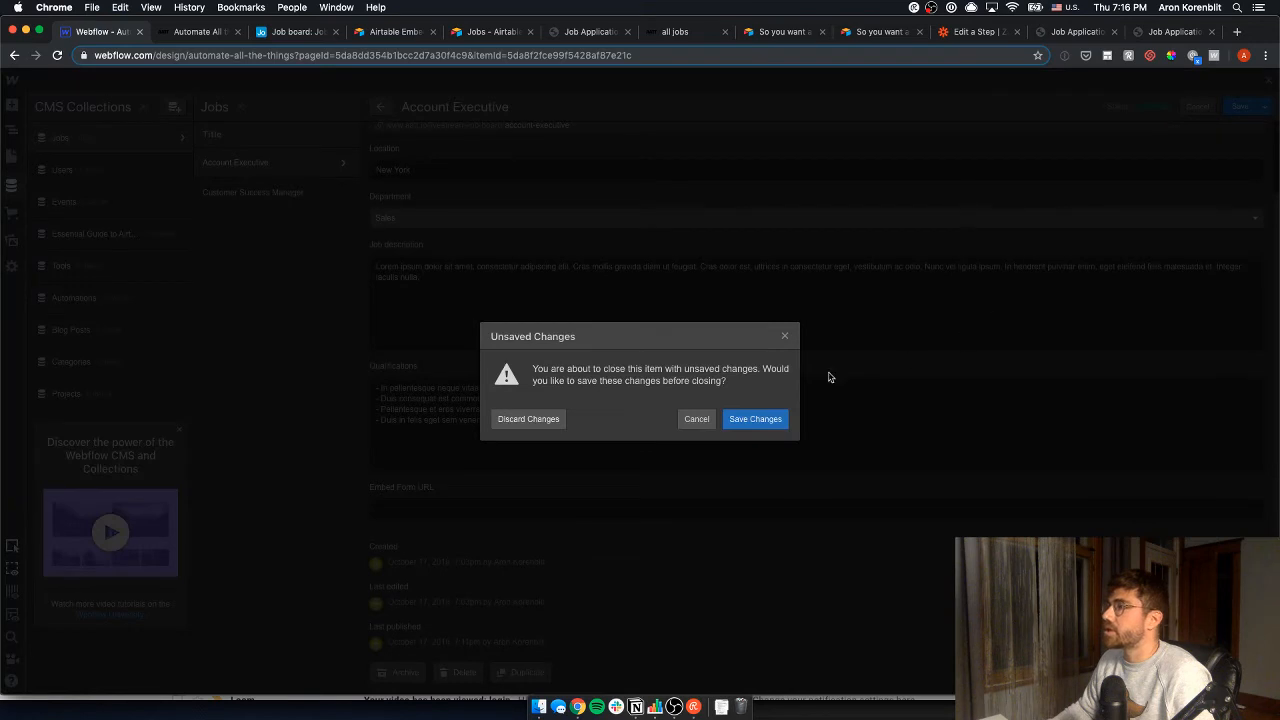
pyautogui.click(528, 418)
# - Paste the /embed/ URL into Customer Success Manager's Embed Form URL, save, and reopen Jobs Template
pyautogui.click(253, 192)
pyautogui.tripleClick(555, 588)
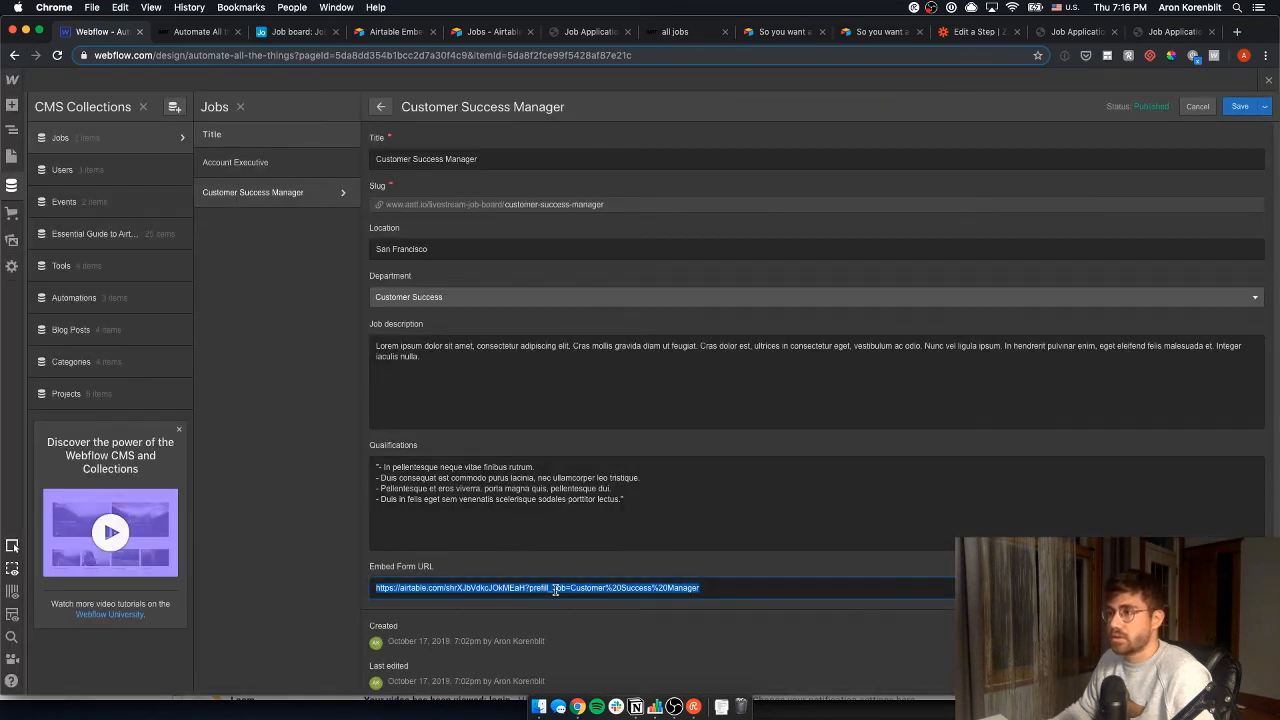
pyautogui.press('super+v')
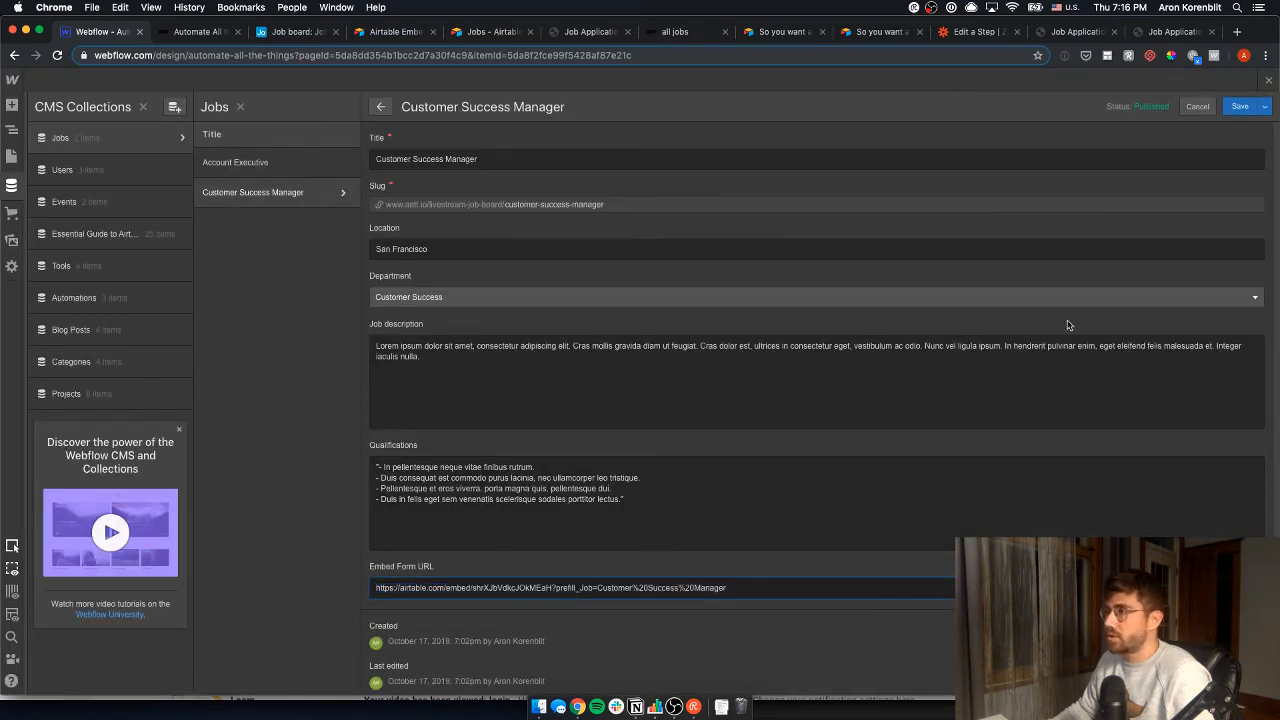
pyautogui.click(1255, 108)
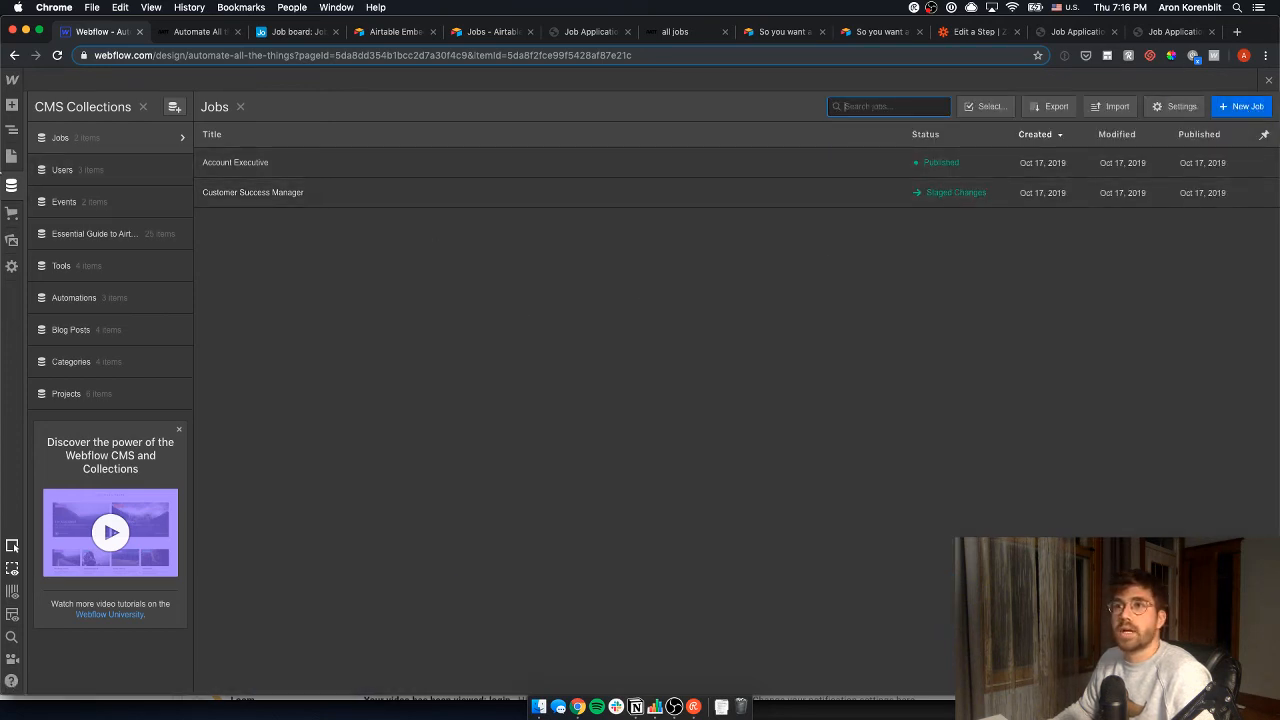
pyautogui.click(12, 156)
pyautogui.scroll(-10, 100, 500)
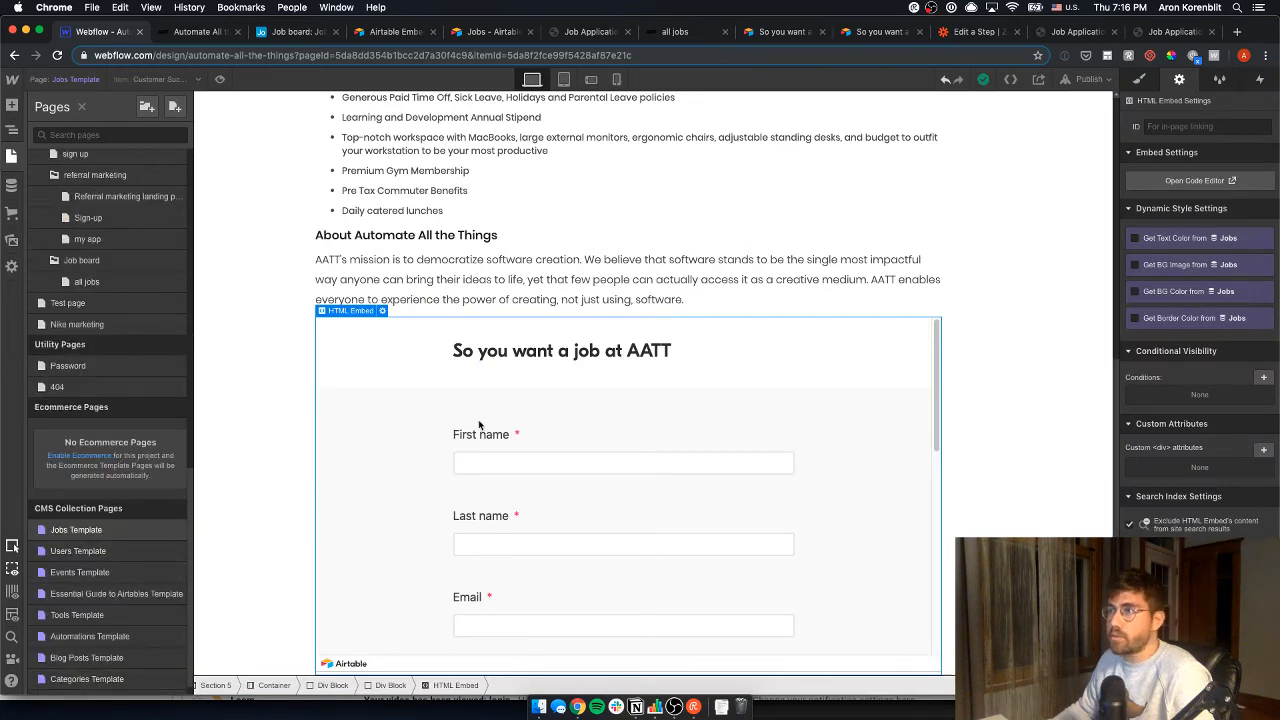
# - In the embed's iframe src, replace backgroundColor=cyan with prefill_Job
pyautogui.click(382, 313)
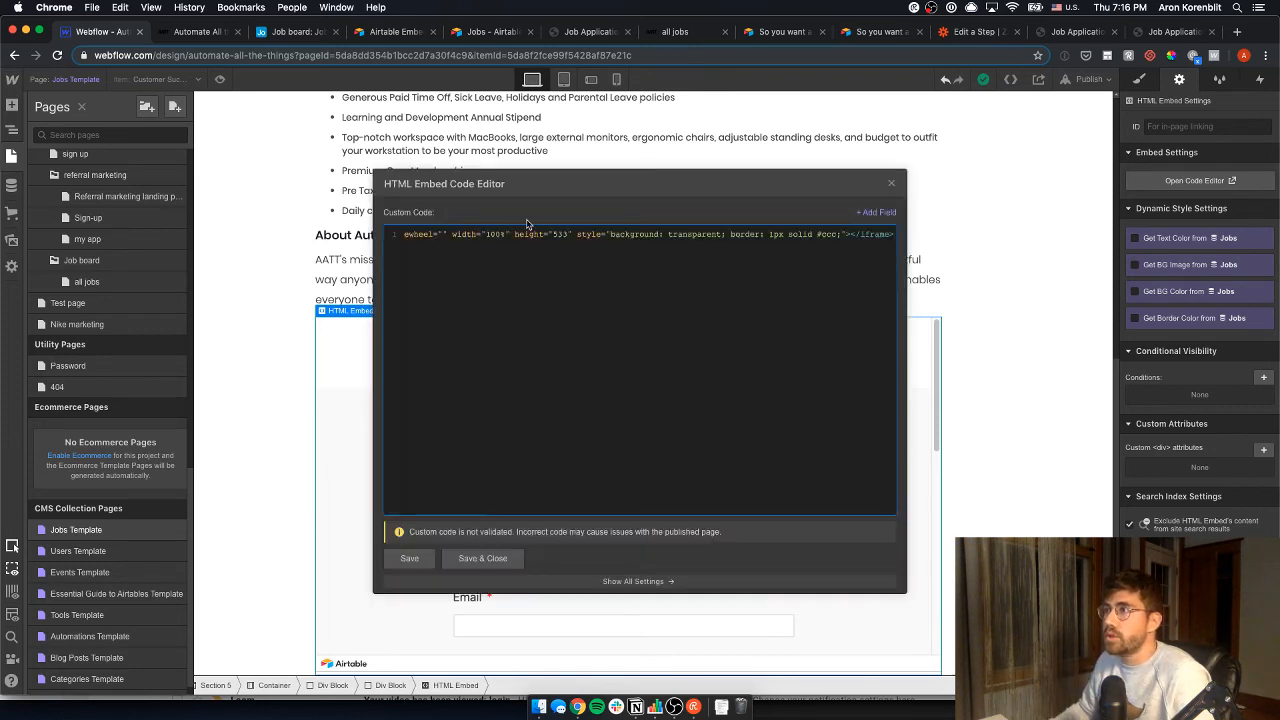
pyautogui.press('super+Left')
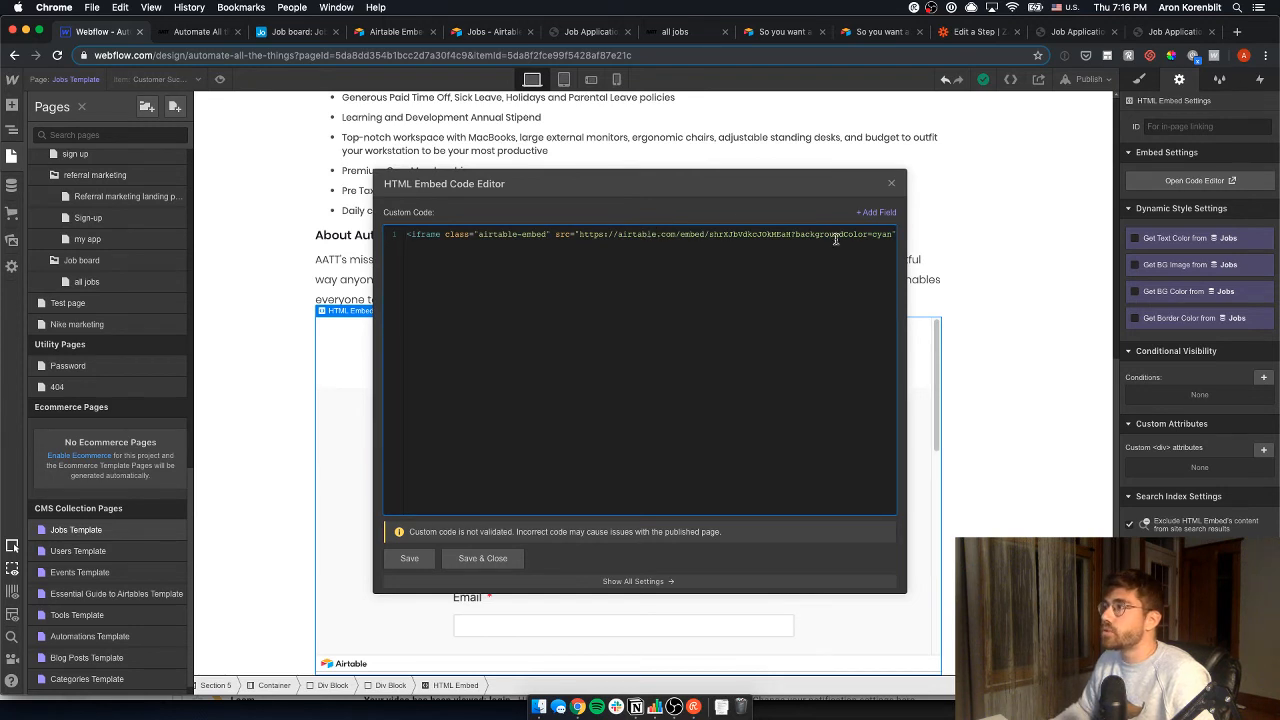
pyautogui.moveTo(797, 234); pyautogui.dragTo(881, 230)
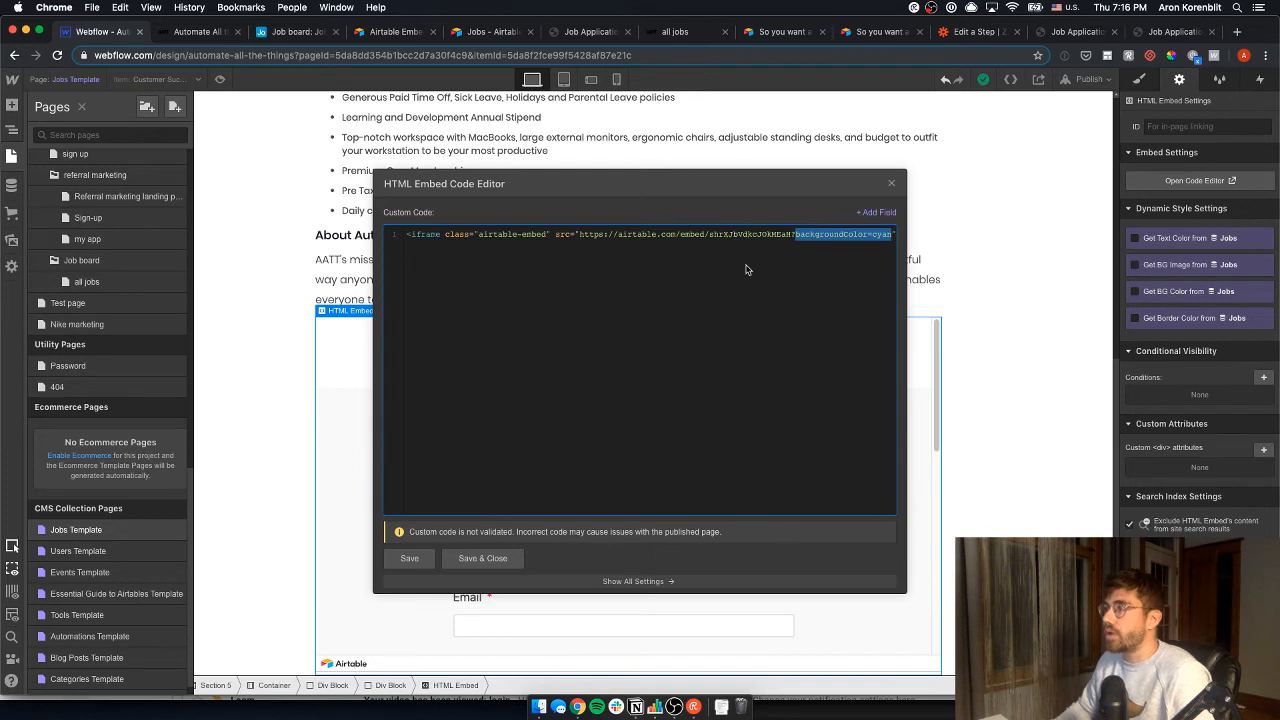
pyautogui.write('prefill_J')
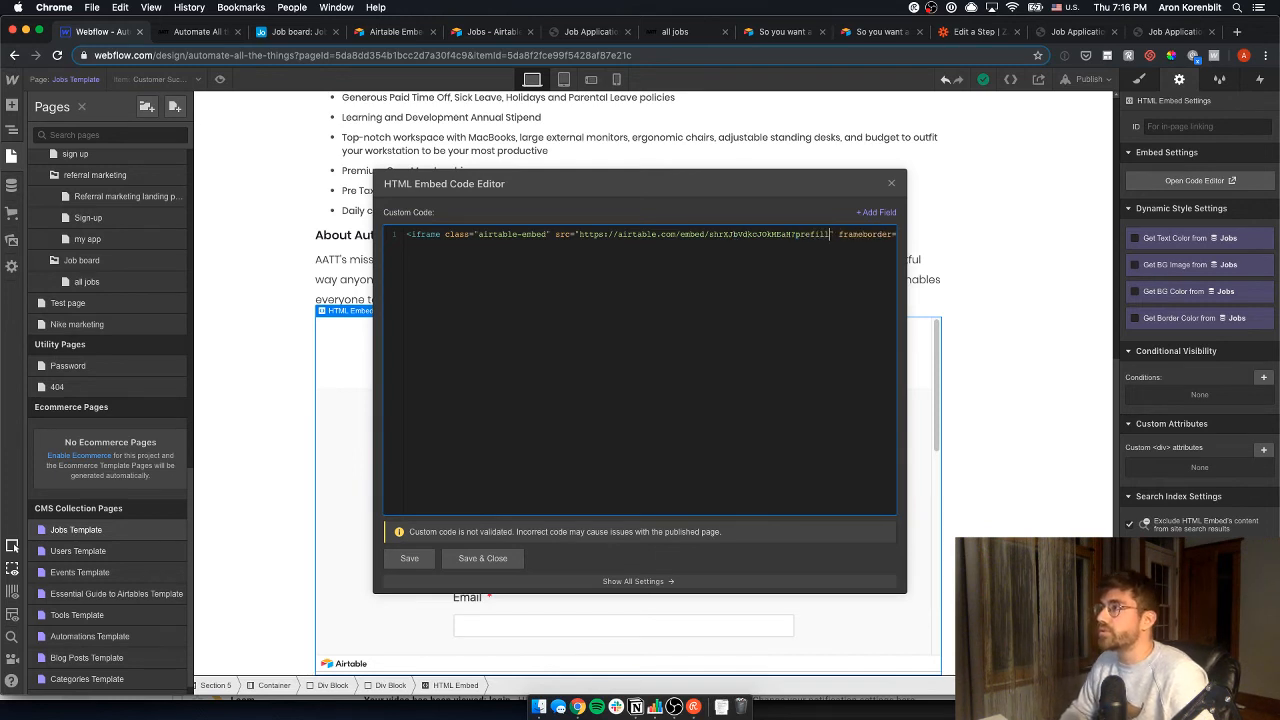
pyautogui.write('ob=')
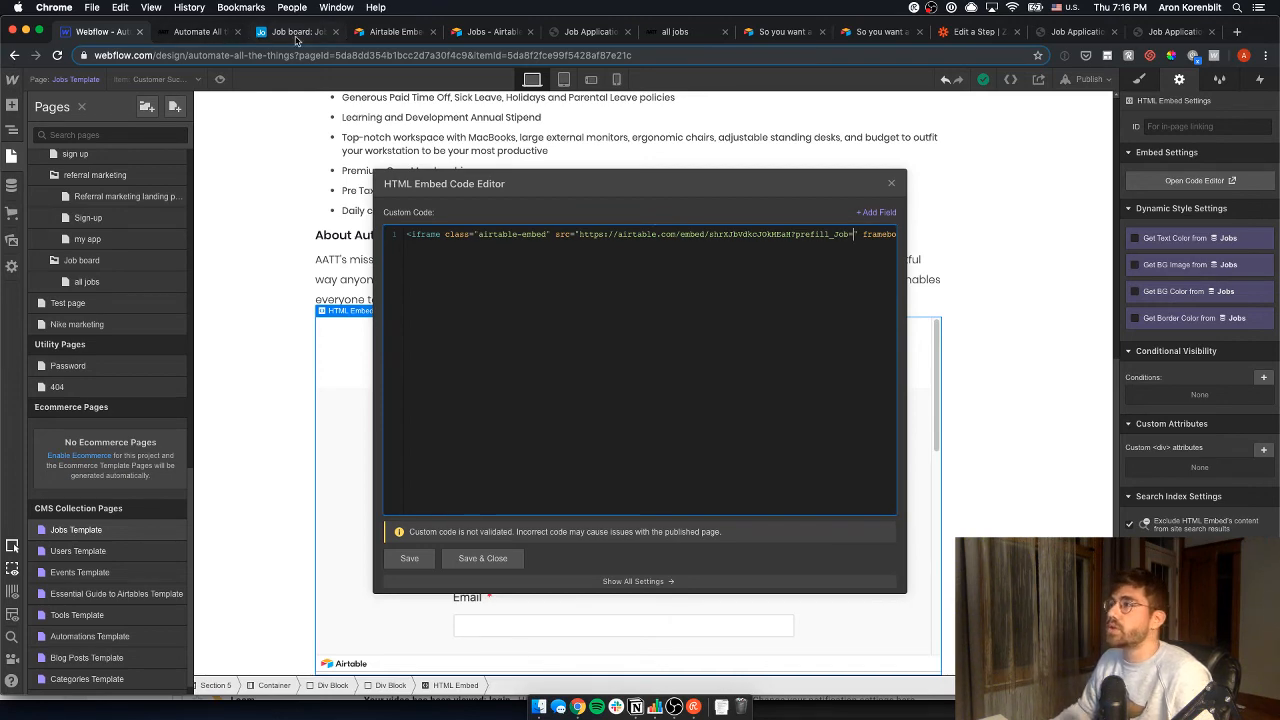
# - Review the Airtable embed page, Jobs table, confirmation page and prefilled application form tabs
pyautogui.click(370, 38)
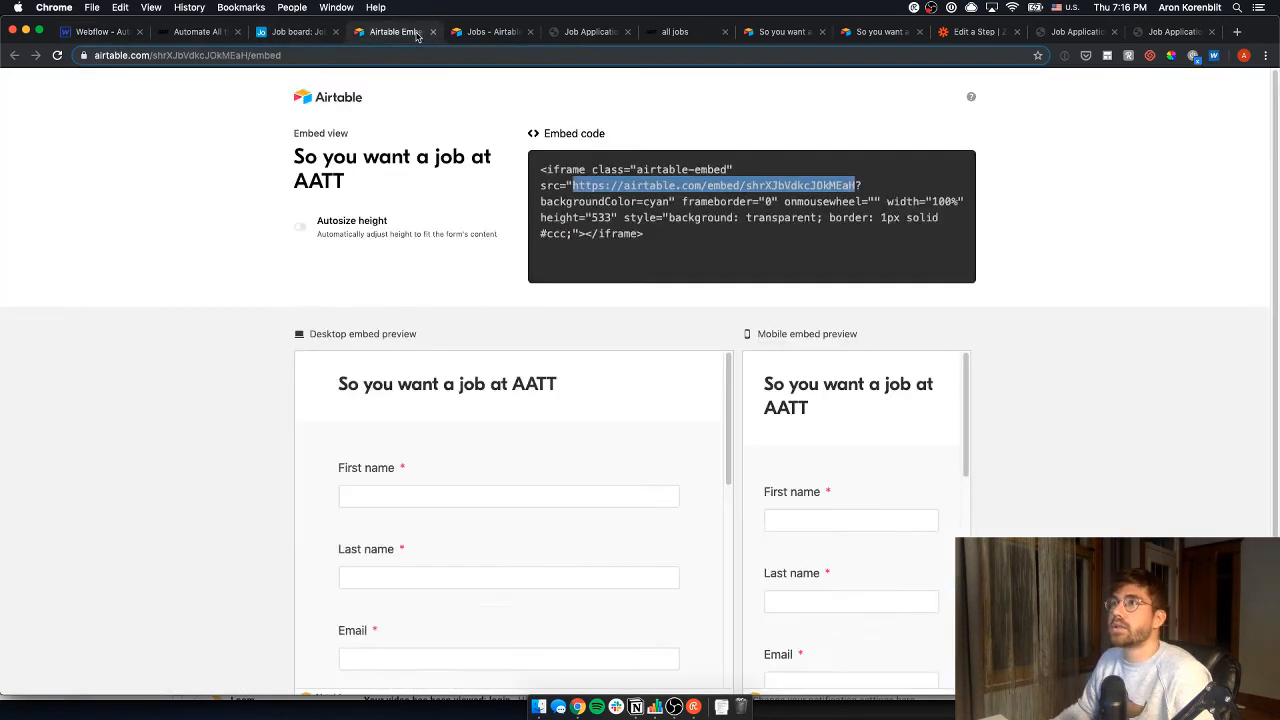
pyautogui.click(472, 34)
pyautogui.click(782, 36)
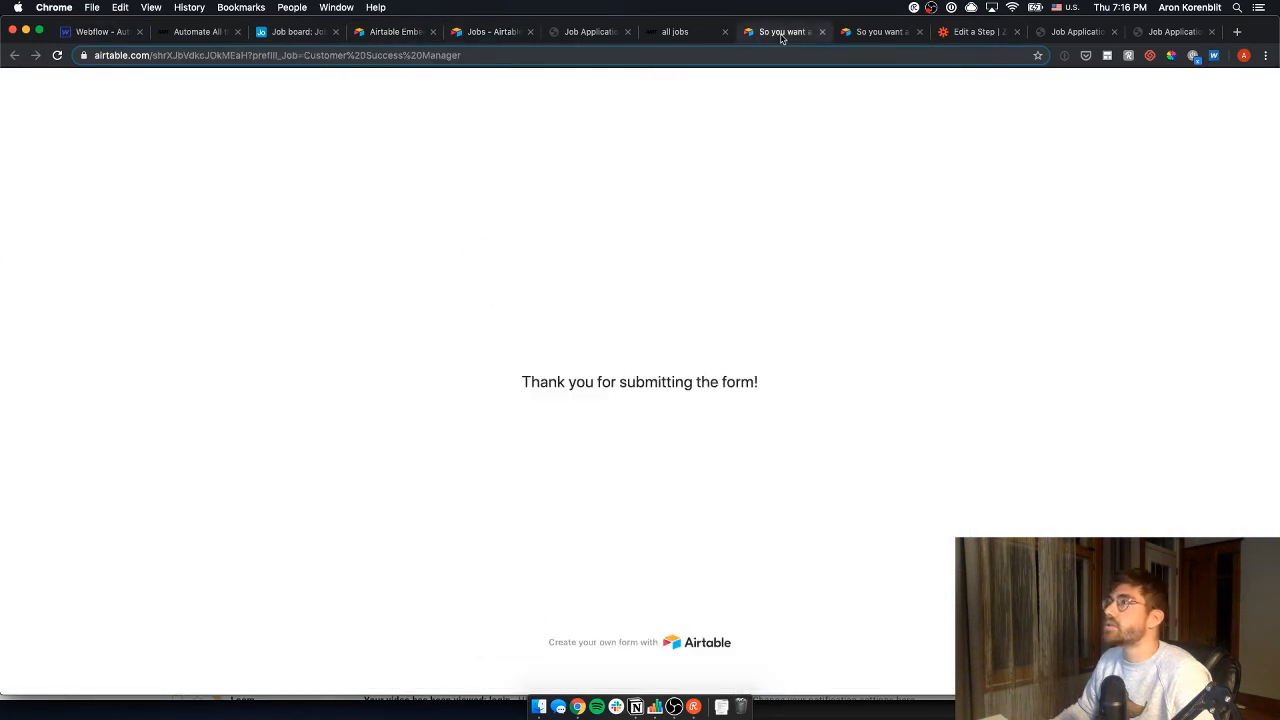
pyautogui.click(866, 37)
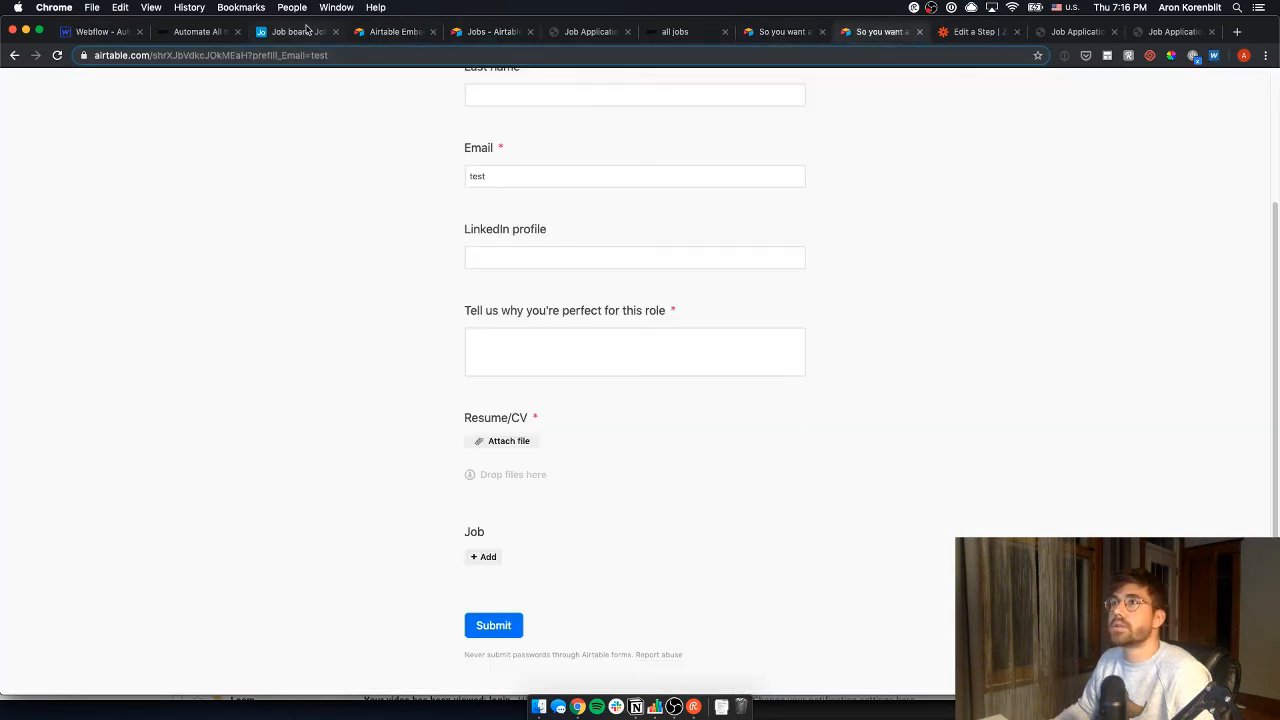
pyautogui.click(305, 30)
# - Select the prefilled job value in the Customer Success Manager application link, then return to the embed editor
pyautogui.click(765, 183)
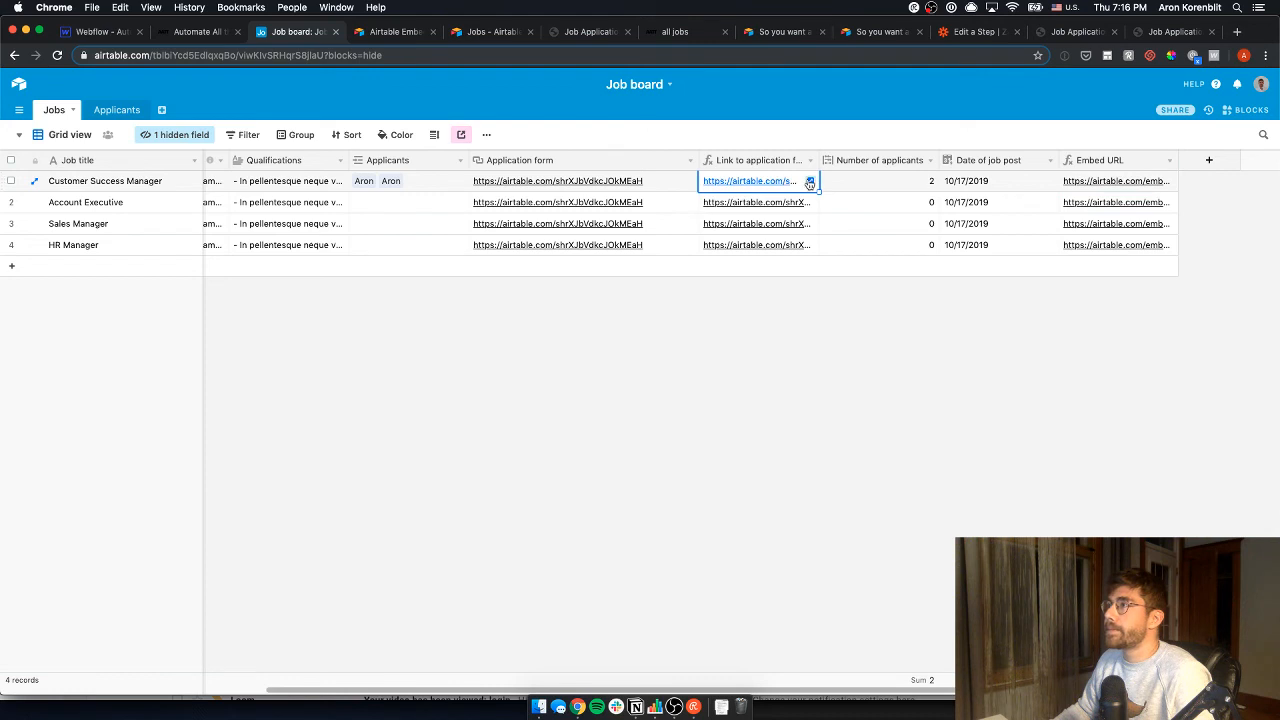
pyautogui.click(810, 182)
pyautogui.moveTo(1020, 180); pyautogui.dragTo(868, 188)
pyautogui.press('cmd+c')
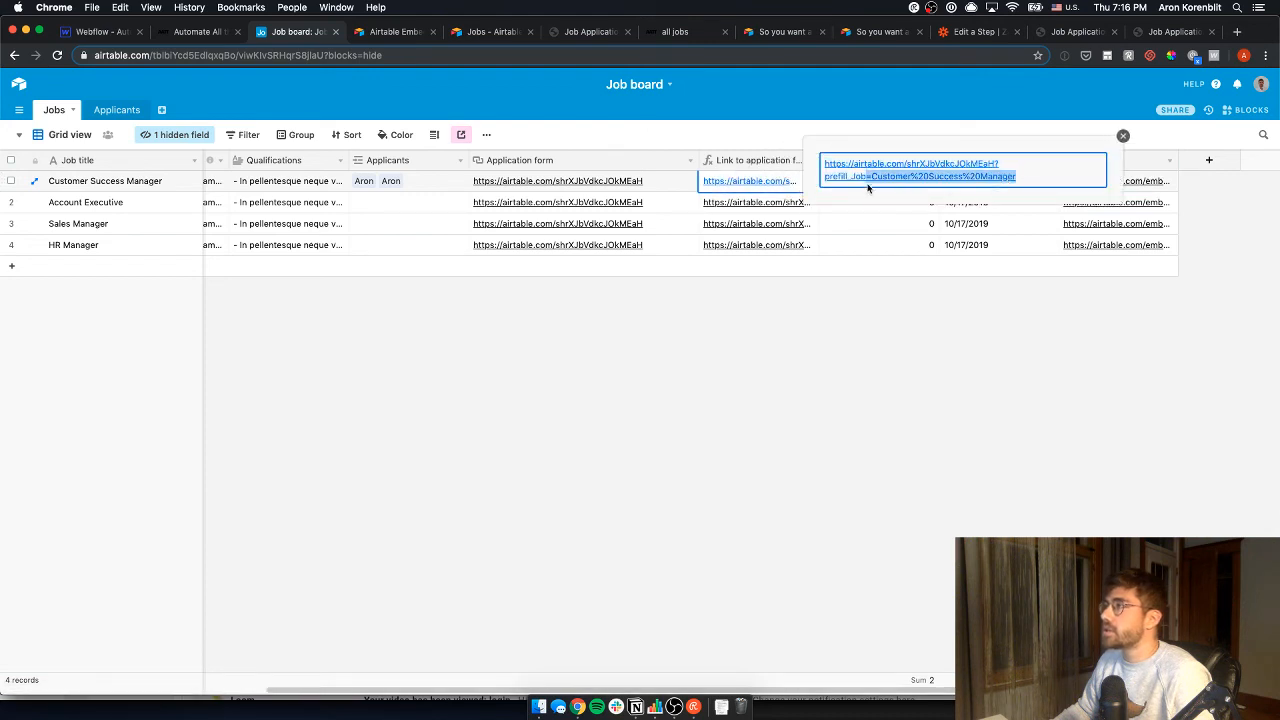
pyautogui.hotkey('ctrl', 'shift', 'Tab')
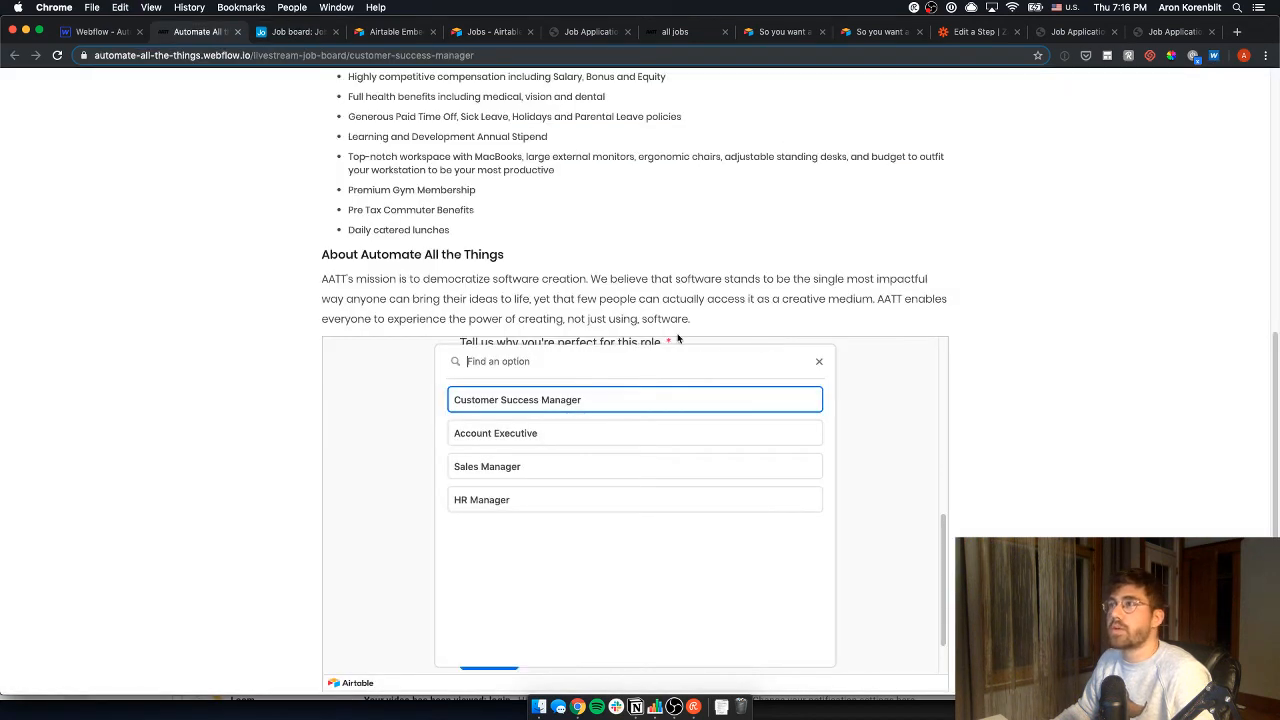
pyautogui.click(98, 32)
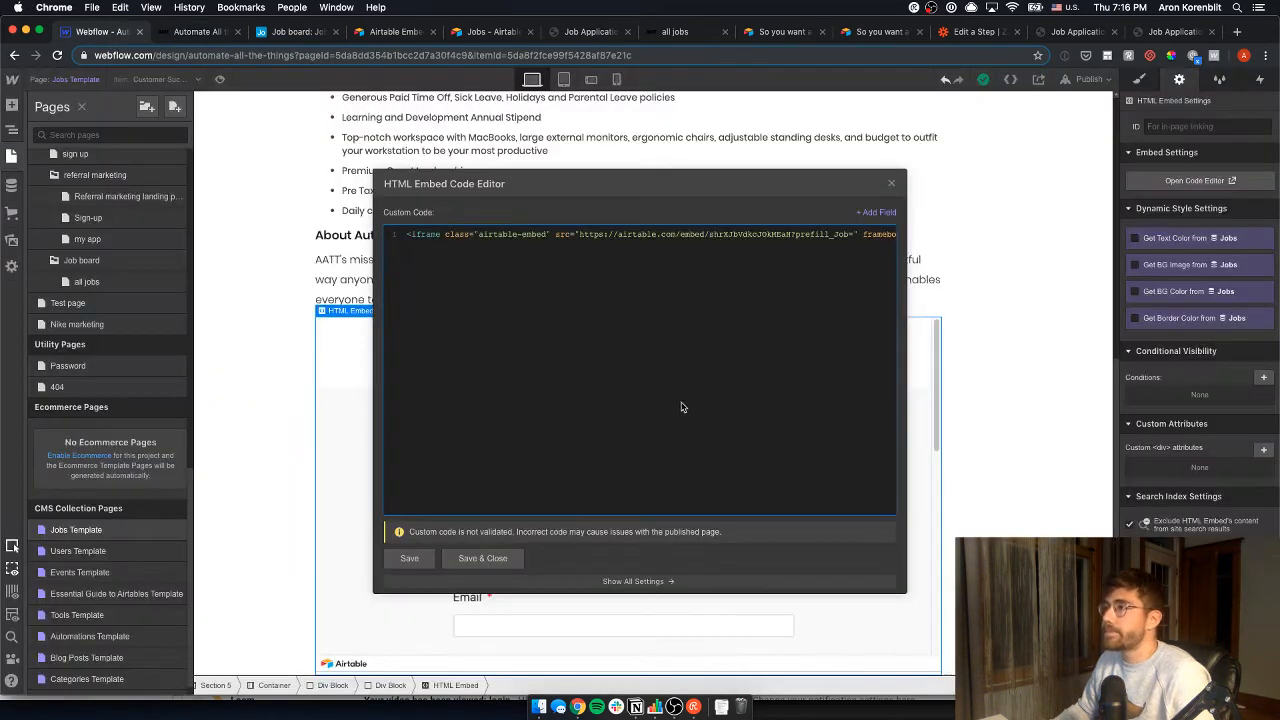
# - Append Customer%20Success%20Manager after prefill_Job= in the embed, save it, and open publish options
pyautogui.press('cmd+v')
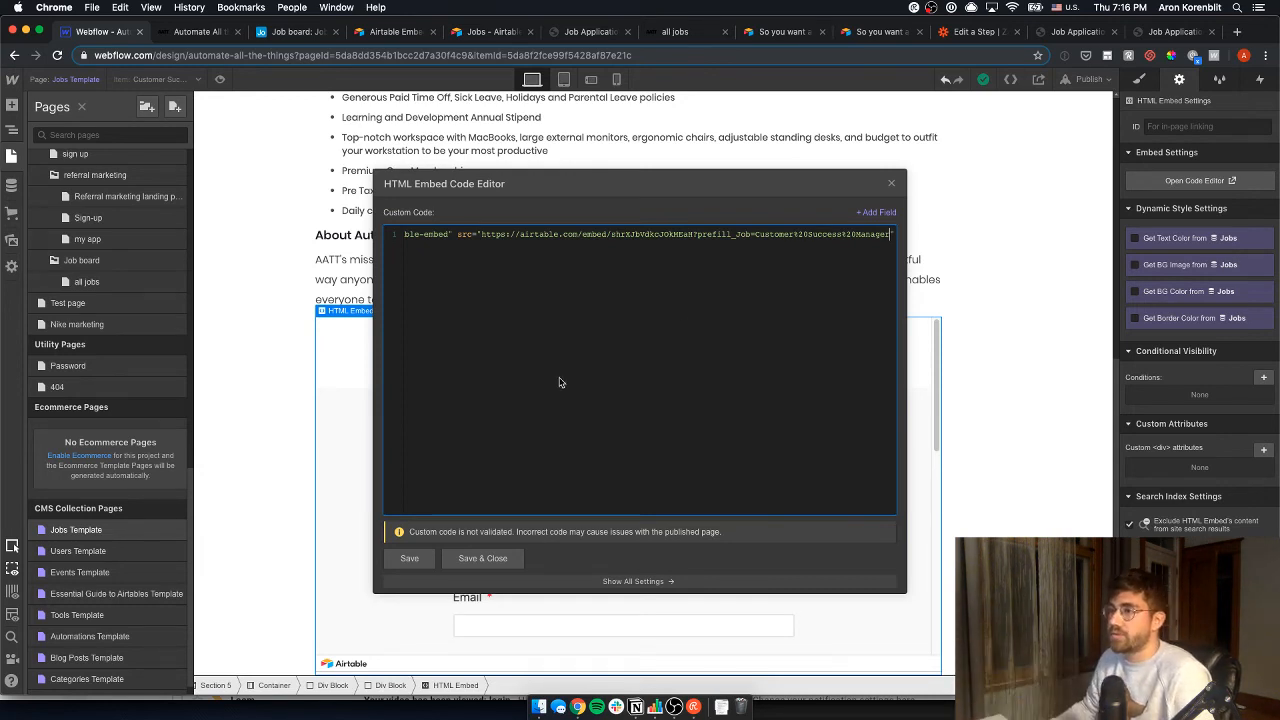
pyautogui.click(483, 558)
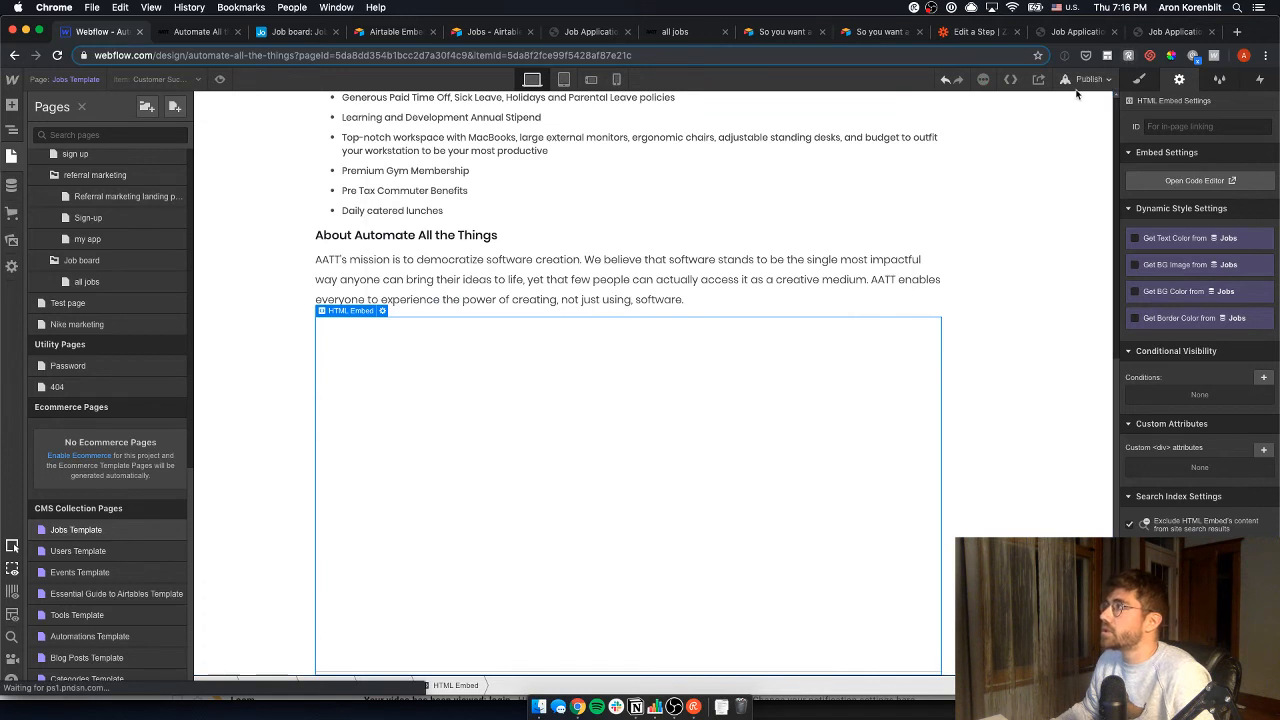
pyautogui.click(1086, 80)
pyautogui.click(931, 375)
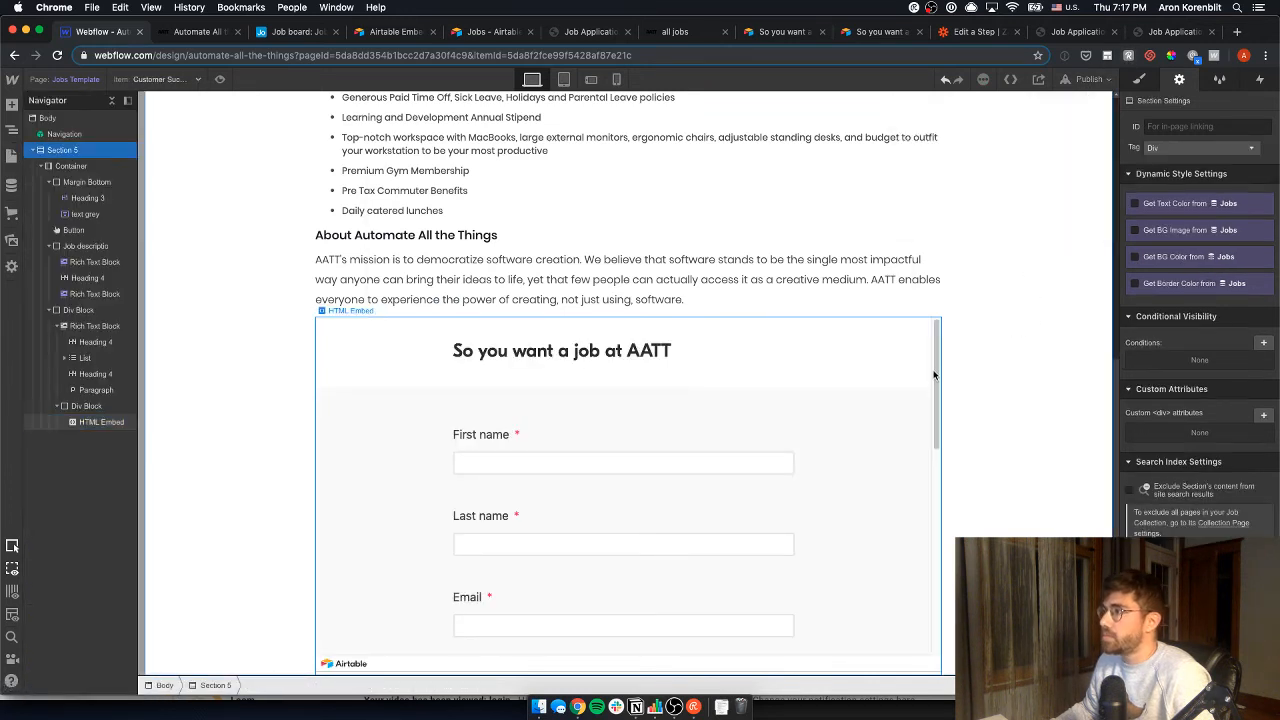
pyautogui.click(1088, 79)
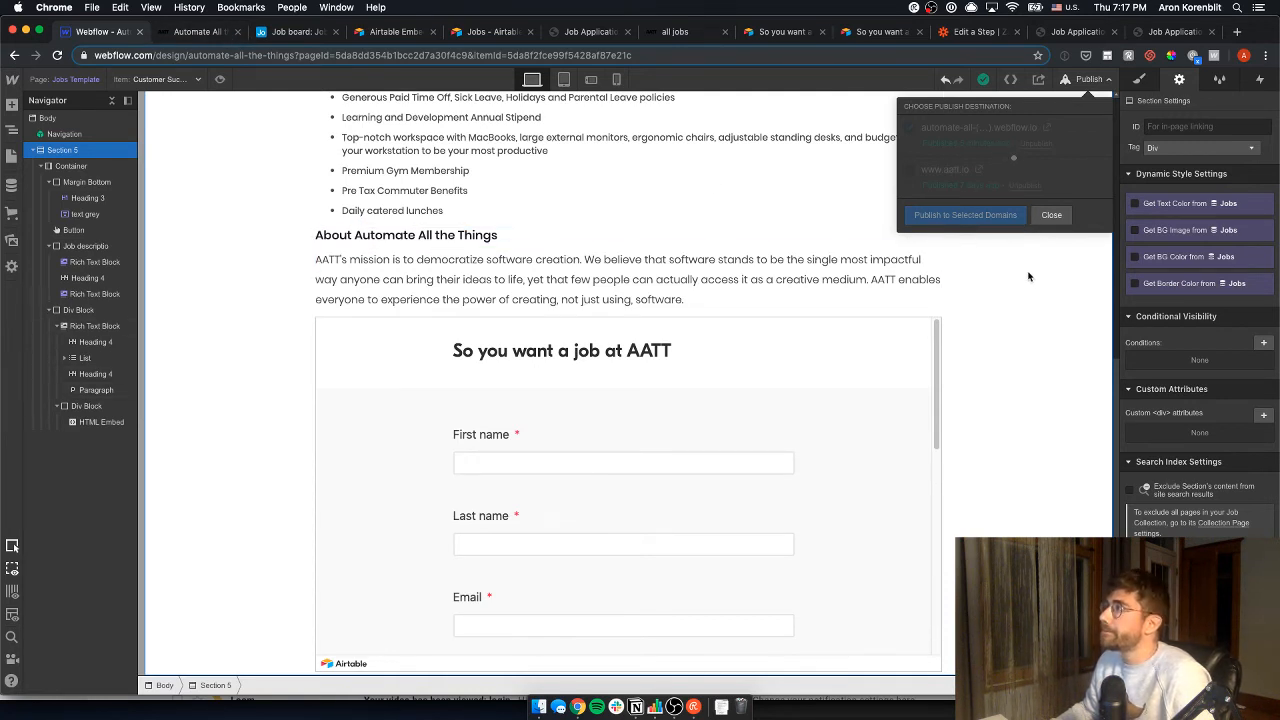
# - Publish to the selected domain and confirm the live form's Job reads Customer Success Manager
pyautogui.click(186, 32)
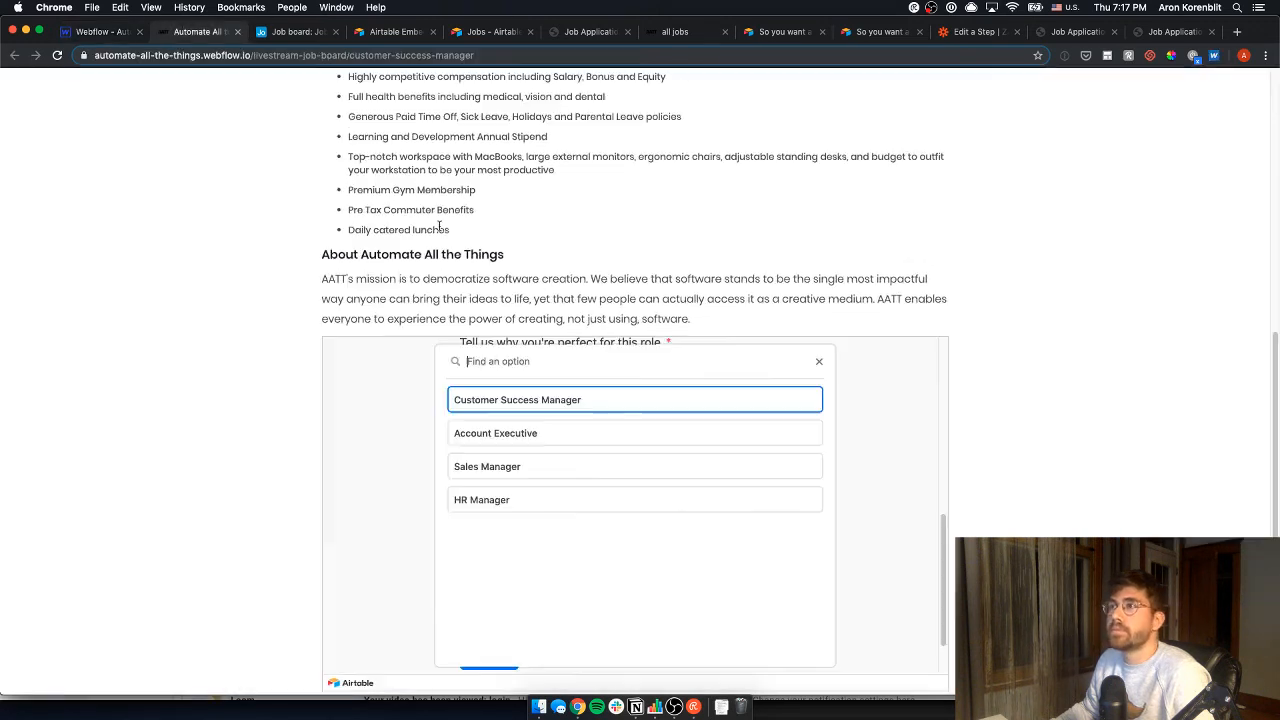
pyautogui.press('super+r')
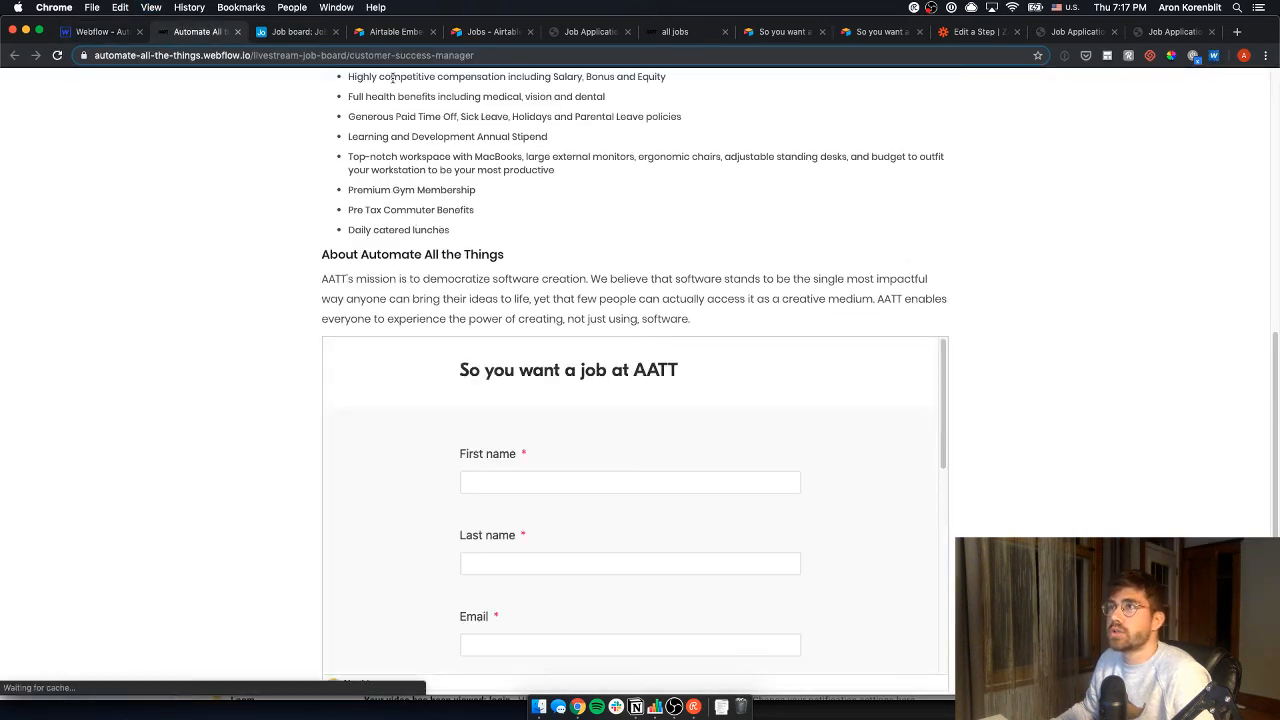
pyautogui.moveTo(944, 418); pyautogui.dragTo(955, 599)
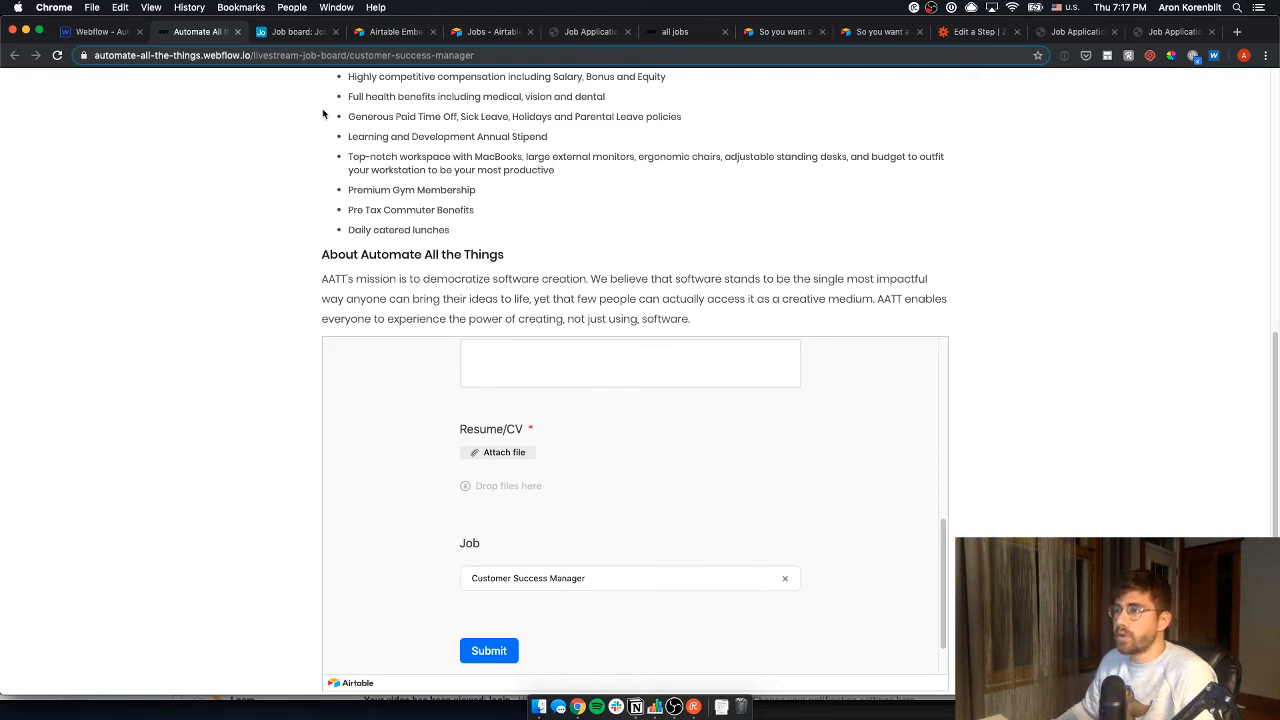
pyautogui.click(100, 32)
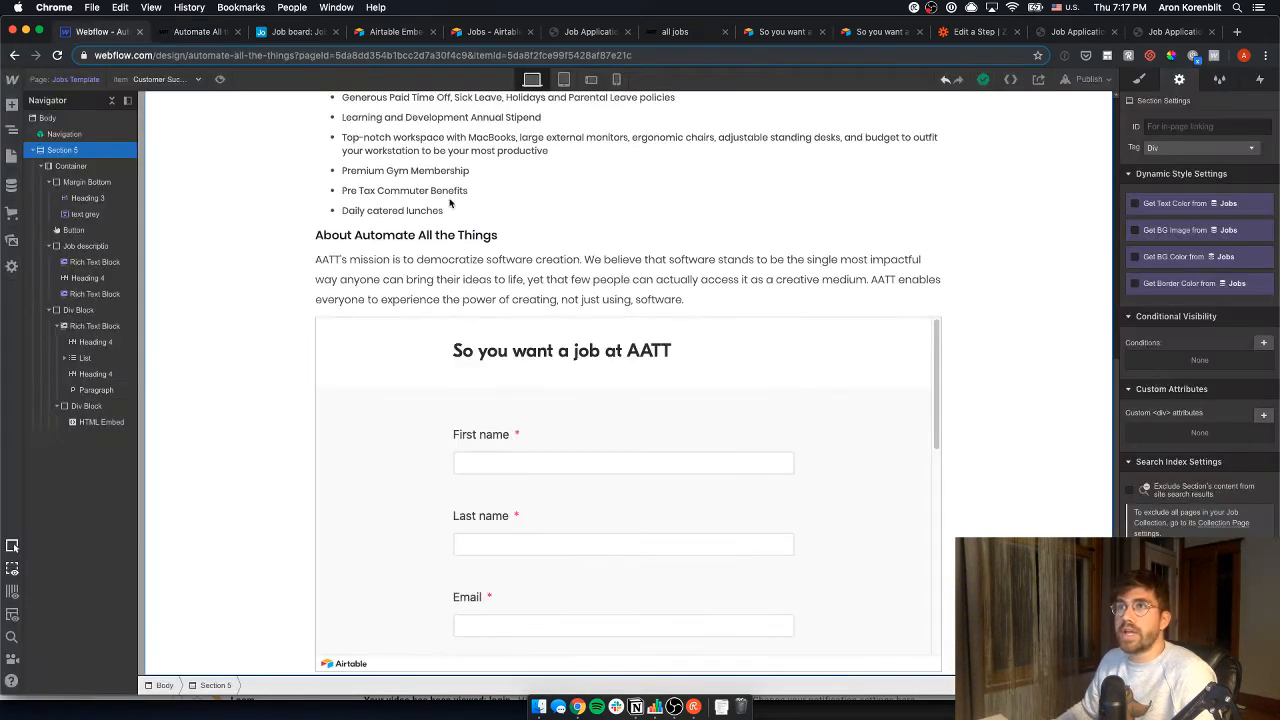
# - Edit the form embed's code and delete the hardcoded Airtable form URL from src
pyautogui.doubleClick(384, 320)
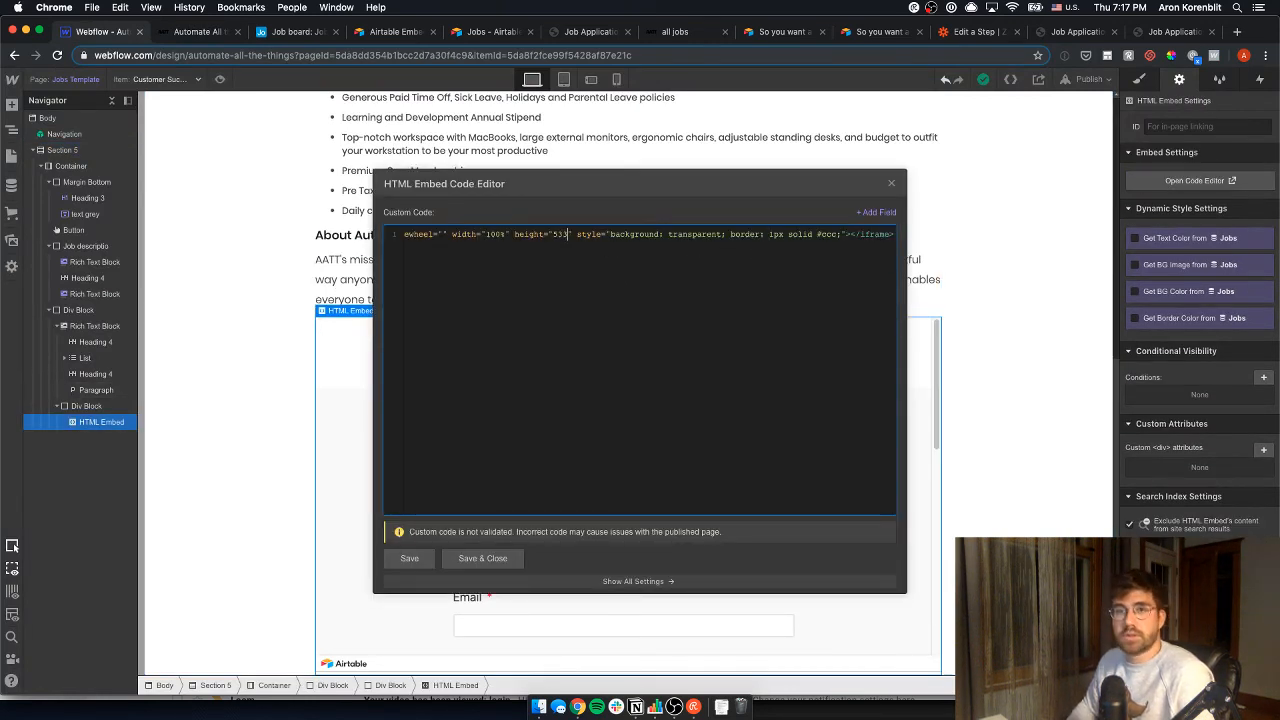
pyautogui.press('Left')
pyautogui.press('Left')
pyautogui.press('Left')
pyautogui.press('Left')
pyautogui.press('Left')
pyautogui.press('Left')
pyautogui.press('Left')
pyautogui.press('Left')
pyautogui.press('Left')
pyautogui.press('Left')
pyautogui.press('Left')
pyautogui.press('Left')
pyautogui.press('Left')
pyautogui.press('Left')
pyautogui.press('Left')
pyautogui.press('Left')
pyautogui.press('Left')
pyautogui.press('Left')
pyautogui.press('Left')
pyautogui.press('Left')
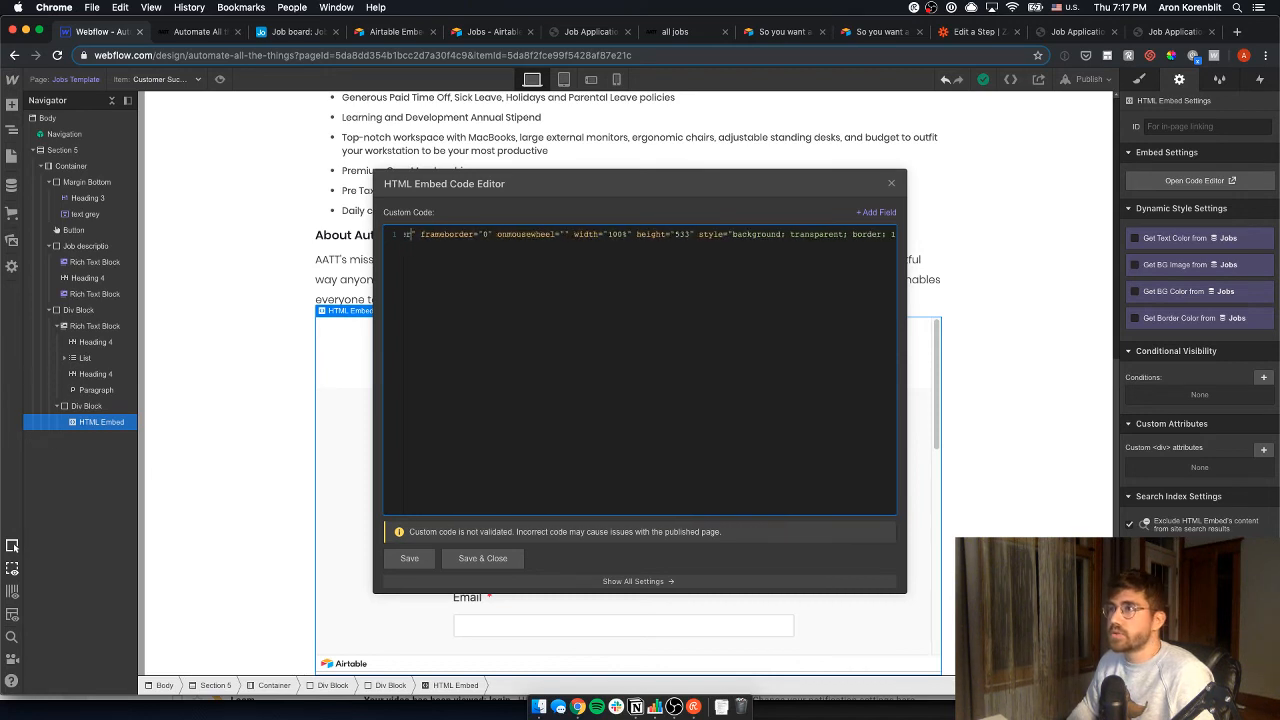
pyautogui.press('Left')
pyautogui.press('Left')
pyautogui.press('Left')
pyautogui.press('Left')
pyautogui.press('Left')
pyautogui.press('Left')
pyautogui.press('Left')
pyautogui.press('Left')
pyautogui.press('Left')
pyautogui.press('Left')
pyautogui.press('Left')
pyautogui.press('Left')
pyautogui.press('Left')
pyautogui.press('Left')
pyautogui.press('Left')
pyautogui.press('Left')
pyautogui.press('Left')
pyautogui.press('Left')
pyautogui.press('Left')
pyautogui.press('Left')
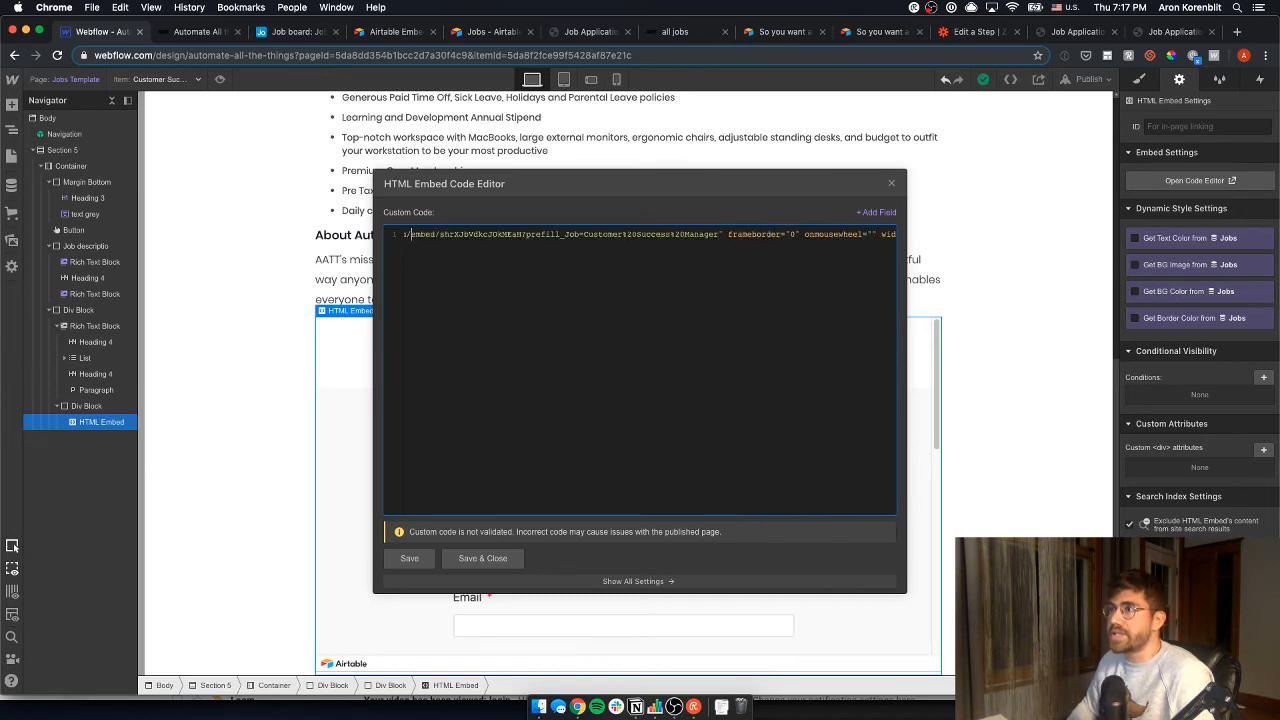
pyautogui.moveTo(719, 236); pyautogui.dragTo(697, 235)
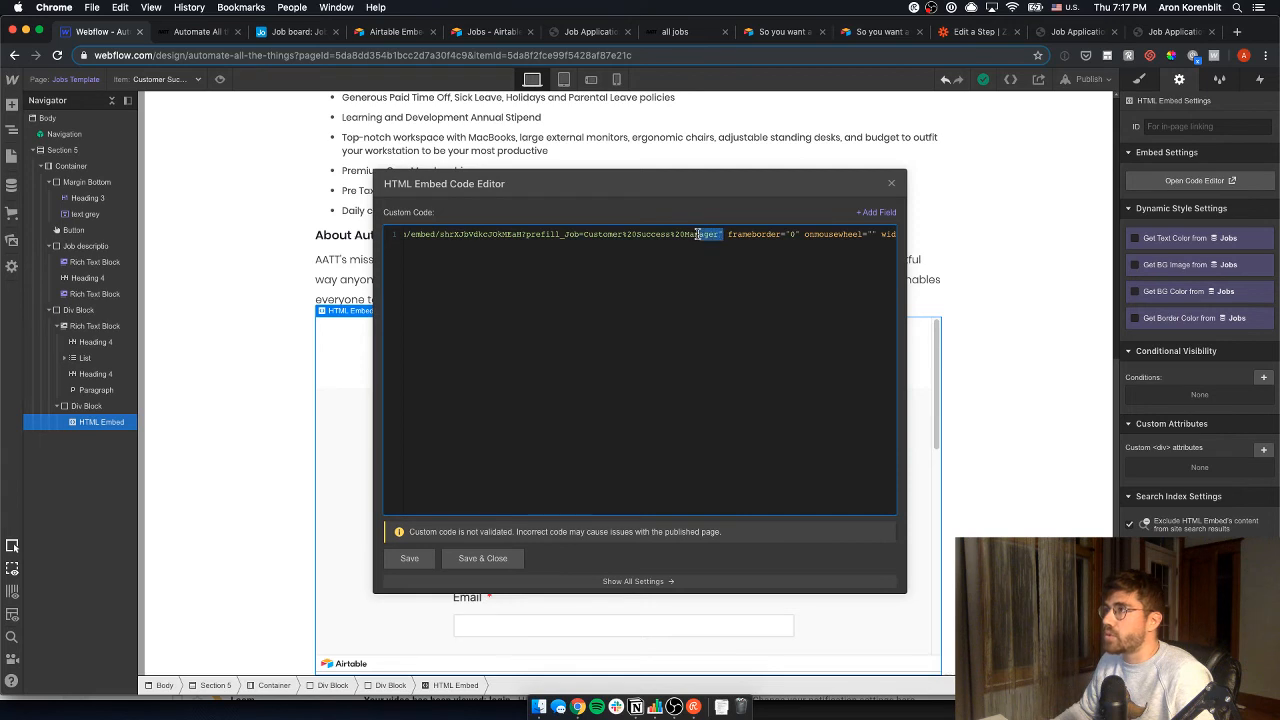
pyautogui.click(710, 242)
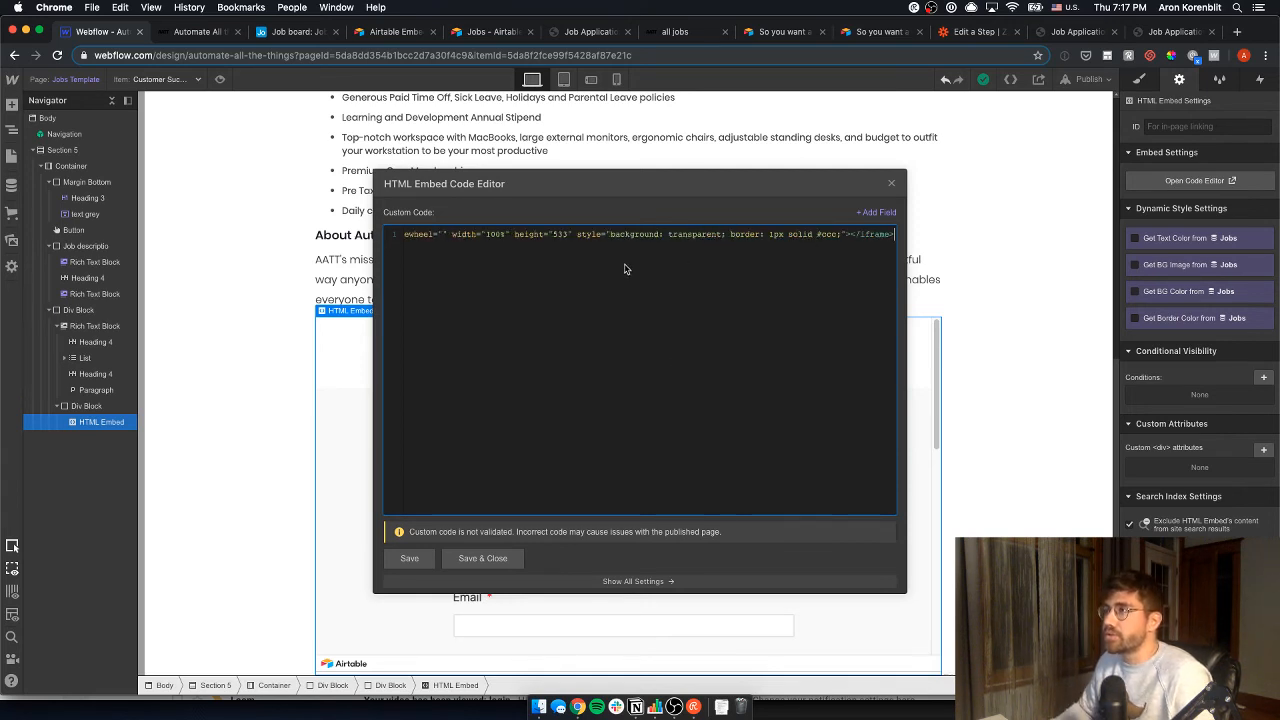
pyautogui.press('BackSpace')
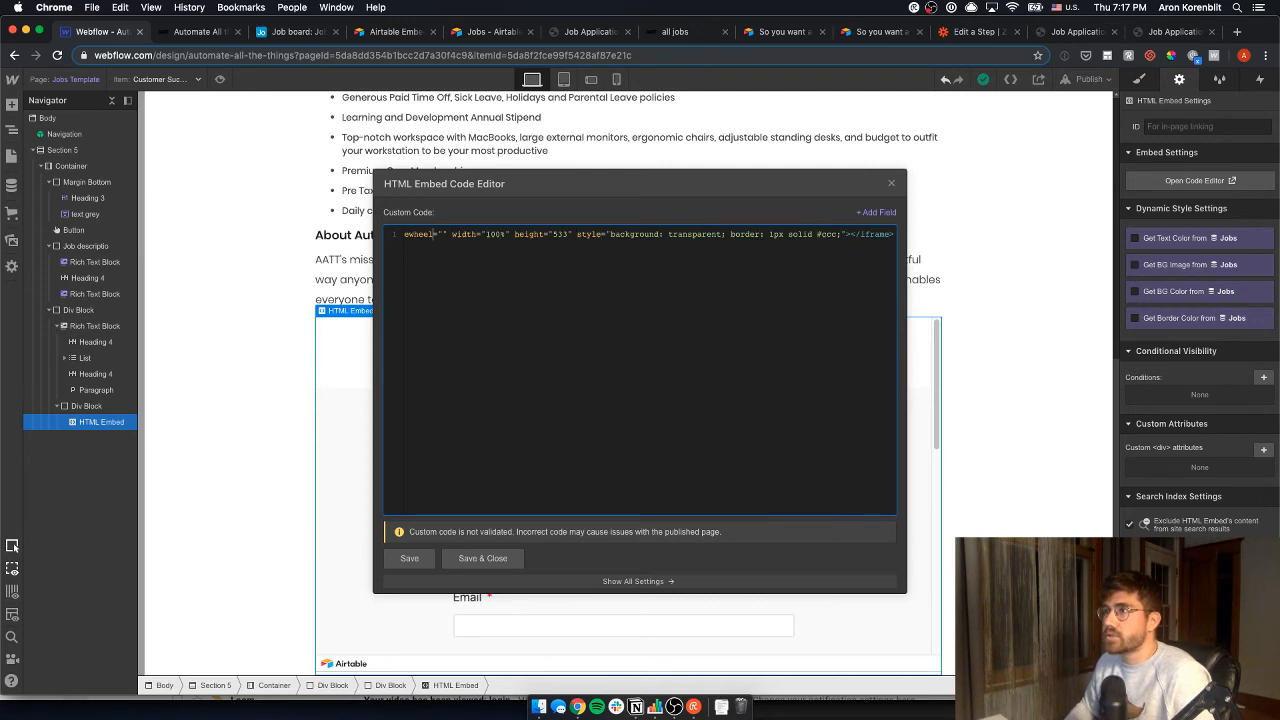
pyautogui.hotkey('alt', 'Left')
pyautogui.hotkey('alt', 'Left')
pyautogui.hotkey('alt', 'Left')
pyautogui.hotkey('alt', 'Left')
pyautogui.hotkey('alt', 'Left')
pyautogui.hotkey('alt', 'Left')
pyautogui.hotkey('alt', 'Left')
pyautogui.hotkey('alt', 'Left')
pyautogui.hotkey('alt', 'Left')
pyautogui.hotkey('alt', 'Left')
pyautogui.hotkey('alt', 'Left')
pyautogui.hotkey('alt', 'Left')
pyautogui.hotkey('alt', 'Left')
pyautogui.hotkey('alt', 'Left')
pyautogui.hotkey('alt', 'Left')
pyautogui.hotkey('alt', 'Left')
pyautogui.hotkey('alt', 'Left')
pyautogui.hotkey('alt', 'Left')
pyautogui.hotkey('alt', 'Left')
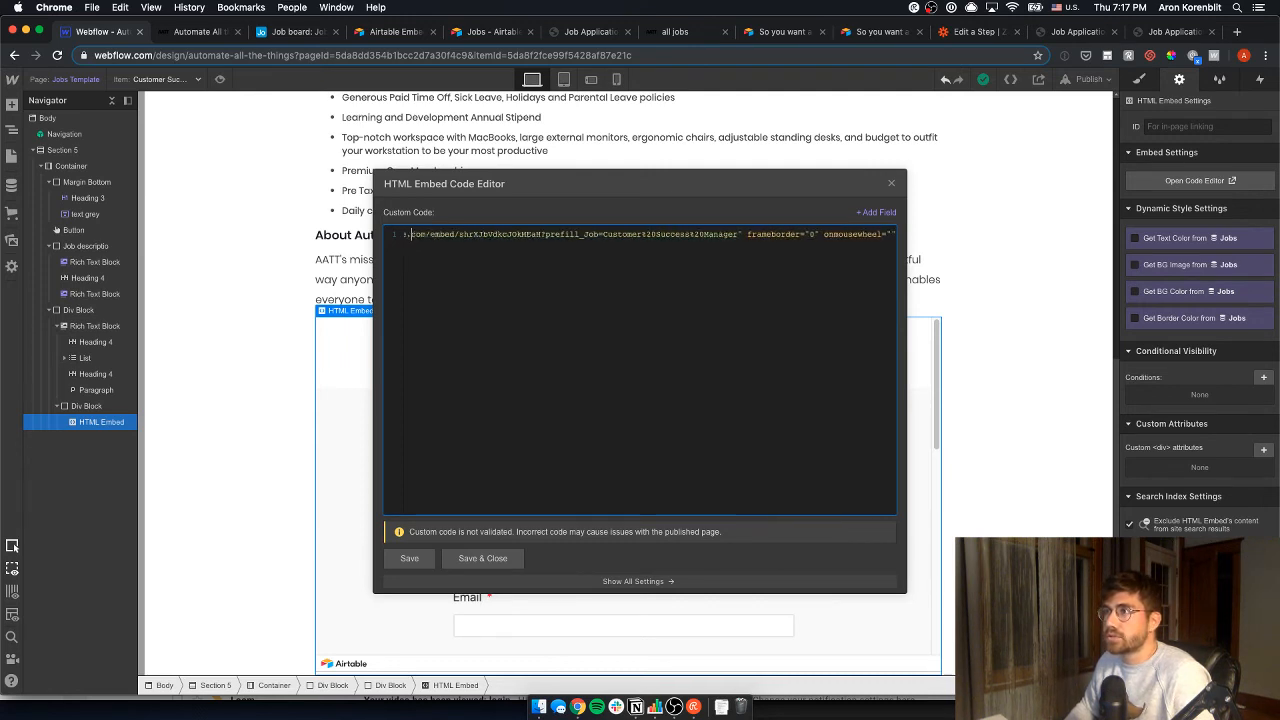
pyautogui.hotkey('alt', 'Left')
pyautogui.hotkey('alt', 'Left')
pyautogui.hotkey('alt', 'Left')
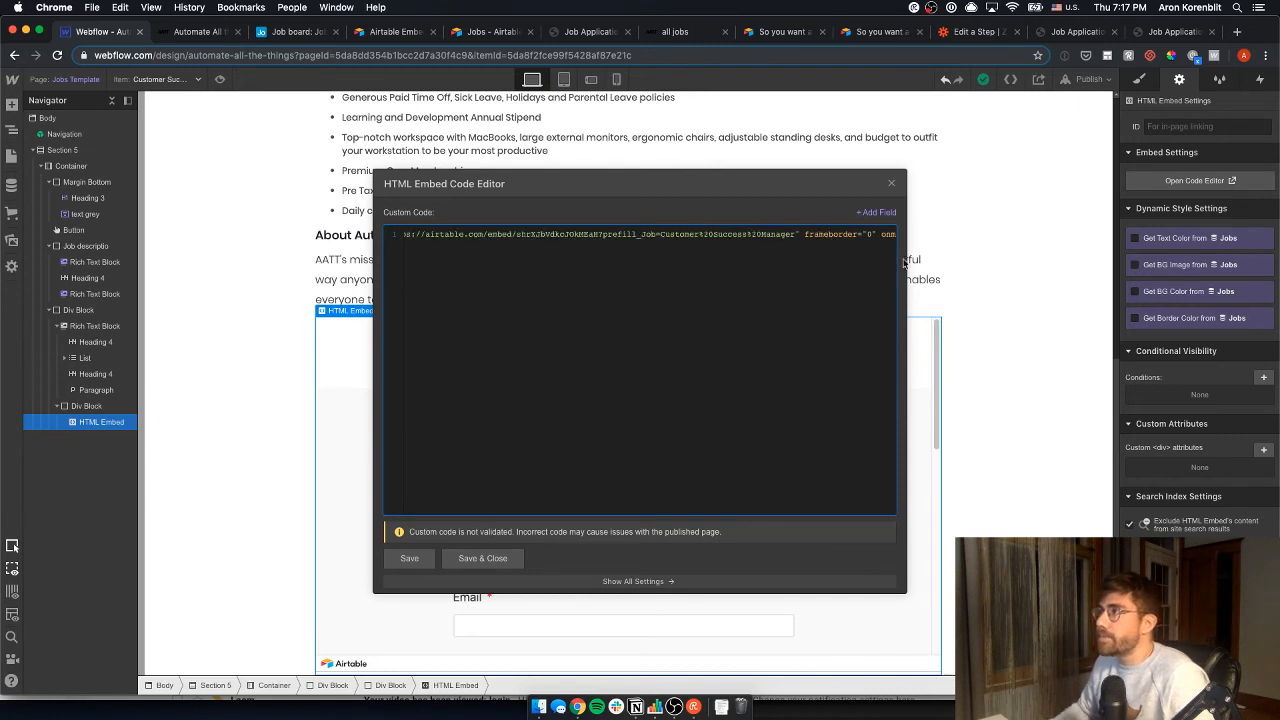
pyautogui.moveTo(792, 235); pyautogui.dragTo(488, 239)
pyautogui.press('super+a')
pyautogui.moveTo(337, 240); pyautogui.dragTo(592, 233)
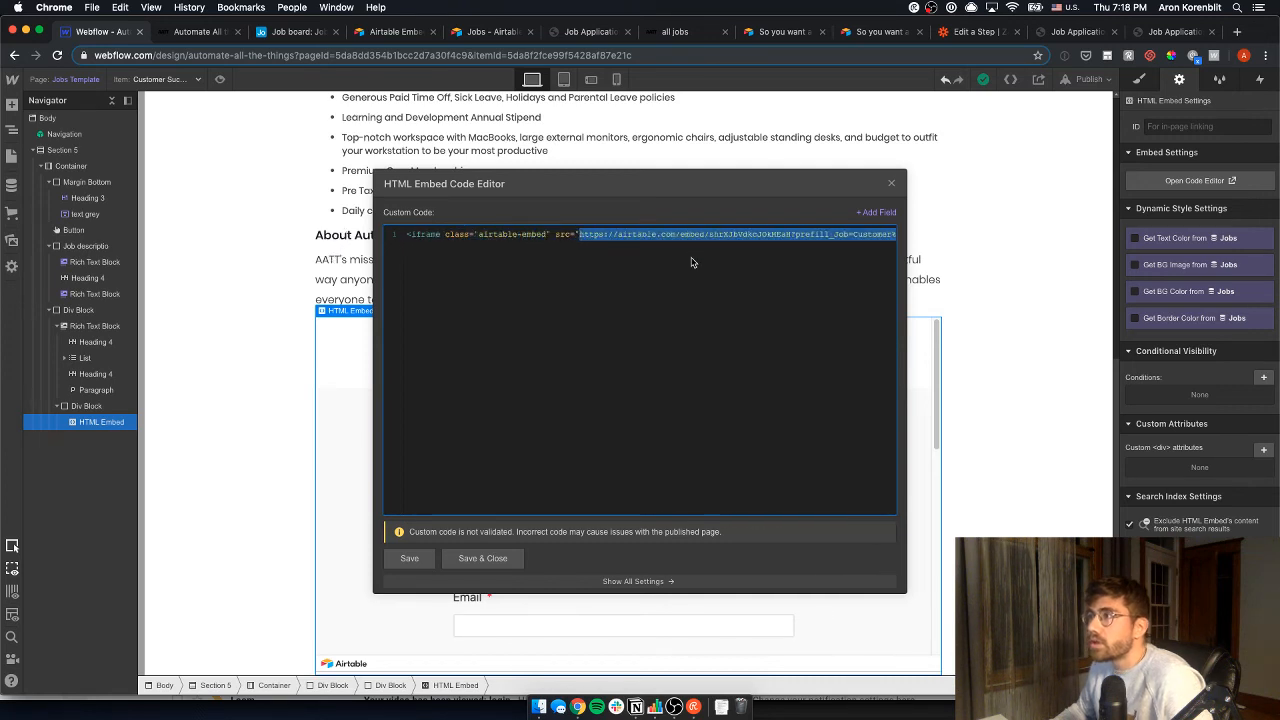
pyautogui.press('BackSpace')
# - Insert the Embed Form URL collection field into src, save, and republish the site
pyautogui.click(871, 214)
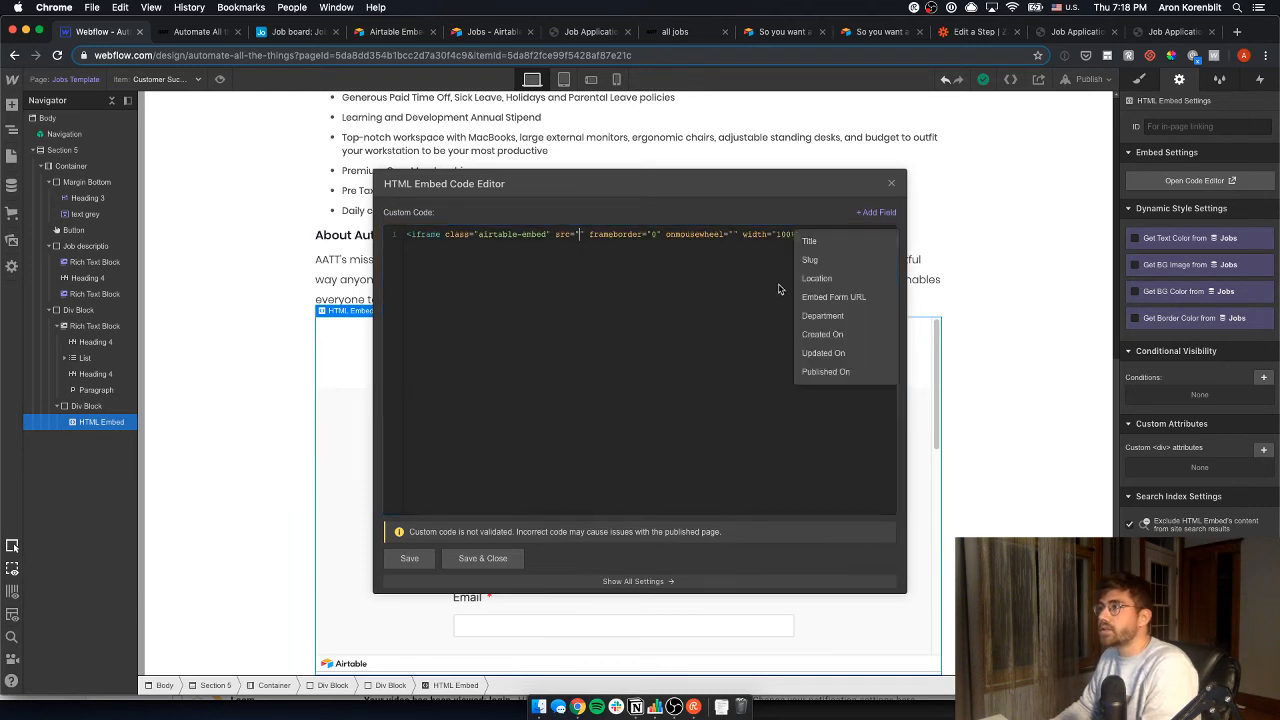
pyautogui.click(855, 300)
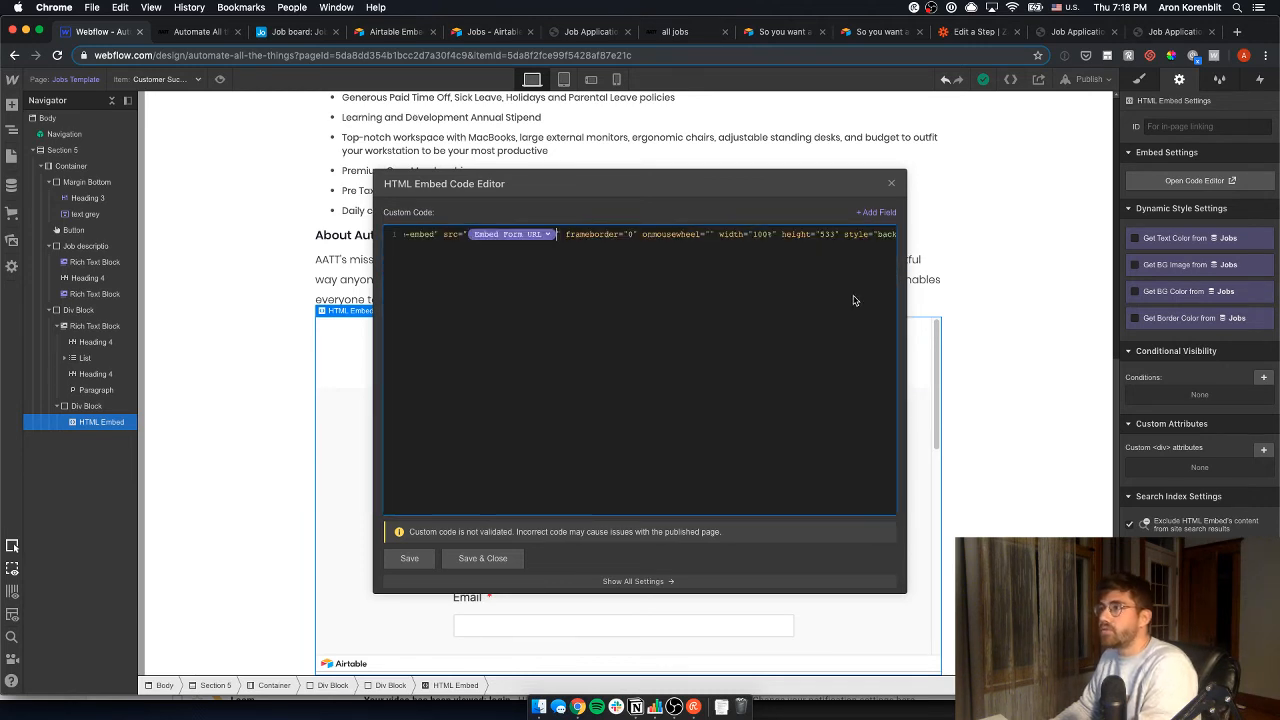
pyautogui.click(515, 560)
pyautogui.click(1089, 80)
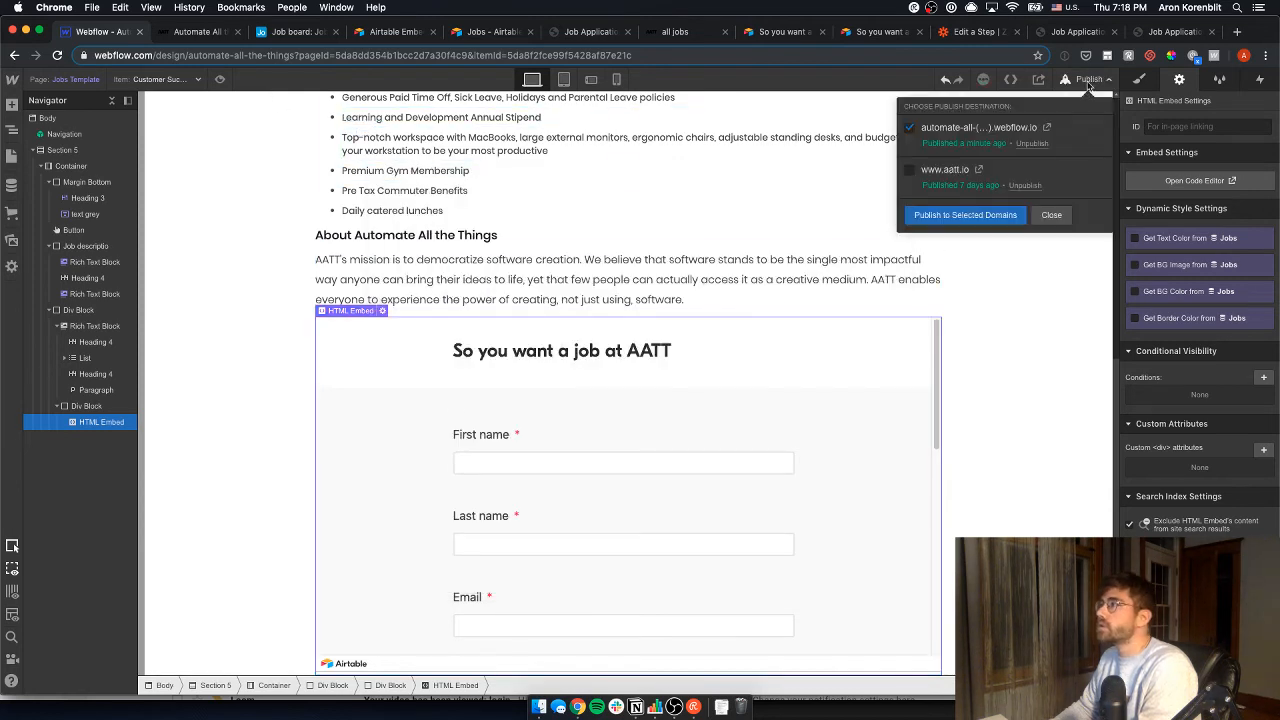
pyautogui.click(965, 215)
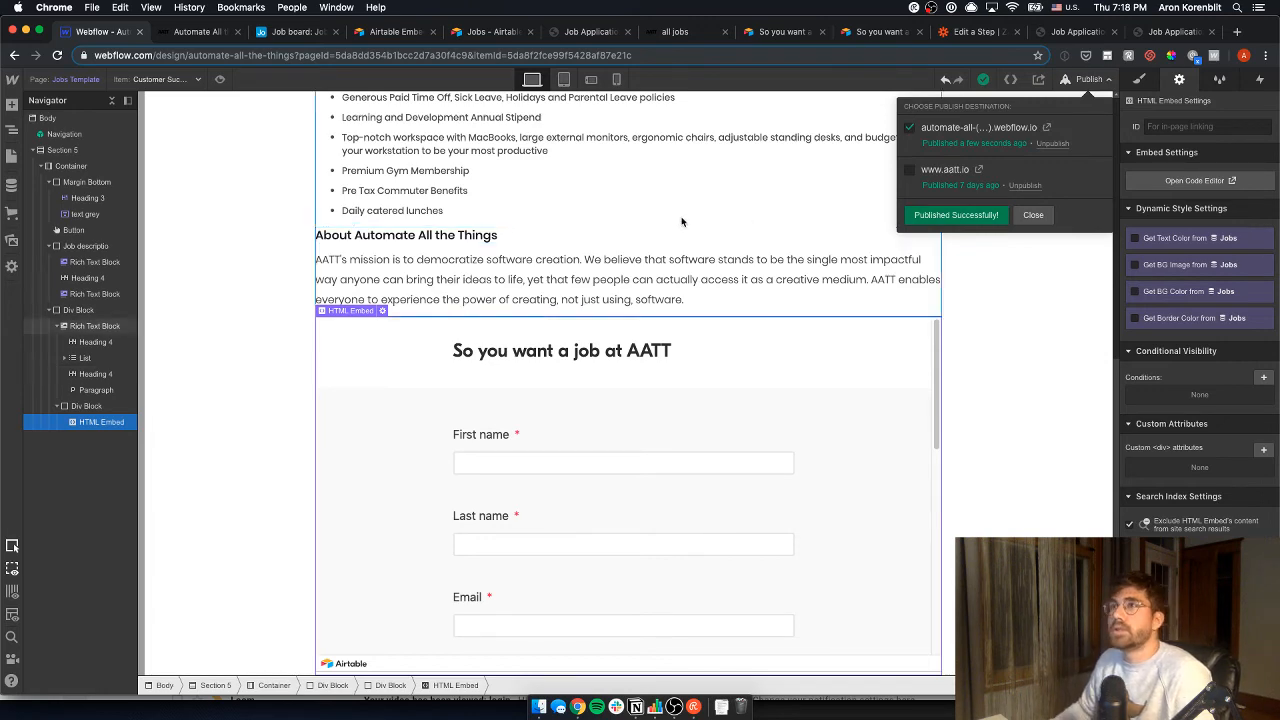
pyautogui.hotkey('ctrl', 'Tab')
# - Reload the live Customer Success Manager page and check its embedded form
pyautogui.press('super+r')
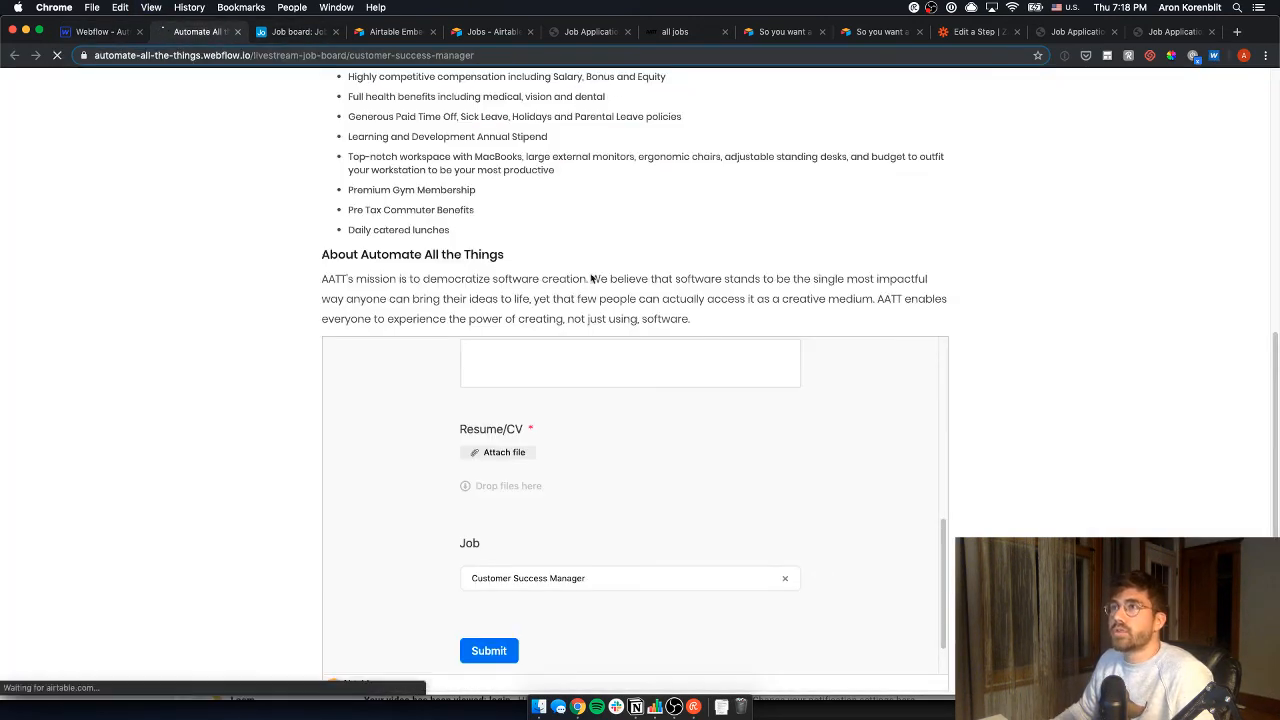
pyautogui.click(737, 242)
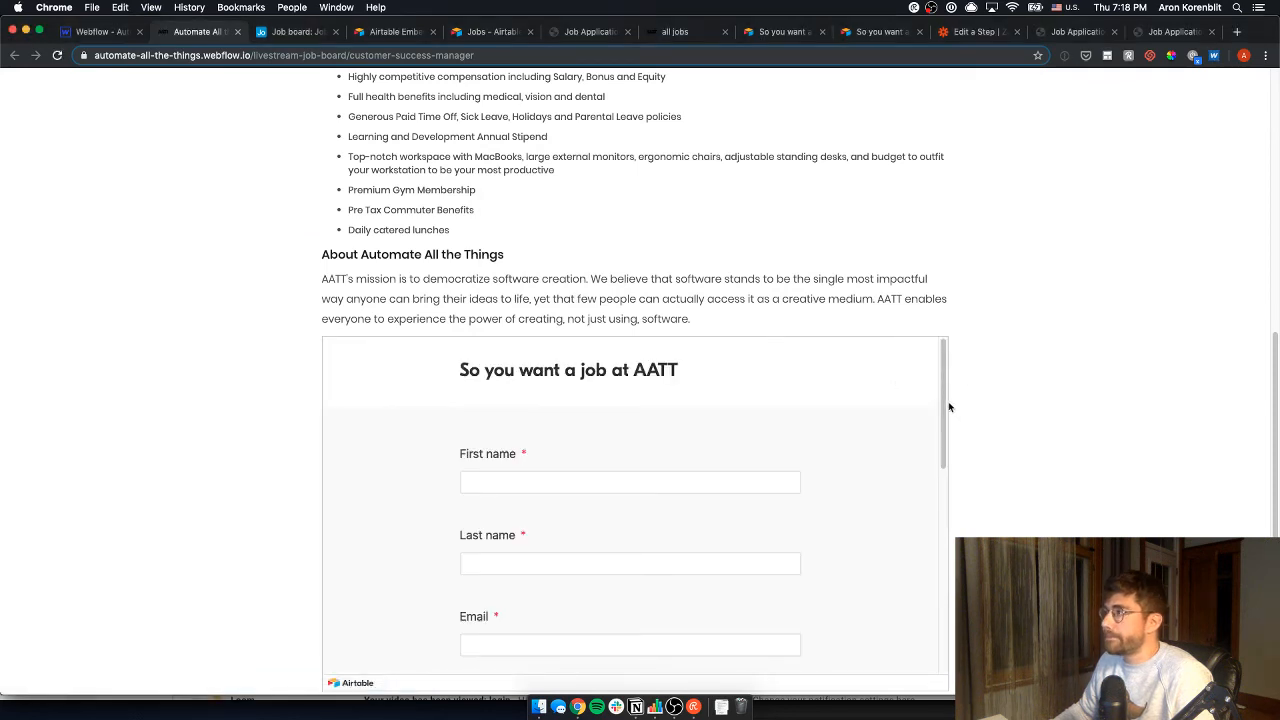
pyautogui.moveTo(950, 407); pyautogui.dragTo(950, 581)
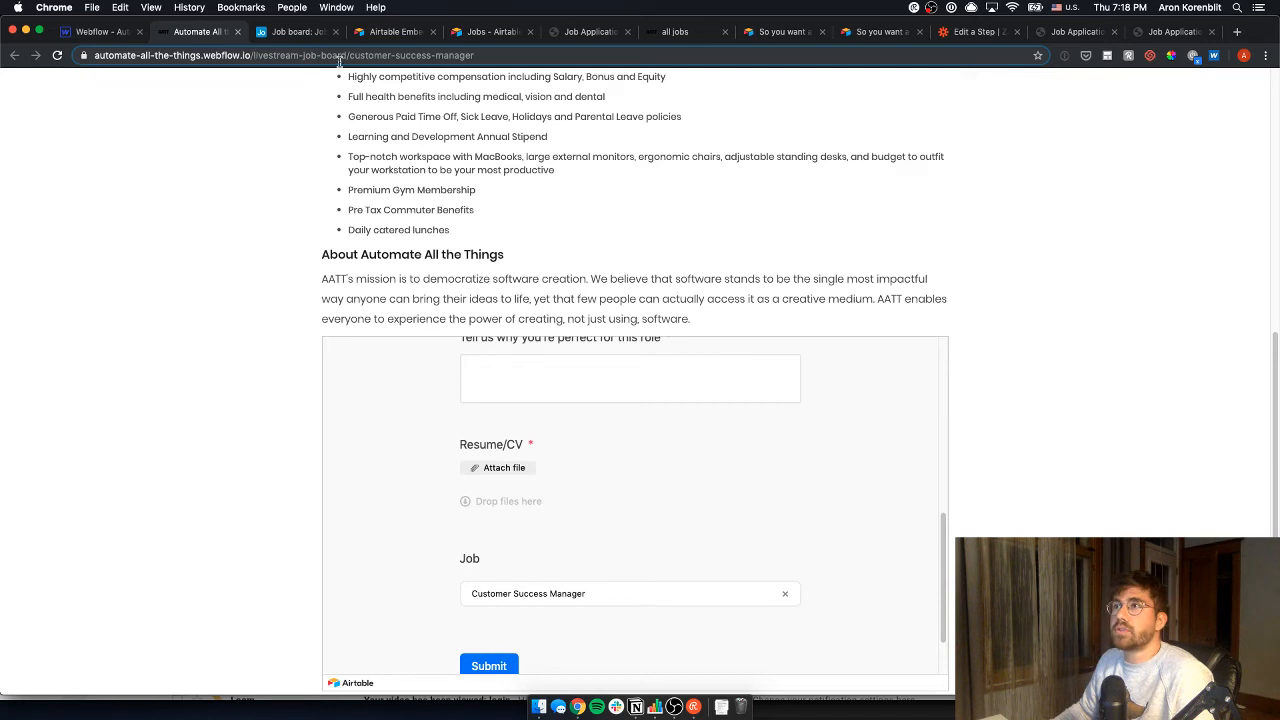
# - Go to the live account-executive job page, find its form blank, and return to Webflow
pyautogui.moveTo(347, 57); pyautogui.dragTo(588, 48)
pyautogui.write('accou')
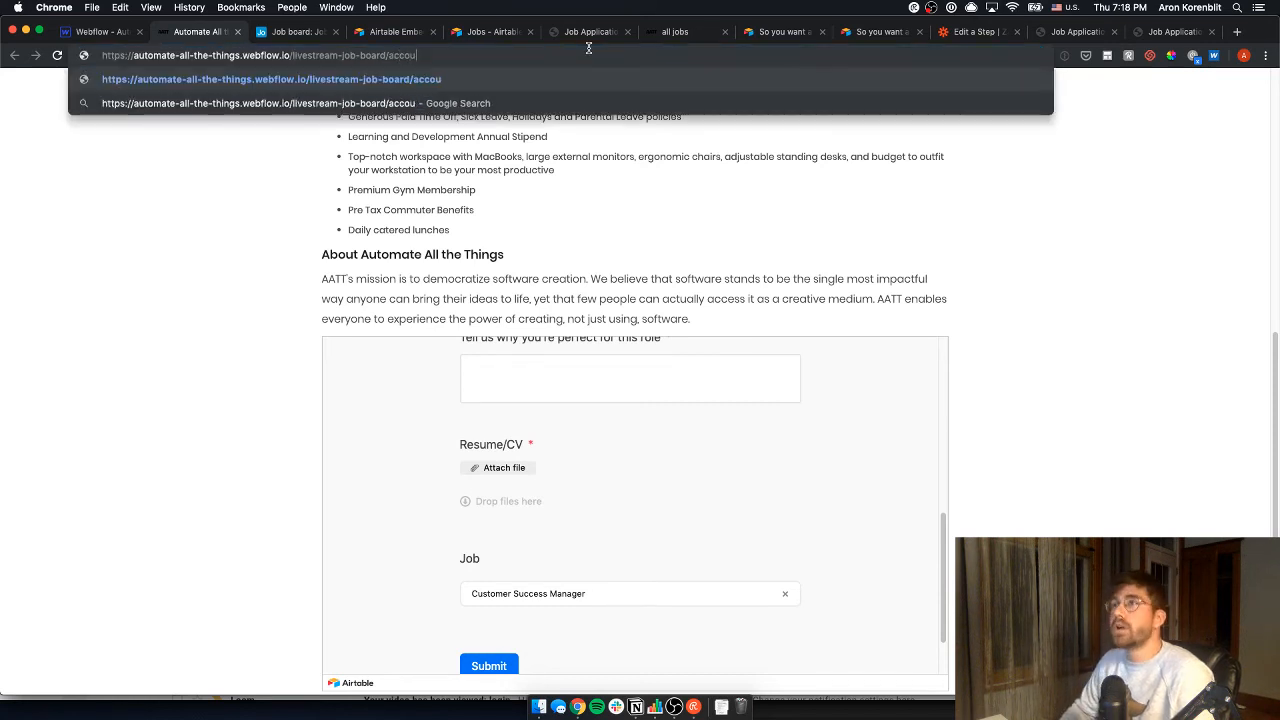
pyautogui.write('nt-executive')
pyautogui.press('Return')
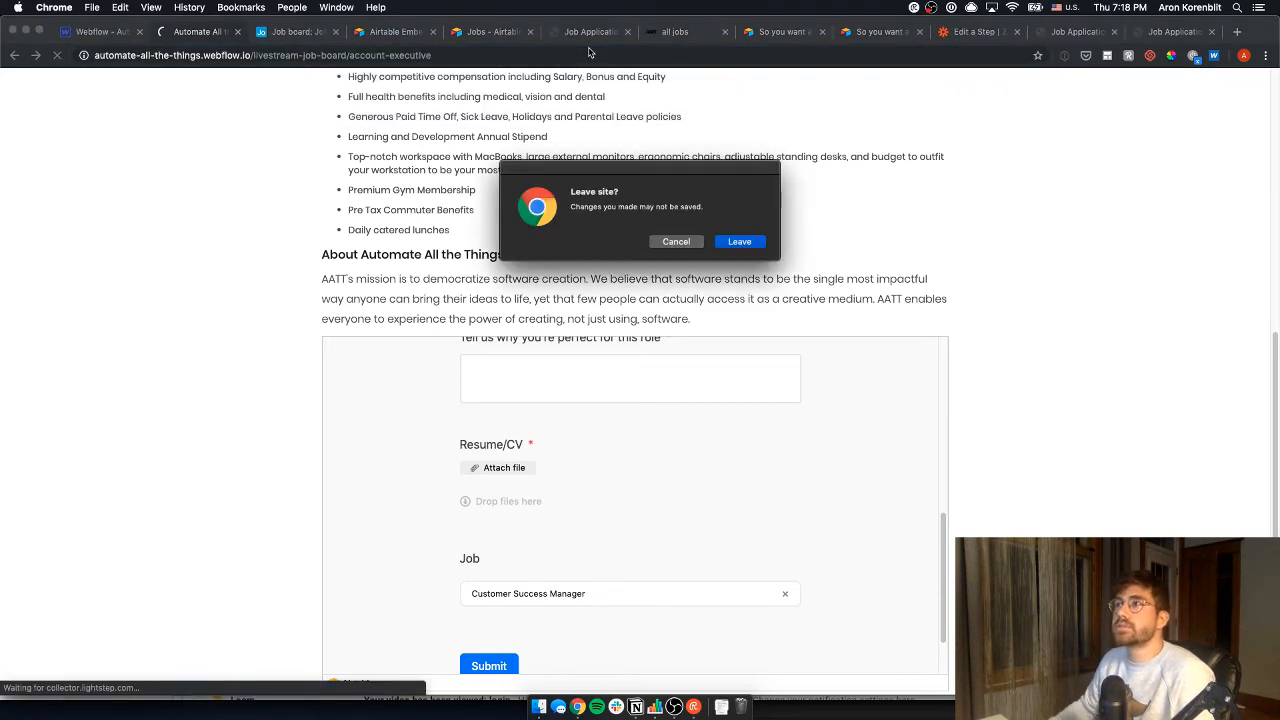
pyautogui.click(743, 246)
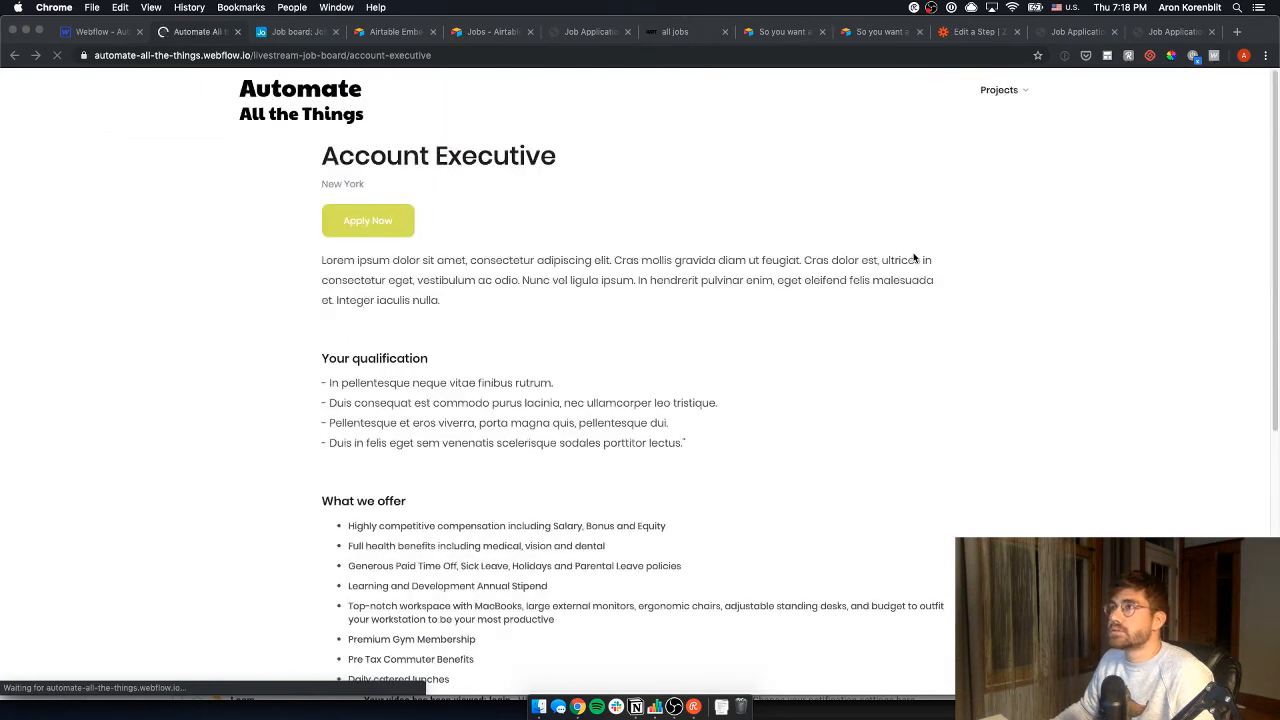
pyautogui.scroll(-5, 910, 257)
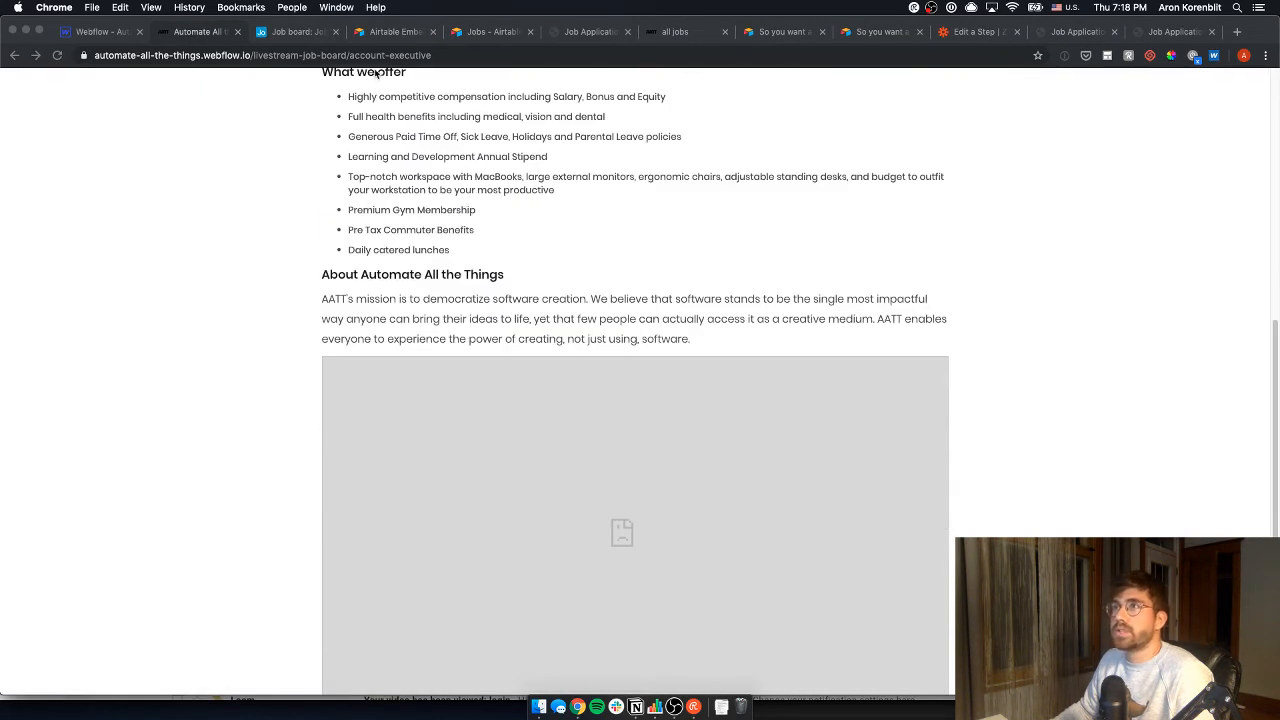
pyautogui.click(104, 32)
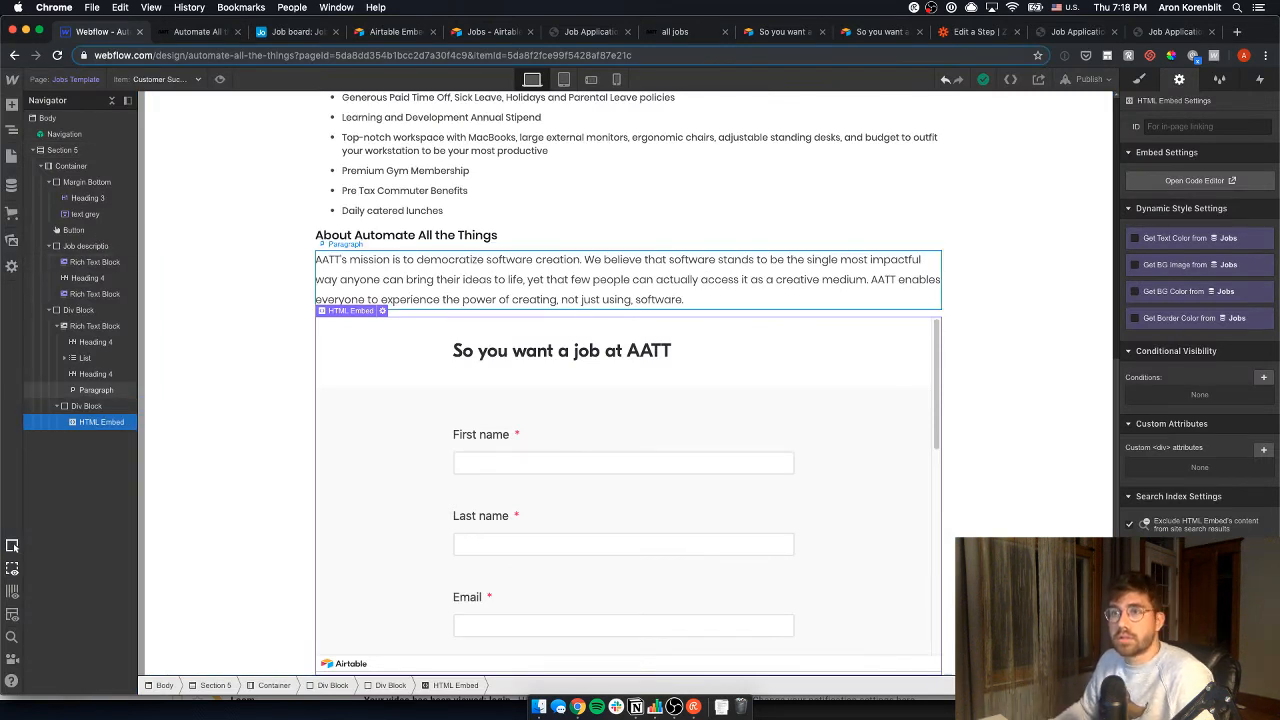
# - Open the Account Executive CMS item and copy its embed URL from the Airtable Job board base
pyautogui.press('c')
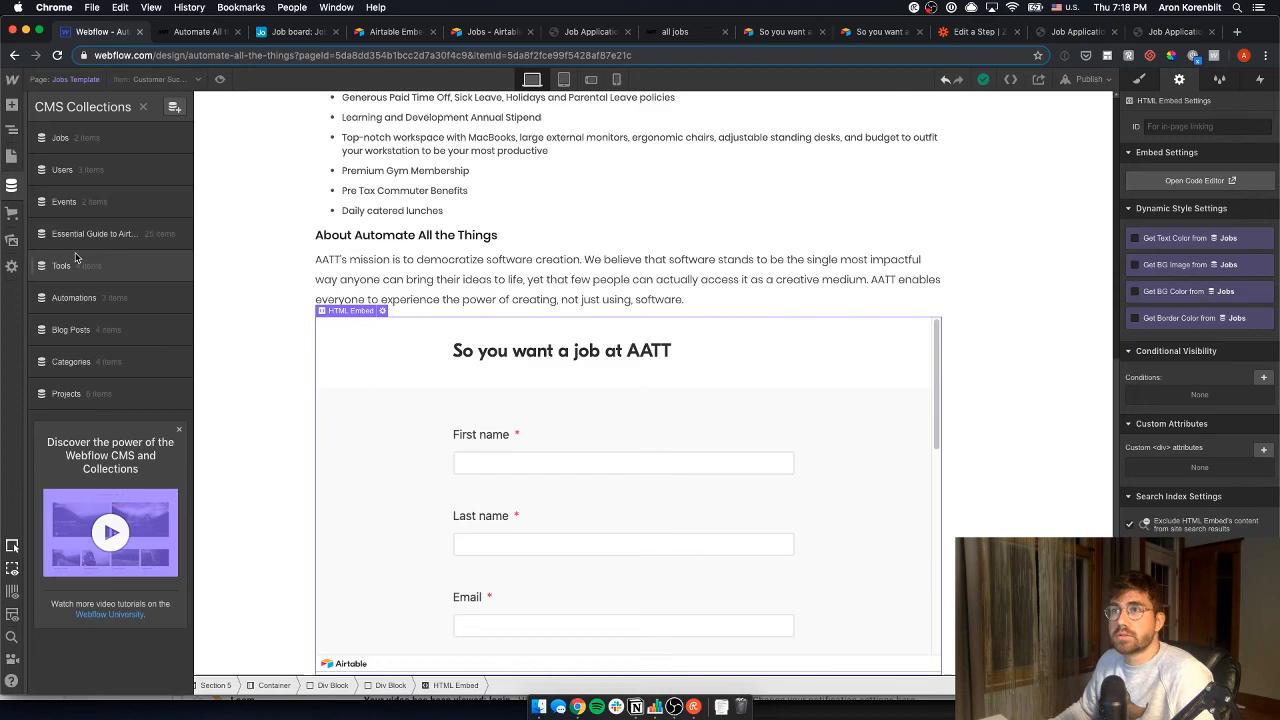
pyautogui.click(88, 138)
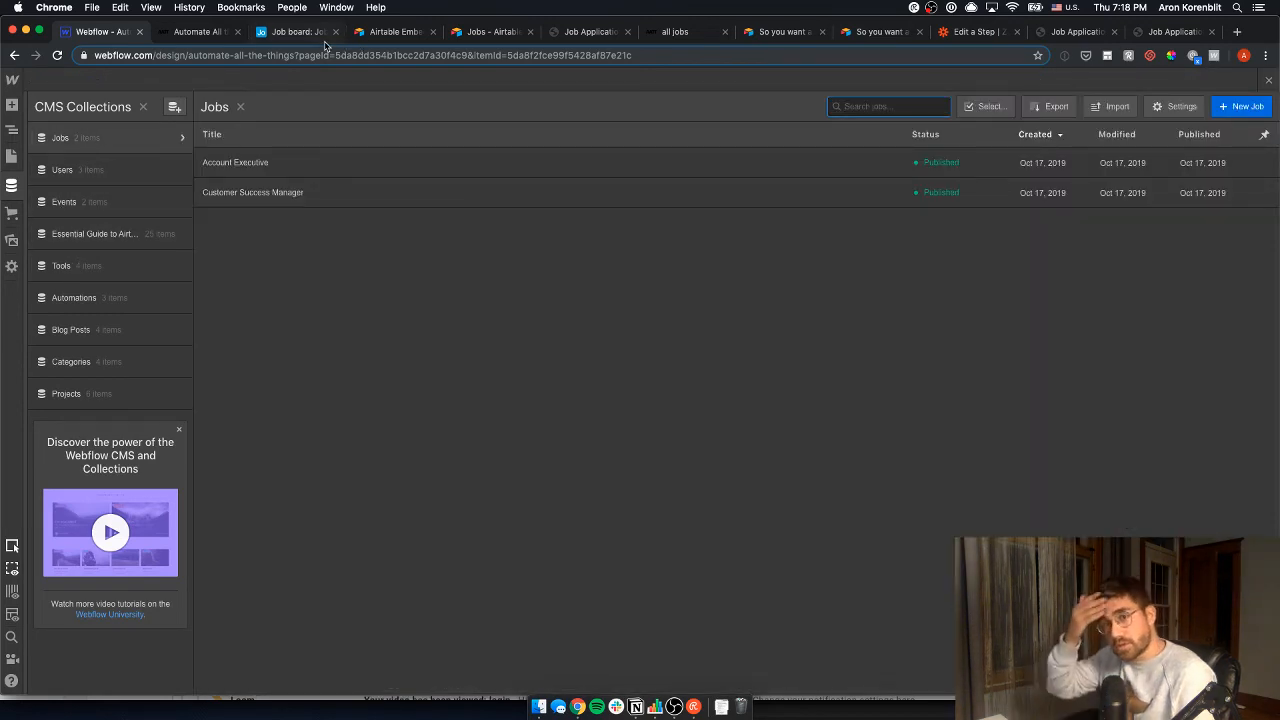
pyautogui.click(336, 163)
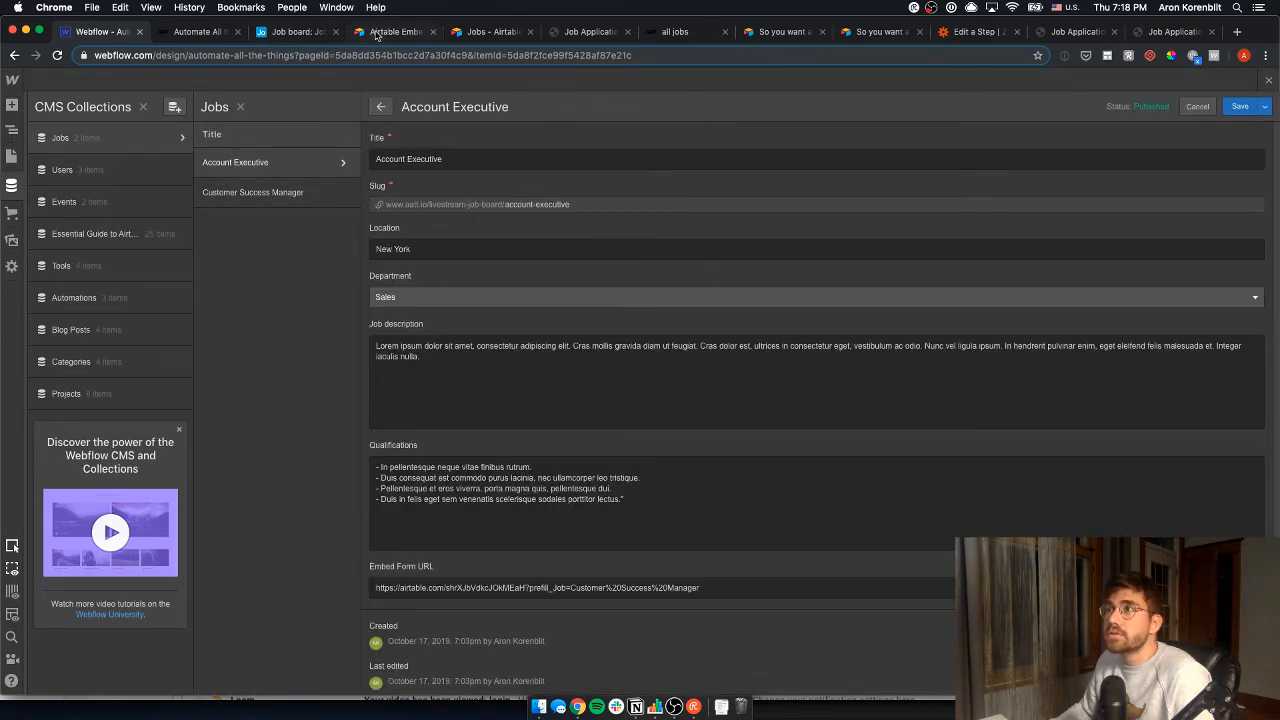
pyautogui.click(377, 36)
pyautogui.hotkey('ctrl', 'Tab')
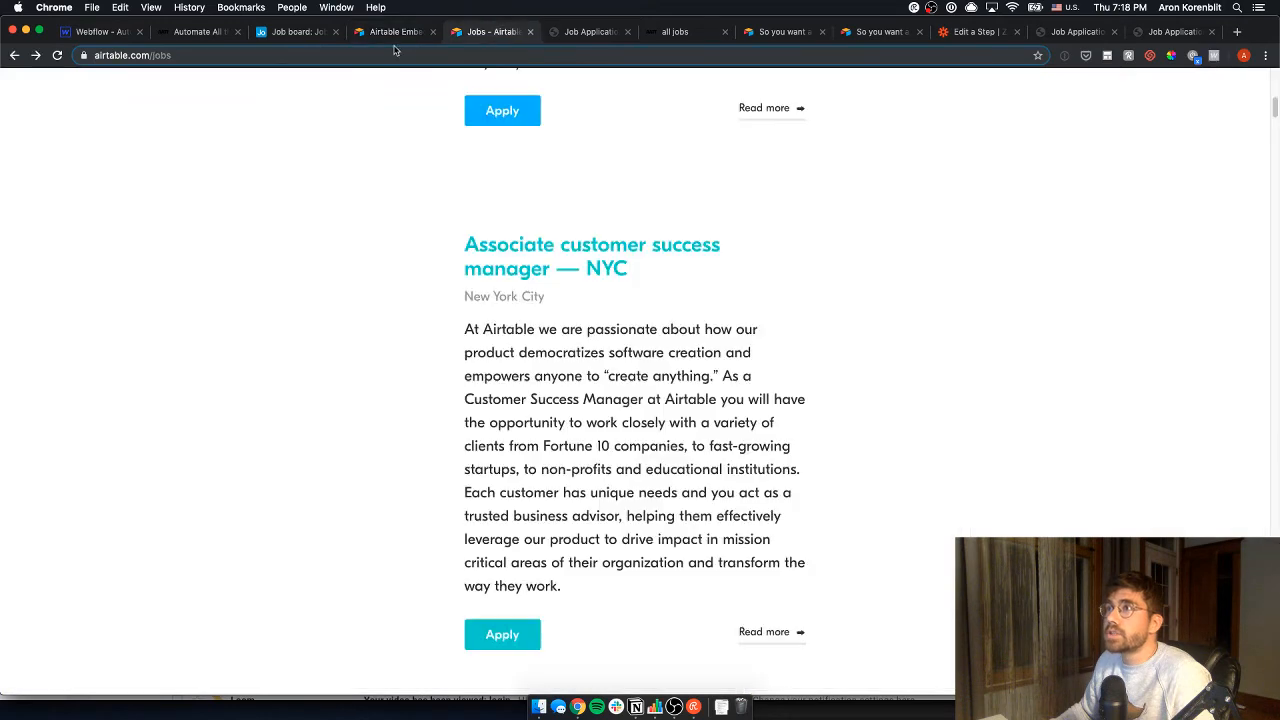
pyautogui.click(311, 35)
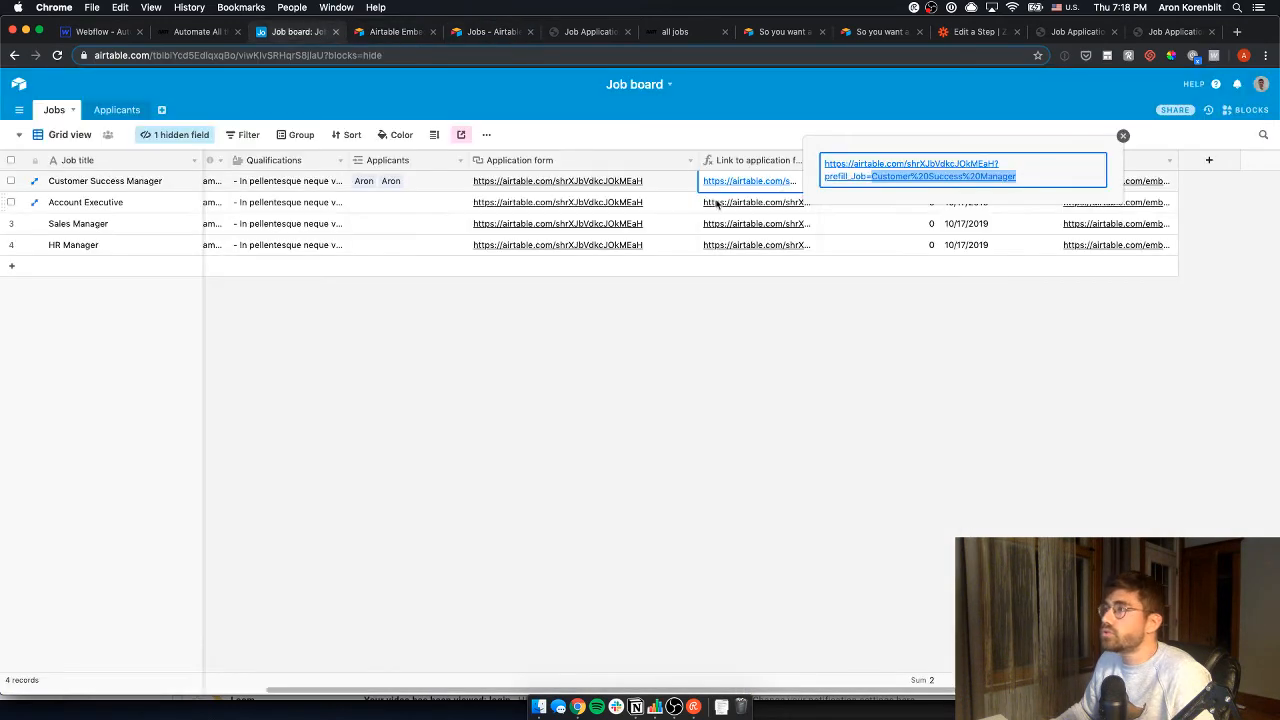
pyautogui.click(118, 204)
pyautogui.click(1135, 198)
pyautogui.hotkey('ctrl', 'shift', 'Tab')
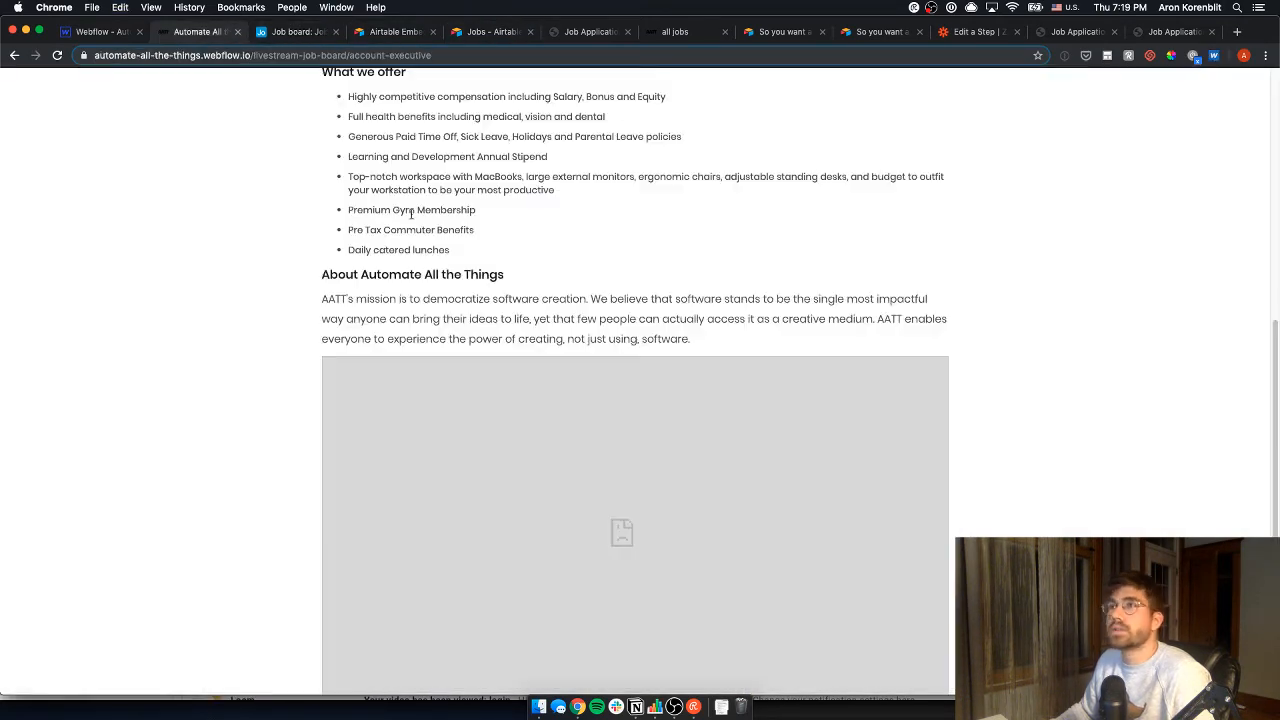
pyautogui.hotkey('ctrl', 'shift', 'Tab')
# - Replace the item's Embed Form URL with the Account Executive link, save, and republish the site
pyautogui.click(475, 588)
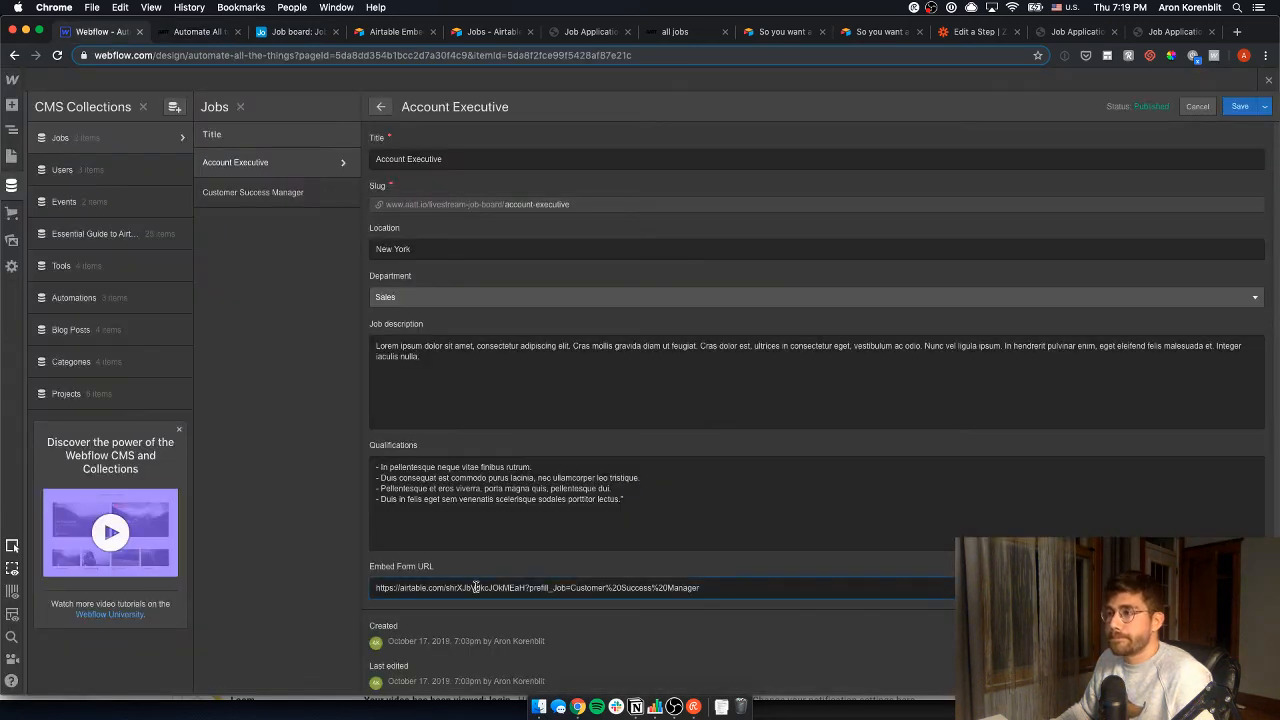
pyautogui.press('super+a')
pyautogui.click(1265, 105)
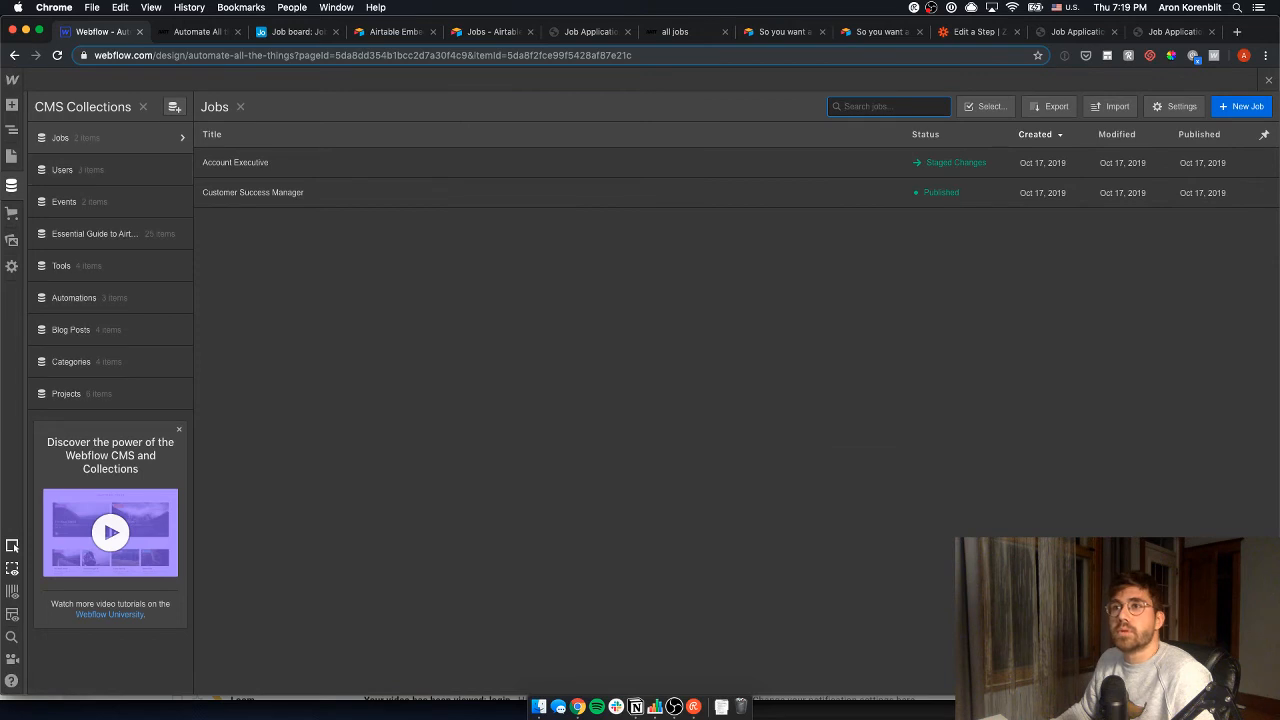
pyautogui.click(12, 156)
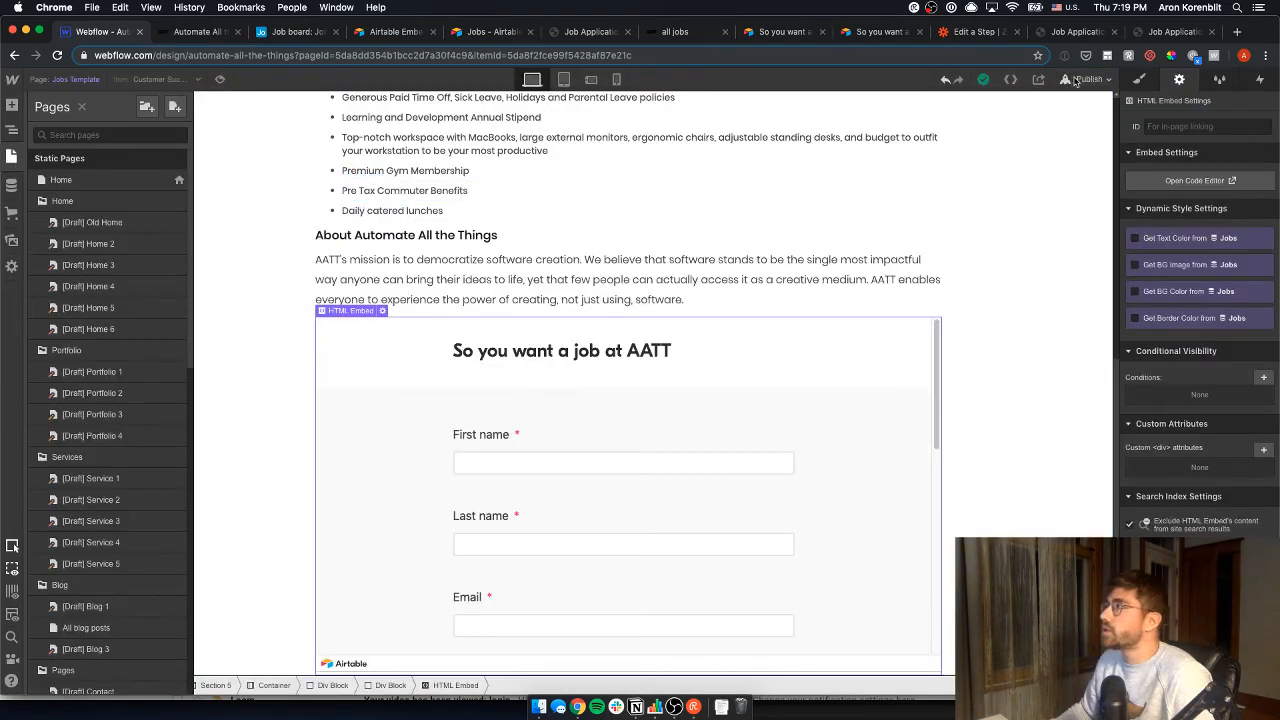
pyautogui.click(1090, 79)
pyautogui.click(1015, 213)
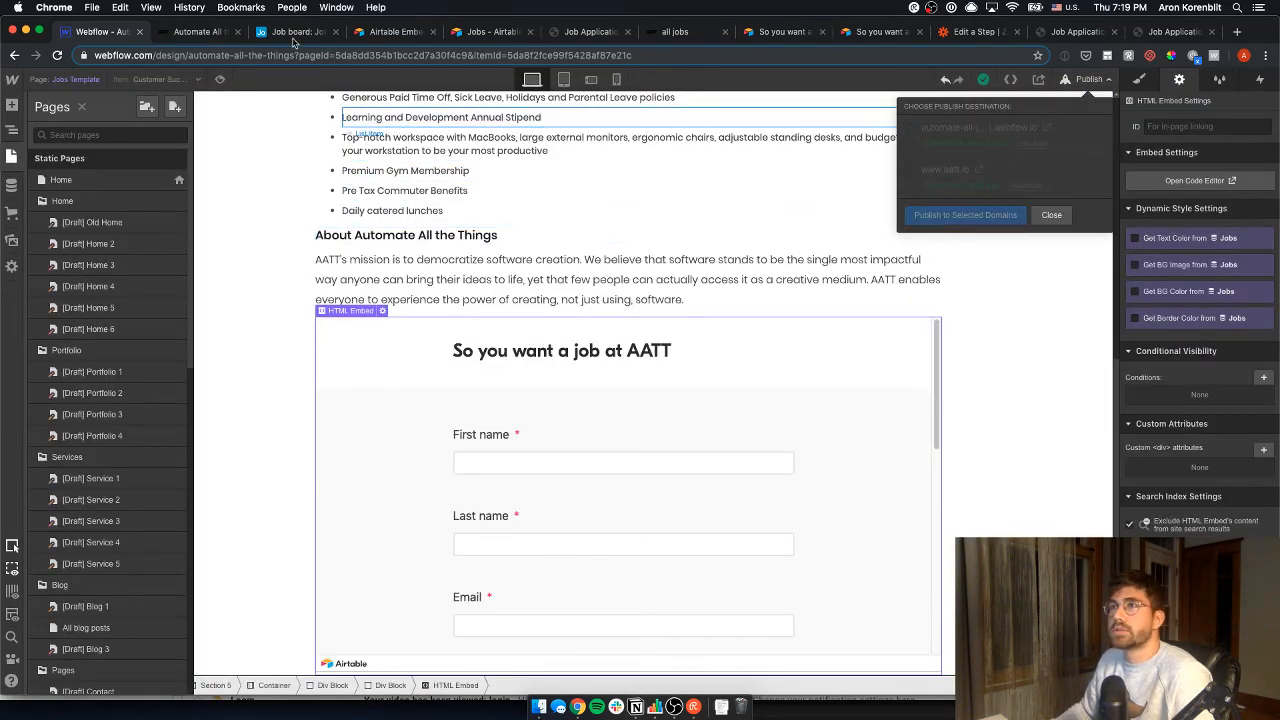
pyautogui.click(199, 32)
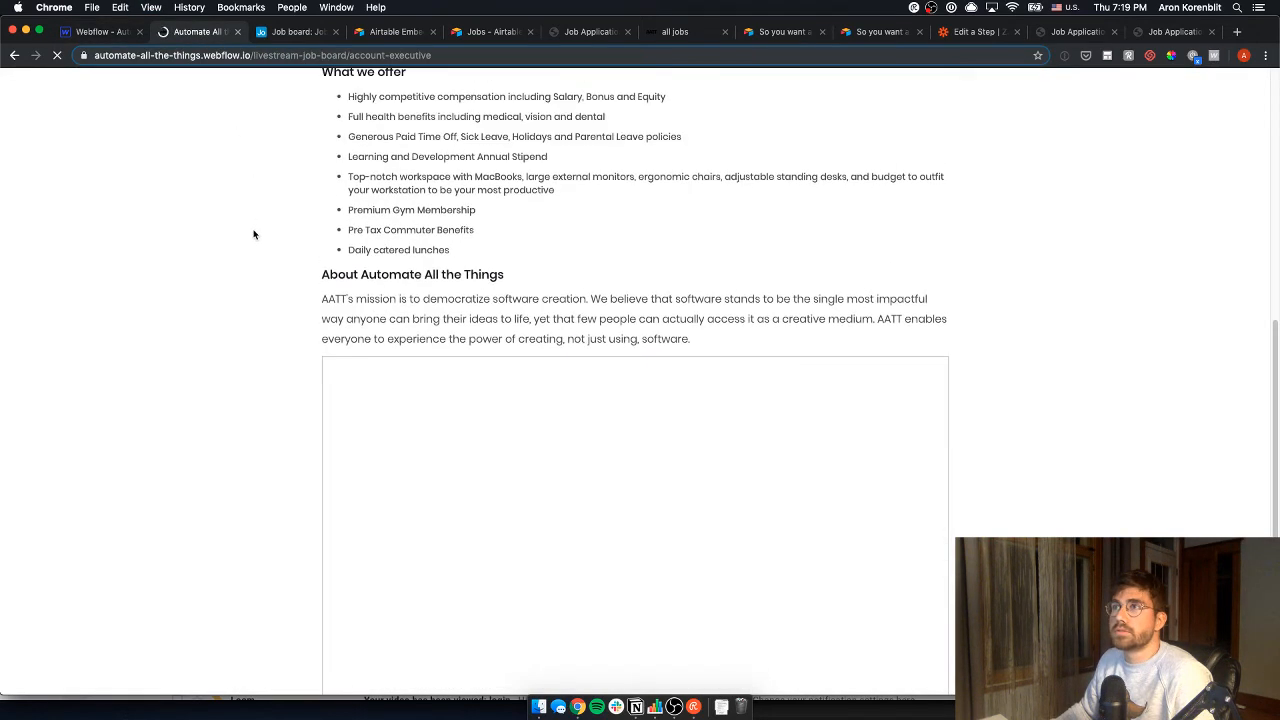
# - Confirm the live form's Job reads Account Executive and tick Specific Job Page in Notion
pyautogui.scroll(-1, 1213, 195)
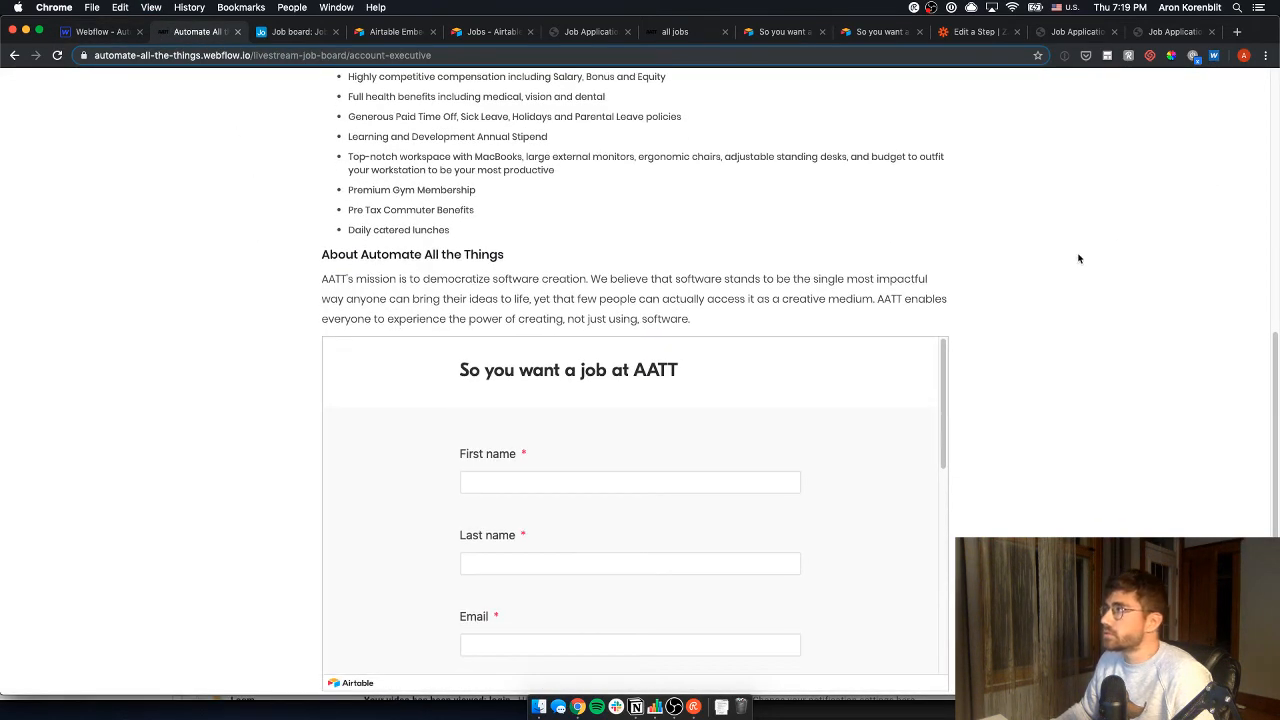
pyautogui.moveTo(946, 364); pyautogui.dragTo(940, 545)
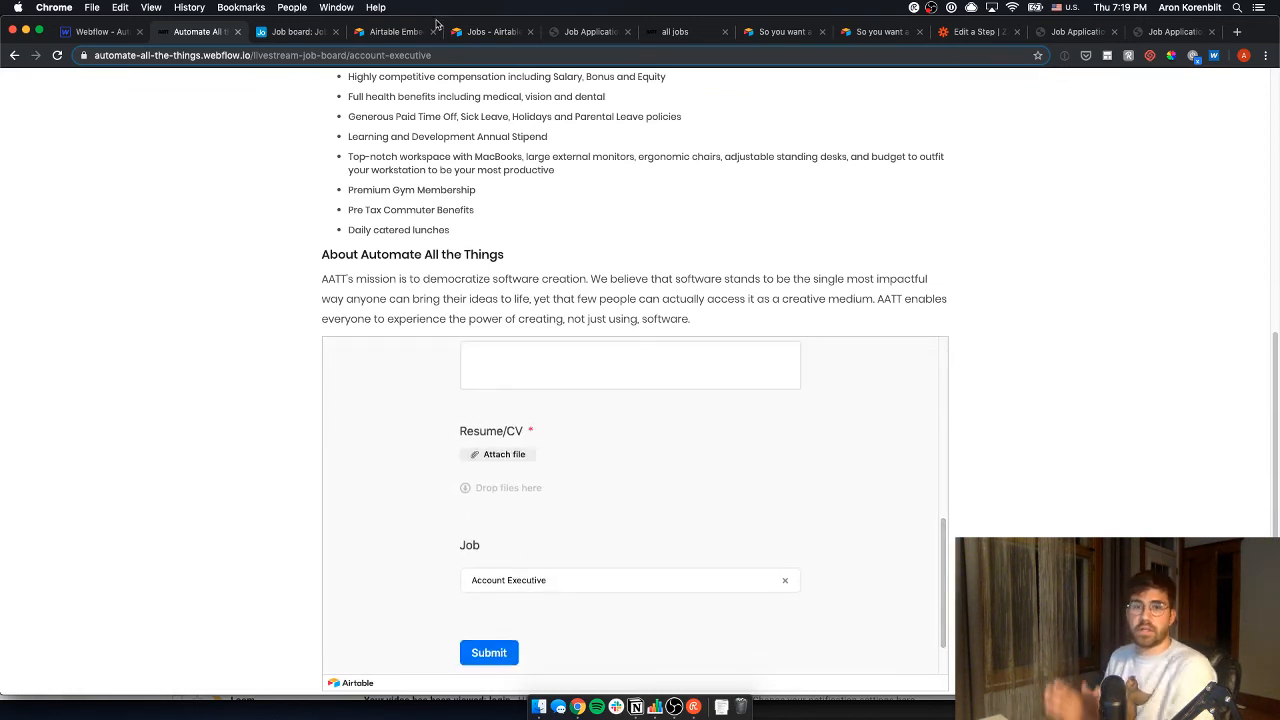
pyautogui.click(635, 707)
pyautogui.click(386, 473)
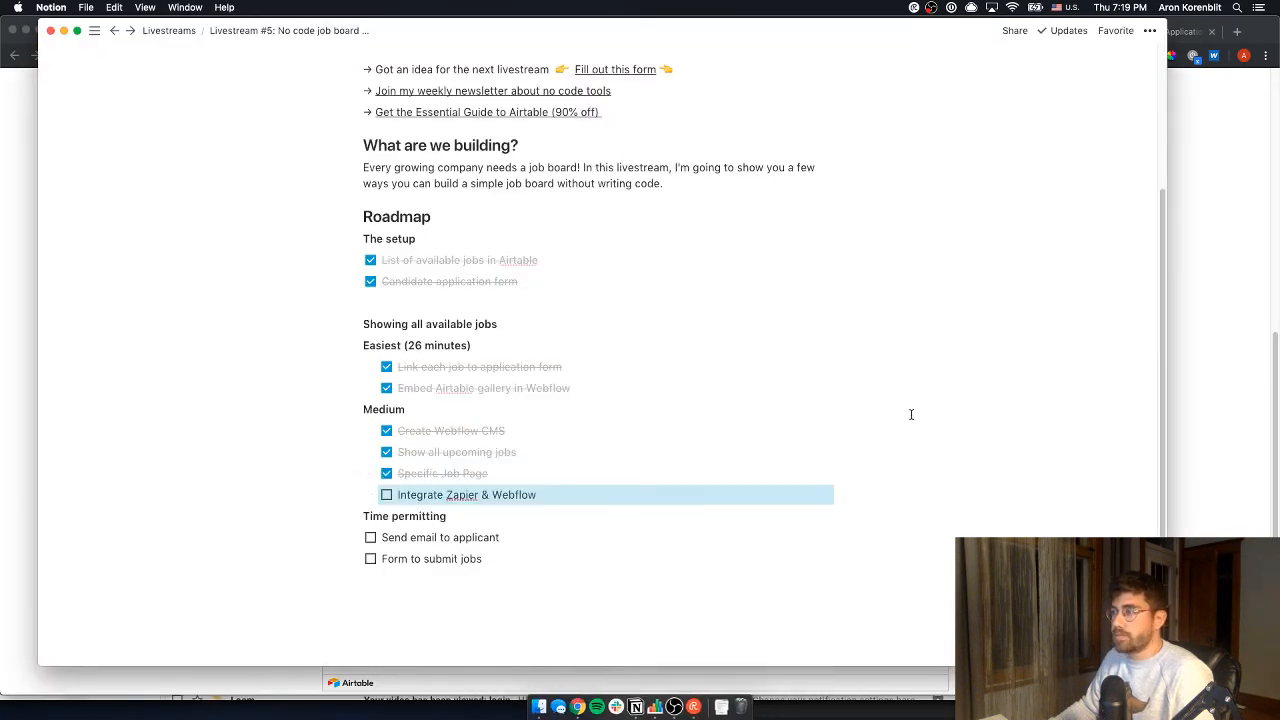
pyautogui.press('super+Tab')
pyautogui.scroll(5, 652, 293)
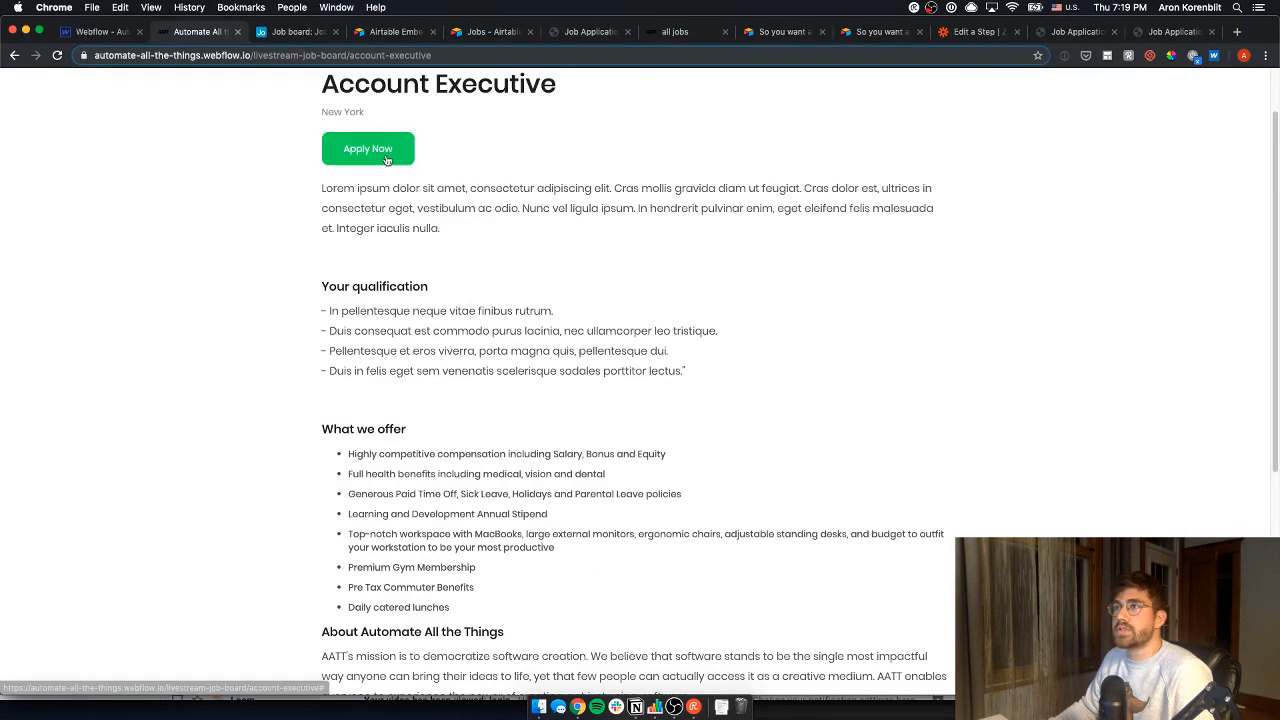
pyautogui.scroll(2, 395, 160)
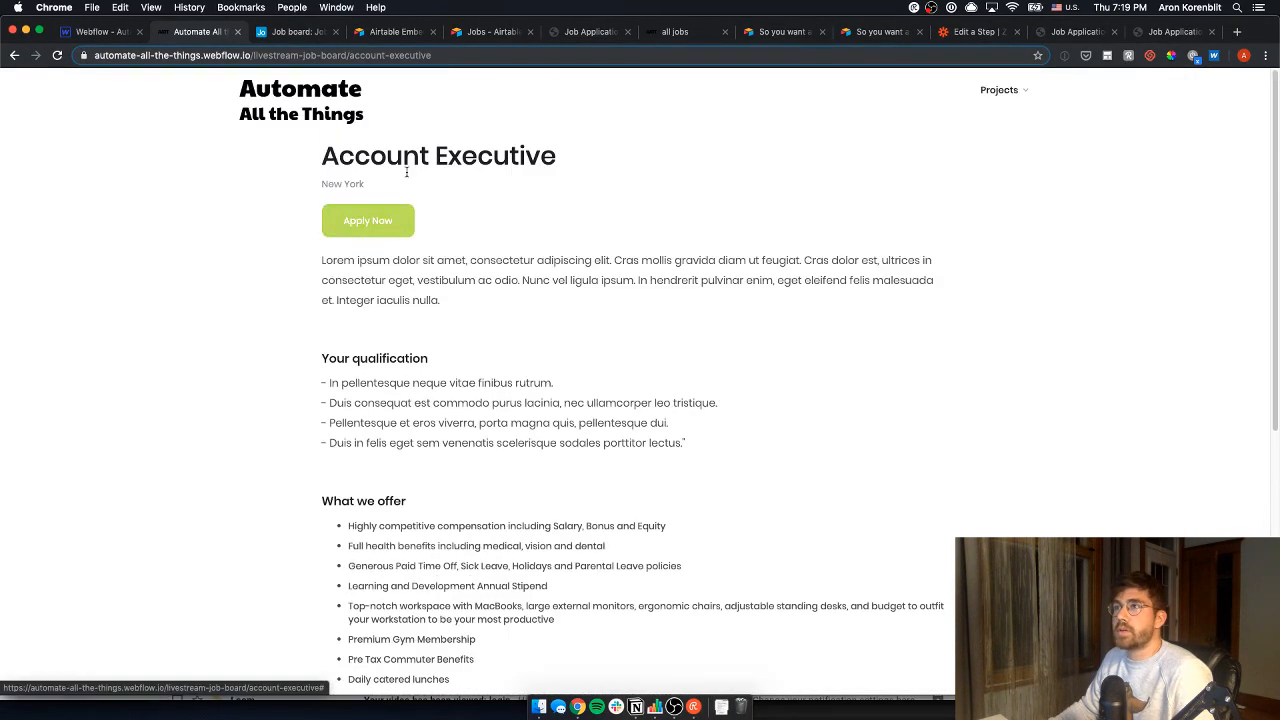
pyautogui.click(115, 33)
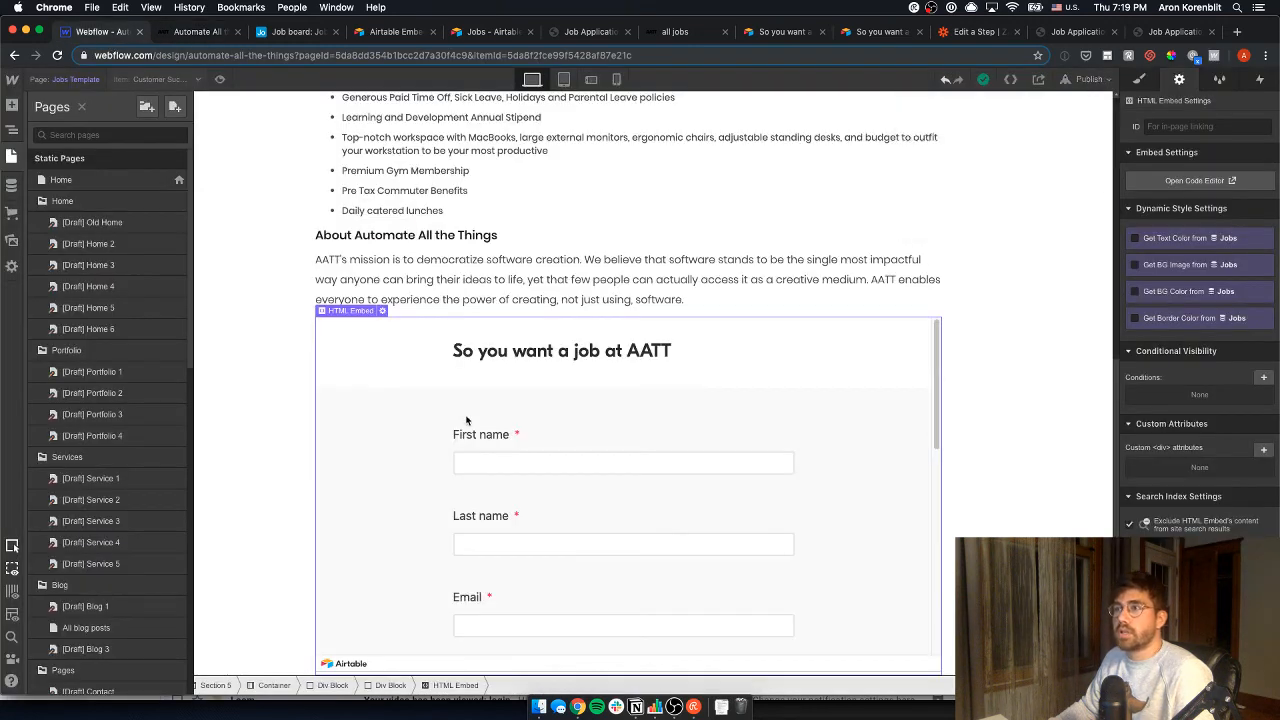
# - Give the HTML Embed the ID form
pyautogui.click(1182, 126)
pyautogui.write('#fo')
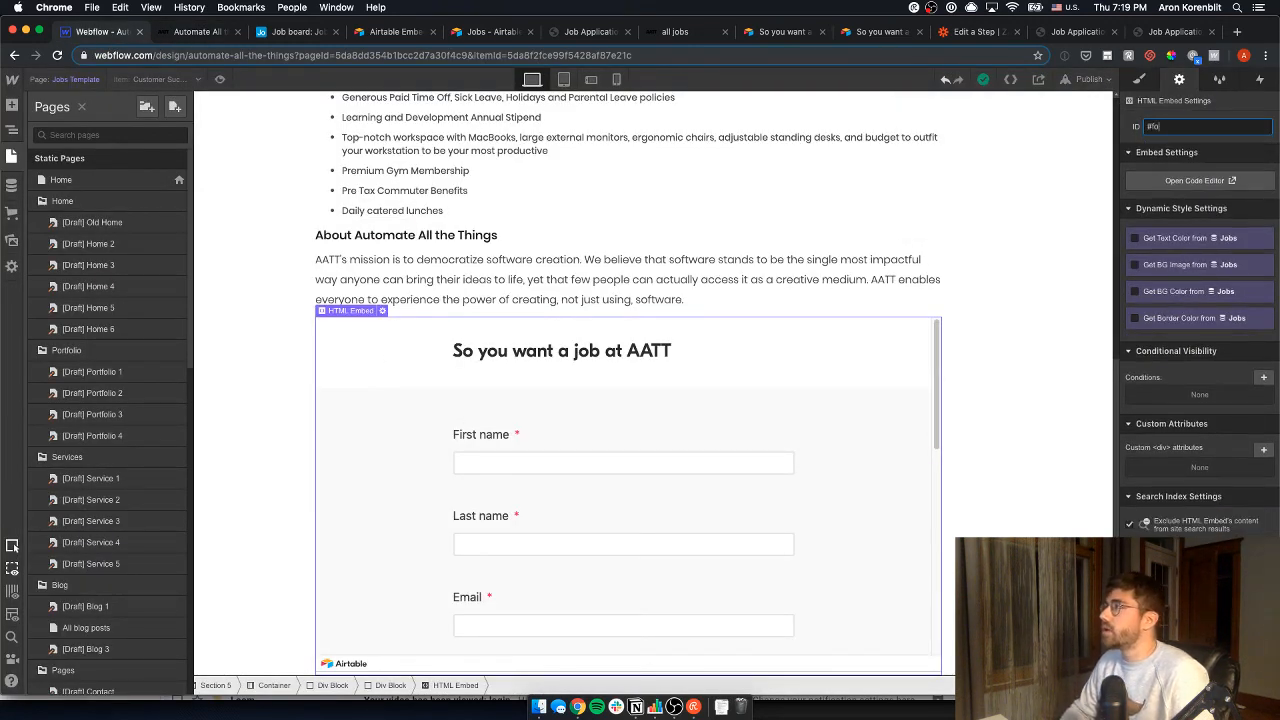
pyautogui.write('r')
pyautogui.press('BackSpace')
pyautogui.press('BackSpace')
pyautogui.press('BackSpace')
pyautogui.press('BackSpace')
pyautogui.write('form')
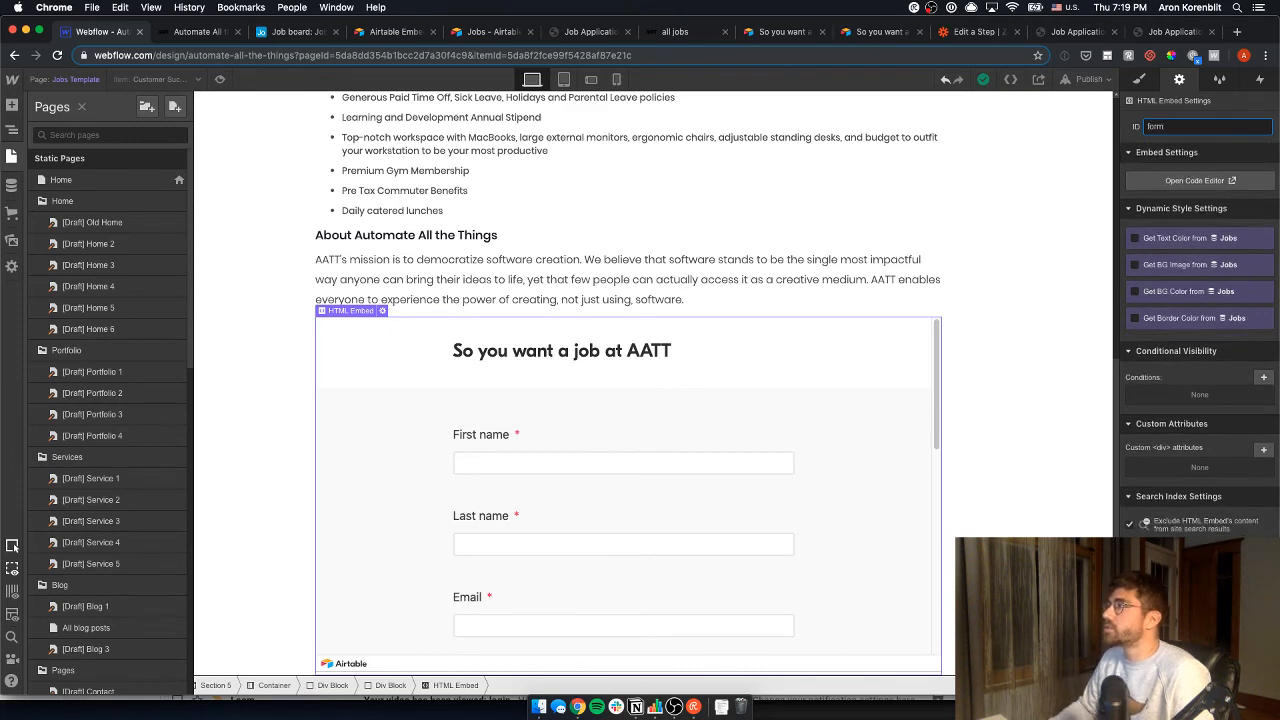
# - Link the Apply Now button to the form page section
pyautogui.click(880, 211)
pyautogui.scroll(5, 362, 205)
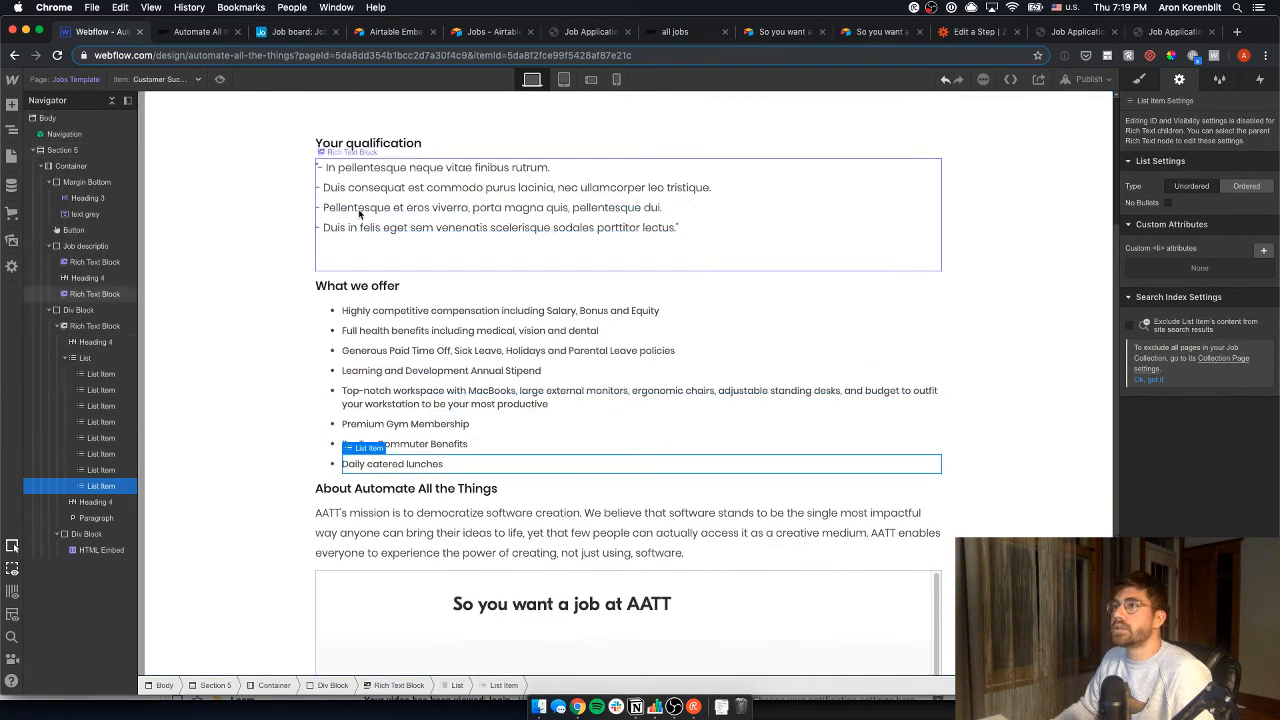
pyautogui.click(361, 108)
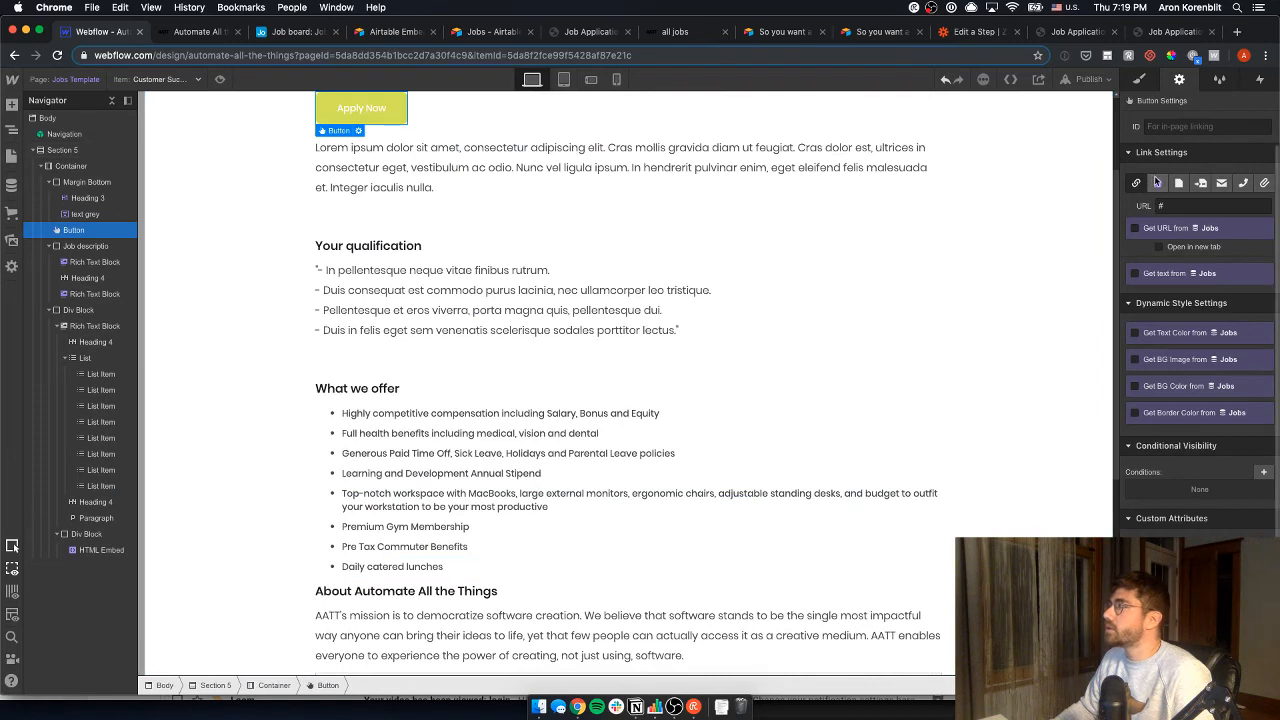
pyautogui.click(1200, 183)
pyautogui.click(1213, 206)
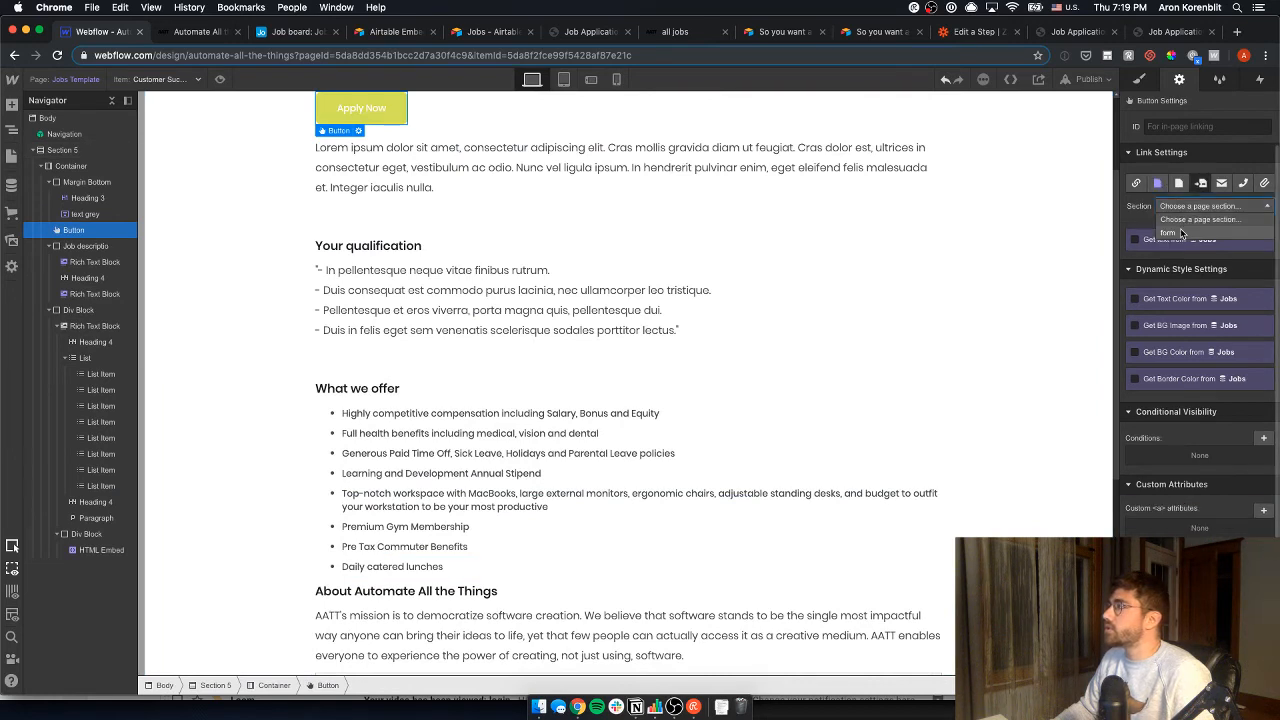
pyautogui.click(1182, 228)
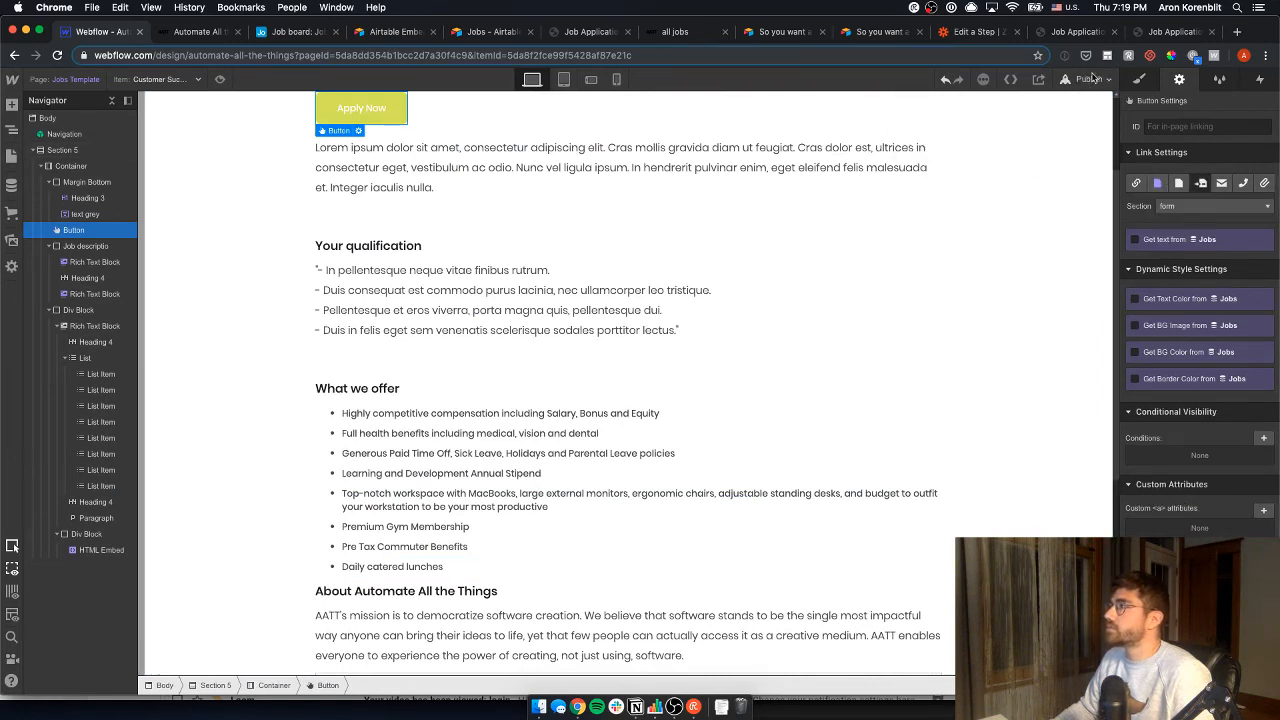
# - Publish the updated site and reload the live Account Executive page
pyautogui.click(1089, 79)
pyautogui.click(993, 213)
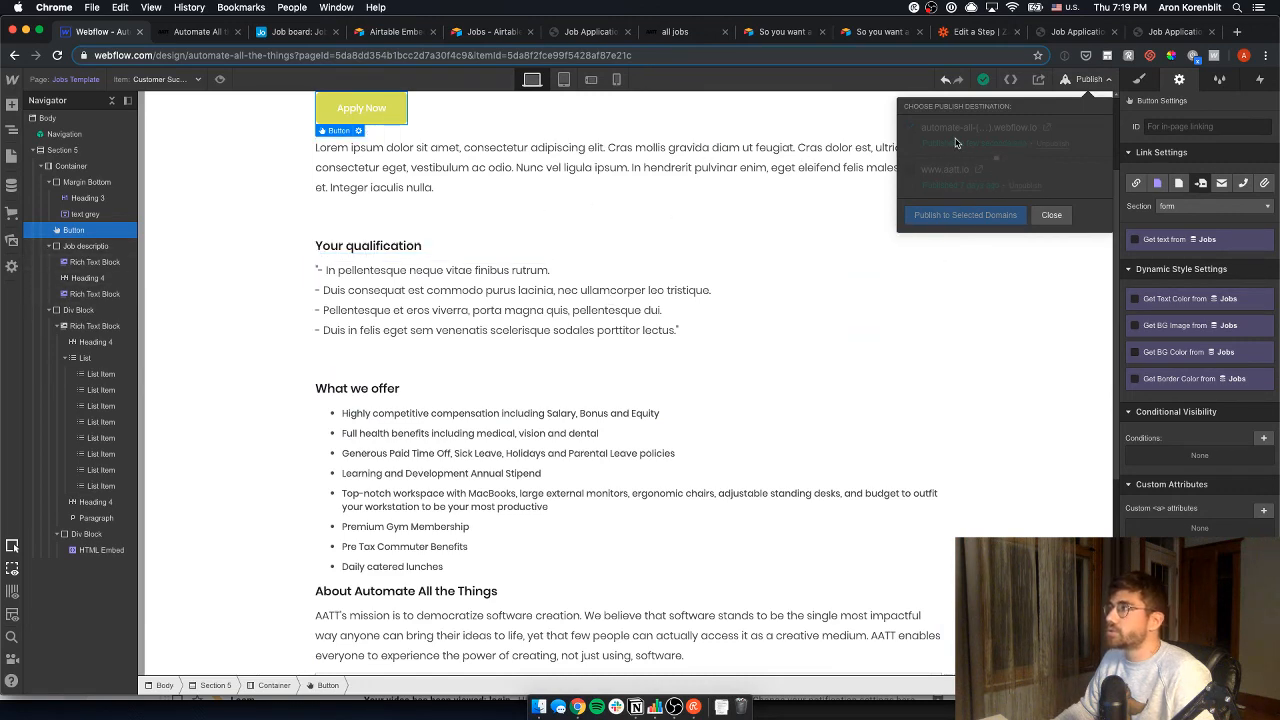
pyautogui.click(162, 38)
pyautogui.press('super+r')
pyautogui.press('Return')
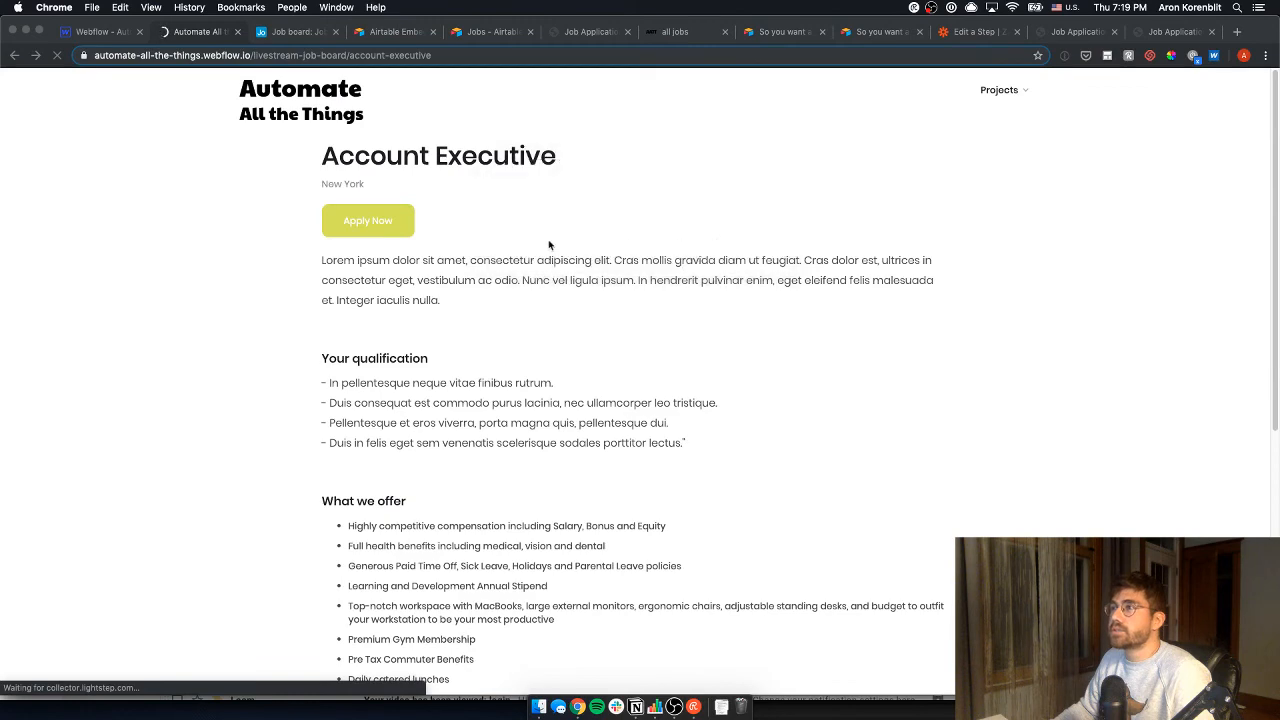
# - Test that Apply Now jumps the live page down to the embedded form at #form
pyautogui.click(370, 224)
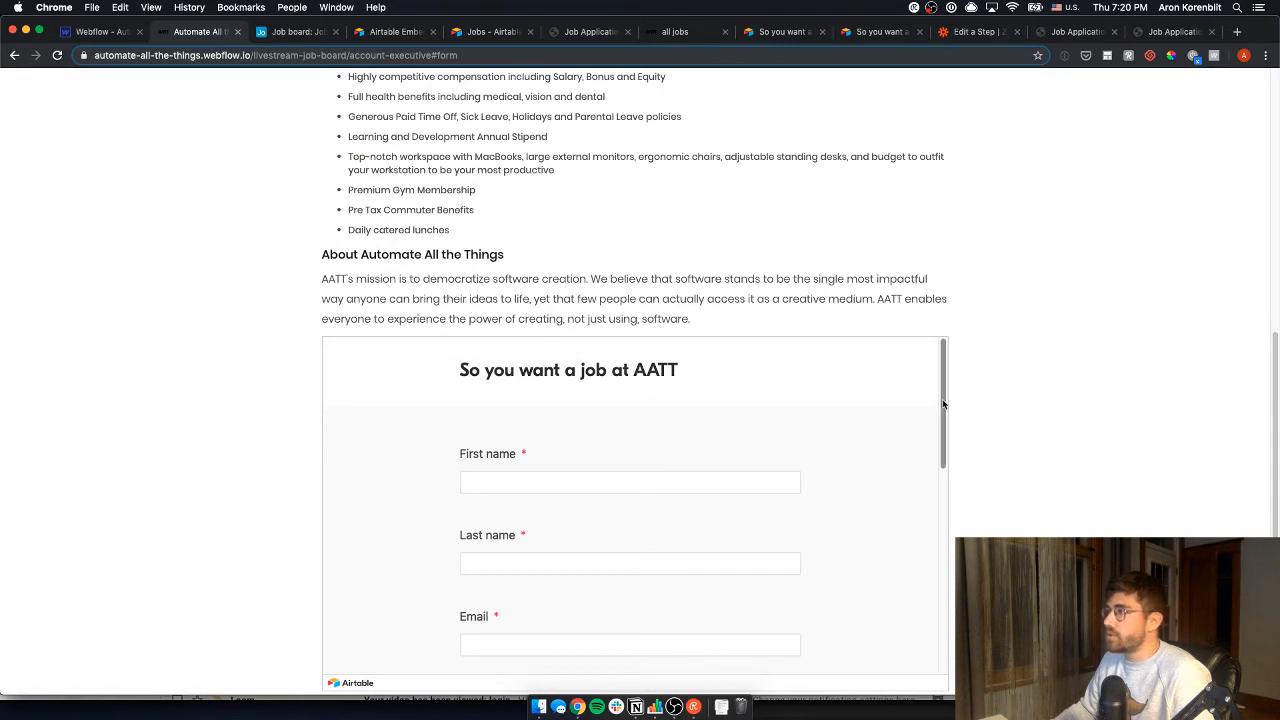
pyautogui.moveTo(942, 400); pyautogui.dragTo(951, 458)
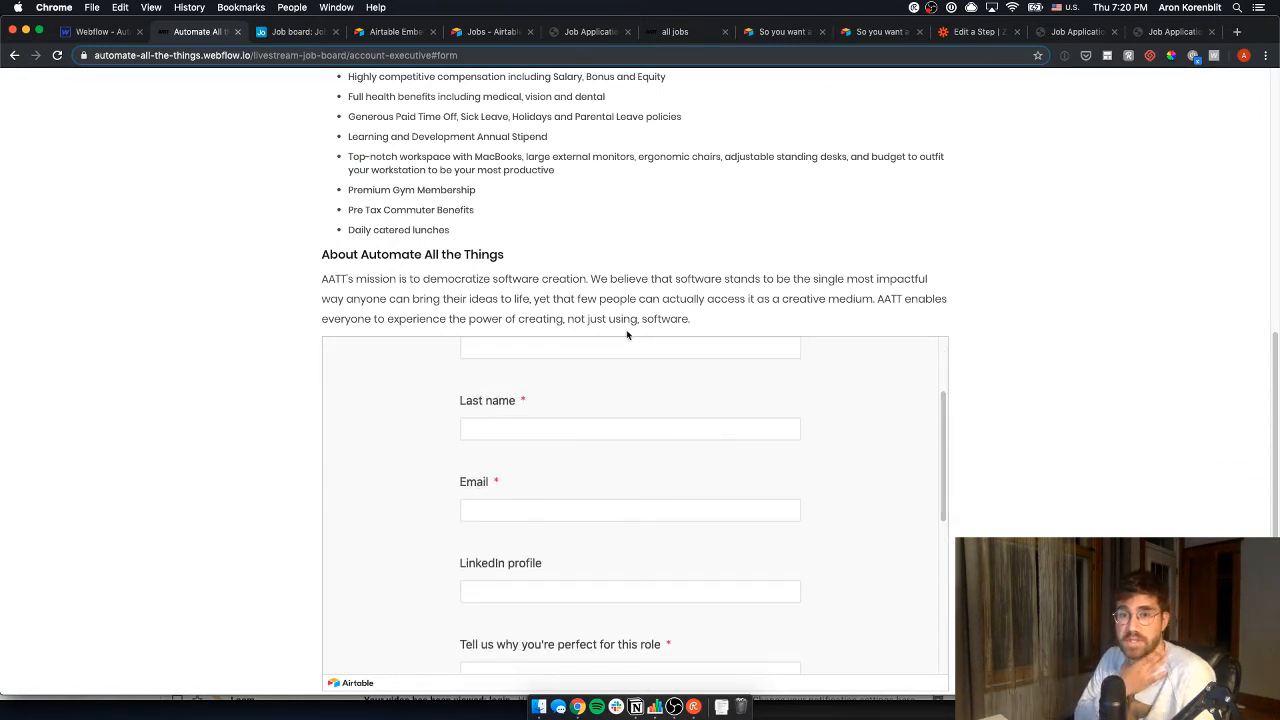
pyautogui.press('super+Tab')
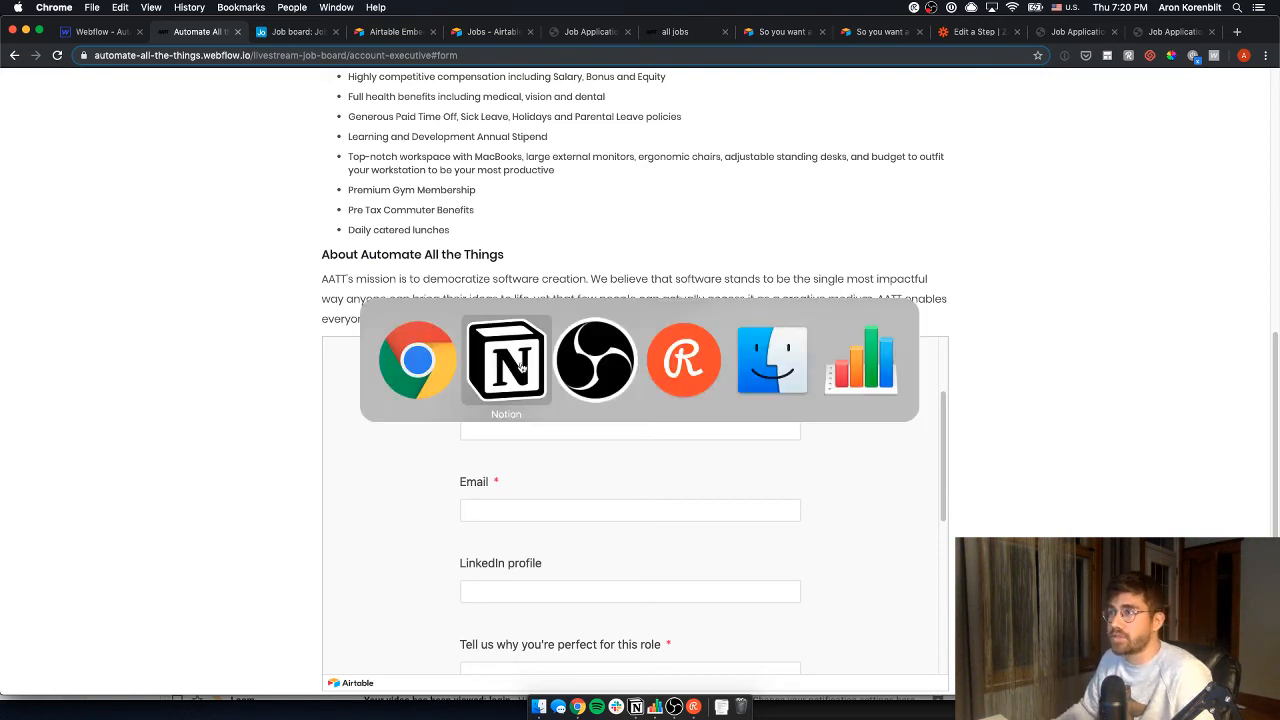
# - Rename the roadmap task 'Integrate Zapier & Webflow' to 'Send new job postings from Airtable to Webflow with Zapier'
pyautogui.click(463, 494)
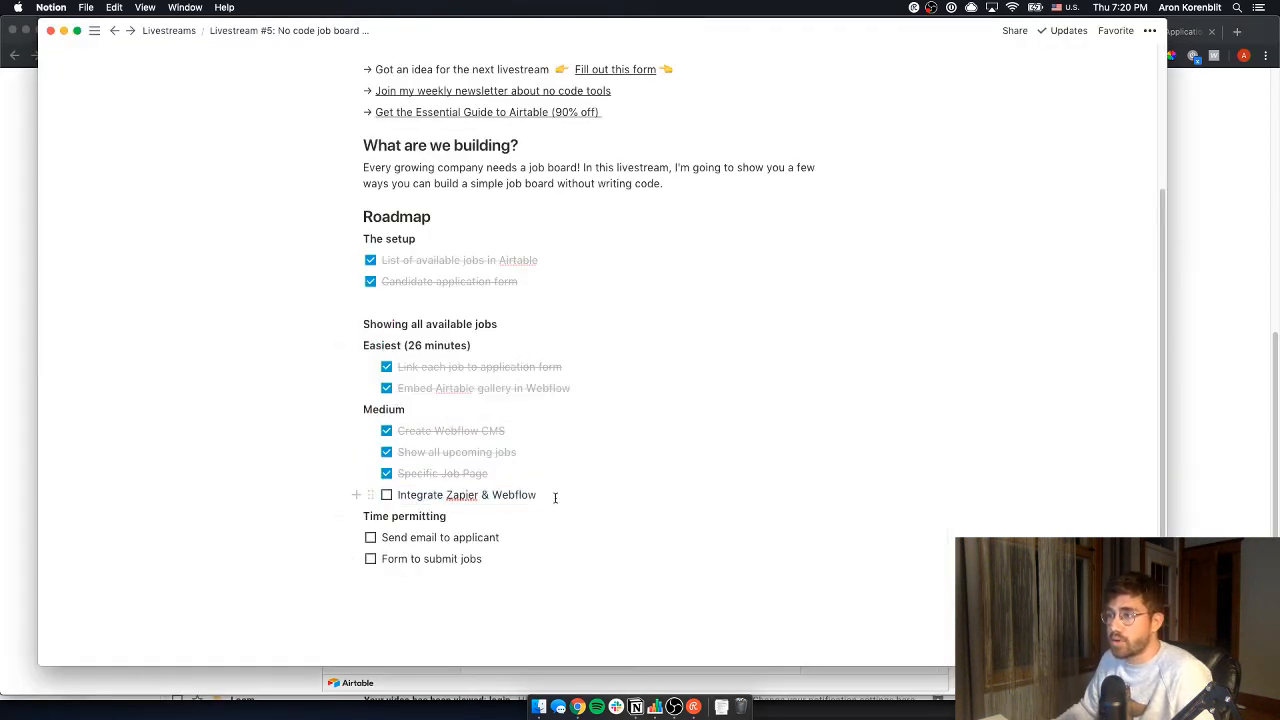
pyautogui.moveTo(555, 497); pyautogui.dragTo(398, 494)
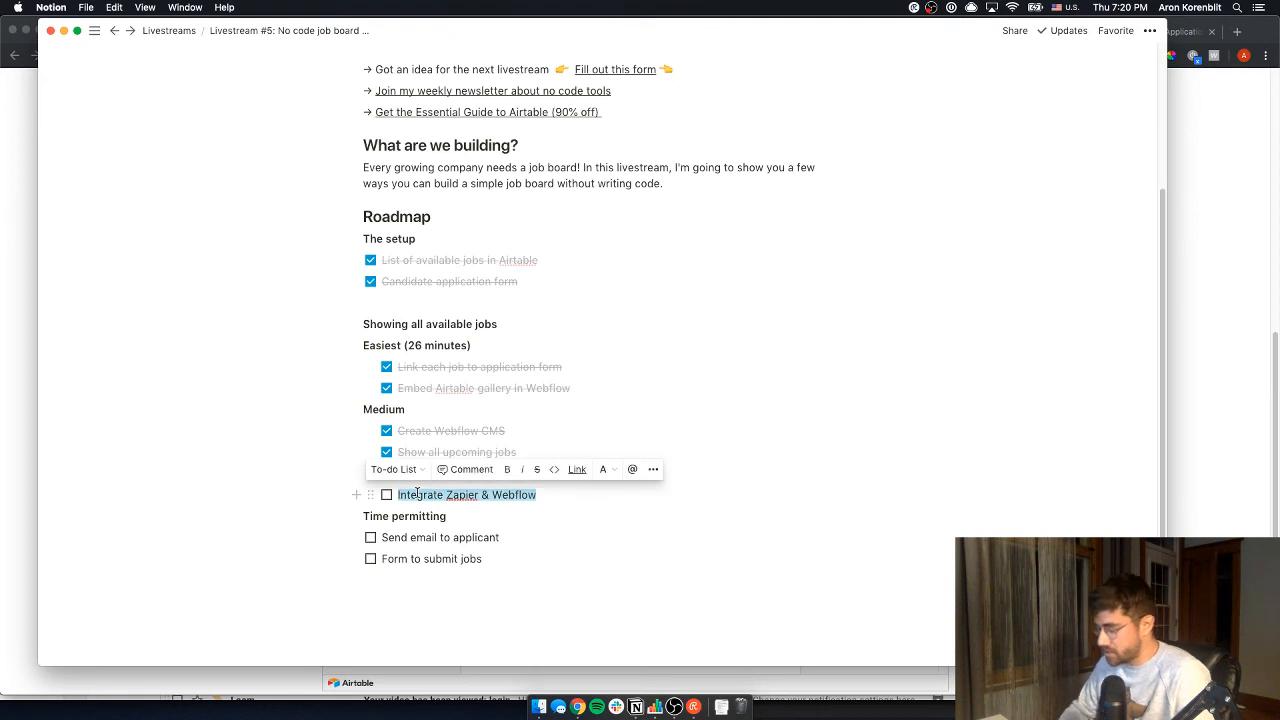
pyautogui.write('Send new job pos')
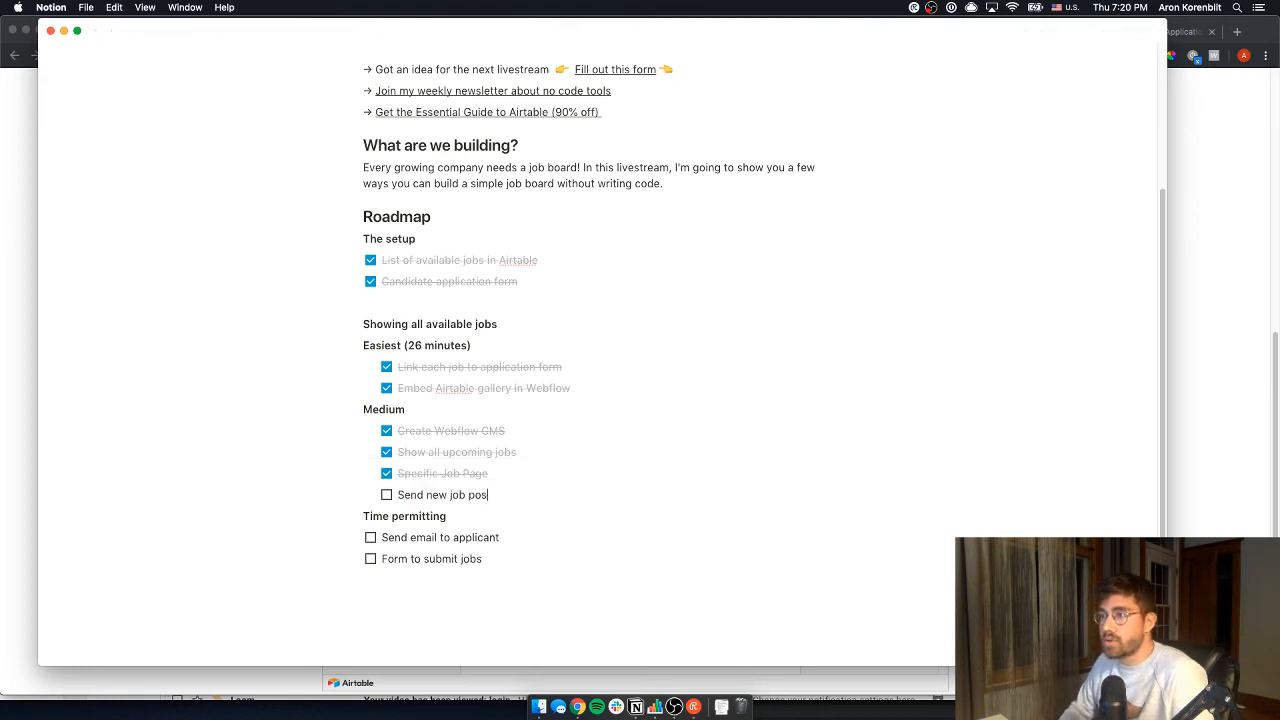
pyautogui.write('tings from ')
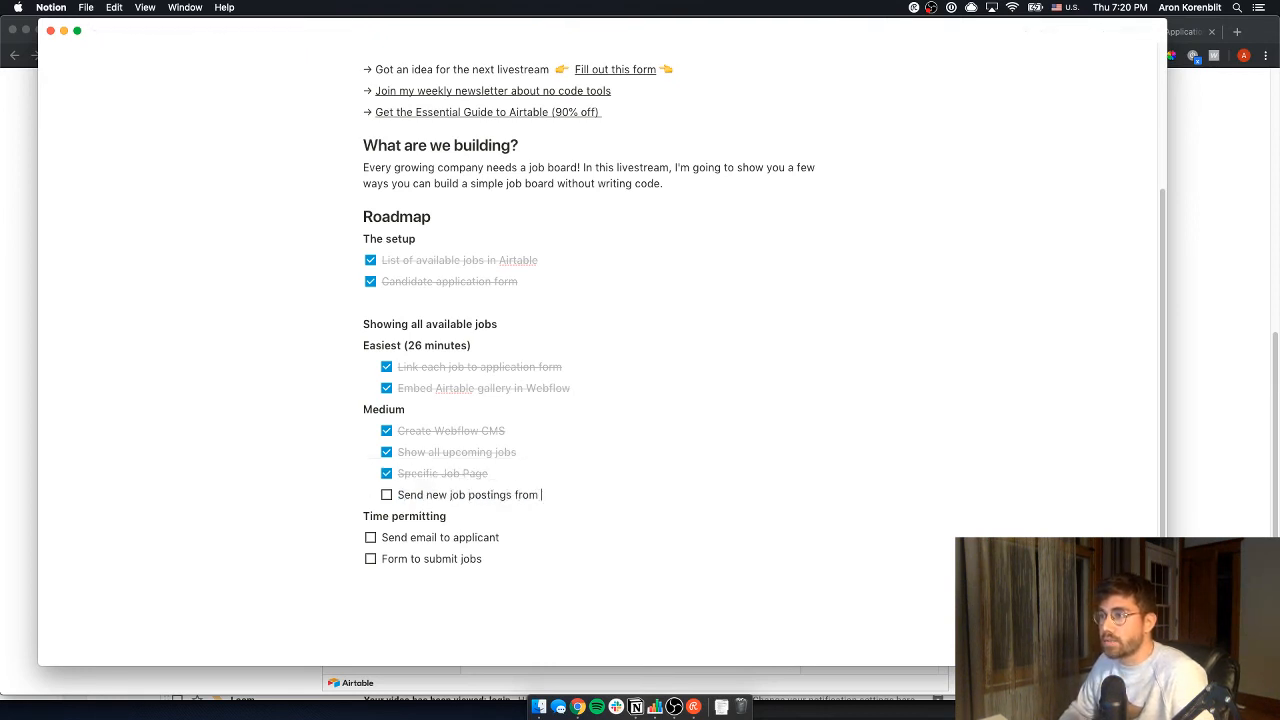
pyautogui.write('Airtable to Webflow with Zapier')
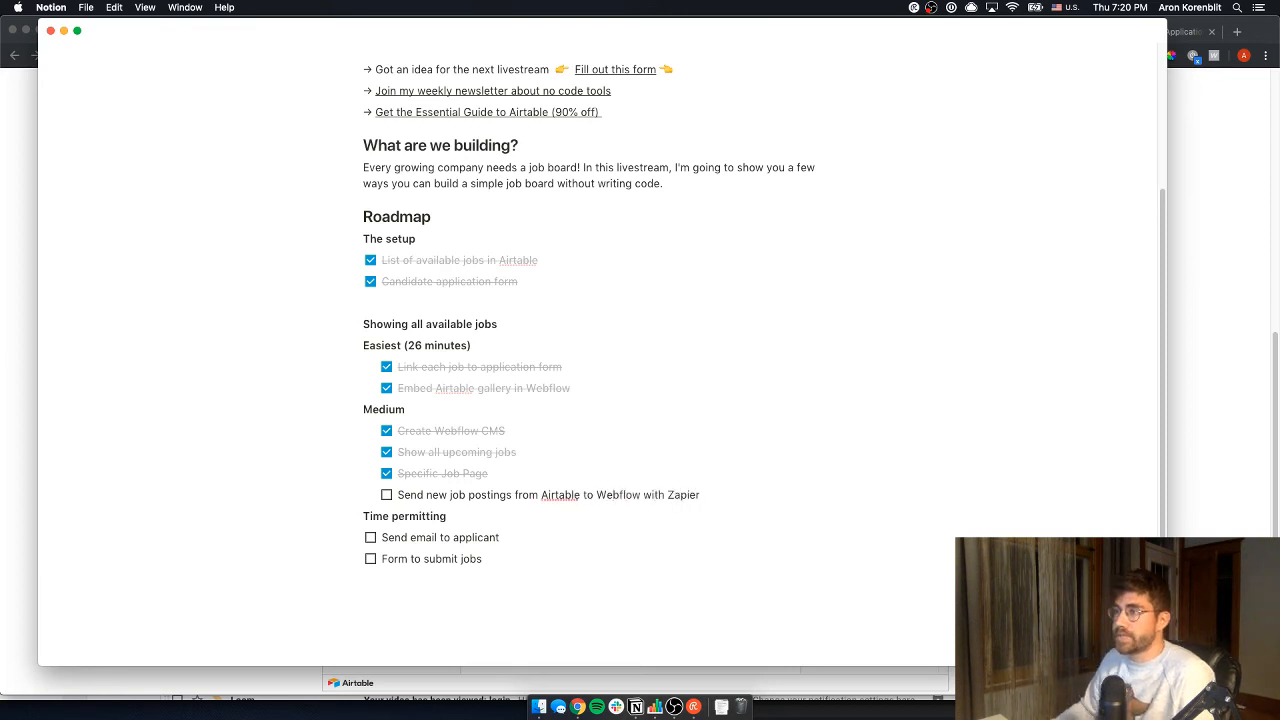
pyautogui.click(1186, 445)
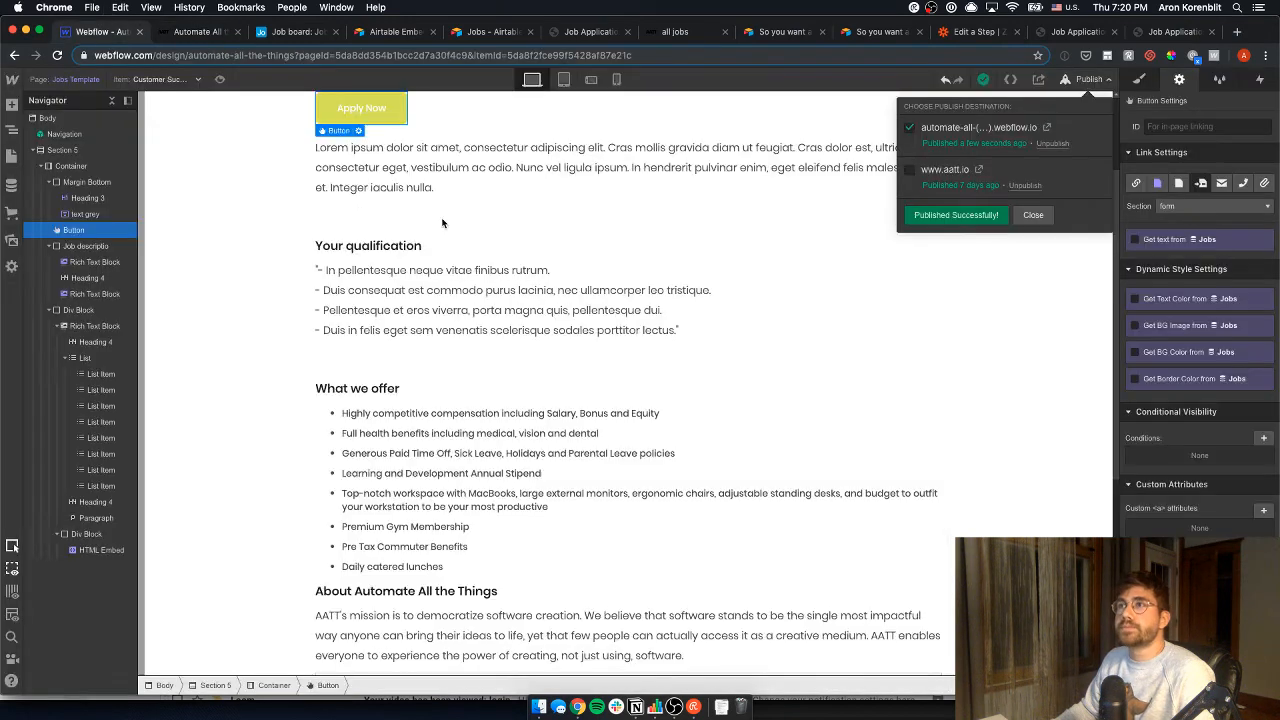
# - Look over the Webflow Jobs Template, then return to the new Zapier zap awaiting its trigger
pyautogui.click(113, 34)
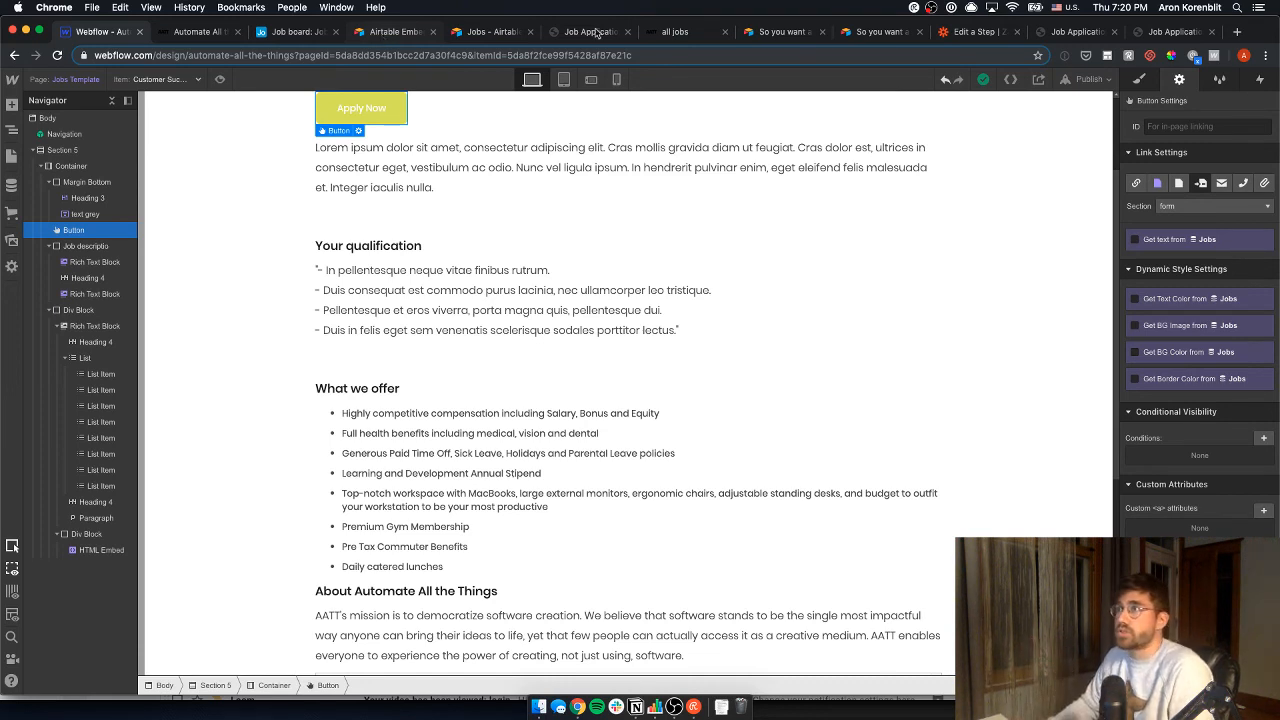
pyautogui.click(976, 32)
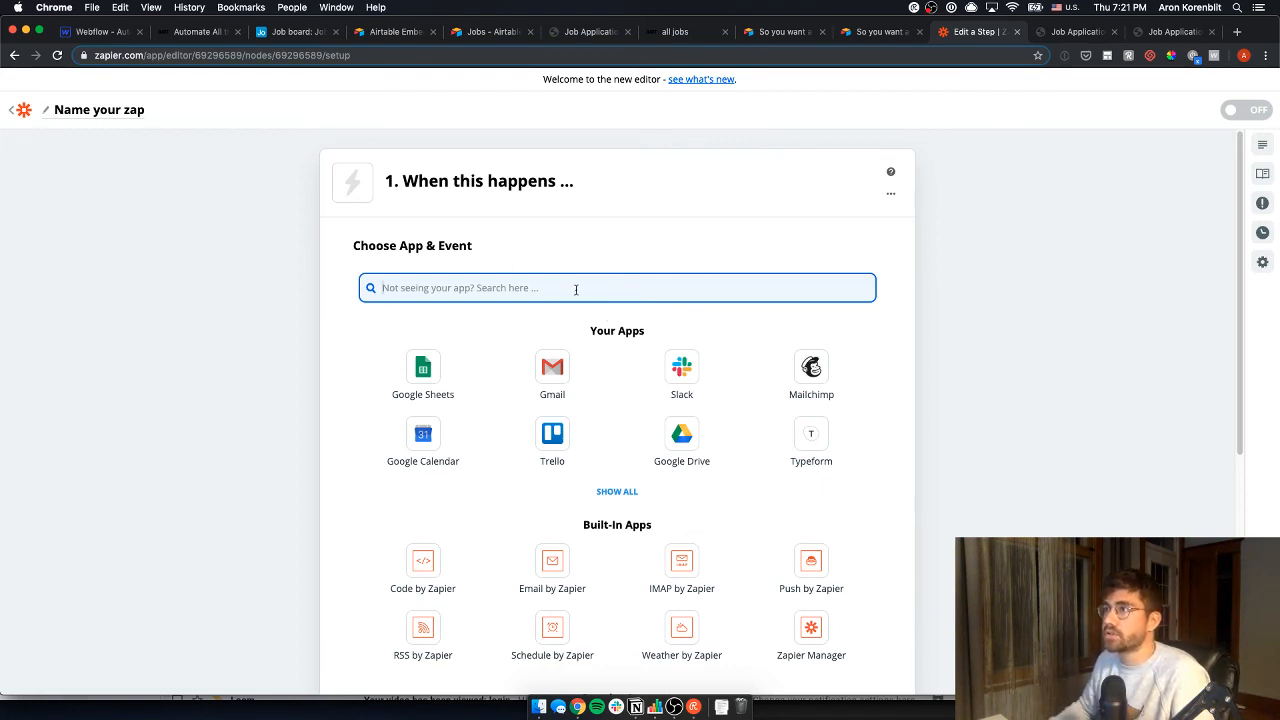
# - Set the trigger to Airtable's New Record event using the personal Airtable account
pyautogui.write('airtable')
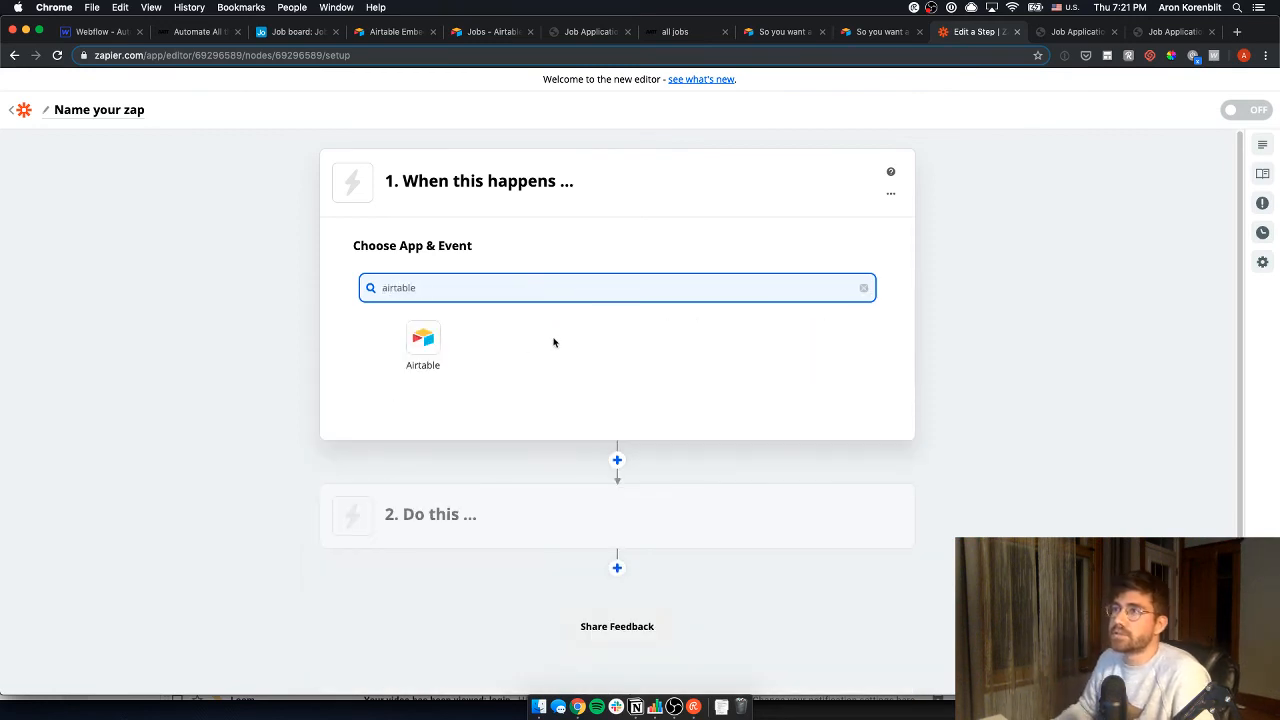
pyautogui.click(445, 346)
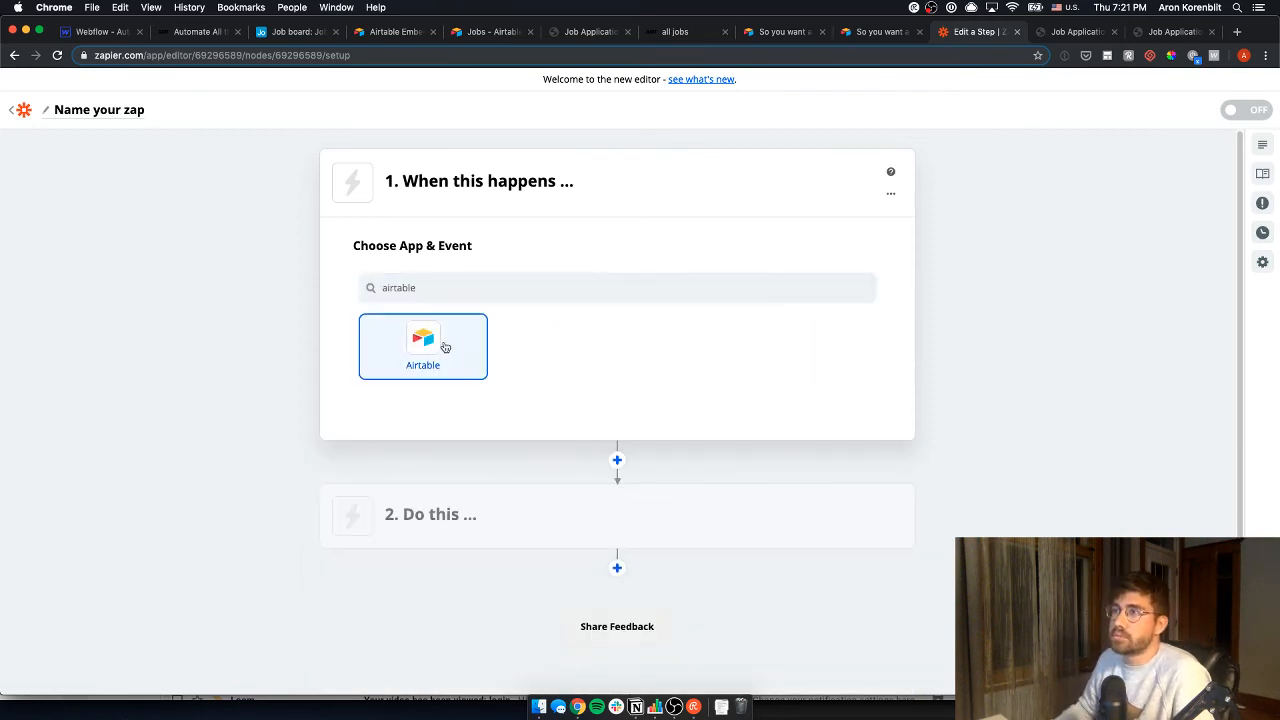
pyautogui.click(479, 364)
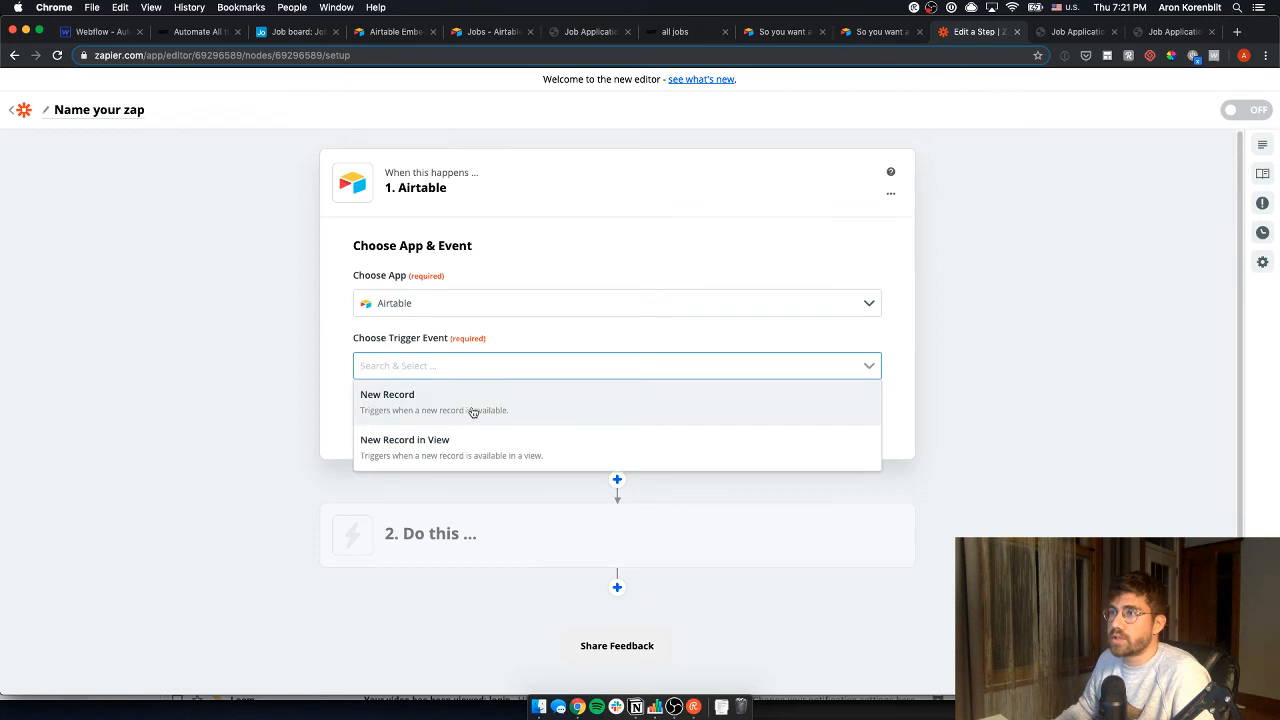
pyautogui.click(472, 410)
pyautogui.click(492, 407)
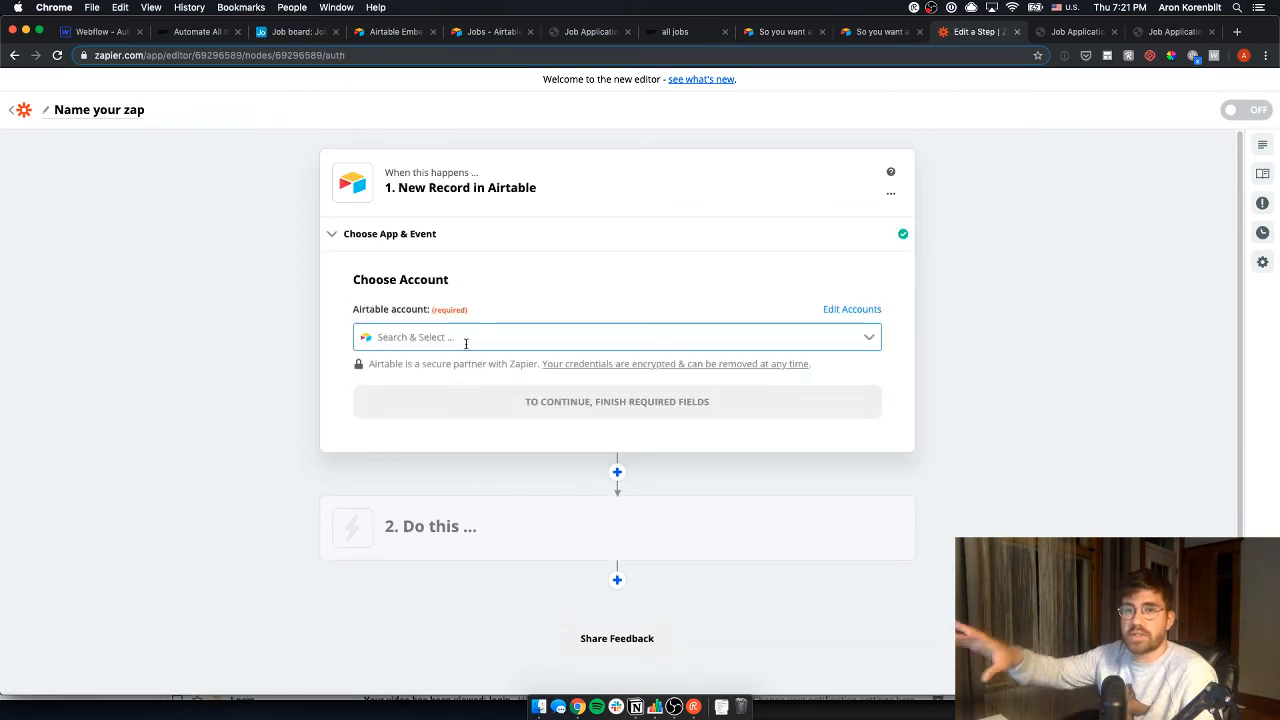
pyautogui.click(465, 343)
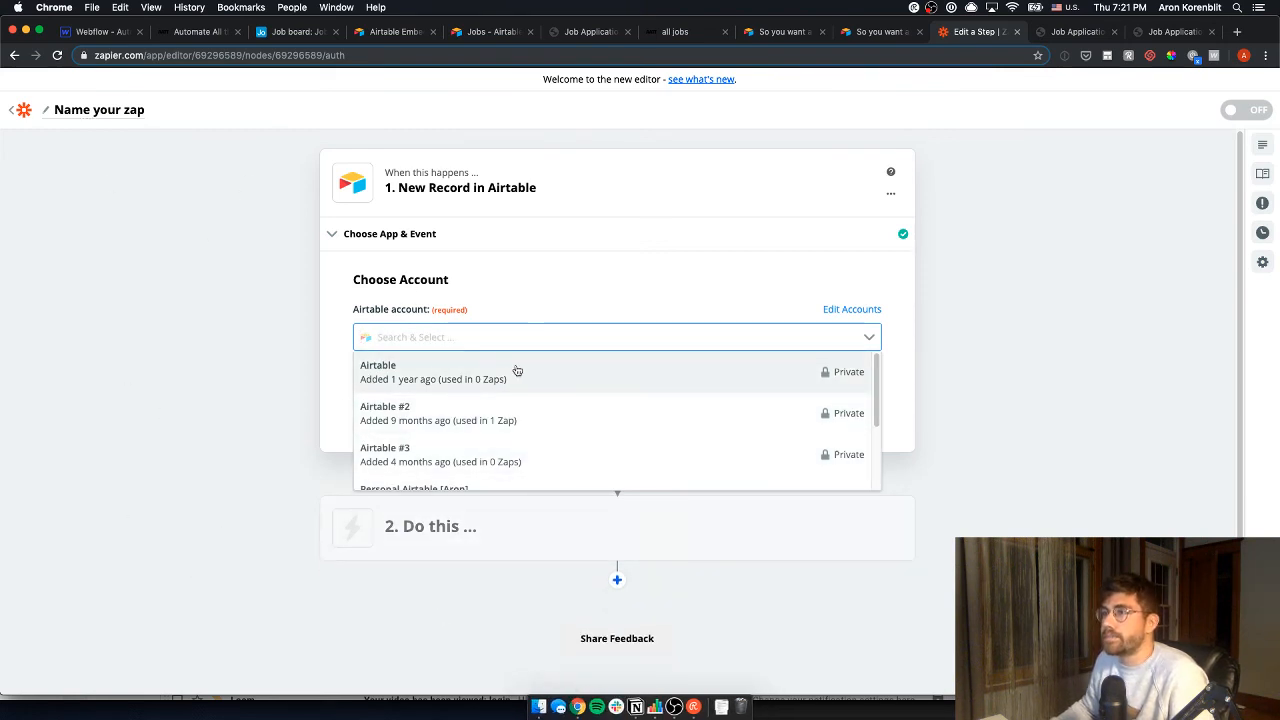
pyautogui.scroll(-2, 534, 400)
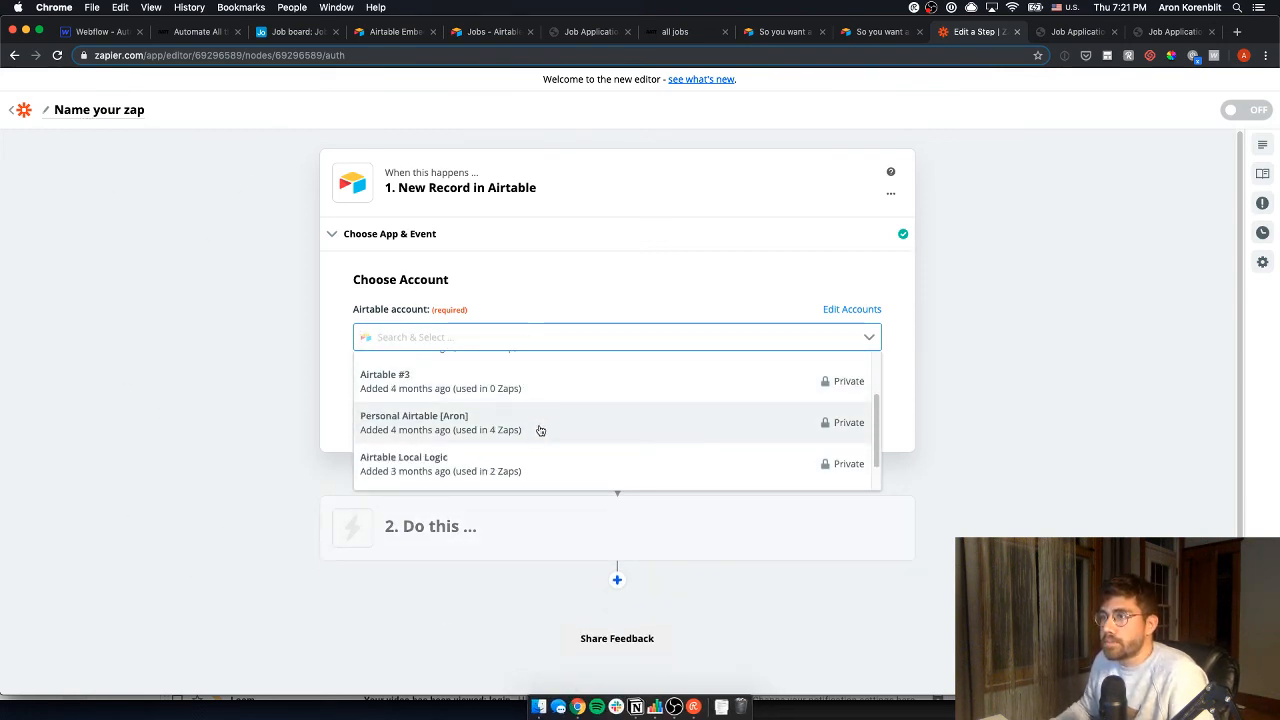
pyautogui.click(537, 422)
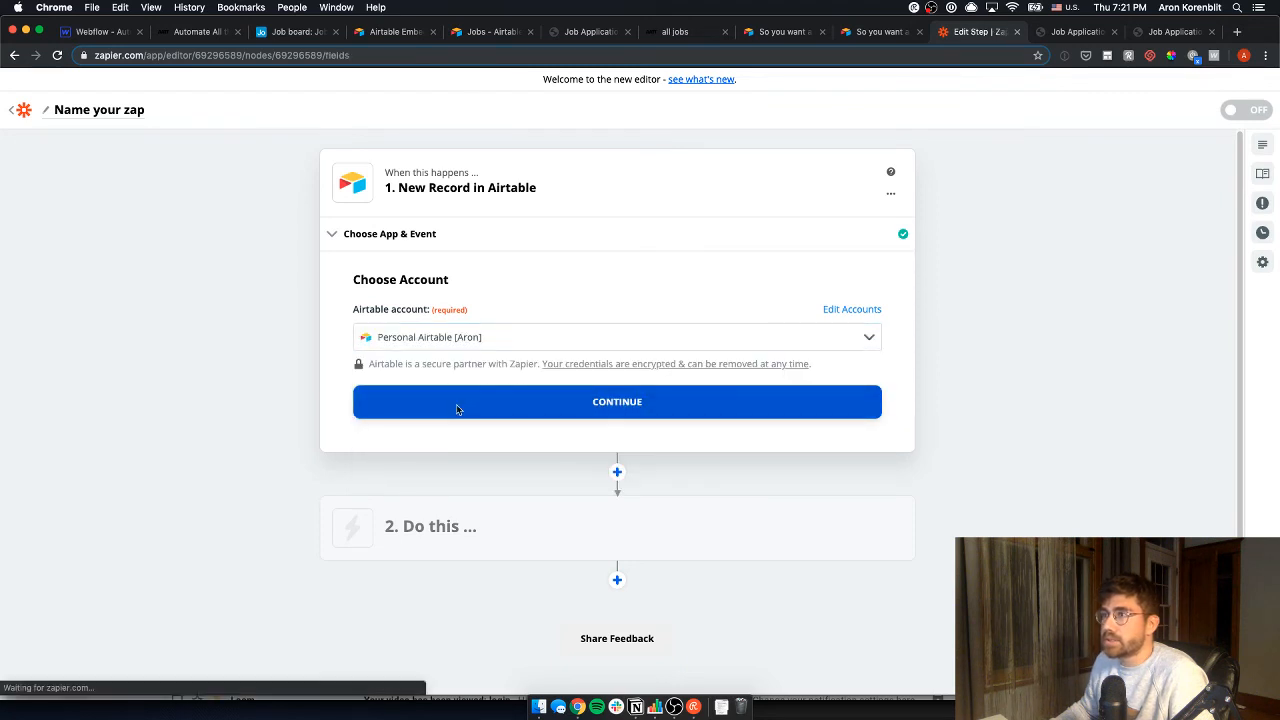
pyautogui.click(457, 405)
# - Point the trigger at the Job board base's Jobs table and test it to pull sample records
pyautogui.click(439, 364)
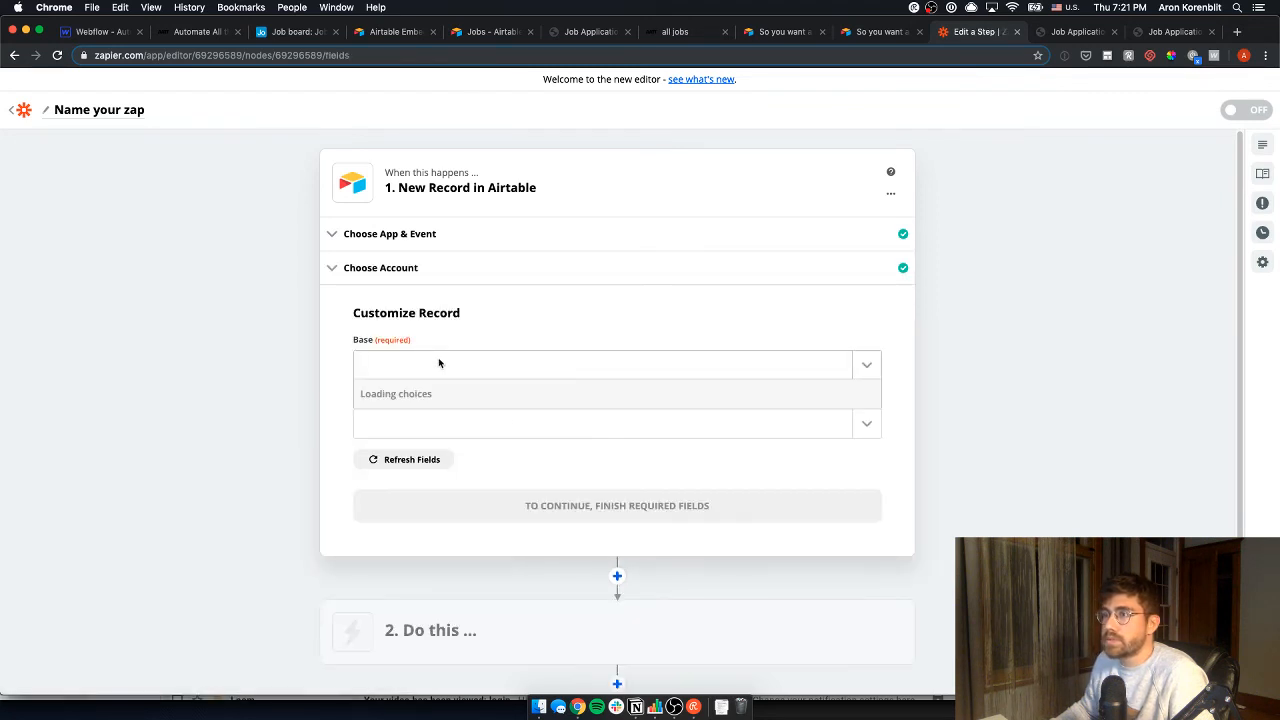
pyautogui.write('job')
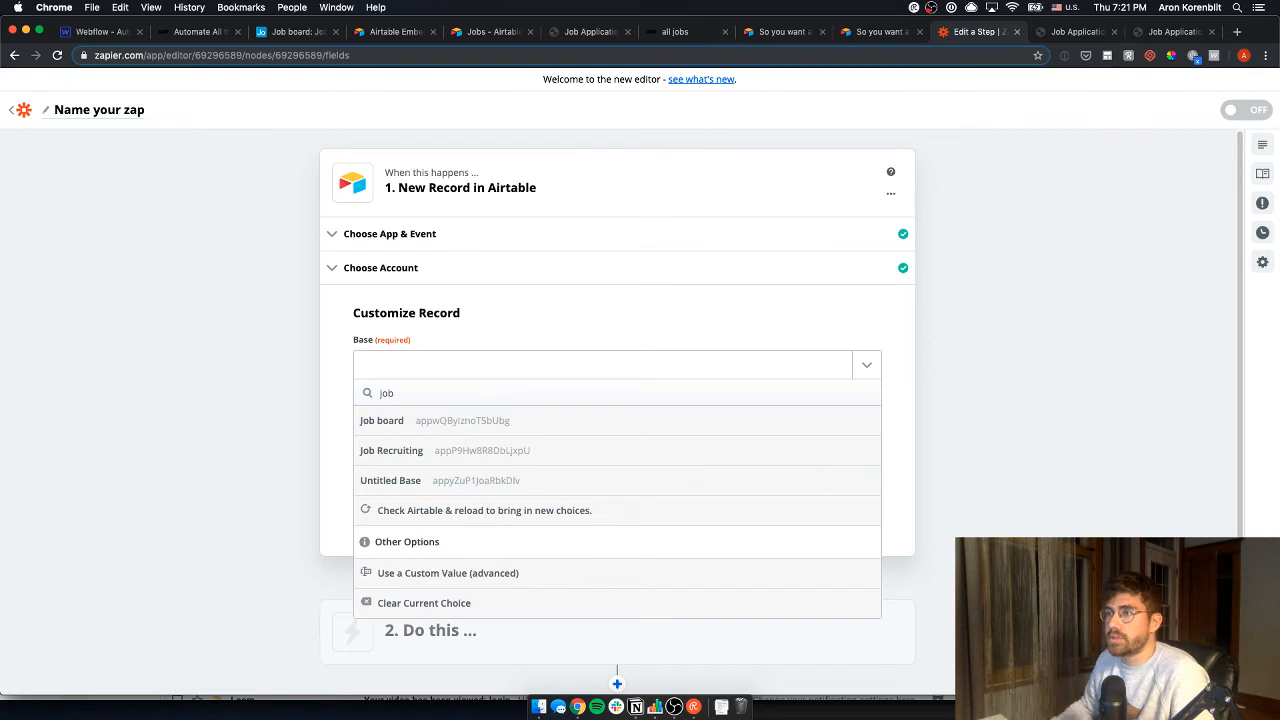
pyautogui.click(466, 424)
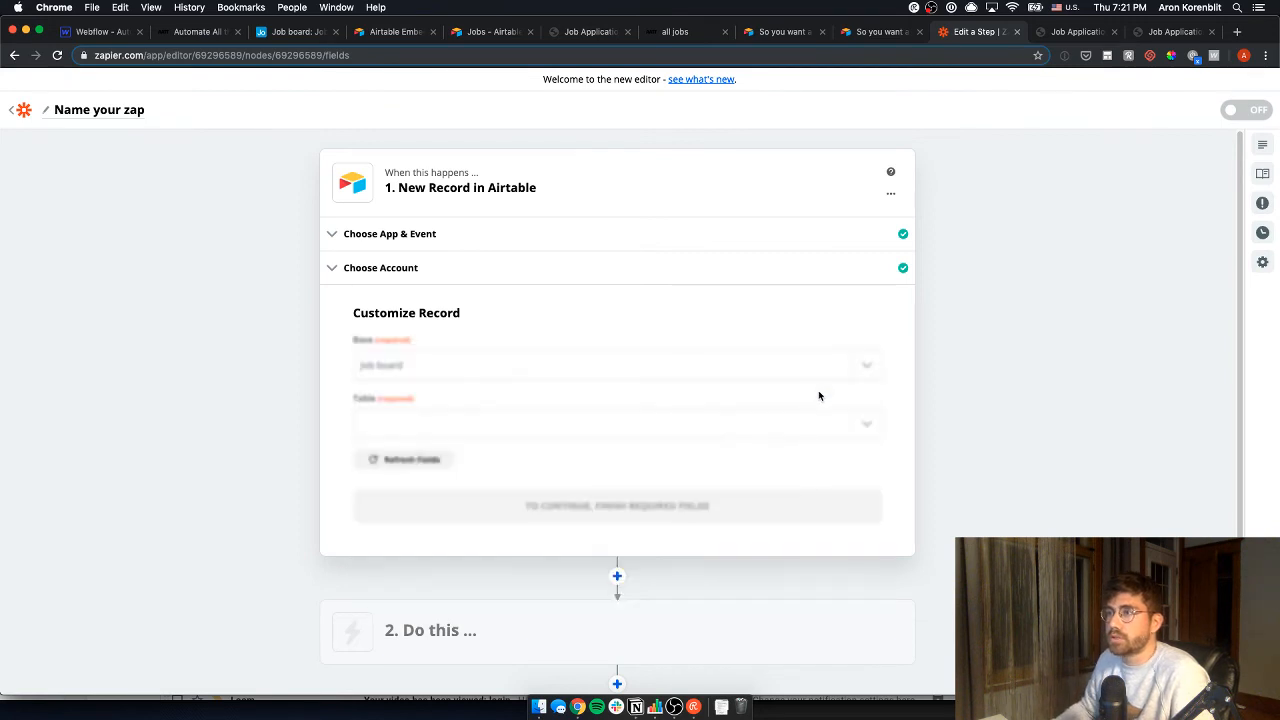
pyautogui.click(592, 436)
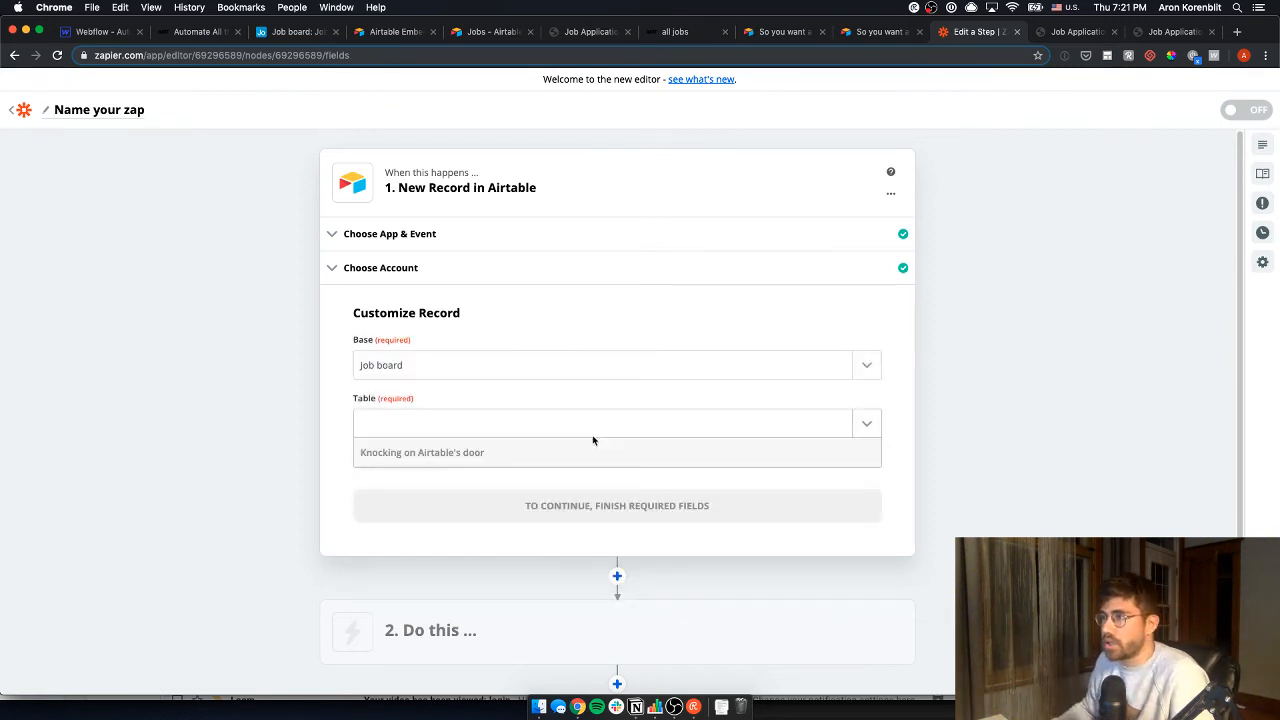
pyautogui.click(469, 483)
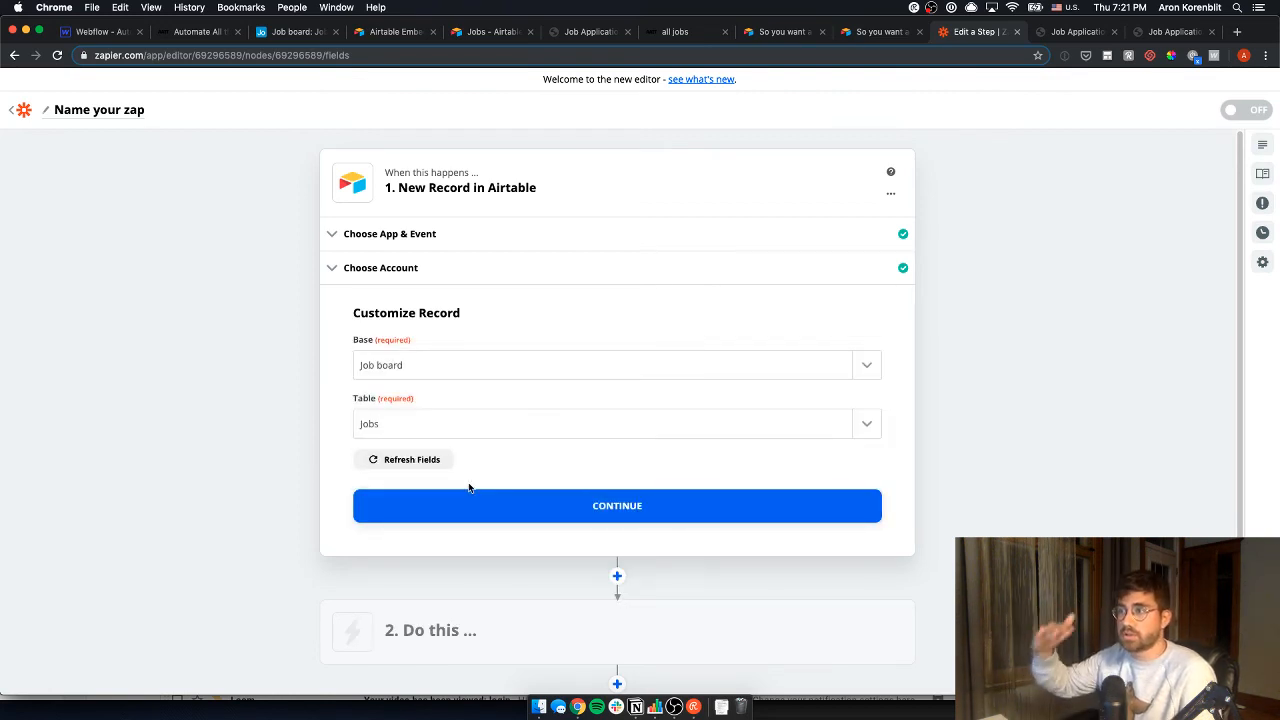
pyautogui.click(490, 505)
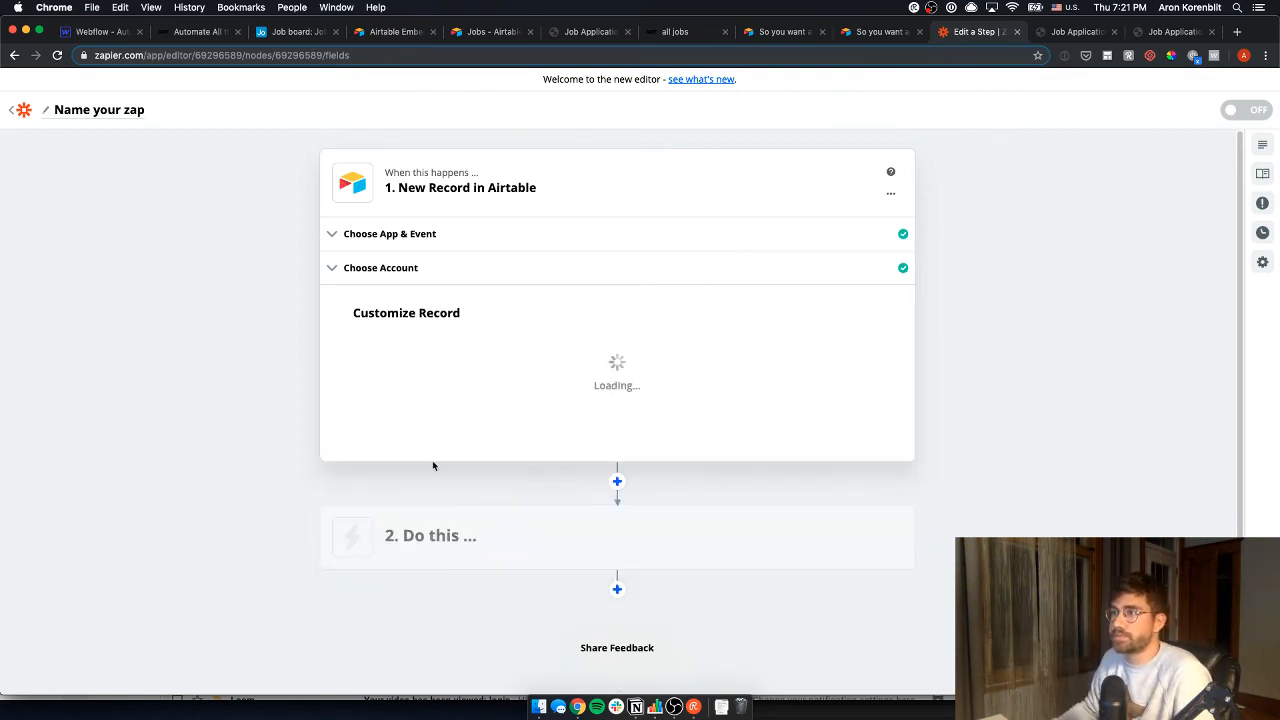
pyautogui.click(545, 402)
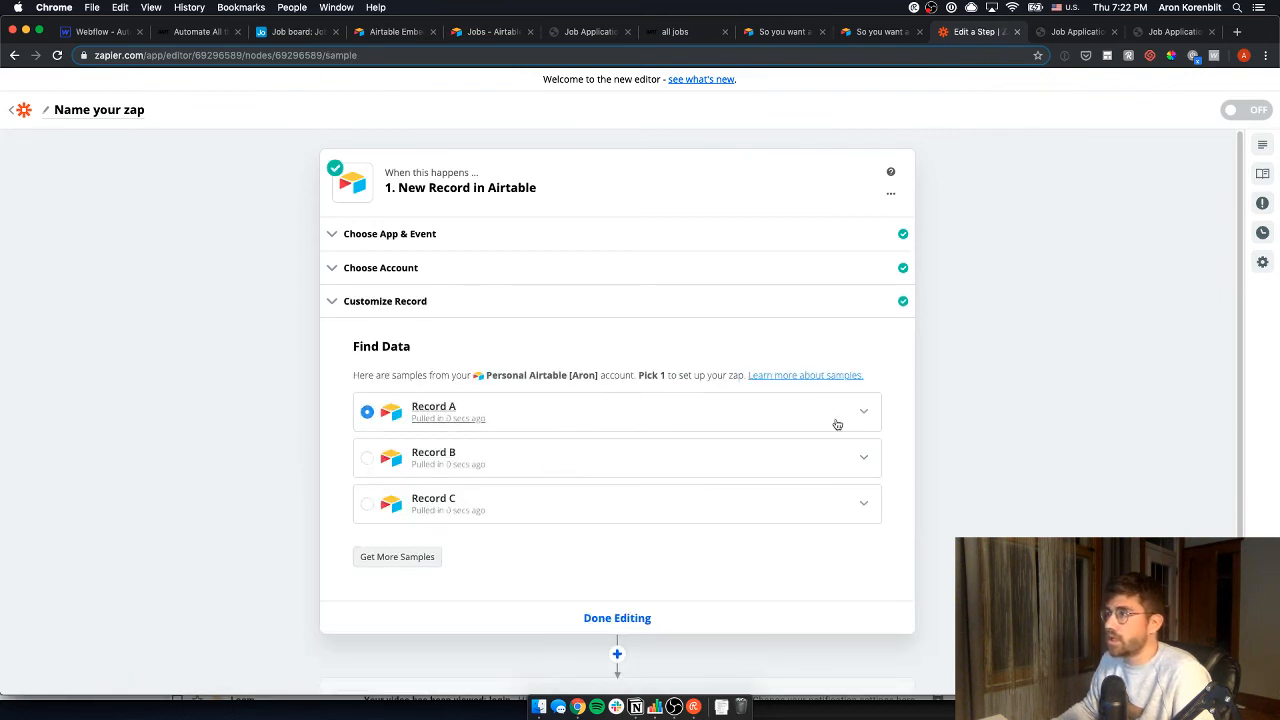
# - Compare sample Record A with the Airtable HR Manager record, then finish the trigger using it
pyautogui.click(837, 424)
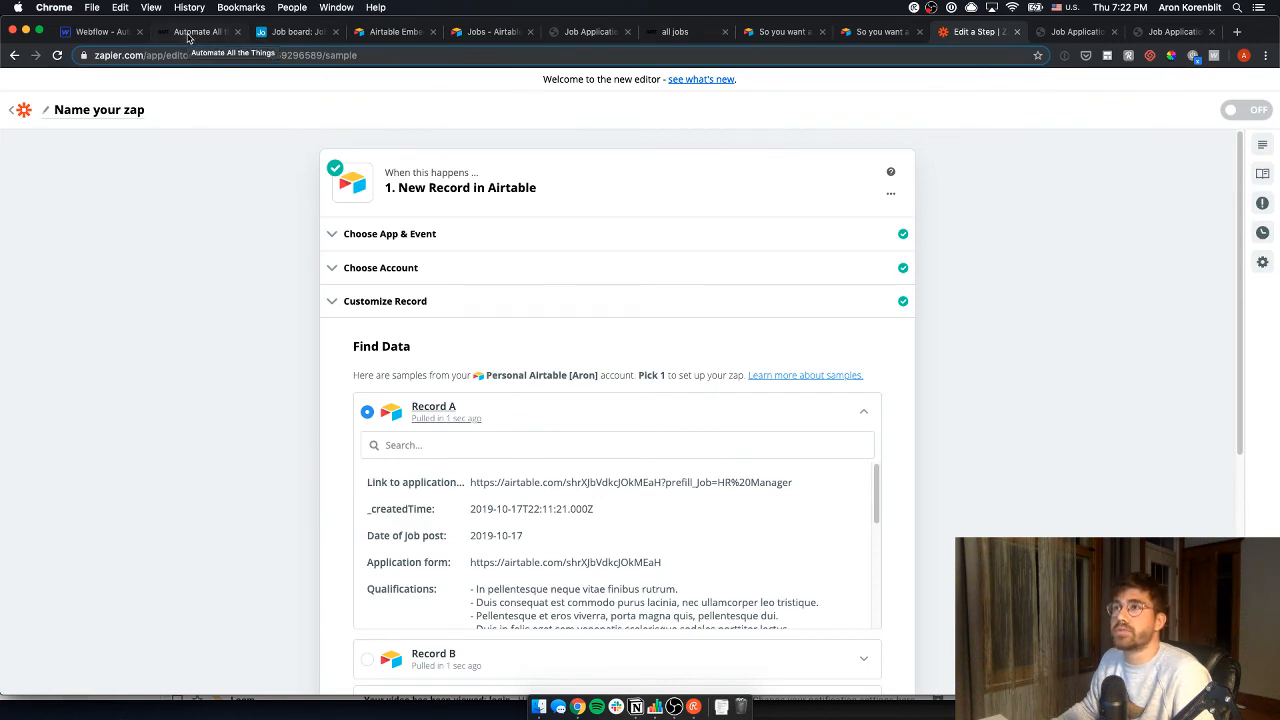
pyautogui.click(274, 35)
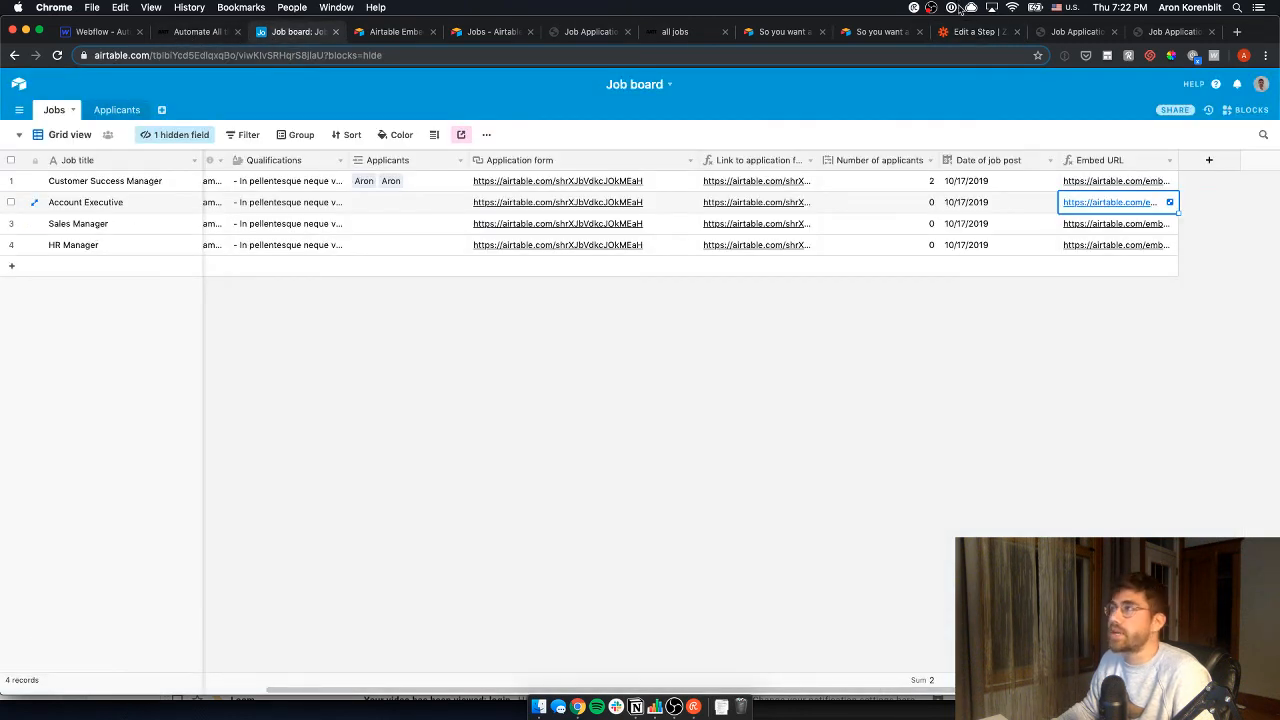
pyautogui.click(975, 31)
pyautogui.scroll(-5, 510, 530)
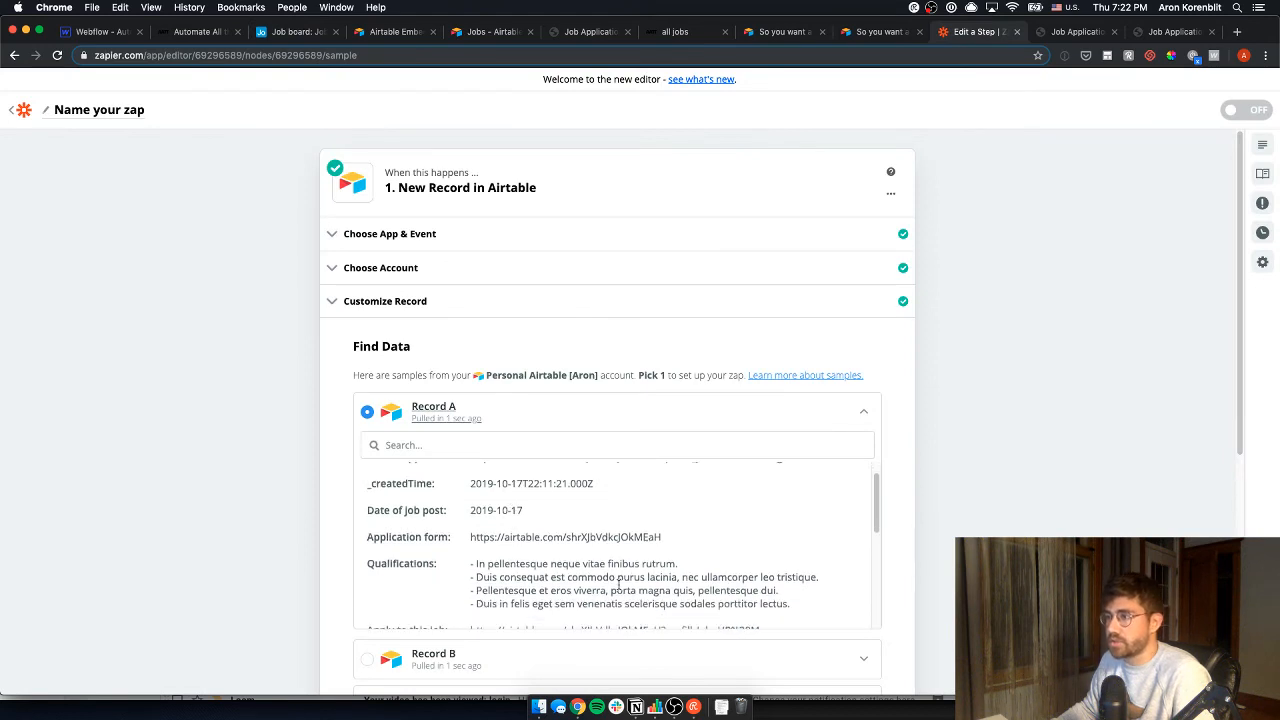
pyautogui.scroll(-4, 150, 492)
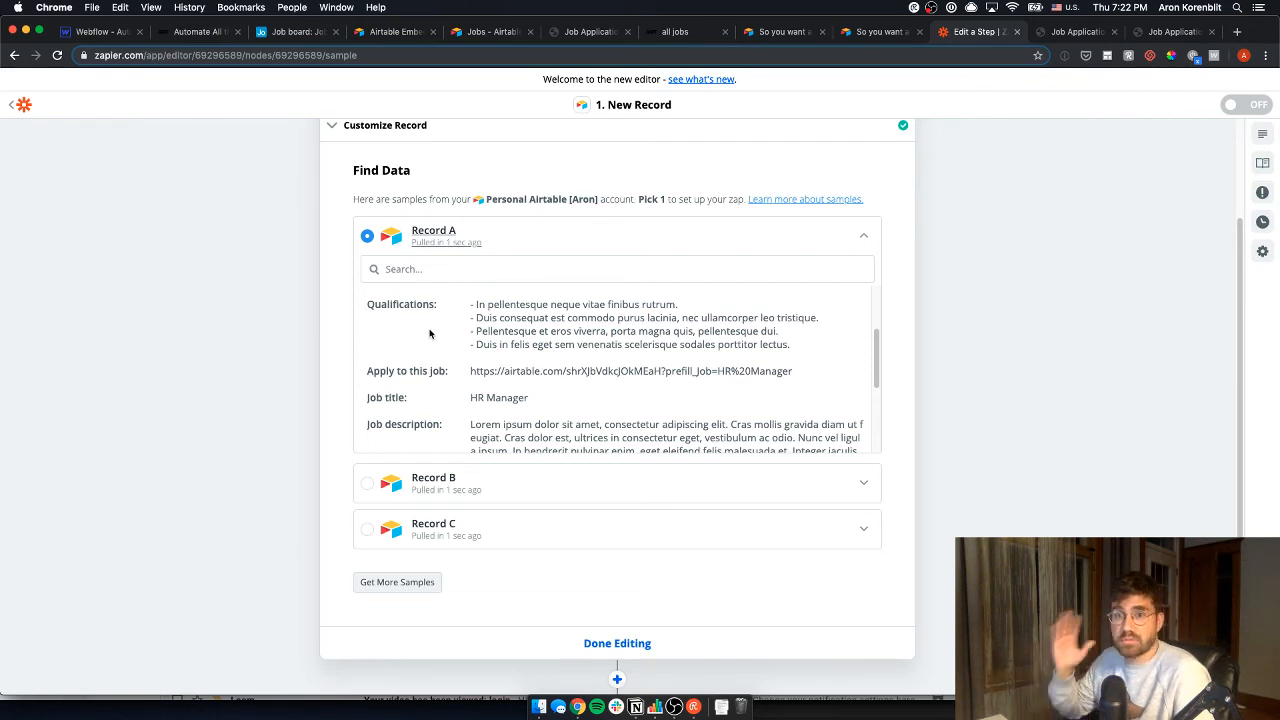
pyautogui.click(295, 32)
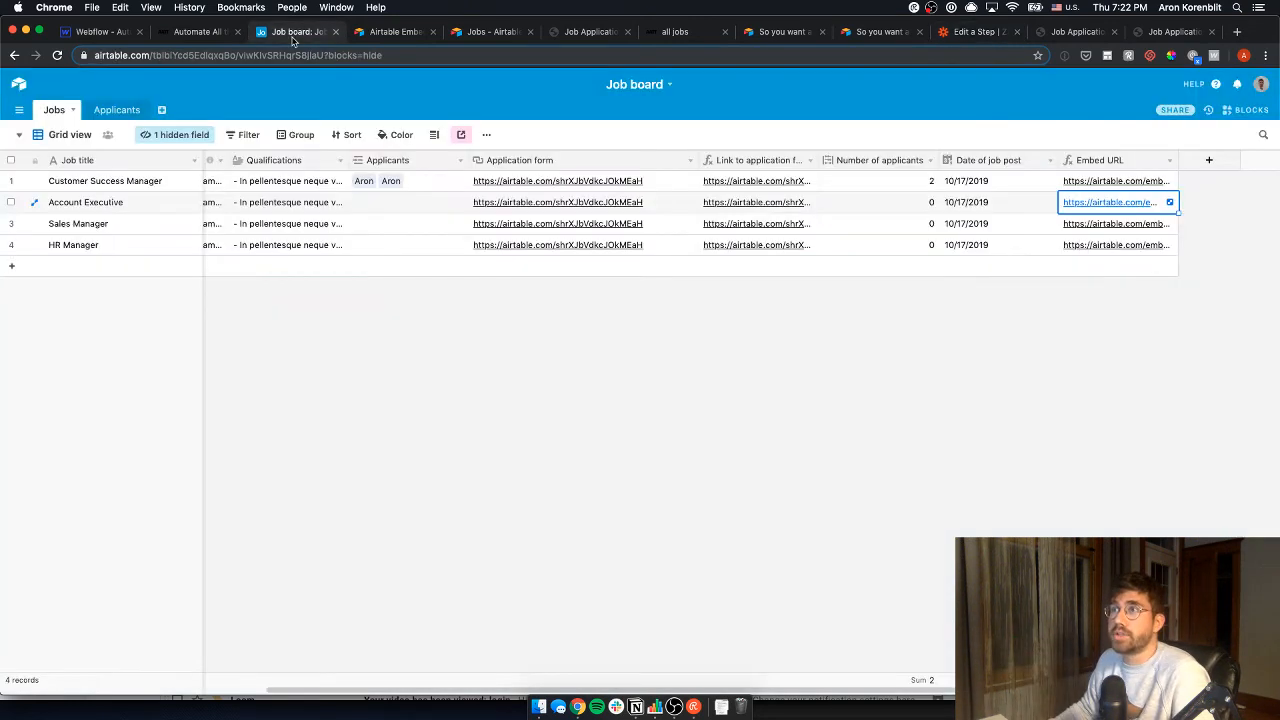
pyautogui.click(34, 245)
pyautogui.scroll(-3, 474, 389)
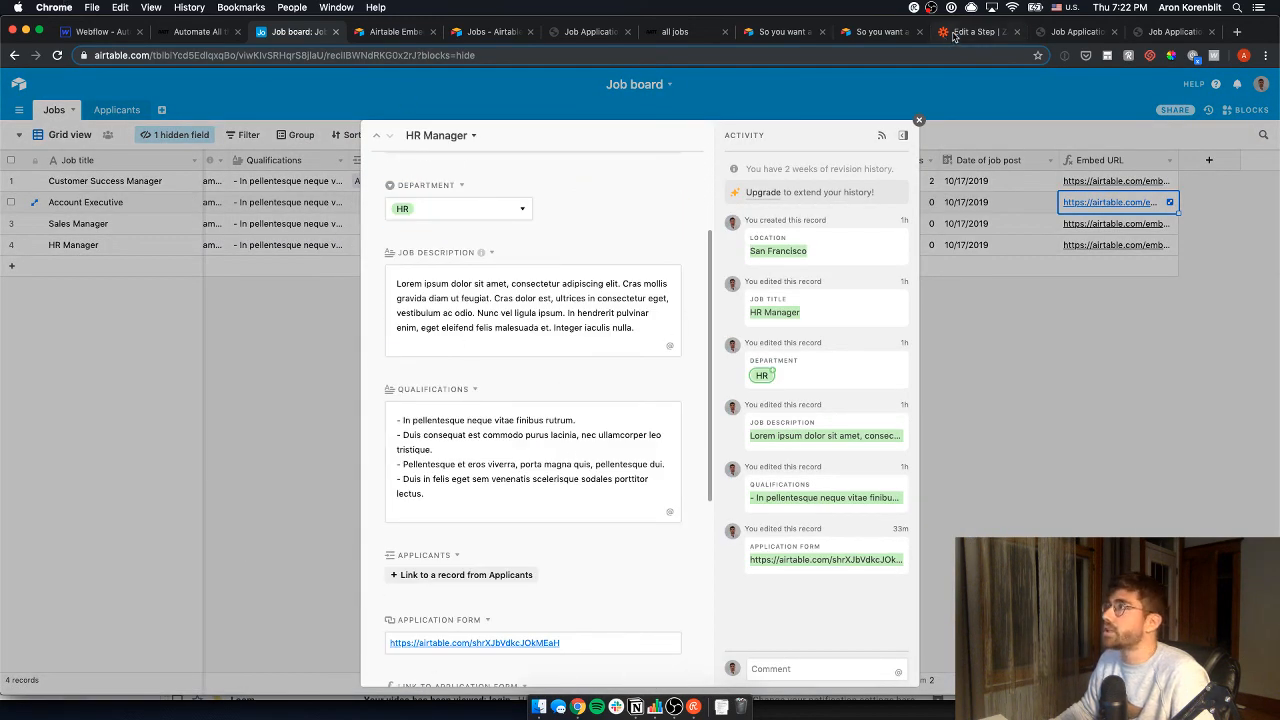
pyautogui.moveTo(953, 37); pyautogui.dragTo(392, 32)
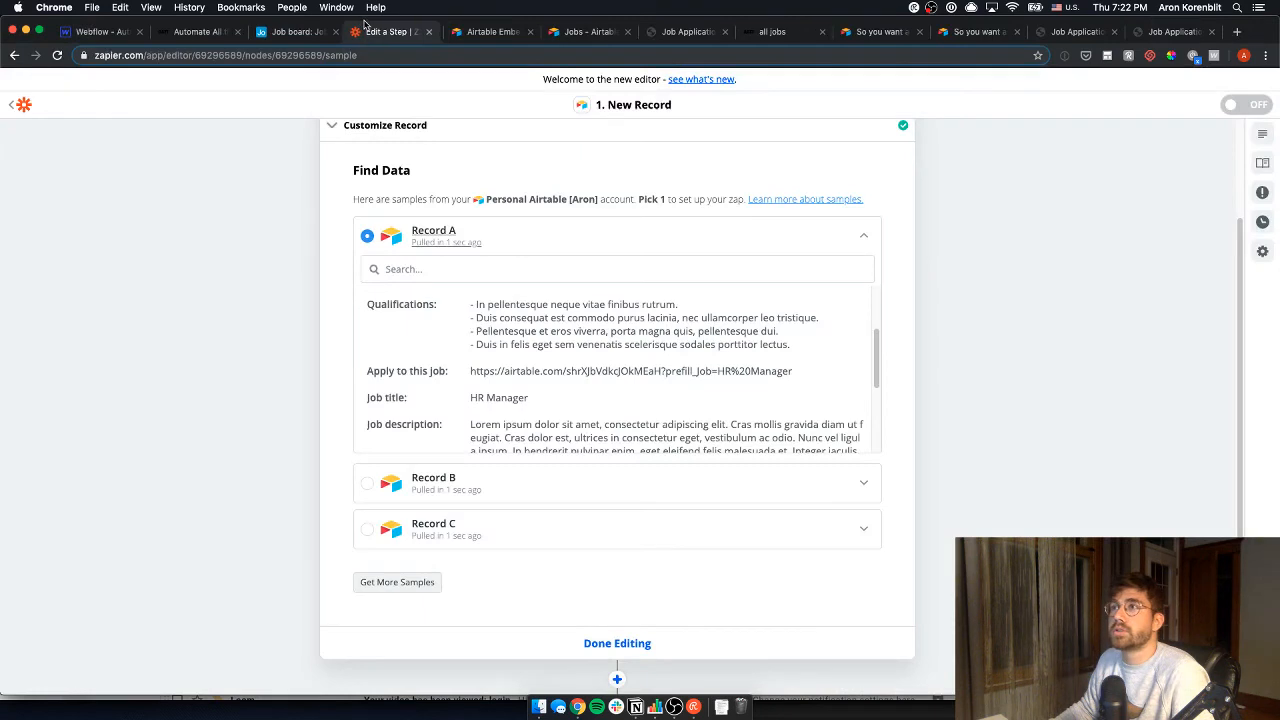
pyautogui.click(629, 648)
# - Make step 2 a Webflow Create Live Item action
pyautogui.click(543, 300)
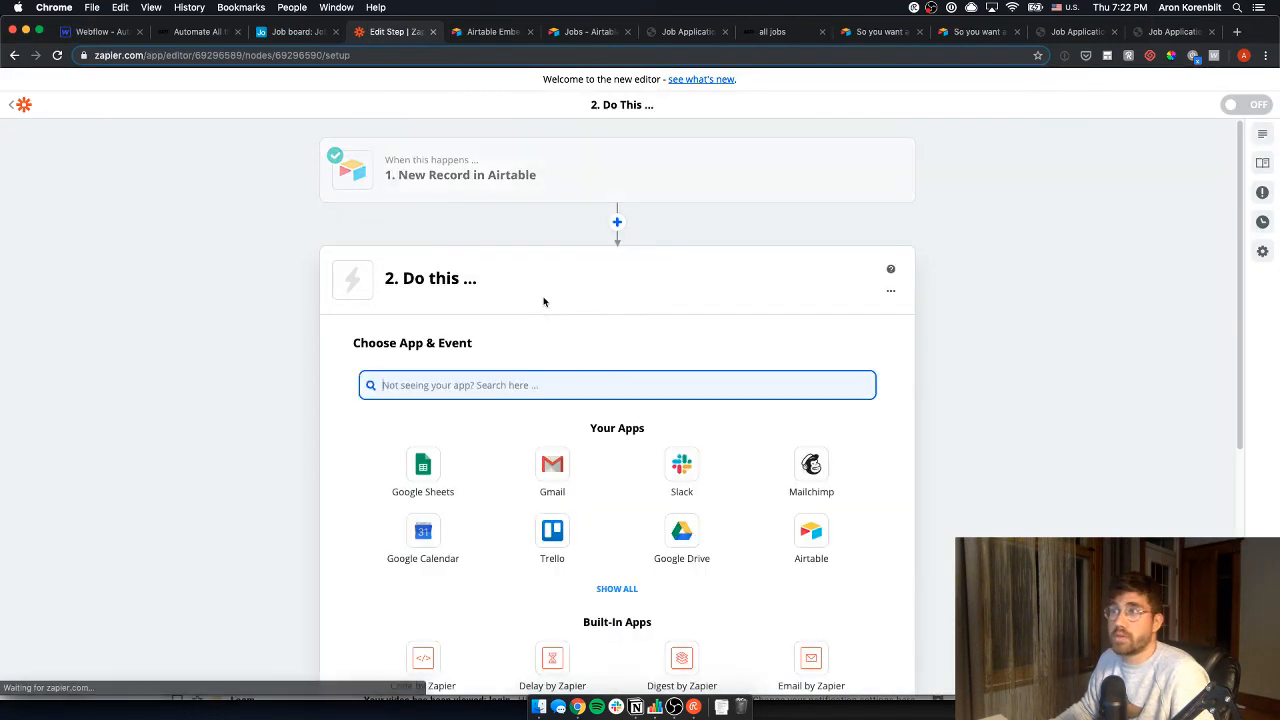
pyautogui.write('webflow')
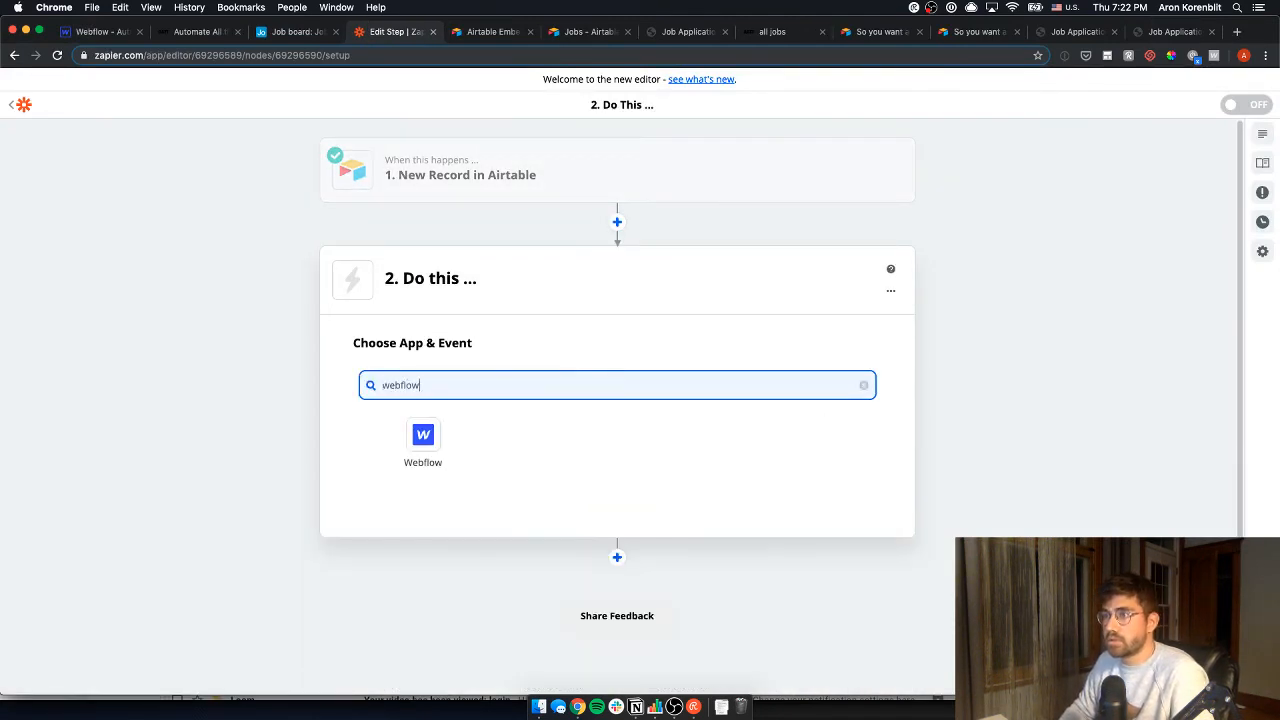
pyautogui.click(457, 470)
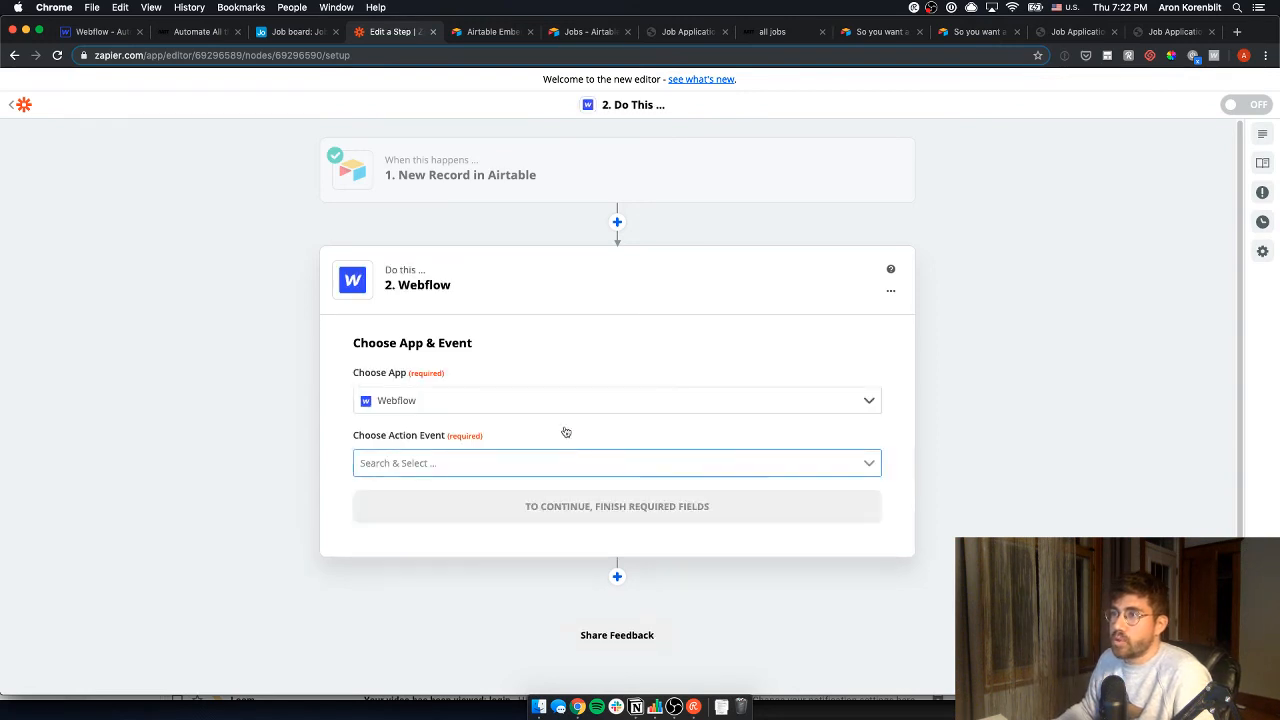
pyautogui.click(522, 460)
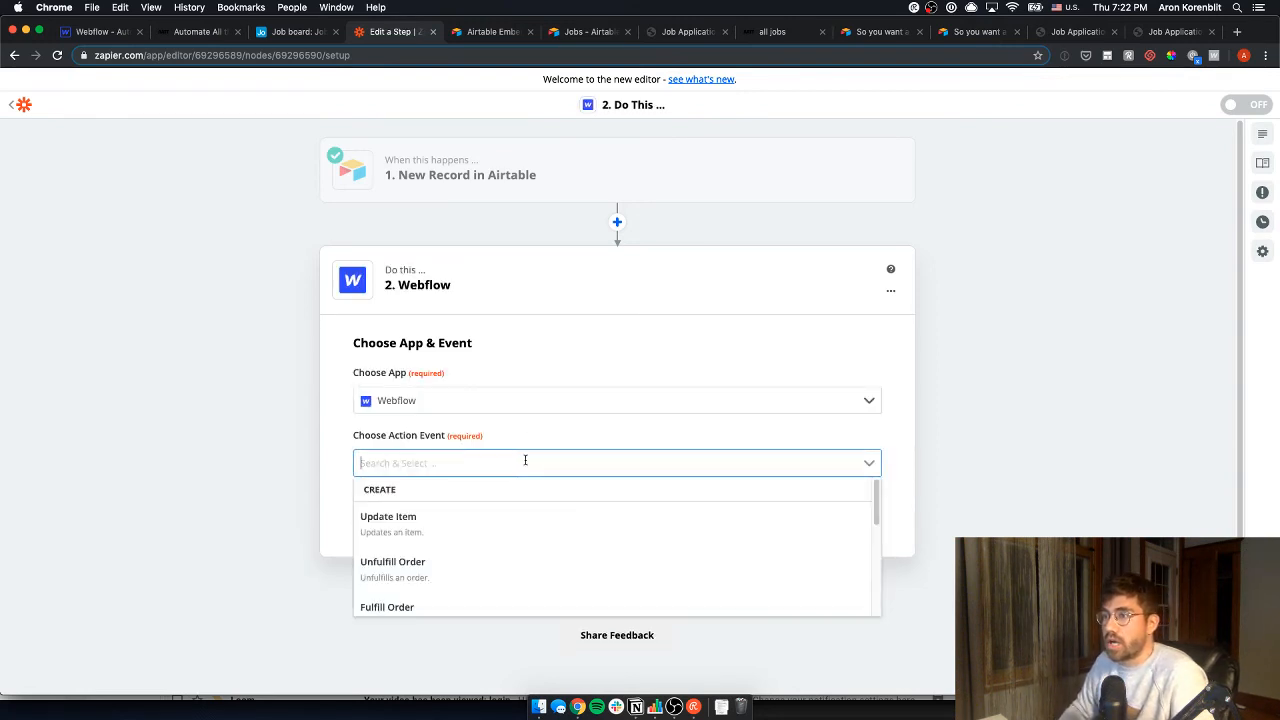
pyautogui.write('create')
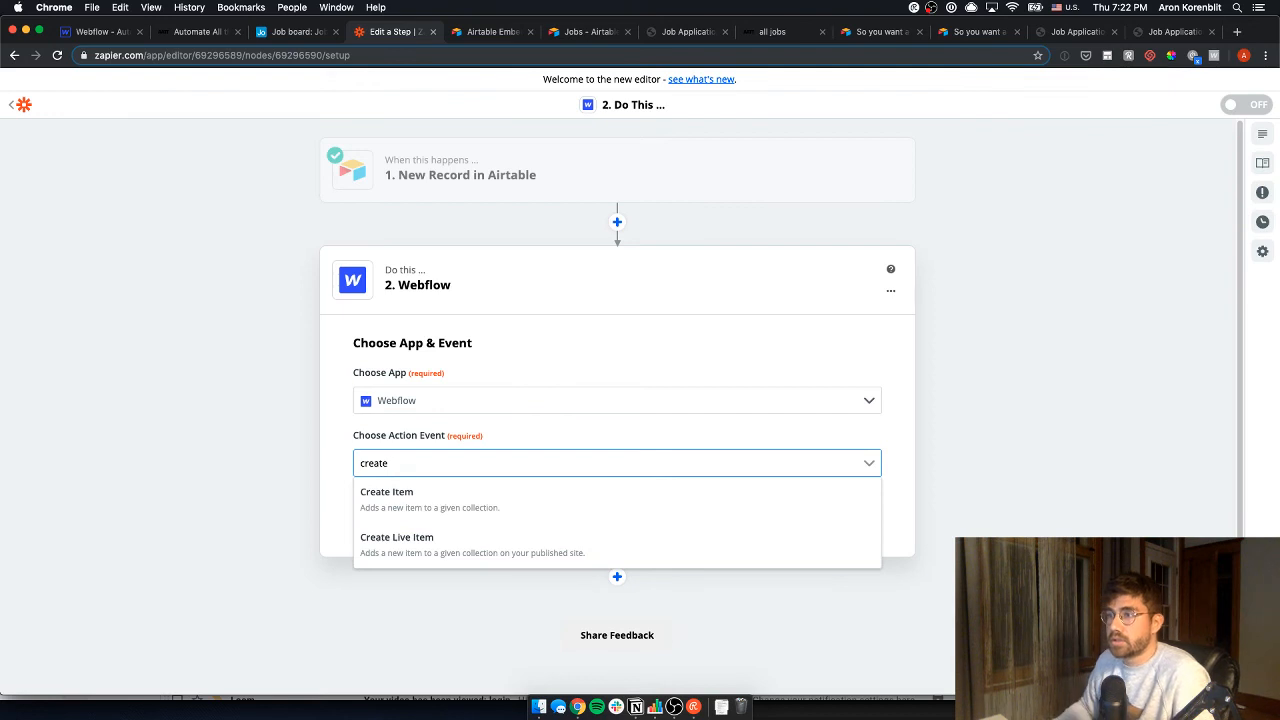
pyautogui.click(513, 538)
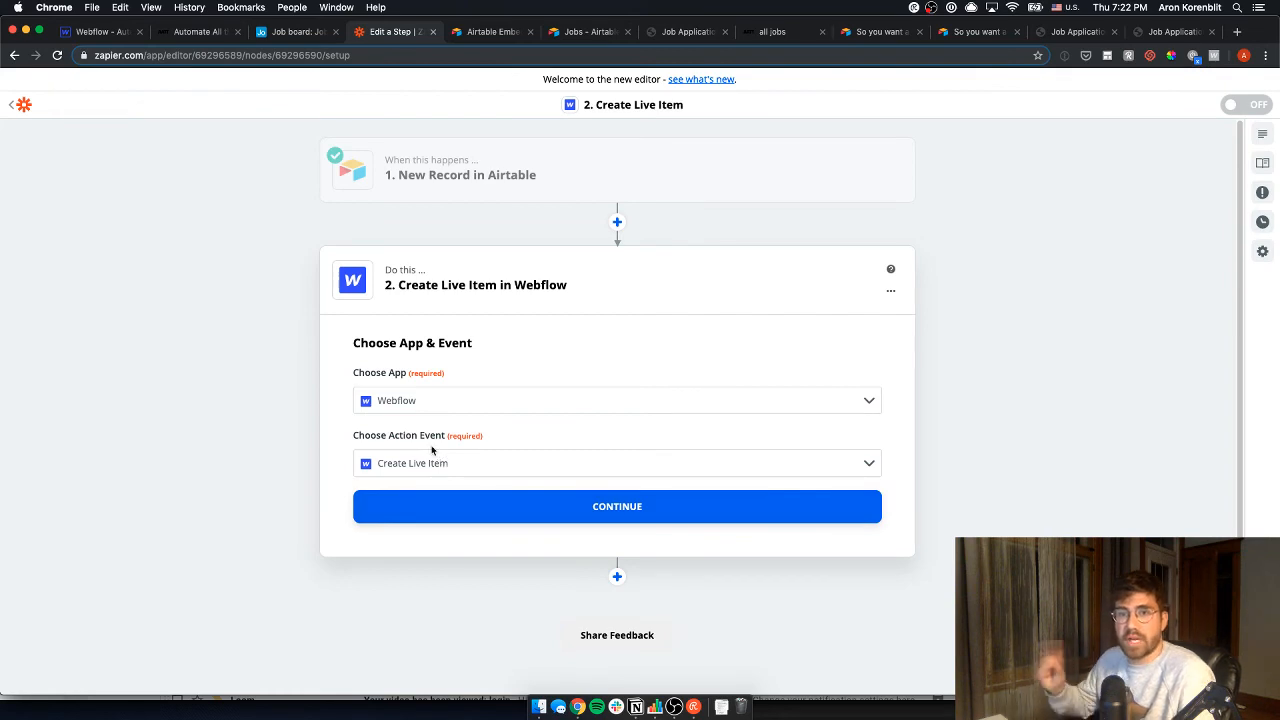
# - Publish the Webflow site to the selected domains and go back to the Zapier step
pyautogui.click(185, 32)
pyautogui.click(105, 35)
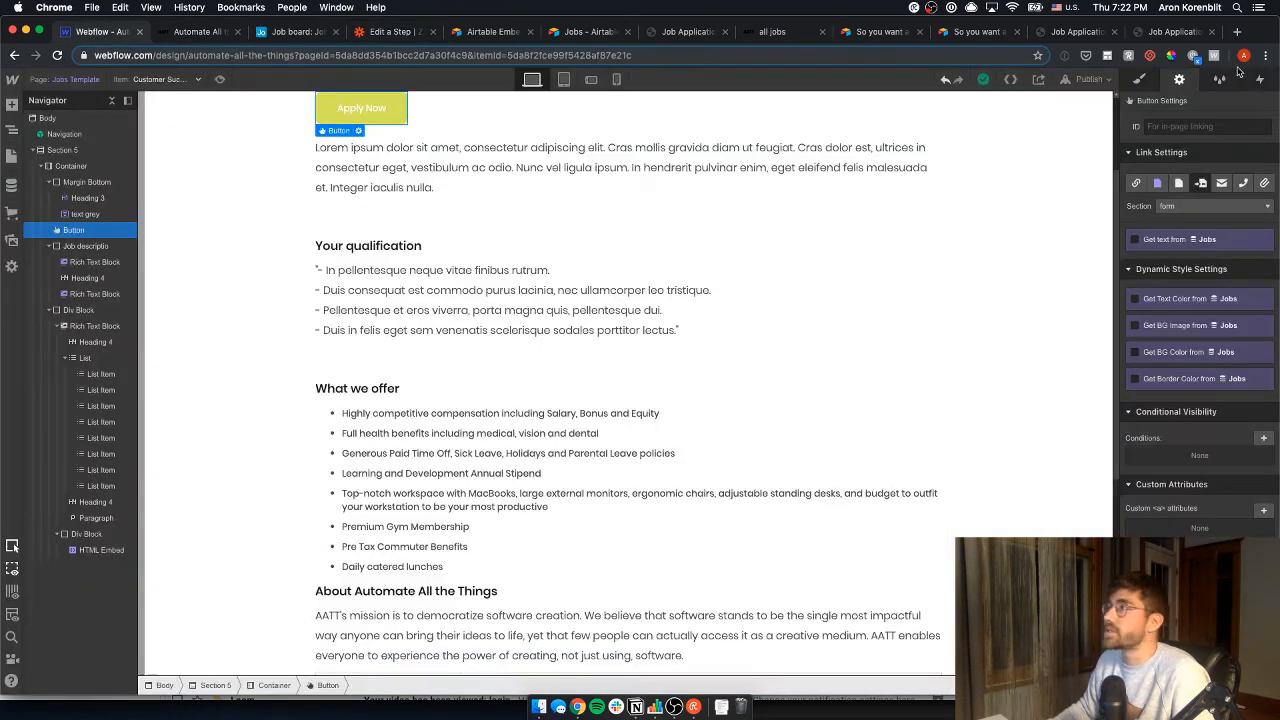
pyautogui.click(1087, 79)
pyautogui.click(958, 212)
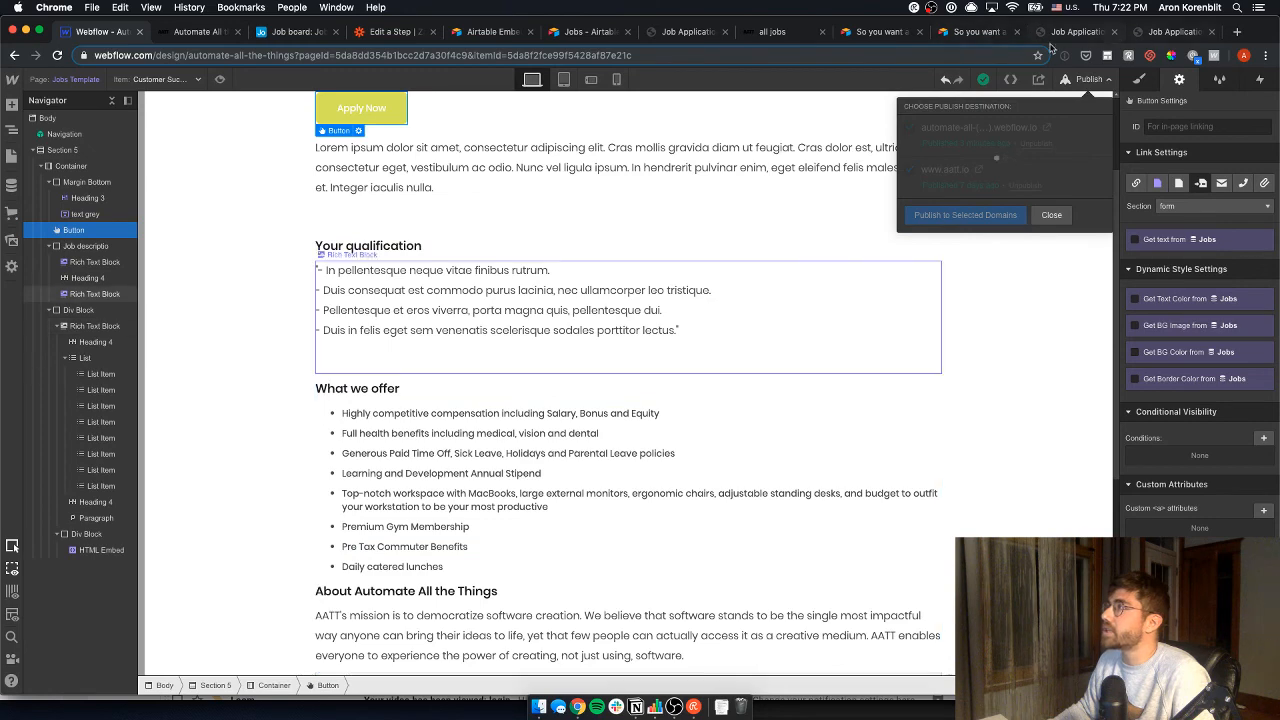
pyautogui.click(386, 33)
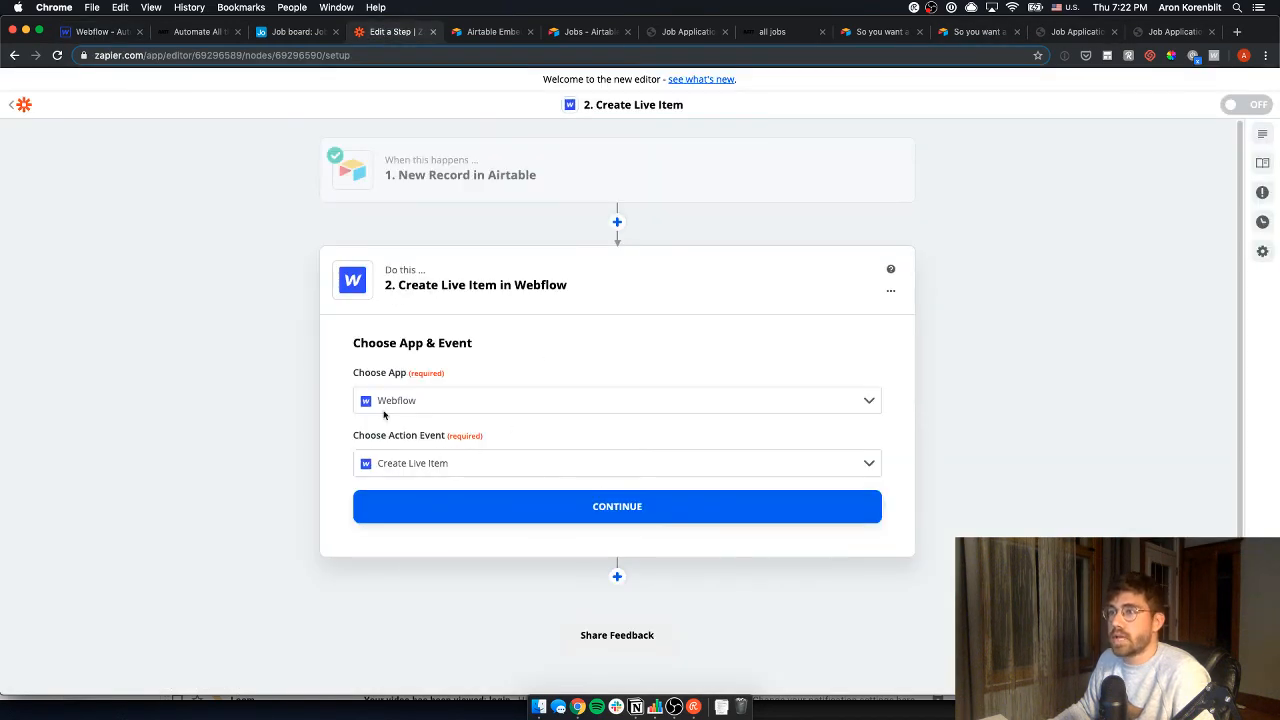
# - Select the Webflow account for the Create Live Item step
pyautogui.click(563, 511)
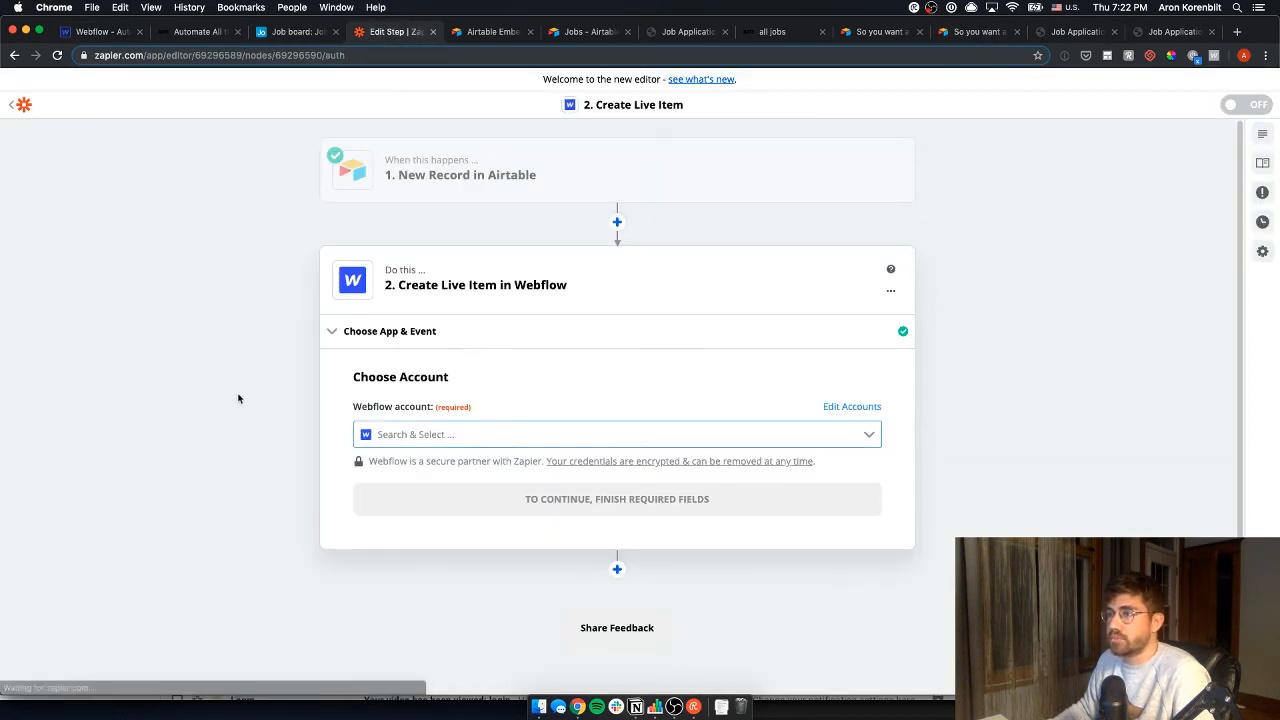
pyautogui.click(410, 434)
pyautogui.write('aatt')
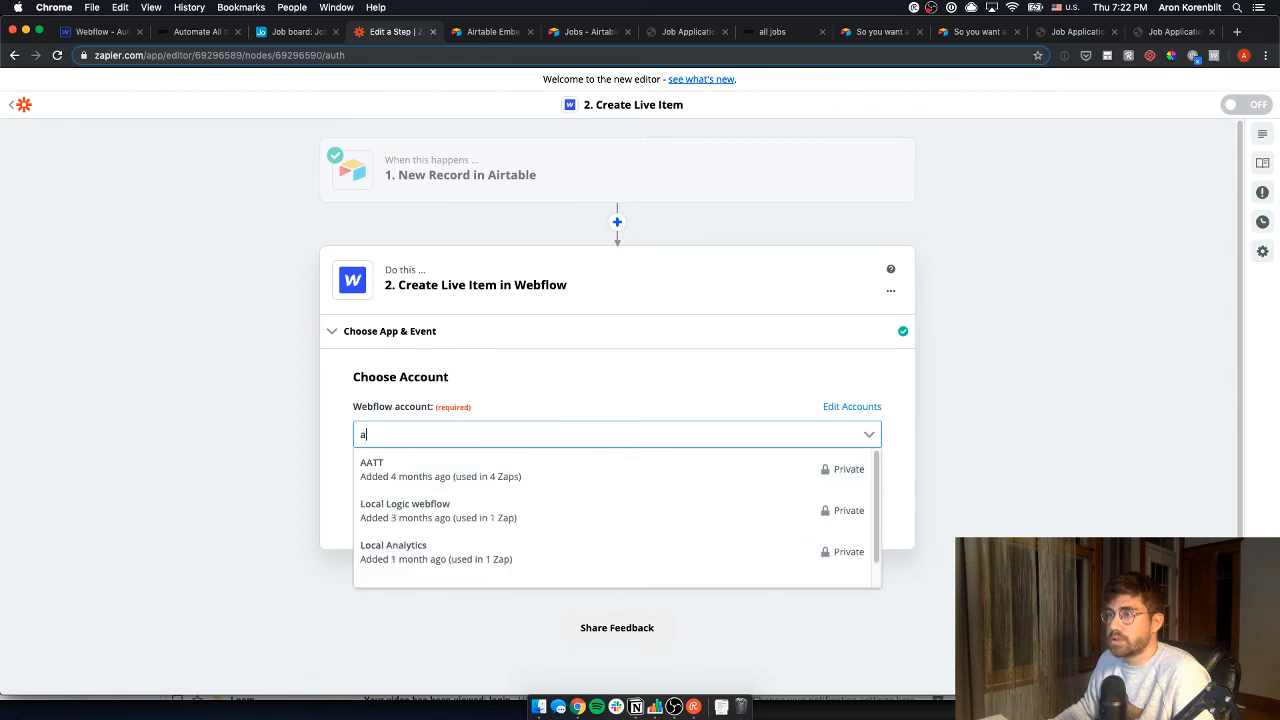
pyautogui.click(441, 476)
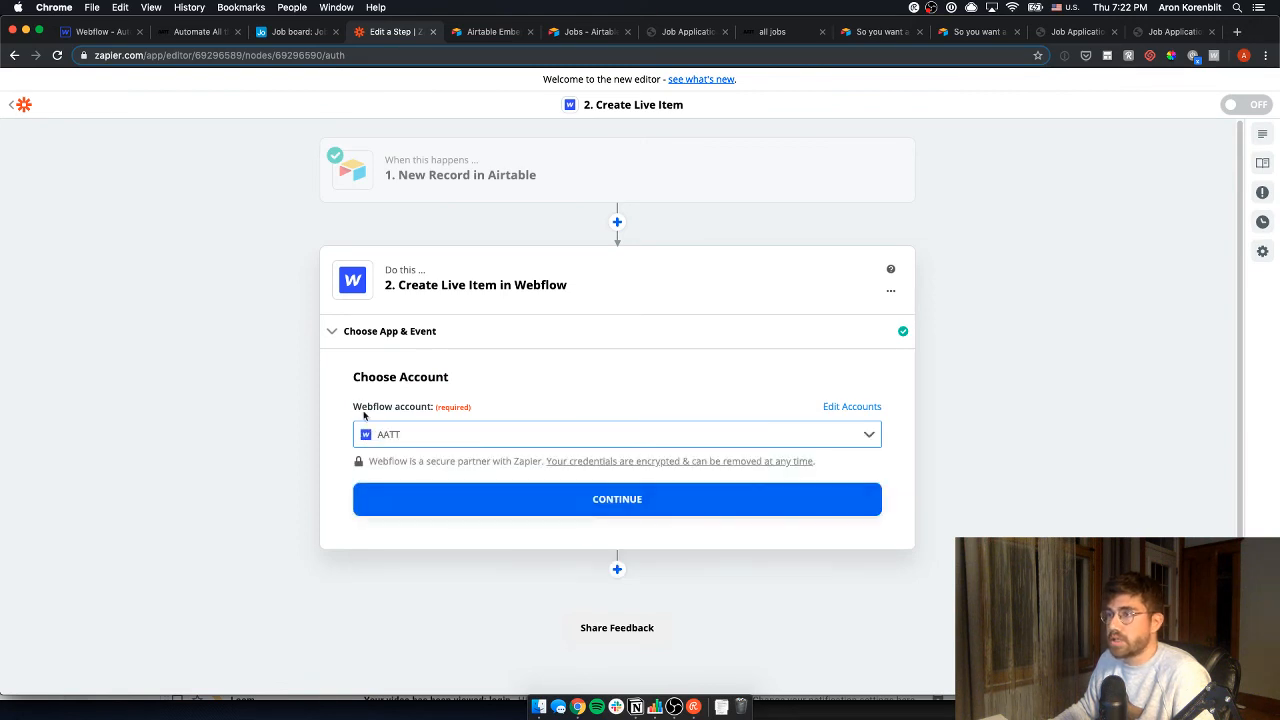
pyautogui.click(509, 489)
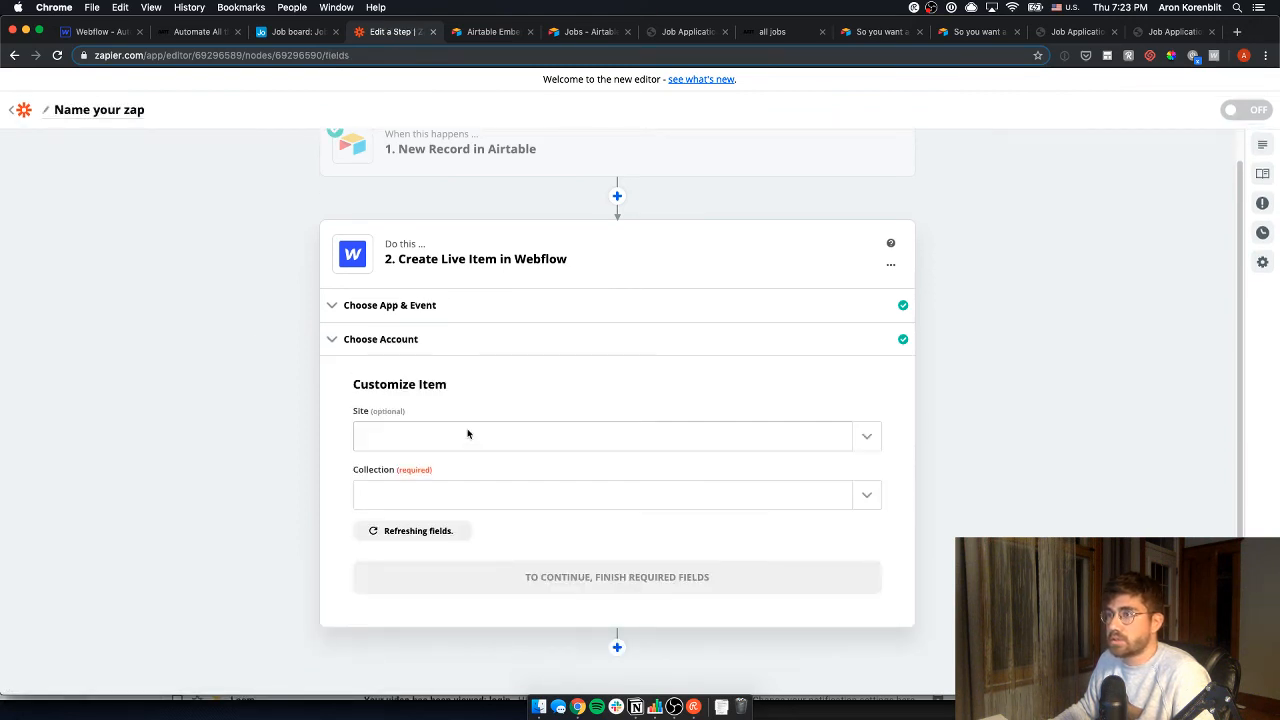
# - Target the Automate All the Things site and its Jobs collection
pyautogui.click(466, 434)
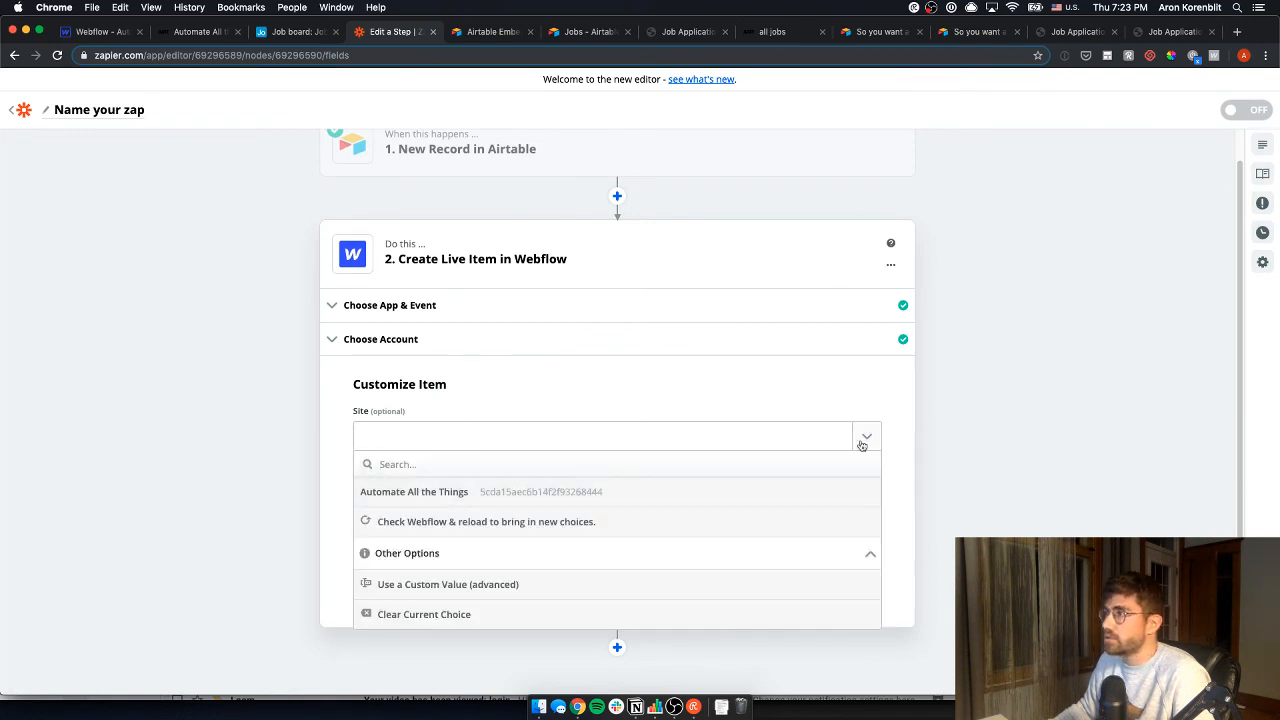
pyautogui.write('autom')
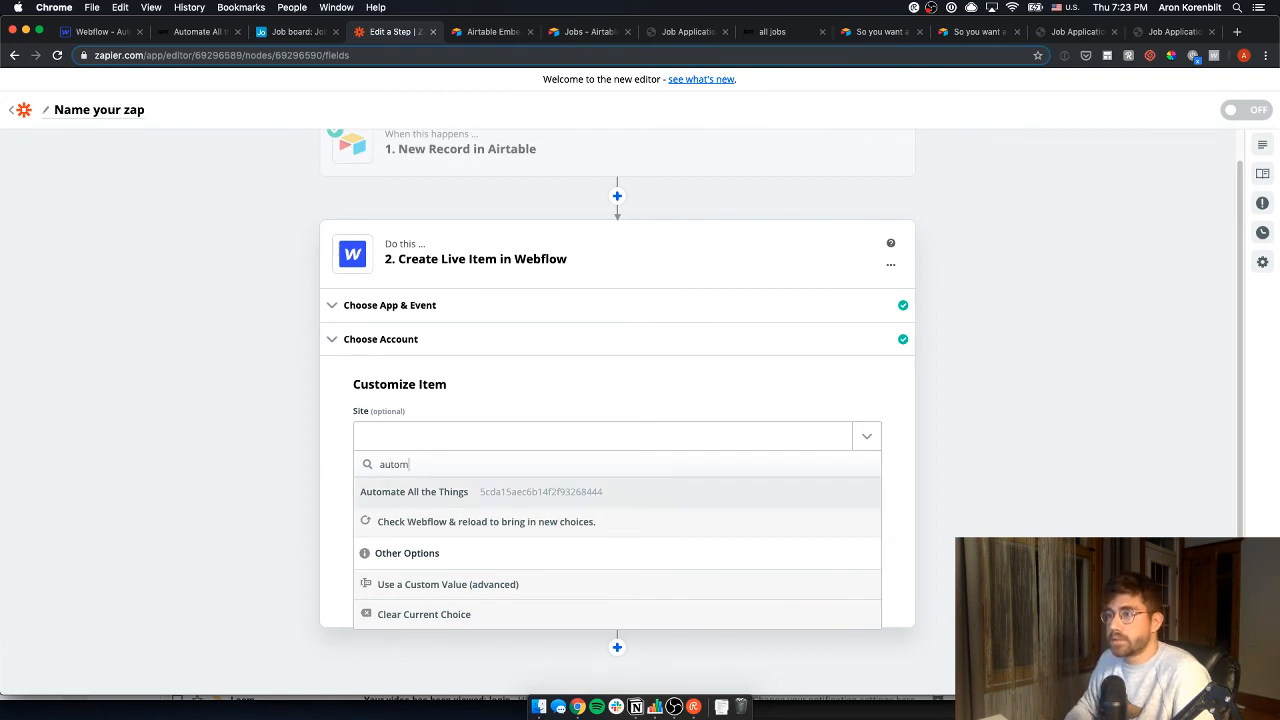
pyautogui.click(866, 496)
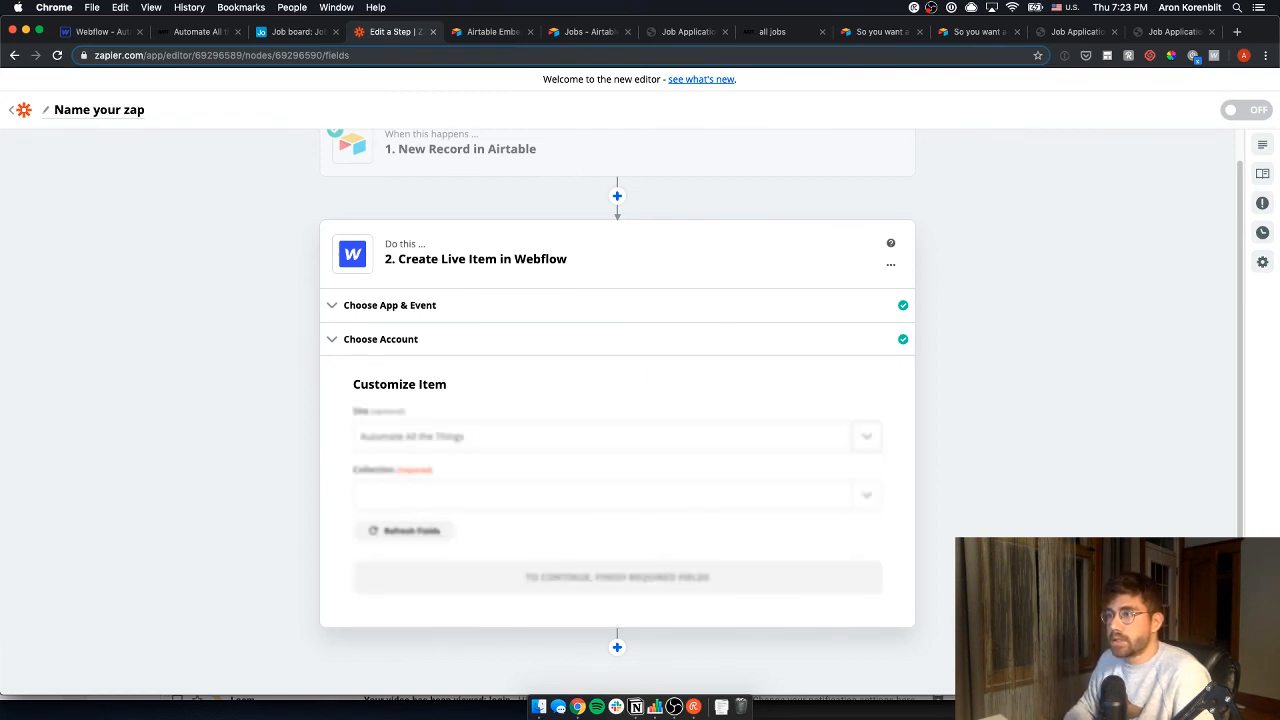
pyautogui.click(537, 500)
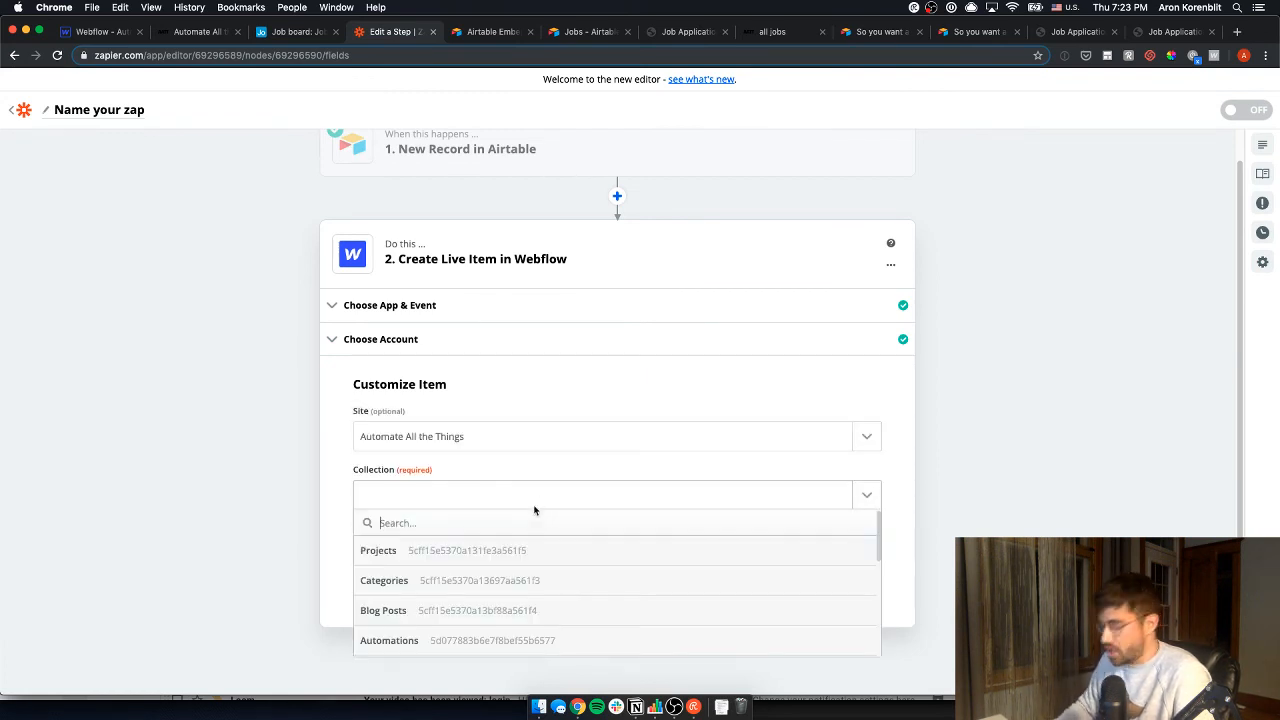
pyautogui.write('job')
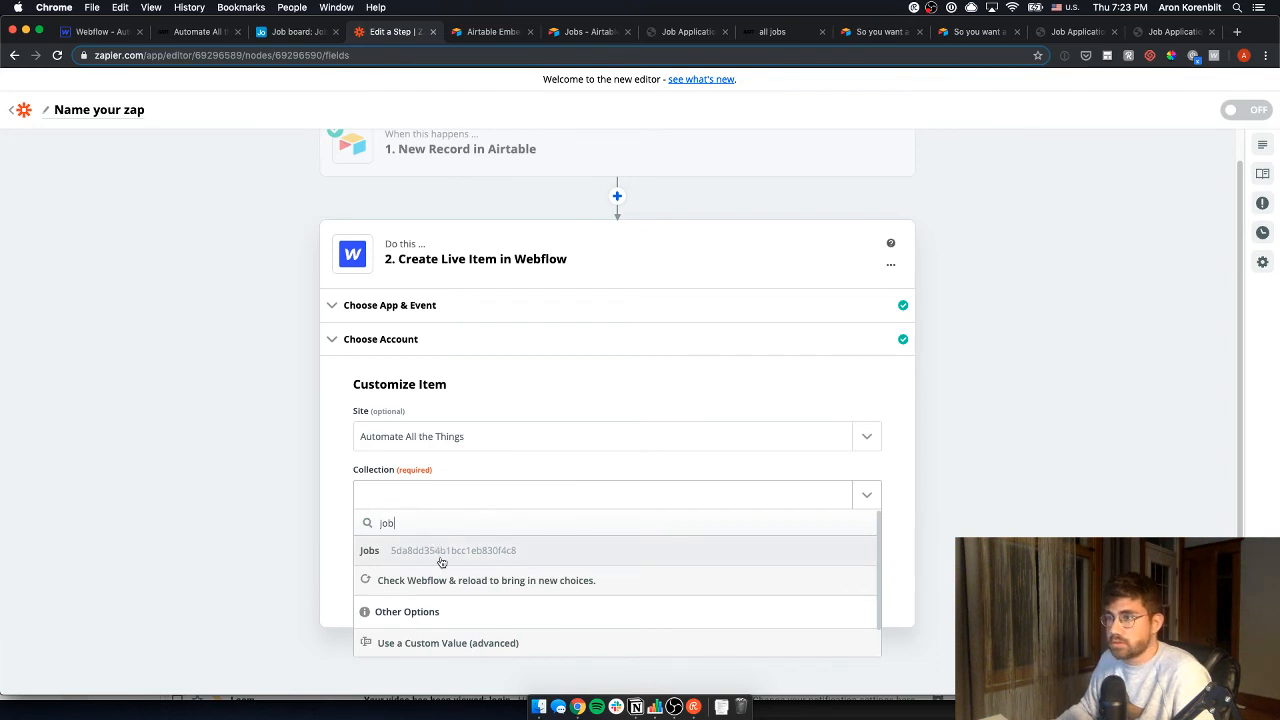
pyautogui.click(441, 563)
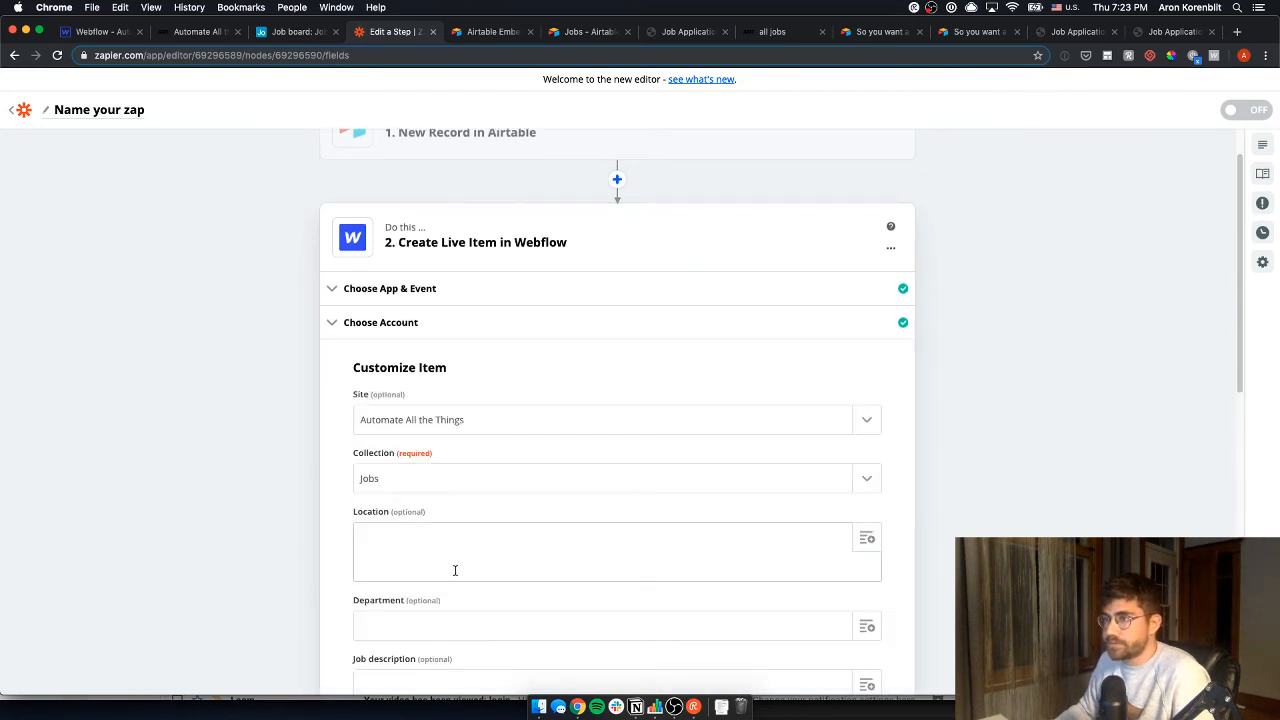
pyautogui.scroll(-3, 455, 570)
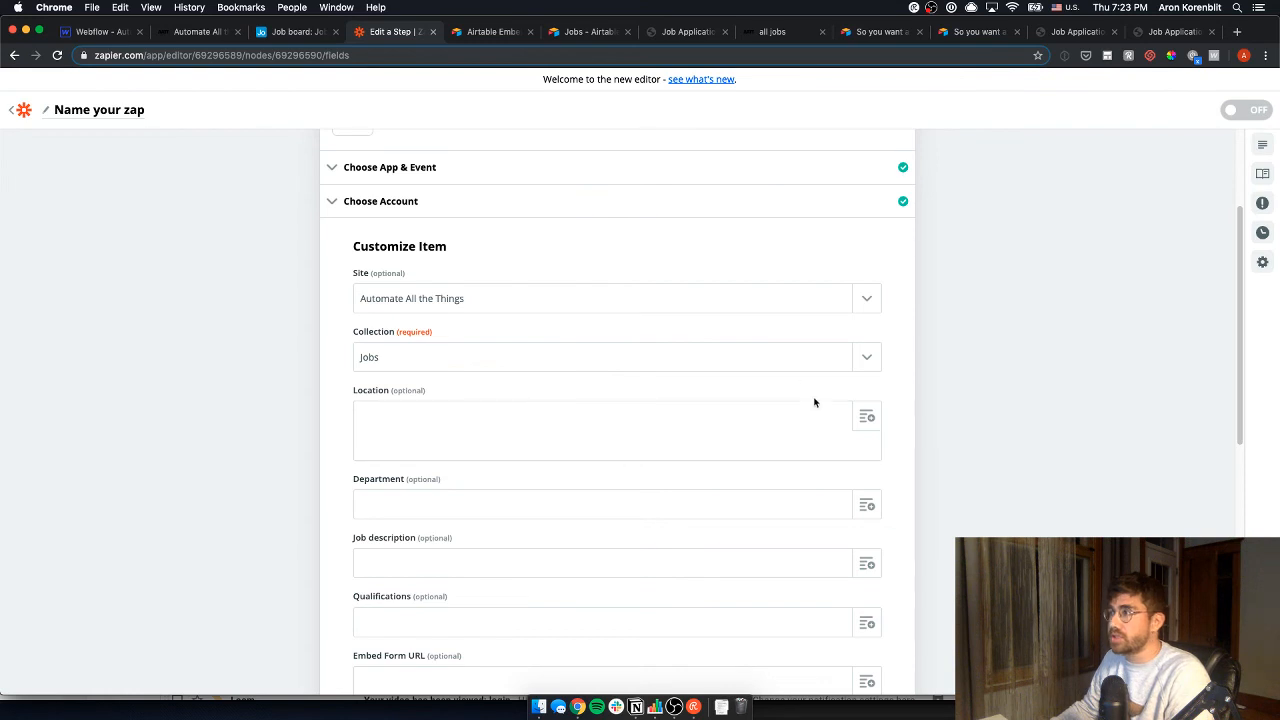
pyautogui.scroll(5, 389, 434)
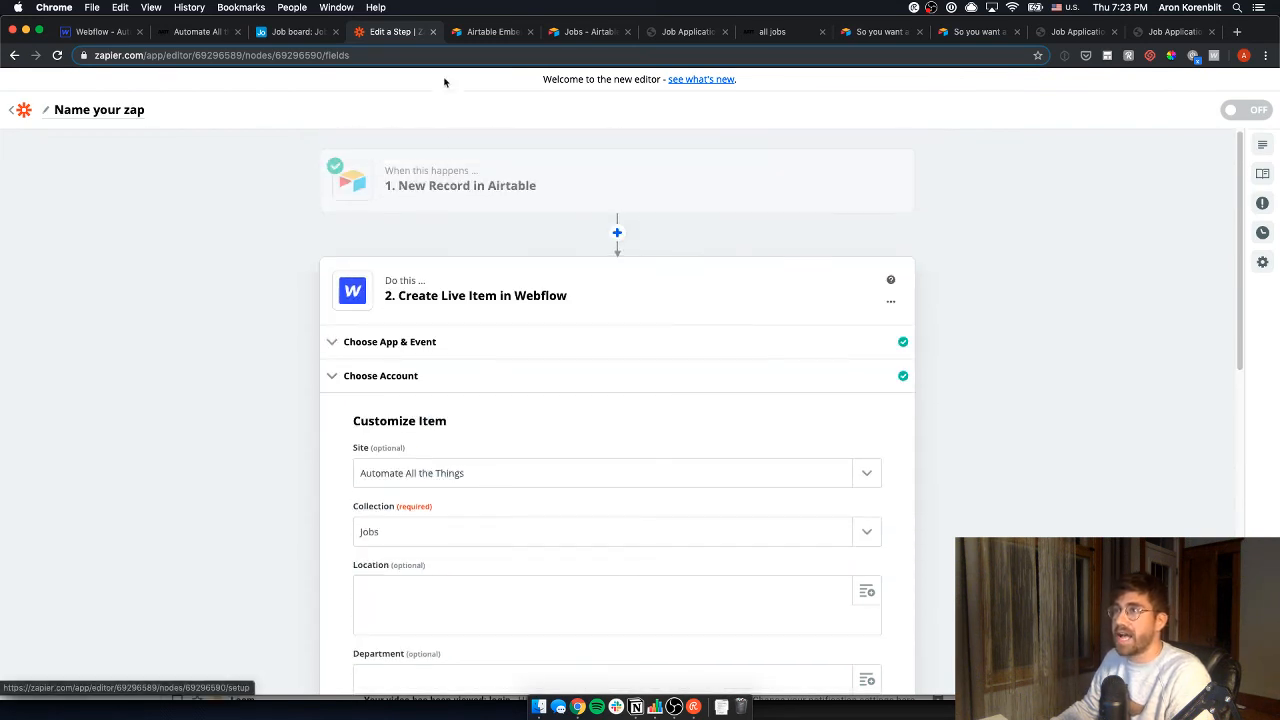
pyautogui.moveTo(523, 203)
pyautogui.scroll(-8, 524, 203)
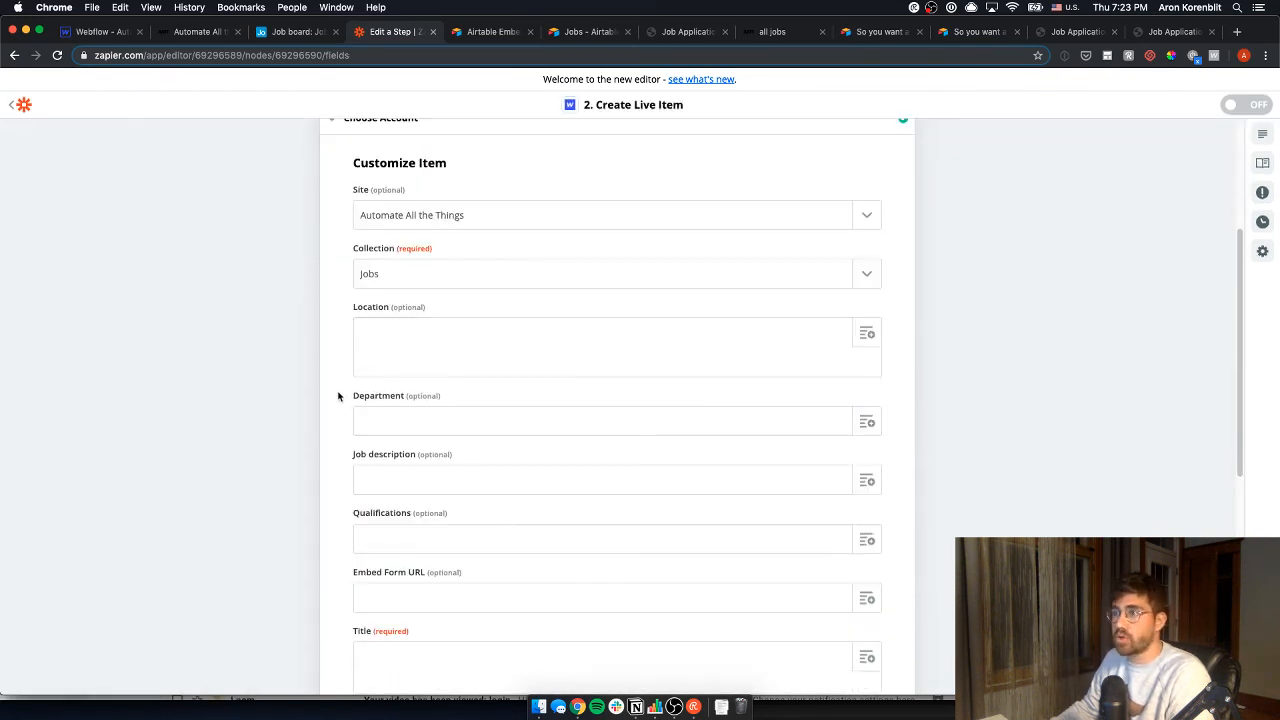
# - Map Airtable's Location, Department and Job Description into the matching Webflow fields
pyautogui.click(872, 334)
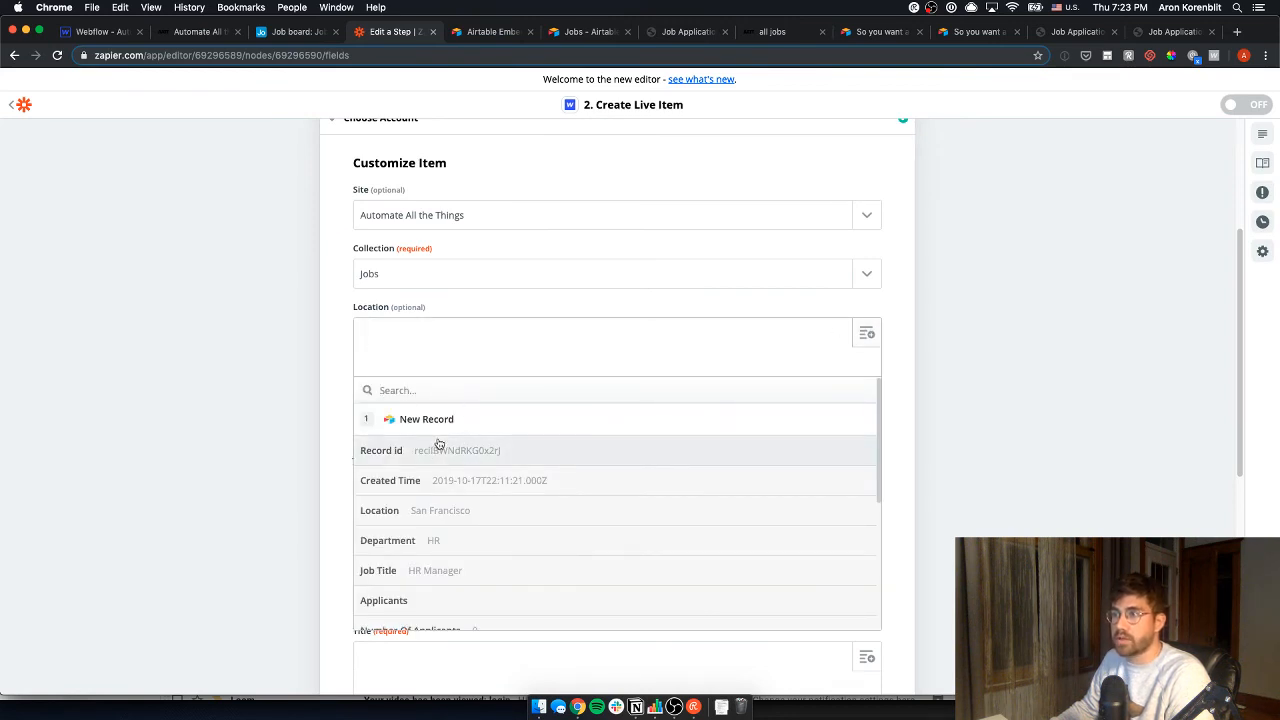
pyautogui.click(437, 512)
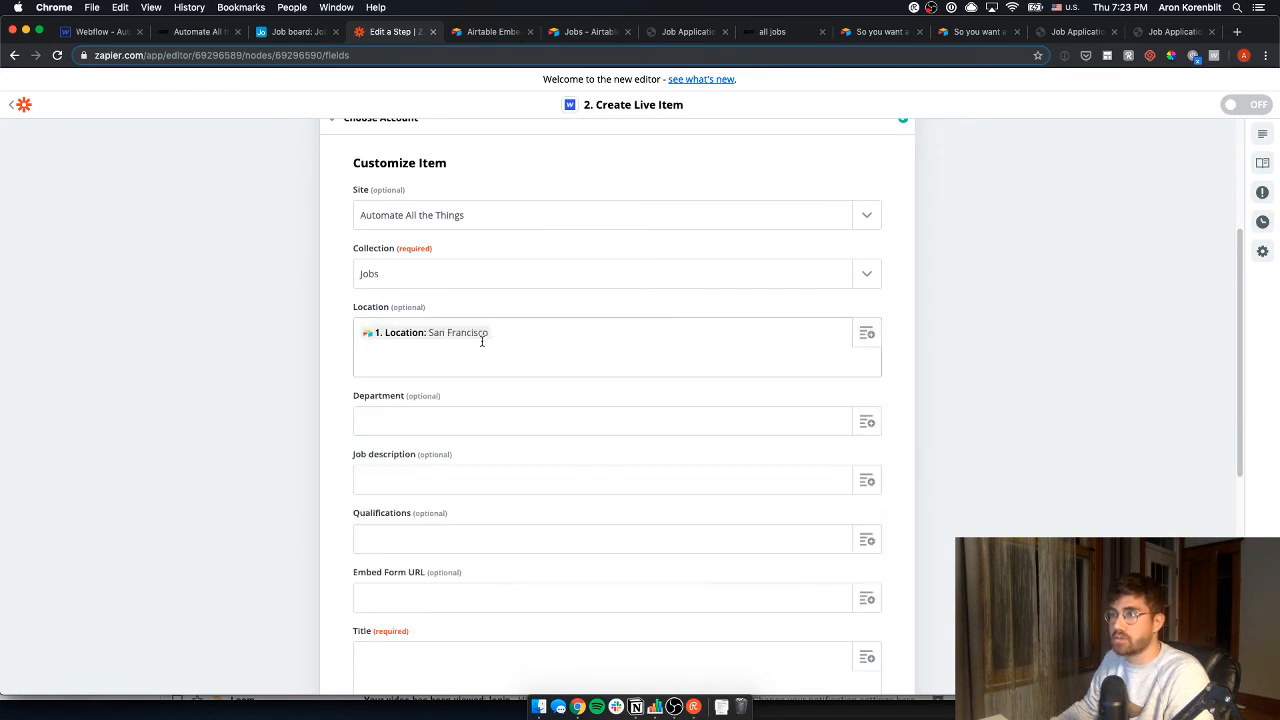
pyautogui.click(867, 422)
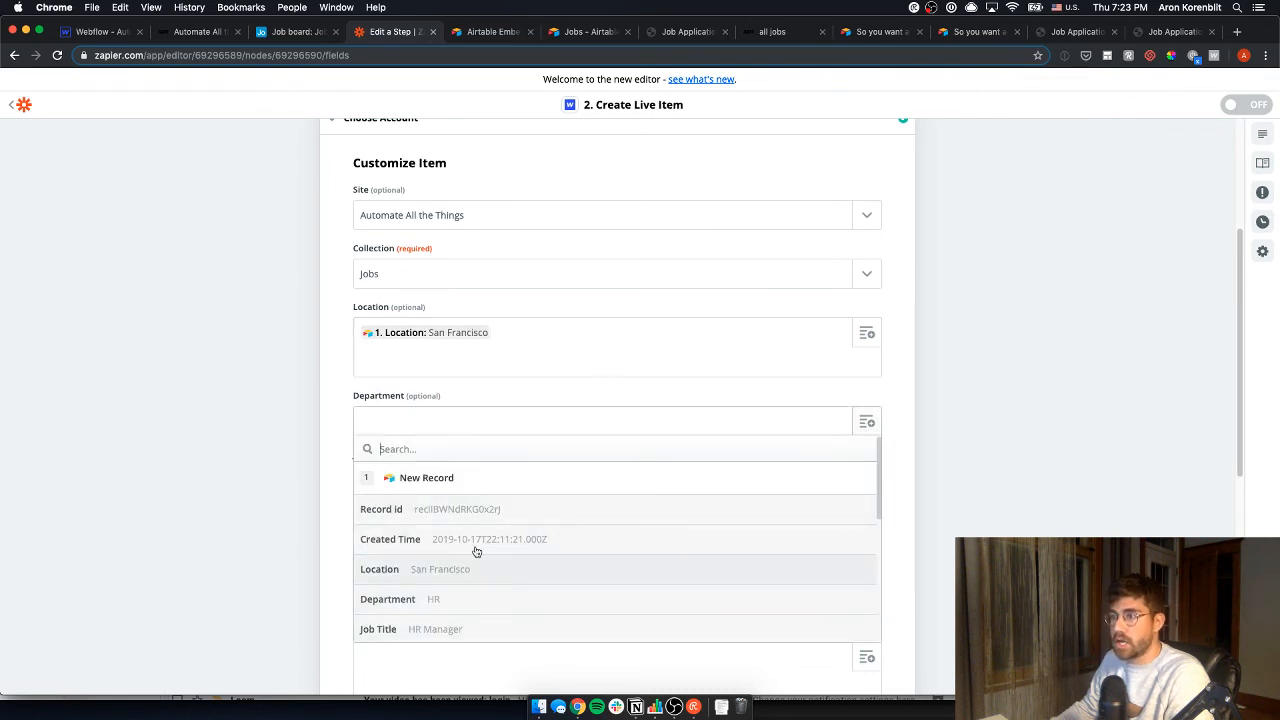
pyautogui.click(486, 598)
pyautogui.scroll(-1, 400, 474)
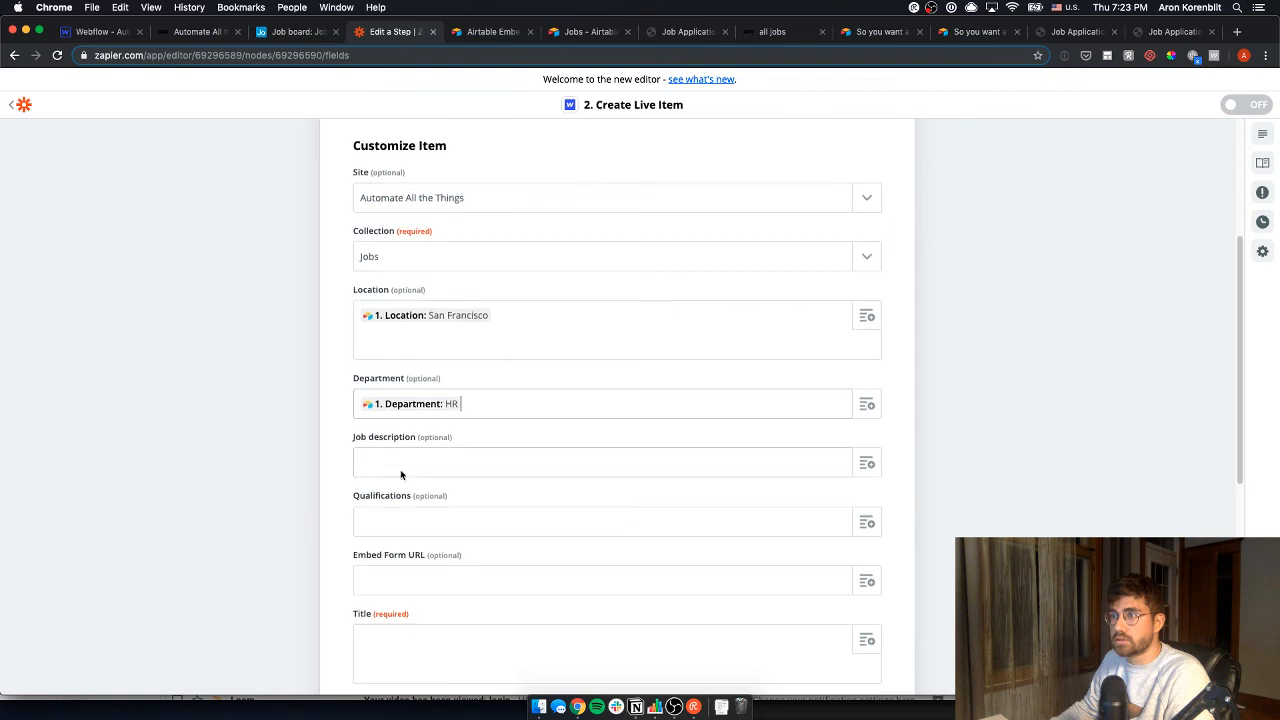
pyautogui.click(402, 468)
pyautogui.click(865, 466)
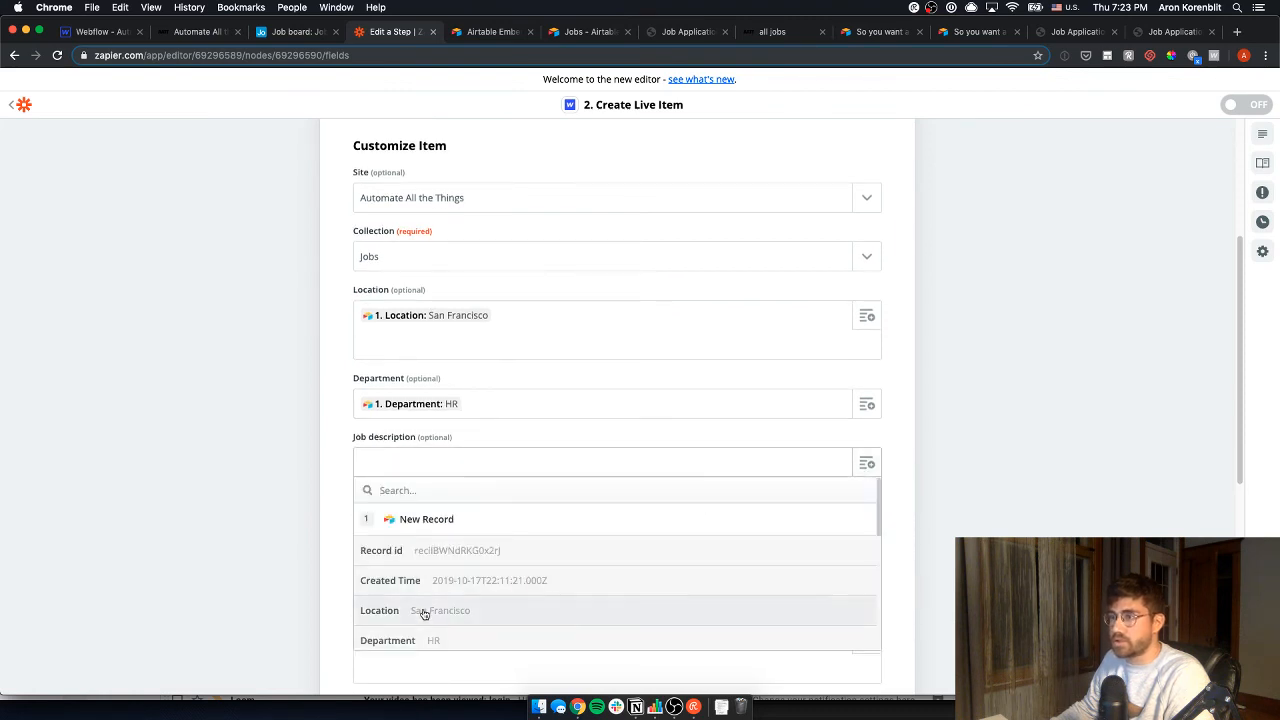
pyautogui.scroll(-2, 434, 630)
pyautogui.scroll(-5, 445, 624)
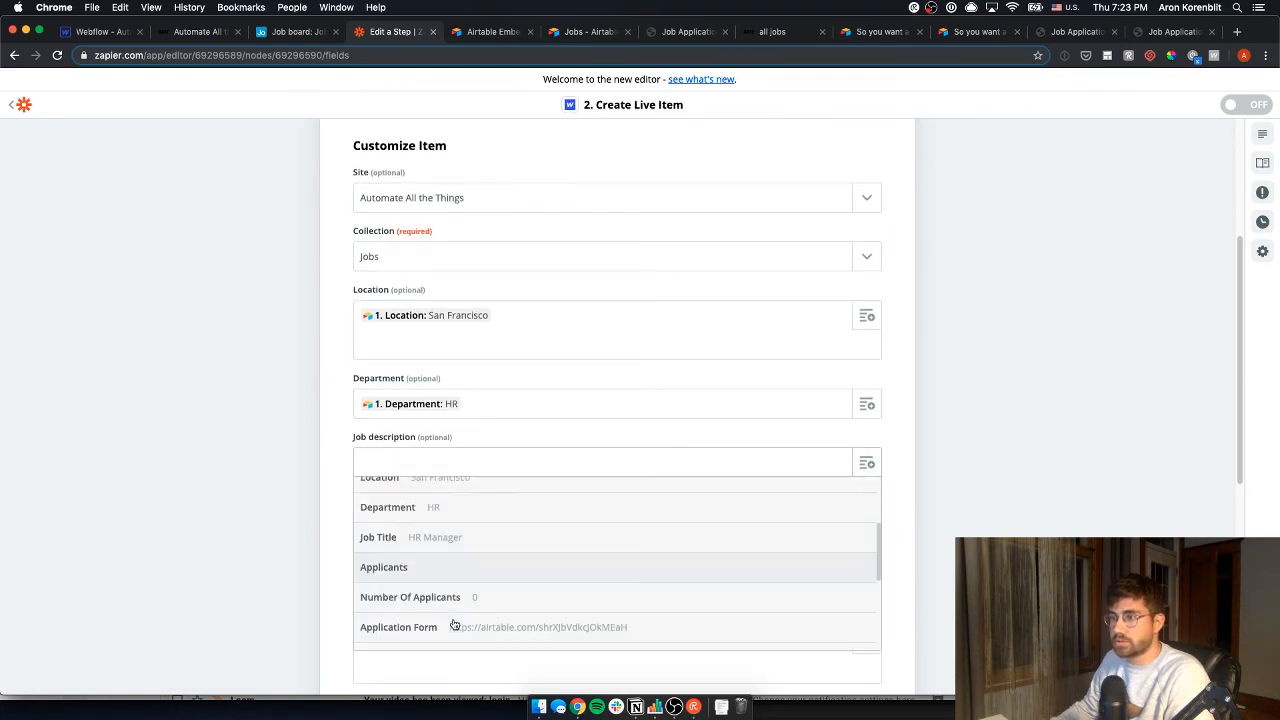
pyautogui.write('jo')
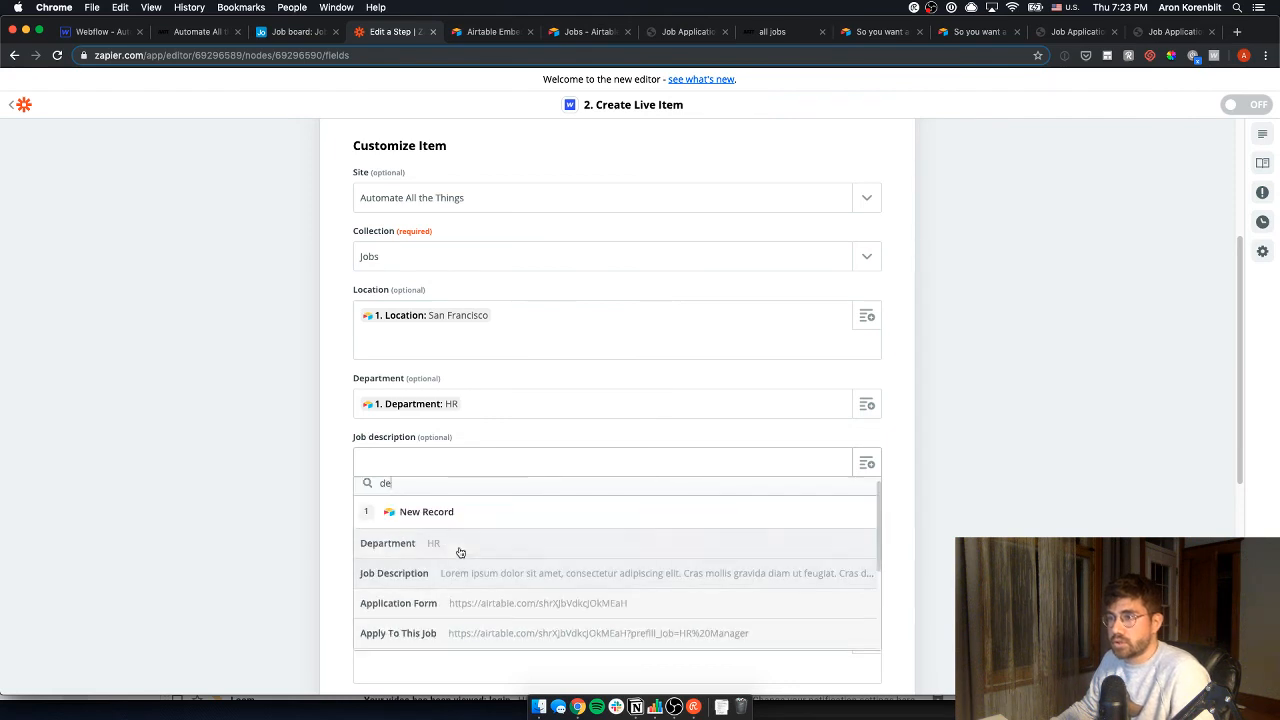
pyautogui.click(500, 577)
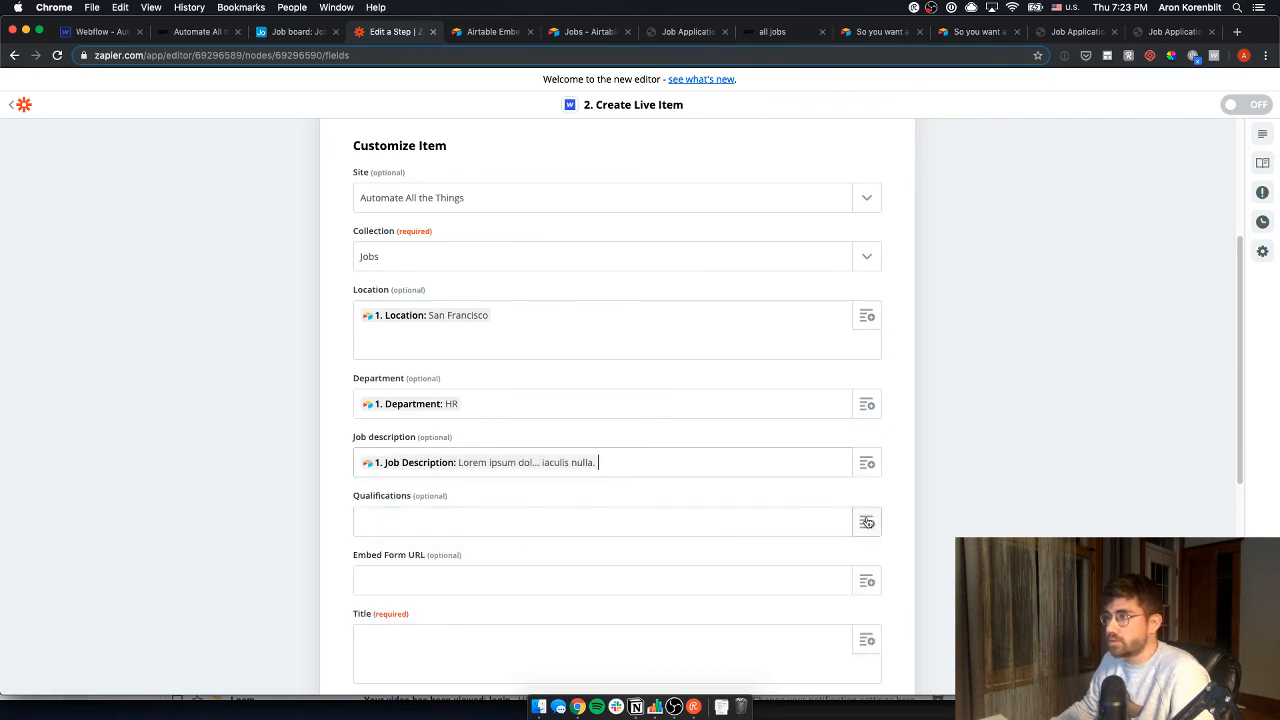
# - Search the Airtable record data for Qualifications to fill the Qualifications field
pyautogui.click(572, 523)
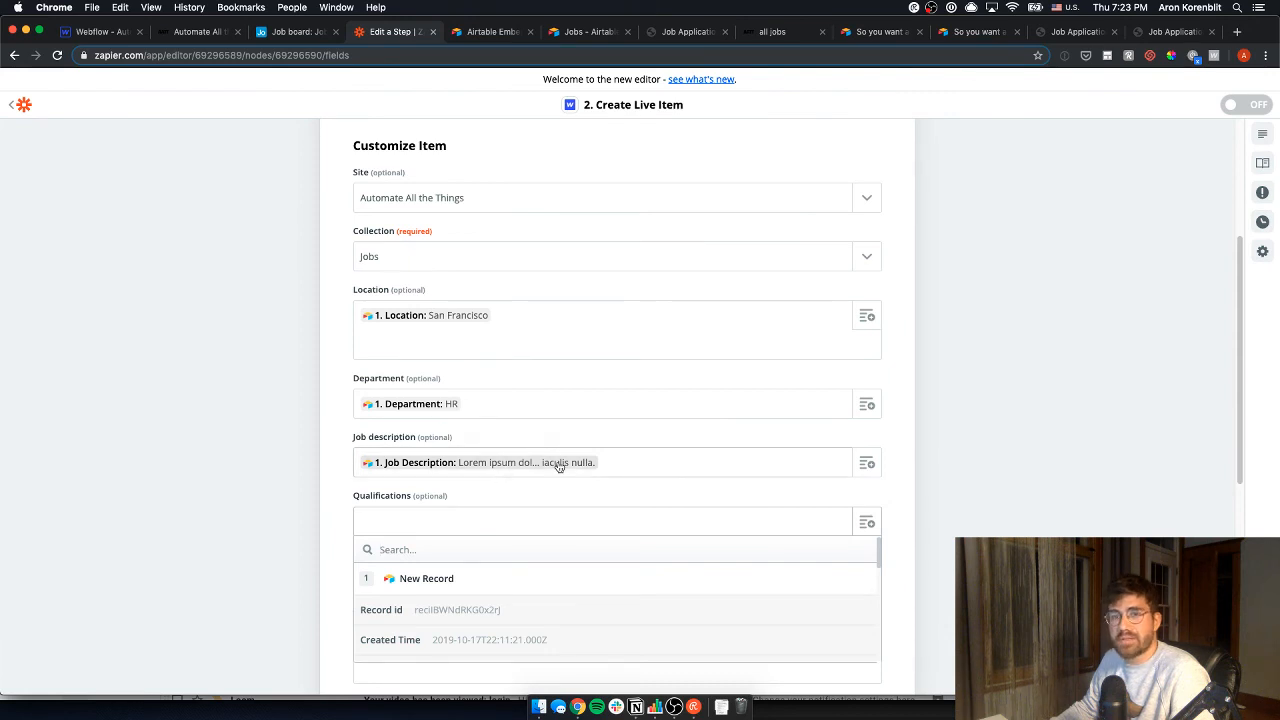
pyautogui.scroll(-1, 268, 491)
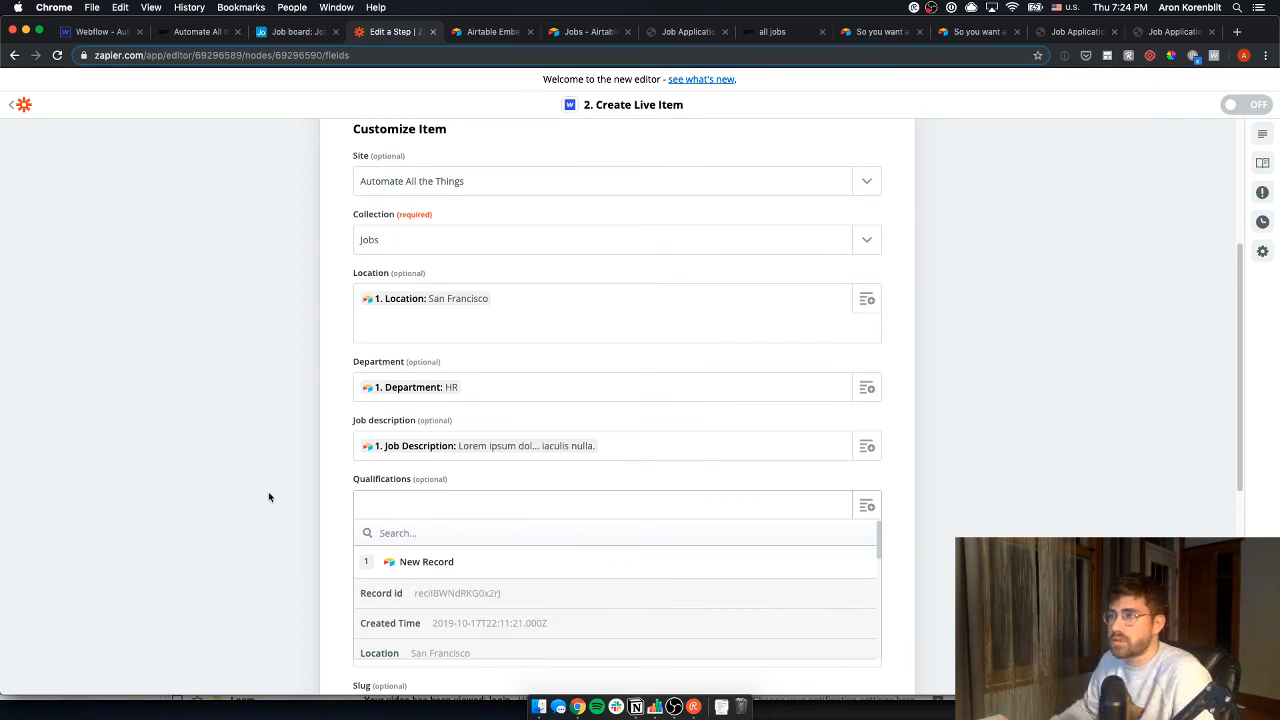
pyautogui.scroll(-2, 268, 491)
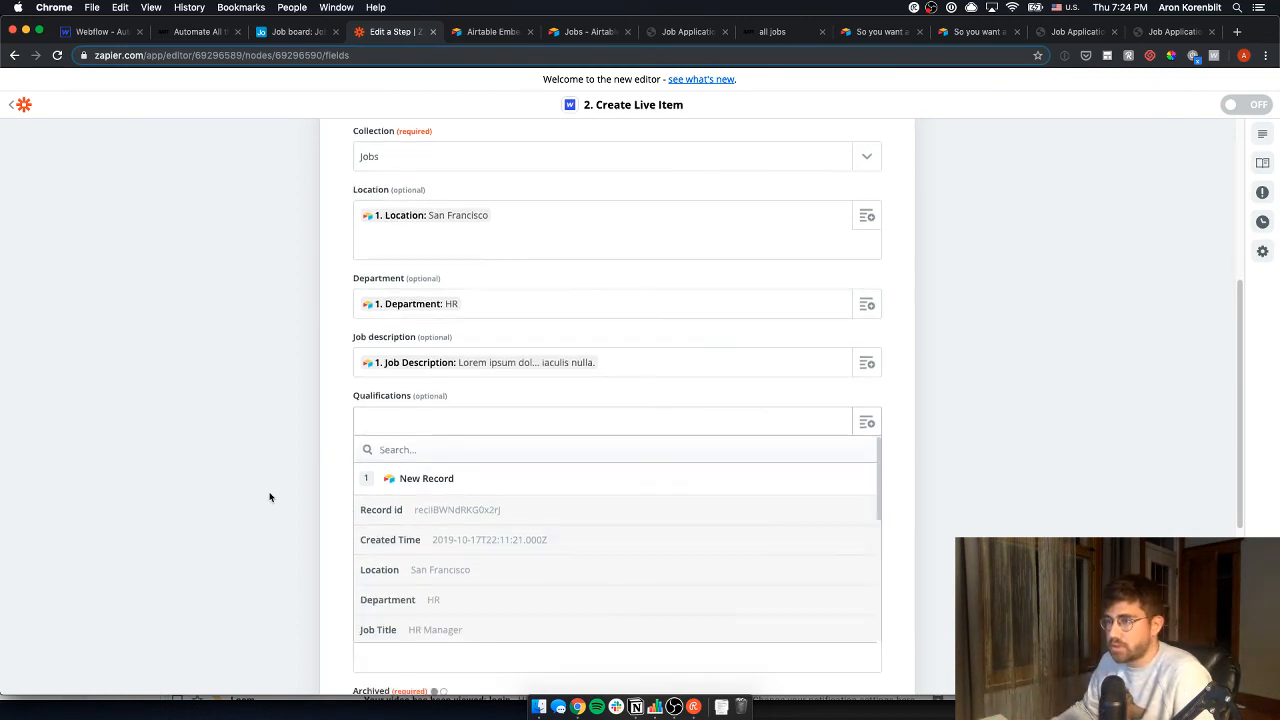
pyautogui.scroll(-1, 465, 570)
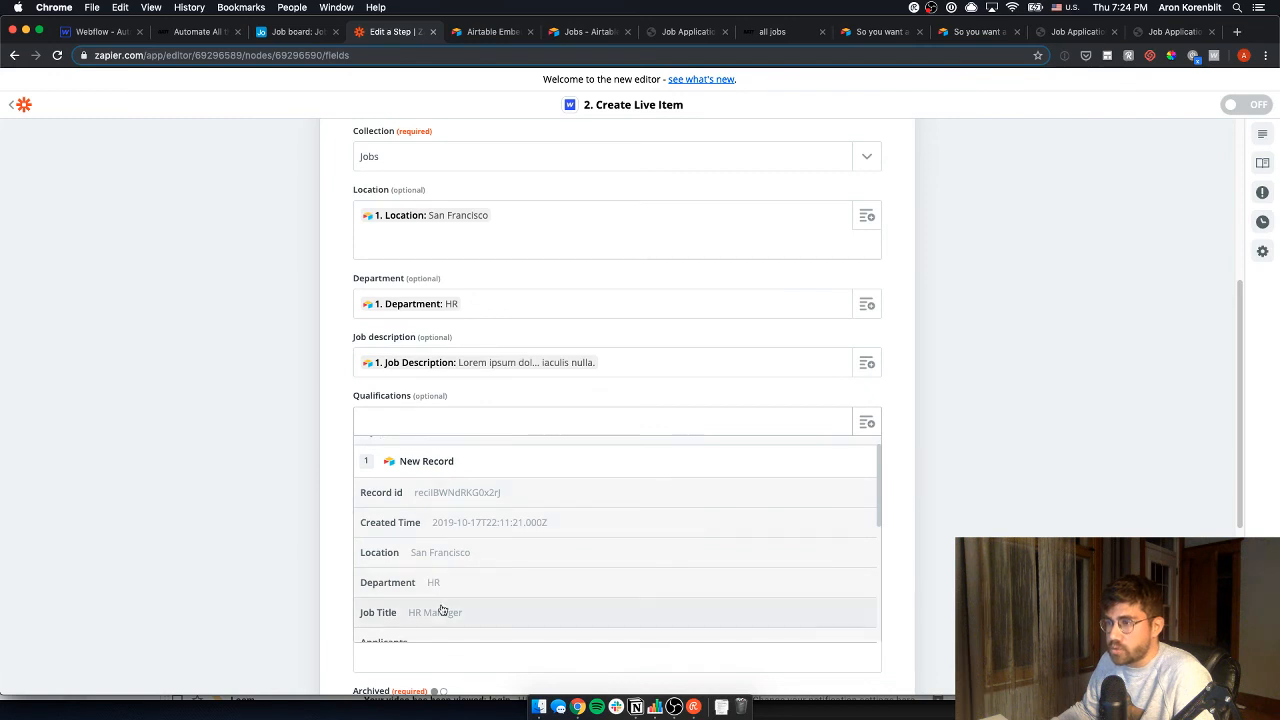
pyautogui.scroll(-1, 451, 609)
pyautogui.write('qua')
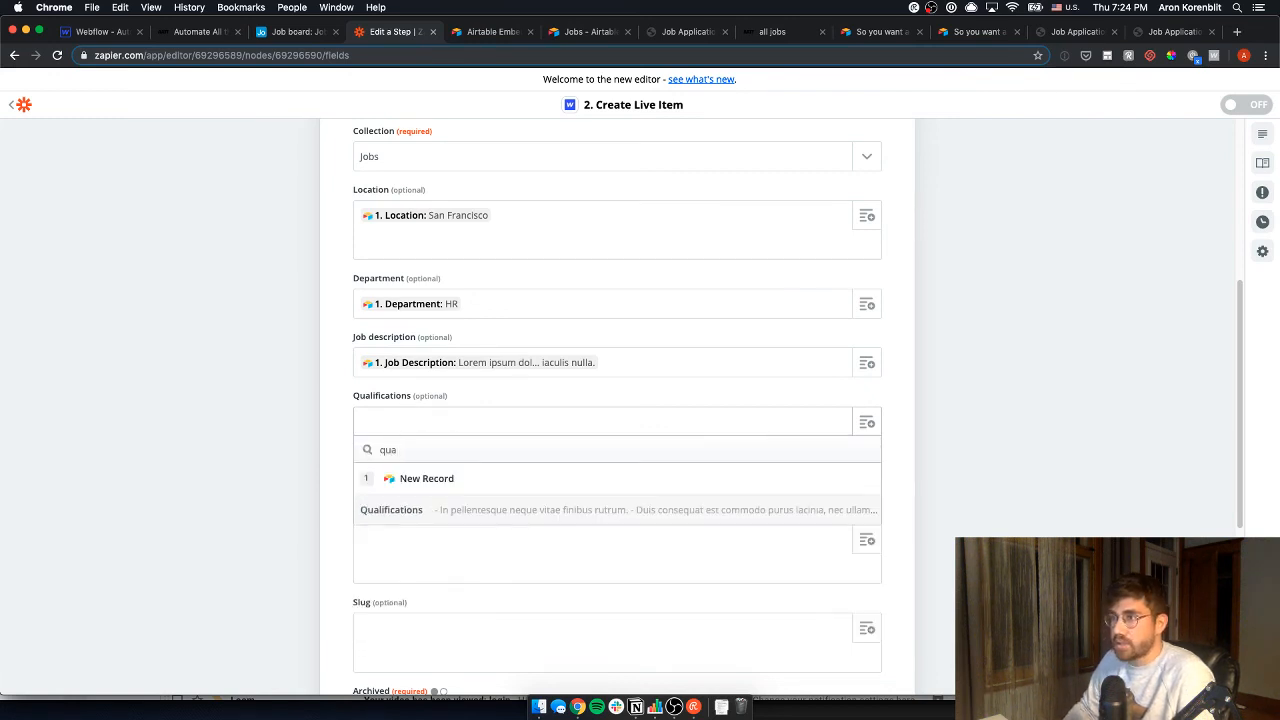
# - Map Qualifications, Embed URL into Embed Form URL, and Job Title into Title
pyautogui.click(717, 511)
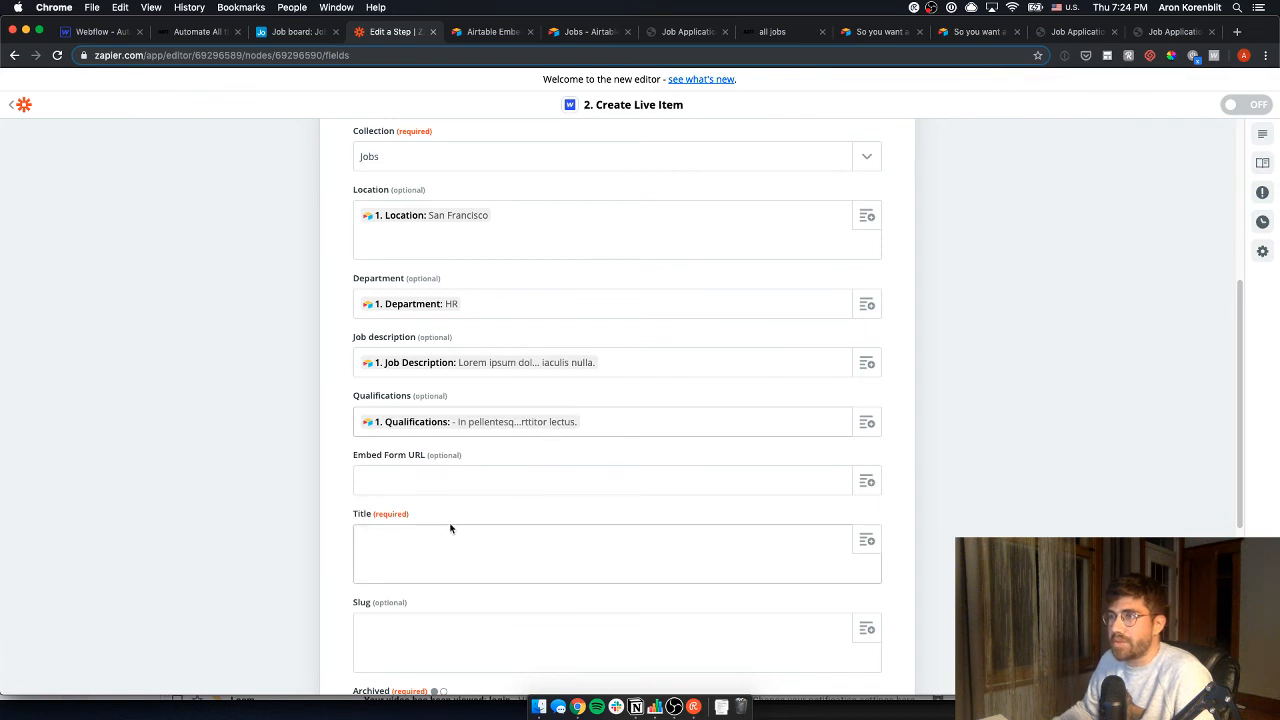
pyautogui.scroll(-1, 417, 520)
pyautogui.click(410, 466)
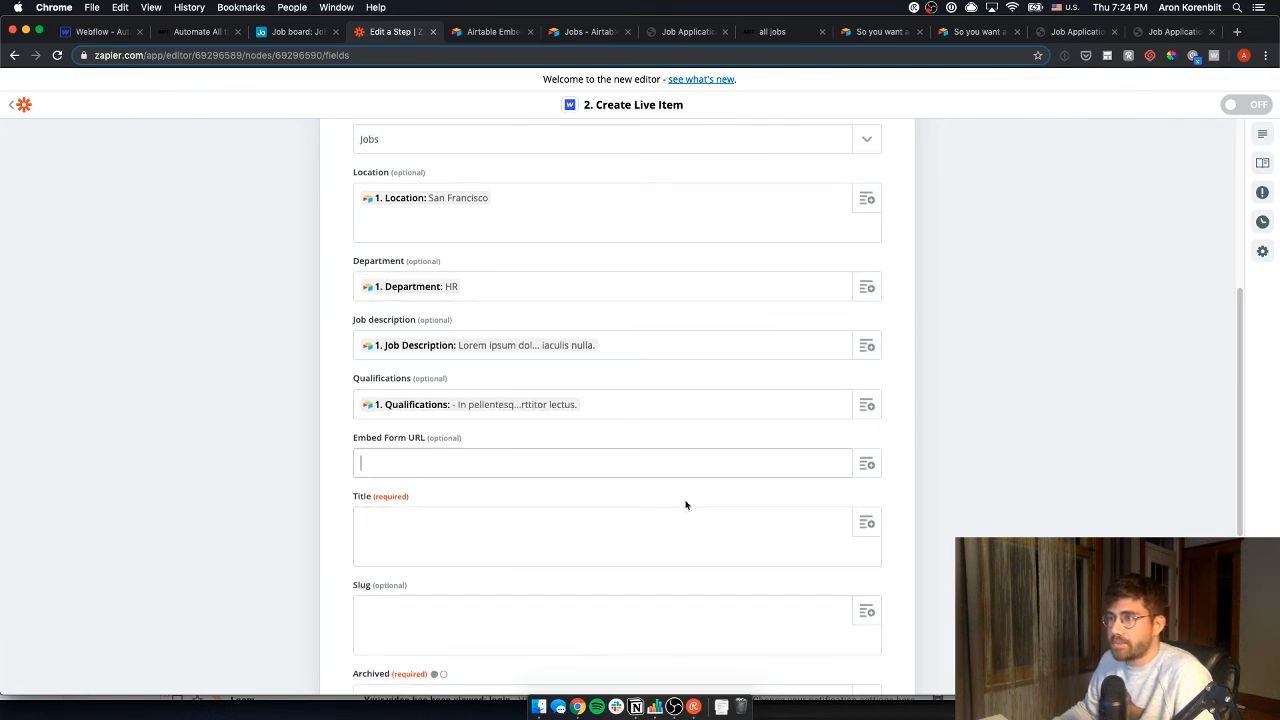
pyautogui.click(866, 463)
pyautogui.scroll(-6, 420, 535)
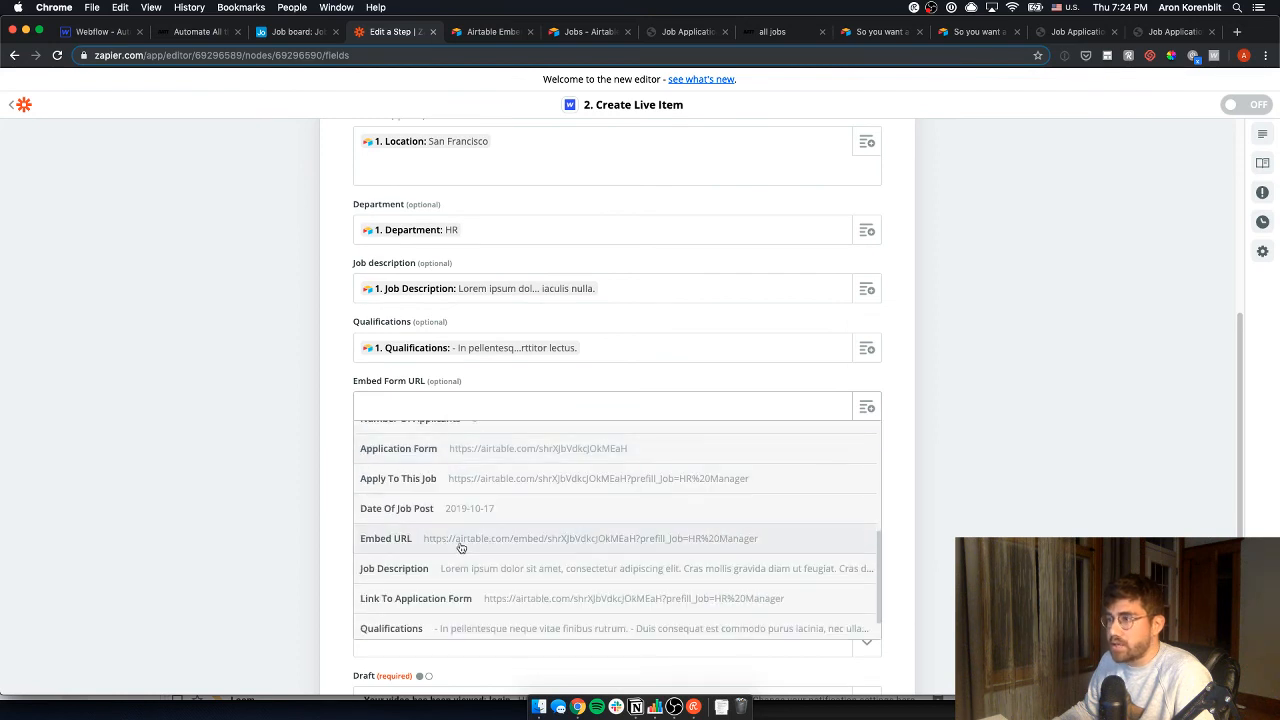
pyautogui.click(460, 540)
pyautogui.click(474, 482)
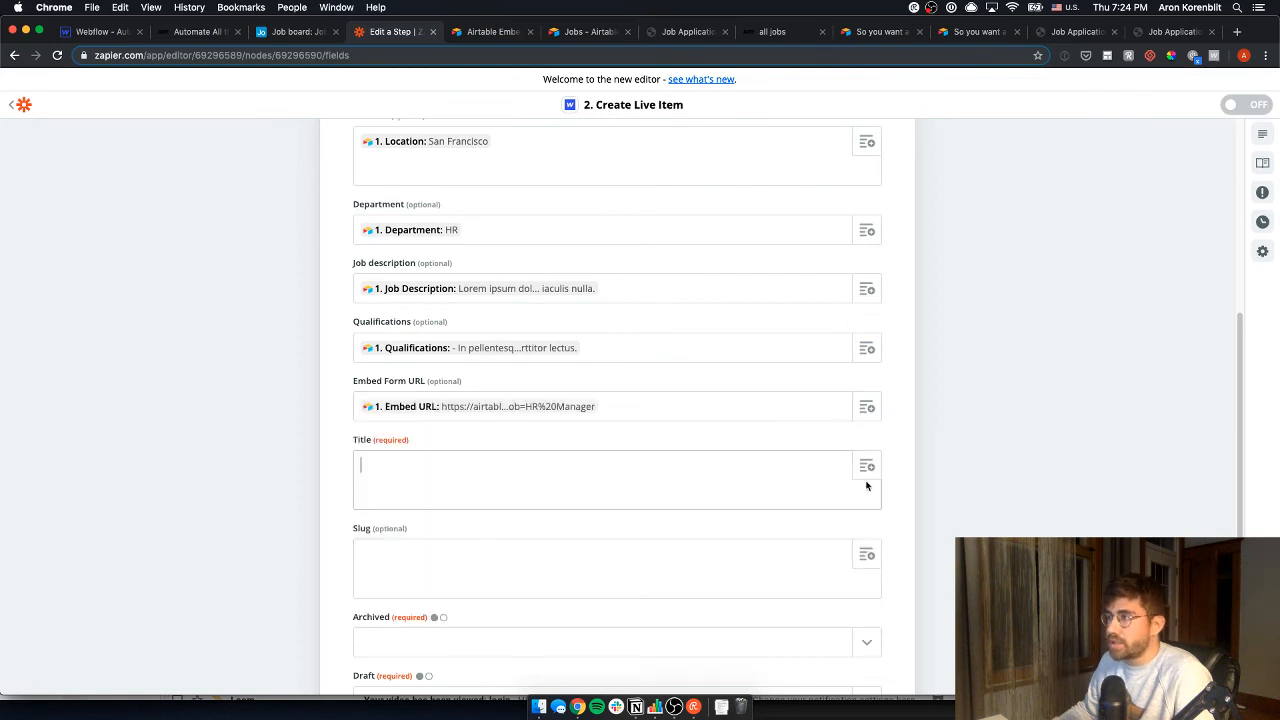
pyautogui.scroll(-1, 469, 583)
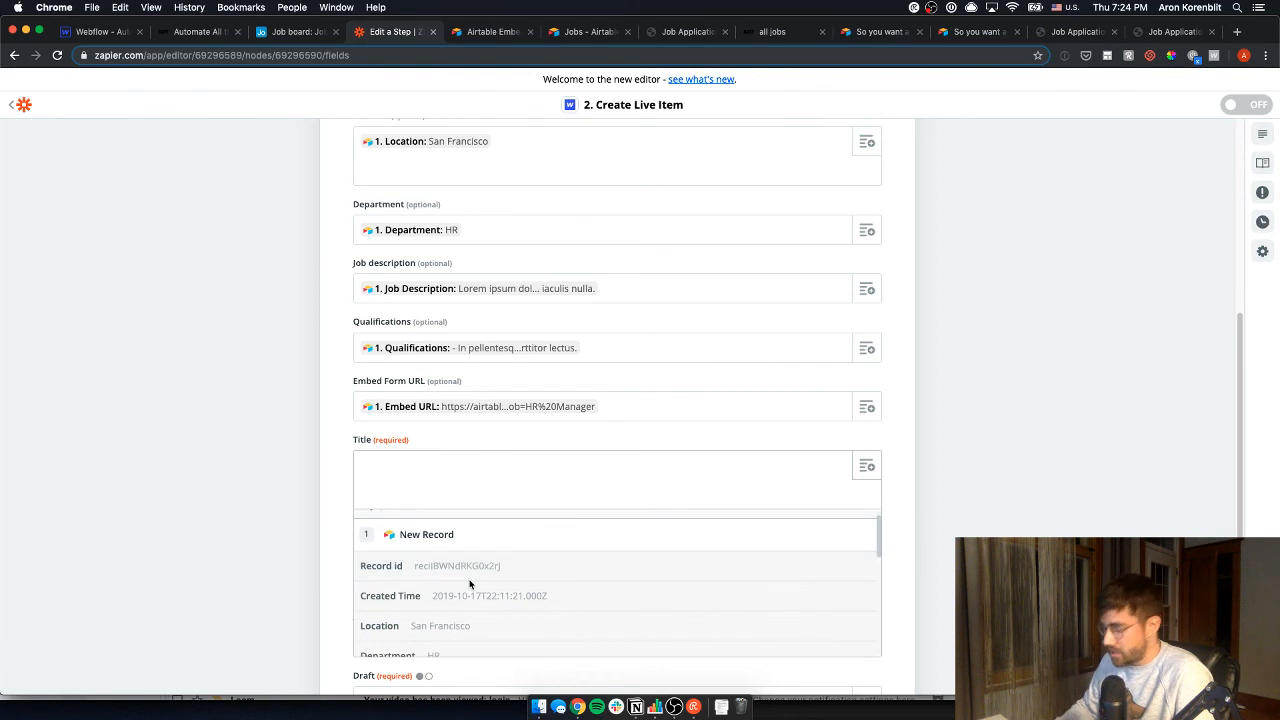
pyautogui.write('titl')
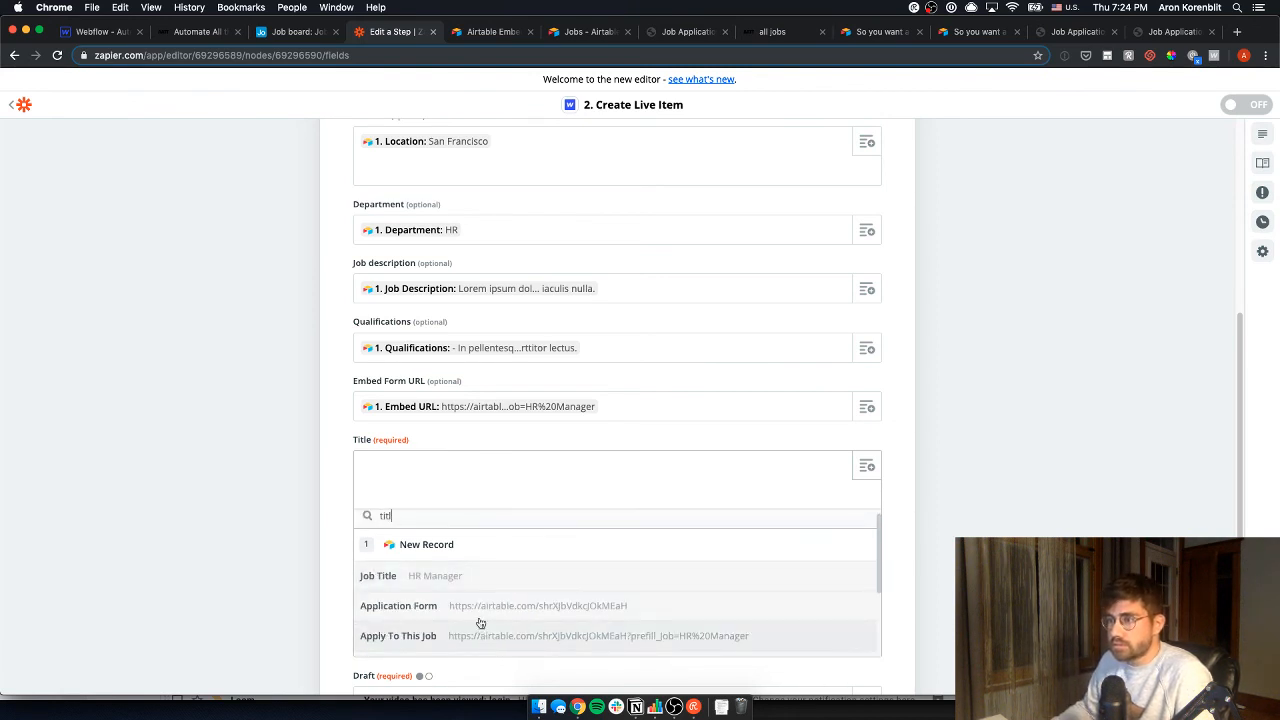
pyautogui.click(449, 577)
# - Set Archived and Draft to no, then test the step to send an HR Manager item to Webflow
pyautogui.scroll(-5, 326, 453)
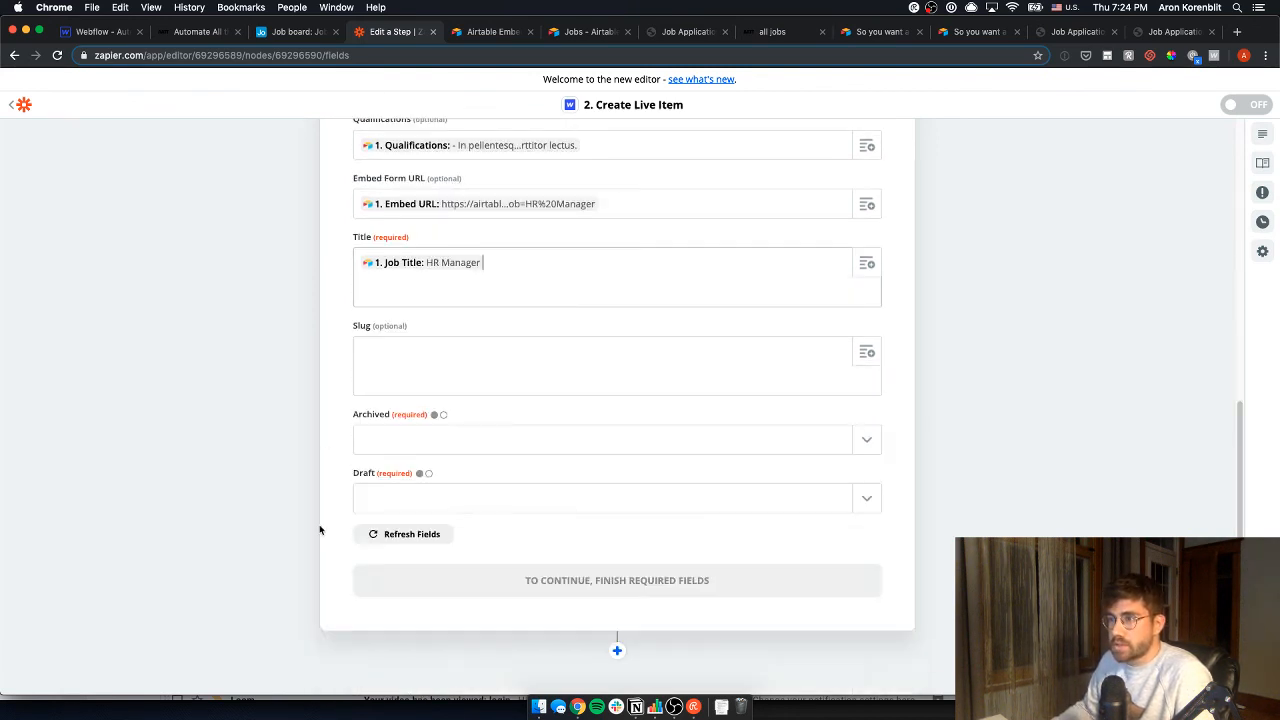
pyautogui.click(472, 440)
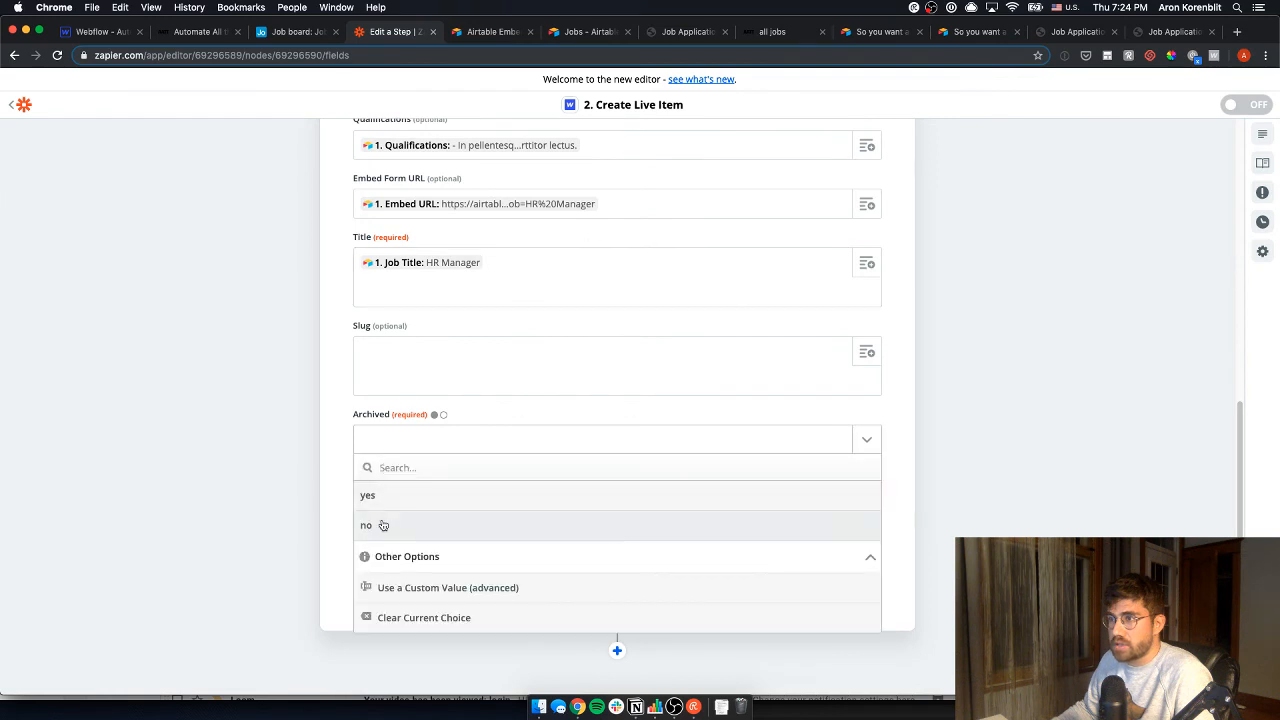
pyautogui.click(392, 524)
pyautogui.click(403, 498)
pyautogui.click(380, 584)
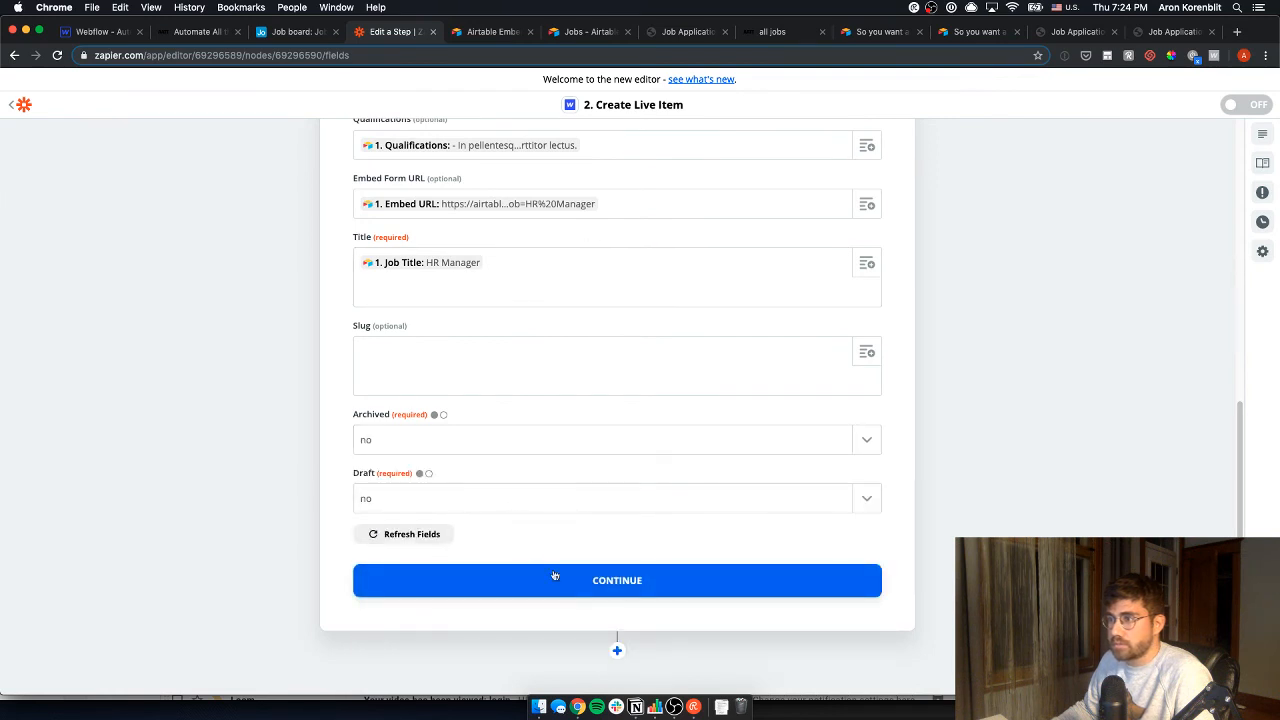
pyautogui.click(390, 581)
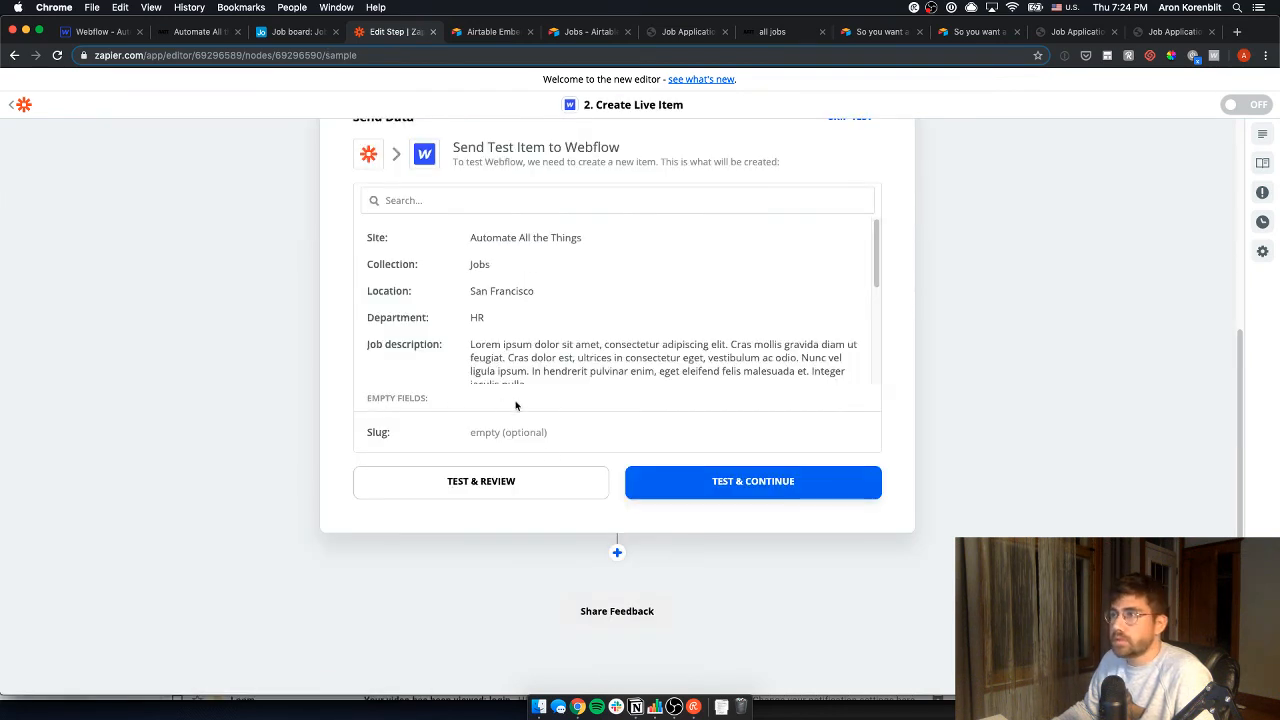
pyautogui.click(550, 484)
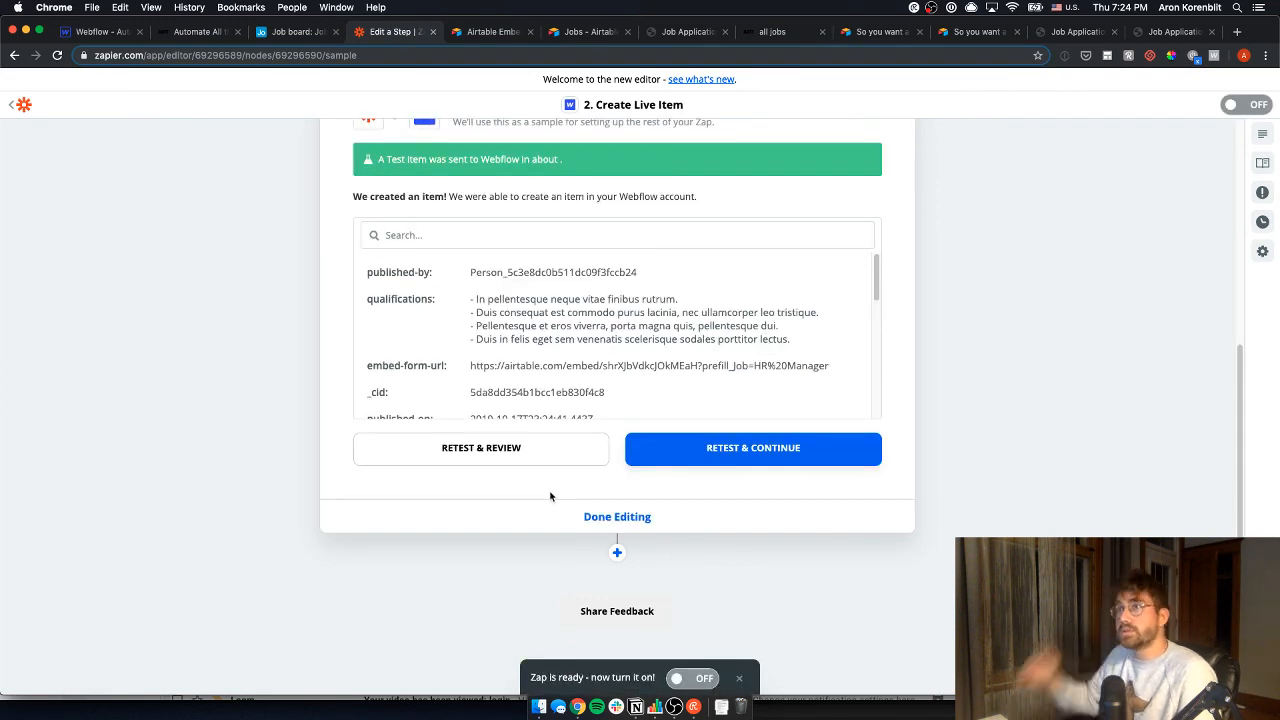
pyautogui.click(100, 32)
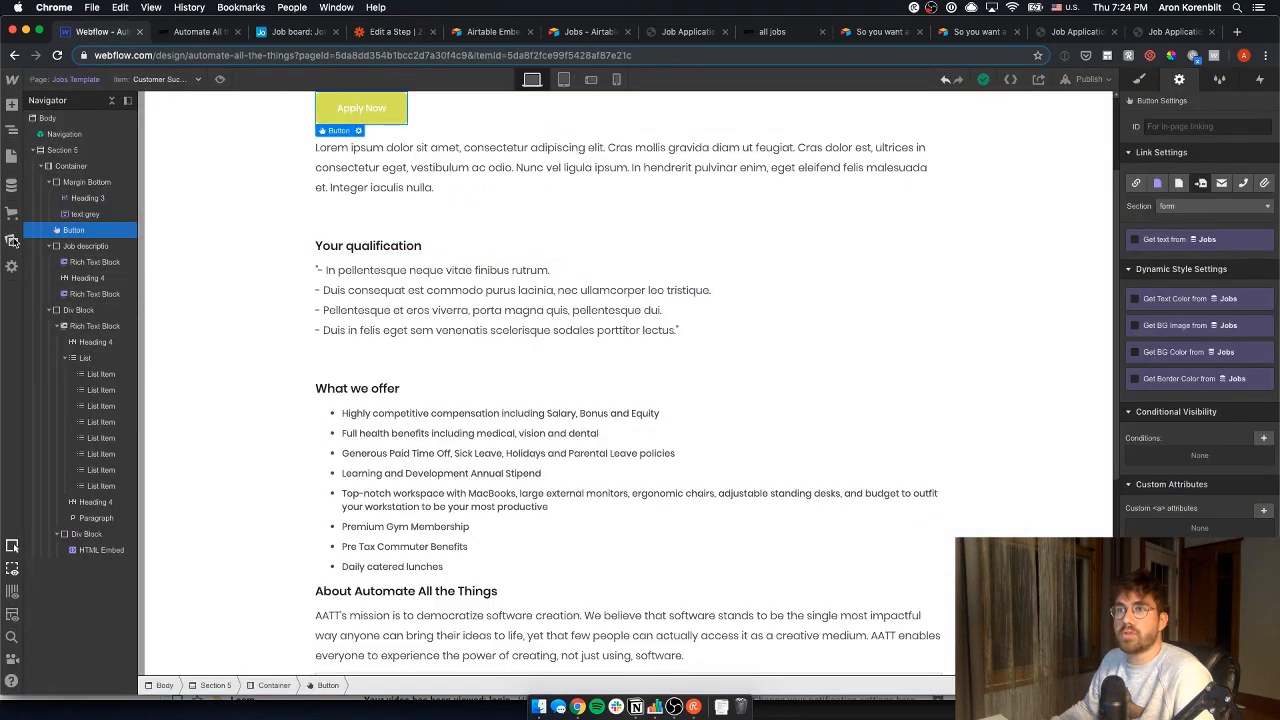
# - Inspect the HR Manager item in Webflow's Jobs collection, including its Airtable-filled Embed Form URL
pyautogui.click(11, 187)
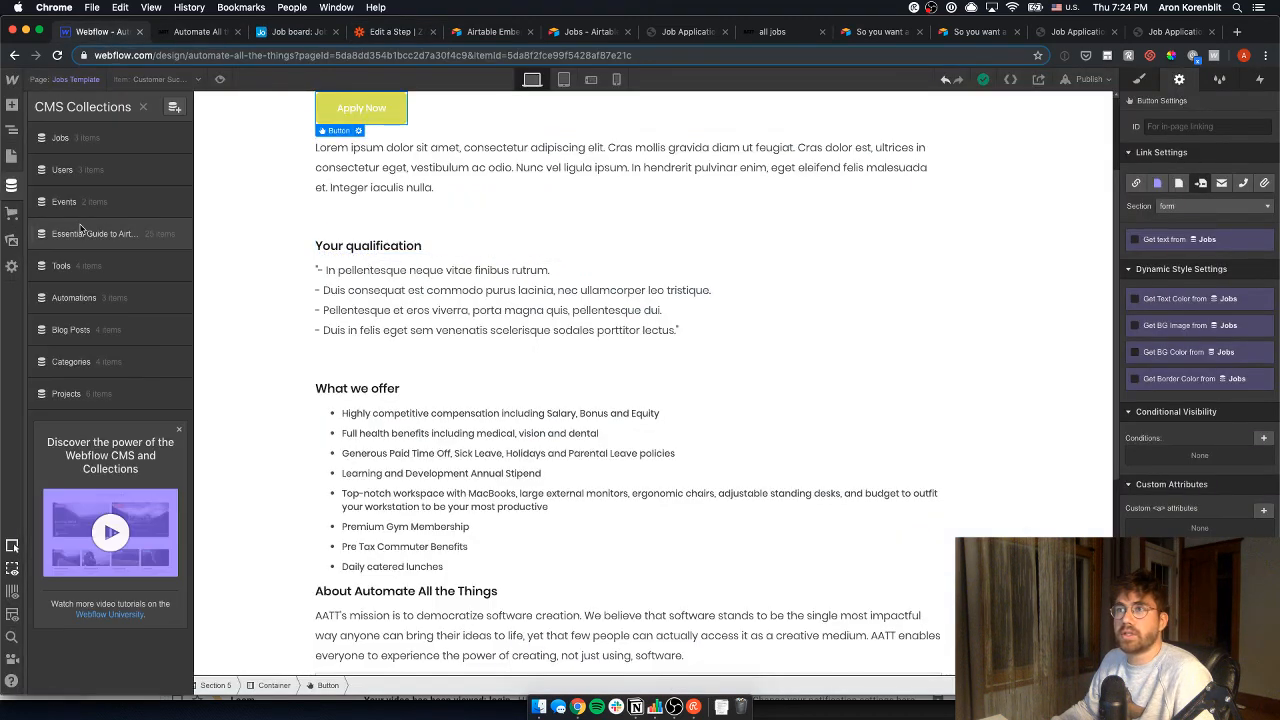
pyautogui.click(88, 138)
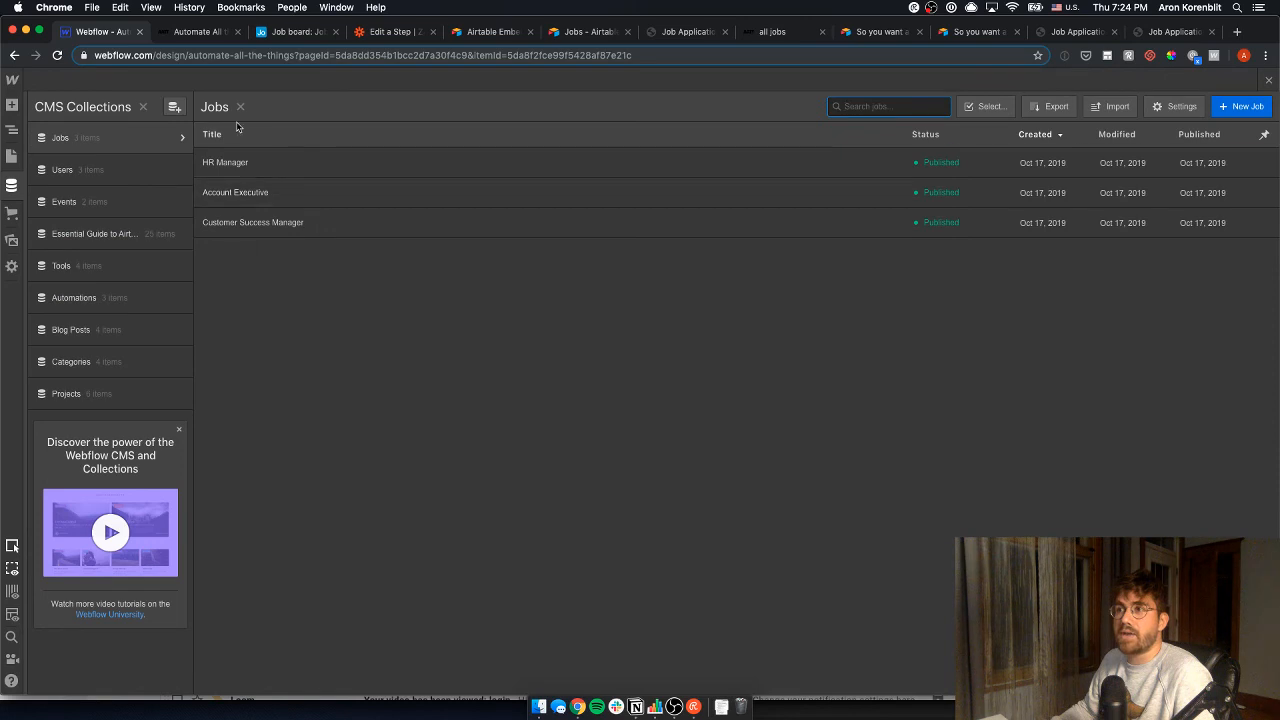
pyautogui.click(823, 172)
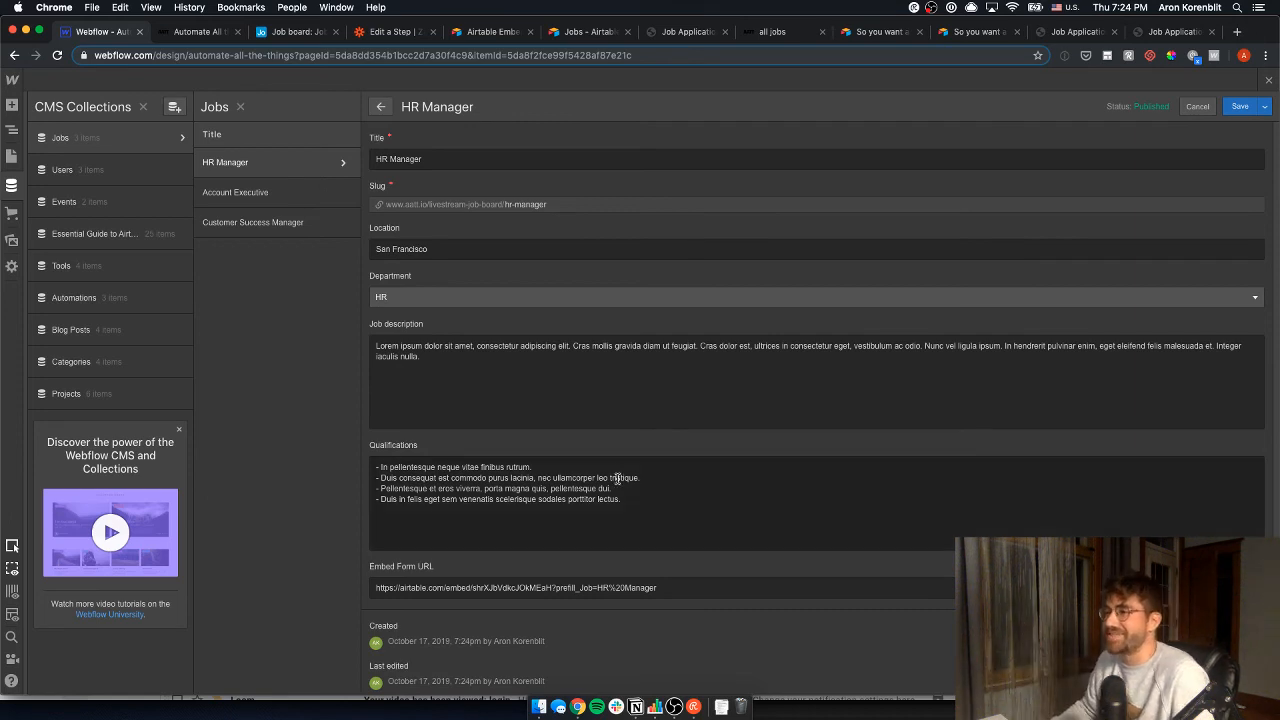
pyautogui.scroll(-1, 590, 456)
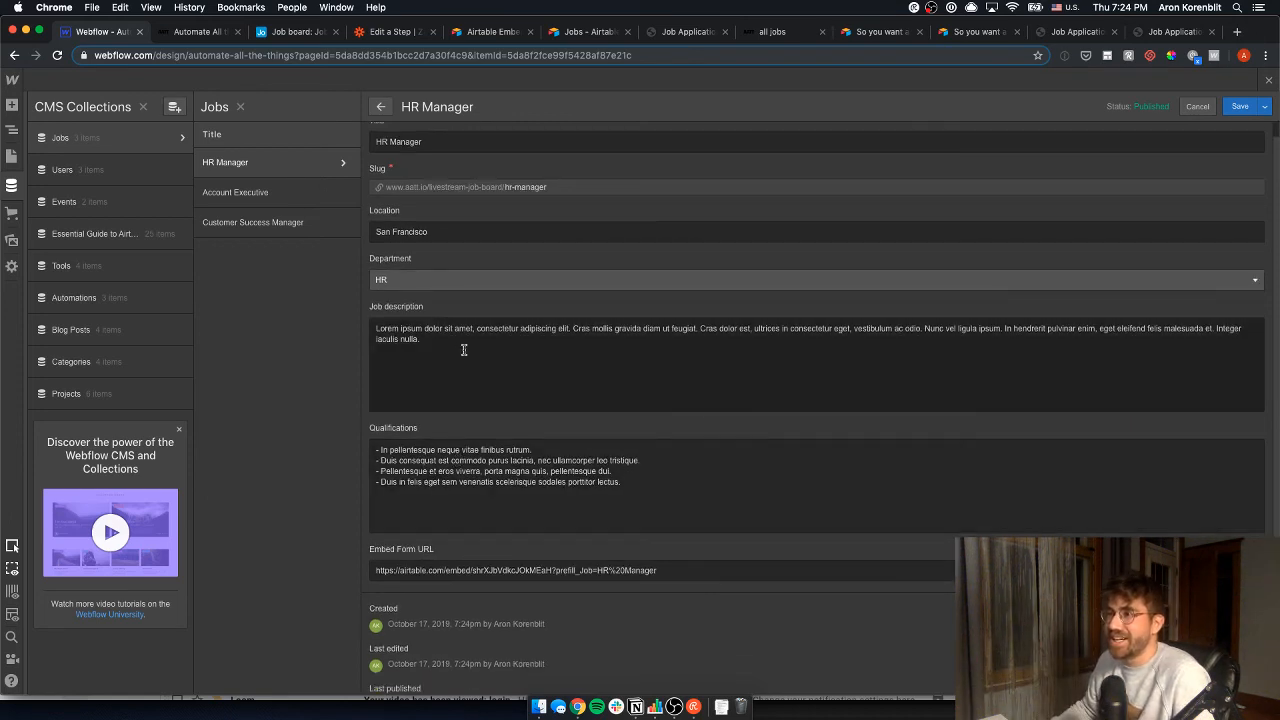
pyautogui.scroll(1, 420, 234)
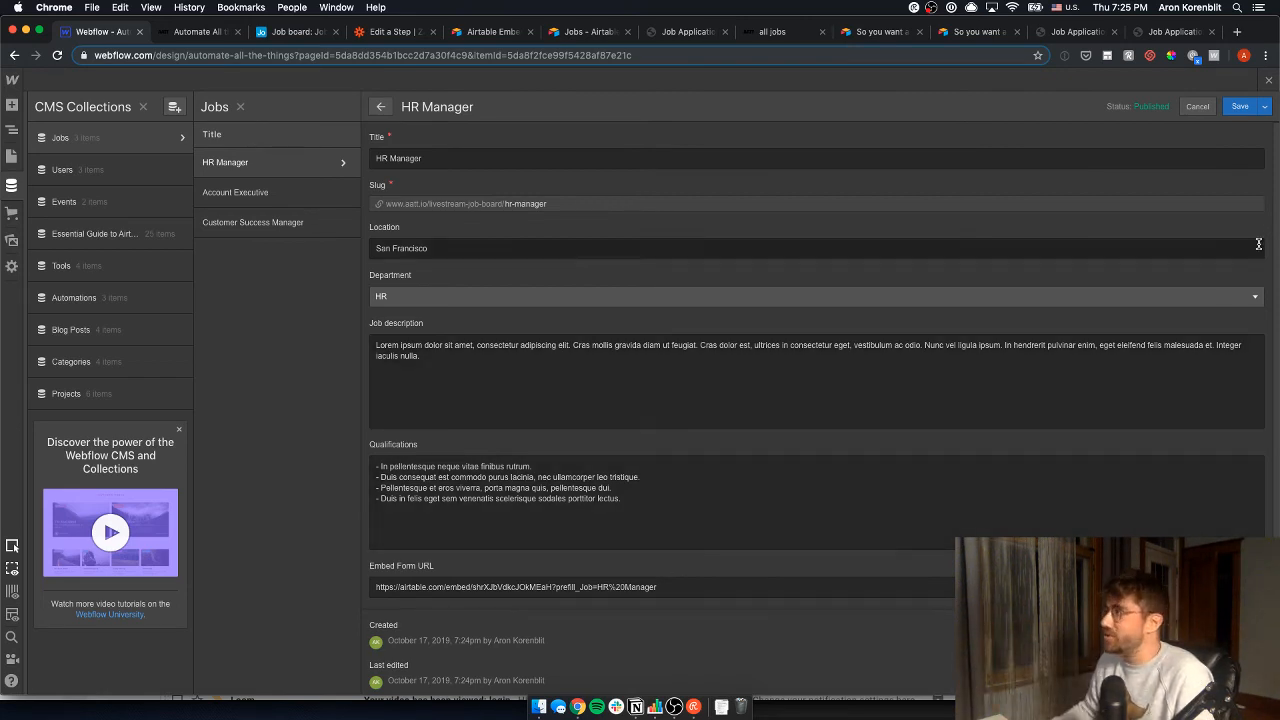
pyautogui.click(197, 32)
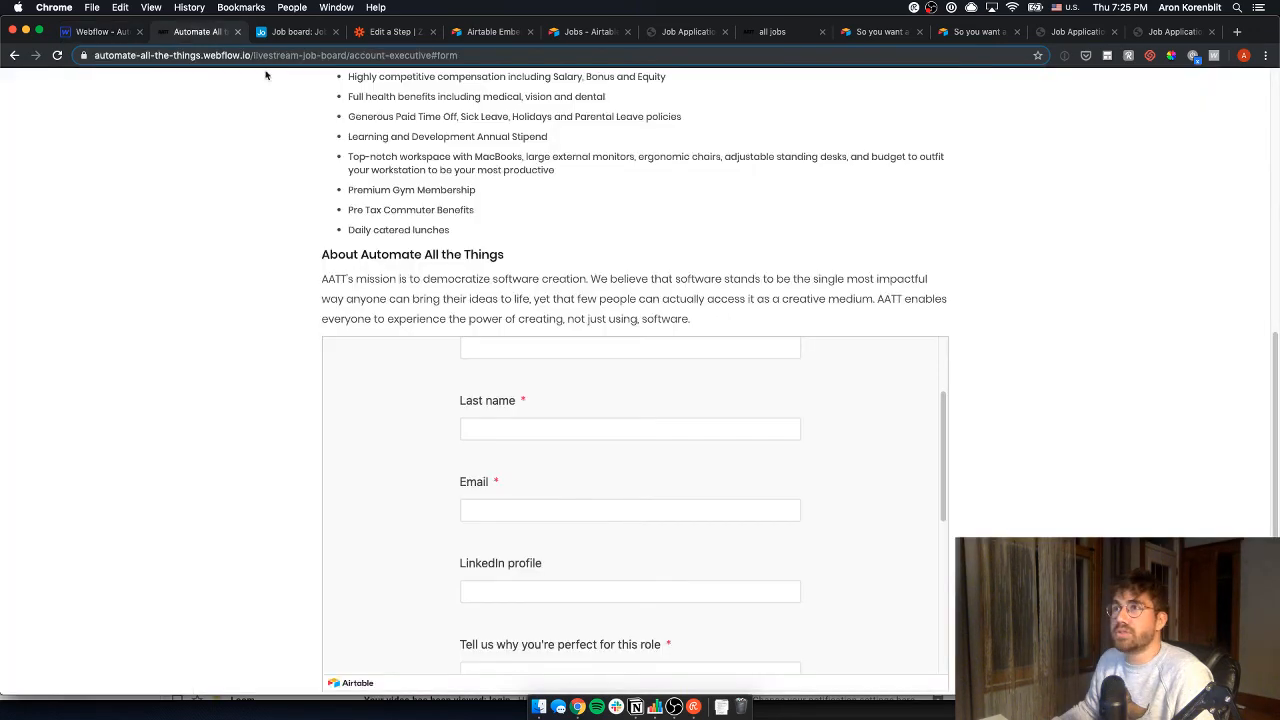
pyautogui.click(100, 31)
pyautogui.click(12, 157)
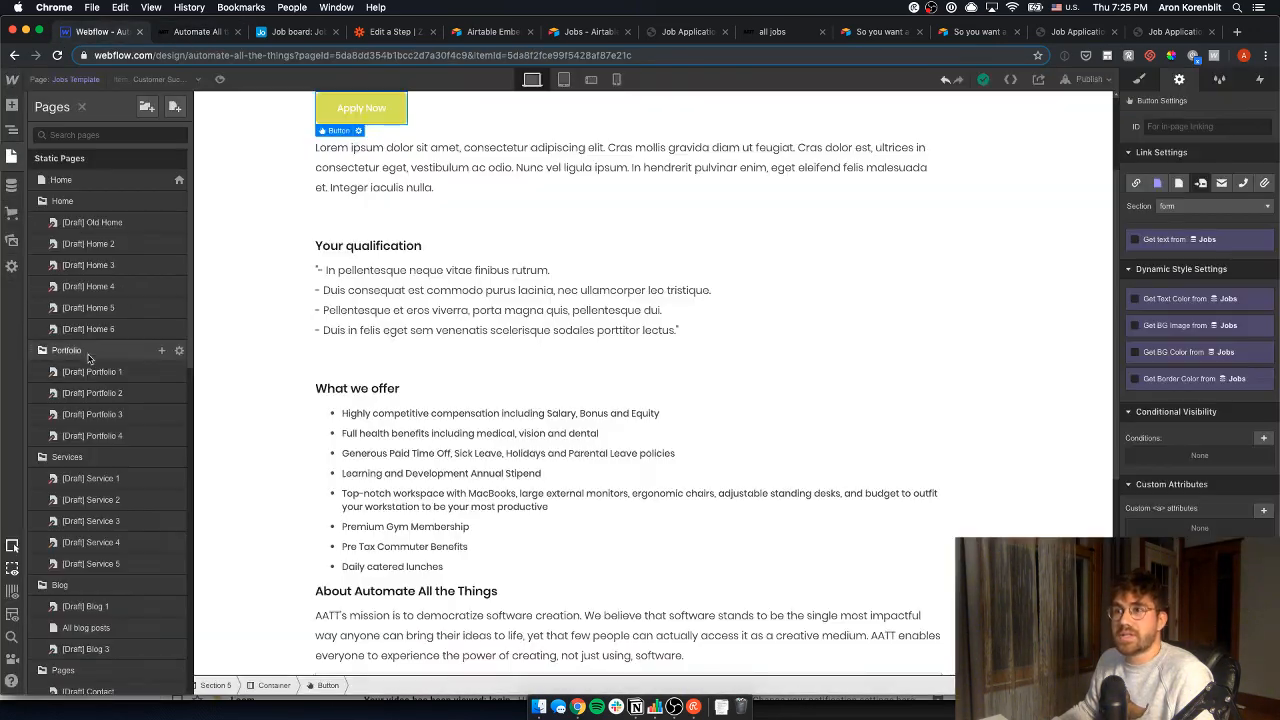
pyautogui.scroll(-10, 121, 528)
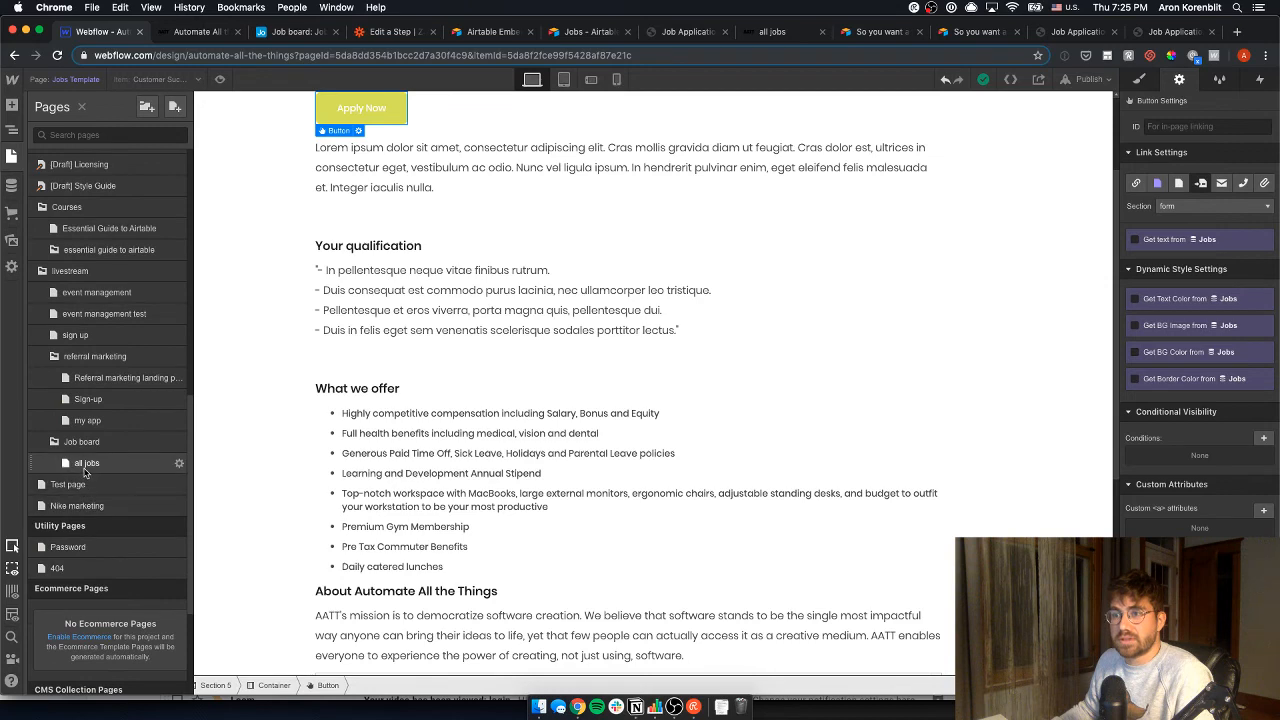
pyautogui.click(87, 472)
pyautogui.click(12, 157)
pyautogui.scroll(-10, 63, 534)
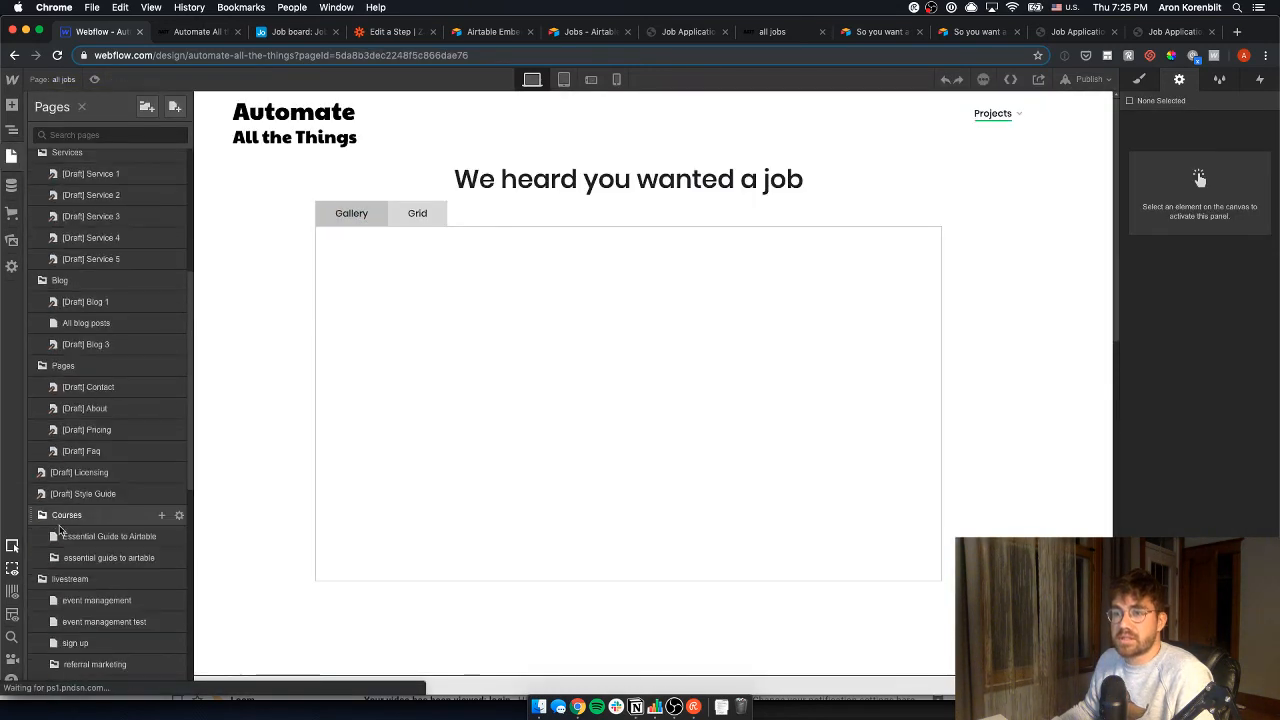
pyautogui.scroll(-3, 85, 570)
pyautogui.click(84, 548)
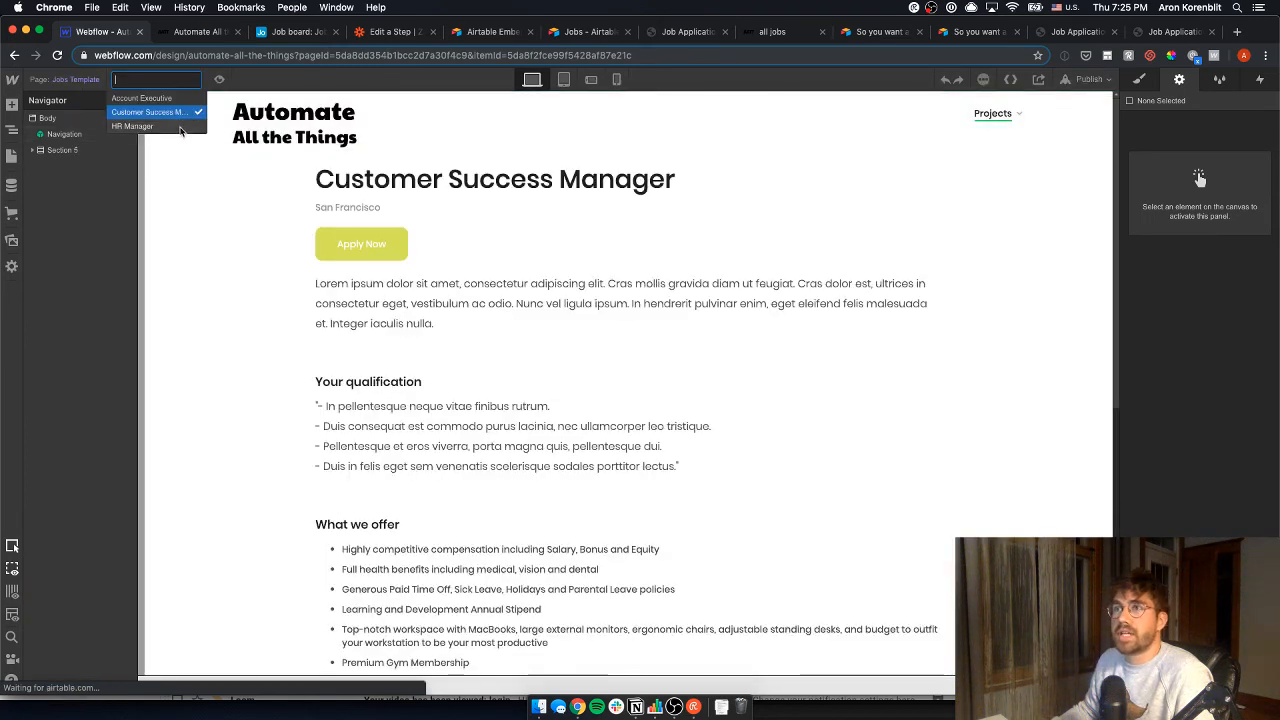
pyautogui.click(1089, 79)
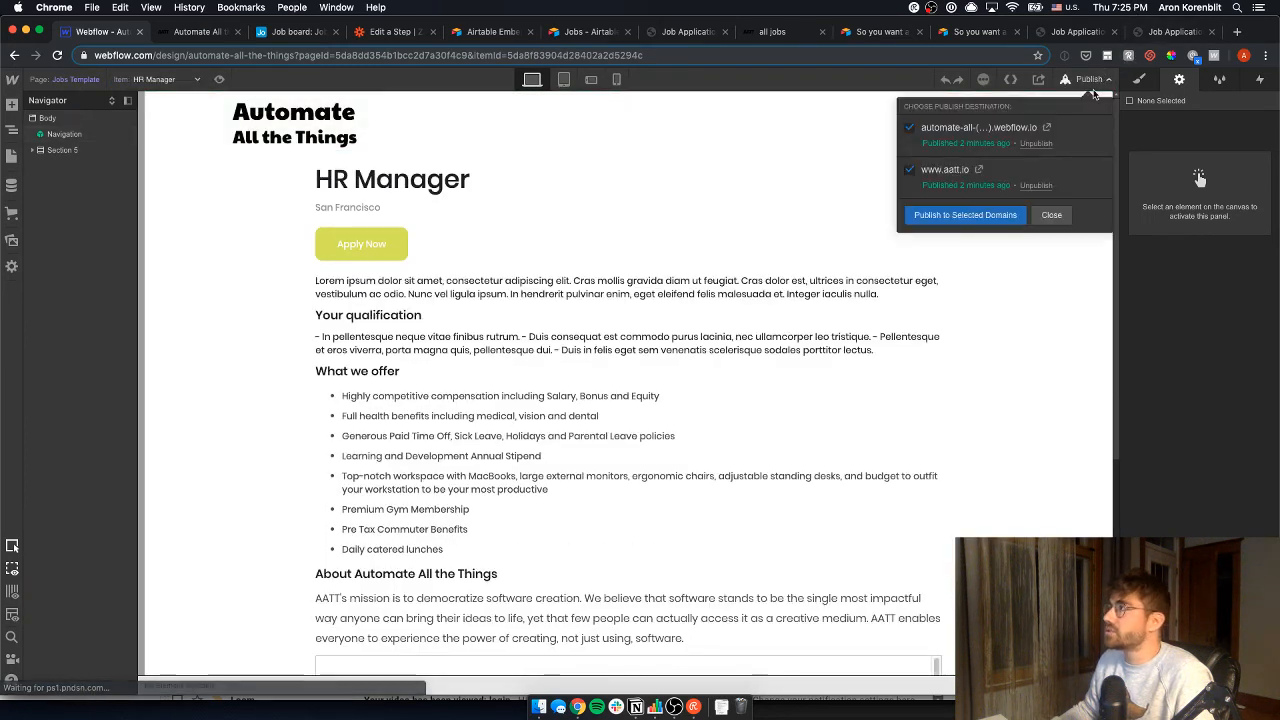
pyautogui.click(978, 172)
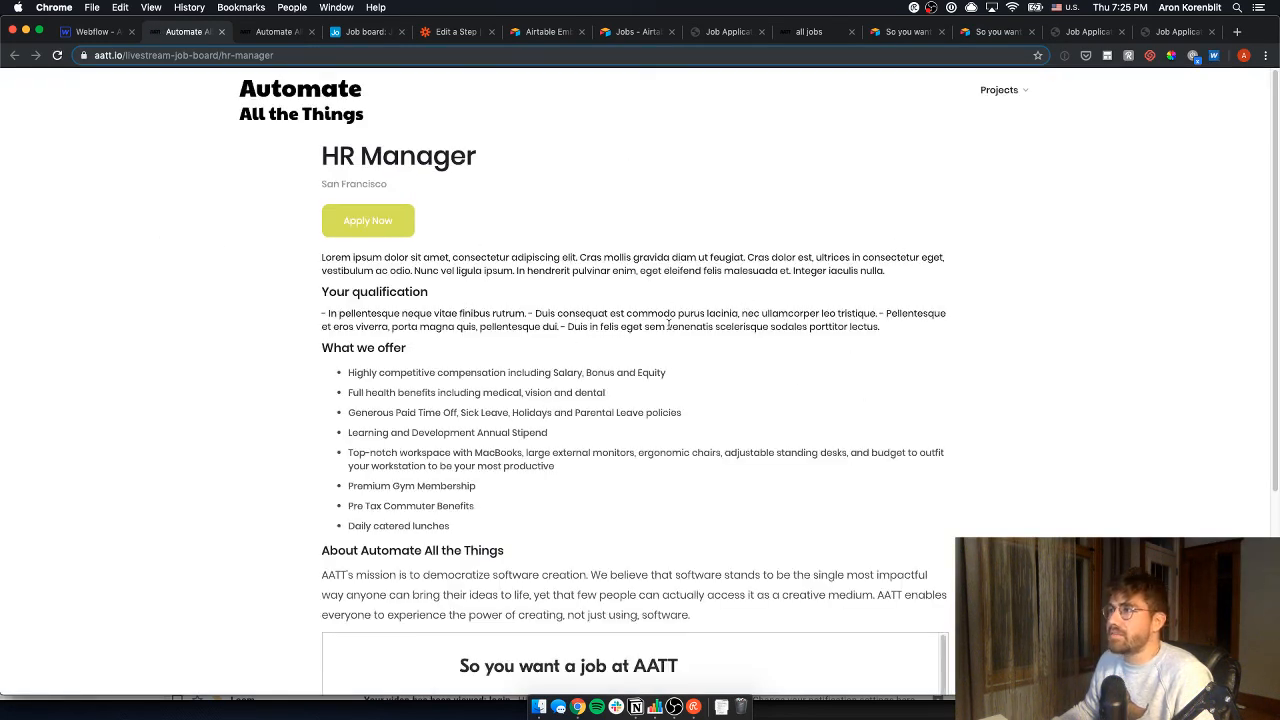
pyautogui.moveTo(905, 331); pyautogui.dragTo(344, 315)
pyautogui.click(346, 315)
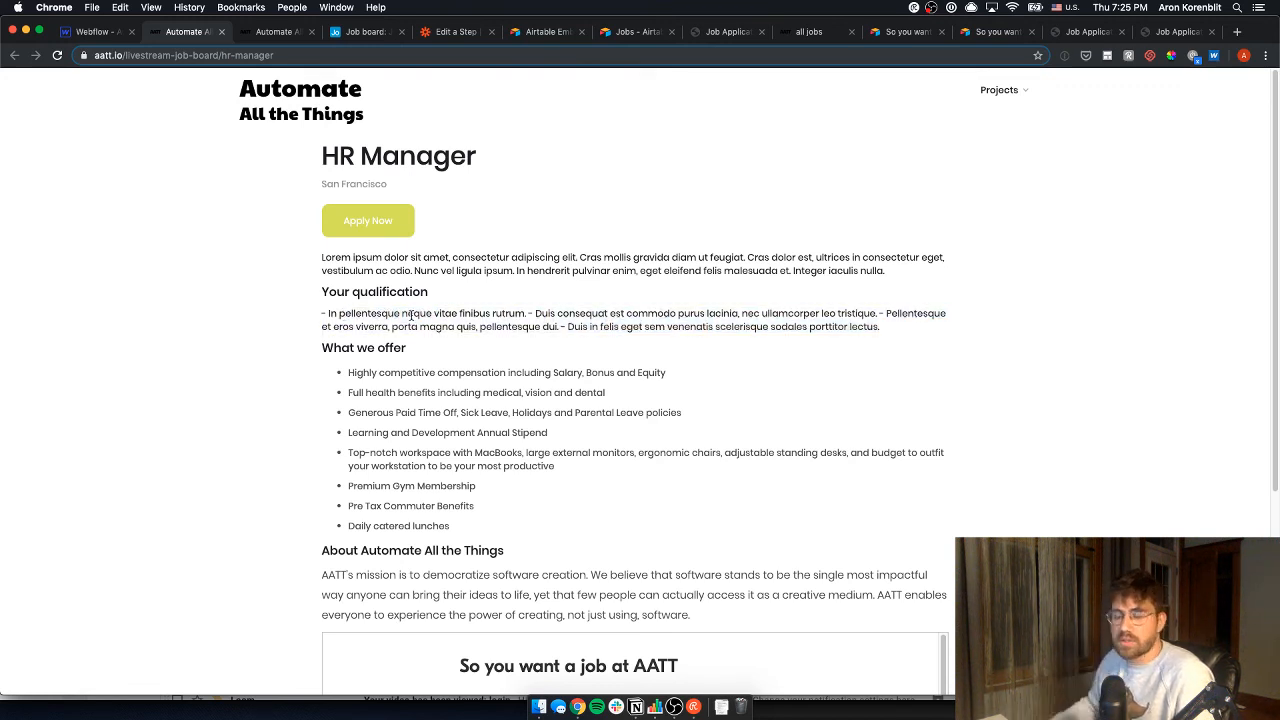
pyautogui.scroll(-3, 702, 406)
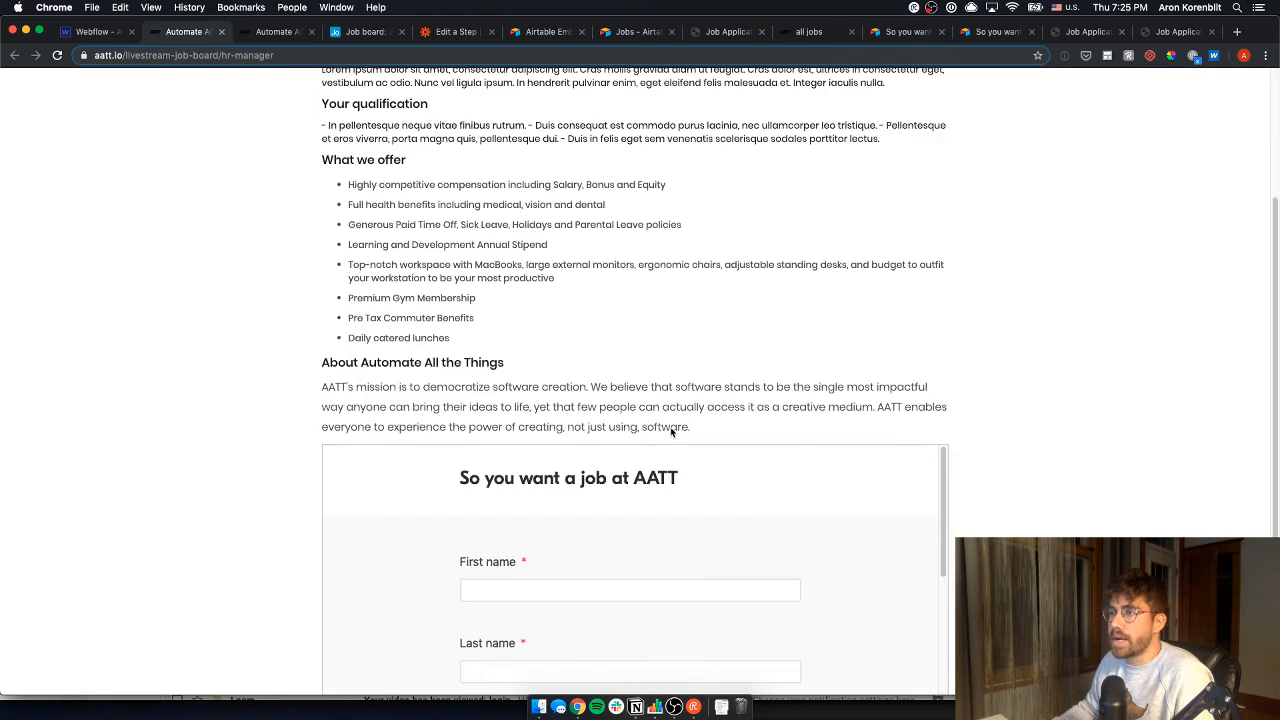
pyautogui.scroll(-2, 700, 323)
pyautogui.moveTo(940, 393); pyautogui.dragTo(940, 588)
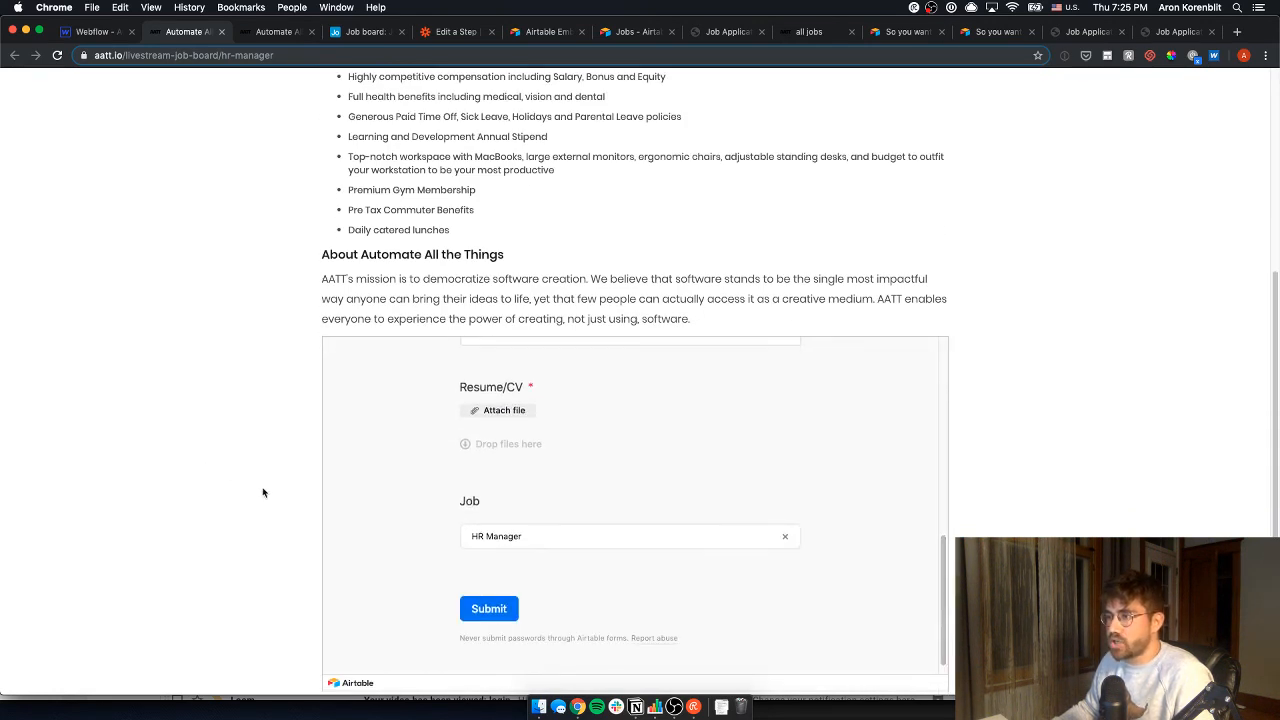
pyautogui.scroll(5, 505, 541)
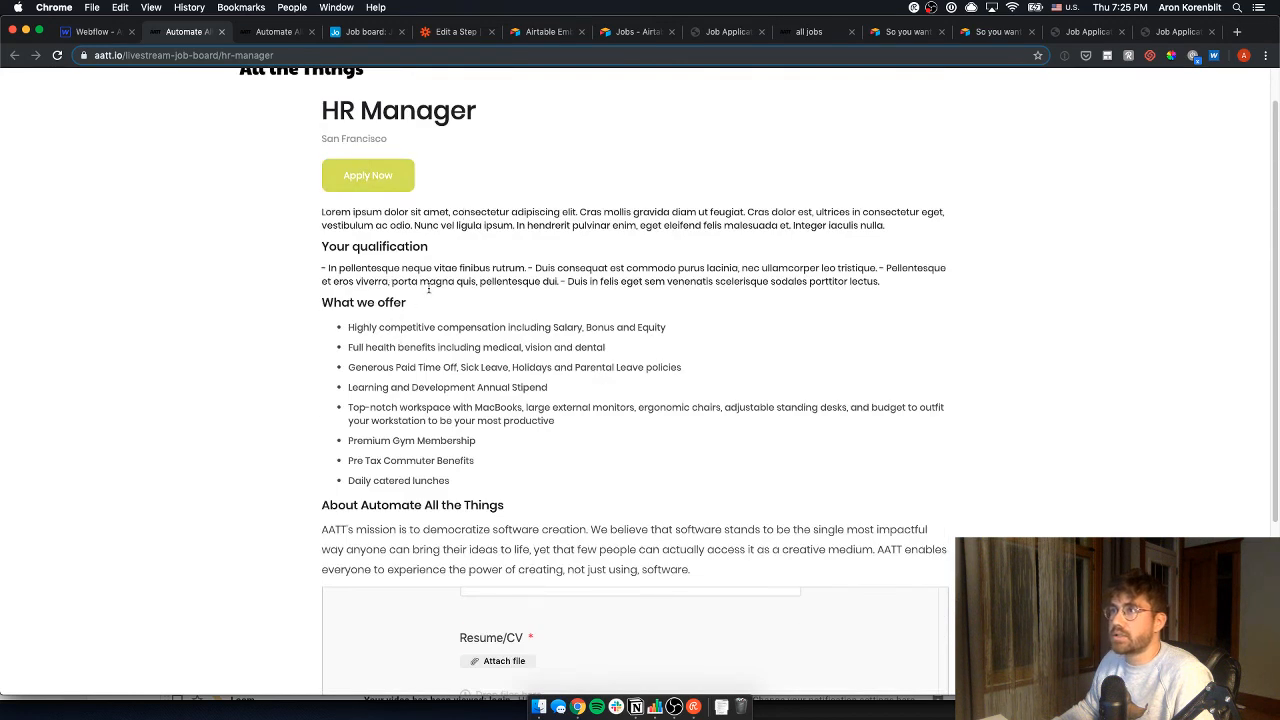
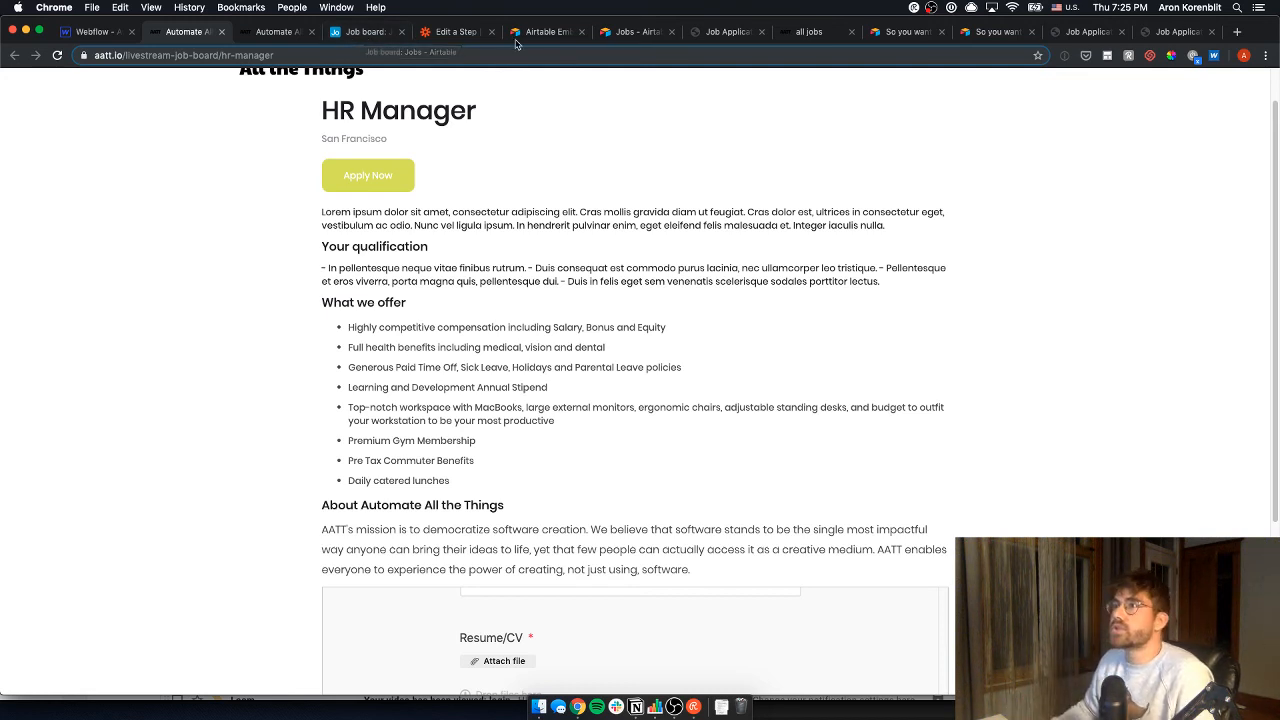
# - Return to the Zap's Create Live Item step in Zapier
pyautogui.click(455, 31)
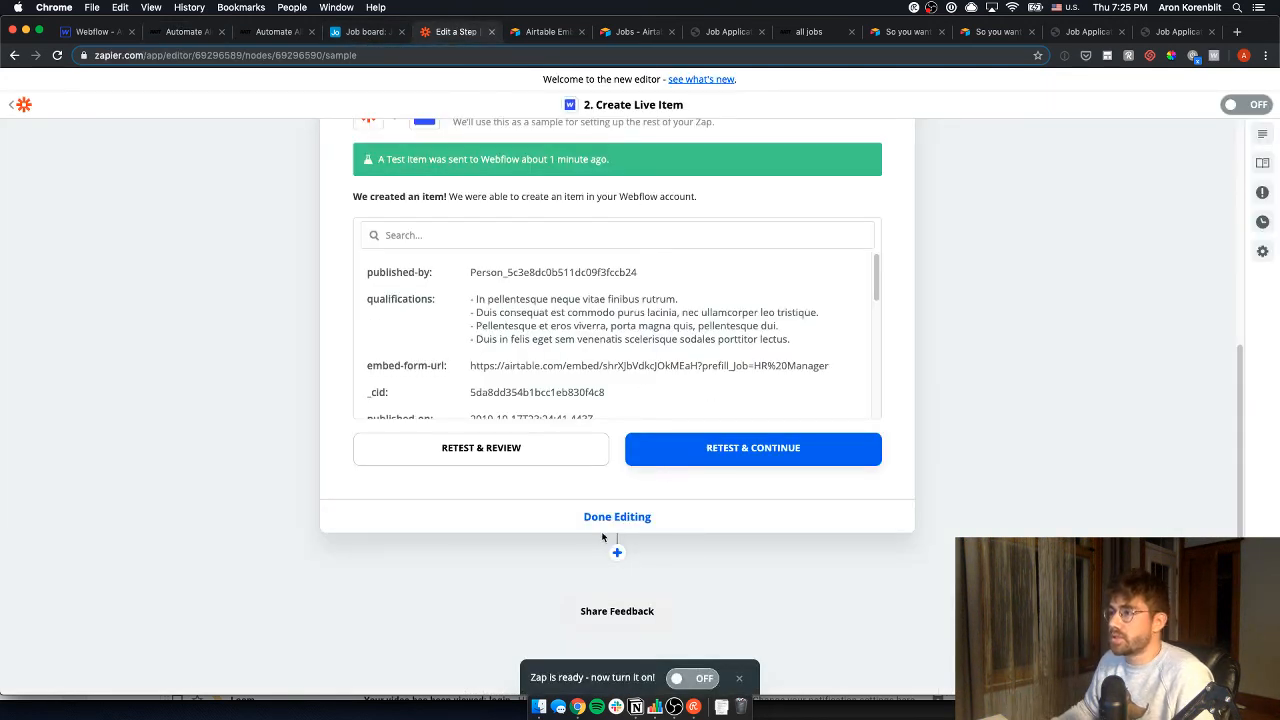
# - Finish editing and turn the Airtable-to-Webflow Zap on, then bring the Airtable Job board alongside
pyautogui.click(617, 519)
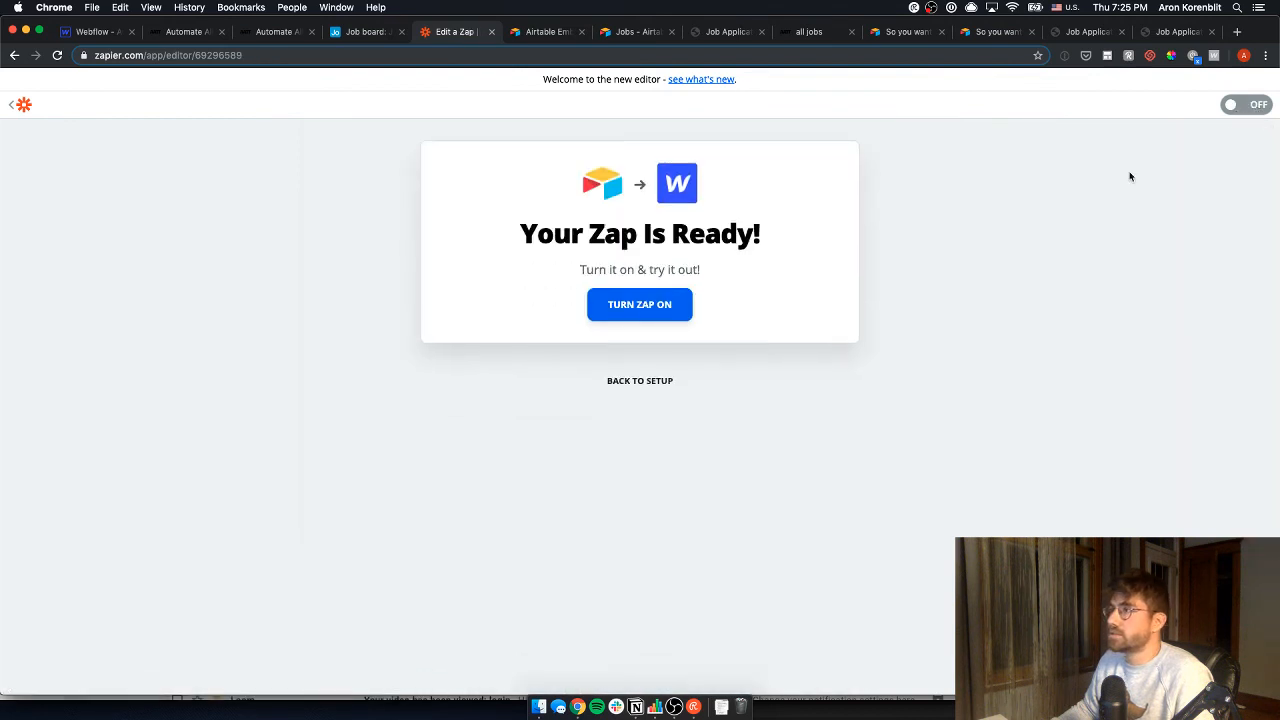
pyautogui.click(689, 303)
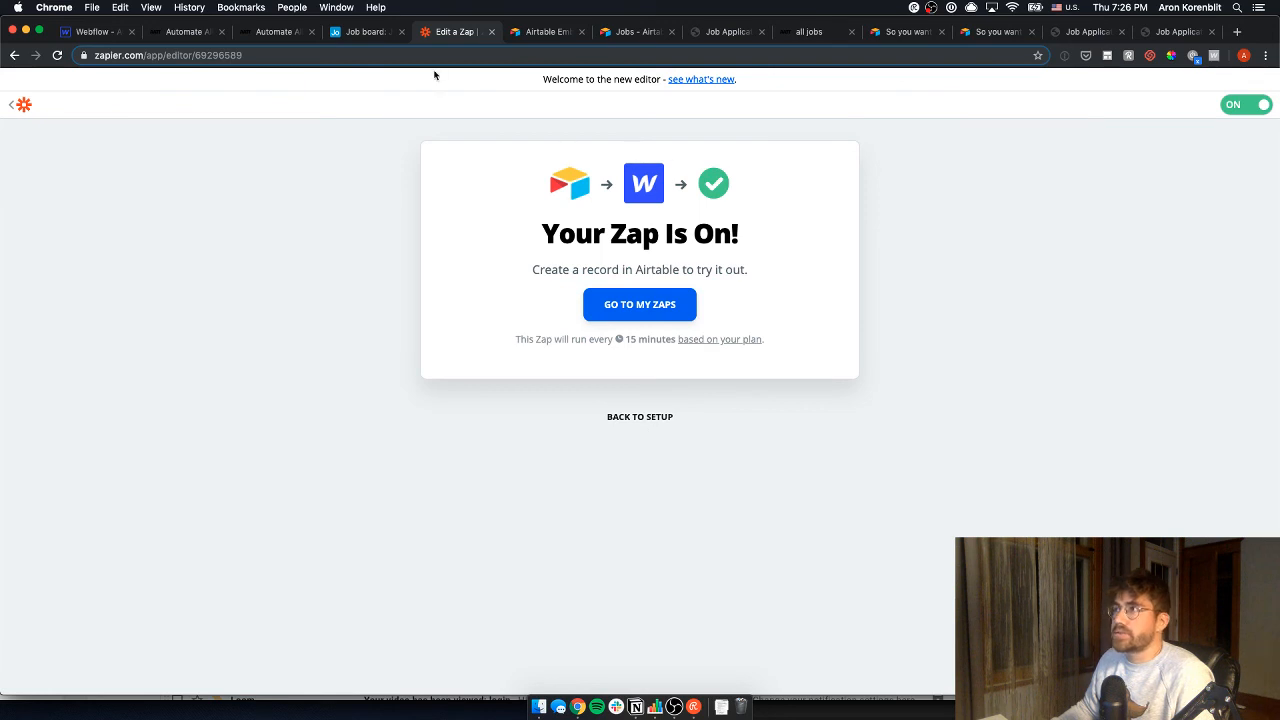
pyautogui.moveTo(365, 31); pyautogui.dragTo(190, 31)
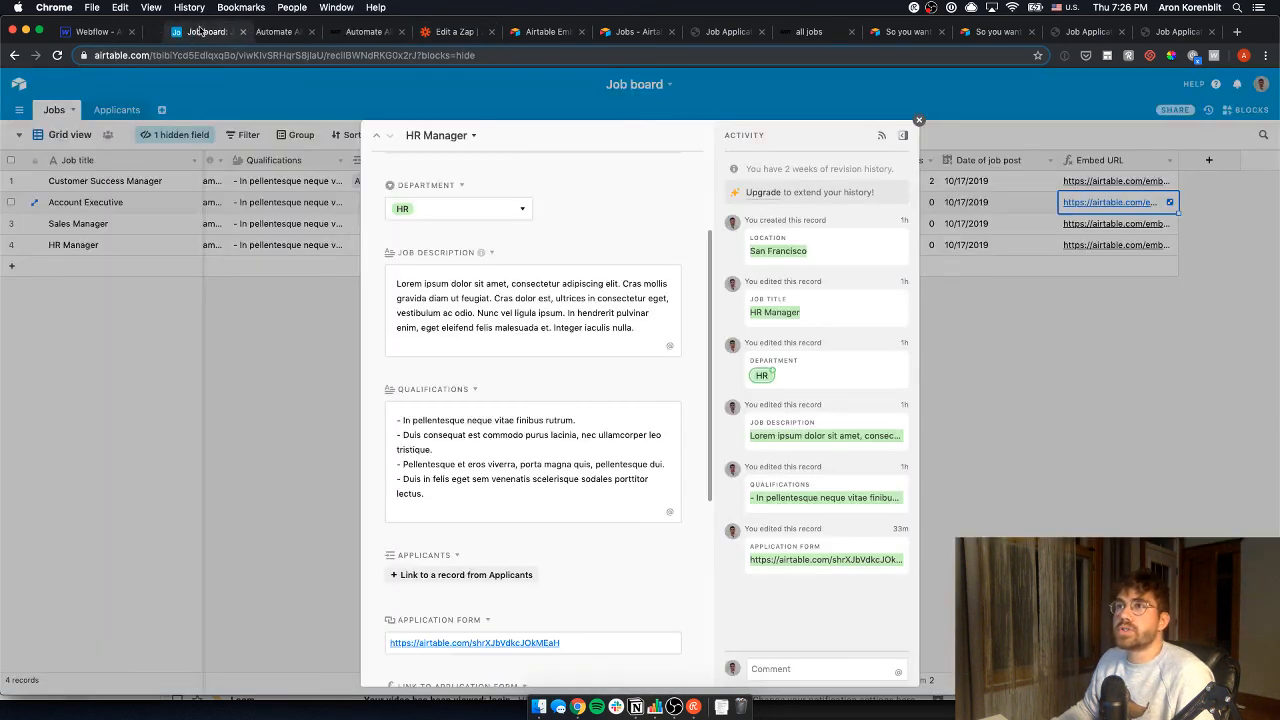
# - Close the HR Manager record and add a new Form view to the Jobs table
pyautogui.click(238, 295)
pyautogui.click(42, 135)
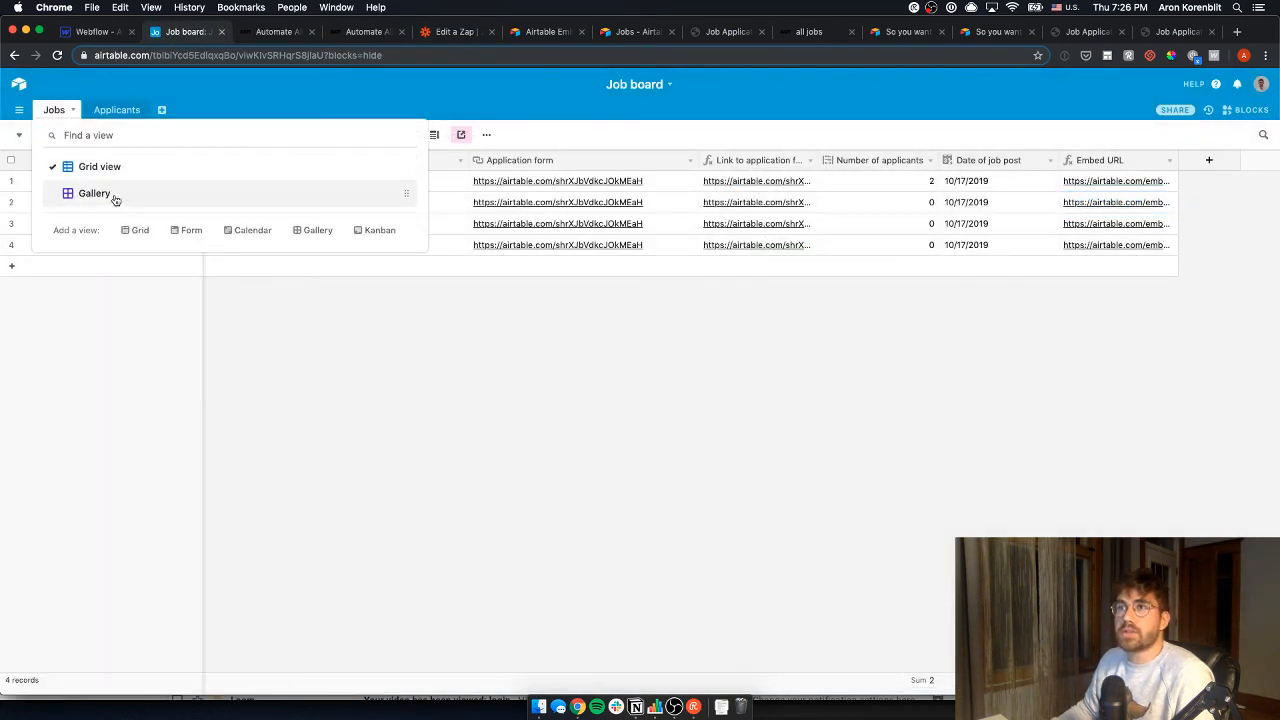
pyautogui.click(179, 234)
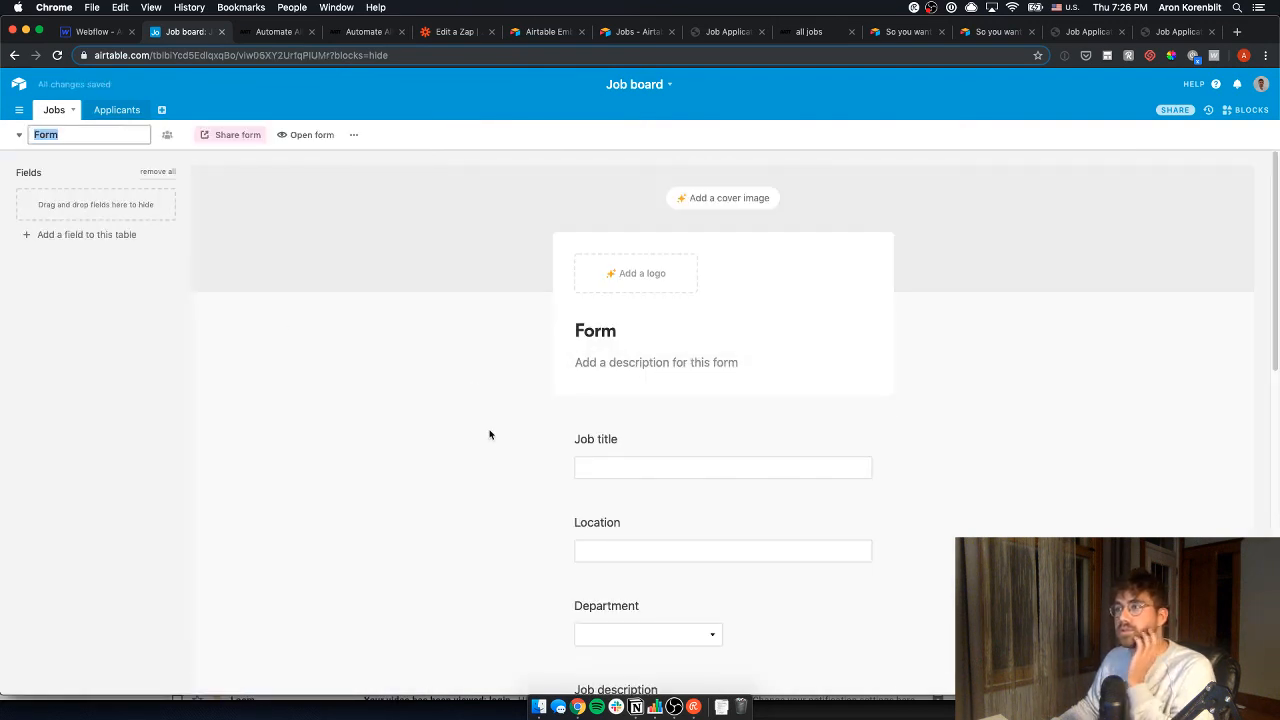
pyautogui.scroll(-10, 560, 491)
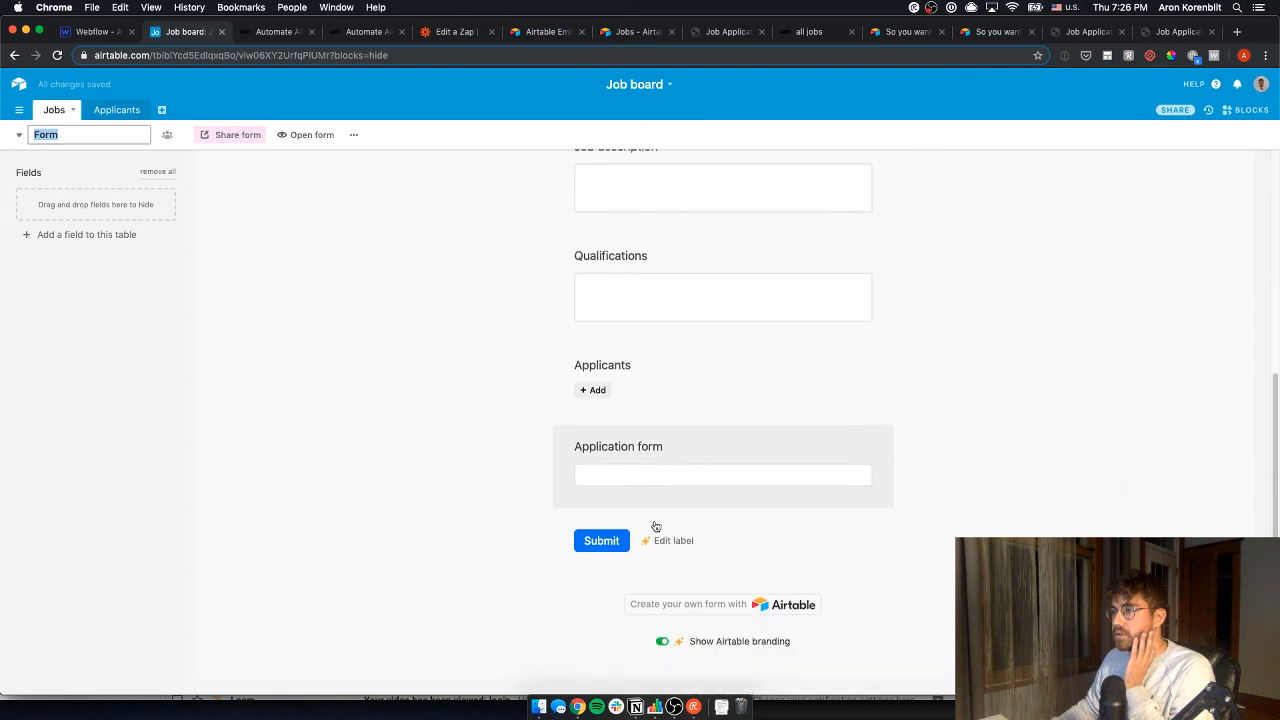
pyautogui.scroll(4, 655, 527)
pyautogui.scroll(-5, 654, 526)
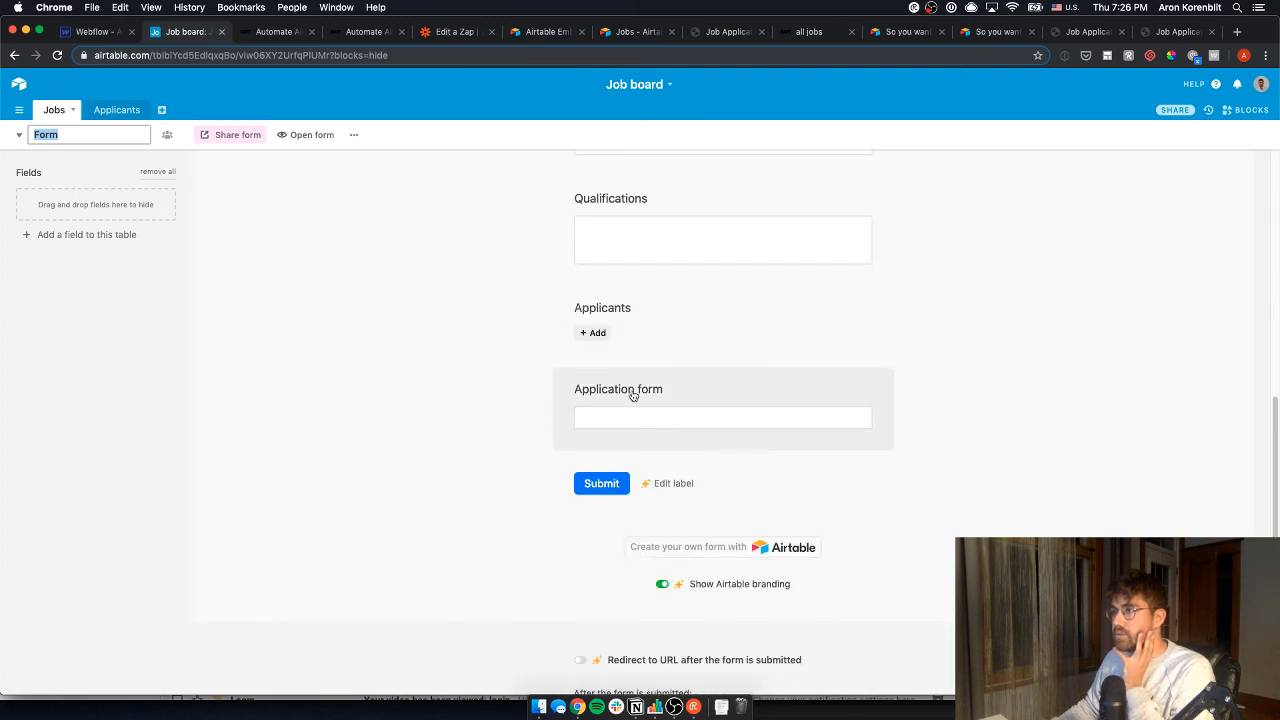
# - Hide the Application form and Applicants fields from the form and open the live form
pyautogui.moveTo(632, 396); pyautogui.dragTo(100, 214)
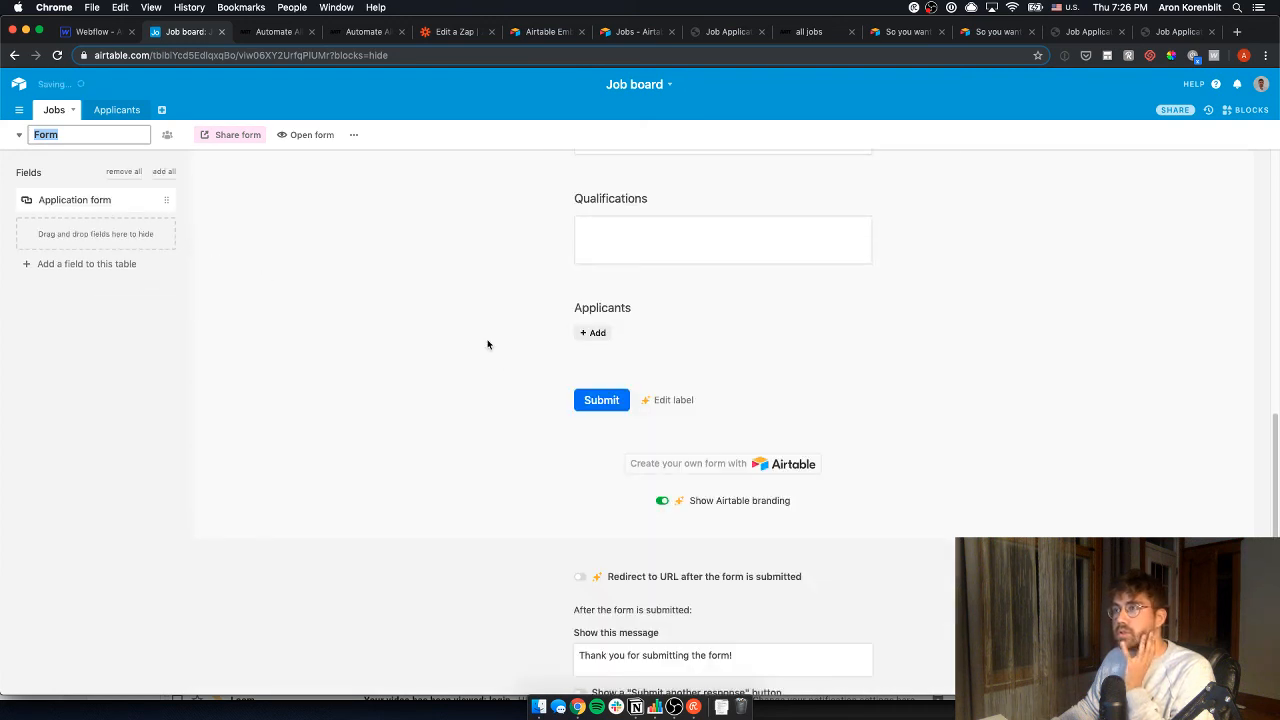
pyautogui.moveTo(680, 364); pyautogui.dragTo(150, 232)
pyautogui.scroll(4, 650, 375)
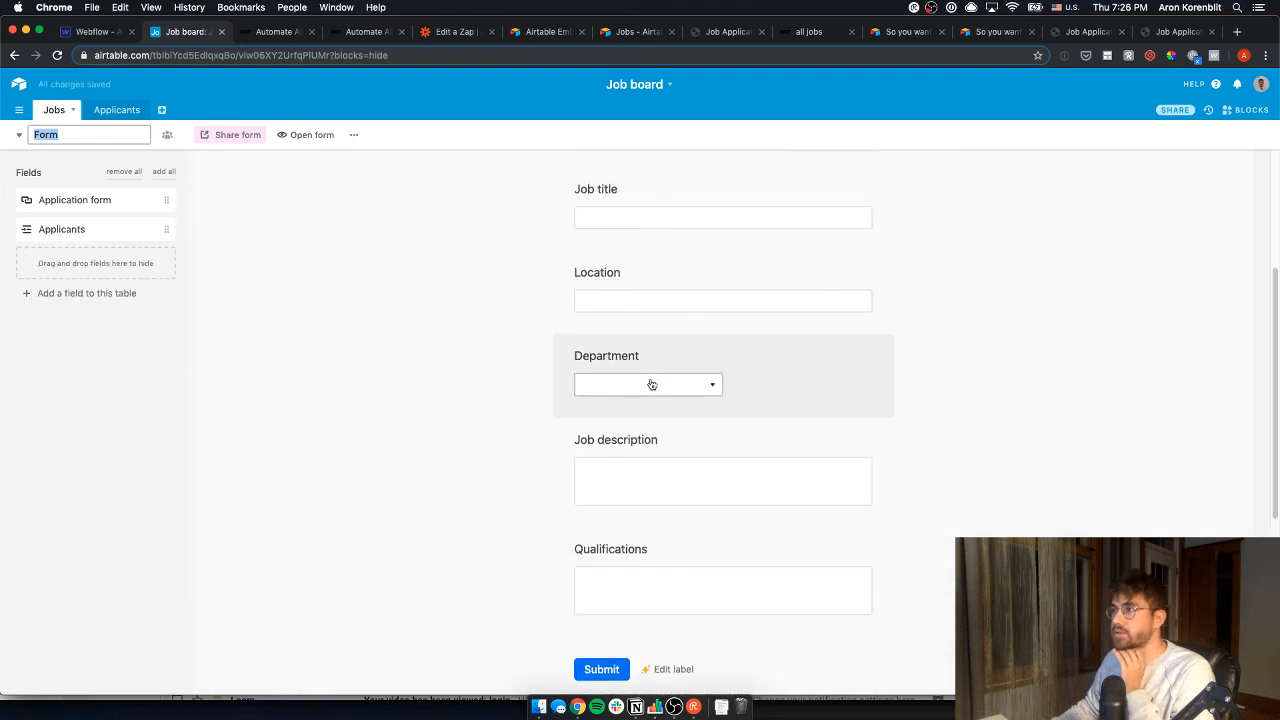
pyautogui.scroll(1, 733, 372)
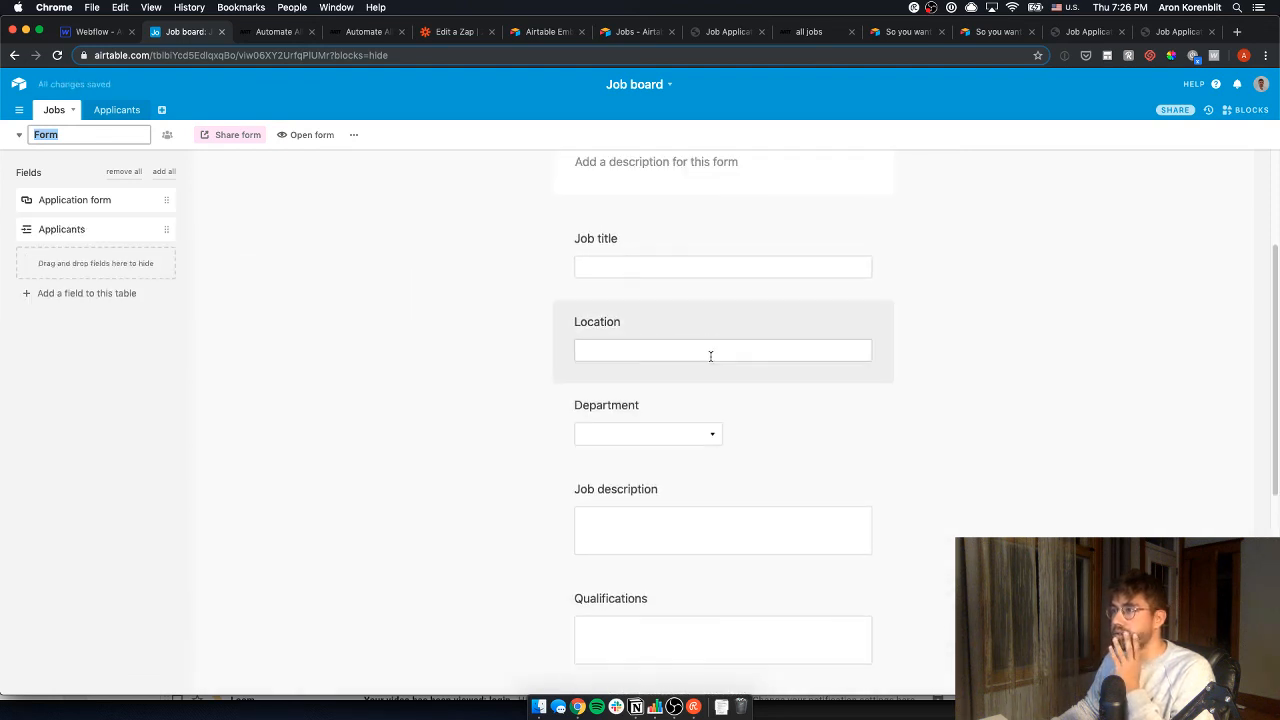
pyautogui.scroll(-3, 711, 354)
pyautogui.scroll(2, 620, 551)
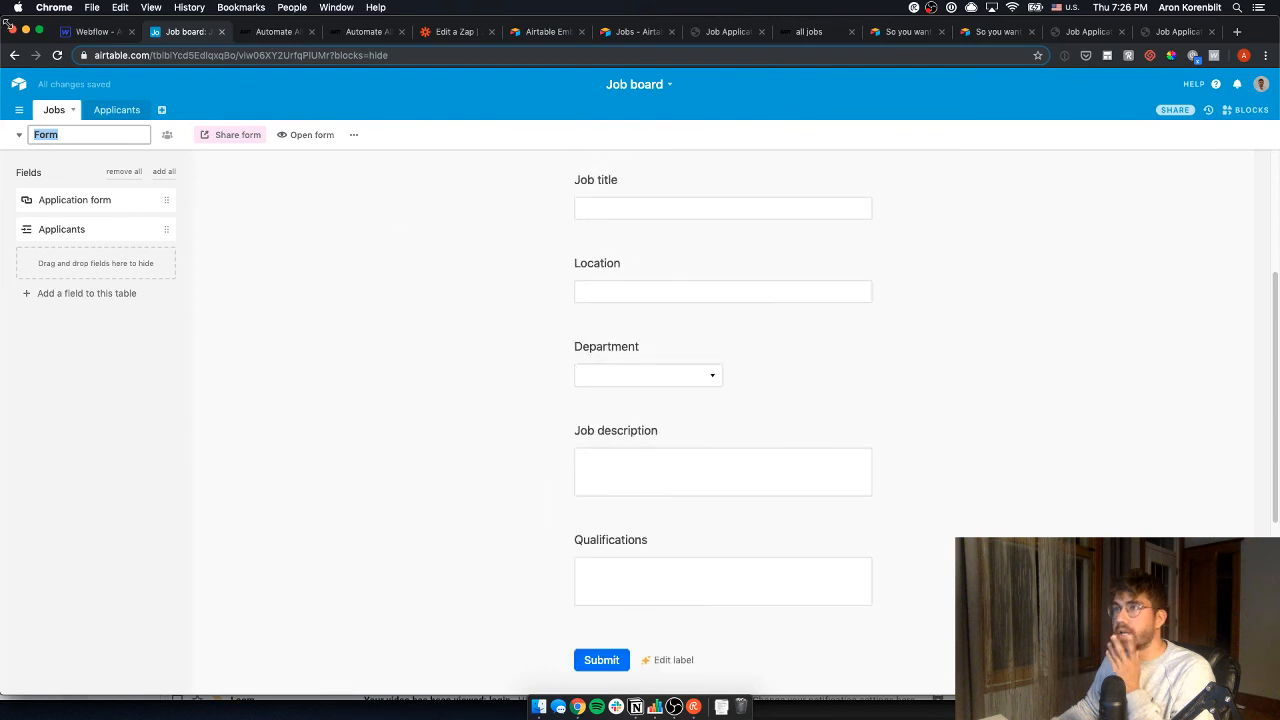
pyautogui.click(290, 138)
pyautogui.click(240, 142)
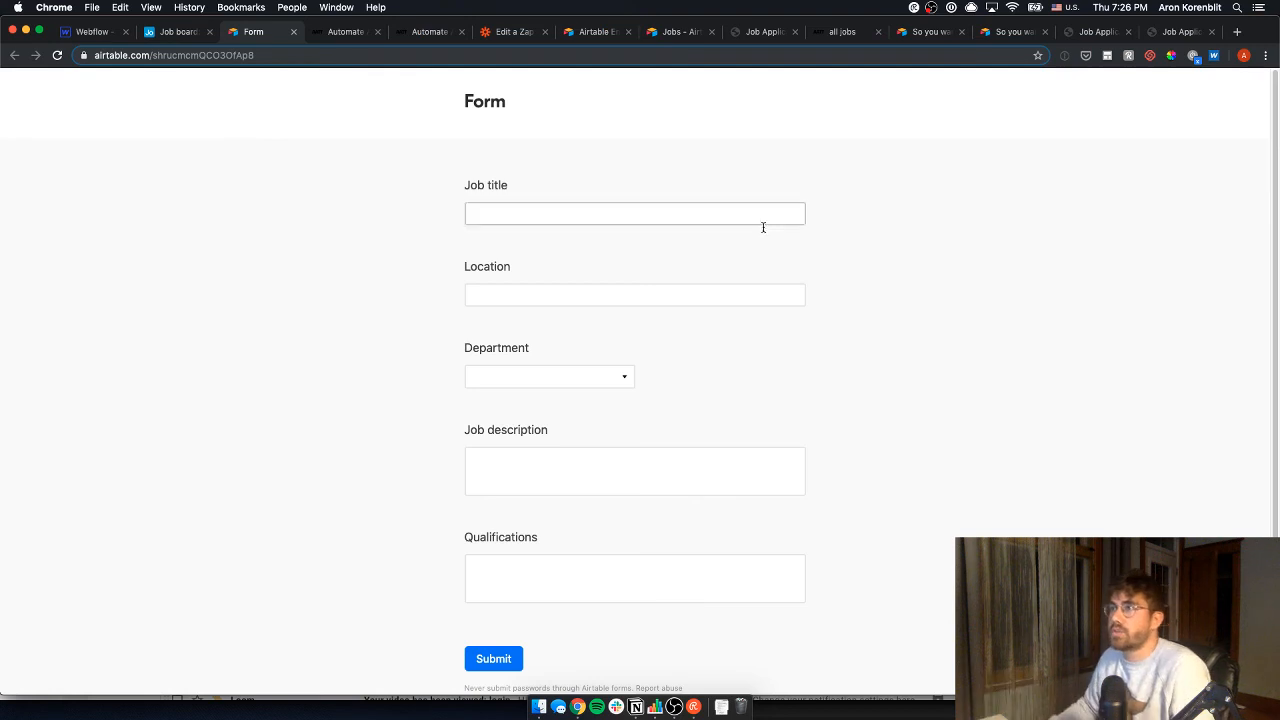
# - Enter job title 'Customer Success Manager', location New York, and the Customer Success department
pyautogui.click(735, 214)
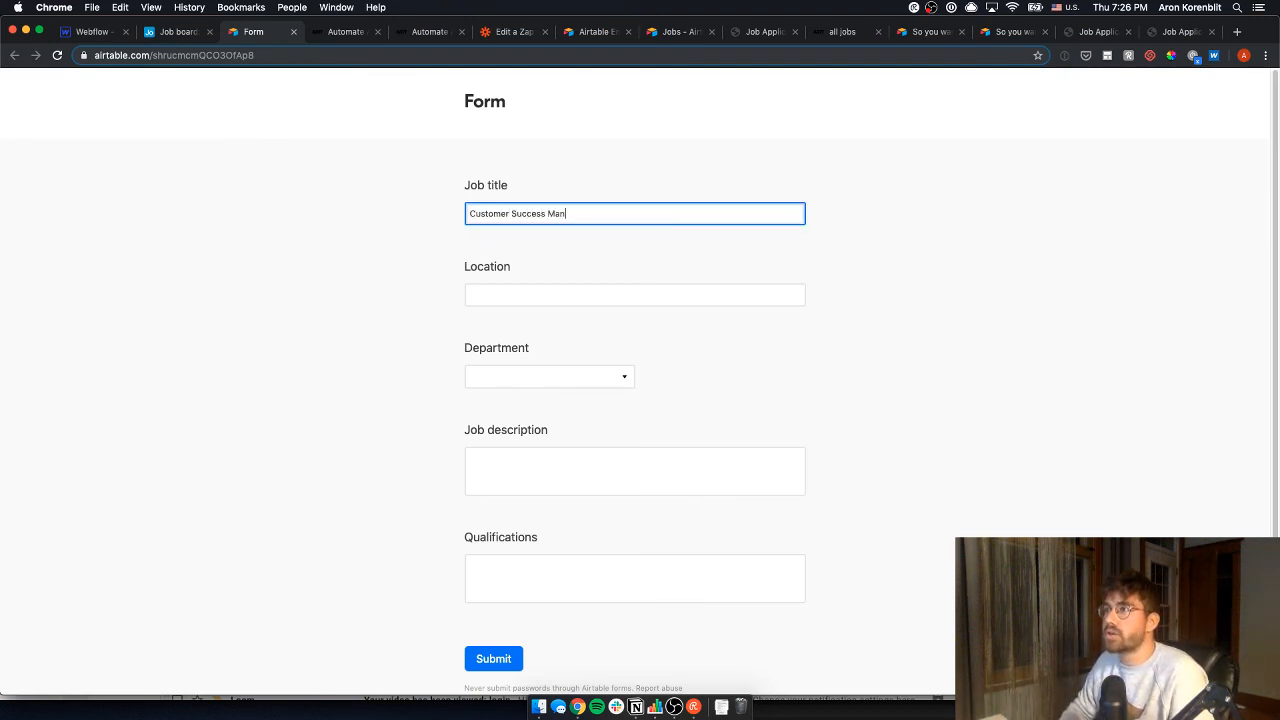
pyautogui.write('Customer Success Manager')
pyautogui.press('Tab')
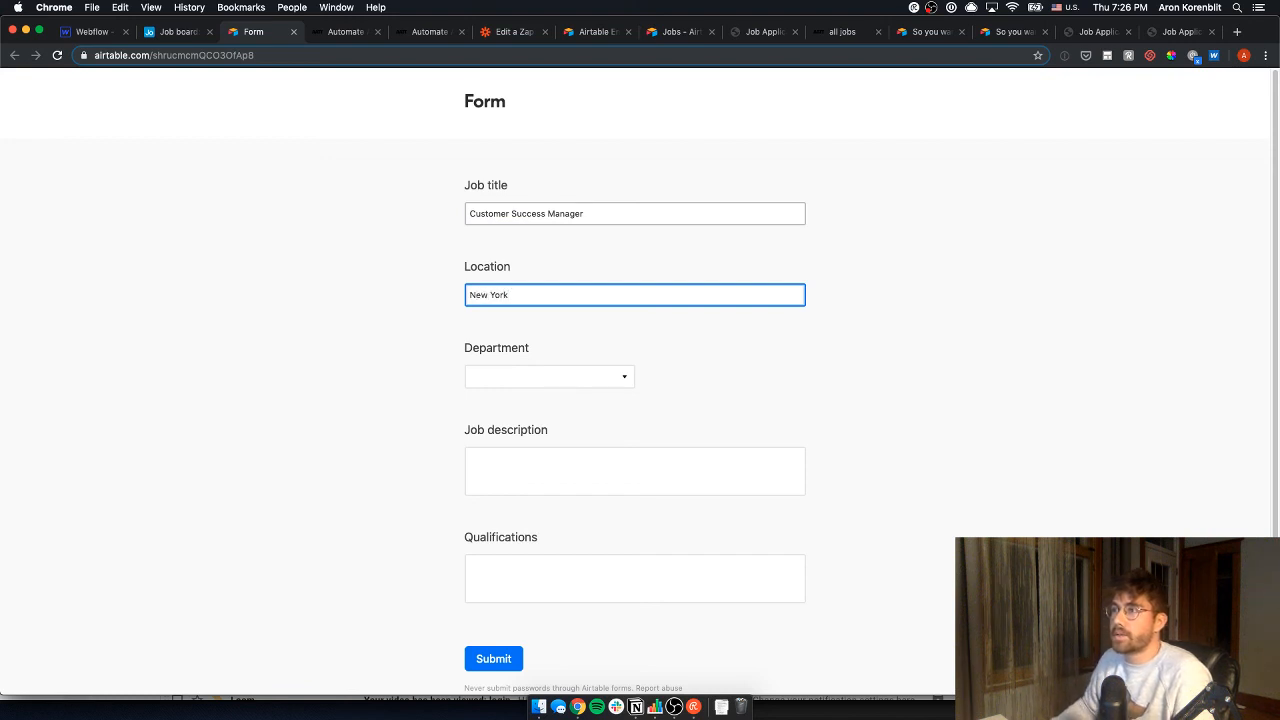
pyautogui.click(551, 386)
pyautogui.click(522, 464)
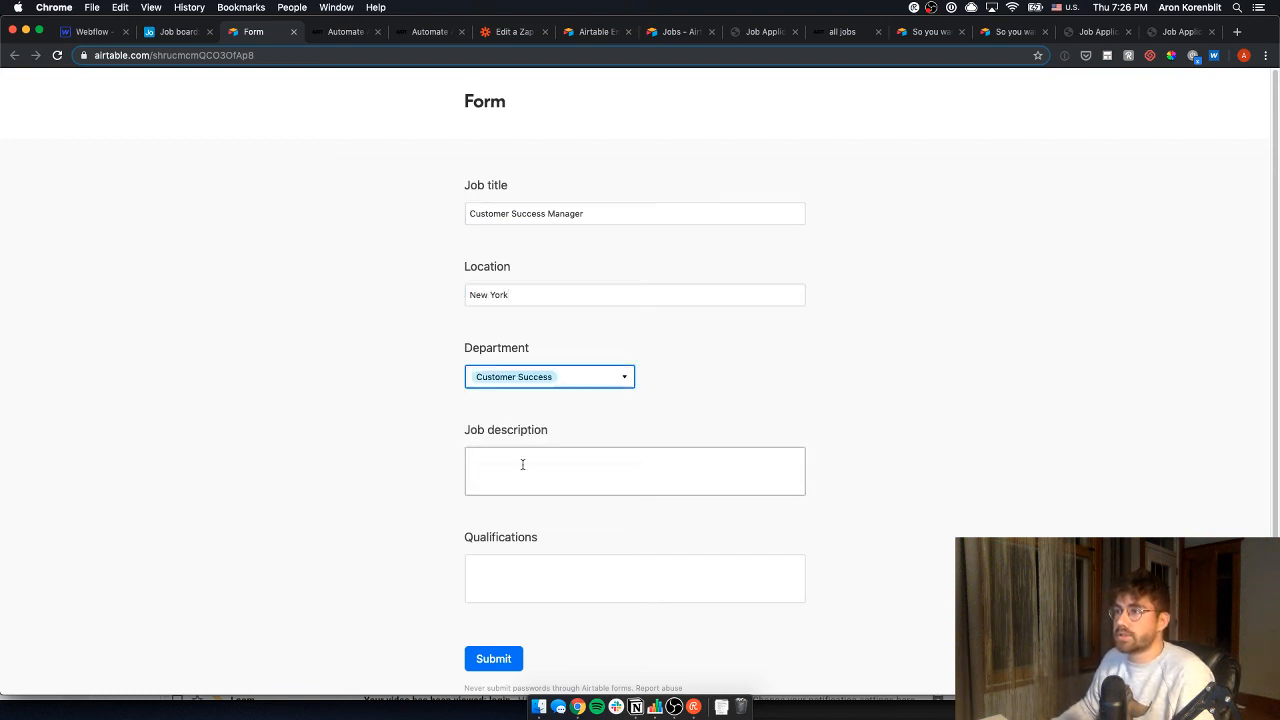
# - Add description 'This is the 2nd customer success job' and qualifications 'A lot of qualifications', then submit
pyautogui.click(522, 464)
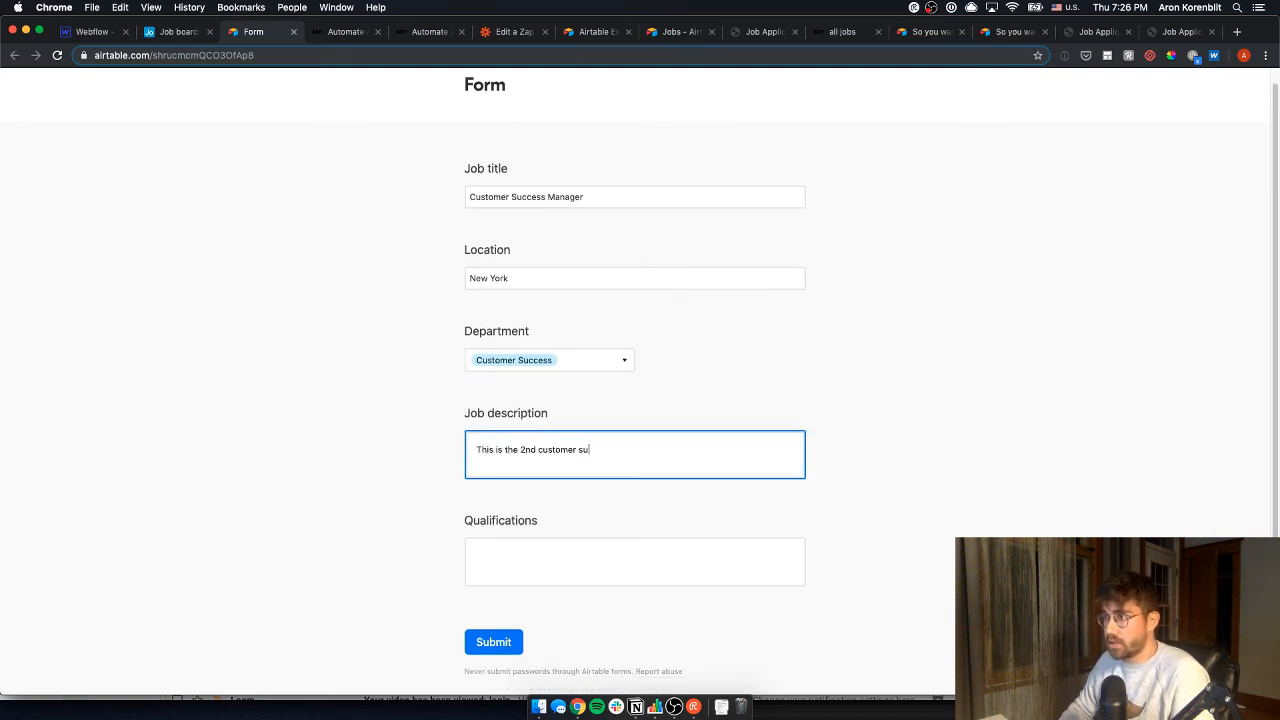
pyautogui.write('This is the 2nd customer success job')
pyautogui.press('Tab')
pyautogui.scroll(-1, 526, 442)
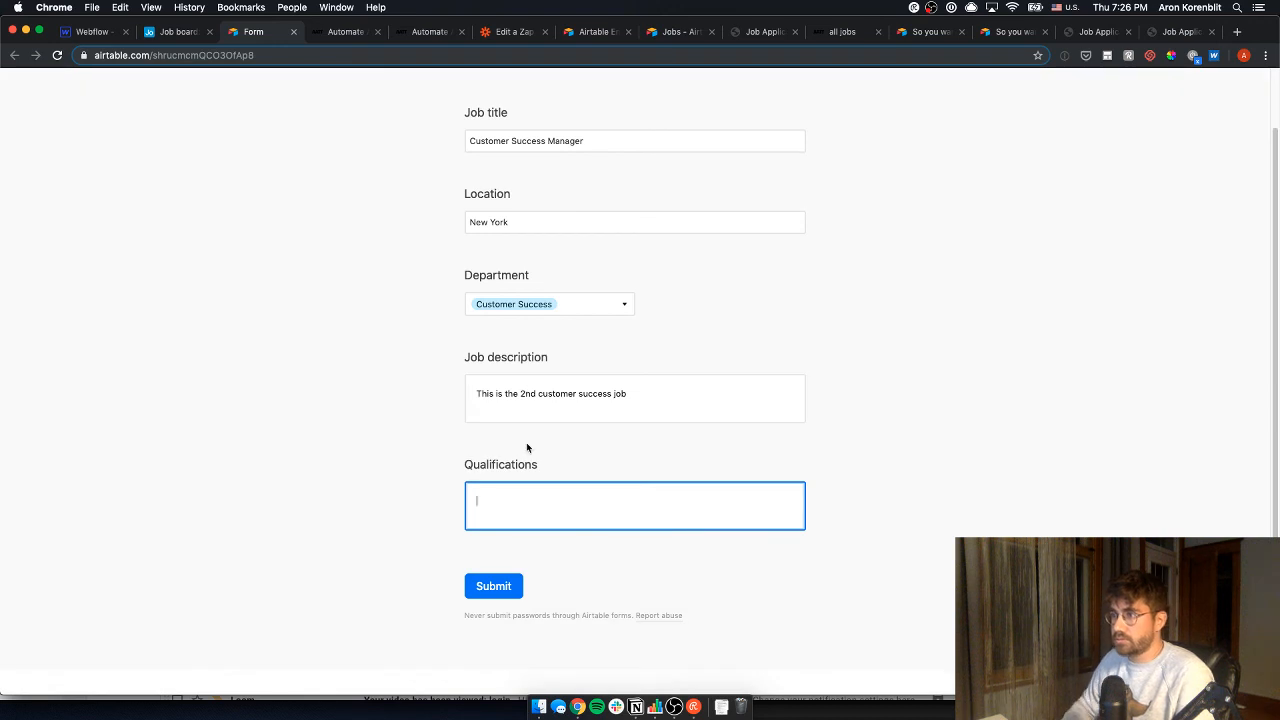
pyautogui.write('A lot of quali')
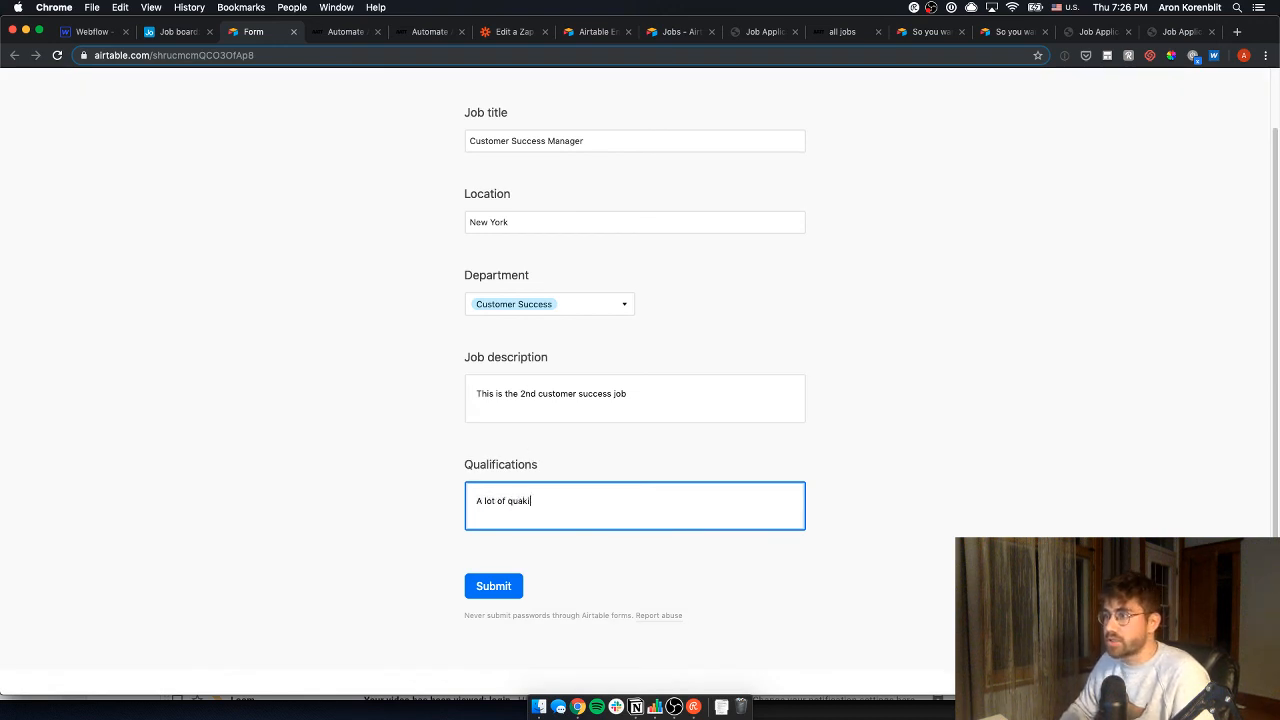
pyautogui.write('fications')
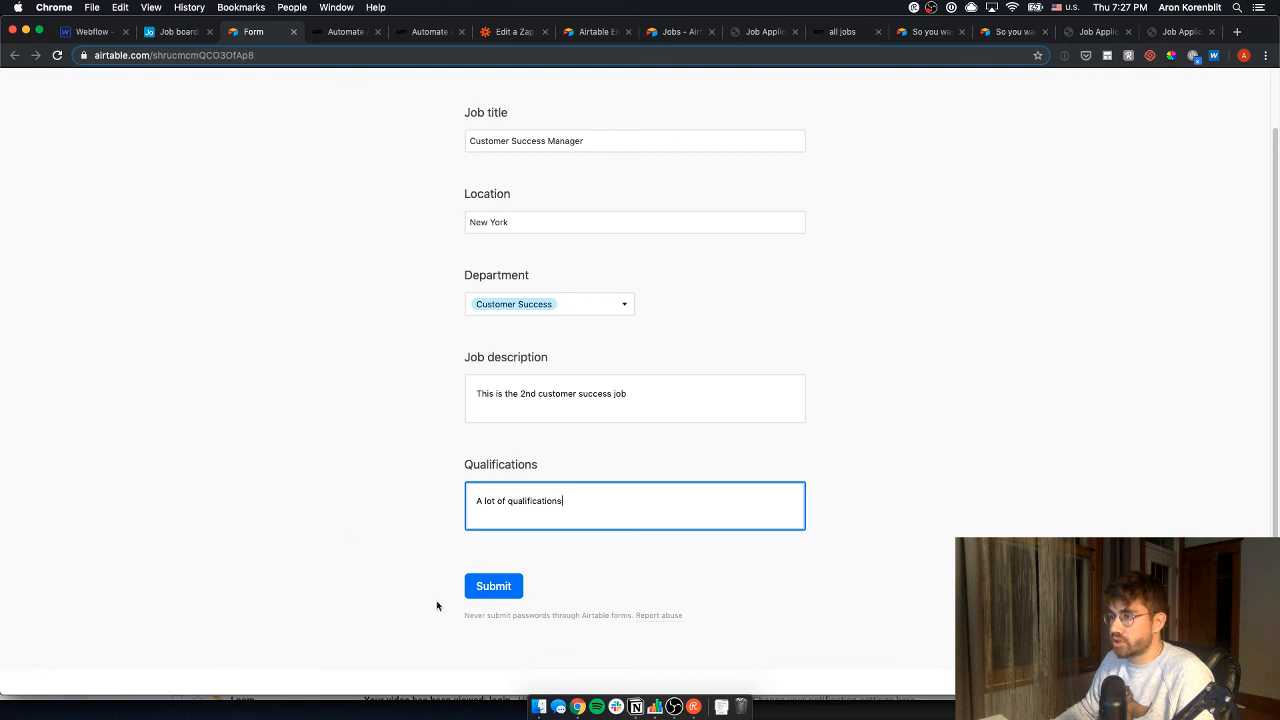
pyautogui.click(476, 592)
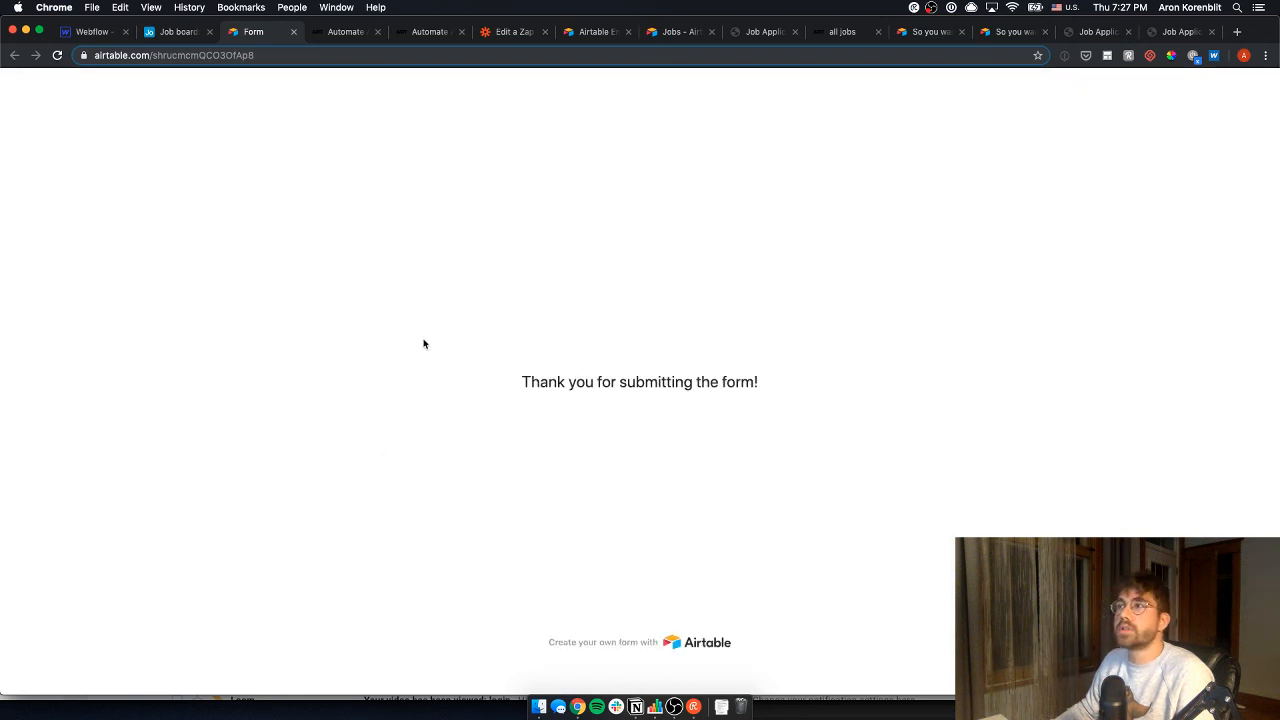
# - Switch the Jobs table back to Grid view and review the new fifth Customer Success Manager record
pyautogui.click(178, 31)
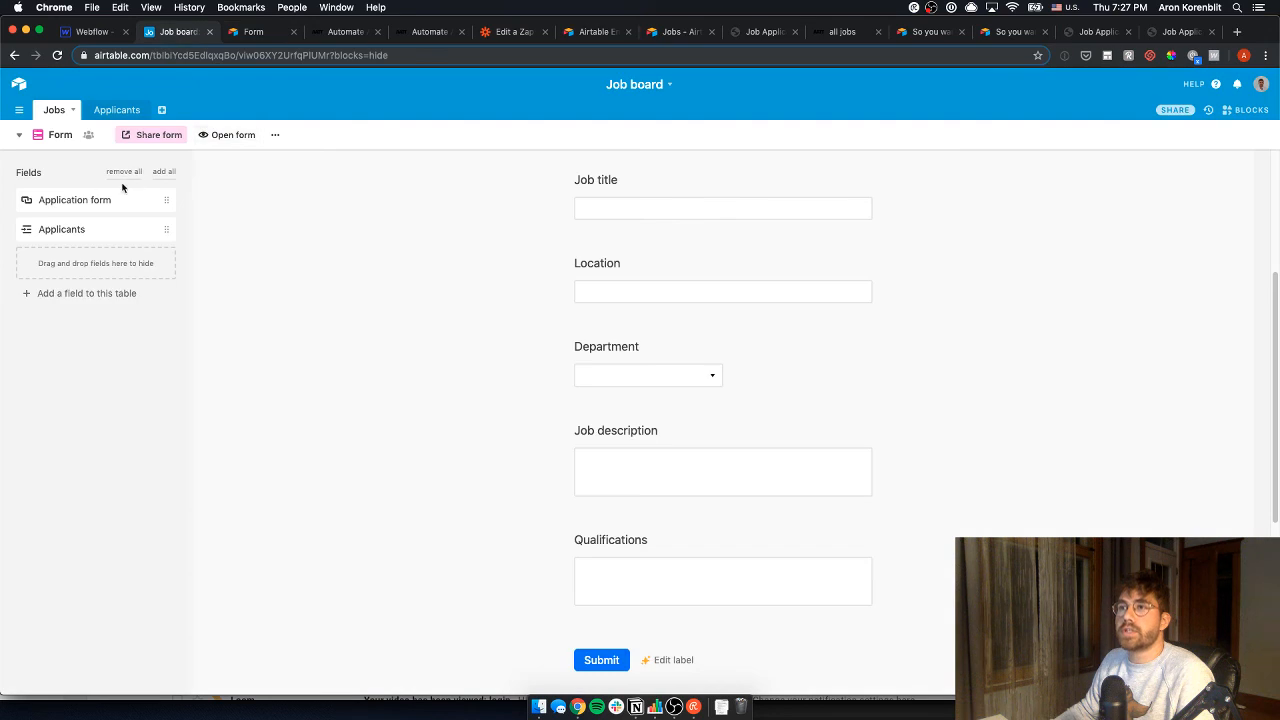
pyautogui.click(21, 135)
pyautogui.click(80, 168)
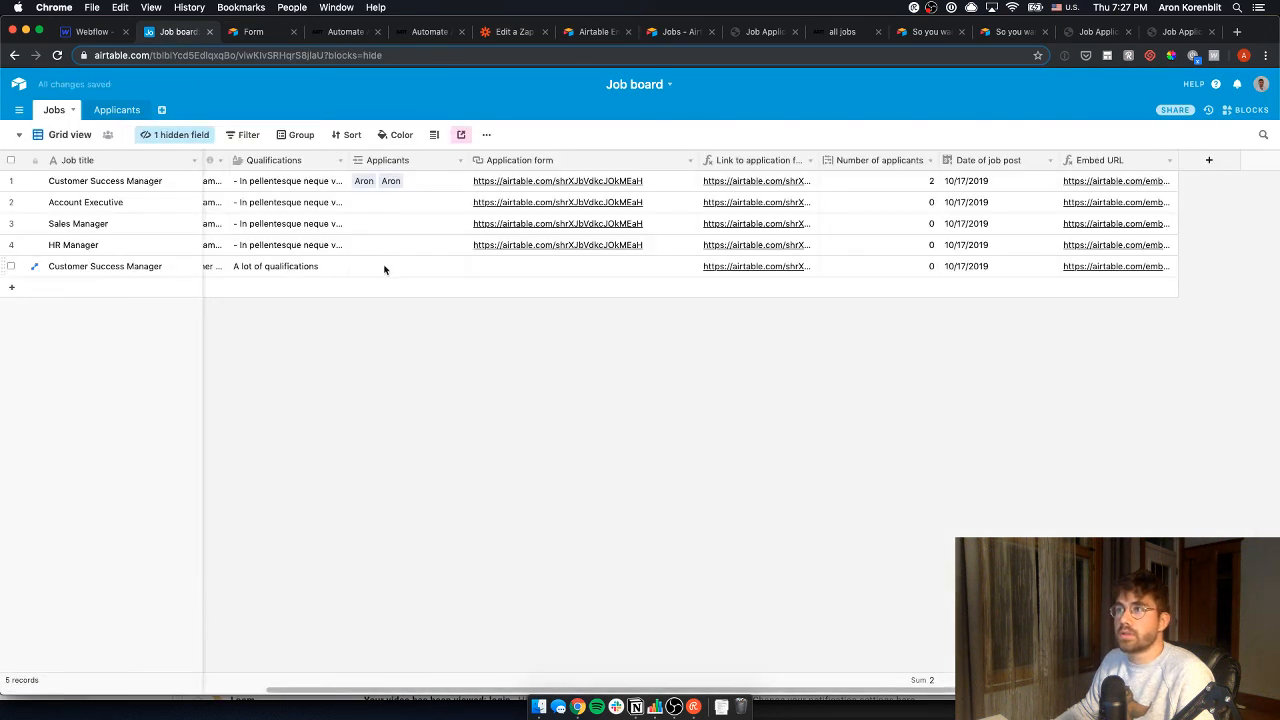
pyautogui.click(338, 267)
pyautogui.press('super+Left')
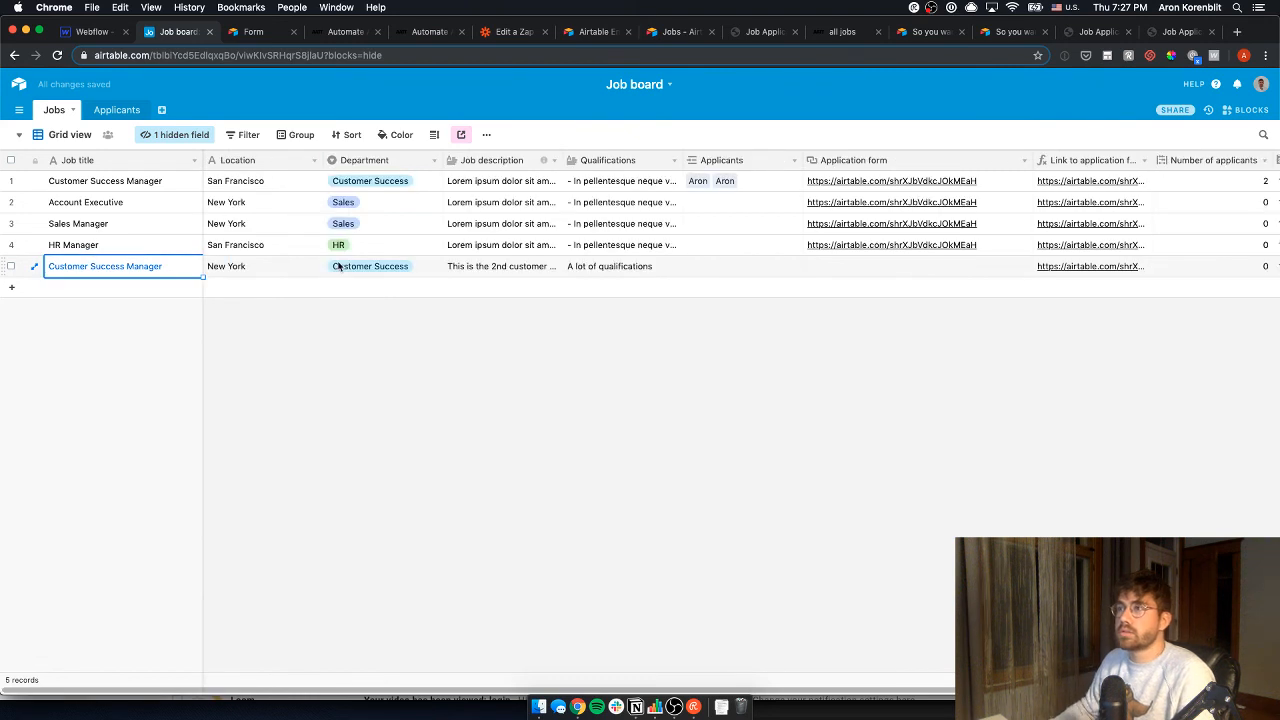
pyautogui.click(1234, 266)
pyautogui.press('Right')
pyautogui.press('Right')
pyautogui.press('Left')
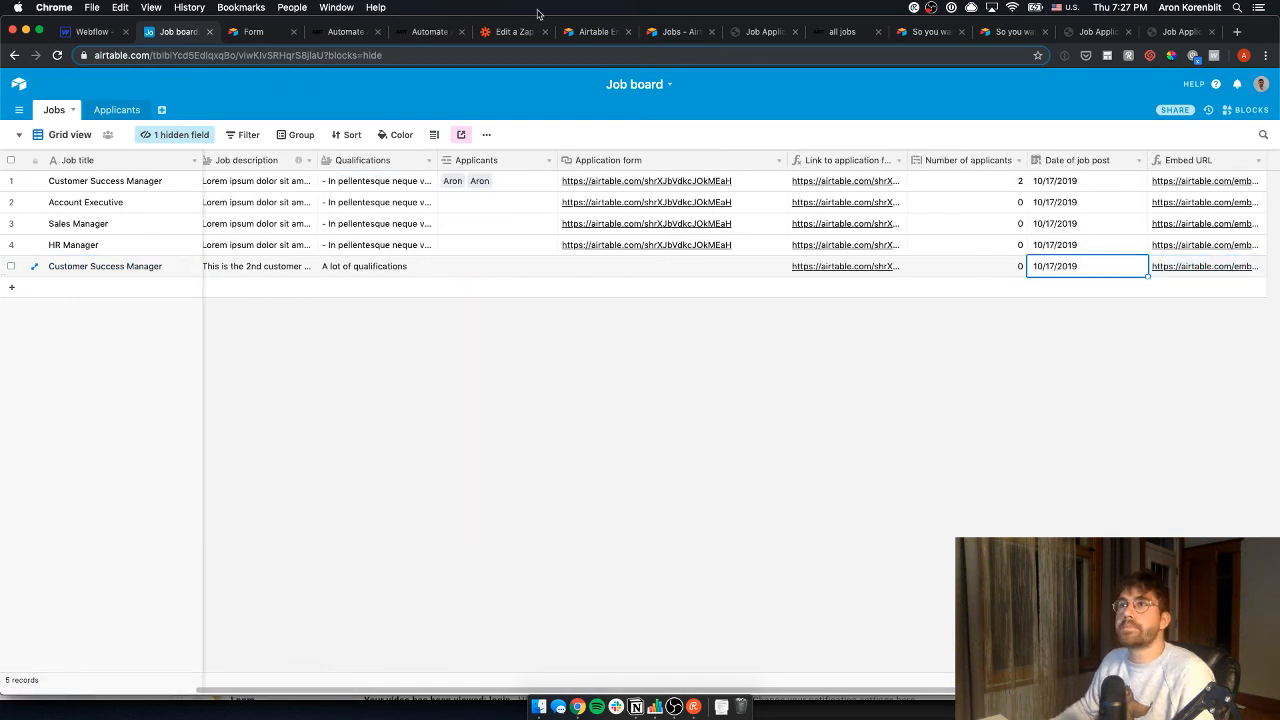
pyautogui.click(100, 32)
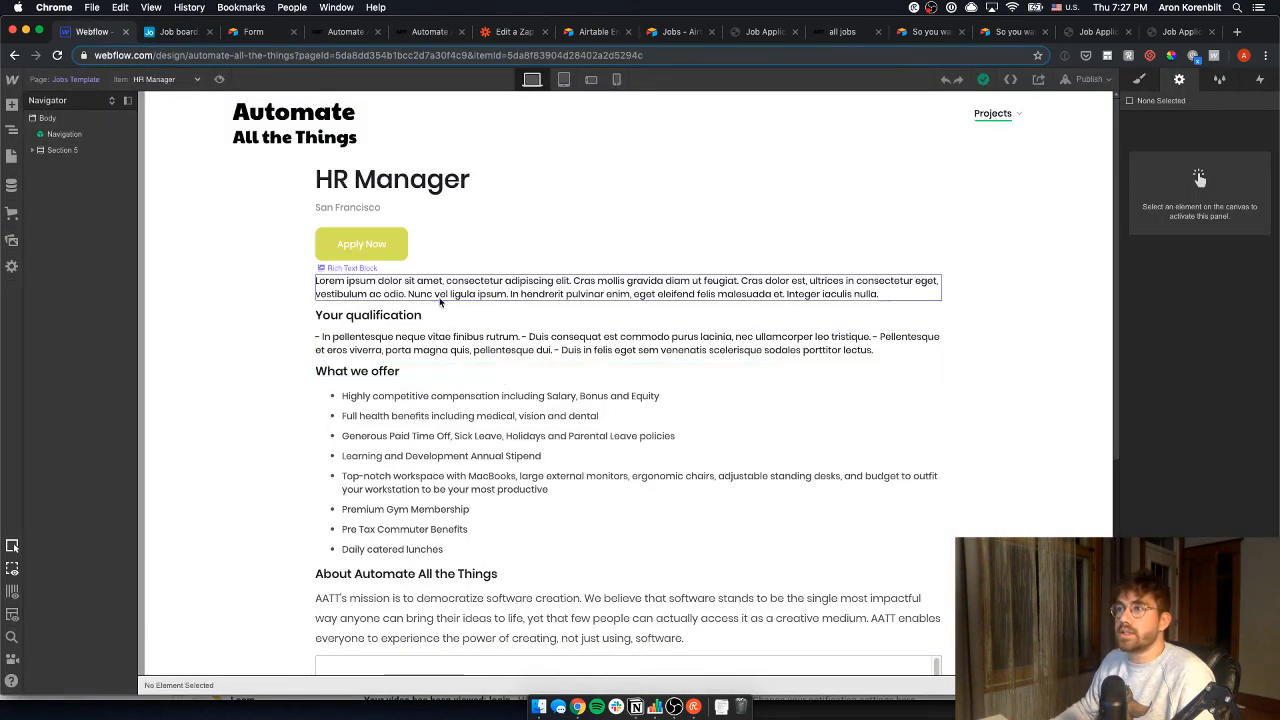
# - Open the published all jobs page and find the new Customer Success Manager card in its gallery
pyautogui.click(11, 155)
pyautogui.scroll(-5, 130, 514)
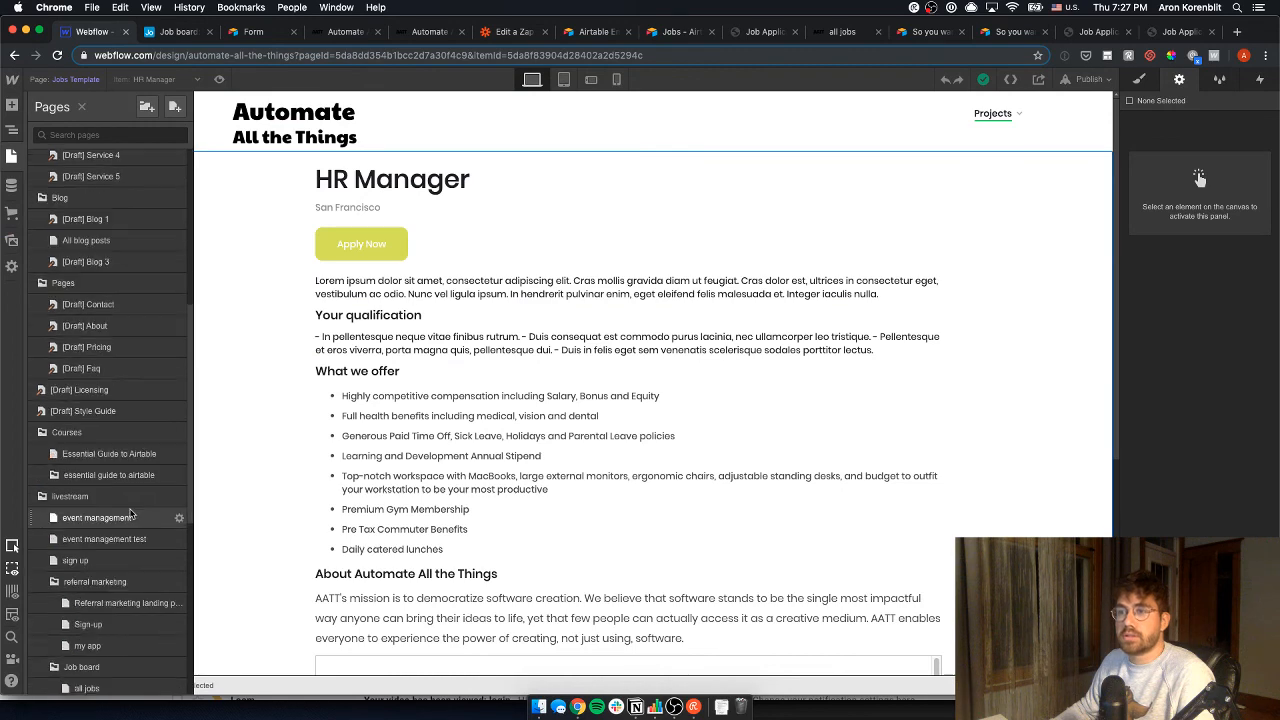
pyautogui.scroll(-5, 130, 514)
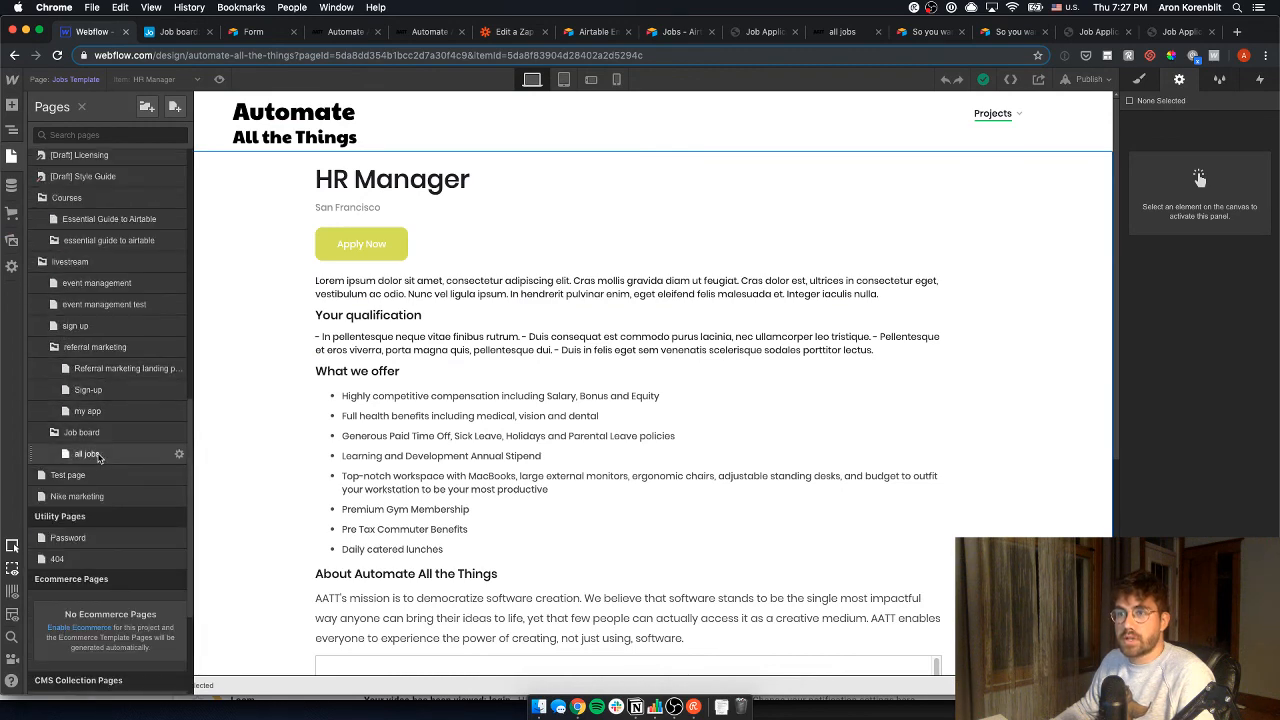
pyautogui.click(98, 456)
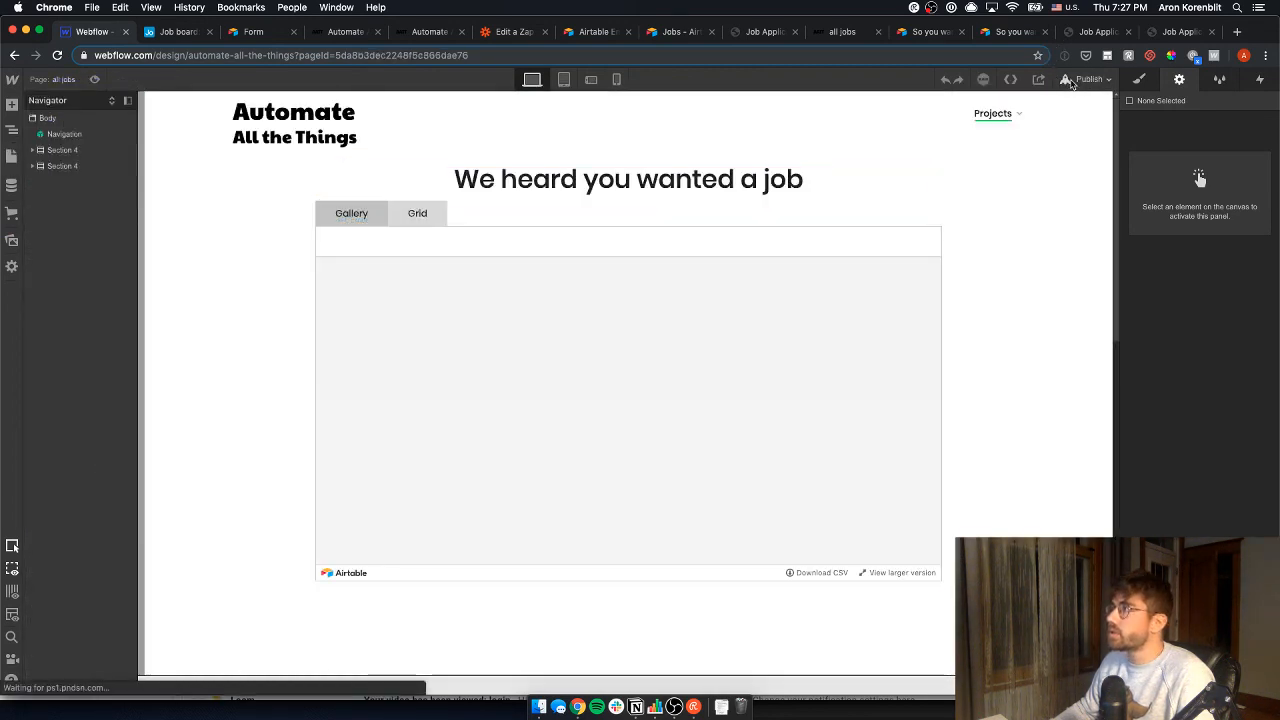
pyautogui.click(1087, 79)
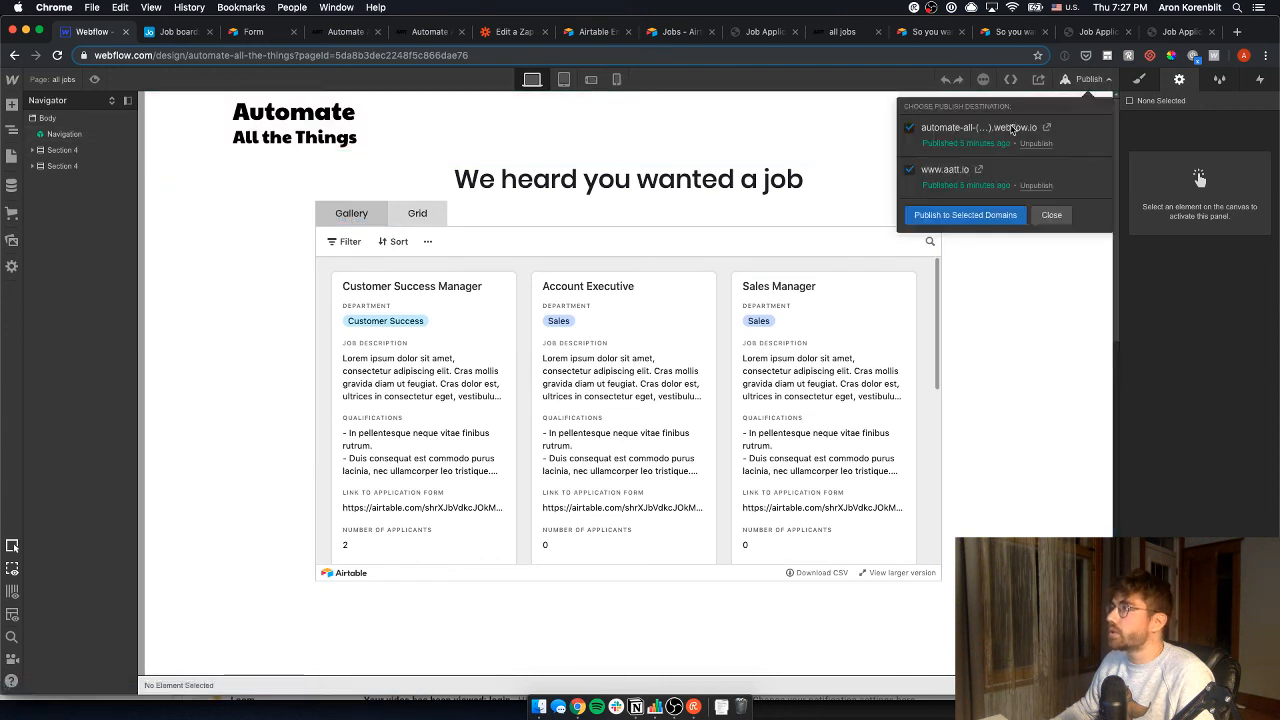
pyautogui.click(1050, 128)
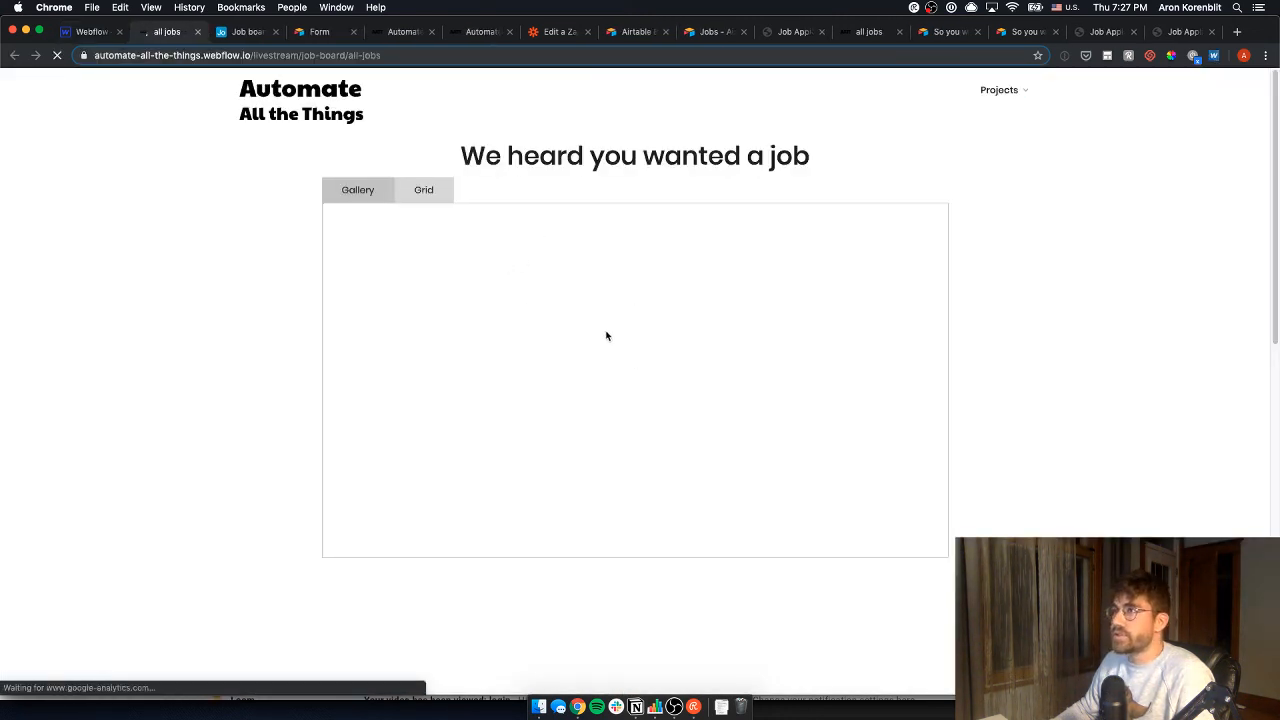
pyautogui.scroll(-5, 629, 396)
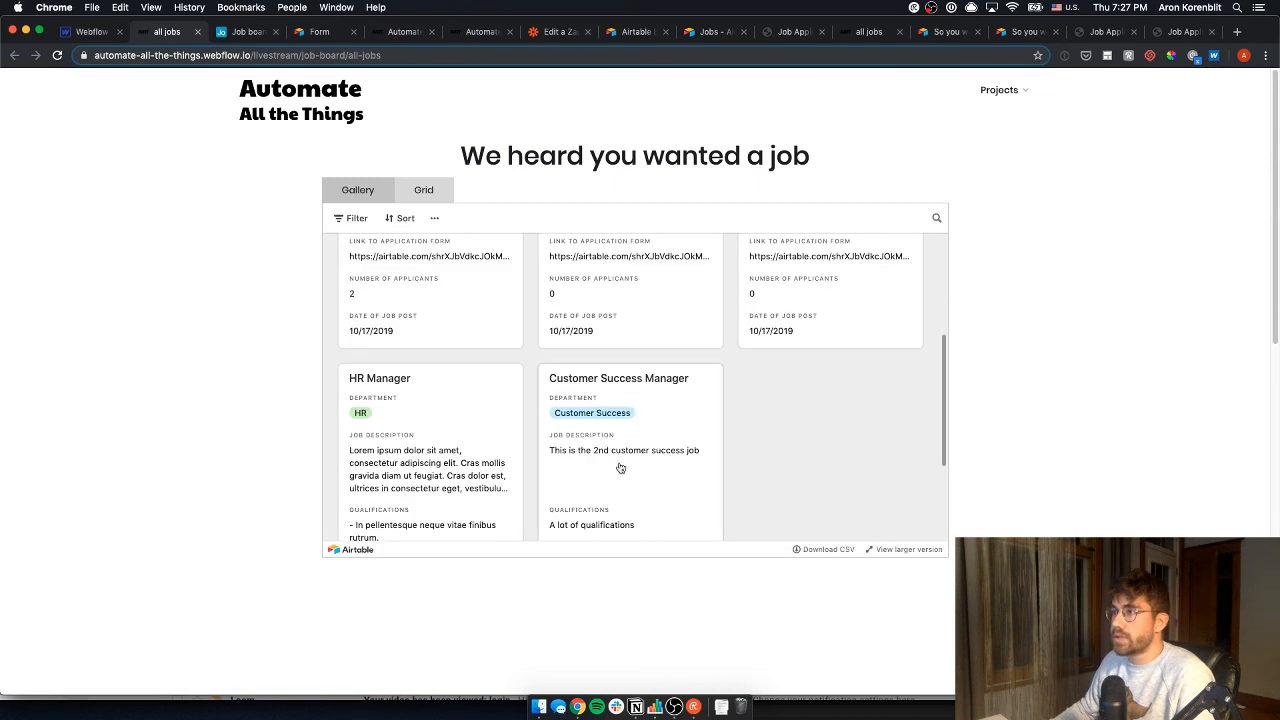
pyautogui.scroll(-2, 621, 462)
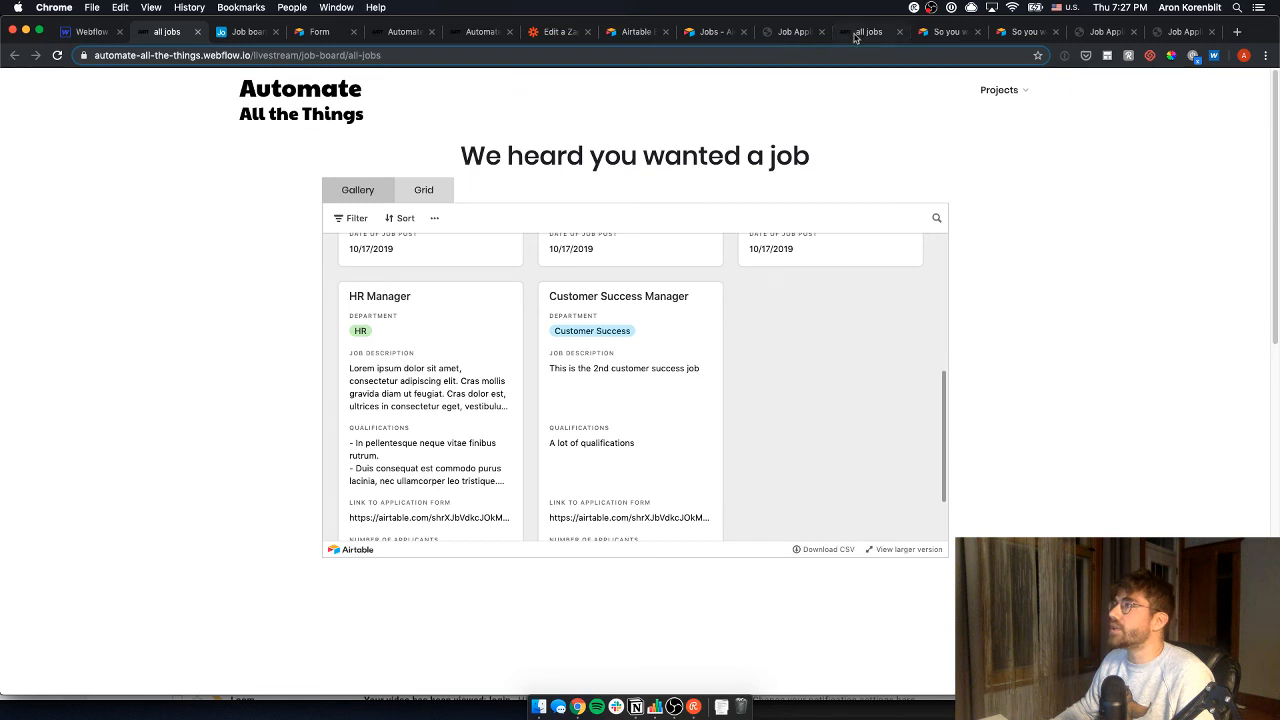
# - Run the zap manually from the My Zaps list
pyautogui.click(548, 34)
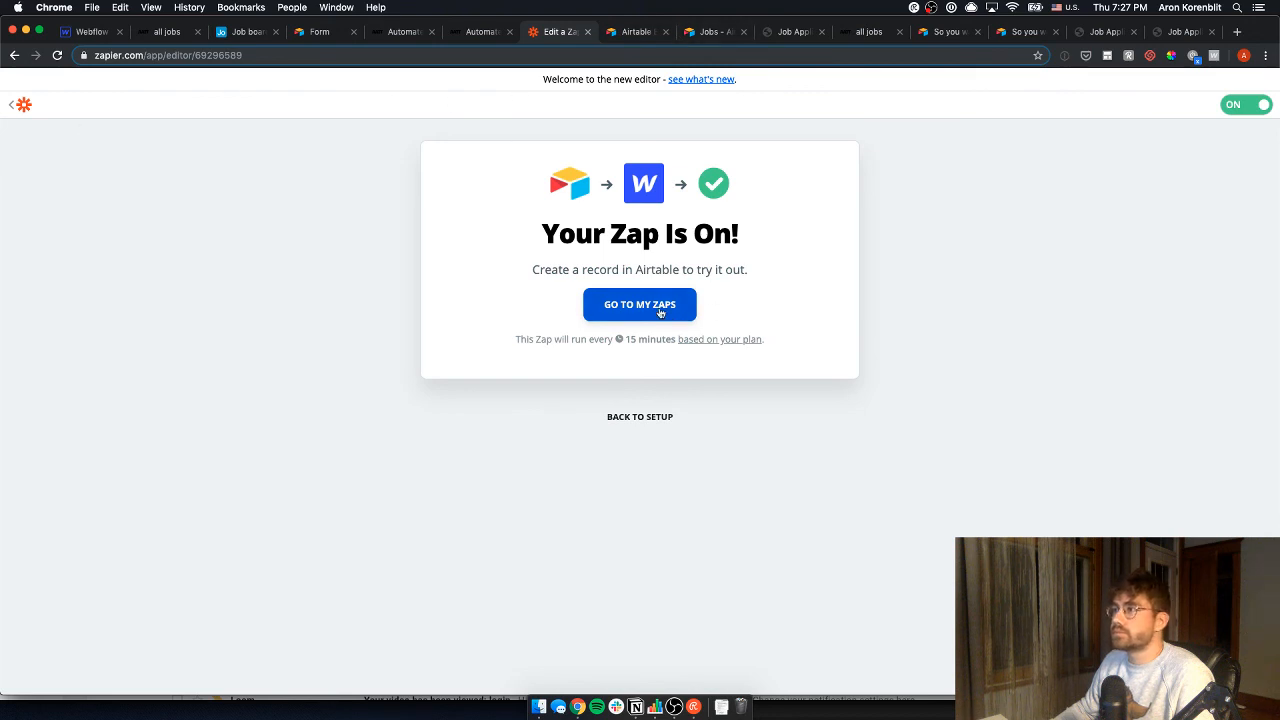
pyautogui.click(614, 316)
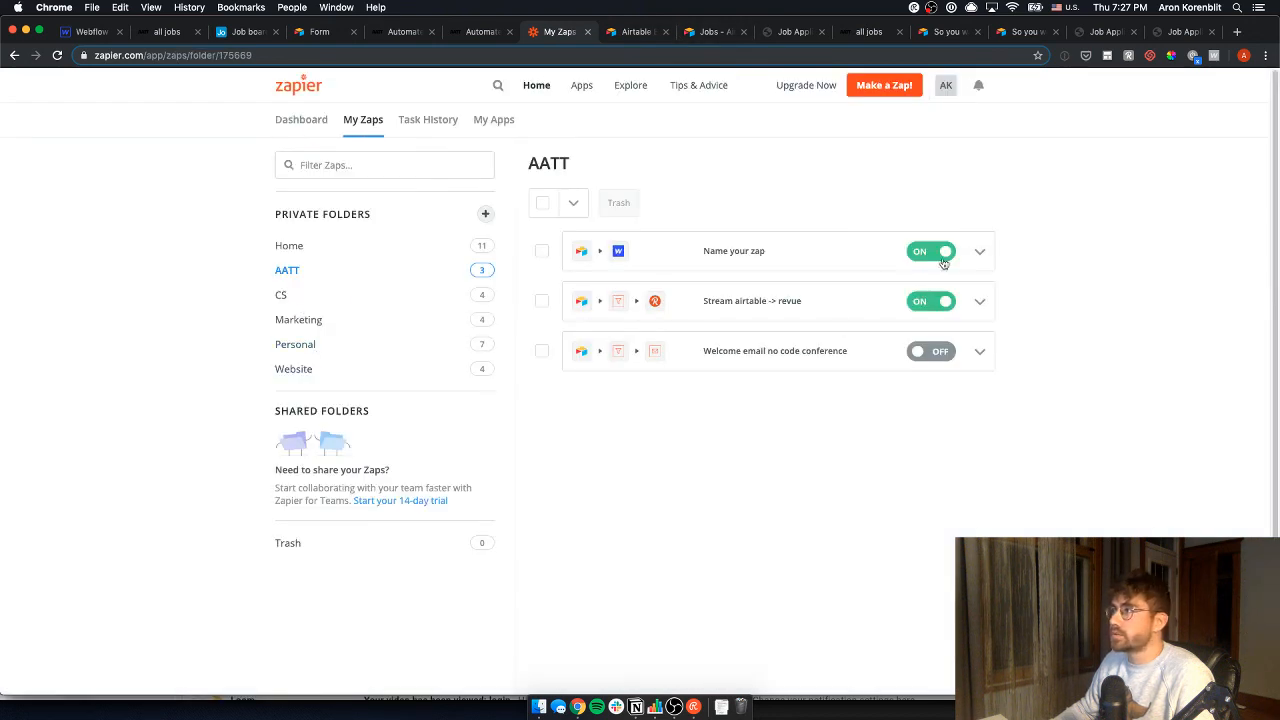
pyautogui.click(978, 252)
pyautogui.click(852, 272)
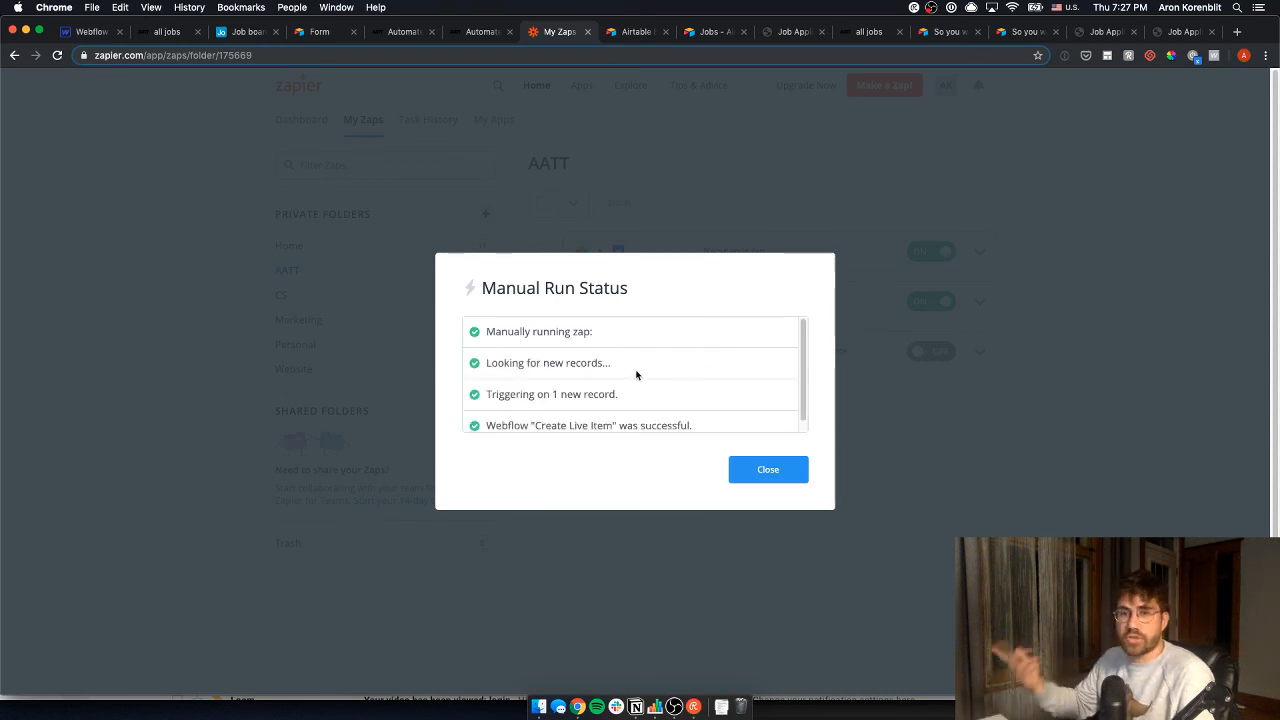
# - Close the run status, open Webflow's Jobs collection, and reload the designer to refresh content
pyautogui.click(85, 31)
pyautogui.click(11, 185)
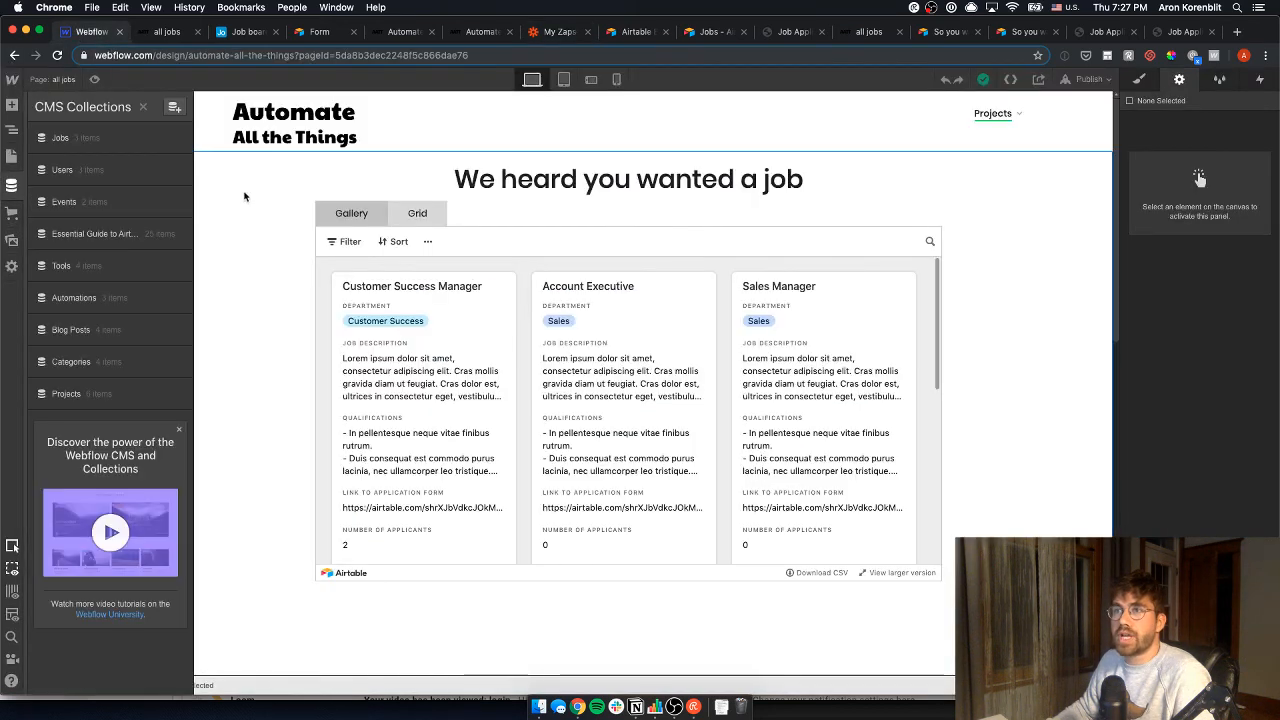
pyautogui.click(160, 33)
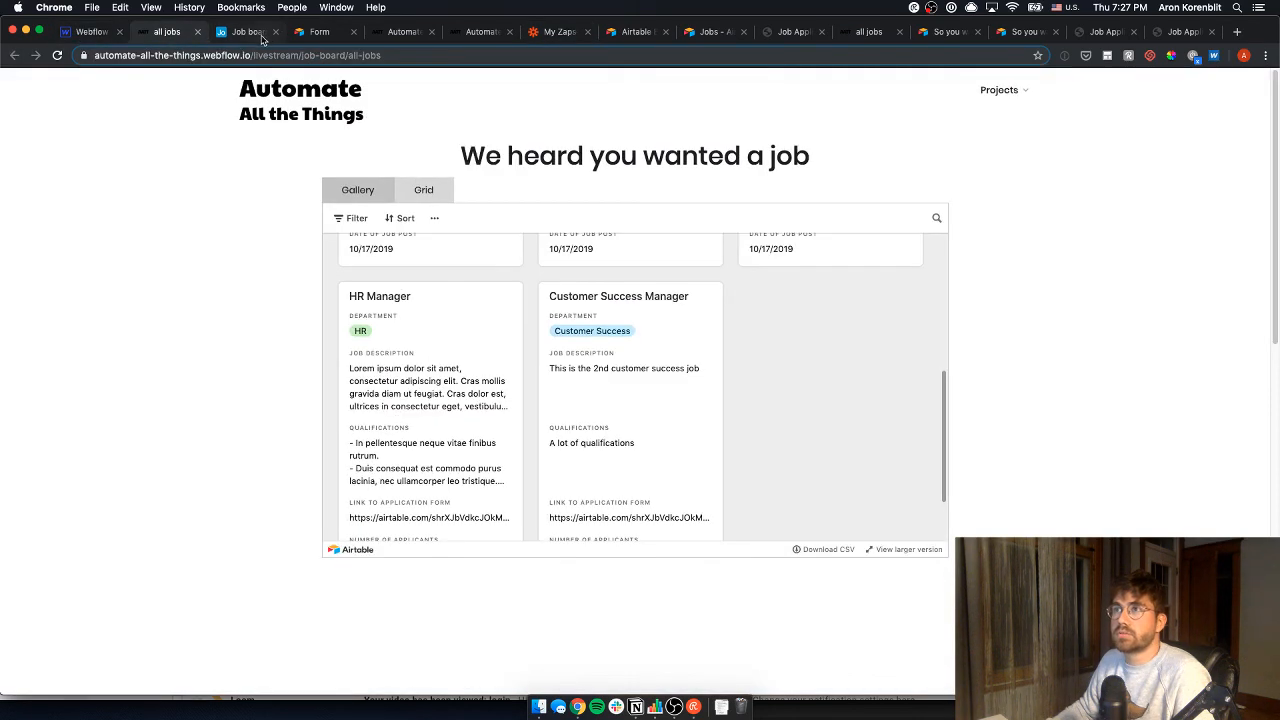
pyautogui.click(545, 36)
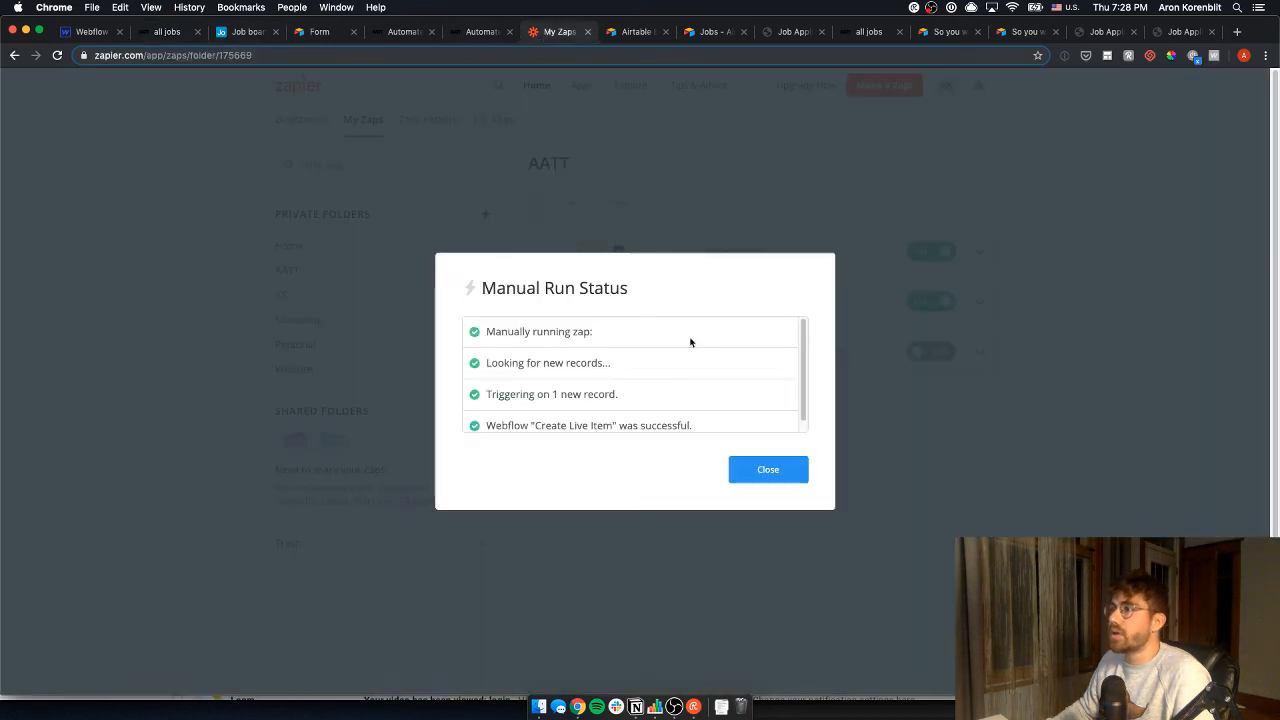
pyautogui.click(225, 159)
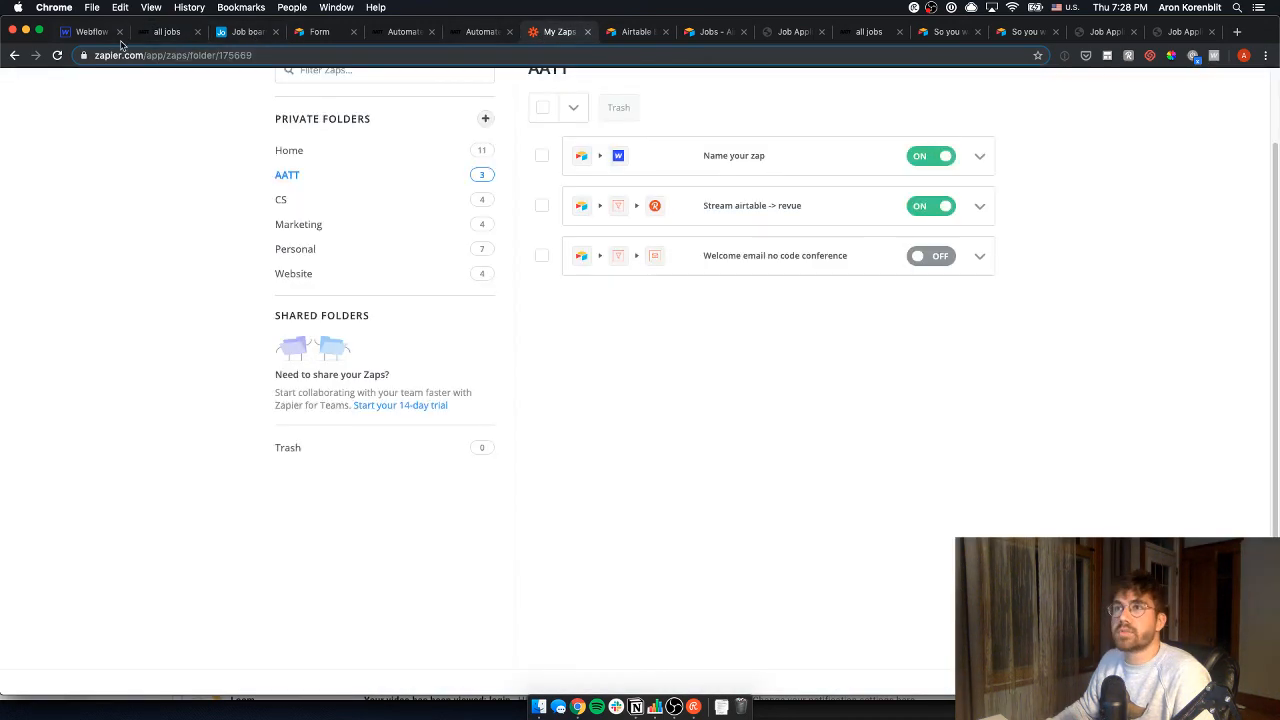
pyautogui.click(92, 34)
pyautogui.click(11, 155)
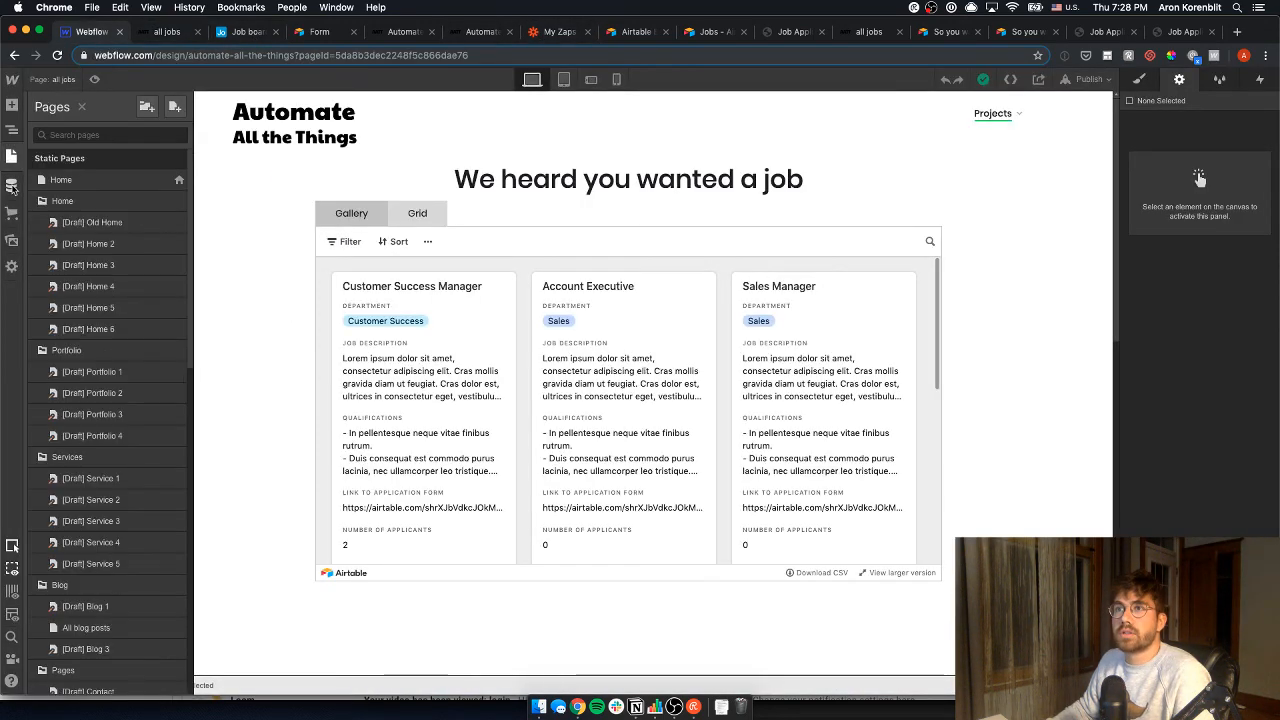
pyautogui.click(11, 185)
pyautogui.click(113, 130)
pyautogui.press('super+r')
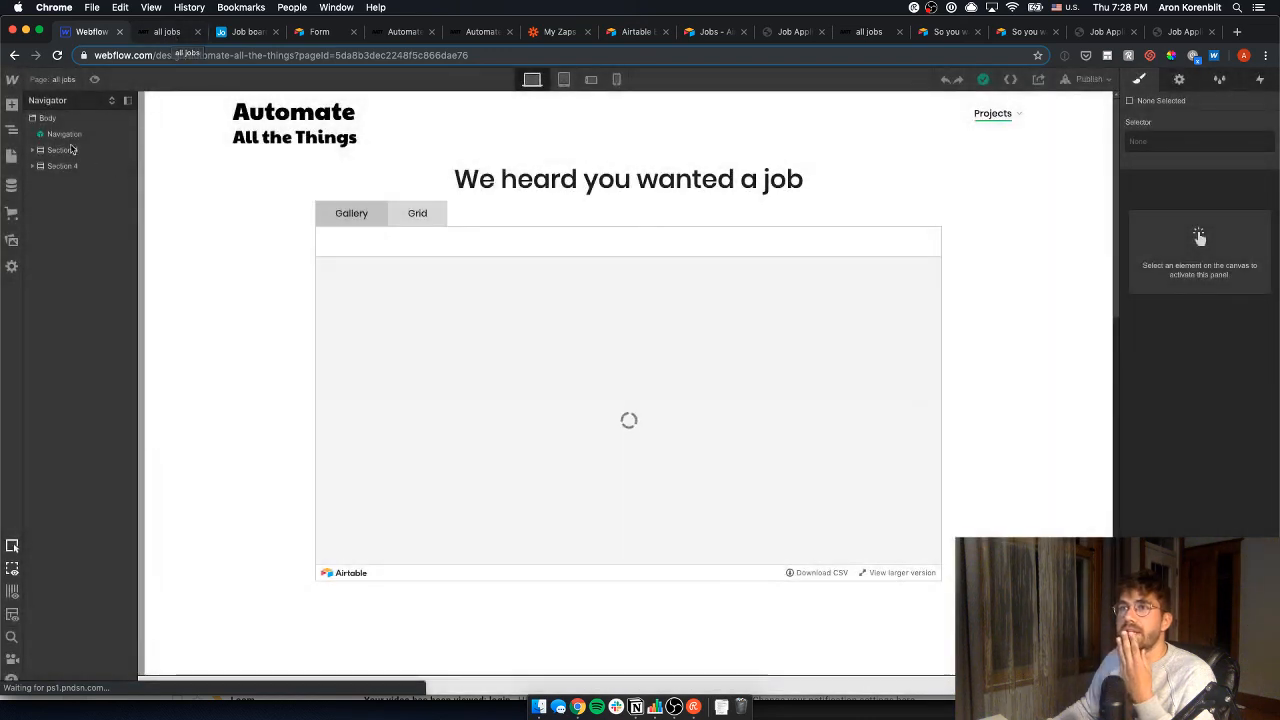
# - Compare the older and the new New York Customer Success Manager items in the Jobs collection
pyautogui.click(12, 186)
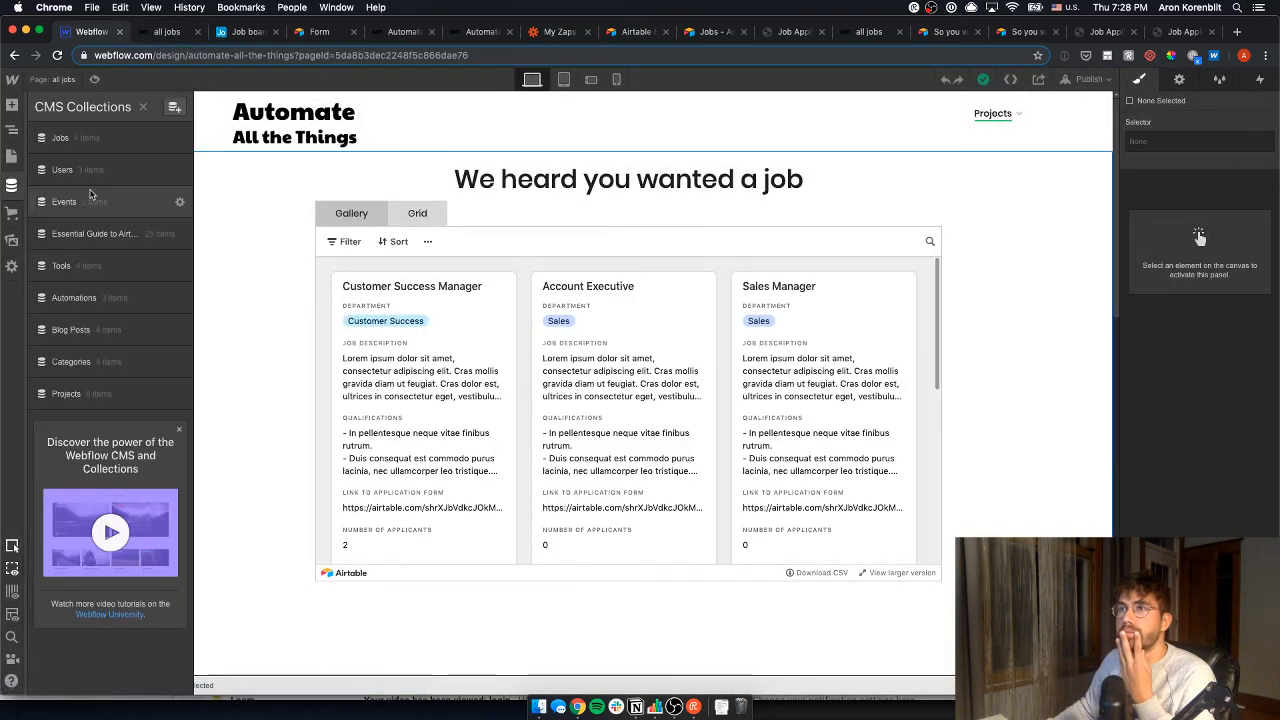
pyautogui.click(108, 140)
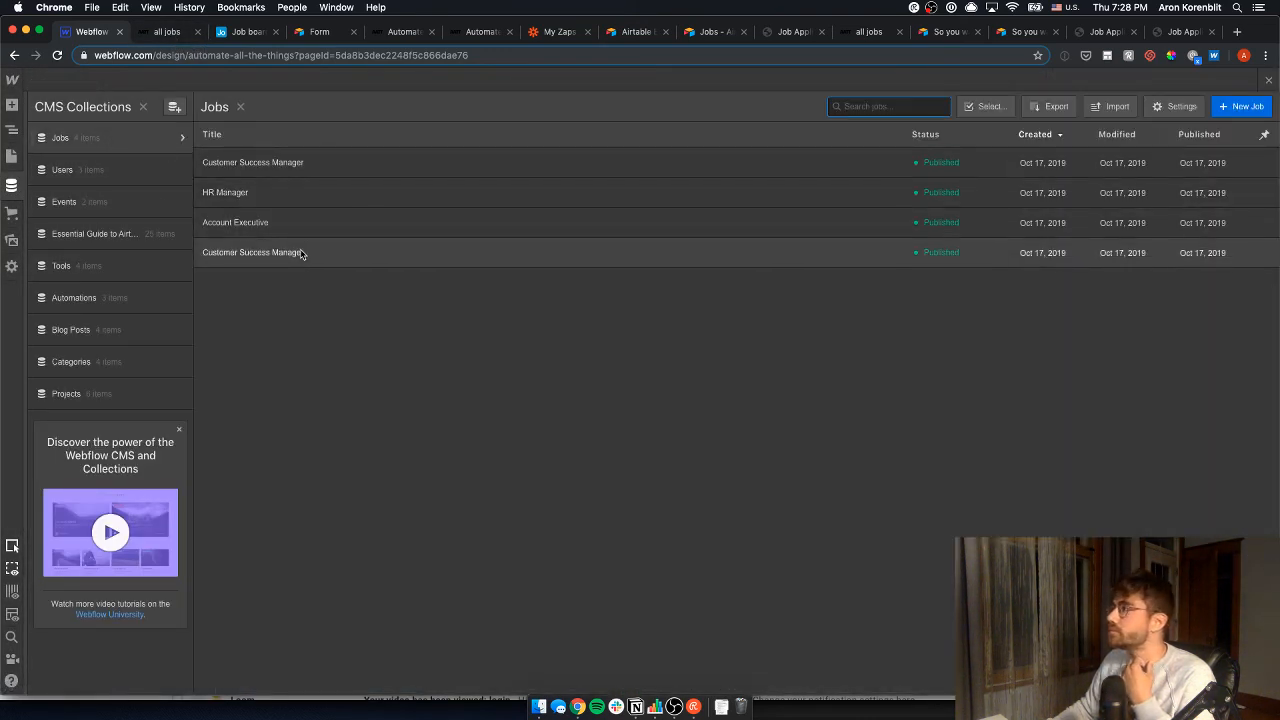
pyautogui.click(300, 254)
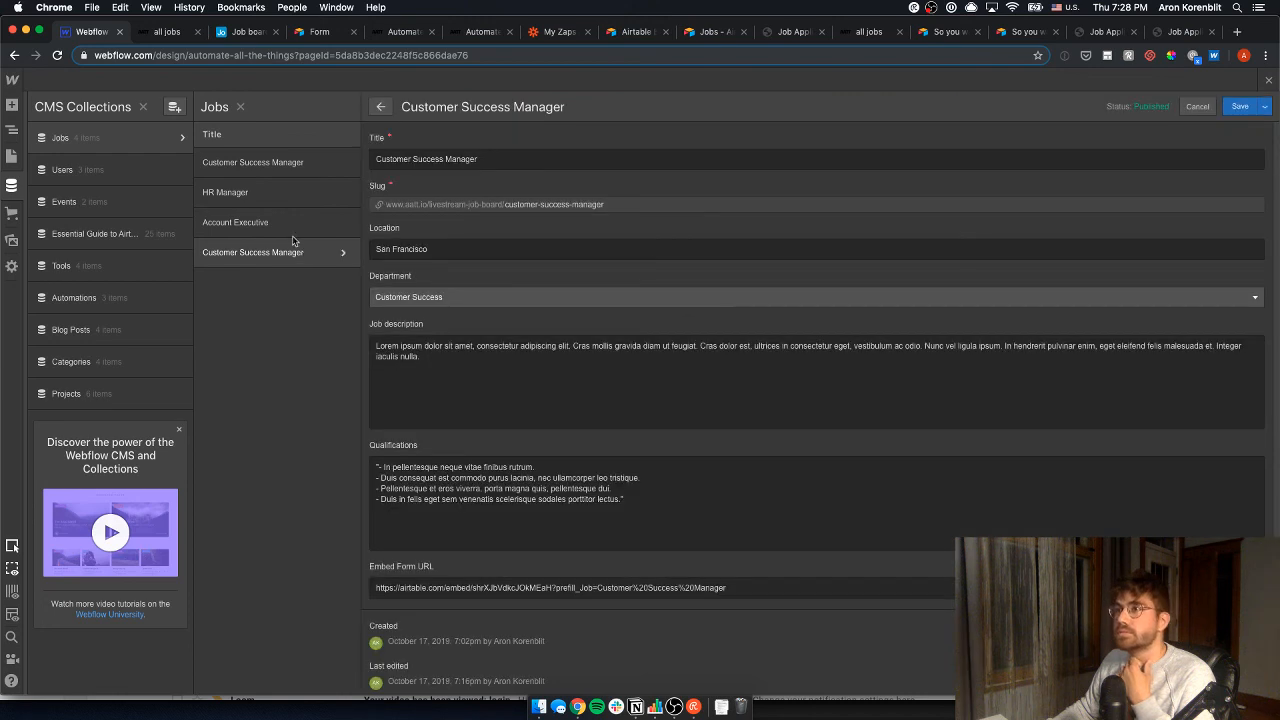
pyautogui.click(270, 168)
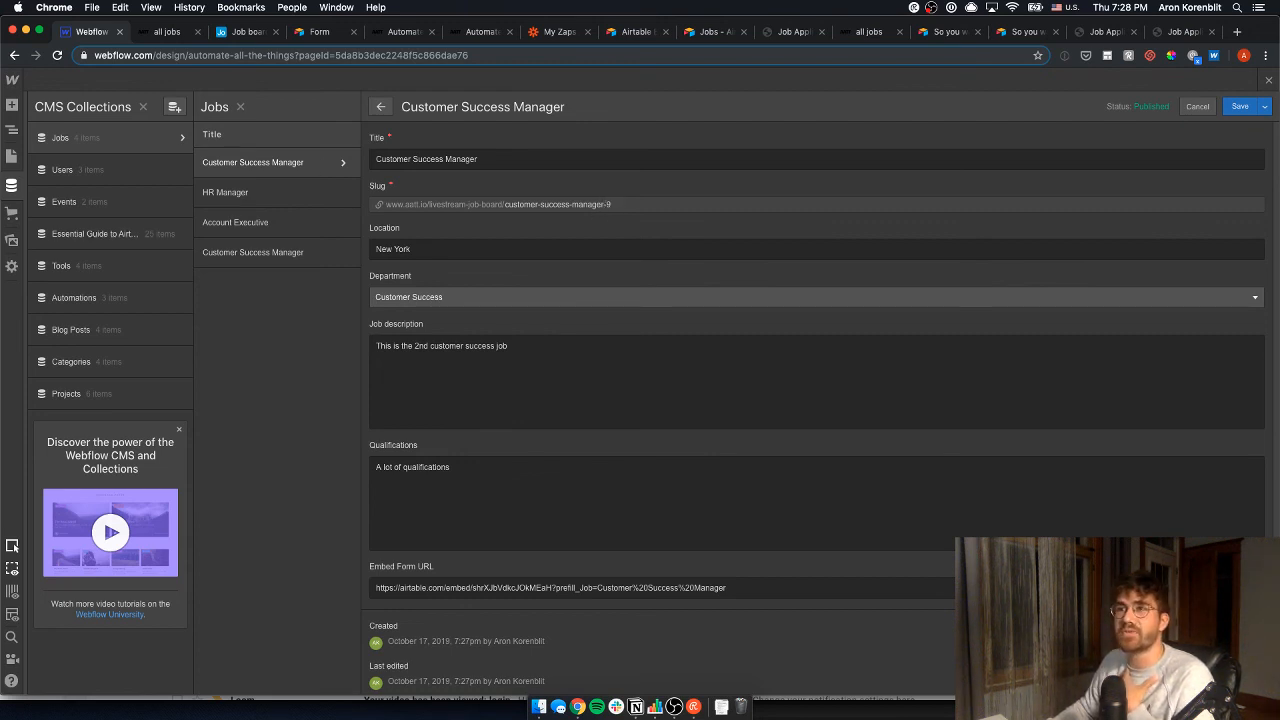
pyautogui.click(12, 155)
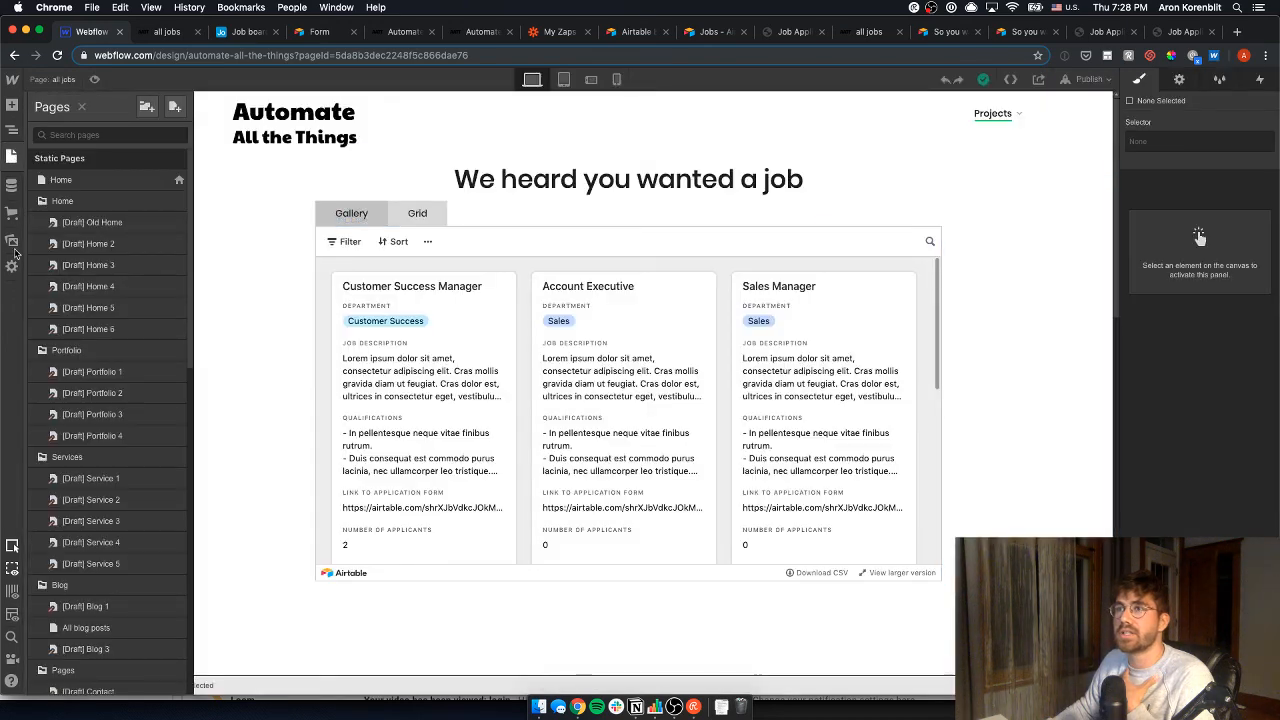
# - Preview the Jobs Template with the Customer Success Manager item and open its live aatt.io page
pyautogui.scroll(-10, 101, 495)
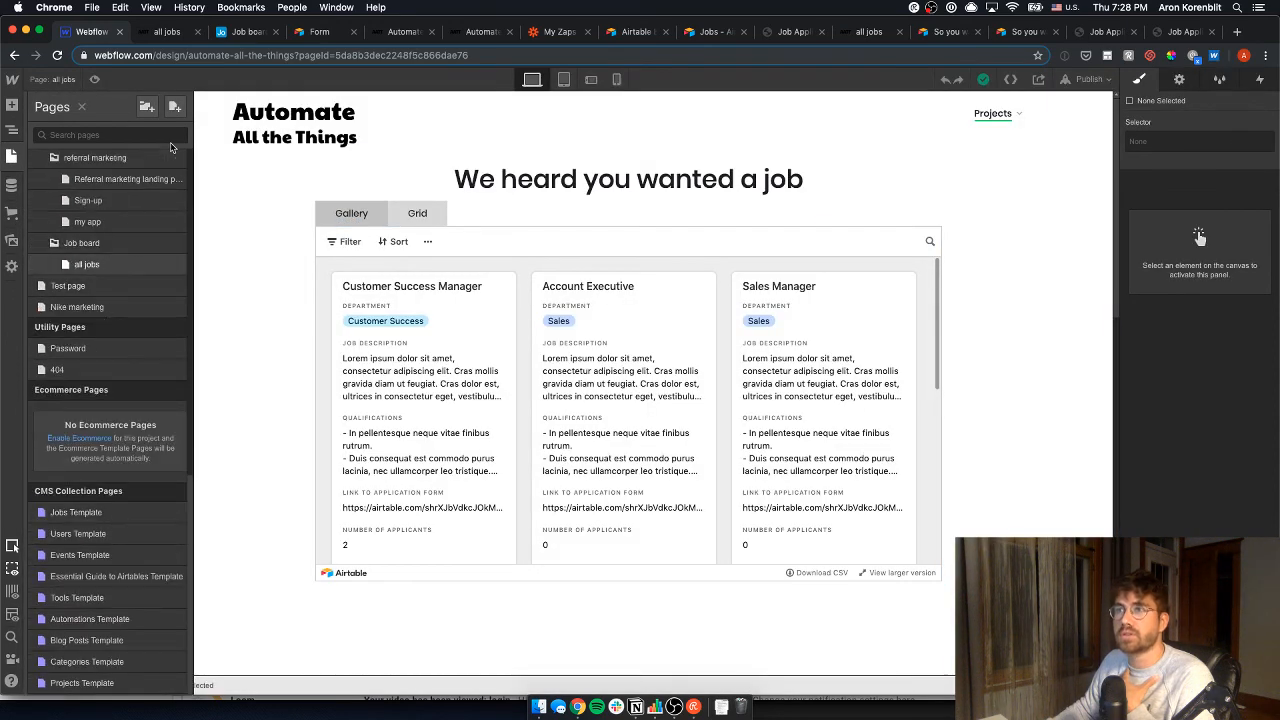
pyautogui.click(76, 512)
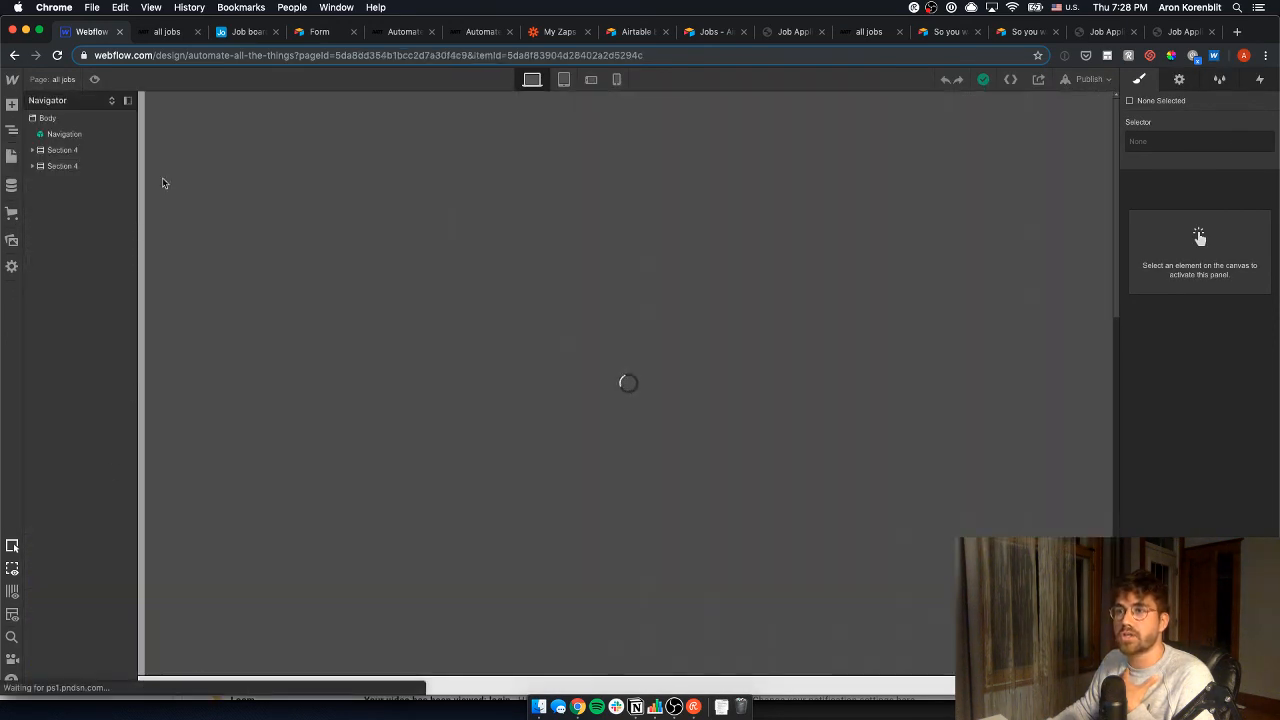
pyautogui.click(140, 79)
pyautogui.click(150, 126)
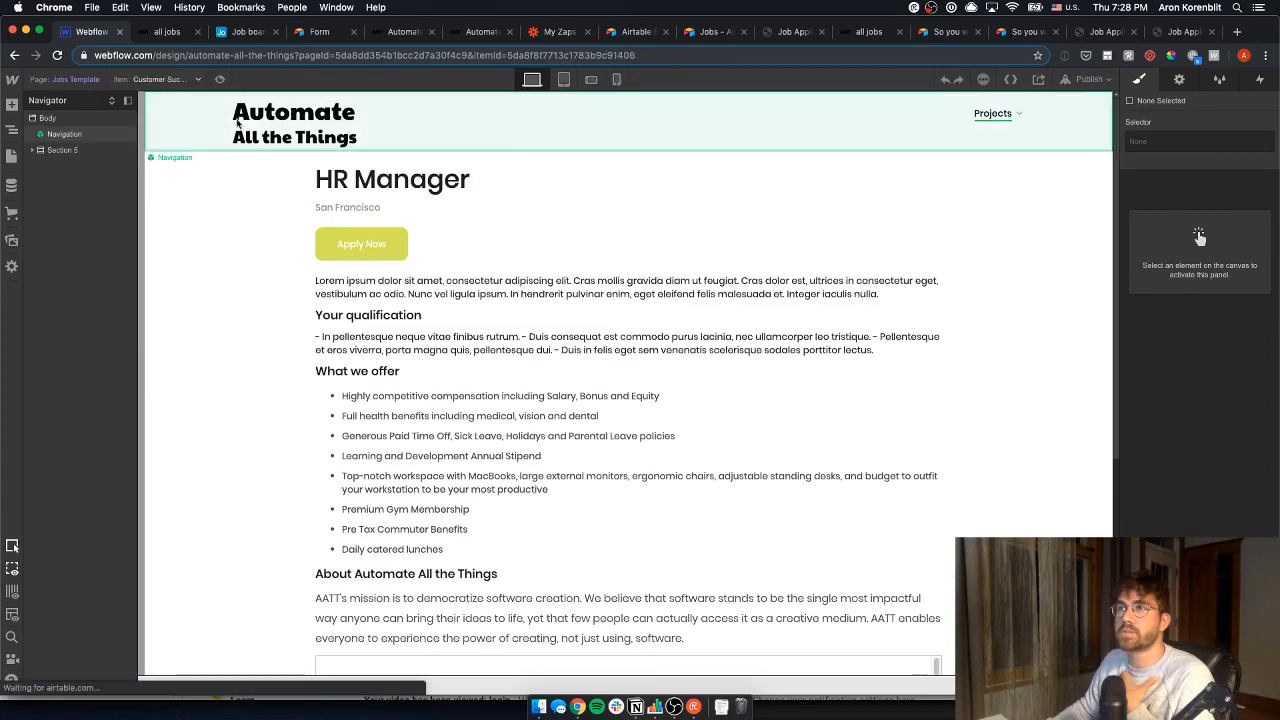
pyautogui.click(1089, 79)
pyautogui.click(978, 168)
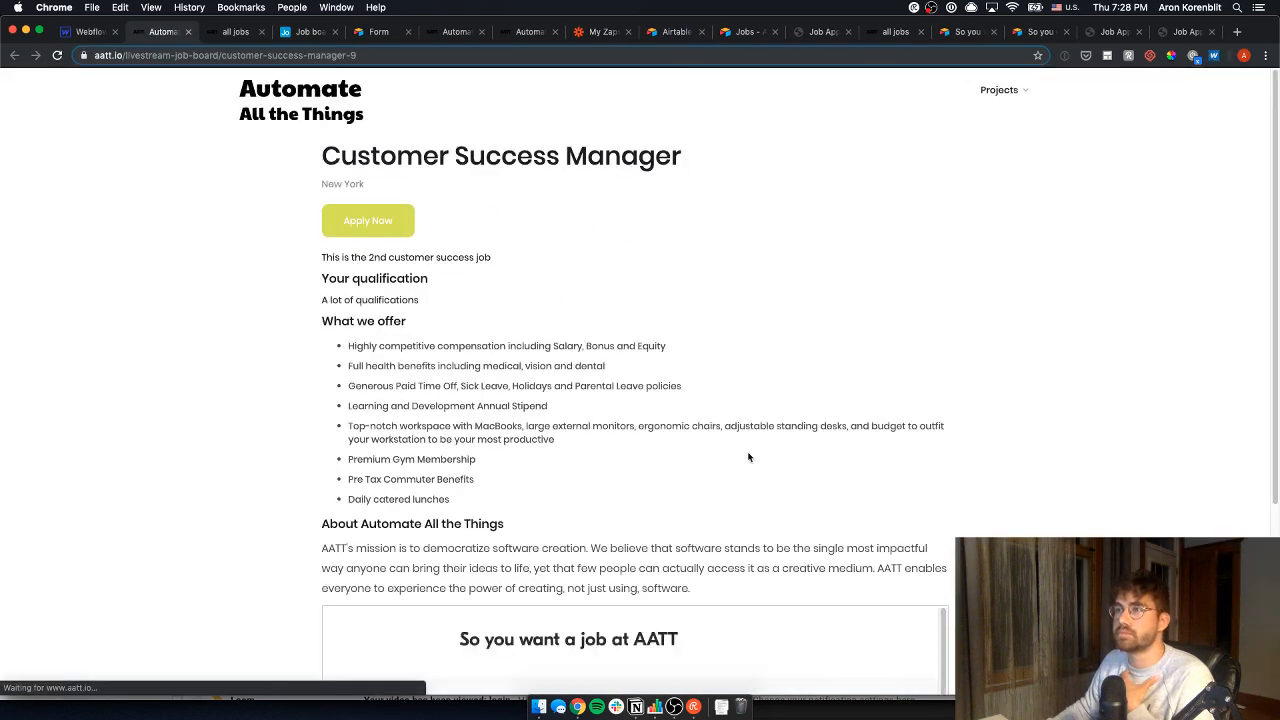
# - Scroll the live job page down to its embedded application form
pyautogui.scroll(-3, 780, 478)
pyautogui.scroll(-10, 780, 478)
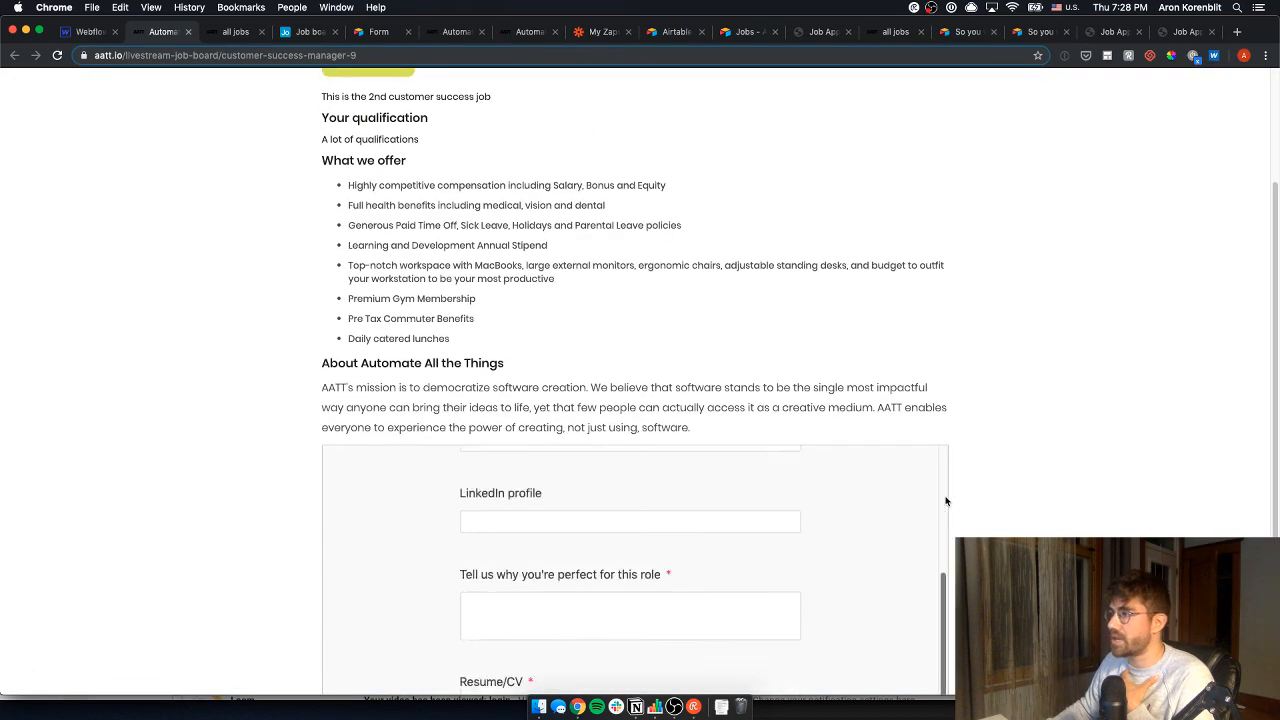
pyautogui.scroll(3, 996, 489)
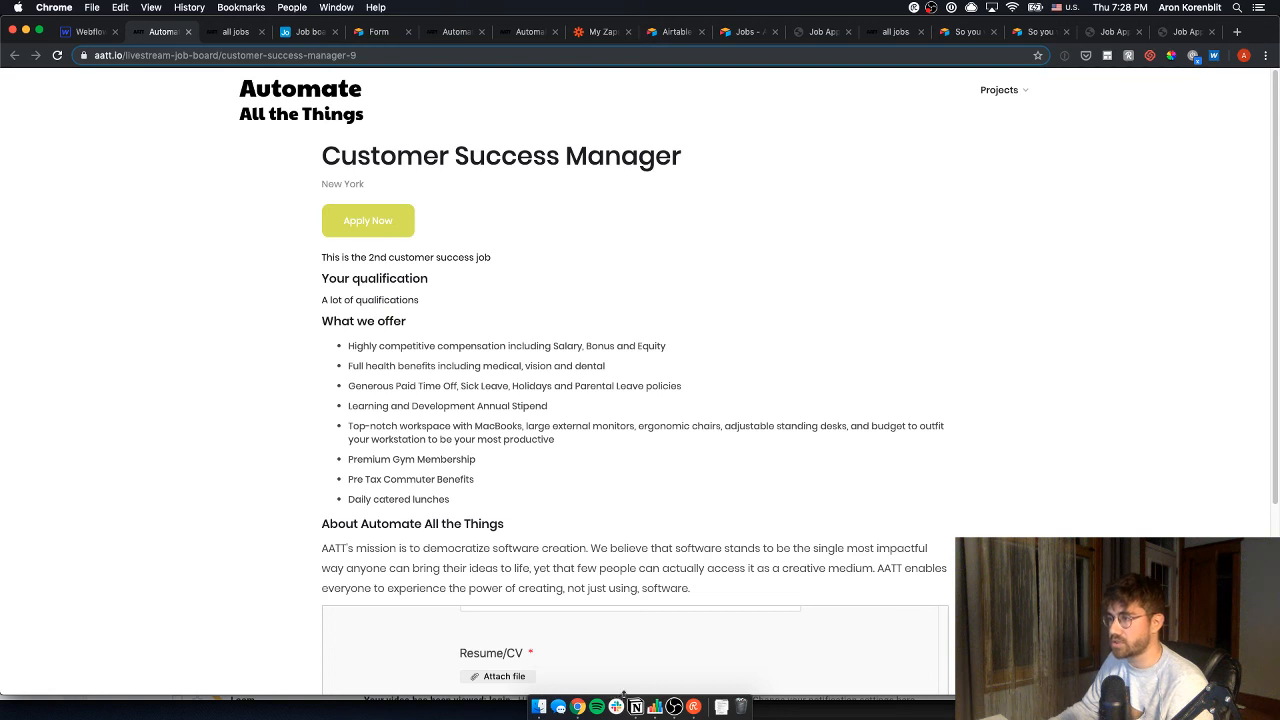
# - Tick the Notion roadmap task for sending new job postings via Zapier
pyautogui.click(635, 707)
pyautogui.click(386, 495)
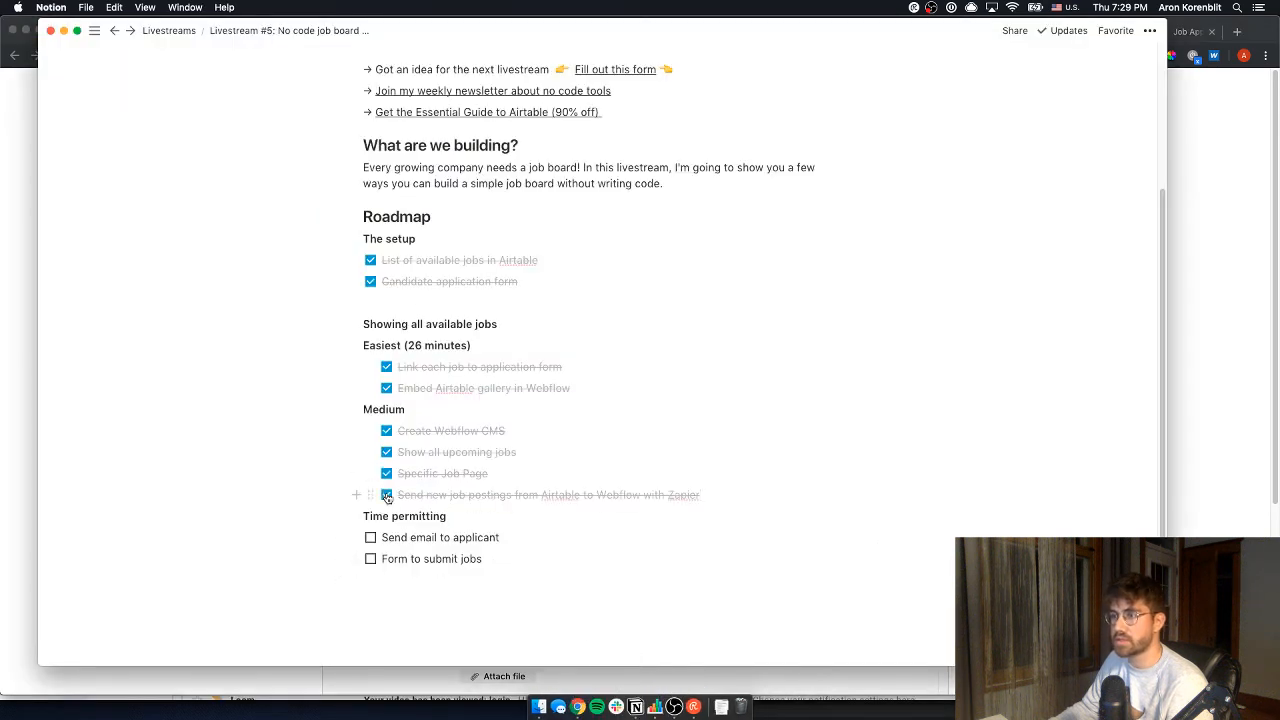
pyautogui.press('super+Tab')
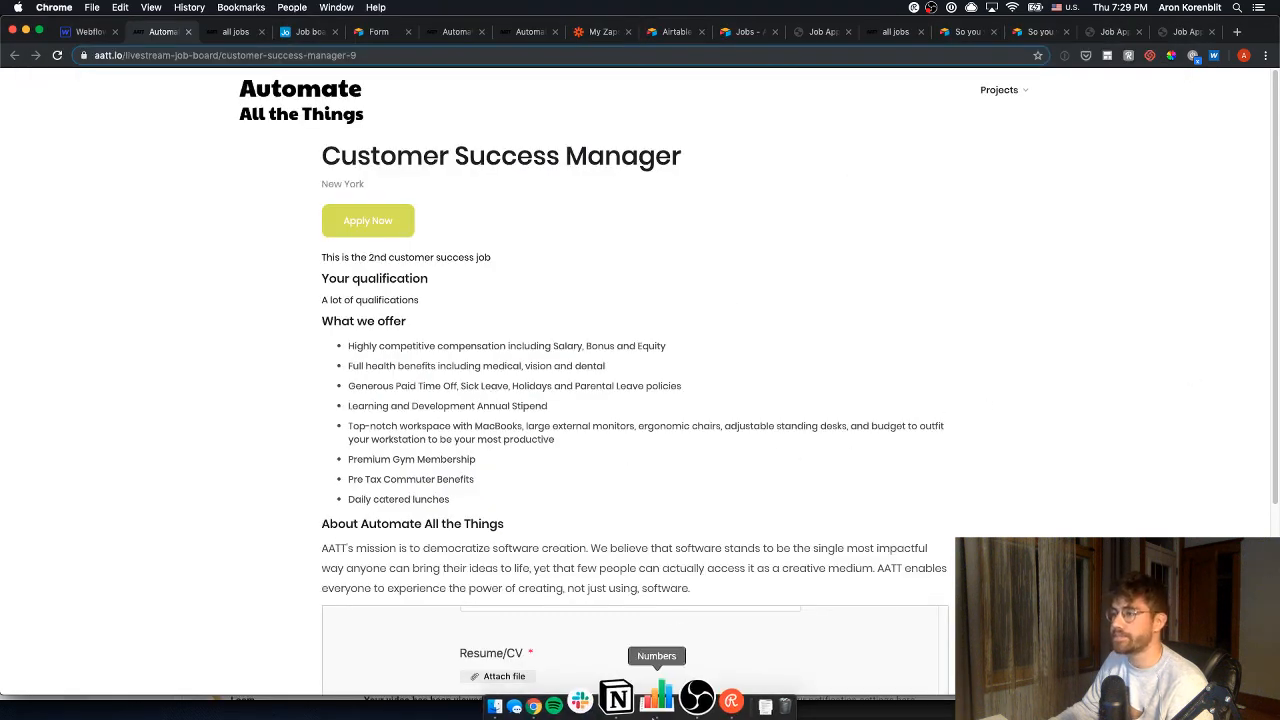
# - In Webflow, check that the all jobs page lists the New York Customer Success Manager
pyautogui.click(91, 33)
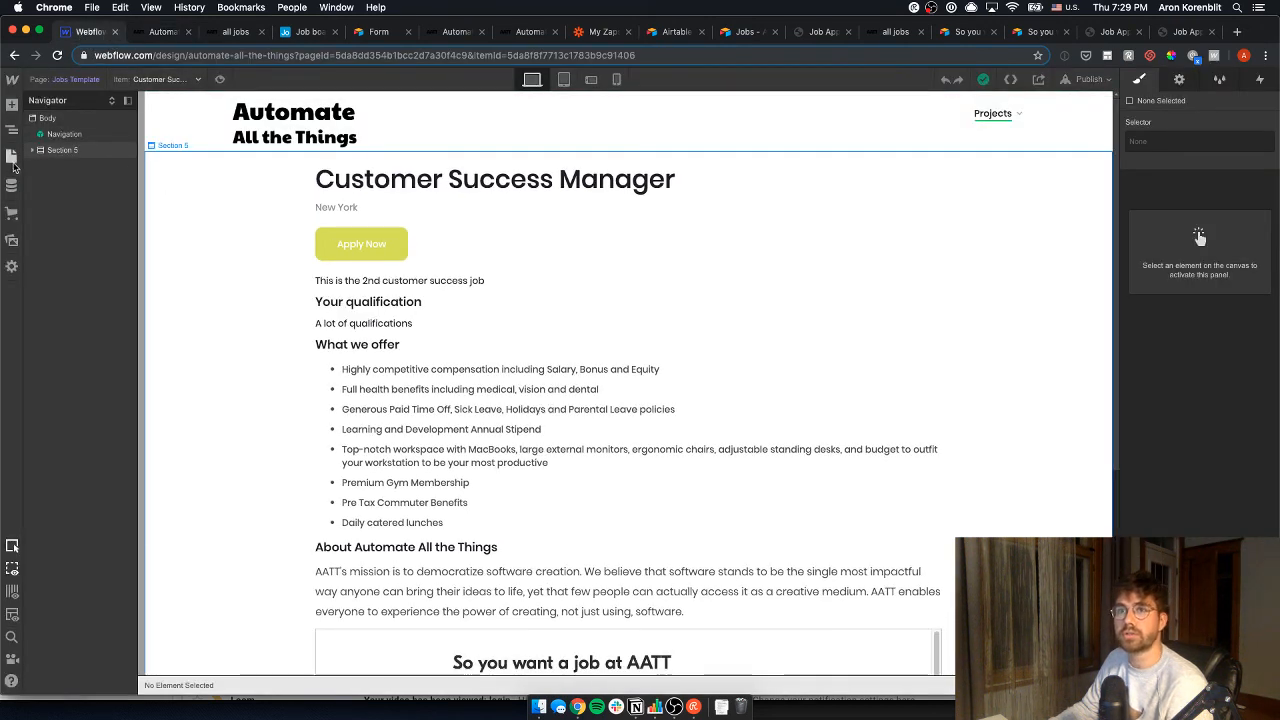
pyautogui.click(12, 160)
pyautogui.scroll(-10, 113, 455)
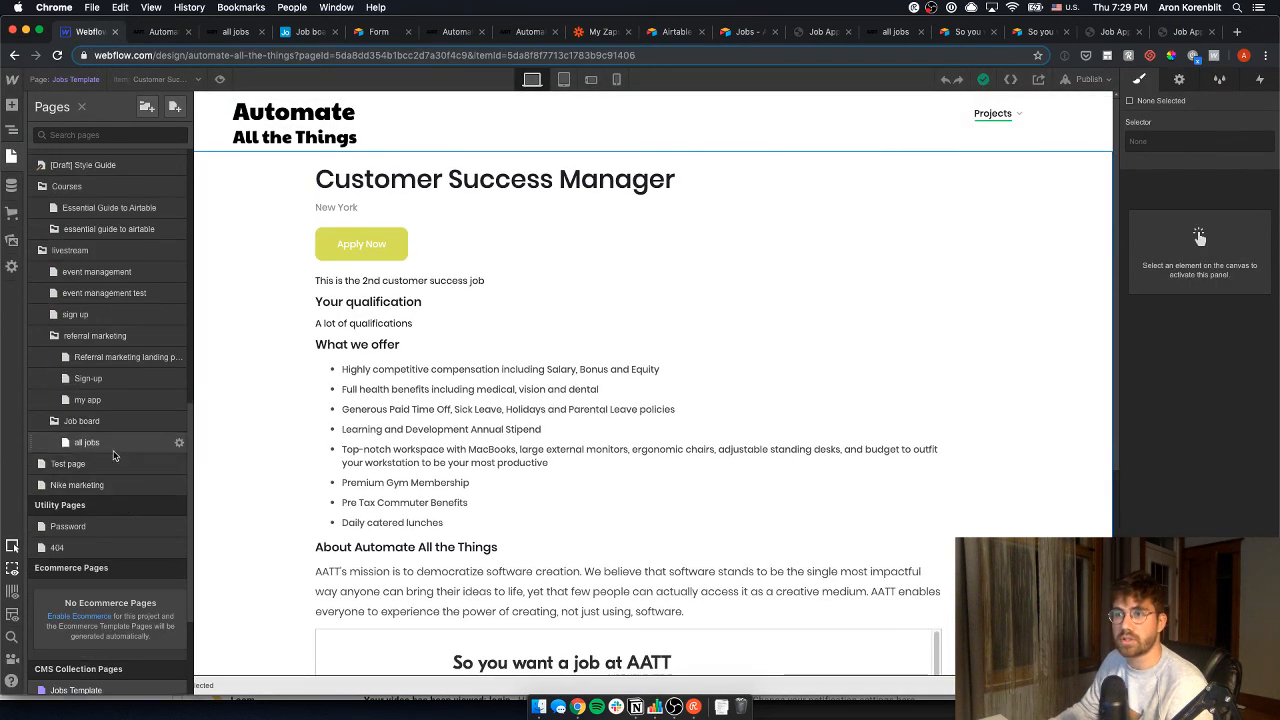
pyautogui.click(113, 452)
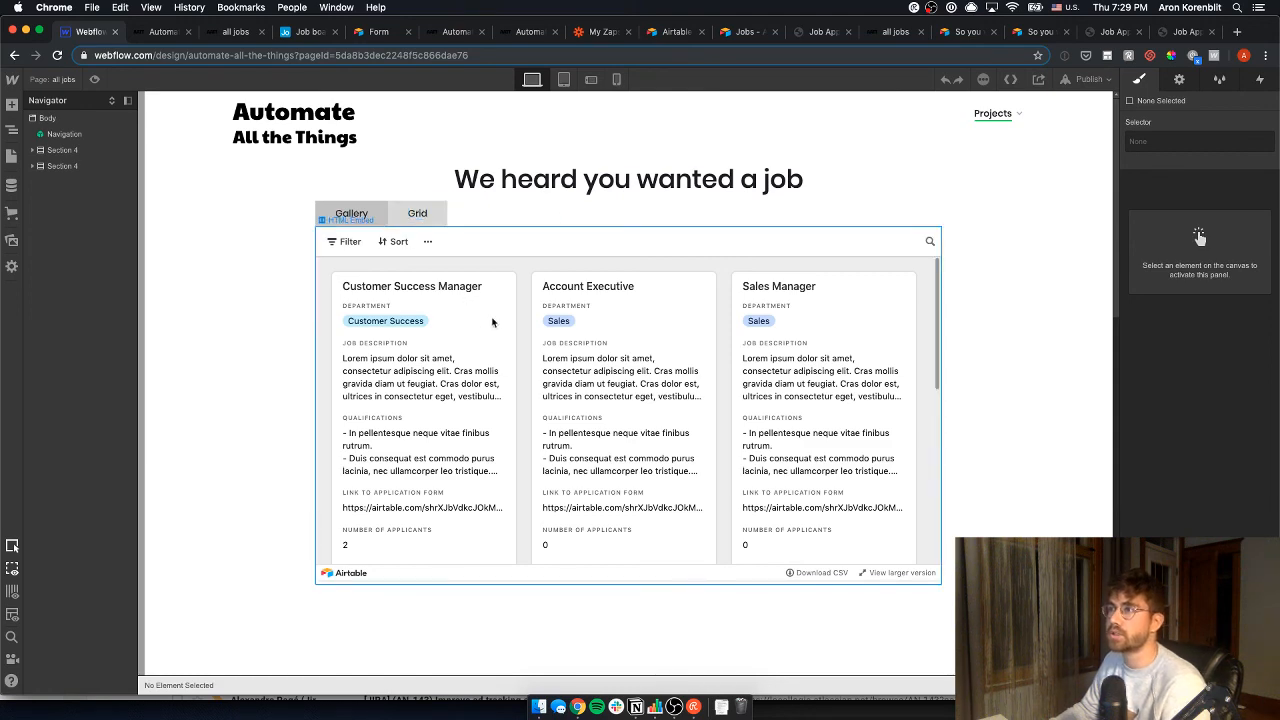
pyautogui.scroll(-5, 300, 345)
pyautogui.scroll(-2, 297, 348)
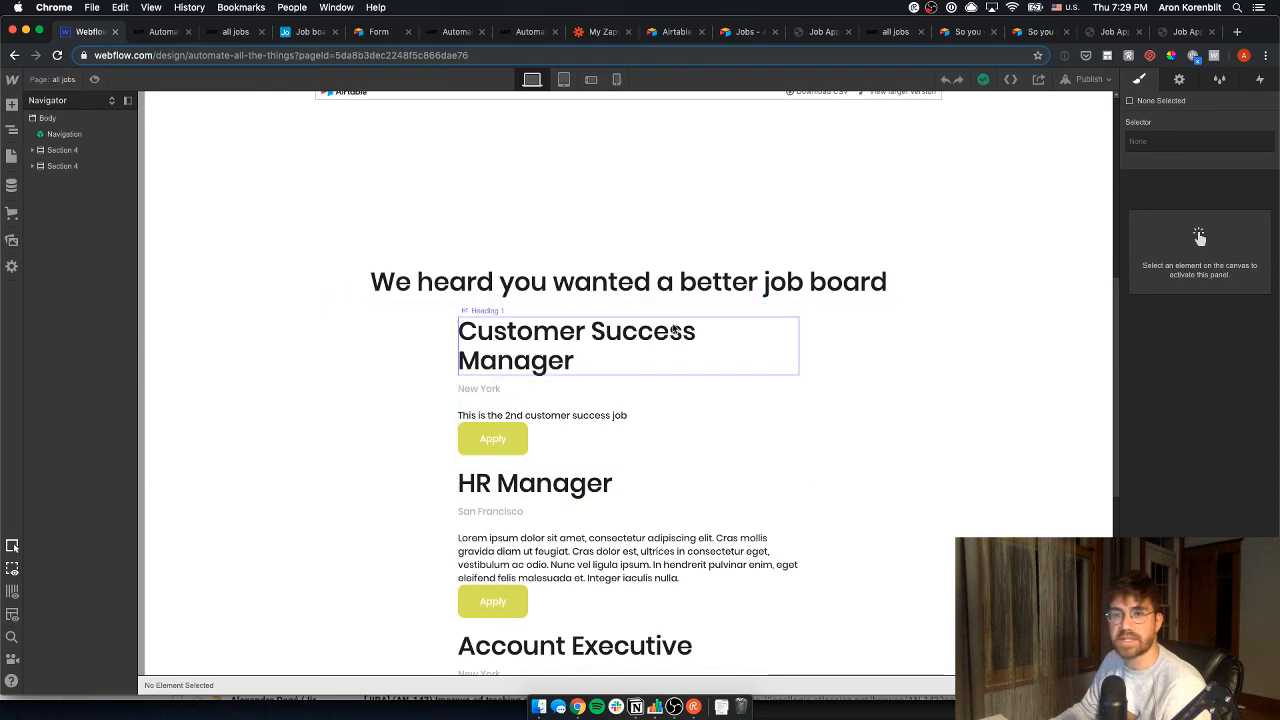
pyautogui.scroll(-1, 640, 469)
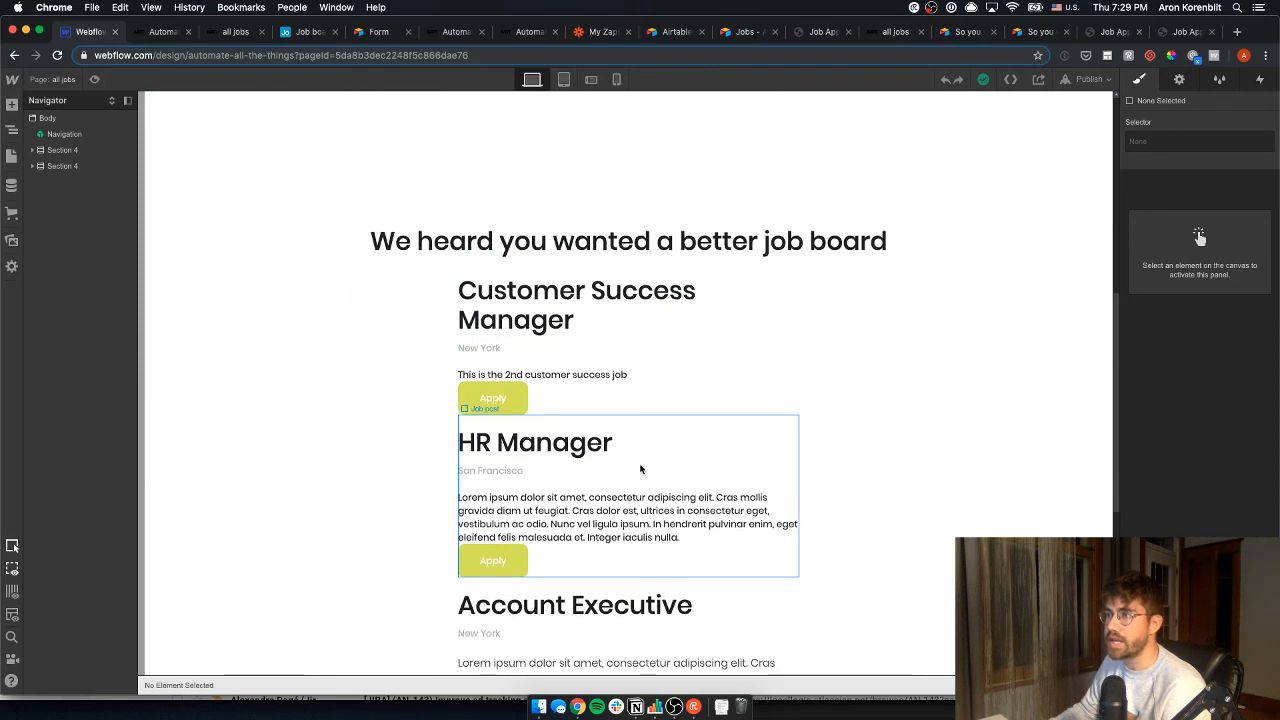
pyautogui.scroll(-3, 640, 469)
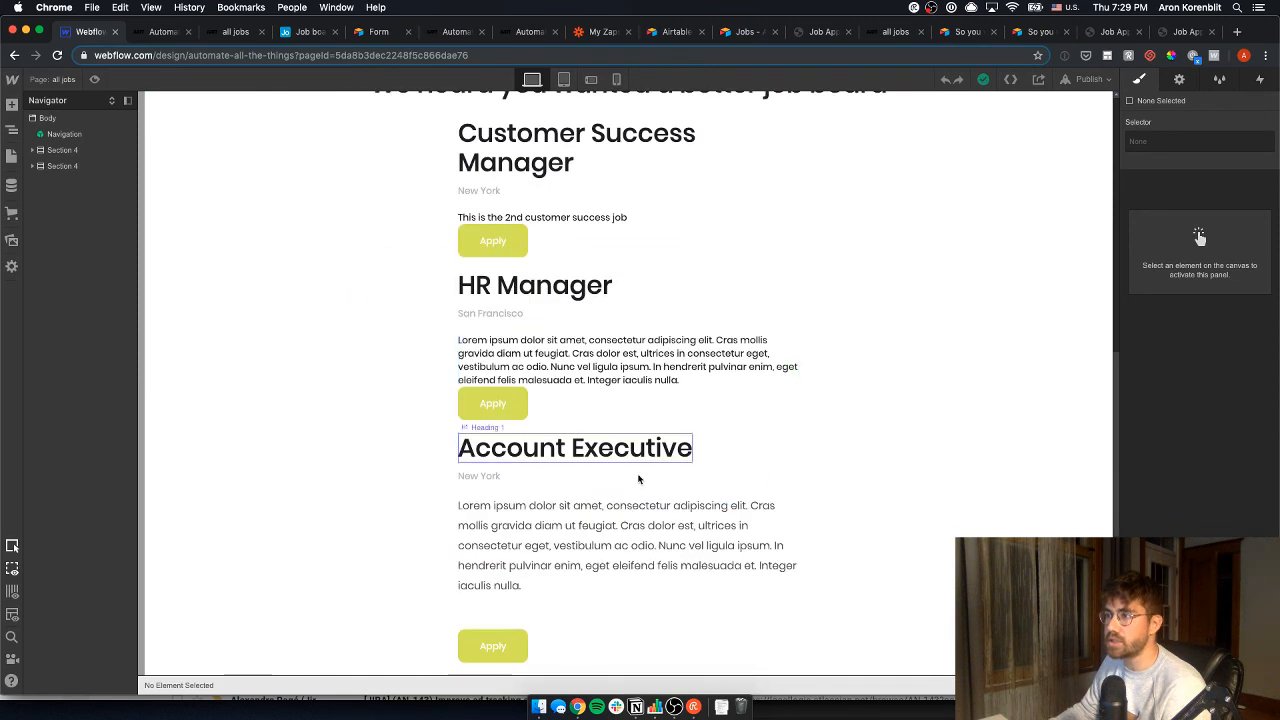
# - Open the Jobs Template page on HR Manager and view its 'So you want a job at AATT' form
pyautogui.click(12, 157)
pyautogui.scroll(-4, 131, 406)
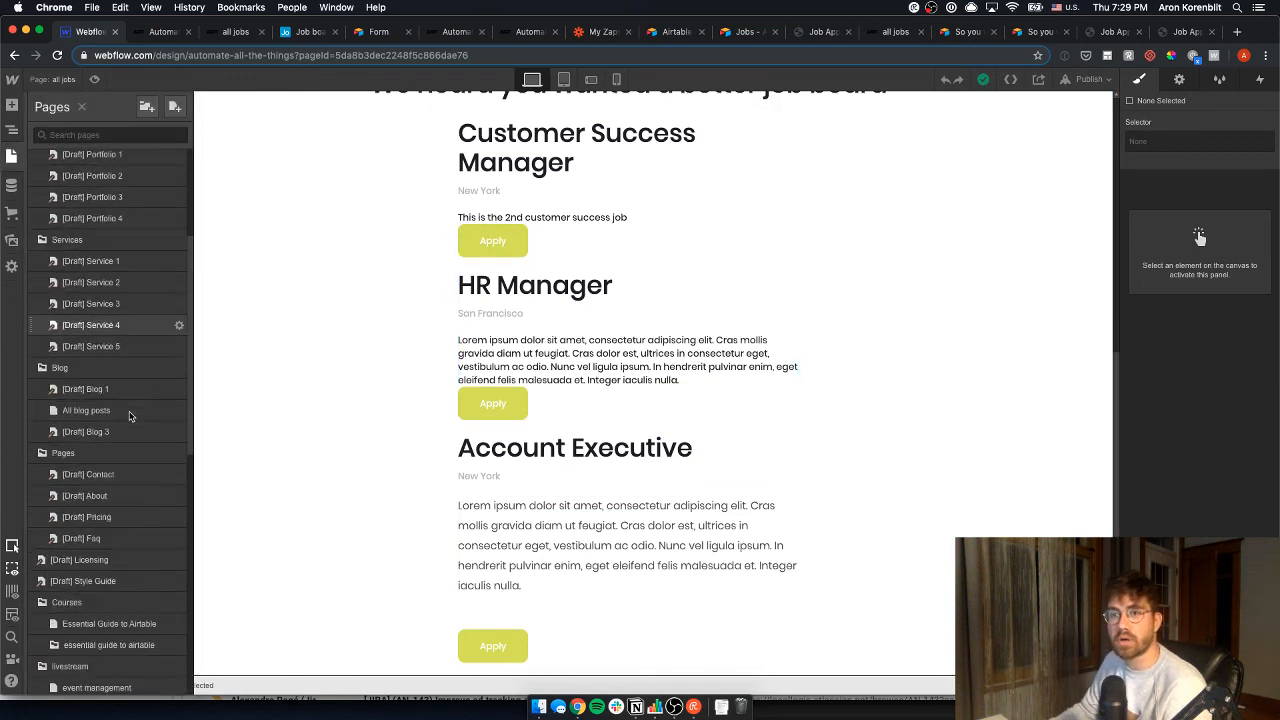
pyautogui.scroll(-10, 129, 415)
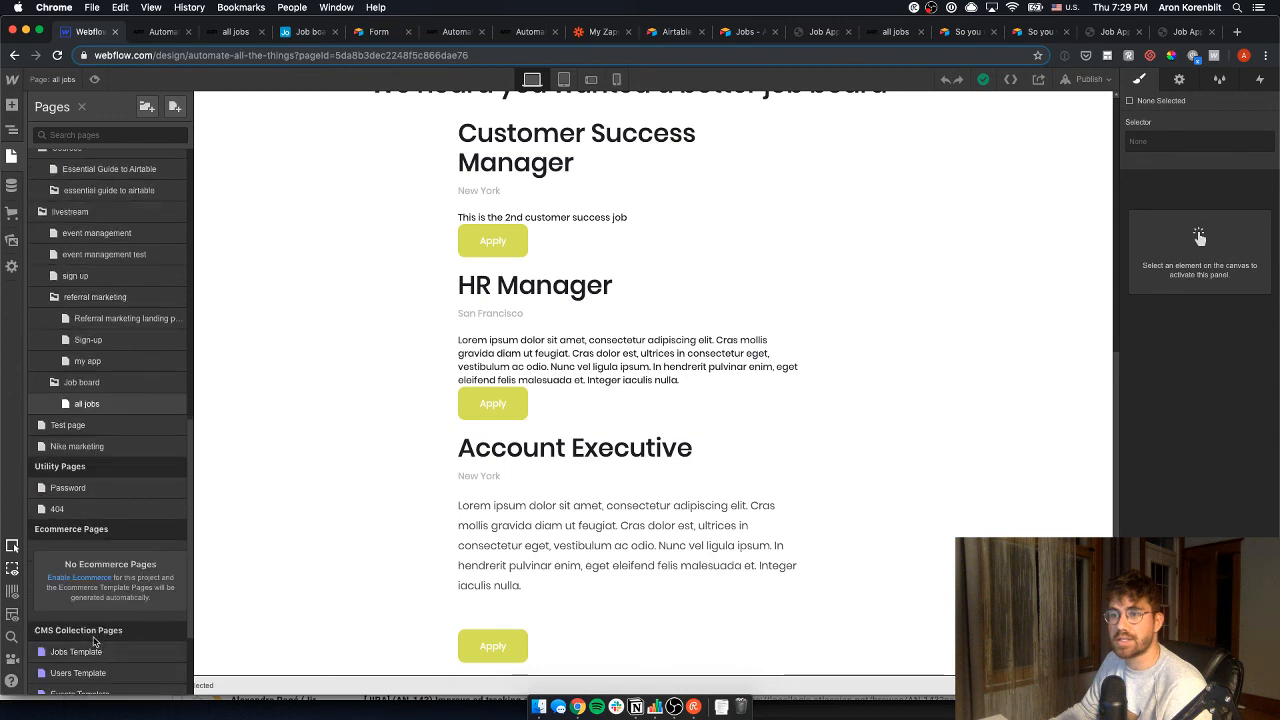
pyautogui.click(90, 651)
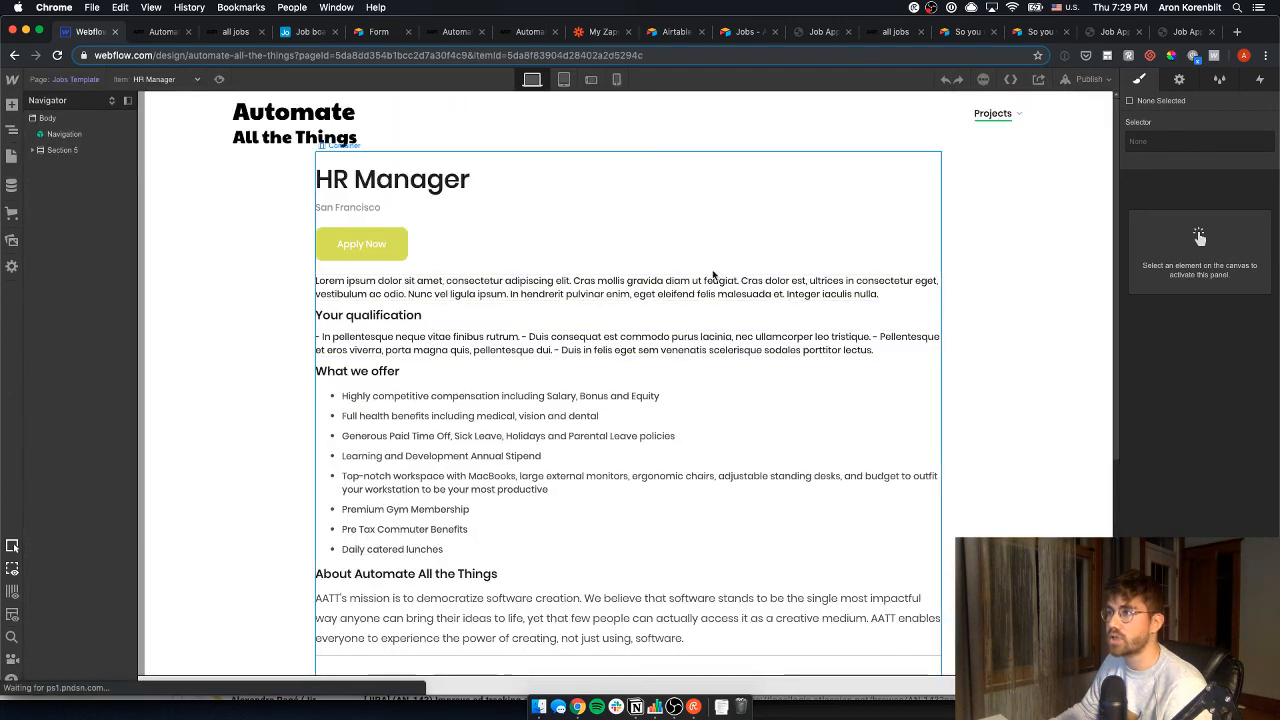
pyautogui.scroll(-5, 760, 380)
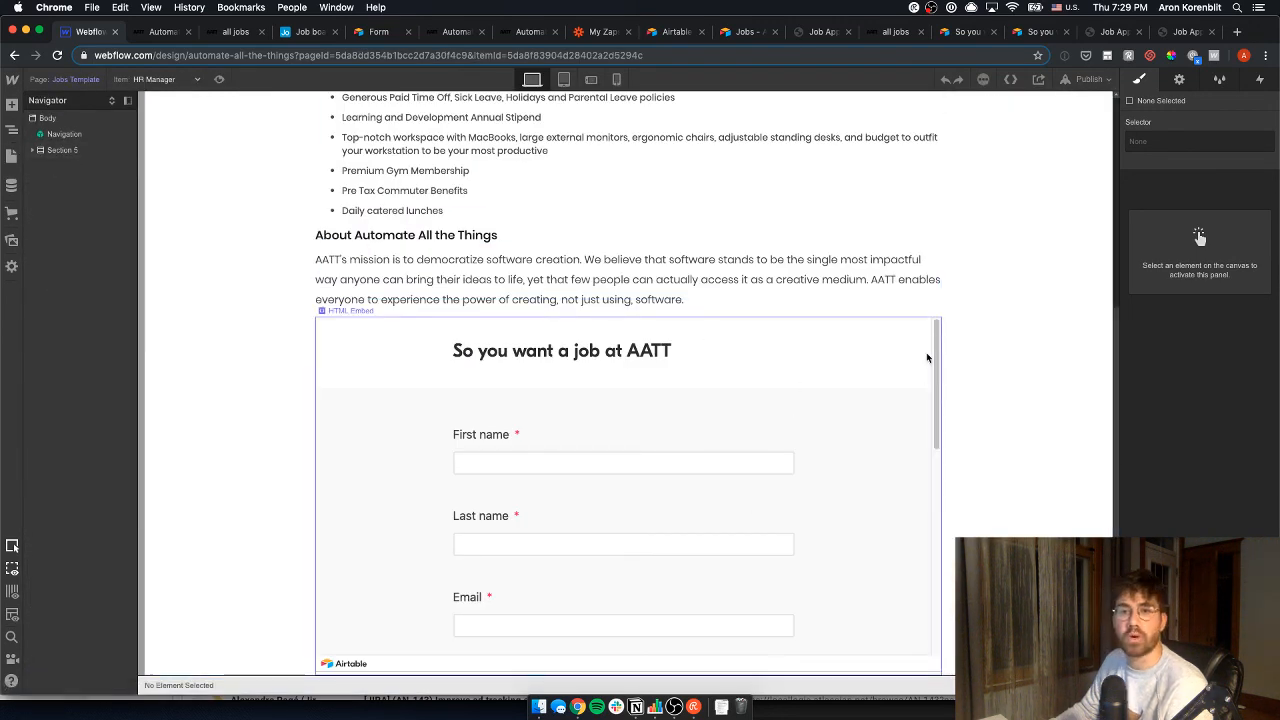